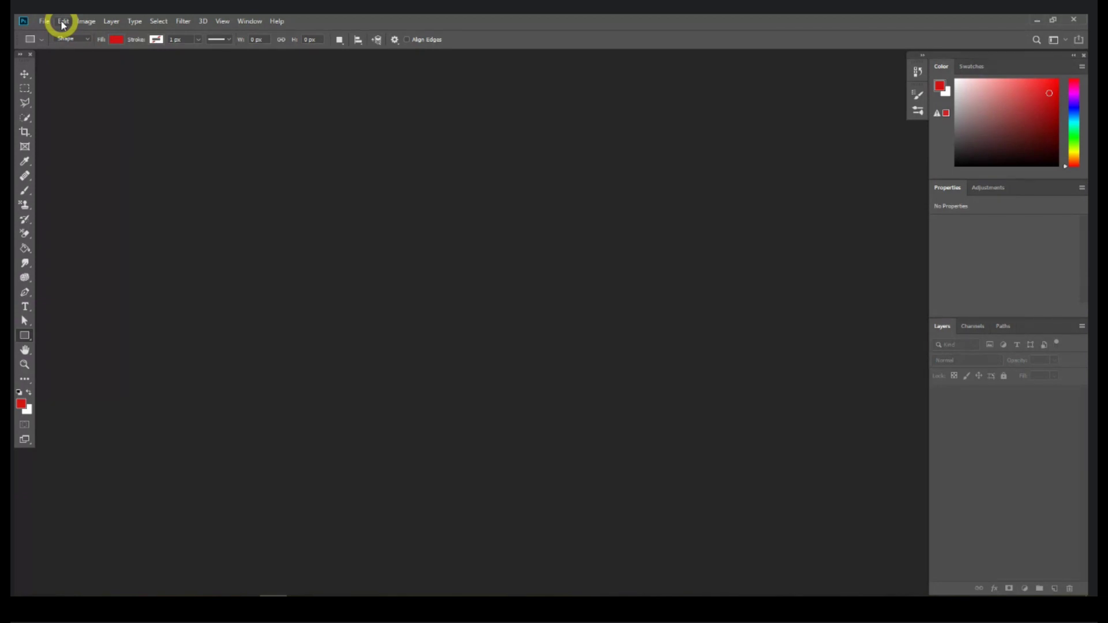
# Step: Open the General page of Photoshop's Preferences from the Edit menu
pyautogui.click(63, 23)
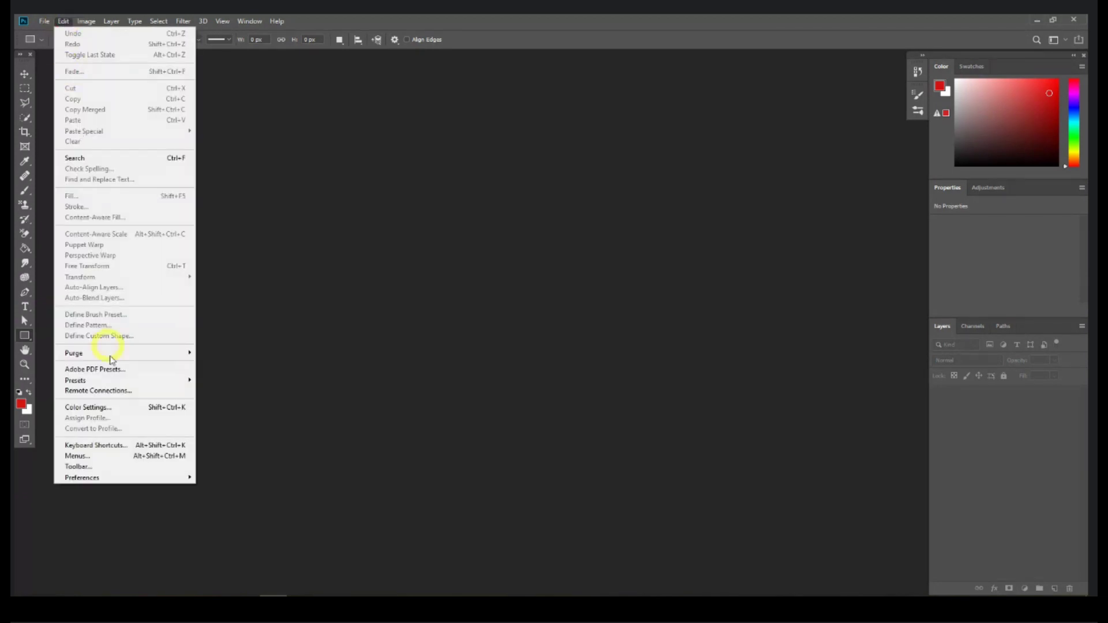
pyautogui.click(68, 23)
pyautogui.click(66, 23)
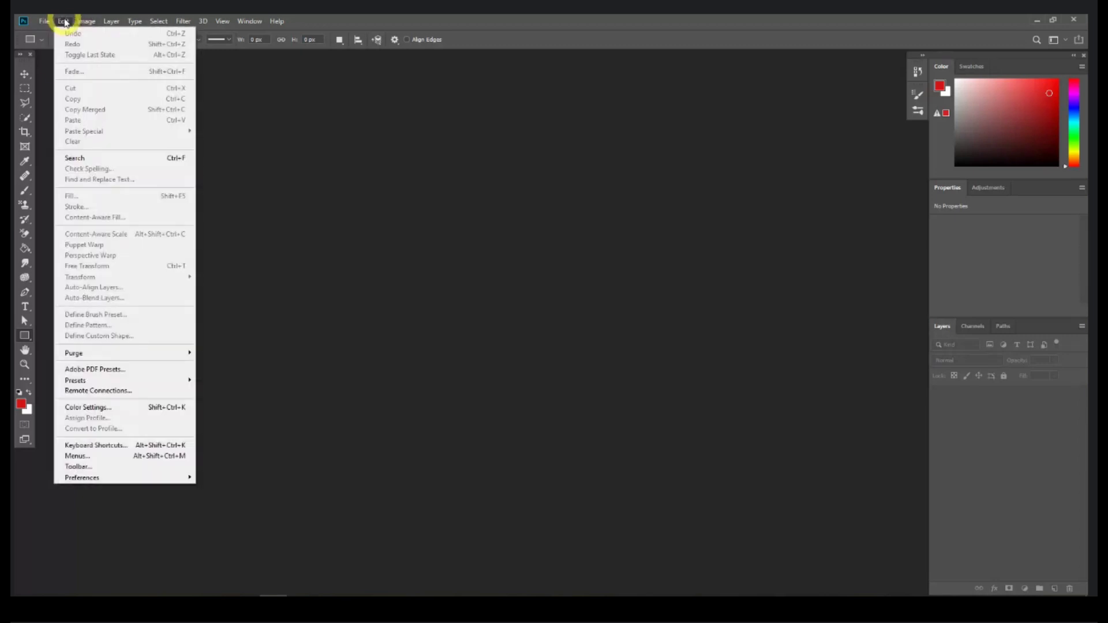
pyautogui.moveTo(98, 478)
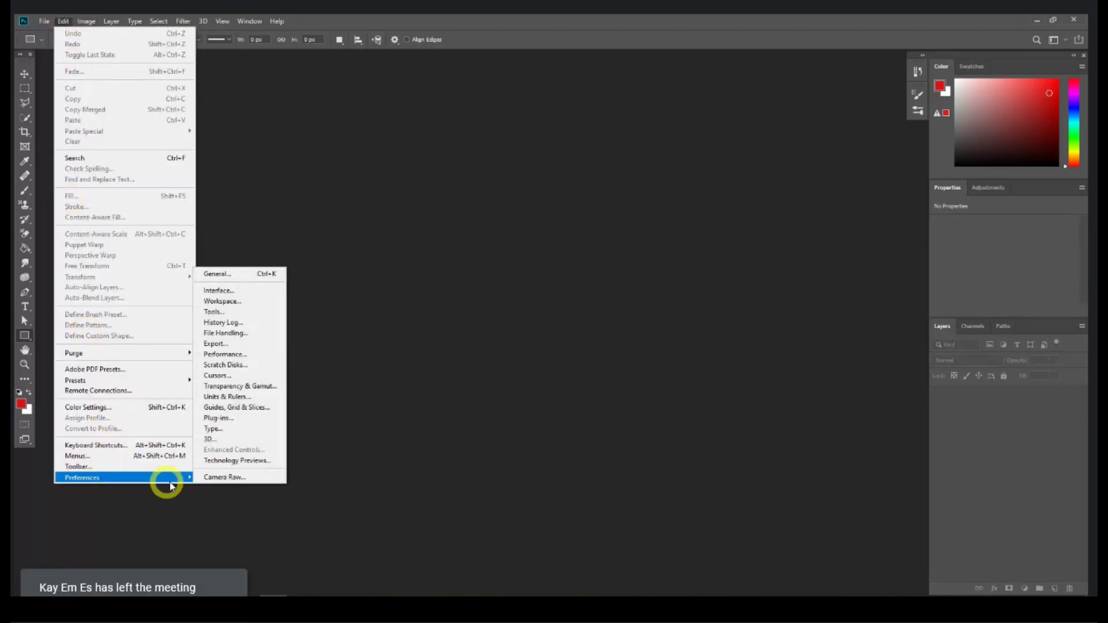
pyautogui.click(222, 274)
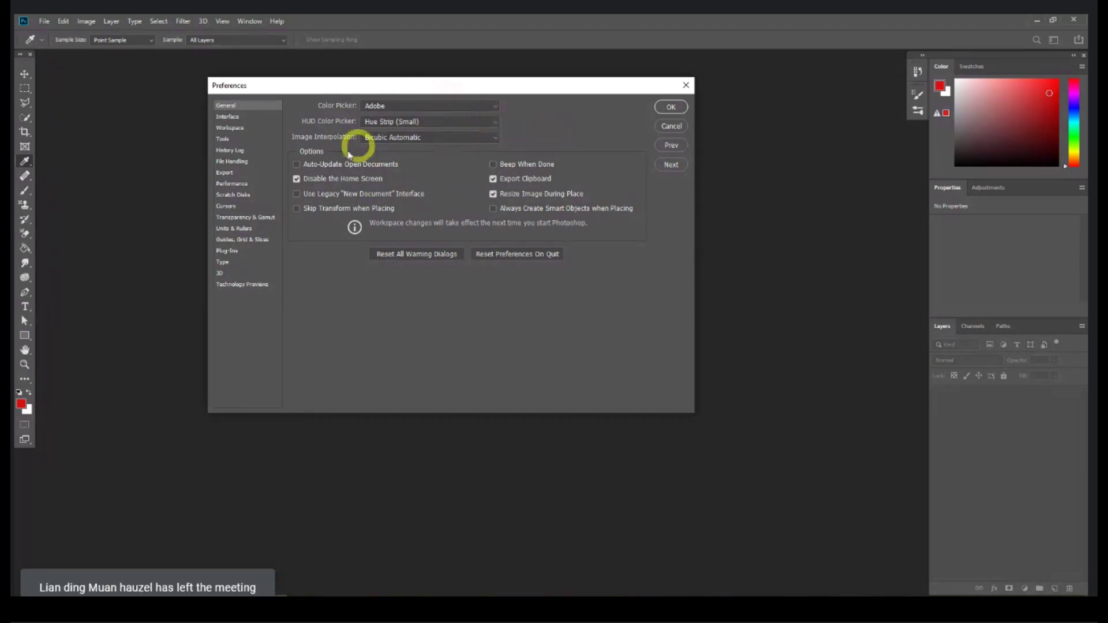
# Step: Preview each interface colour theme and keep the second-darkest one
pyautogui.hotkey('ctrl', '2')
pyautogui.click(415, 123)
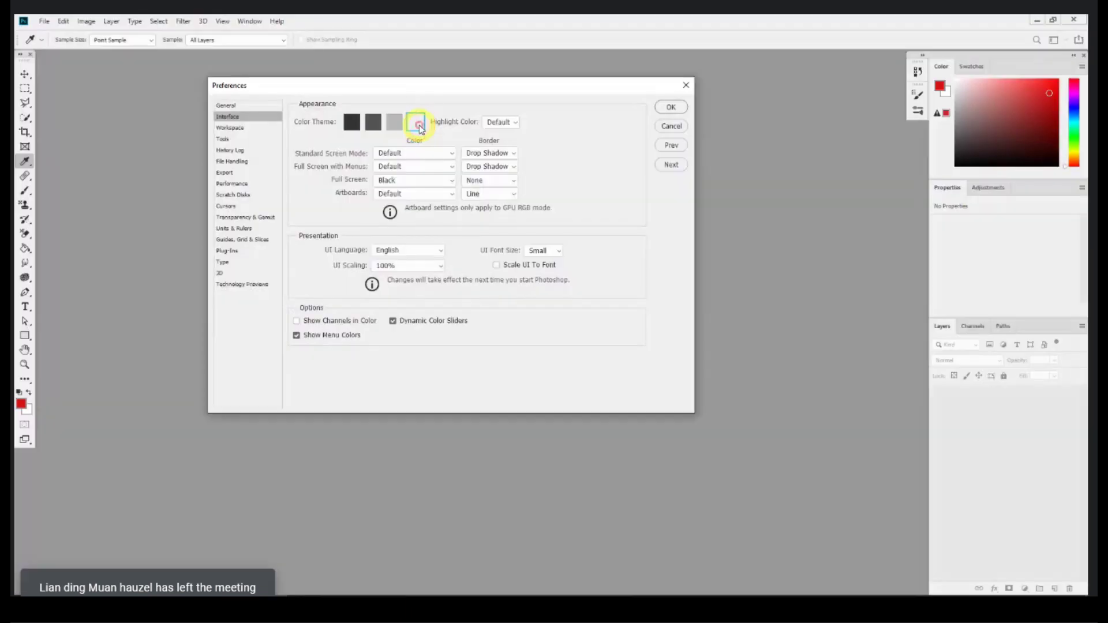
pyautogui.click(395, 122)
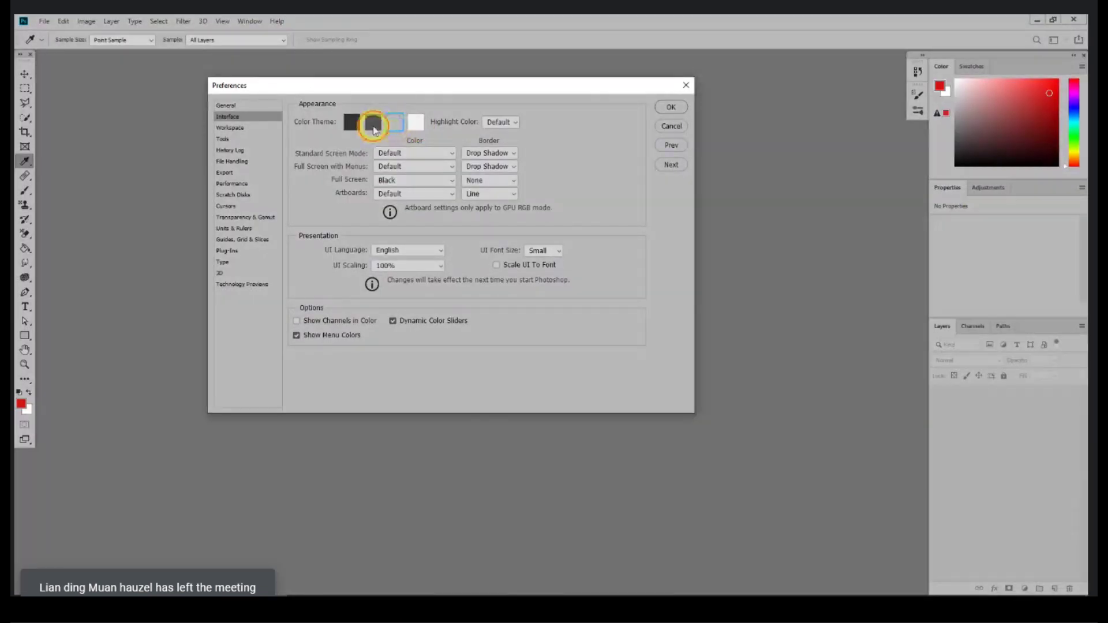
pyautogui.click(371, 124)
pyautogui.click(354, 126)
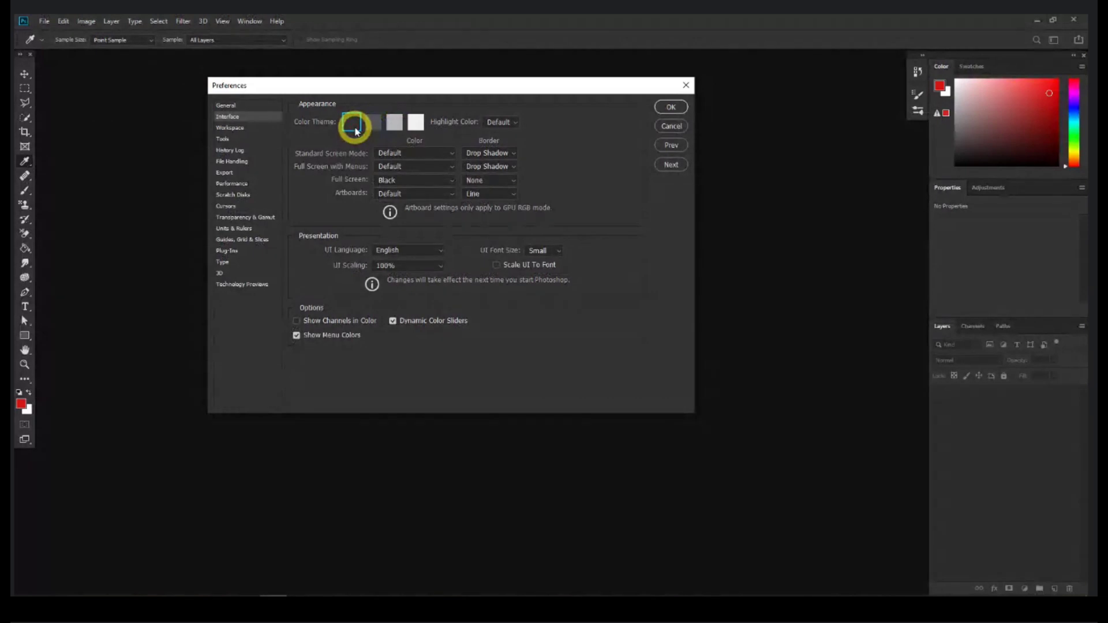
pyautogui.click(373, 128)
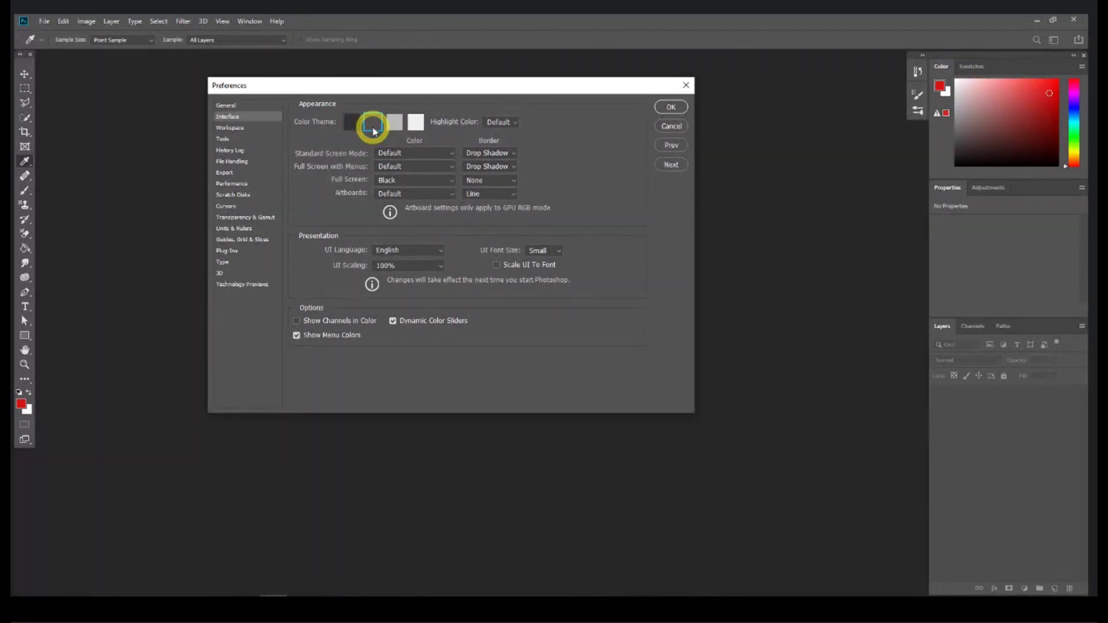
# Step: Shift the Preferences window left and browse the General, Interface and Workspace pages
pyautogui.moveTo(403, 88); pyautogui.dragTo(375, 90)
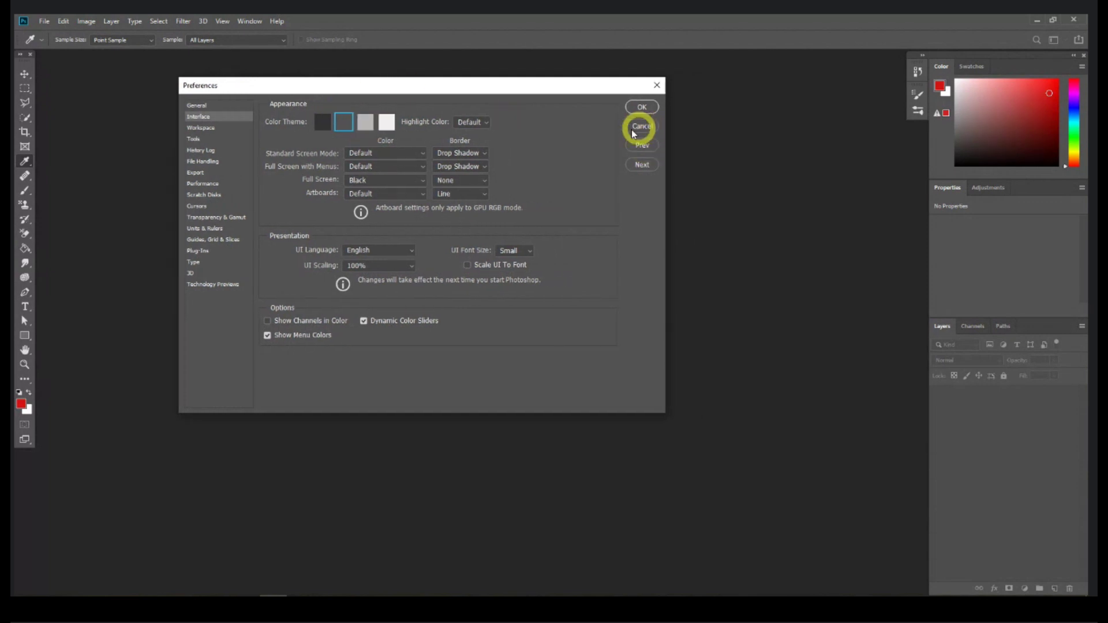
pyautogui.click(201, 108)
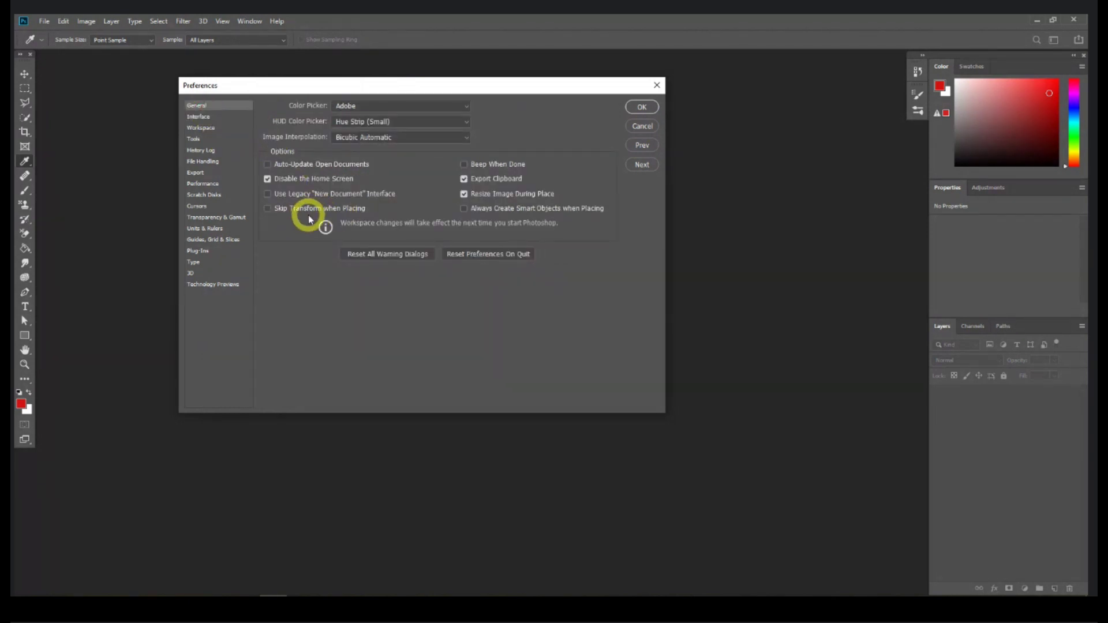
pyautogui.click(202, 116)
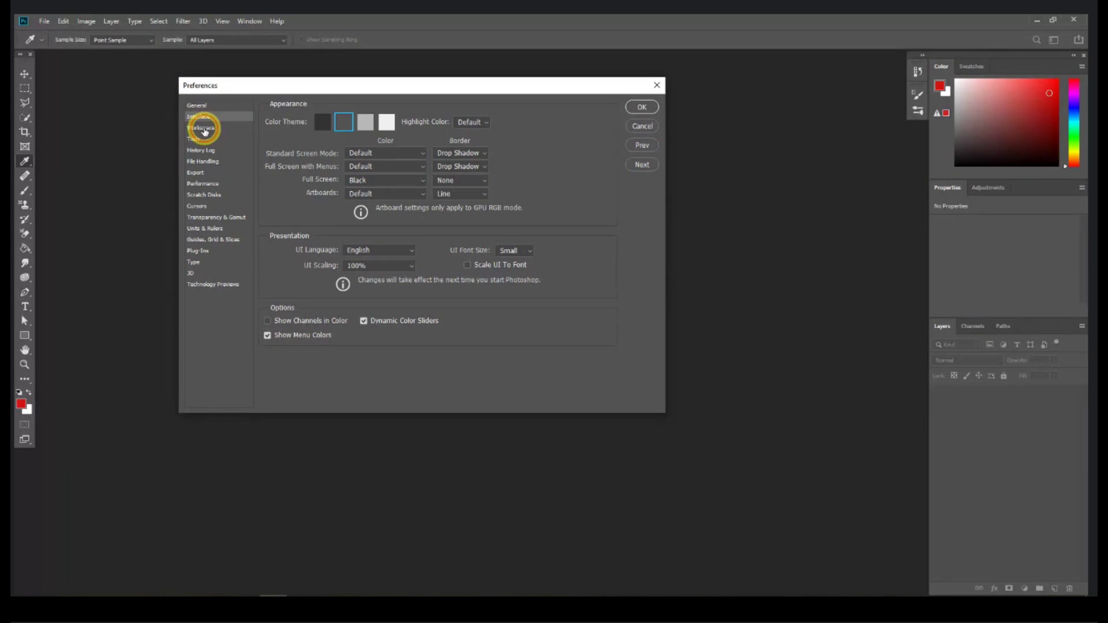
pyautogui.click(203, 128)
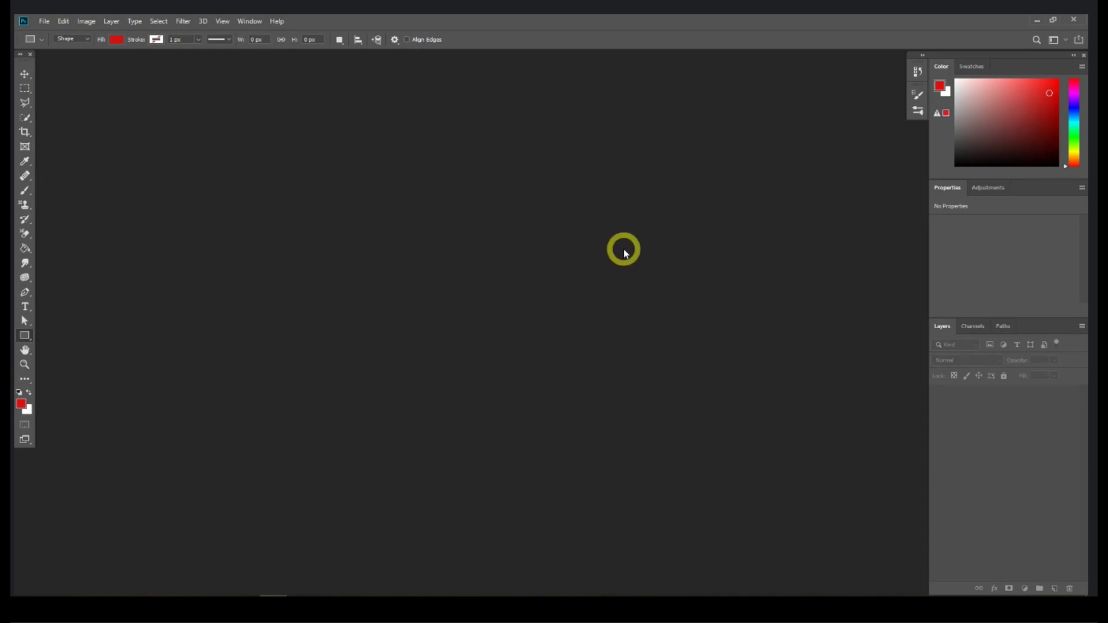
pyautogui.click(258, 24)
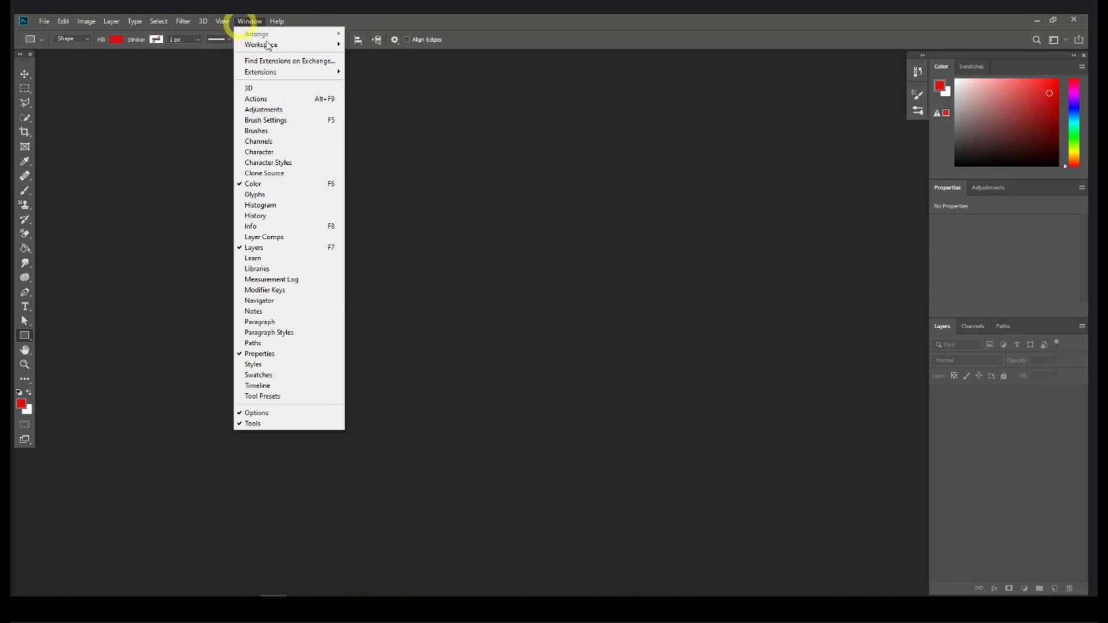
pyautogui.click(453, 148)
pyautogui.click(249, 22)
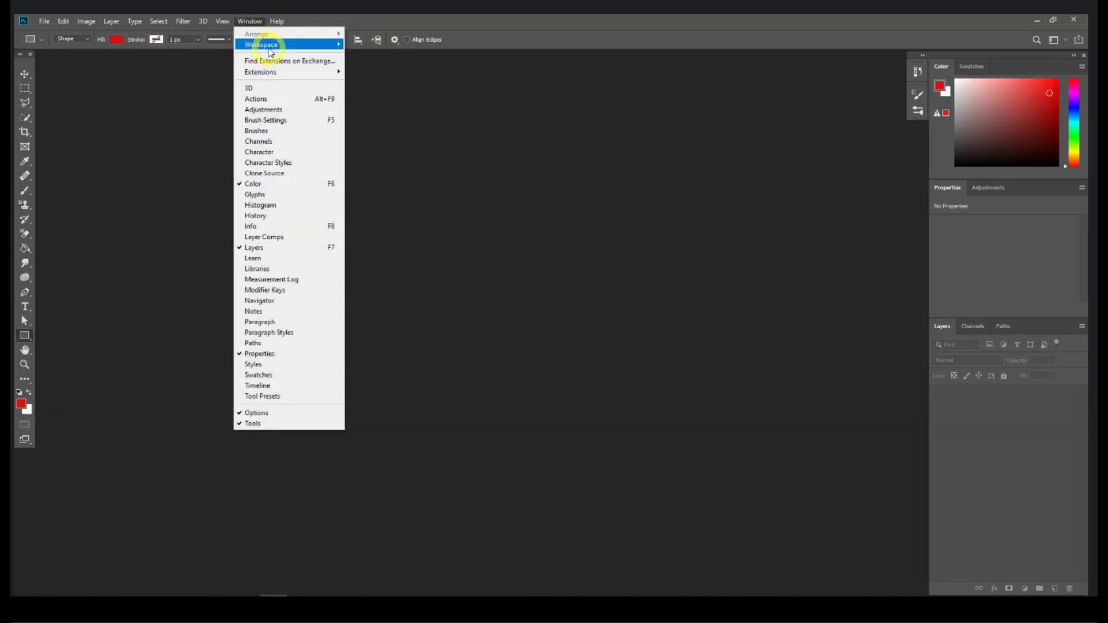
pyautogui.moveTo(270, 52)
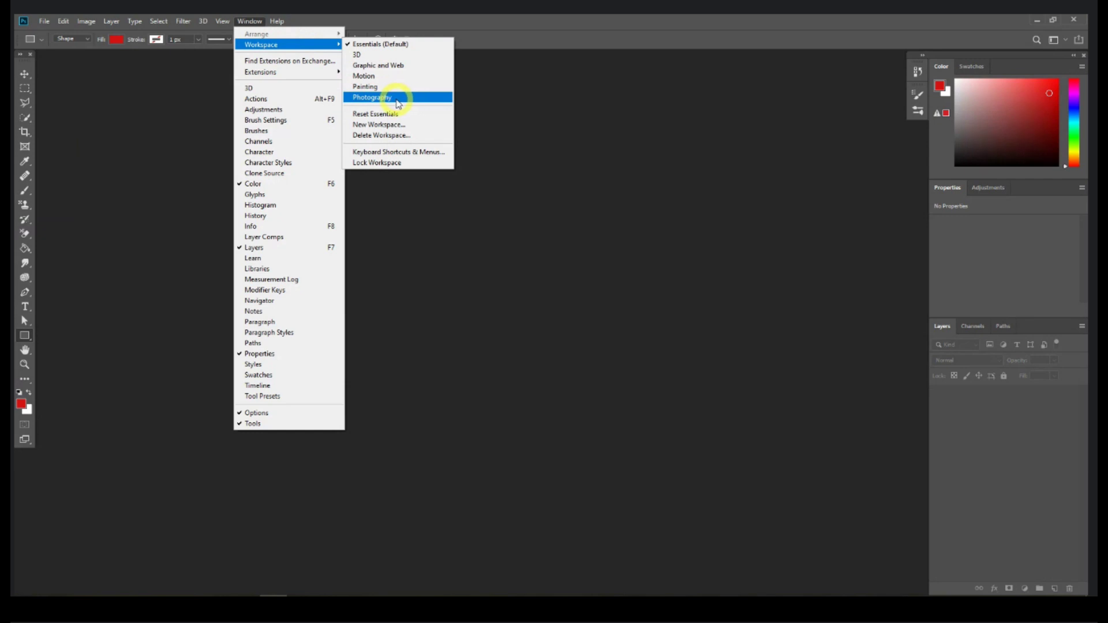
pyautogui.click(397, 99)
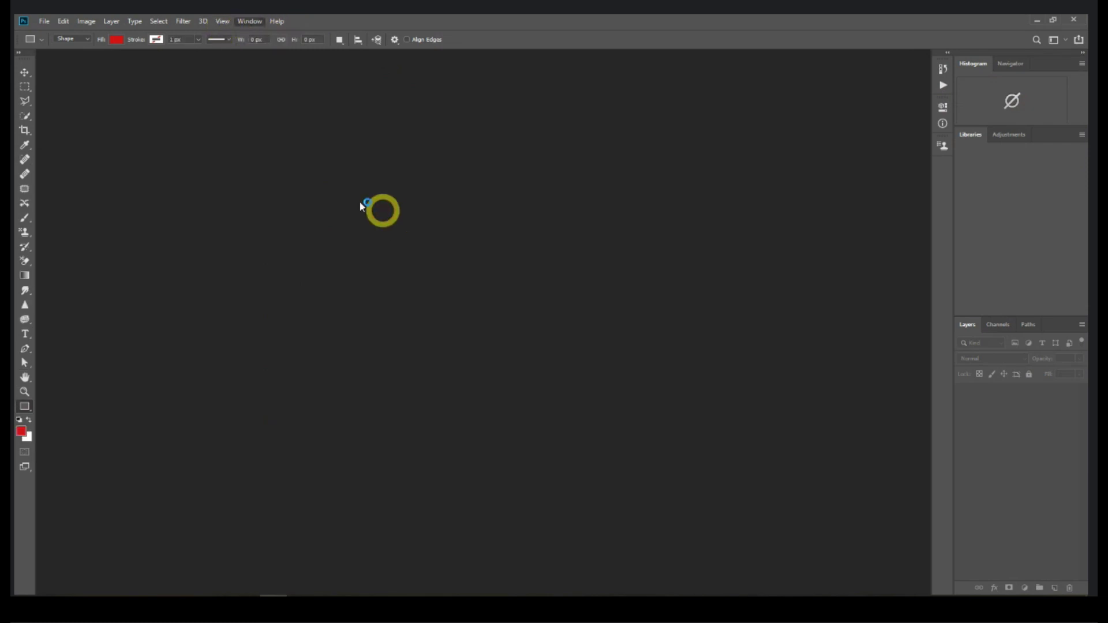
pyautogui.click(25, 72)
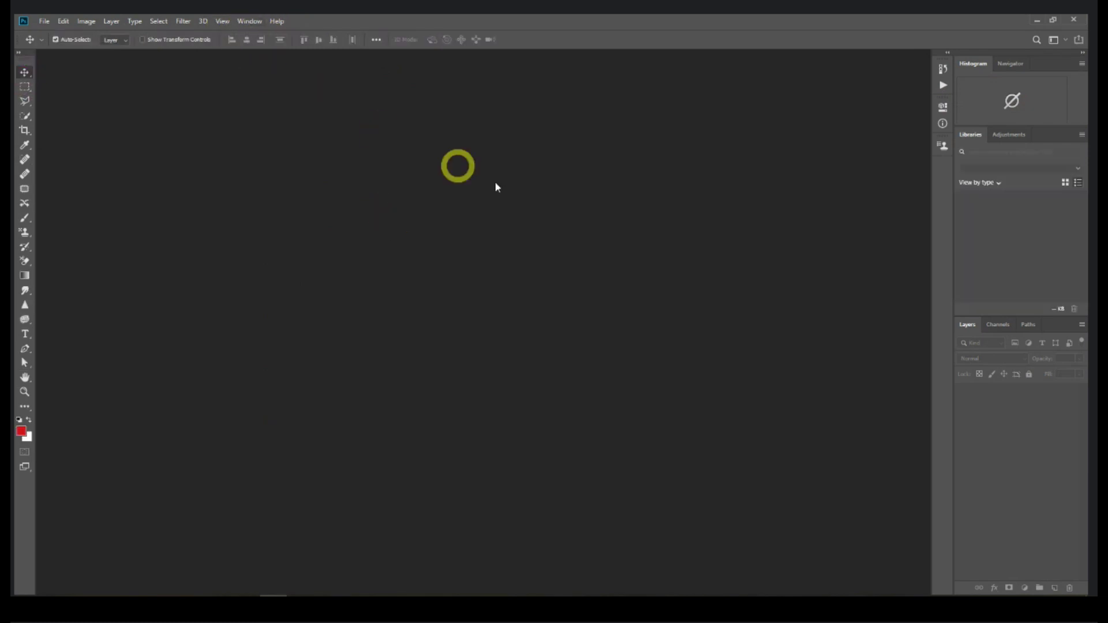
pyautogui.click(249, 21)
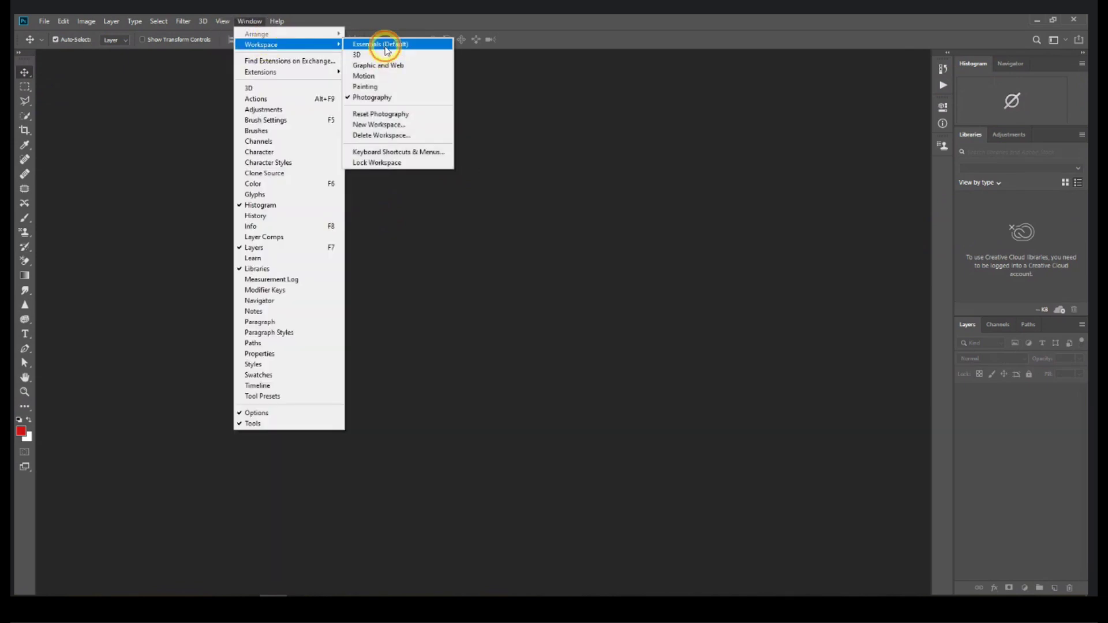
pyautogui.click(386, 51)
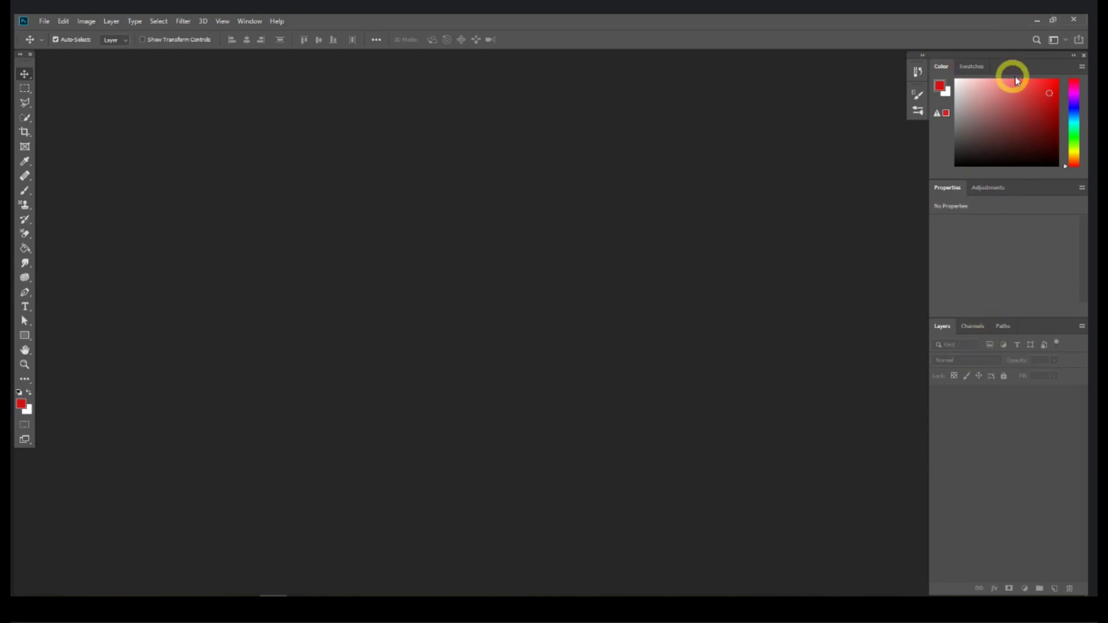
# Step: Toggle the Tools panel to two columns and back, then float it just off the left edge
pyautogui.moveTo(1033, 61)
pyautogui.mouseDown()
pyautogui.moveTo(893, 58)
pyautogui.moveTo(509, 85)
pyautogui.moveTo(901, 104)
pyautogui.moveTo(1024, 71)
pyautogui.moveTo(1027, 59)
pyautogui.mouseUp()
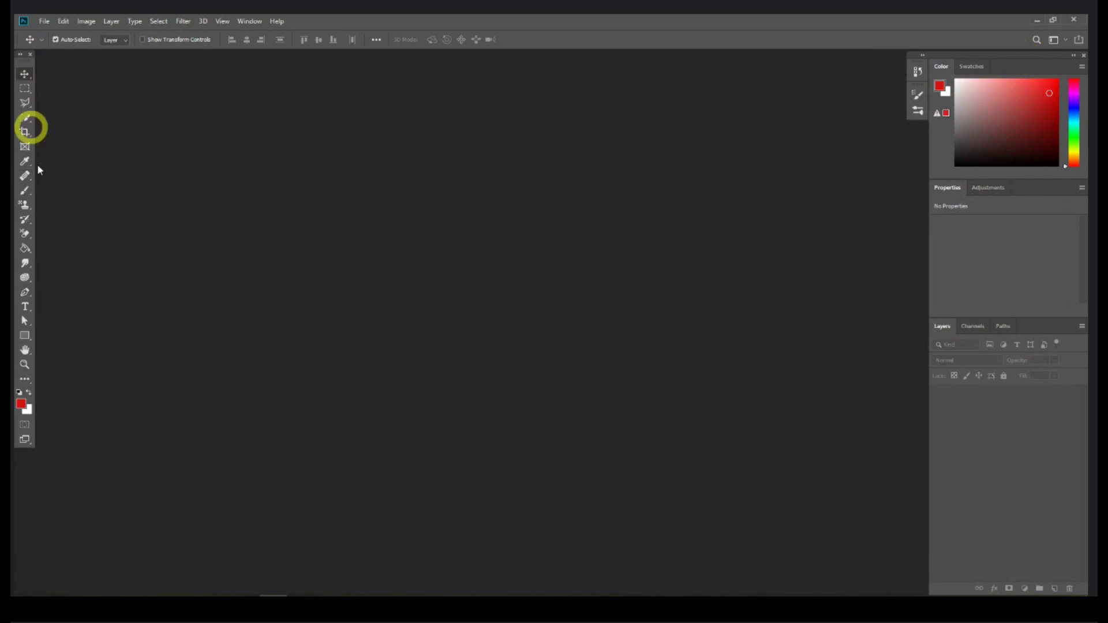
pyautogui.click(21, 54)
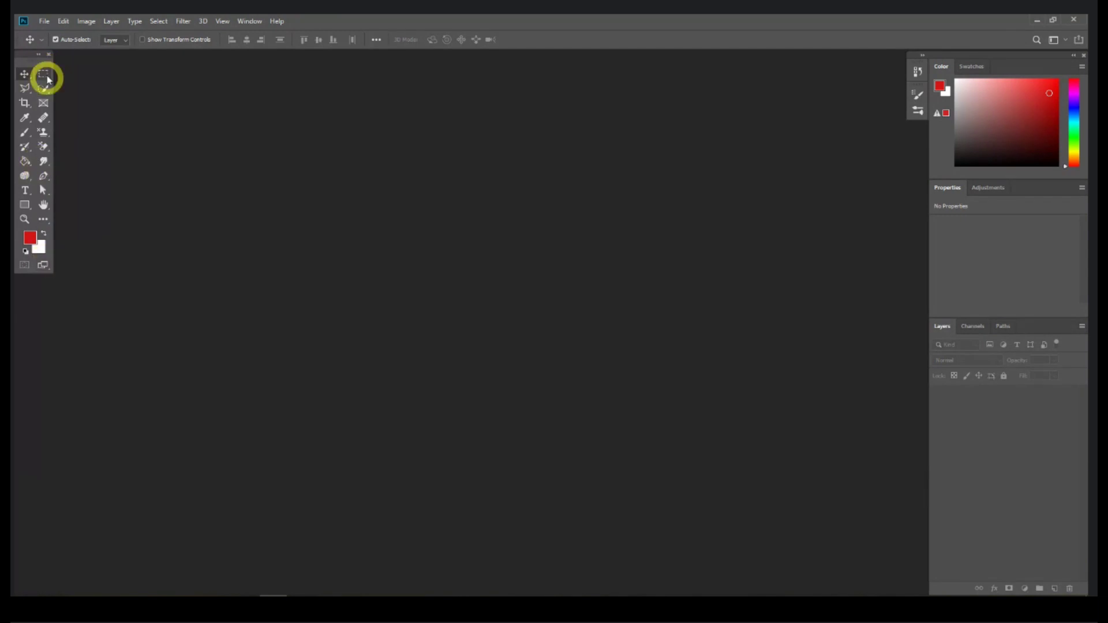
pyautogui.click(38, 54)
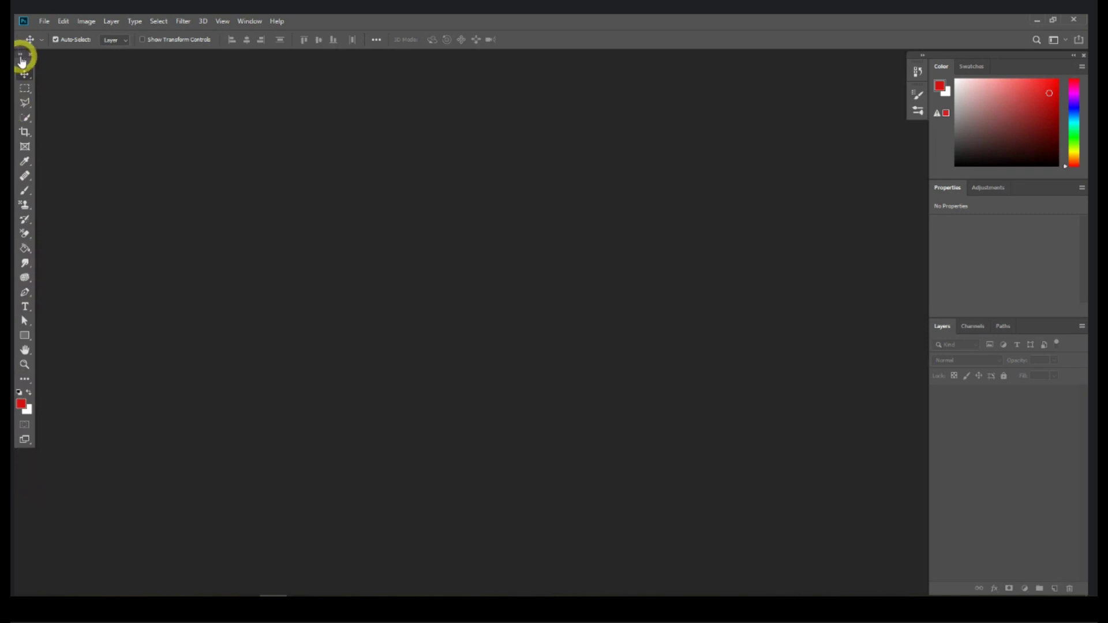
pyautogui.moveTo(22, 60)
pyautogui.mouseDown()
pyautogui.moveTo(288, 116)
pyautogui.moveTo(758, 157)
pyautogui.moveTo(605, 154)
pyautogui.moveTo(22, 62)
pyautogui.mouseUp()
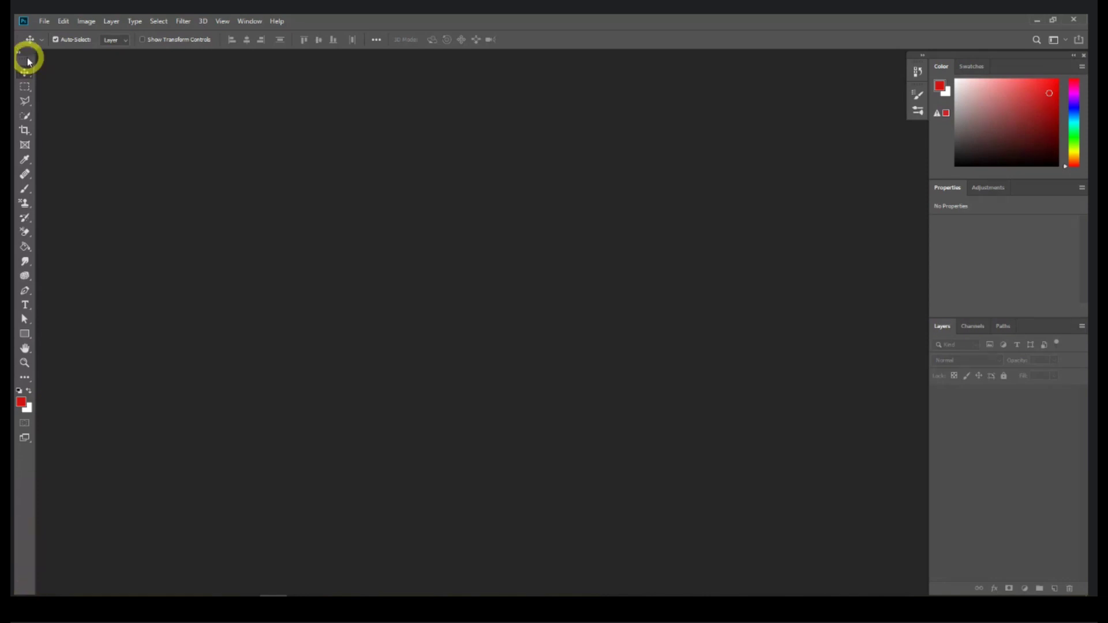
pyautogui.moveTo(26, 62)
pyautogui.mouseDown()
pyautogui.moveTo(440, 131)
pyautogui.moveTo(168, 139)
pyautogui.moveTo(25, 59)
pyautogui.moveTo(34, 66)
pyautogui.mouseUp()
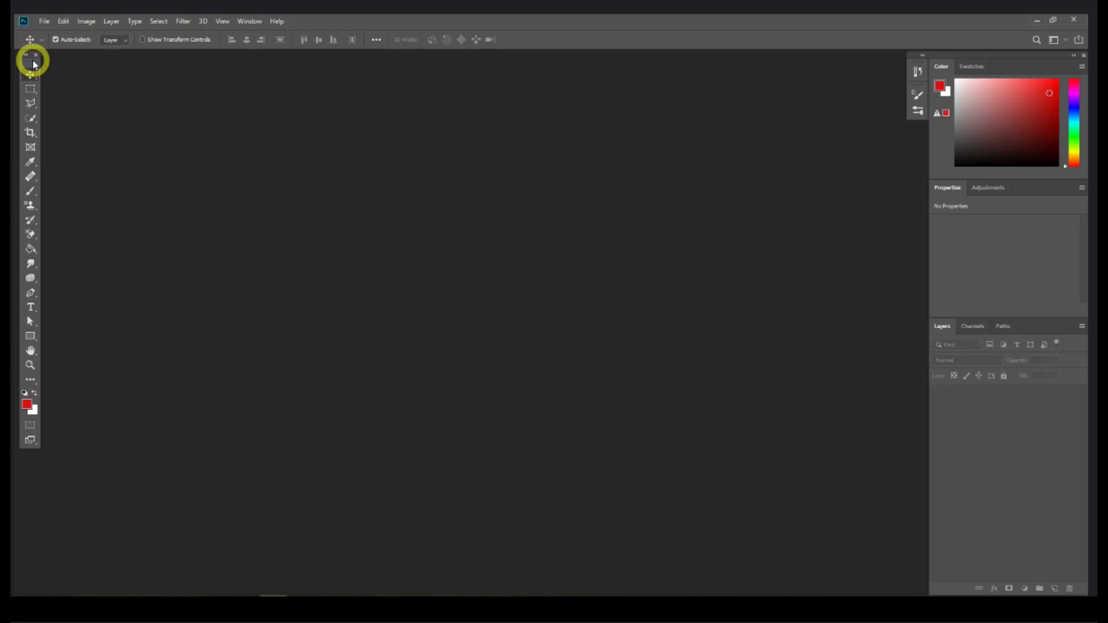
# Step: Create a new blank document 1000 × 100 pixels, with units set to Pixels
pyautogui.click(48, 24)
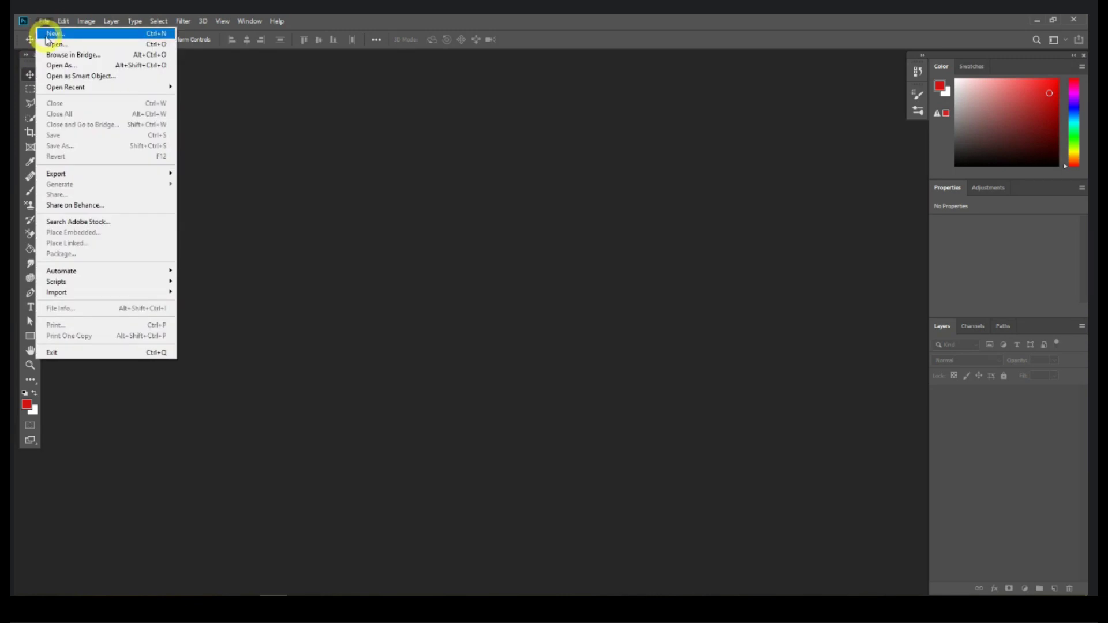
pyautogui.click(48, 35)
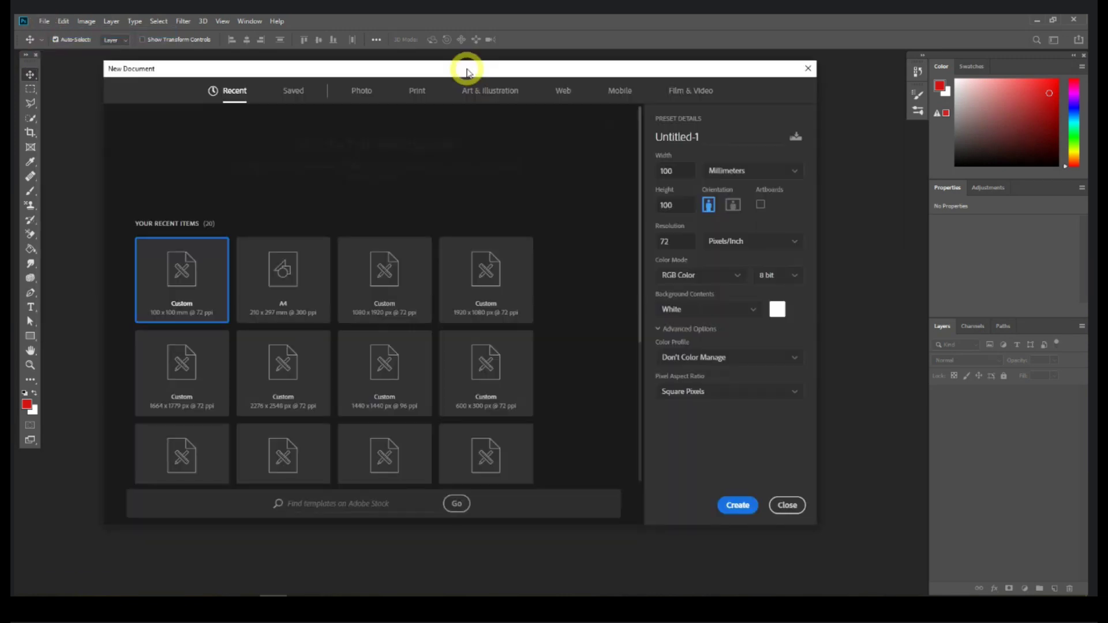
pyautogui.moveTo(448, 70); pyautogui.dragTo(444, 84)
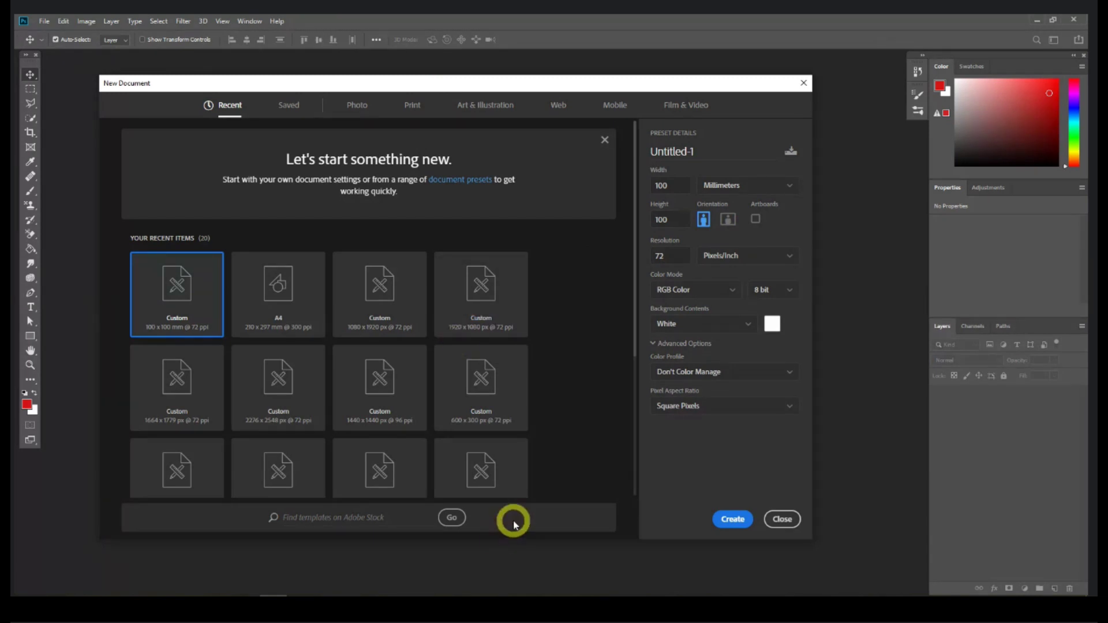
pyautogui.click(771, 185)
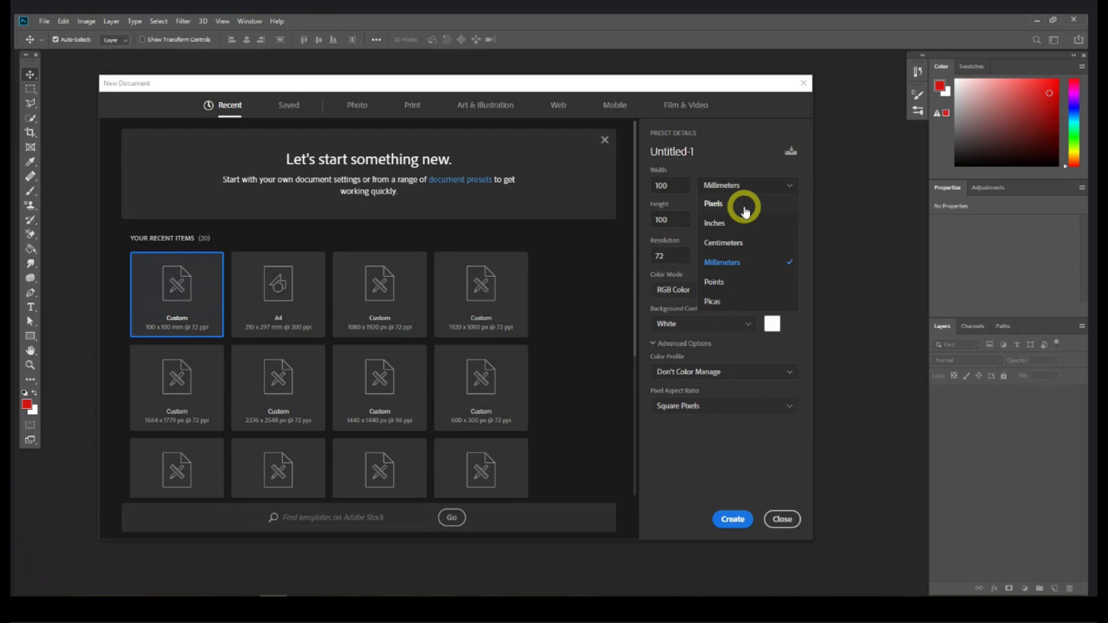
pyautogui.click(744, 209)
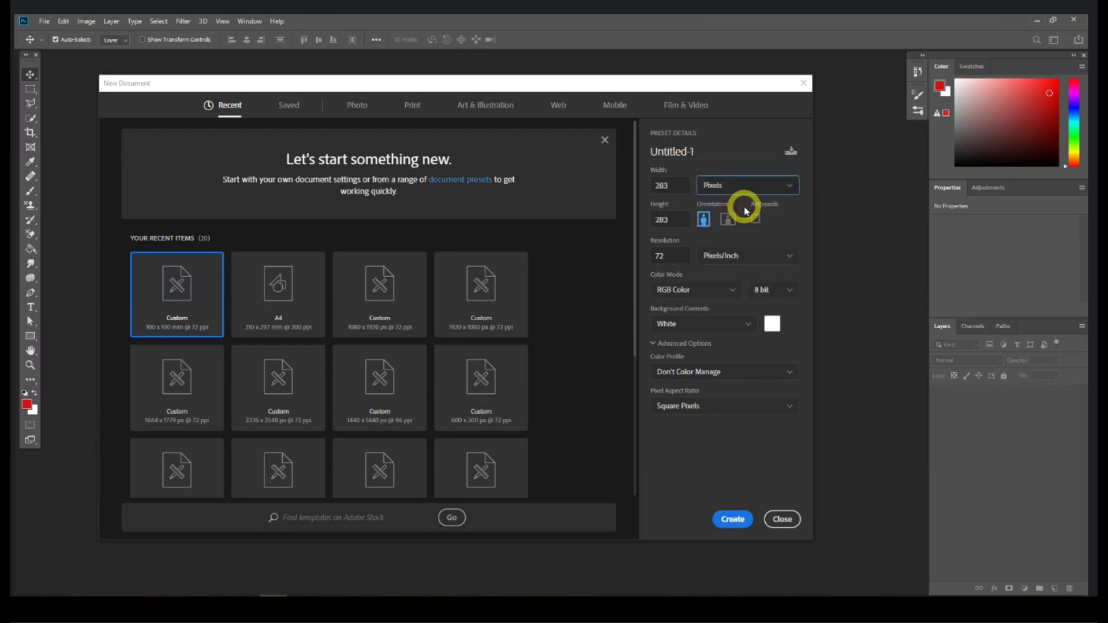
pyautogui.doubleClick(661, 186)
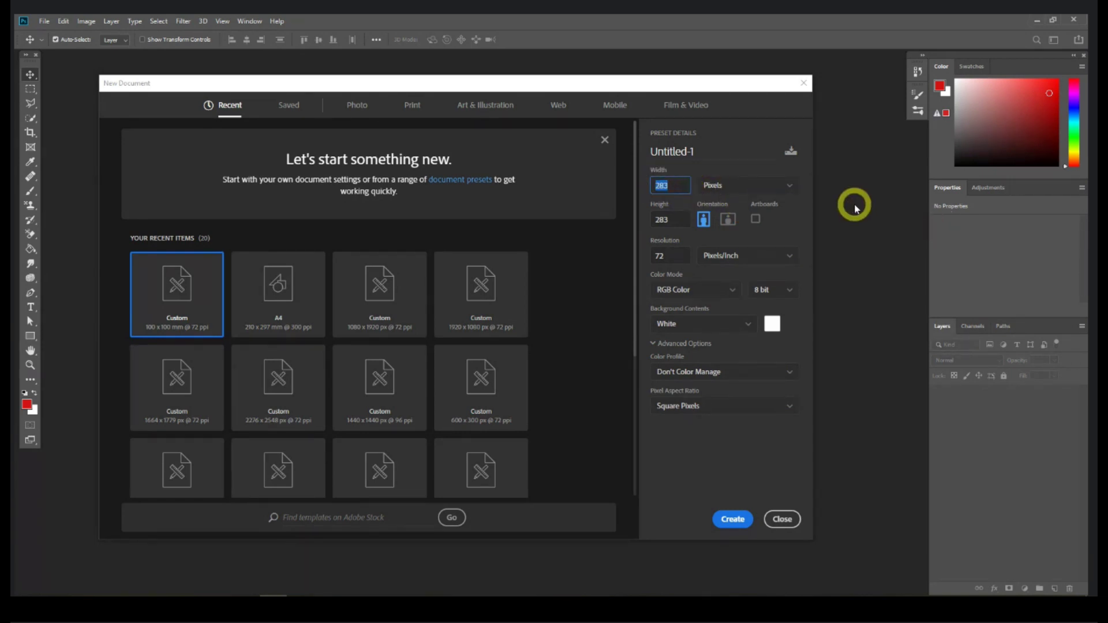
pyautogui.write('1000')
pyautogui.press('Tab')
pyautogui.write('100')
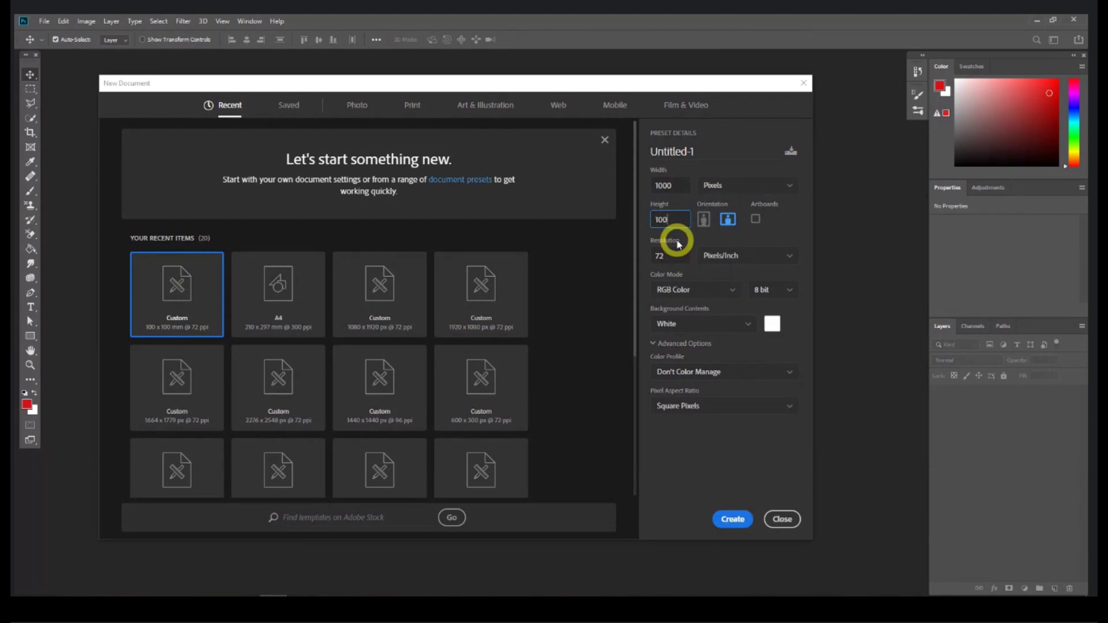
pyautogui.click(667, 255)
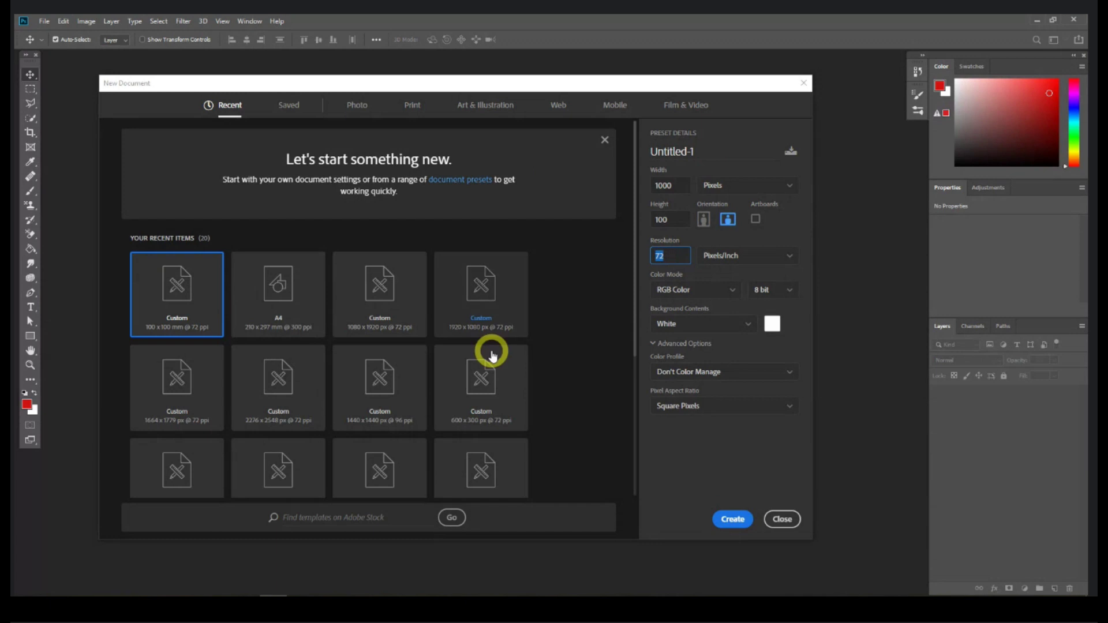
pyautogui.click(733, 520)
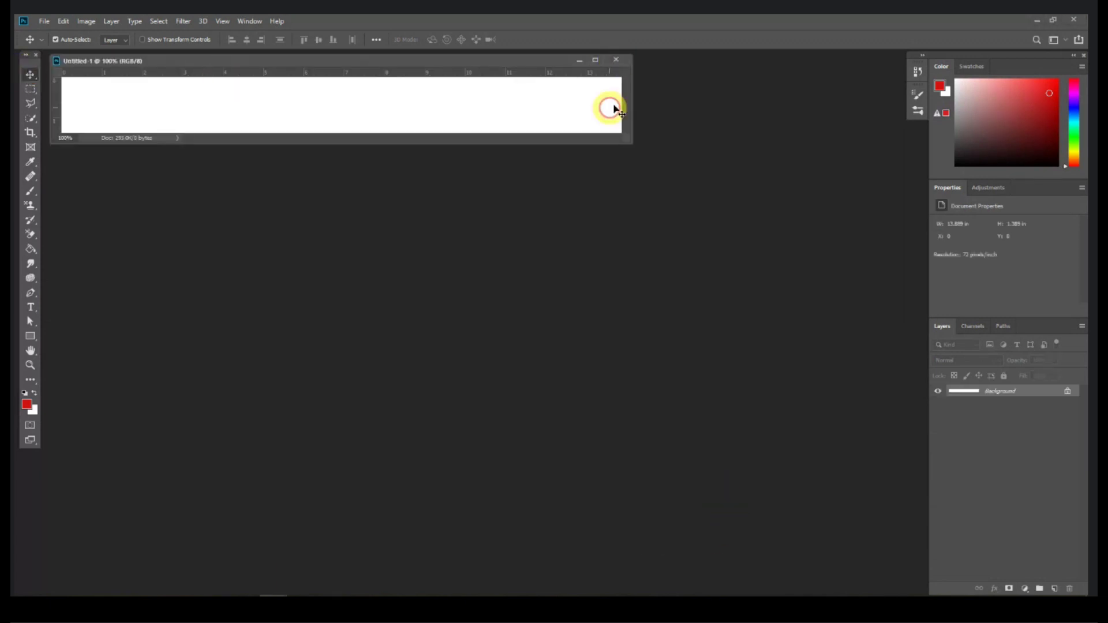
# Step: Close the thin strip and create a new 1000 × 1000 pixel document
pyautogui.click(616, 59)
pyautogui.click(44, 20)
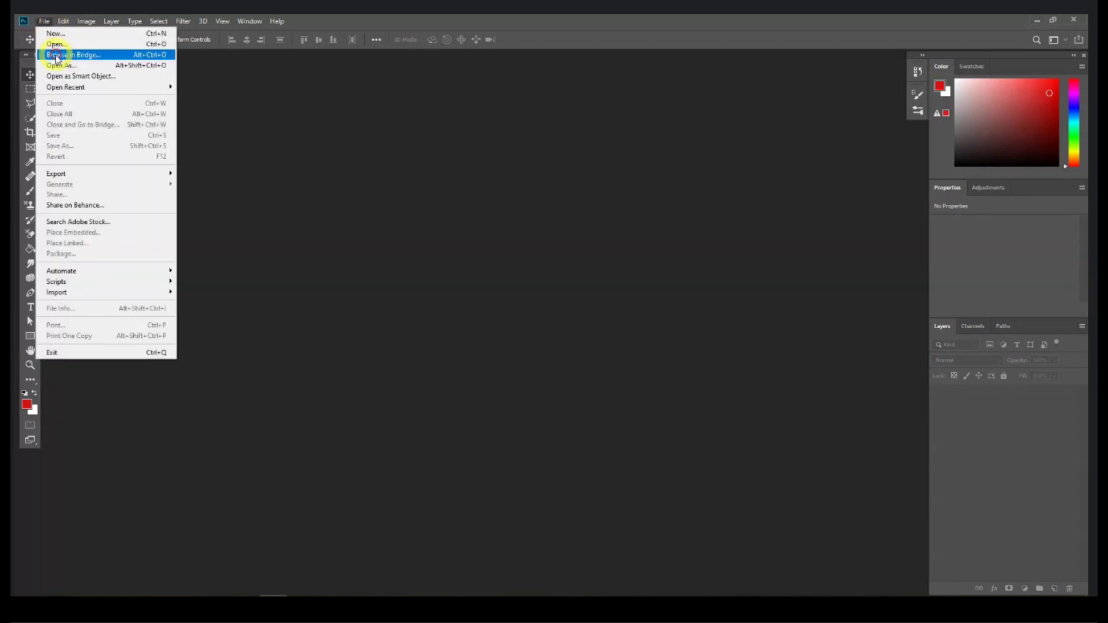
pyautogui.click(50, 32)
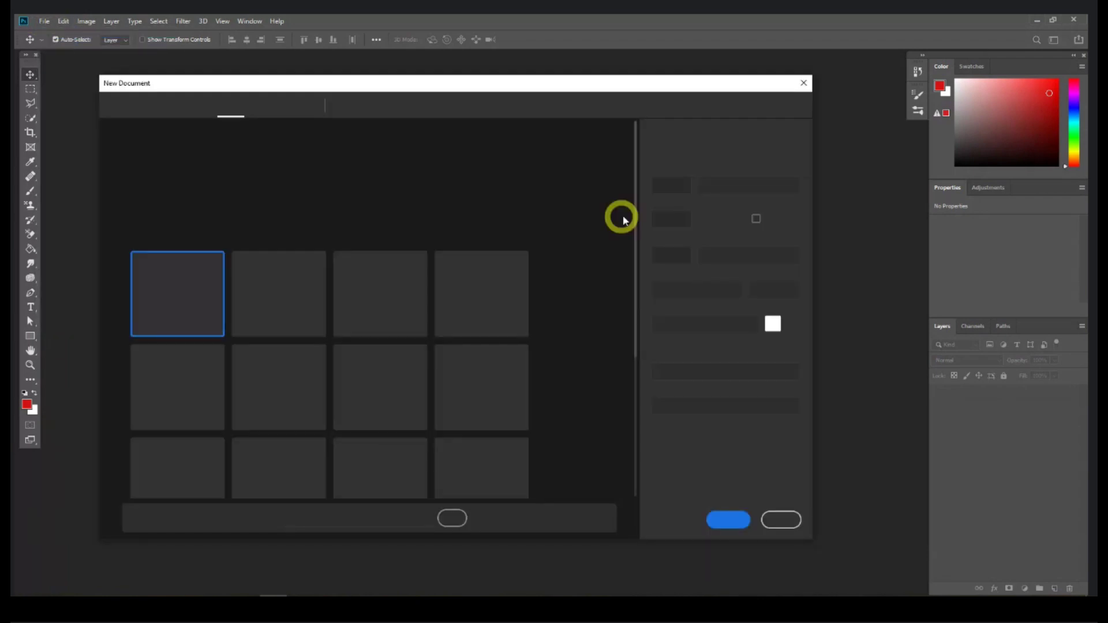
pyautogui.press('Tab')
pyautogui.write('1000')
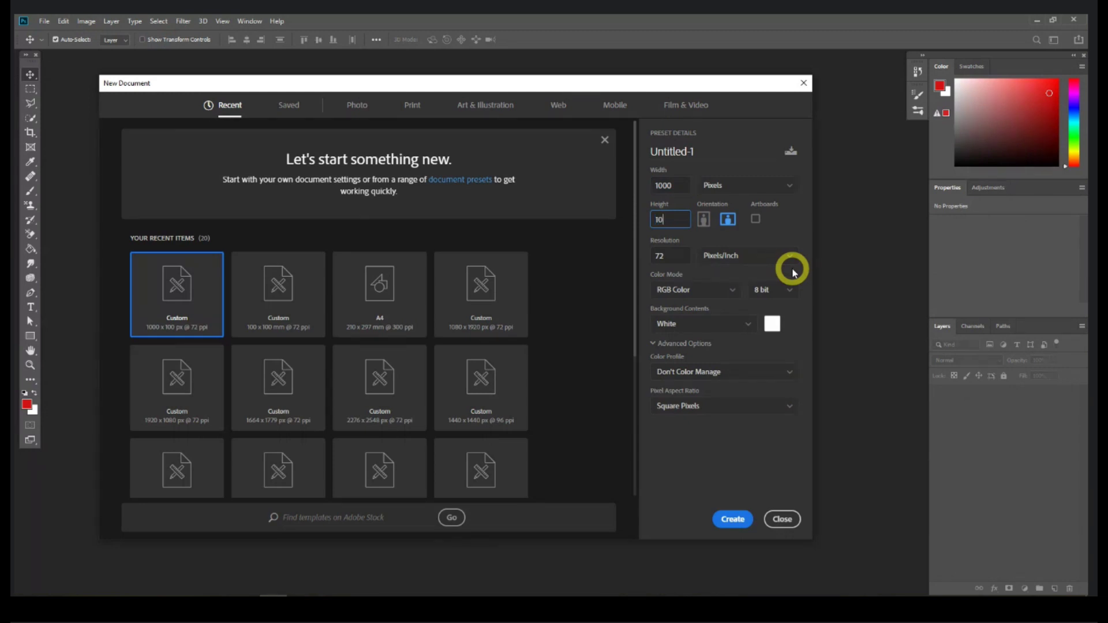
pyautogui.click(733, 519)
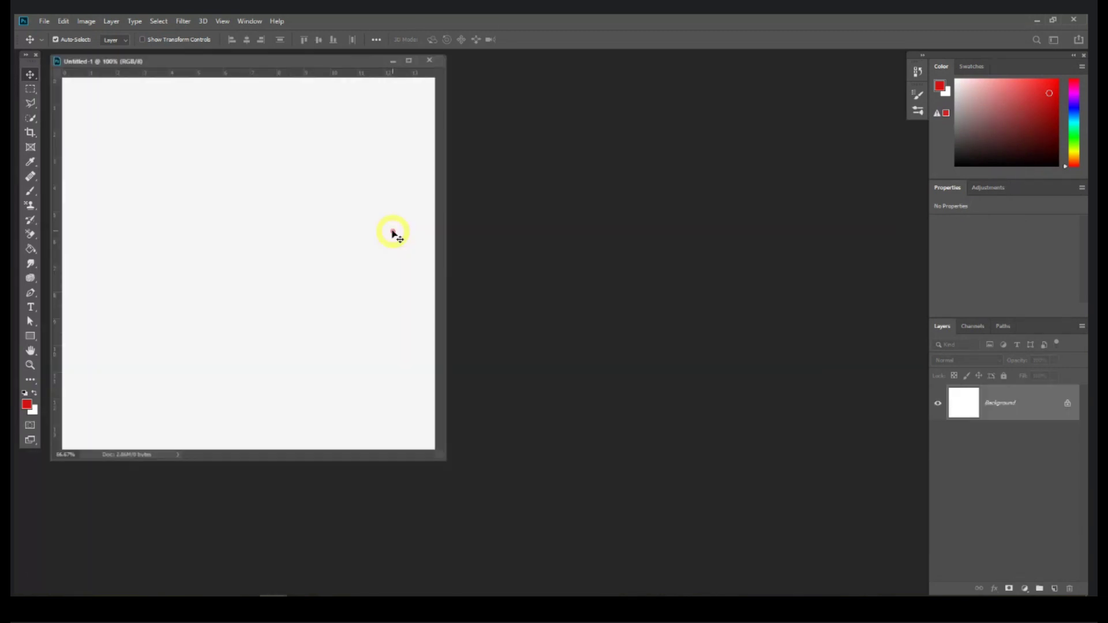
pyautogui.moveTo(253, 64)
pyautogui.mouseDown()
pyautogui.moveTo(270, 80)
pyautogui.moveTo(252, 86)
pyautogui.moveTo(249, 55)
pyautogui.mouseUp()
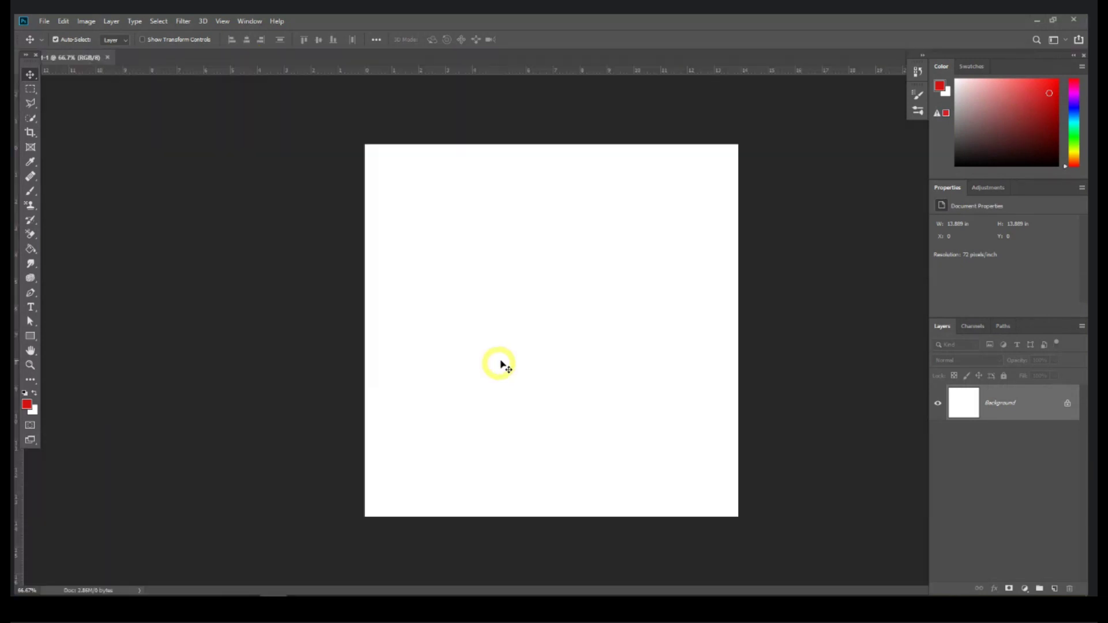
# Step: Create a second blank document, practise docking and floating both tabs, then close Untitled-2
pyautogui.click(49, 21)
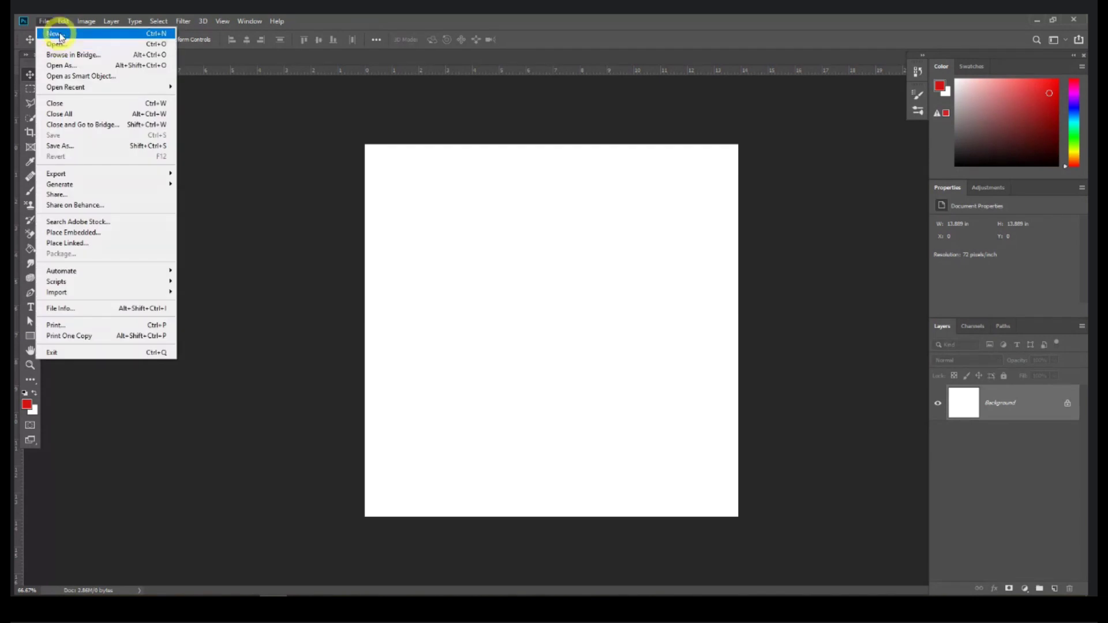
pyautogui.click(55, 32)
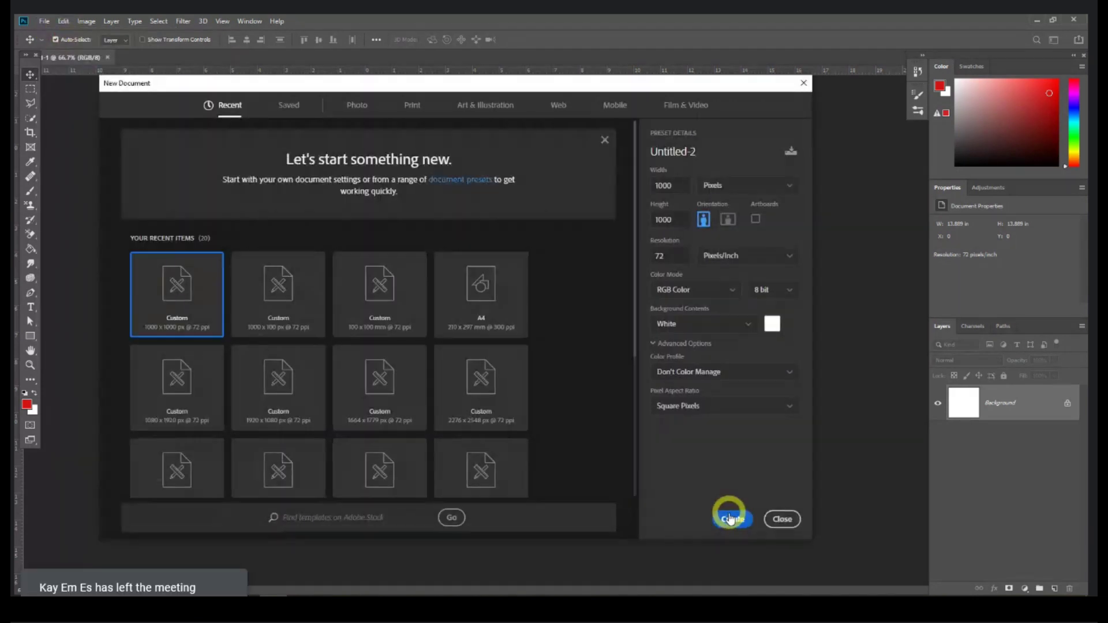
pyautogui.click(730, 518)
pyautogui.moveTo(143, 75); pyautogui.dragTo(199, 58)
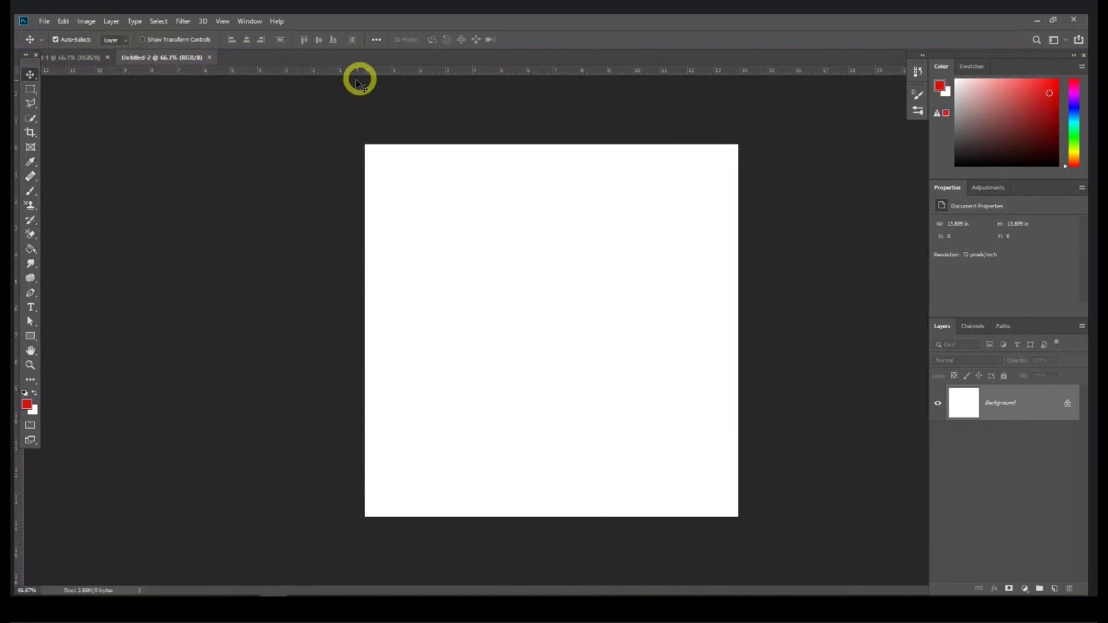
pyautogui.moveTo(202, 56); pyautogui.dragTo(238, 109)
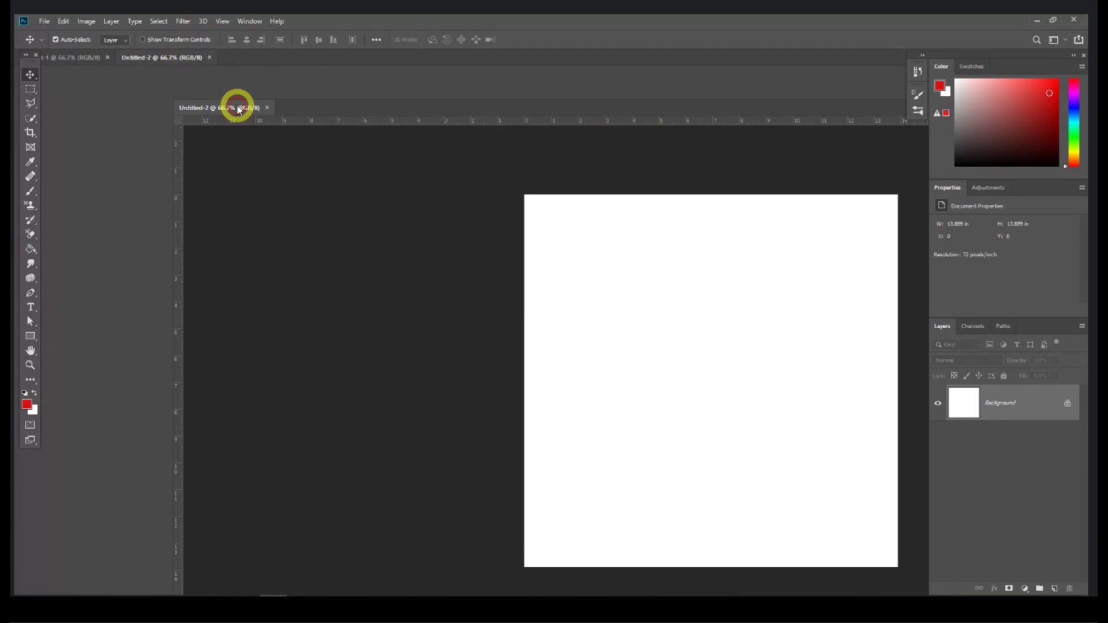
pyautogui.moveTo(77, 56); pyautogui.dragTo(346, 91)
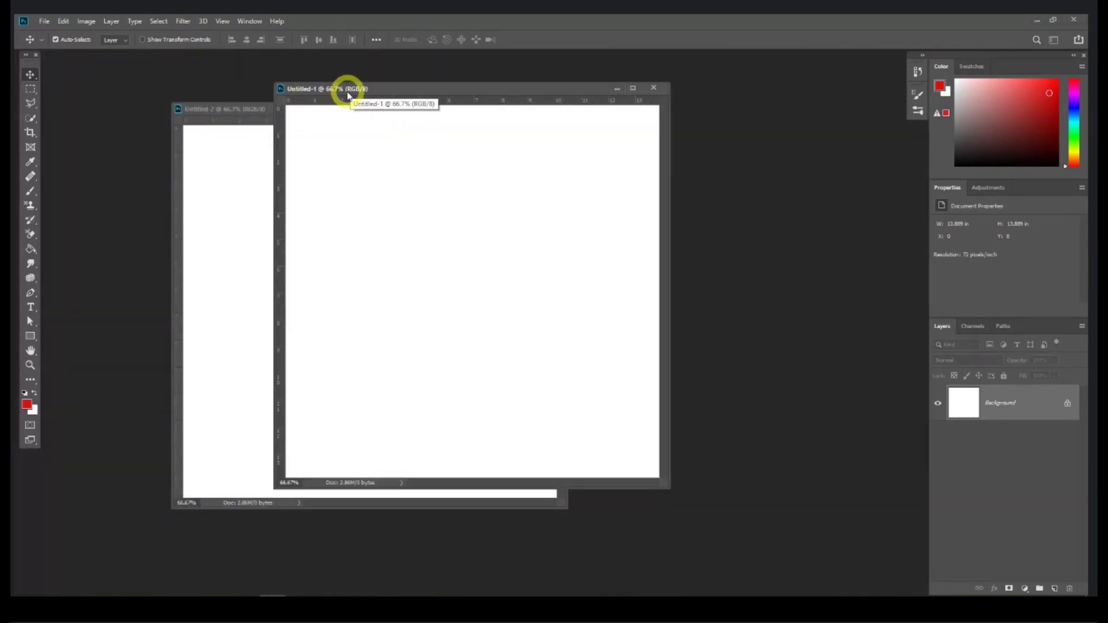
pyautogui.moveTo(348, 94); pyautogui.dragTo(238, 55)
pyautogui.moveTo(249, 109); pyautogui.dragTo(286, 61)
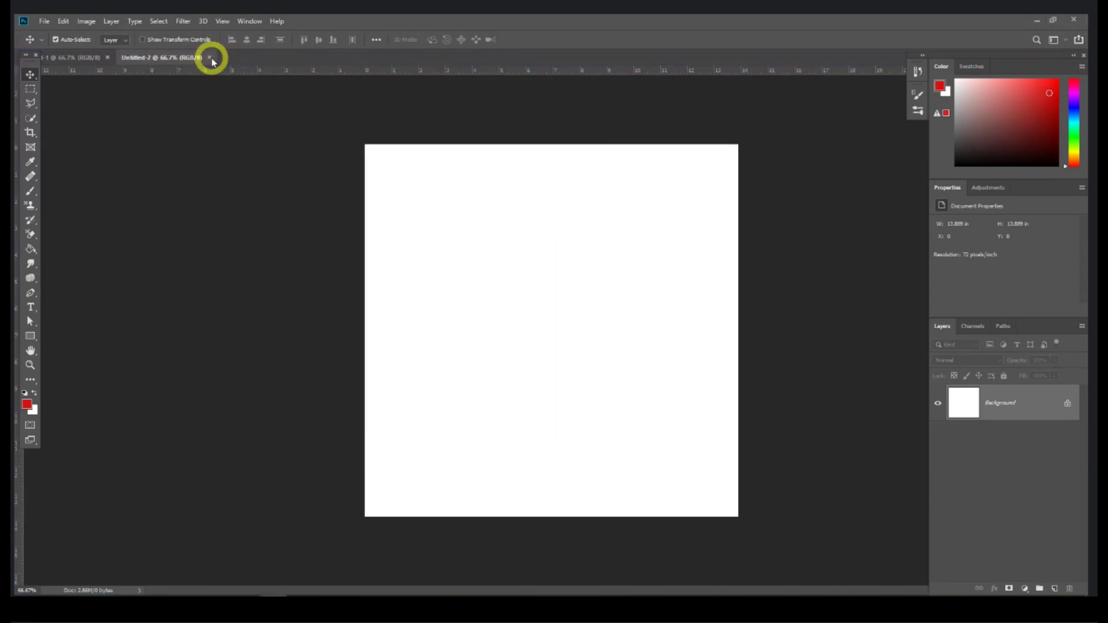
pyautogui.click(211, 59)
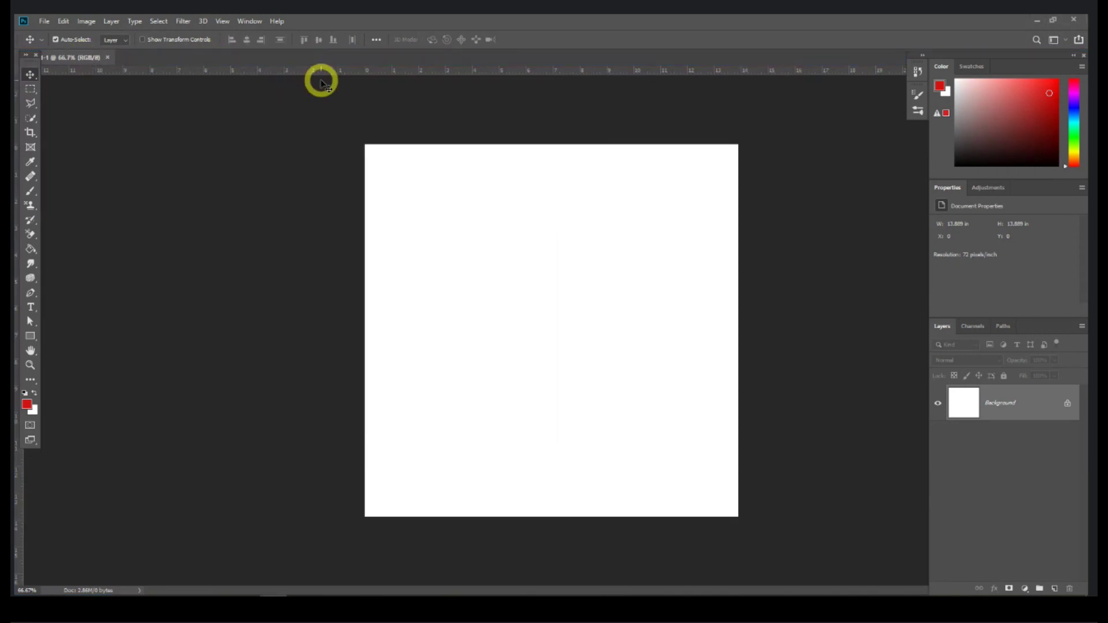
# Step: Float Untitled-1 in its own window, then enlarge and reposition it
pyautogui.moveTo(313, 57); pyautogui.dragTo(331, 75)
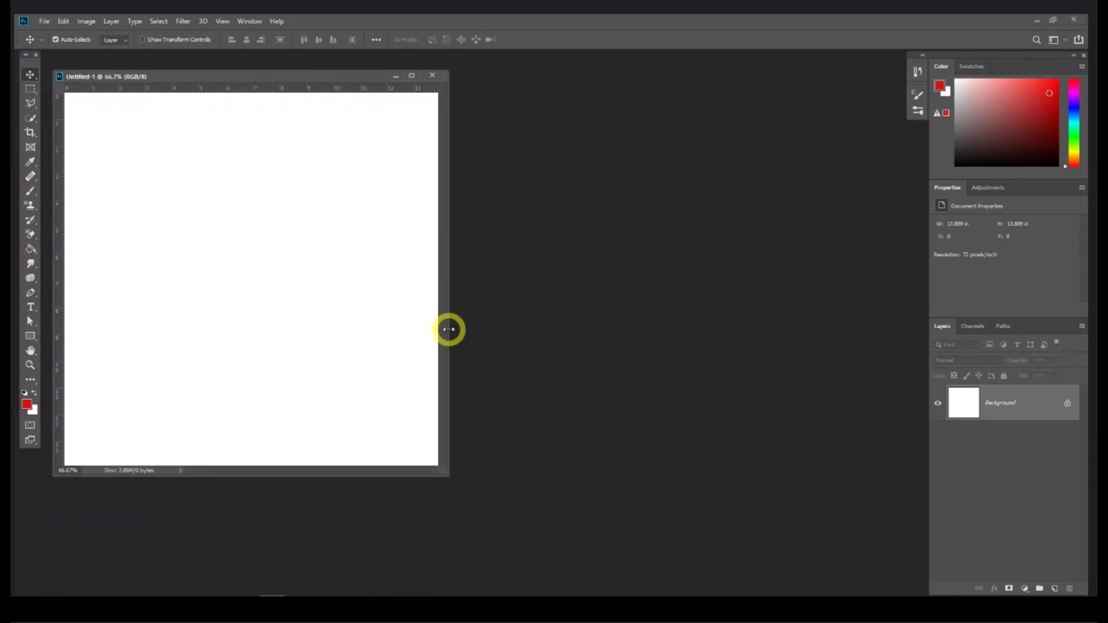
pyautogui.moveTo(449, 329); pyautogui.dragTo(553, 362)
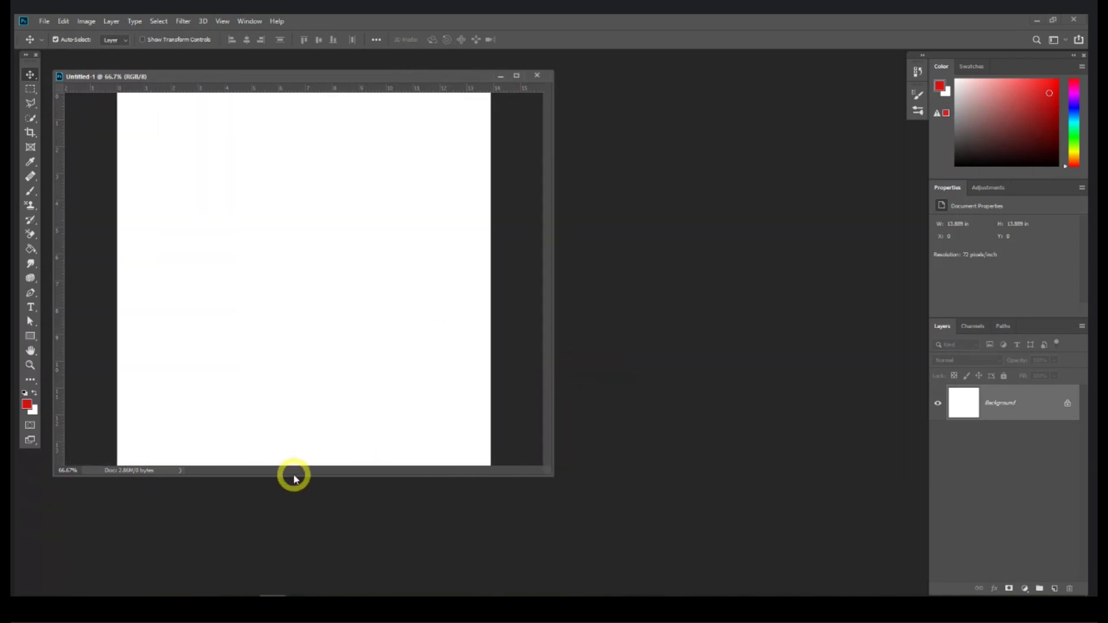
pyautogui.moveTo(292, 475)
pyautogui.mouseDown()
pyautogui.moveTo(300, 547)
pyautogui.moveTo(323, 467)
pyautogui.moveTo(309, 486)
pyautogui.mouseUp()
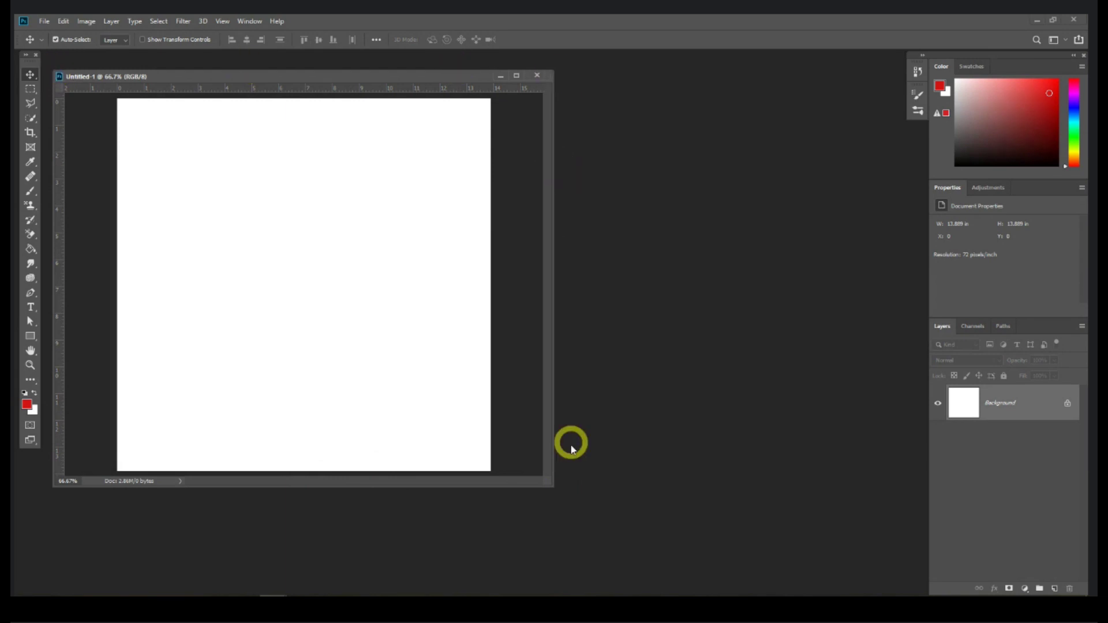
pyautogui.moveTo(552, 484); pyautogui.dragTo(561, 544)
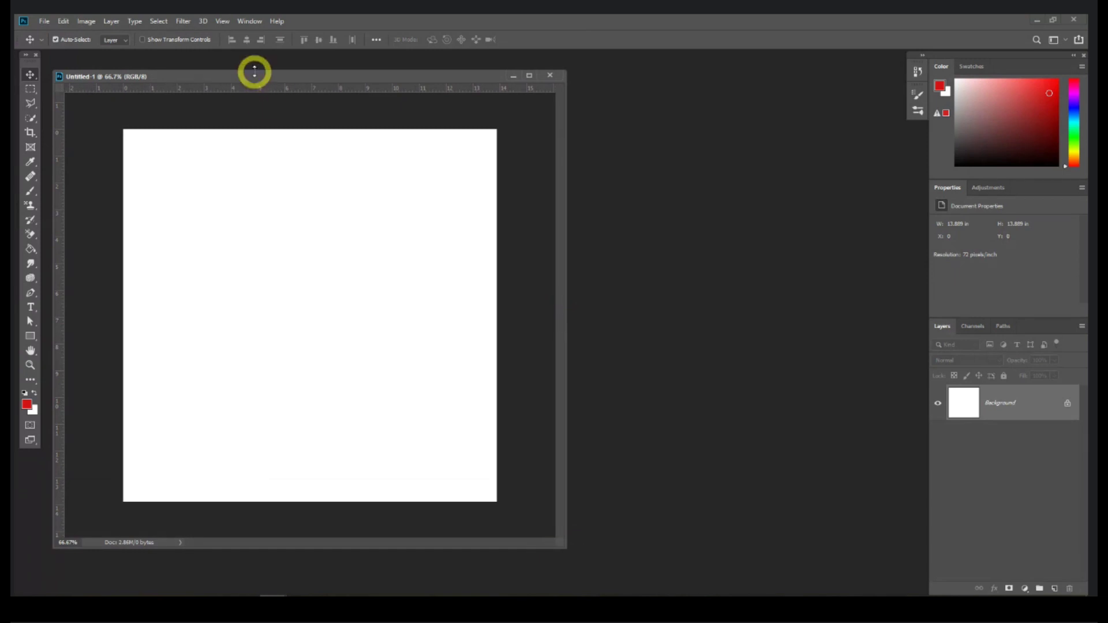
pyautogui.moveTo(255, 72); pyautogui.dragTo(291, 60)
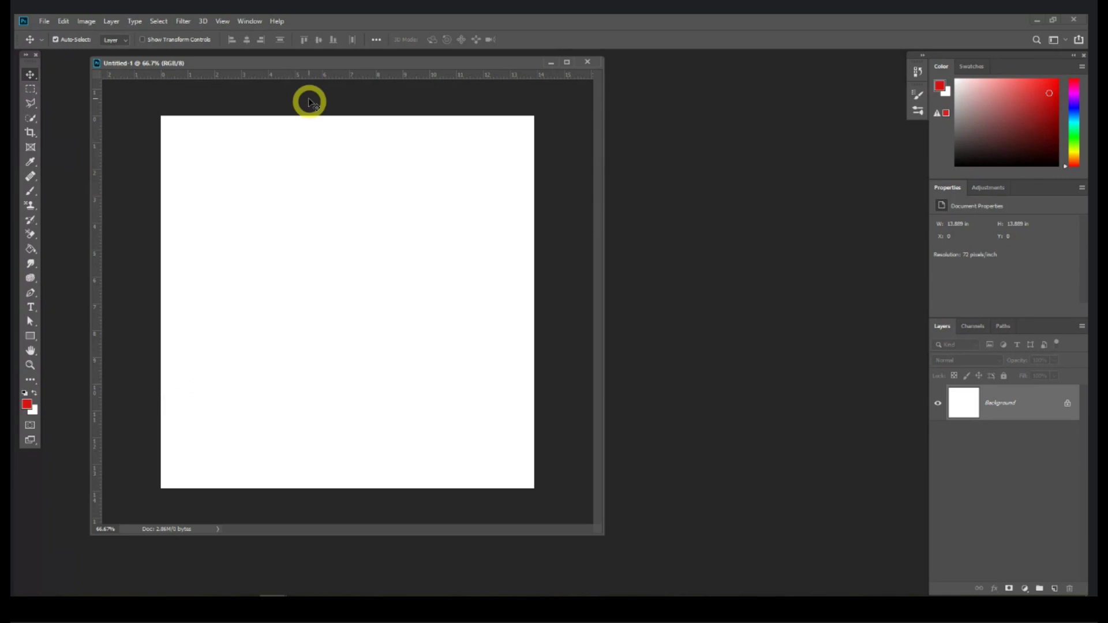
pyautogui.moveTo(302, 62); pyautogui.dragTo(311, 75)
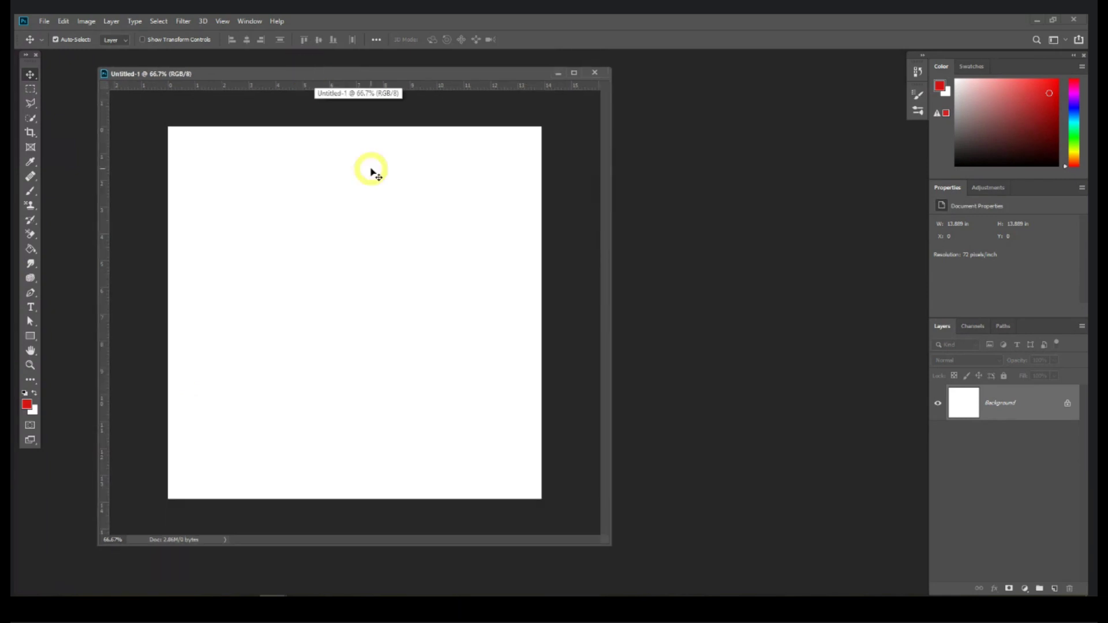
# Step: Hide and then show the rulers with Ctrl+R
pyautogui.hotkey('ctrl', 'r')
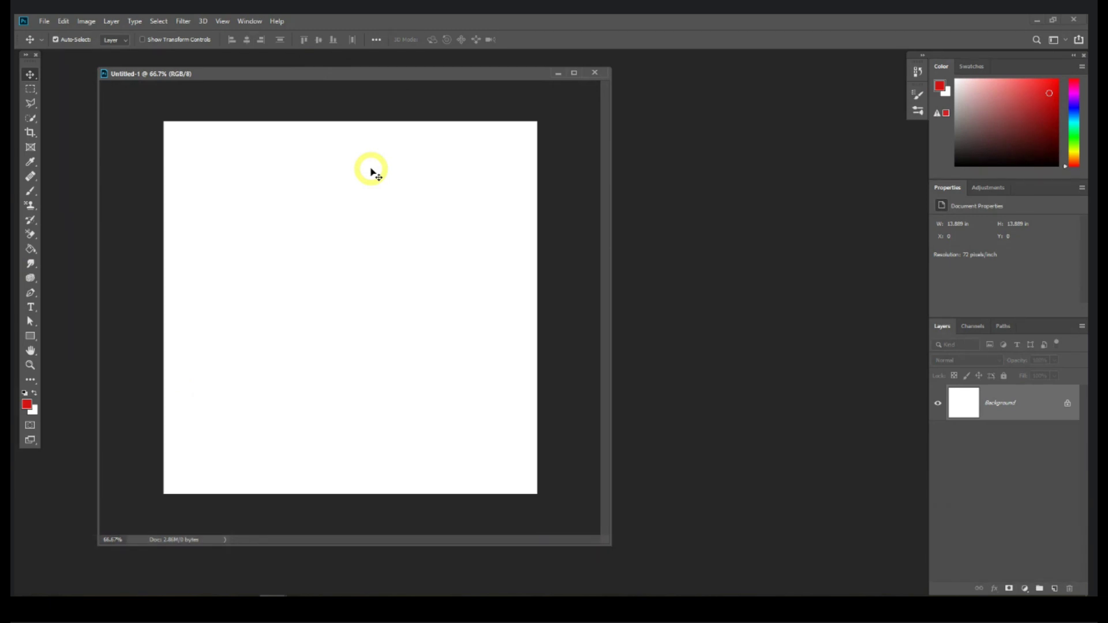
pyautogui.press('ctrl')
pyautogui.hotkey('ctrl', 'r')
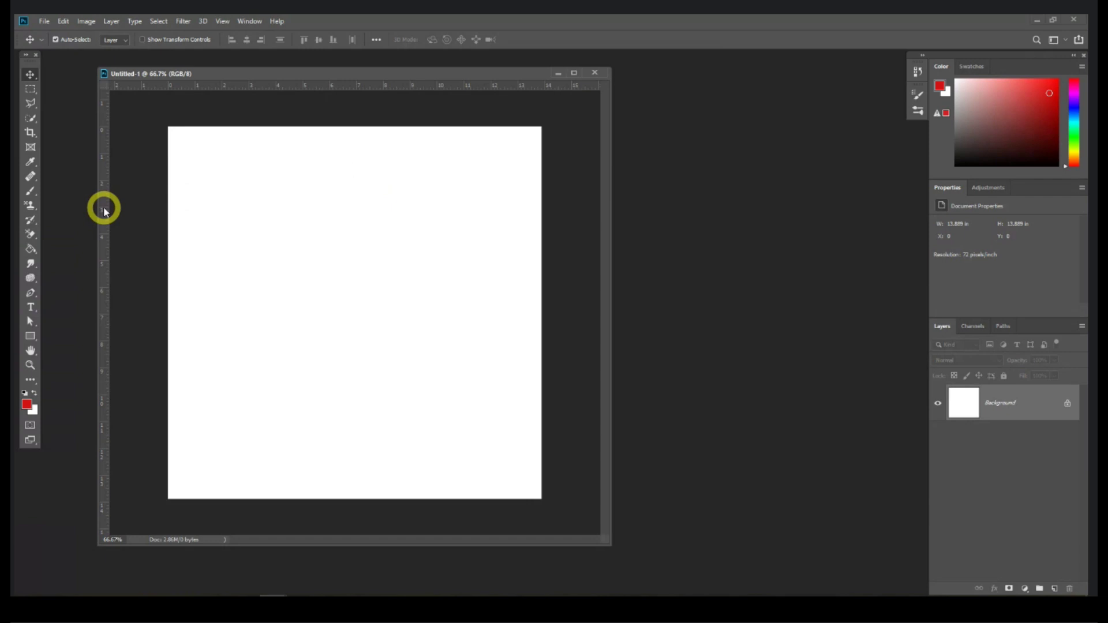
pyautogui.moveTo(104, 211); pyautogui.dragTo(241, 225)
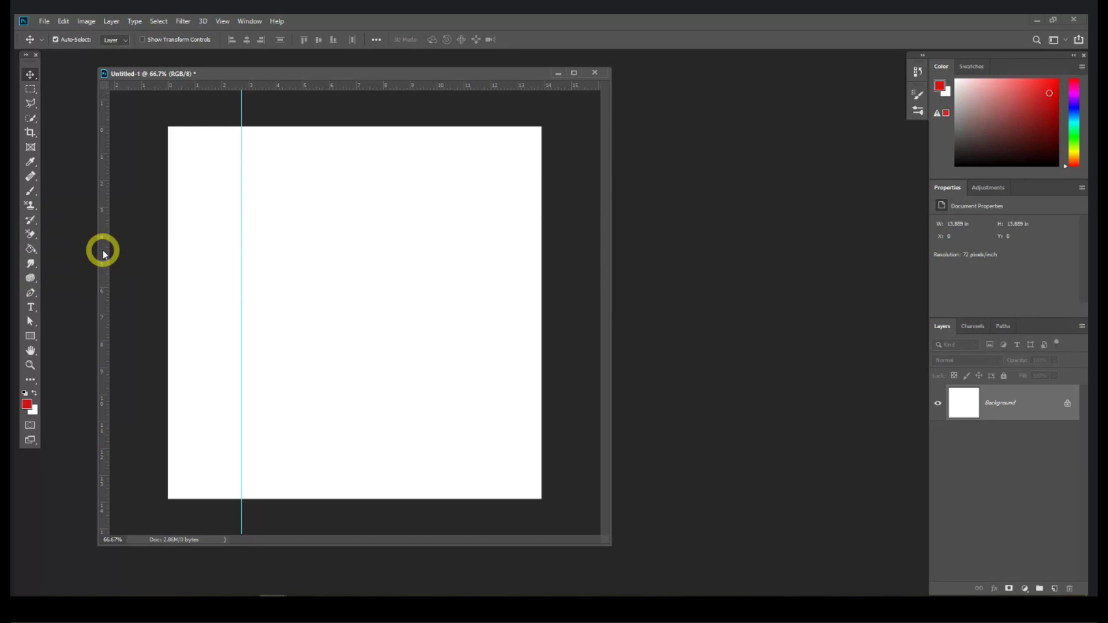
pyautogui.moveTo(104, 254); pyautogui.dragTo(391, 170)
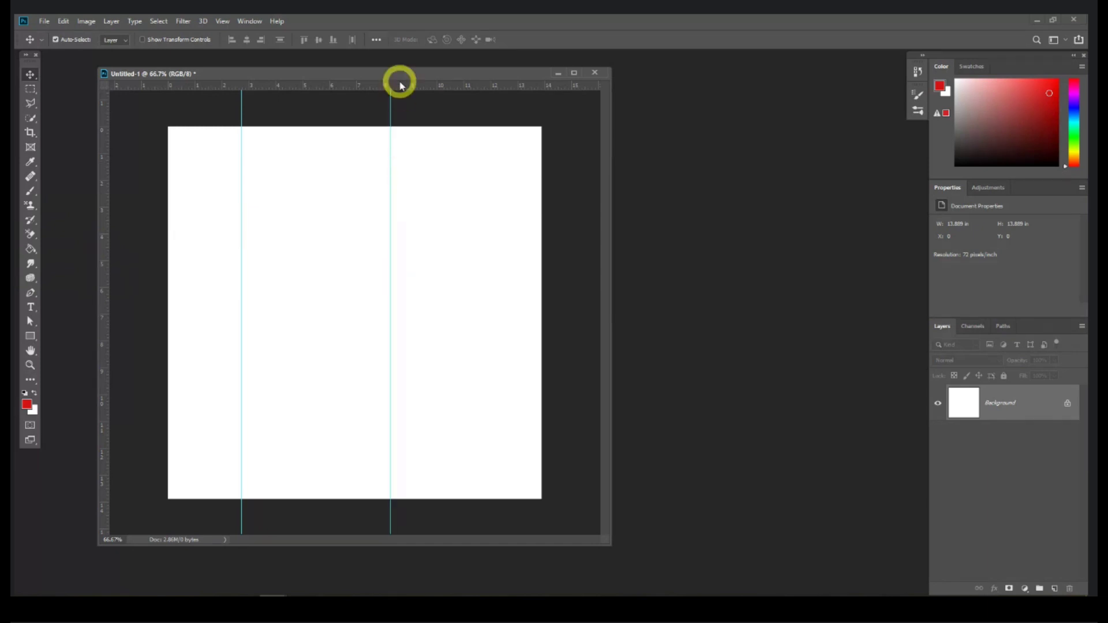
pyautogui.moveTo(402, 86); pyautogui.dragTo(413, 203)
pyautogui.moveTo(413, 86); pyautogui.dragTo(414, 343)
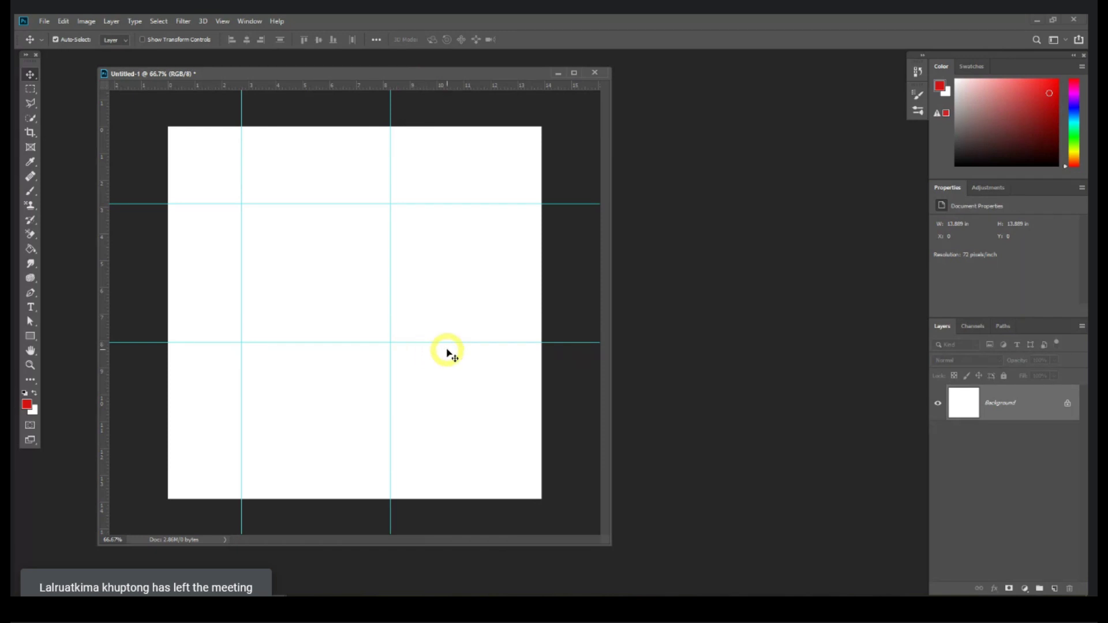
pyautogui.moveTo(458, 344); pyautogui.dragTo(625, 236)
pyautogui.moveTo(566, 202); pyautogui.dragTo(715, 207)
pyautogui.moveTo(389, 111); pyautogui.dragTo(717, 116)
pyautogui.moveTo(240, 115); pyautogui.dragTo(44, 94)
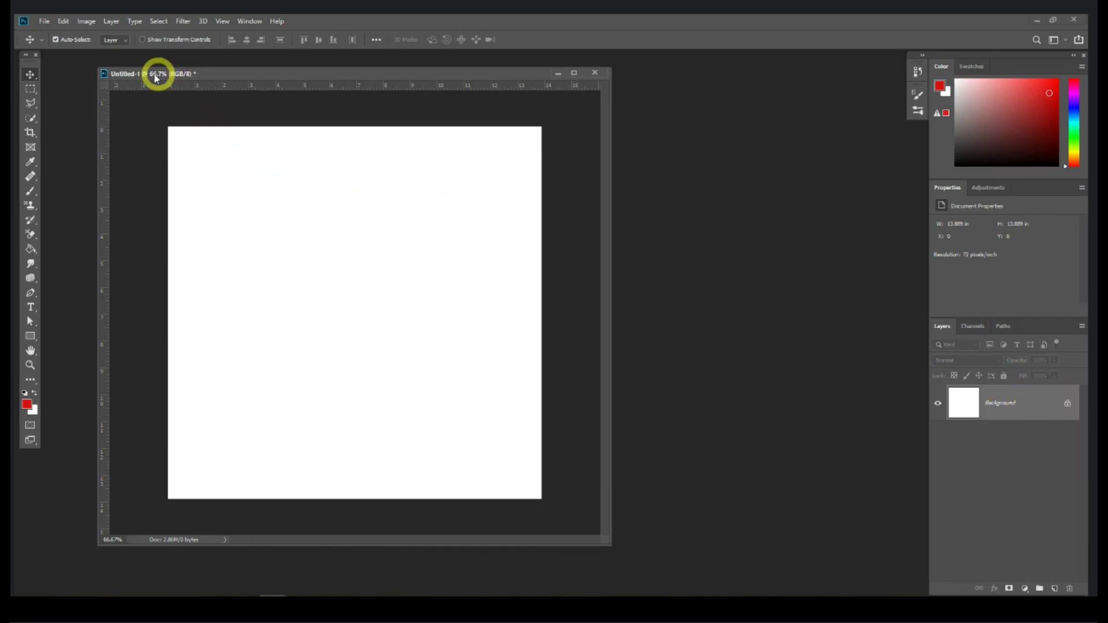
# Step: Enlarge and reposition the Untitled-1 window, checking the Move tool's flyout along the way
pyautogui.moveTo(148, 74); pyautogui.dragTo(129, 64)
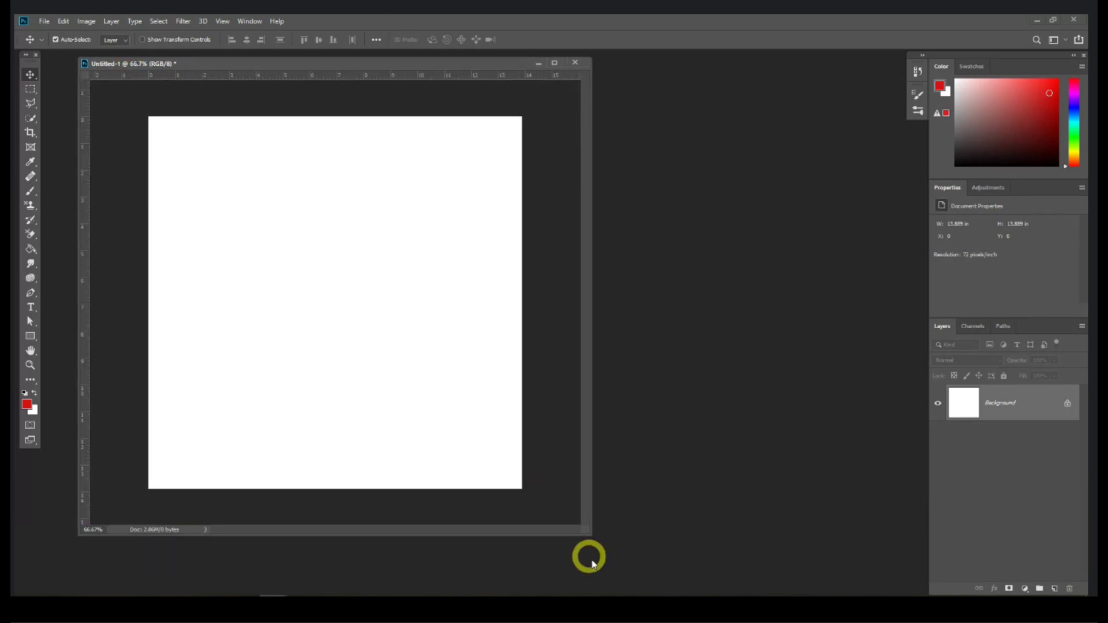
pyautogui.moveTo(589, 534); pyautogui.dragTo(597, 558)
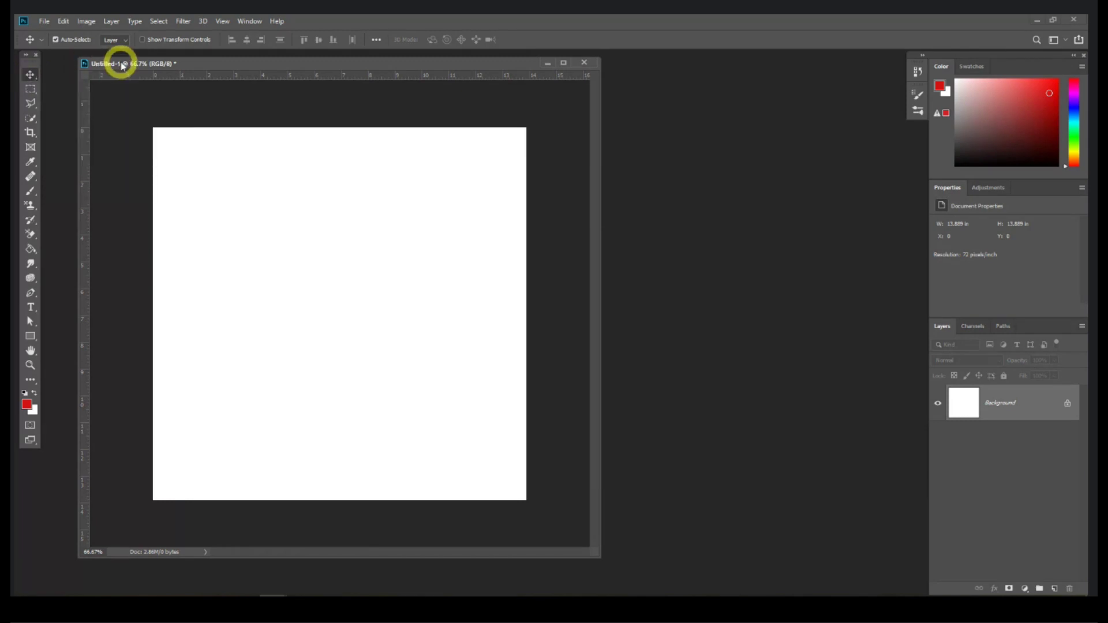
pyautogui.moveTo(123, 66); pyautogui.dragTo(206, 102)
pyautogui.rightClick(30, 74)
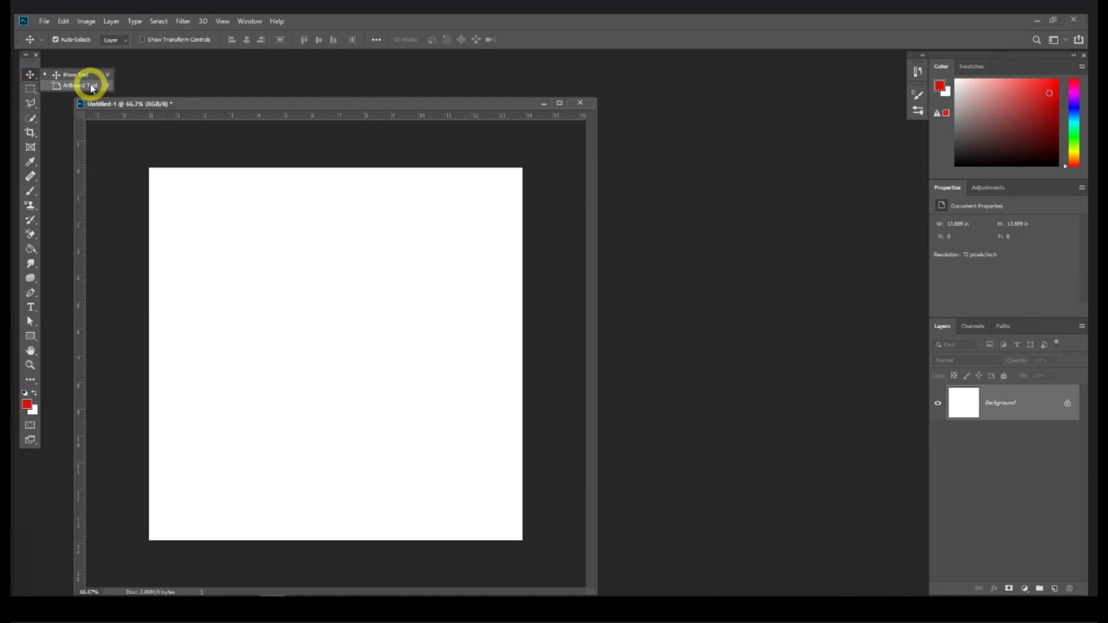
pyautogui.moveTo(160, 106); pyautogui.dragTo(160, 84)
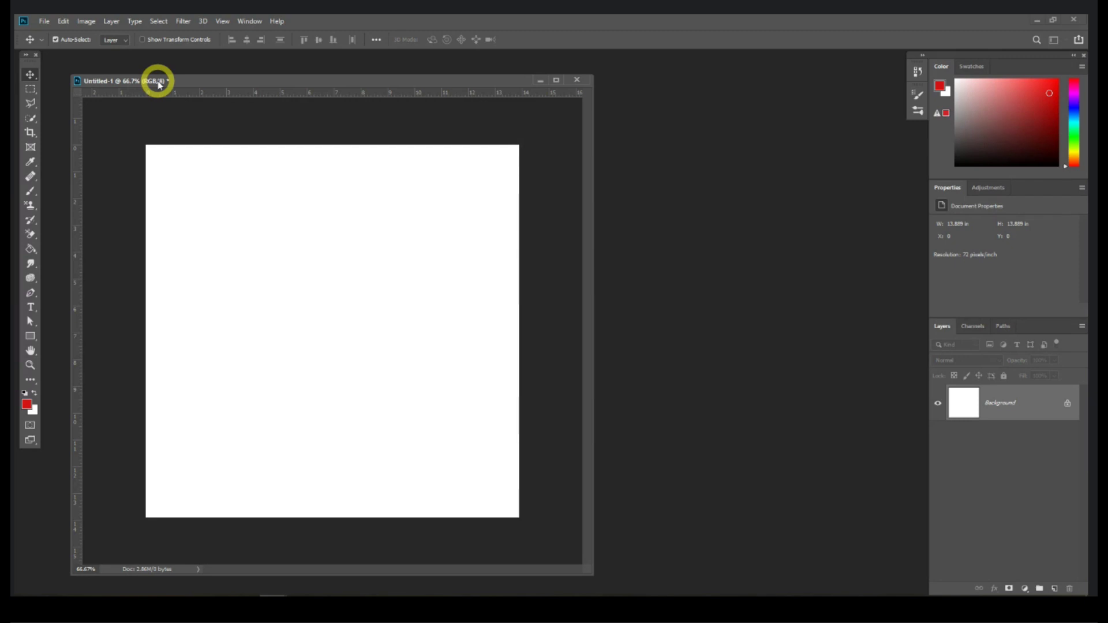
pyautogui.moveTo(160, 85); pyautogui.dragTo(157, 79)
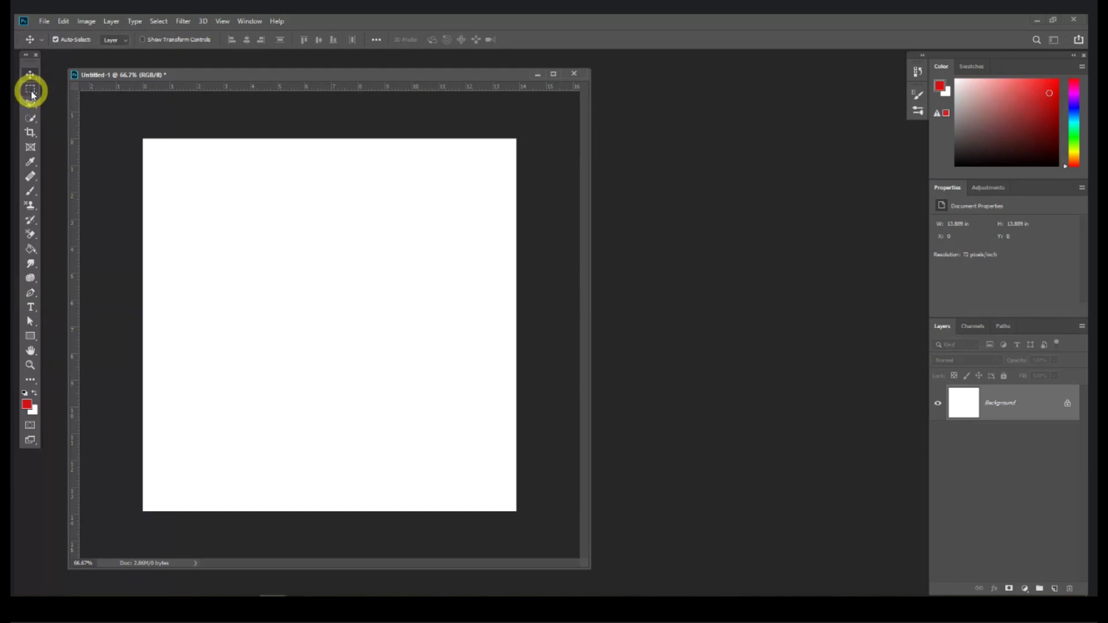
pyautogui.click(30, 90)
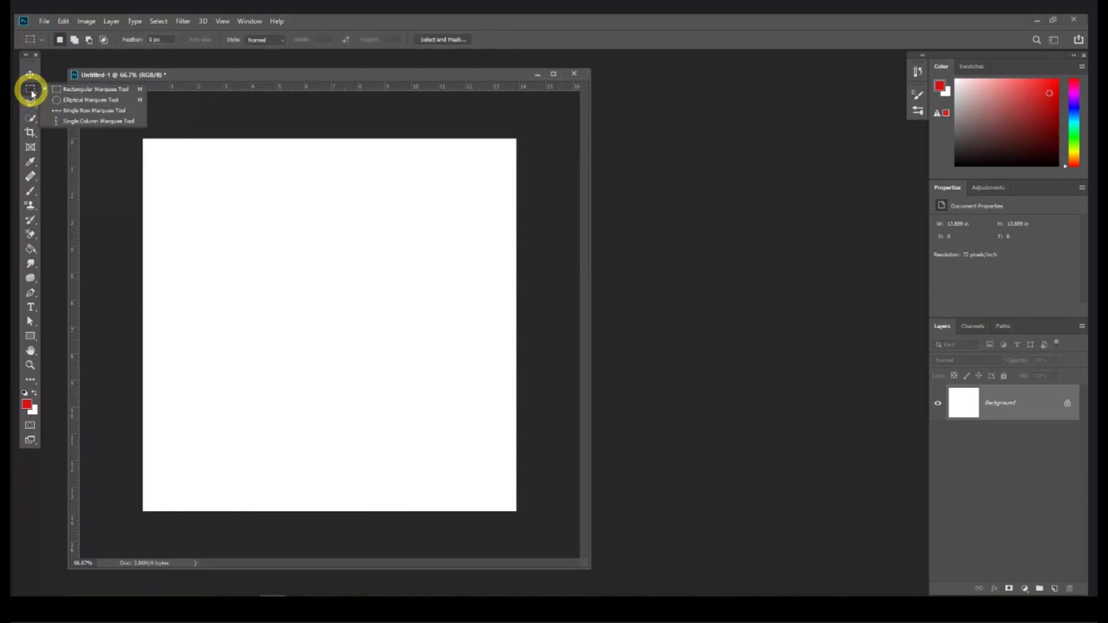
pyautogui.click(145, 73)
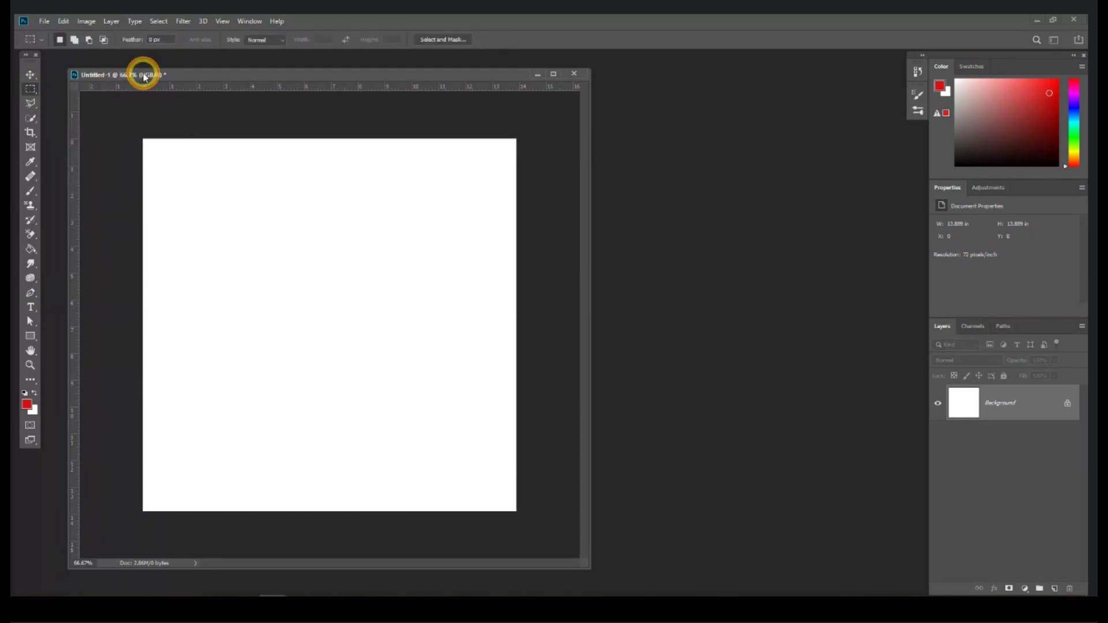
pyautogui.click(39, 98)
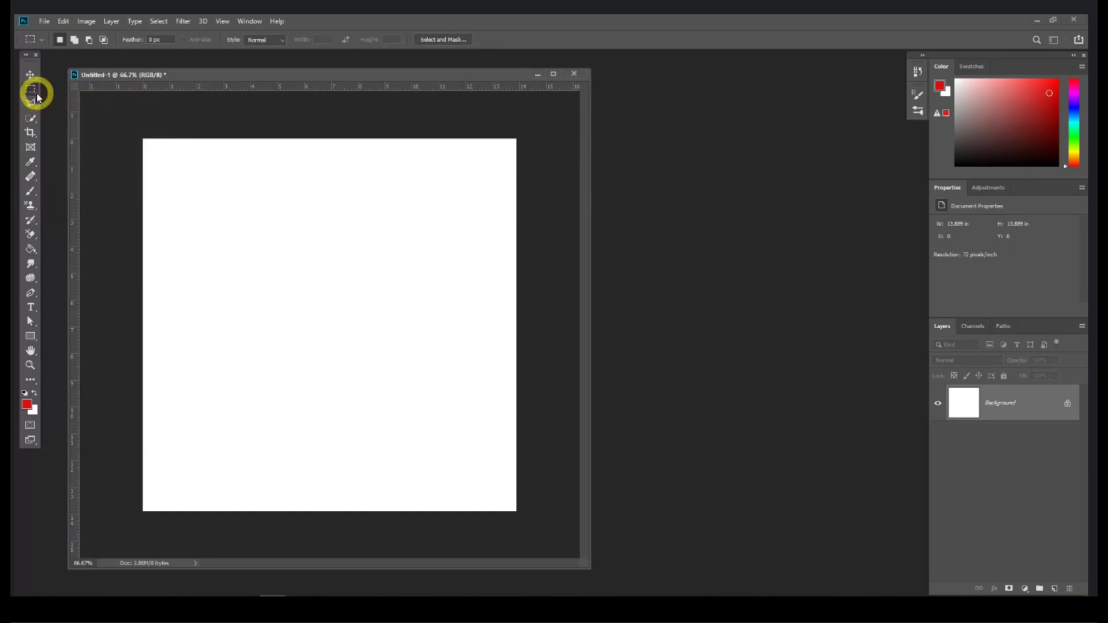
pyautogui.rightClick(36, 92)
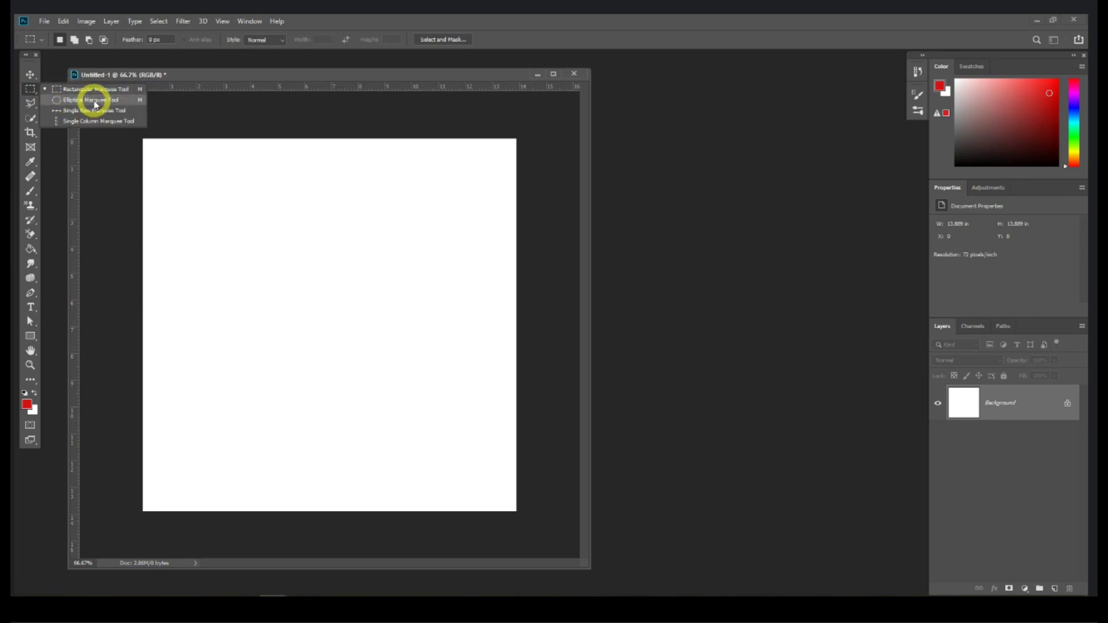
pyautogui.moveTo(207, 77); pyautogui.dragTo(204, 73)
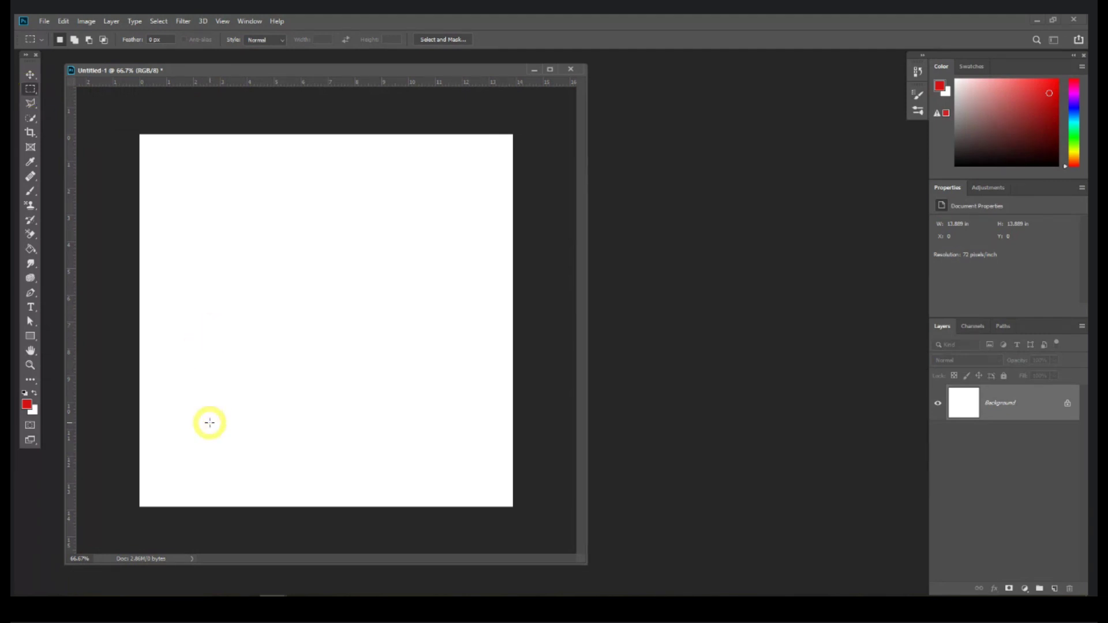
# Step: Open the pexels football photo, dismiss the profile warning, close it, then open File Explorer
pyautogui.click(45, 22)
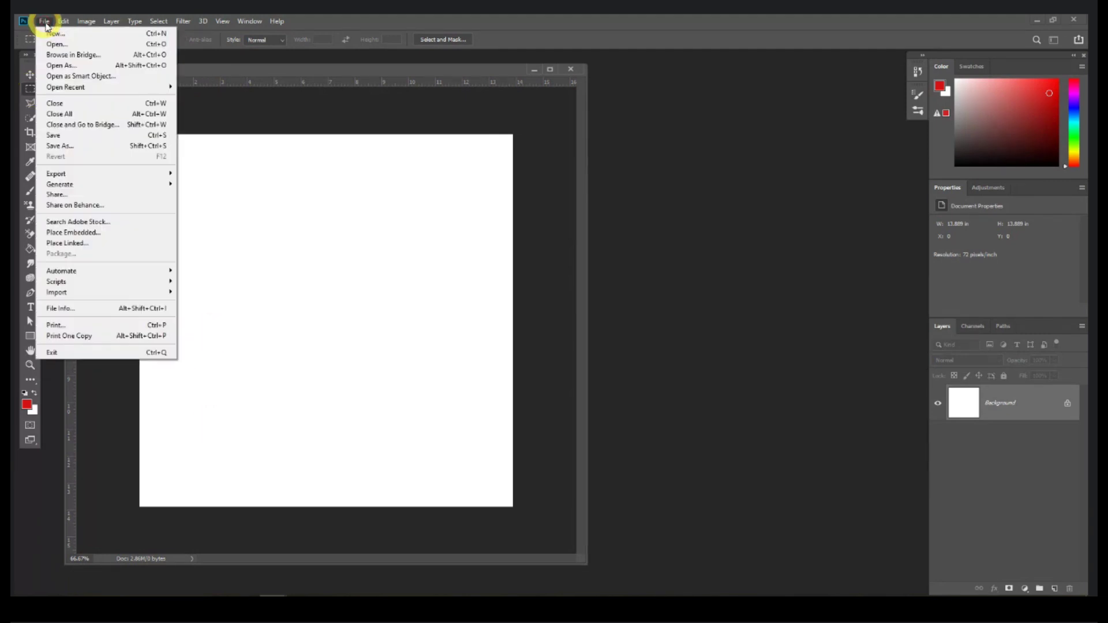
pyautogui.click(52, 44)
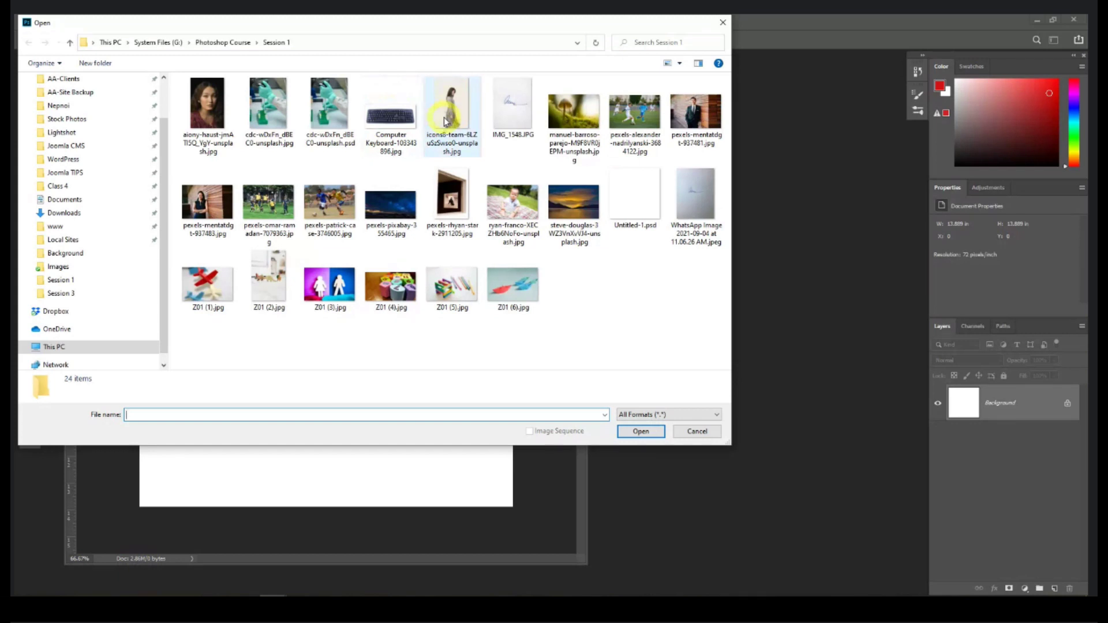
pyautogui.click(634, 113)
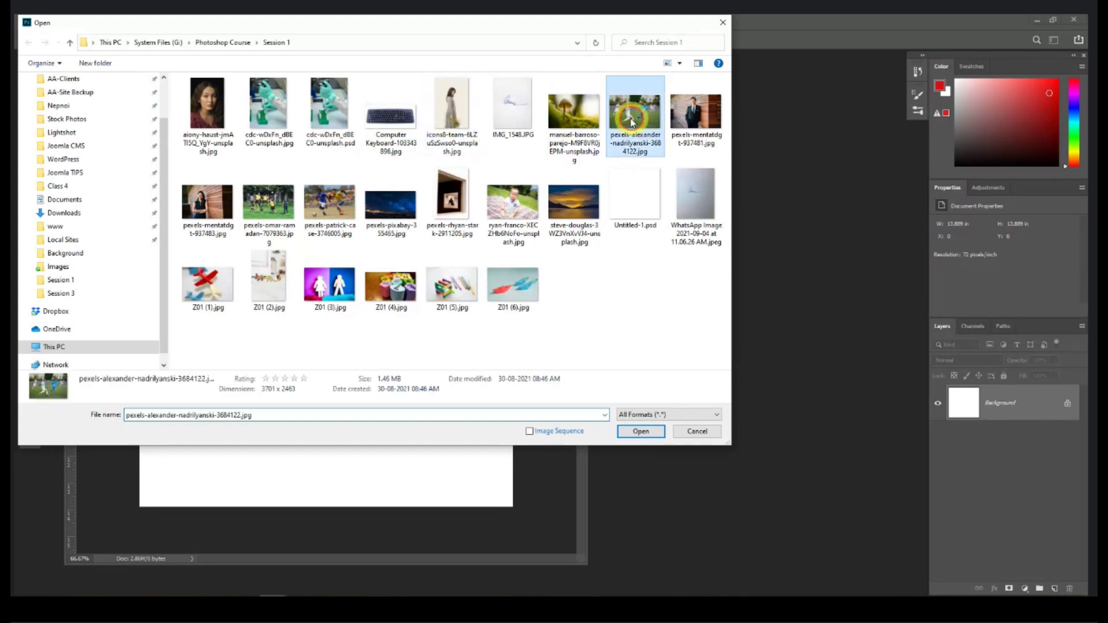
pyautogui.click(638, 433)
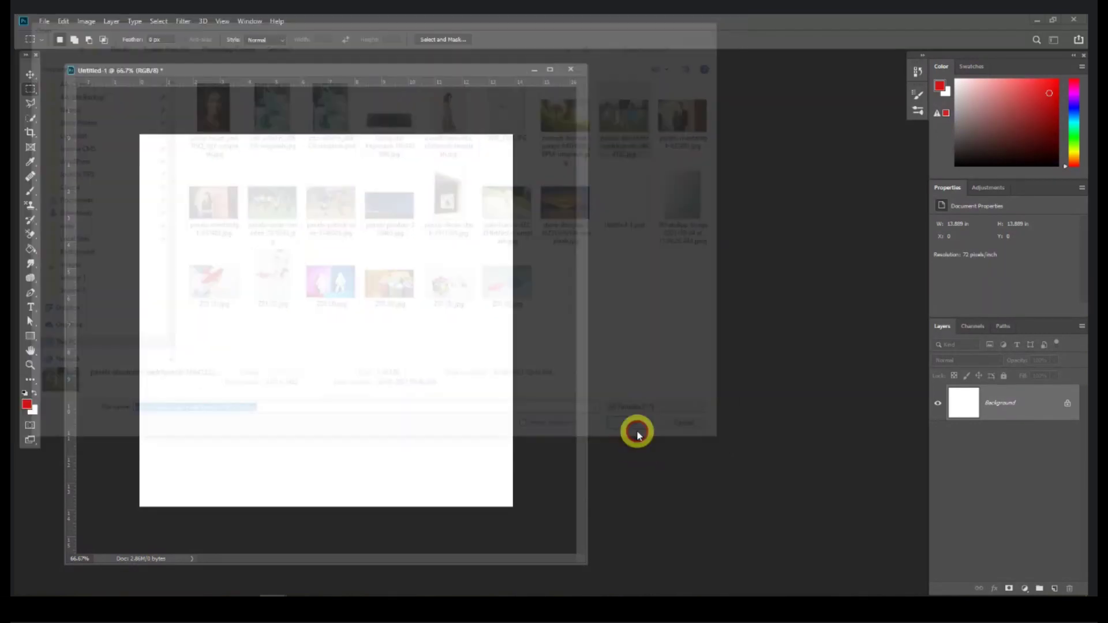
pyautogui.click(593, 288)
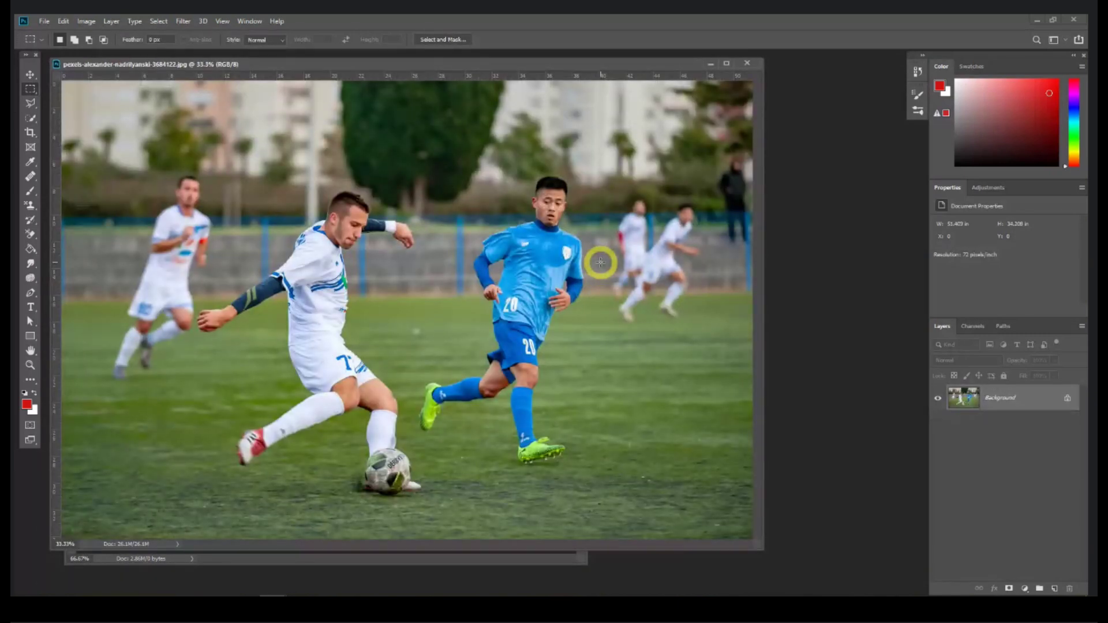
pyautogui.click(746, 63)
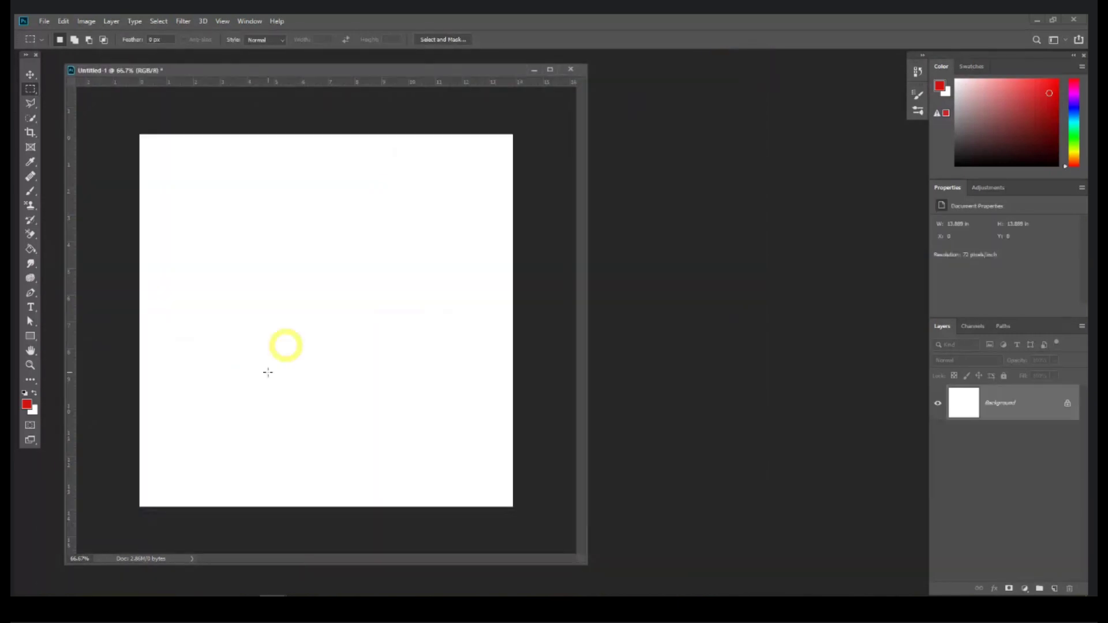
pyautogui.click(136, 600)
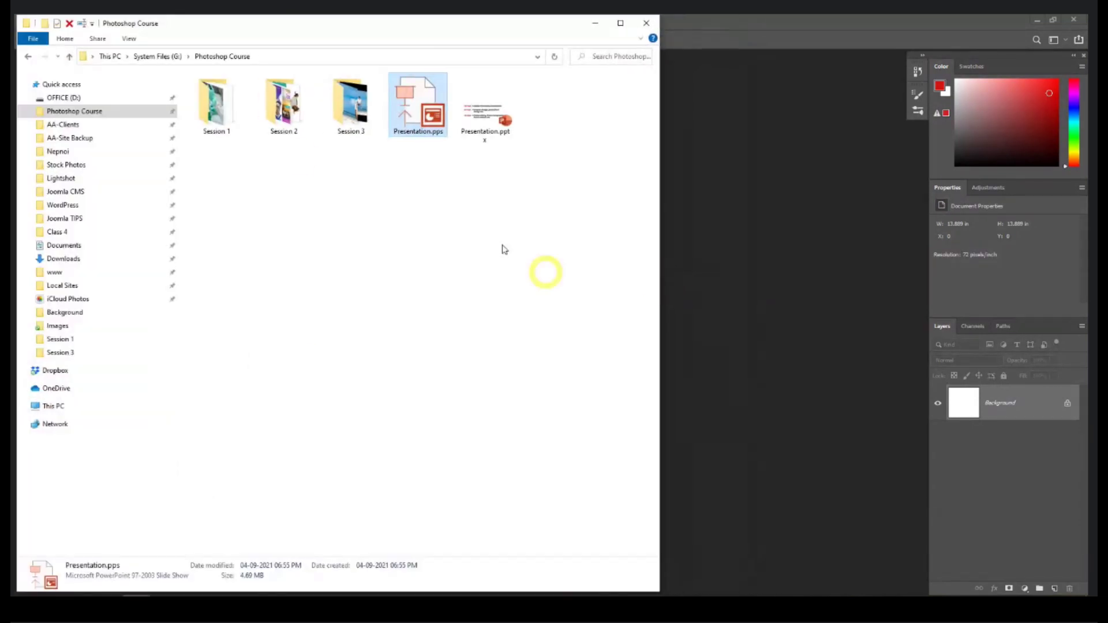
# Step: Drag the football photo from the Session 1 folder into Photoshop and accept the profile warning
pyautogui.doubleClick(212, 99)
pyautogui.moveTo(215, 199); pyautogui.dragTo(754, 267)
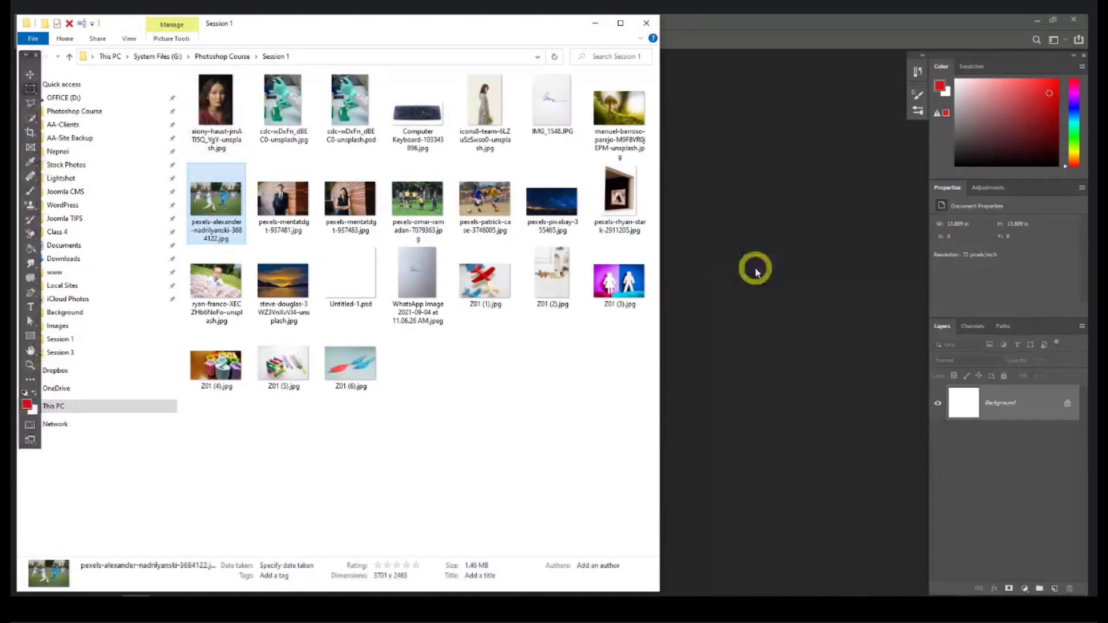
pyautogui.click(595, 290)
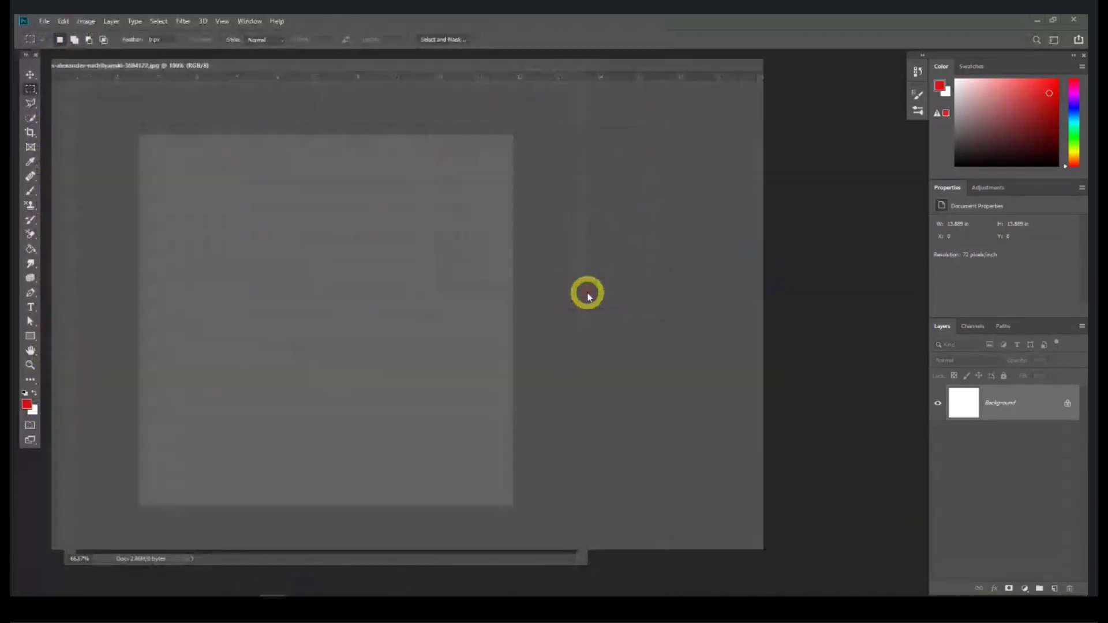
pyautogui.moveTo(442, 70); pyautogui.dragTo(452, 74)
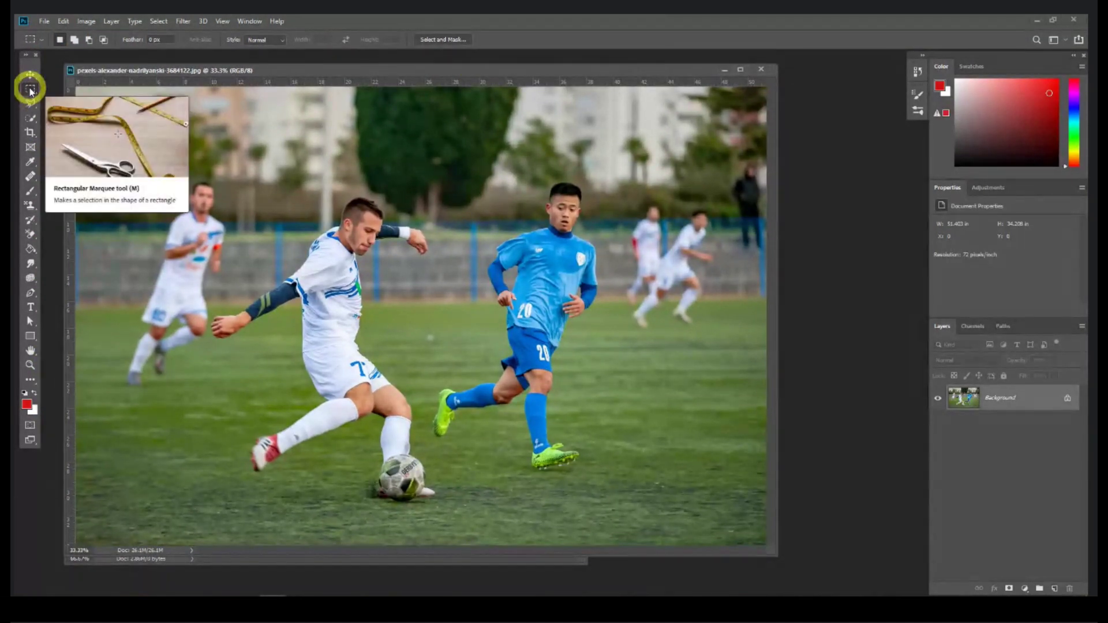
pyautogui.click(30, 89)
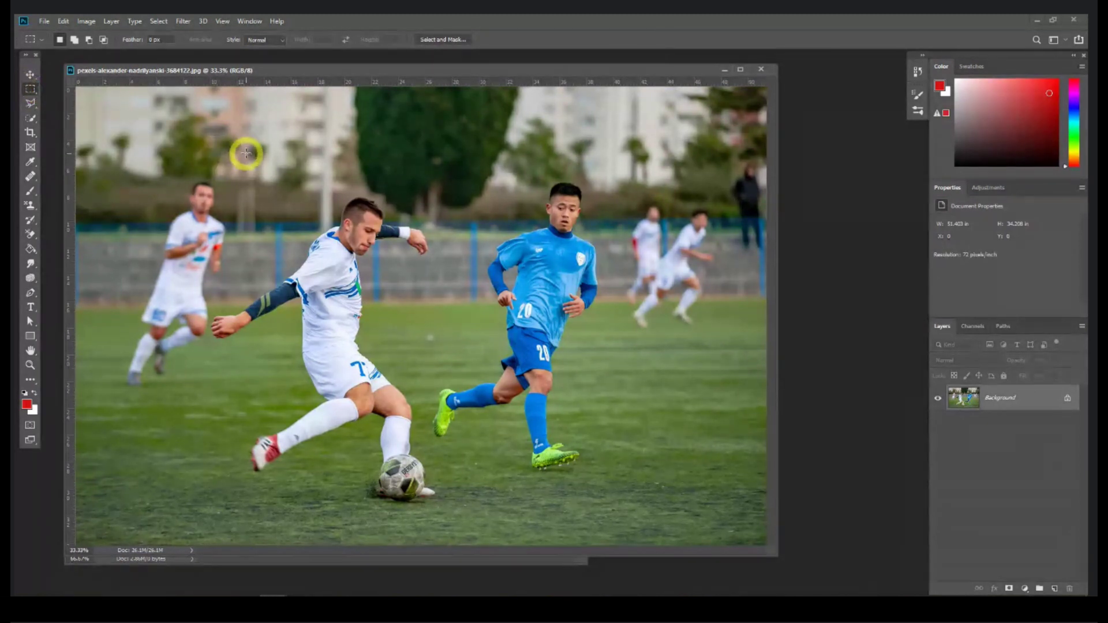
pyautogui.moveTo(246, 153); pyautogui.dragTo(376, 286)
pyautogui.click(375, 286)
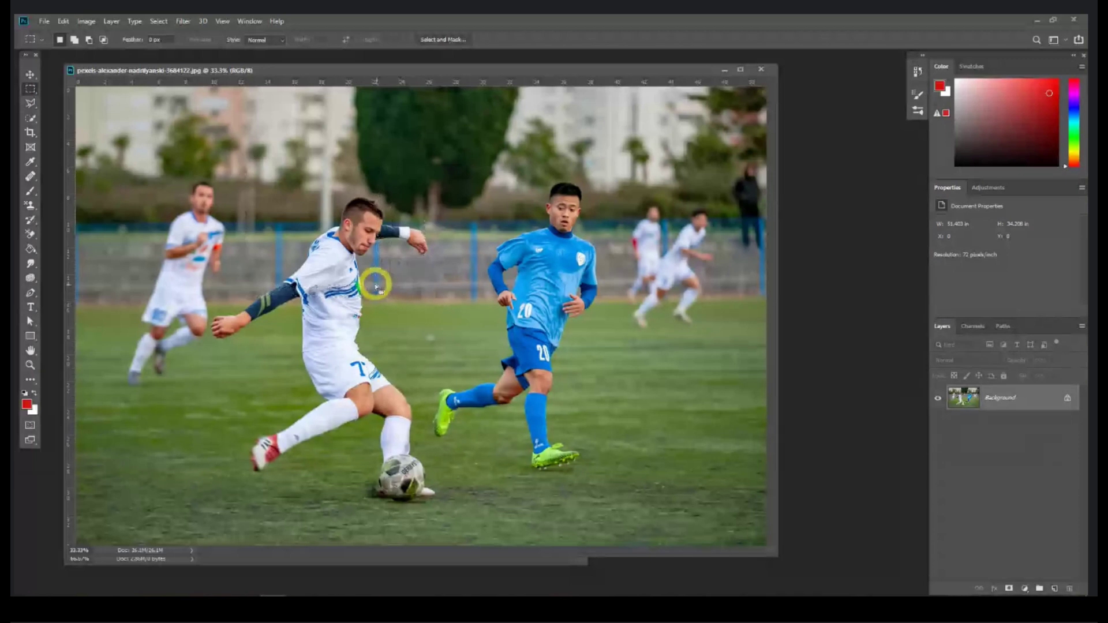
pyautogui.click(23, 102)
pyautogui.click(31, 90)
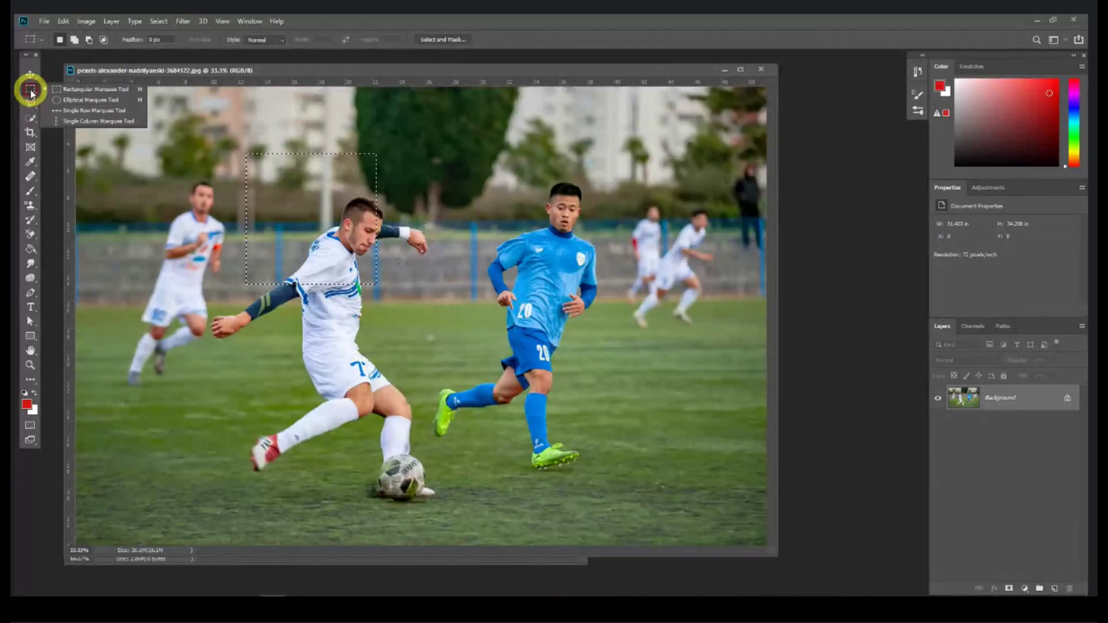
pyautogui.click(65, 104)
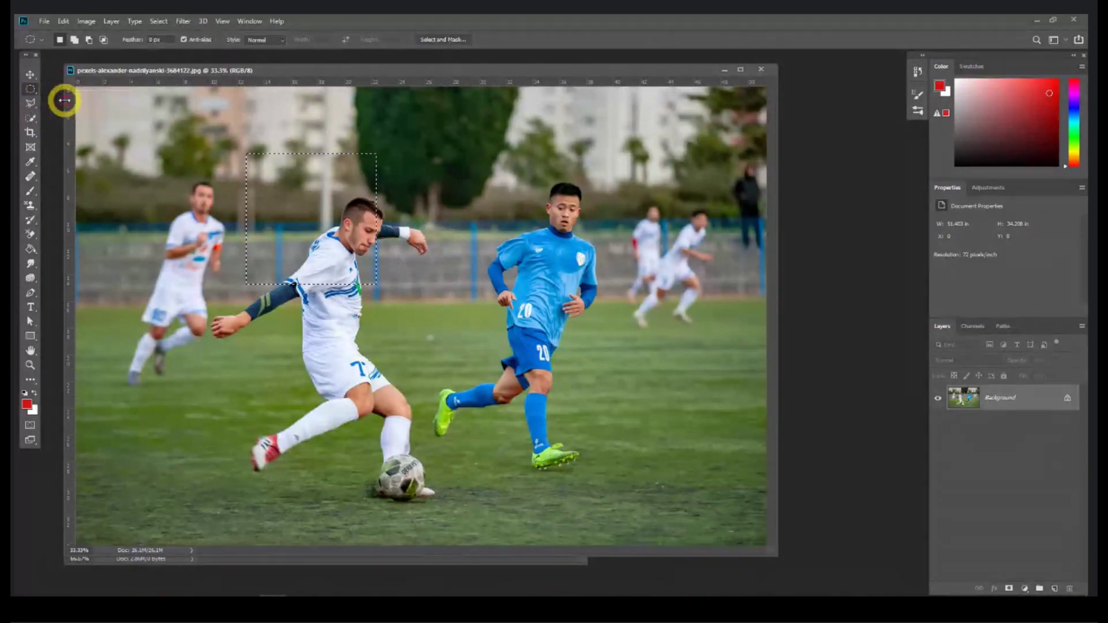
pyautogui.moveTo(210, 148); pyautogui.dragTo(454, 430)
pyautogui.click(198, 151)
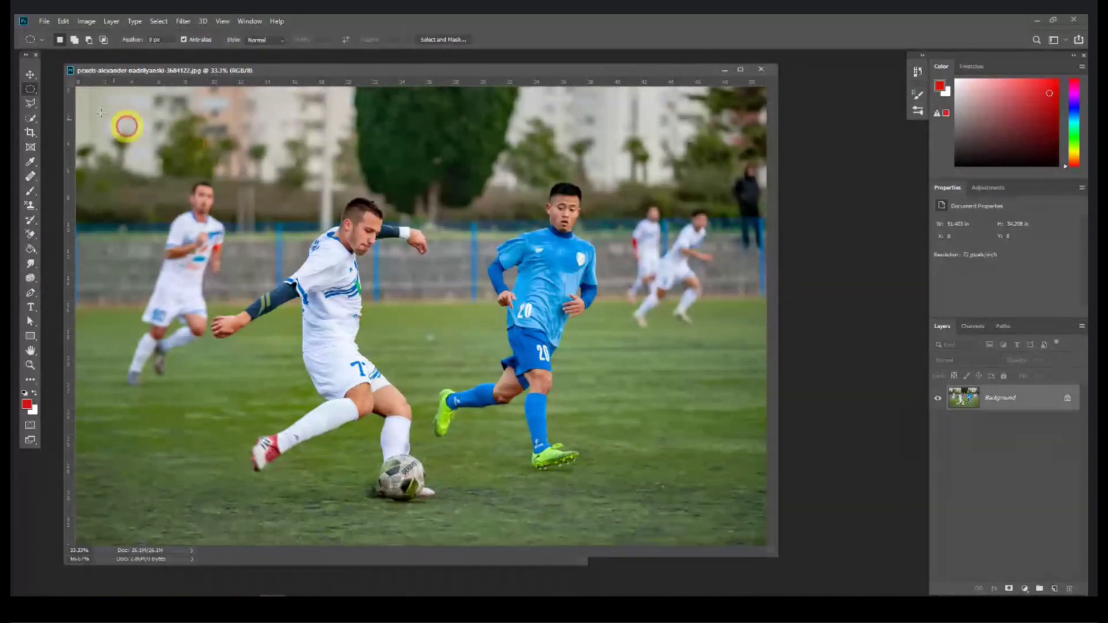
pyautogui.click(30, 88)
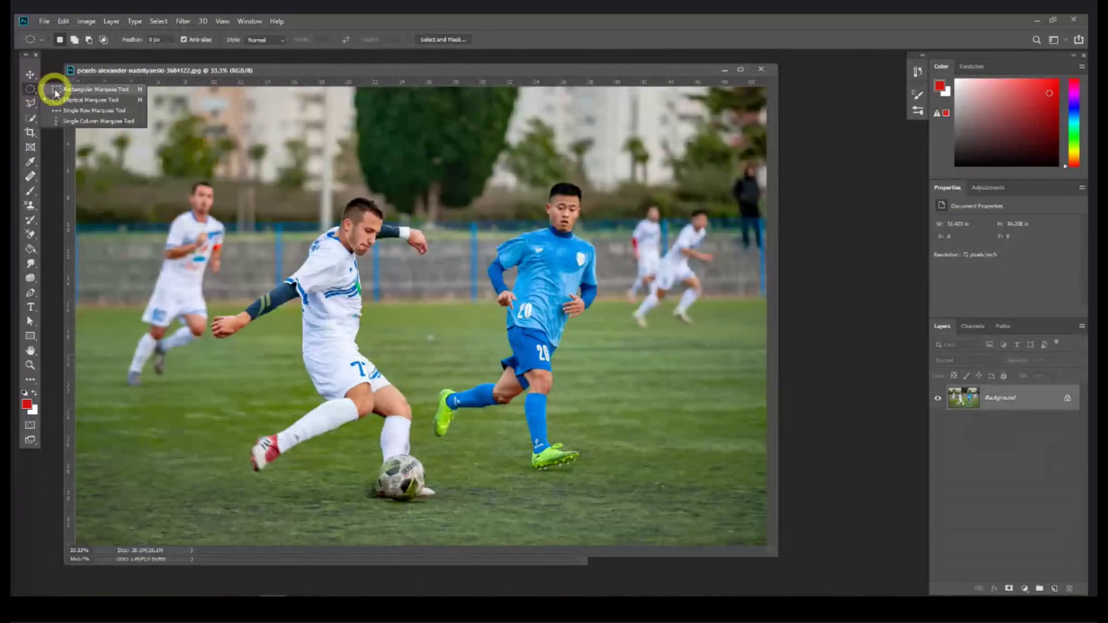
pyautogui.click(56, 90)
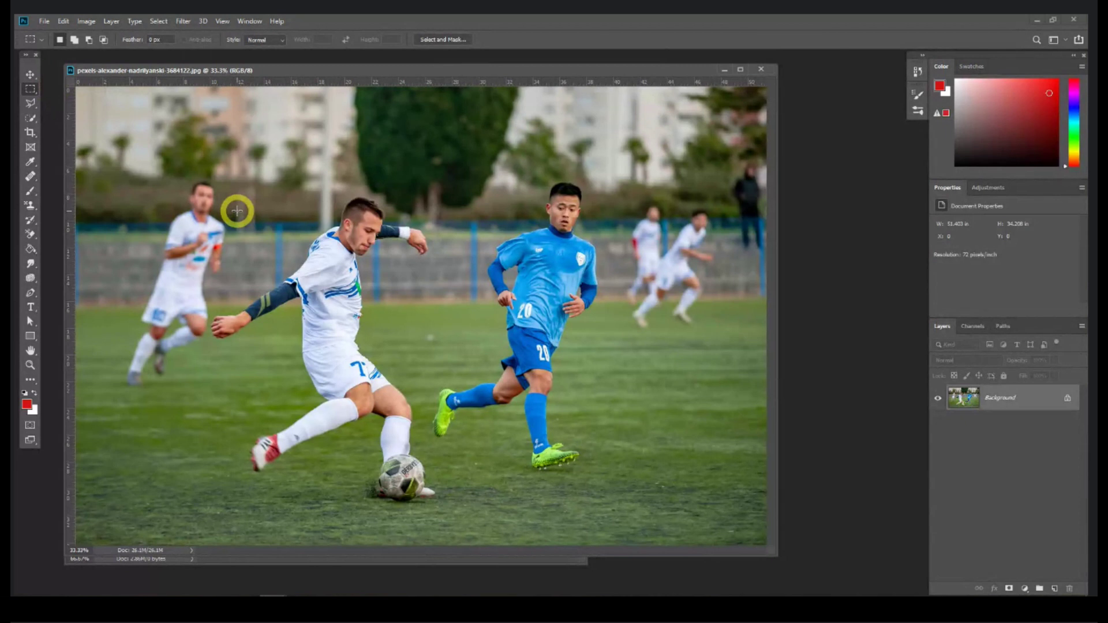
pyautogui.moveTo(274, 163); pyautogui.dragTo(349, 277)
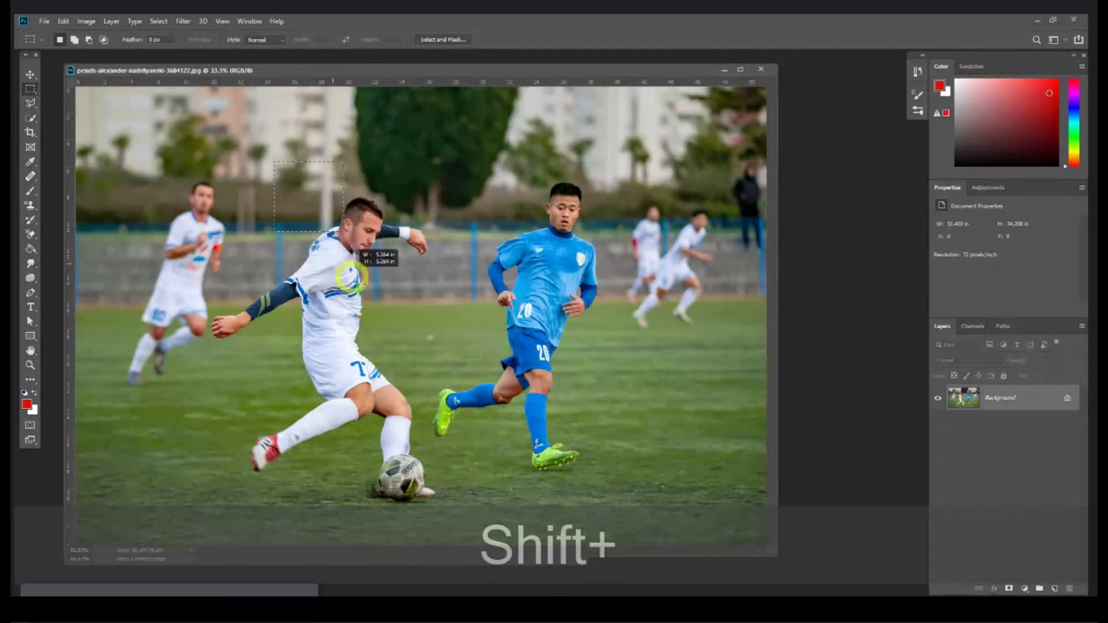
pyautogui.moveTo(349, 277); pyautogui.dragTo(443, 331)
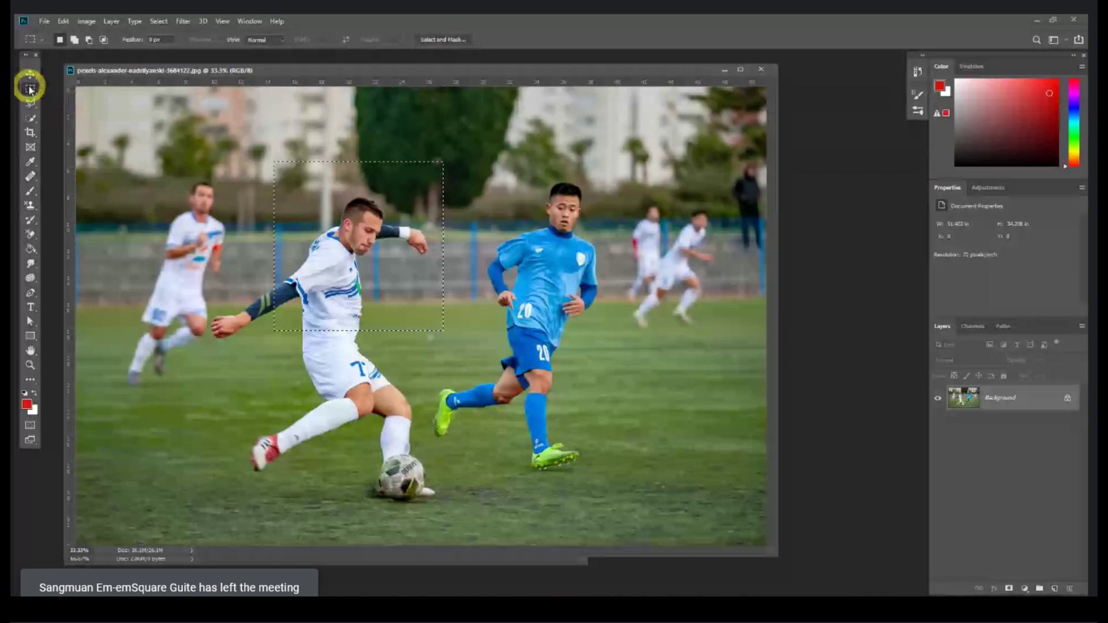
pyautogui.click(358, 292)
pyautogui.hotkey('shift', 'm')
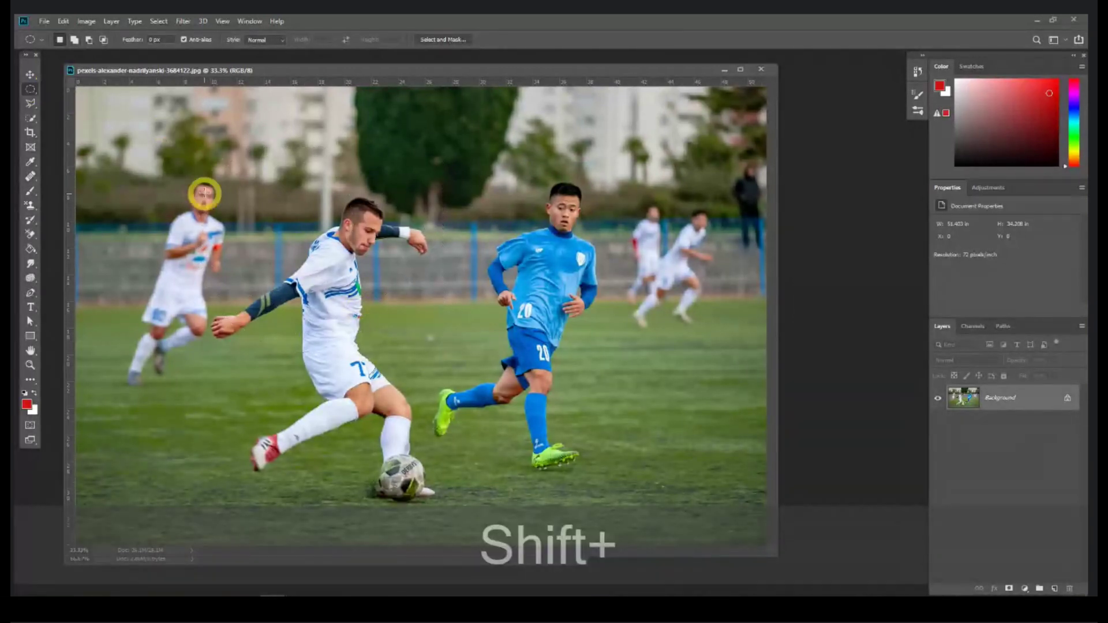
pyautogui.moveTo(205, 138); pyautogui.dragTo(456, 345)
pyautogui.click(161, 126)
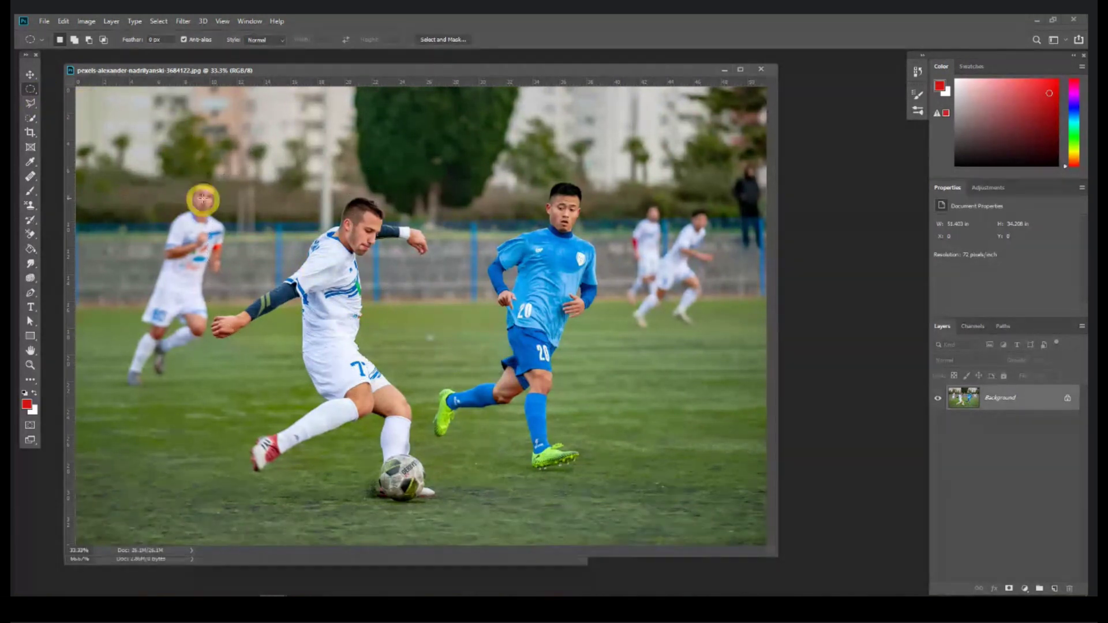
# Step: Select a rectangle around the white player's upper body and paste it as a new layer
pyautogui.rightClick(32, 88)
pyautogui.click(75, 81)
pyautogui.moveTo(262, 166); pyautogui.dragTo(437, 348)
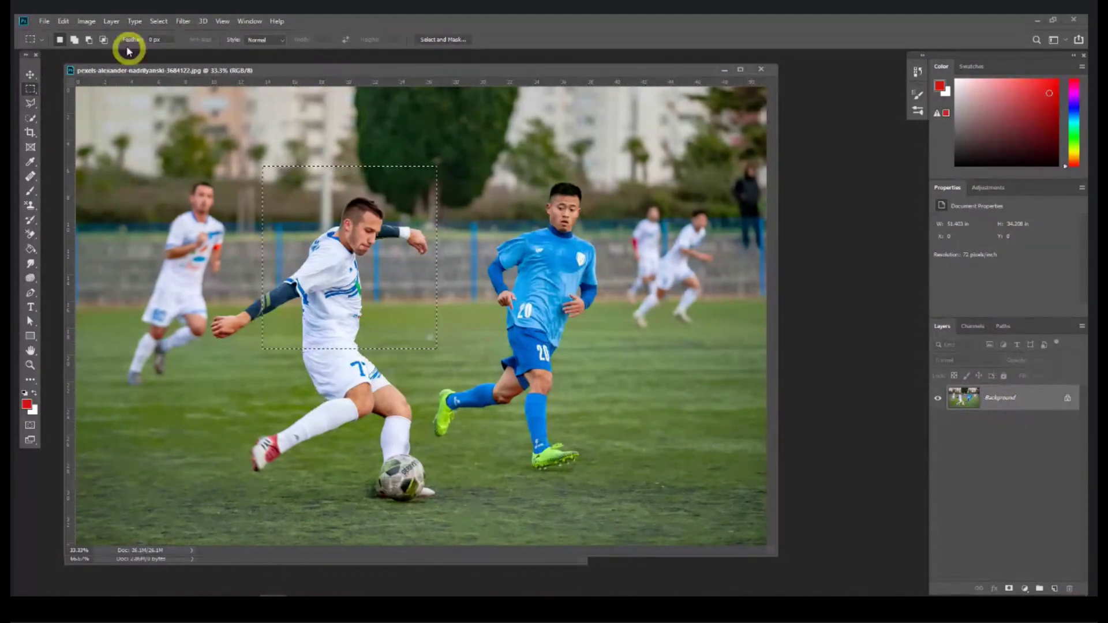
pyautogui.click(87, 22)
pyautogui.moveTo(67, 22)
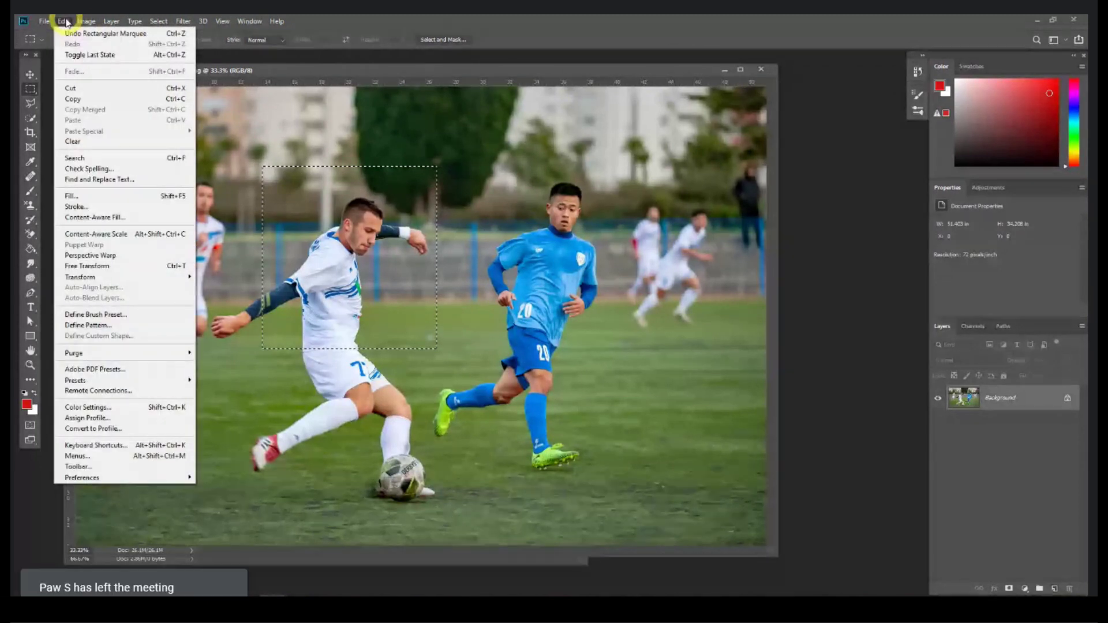
pyautogui.click(75, 98)
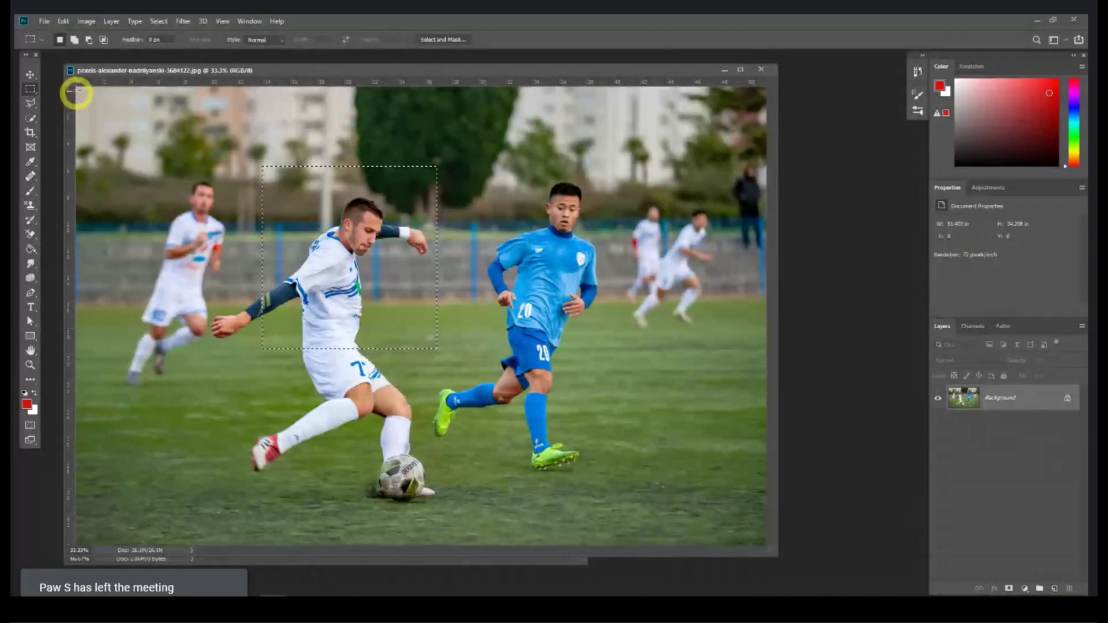
pyautogui.click(62, 22)
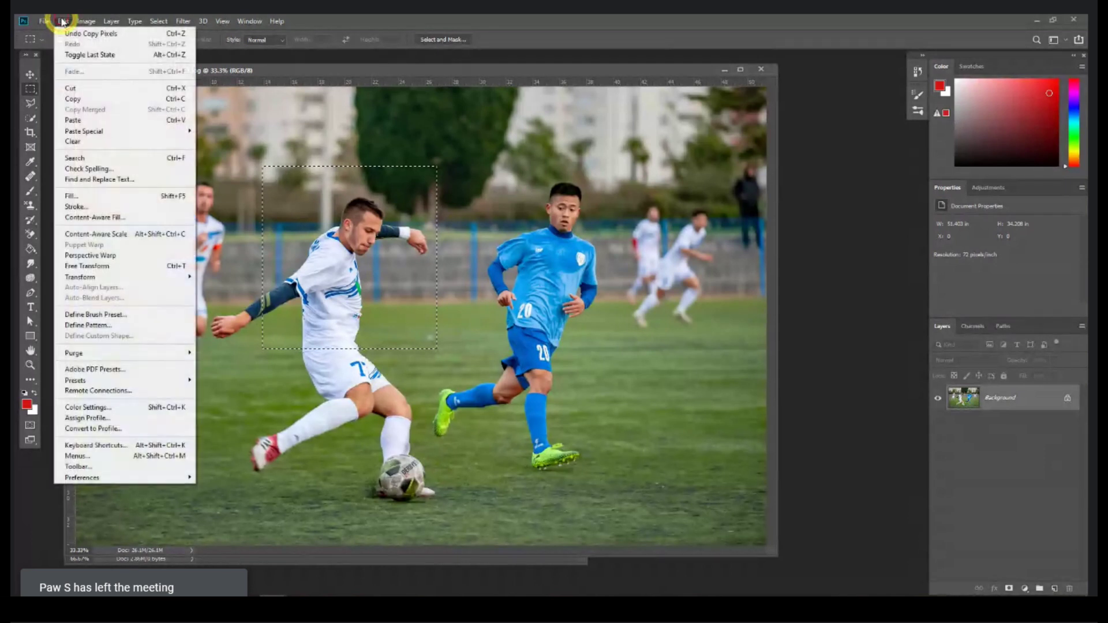
pyautogui.click(94, 120)
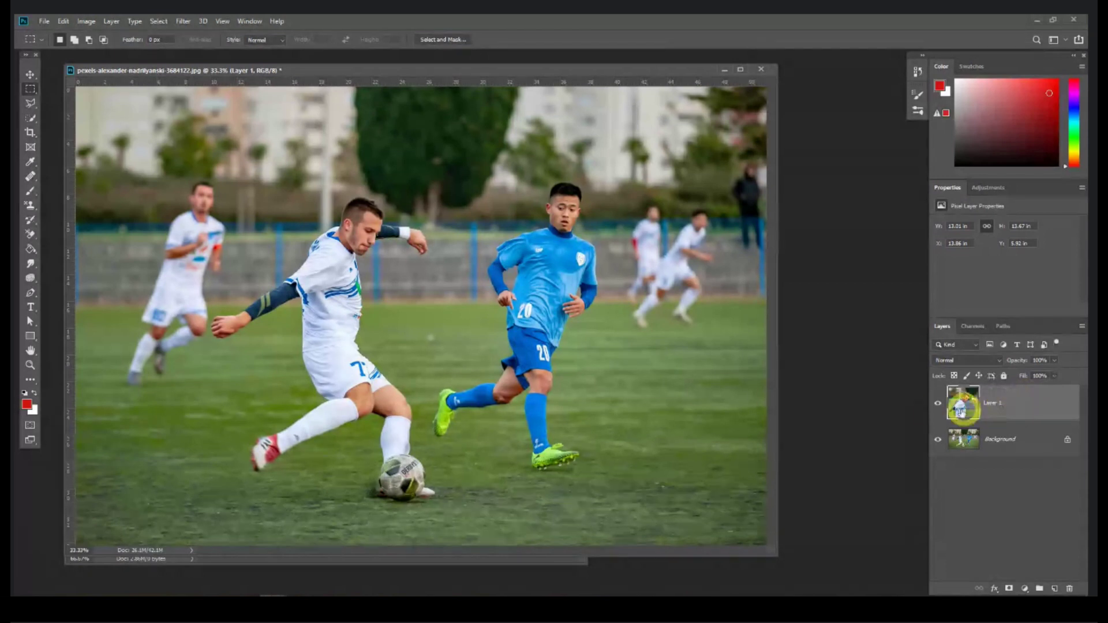
# Step: Compare layer visibility, then delete the cut-out player layer
pyautogui.click(936, 407)
pyautogui.click(936, 407)
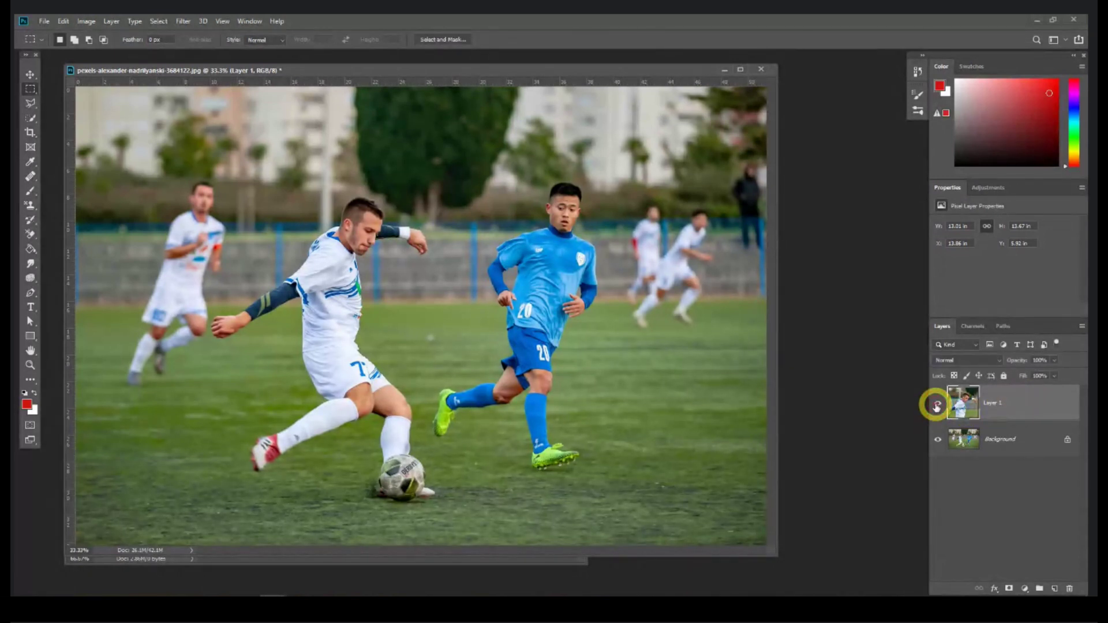
pyautogui.click(938, 440)
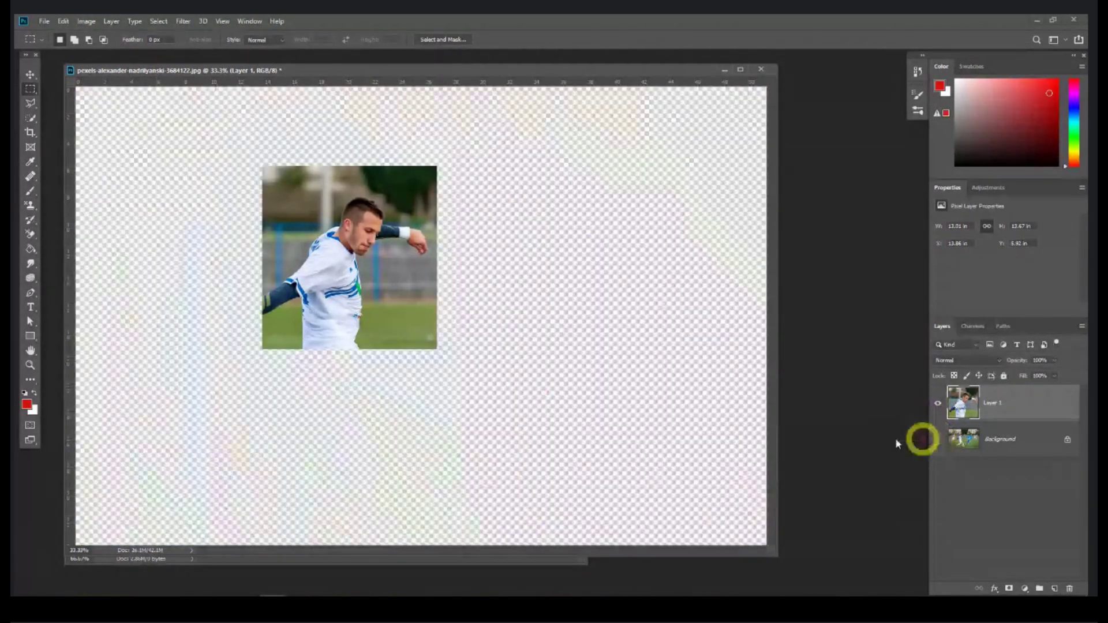
pyautogui.click(938, 449)
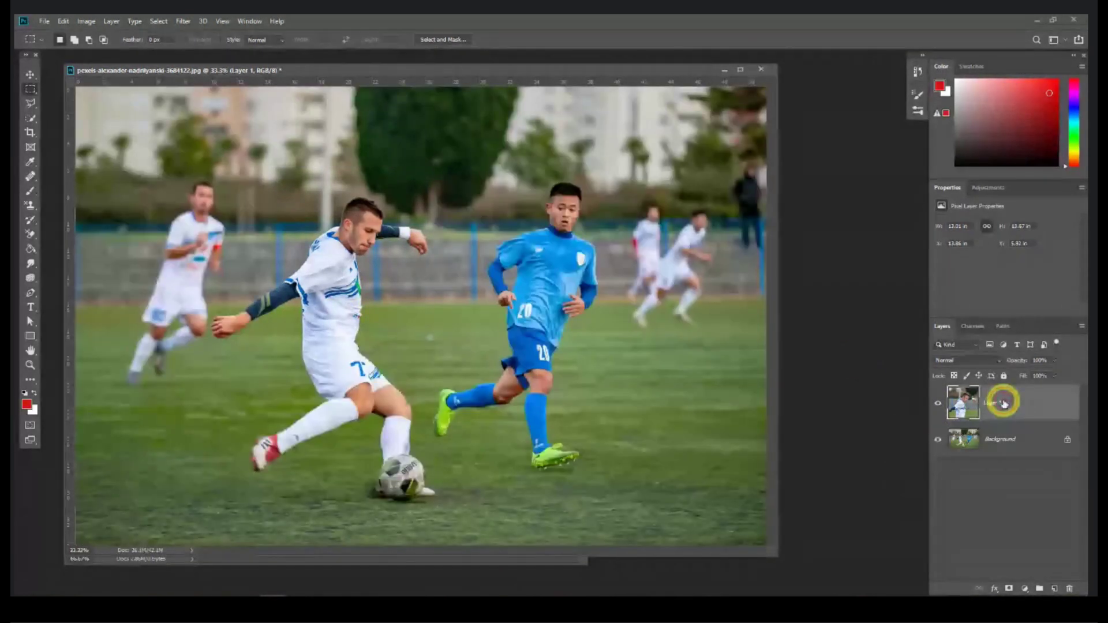
pyautogui.press('Delete')
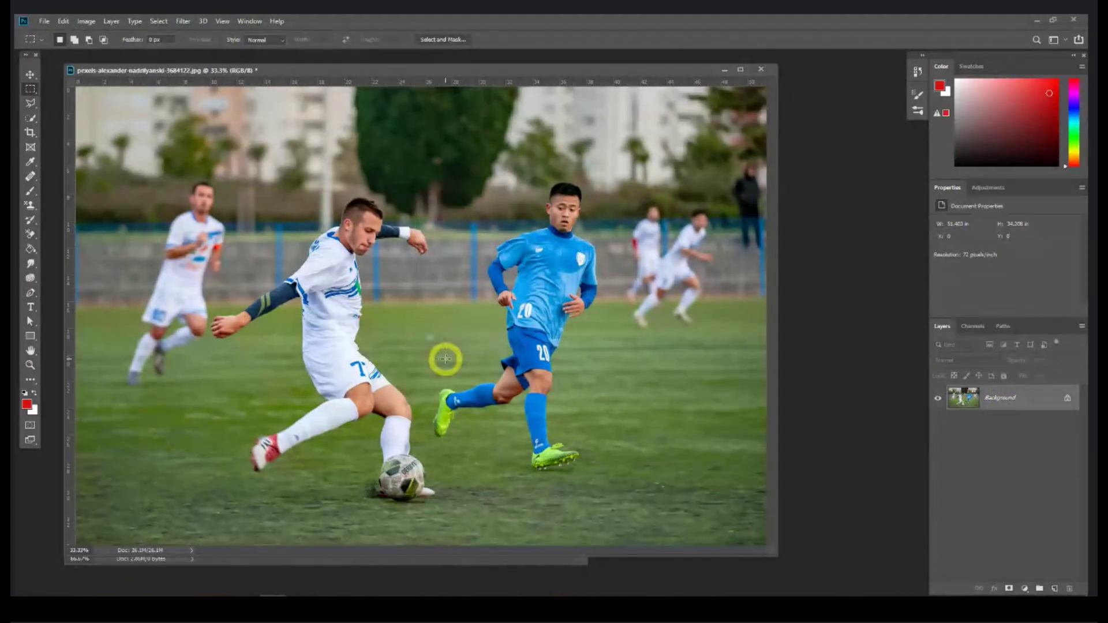
# Step: Copy and paste the white-shirted player with Ctrl+C/Ctrl+V, then delete the pasted layer
pyautogui.moveTo(444, 359); pyautogui.dragTo(245, 149)
pyautogui.hotkey('ctrl', 'c')
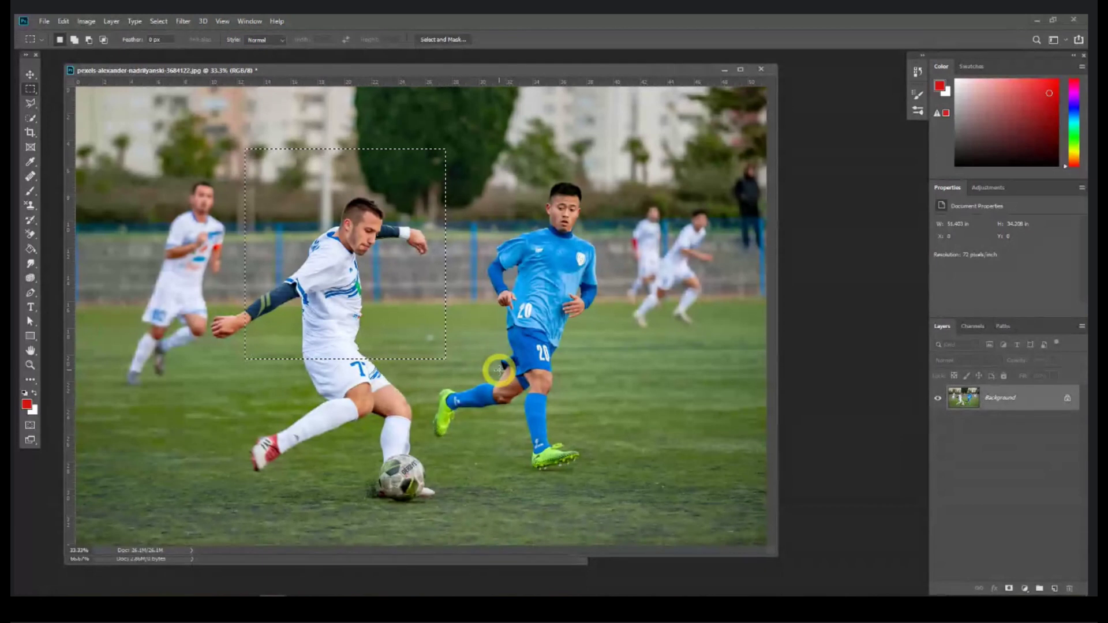
pyautogui.hotkey('ctrl', 'v')
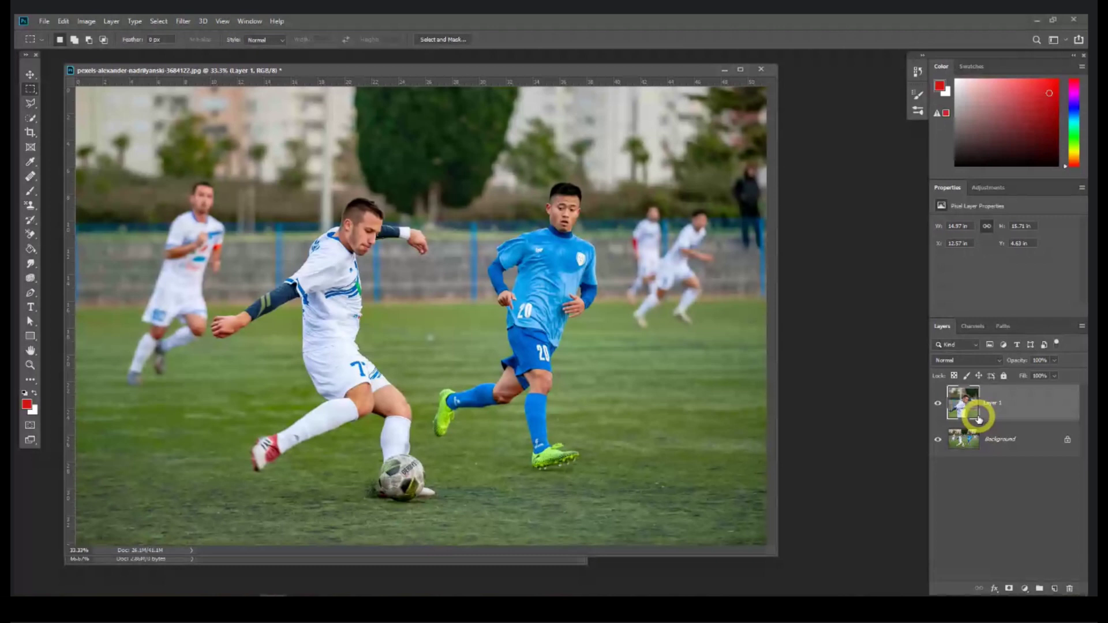
pyautogui.press('Delete')
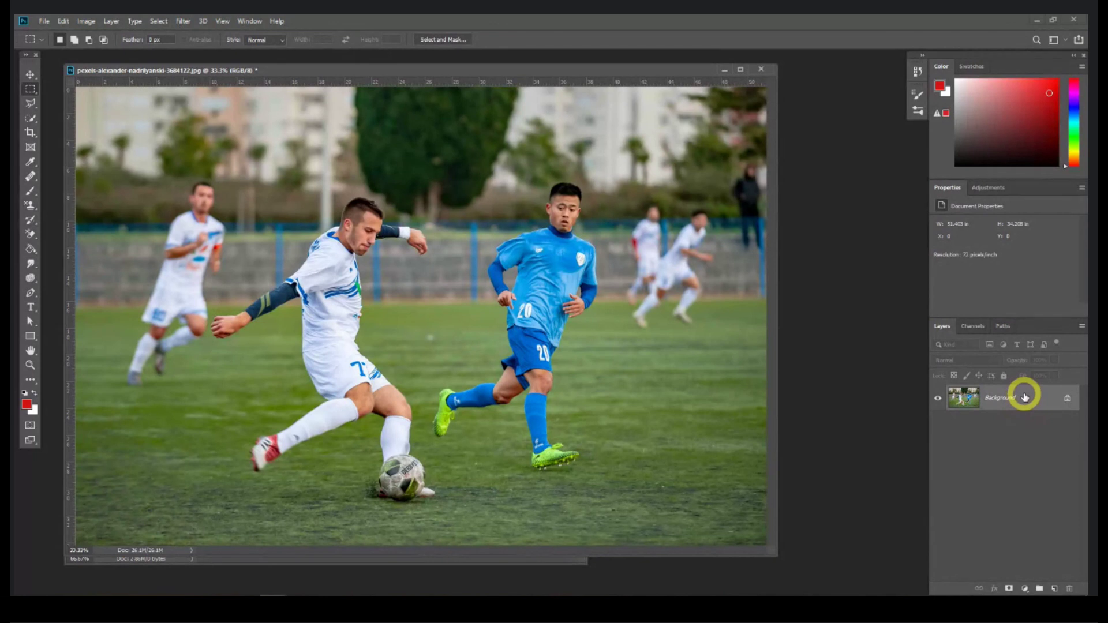
# Step: Duplicate the Background layer by dragging it to the New Layer icon, then undo it
pyautogui.moveTo(1025, 397)
pyautogui.mouseDown()
pyautogui.moveTo(1021, 425)
pyautogui.moveTo(1017, 398)
pyautogui.mouseUp()
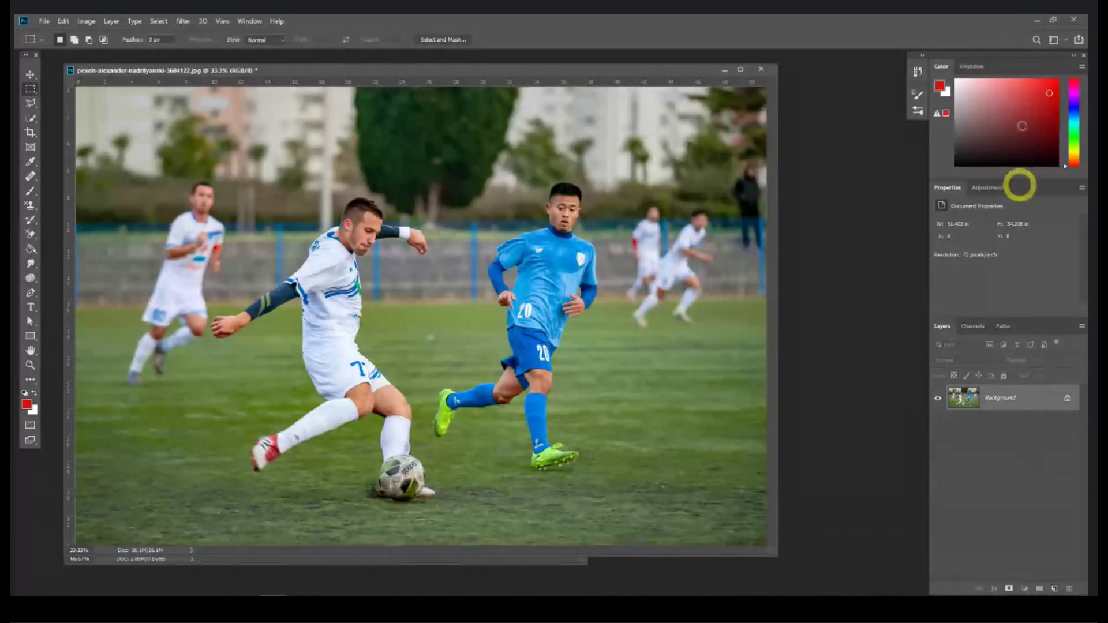
pyautogui.moveTo(992, 52); pyautogui.dragTo(986, 47)
pyautogui.moveTo(994, 594); pyautogui.dragTo(990, 581)
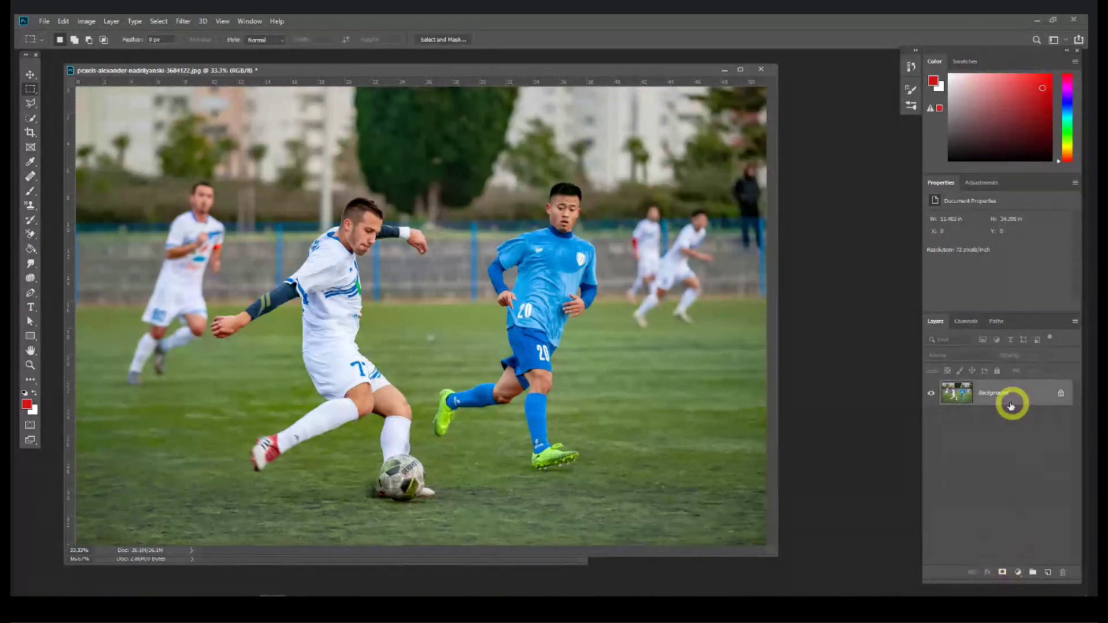
pyautogui.moveTo(1005, 393); pyautogui.dragTo(1051, 574)
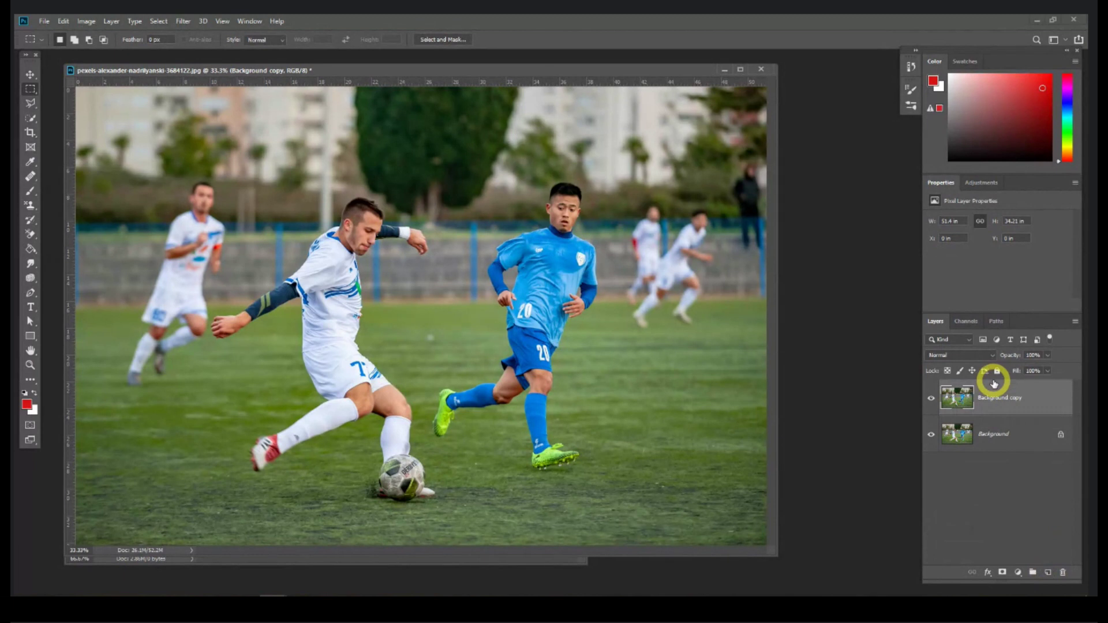
pyautogui.hotkey('ctrl', 'z')
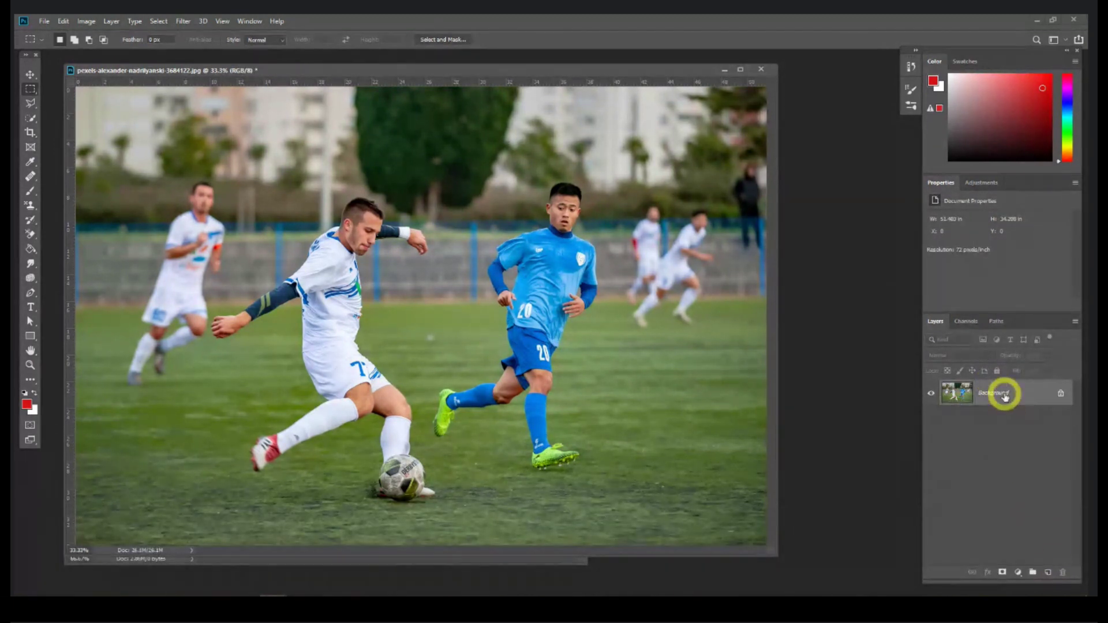
# Step: Duplicate the photo into Layer 1 with Ctrl+J, undoing two extra copies
pyautogui.hotkey('ctrl', 'j')
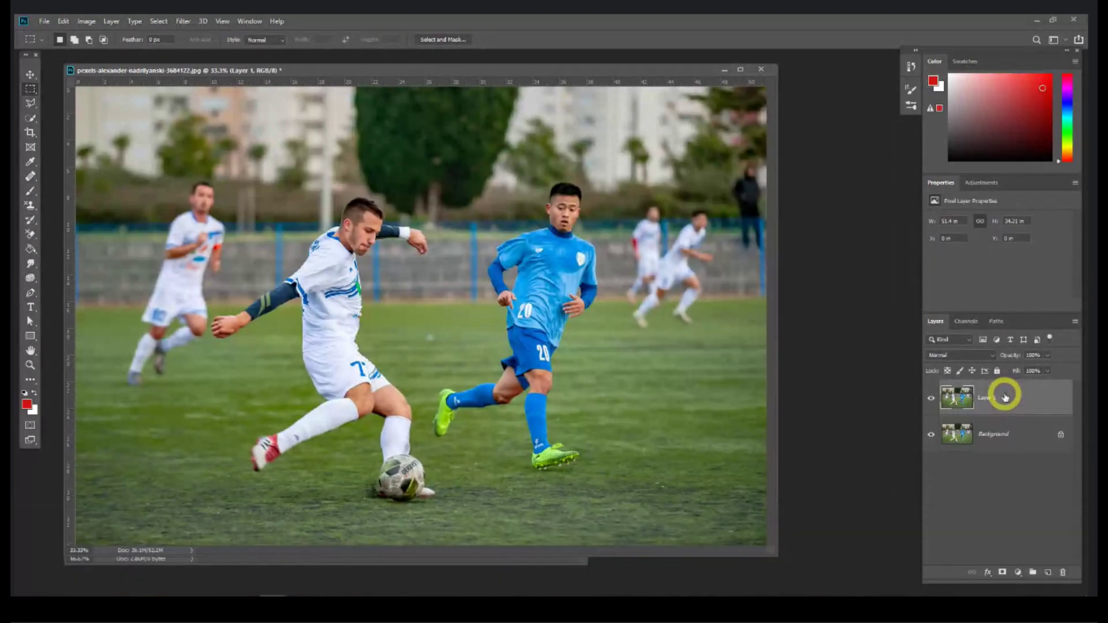
pyautogui.hotkey('ctrl', 'j')
pyautogui.hotkey('ctrl', 'j')
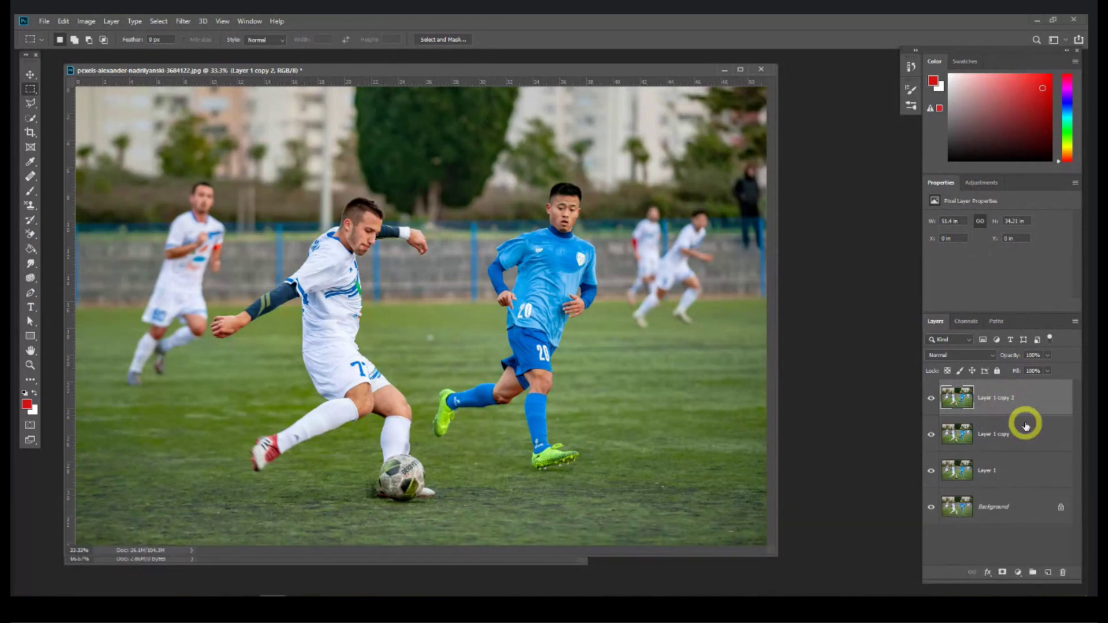
pyautogui.hotkey('ctrl', 'z')
pyautogui.hotkey('ctrl', 'z')
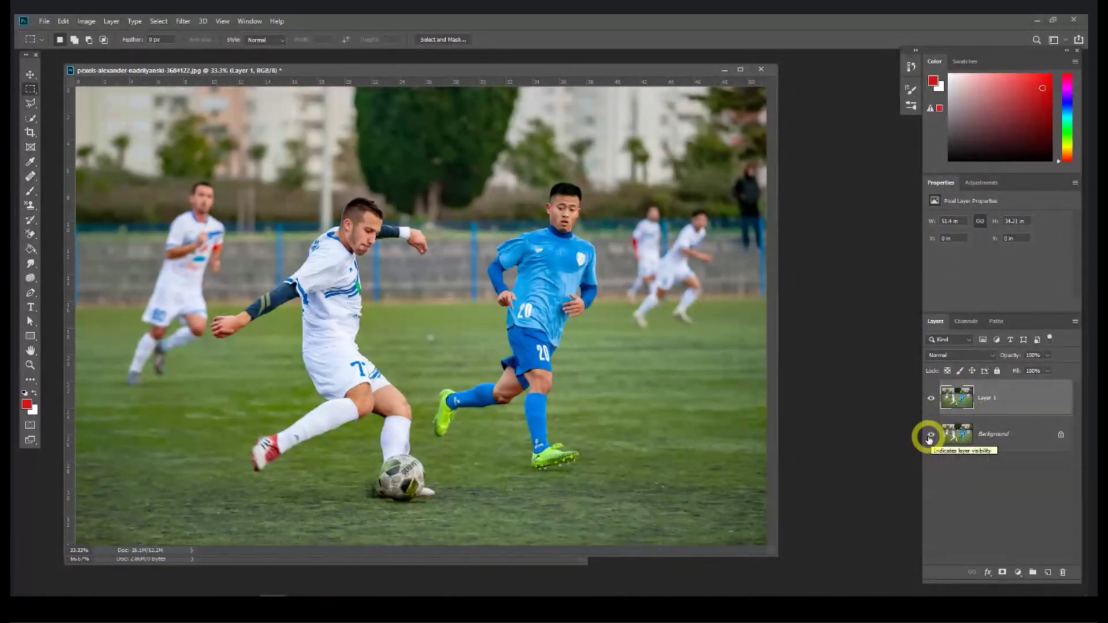
# Step: Hide the Background layer so only Layer 1 remains visible
pyautogui.click(931, 434)
pyautogui.click(931, 398)
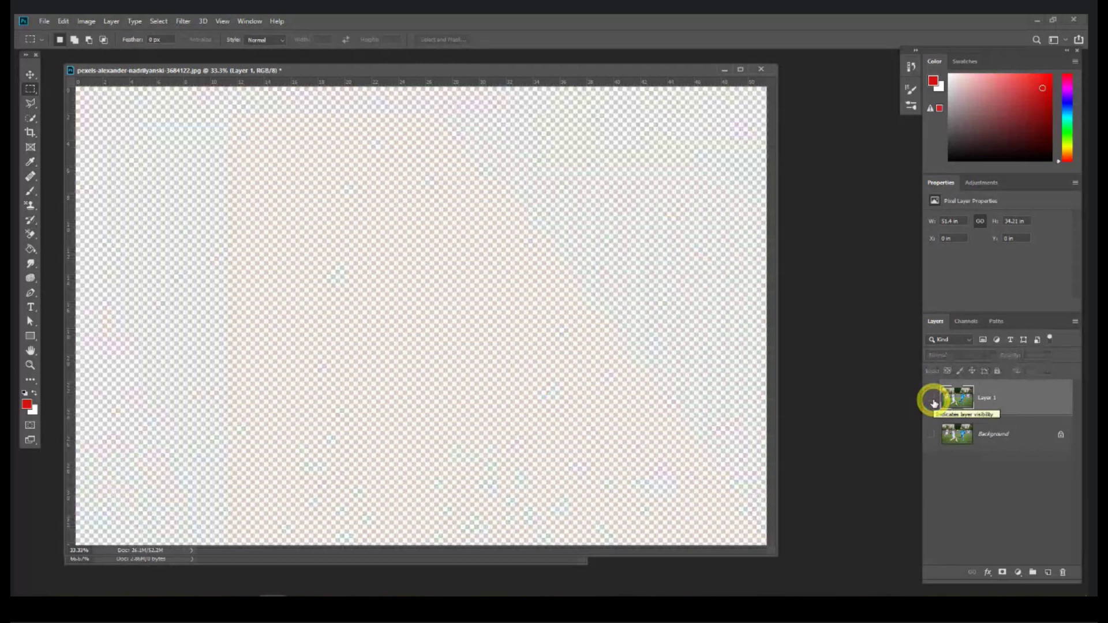
pyautogui.click(932, 400)
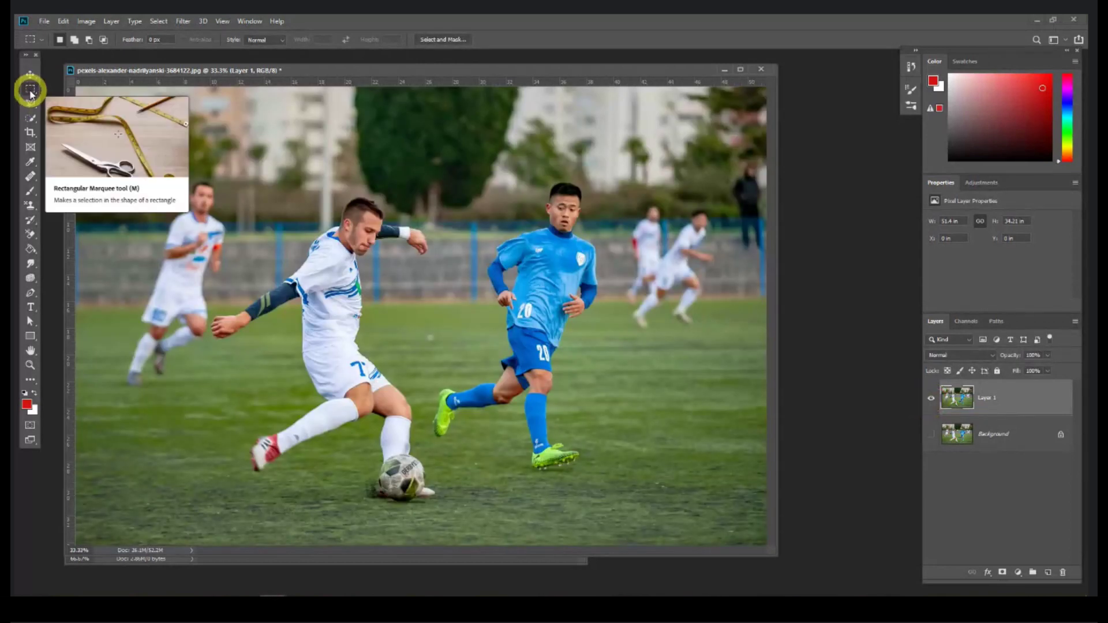
# Step: Marquee a rectangle over the white-shirted player's upper body, delete it, then undo
pyautogui.moveTo(279, 154); pyautogui.dragTo(439, 339)
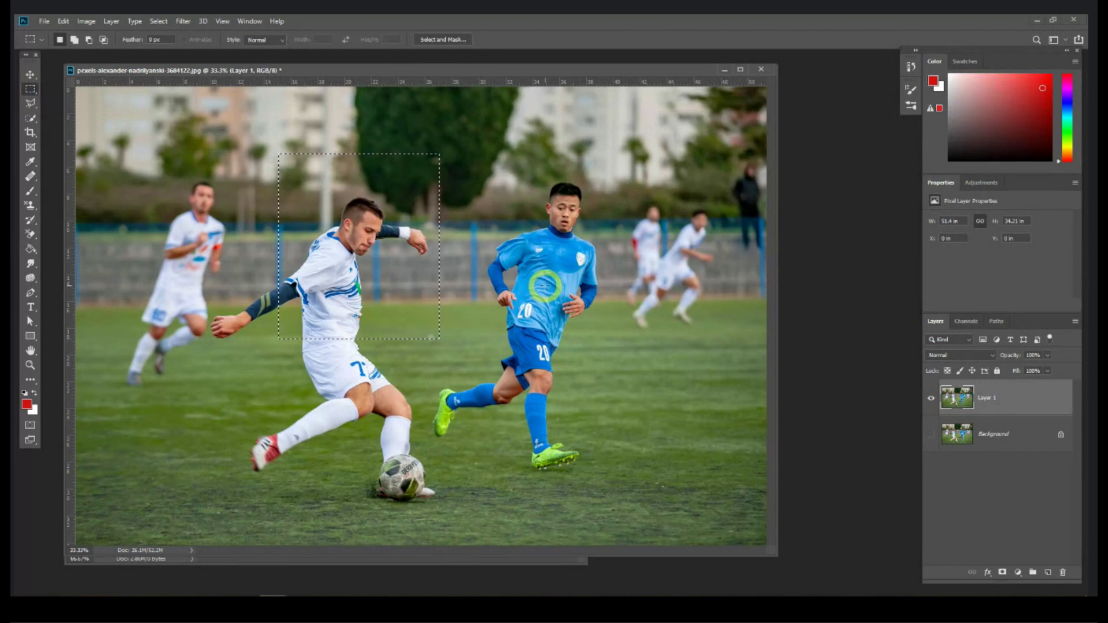
pyautogui.press('Delete')
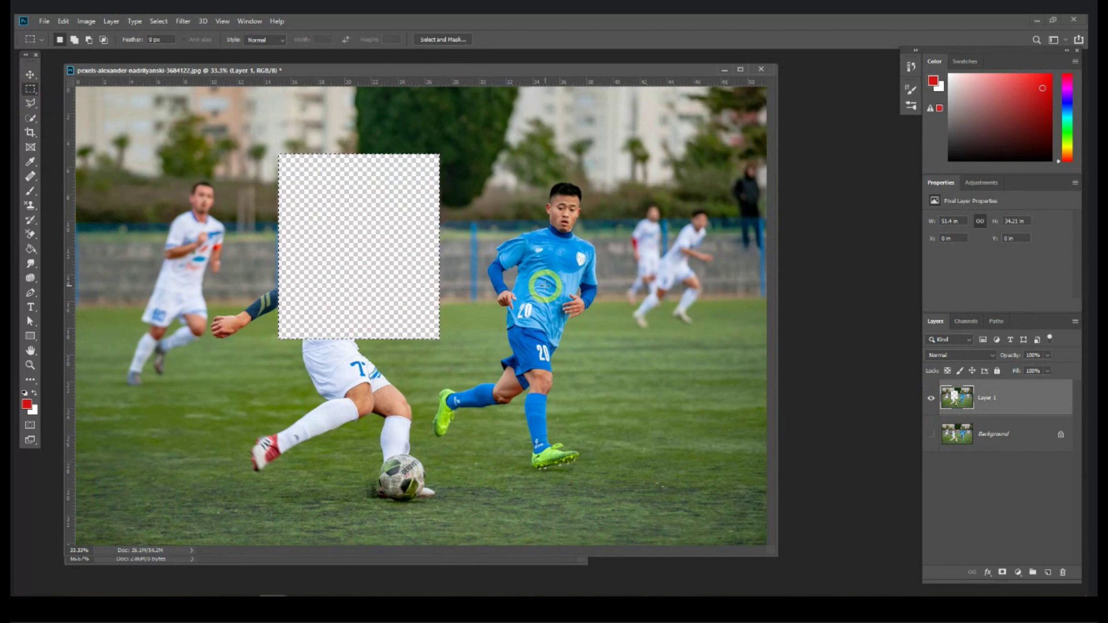
pyautogui.hotkey('ctrl', 'z')
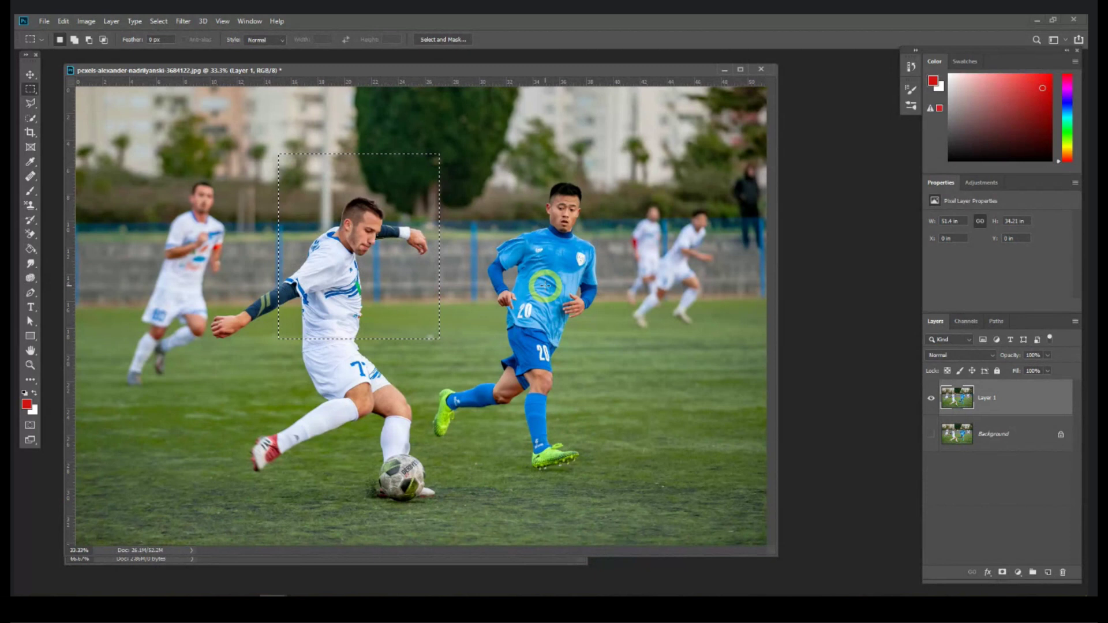
# Step: Use Select > Inverse to test deleting the area outside the rectangle, undo, and invert back
pyautogui.click(110, 21)
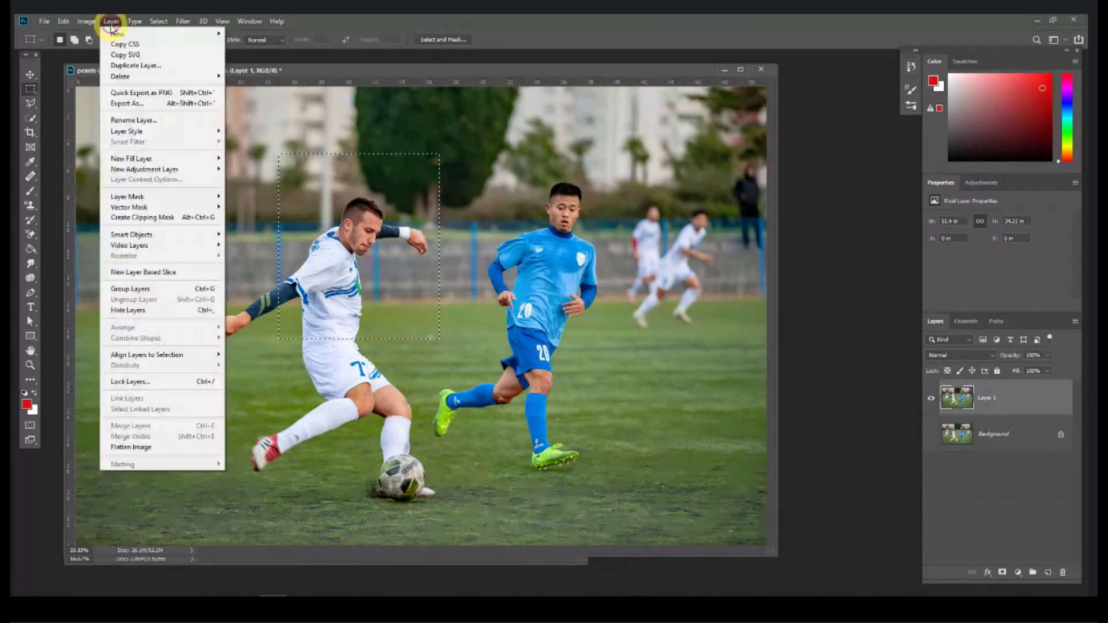
pyautogui.click(173, 21)
pyautogui.click(64, 21)
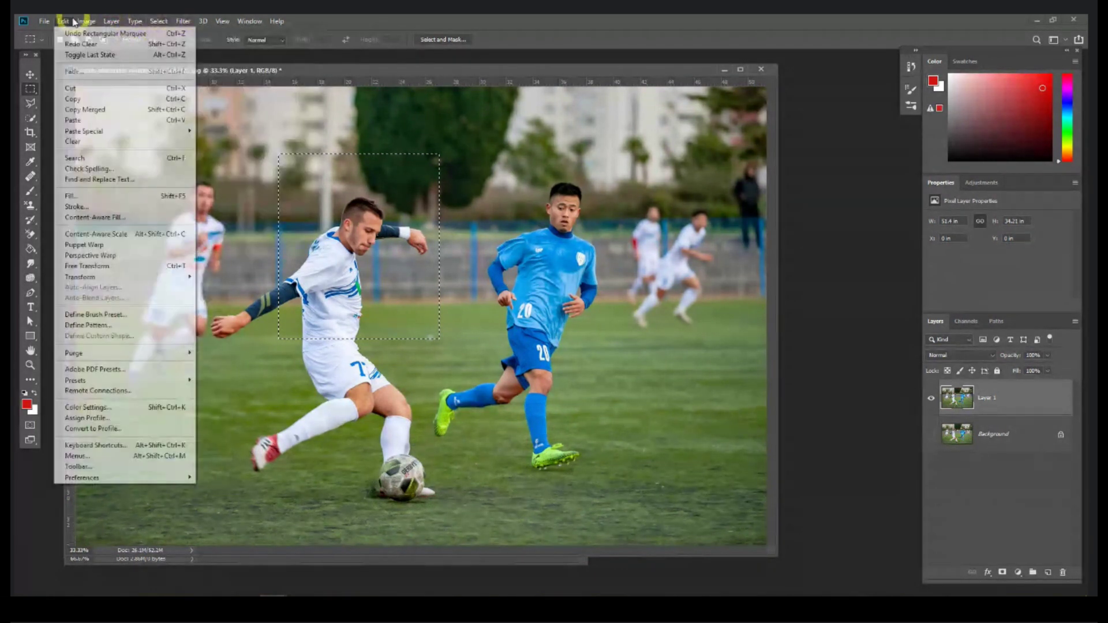
pyautogui.moveTo(166, 22)
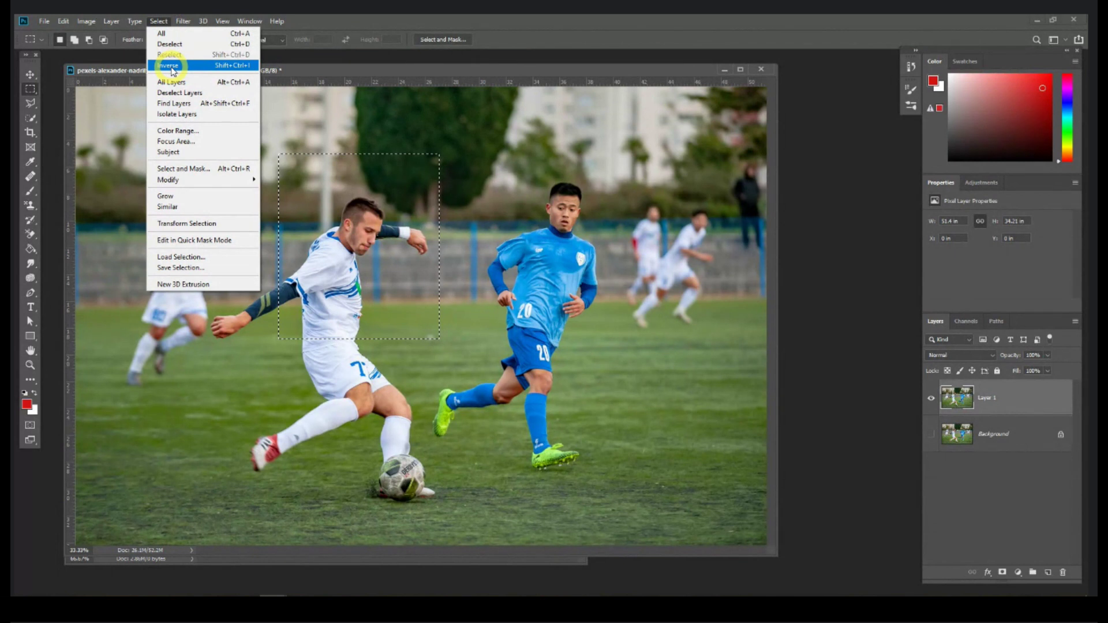
pyautogui.click(170, 65)
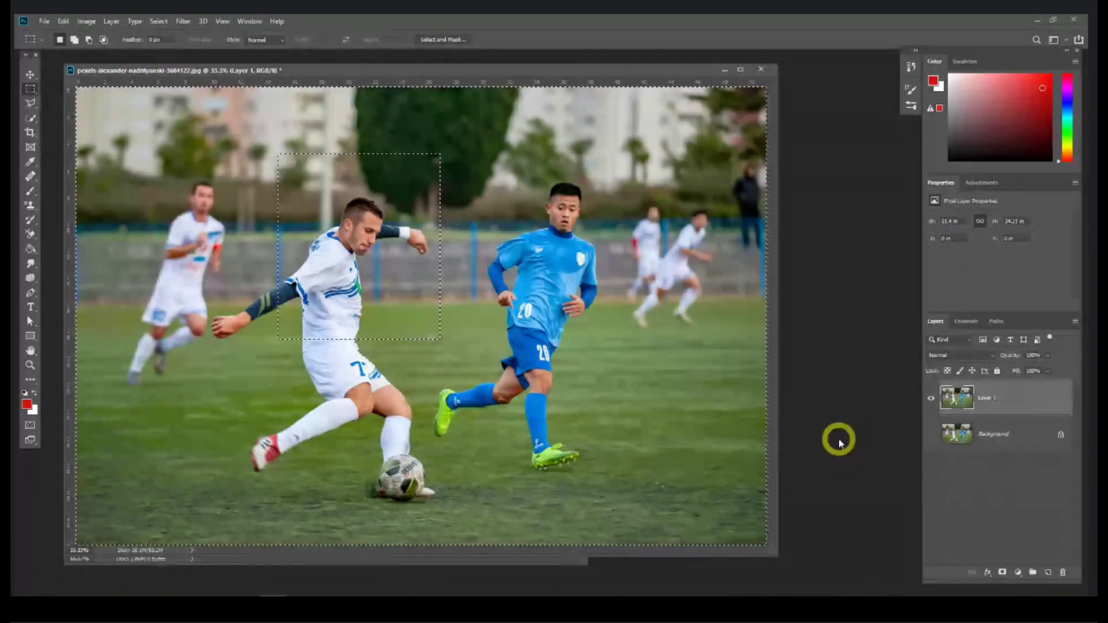
pyautogui.press('Delete')
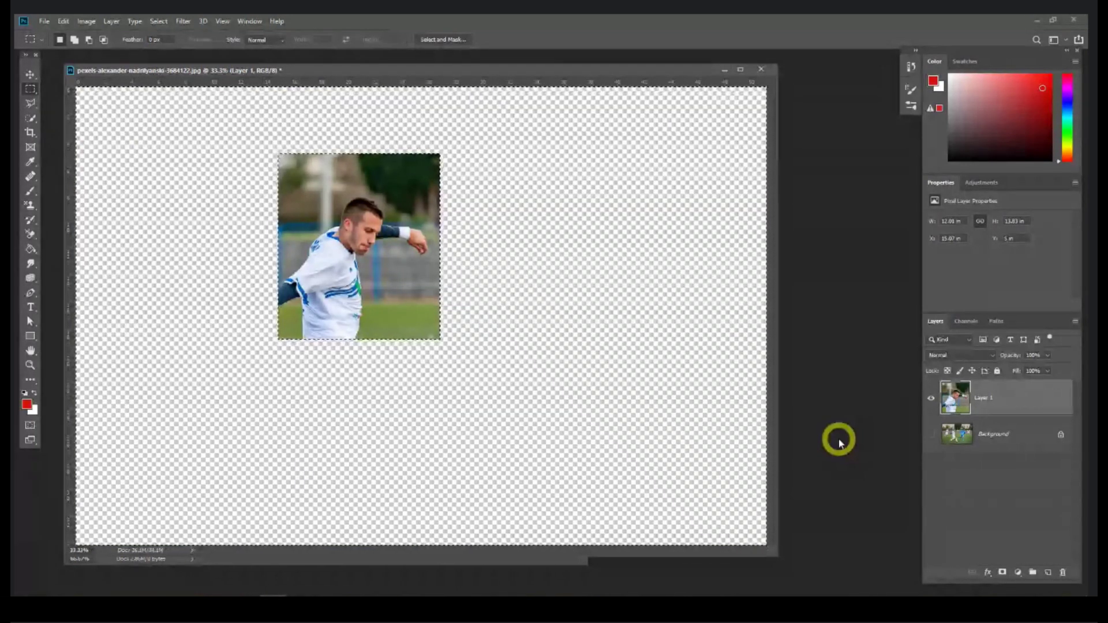
pyautogui.hotkey('ctrl', 'z')
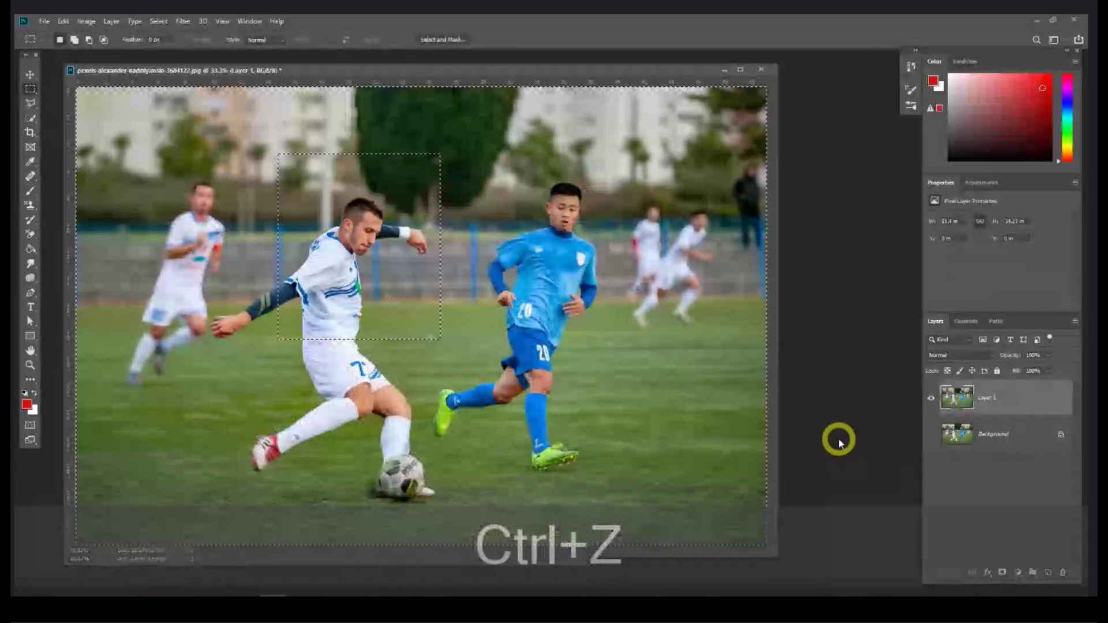
pyautogui.click(158, 21)
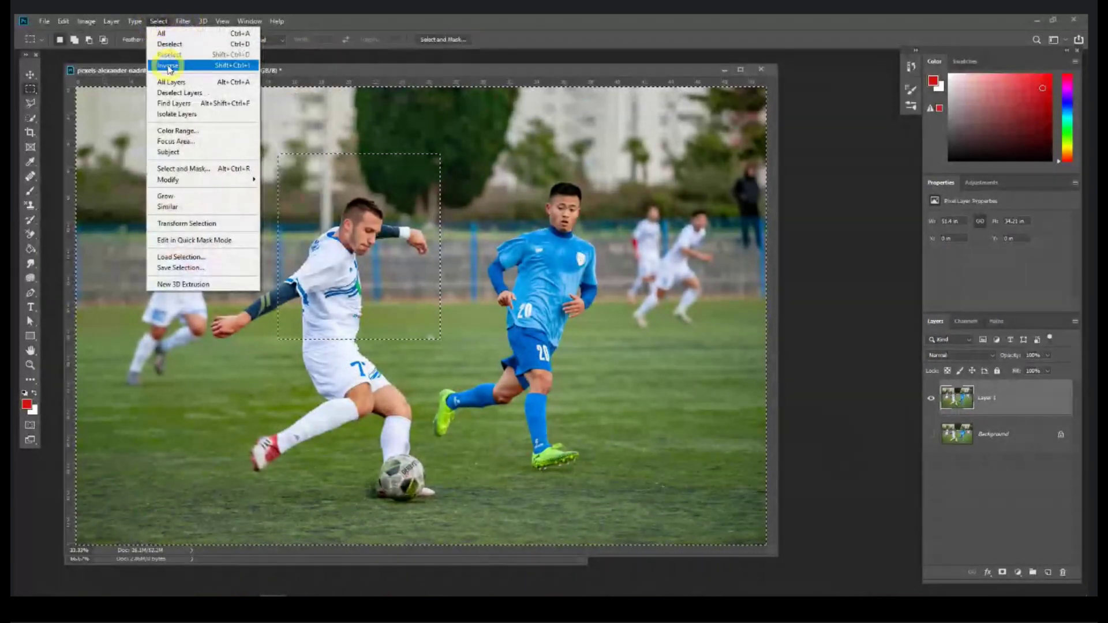
pyautogui.click(169, 67)
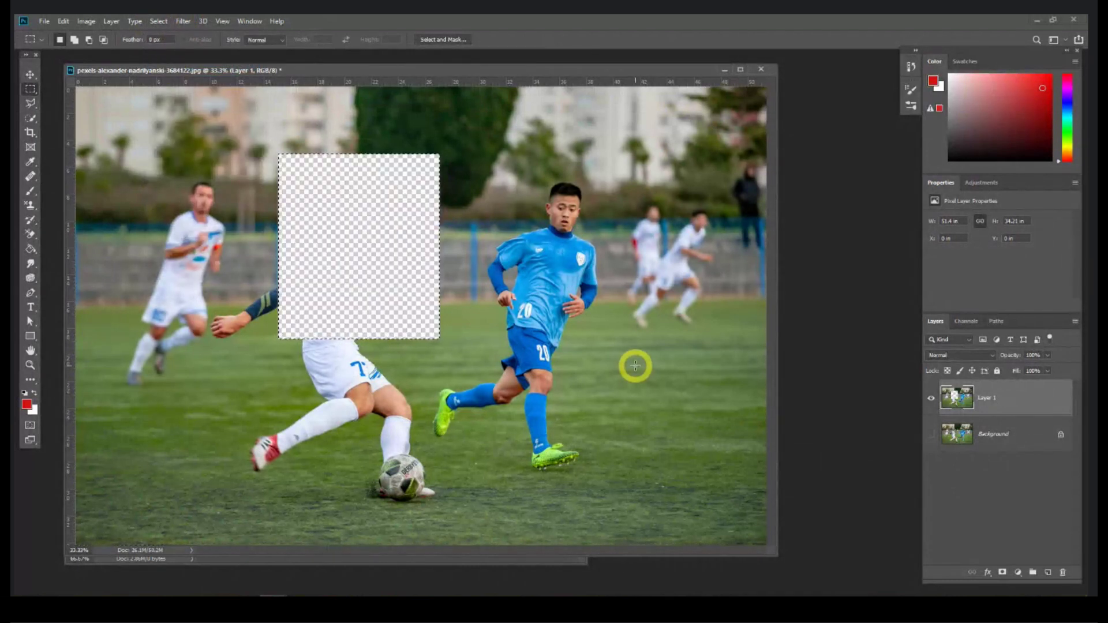
pyautogui.hotkey('ctrl', 'z')
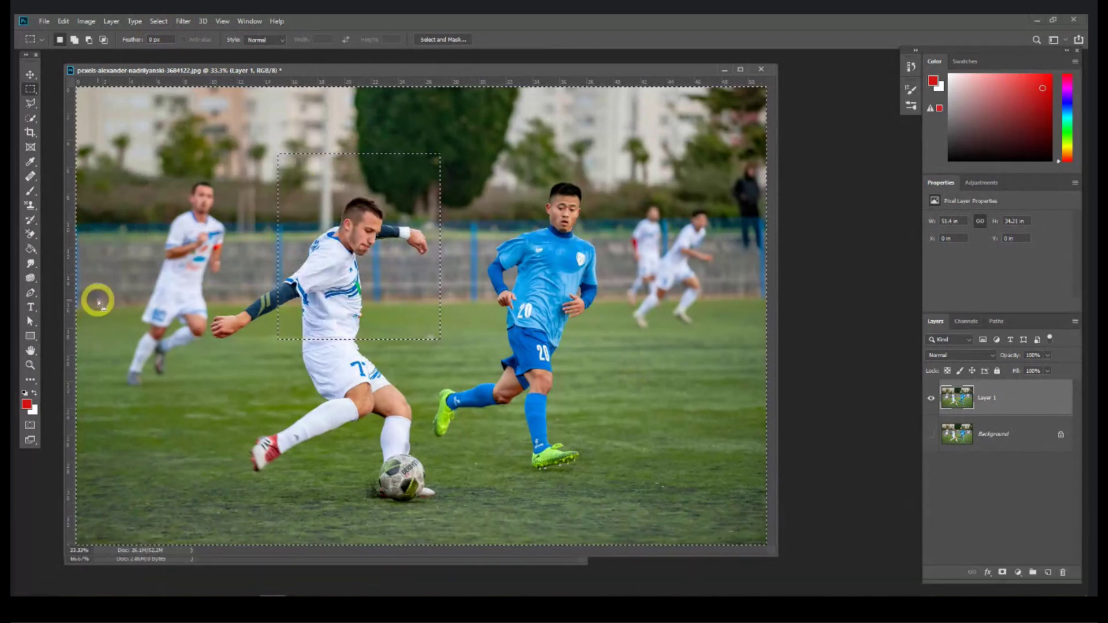
# Step: Deselect, draw a new rectangle around the white-shirted player, then deselect it with Ctrl+D
pyautogui.click(158, 21)
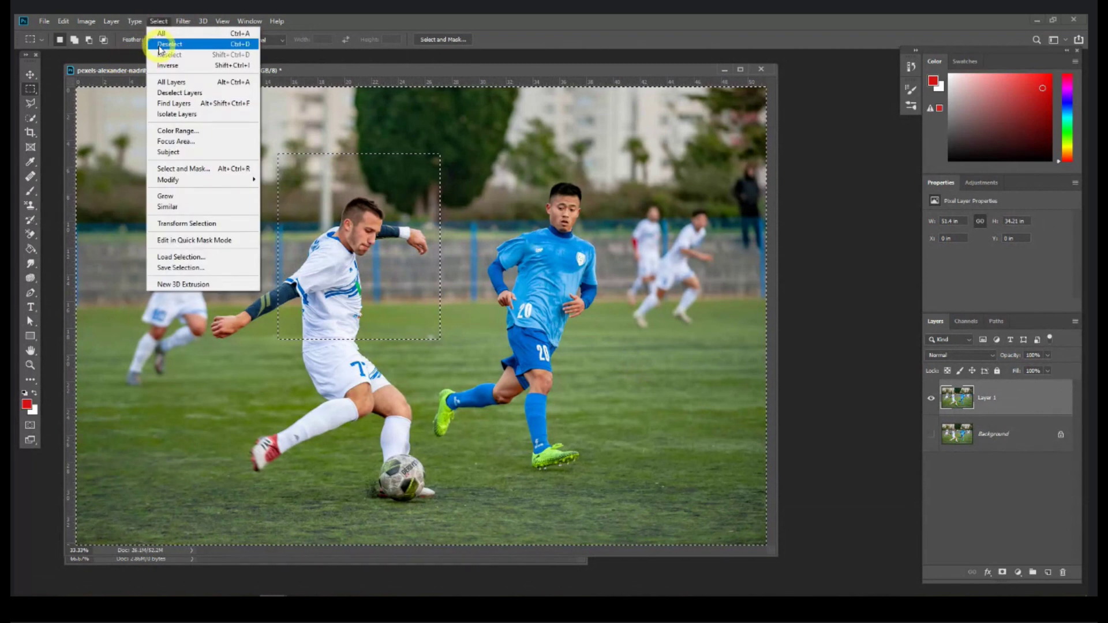
pyautogui.click(160, 46)
pyautogui.moveTo(251, 159); pyautogui.dragTo(446, 375)
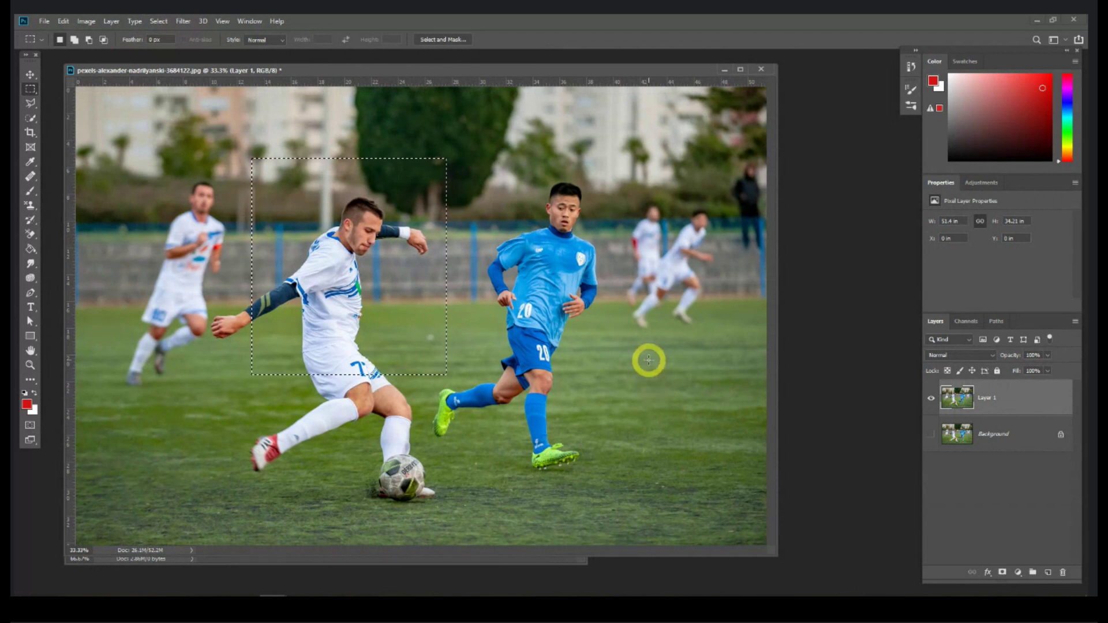
pyautogui.hotkey('ctrl', 'd')
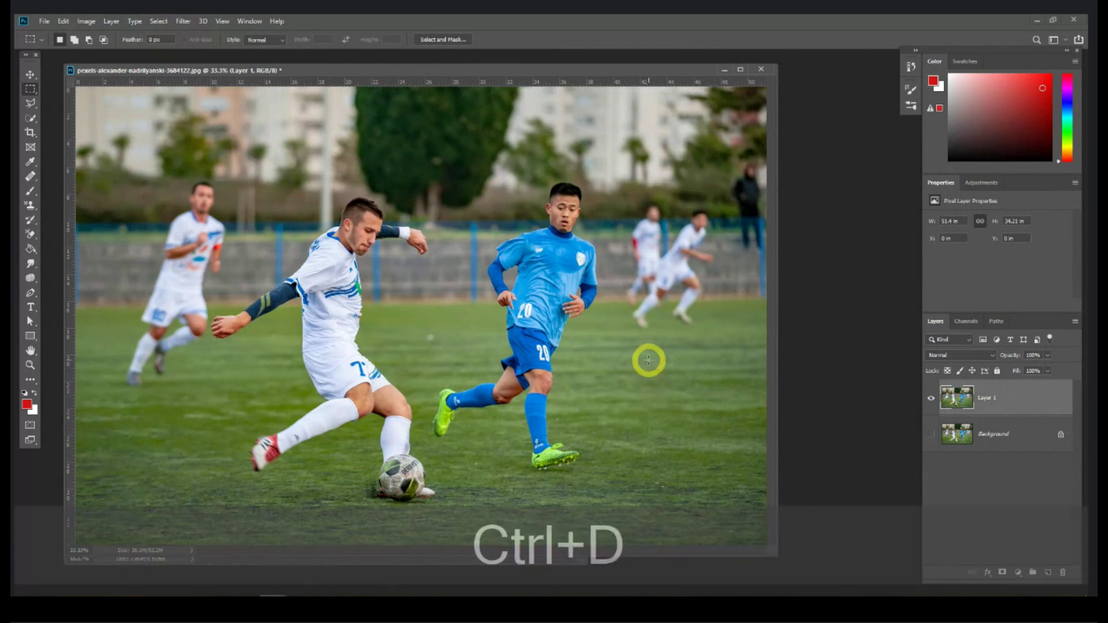
pyautogui.click(30, 89)
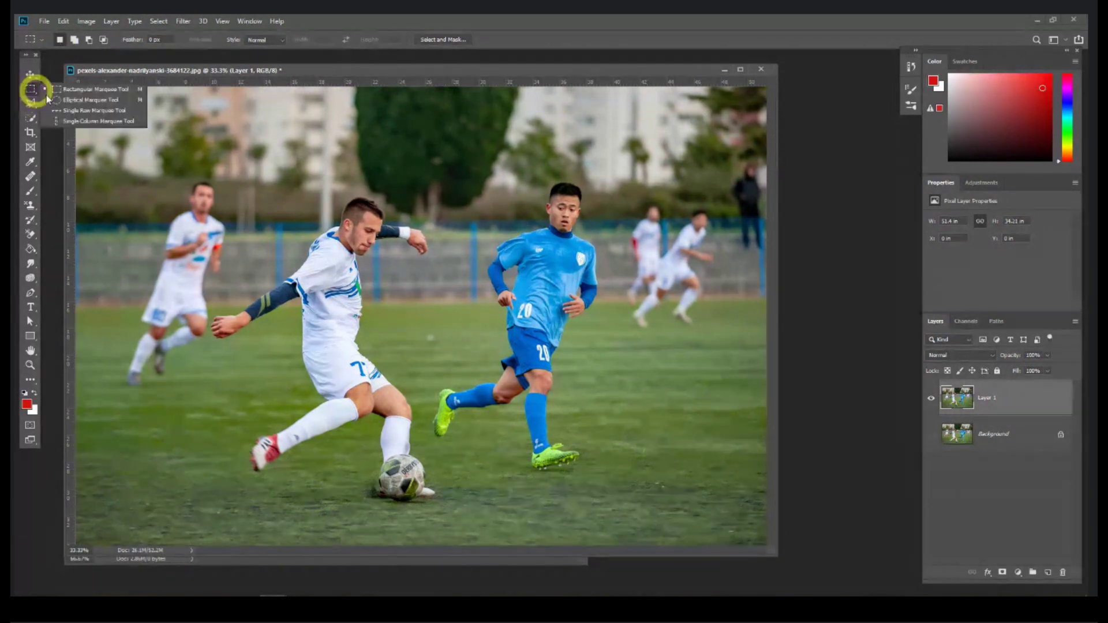
# Step: Draw an elliptical selection circling the player's head and shoulders, nudged slightly up-left
pyautogui.click(87, 100)
pyautogui.moveTo(271, 177); pyautogui.dragTo(420, 313)
pyautogui.moveTo(395, 268); pyautogui.dragTo(386, 260)
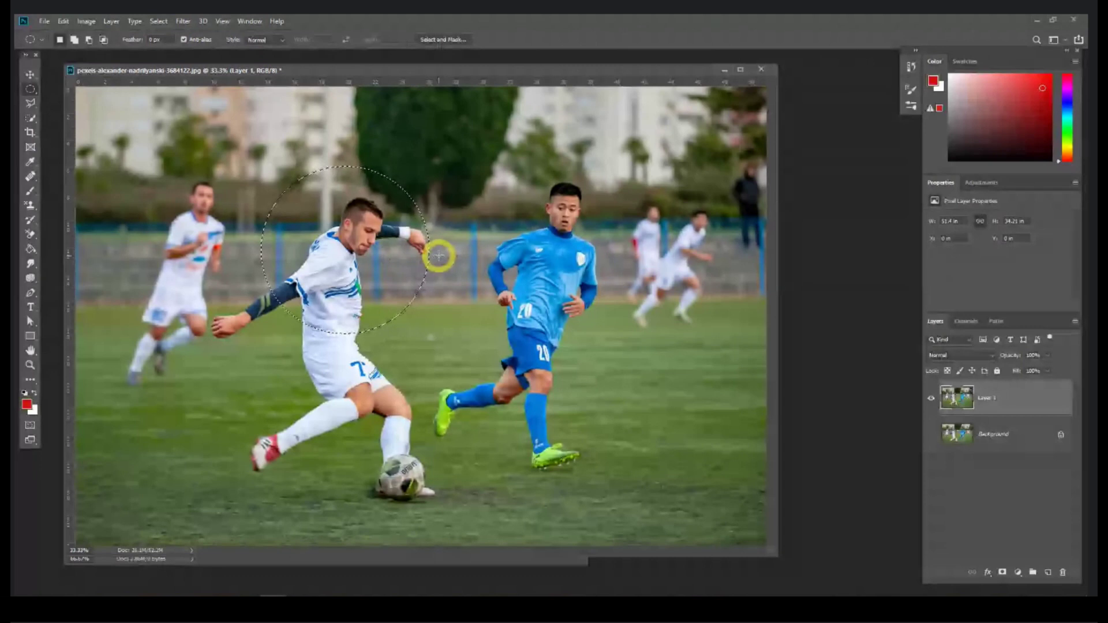
# Step: Invert the circle, delete everything outside it, then undo to restore the photo
pyautogui.hotkey('ctrl', 'shift', 'i')
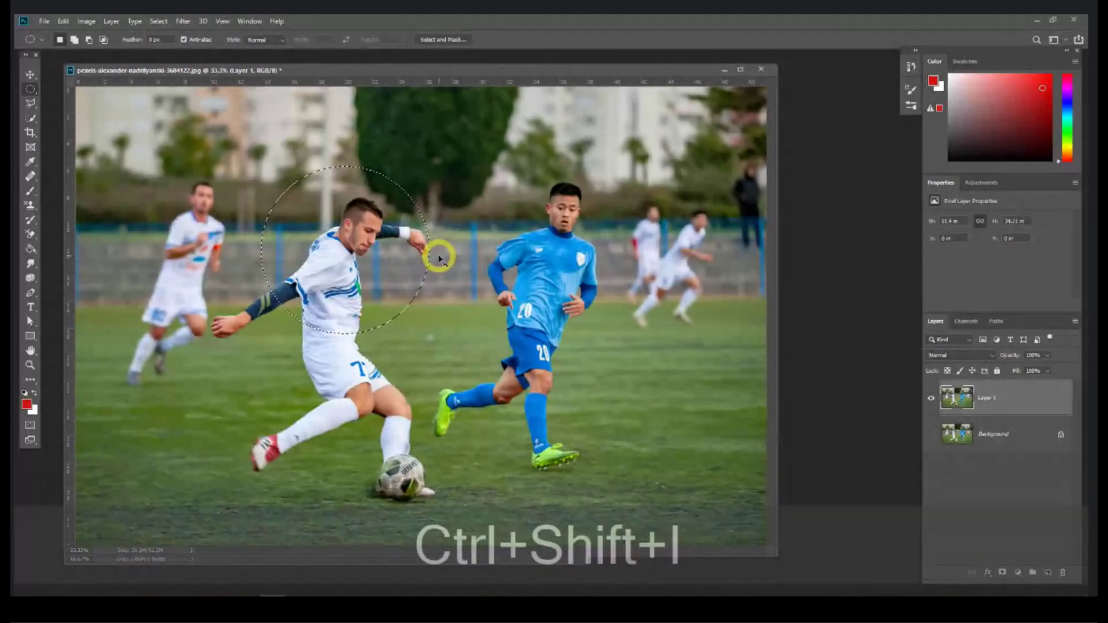
pyautogui.press('Delete')
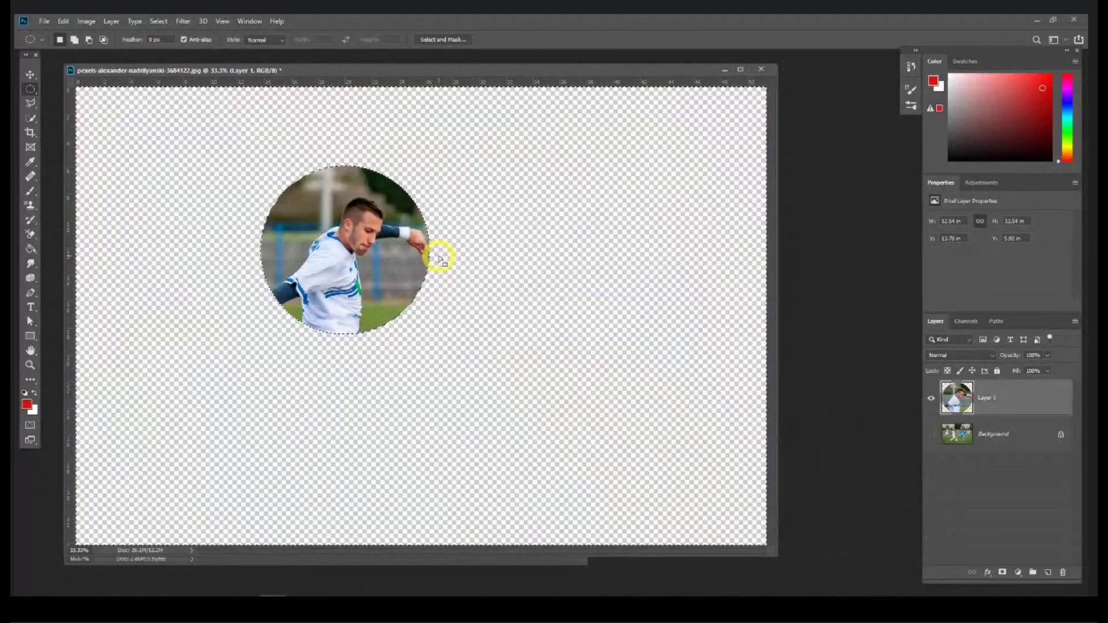
pyautogui.hotkey('ctrl', 'z')
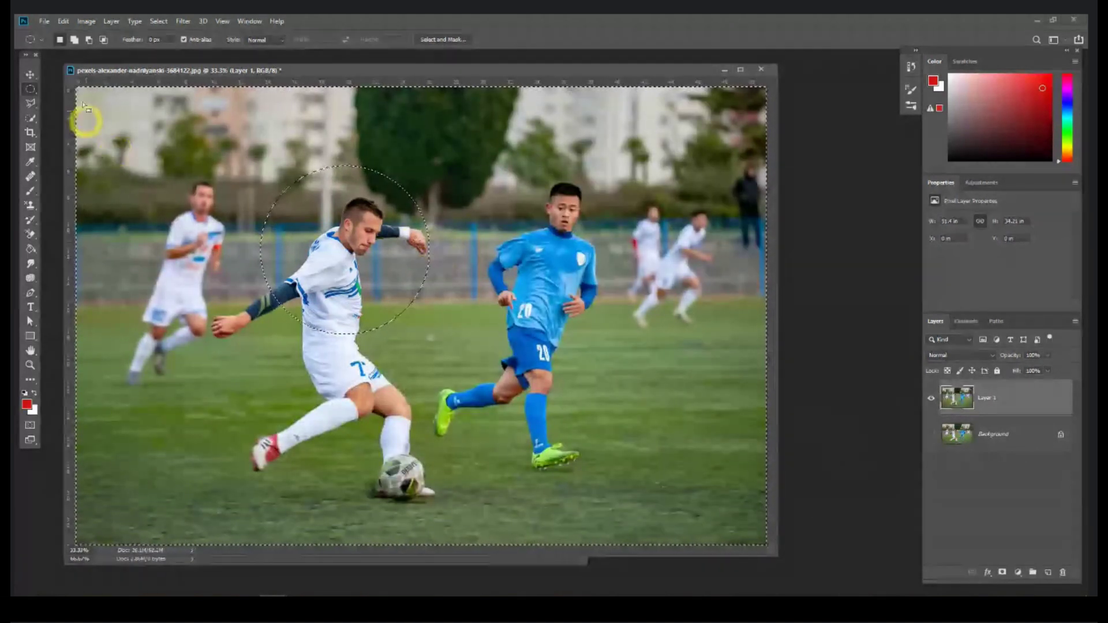
pyautogui.click(35, 89)
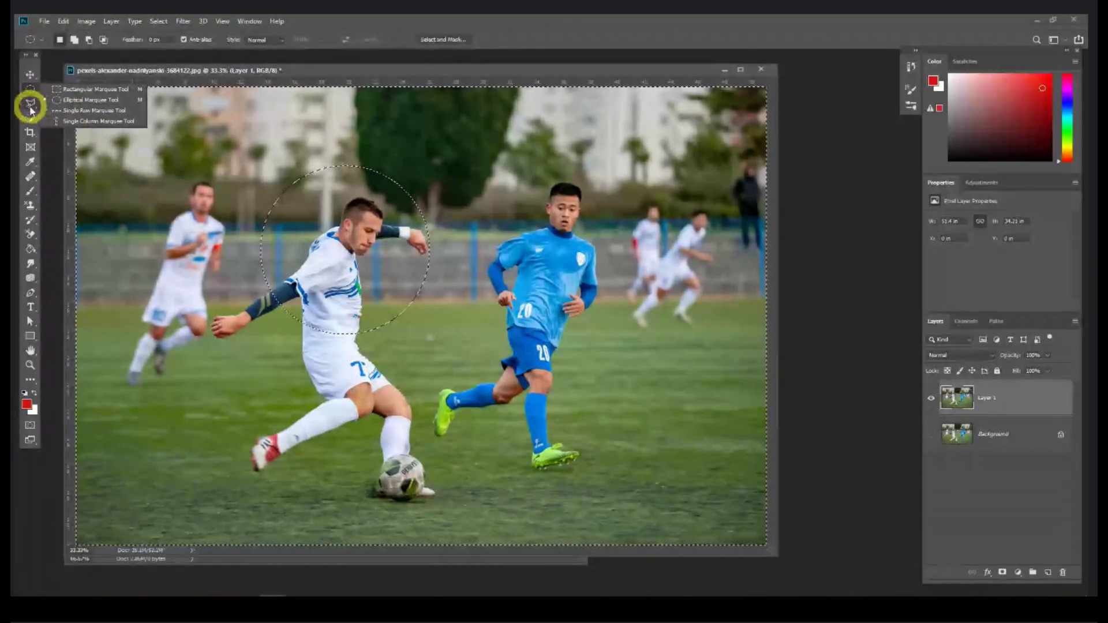
# Step: Zoom to 100% and trace the player's head with the Polygonal Lasso
pyautogui.click(243, 217)
pyautogui.click(31, 104)
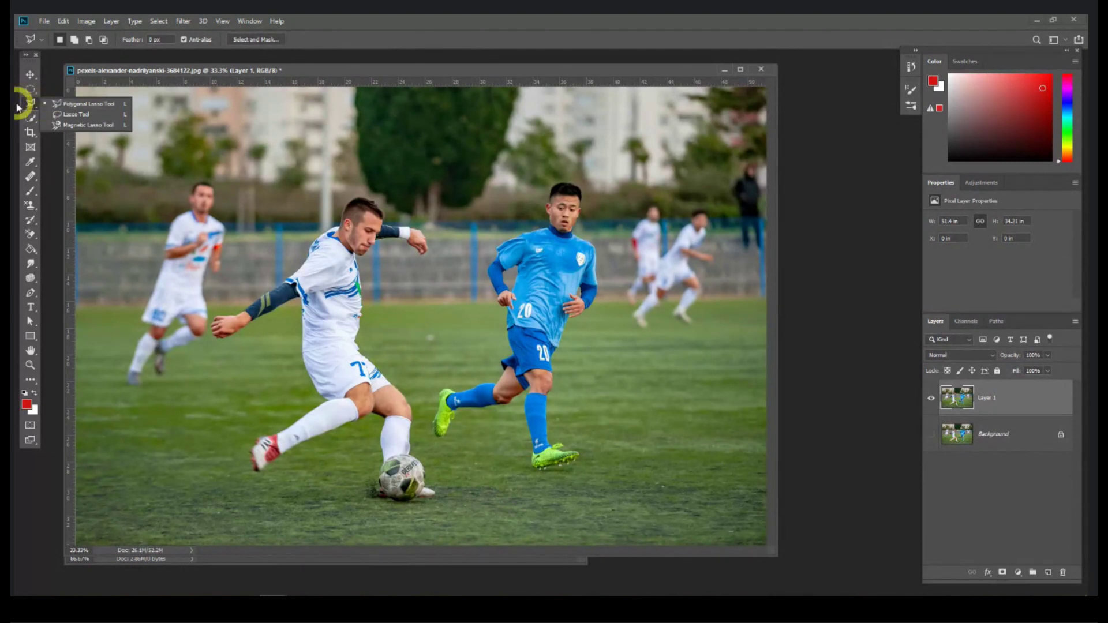
pyautogui.click(30, 103)
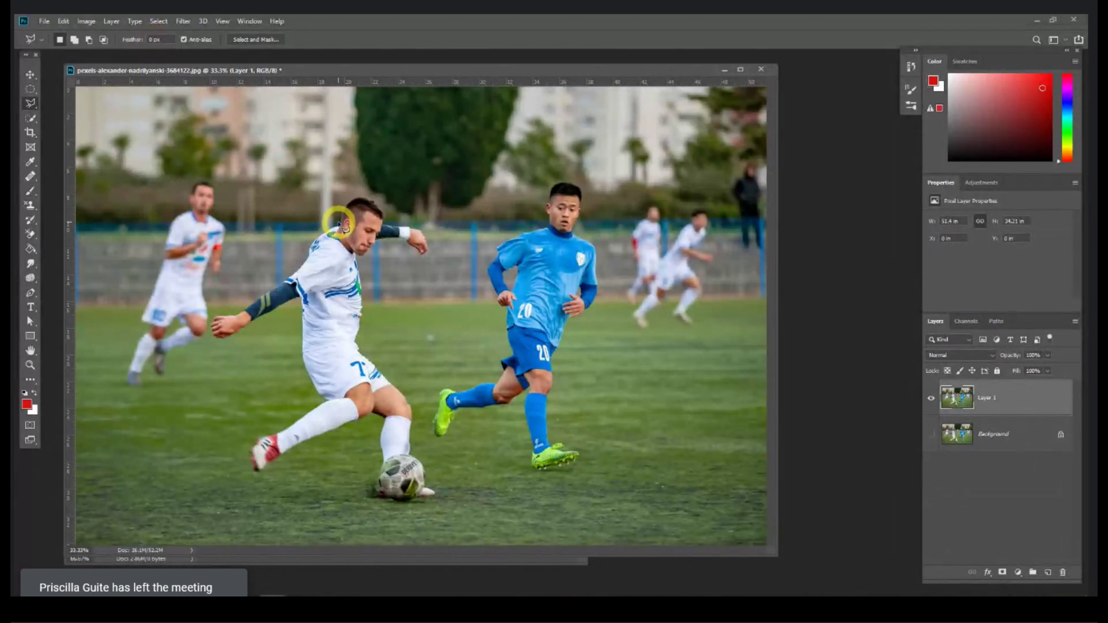
pyautogui.hotkey('ctrl', '=')
pyautogui.hotkey('ctrl', '=')
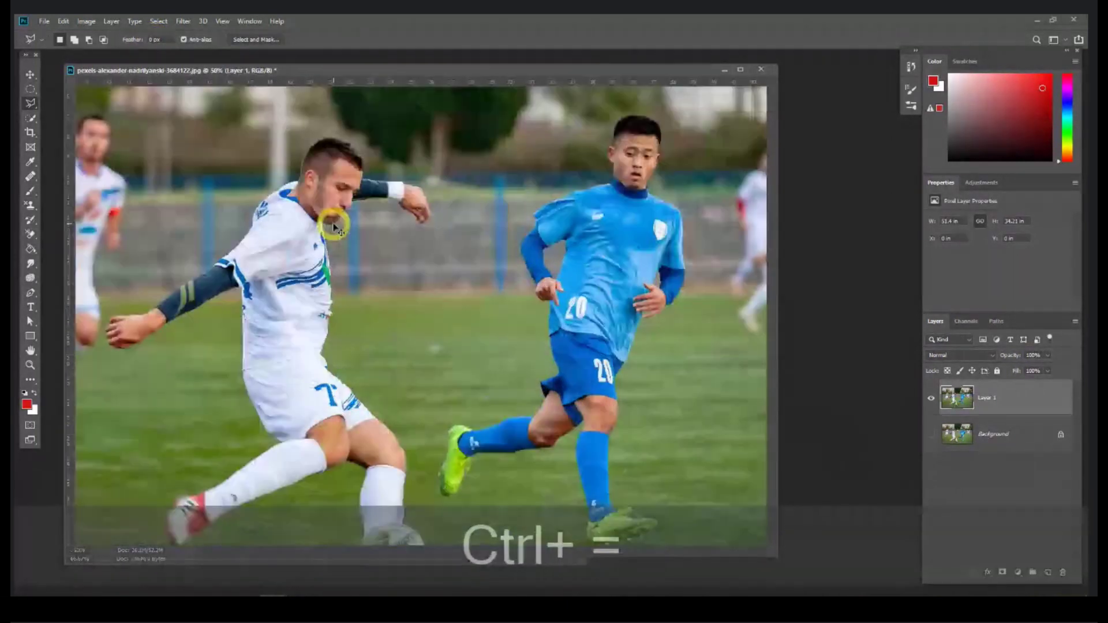
pyautogui.hotkey('ctrl', '=')
pyautogui.press('space')
pyautogui.moveTo(290, 192); pyautogui.dragTo(420, 353)
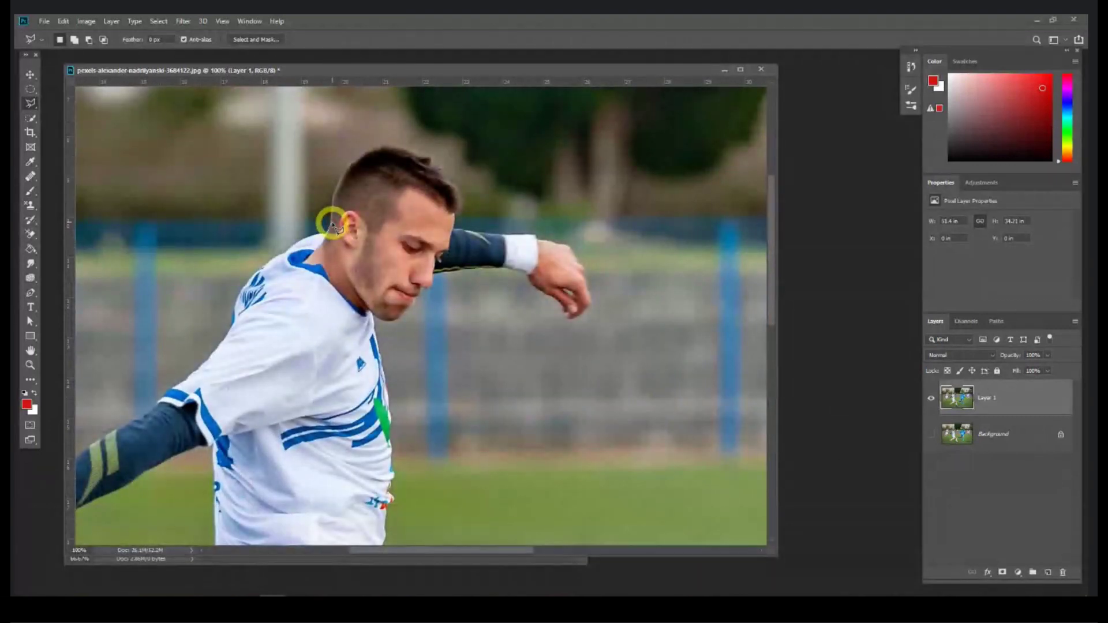
pyautogui.moveTo(333, 212)
pyautogui.mouseDown()
pyautogui.moveTo(347, 166)
pyautogui.moveTo(373, 150)
pyautogui.moveTo(435, 162)
pyautogui.moveTo(458, 204)
pyautogui.moveTo(450, 246)
pyautogui.moveTo(430, 262)
pyautogui.moveTo(435, 282)
pyautogui.moveTo(387, 327)
pyautogui.moveTo(326, 275)
pyautogui.moveTo(290, 269)
pyautogui.moveTo(327, 236)
pyautogui.mouseUp()
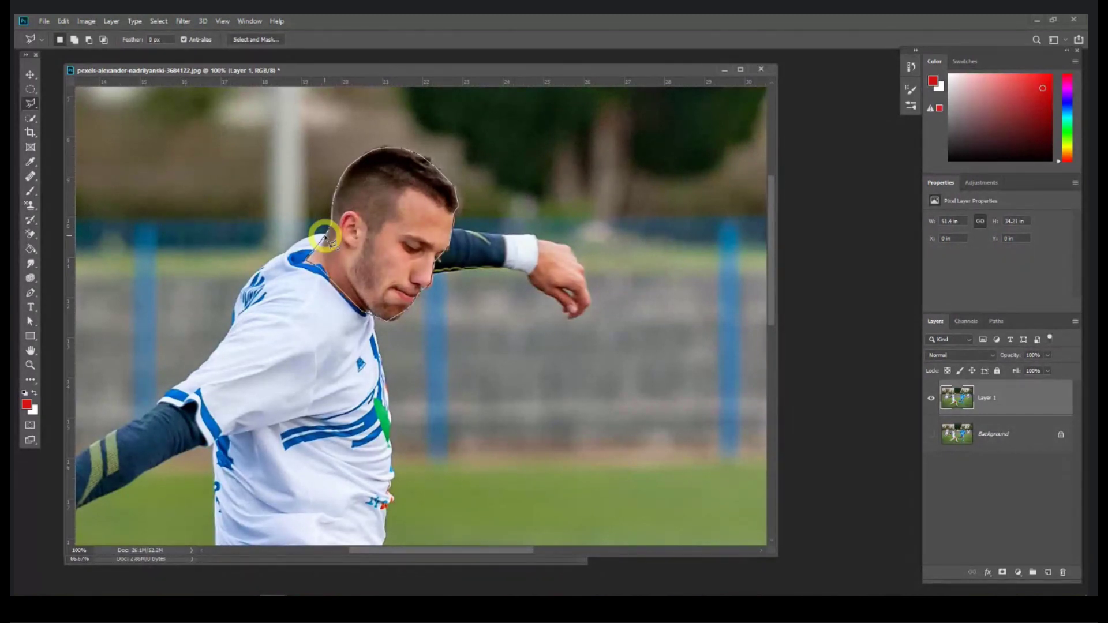
pyautogui.click(325, 237)
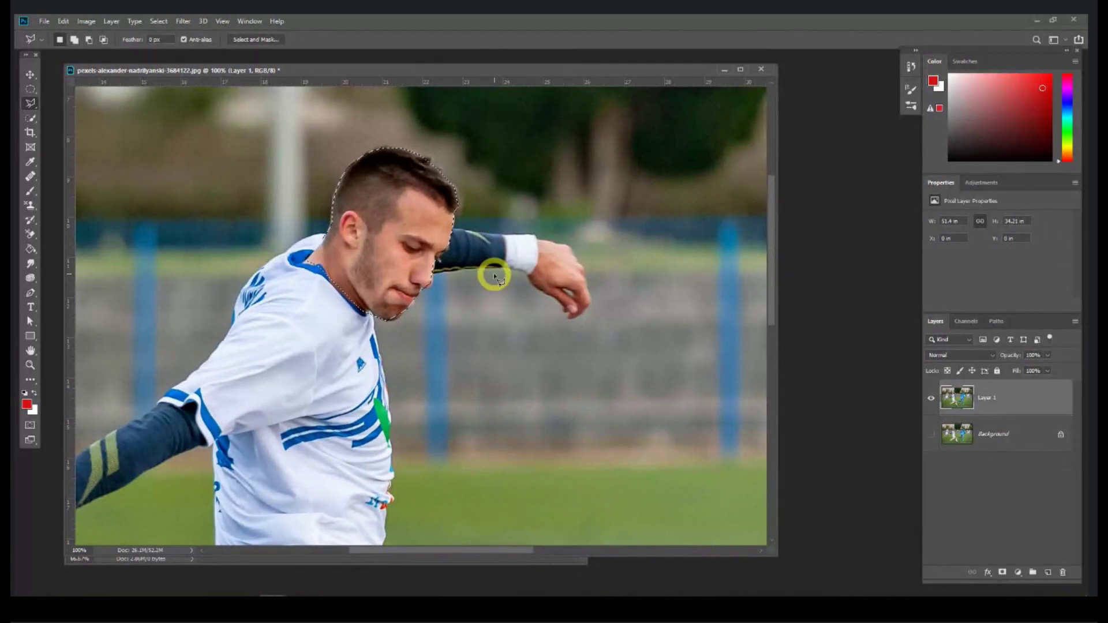
# Step: At 66.7% zoom, invert the selection, delete everything but the head, and deselect
pyautogui.hotkey('ctrl', '-')
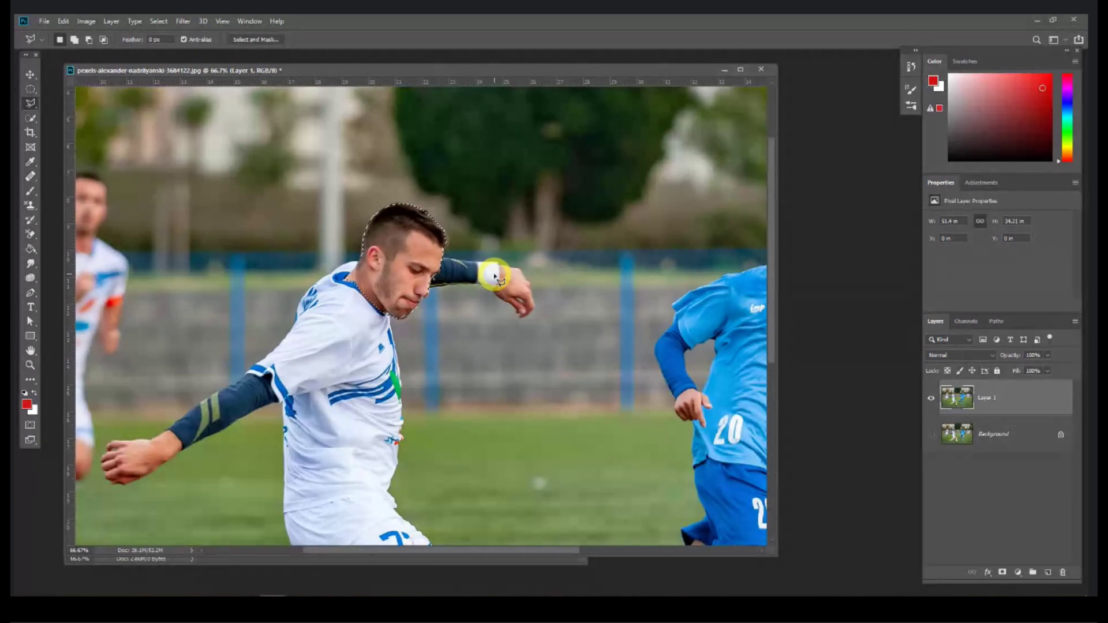
pyautogui.hotkey('ctrl', 'shift', 'i')
pyautogui.press('Delete')
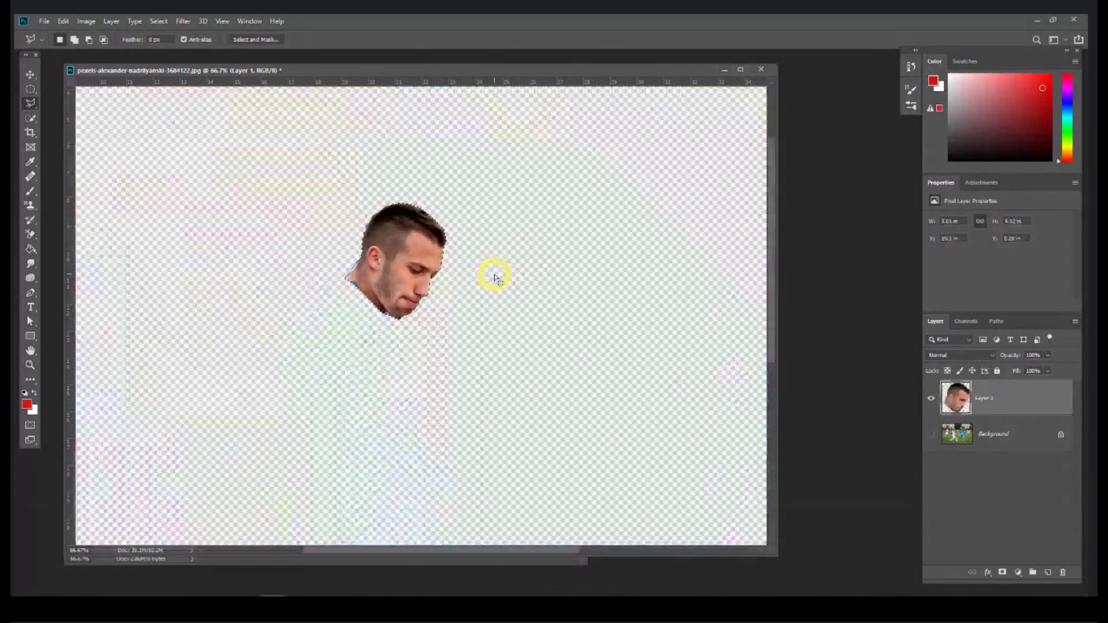
pyautogui.hotkey('ctrl', 'd')
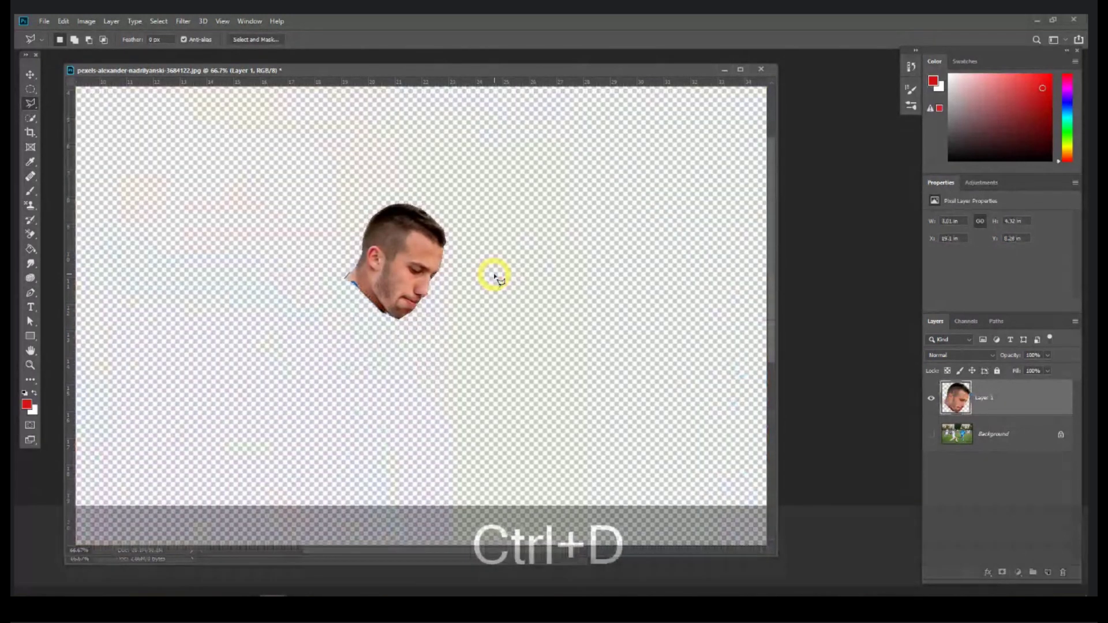
# Step: Inspect the hard cut edges at 300% zoom, then undo the cut-out and deselect
pyautogui.hotkey('ctrl', '=')
pyautogui.hotkey('ctrl', '=')
pyautogui.hotkey('ctrl', '=')
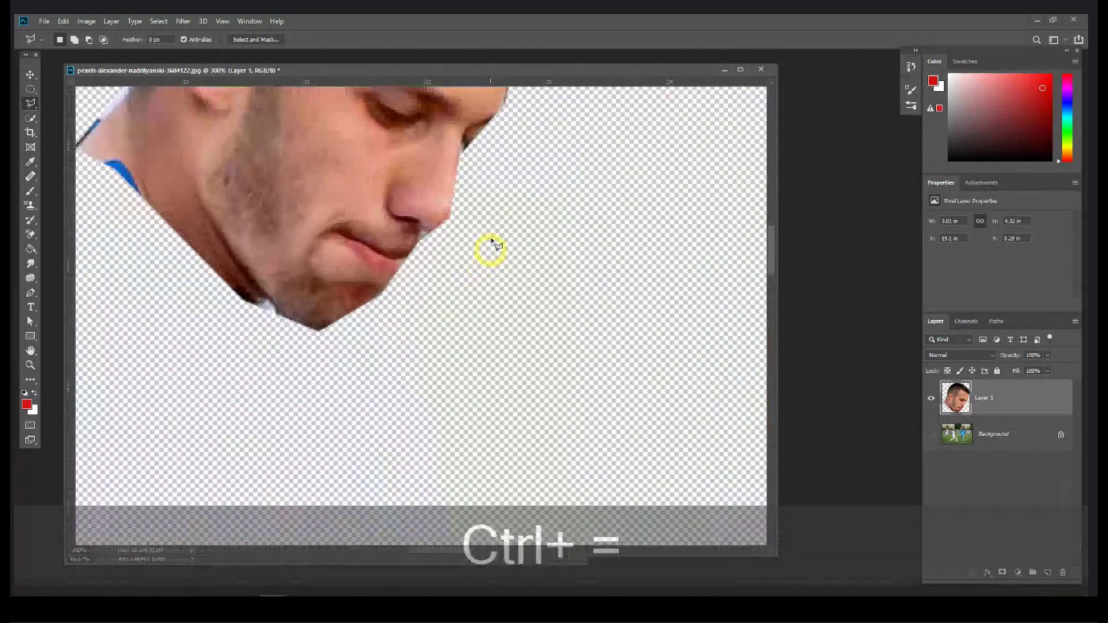
pyautogui.moveTo(465, 136); pyautogui.dragTo(487, 279)
pyautogui.moveTo(531, 222)
pyautogui.mouseDown()
pyautogui.moveTo(480, 299)
pyautogui.moveTo(453, 375)
pyautogui.mouseUp()
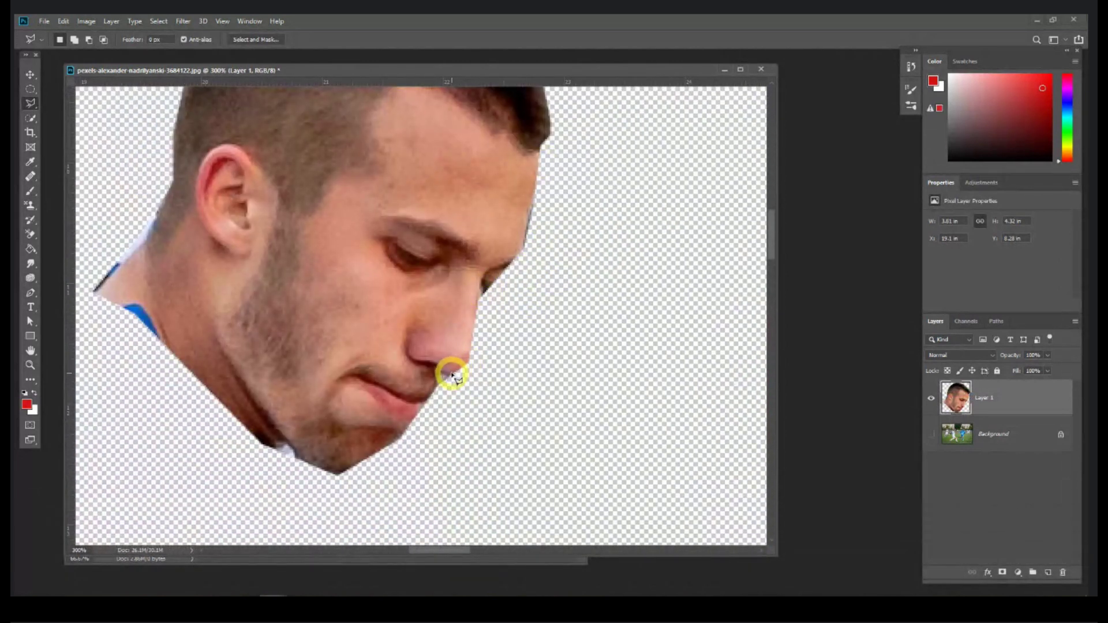
pyautogui.hotkey('ctrl', 'z')
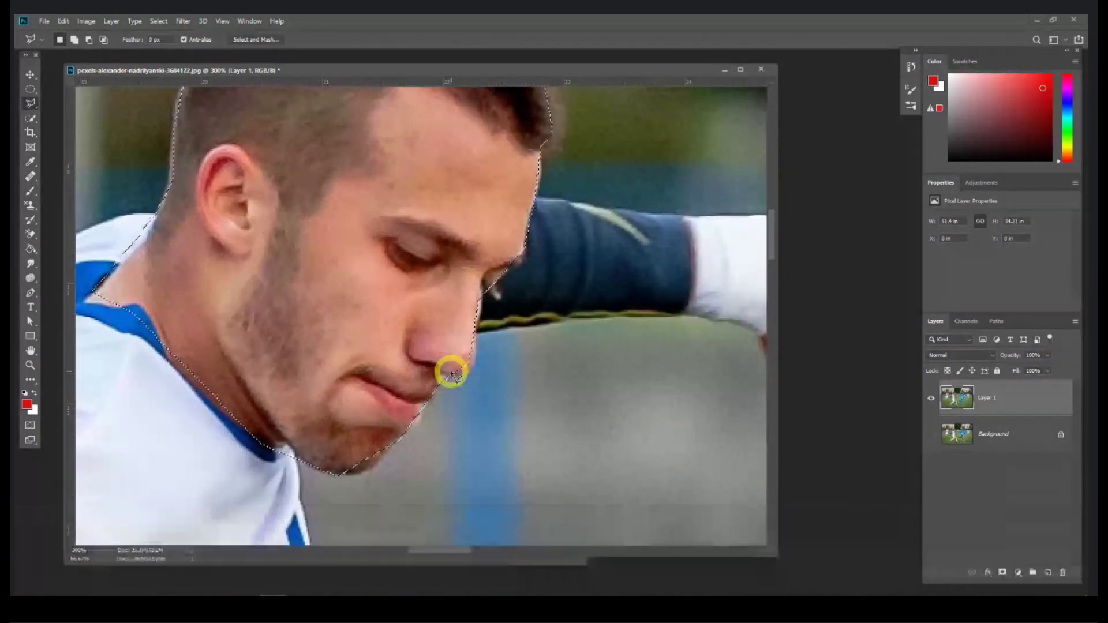
pyautogui.hotkey('ctrl', 'd')
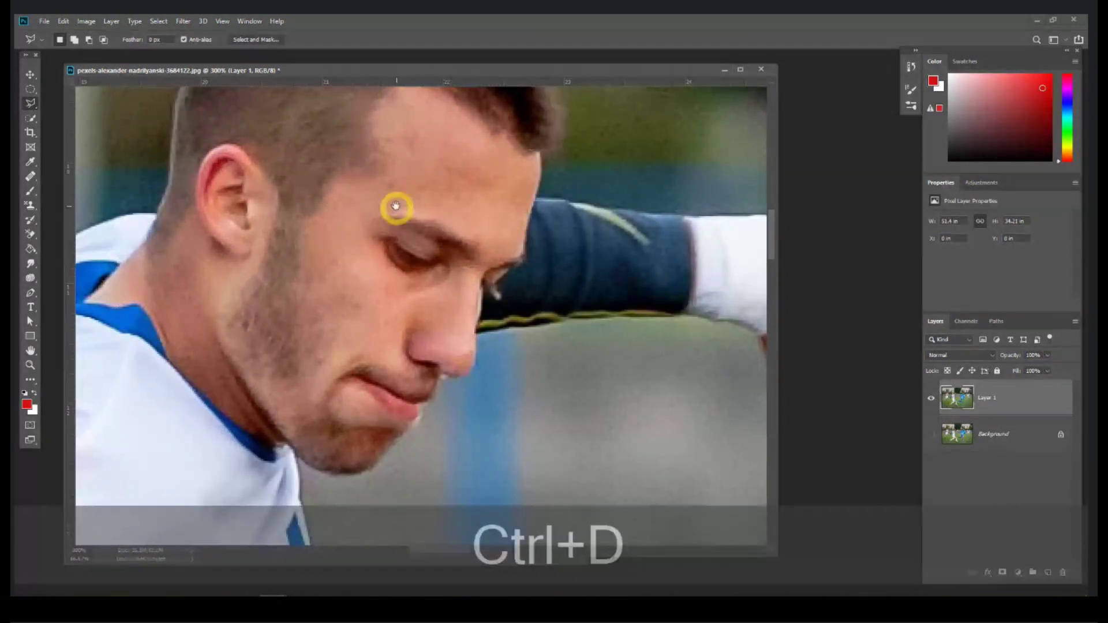
pyautogui.moveTo(396, 205); pyautogui.dragTo(419, 254)
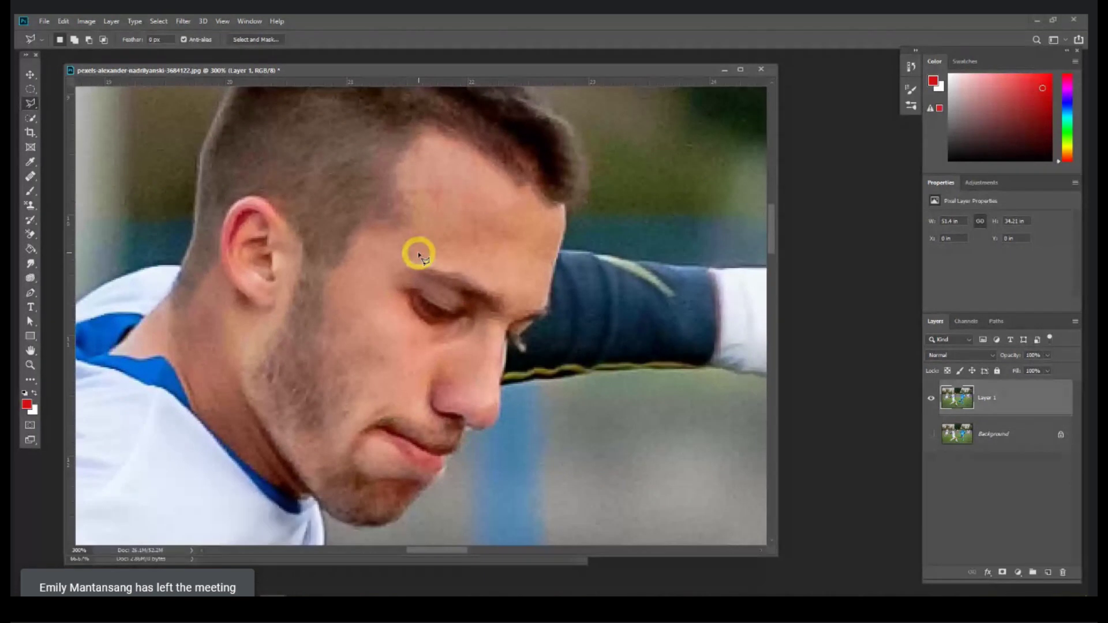
# Step: Set the lasso Feather to 10 px and return to the Polygonal Lasso
pyautogui.doubleClick(153, 39)
pyautogui.write('3')
pyautogui.press('Return')
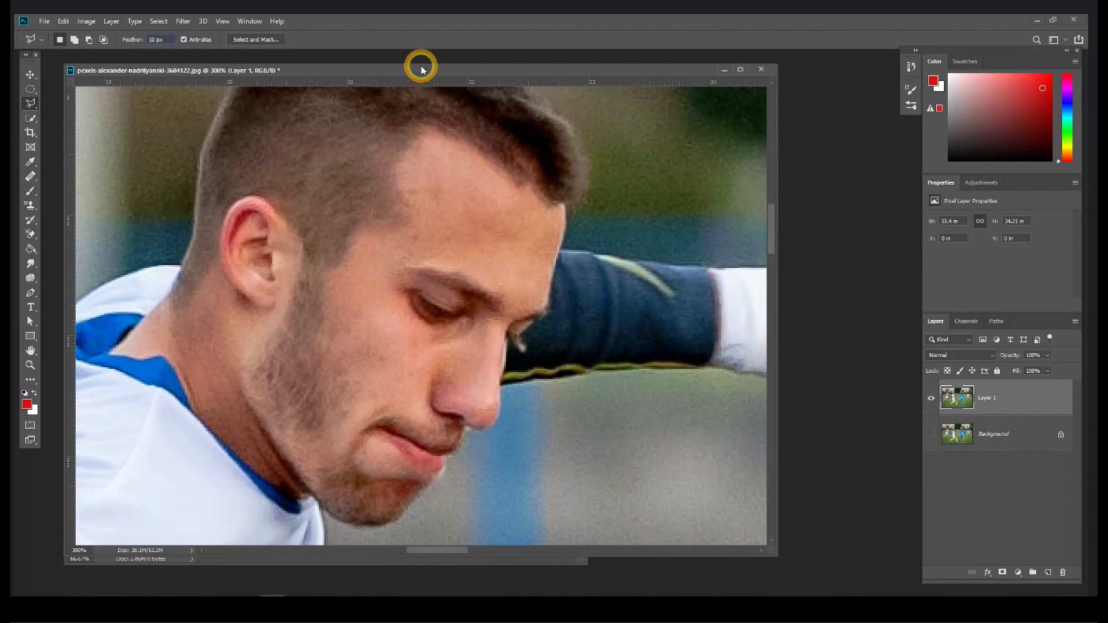
pyautogui.click(548, 247)
pyautogui.click(32, 75)
pyautogui.click(31, 102)
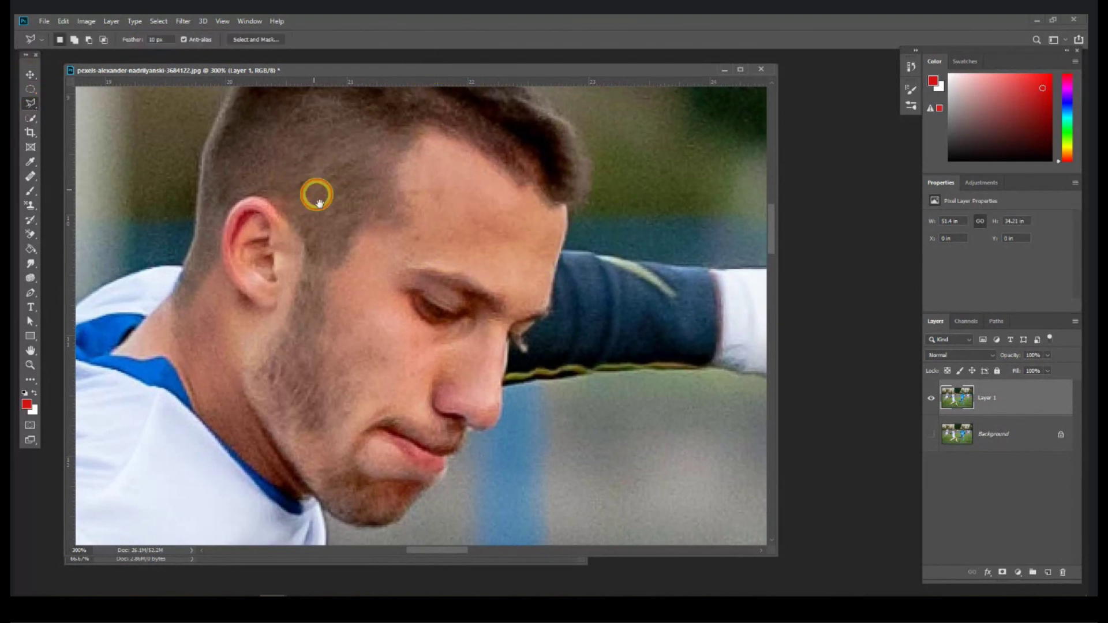
# Step: Trace a closed polygonal outline around the player's head, neck, hair, face and jaw
pyautogui.scroll(2, 317, 193)
pyautogui.click(182, 382)
pyautogui.click(218, 284)
pyautogui.click(241, 191)
pyautogui.click(276, 125)
pyautogui.click(331, 99)
pyautogui.click(404, 98)
pyautogui.click(577, 183)
pyautogui.click(599, 232)
pyautogui.click(593, 311)
pyautogui.click(577, 364)
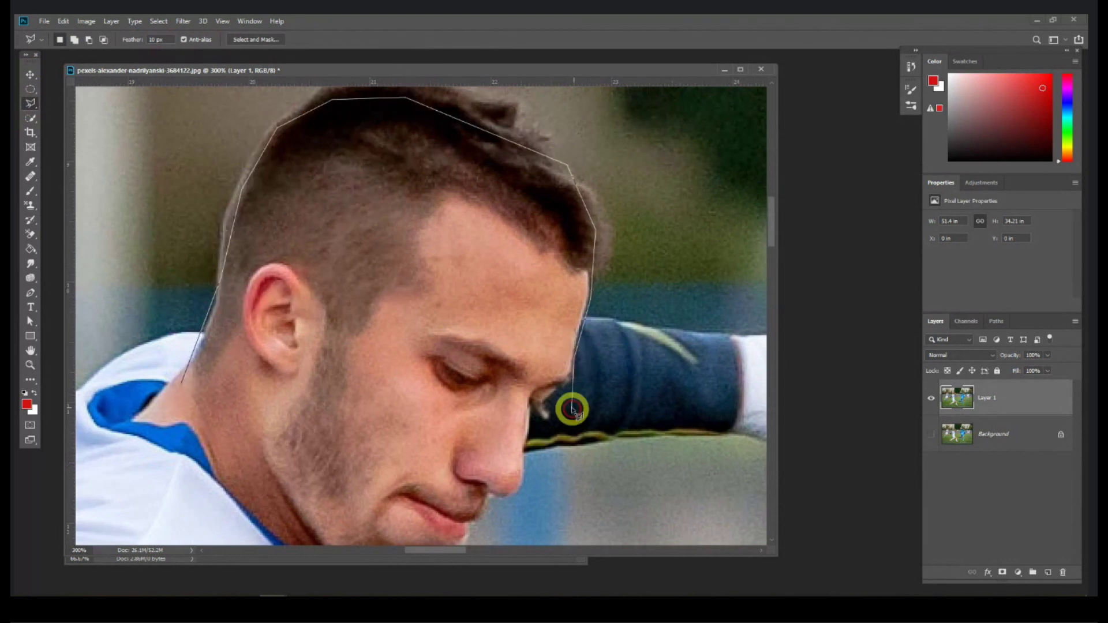
pyautogui.scroll(-3, 571, 403)
pyautogui.click(530, 317)
pyautogui.click(522, 364)
pyautogui.click(499, 398)
pyautogui.click(473, 436)
pyautogui.click(375, 501)
pyautogui.click(235, 362)
pyautogui.click(207, 330)
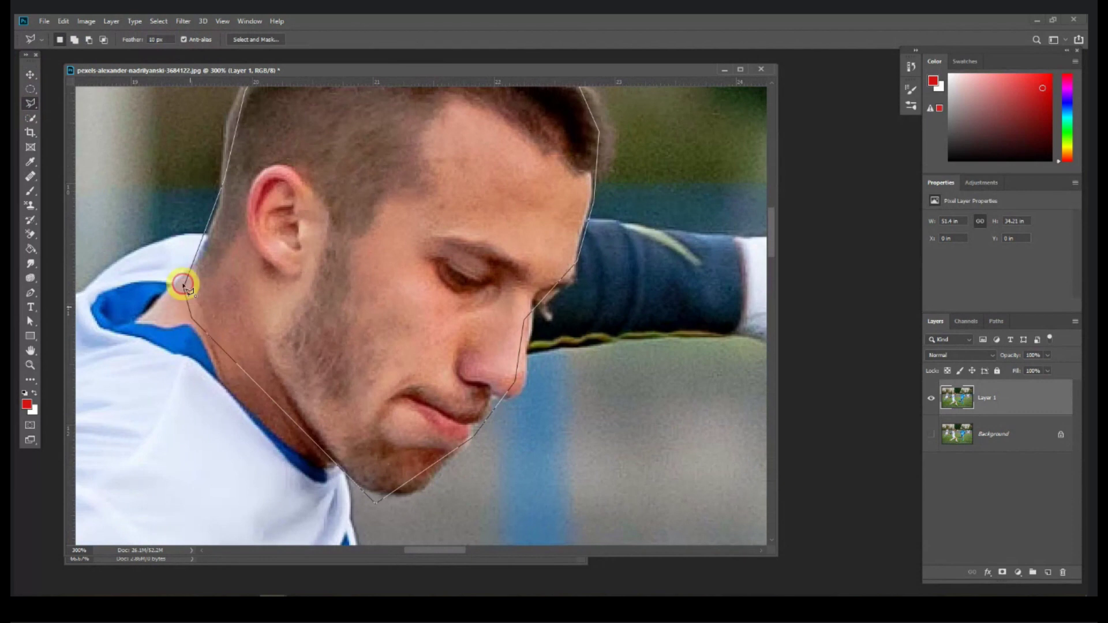
pyautogui.click(185, 286)
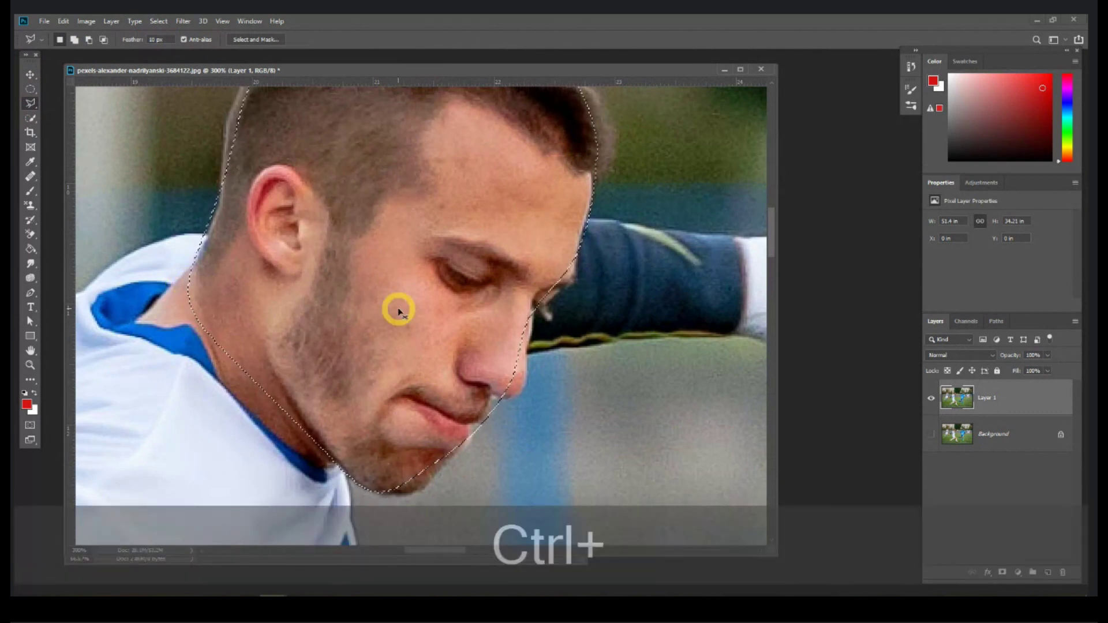
# Step: Zoom out, invert the selection, delete everything around the head, and deselect
pyautogui.hotkey('ctrl', '-')
pyautogui.hotkey('ctrl', '-')
pyautogui.hotkey('ctrl', '-')
pyautogui.hotkey('ctrl', '-')
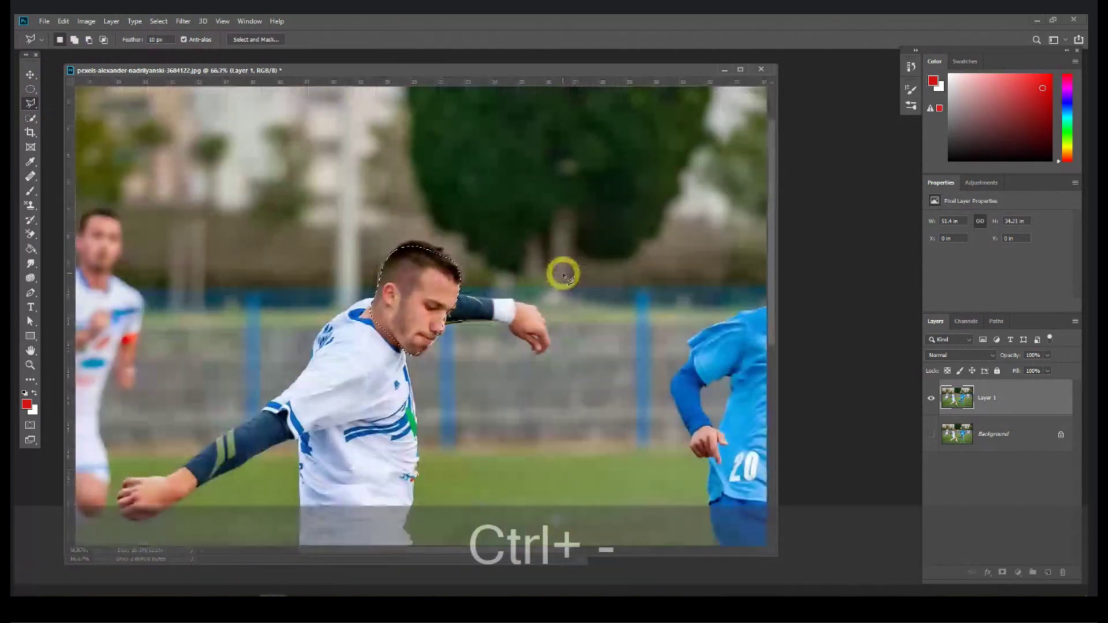
pyautogui.hotkey('ctrl', 'shift', 'i')
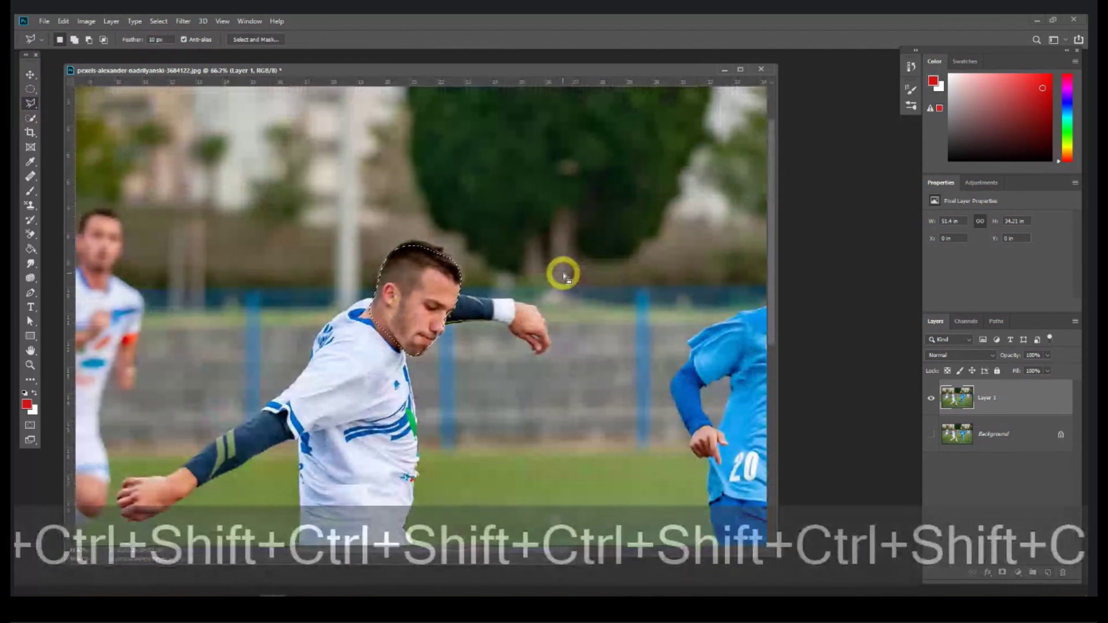
pyautogui.press('Delete')
pyautogui.hotkey('ctrl', 'shift', 'i')
pyautogui.hotkey('ctrl', 'd')
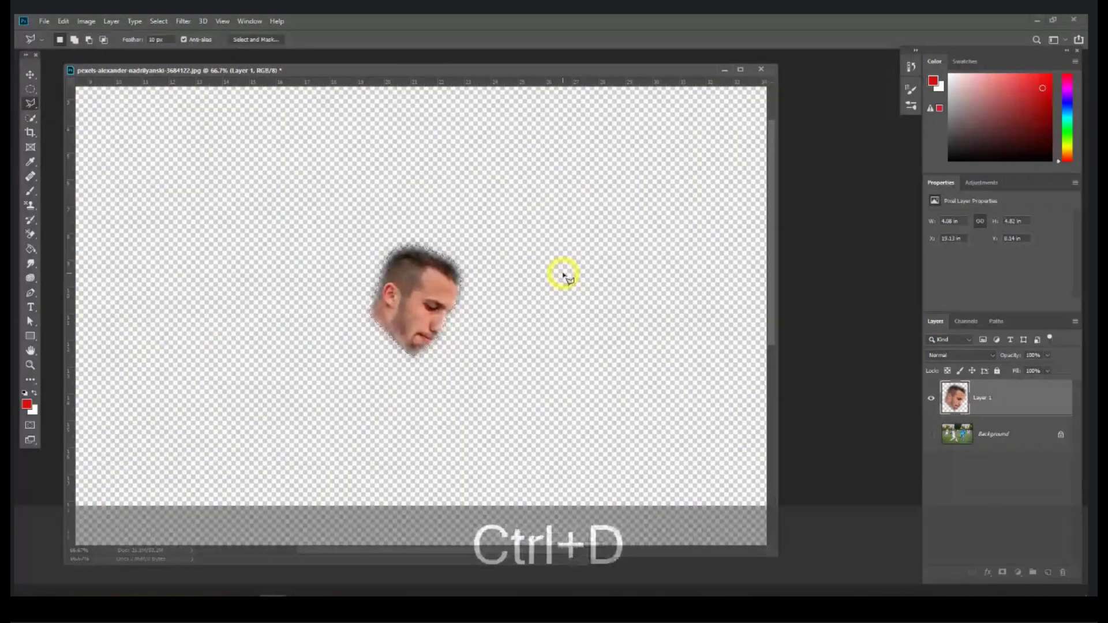
# Step: Check the feathered edge at 200%, zoom back to 66.7%, then undo the cut-out
pyautogui.hotkey('ctrl', '=')
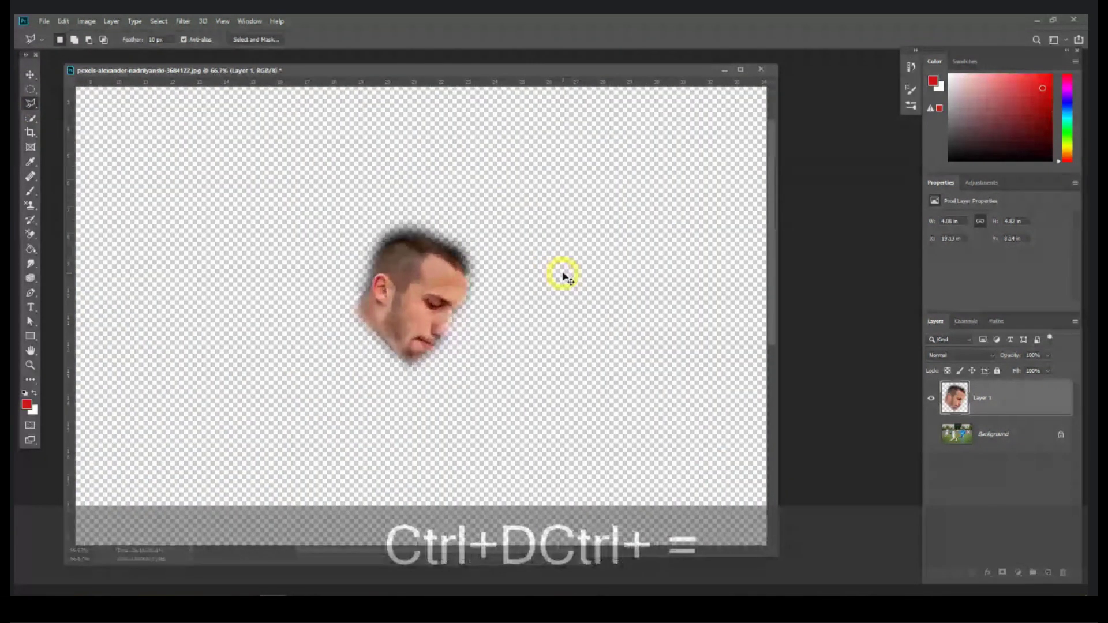
pyautogui.hotkey('ctrl', '=')
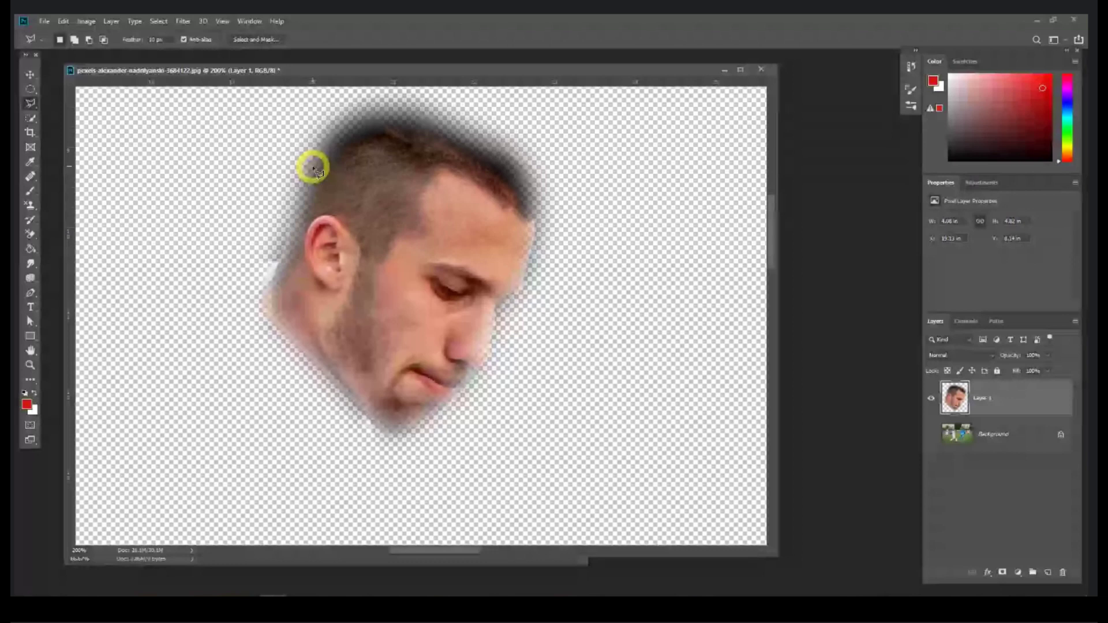
pyautogui.hotkey('ctrl', '-')
pyautogui.hotkey('ctrl', '-')
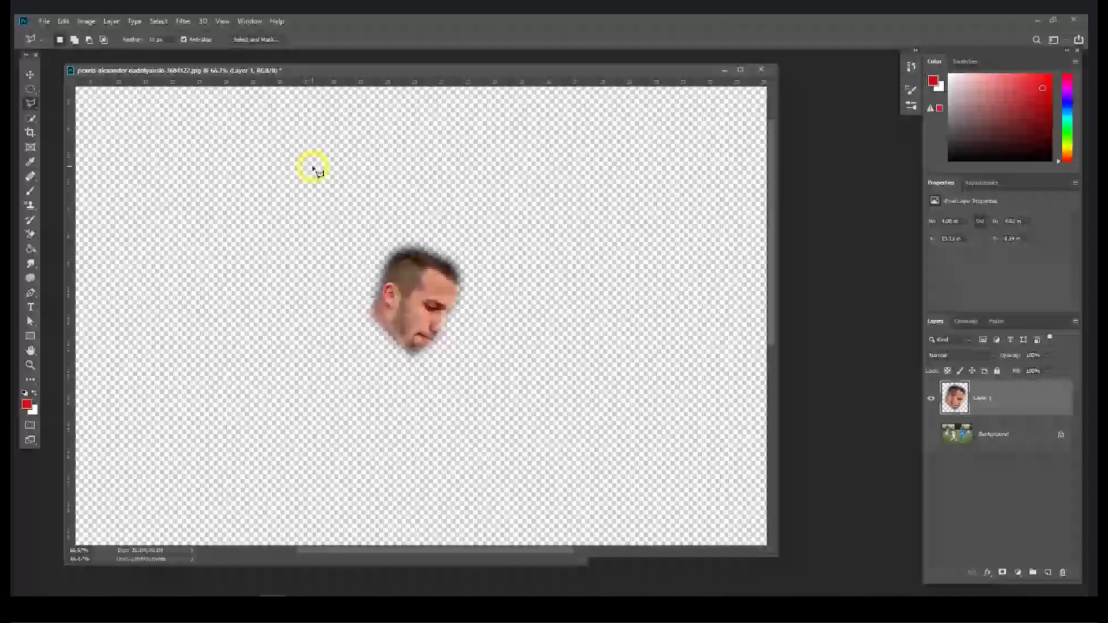
pyautogui.hotkey('ctrl', 'z')
pyautogui.rightClick(30, 103)
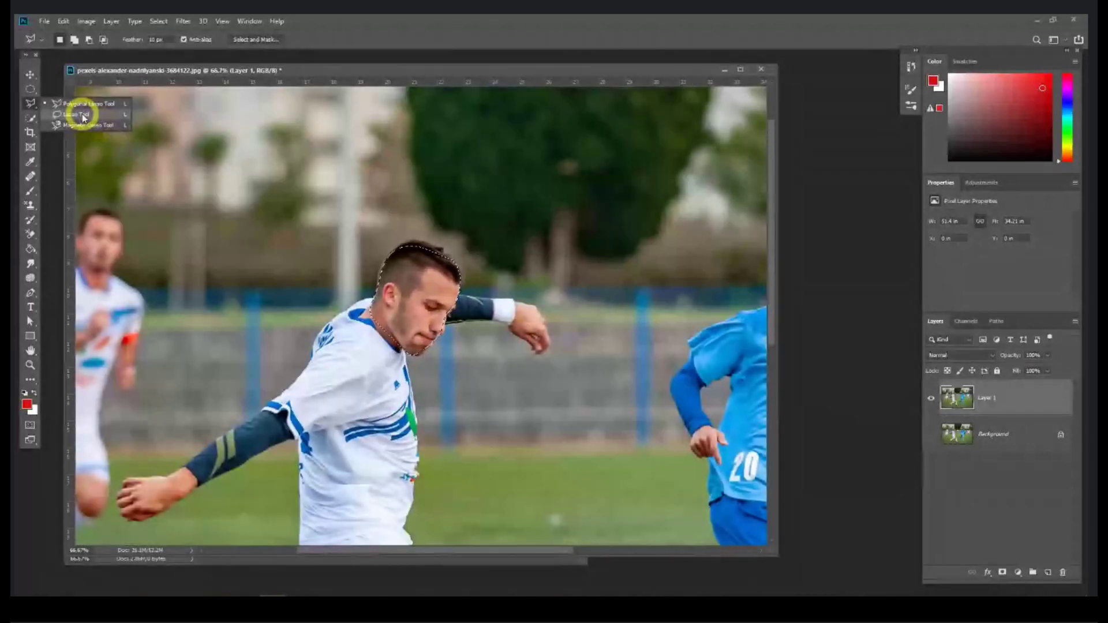
# Step: Lasso the player's head freehand and copy-paste it onto a new layer
pyautogui.click(83, 115)
pyautogui.hotkey('ctrl', 'd')
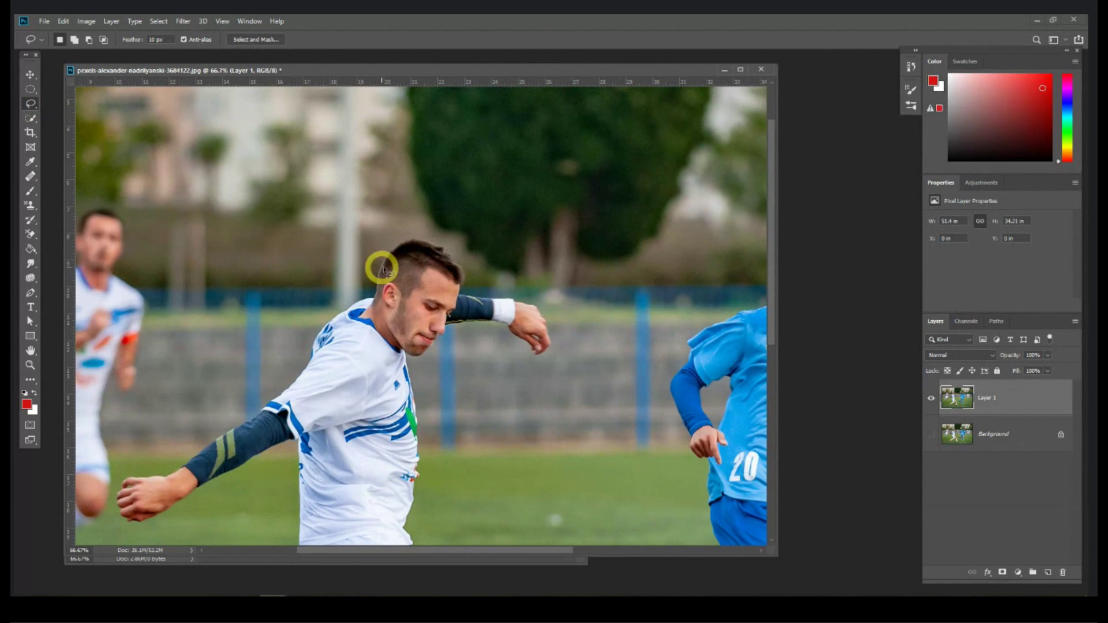
pyautogui.moveTo(379, 281)
pyautogui.mouseDown()
pyautogui.moveTo(391, 249)
pyautogui.moveTo(430, 243)
pyautogui.moveTo(449, 253)
pyautogui.moveTo(461, 284)
pyautogui.moveTo(453, 324)
pyautogui.moveTo(416, 356)
pyautogui.moveTo(382, 337)
pyautogui.moveTo(381, 281)
pyautogui.mouseUp()
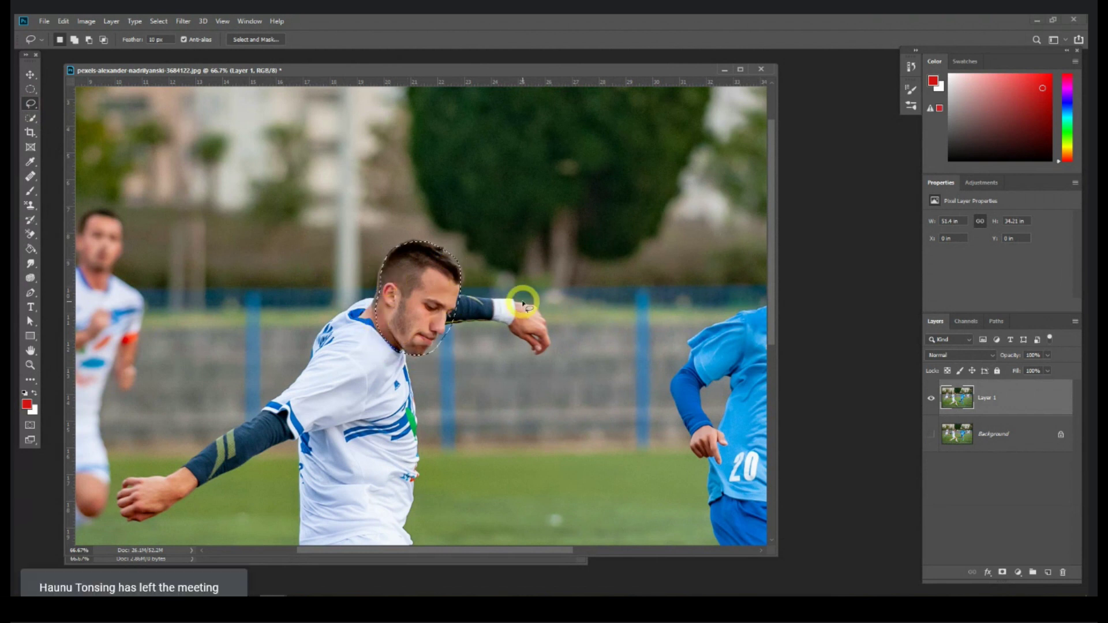
pyautogui.hotkey('ctrl', 'c')
pyautogui.hotkey('ctrl', 'v')
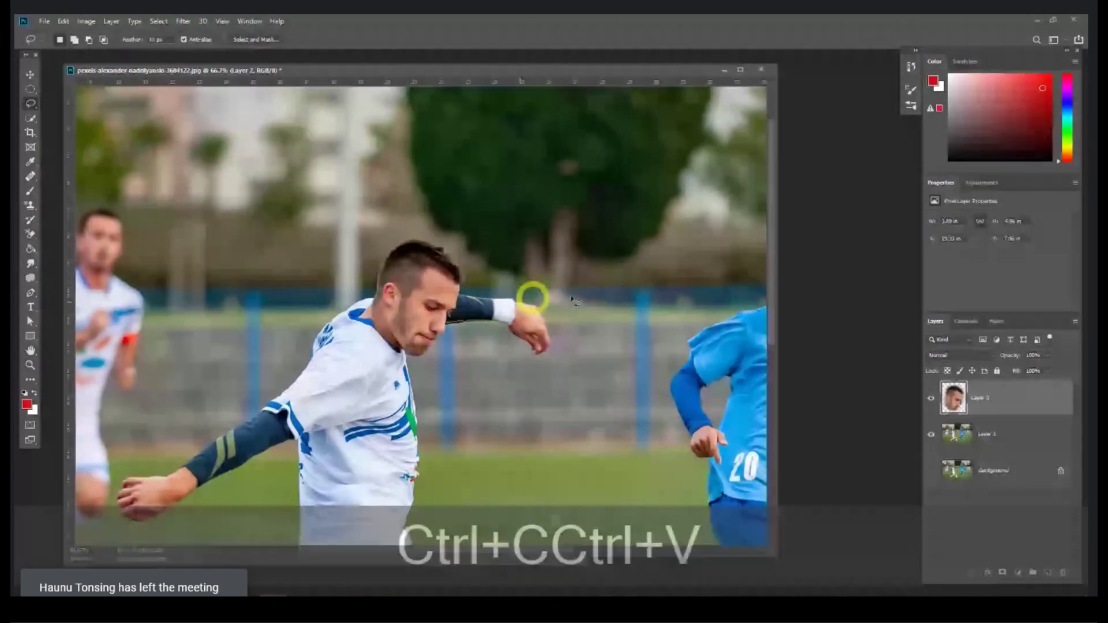
# Step: Preview the pasted head with the photo layer hidden, then undo the paste and deselect
pyautogui.click(929, 433)
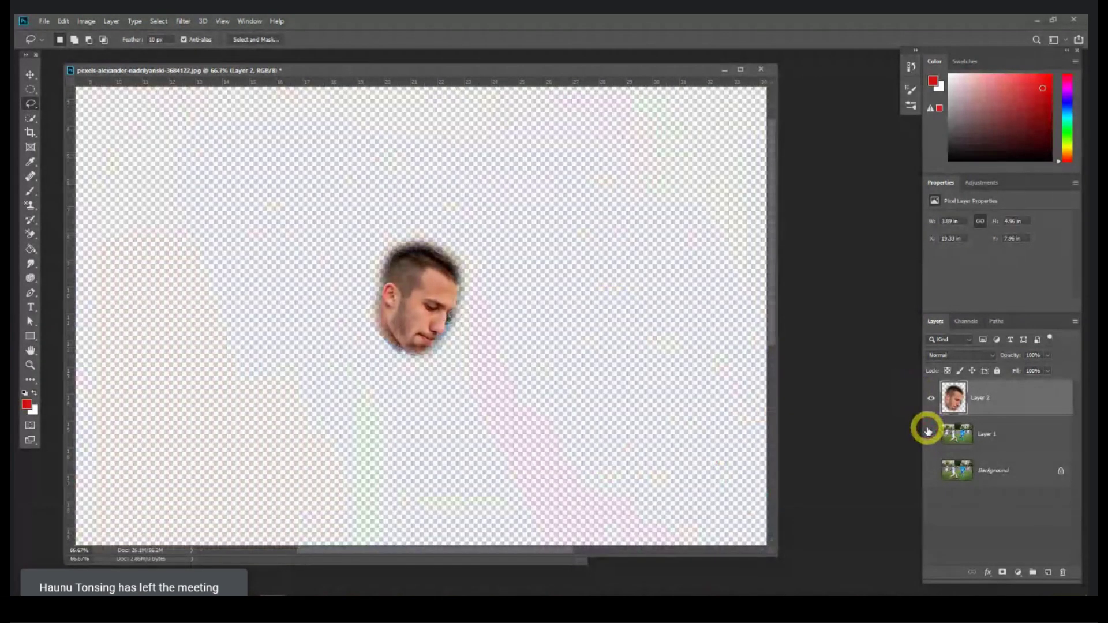
pyautogui.hotkey('ctrl', 'z')
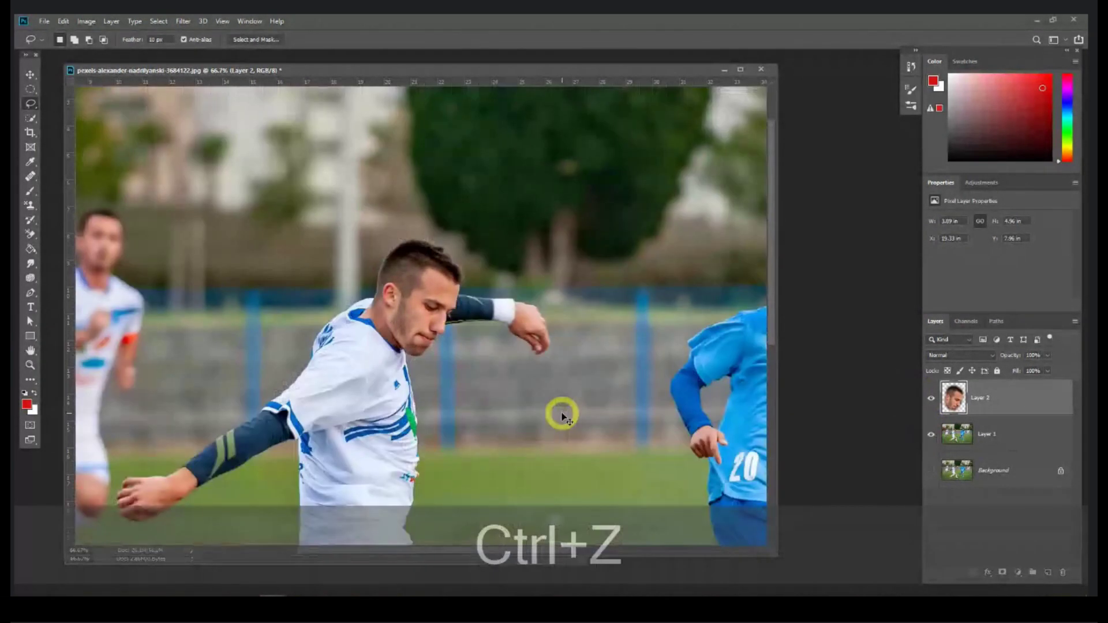
pyautogui.hotkey('ctrl', 'z')
pyautogui.hotkey('ctrl', 'd')
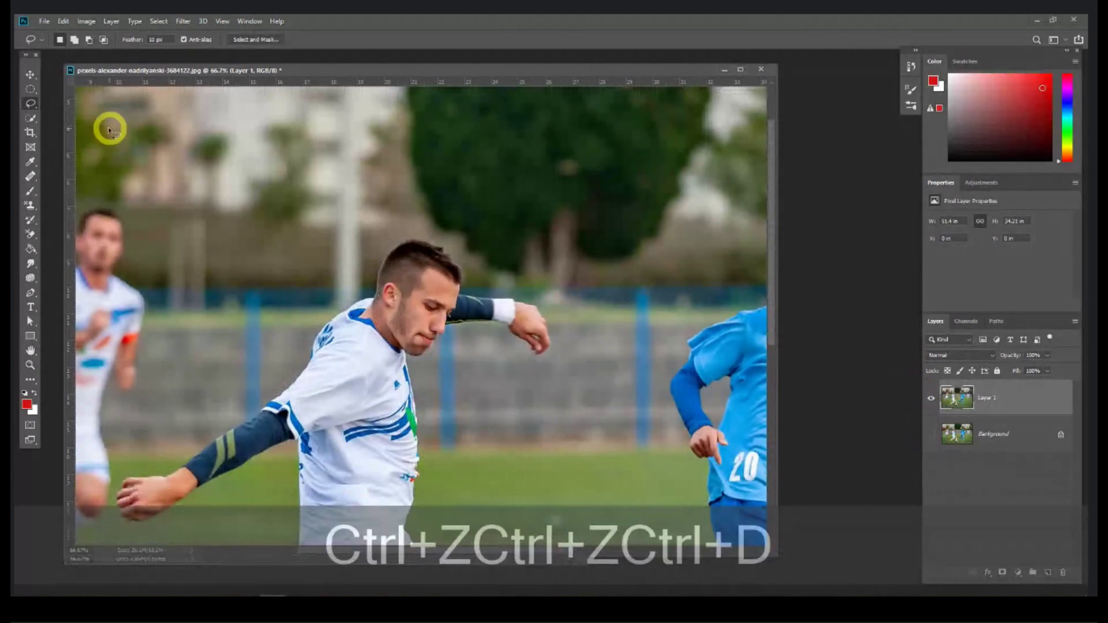
pyautogui.moveTo(153, 39); pyautogui.dragTo(143, 38)
# Step: Reset the lasso feather to 0 px, then feather the selection 30 px via Select > Modify > Feather
pyautogui.write('0')
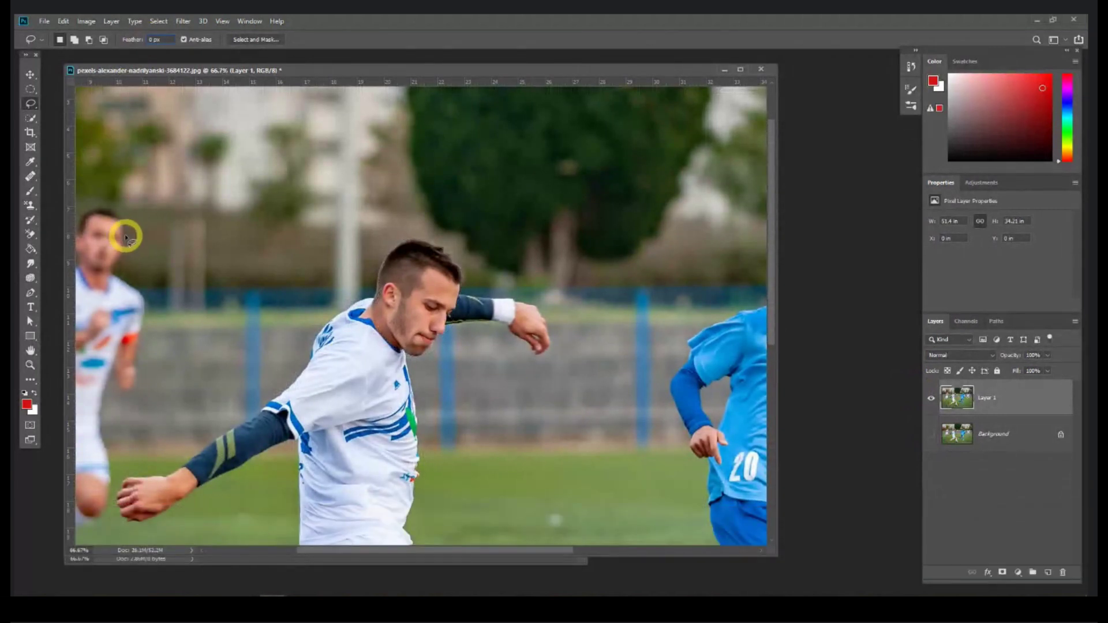
pyautogui.press('Return')
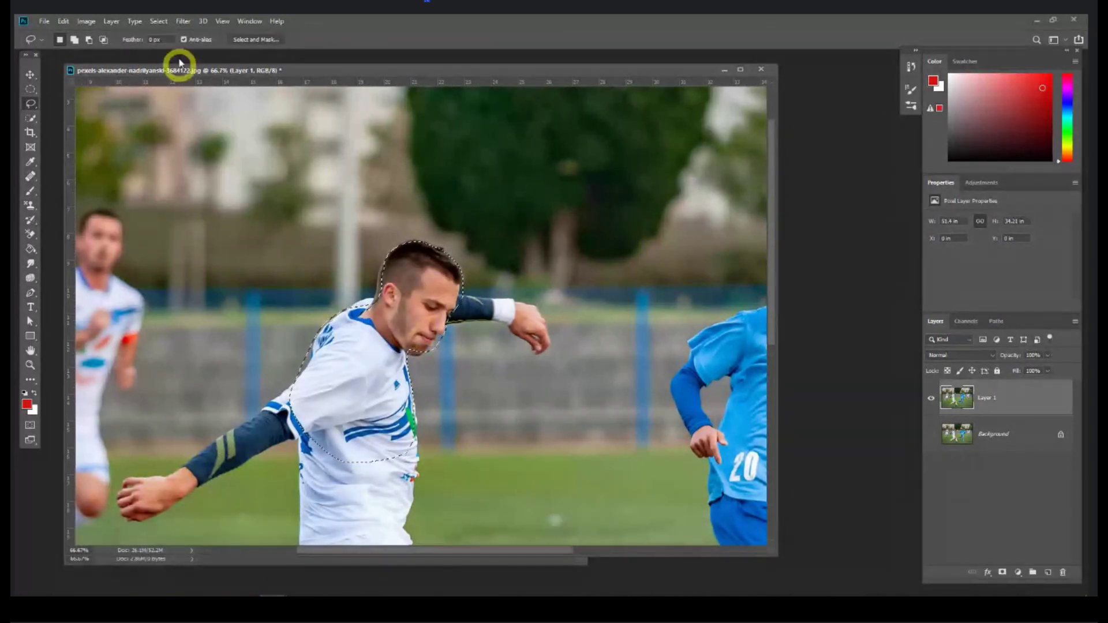
pyautogui.click(183, 21)
pyautogui.click(173, 22)
pyautogui.click(139, 21)
pyautogui.click(160, 22)
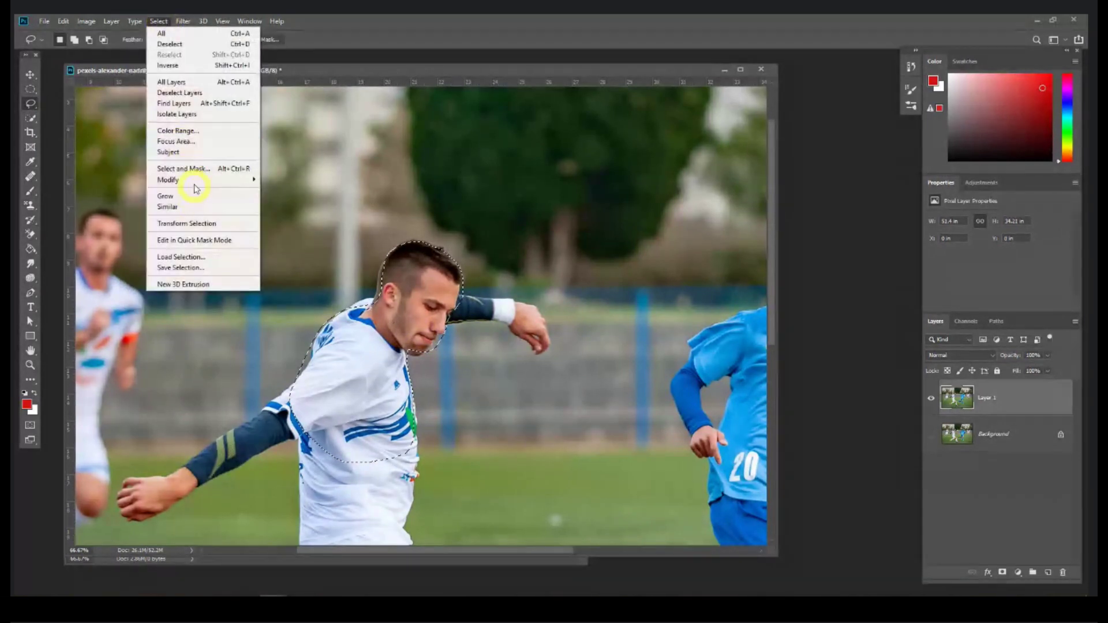
pyautogui.moveTo(190, 180)
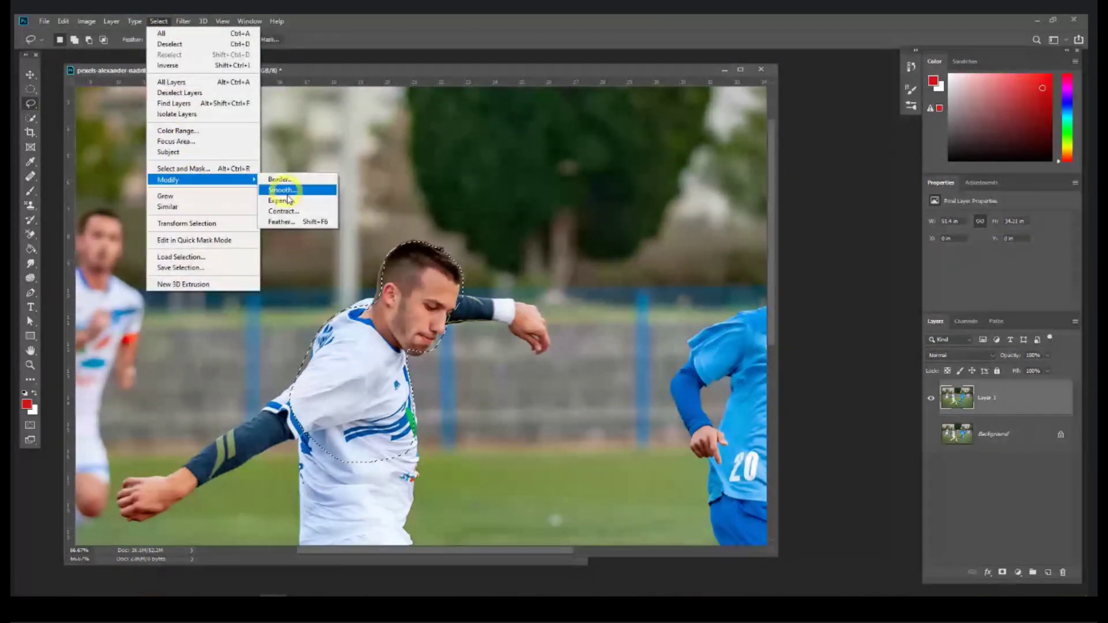
pyautogui.click(281, 221)
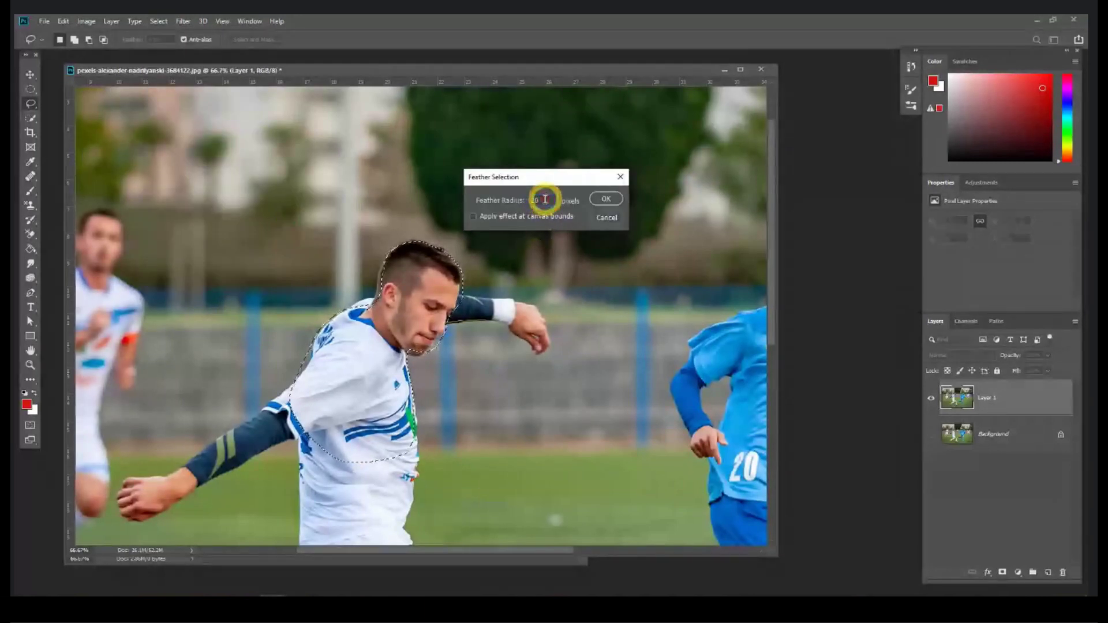
pyautogui.write('30')
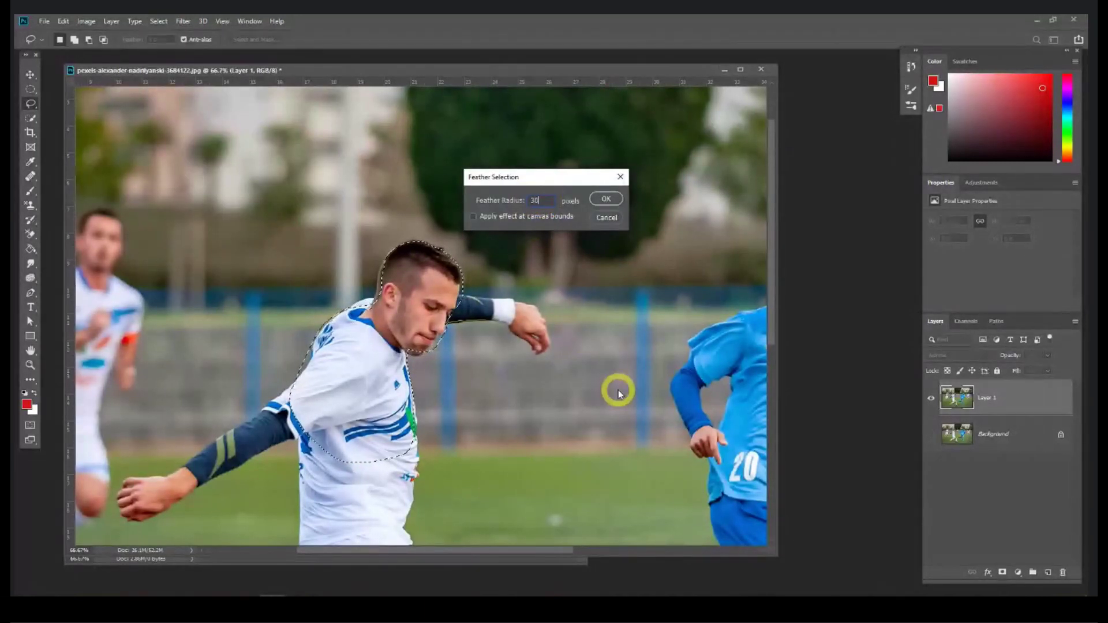
pyautogui.click(606, 199)
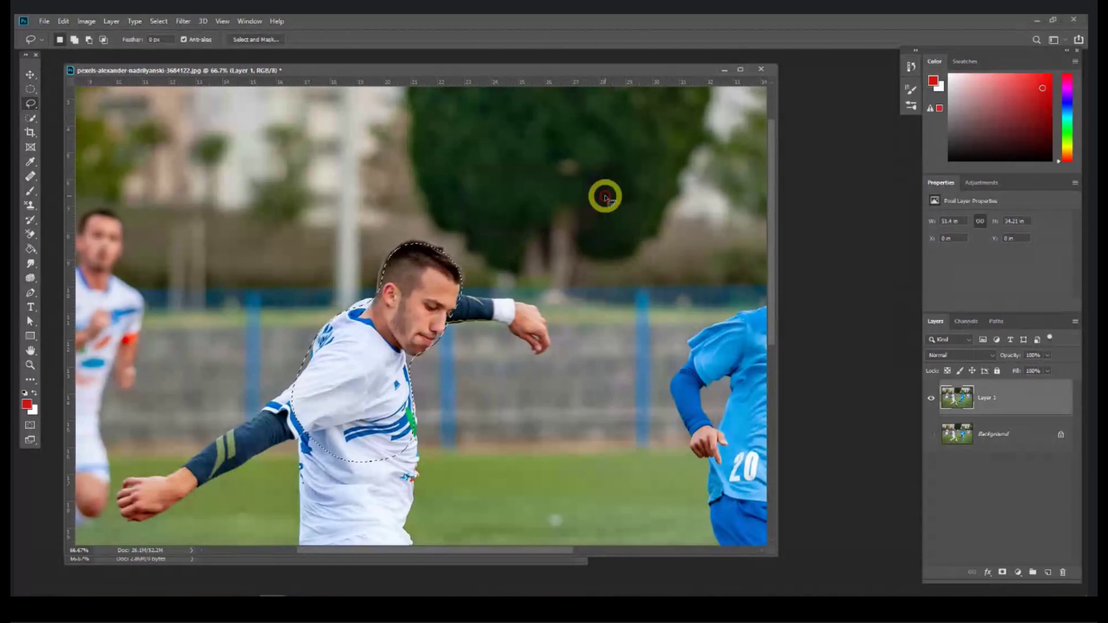
# Step: Copy-paste the feathered head and shoulders onto a new layer, preview it, then revert to Background
pyautogui.hotkey('ctrl', 'c')
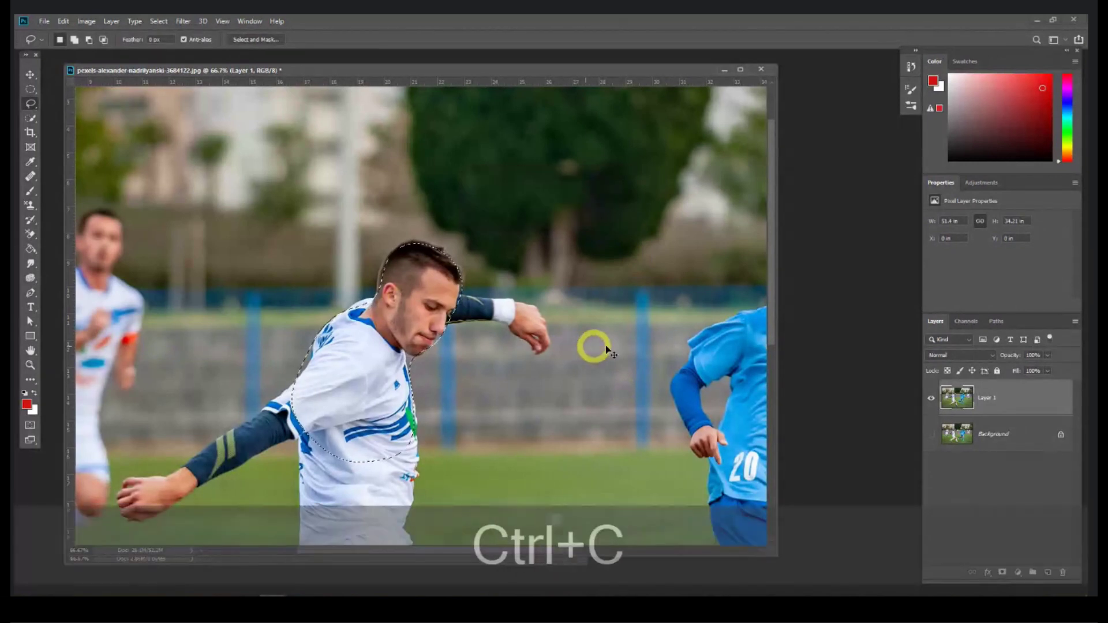
pyautogui.hotkey('ctrl', 'v')
pyautogui.click(930, 435)
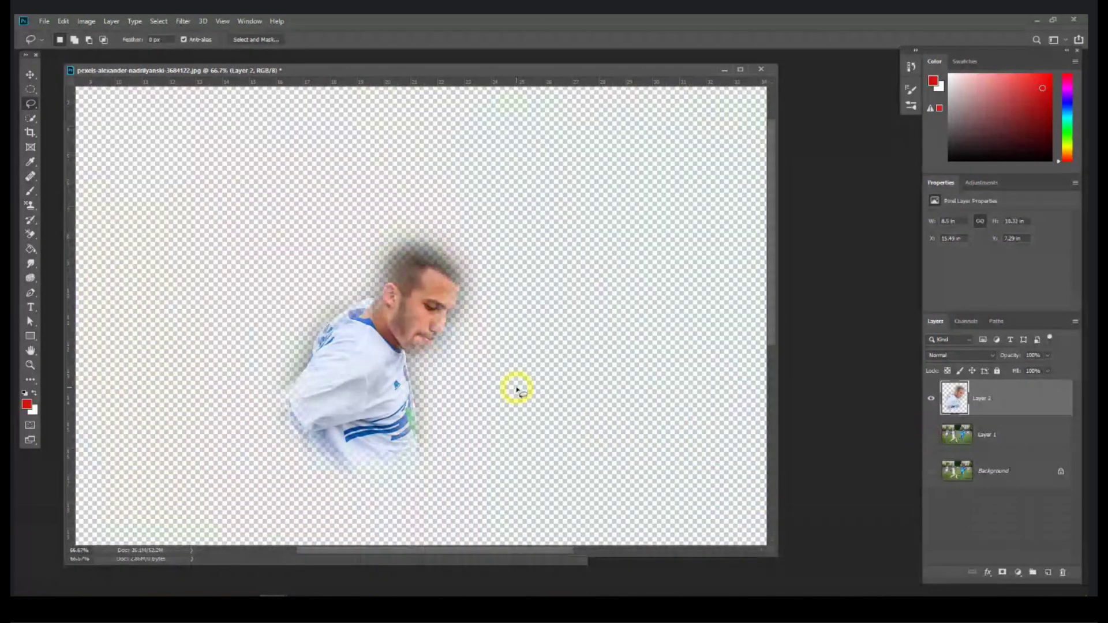
pyautogui.hotkey('ctrl', 'z')
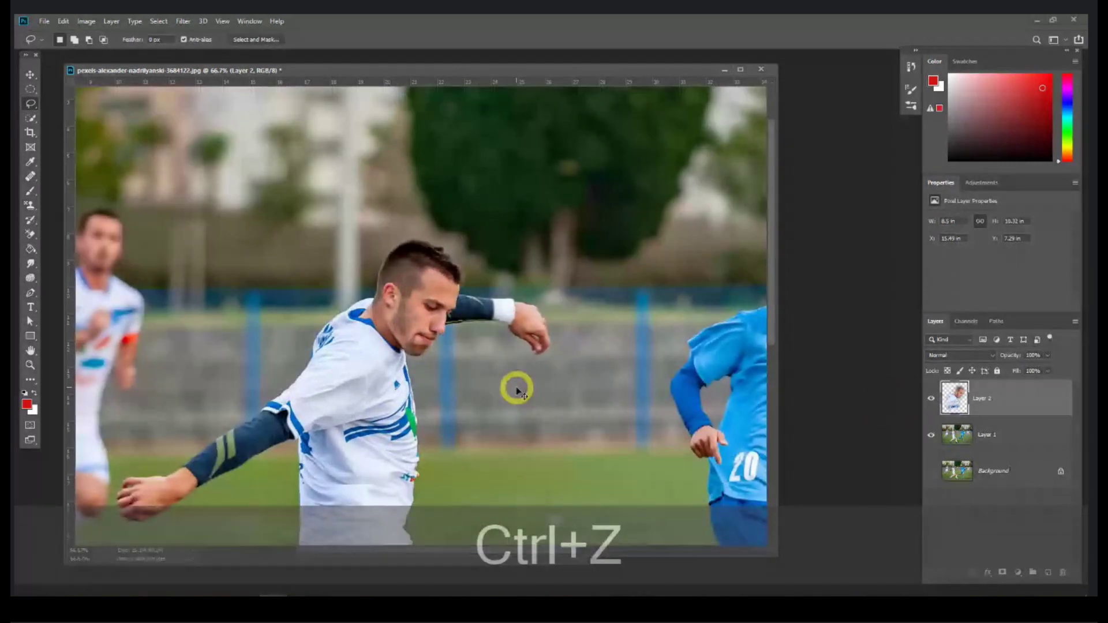
pyautogui.press('Delete')
pyautogui.press('Delete')
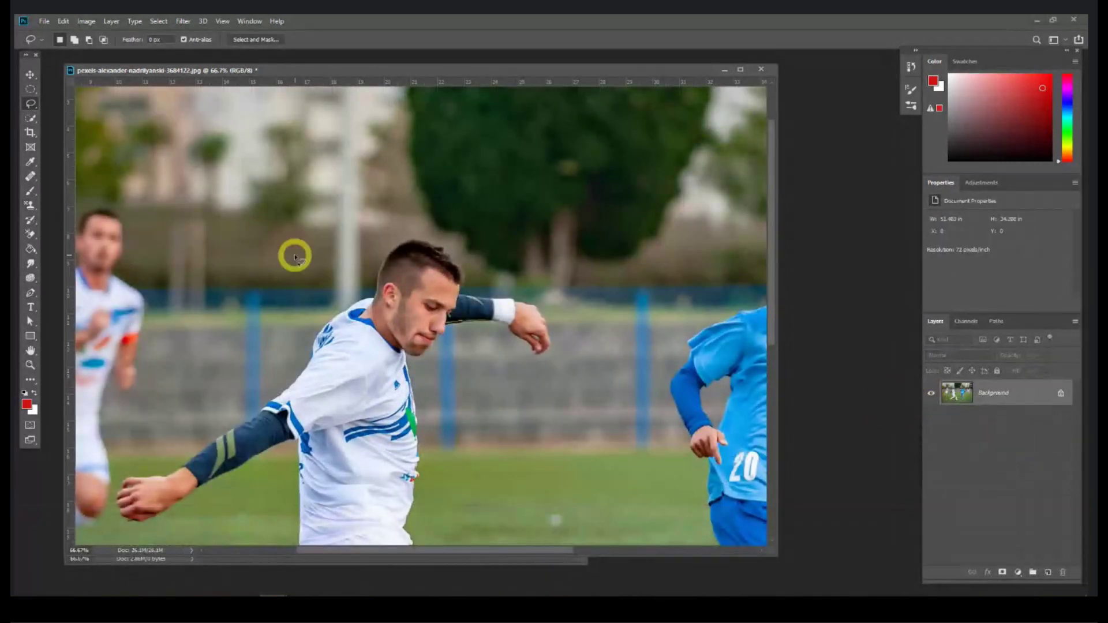
# Step: Outline the player's shoulder, head and jersey side with the Magnetic Lasso Tool
pyautogui.rightClick(32, 105)
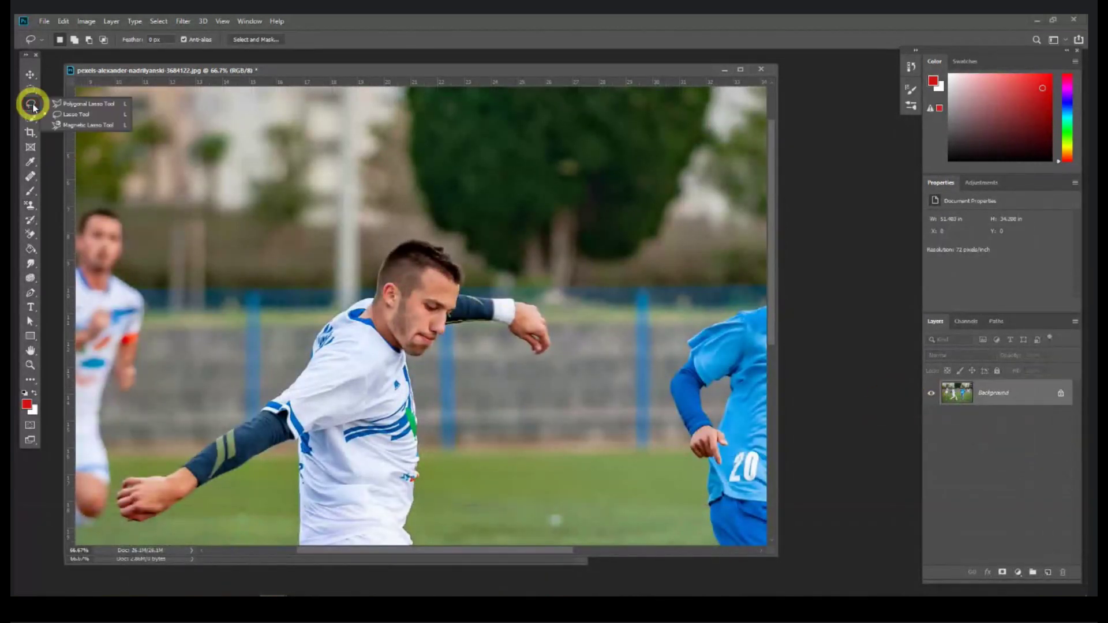
pyautogui.click(81, 125)
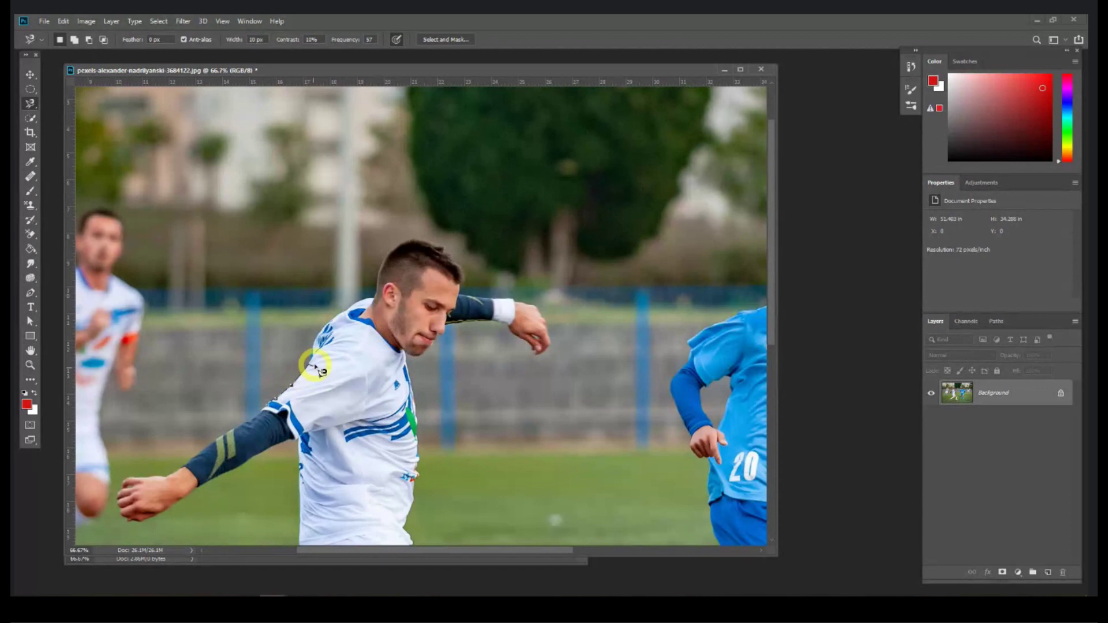
pyautogui.moveTo(345, 328)
pyautogui.mouseDown()
pyautogui.moveTo(378, 301)
pyautogui.moveTo(405, 254)
pyautogui.moveTo(428, 247)
pyautogui.moveTo(454, 268)
pyautogui.moveTo(458, 296)
pyautogui.moveTo(411, 365)
pyautogui.mouseUp()
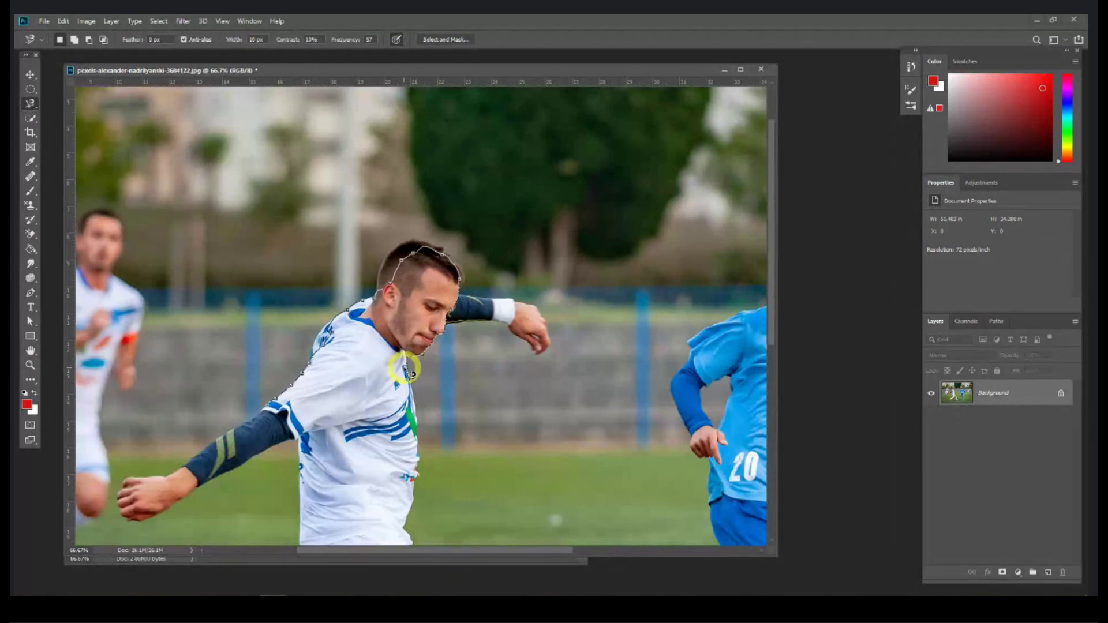
pyautogui.moveTo(409, 386); pyautogui.dragTo(417, 451)
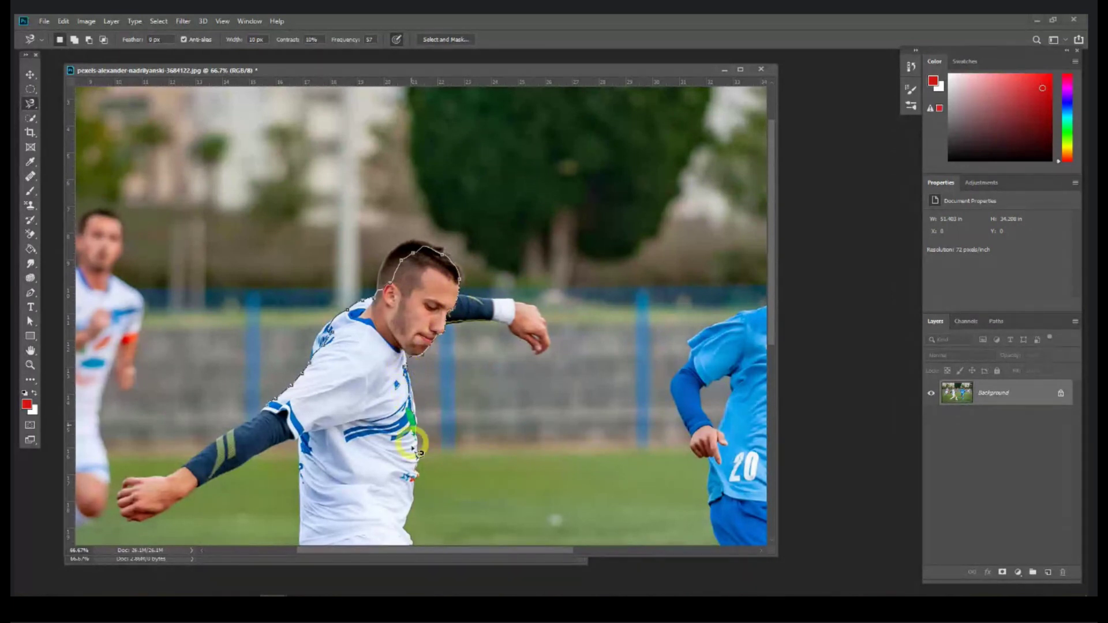
pyautogui.moveTo(310, 457); pyautogui.dragTo(283, 427)
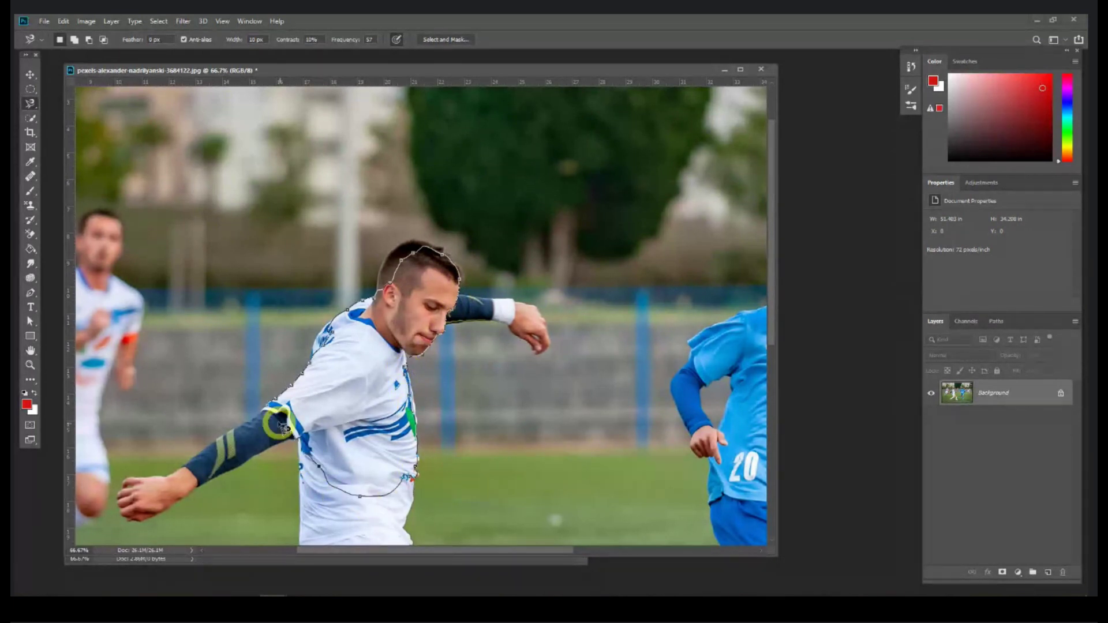
pyautogui.doubleClick(263, 405)
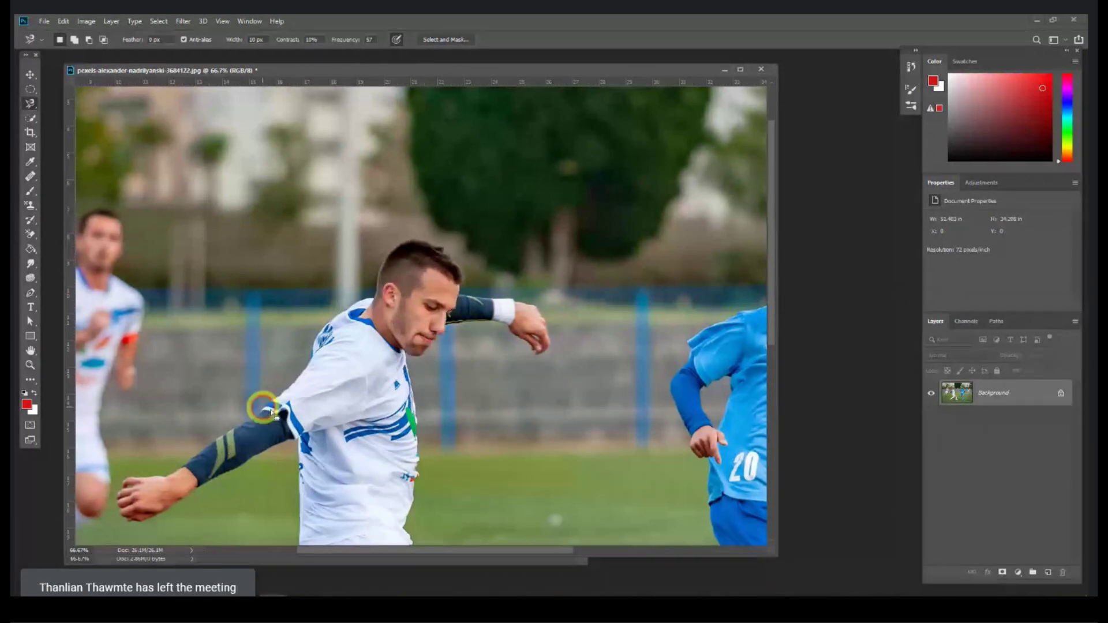
# Step: Deselect the upper-body outline and pan down to the player's legs
pyautogui.scroll(-3, 341, 407)
pyautogui.hscroll(-2, 346, 410)
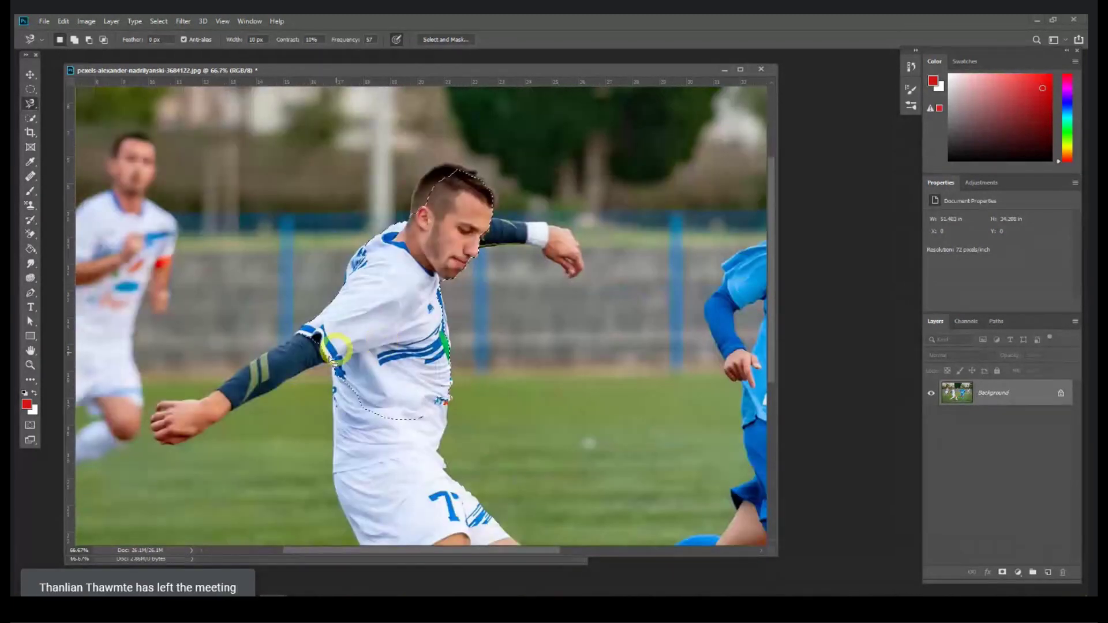
pyautogui.hotkey('ctrl', 'd')
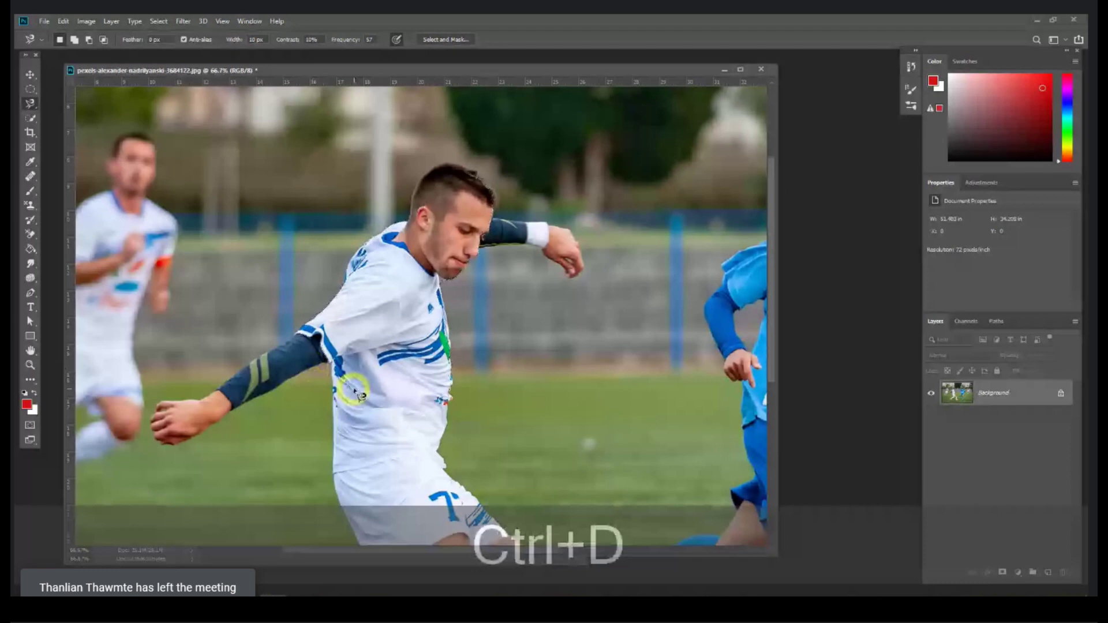
pyautogui.press('space')
pyautogui.moveTo(366, 386); pyautogui.dragTo(367, 315)
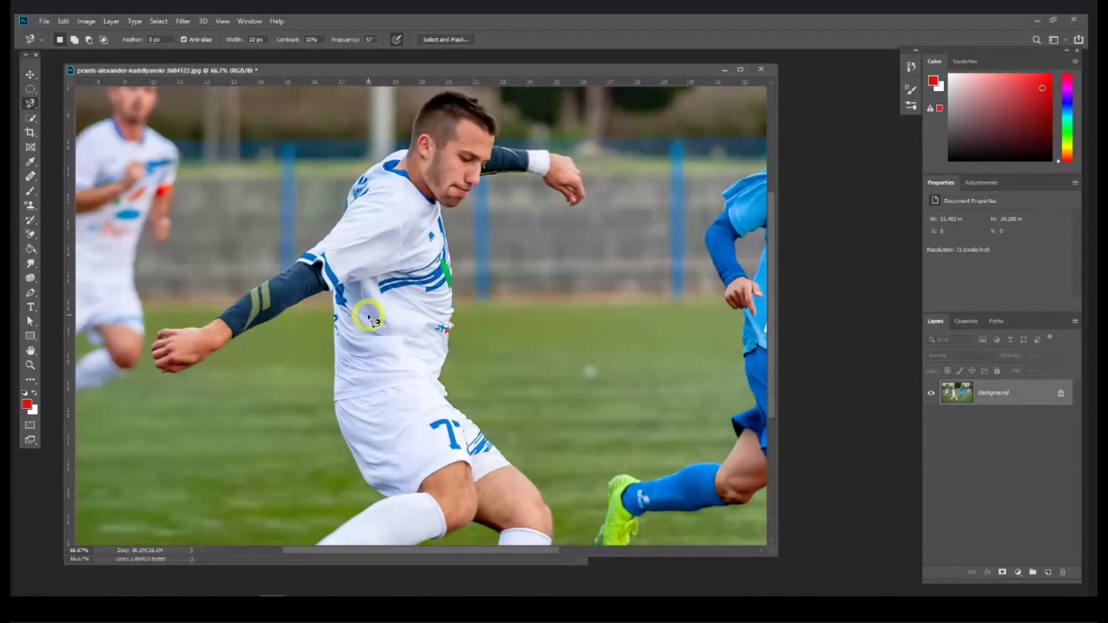
# Step: Brush a Quick Selection over the white-shirted player's jersey and shorts, then save with Ctrl+S
pyautogui.click(33, 120)
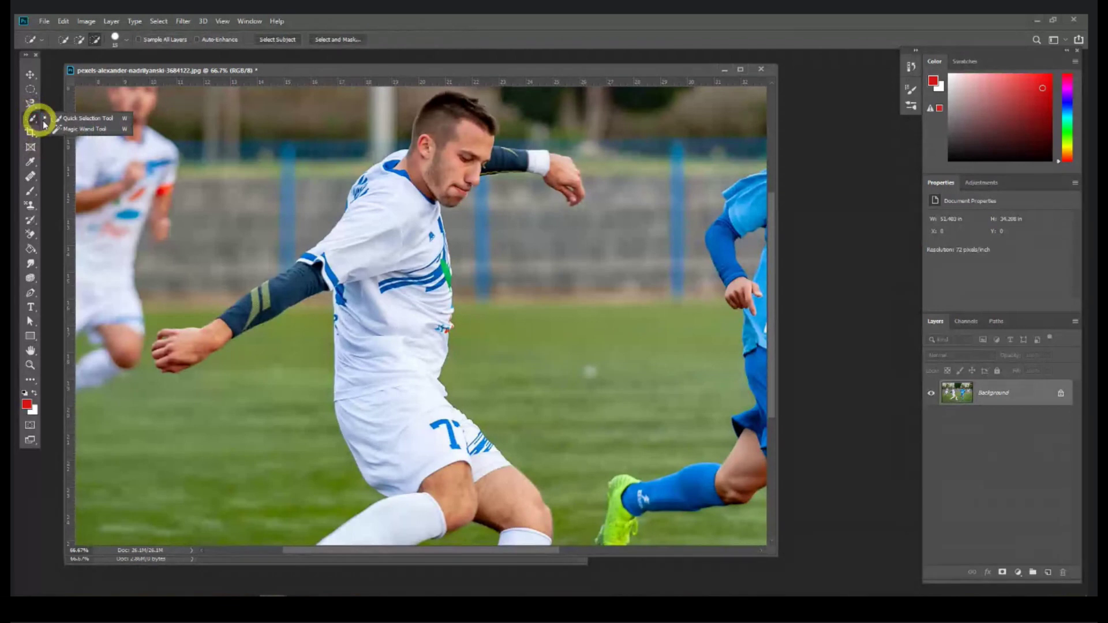
pyautogui.click(86, 122)
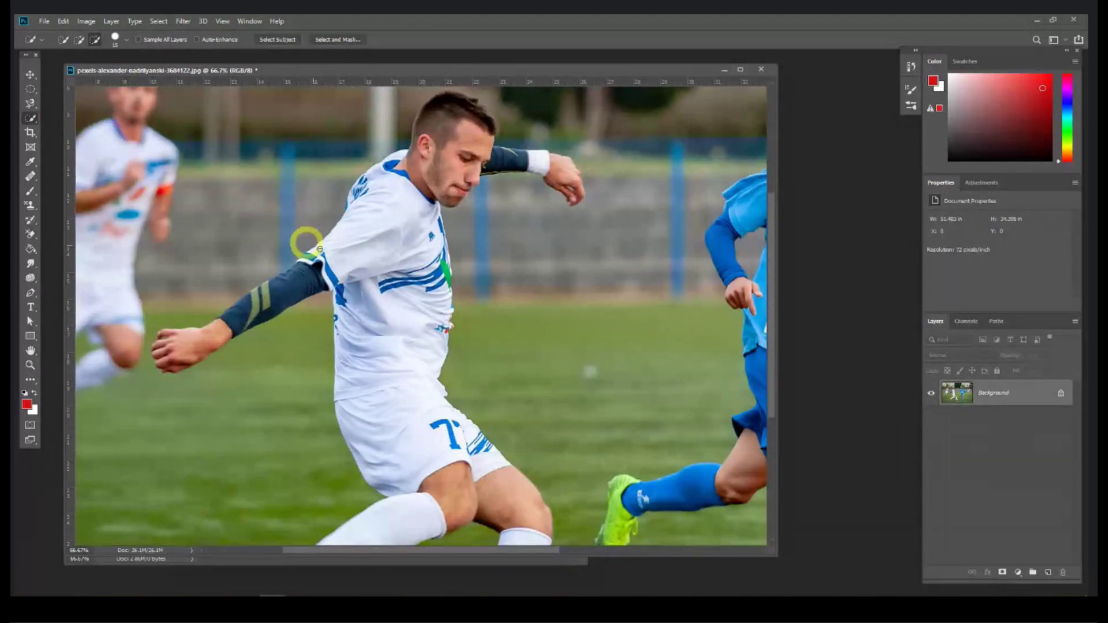
pyautogui.moveTo(397, 333); pyautogui.dragTo(490, 359)
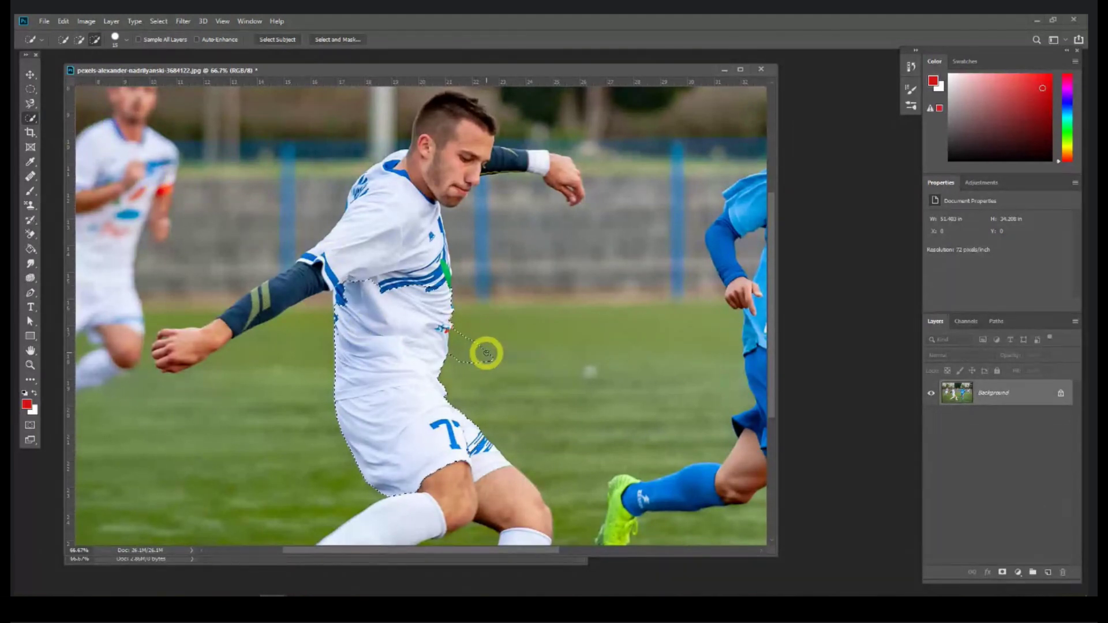
pyautogui.hotkey('ctrl', 's')
# Step: Dismiss the JPEG options, add the player's shoulder to the selection, and switch to the Move tool
pyautogui.click(609, 179)
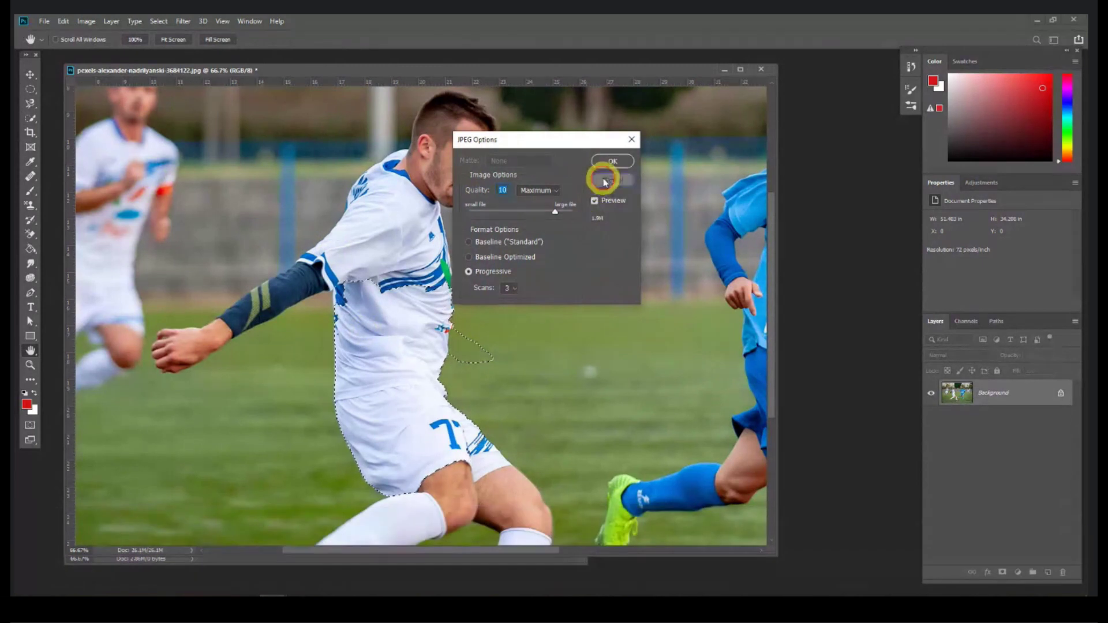
pyautogui.hotkey('ctrl', '-')
pyautogui.hotkey('ctrl', '-')
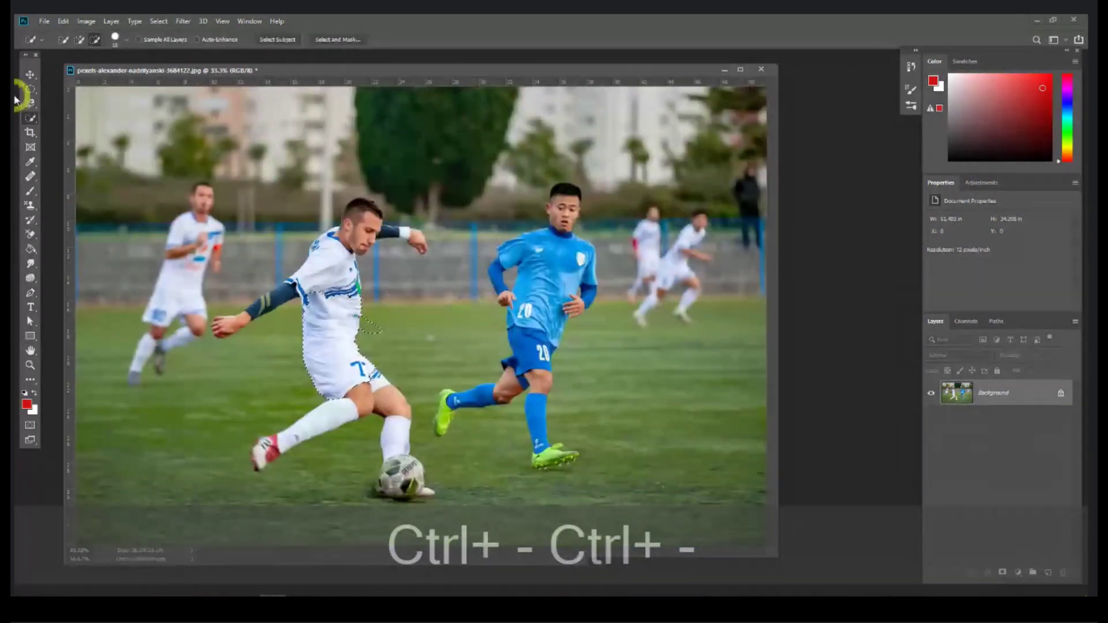
pyautogui.click(29, 104)
pyautogui.moveTo(319, 294); pyautogui.dragTo(306, 267)
pyautogui.click(28, 74)
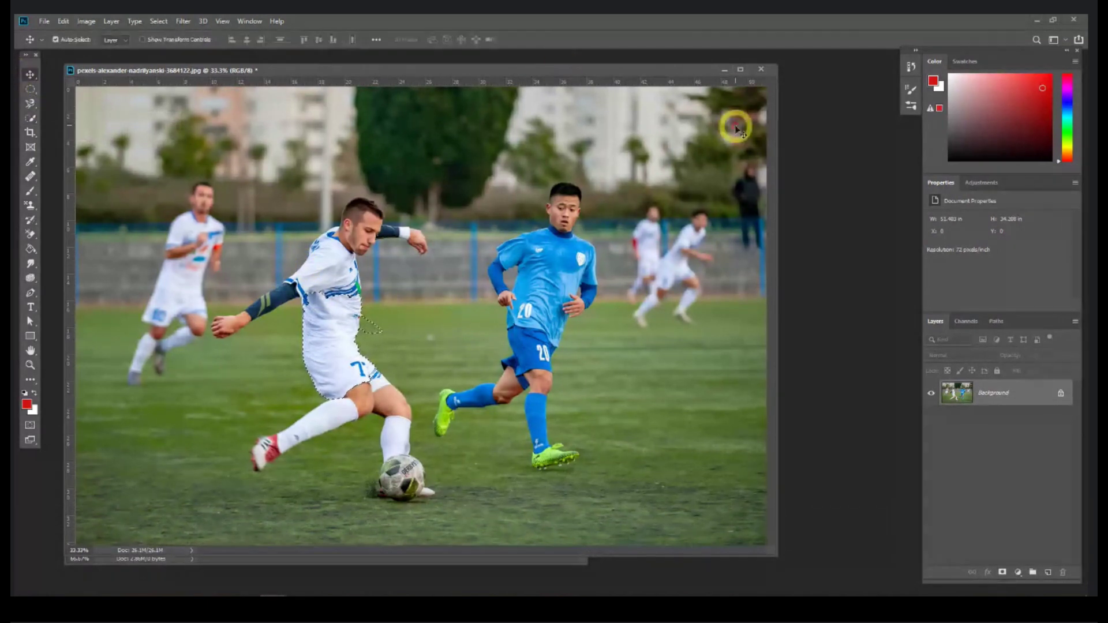
# Step: Close the football photo without saving and open the Session 1 folder in File Explorer
pyautogui.click(760, 69)
pyautogui.click(541, 234)
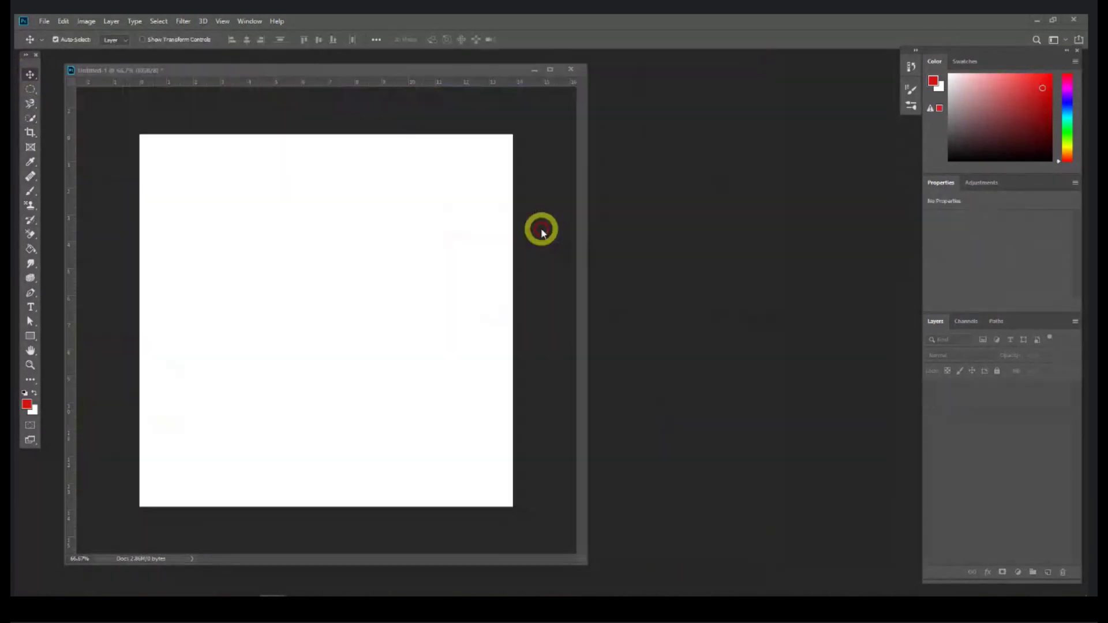
pyautogui.click(137, 595)
pyautogui.click(353, 449)
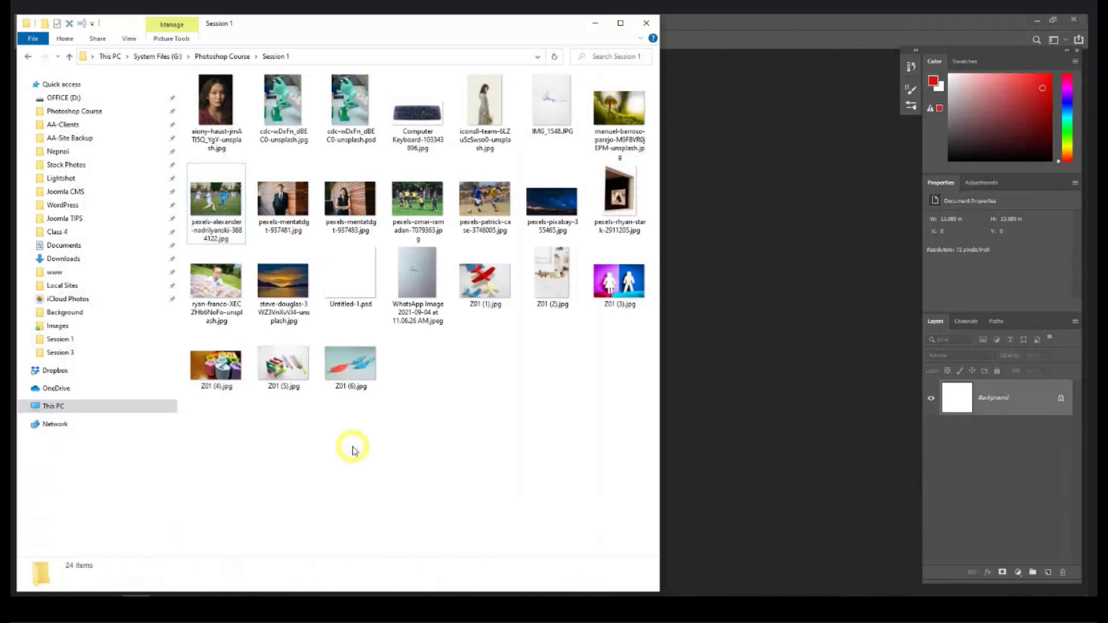
# Step: Open pexels-mentatdgt-937481.jpg and close the blank Untitled-1 document without saving
pyautogui.doubleClick(279, 206)
pyautogui.moveTo(477, 60)
pyautogui.mouseDown()
pyautogui.moveTo(487, 47)
pyautogui.moveTo(494, 69)
pyautogui.mouseUp()
pyautogui.click(570, 69)
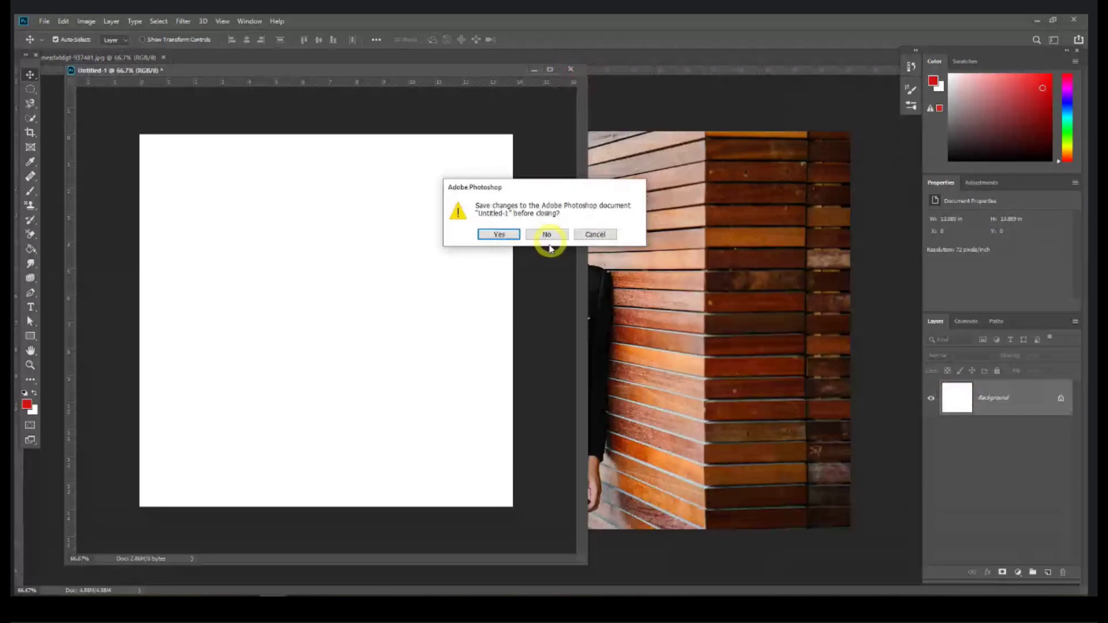
pyautogui.click(547, 235)
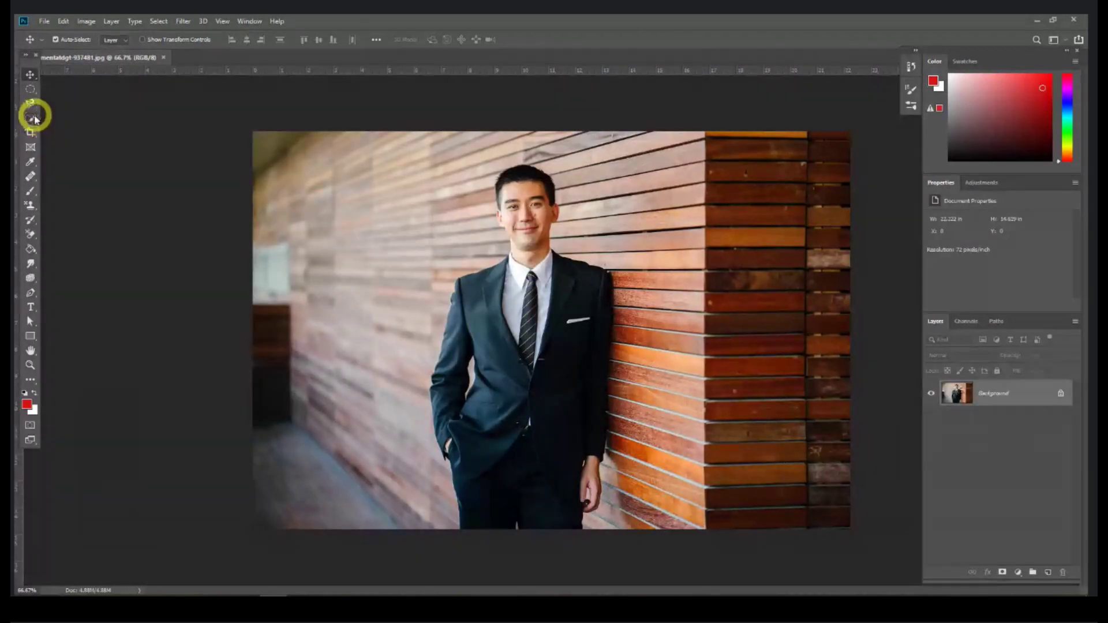
pyautogui.moveTo(33, 120); pyautogui.dragTo(73, 119)
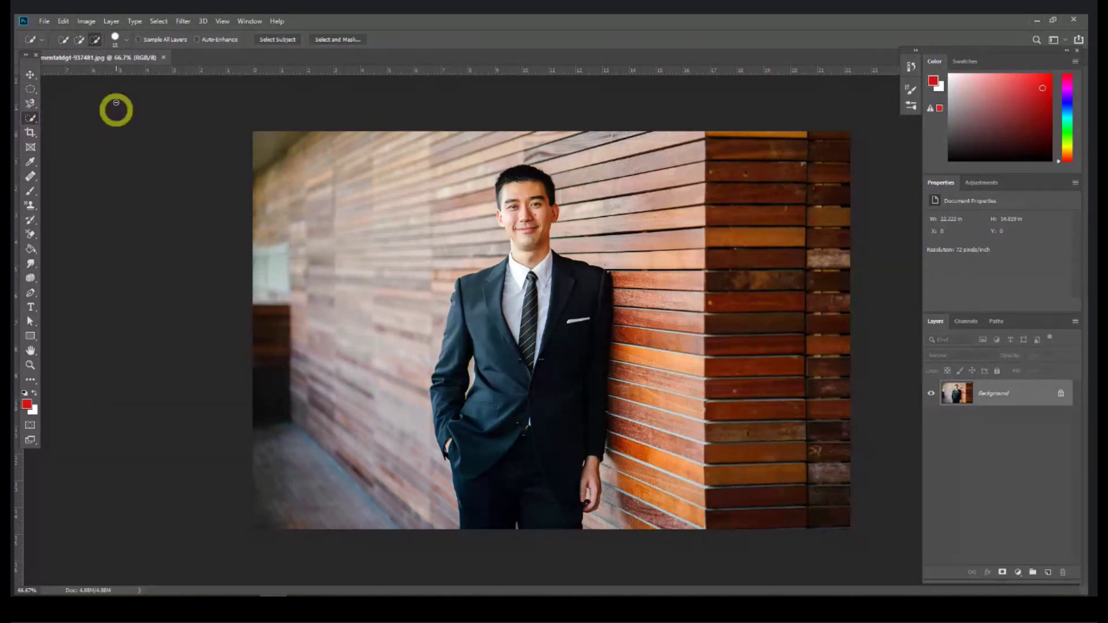
# Step: Quick-select the man's arm, jacket, face and hair in Add mode
pyautogui.click(78, 38)
pyautogui.click(81, 39)
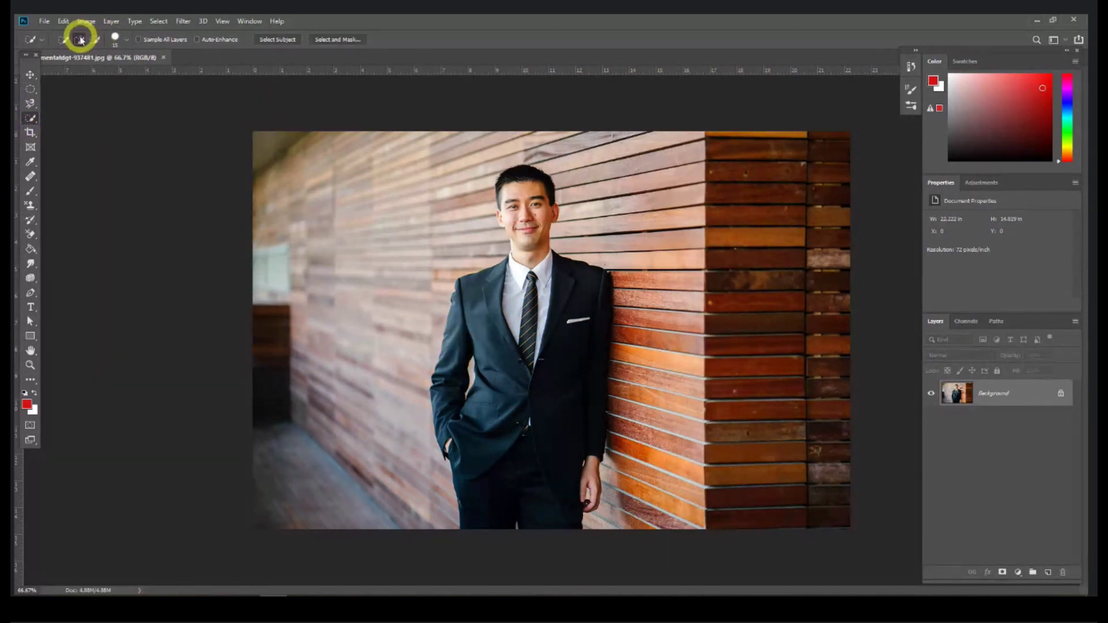
pyautogui.moveTo(472, 308)
pyautogui.mouseDown()
pyautogui.moveTo(452, 369)
pyautogui.moveTo(469, 311)
pyautogui.moveTo(500, 301)
pyautogui.mouseUp()
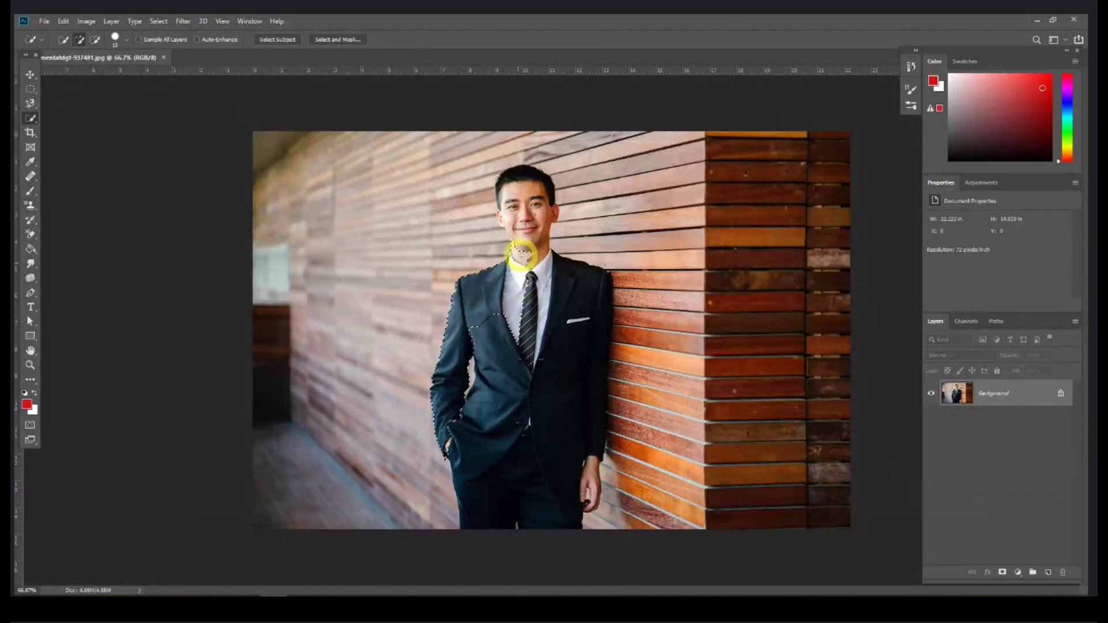
pyautogui.moveTo(520, 230); pyautogui.dragTo(511, 213)
pyautogui.moveTo(533, 262)
pyautogui.mouseDown()
pyautogui.moveTo(581, 281)
pyautogui.moveTo(587, 299)
pyautogui.moveTo(567, 423)
pyautogui.moveTo(549, 334)
pyautogui.mouseUp()
pyautogui.hotkey('ctrl', '=')
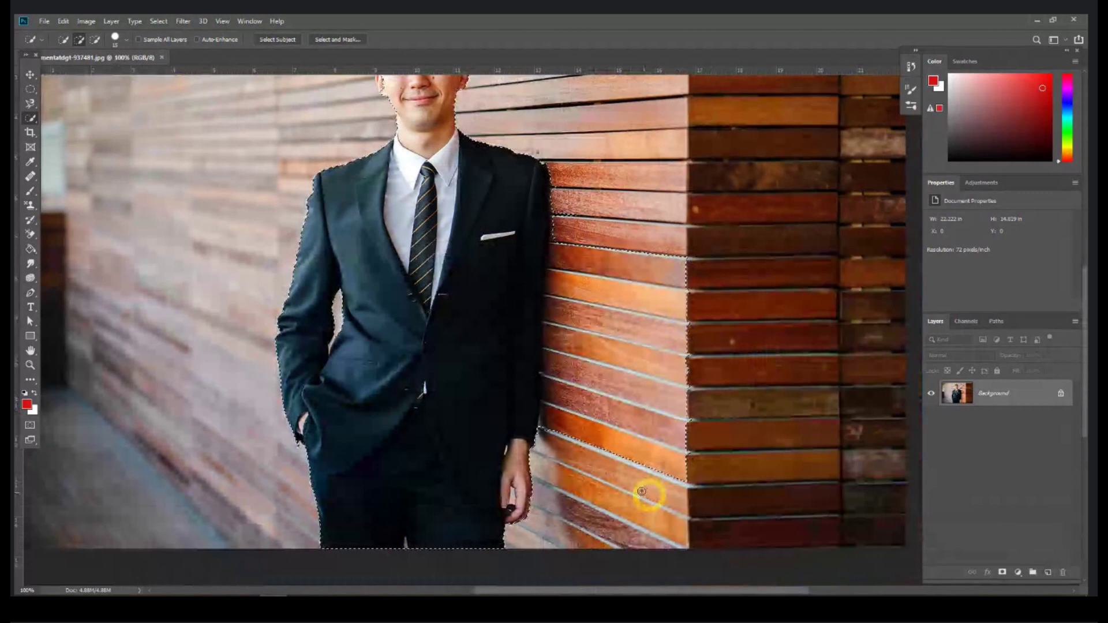
# Step: In Subtract mode, remove the lower wall and tighten the selection along the sleeve
pyautogui.click(97, 39)
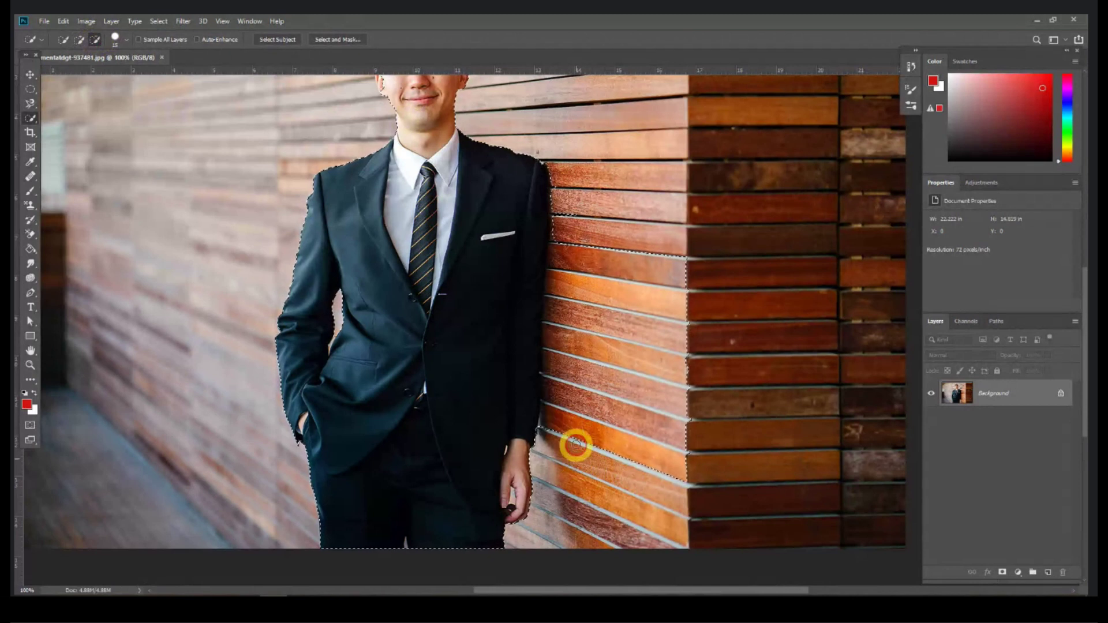
pyautogui.moveTo(574, 435)
pyautogui.mouseDown()
pyautogui.moveTo(584, 386)
pyautogui.moveTo(561, 337)
pyautogui.moveTo(562, 285)
pyautogui.mouseUp()
pyautogui.moveTo(558, 215)
pyautogui.mouseDown()
pyautogui.moveTo(562, 361)
pyautogui.moveTo(544, 445)
pyautogui.moveTo(552, 375)
pyautogui.mouseUp()
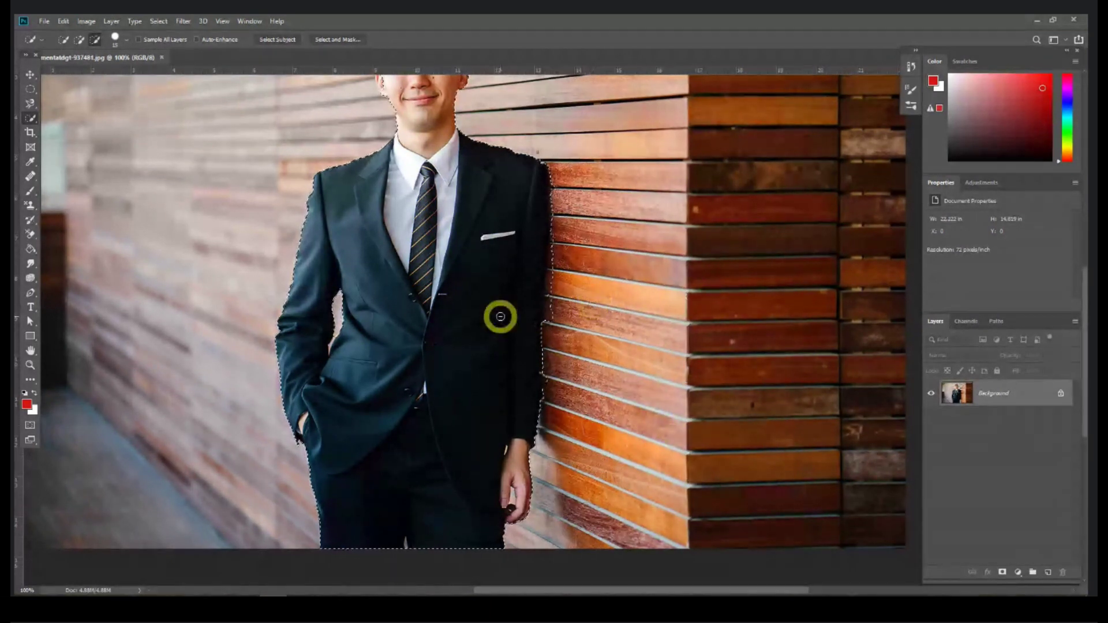
pyautogui.hotkey('ctrl', '=')
pyautogui.hotkey('ctrl', '=')
pyautogui.press('space')
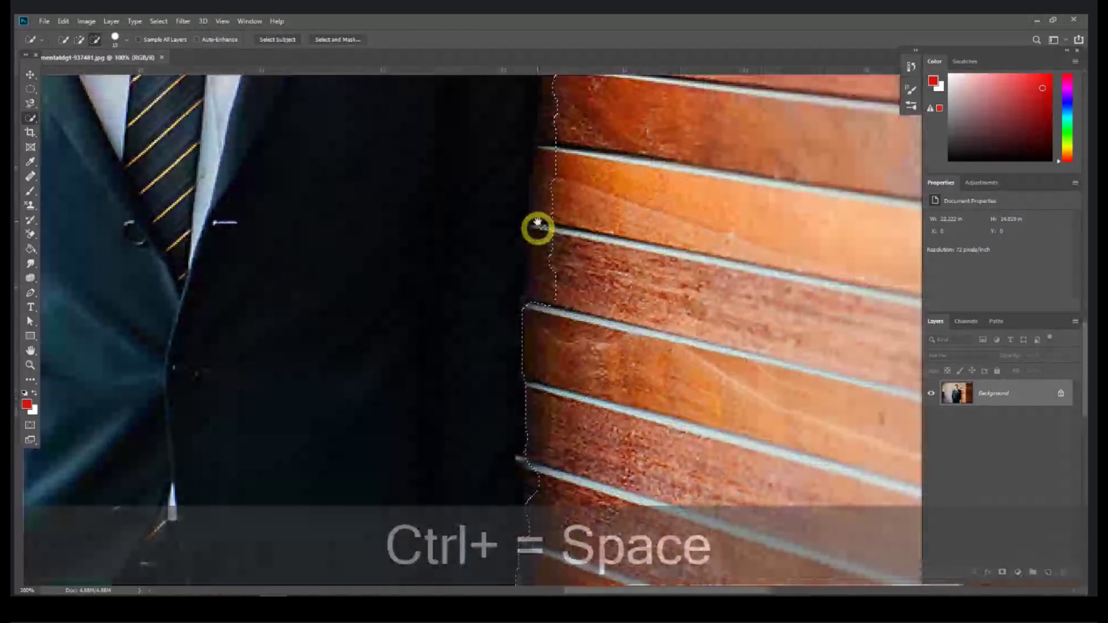
pyautogui.moveTo(552, 305); pyautogui.dragTo(511, 230)
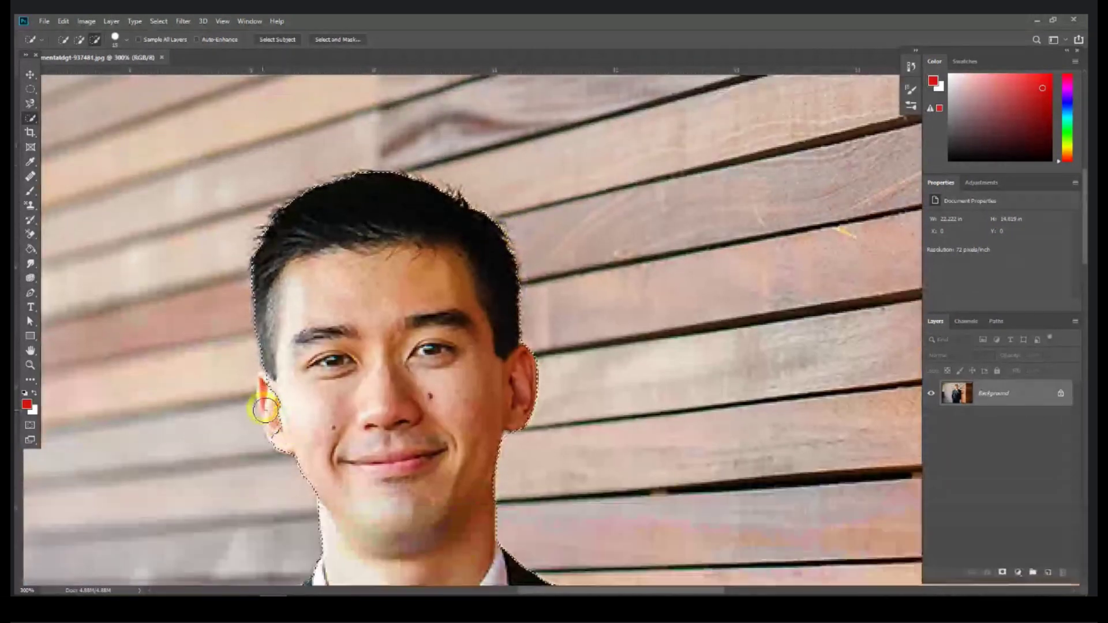
# Step: Add the hairline down to the ear, zoom back out, and copy the selection
pyautogui.click(79, 39)
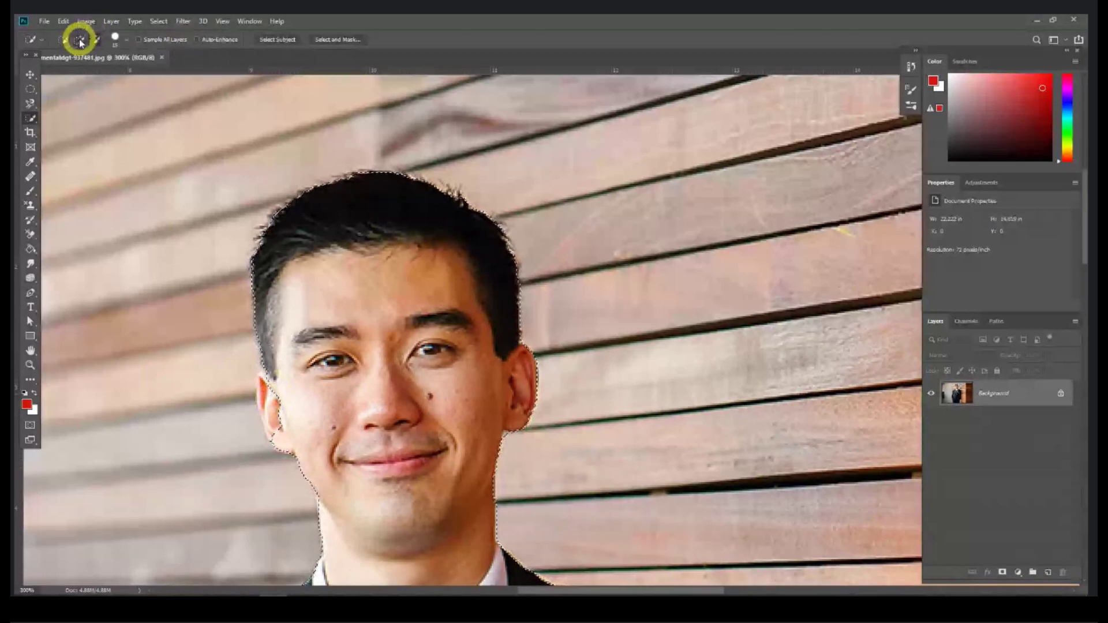
pyautogui.moveTo(260, 290)
pyautogui.mouseDown()
pyautogui.moveTo(287, 362)
pyautogui.moveTo(284, 397)
pyautogui.moveTo(268, 385)
pyautogui.moveTo(273, 414)
pyautogui.mouseUp()
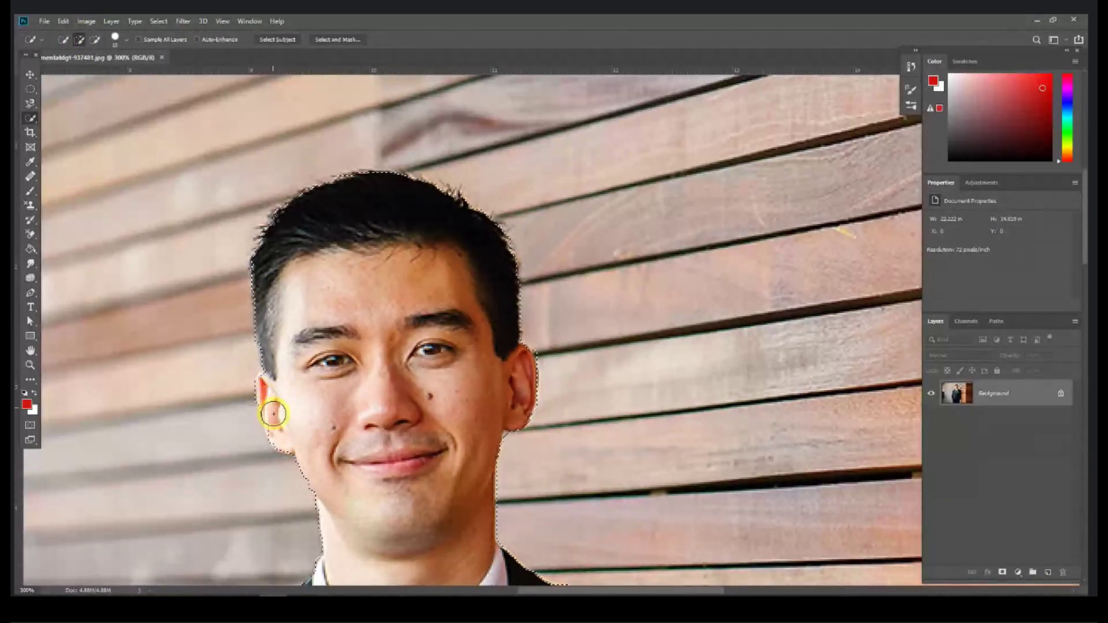
pyautogui.hotkey('ctrl', '-')
pyautogui.hotkey('ctrl', '-')
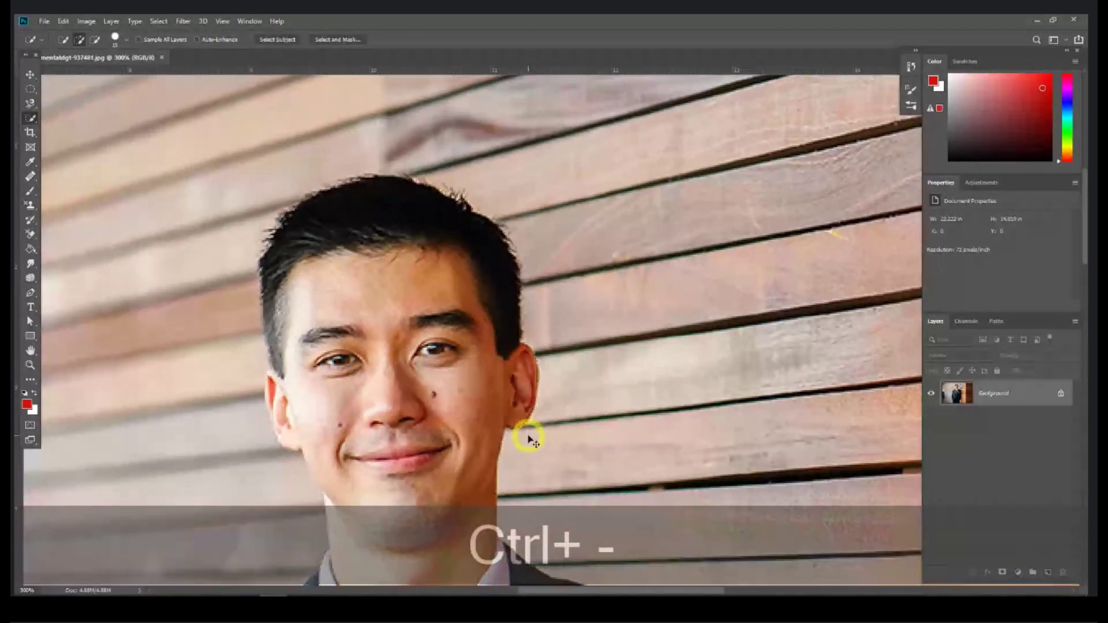
pyautogui.hotkey('ctrl', '-')
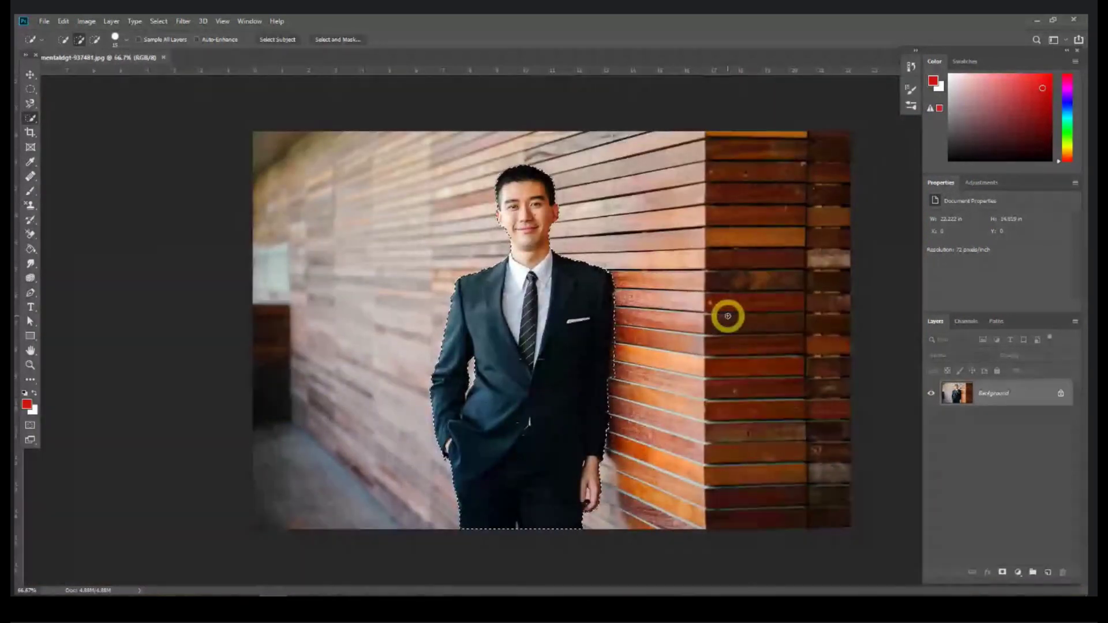
pyautogui.hotkey('ctrl', 'c')
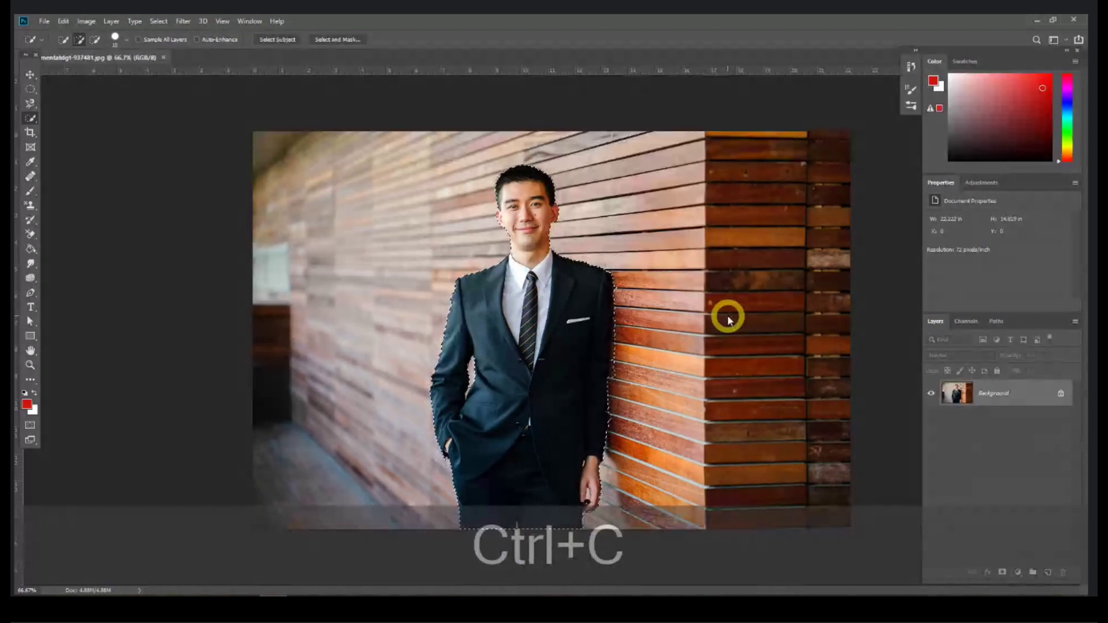
# Step: Paste the man onto Layer 1, preview it with Background hidden, then delete Layer 1
pyautogui.hotkey('ctrl', 'v')
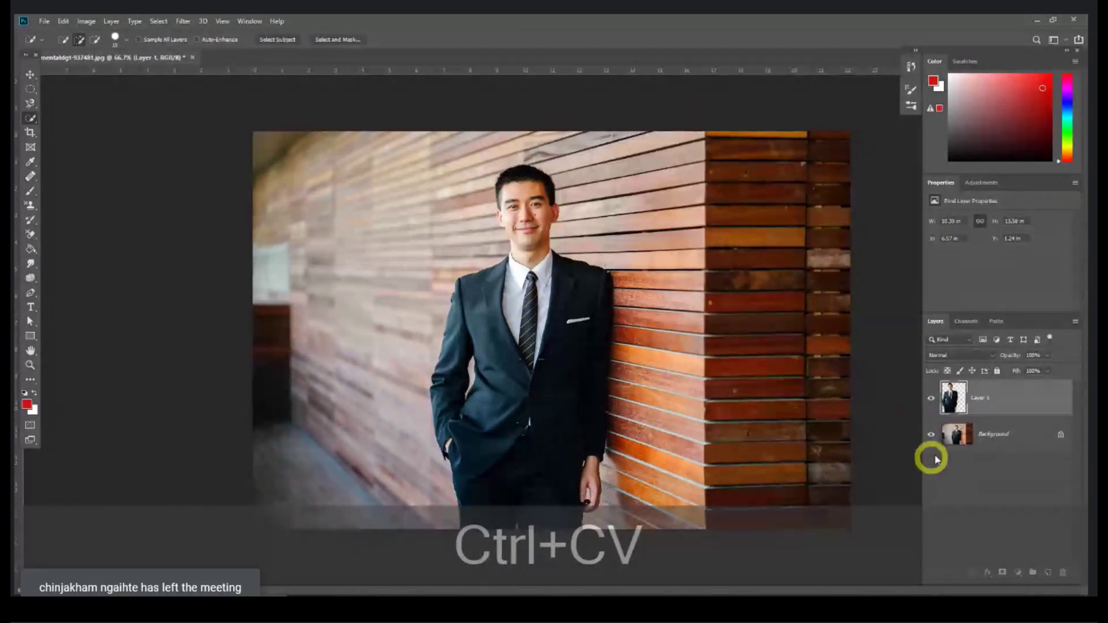
pyautogui.click(930, 433)
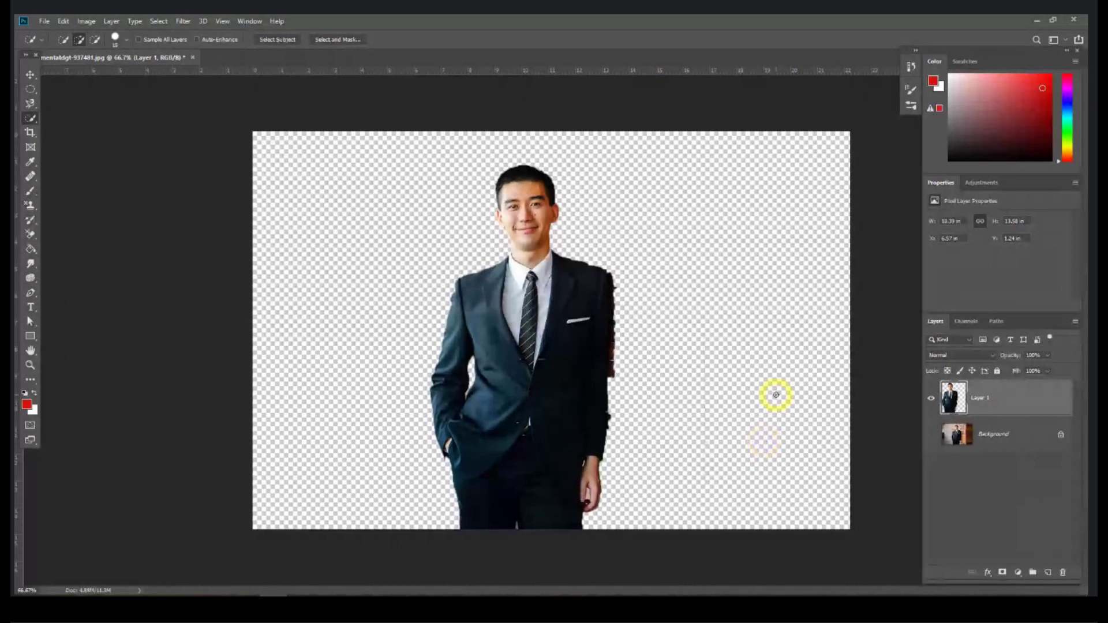
pyautogui.click(937, 442)
pyautogui.press('Delete')
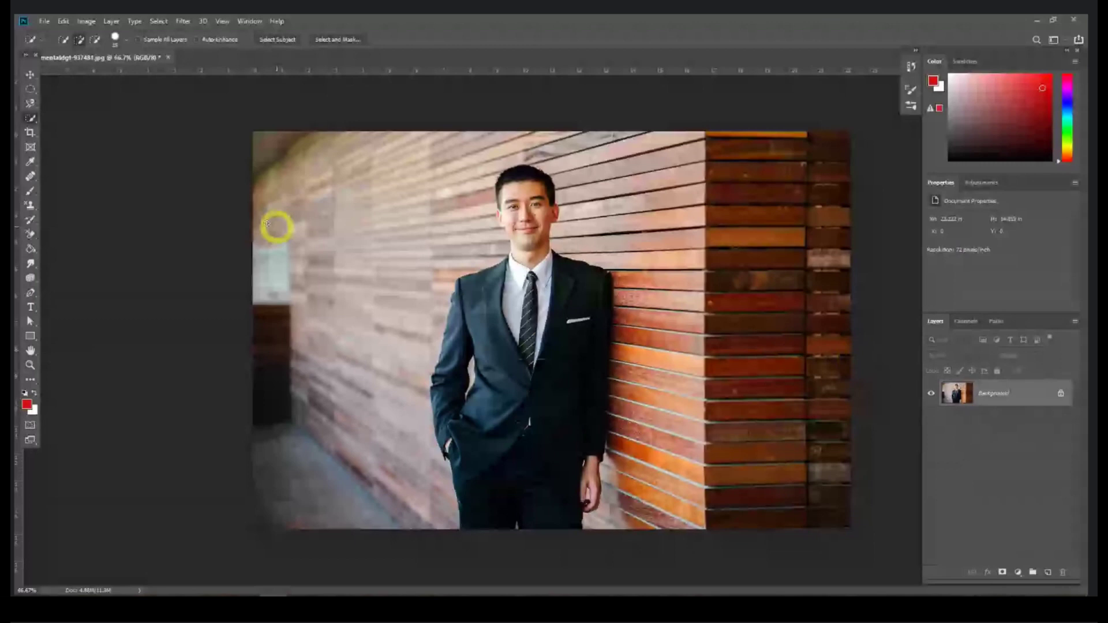
pyautogui.moveTo(30, 116); pyautogui.dragTo(89, 129)
# Step: Magic Wand-select the jacket edge, the blurred wall, then a wall plank right of his head
pyautogui.click(459, 309)
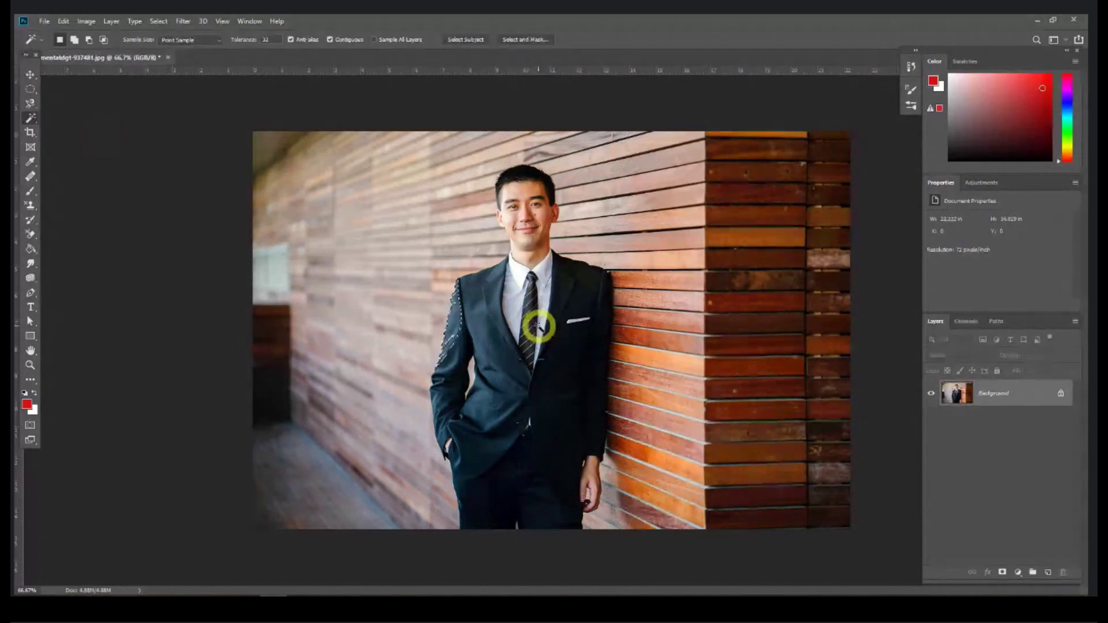
pyautogui.click(367, 290)
pyautogui.click(626, 245)
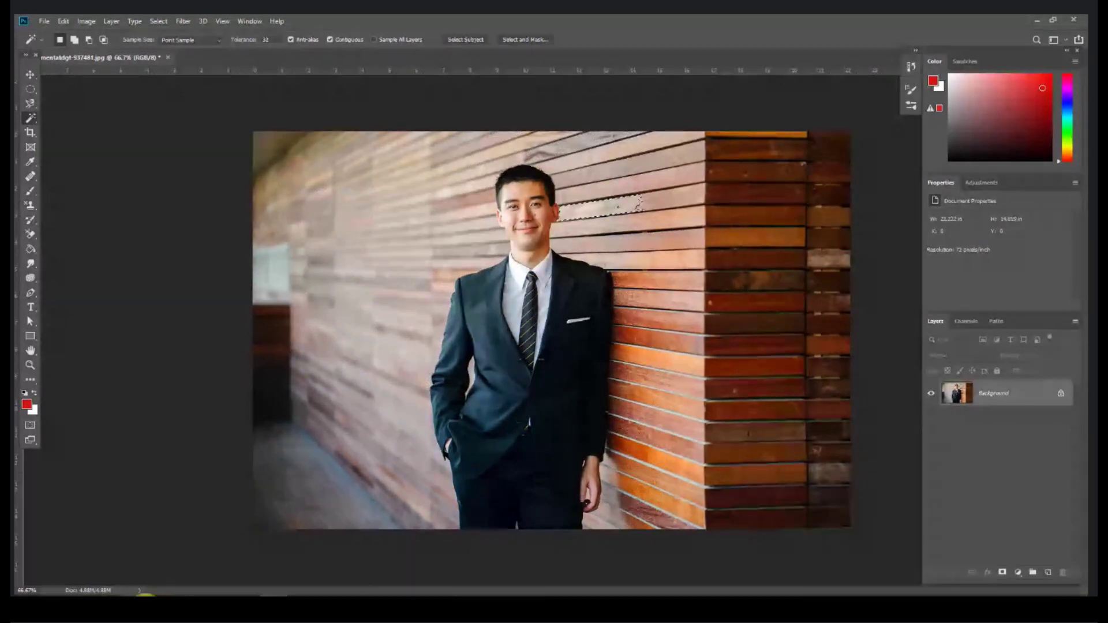
pyautogui.click(145, 606)
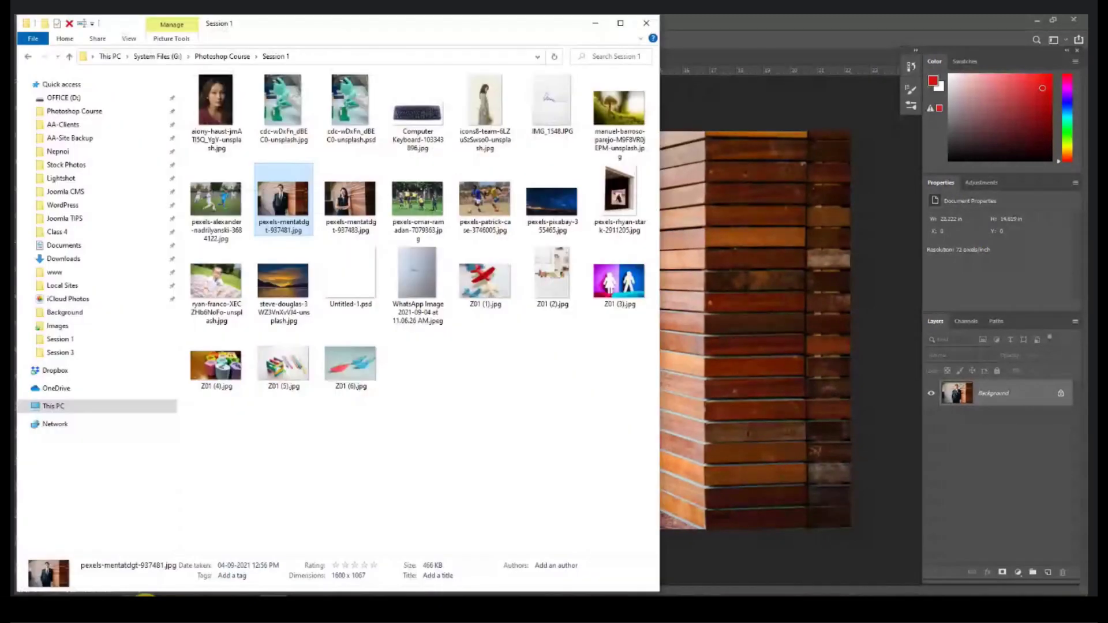
# Step: Open the icons8 woman-with-flowers photo without its profile and Magic Wand-select its pale background
pyautogui.moveTo(485, 101); pyautogui.dragTo(719, 46)
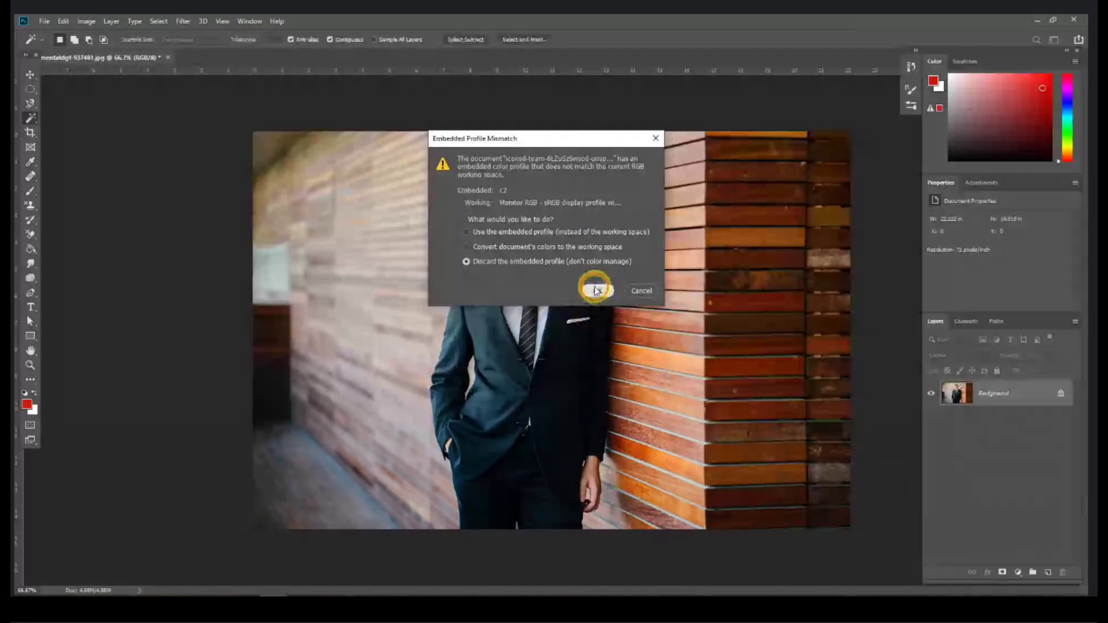
pyautogui.click(595, 290)
pyautogui.moveTo(316, 462); pyautogui.dragTo(437, 568)
pyautogui.click(298, 275)
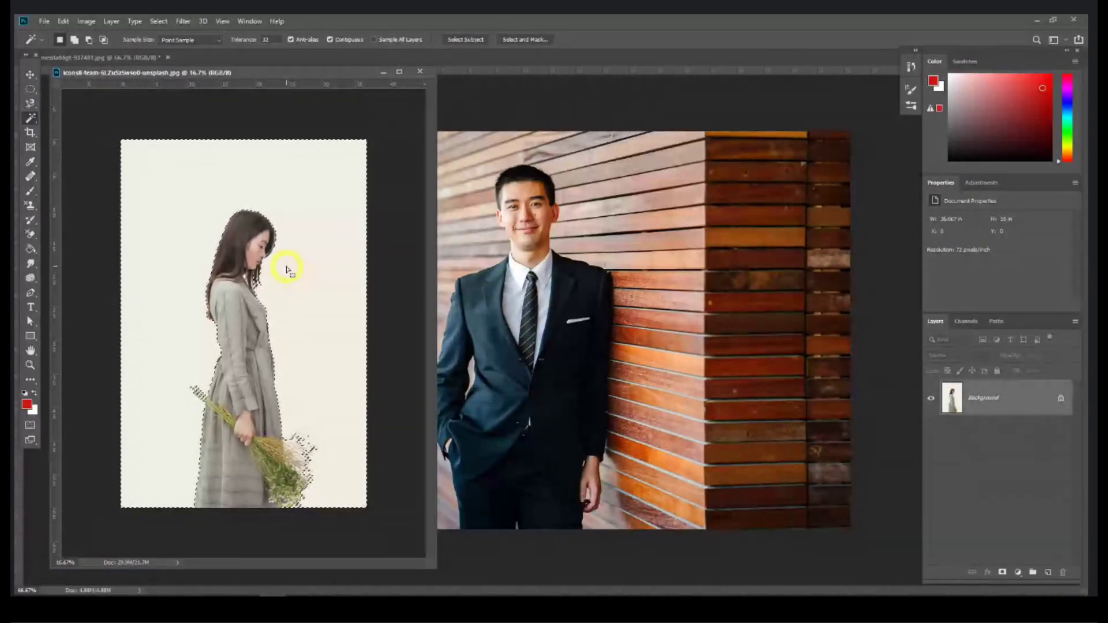
# Step: Duplicate the woman photo's Background, hide the original, and delete the selected background from the copy
pyautogui.hotkey('shift', 'F5')
pyautogui.click(448, 194)
pyautogui.press('w')
pyautogui.moveTo(984, 395); pyautogui.dragTo(1049, 576)
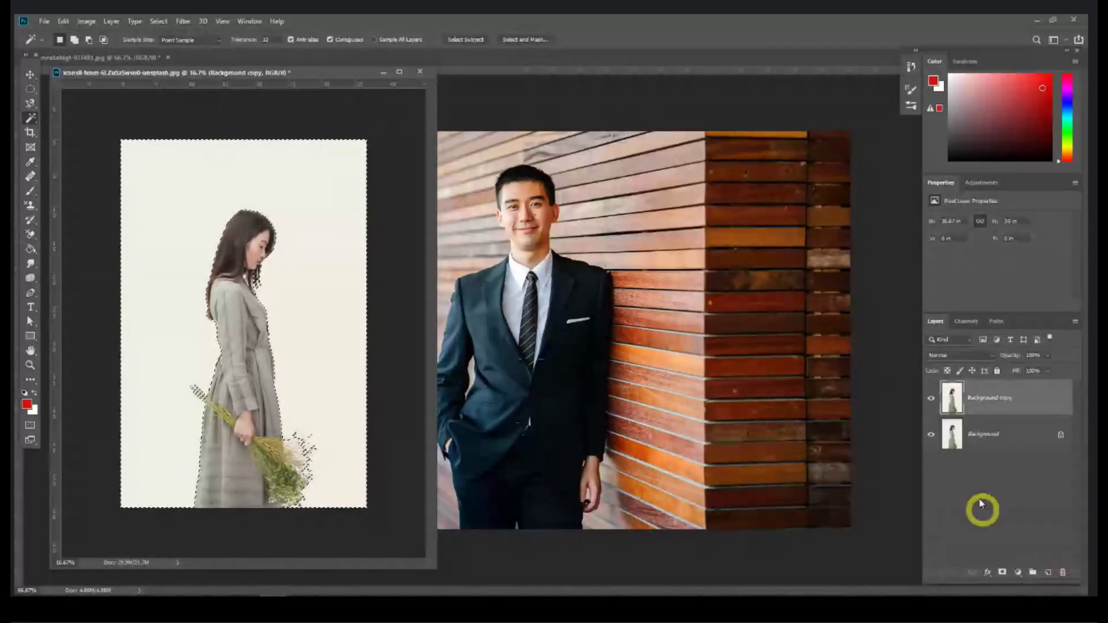
pyautogui.click(930, 434)
pyautogui.press('Delete')
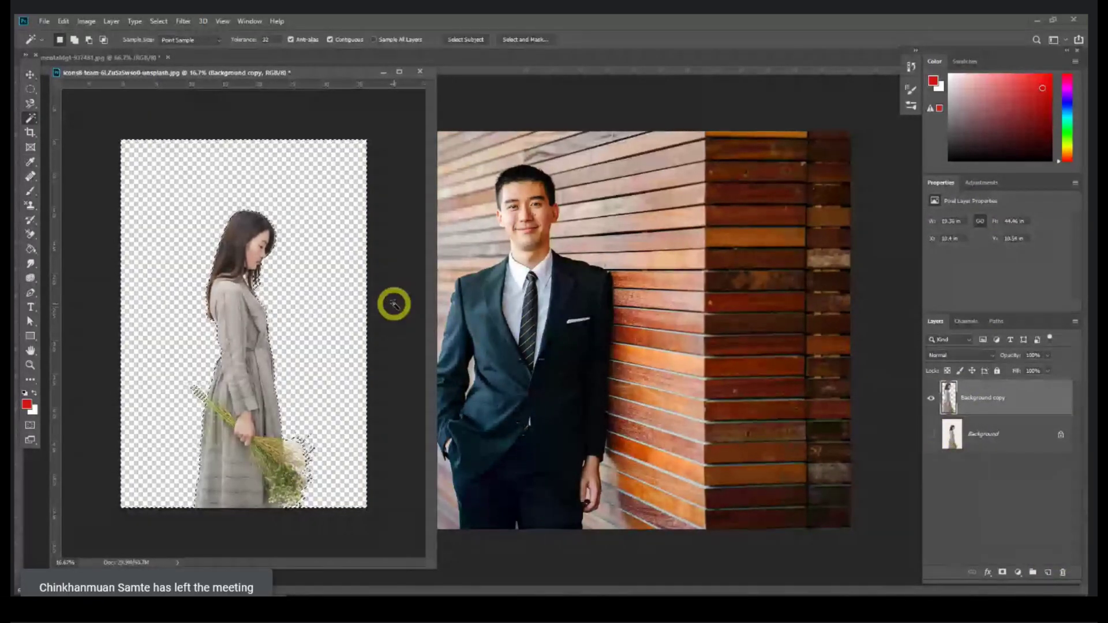
# Step: Close the woman's photo and the businessman photo without saving
pyautogui.rightClick(31, 117)
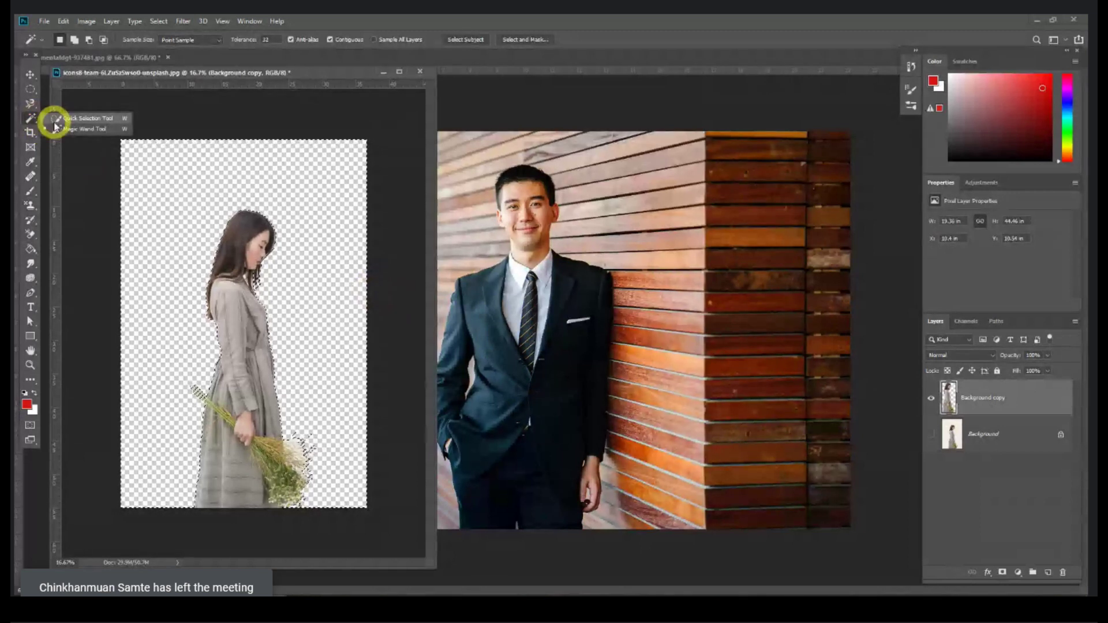
pyautogui.click(419, 72)
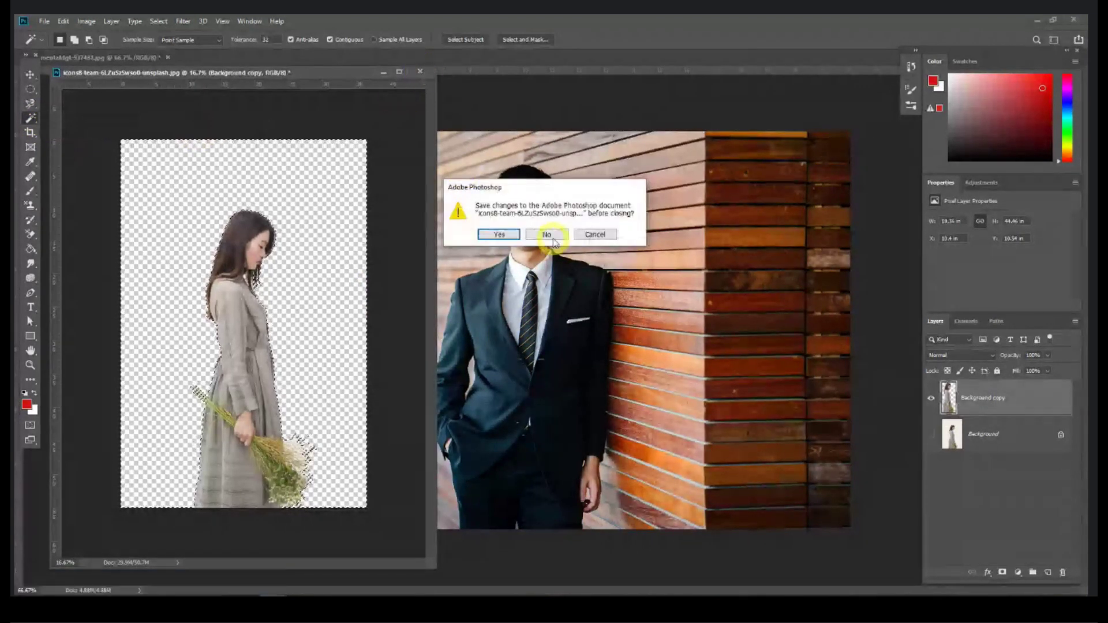
pyautogui.click(553, 234)
pyautogui.click(168, 57)
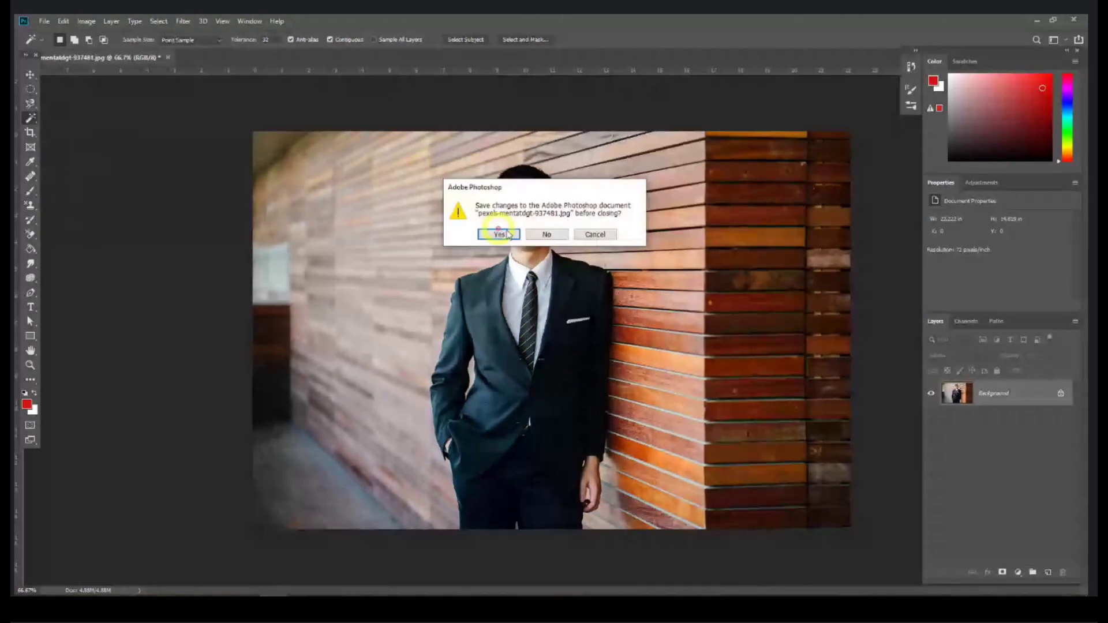
pyautogui.click(499, 234)
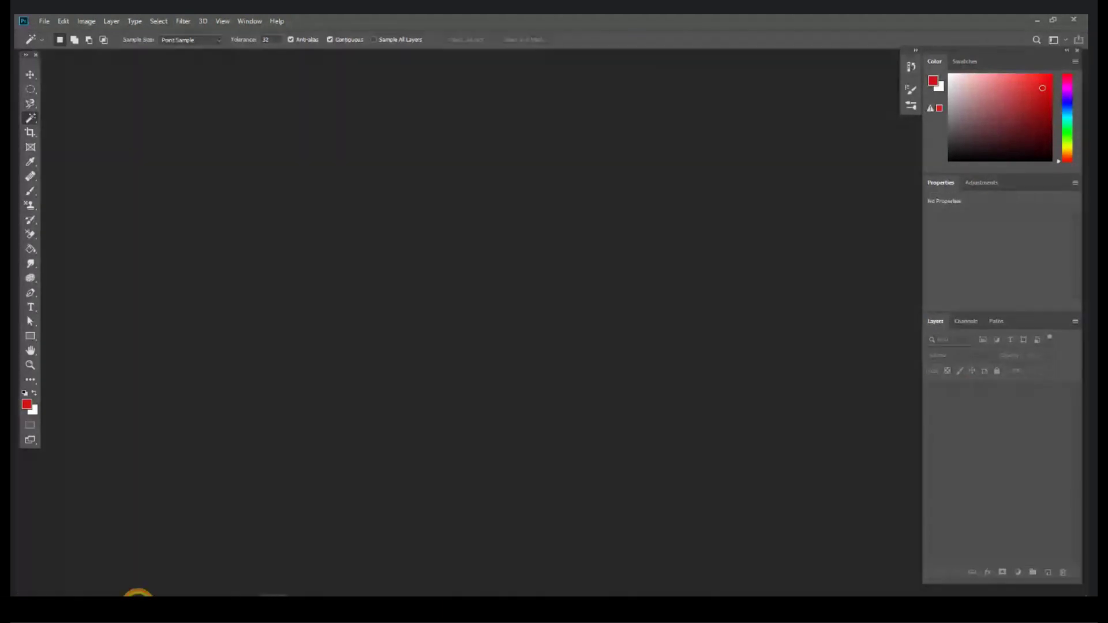
# Step: Drag the steve-douglas sunset lake photo from Session 1 into Photoshop, accepting the profile prompt
pyautogui.click(137, 593)
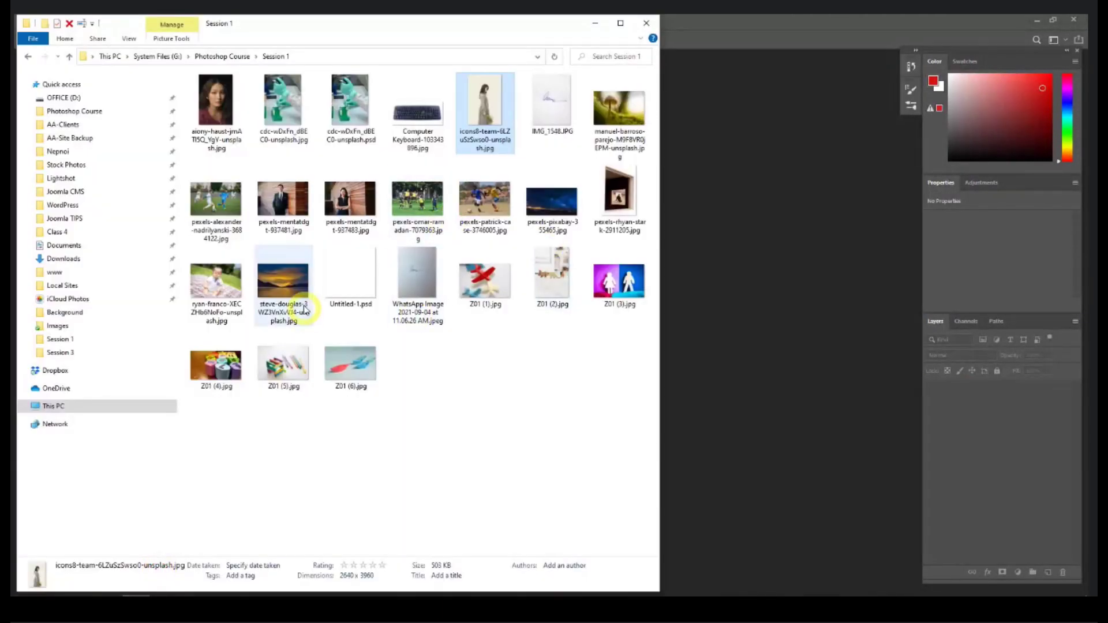
pyautogui.moveTo(283, 283); pyautogui.dragTo(608, 300)
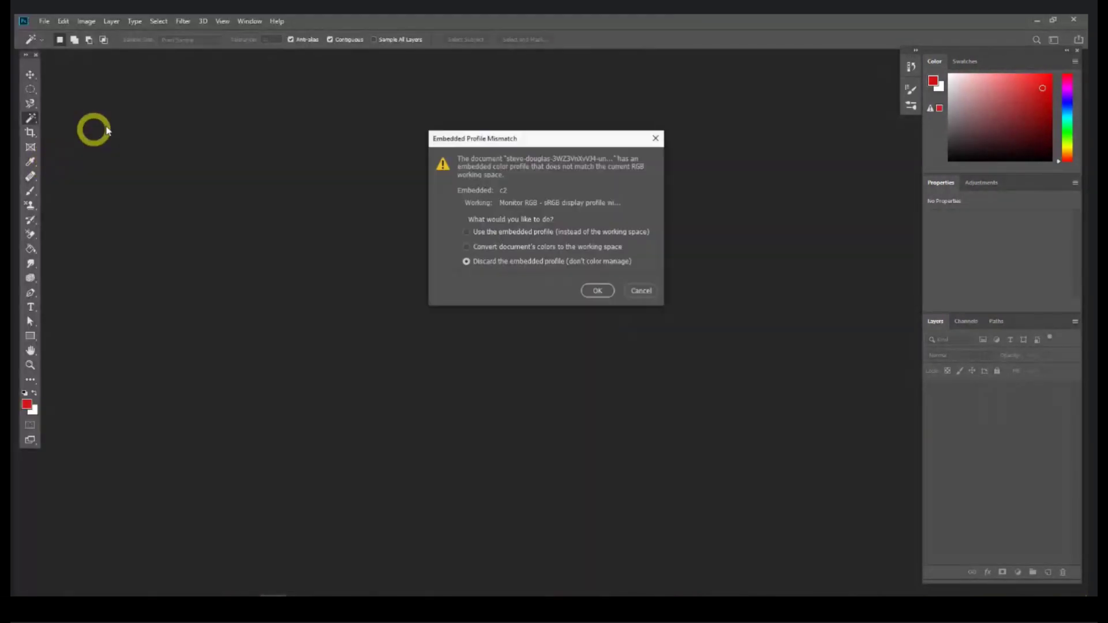
pyautogui.press('Return')
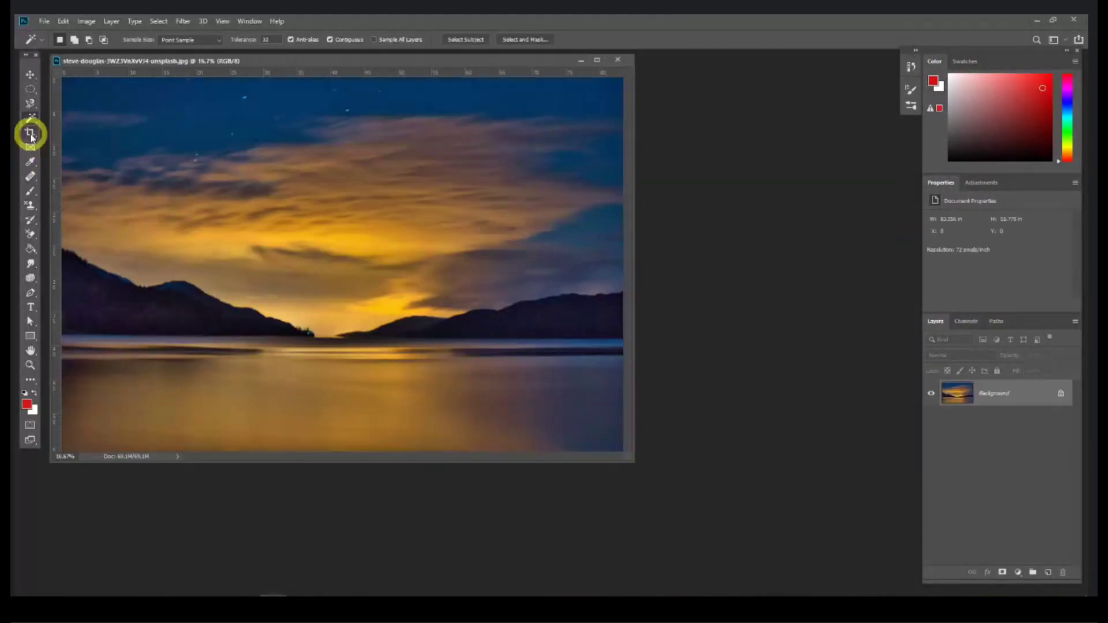
# Step: Crop the sunset lake photo from its bottom-right corner, then close it without saving
pyautogui.moveTo(95, 60); pyautogui.dragTo(207, 106)
pyautogui.click(30, 75)
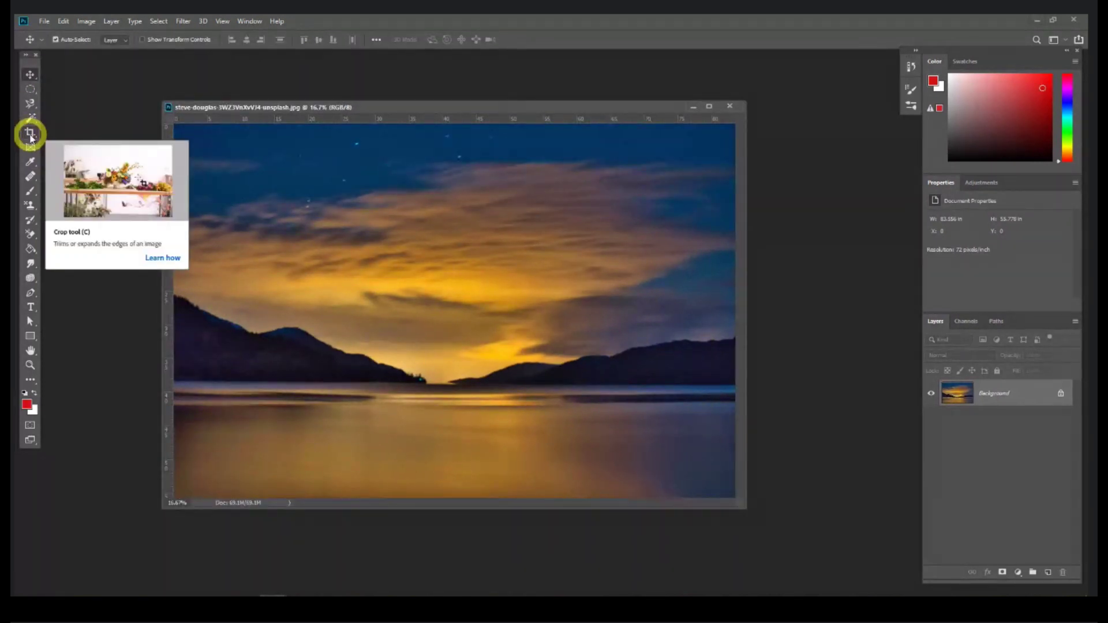
pyautogui.moveTo(30, 136); pyautogui.dragTo(61, 137)
pyautogui.moveTo(690, 482); pyautogui.dragTo(836, 564)
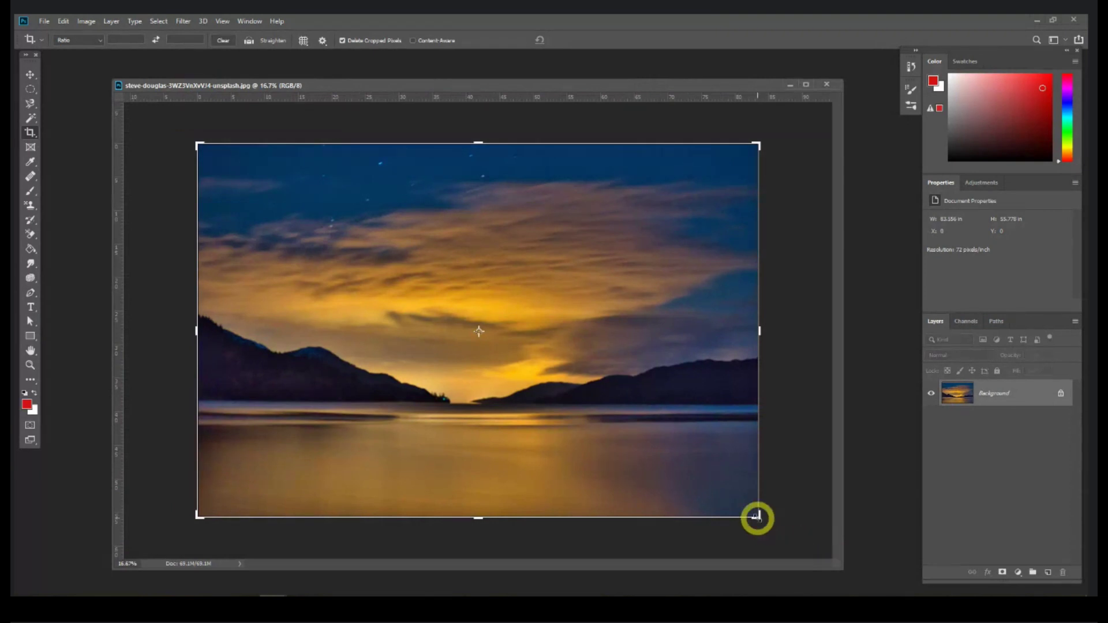
pyautogui.moveTo(757, 517)
pyautogui.mouseDown()
pyautogui.moveTo(527, 430)
pyautogui.moveTo(756, 523)
pyautogui.moveTo(752, 505)
pyautogui.mouseUp()
pyautogui.press('Return')
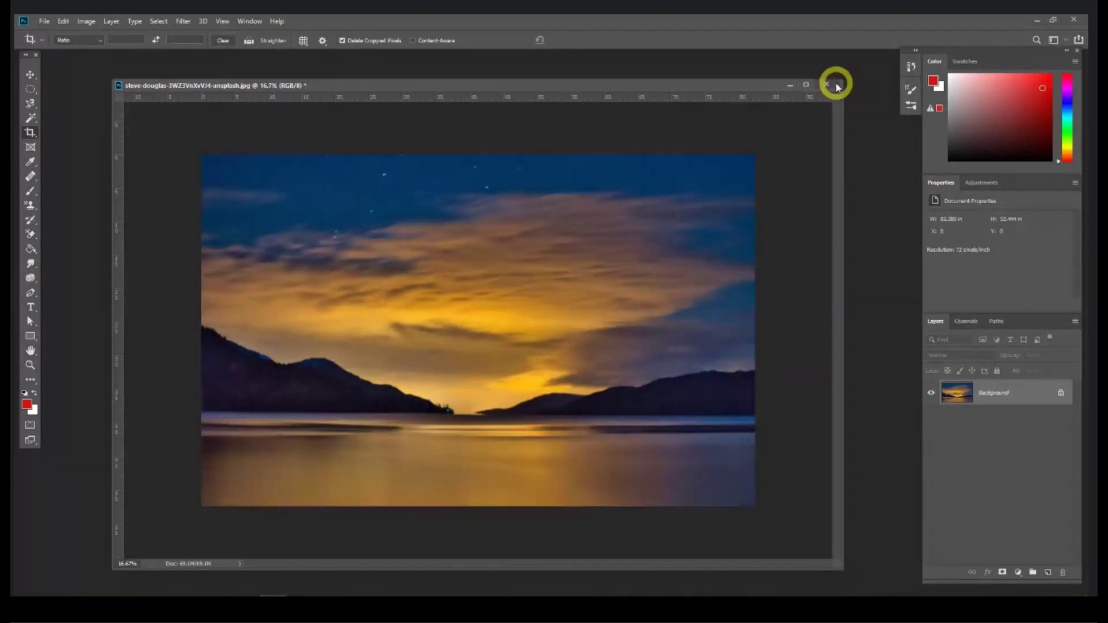
pyautogui.click(828, 84)
pyautogui.click(547, 234)
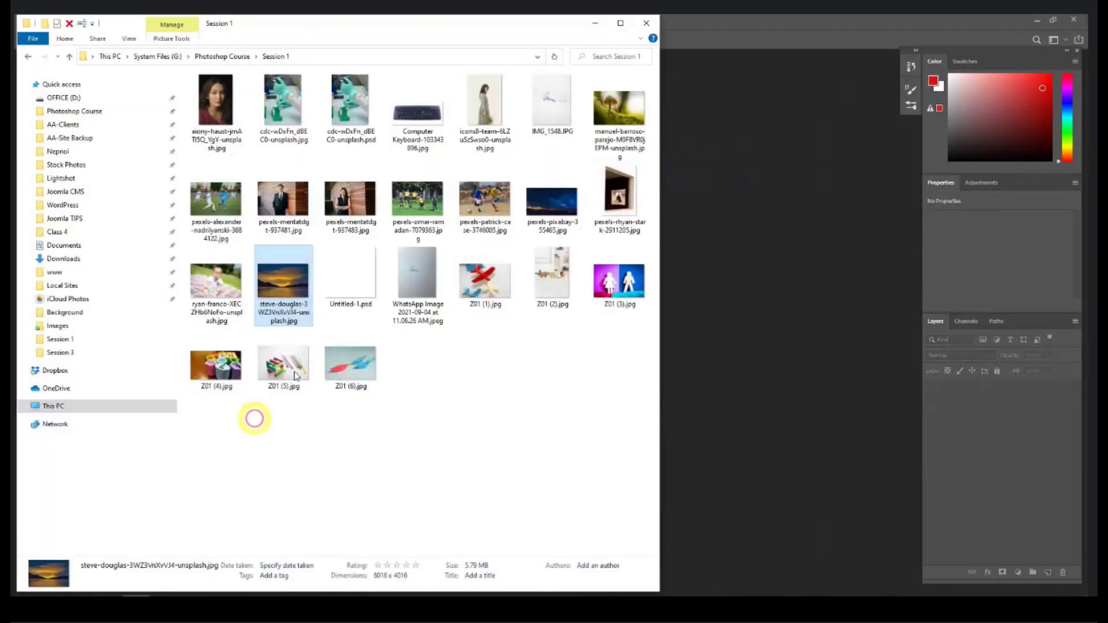
pyautogui.moveTo(350, 199); pyautogui.dragTo(760, 236)
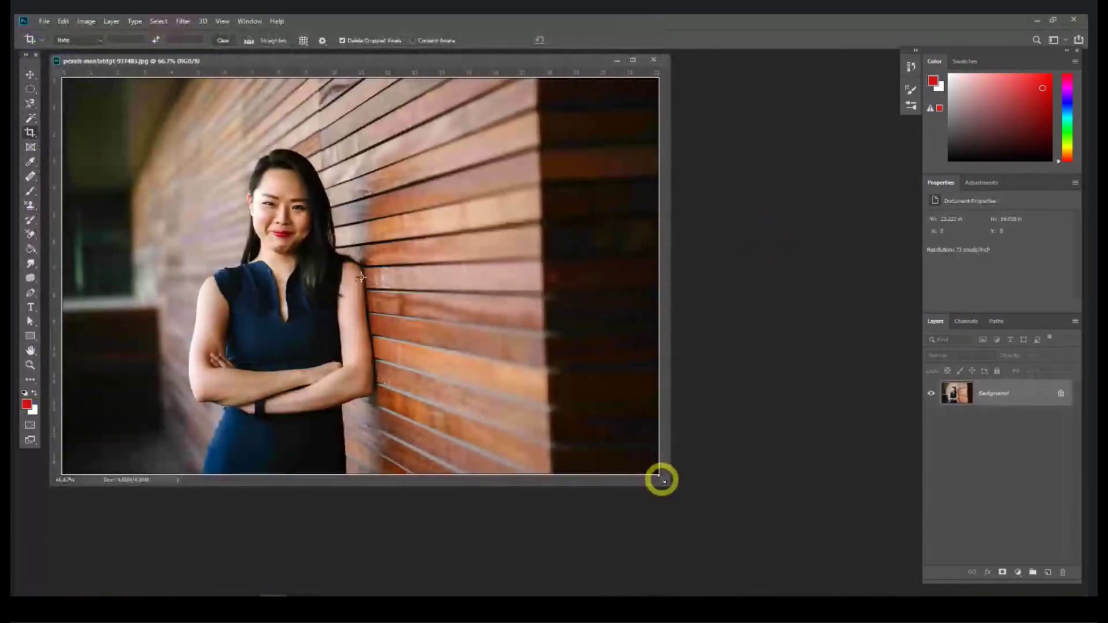
pyautogui.moveTo(754, 540); pyautogui.dragTo(807, 577)
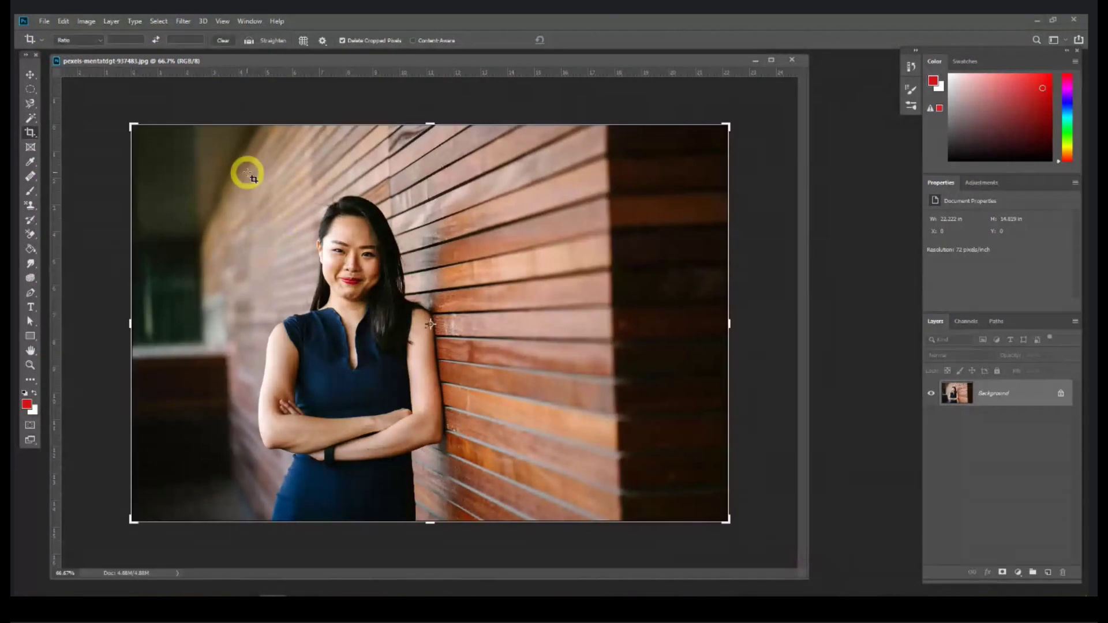
pyautogui.moveTo(247, 168); pyautogui.dragTo(453, 522)
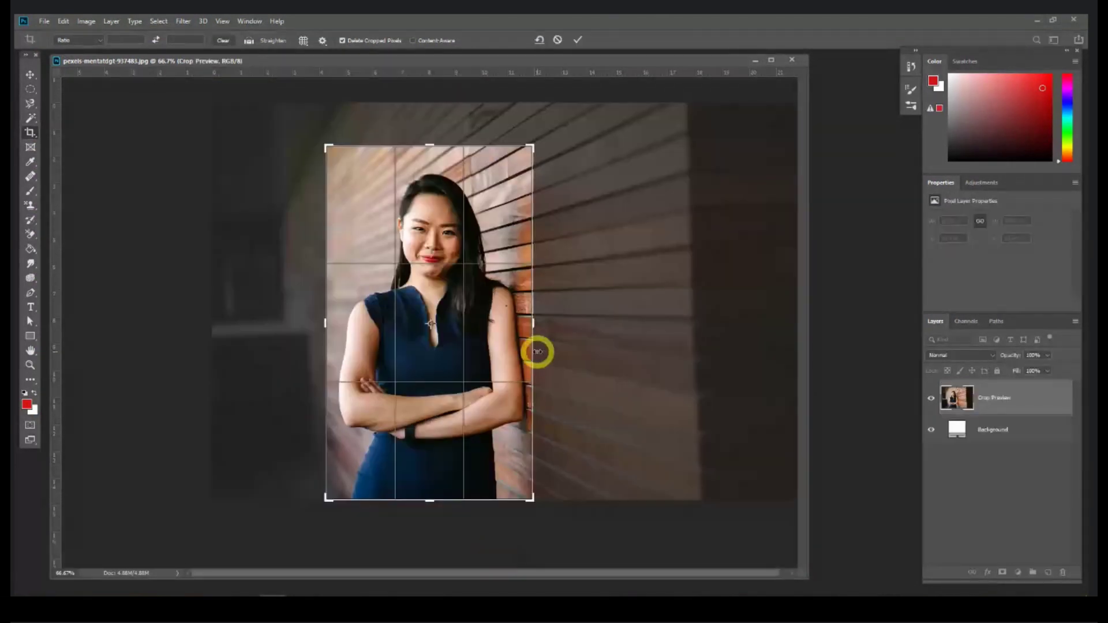
pyautogui.moveTo(539, 322)
pyautogui.mouseDown()
pyautogui.moveTo(603, 329)
pyautogui.moveTo(537, 327)
pyautogui.mouseUp()
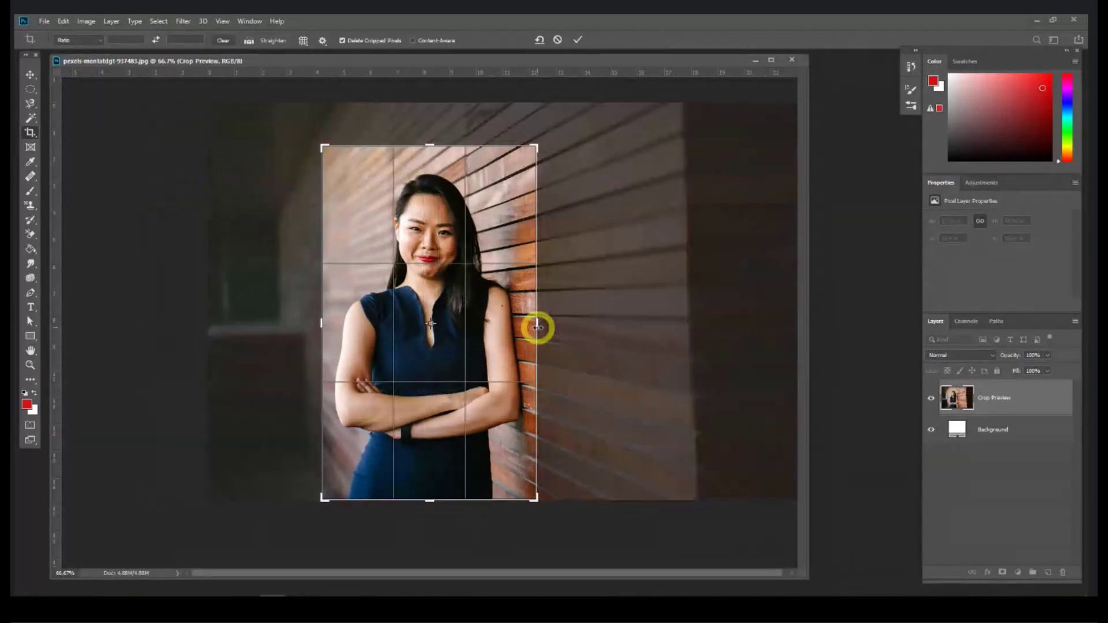
pyautogui.press('Return')
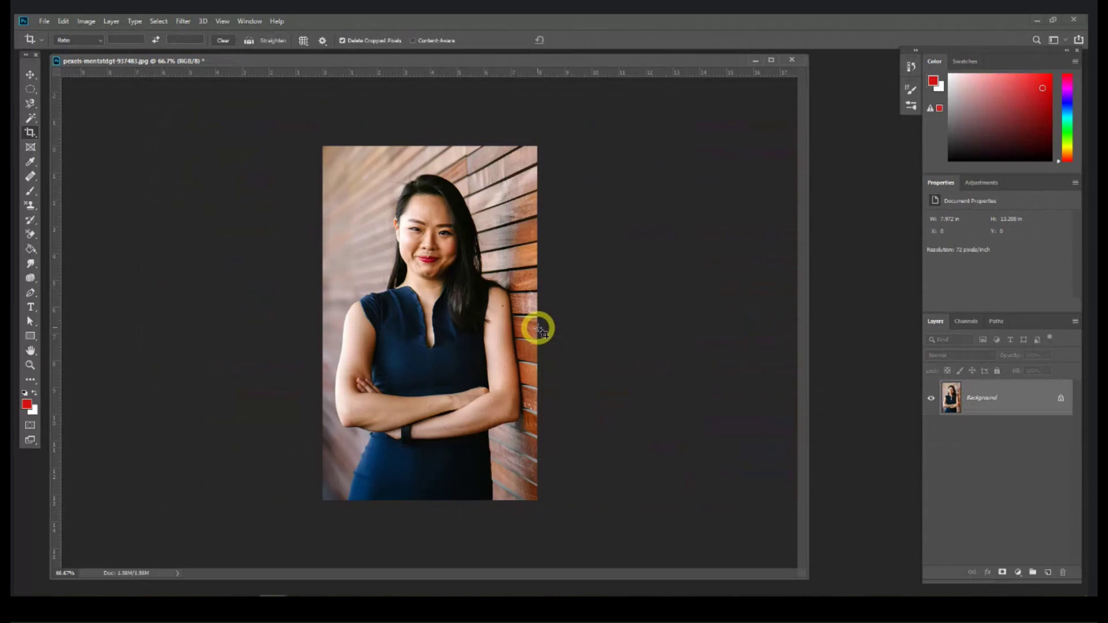
pyautogui.hotkey('ctrl', 'z')
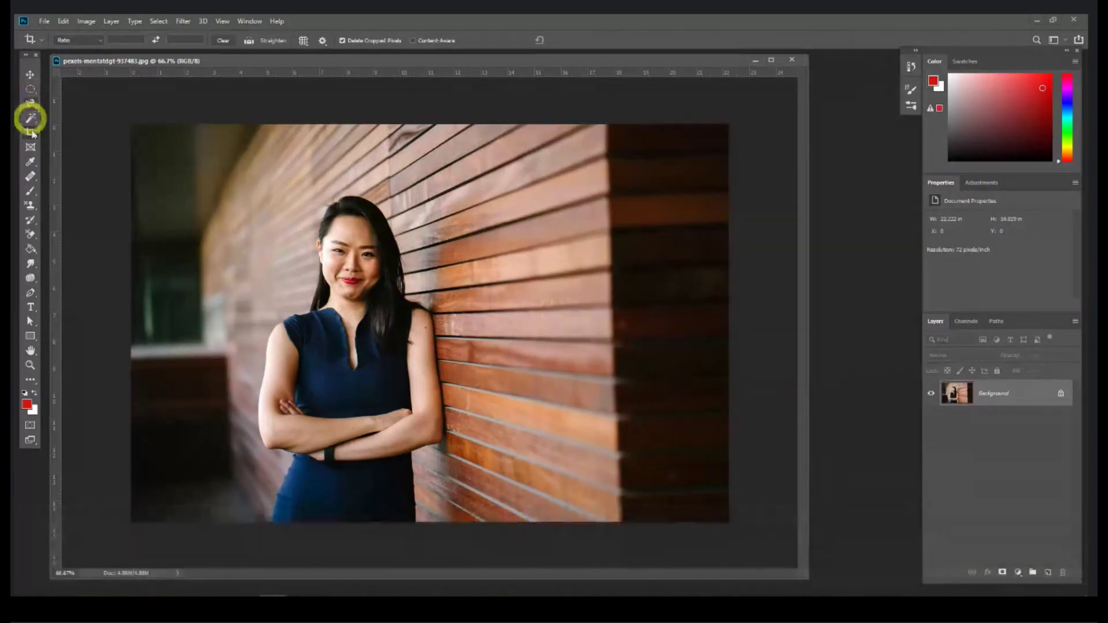
pyautogui.rightClick(31, 133)
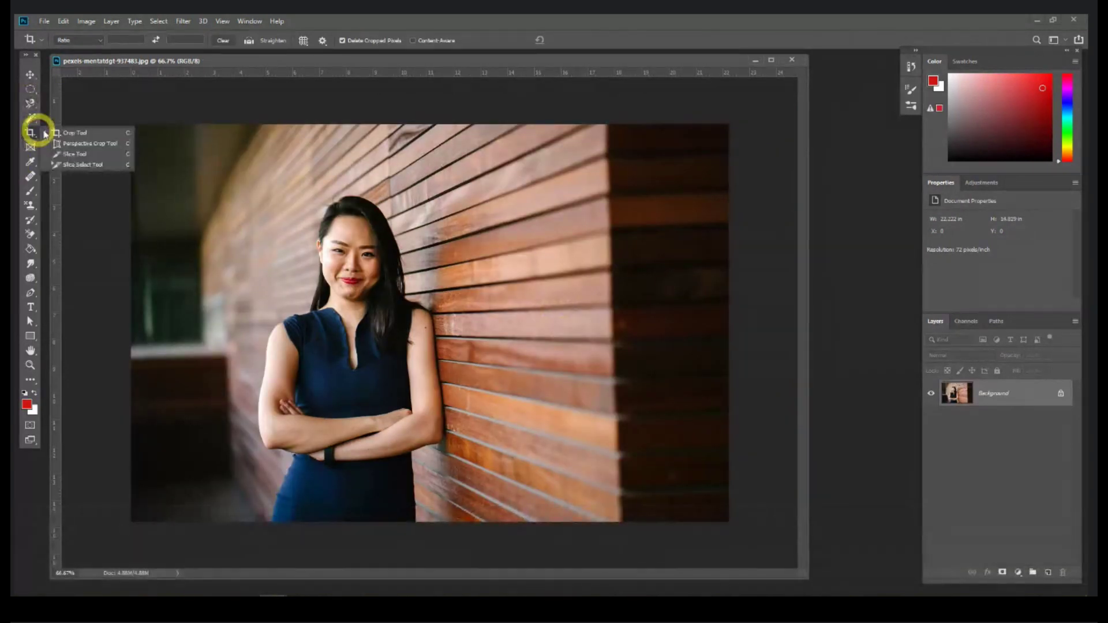
pyautogui.click(30, 74)
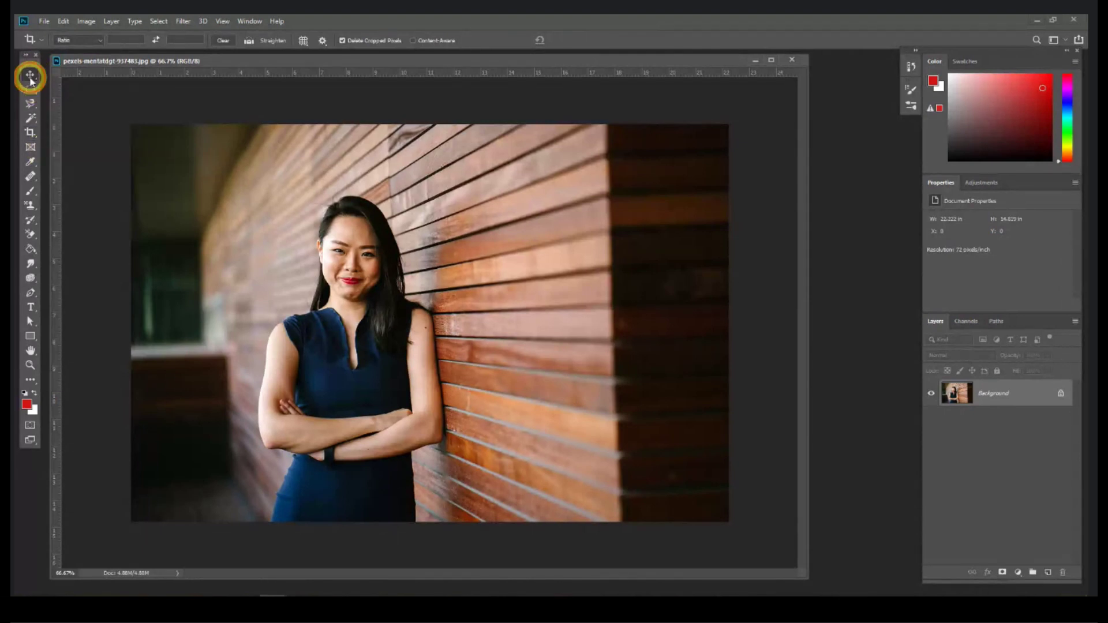
pyautogui.click(792, 60)
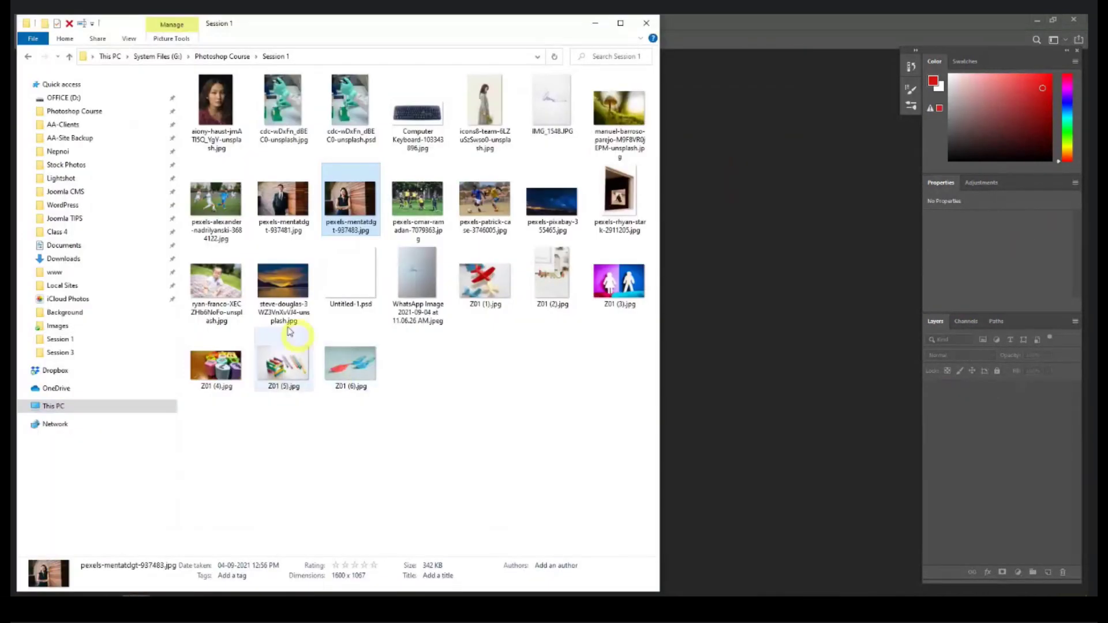
# Step: Open the baby-on-blanket photo, confirm the profile prompt, enlarge its window and zoom out
pyautogui.moveTo(217, 263); pyautogui.dragTo(742, 305)
pyautogui.click(598, 292)
pyautogui.moveTo(767, 549); pyautogui.dragTo(843, 576)
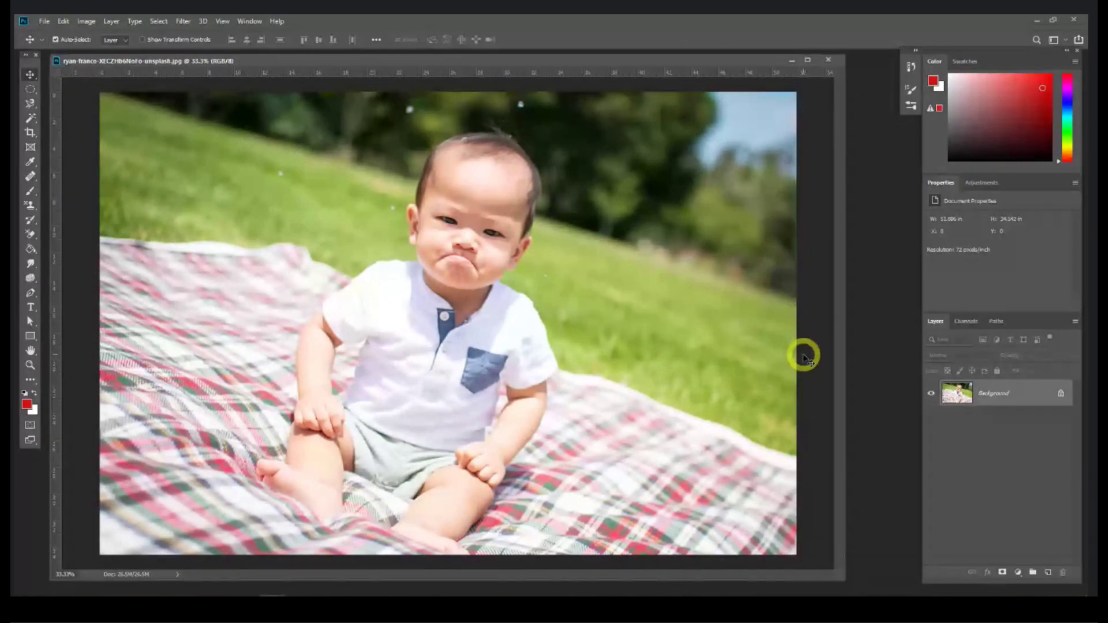
pyautogui.press('ctrl')
pyautogui.hotkey('ctrl', '-')
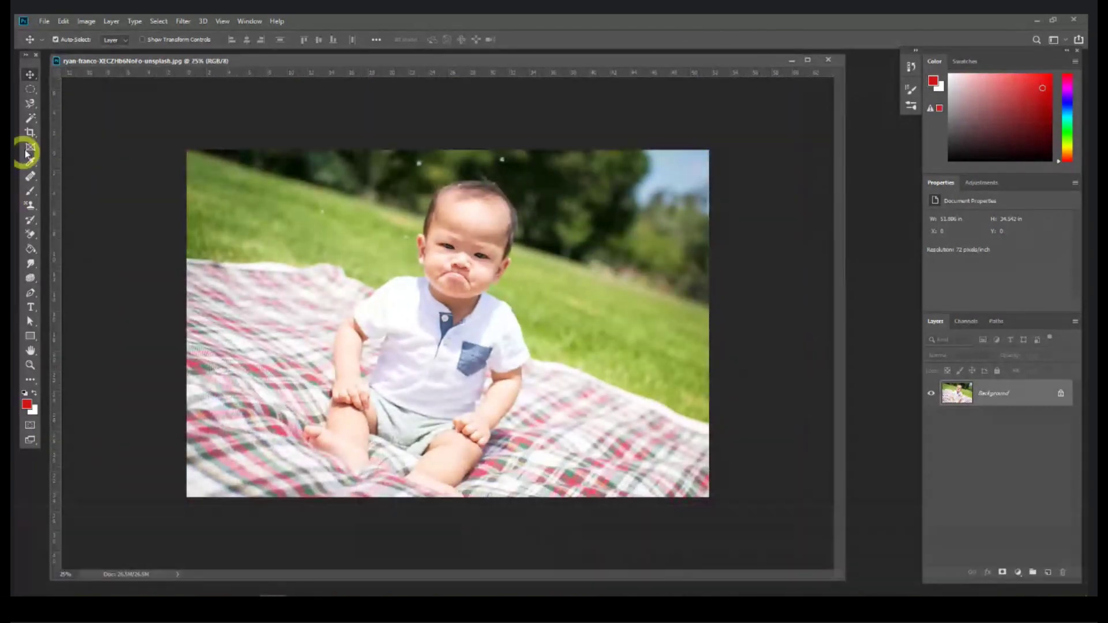
pyautogui.click(31, 133)
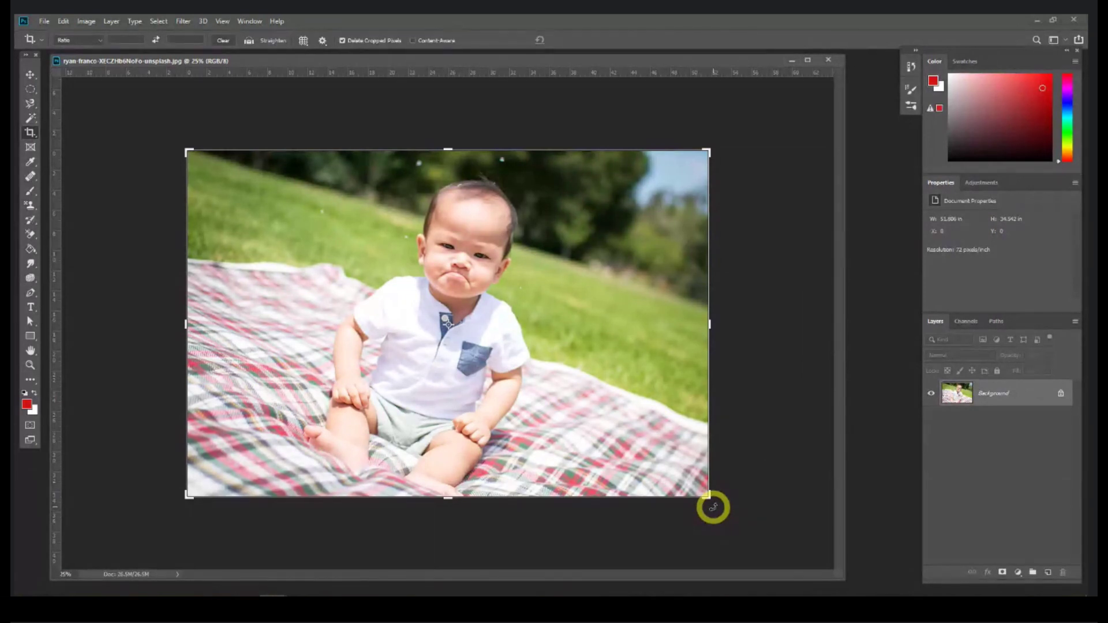
pyautogui.moveTo(714, 507); pyautogui.dragTo(706, 386)
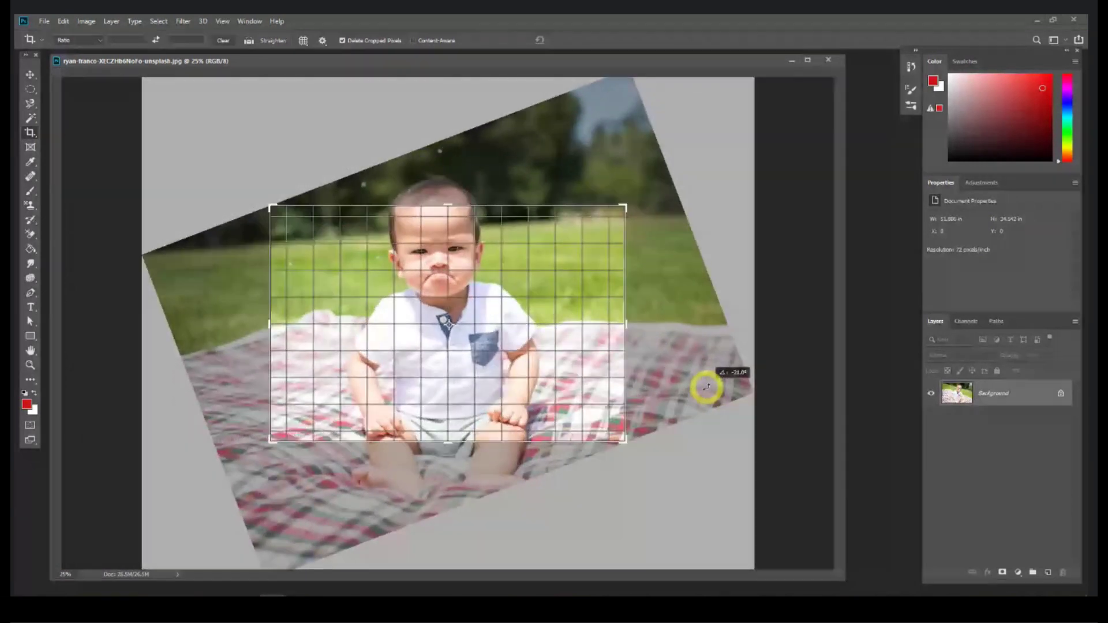
pyautogui.moveTo(706, 386); pyautogui.dragTo(707, 388)
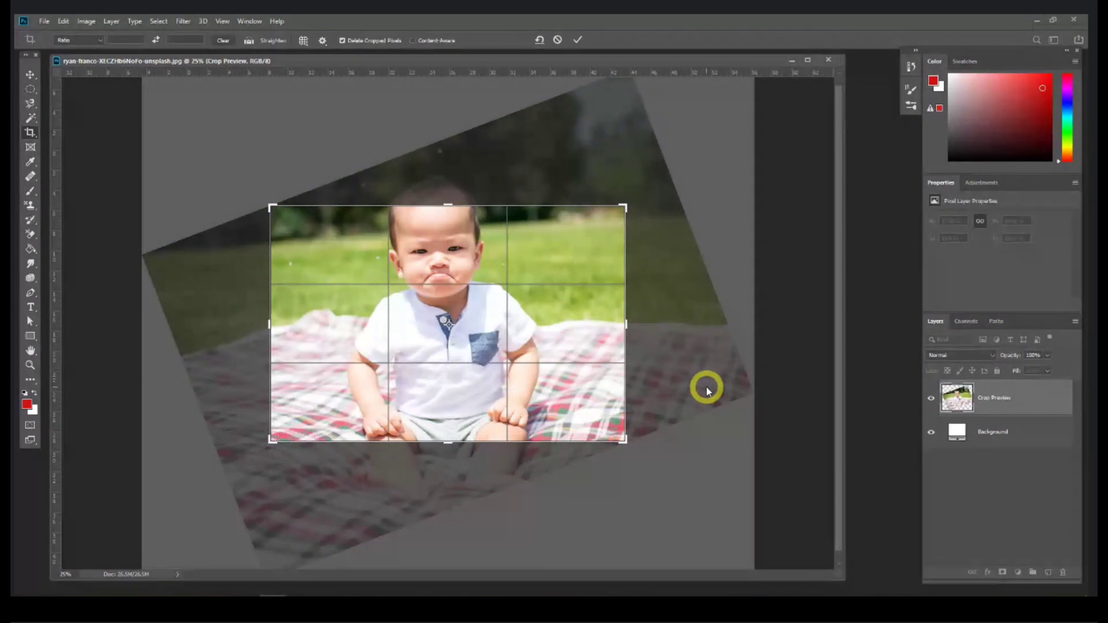
pyautogui.press('Return')
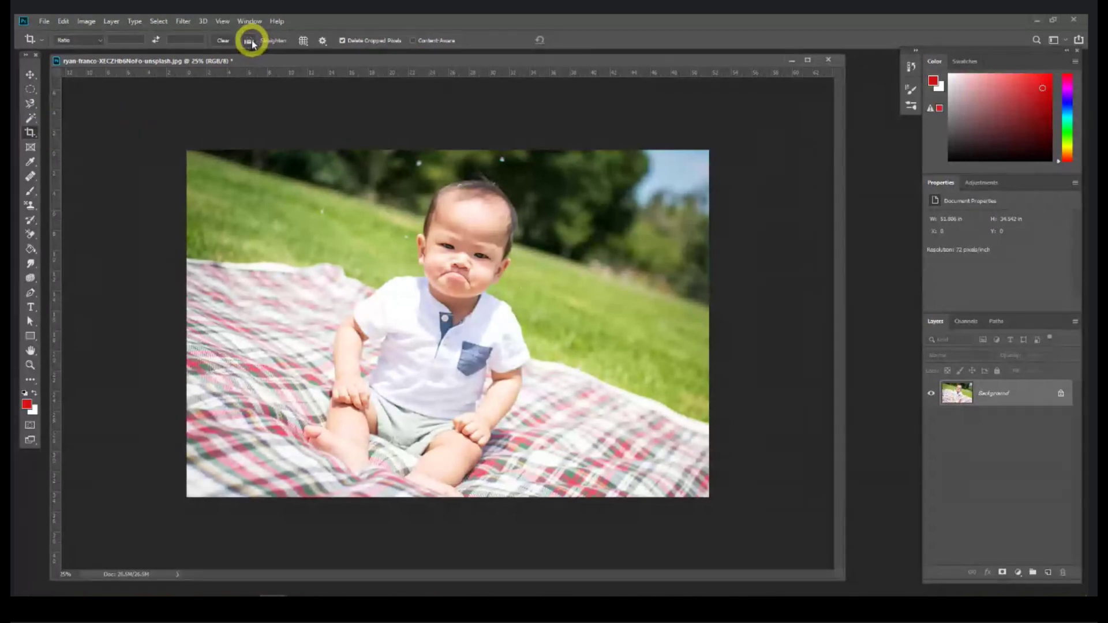
pyautogui.click(251, 43)
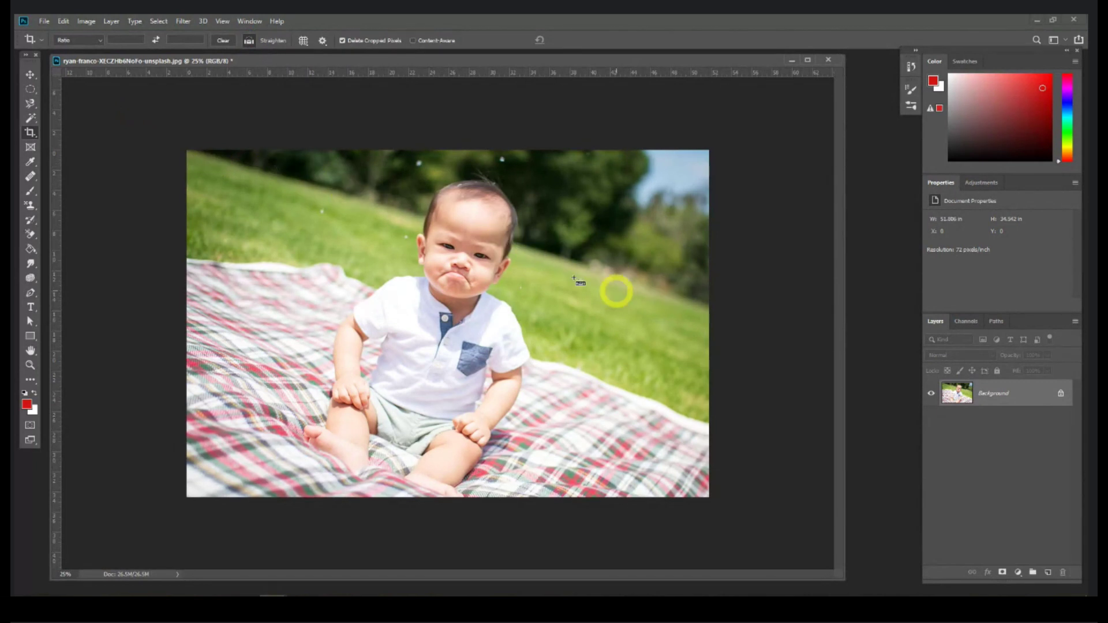
pyautogui.moveTo(192, 151); pyautogui.dragTo(704, 307)
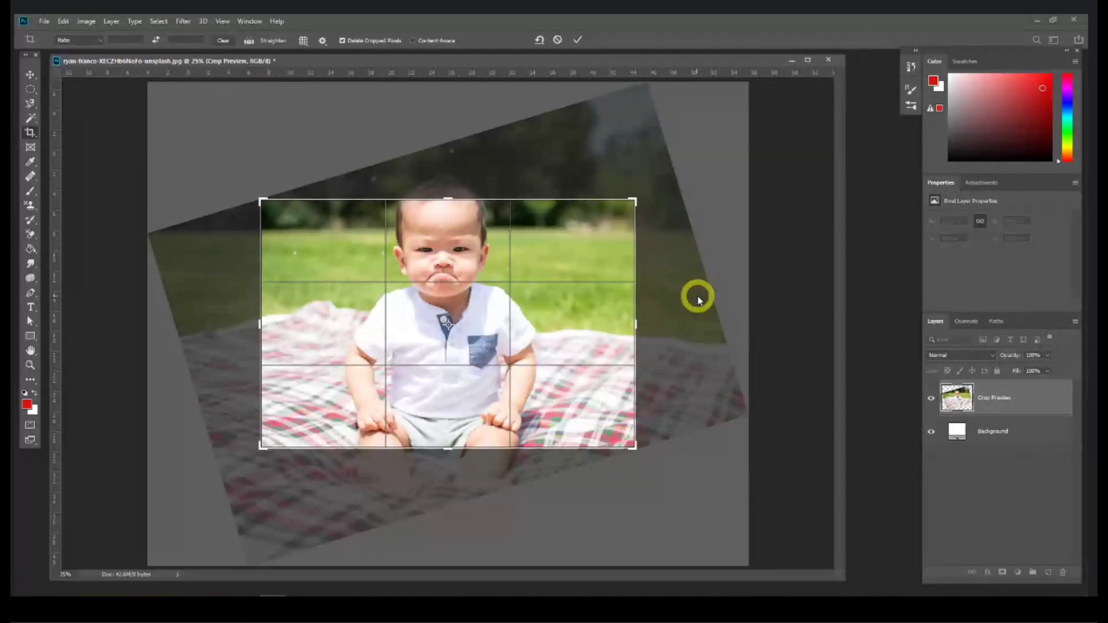
pyautogui.hotkey('ctrl', 'z')
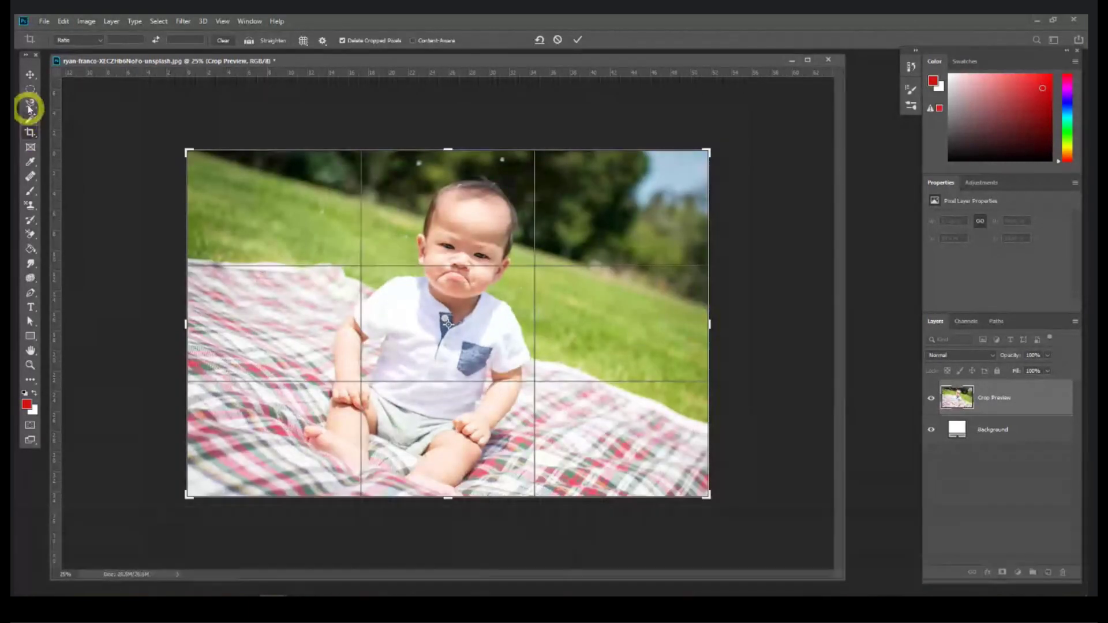
pyautogui.click(30, 74)
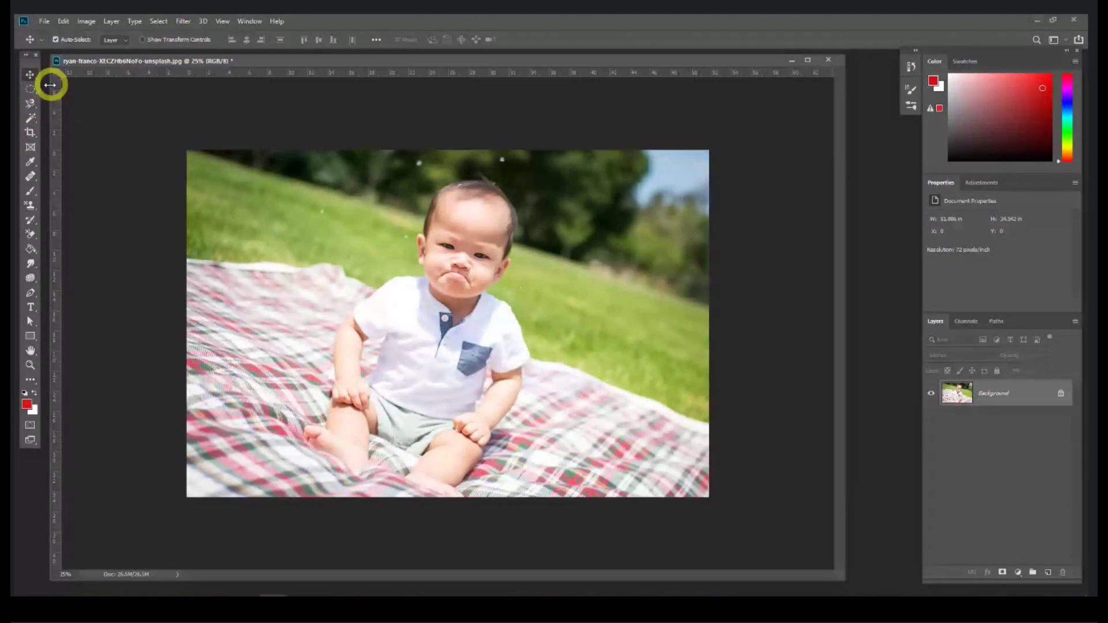
pyautogui.click(31, 134)
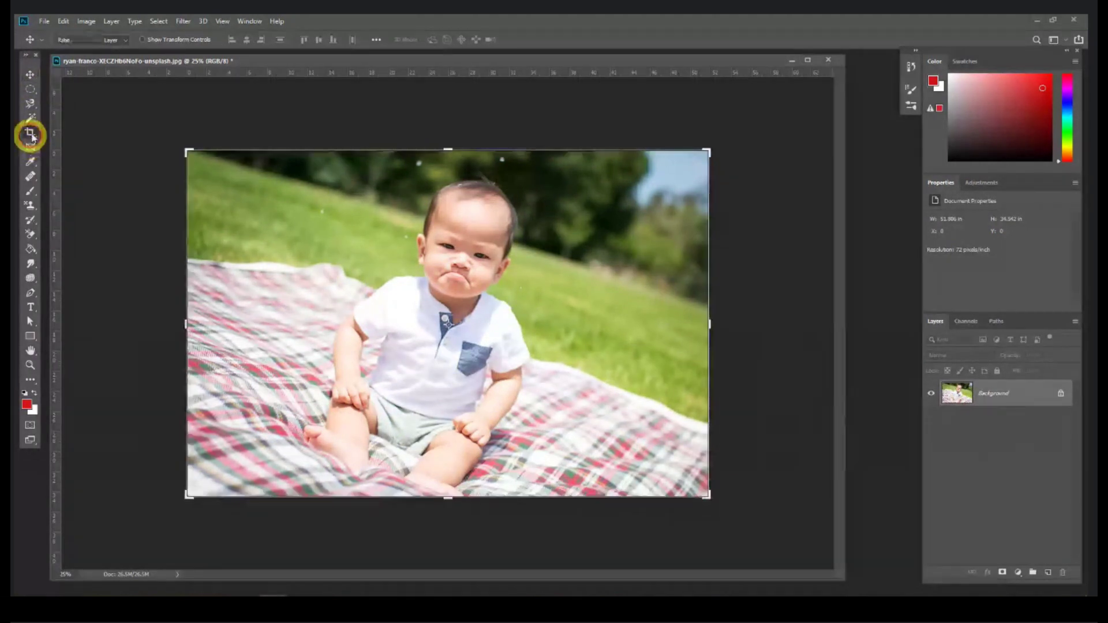
# Step: Check the crop display settings and switch to the Perspective Crop tool
pyautogui.click(322, 40)
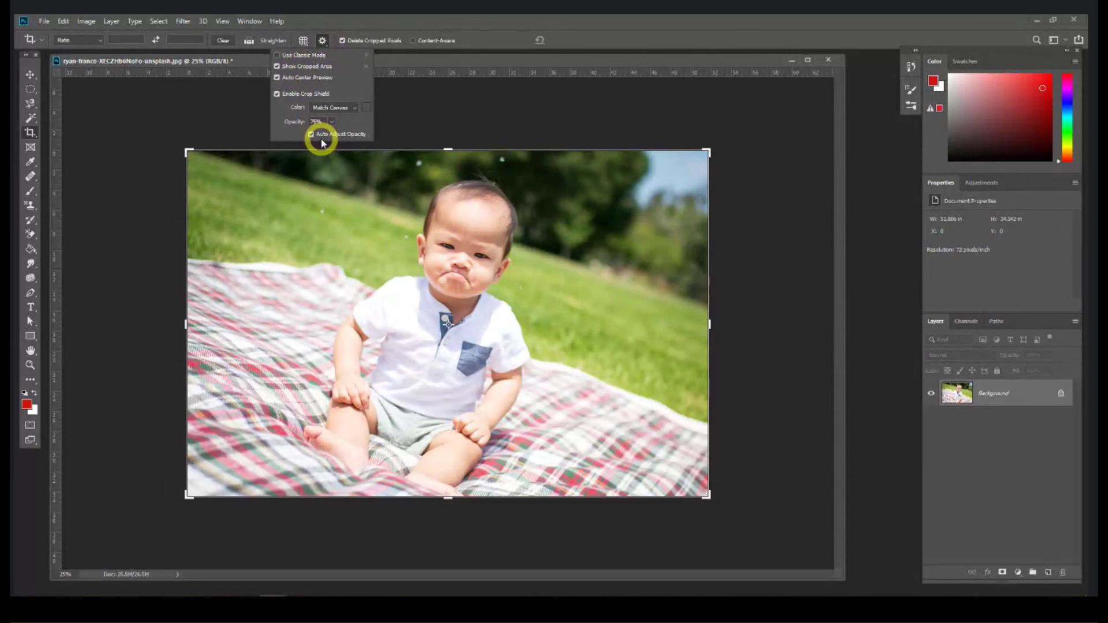
pyautogui.click(79, 60)
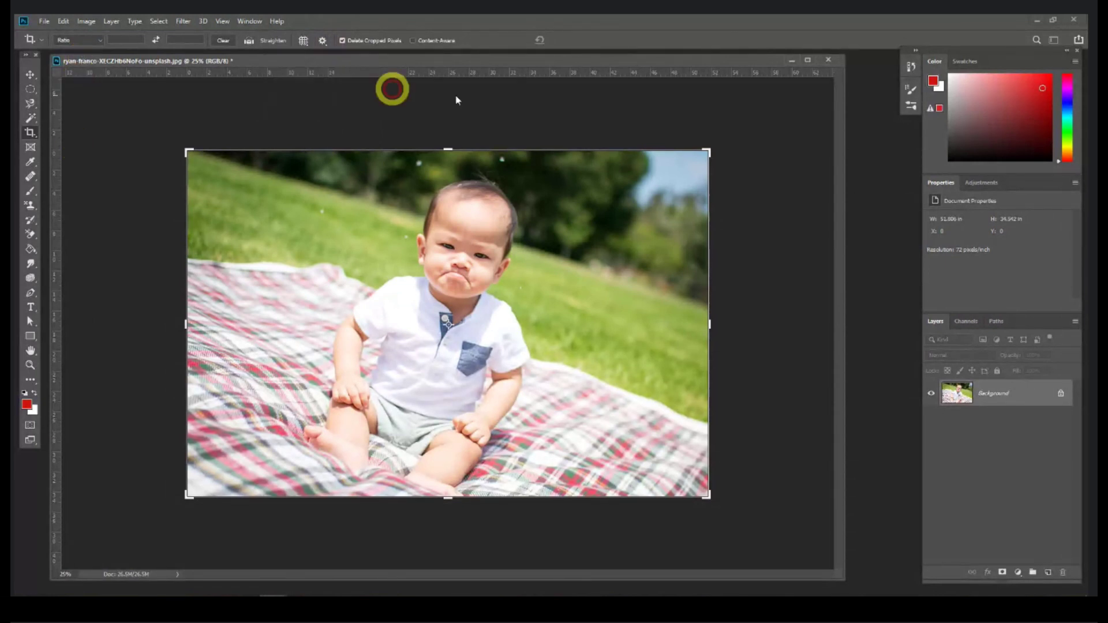
pyautogui.rightClick(30, 133)
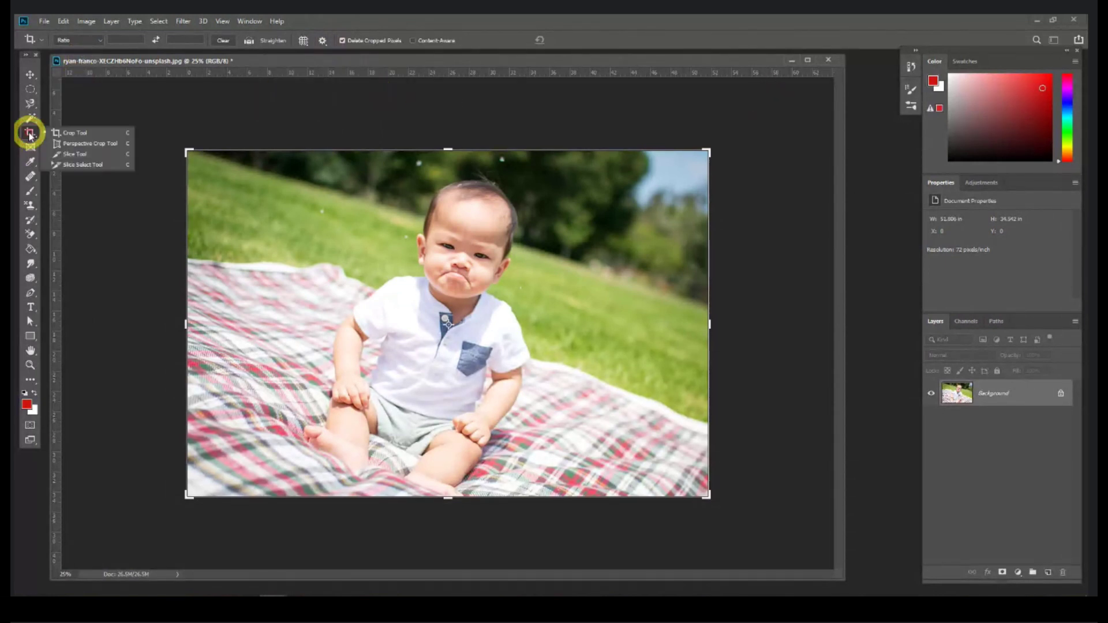
pyautogui.click(57, 144)
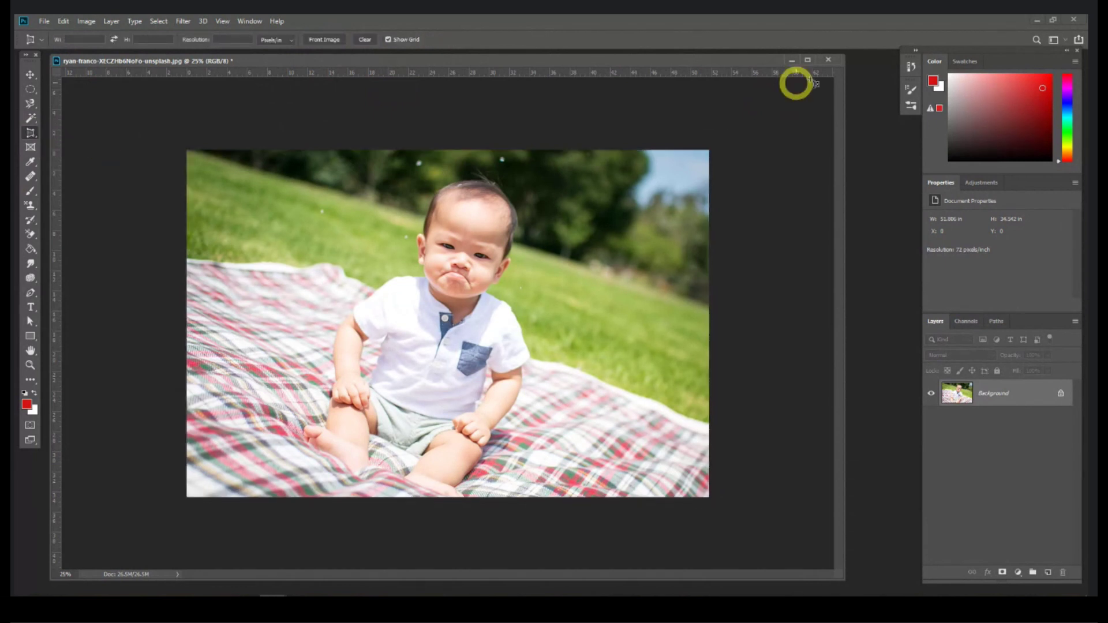
# Step: Close the baby photo without saving and open pexels-rhyan-stark from the Session 1 folder
pyautogui.click(828, 59)
pyautogui.click(543, 234)
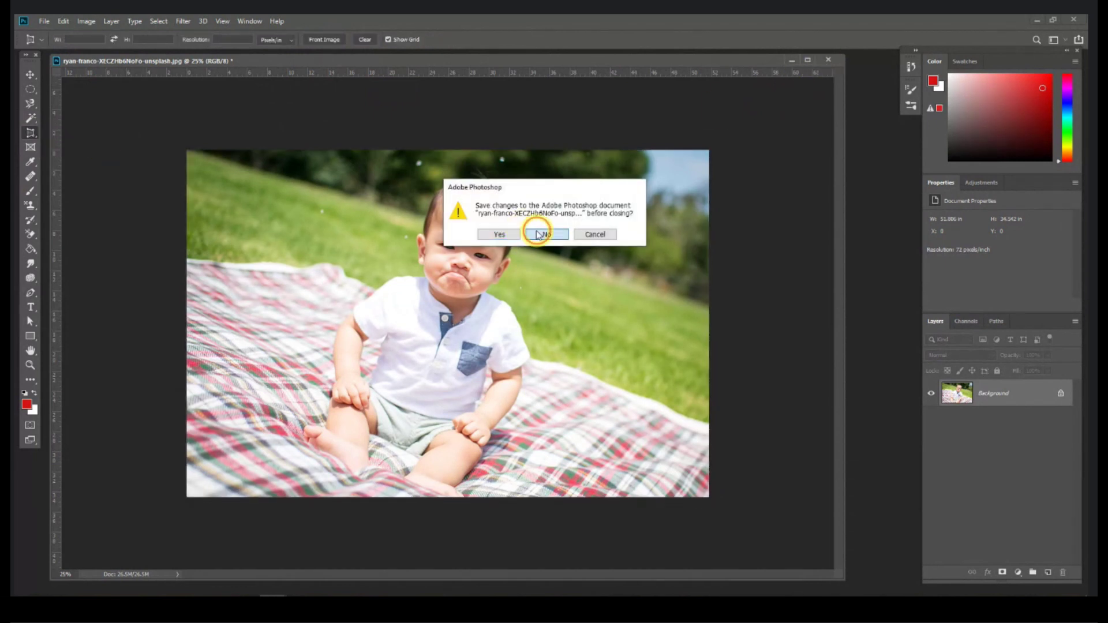
pyautogui.click(138, 595)
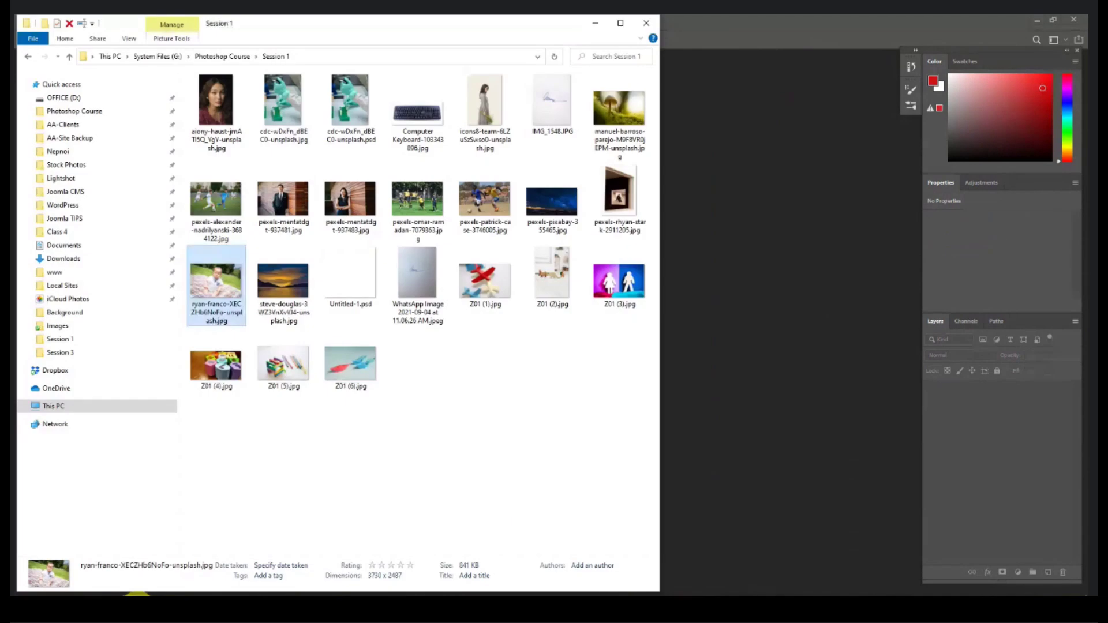
pyautogui.moveTo(617, 199); pyautogui.dragTo(633, 227)
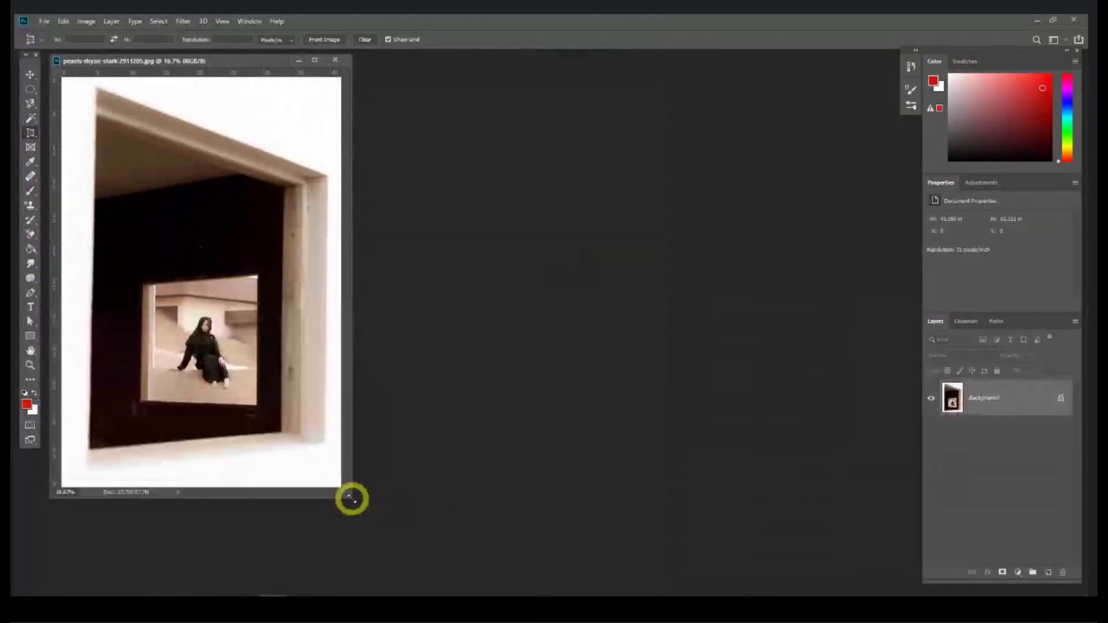
# Step: Enlarge the framed photo's document window and switch from Crop to the Perspective Crop Tool
pyautogui.moveTo(353, 497); pyautogui.dragTo(472, 551)
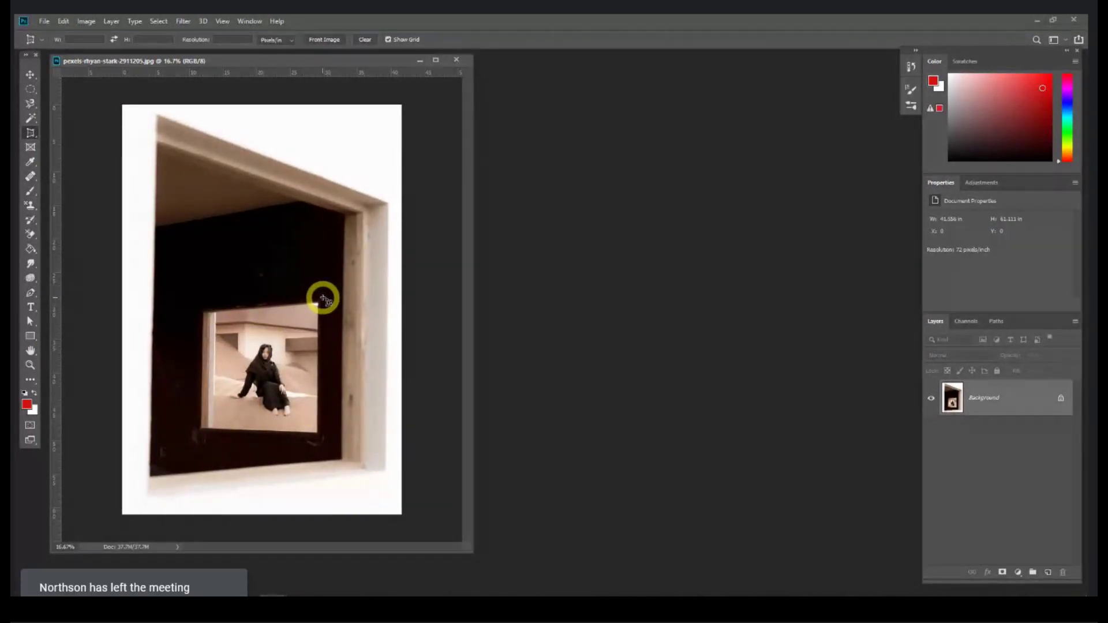
pyautogui.rightClick(31, 132)
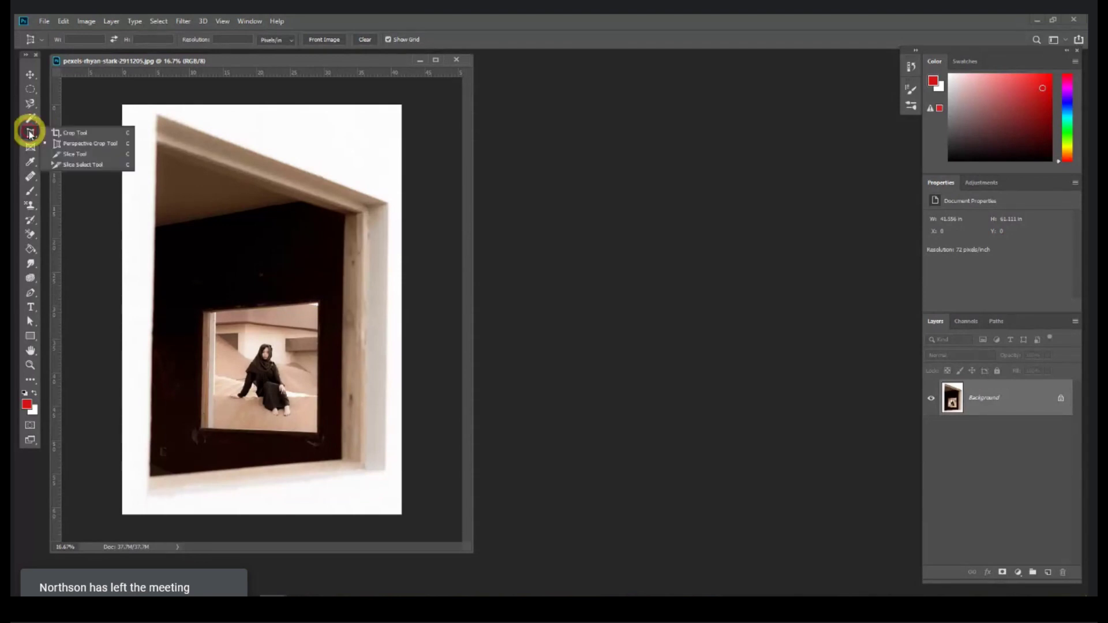
pyautogui.click(68, 144)
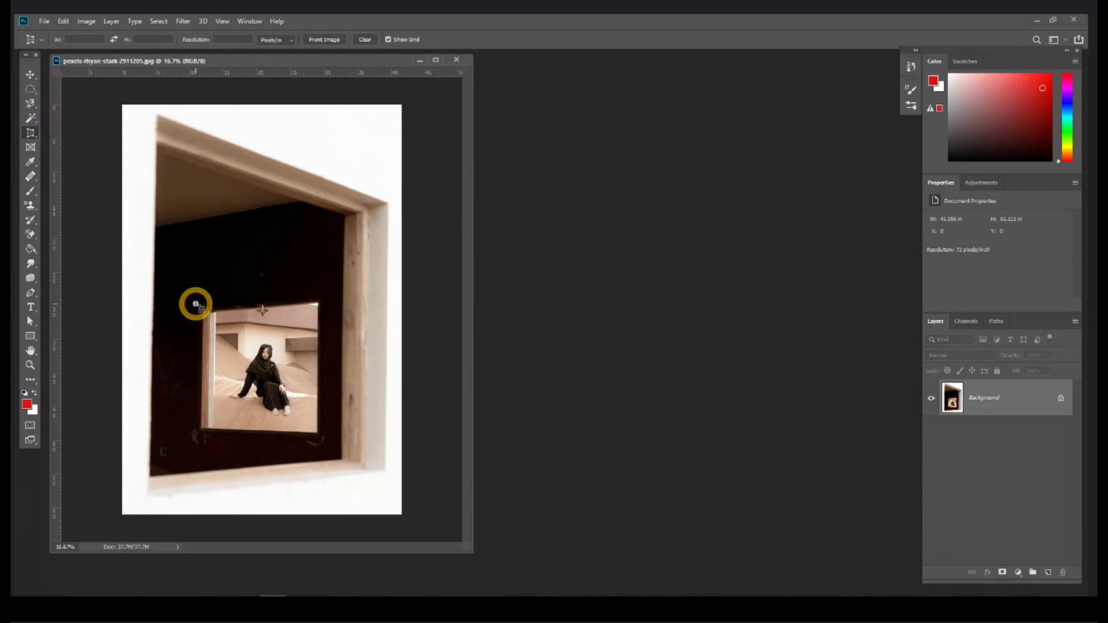
# Step: Mark the four corners of the inner window picture with a perspective crop grid
pyautogui.click(195, 303)
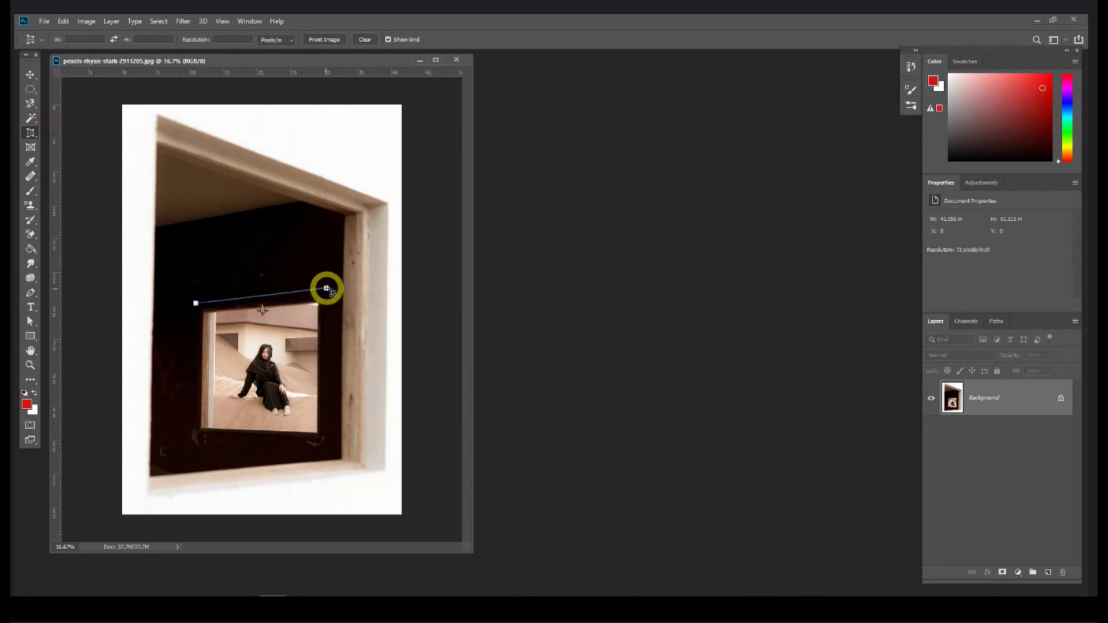
pyautogui.click(327, 288)
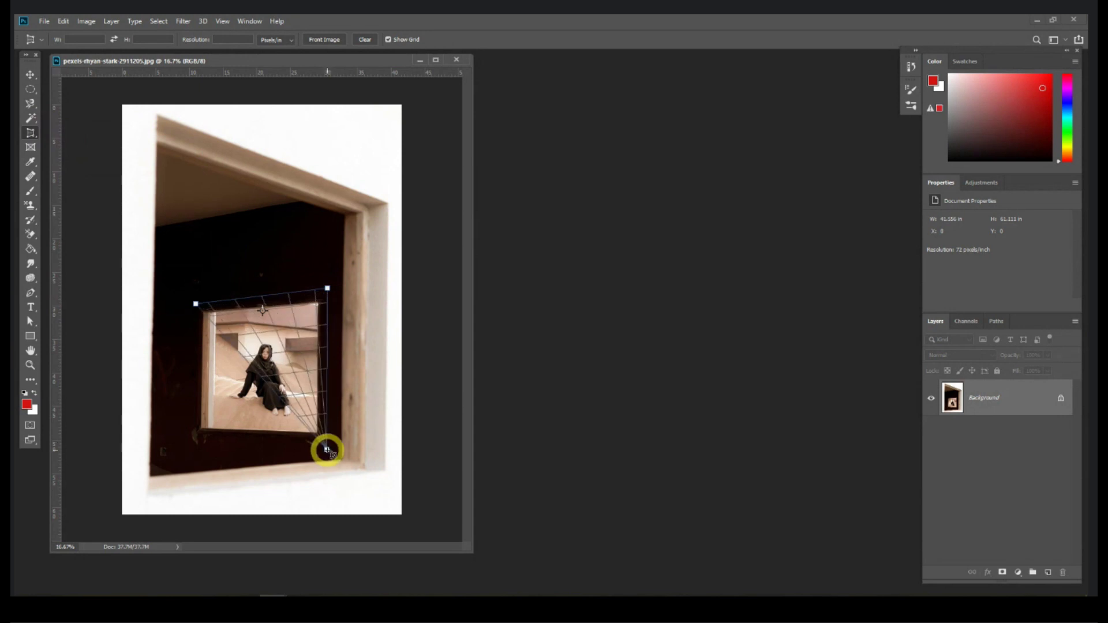
pyautogui.click(326, 449)
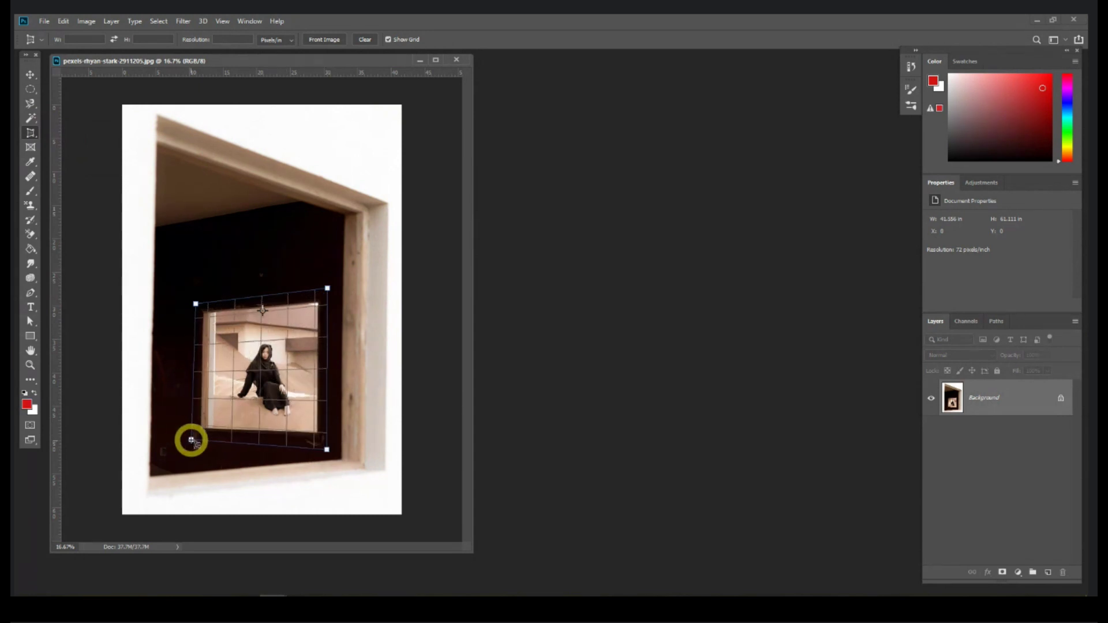
pyautogui.click(193, 440)
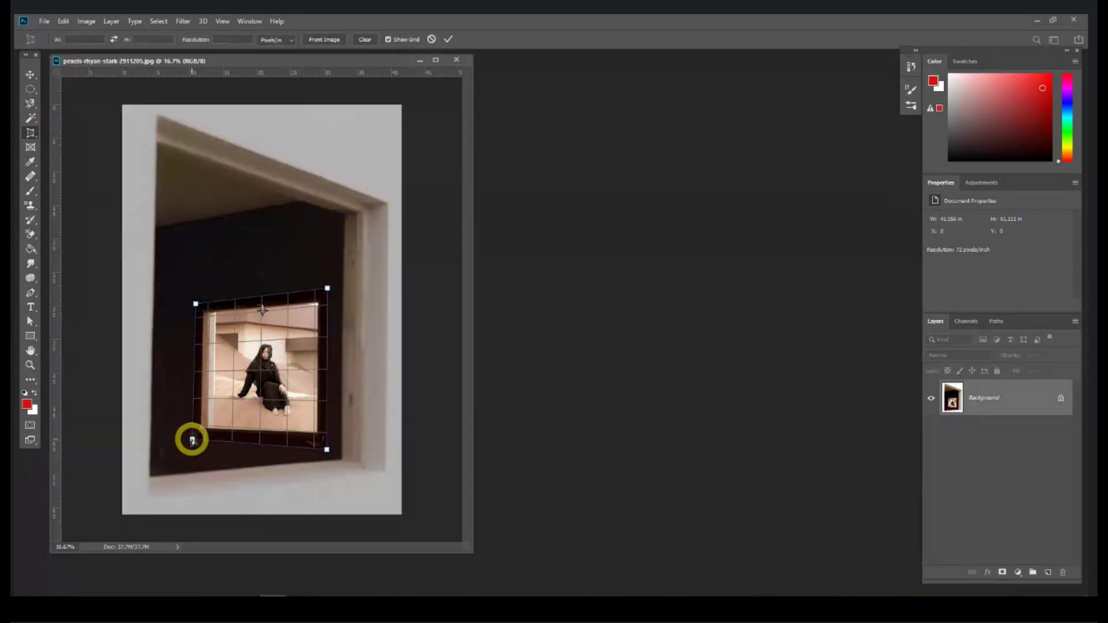
# Step: Fine-tune the crop corners and apply the perspective crop, then undo it and close the photo
pyautogui.hotkey('ctrl', '=')
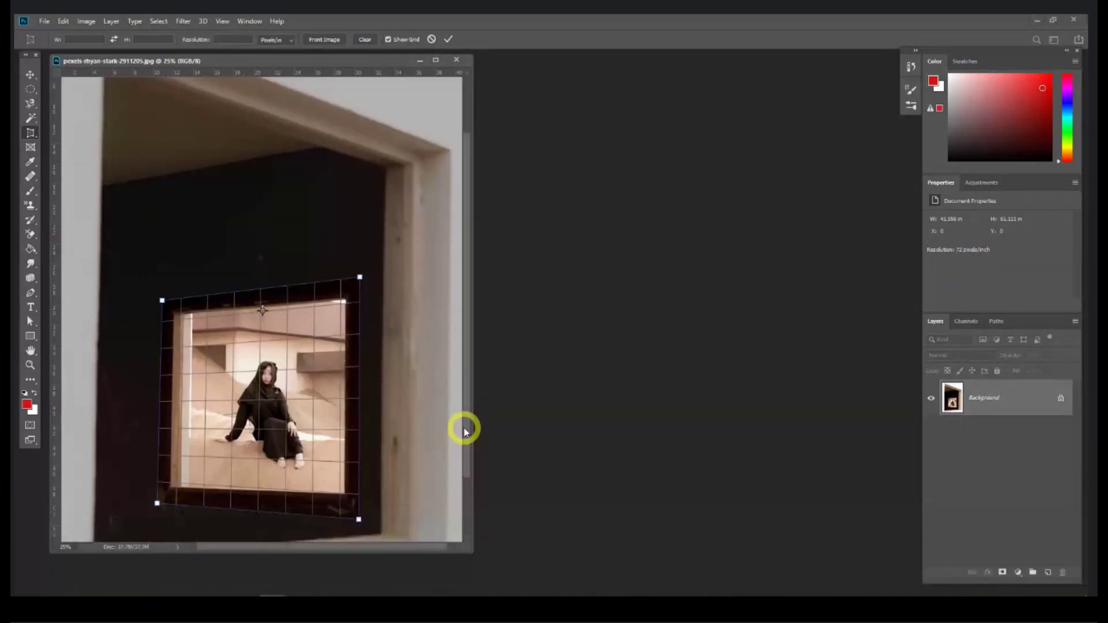
pyautogui.moveTo(463, 428); pyautogui.dragTo(467, 467)
pyautogui.moveTo(360, 220); pyautogui.dragTo(366, 218)
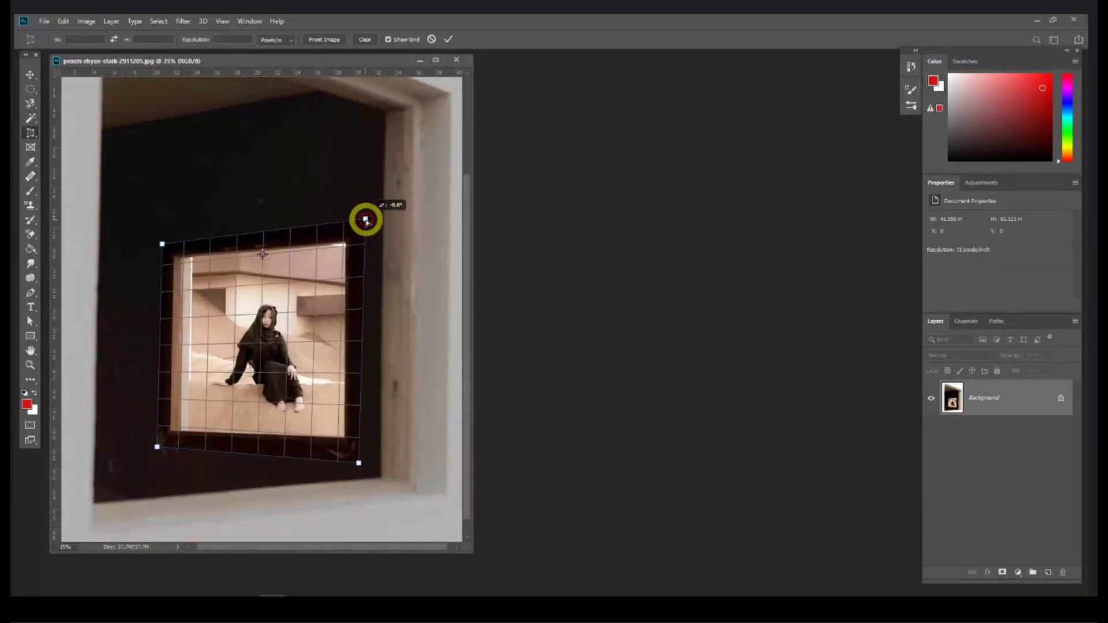
pyautogui.moveTo(358, 464); pyautogui.dragTo(365, 466)
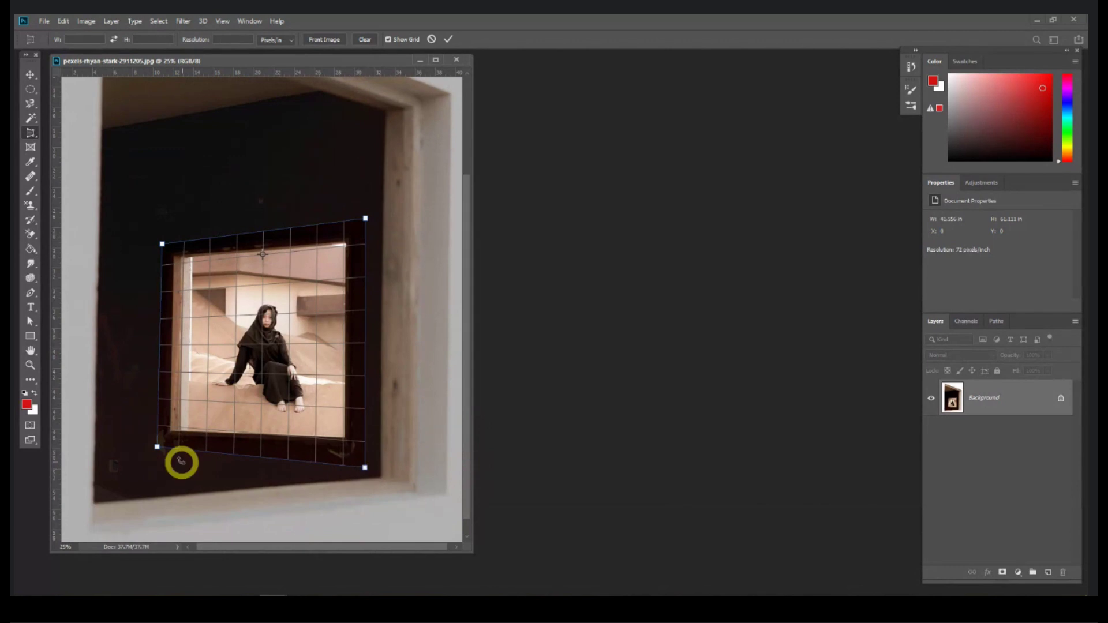
pyautogui.moveTo(156, 449); pyautogui.dragTo(157, 447)
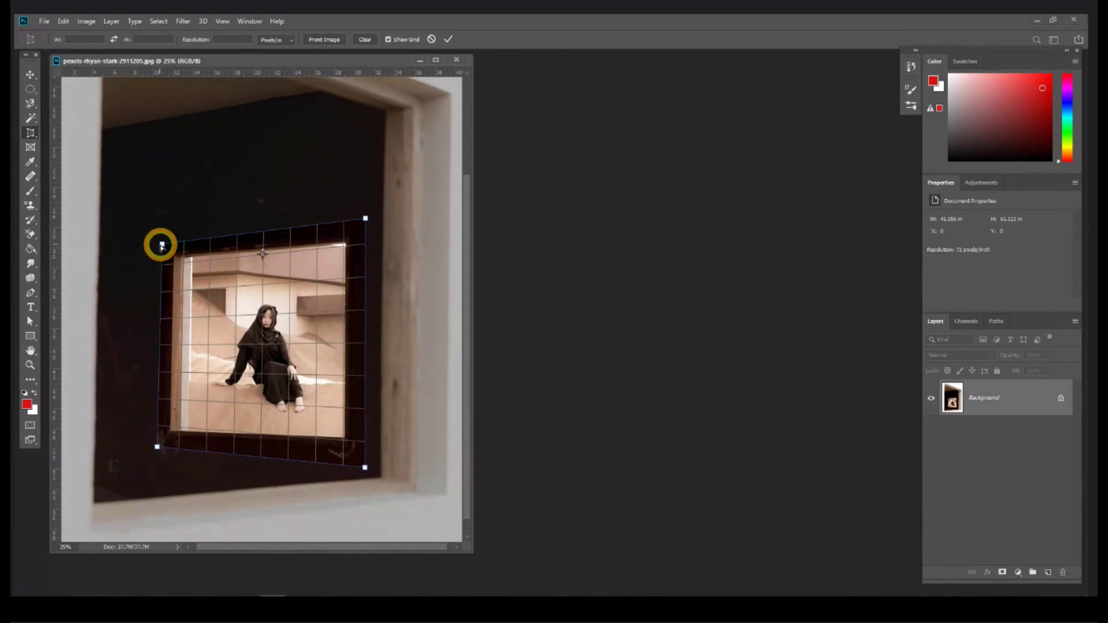
pyautogui.moveTo(161, 246); pyautogui.dragTo(163, 244)
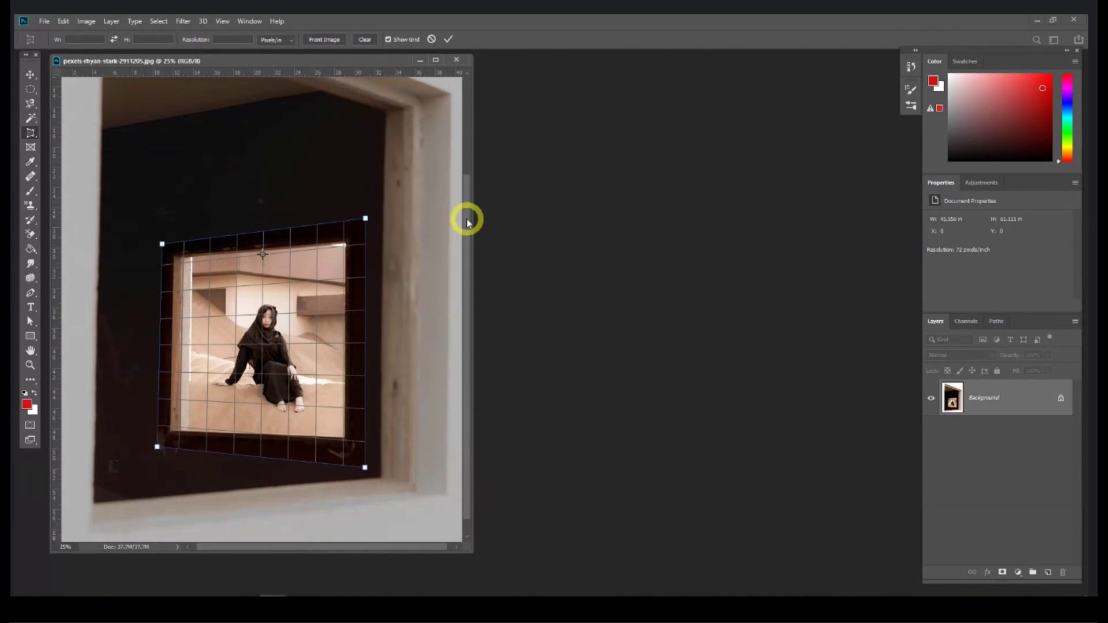
pyautogui.press('Return')
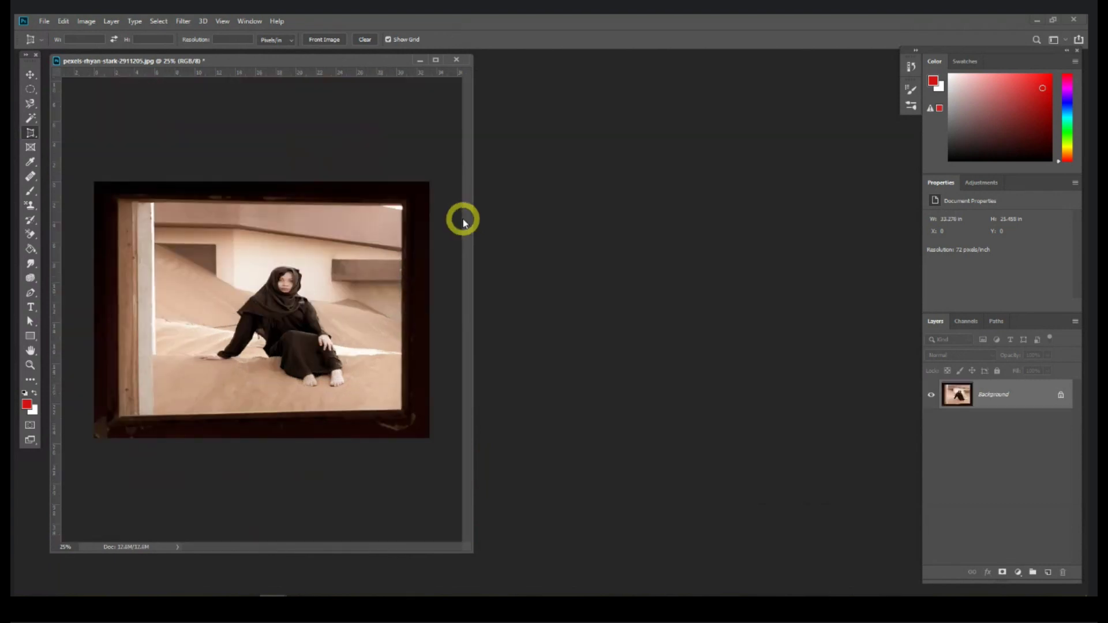
pyautogui.hotkey('ctrl', 'z')
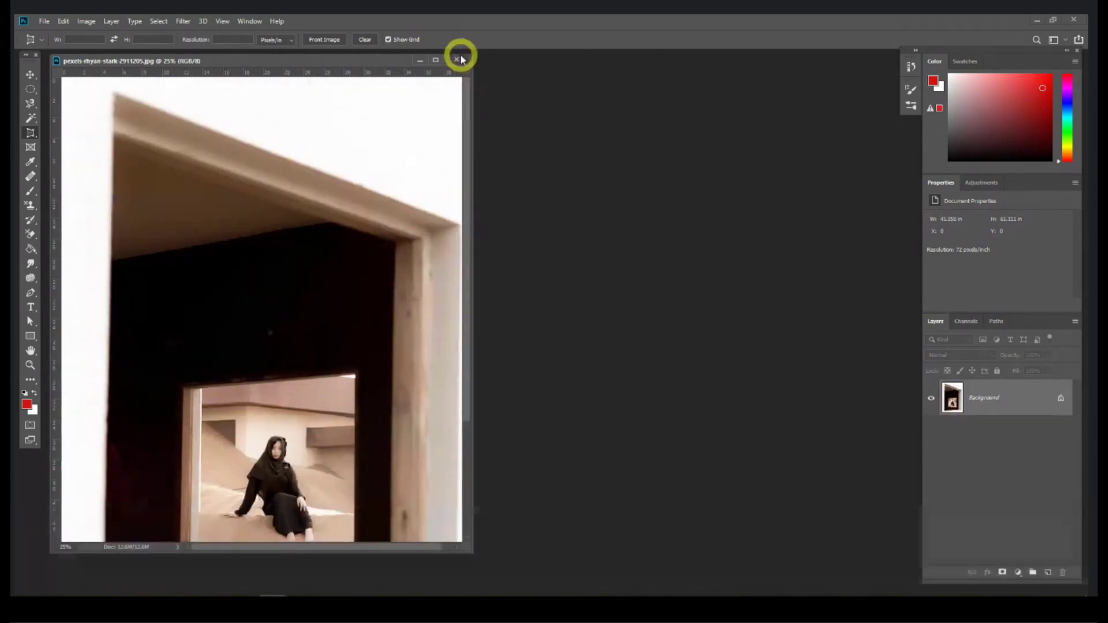
pyautogui.click(456, 60)
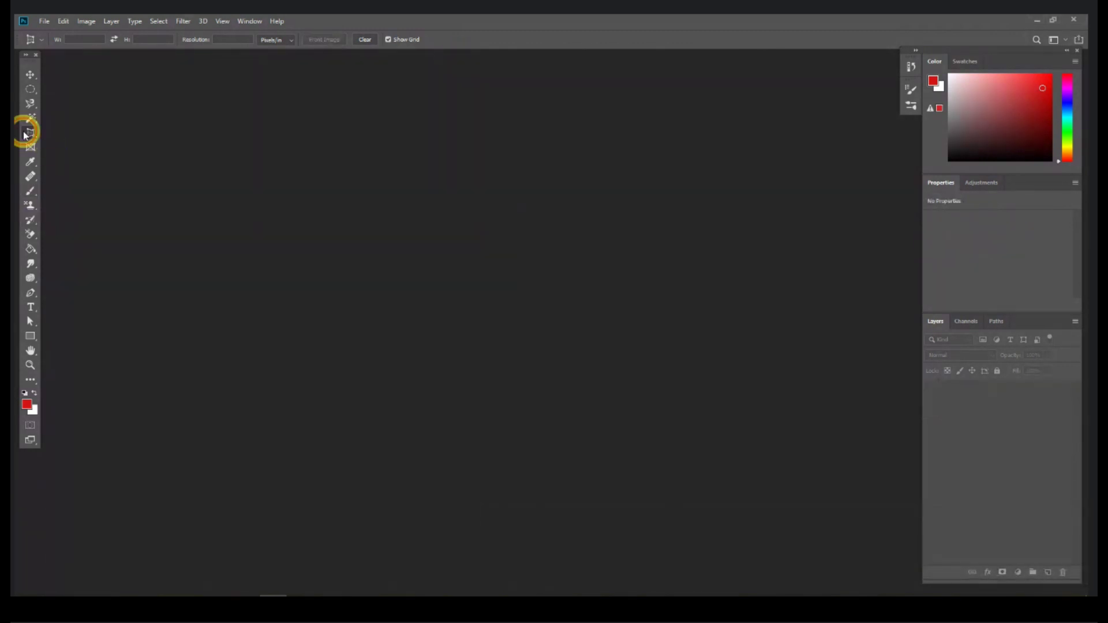
# Step: Switch to the Slice Tool and drag the football photo in from the Session 1 folder
pyautogui.moveTo(32, 134); pyautogui.dragTo(104, 158)
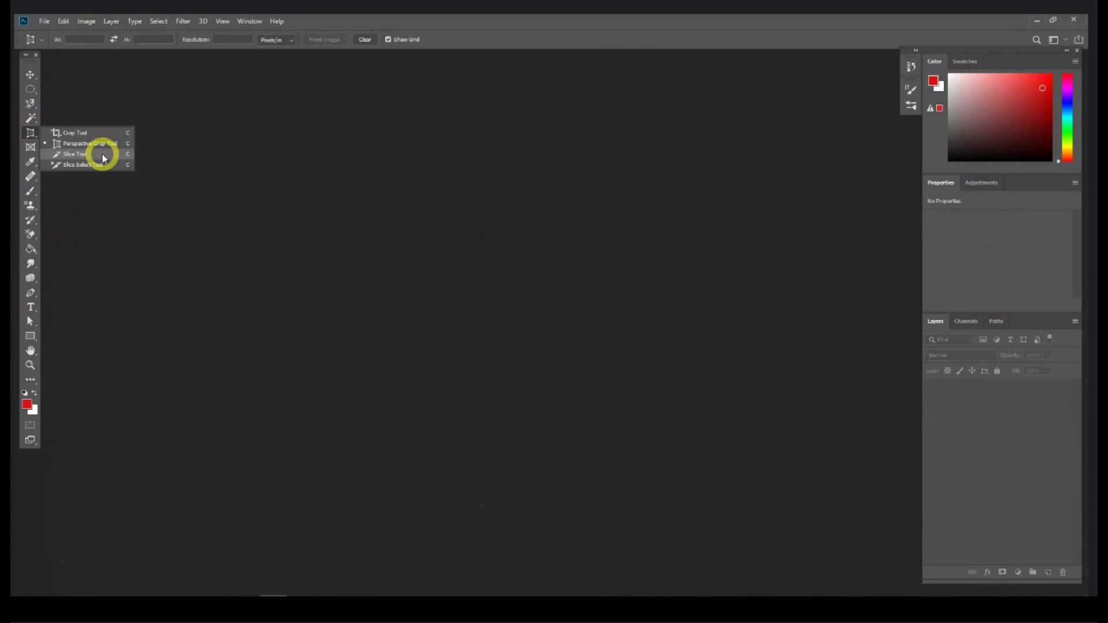
pyautogui.click(104, 157)
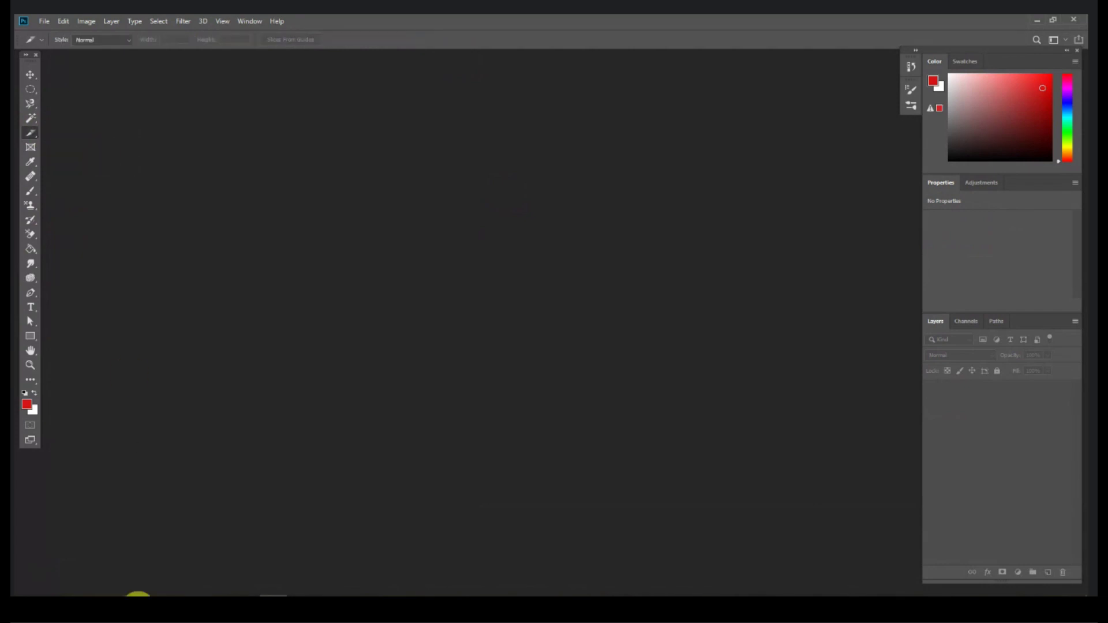
pyautogui.click(139, 595)
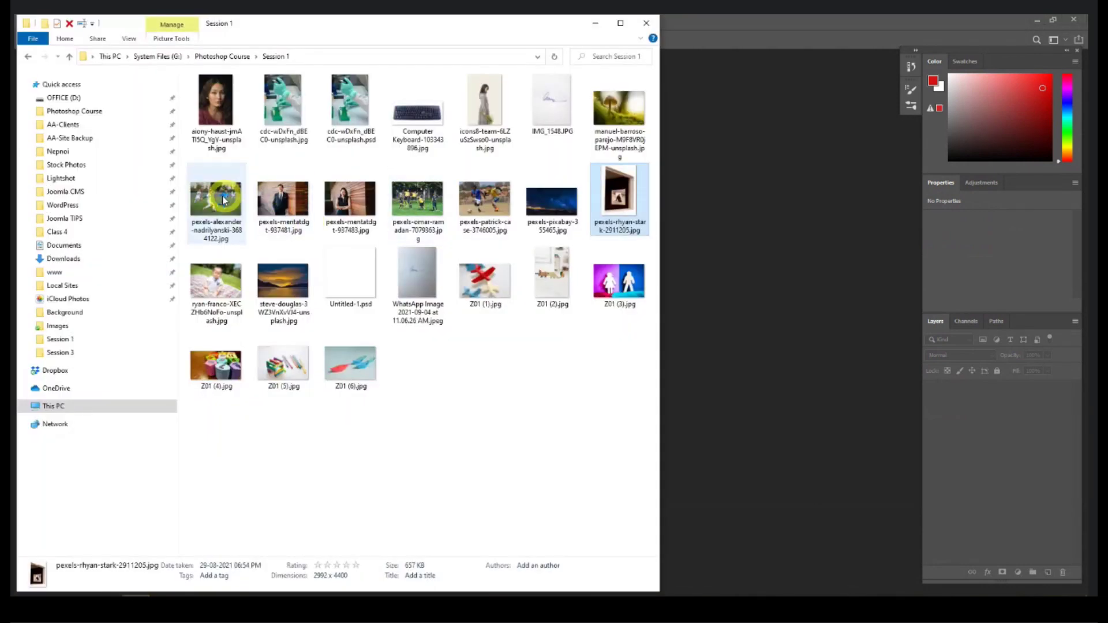
pyautogui.moveTo(217, 199); pyautogui.dragTo(796, 282)
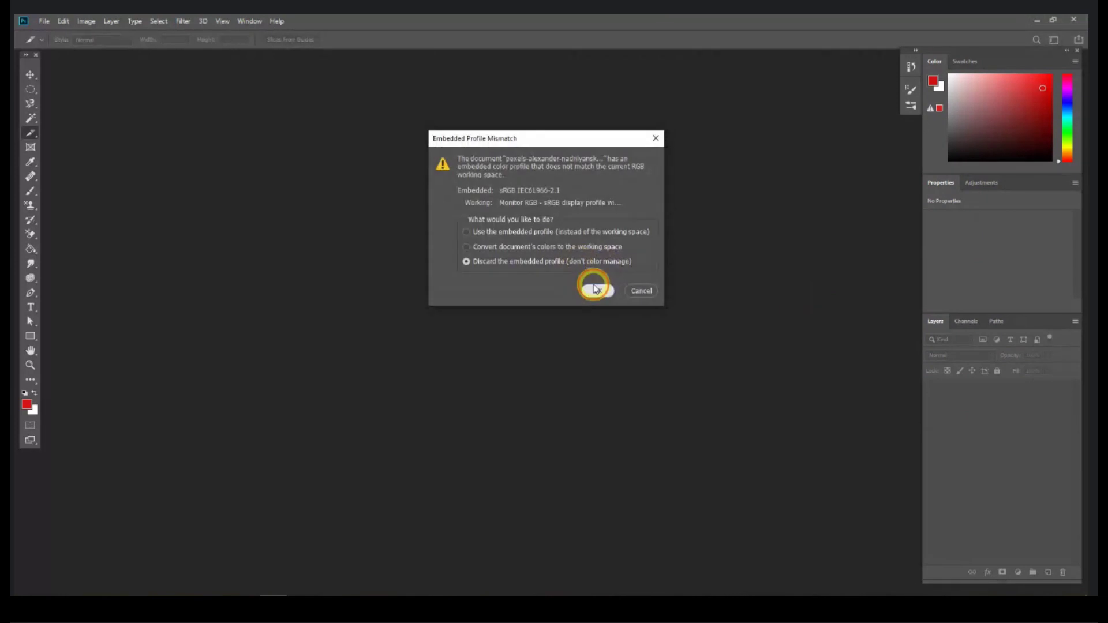
# Step: Discard the football photo's embedded colour profile and enlarge its document window to show the whole image
pyautogui.click(595, 287)
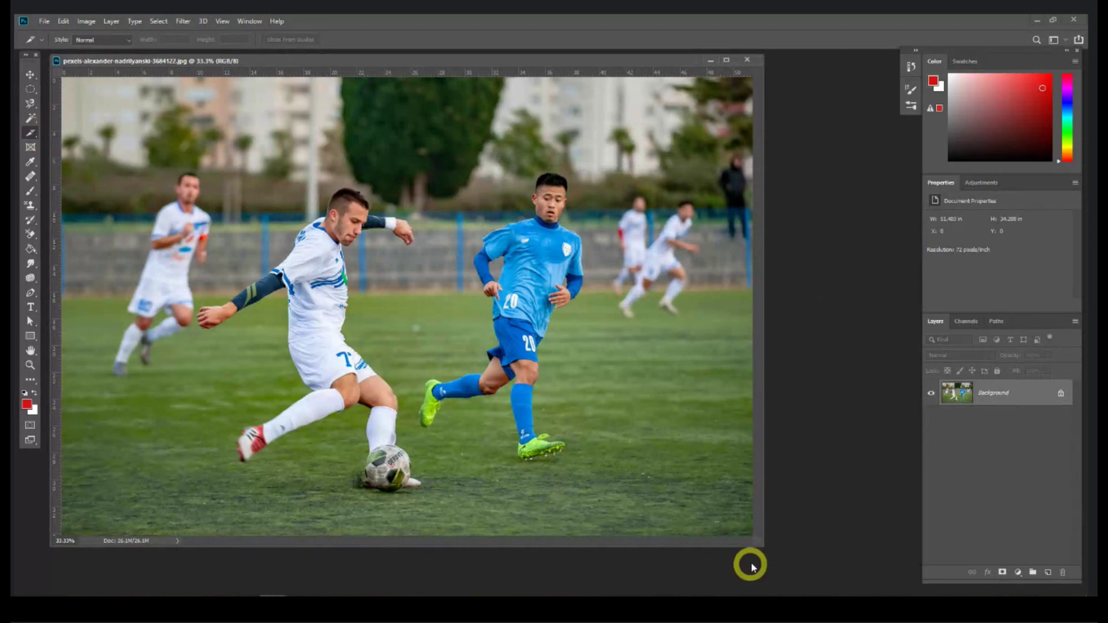
pyautogui.moveTo(764, 545); pyautogui.dragTo(801, 570)
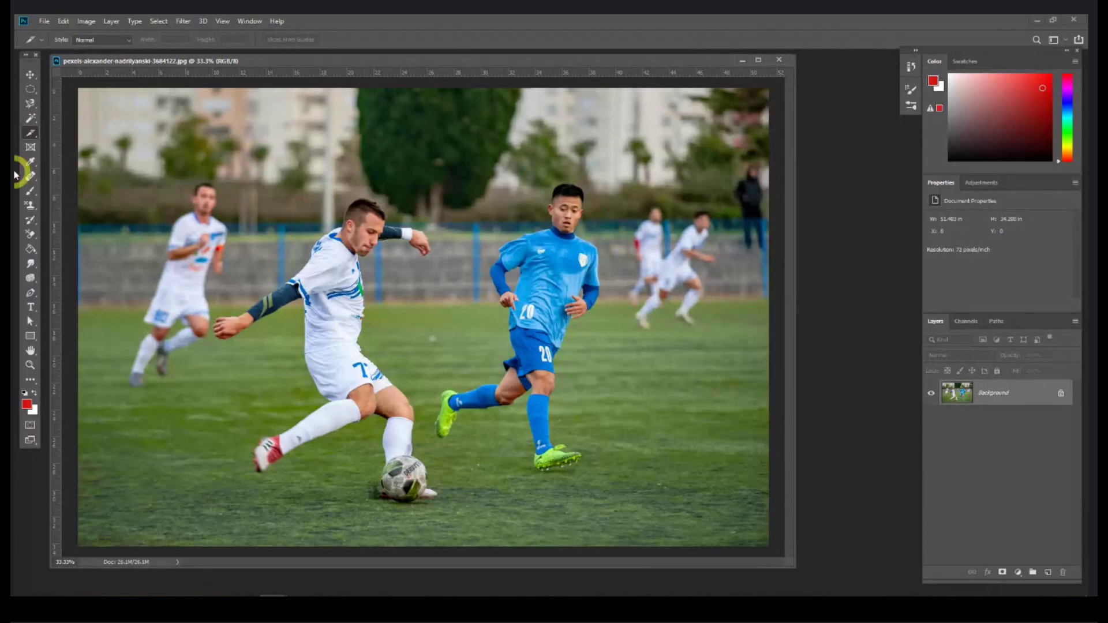
# Step: Draw a slice across the football photo and move its vertical edge between the kicking player and the player in blue
pyautogui.moveTo(235, 87); pyautogui.dragTo(770, 546)
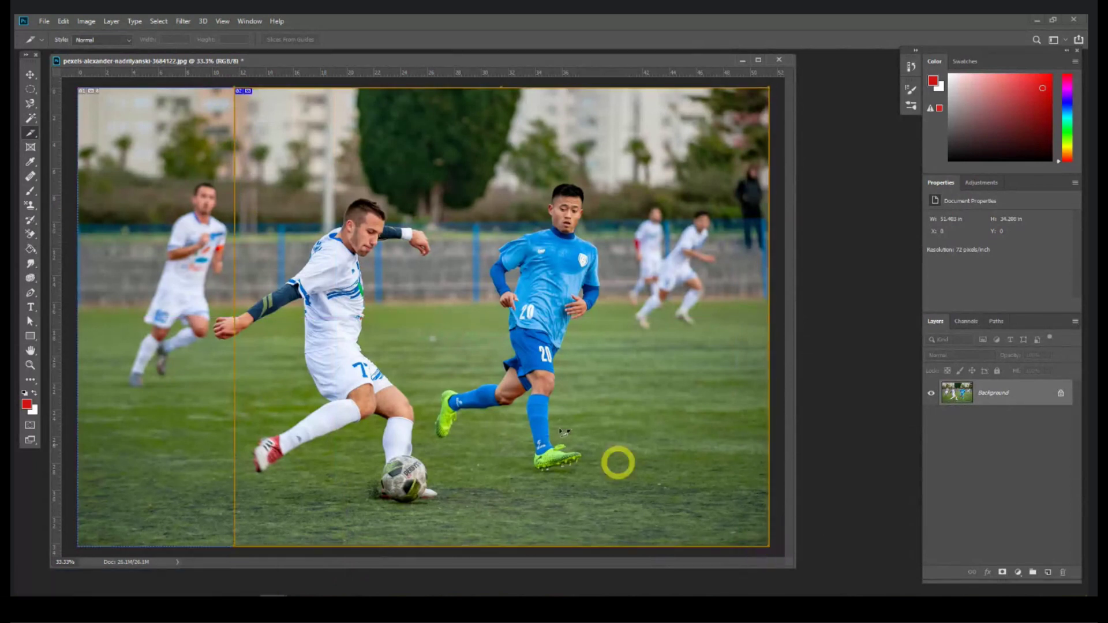
pyautogui.moveTo(240, 281); pyautogui.dragTo(407, 283)
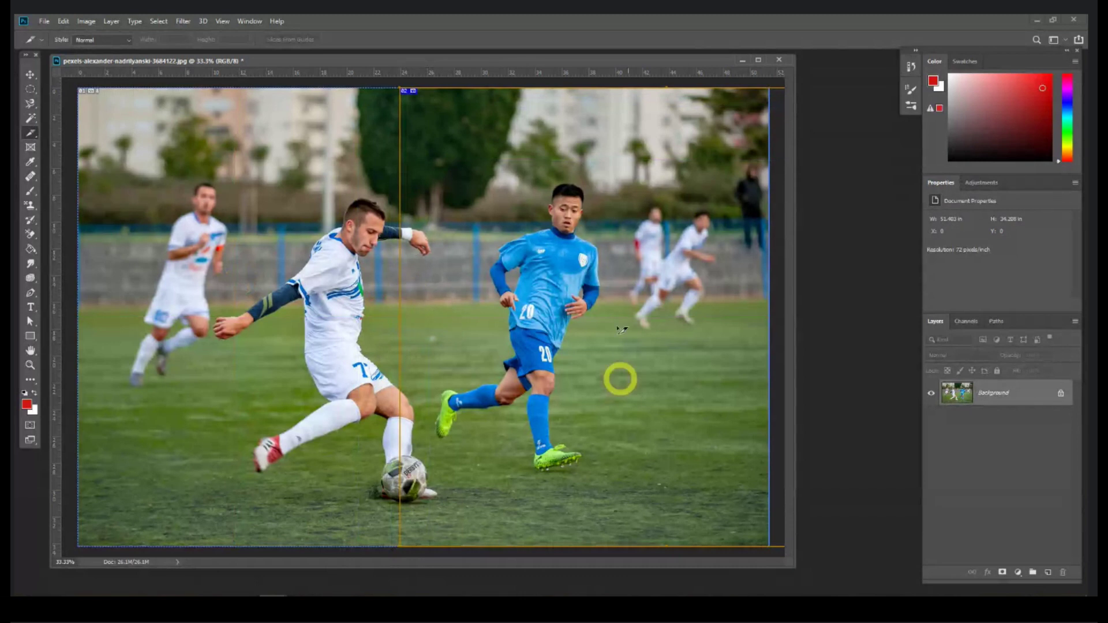
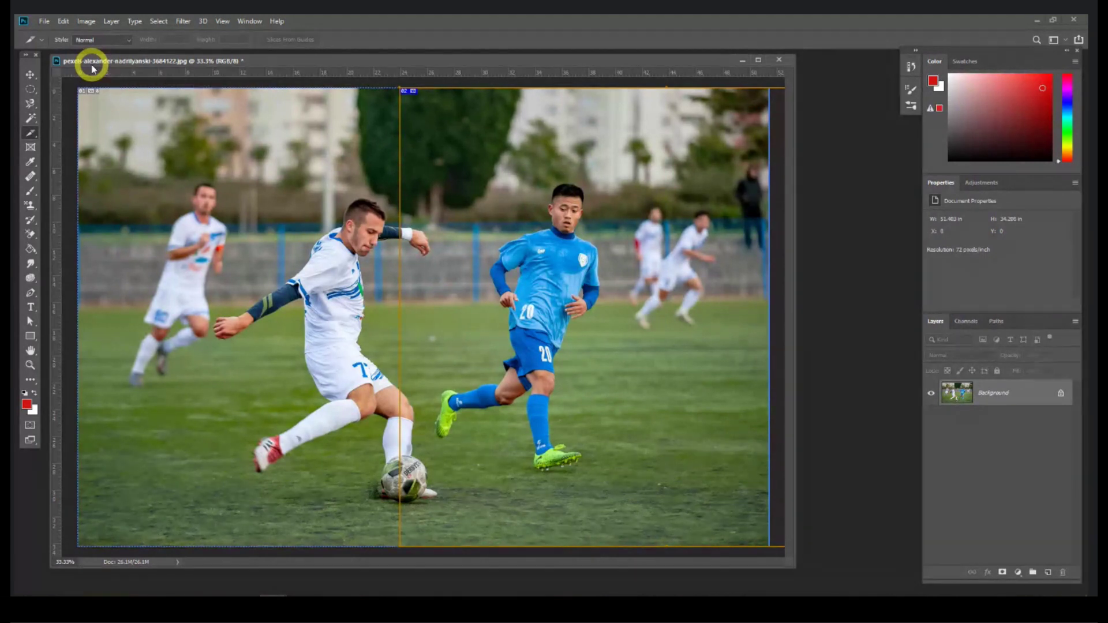
# Step: Close the football photo without saving and switch to the Frame Tool
pyautogui.click(779, 60)
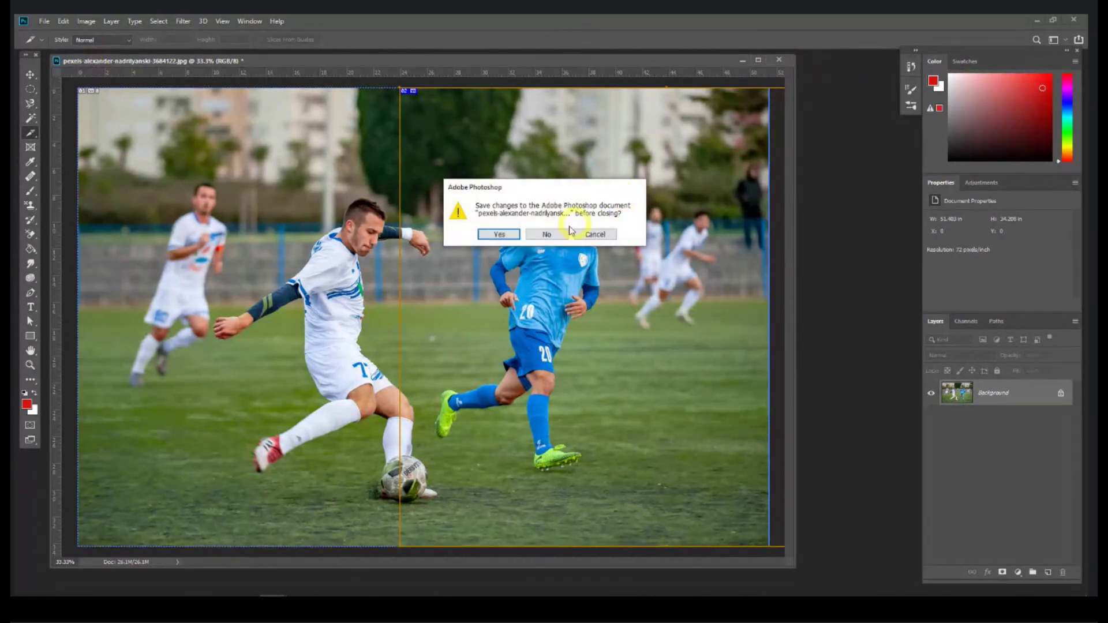
pyautogui.click(547, 235)
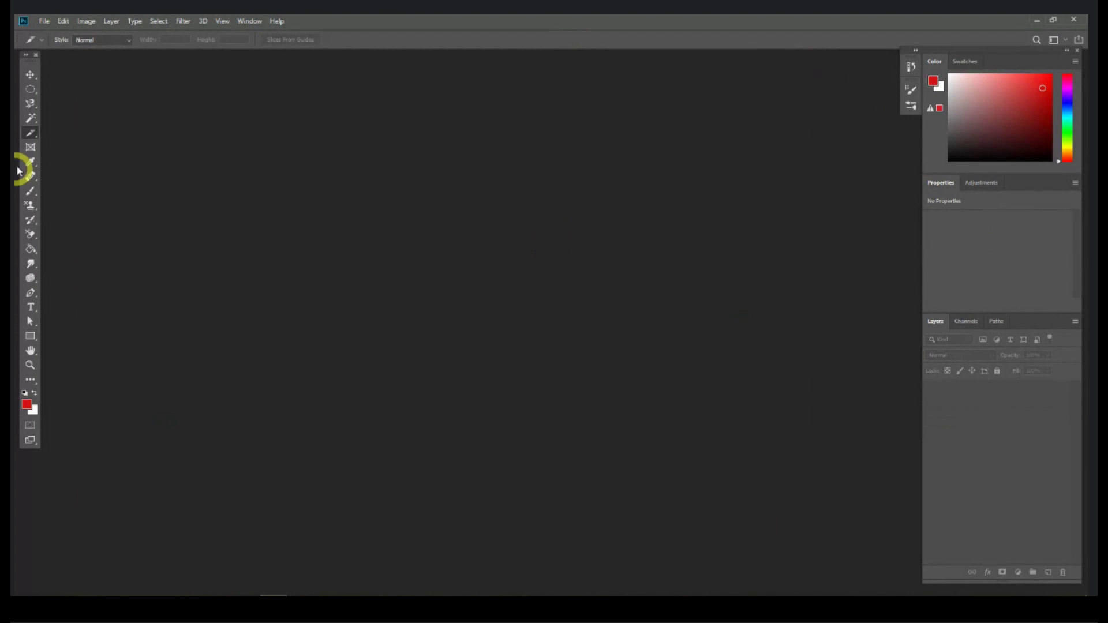
pyautogui.rightClick(32, 134)
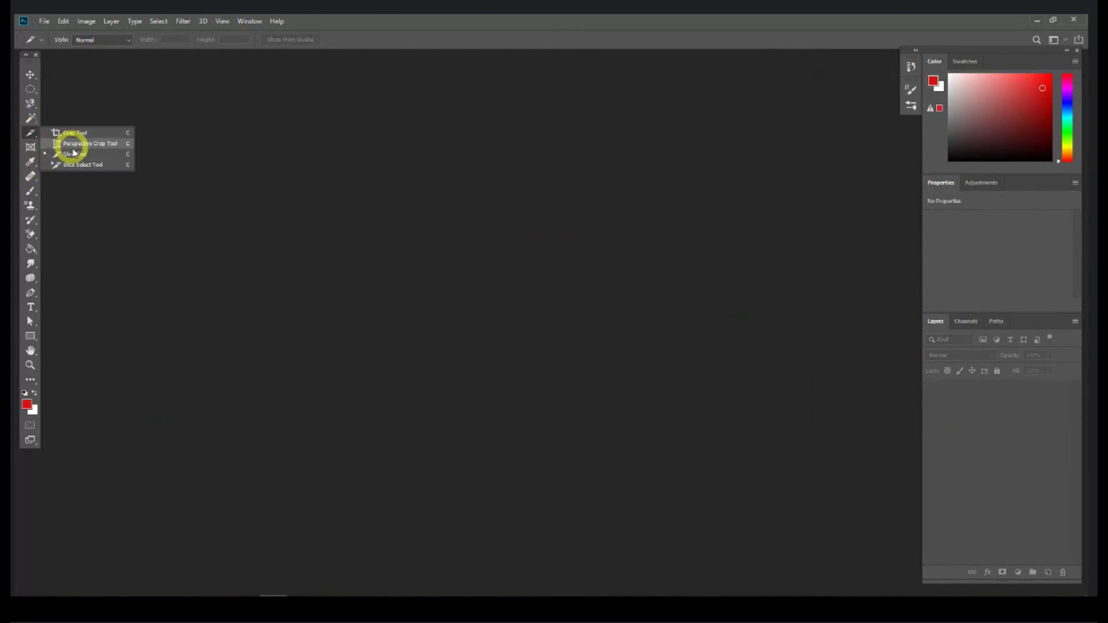
pyautogui.click(30, 150)
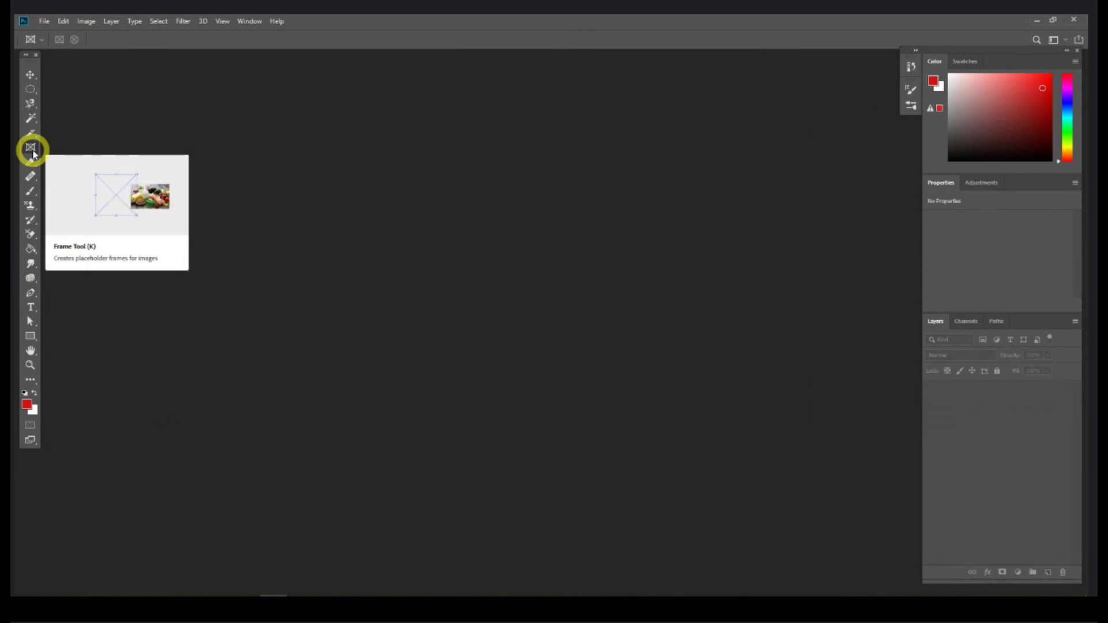
# Step: Open the wooden-wall portrait pexels-mentatdgt-937483.jpg from the Session 1 folder, then start a new document
pyautogui.click(136, 607)
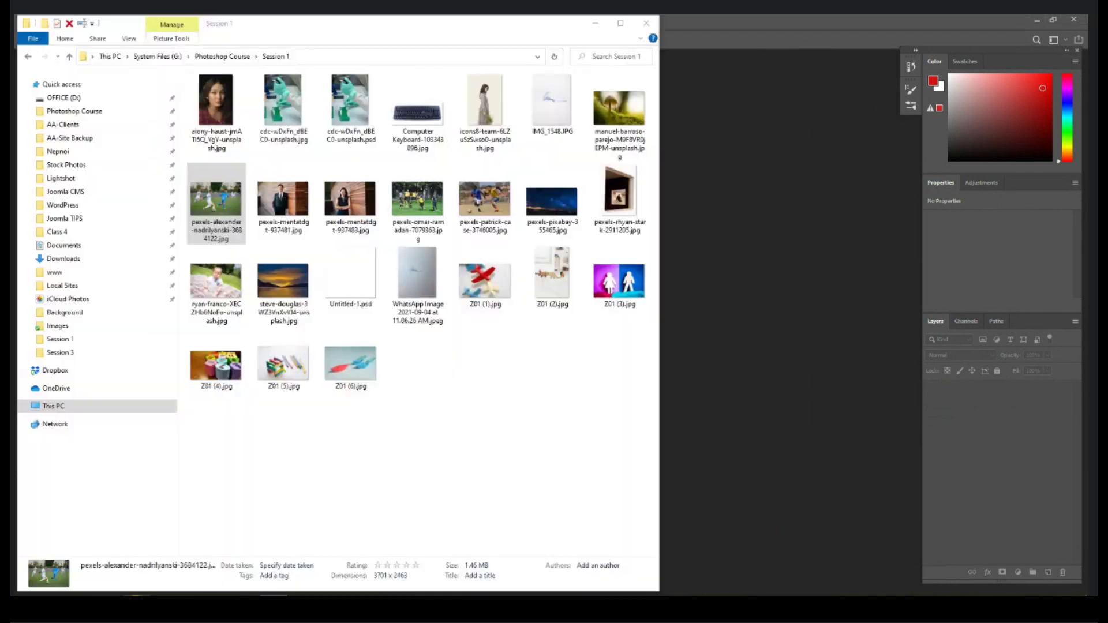
pyautogui.moveTo(349, 199); pyautogui.dragTo(705, 221)
pyautogui.click(48, 23)
pyautogui.click(53, 33)
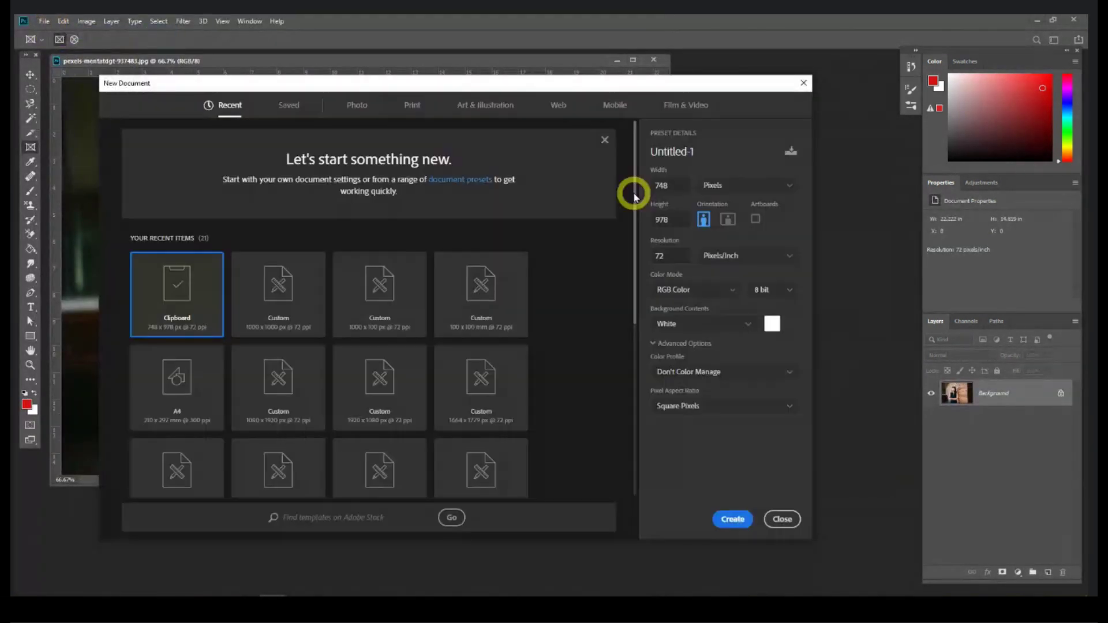
# Step: Create a 1000×1000 pixel Untitled-1 document and enlarge its window
pyautogui.moveTo(671, 186); pyautogui.dragTo(643, 186)
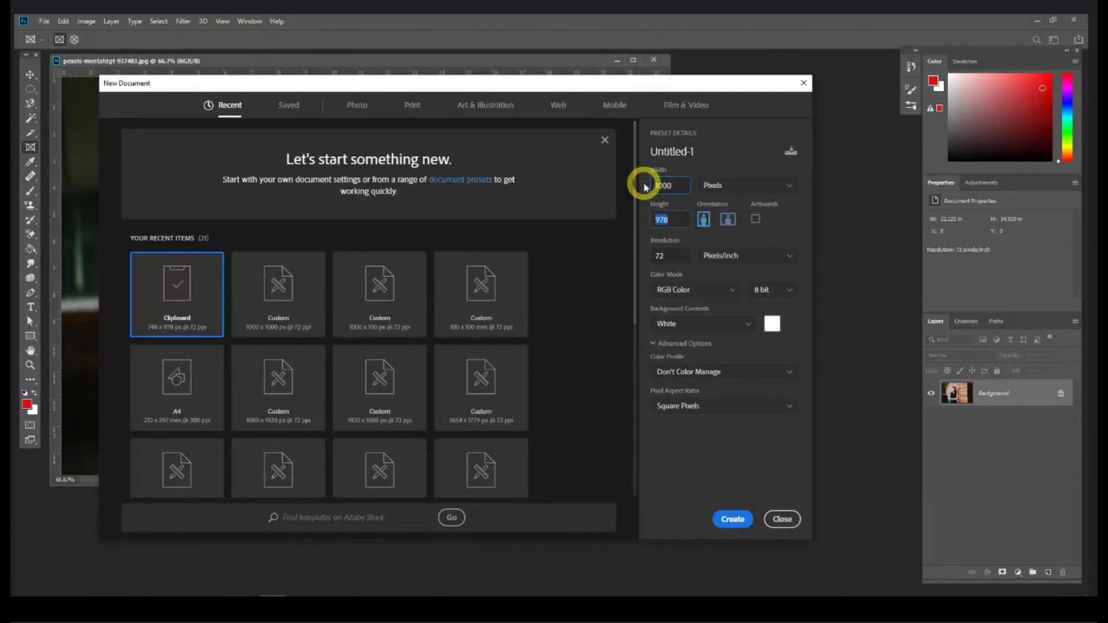
pyautogui.press('Return')
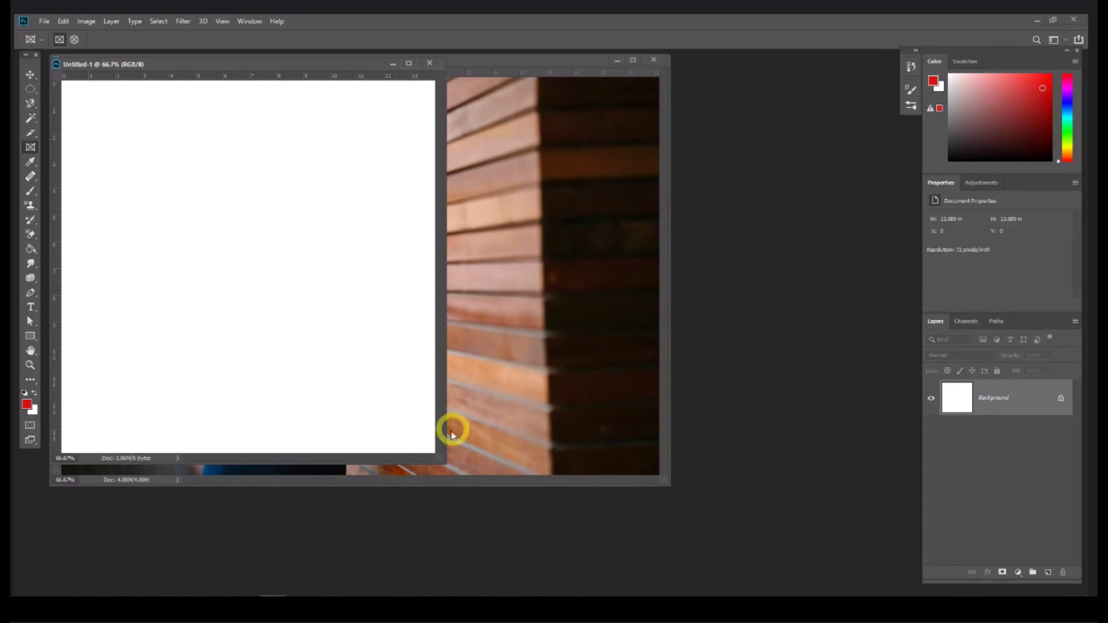
pyautogui.moveTo(441, 457); pyautogui.dragTo(655, 563)
# Step: Rearrange the Untitled-1 and portrait windows so Untitled-1 sits in front
pyautogui.click(31, 75)
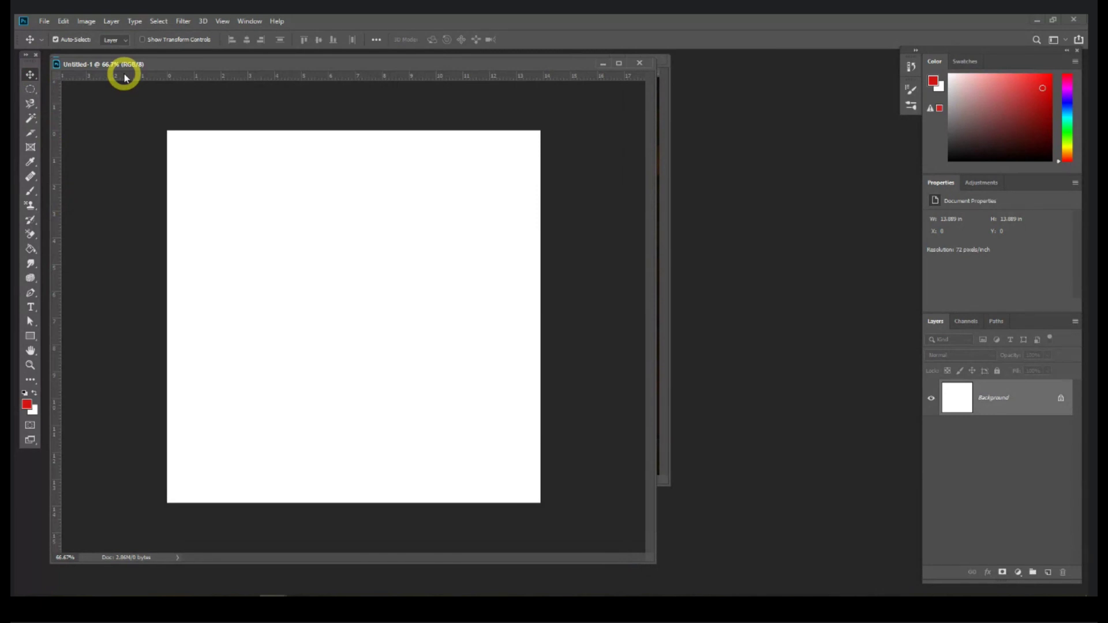
pyautogui.moveTo(140, 66); pyautogui.dragTo(291, 64)
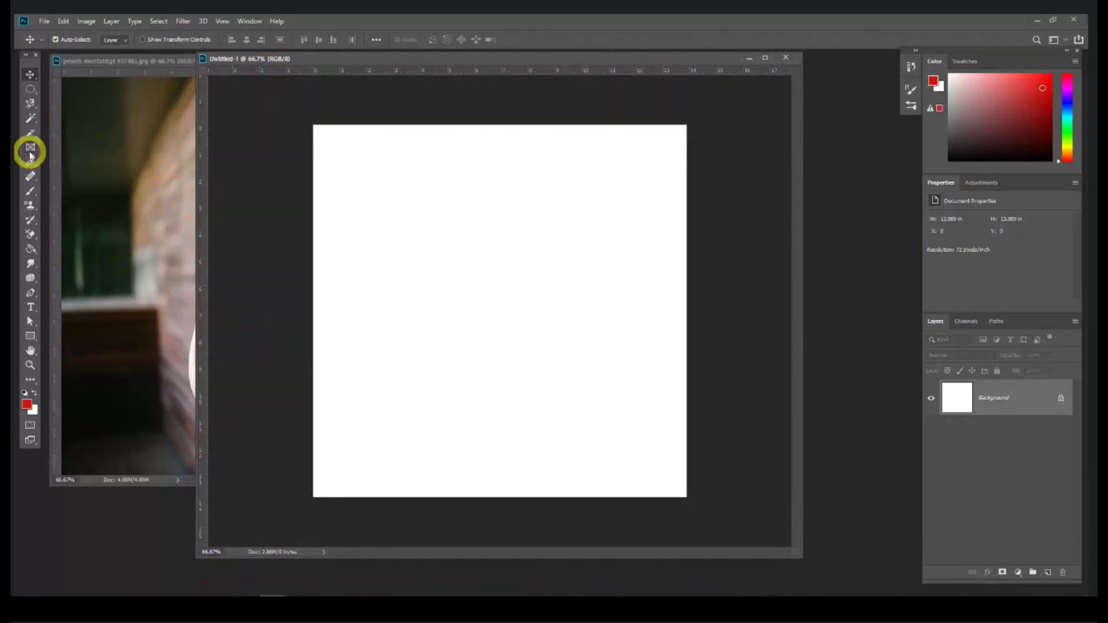
pyautogui.moveTo(123, 61); pyautogui.dragTo(131, 92)
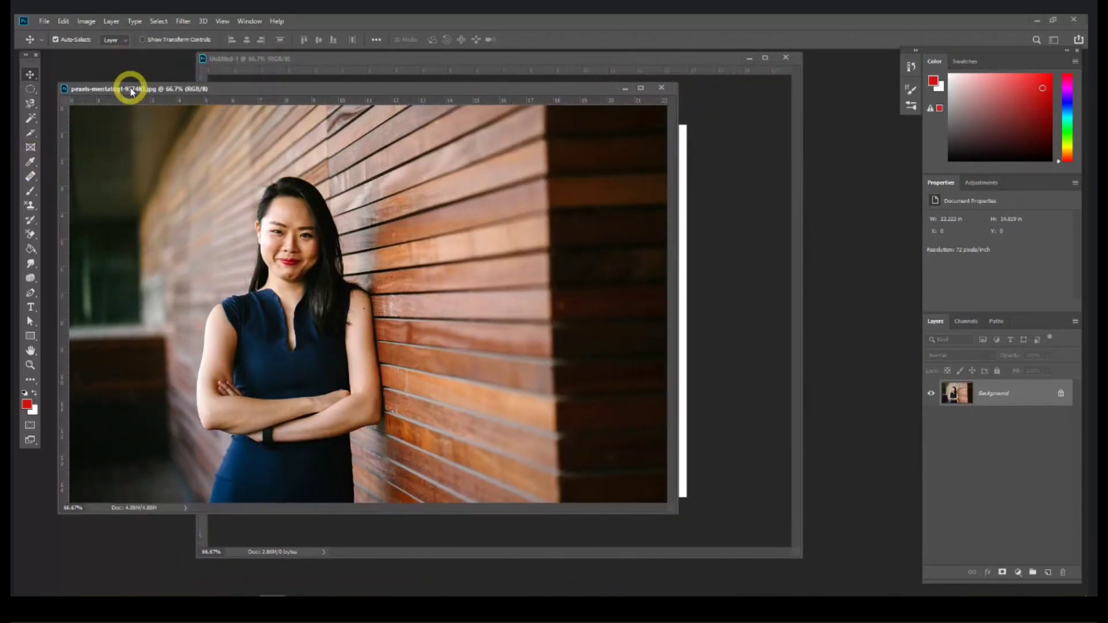
pyautogui.click(340, 61)
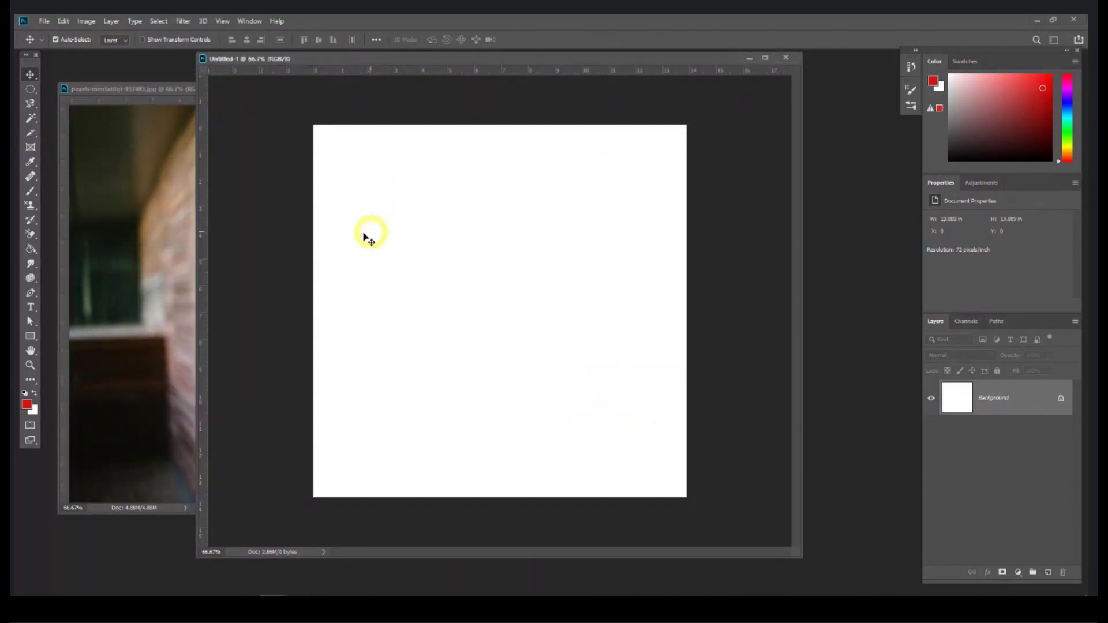
pyautogui.click(32, 148)
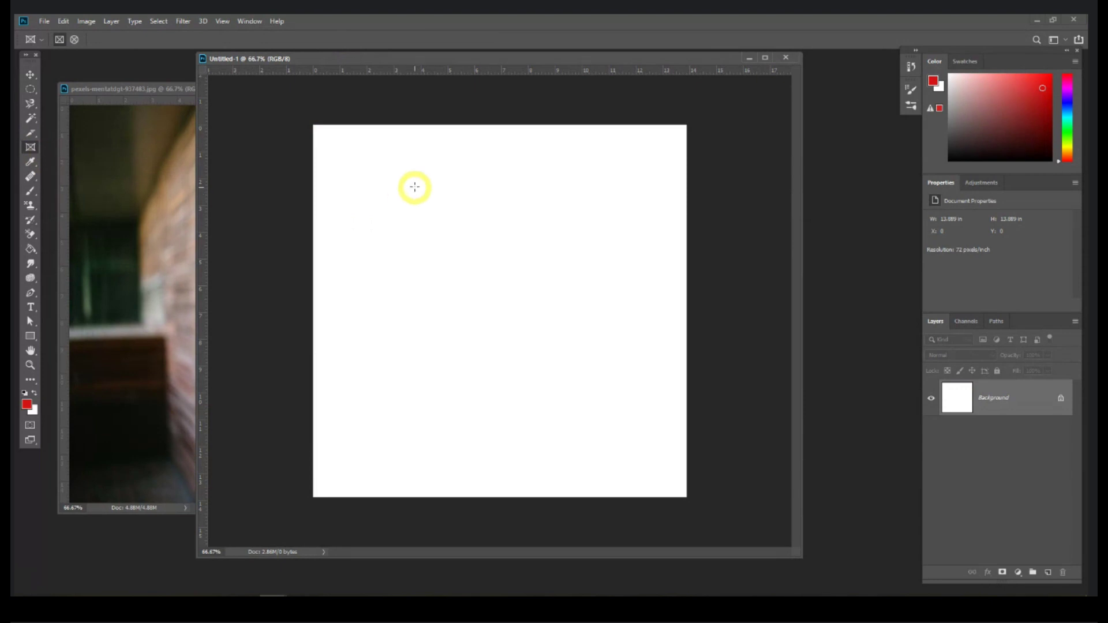
pyautogui.moveTo(434, 171); pyautogui.dragTo(607, 466)
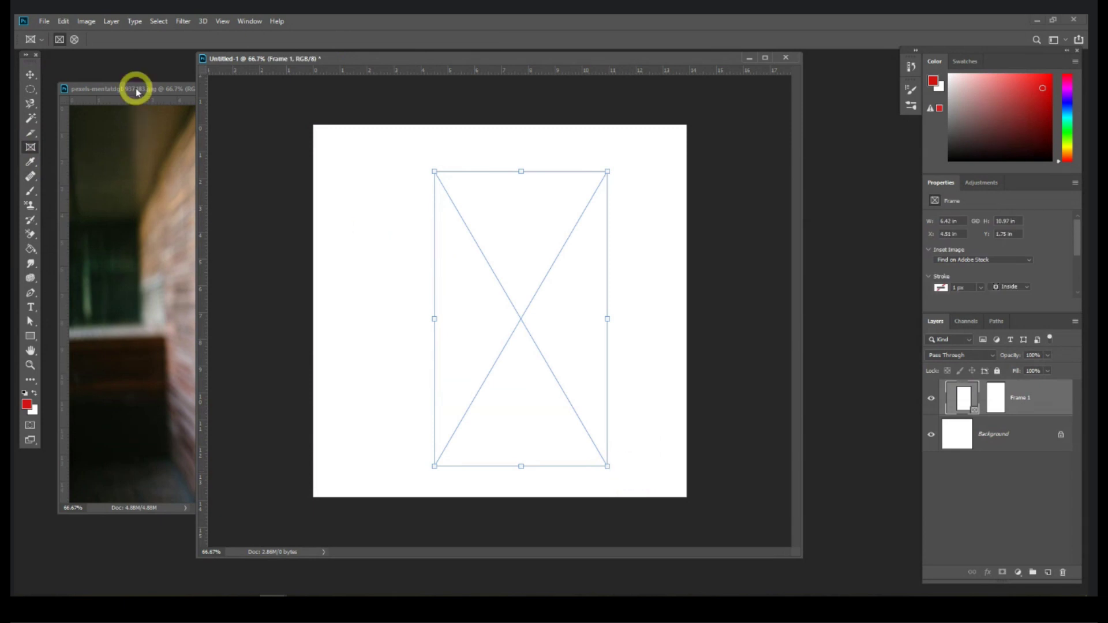
pyautogui.click(137, 91)
pyautogui.click(30, 88)
pyautogui.click(55, 87)
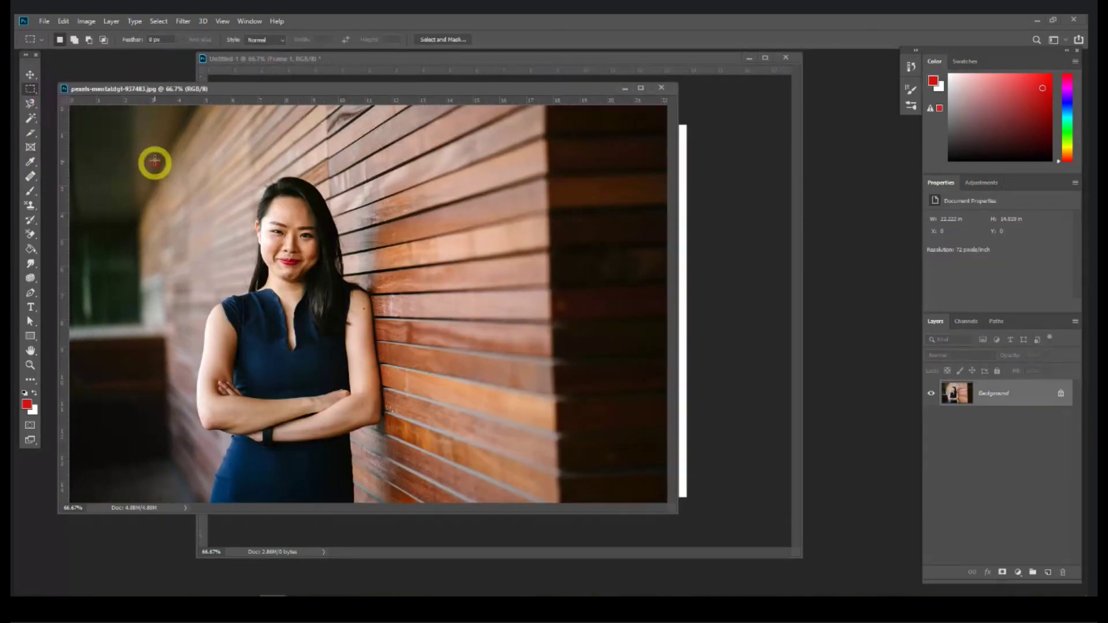
pyautogui.moveTo(153, 137); pyautogui.dragTo(425, 463)
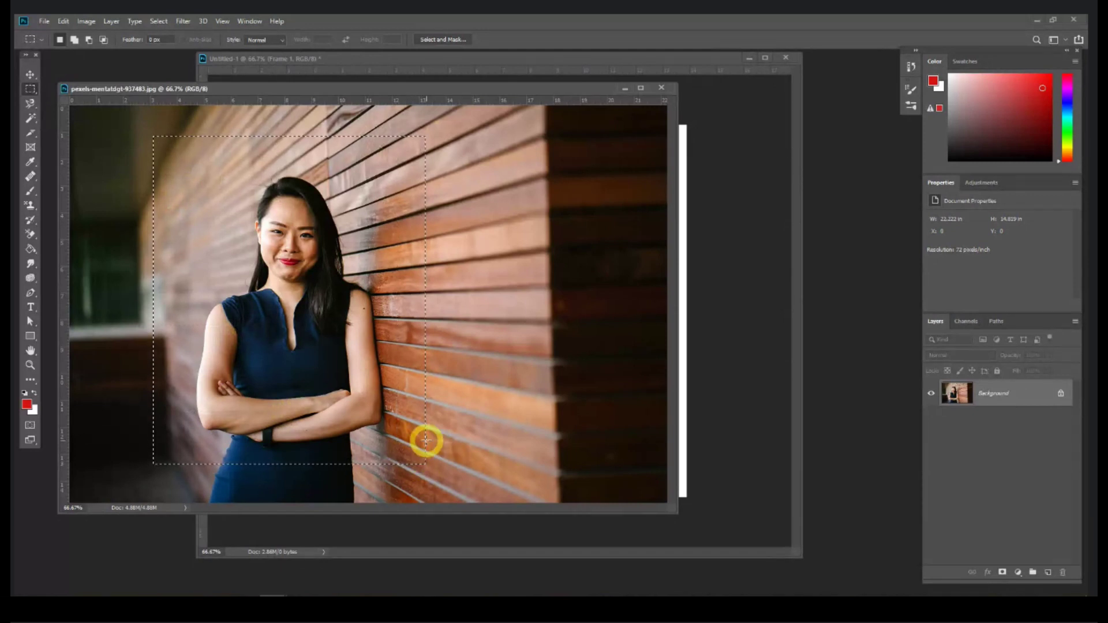
pyautogui.hotkey('ctrl', 'c')
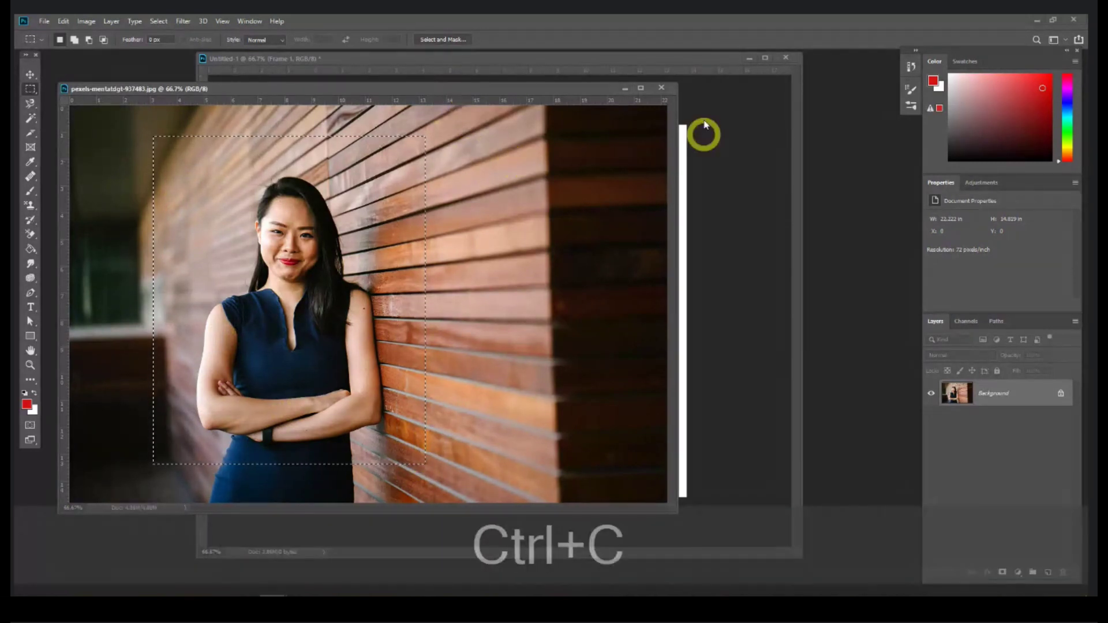
pyautogui.click(700, 58)
pyautogui.hotkey('ctrl', 'v')
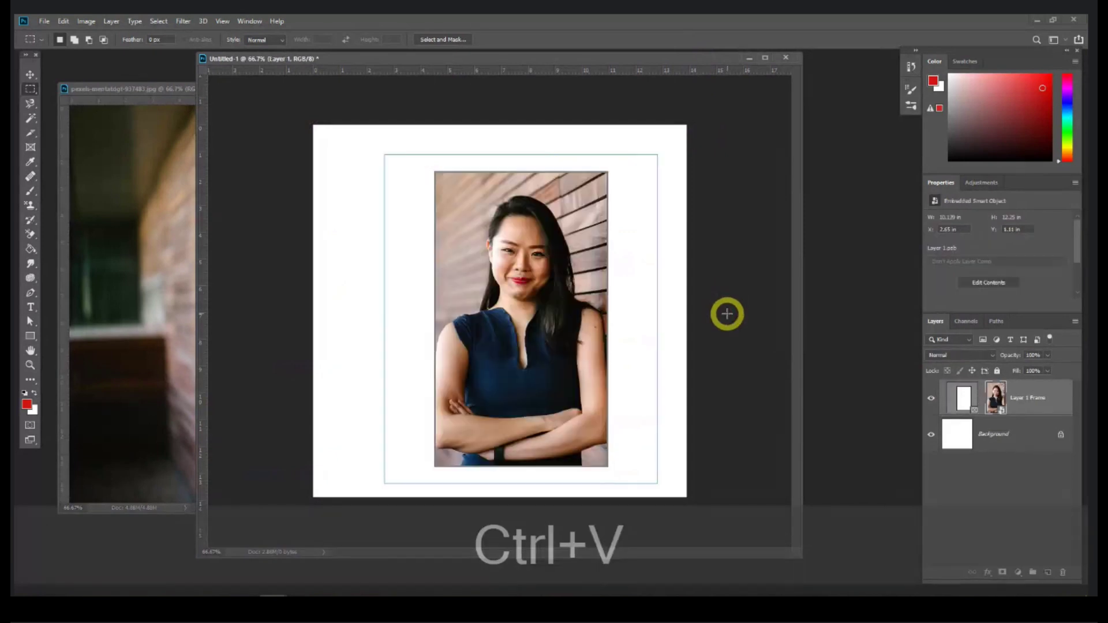
pyautogui.click(30, 74)
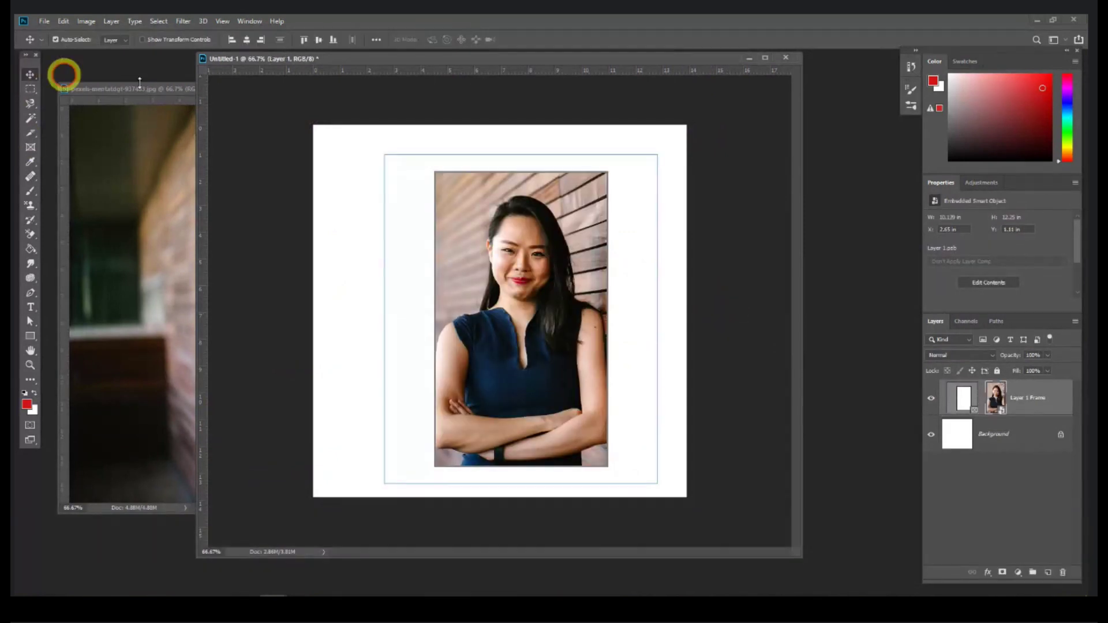
pyautogui.moveTo(518, 332)
pyautogui.mouseDown()
pyautogui.moveTo(502, 290)
pyautogui.moveTo(534, 289)
pyautogui.moveTo(548, 325)
pyautogui.moveTo(527, 346)
pyautogui.moveTo(492, 354)
pyautogui.moveTo(465, 301)
pyautogui.moveTo(503, 307)
pyautogui.moveTo(509, 326)
pyautogui.mouseUp()
pyautogui.click(344, 292)
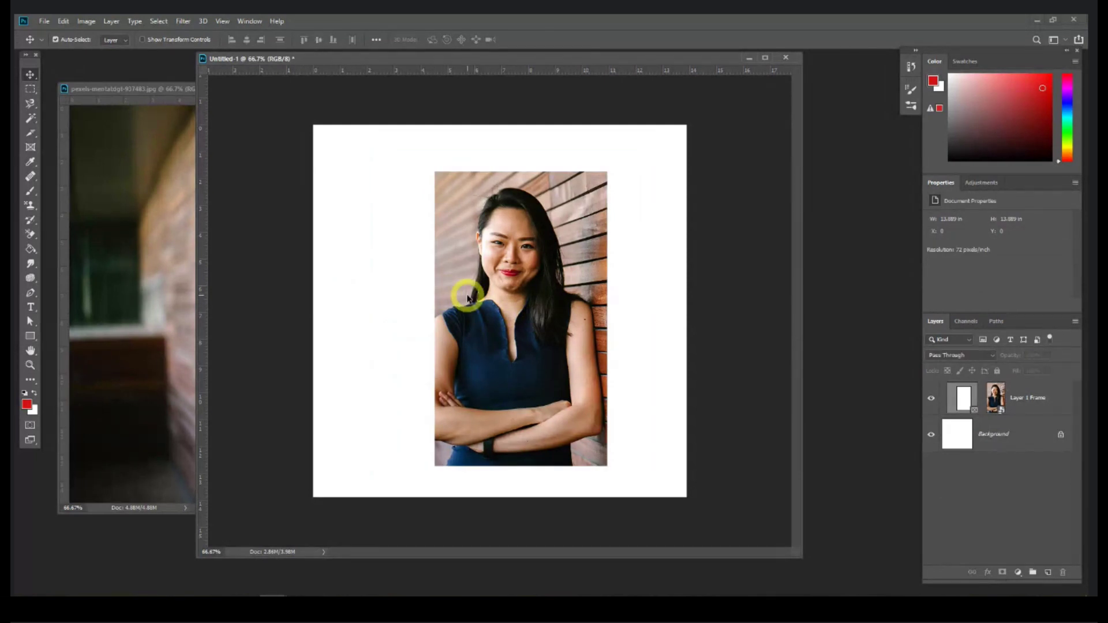
pyautogui.click(479, 294)
pyautogui.moveTo(480, 292)
pyautogui.mouseDown()
pyautogui.moveTo(411, 250)
pyautogui.moveTo(396, 256)
pyautogui.moveTo(468, 300)
pyautogui.mouseUp()
pyautogui.click(650, 294)
pyautogui.doubleClick(515, 288)
pyautogui.moveTo(521, 292)
pyautogui.mouseDown()
pyautogui.moveTo(502, 254)
pyautogui.moveTo(543, 287)
pyautogui.moveTo(531, 304)
pyautogui.mouseUp()
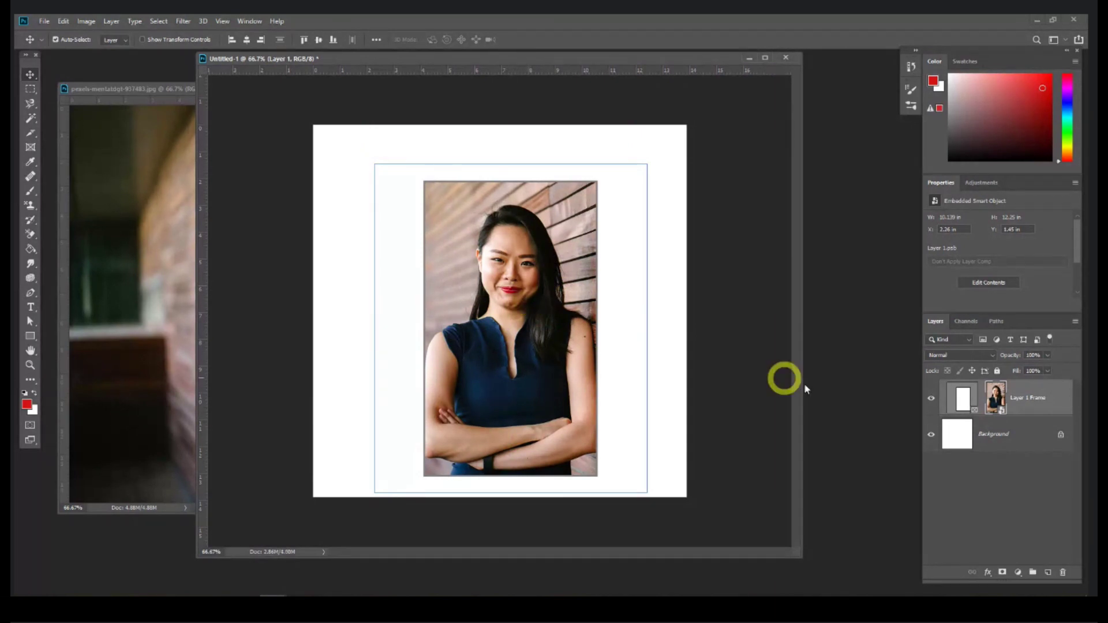
pyautogui.click(1043, 404)
pyautogui.press('Delete')
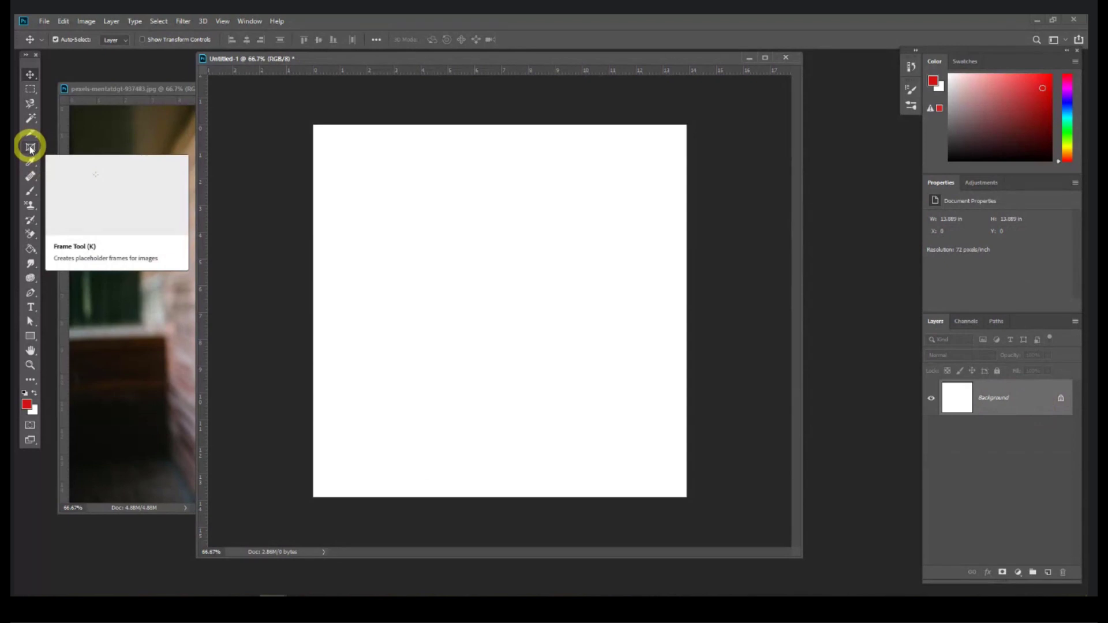
# Step: Eyedropper the dress's dark navy #102f4c on the portrait as the foreground colour
pyautogui.moveTo(32, 162); pyautogui.dragTo(100, 164)
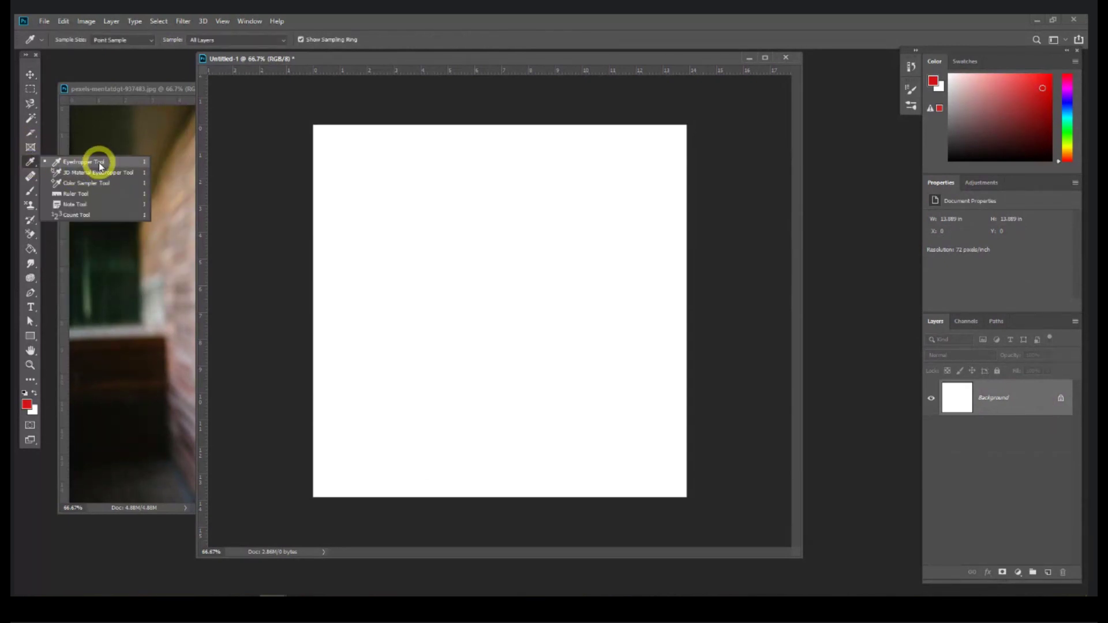
pyautogui.moveTo(100, 164); pyautogui.dragTo(100, 164)
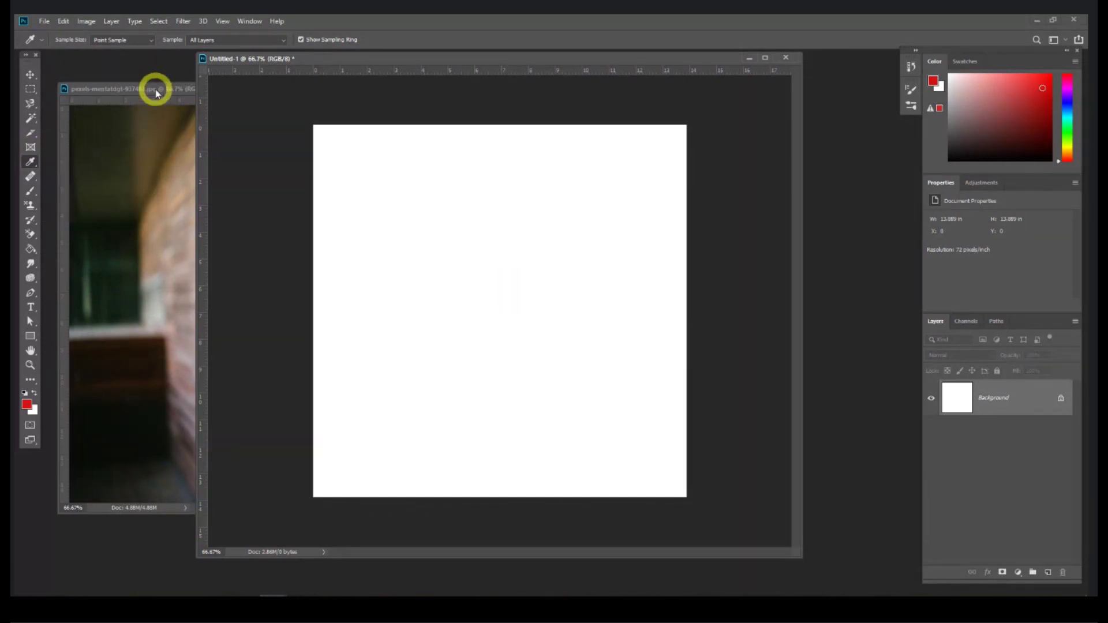
pyautogui.moveTo(156, 93); pyautogui.dragTo(163, 95)
pyautogui.hotkey('ctrl', 'd')
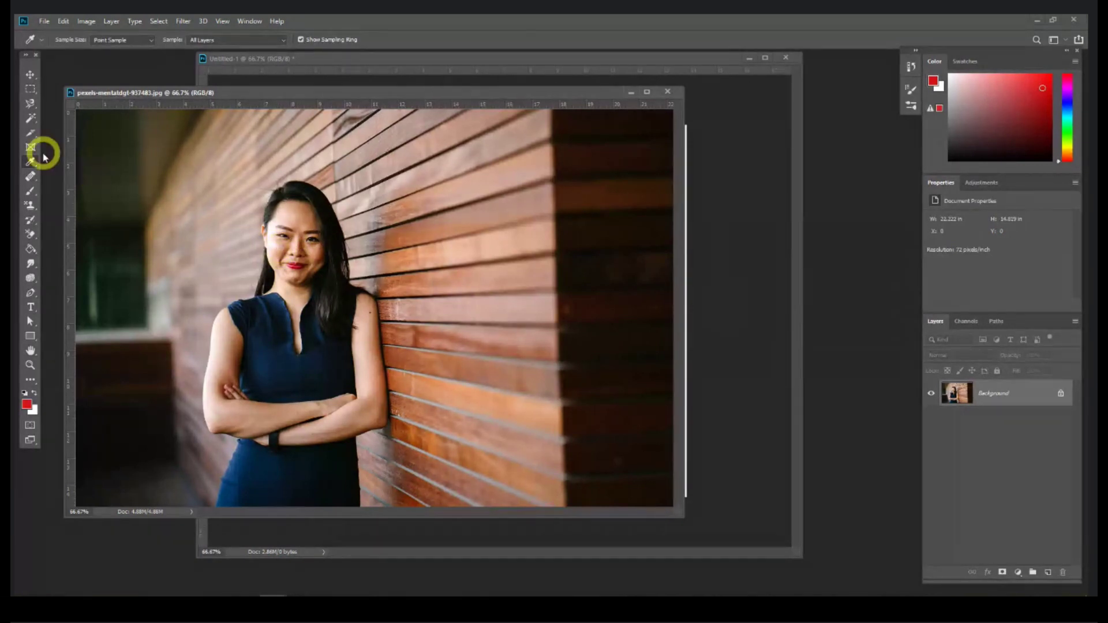
pyautogui.click(282, 247)
pyautogui.click(32, 407)
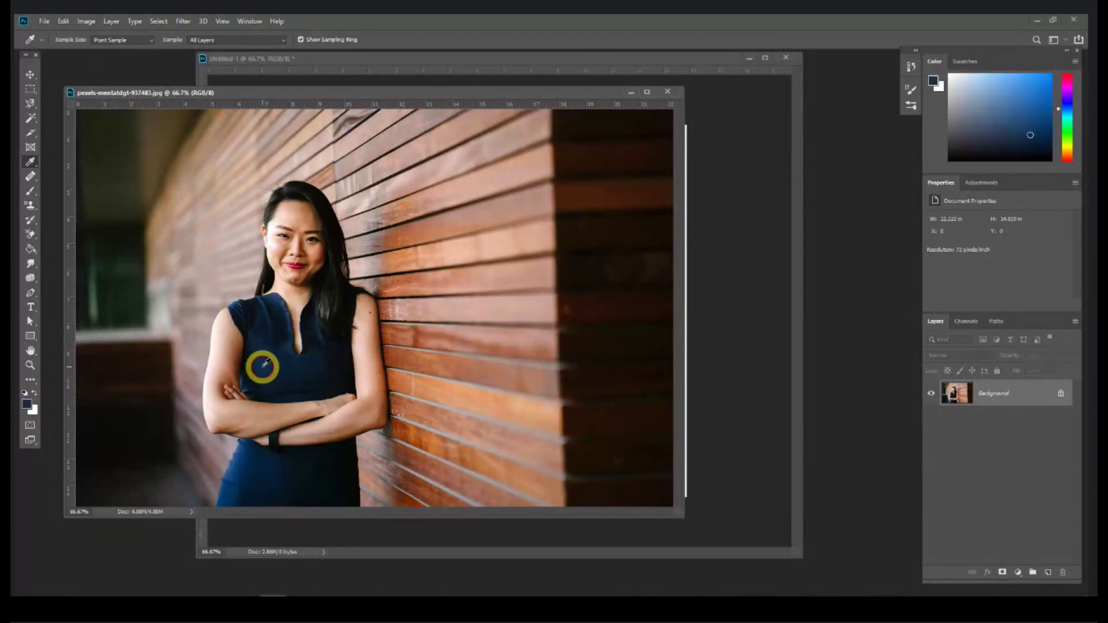
pyautogui.click(27, 405)
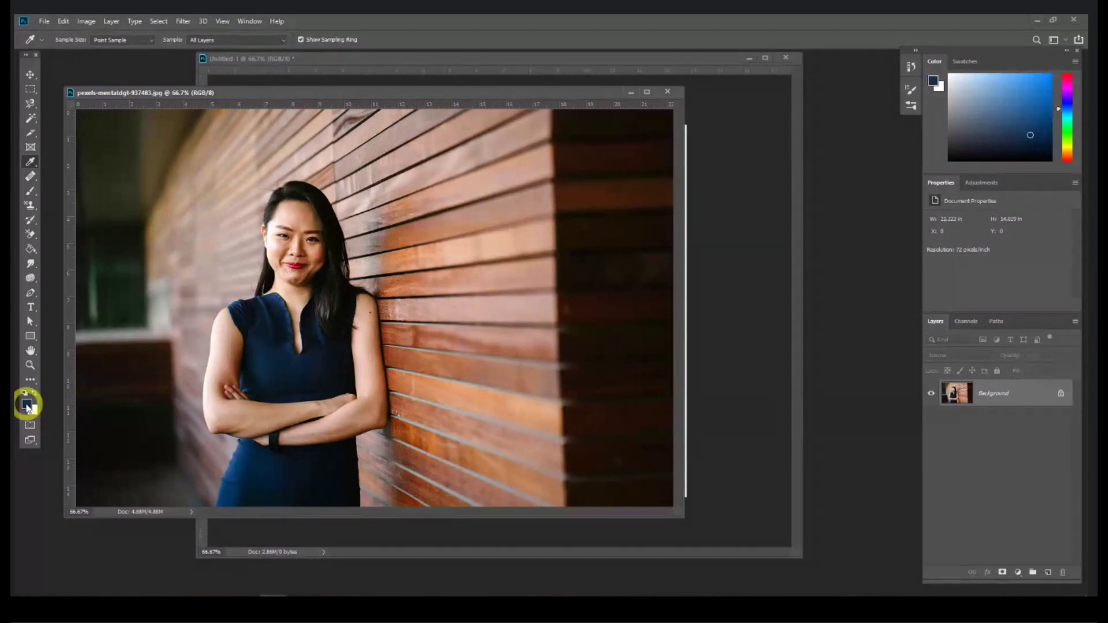
pyautogui.moveTo(637, 158); pyautogui.dragTo(376, 164)
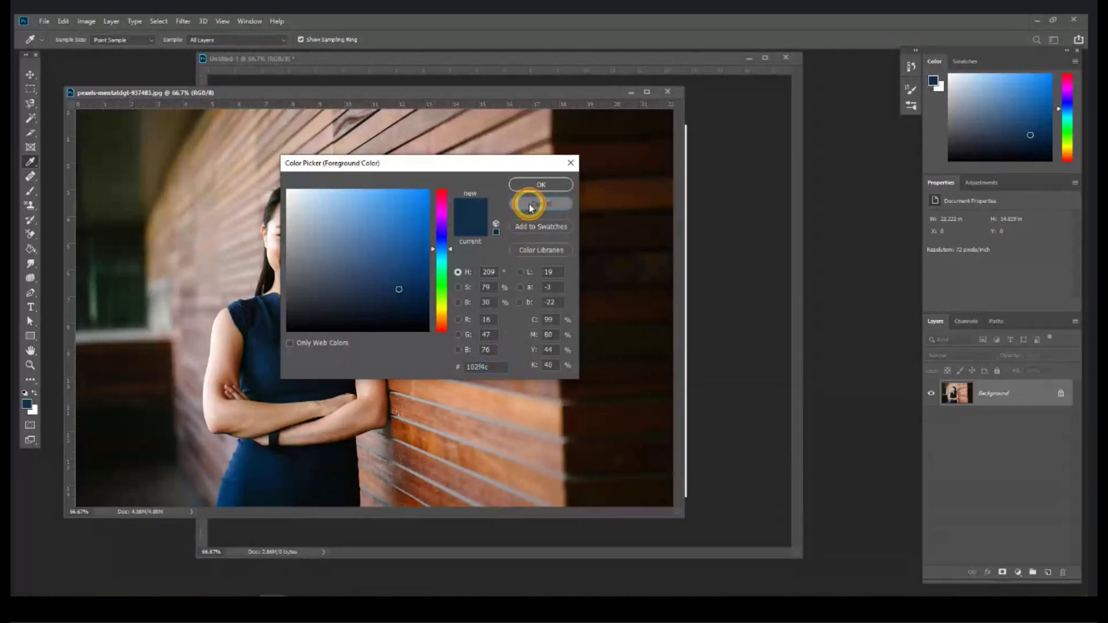
pyautogui.click(533, 185)
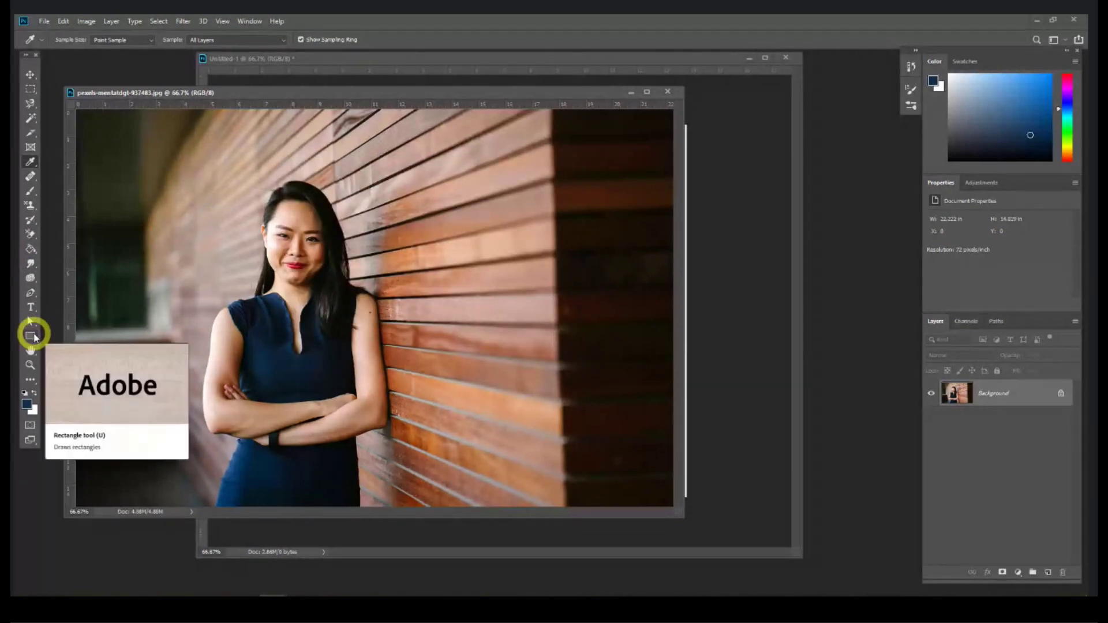
# Step: Draw a navy rectangle shape, Rectangle 1, over the portrait
pyautogui.click(31, 337)
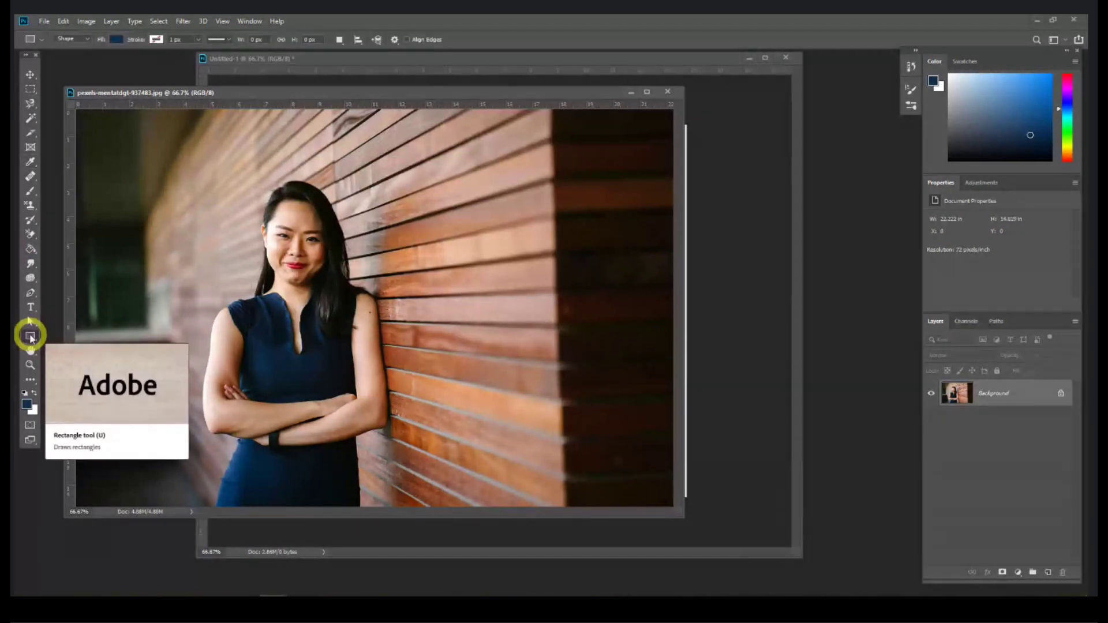
pyautogui.moveTo(451, 187); pyautogui.dragTo(629, 470)
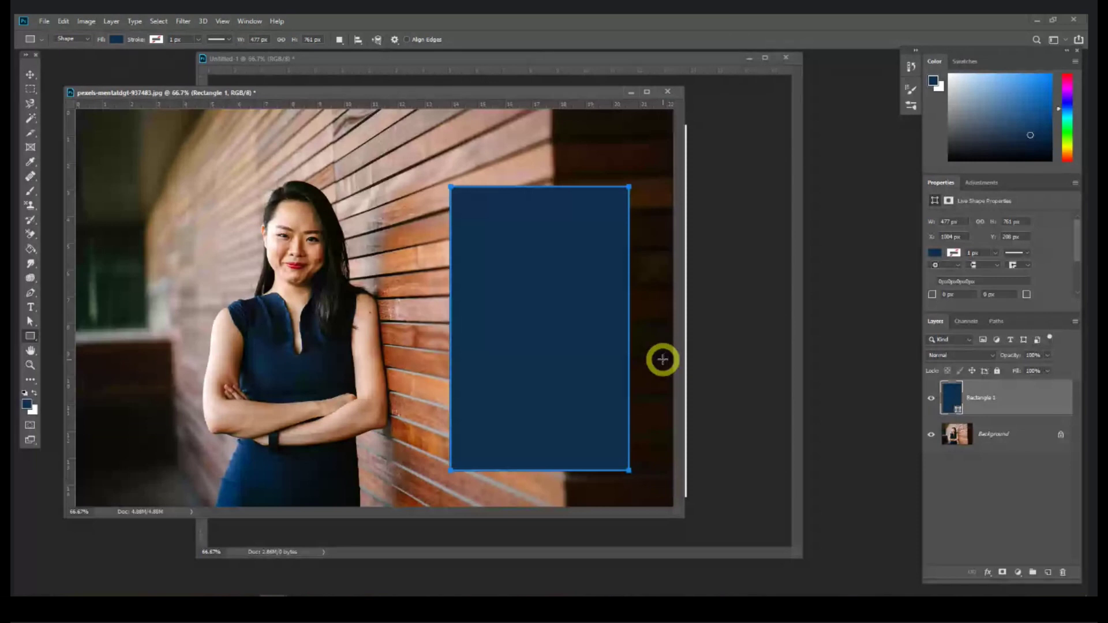
pyautogui.press('Return')
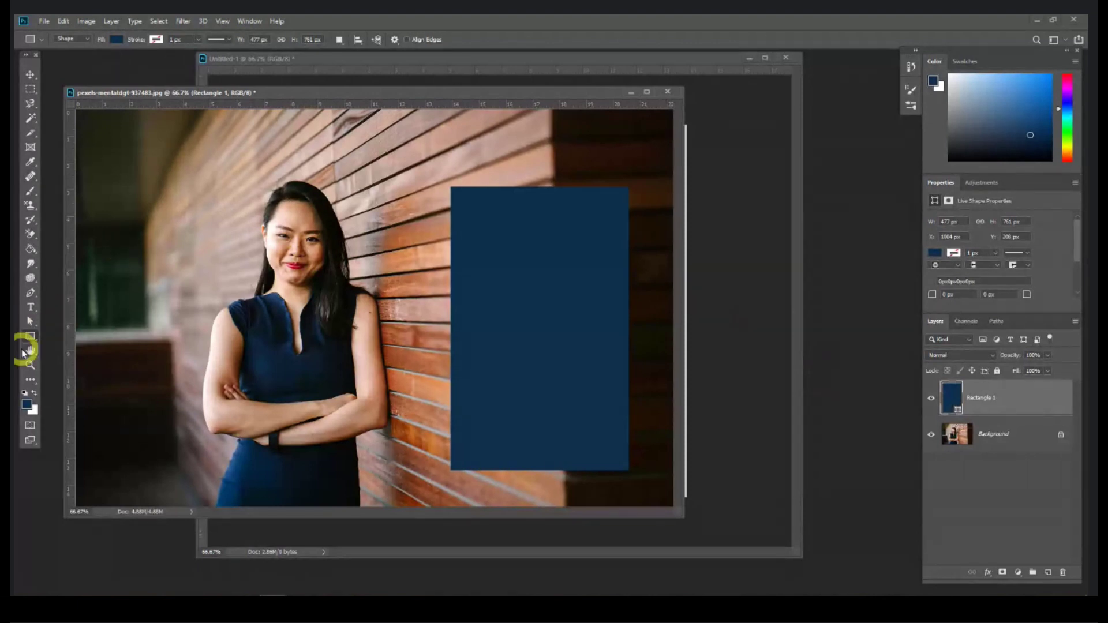
# Step: Fill Rectangle 1 with the woman's sampled skin tone and nudge it slightly left
pyautogui.click(30, 161)
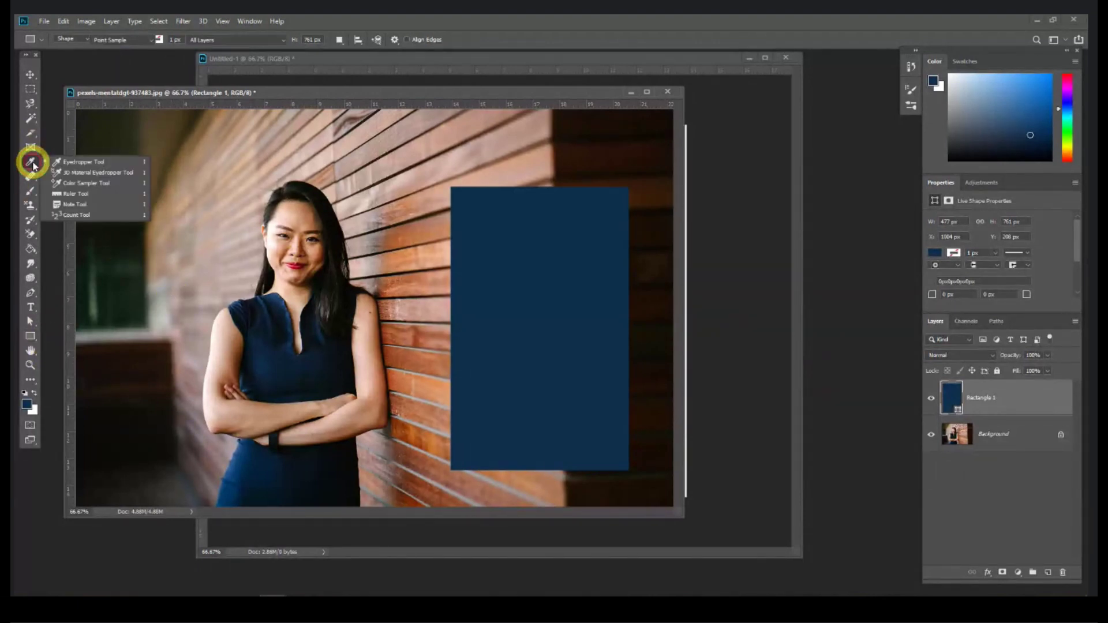
pyautogui.click(307, 216)
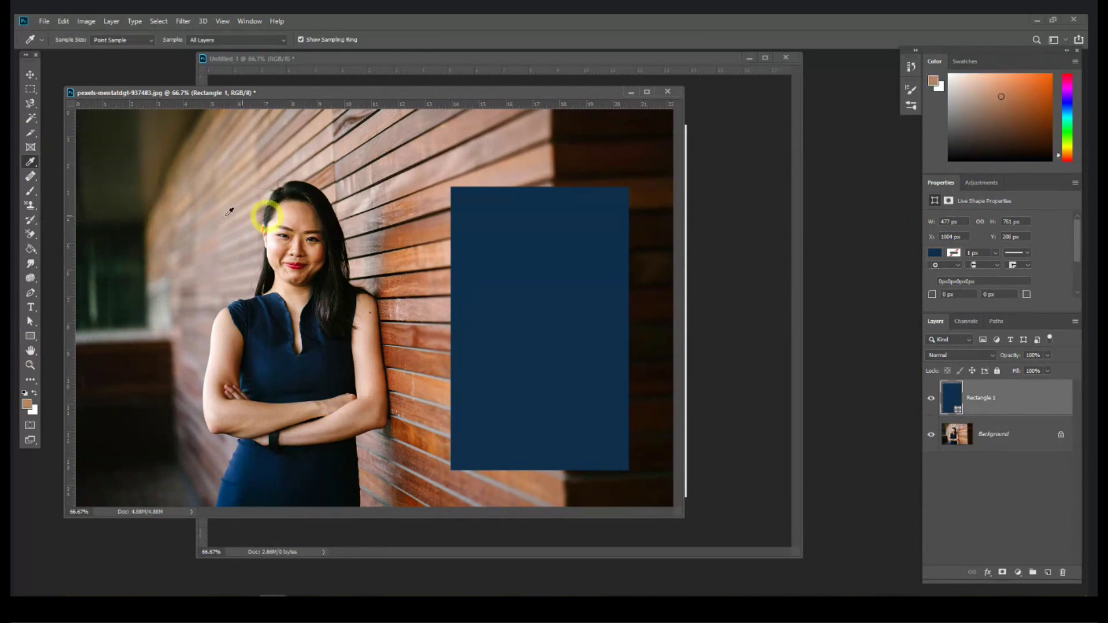
pyautogui.click(29, 75)
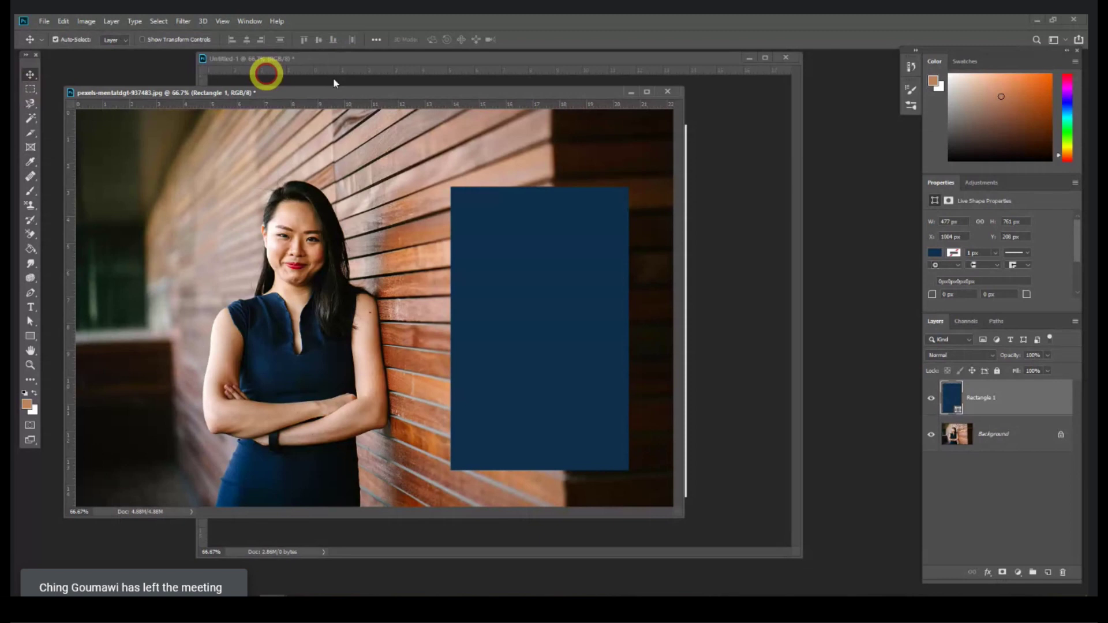
pyautogui.doubleClick(951, 398)
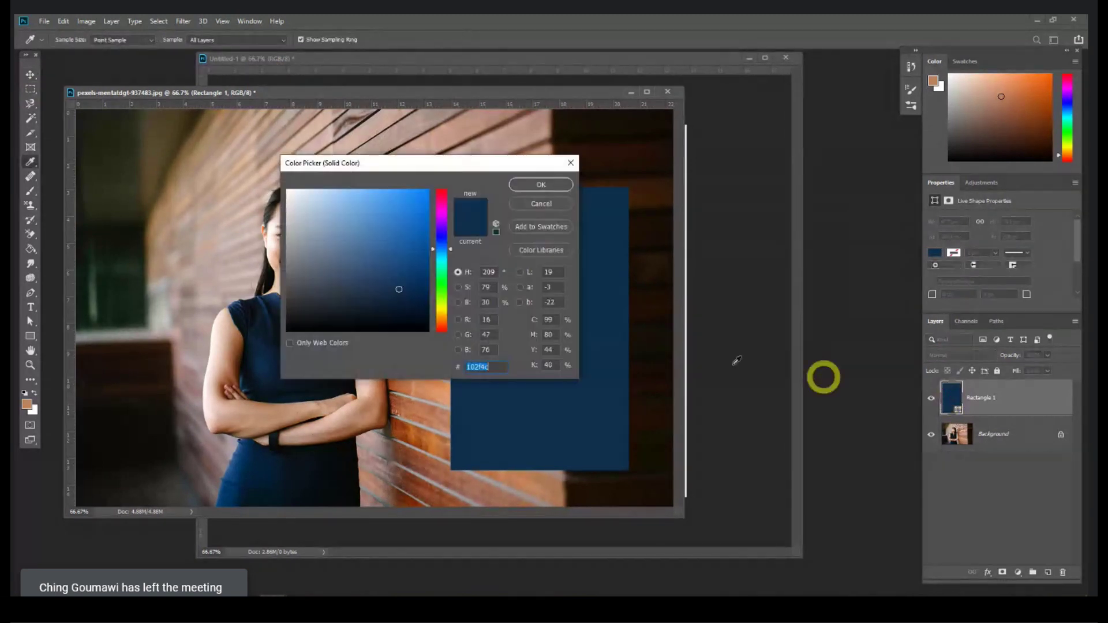
pyautogui.click(27, 403)
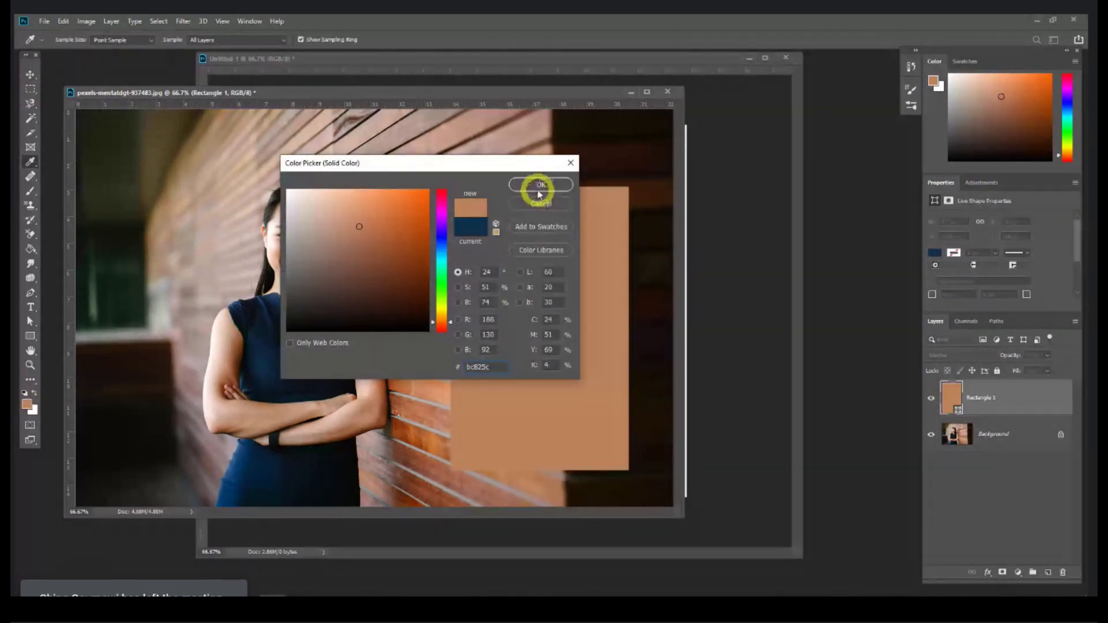
pyautogui.click(540, 184)
pyautogui.click(30, 74)
pyautogui.moveTo(495, 214)
pyautogui.mouseDown()
pyautogui.moveTo(389, 215)
pyautogui.moveTo(479, 215)
pyautogui.mouseUp()
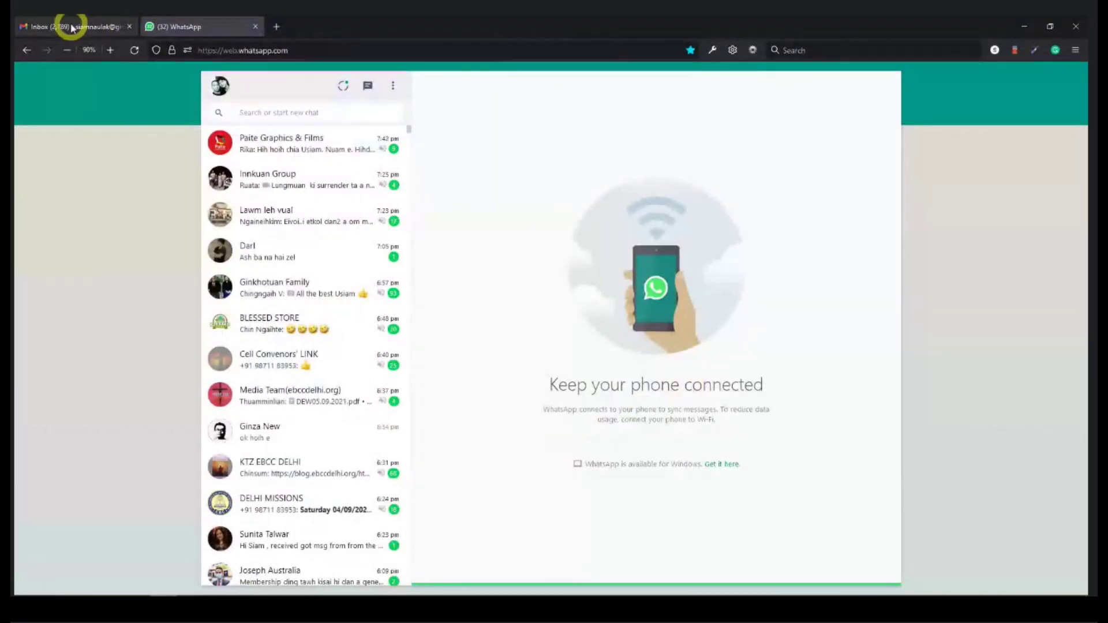
# Step: Open the Pexels site in a new Firefox tab, then return to Photoshop
pyautogui.click(72, 28)
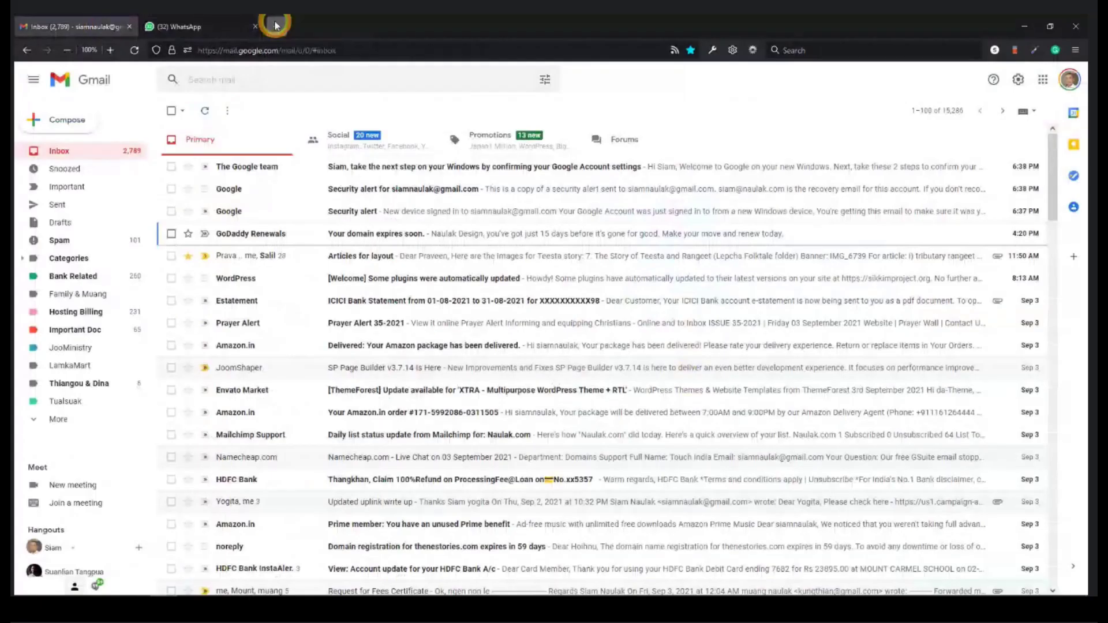
pyautogui.click(277, 27)
pyautogui.click(807, 412)
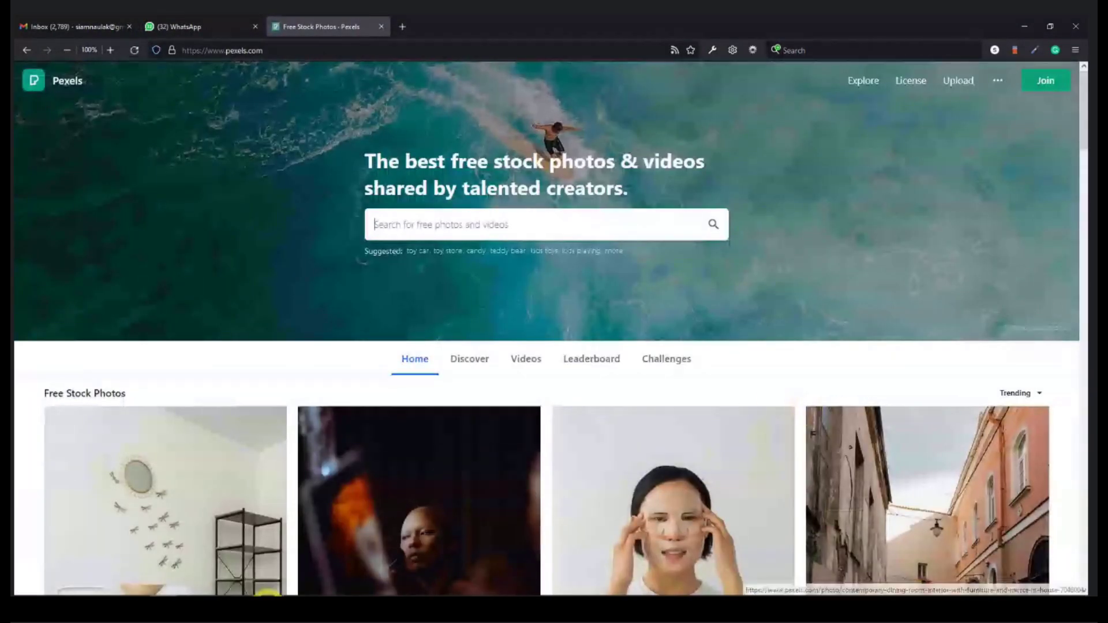
pyautogui.moveTo(272, 607)
pyautogui.click(190, 565)
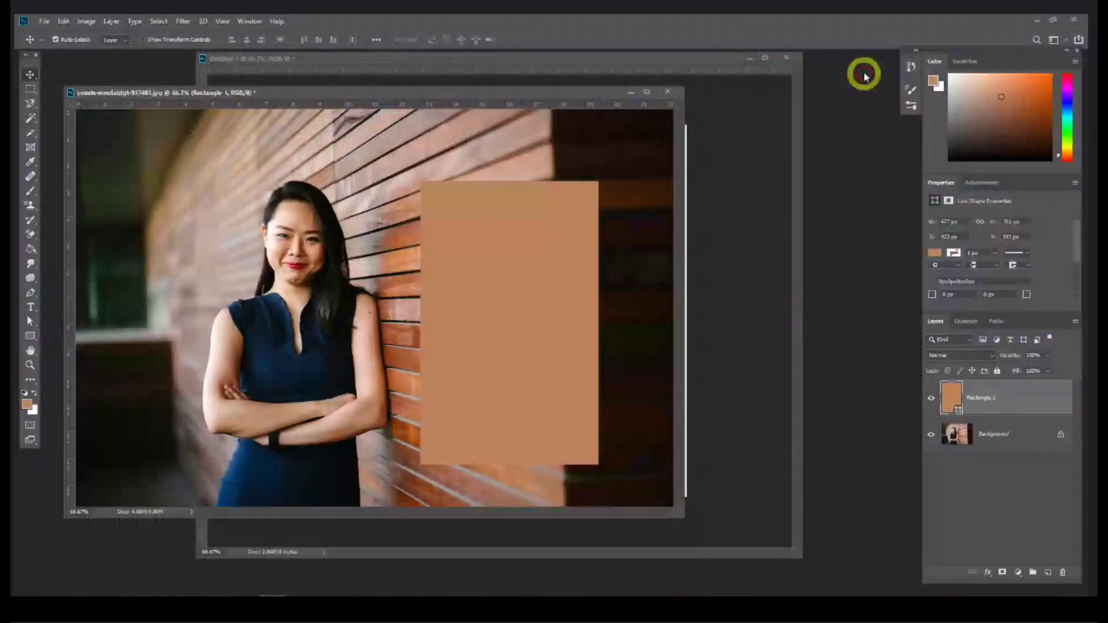
# Step: Sample a teal foreground colour, then maximize Photoshop with the panels docked on the right
pyautogui.click(1052, 20)
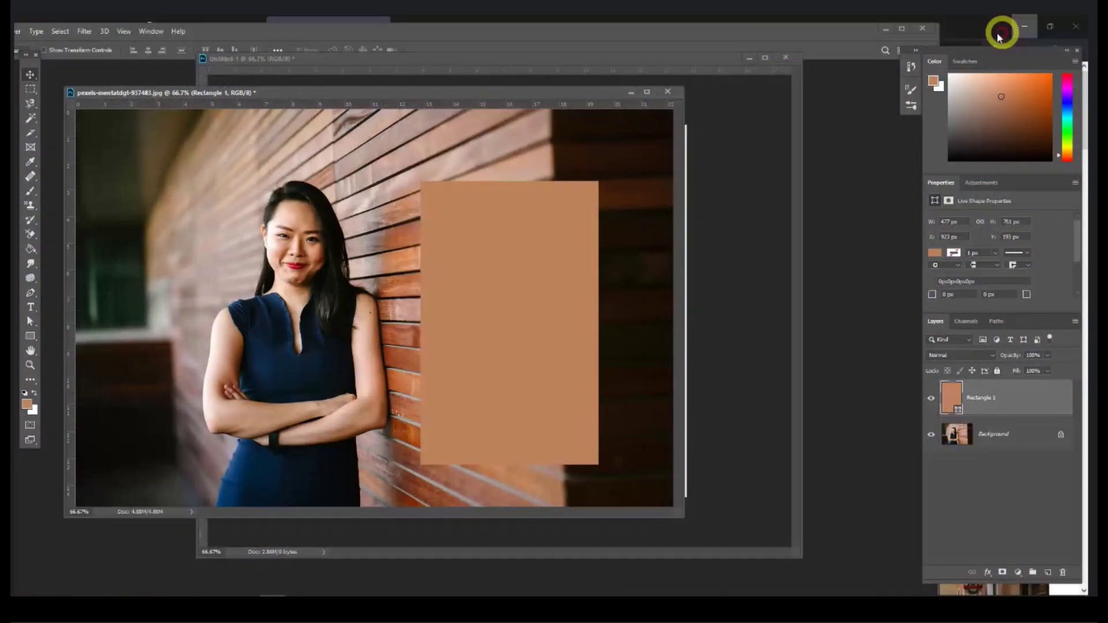
pyautogui.moveTo(1000, 36); pyautogui.dragTo(879, 102)
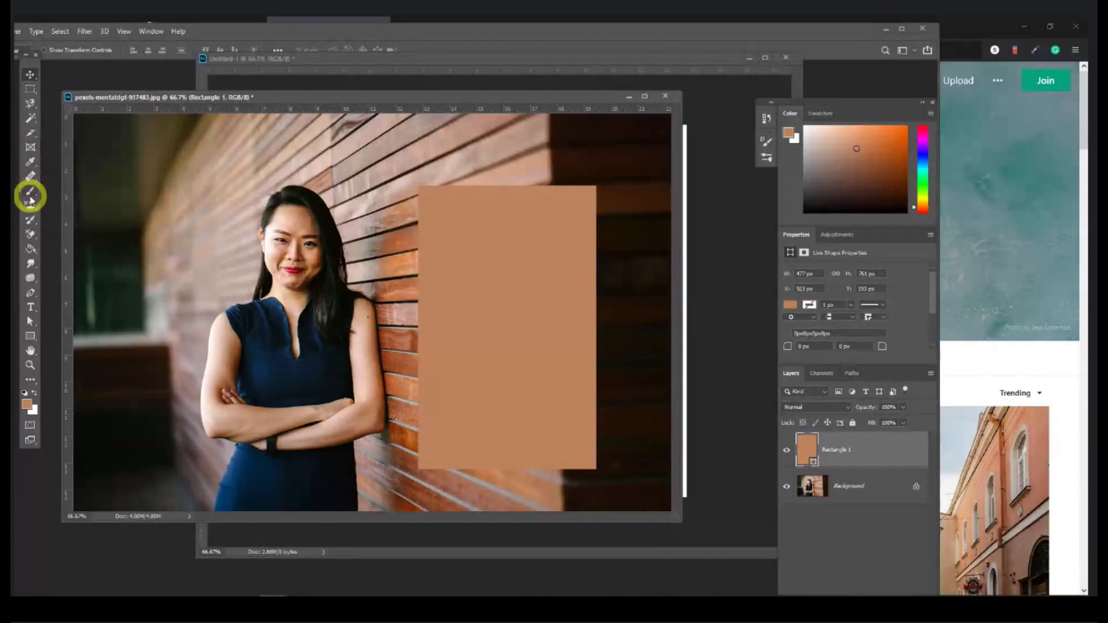
pyautogui.click(30, 161)
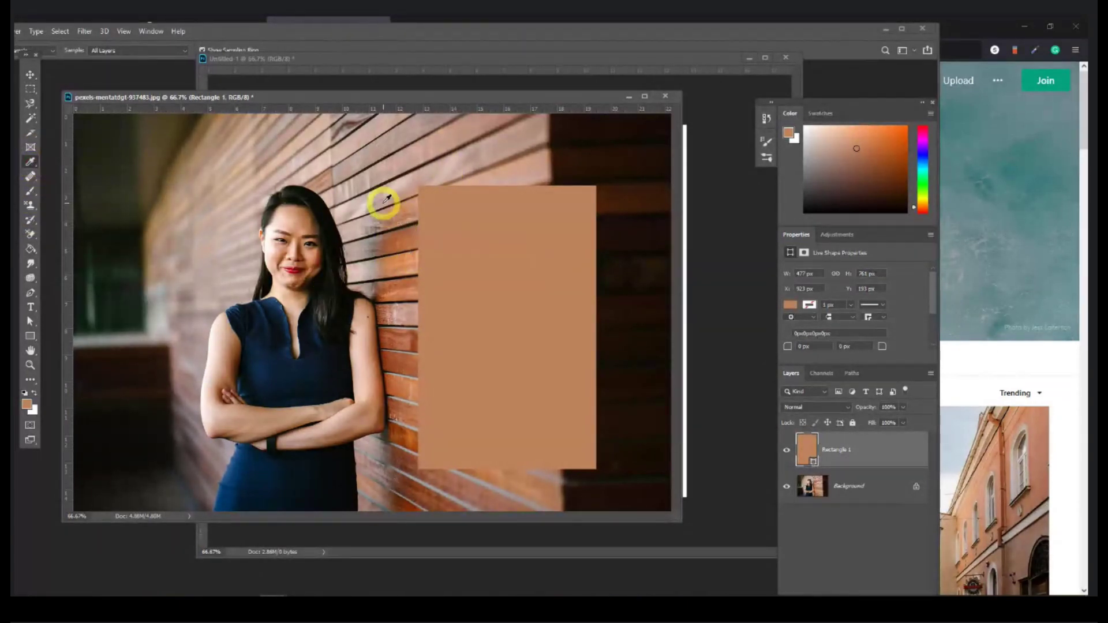
pyautogui.moveTo(372, 180); pyautogui.dragTo(1061, 82)
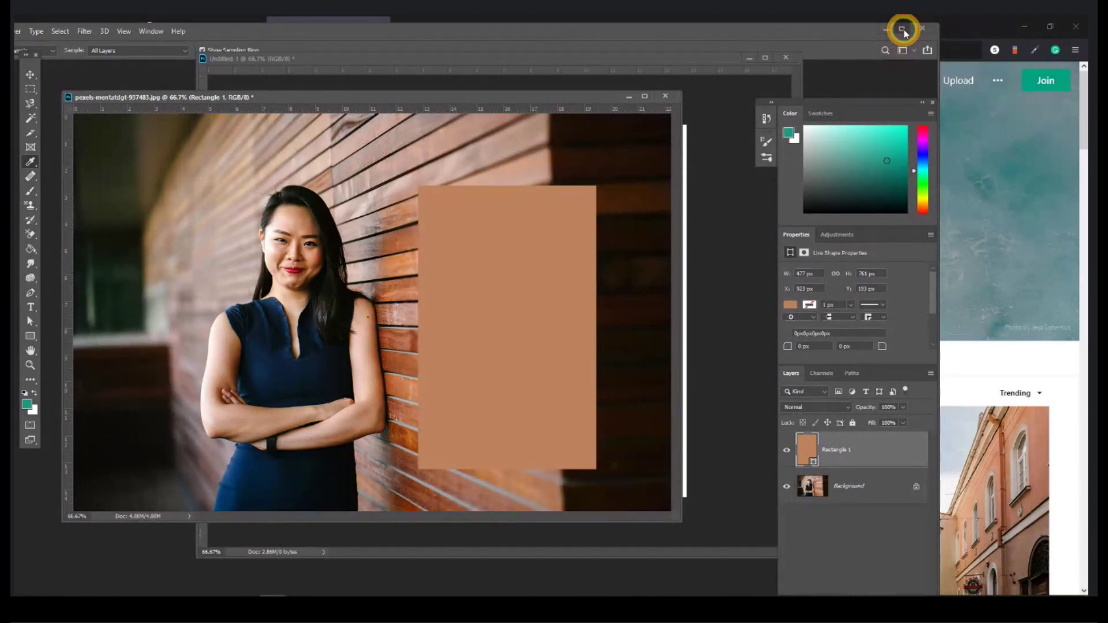
pyautogui.click(901, 28)
pyautogui.moveTo(843, 101); pyautogui.dragTo(982, 50)
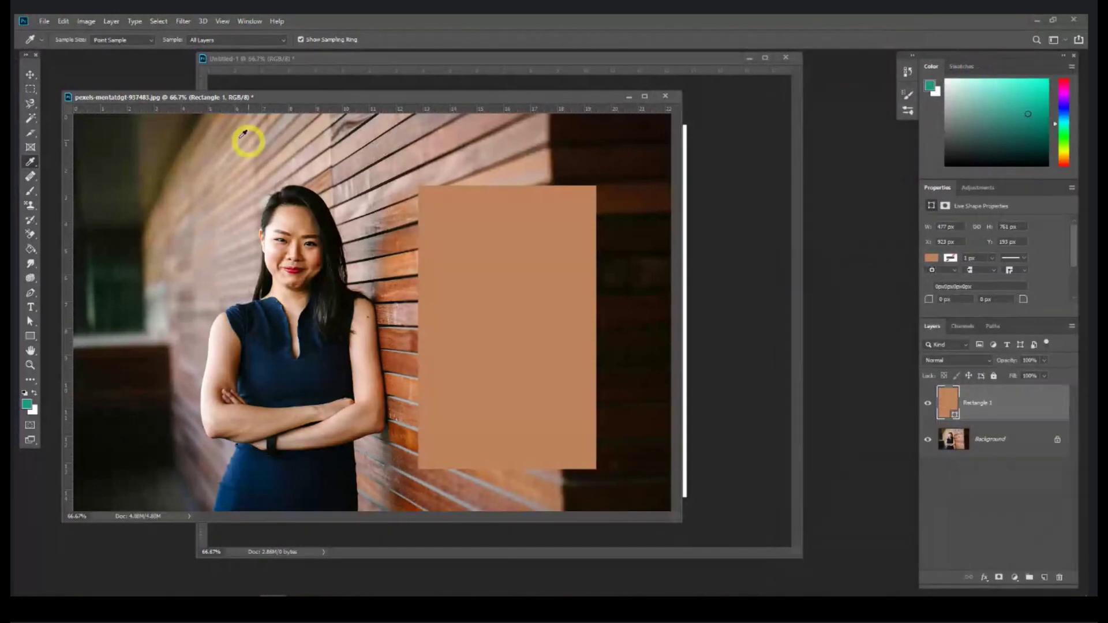
pyautogui.click(30, 161)
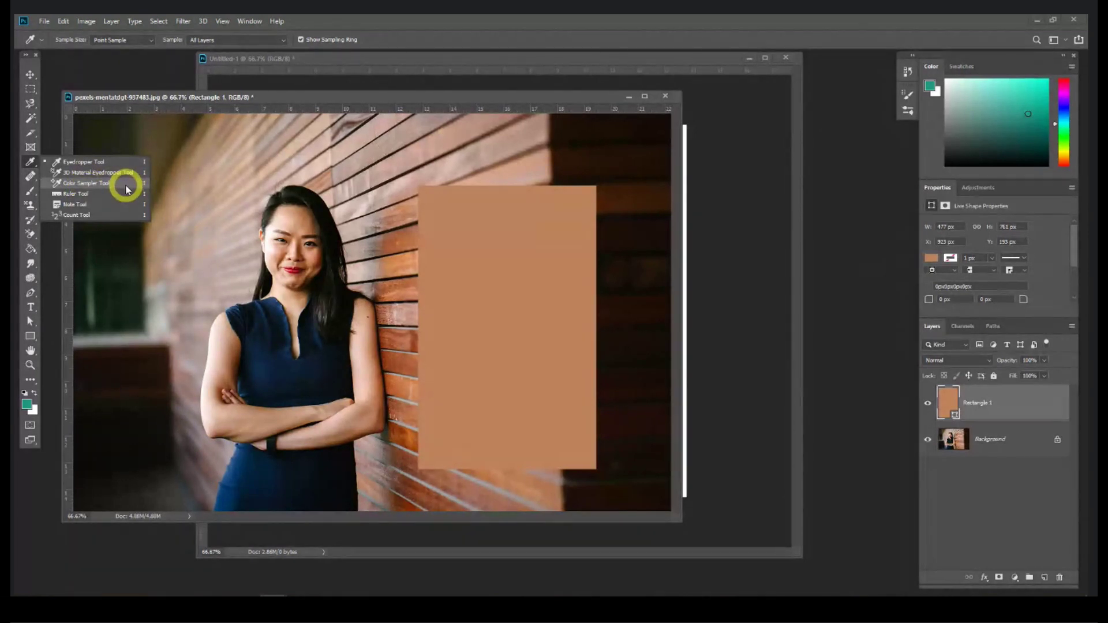
# Step: Hide Rectangle 1 and place four Color Sampler points on the arm, cheek, upper arm and forearm
pyautogui.click(927, 403)
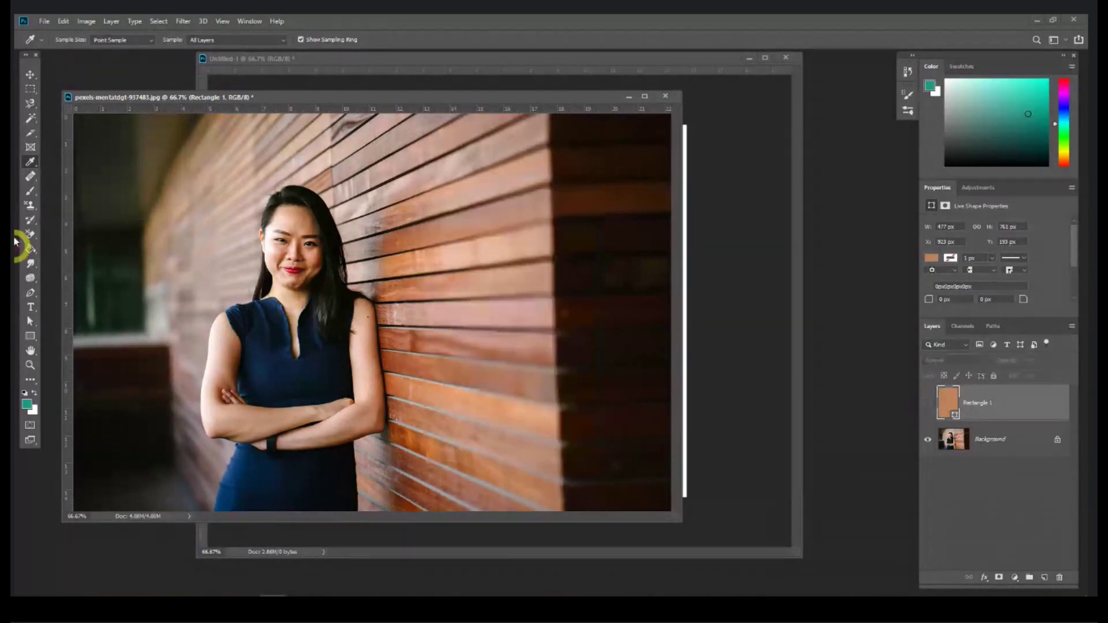
pyautogui.rightClick(27, 164)
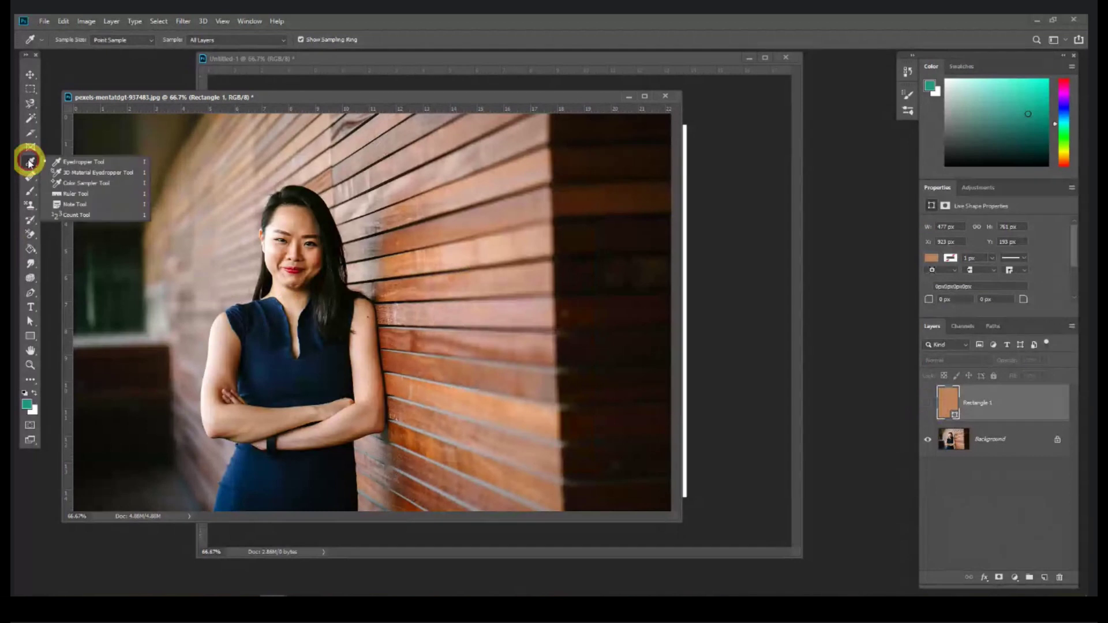
pyautogui.click(87, 180)
pyautogui.click(223, 341)
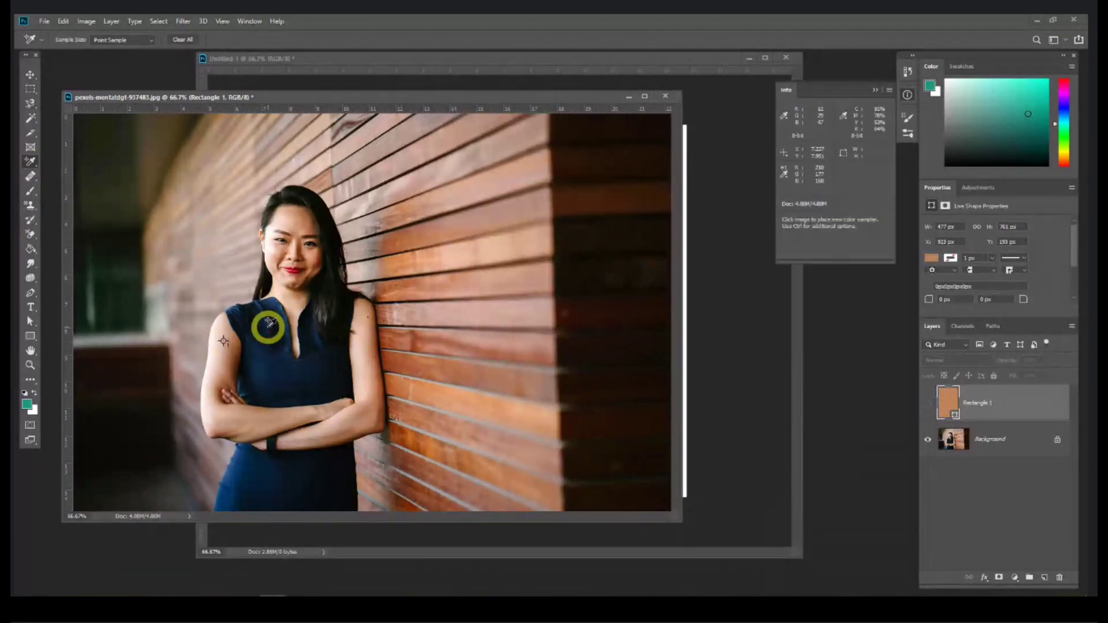
pyautogui.click(310, 252)
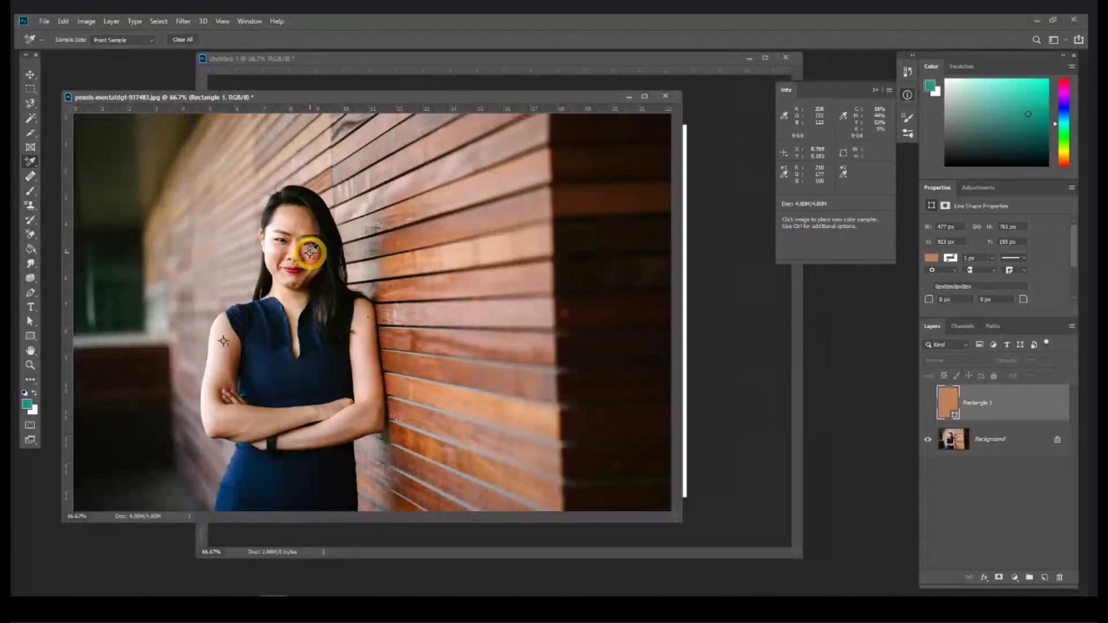
pyautogui.click(364, 363)
pyautogui.click(335, 428)
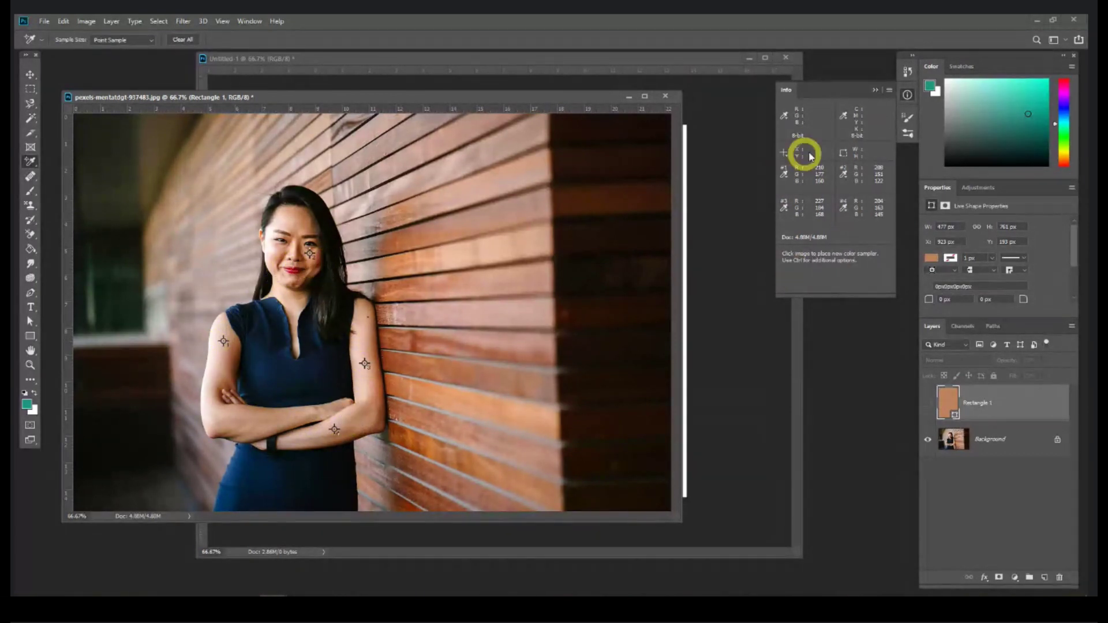
# Step: Read the samples in a floating Info panel, delete all four points, and close Info
pyautogui.moveTo(843, 91); pyautogui.dragTo(447, 203)
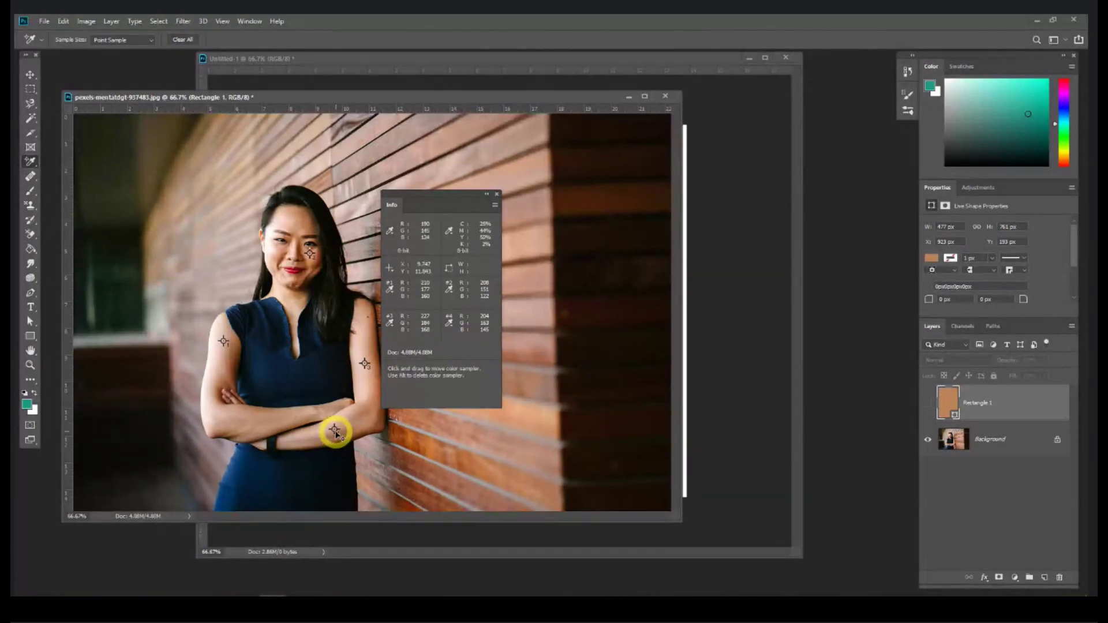
pyautogui.press('alt')
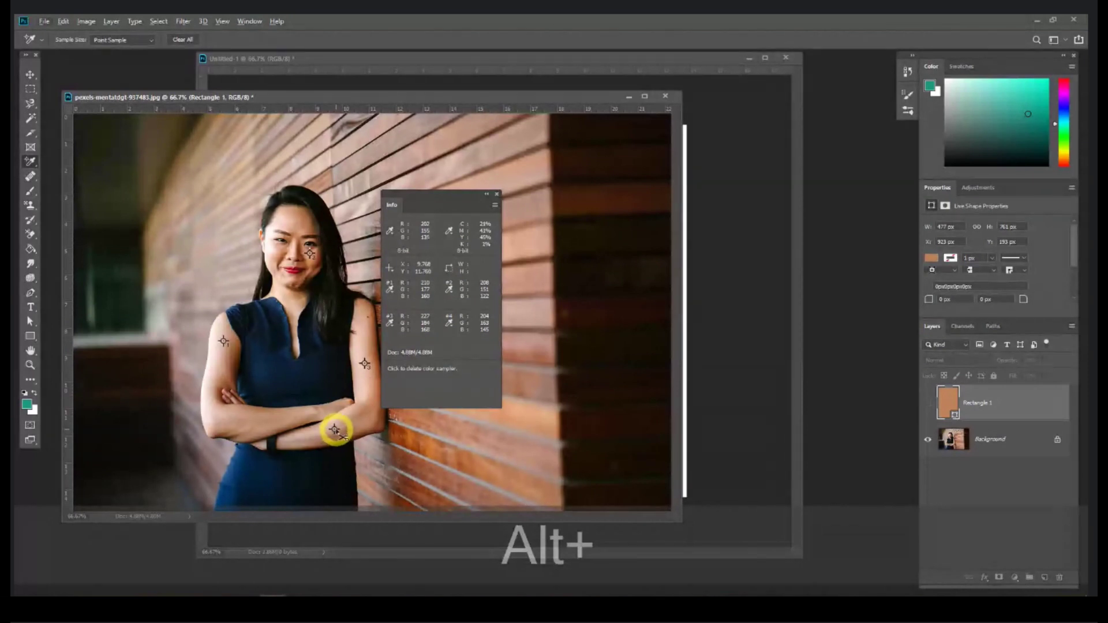
pyautogui.keyDown('alt'); pyautogui.click(334, 429); pyautogui.keyUp('alt')
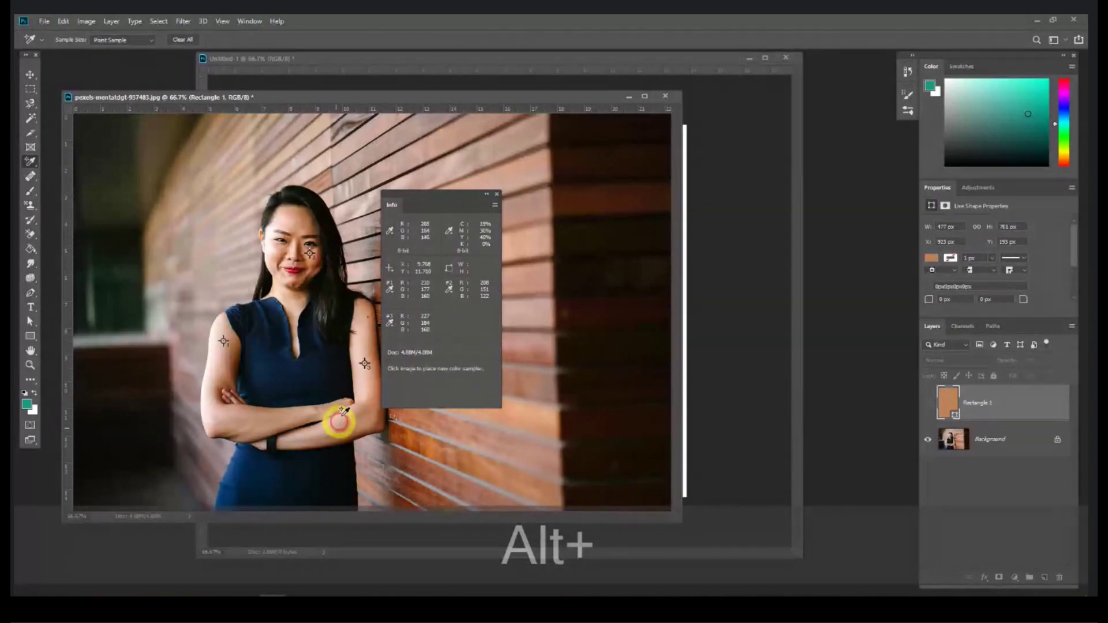
pyautogui.keyDown('alt'); pyautogui.click(364, 363); pyautogui.keyUp('alt')
pyautogui.keyDown('alt'); pyautogui.click(311, 255); pyautogui.keyUp('alt')
pyautogui.keyDown('alt'); pyautogui.click(224, 341); pyautogui.keyUp('alt')
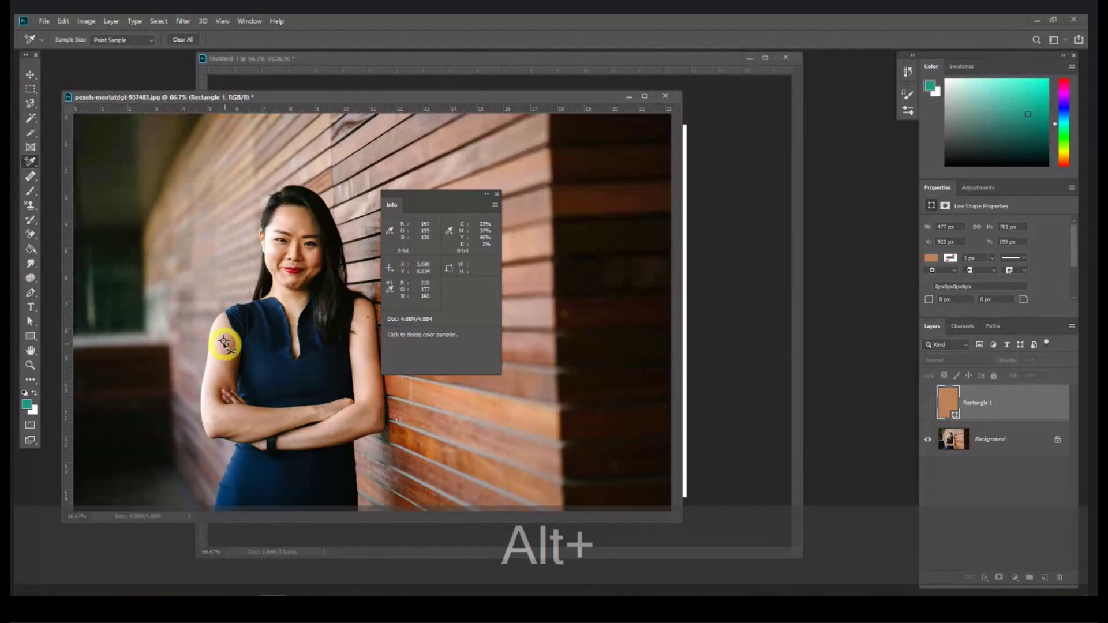
pyautogui.click(497, 194)
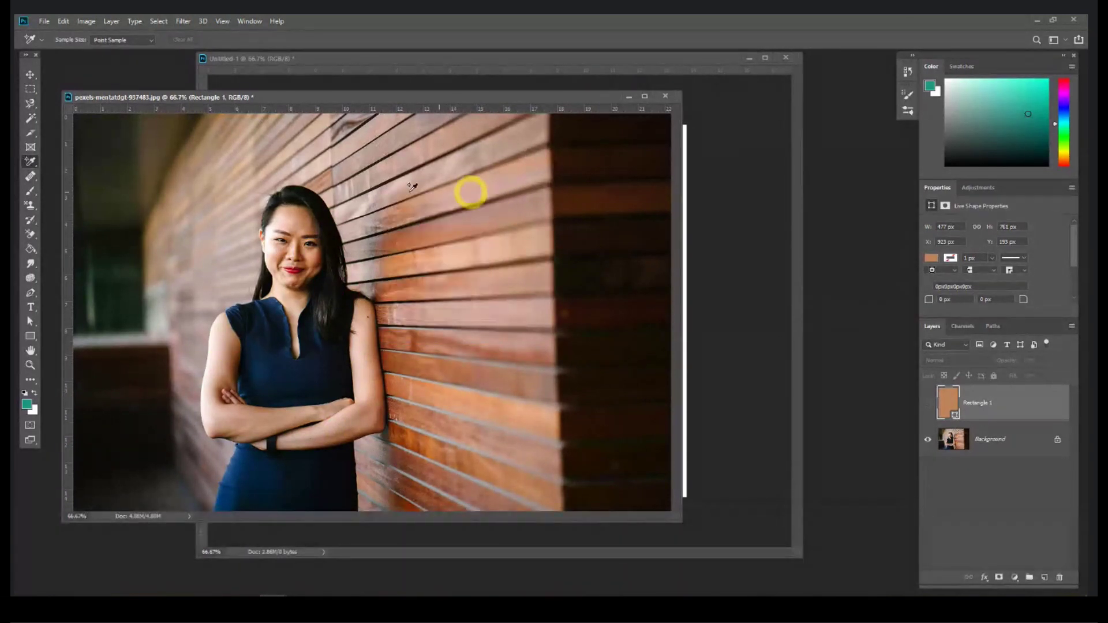
pyautogui.rightClick(38, 157)
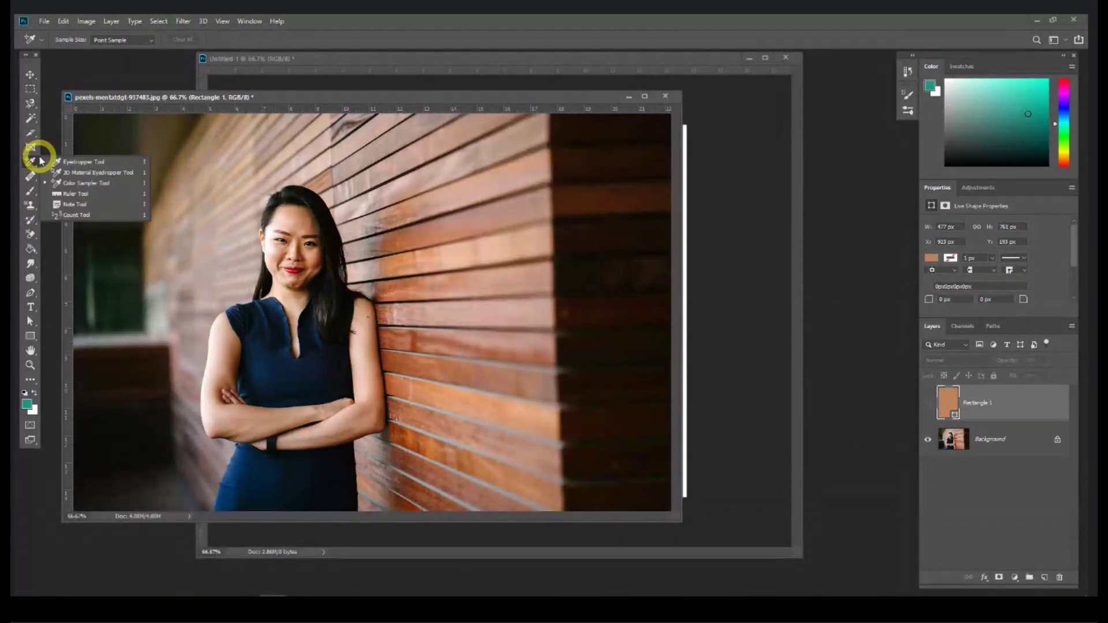
pyautogui.click(66, 194)
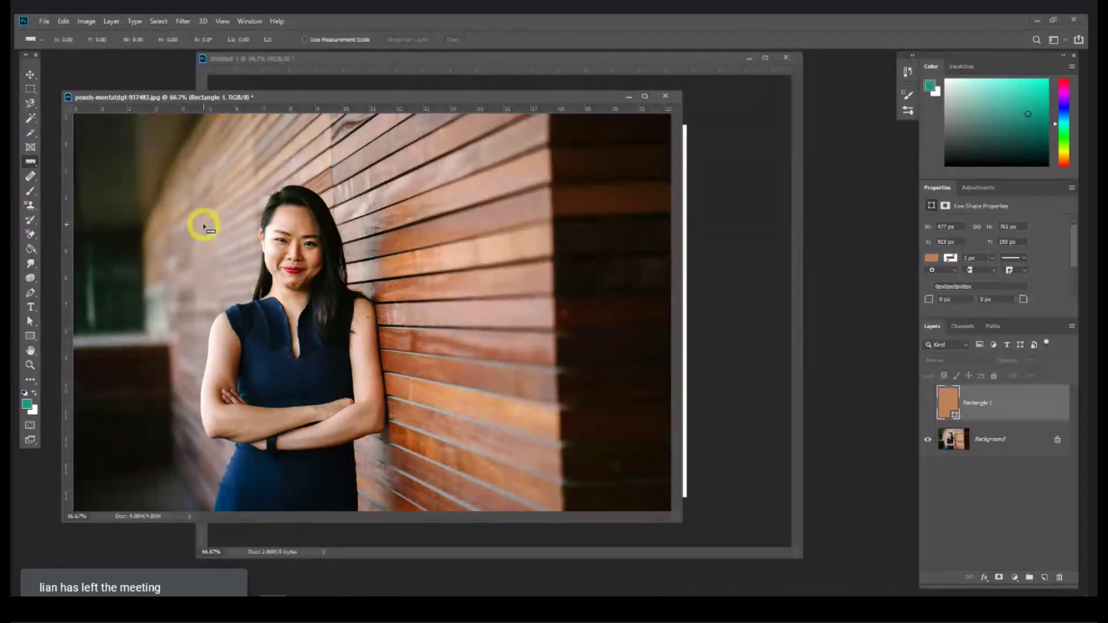
pyautogui.moveTo(203, 225); pyautogui.dragTo(461, 221)
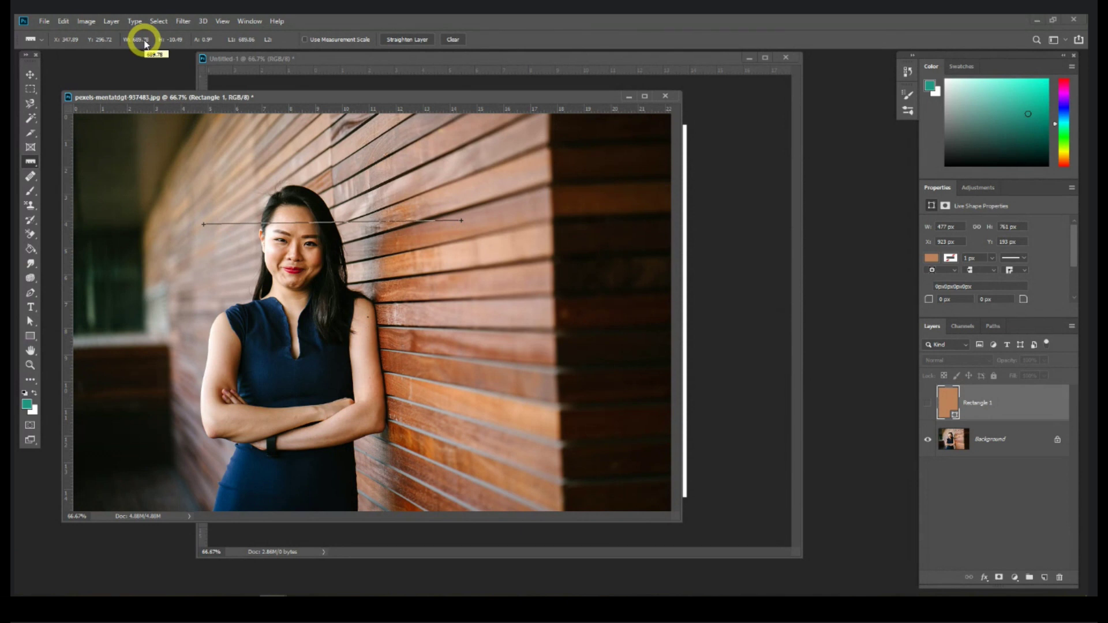
pyautogui.moveTo(499, 185); pyautogui.dragTo(506, 386)
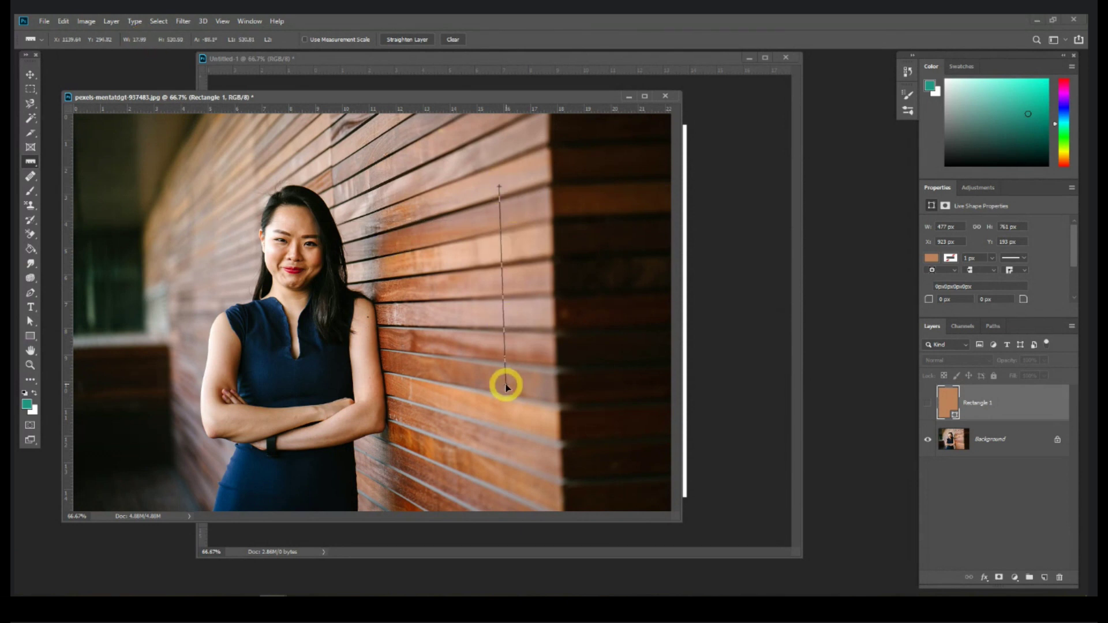
pyautogui.moveTo(195, 245); pyautogui.dragTo(398, 245)
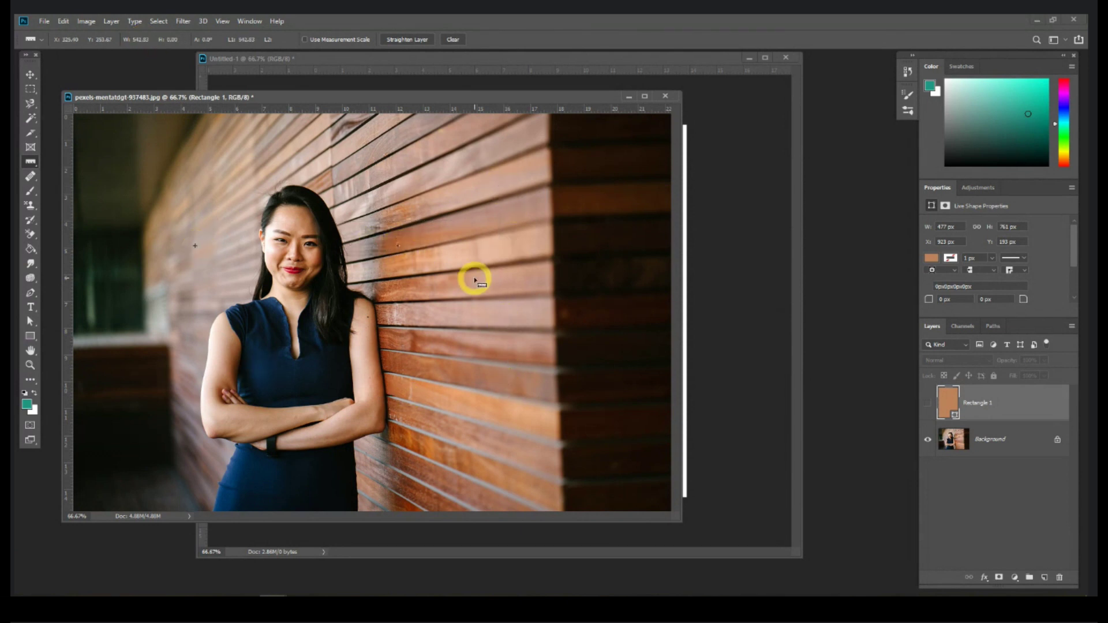
pyautogui.rightClick(30, 162)
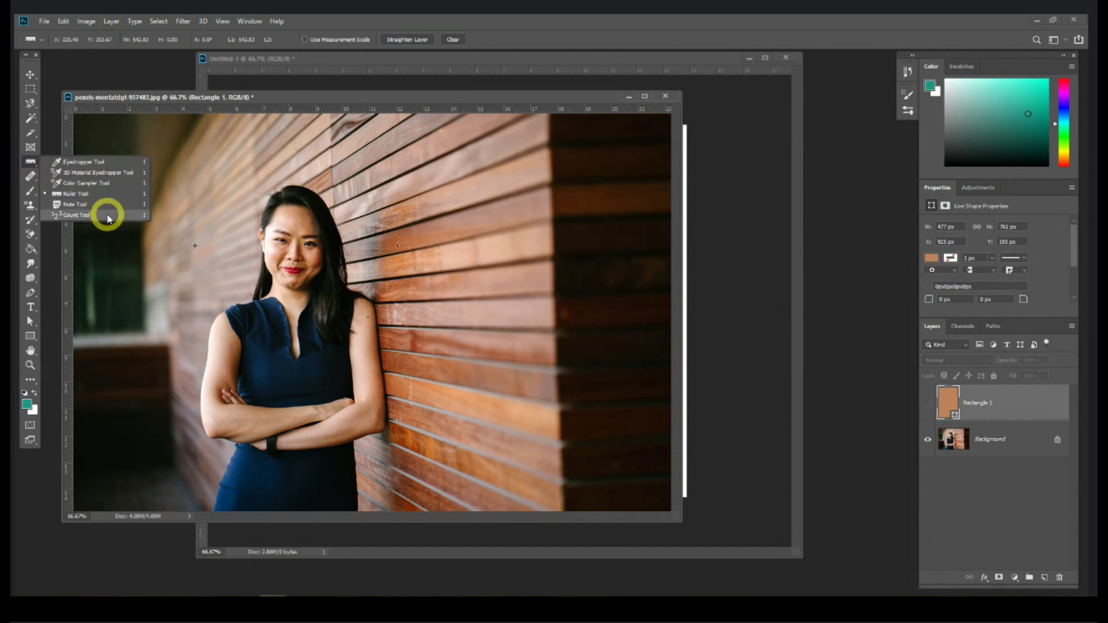
pyautogui.moveTo(244, 97); pyautogui.dragTo(253, 94)
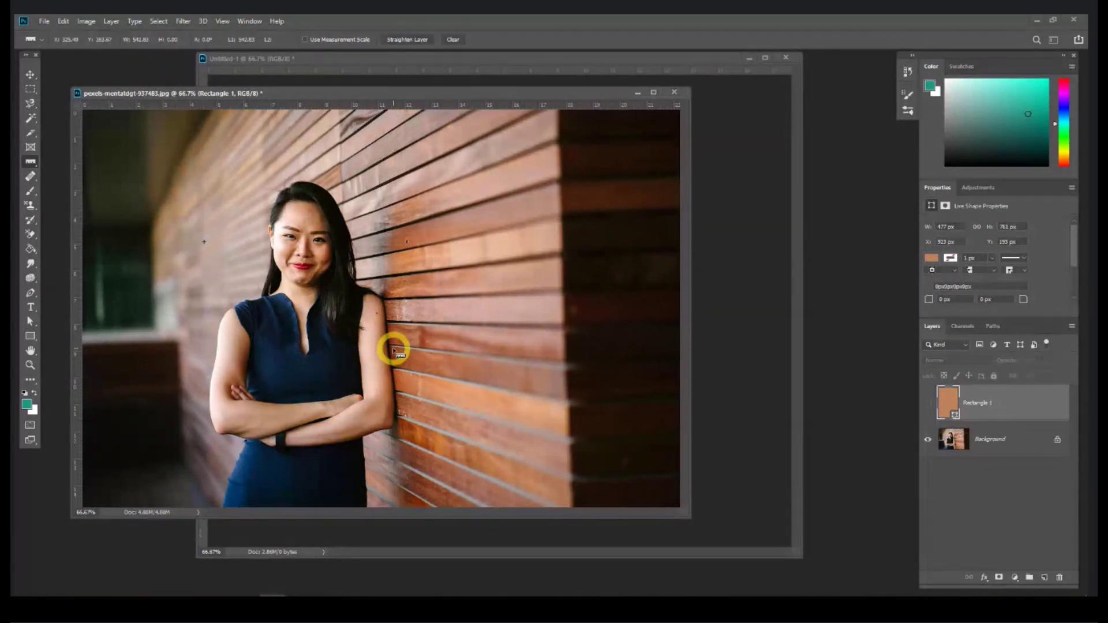
pyautogui.moveTo(30, 162); pyautogui.dragTo(87, 206)
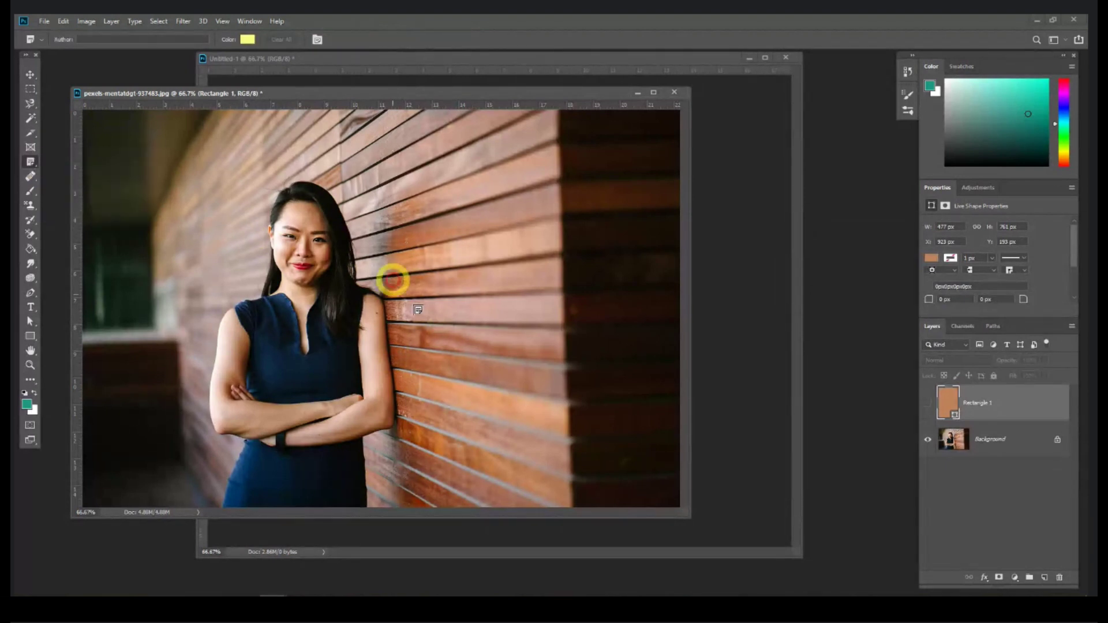
pyautogui.click(415, 284)
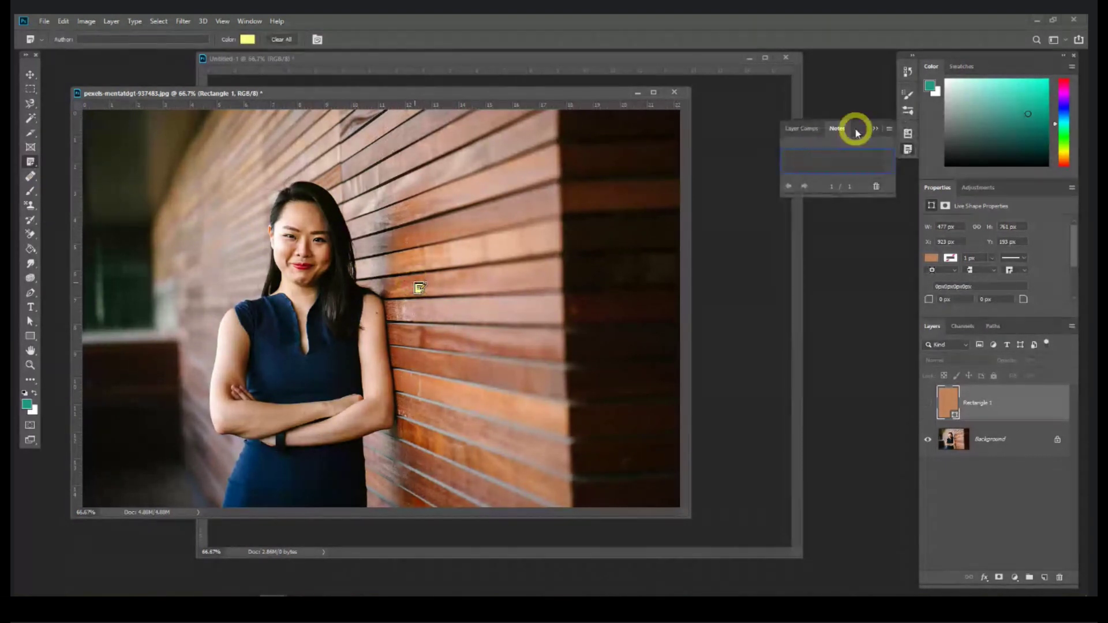
pyautogui.moveTo(854, 128); pyautogui.dragTo(551, 209)
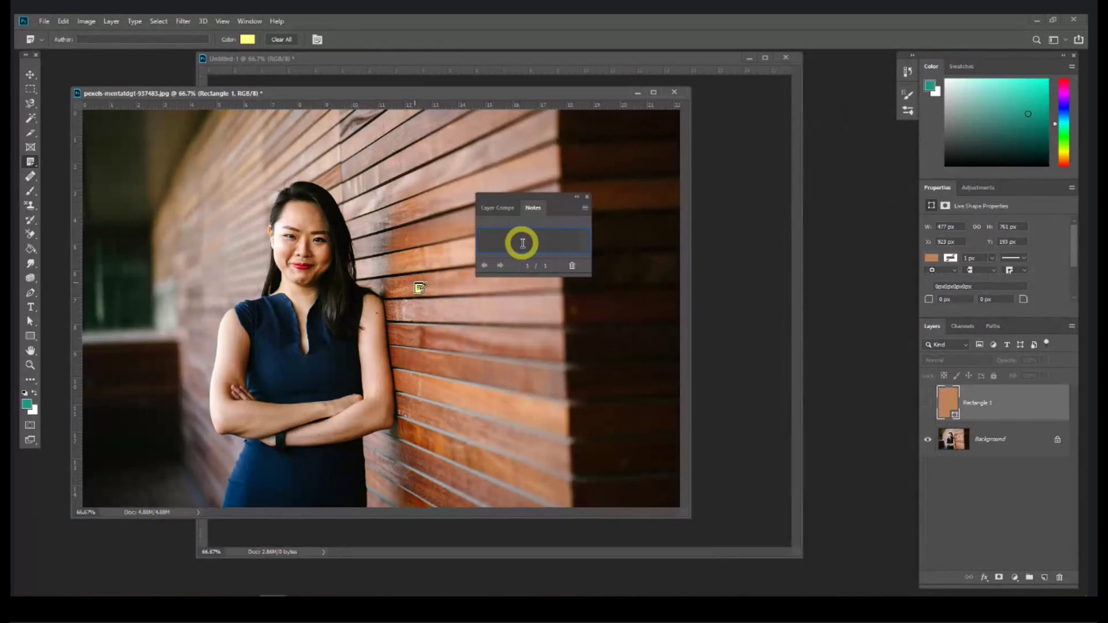
pyautogui.write('Hiai pen red aw')
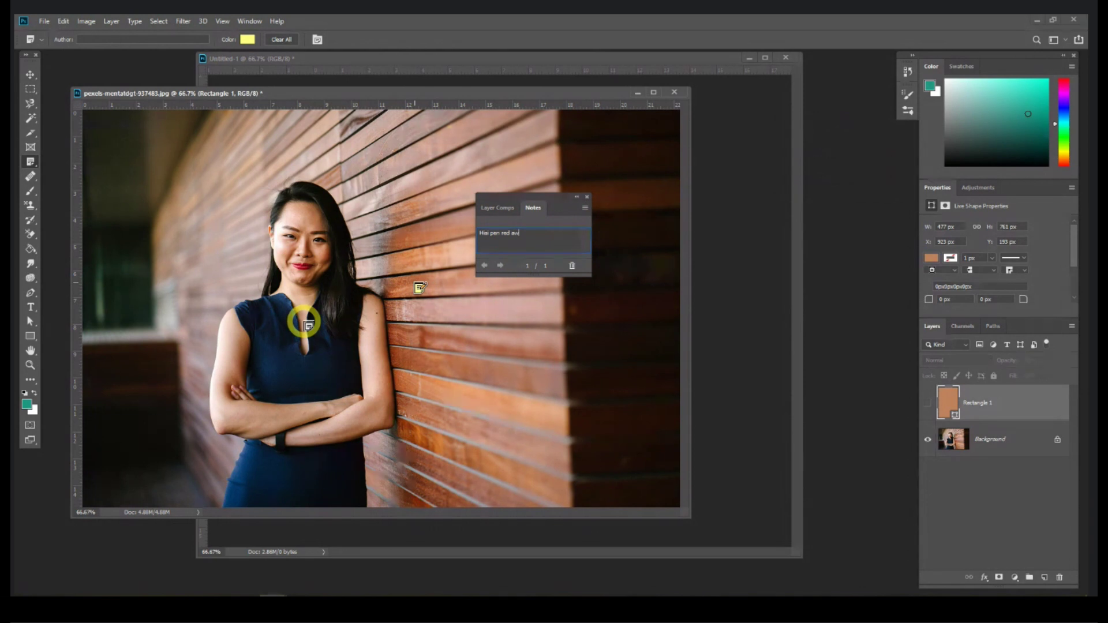
pyautogui.click(586, 199)
pyautogui.moveTo(315, 96); pyautogui.dragTo(340, 89)
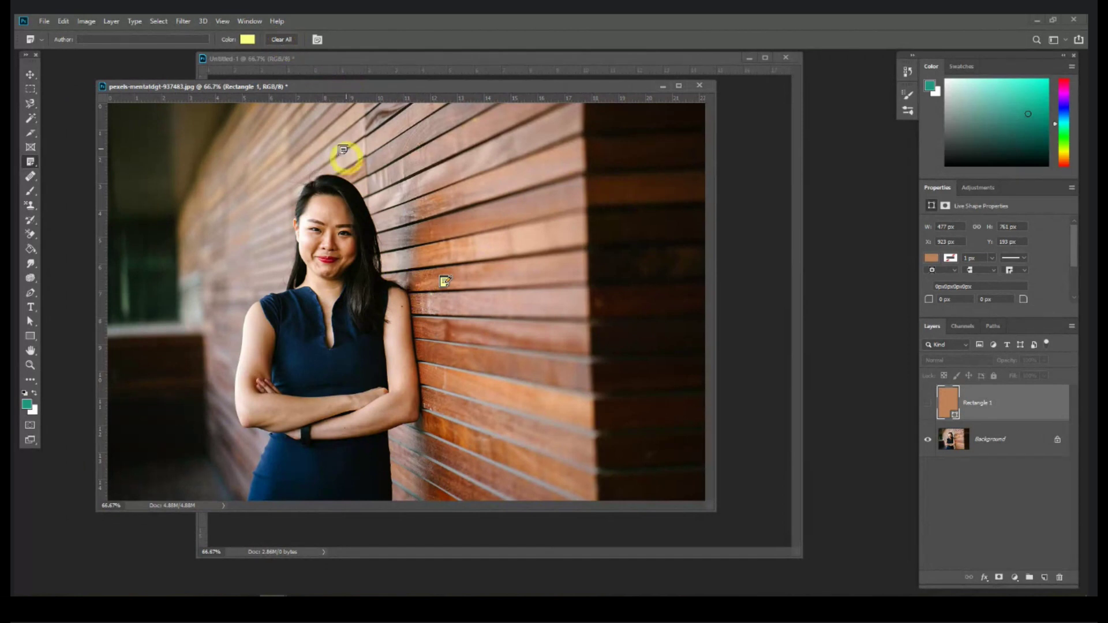
pyautogui.click(287, 41)
pyautogui.click(494, 232)
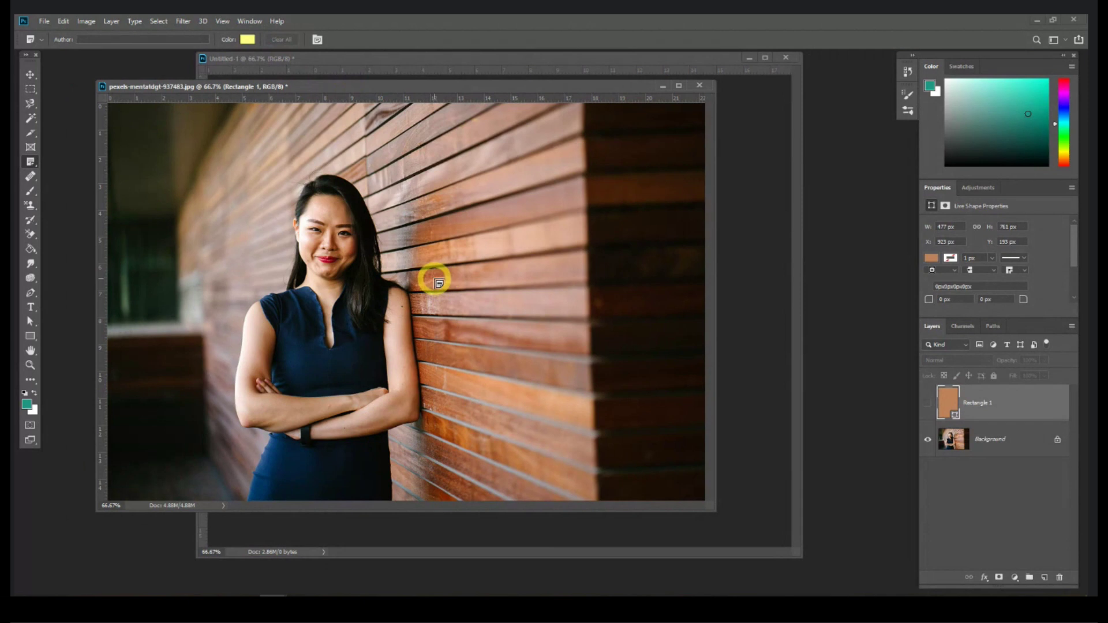
pyautogui.click(32, 163)
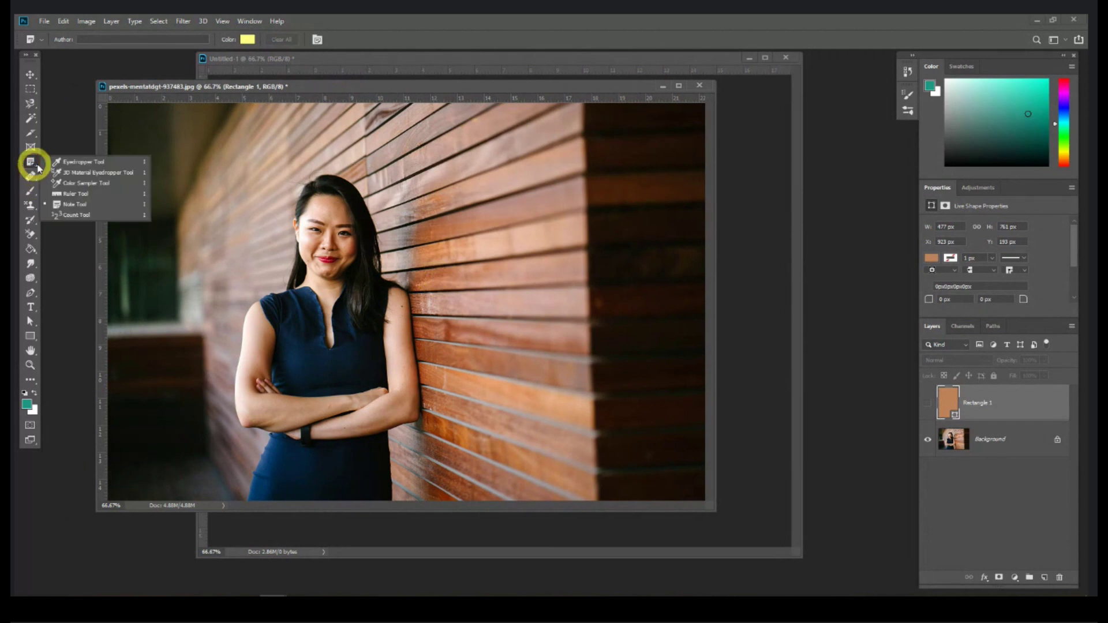
# Step: Close the wooden-wall photo and Untitled-1 without saving, then show the Session 1 folder
pyautogui.click(32, 177)
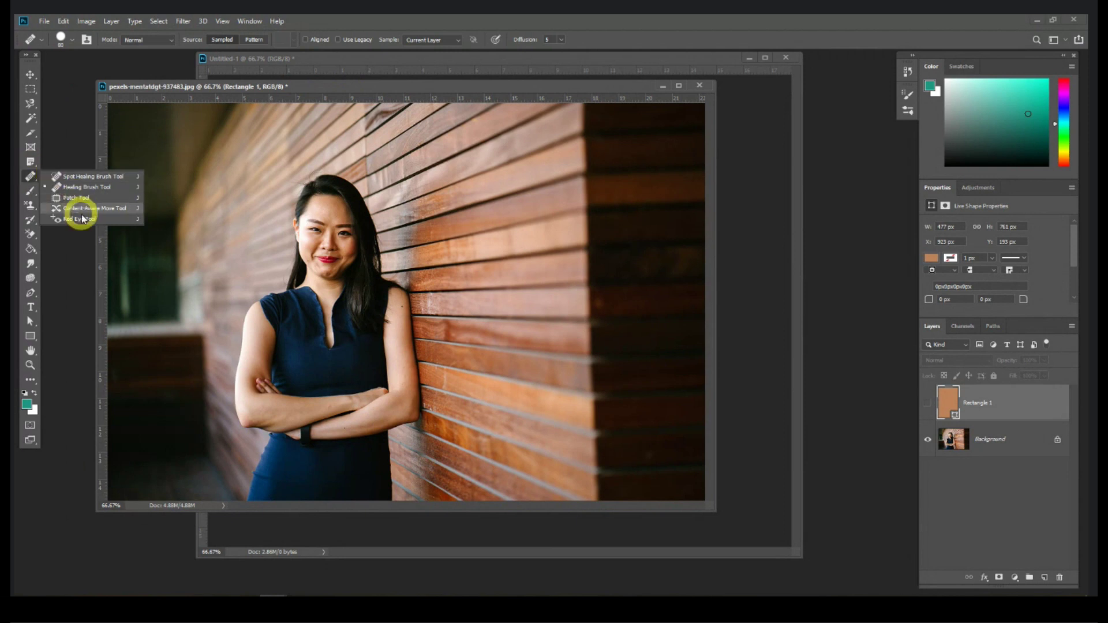
pyautogui.click(698, 86)
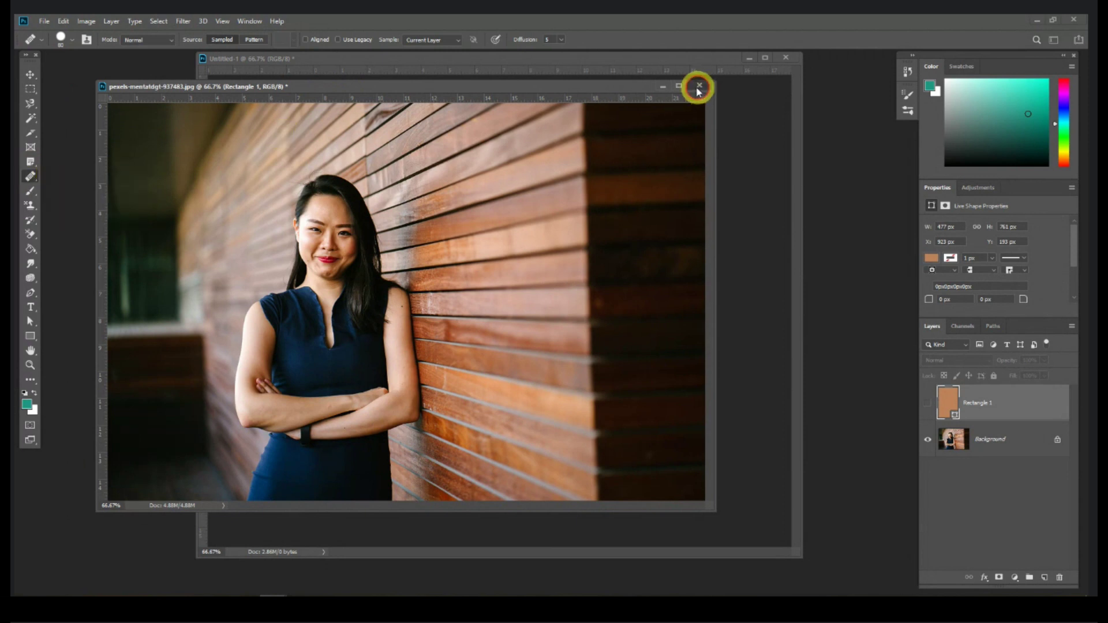
pyautogui.click(549, 233)
pyautogui.click(786, 58)
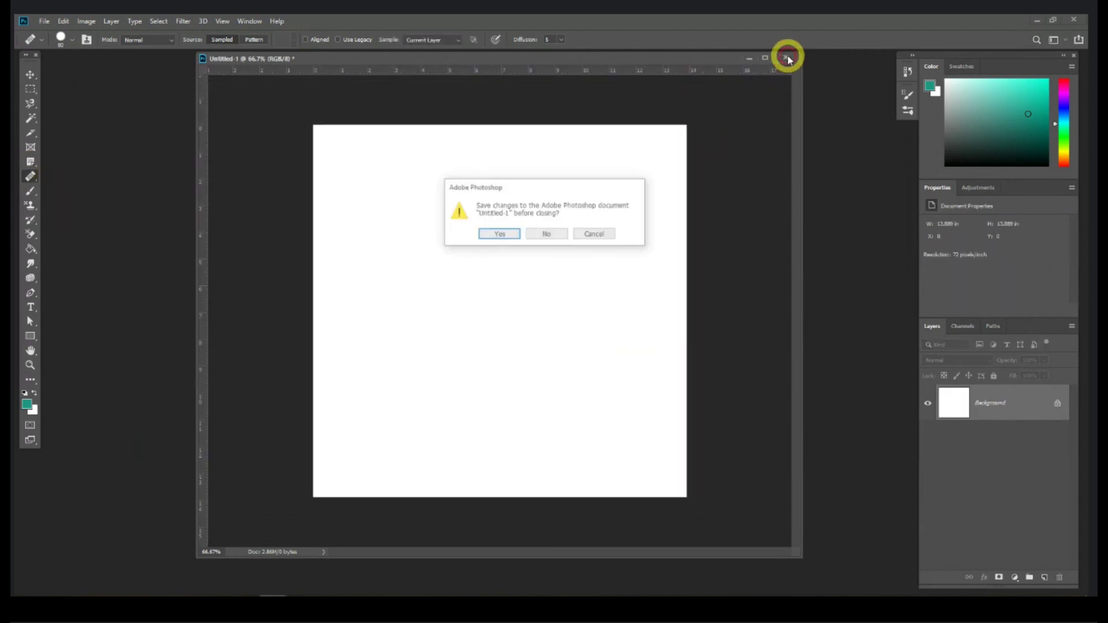
pyautogui.click(545, 233)
pyautogui.click(130, 607)
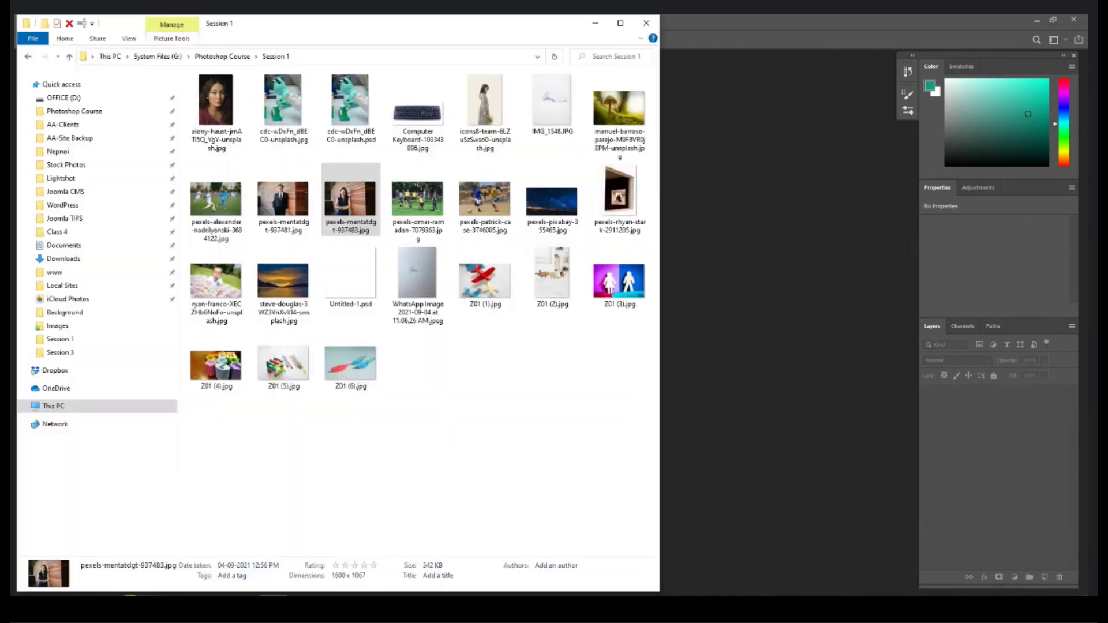
# Step: Open the wavy-haired woman's Unsplash portrait, keep its profile, enlarge and zoom, with Spot Healing Brush selected
pyautogui.moveTo(216, 101); pyautogui.dragTo(806, 287)
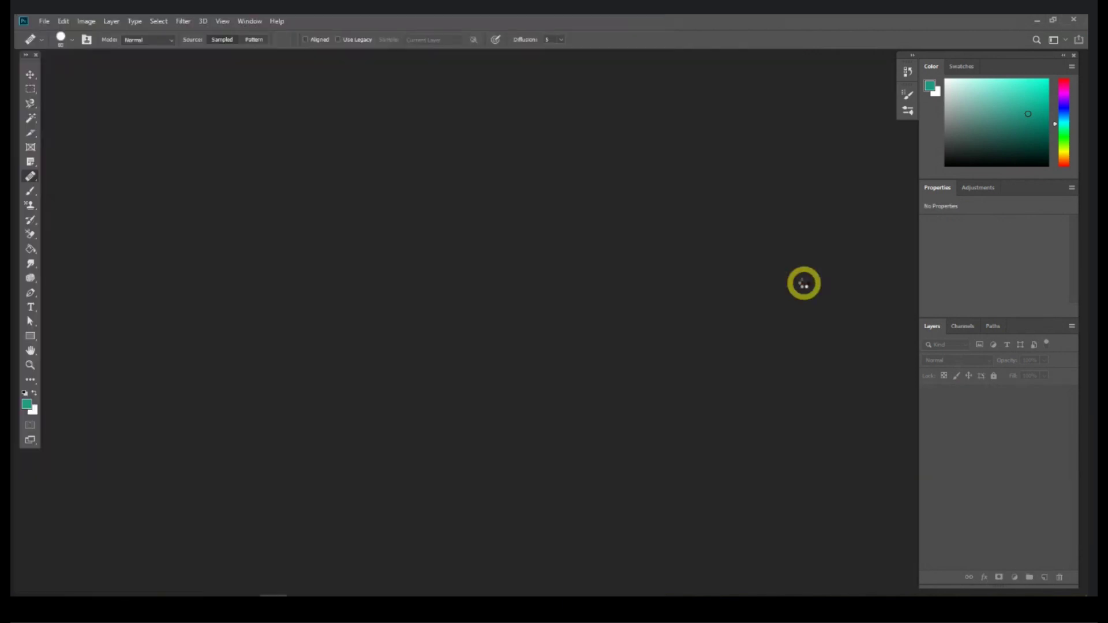
pyautogui.click(603, 288)
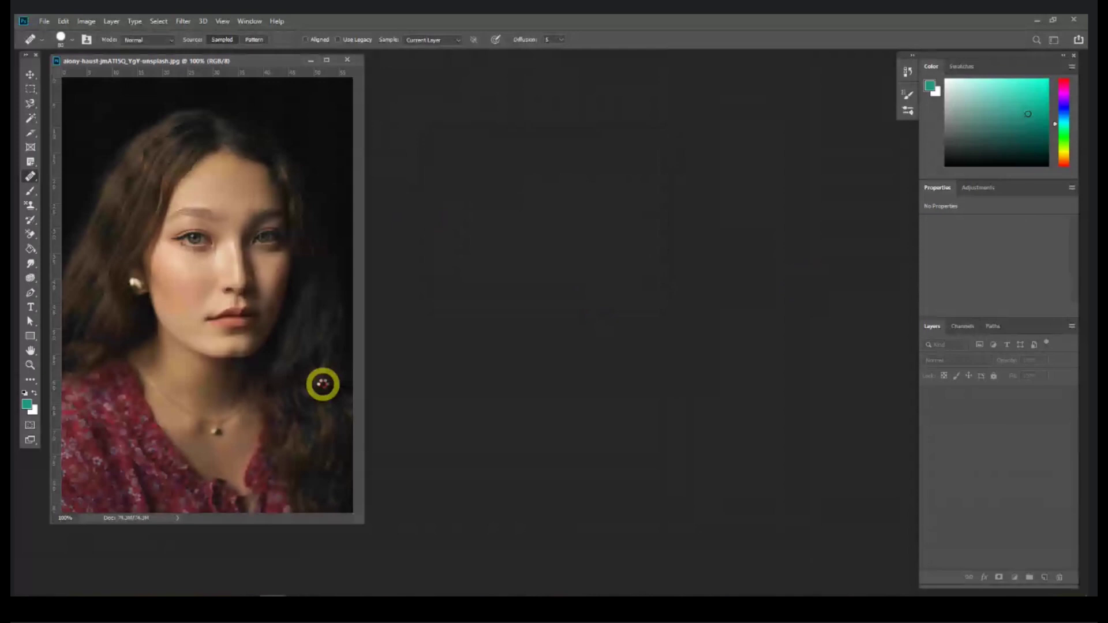
pyautogui.moveTo(360, 520); pyautogui.dragTo(709, 561)
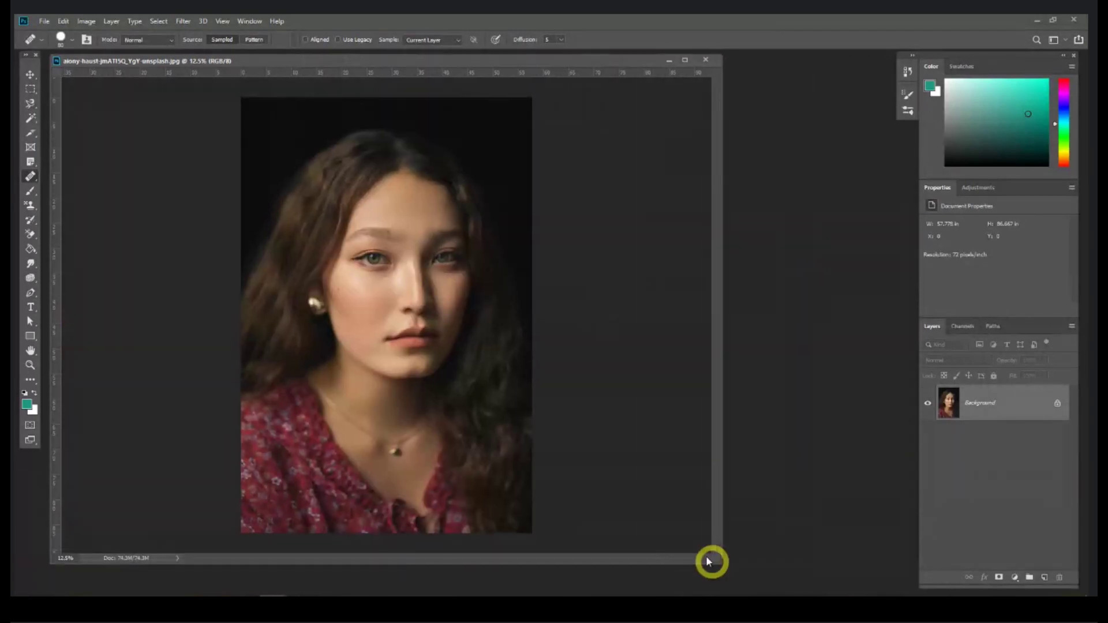
pyautogui.hotkey('ctrl', '=')
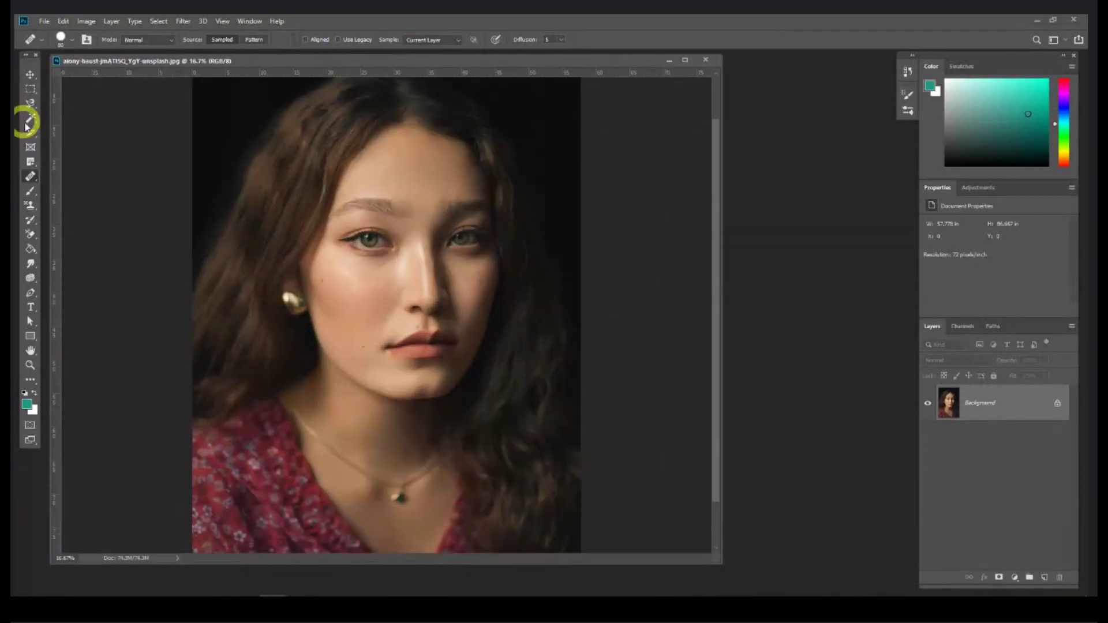
pyautogui.rightClick(34, 181)
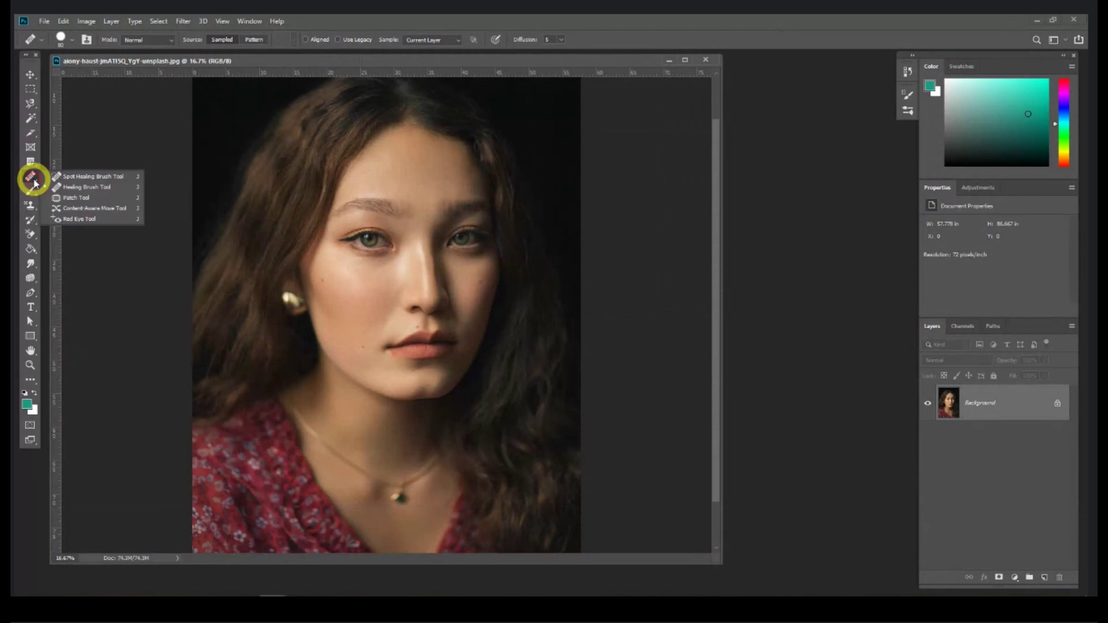
pyautogui.click(73, 178)
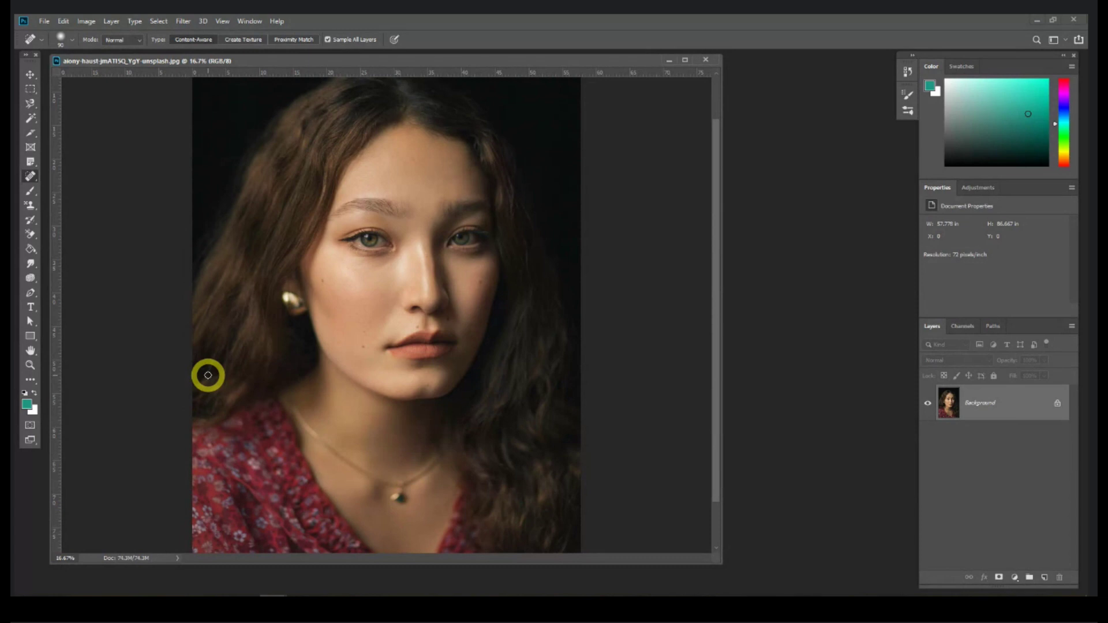
# Step: Zoom to 33.3% and pan to the cheeks and lips, keeping the Spot Healing Brush
pyautogui.hotkey('ctrl', '=')
pyautogui.hotkey('ctrl', '=')
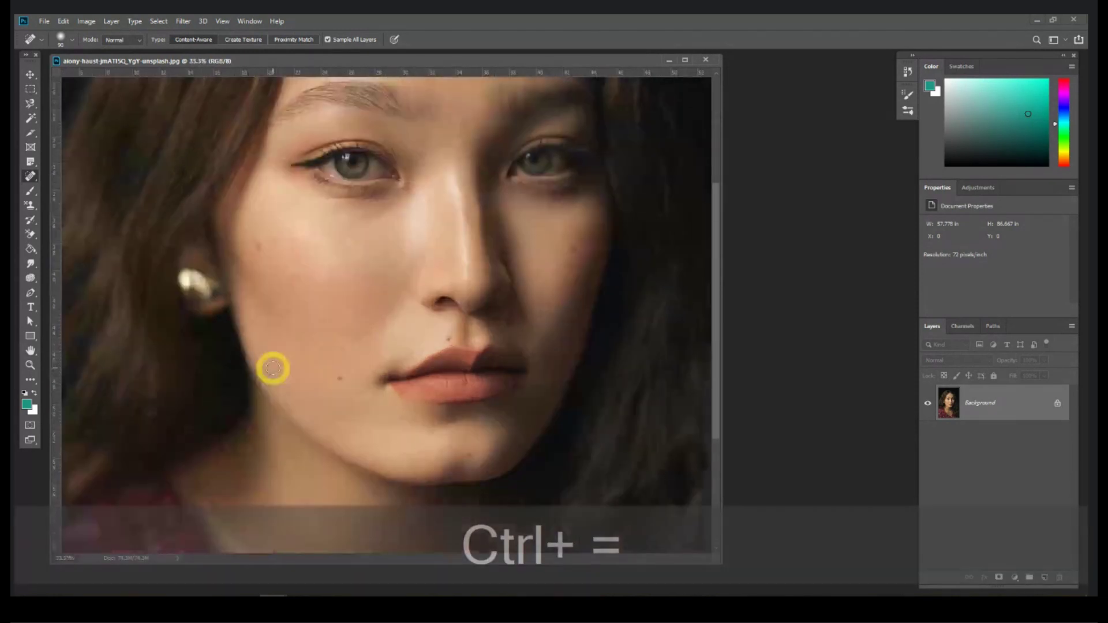
pyautogui.moveTo(371, 287); pyautogui.dragTo(356, 234)
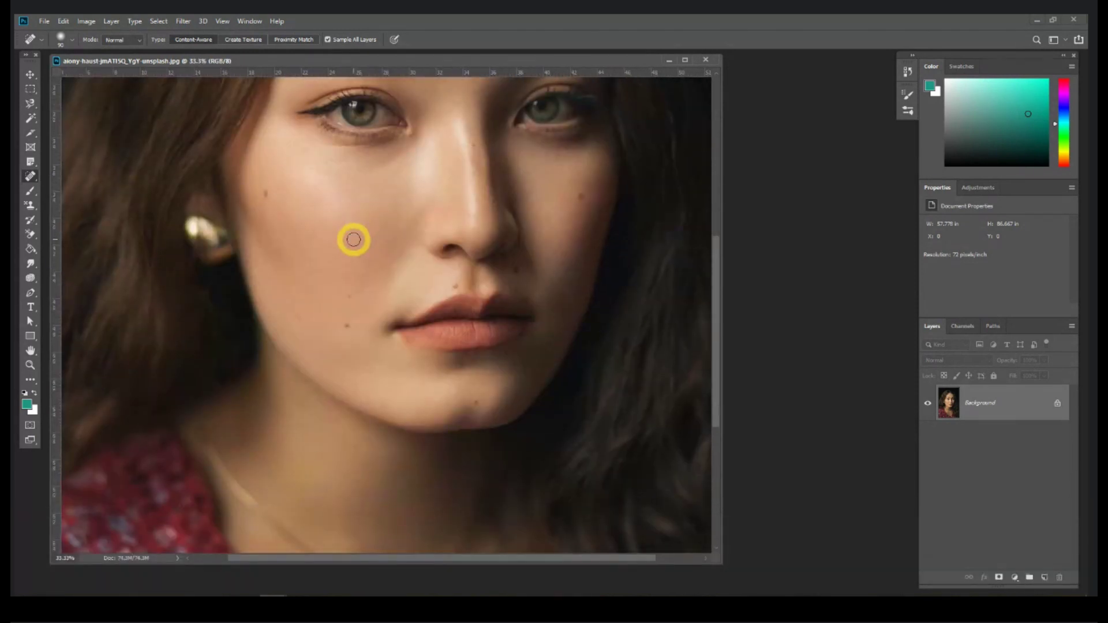
pyautogui.rightClick(31, 176)
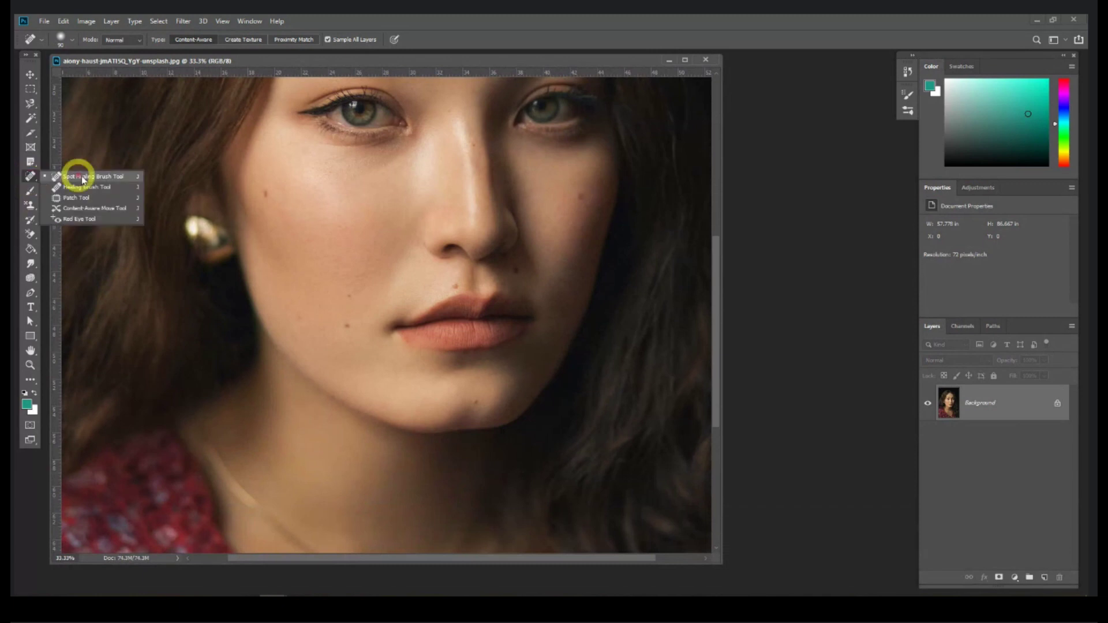
pyautogui.click(87, 178)
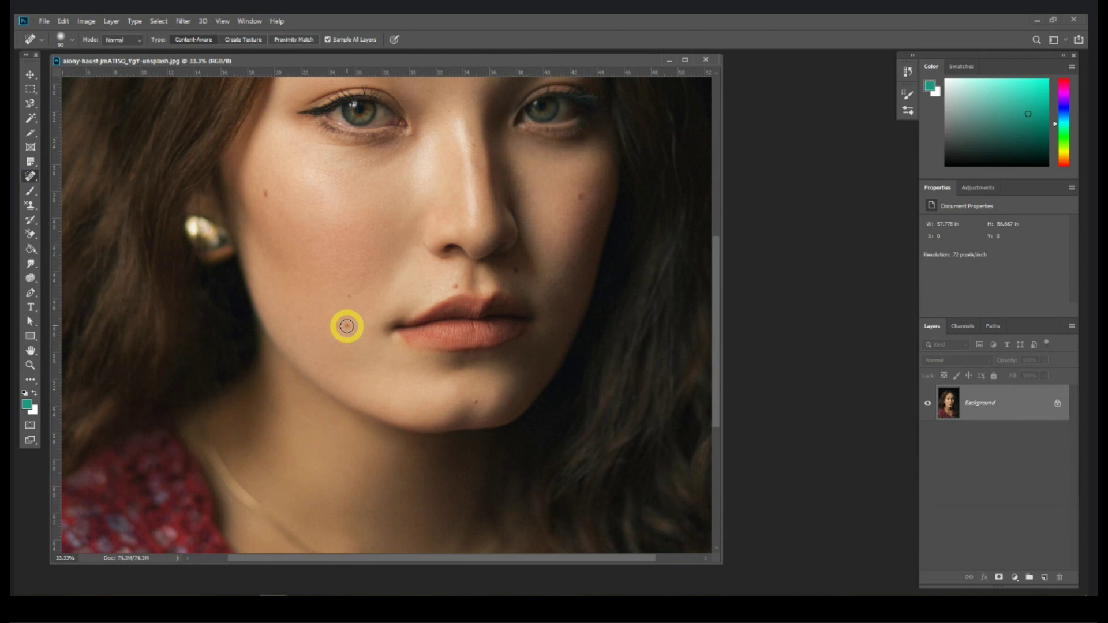
pyautogui.click(138, 596)
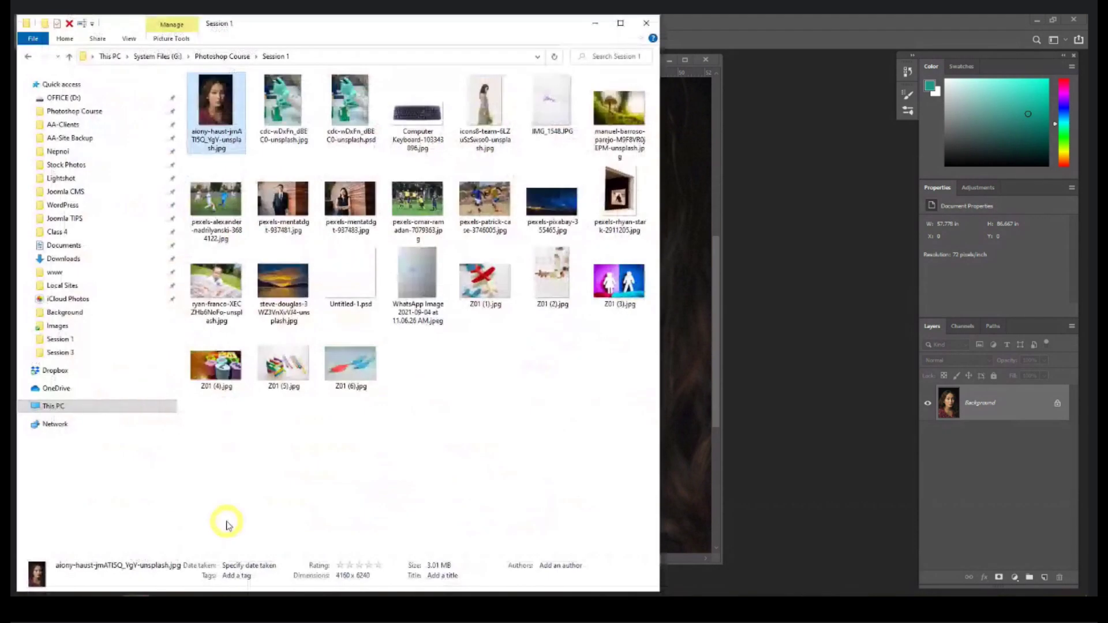
pyautogui.click(416, 99)
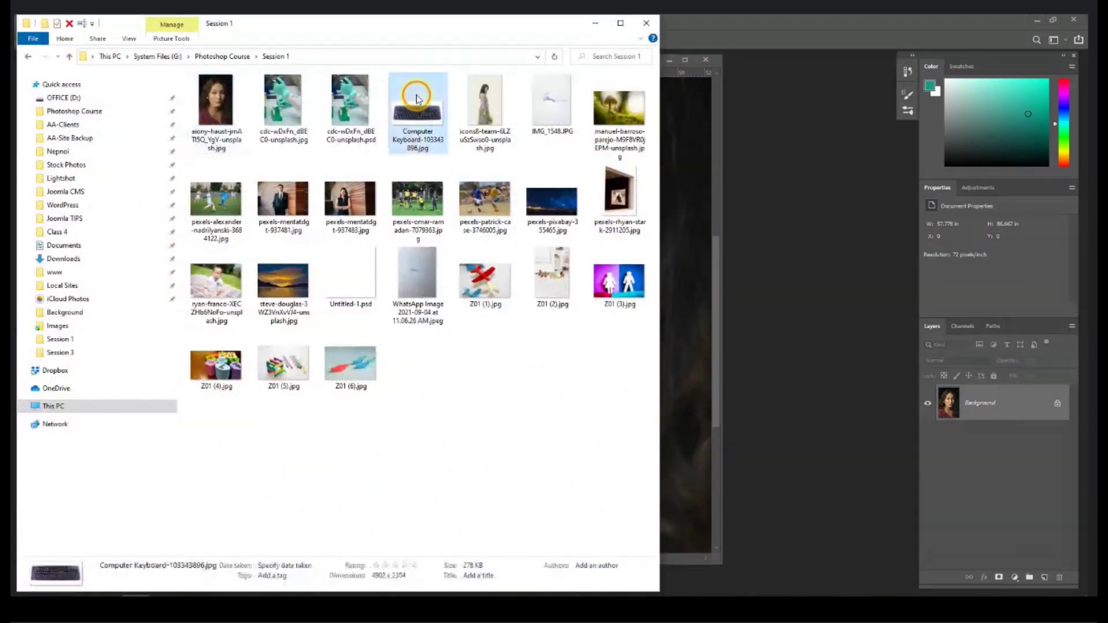
pyautogui.click(1019, 125)
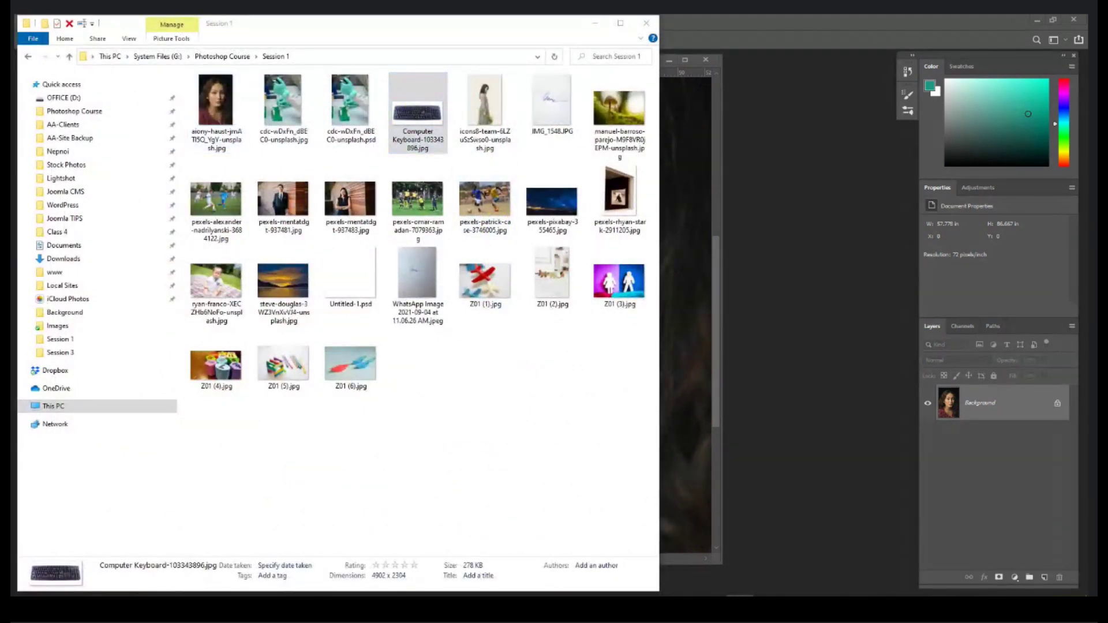
pyautogui.moveTo(1027, 111); pyautogui.dragTo(445, 119)
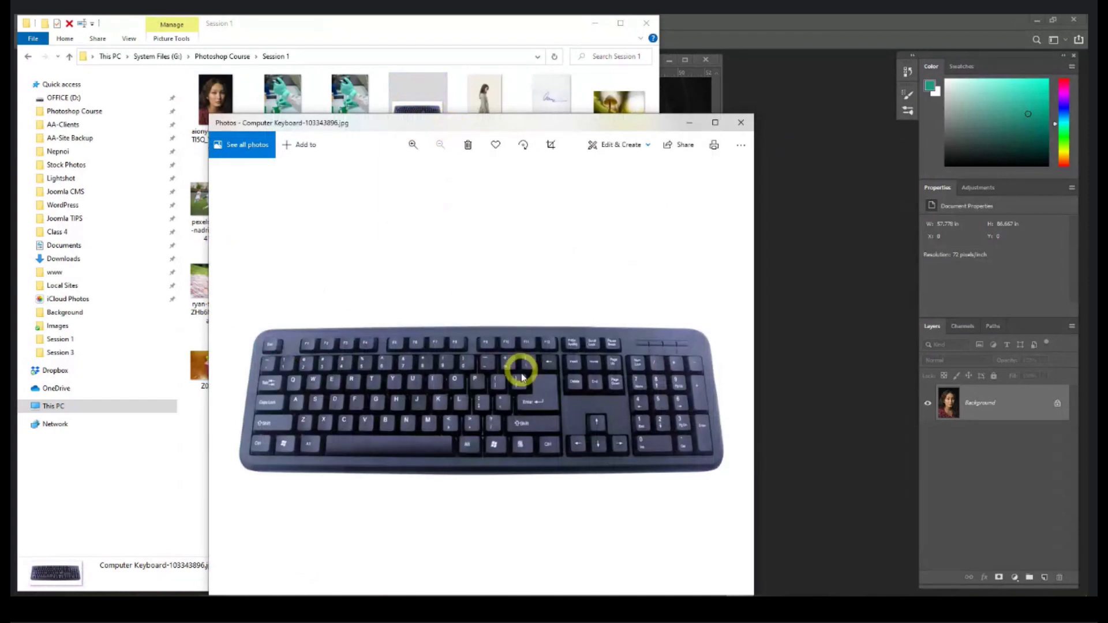
pyautogui.doubleClick(527, 119)
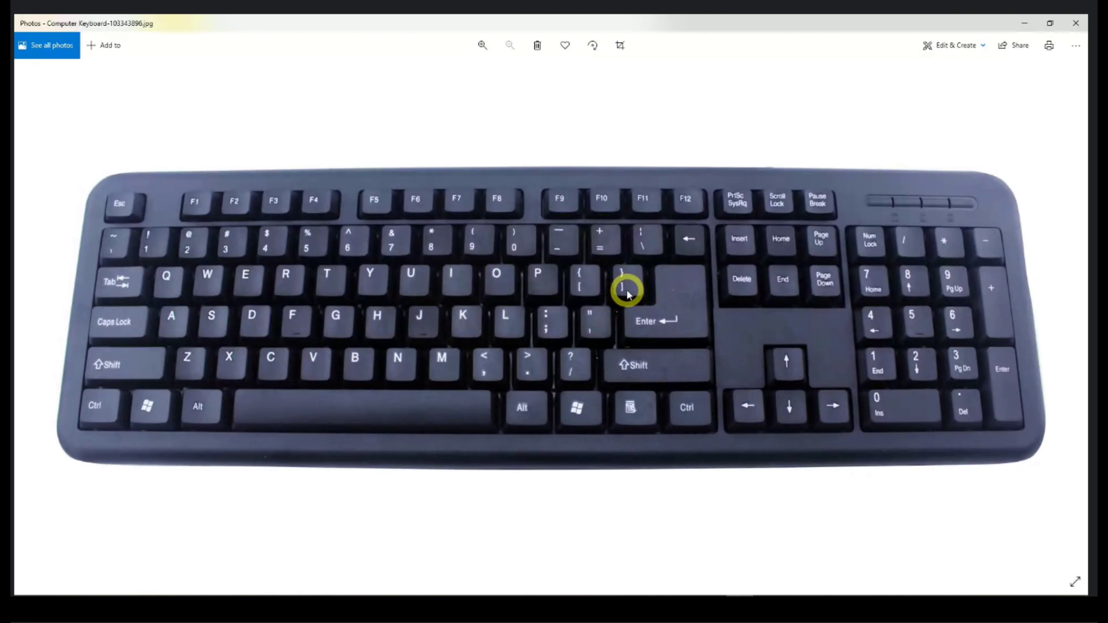
pyautogui.click(1074, 24)
pyautogui.click(828, 204)
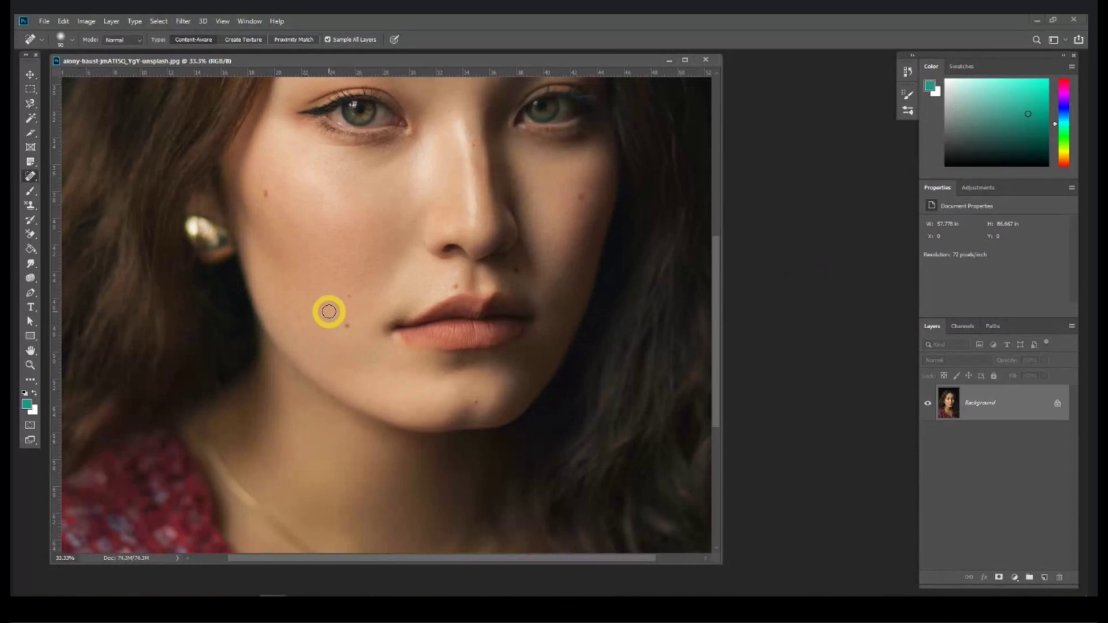
# Step: Shrink the spot healing brush to about 90 and heal the cheek spots and the mole above the lip
pyautogui.press(']')
pyautogui.press(']')
pyautogui.press(']')
pyautogui.press(']')
pyautogui.press(']')
pyautogui.press(']')
pyautogui.press(']')
pyautogui.press(']')
pyautogui.press(']')
pyautogui.press('[')
pyautogui.press('[')
pyautogui.press('[')
pyautogui.press('[')
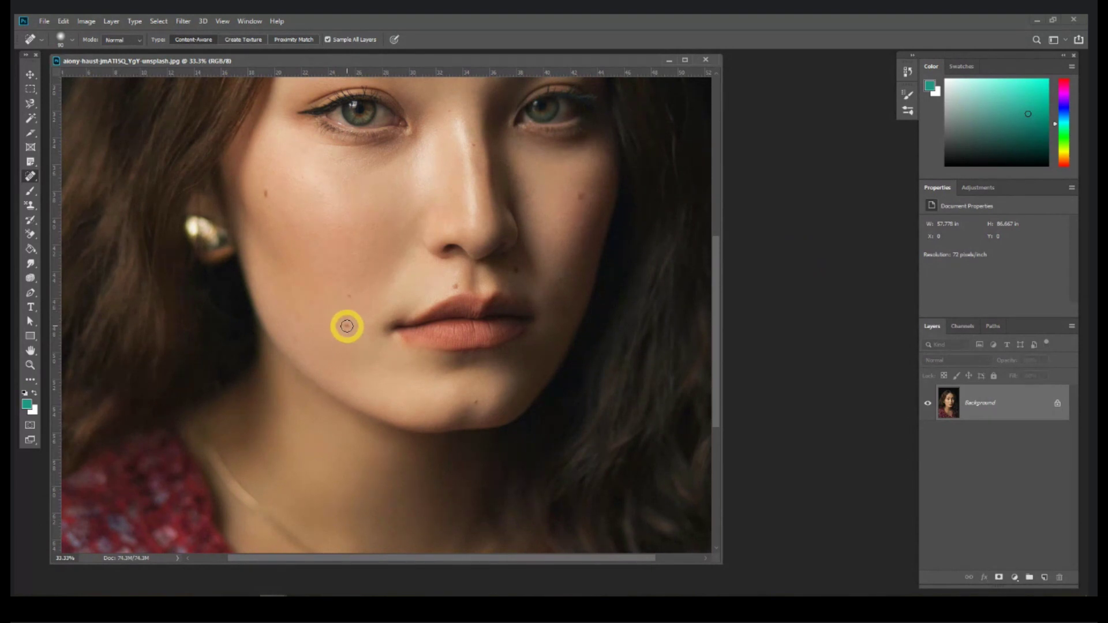
pyautogui.click(346, 326)
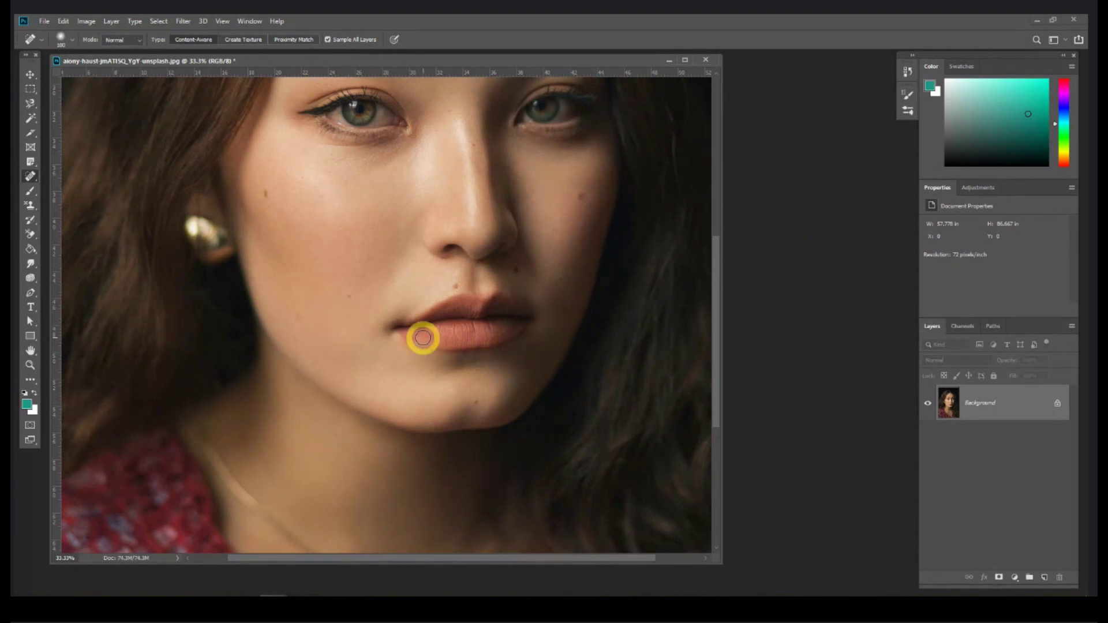
pyautogui.click(268, 192)
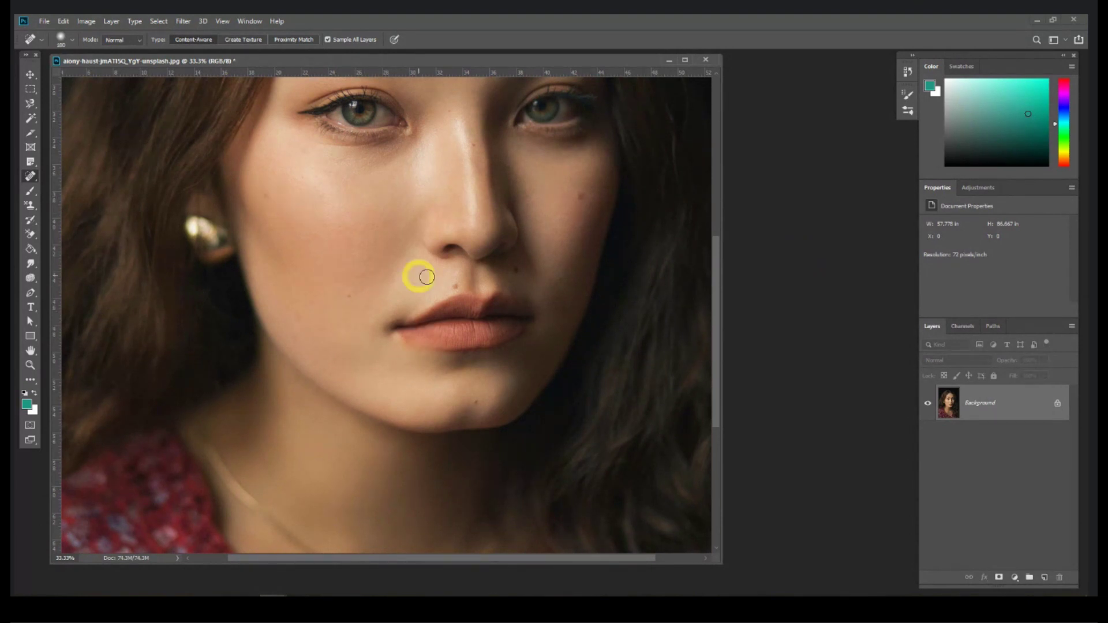
pyautogui.click(452, 287)
# Step: Heal the right-cheek, nose-bridge and upper-lip spots, undoing the chin heal
pyautogui.click(576, 195)
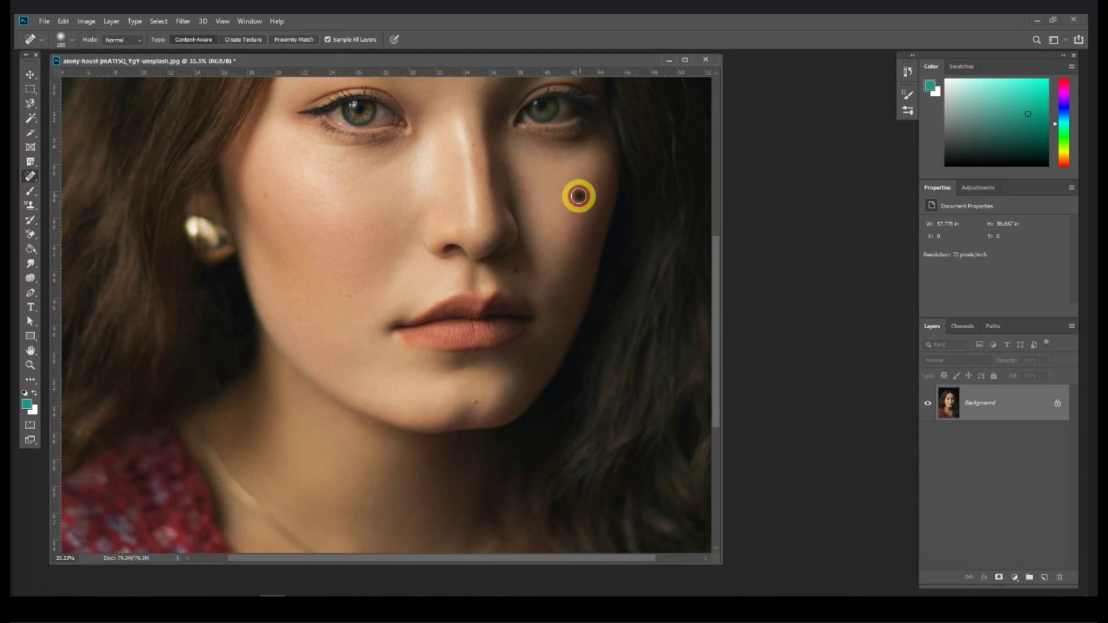
pyautogui.click(474, 145)
pyautogui.click(518, 270)
pyautogui.click(473, 402)
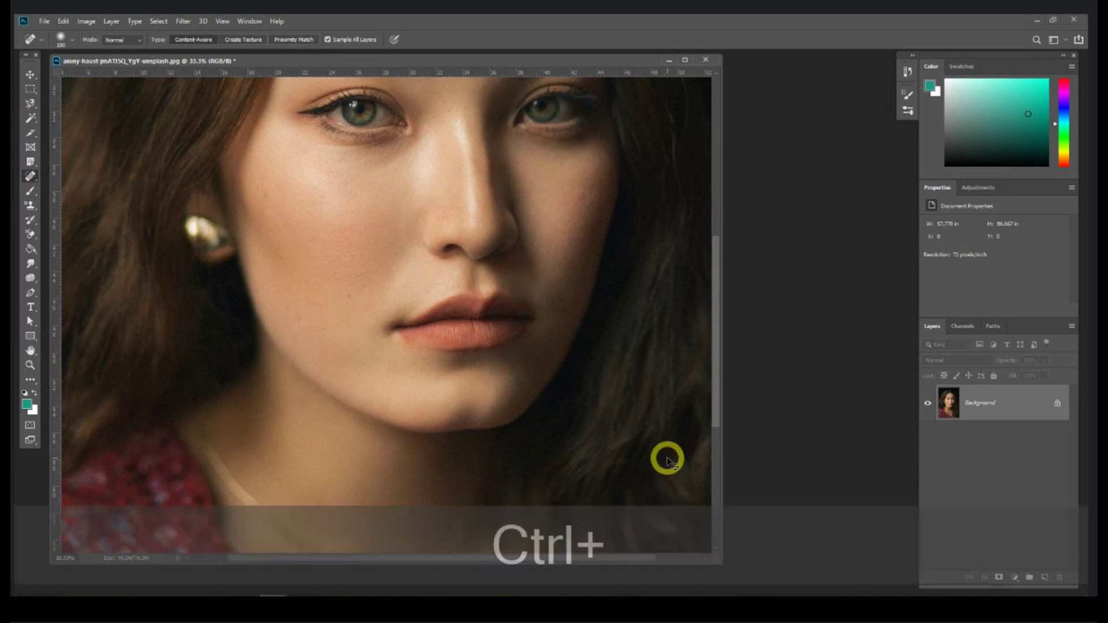
pyautogui.hotkey('ctrl', 'z')
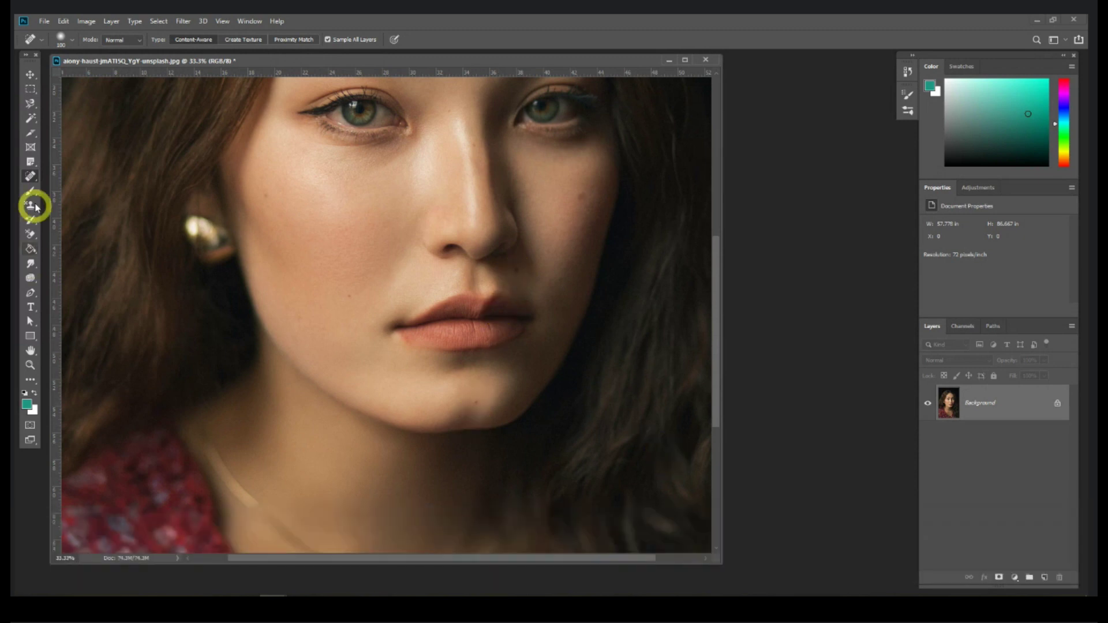
pyautogui.rightClick(32, 176)
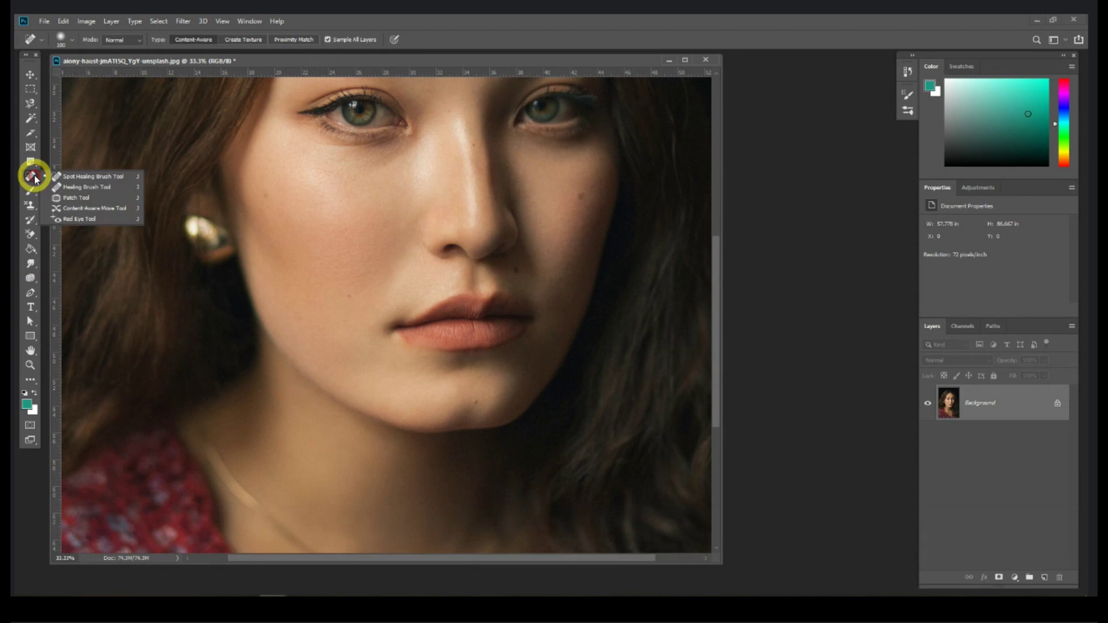
# Step: Switch to the Healing Brush, sample clean cheek skin, and paint it over two cheek spots
pyautogui.click(99, 193)
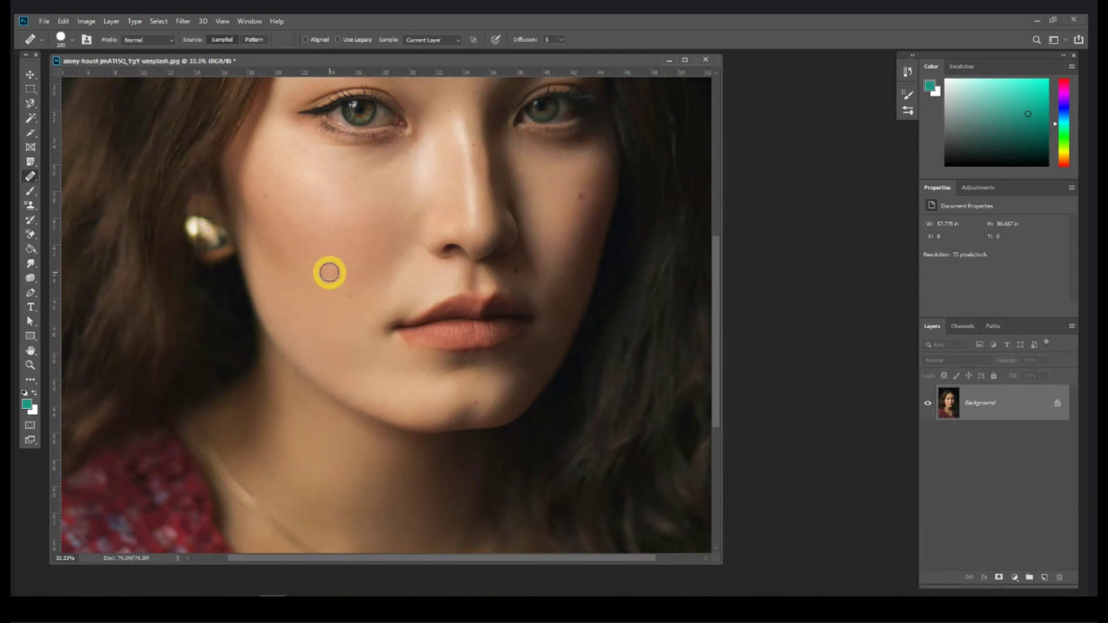
pyautogui.keyDown('alt'); pyautogui.click(334, 267); pyautogui.keyUp('alt')
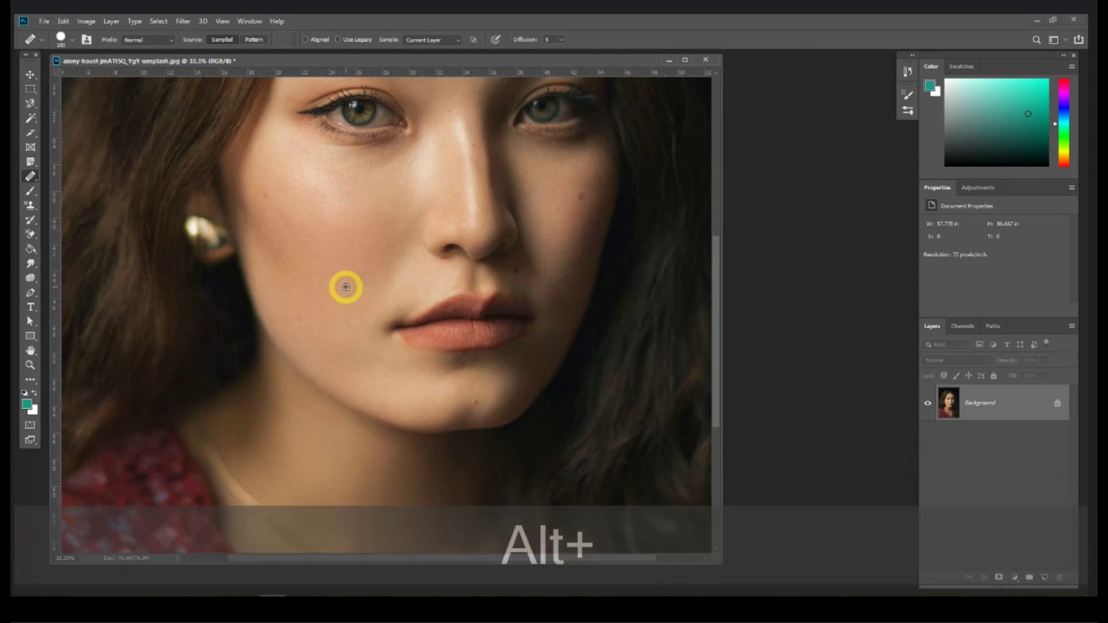
pyautogui.keyDown('alt'); pyautogui.click(311, 252); pyautogui.keyUp('alt')
pyautogui.click(263, 197)
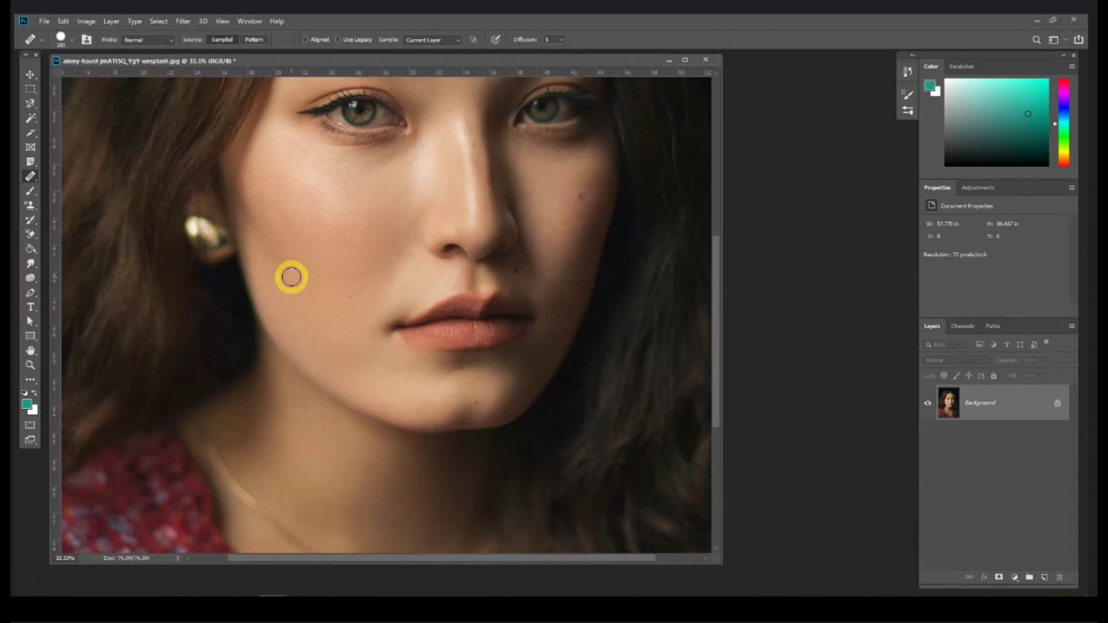
pyautogui.rightClick(36, 180)
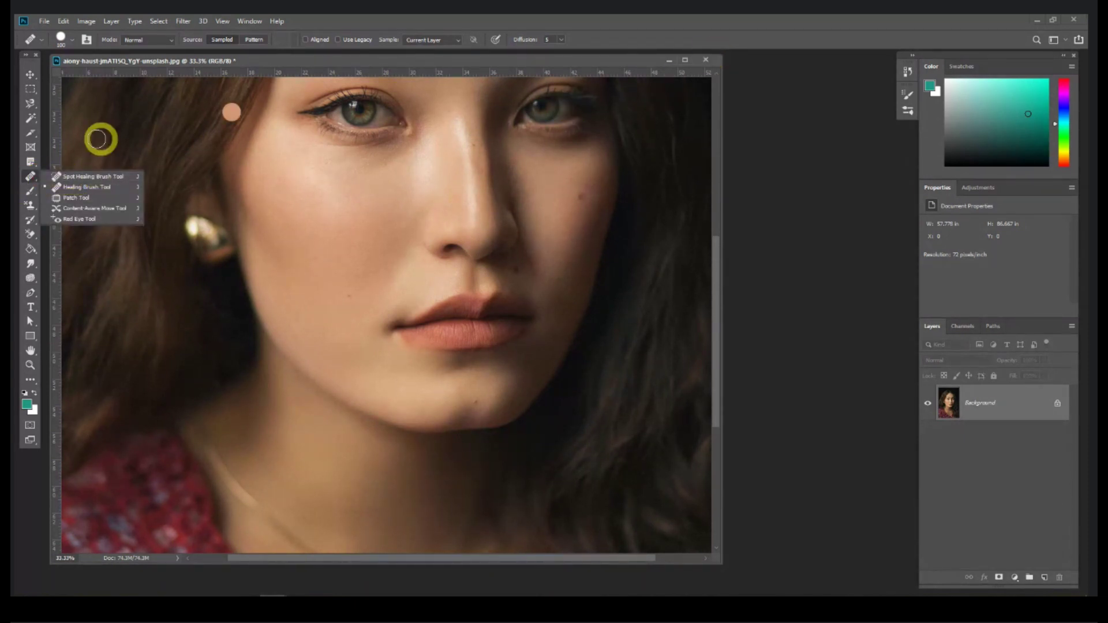
# Step: Select the Patch Tool and close the portrait without saving changes
pyautogui.click(82, 198)
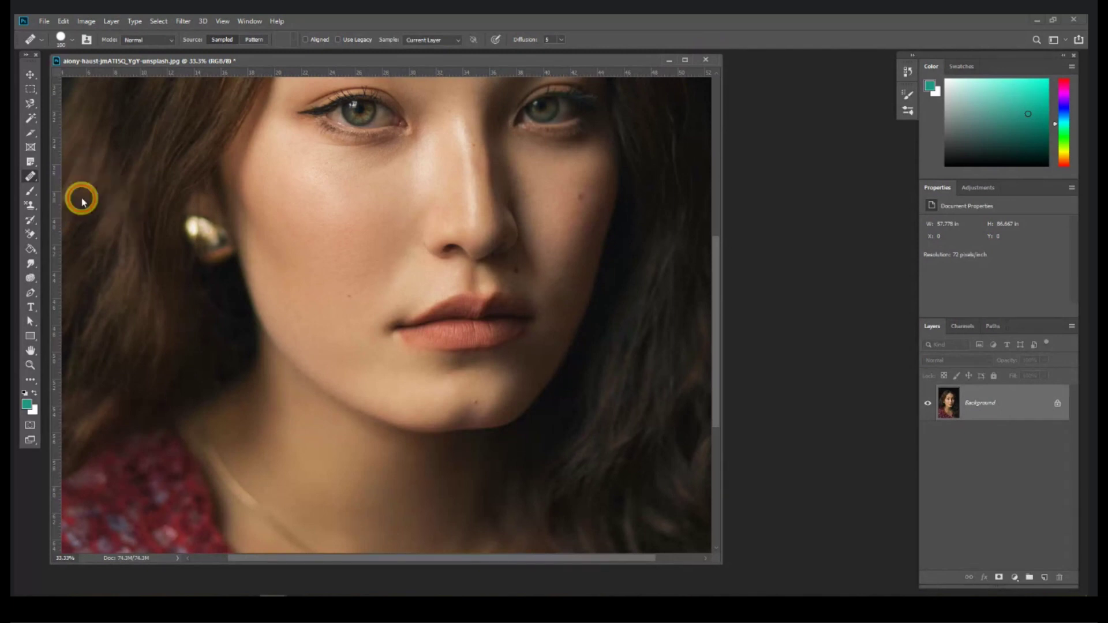
pyautogui.click(706, 61)
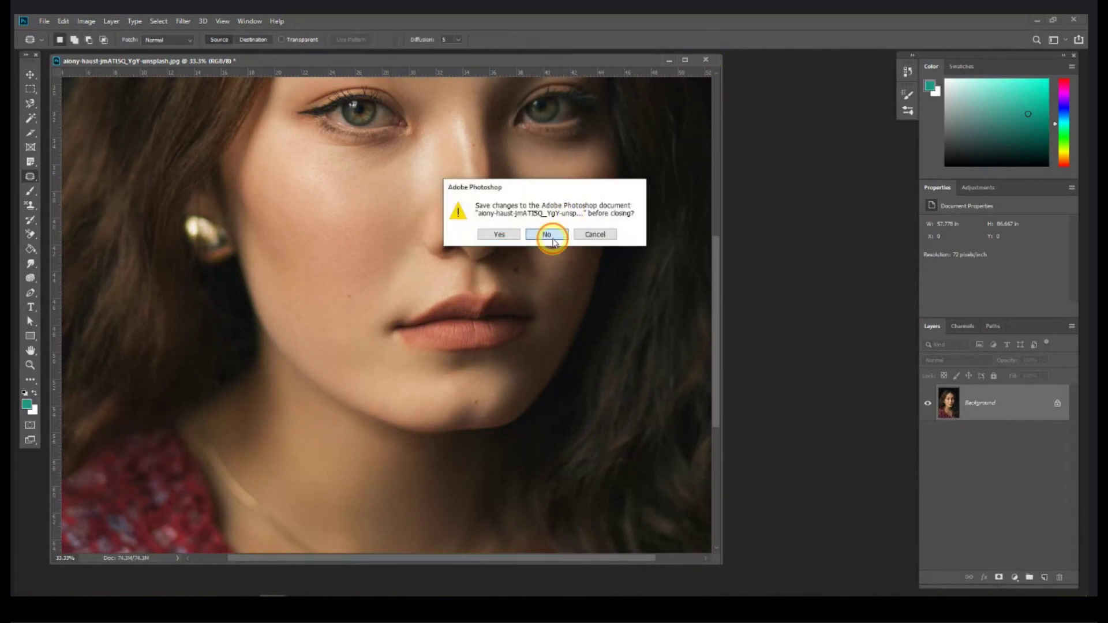
pyautogui.click(555, 235)
# Step: Open the pexels-omar-ramadan football photo from the Session 1 folder as a document tab
pyautogui.hotkey('alt', 'Tab')
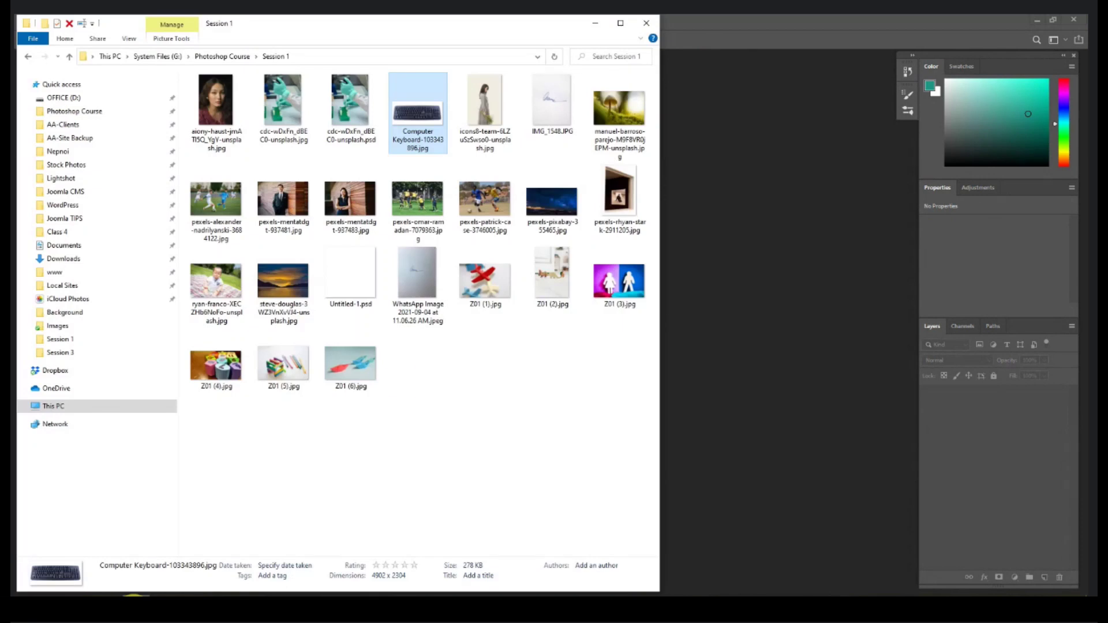
pyautogui.moveTo(417, 199); pyautogui.dragTo(767, 231)
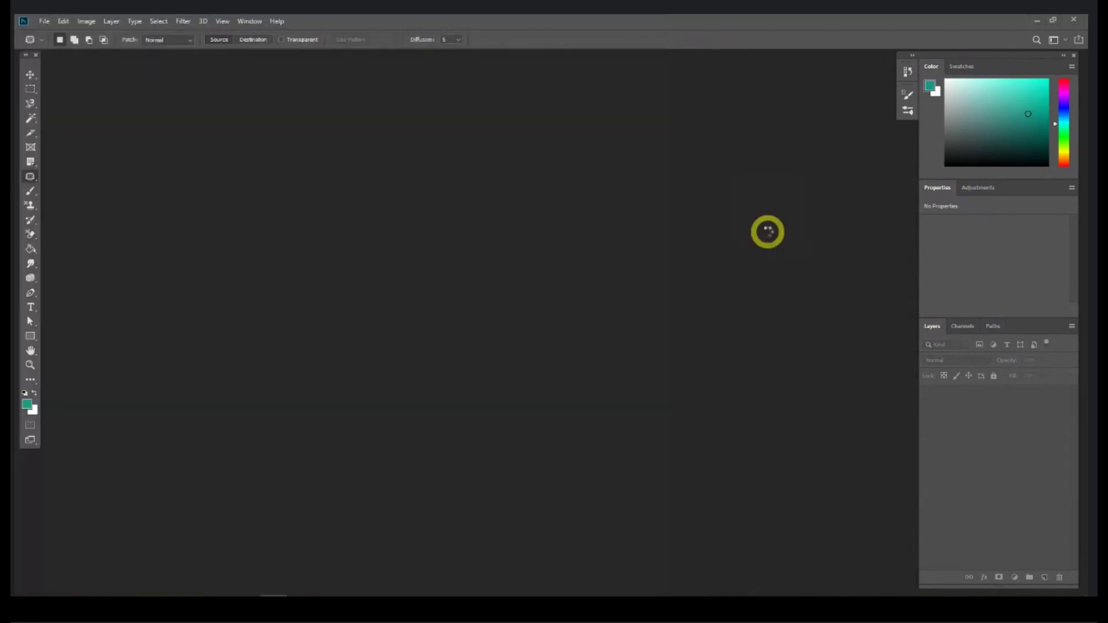
pyautogui.moveTo(420, 51); pyautogui.dragTo(439, 58)
# Step: Zoom in on the players and ball, then lower the Patch tool's Diffusion from 5 to 4
pyautogui.hotkey('ctrl', '=')
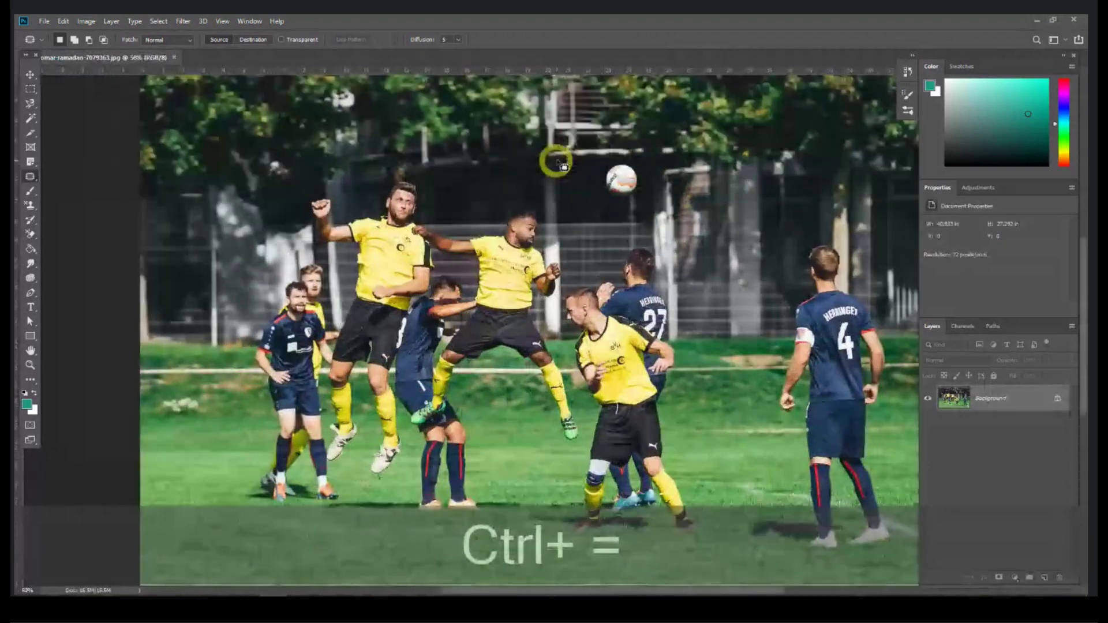
pyautogui.moveTo(557, 163); pyautogui.dragTo(526, 176)
pyautogui.rightClick(32, 176)
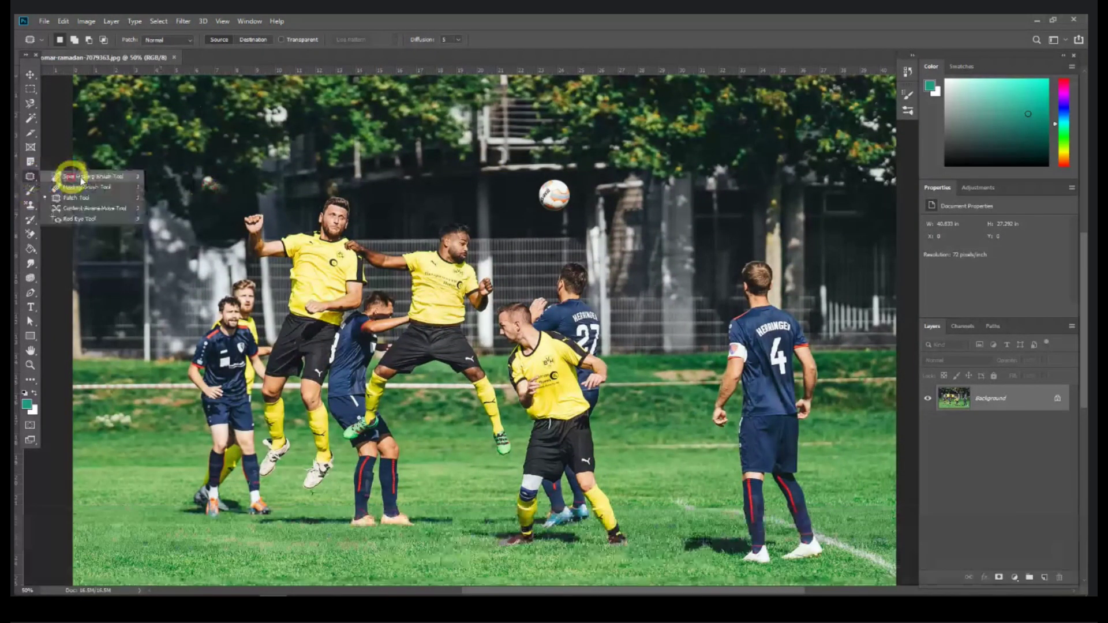
pyautogui.click(95, 196)
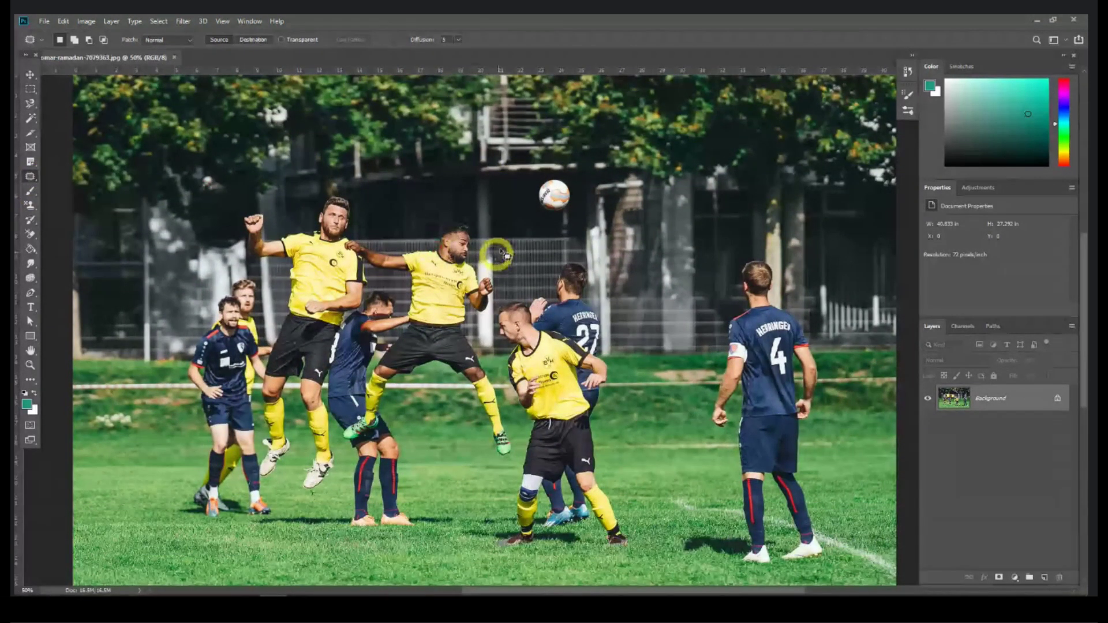
pyautogui.rightClick(31, 177)
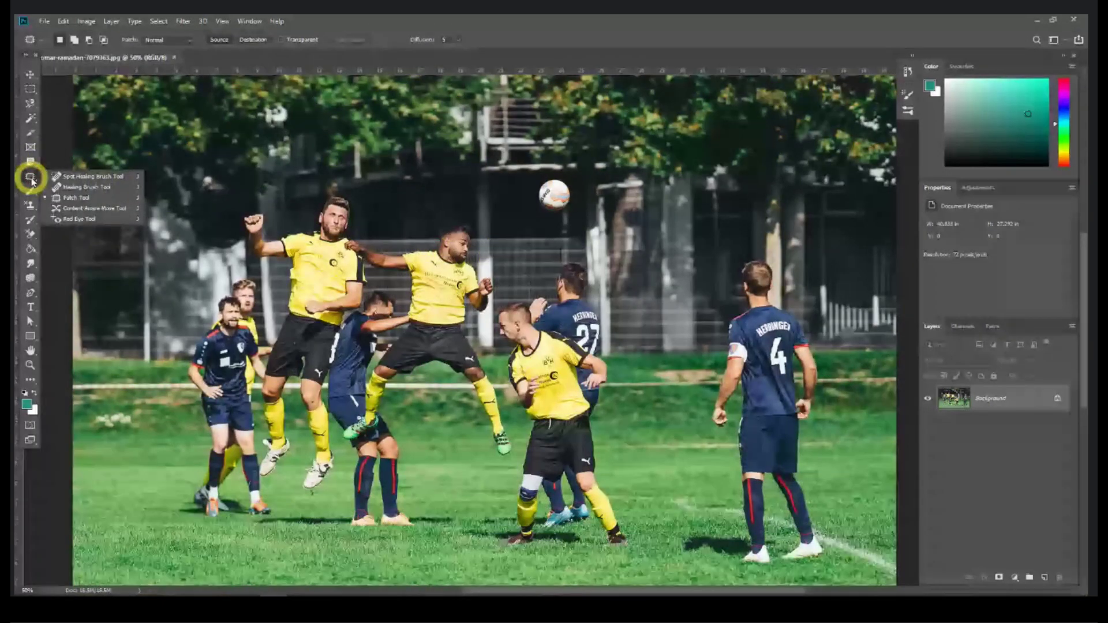
pyautogui.click(562, 180)
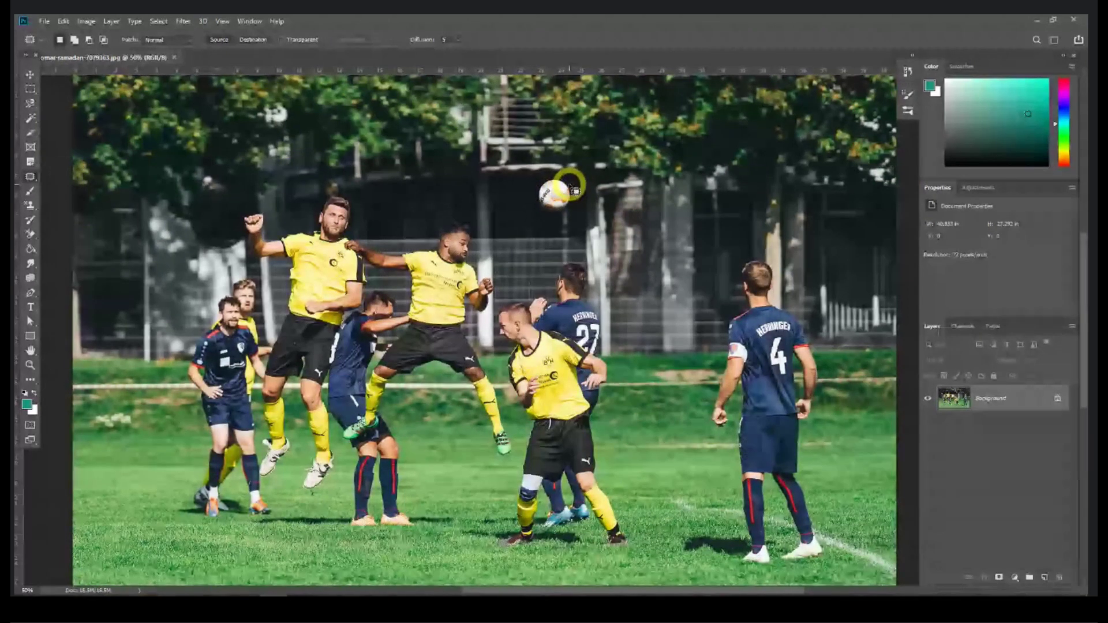
pyautogui.click(458, 41)
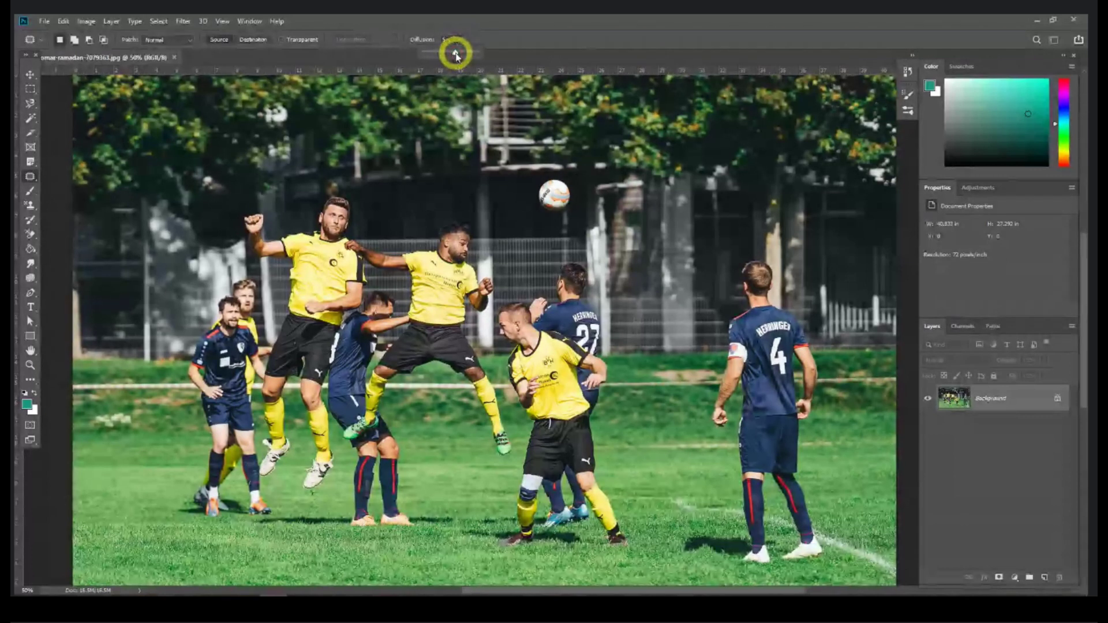
pyautogui.moveTo(456, 55); pyautogui.dragTo(454, 53)
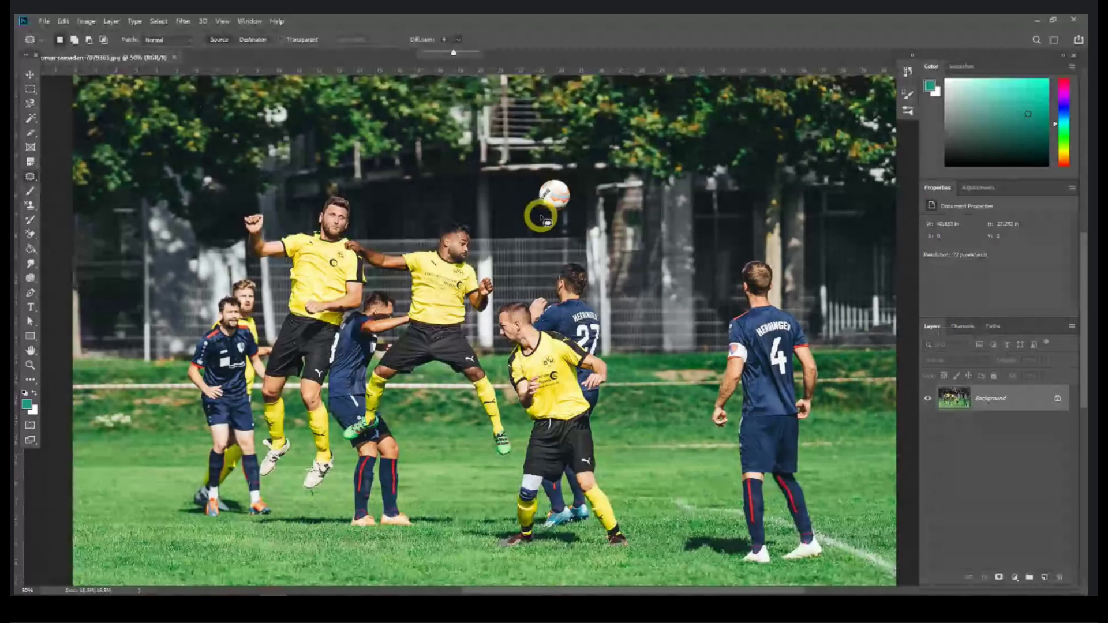
pyautogui.click(574, 197)
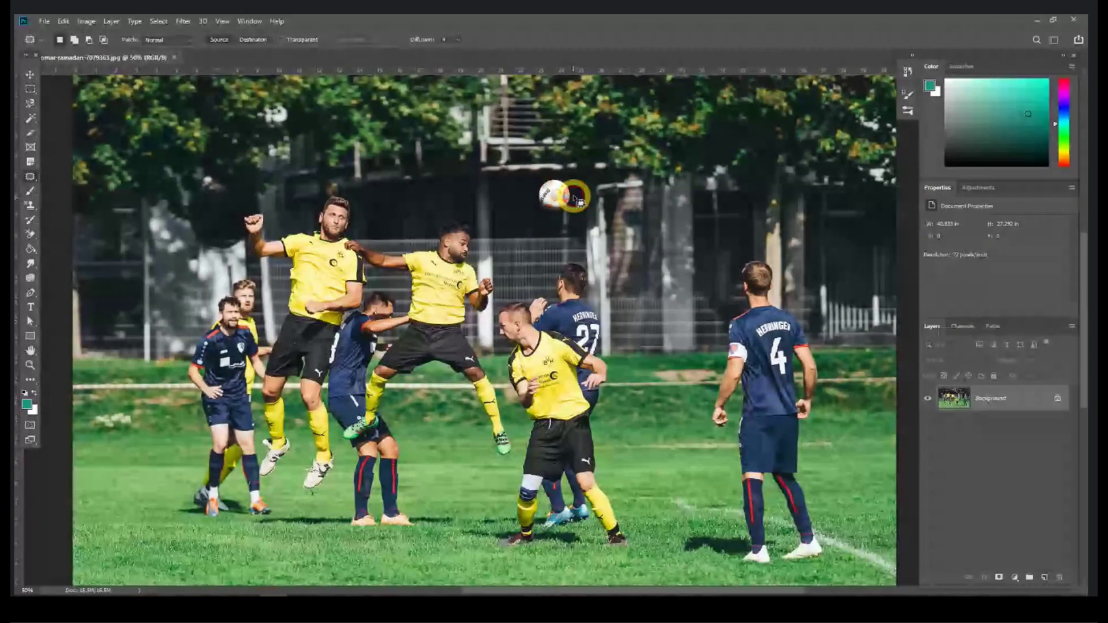
pyautogui.moveTo(568, 184)
pyautogui.mouseDown()
pyautogui.moveTo(532, 186)
pyautogui.moveTo(570, 207)
pyautogui.moveTo(579, 201)
pyautogui.moveTo(531, 193)
pyautogui.moveTo(443, 197)
pyautogui.moveTo(466, 195)
pyautogui.moveTo(444, 197)
pyautogui.moveTo(467, 210)
pyautogui.moveTo(457, 247)
pyautogui.mouseUp()
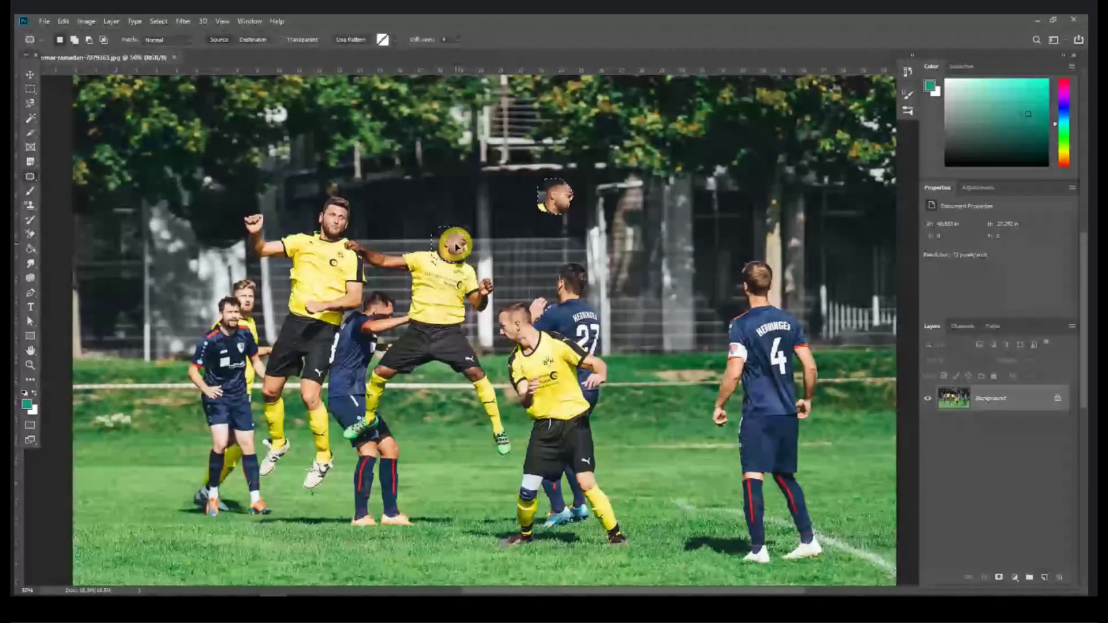
pyautogui.moveTo(456, 247); pyautogui.dragTo(516, 193)
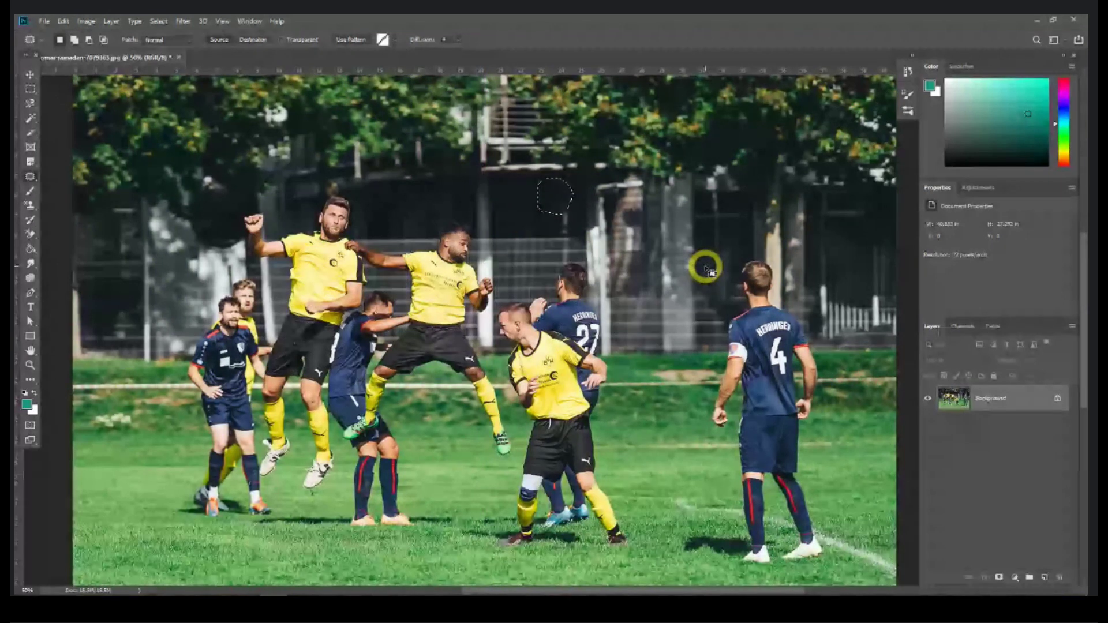
pyautogui.hotkey('ctrl', 'd')
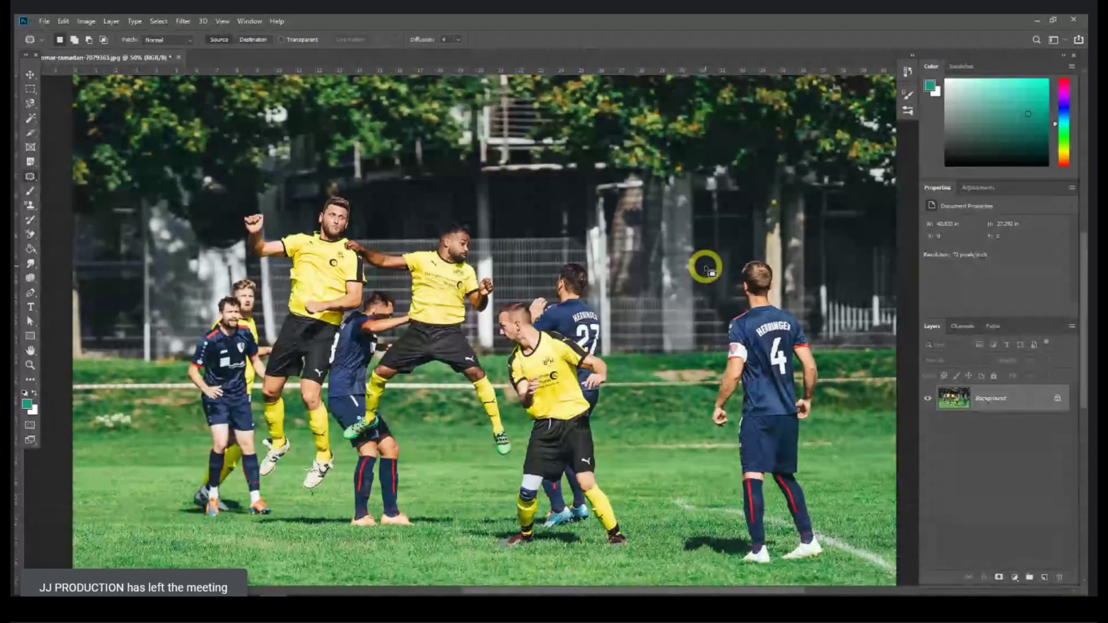
pyautogui.hotkey('ctrl', 'z')
pyautogui.hotkey('ctrl', 'z')
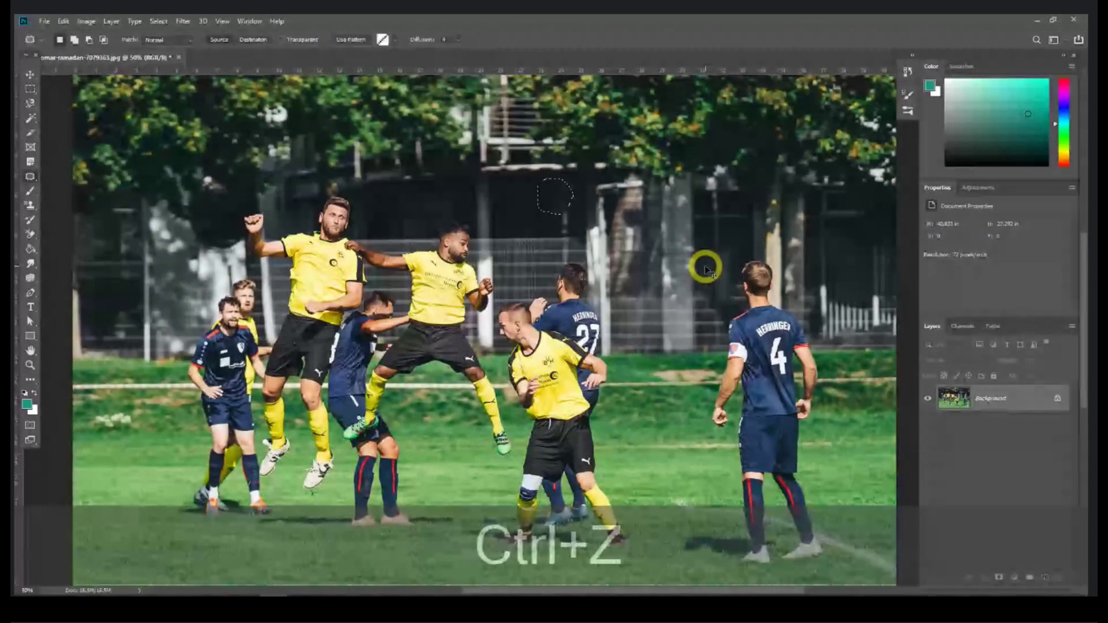
pyautogui.hotkey('ctrl', 'z')
pyautogui.hotkey('ctrl', 'd')
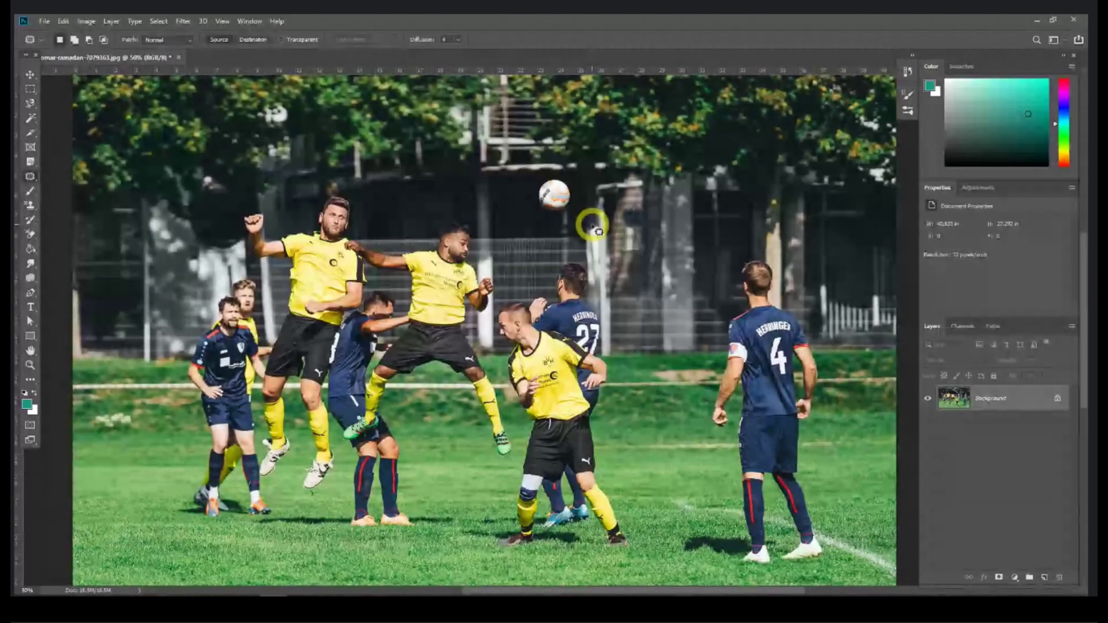
# Step: Use the Content-Aware Move Tool to move the ball beside the jumping player's head
pyautogui.rightClick(30, 176)
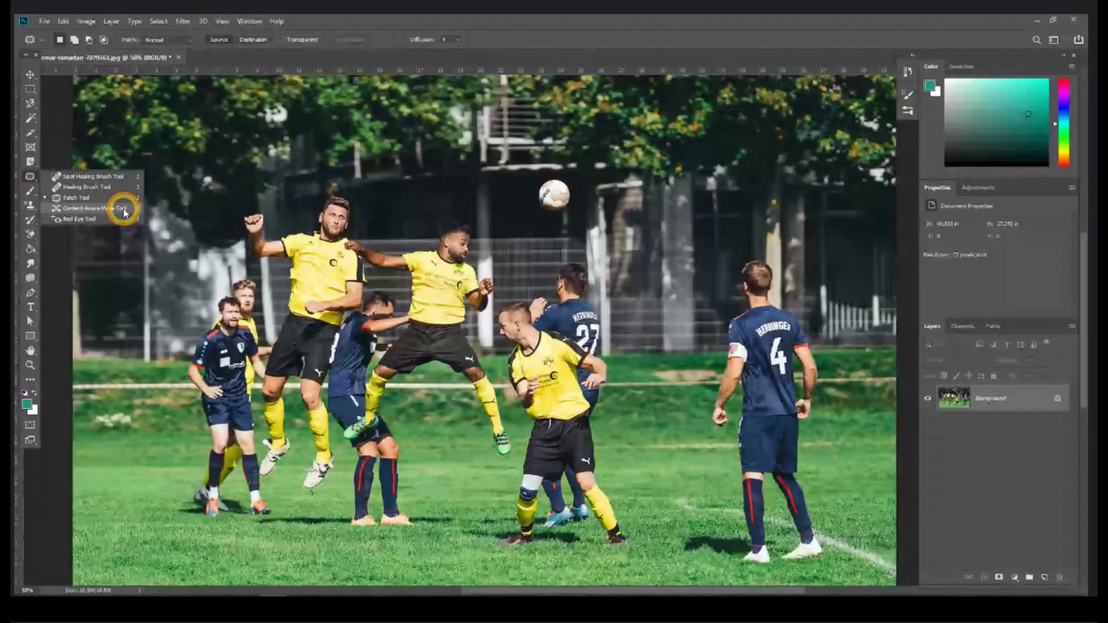
pyautogui.click(123, 213)
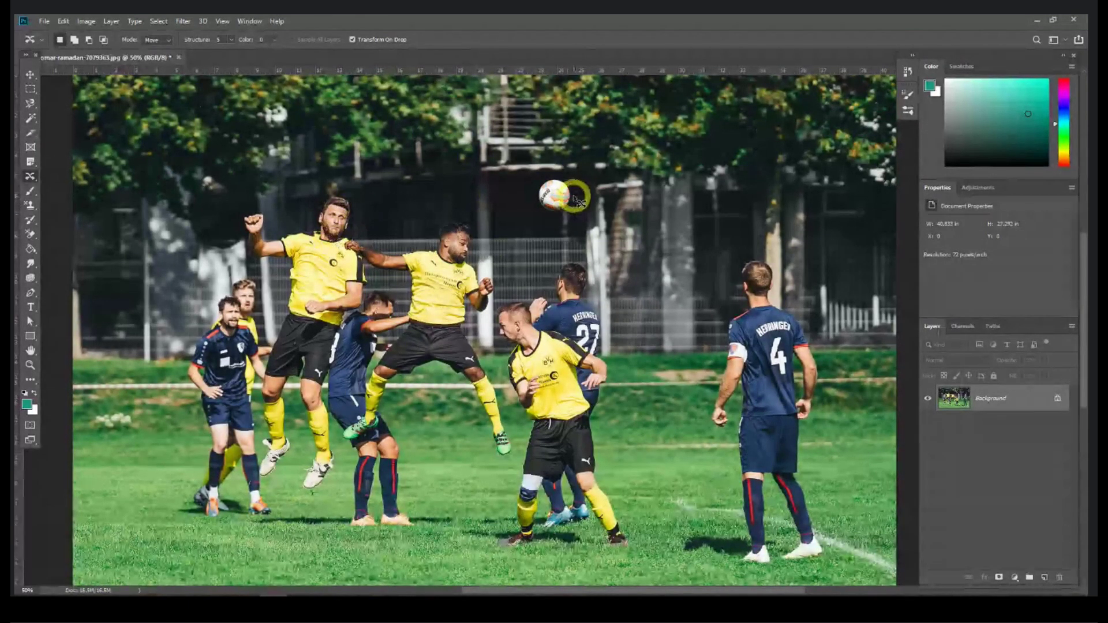
pyautogui.moveTo(577, 196)
pyautogui.mouseDown()
pyautogui.moveTo(548, 174)
pyautogui.moveTo(531, 197)
pyautogui.moveTo(543, 216)
pyautogui.moveTo(574, 201)
pyautogui.mouseUp()
pyautogui.hotkey('ctrl', 'd')
pyautogui.moveTo(562, 178)
pyautogui.mouseDown()
pyautogui.moveTo(538, 175)
pyautogui.moveTo(529, 188)
pyautogui.moveTo(561, 215)
pyautogui.moveTo(573, 185)
pyautogui.moveTo(563, 178)
pyautogui.moveTo(551, 197)
pyautogui.moveTo(367, 200)
pyautogui.moveTo(372, 209)
pyautogui.mouseUp()
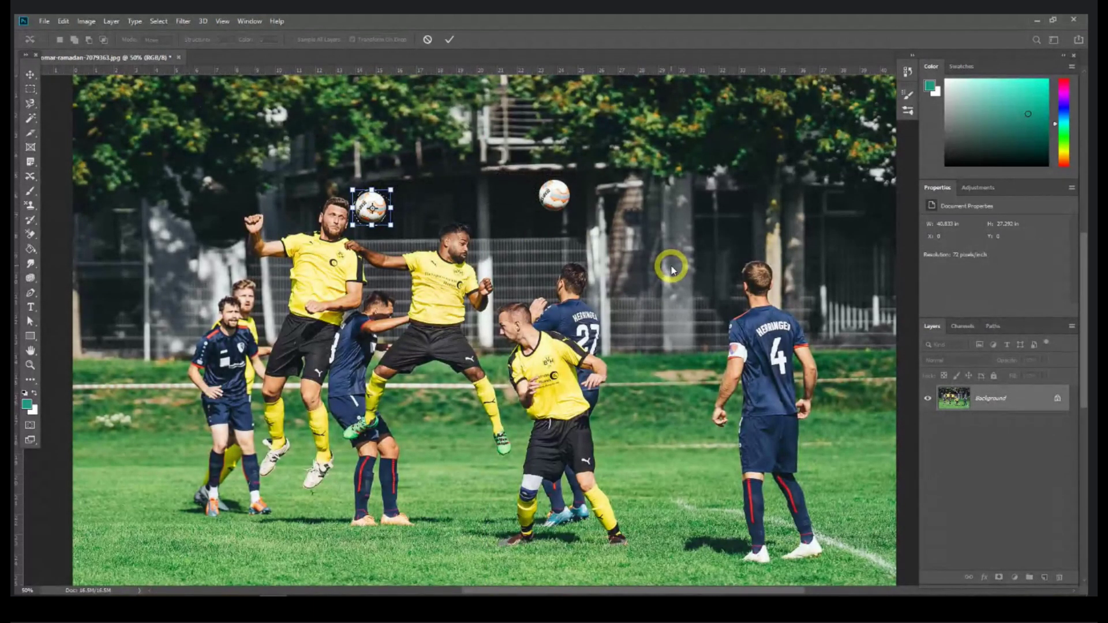
pyautogui.press('Return')
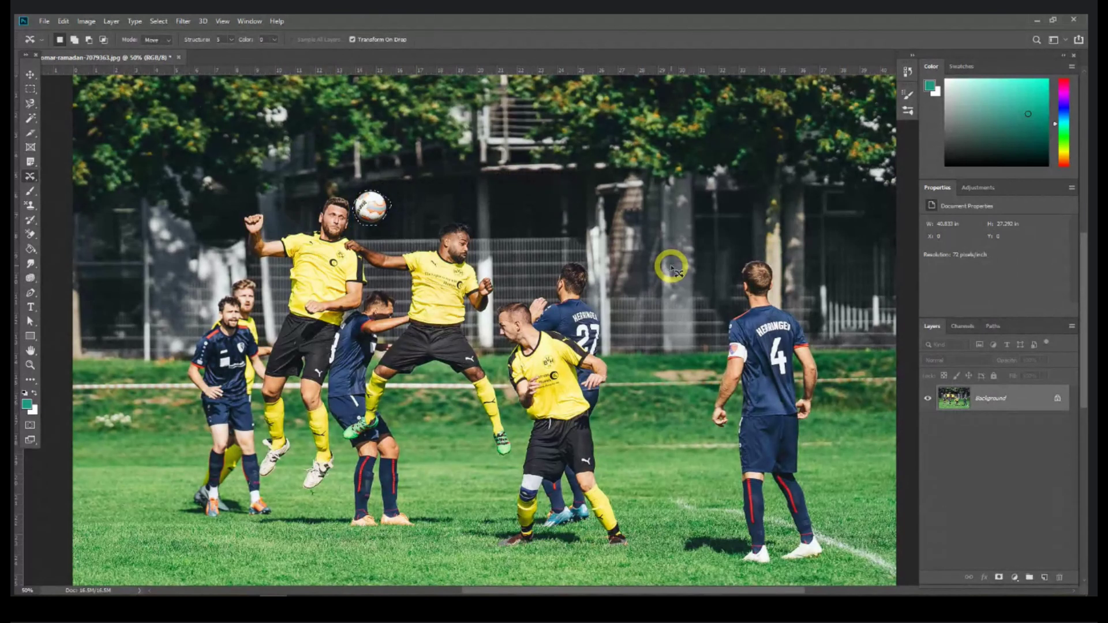
pyautogui.hotkey('ctrl', 'd')
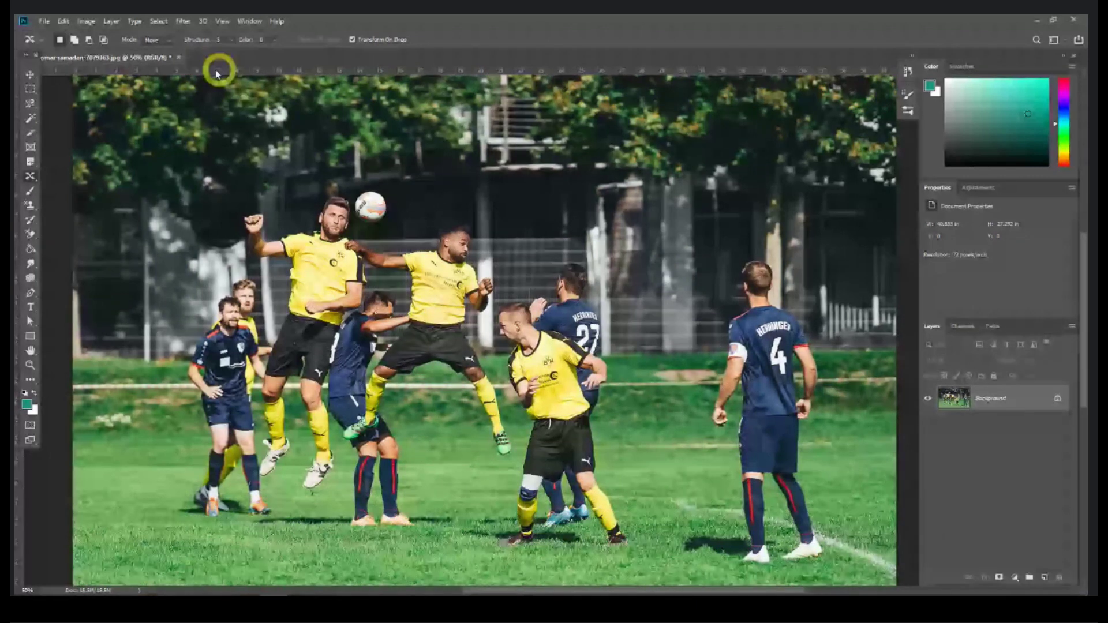
pyautogui.hotkey('alt', 'Tab')
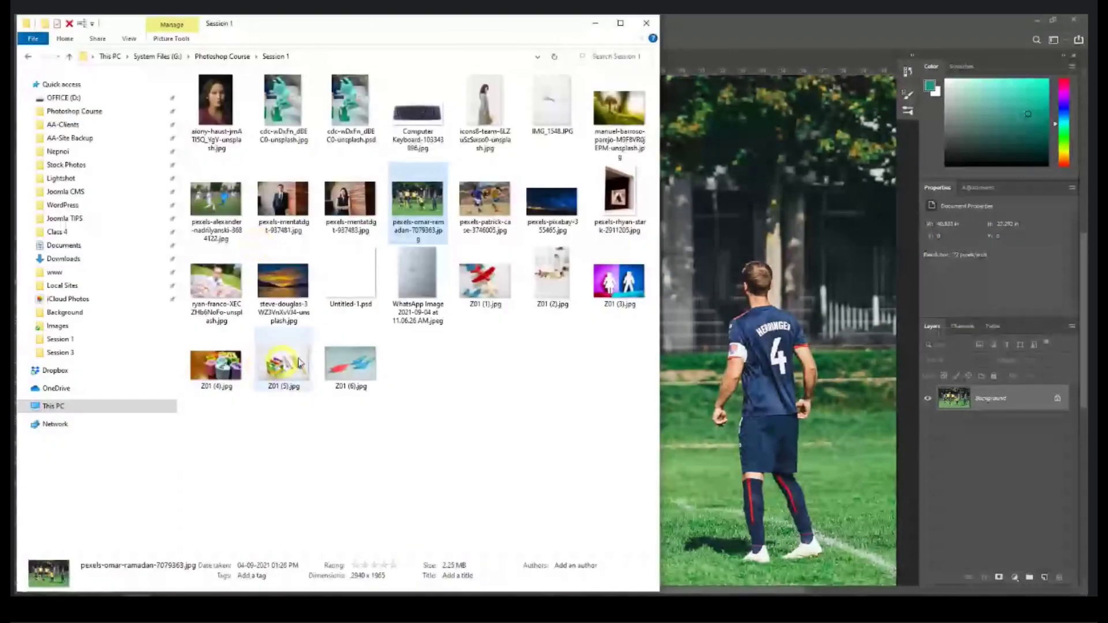
# Step: Open pexels-patrick-case-3746085.jpg, accept its colour profile, dock it, and zoom to the ball
pyautogui.moveTo(417, 199); pyautogui.dragTo(776, 38)
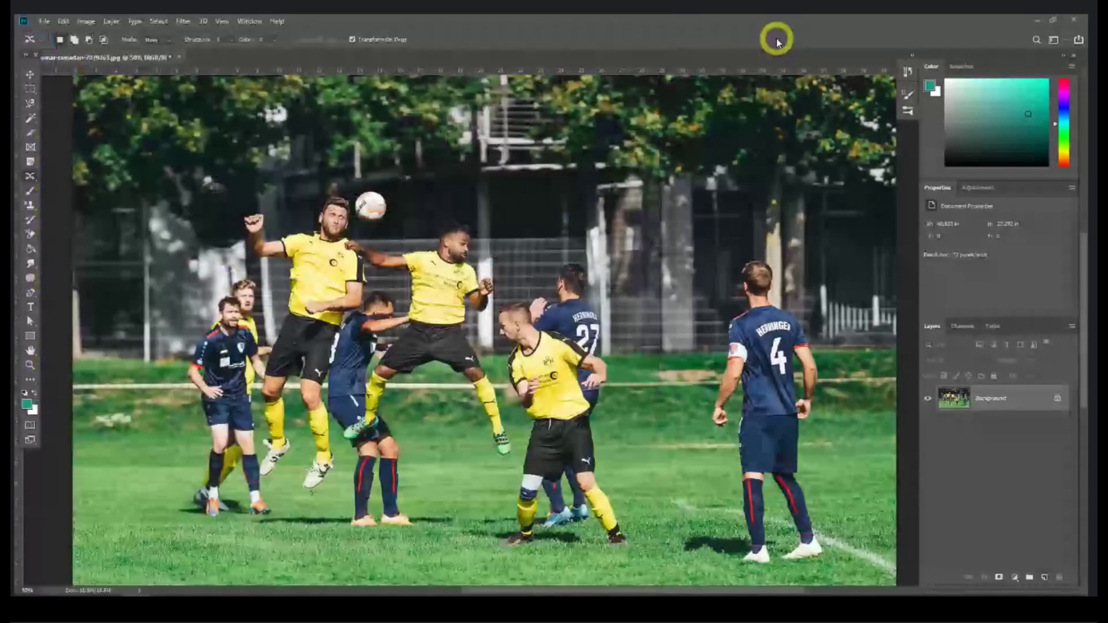
pyautogui.click(600, 292)
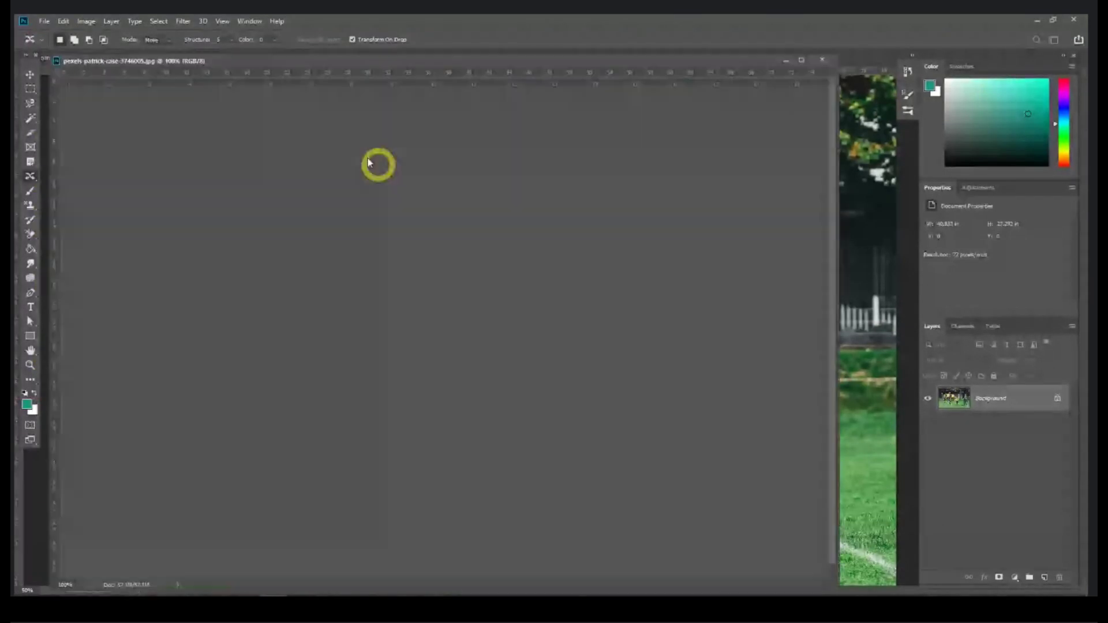
pyautogui.moveTo(293, 66); pyautogui.dragTo(327, 50)
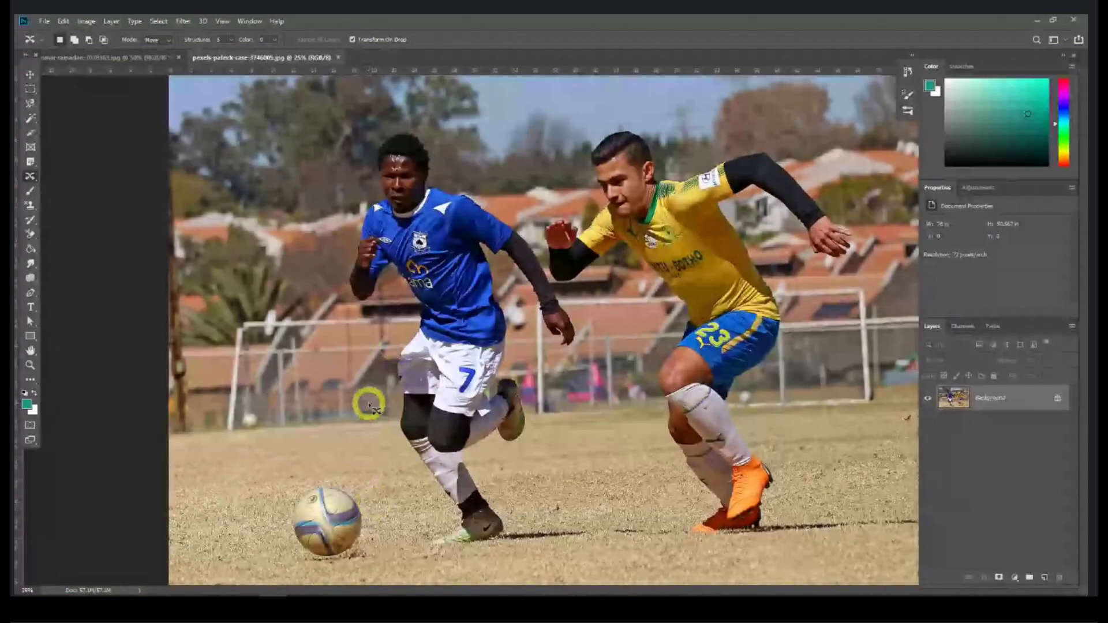
pyautogui.hotkey('ctrl', '=')
pyautogui.press('space')
pyautogui.moveTo(379, 420); pyautogui.dragTo(395, 319)
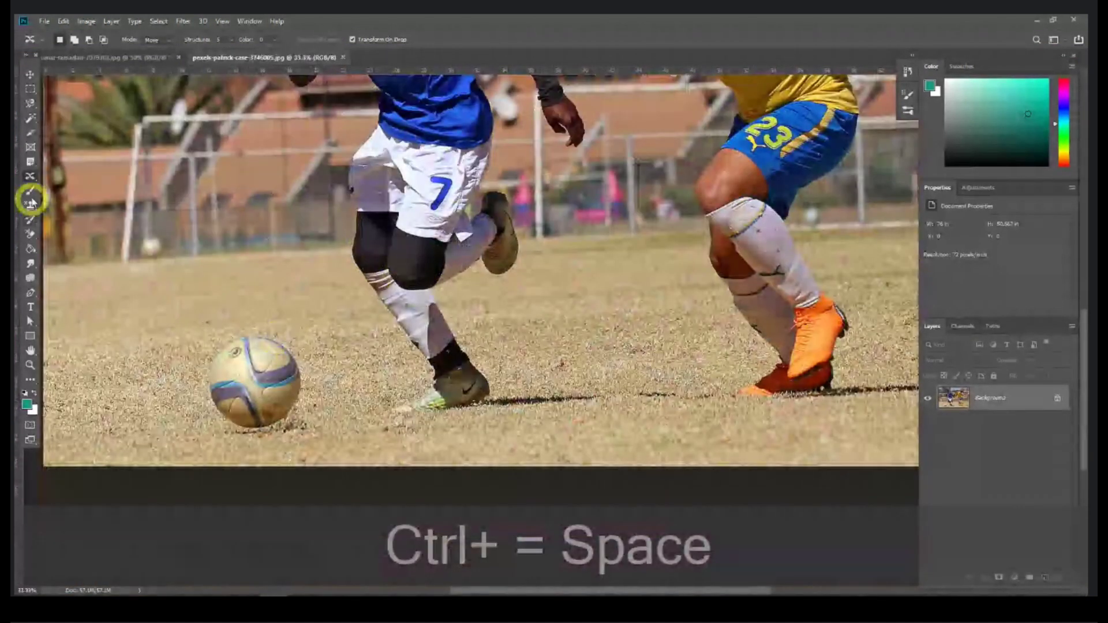
# Step: Move the ball right beside the yellow-shirted player with the Content-Aware Move Tool
pyautogui.rightClick(30, 176)
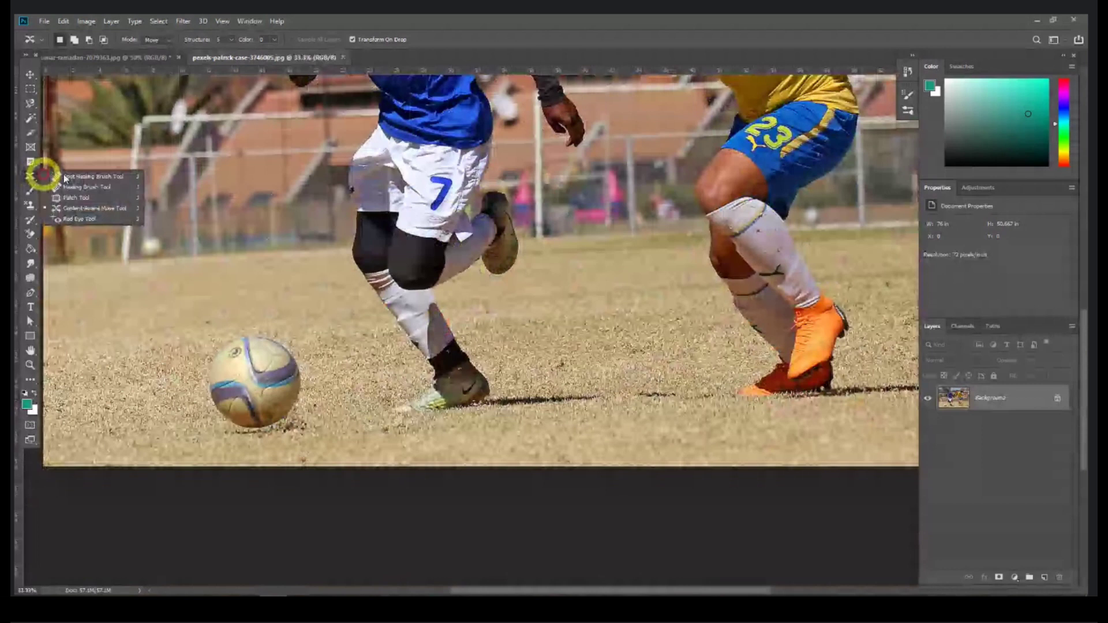
pyautogui.click(102, 210)
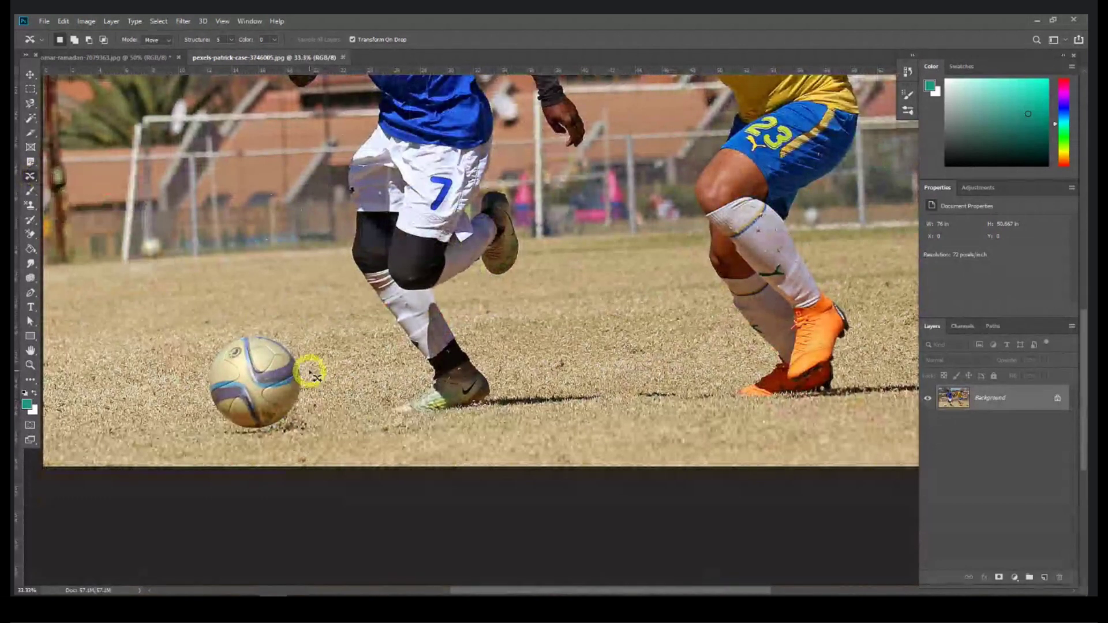
pyautogui.moveTo(304, 364)
pyautogui.mouseDown()
pyautogui.moveTo(265, 328)
pyautogui.moveTo(210, 340)
pyautogui.moveTo(200, 413)
pyautogui.moveTo(258, 443)
pyautogui.moveTo(293, 446)
pyautogui.moveTo(311, 425)
pyautogui.moveTo(304, 366)
pyautogui.mouseUp()
pyautogui.moveTo(244, 384); pyautogui.dragTo(657, 370)
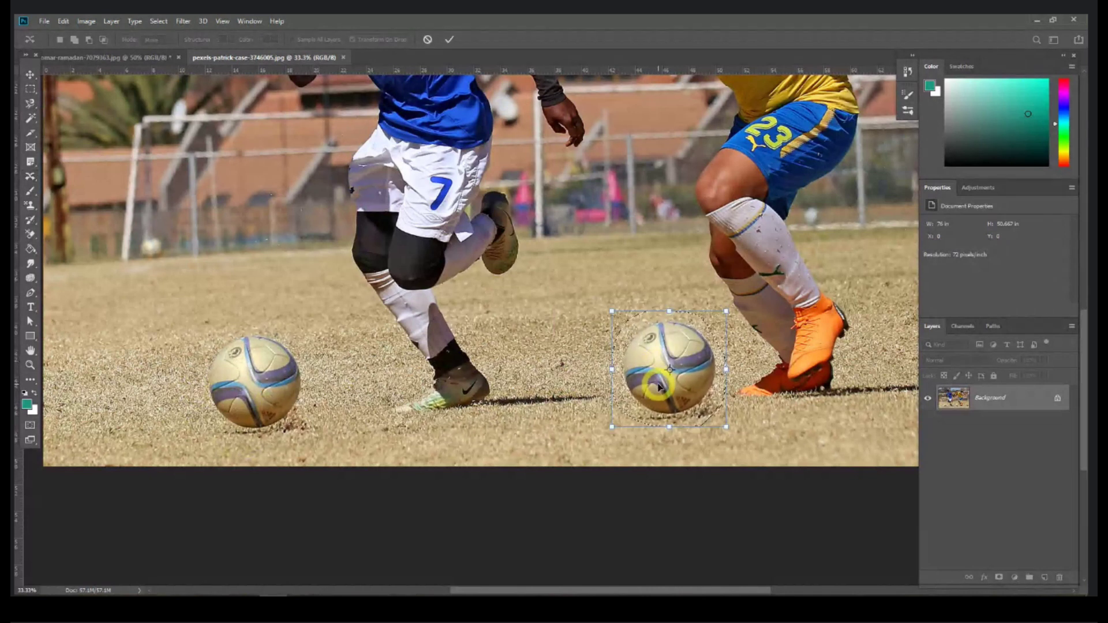
pyautogui.hotkey('ctrl', '-')
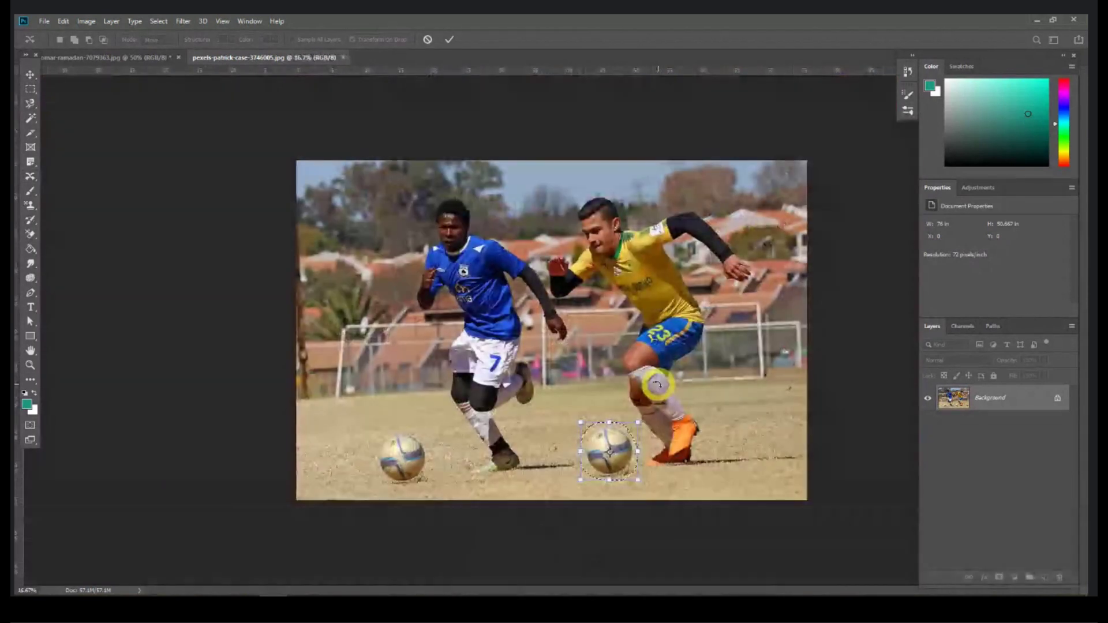
pyautogui.hotkey('ctrl', '=')
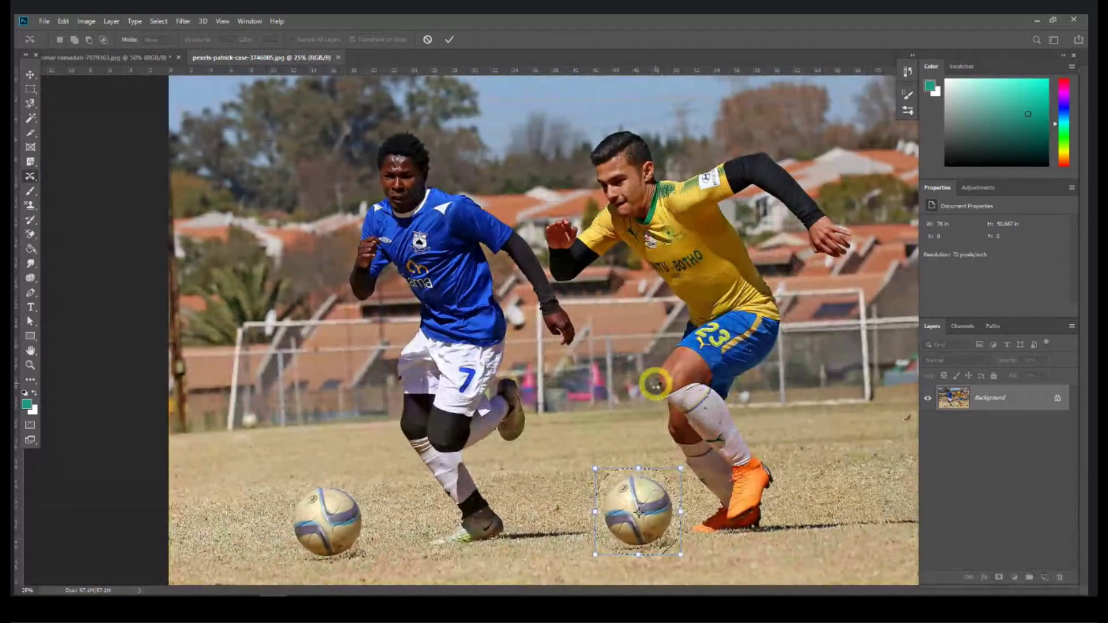
pyautogui.press('Return')
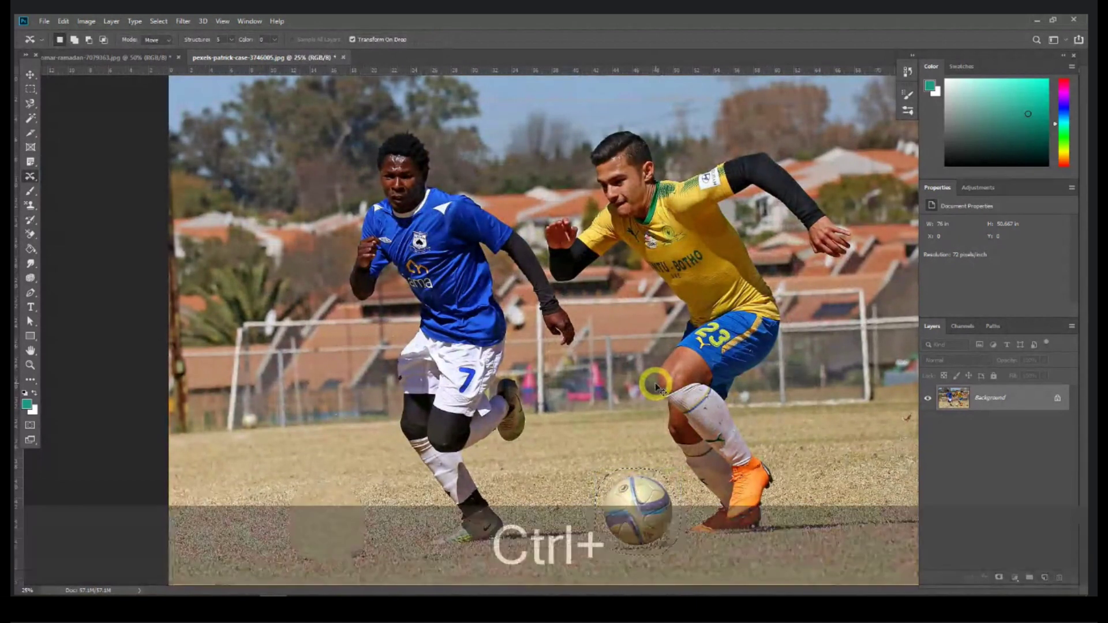
pyautogui.hotkey('ctrl', 'd')
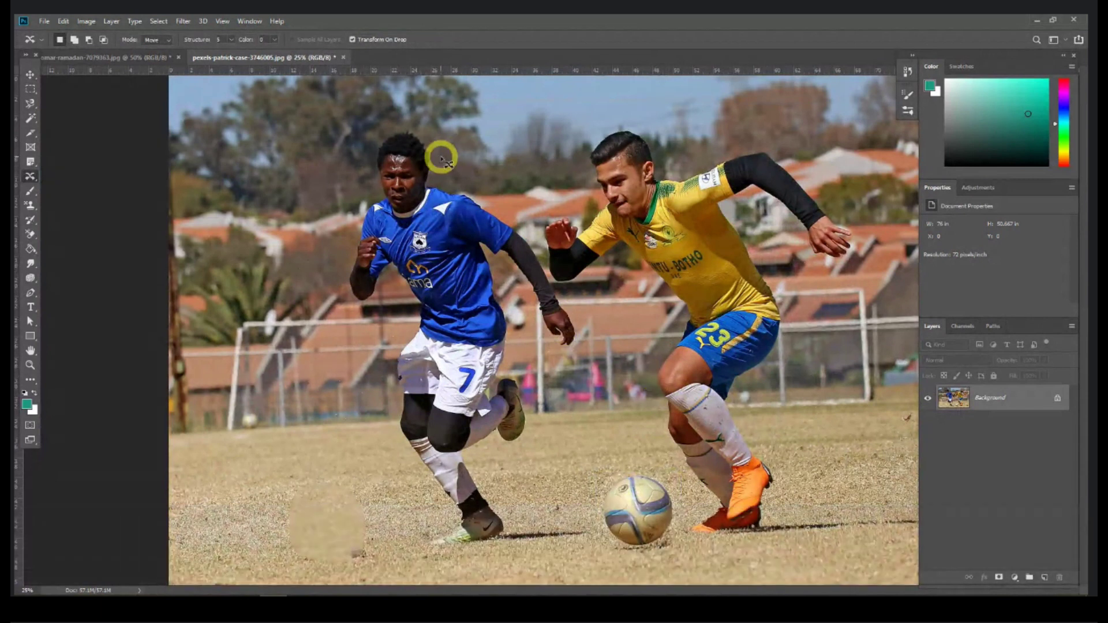
pyautogui.hotkey('ctrl', '=')
pyautogui.moveTo(515, 354); pyautogui.dragTo(557, 162)
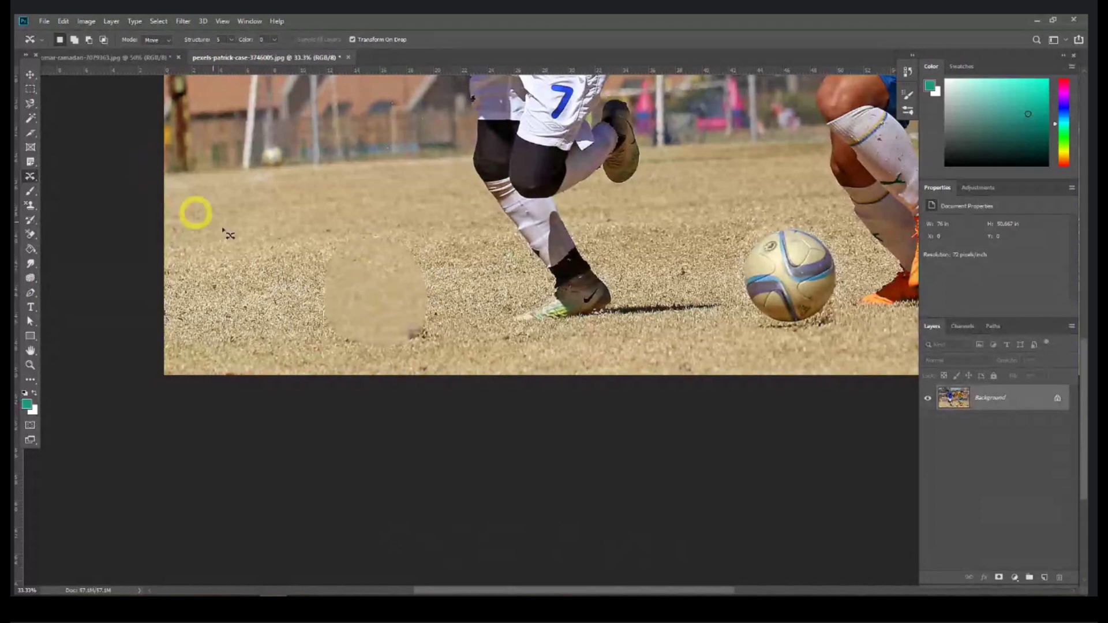
# Step: Lasso a patch of clean grass with a 10 px feather and paste it as a new layer
pyautogui.click(31, 104)
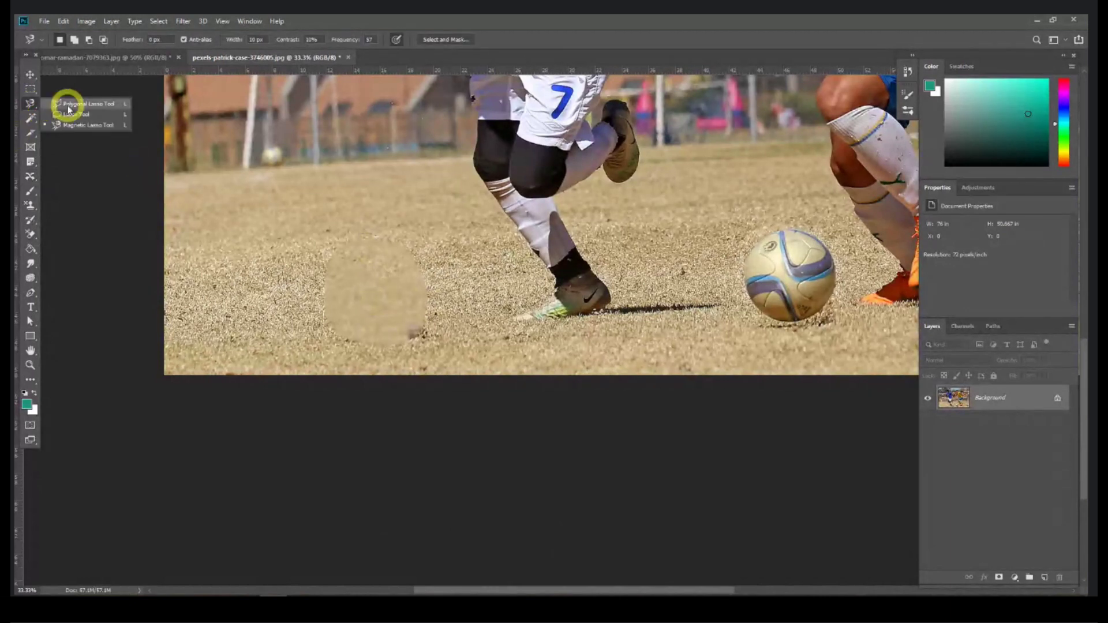
pyautogui.click(68, 114)
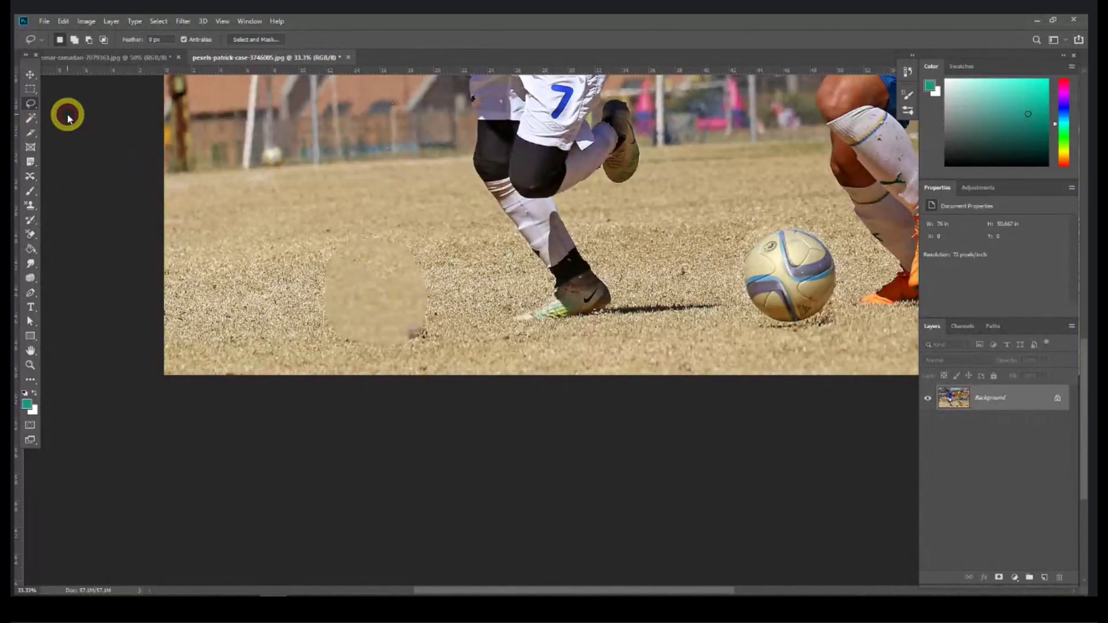
pyautogui.click(151, 39)
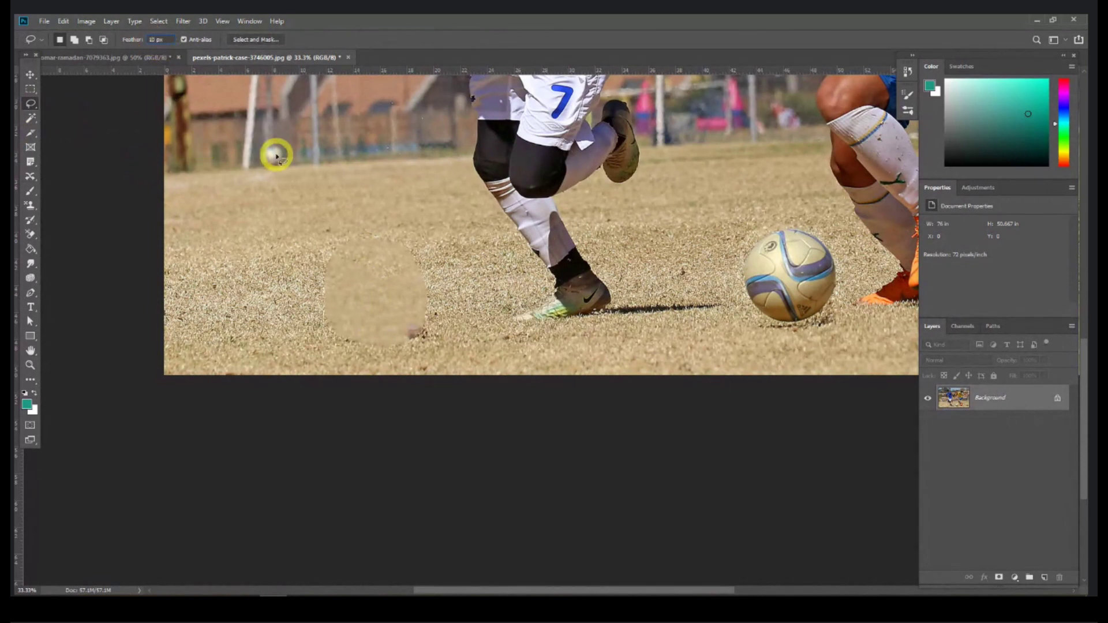
pyautogui.press('Return')
pyautogui.moveTo(294, 237)
pyautogui.mouseDown()
pyautogui.moveTo(256, 223)
pyautogui.moveTo(205, 248)
pyautogui.moveTo(194, 320)
pyautogui.moveTo(218, 371)
pyautogui.moveTo(267, 374)
pyautogui.moveTo(314, 342)
pyautogui.moveTo(313, 285)
pyautogui.moveTo(215, 234)
pyautogui.moveTo(187, 285)
pyautogui.moveTo(194, 362)
pyautogui.moveTo(249, 374)
pyautogui.moveTo(292, 335)
pyautogui.moveTo(298, 310)
pyautogui.moveTo(282, 250)
pyautogui.moveTo(242, 226)
pyautogui.mouseUp()
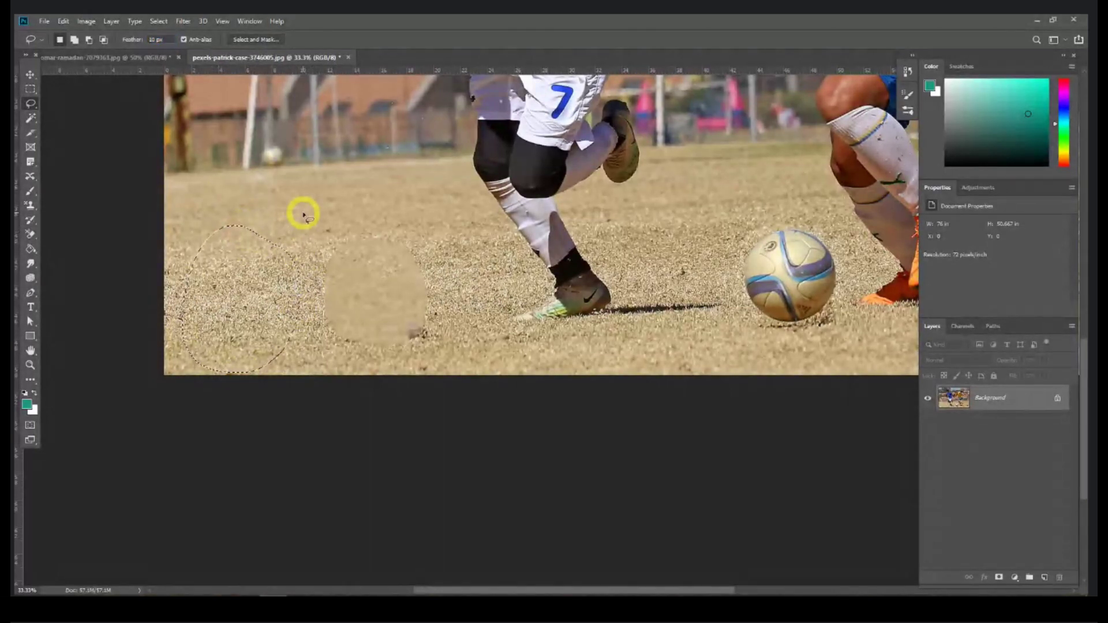
pyautogui.hotkey('ctrl', 'c')
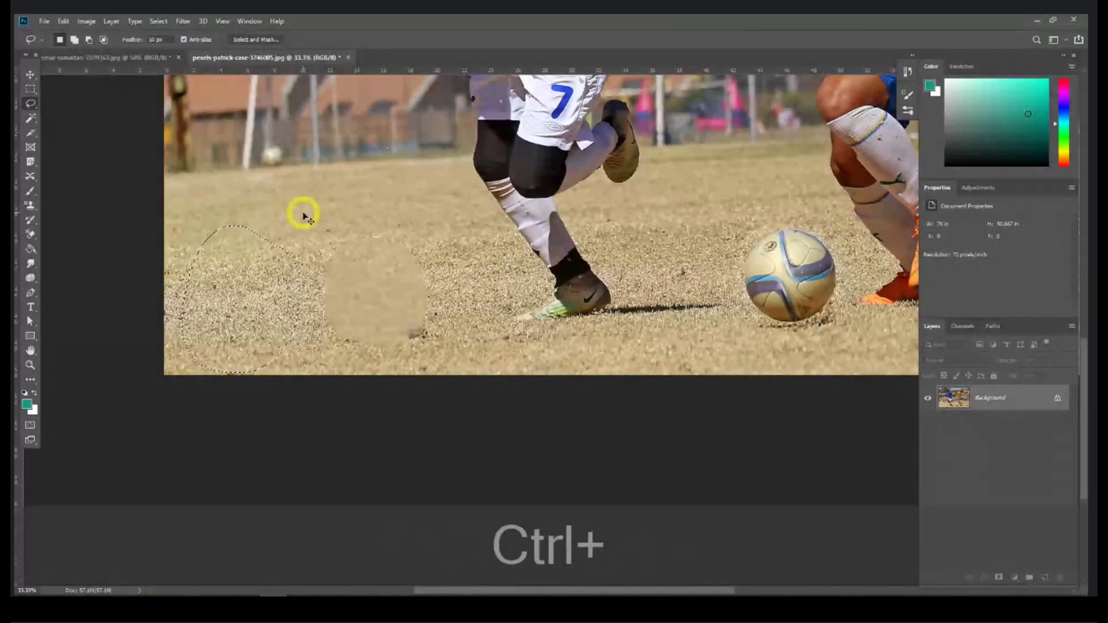
pyautogui.hotkey('ctrl', 'v')
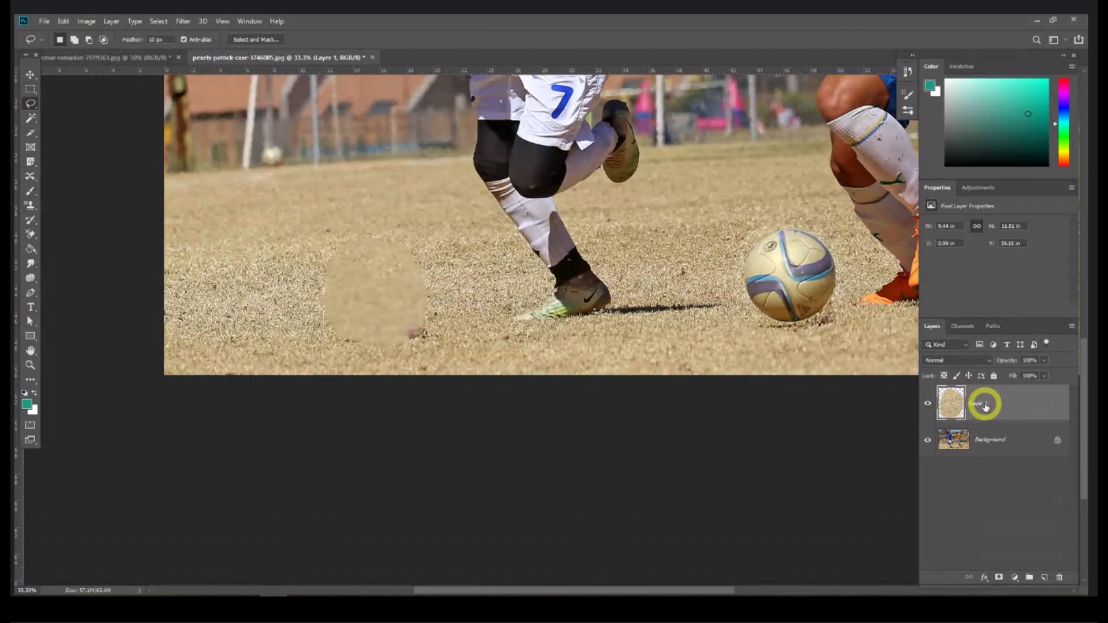
# Step: Move the pasted grass Layer 1 over the smudge left by the moved ball
pyautogui.click(30, 73)
pyautogui.moveTo(235, 291); pyautogui.dragTo(370, 294)
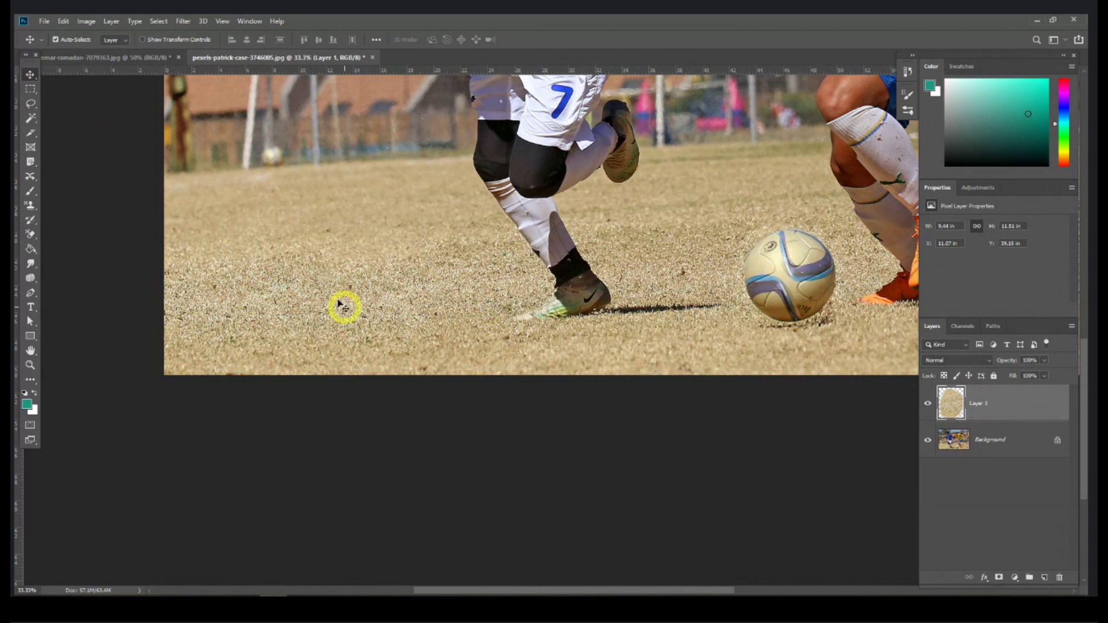
pyautogui.moveTo(323, 289)
pyautogui.mouseDown()
pyautogui.moveTo(229, 292)
pyautogui.moveTo(323, 287)
pyautogui.mouseUp()
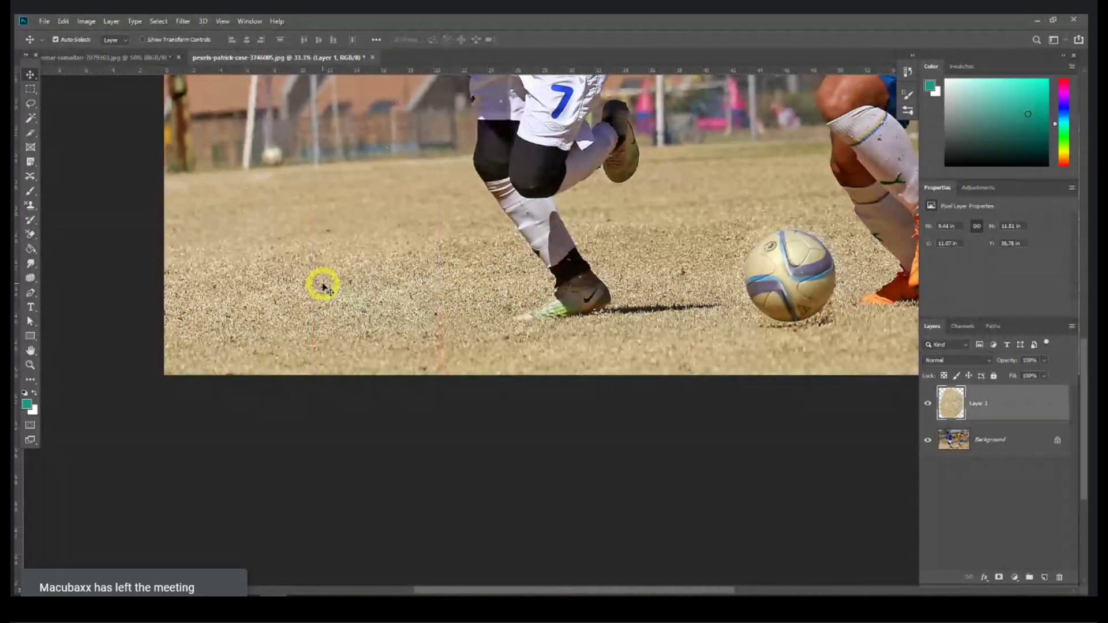
pyautogui.hotkey('ctrl', '-')
pyautogui.hotkey('ctrl', '-')
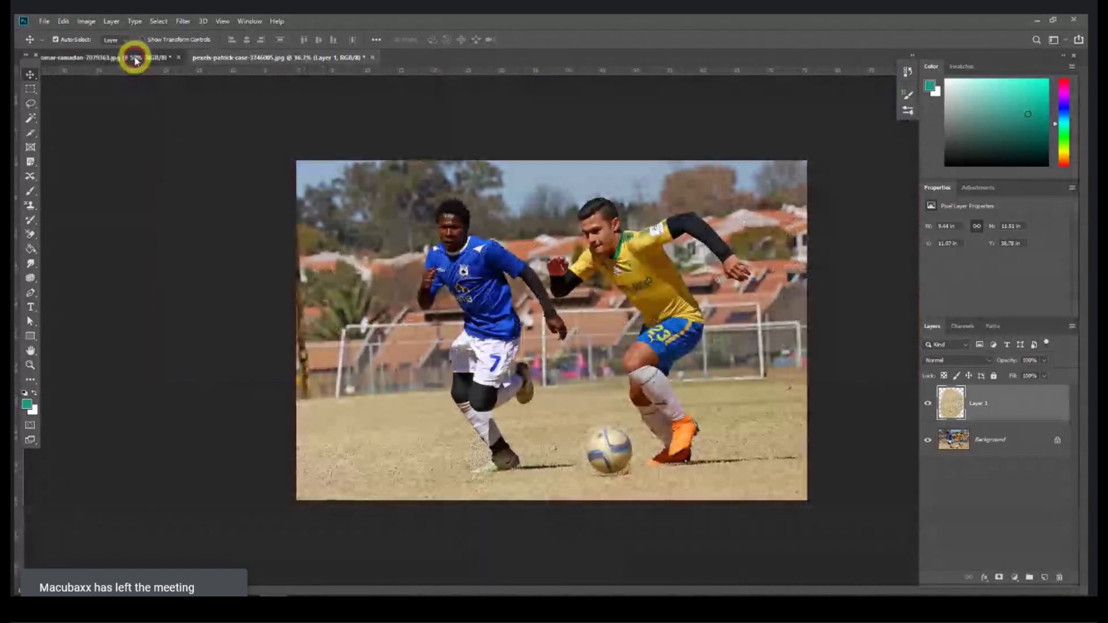
# Step: Switch to the header soccer photo and browse the stamp, eraser, history brush and healing tool lists
pyautogui.click(135, 60)
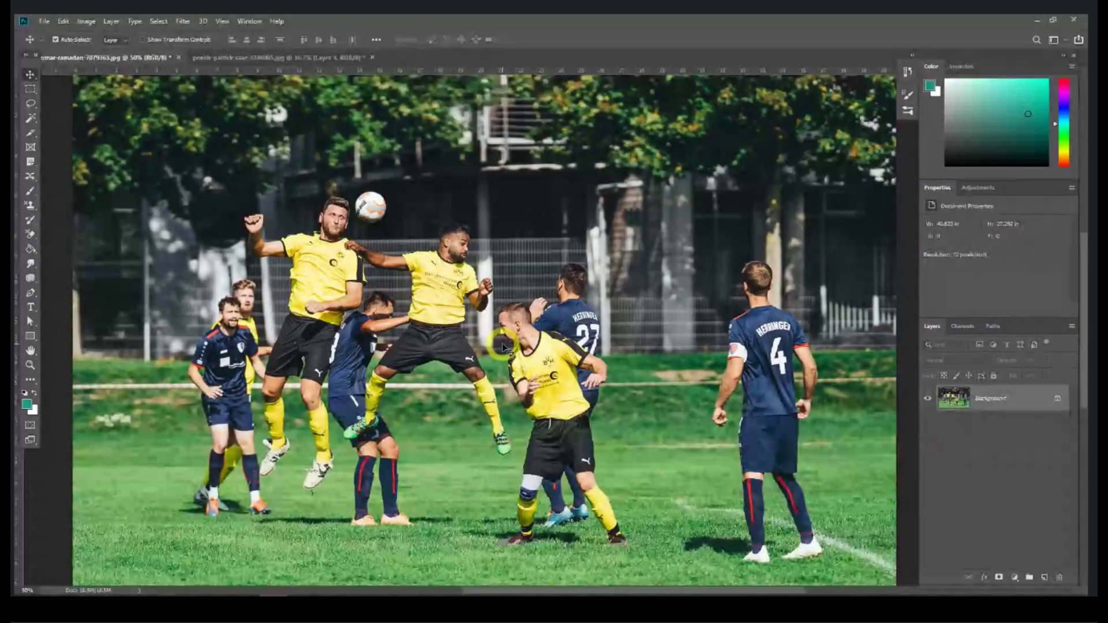
pyautogui.click(30, 205)
pyautogui.click(31, 235)
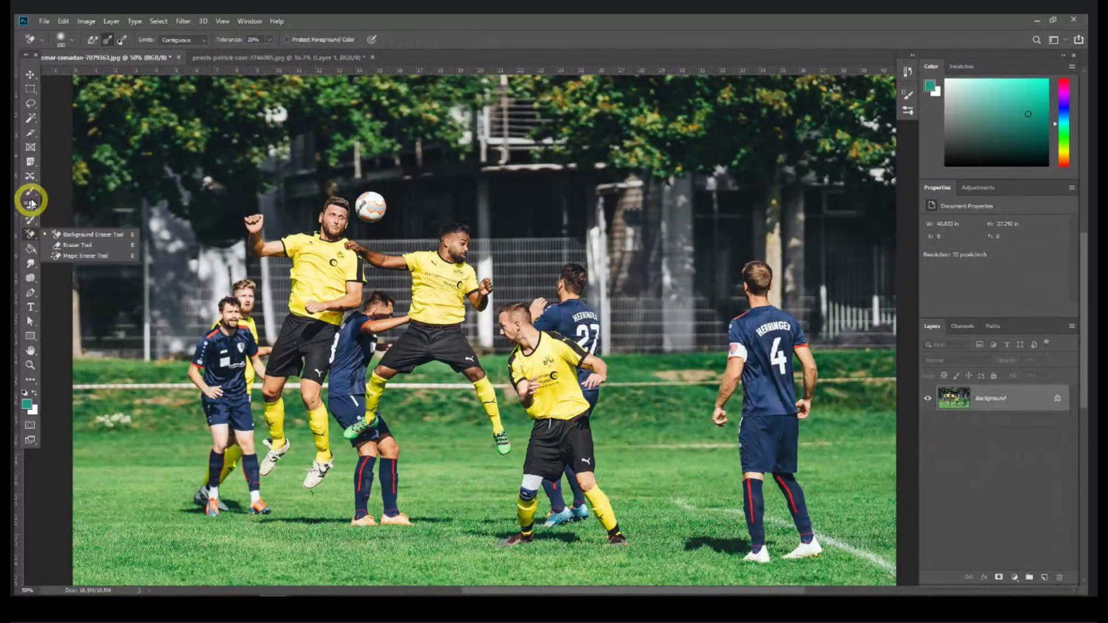
pyautogui.click(33, 219)
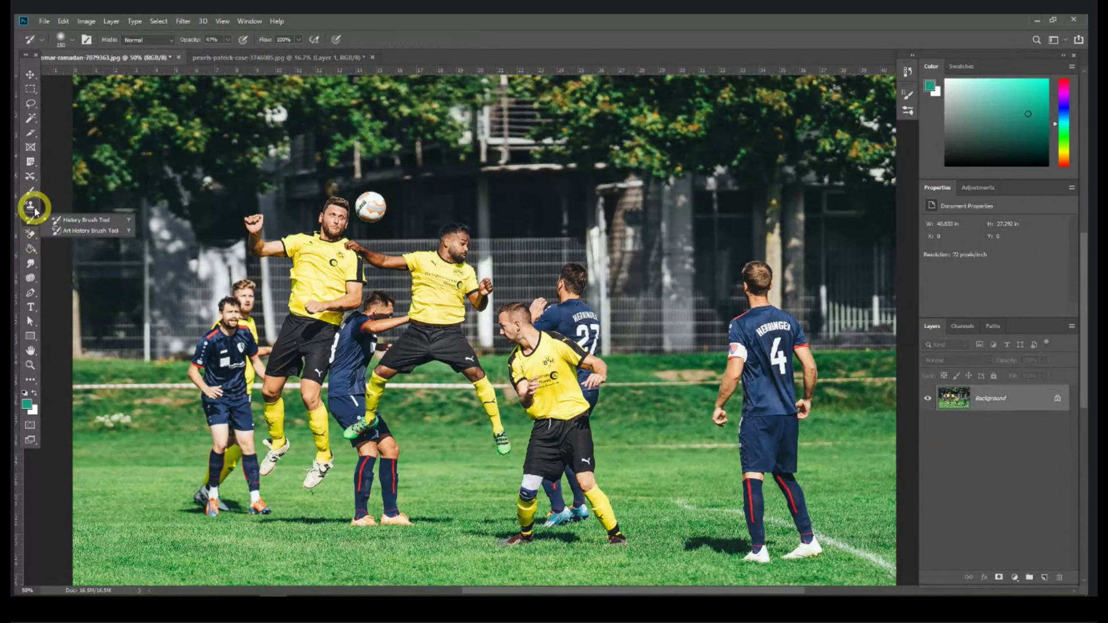
pyautogui.click(35, 202)
pyautogui.click(33, 192)
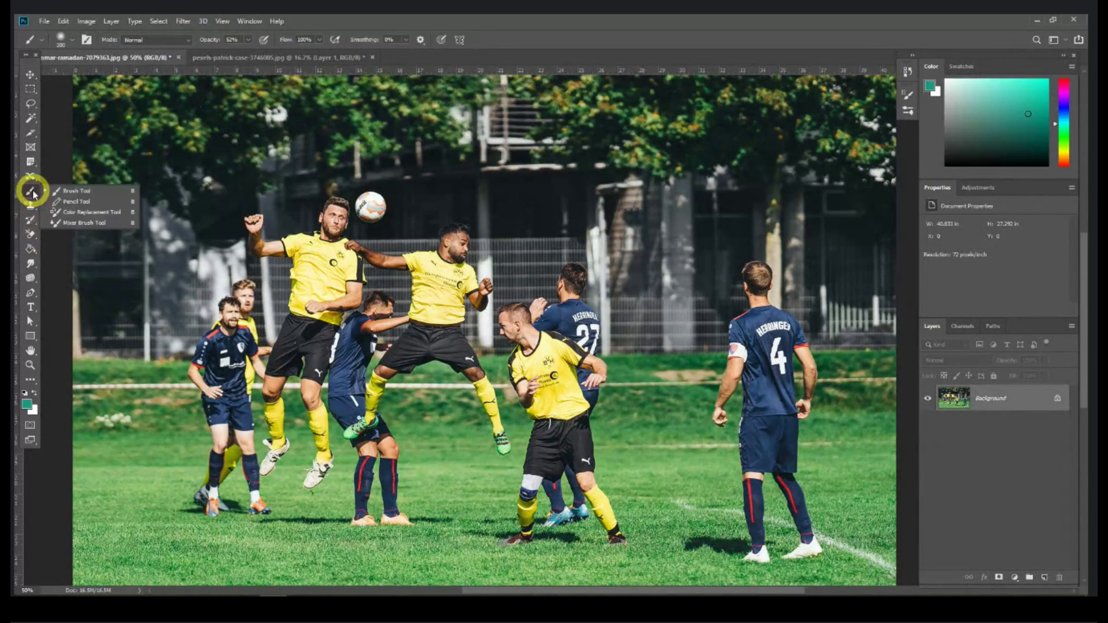
pyautogui.click(30, 175)
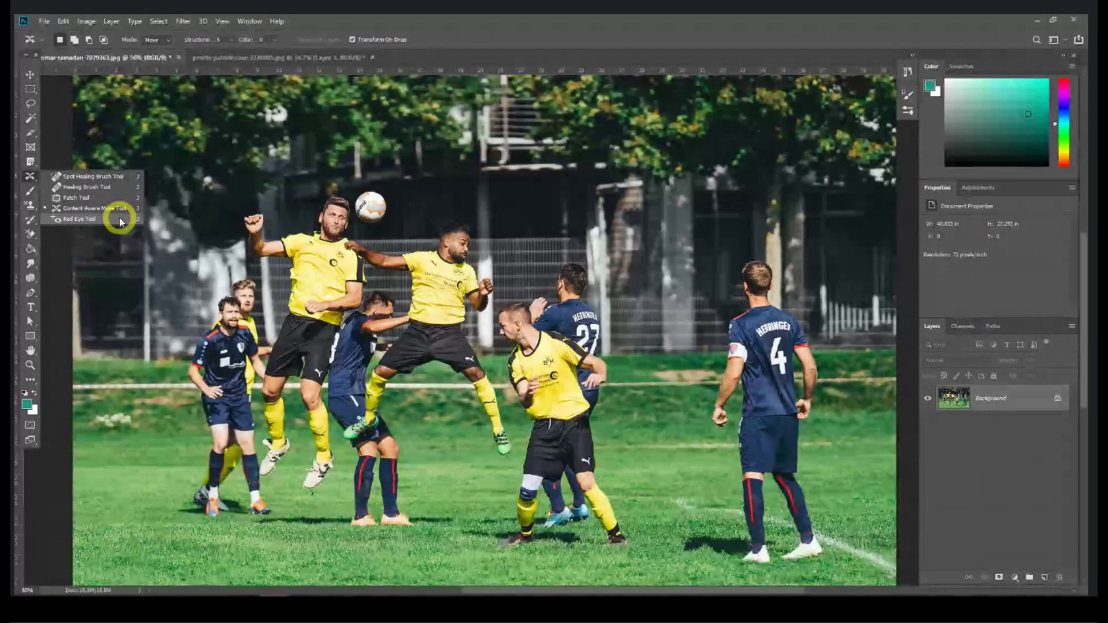
# Step: Try the Red Eye Tool, return to the Brush Tool, and close the two-player ball photo
pyautogui.click(120, 220)
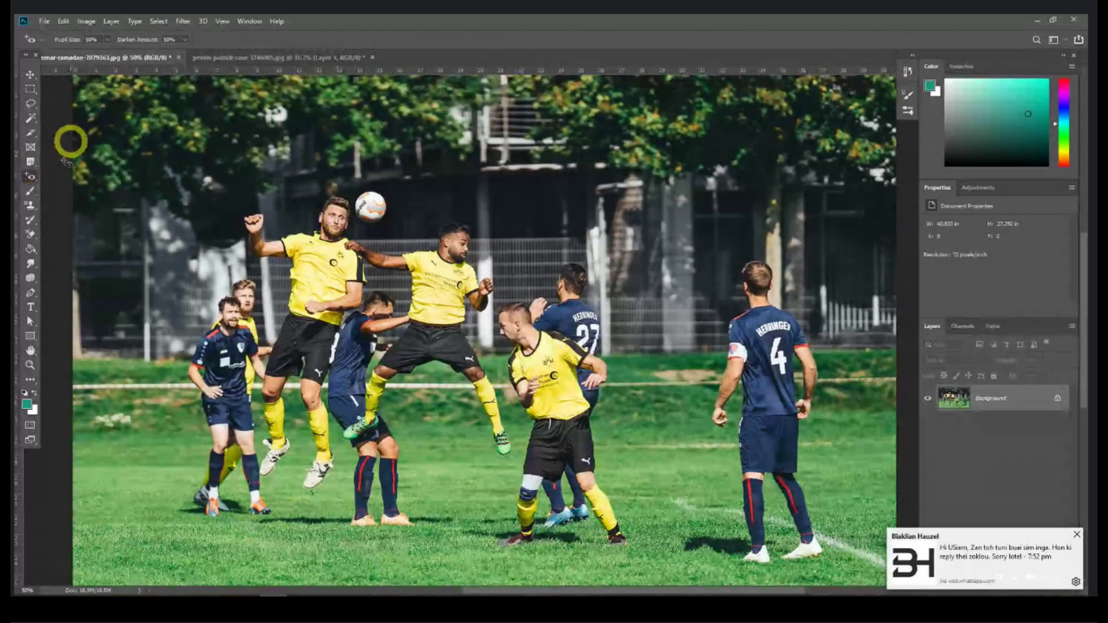
pyautogui.click(31, 193)
pyautogui.moveTo(31, 196)
pyautogui.mouseDown()
pyautogui.moveTo(87, 191)
pyautogui.moveTo(68, 220)
pyautogui.moveTo(79, 193)
pyautogui.moveTo(68, 188)
pyautogui.moveTo(91, 197)
pyautogui.moveTo(91, 185)
pyautogui.mouseUp()
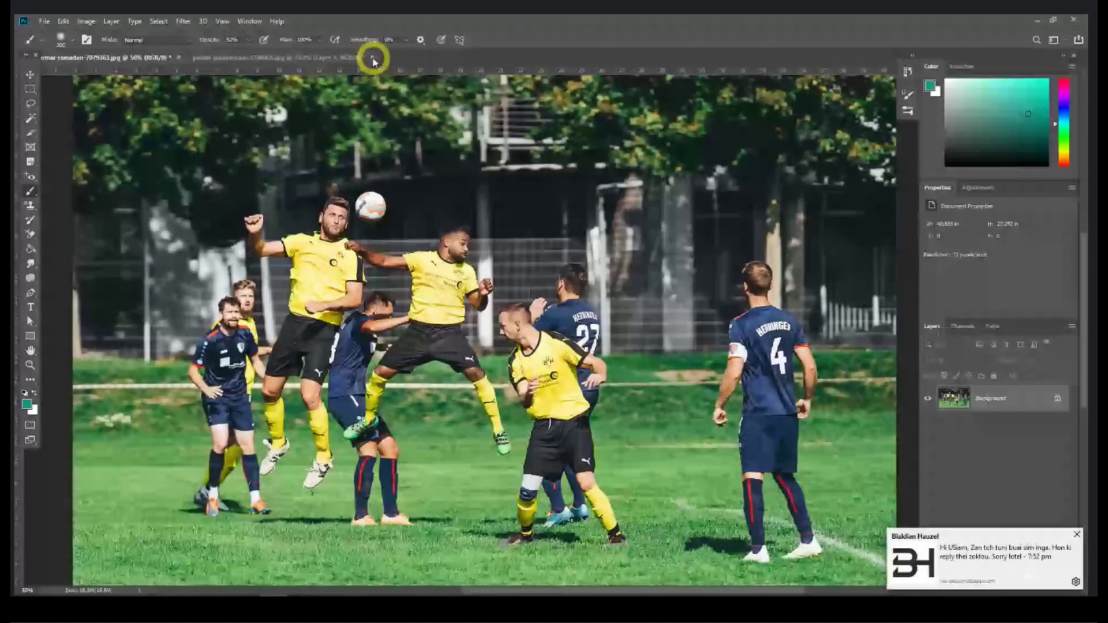
pyautogui.click(372, 60)
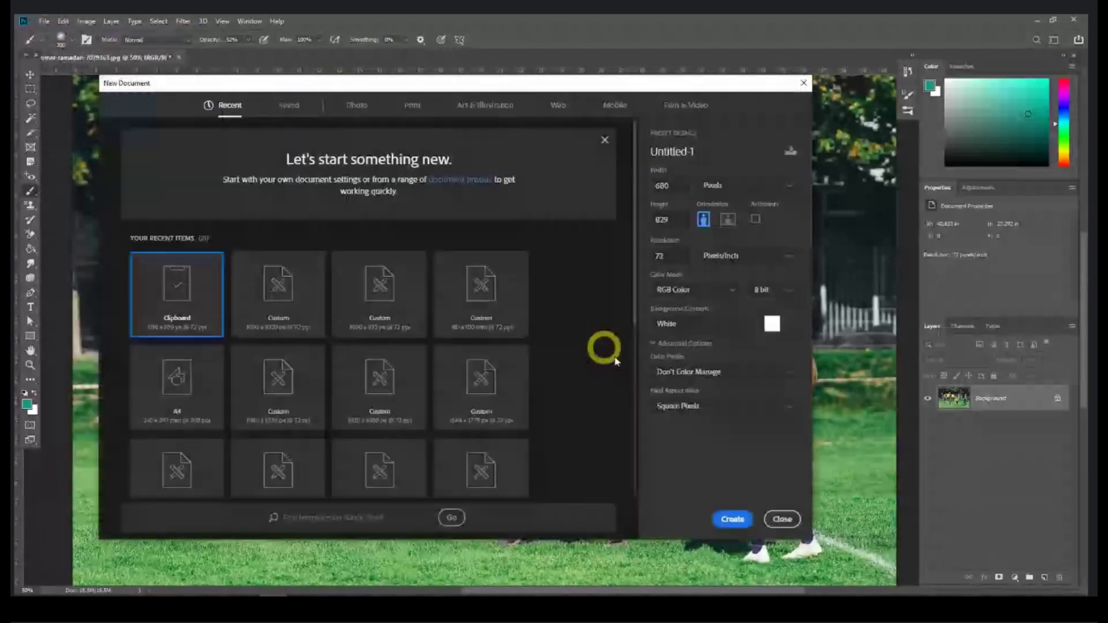
# Step: Create a 1000 by 1000 pixel document, enlarge and centre its window, and select the Brush Tool
pyautogui.moveTo(679, 182); pyautogui.dragTo(629, 183)
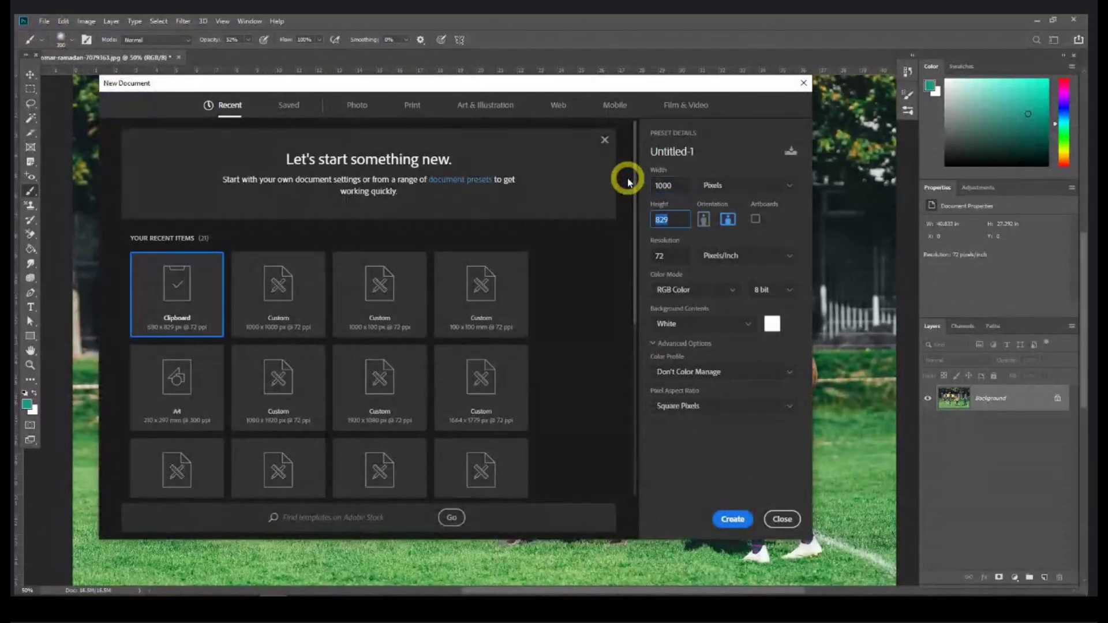
pyautogui.write('1000')
pyautogui.press('Return')
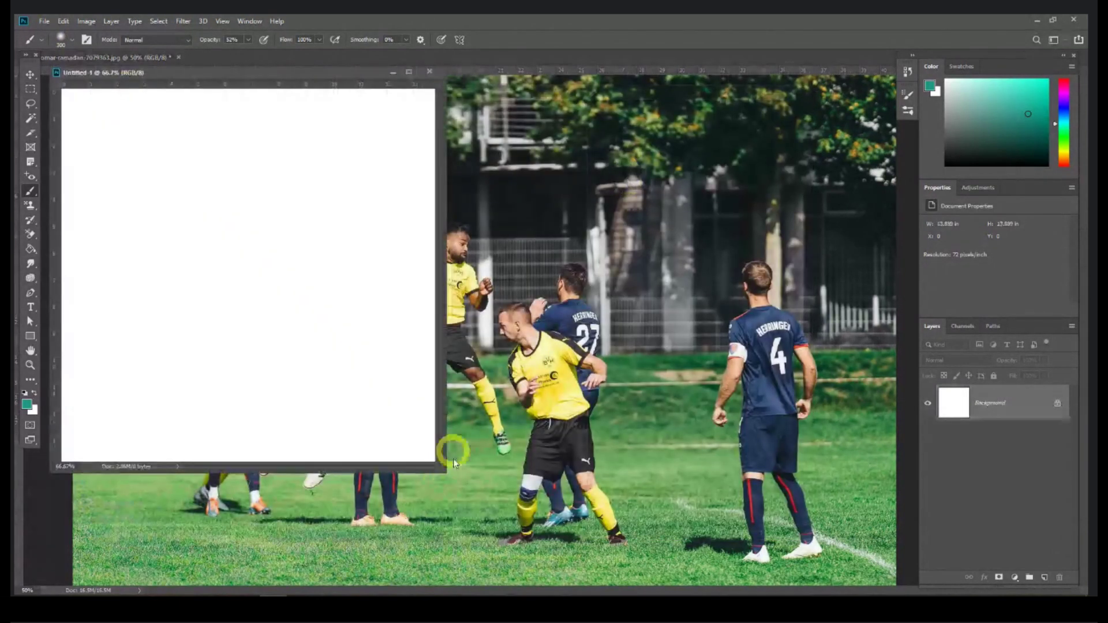
pyautogui.moveTo(442, 467); pyautogui.dragTo(710, 548)
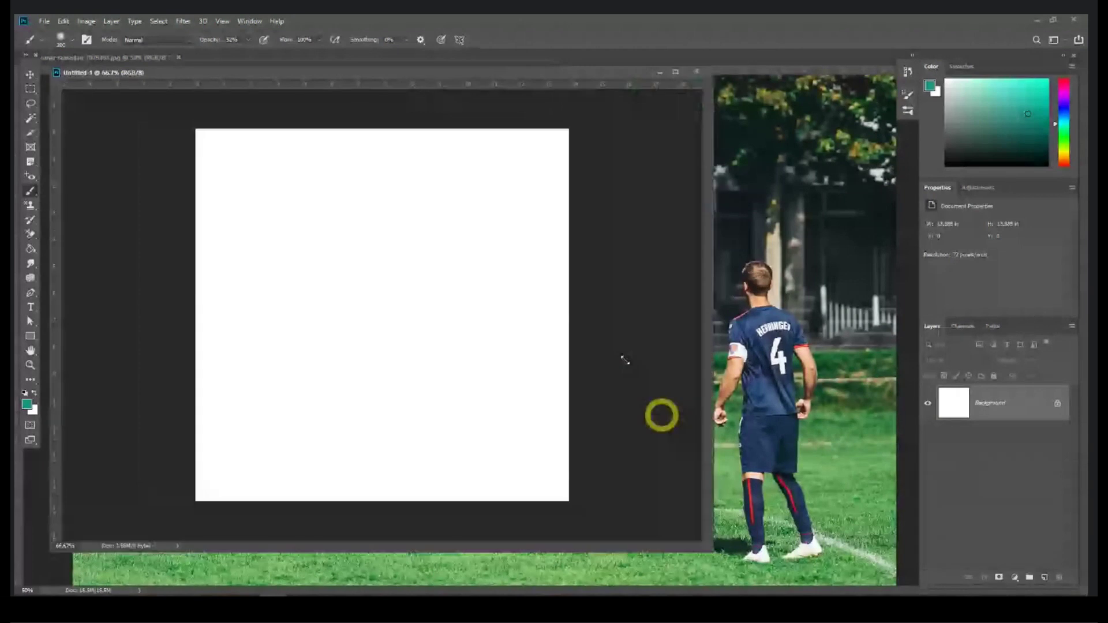
pyautogui.moveTo(391, 77); pyautogui.dragTo(490, 90)
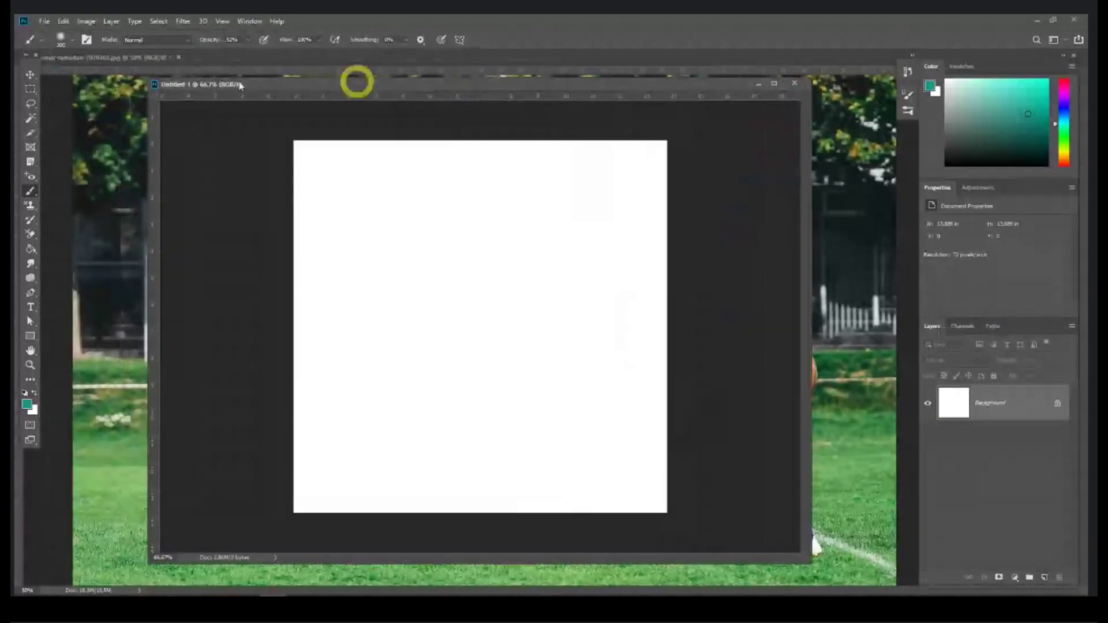
pyautogui.rightClick(32, 193)
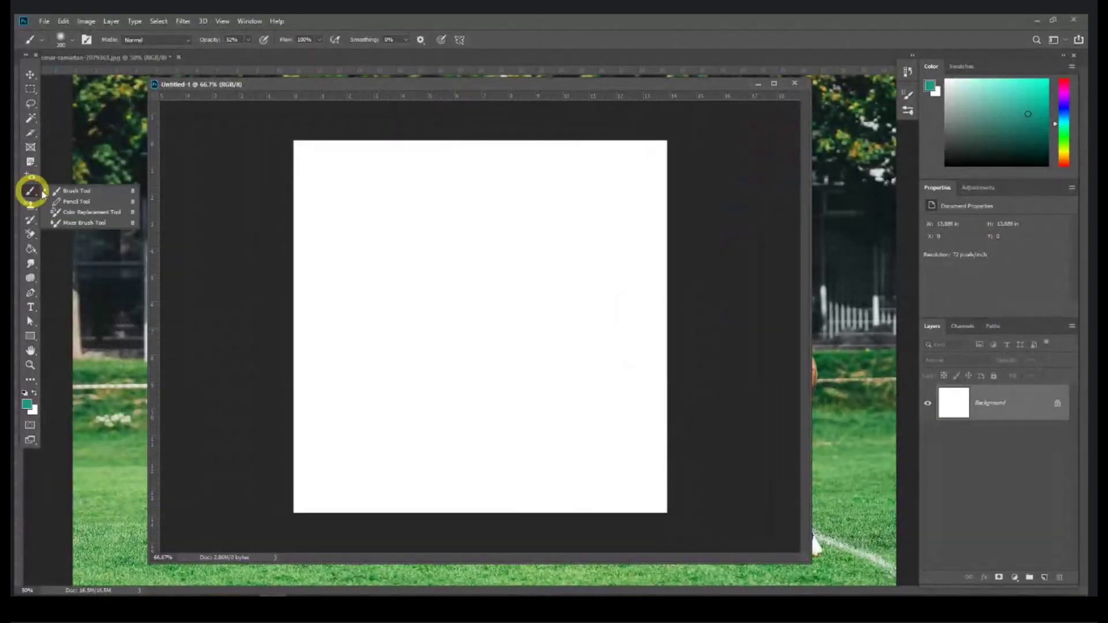
pyautogui.click(74, 191)
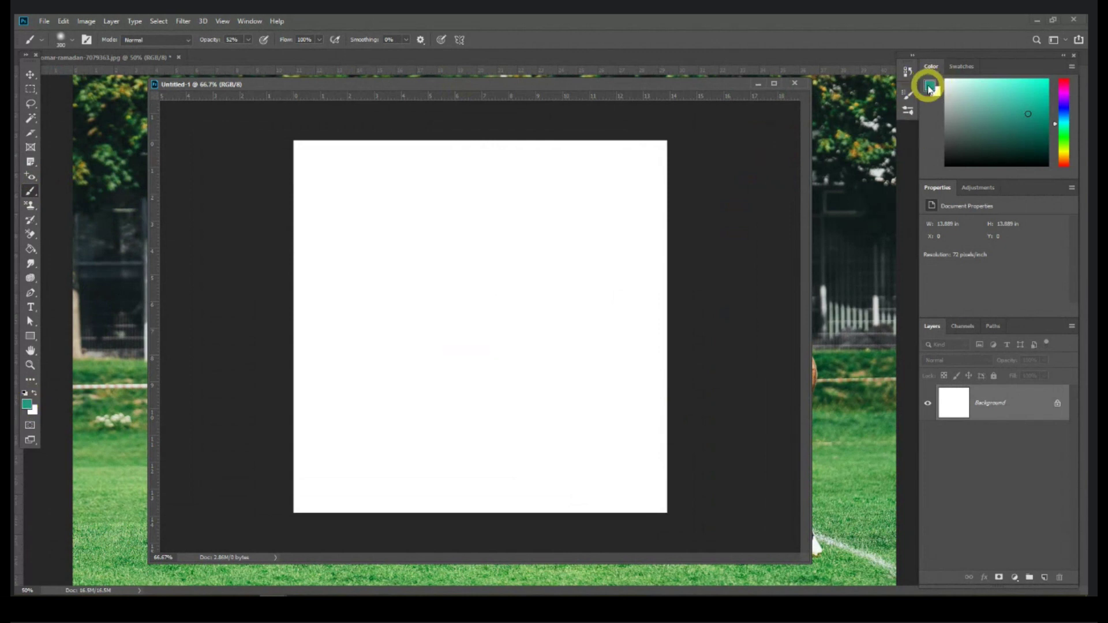
# Step: Set the foreground colour to bright green #58b81b in the Color Picker
pyautogui.click(27, 407)
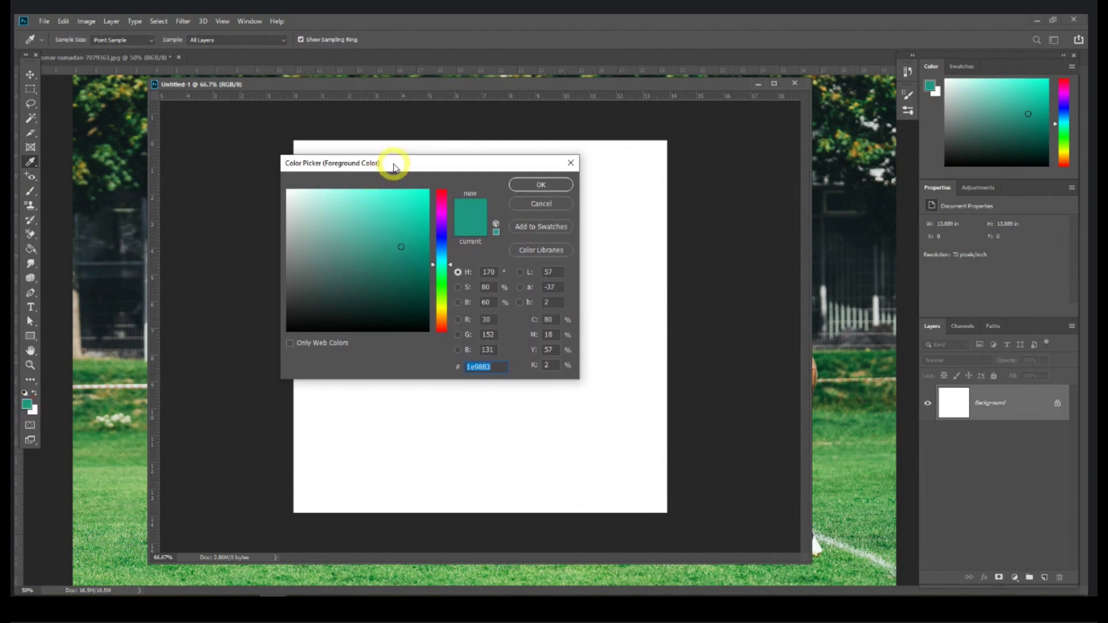
pyautogui.moveTo(395, 163); pyautogui.dragTo(436, 174)
pyautogui.moveTo(446, 260)
pyautogui.mouseDown()
pyautogui.moveTo(455, 291)
pyautogui.moveTo(478, 300)
pyautogui.mouseUp()
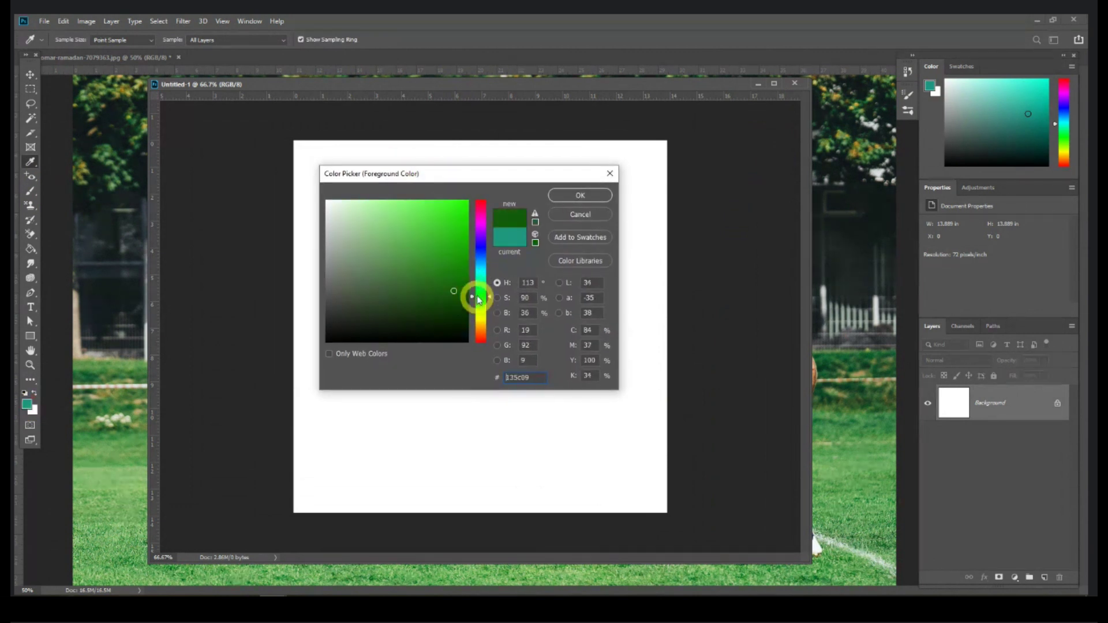
pyautogui.click(580, 260)
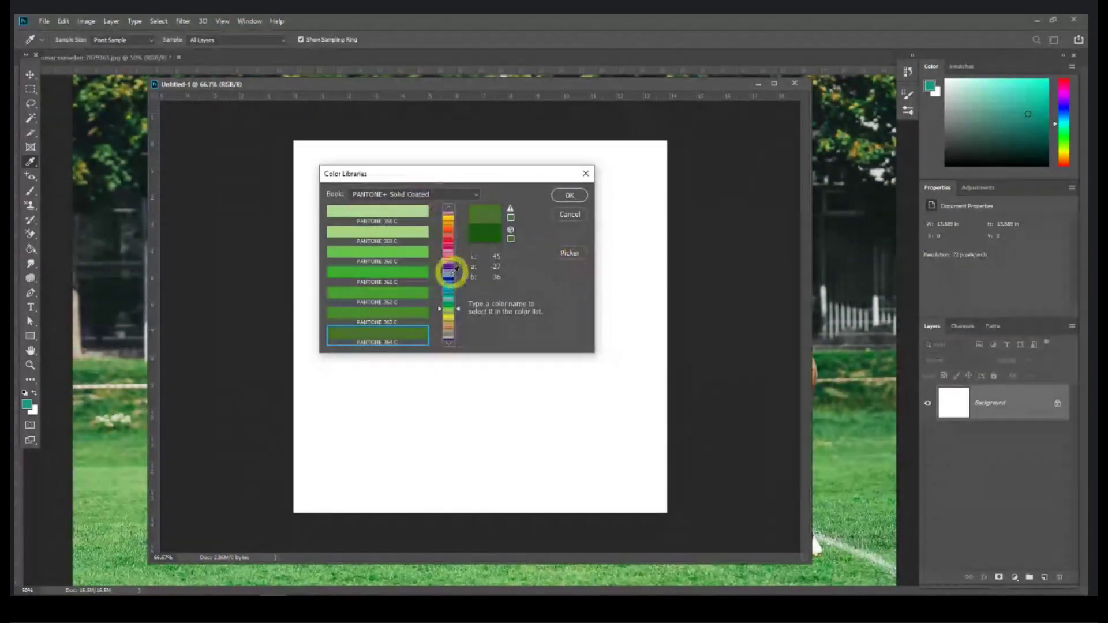
pyautogui.moveTo(454, 281); pyautogui.dragTo(485, 240)
pyautogui.click(570, 251)
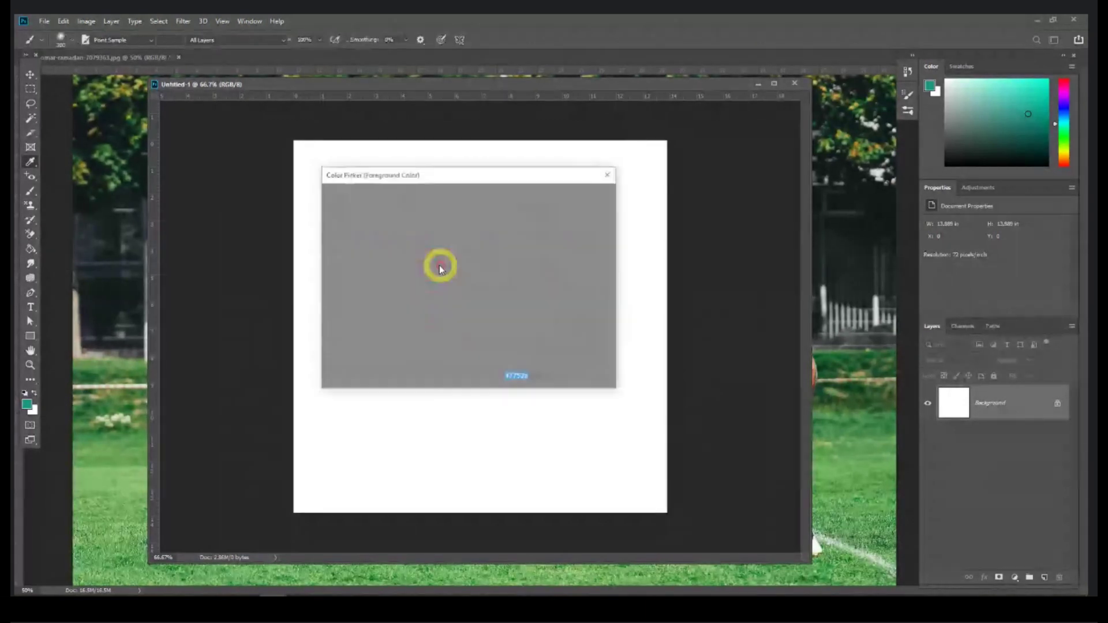
pyautogui.moveTo(446, 257); pyautogui.dragTo(447, 239)
pyautogui.click(580, 197)
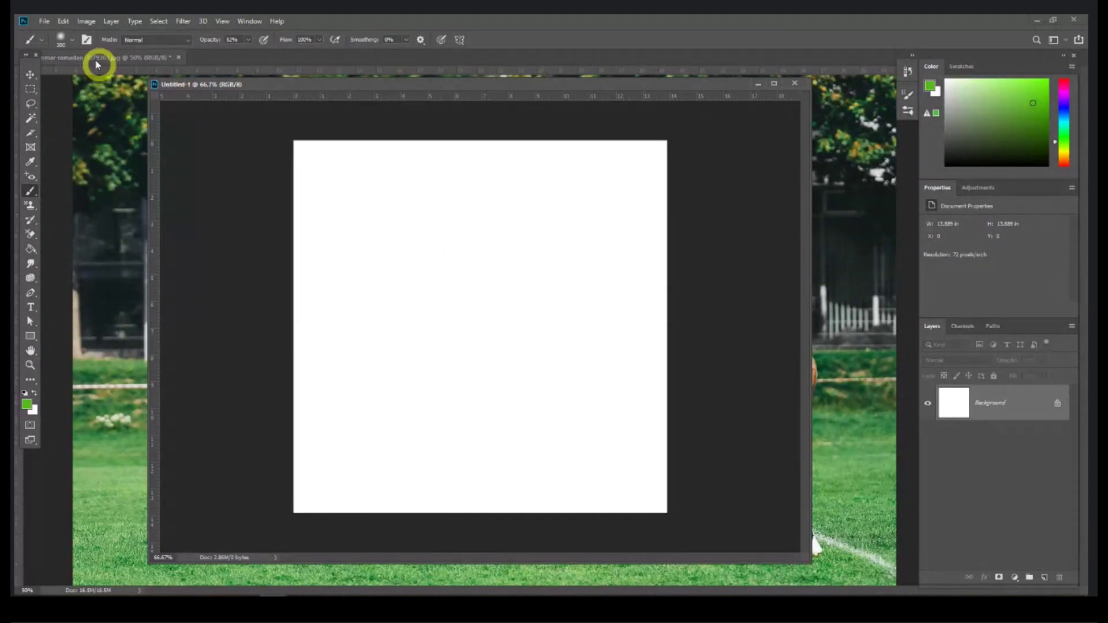
# Step: Enlarge the soft round brush to about 381 px with the Size slider and an on-canvas resize
pyautogui.click(73, 40)
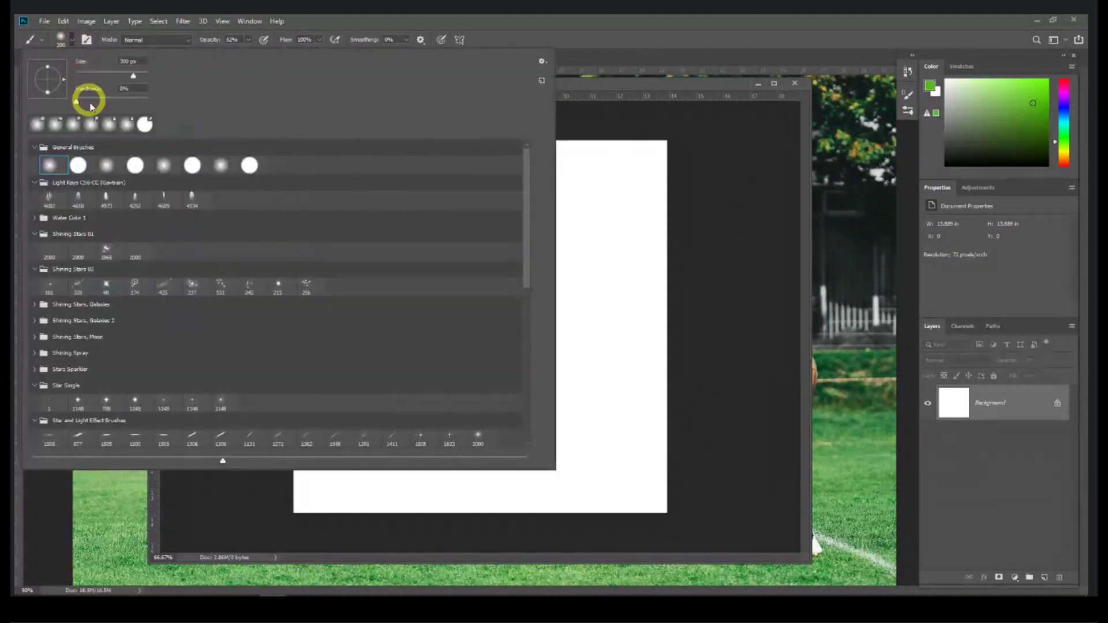
pyautogui.moveTo(114, 79)
pyautogui.mouseDown()
pyautogui.moveTo(86, 77)
pyautogui.moveTo(125, 82)
pyautogui.moveTo(87, 77)
pyautogui.mouseUp()
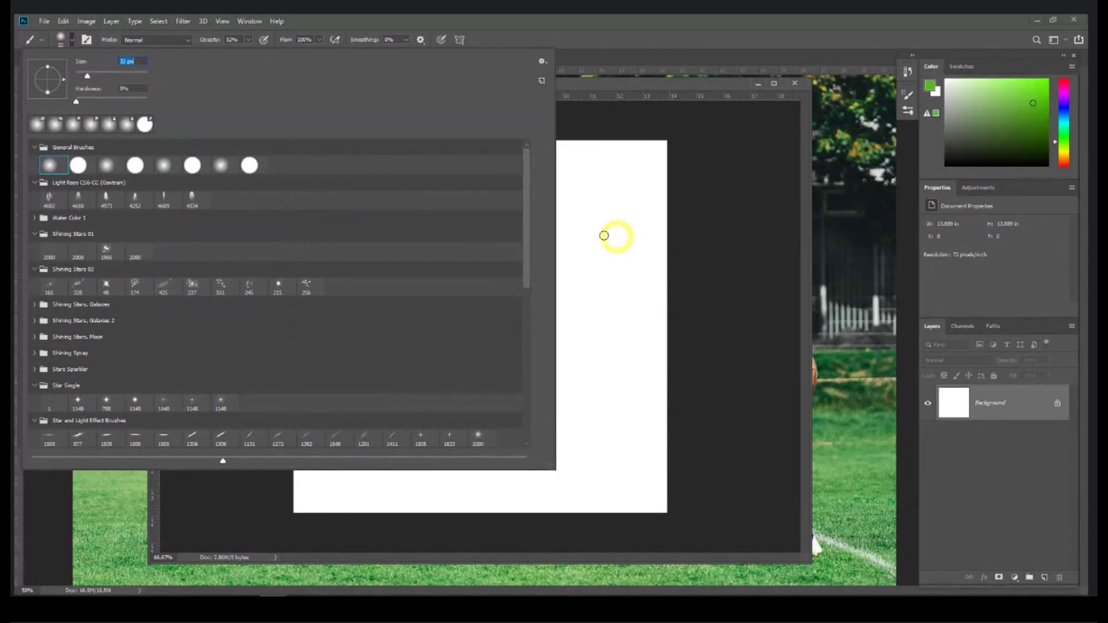
pyautogui.moveTo(87, 76); pyautogui.dragTo(130, 76)
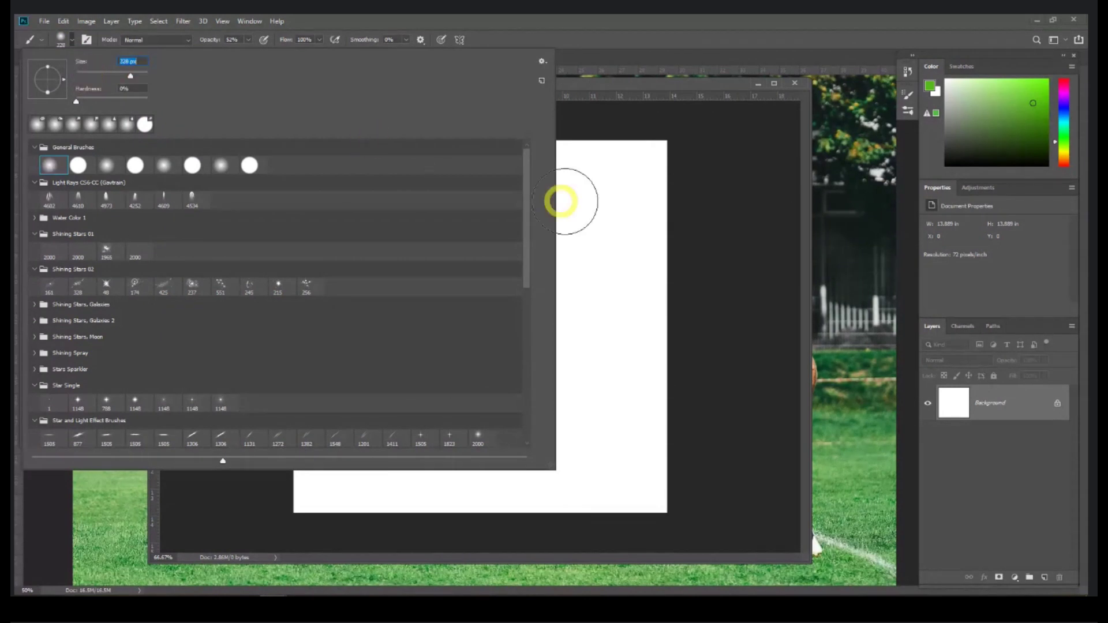
pyautogui.click(593, 87)
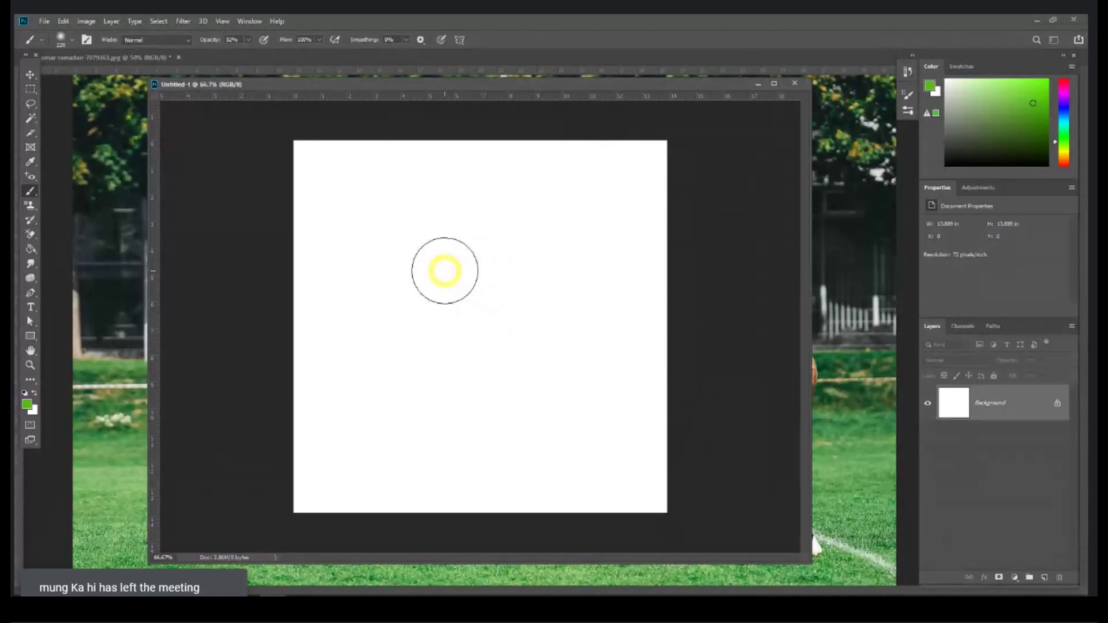
pyautogui.moveTo(444, 270)
pyautogui.mouseDown()
pyautogui.moveTo(529, 270)
pyautogui.moveTo(432, 282)
pyautogui.moveTo(587, 282)
pyautogui.moveTo(475, 292)
pyautogui.moveTo(470, 247)
pyautogui.moveTo(465, 408)
pyautogui.moveTo(470, 196)
pyautogui.moveTo(453, 265)
pyautogui.moveTo(456, 359)
pyautogui.moveTo(450, 279)
pyautogui.moveTo(464, 225)
pyautogui.moveTo(453, 385)
pyautogui.moveTo(467, 206)
pyautogui.moveTo(450, 263)
pyautogui.mouseUp()
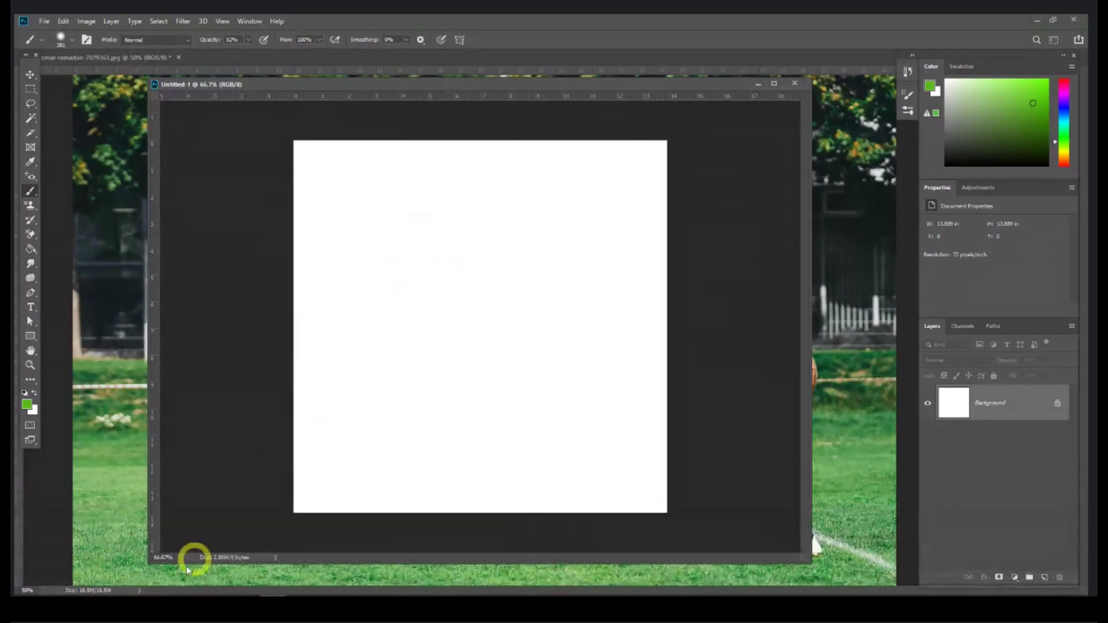
# Step: View the keyboard photo from the course folder in Photos, then return to Photoshop
pyautogui.click(213, 590)
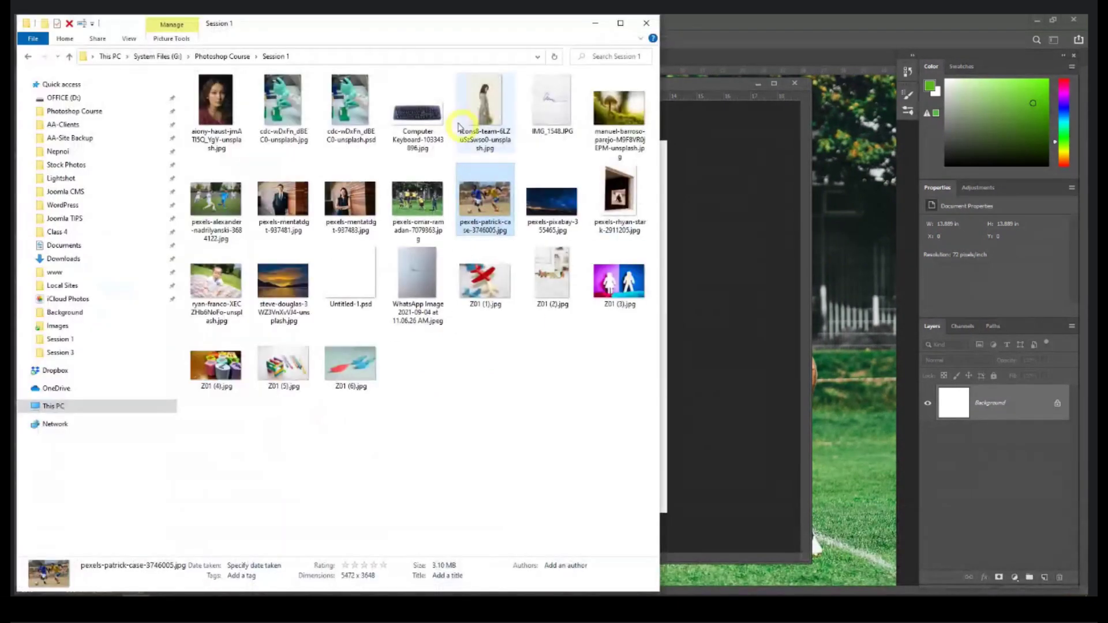
pyautogui.click(421, 109)
pyautogui.doubleClick(423, 110)
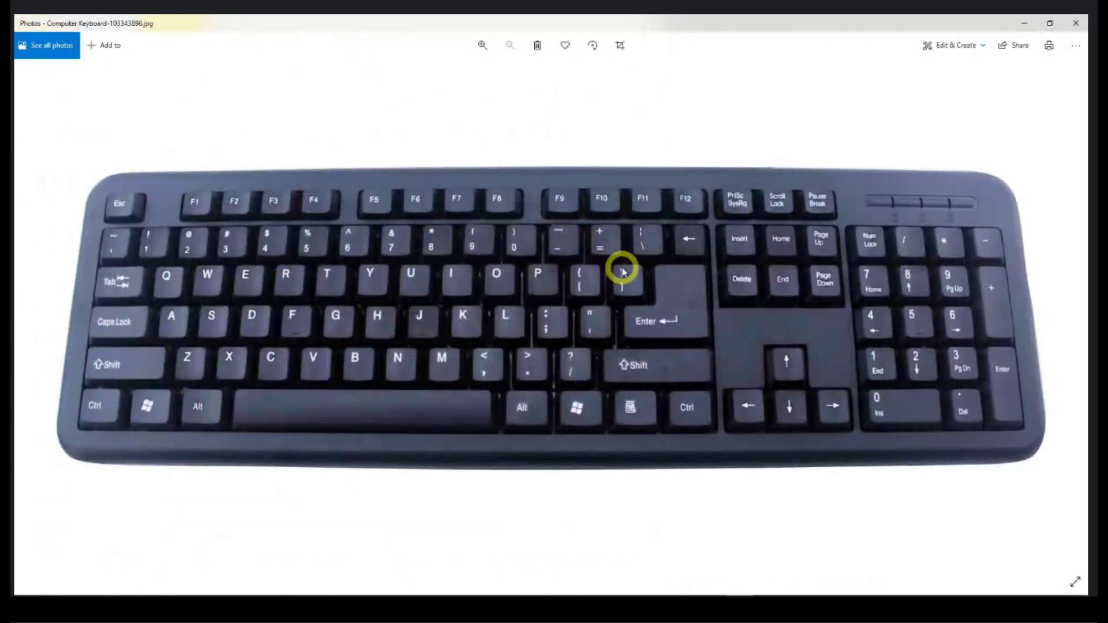
pyautogui.click(1075, 23)
pyautogui.click(686, 79)
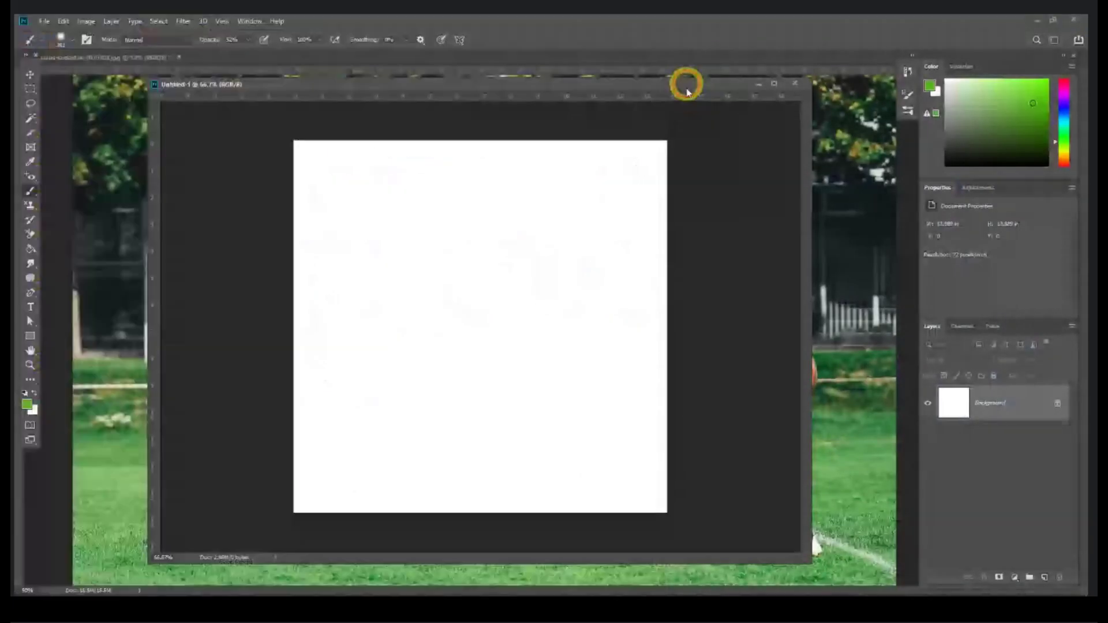
pyautogui.press('[')
pyautogui.press('[')
pyautogui.press('[')
pyautogui.press('[')
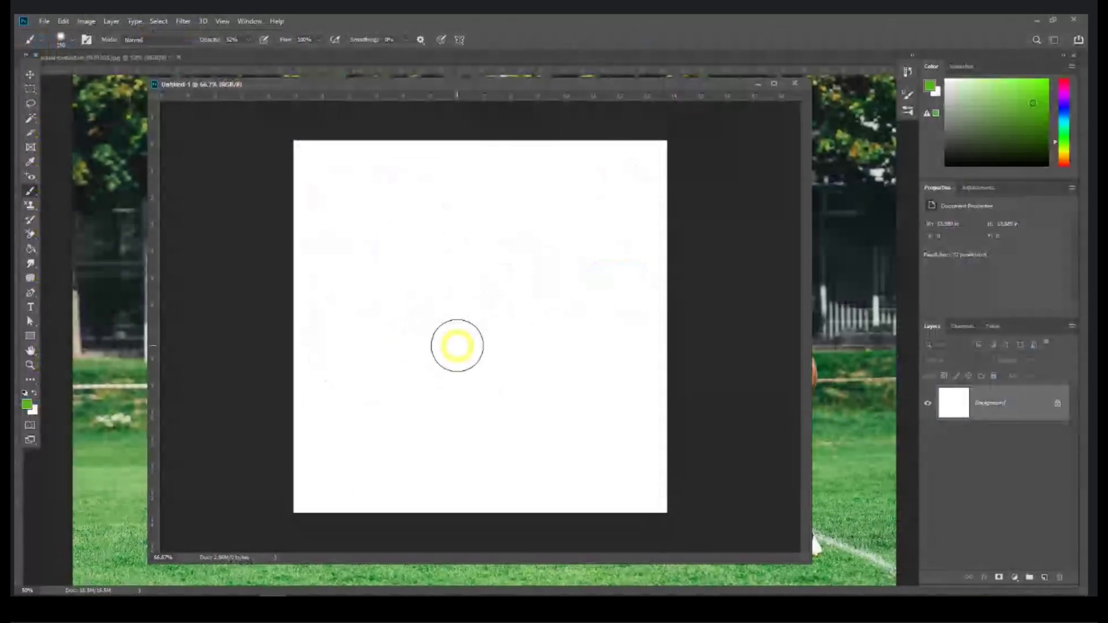
pyautogui.press(']')
pyautogui.press(']')
pyautogui.press(']')
pyautogui.press(']')
pyautogui.press(']')
pyautogui.press('[')
pyautogui.press('[')
pyautogui.press('[')
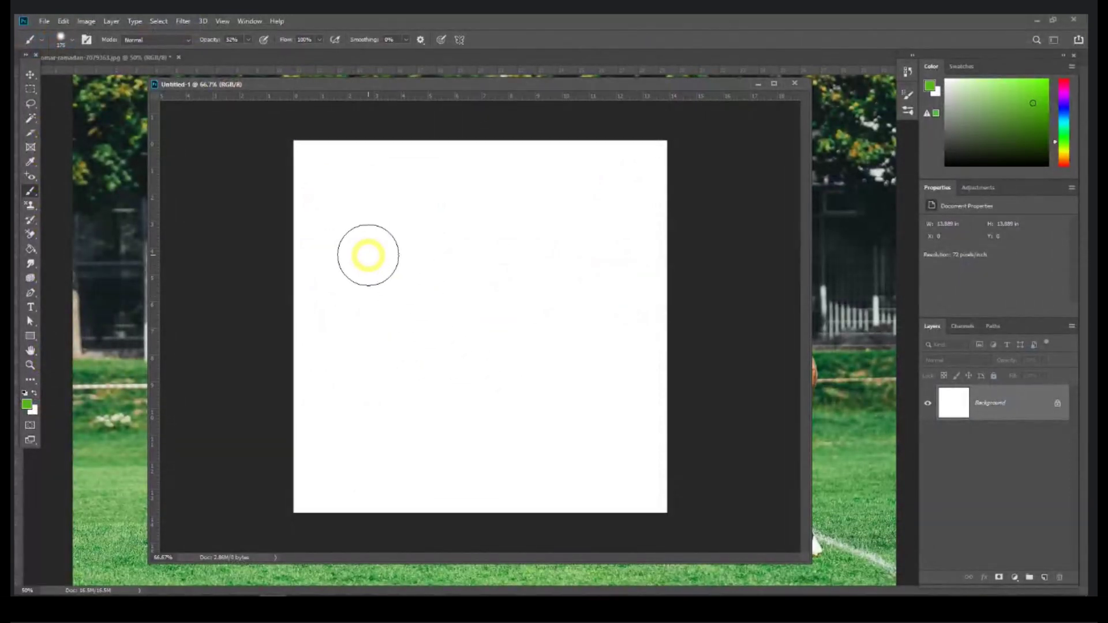
pyautogui.moveTo(368, 255)
pyautogui.mouseDown()
pyautogui.moveTo(503, 258)
pyautogui.moveTo(567, 313)
pyautogui.mouseUp()
pyautogui.moveTo(572, 405); pyautogui.dragTo(395, 336)
pyautogui.moveTo(362, 388)
pyautogui.mouseDown()
pyautogui.moveTo(443, 435)
pyautogui.moveTo(555, 444)
pyautogui.mouseUp()
pyautogui.moveTo(631, 393)
pyautogui.mouseDown()
pyautogui.moveTo(601, 219)
pyautogui.moveTo(529, 189)
pyautogui.moveTo(358, 196)
pyautogui.moveTo(355, 220)
pyautogui.moveTo(530, 341)
pyautogui.moveTo(592, 459)
pyautogui.mouseUp()
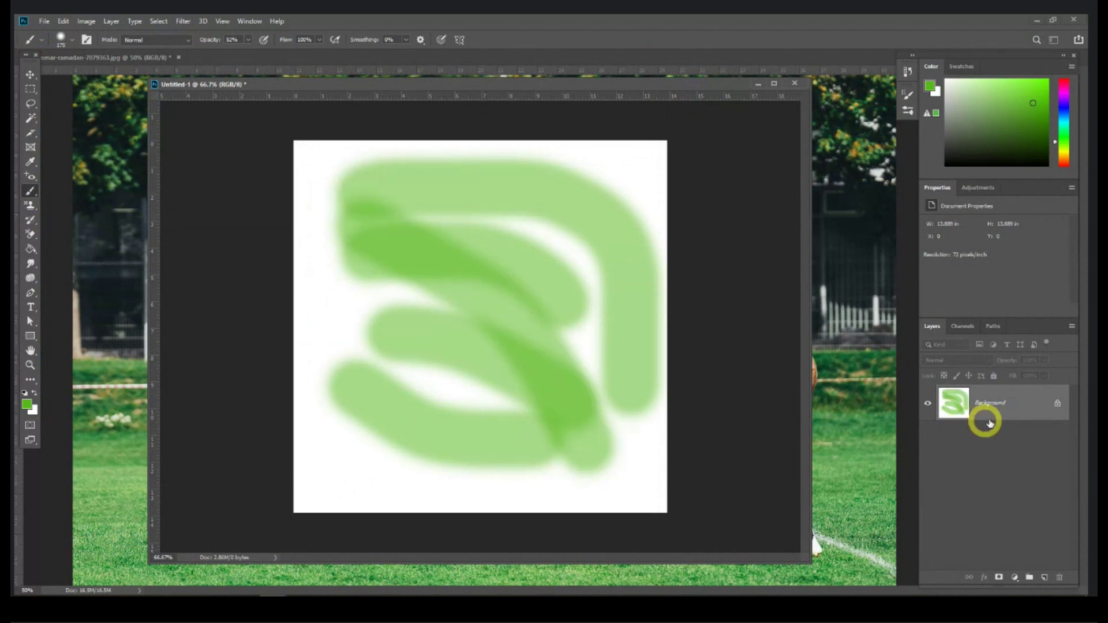
pyautogui.hotkey('ctrl', 'z')
pyautogui.hotkey('ctrl', 'z')
pyautogui.hotkey('ctrl', 'z')
pyautogui.hotkey('ctrl', 'z')
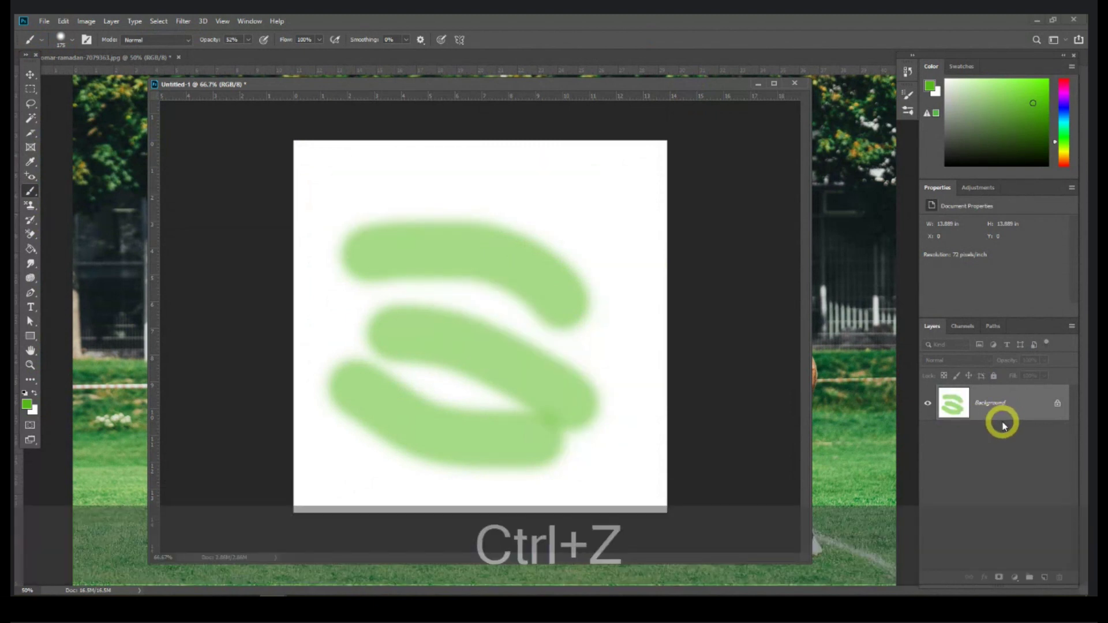
pyautogui.hotkey('ctrl', 'z')
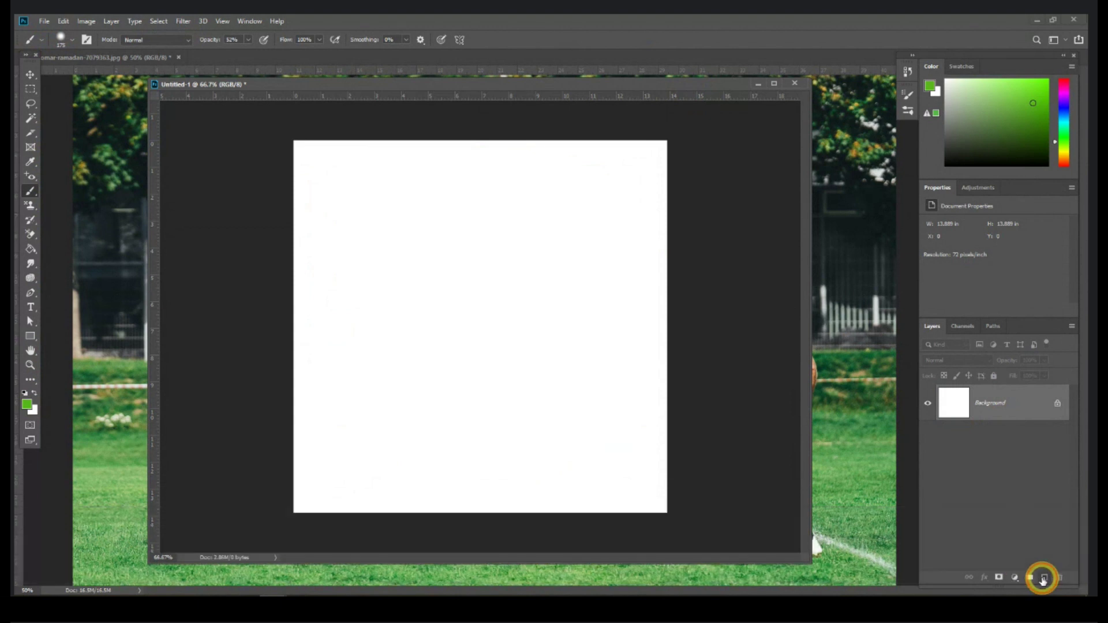
# Step: Add a new layer and paint a darker green stroke across the upper canvas at about 71% opacity
pyautogui.click(1044, 577)
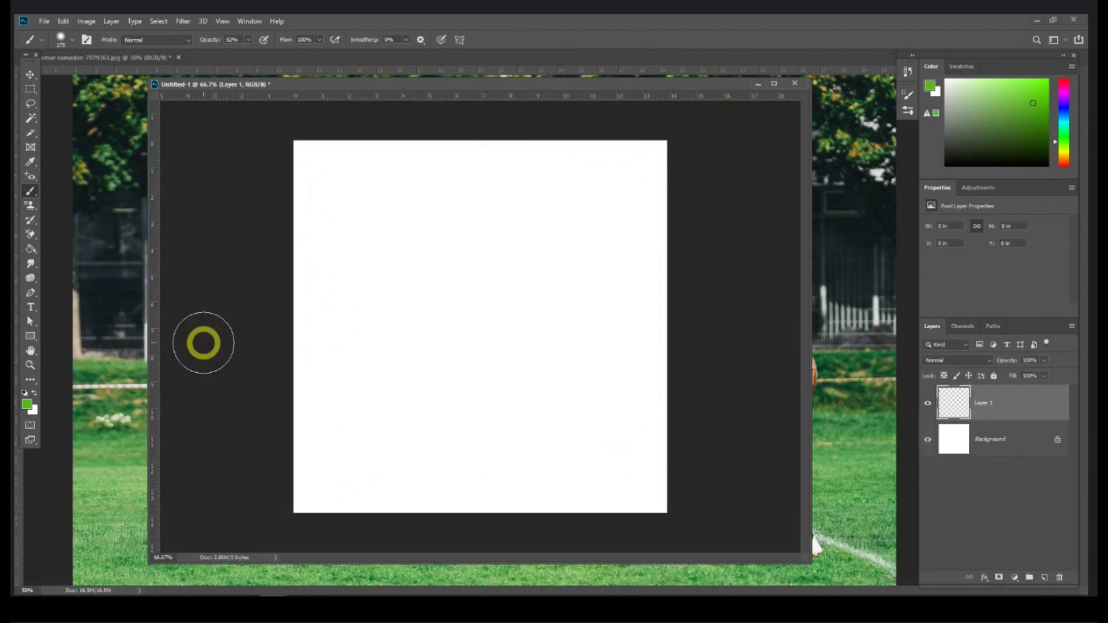
pyautogui.click(28, 406)
pyautogui.click(464, 252)
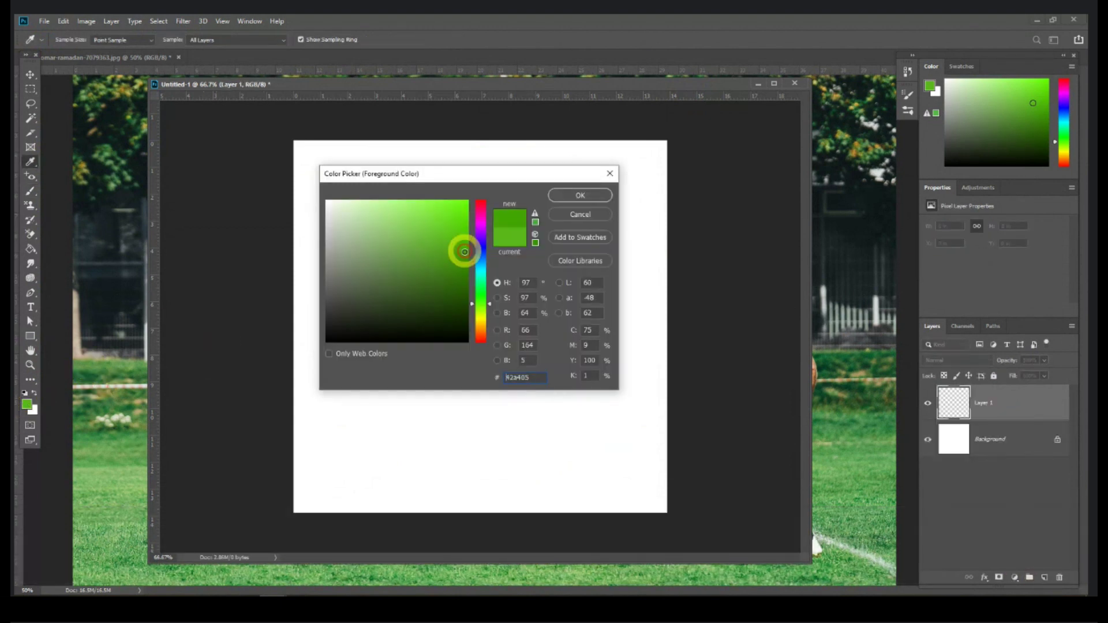
pyautogui.press('Return')
pyautogui.press('b')
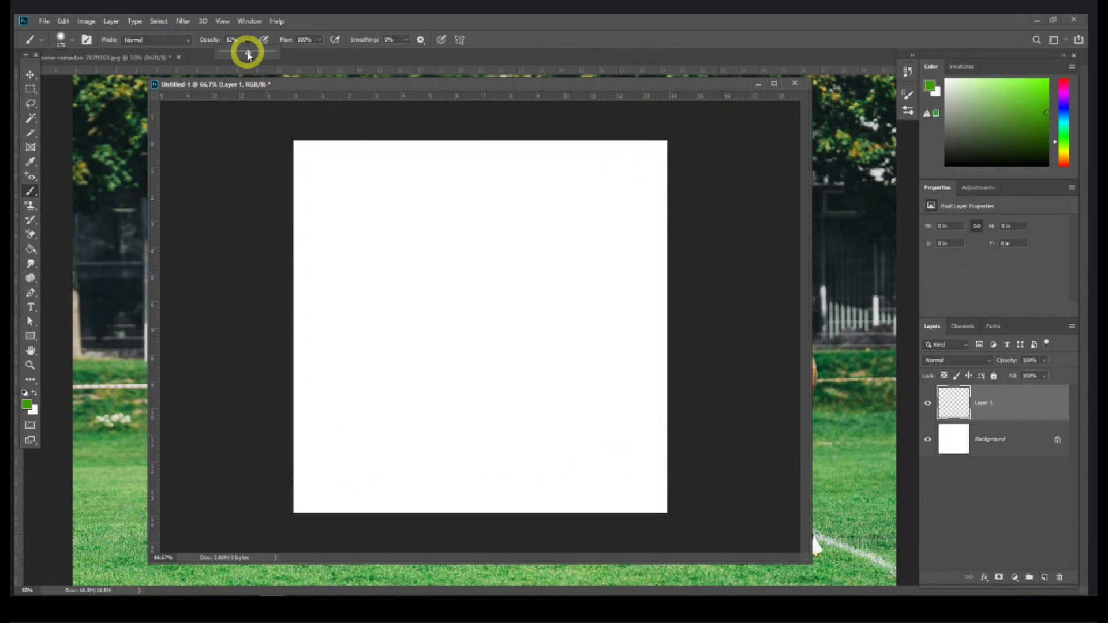
pyautogui.moveTo(257, 57)
pyautogui.mouseDown()
pyautogui.moveTo(277, 54)
pyautogui.moveTo(261, 62)
pyautogui.mouseUp()
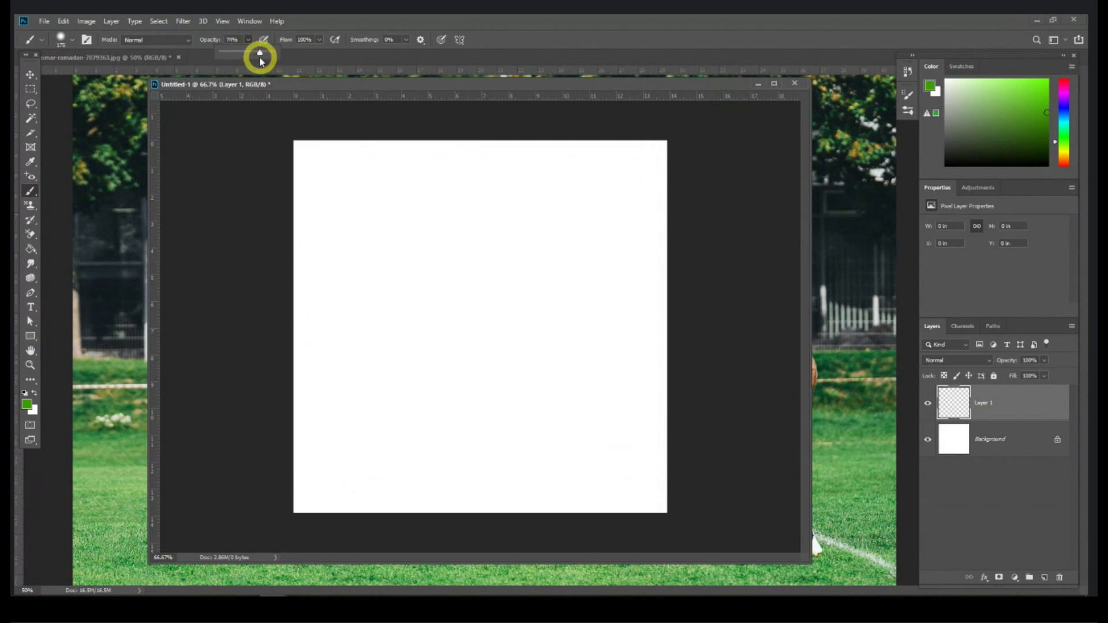
pyautogui.press(']')
pyautogui.press(']')
pyautogui.press(']')
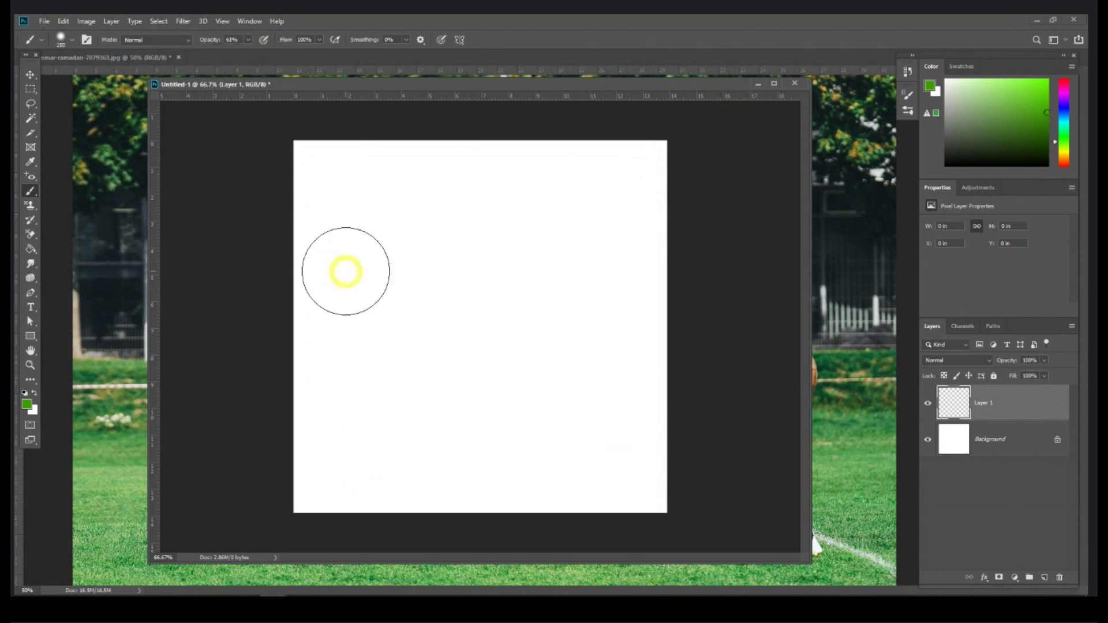
pyautogui.moveTo(271, 231)
pyautogui.mouseDown()
pyautogui.moveTo(473, 252)
pyautogui.moveTo(650, 344)
pyautogui.mouseUp()
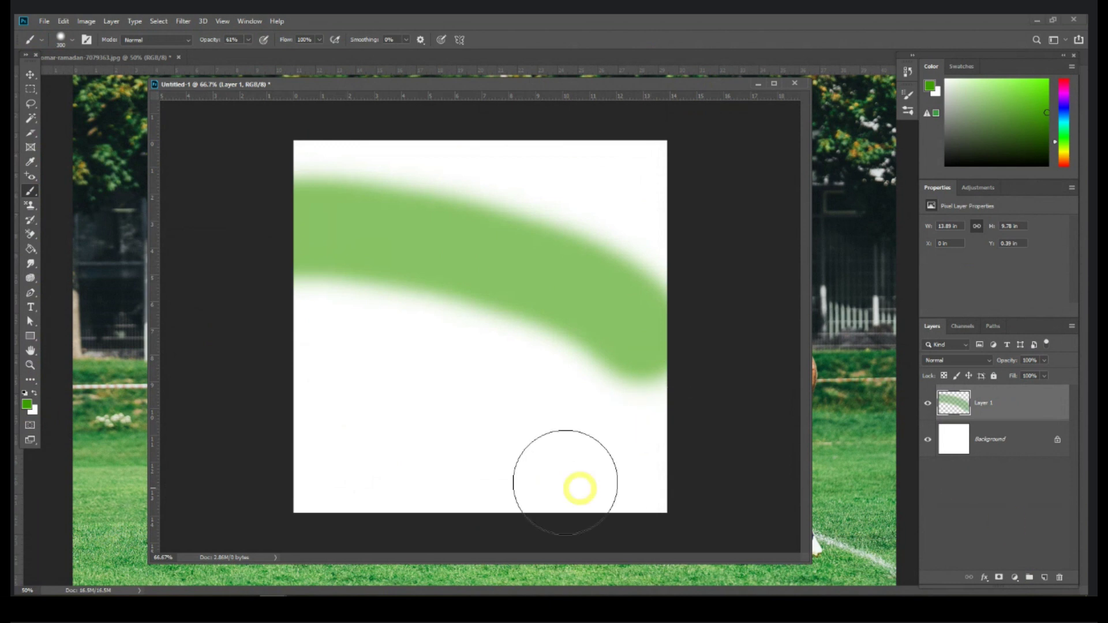
# Step: Paint a pure red stroke across the lower canvas
pyautogui.click(26, 406)
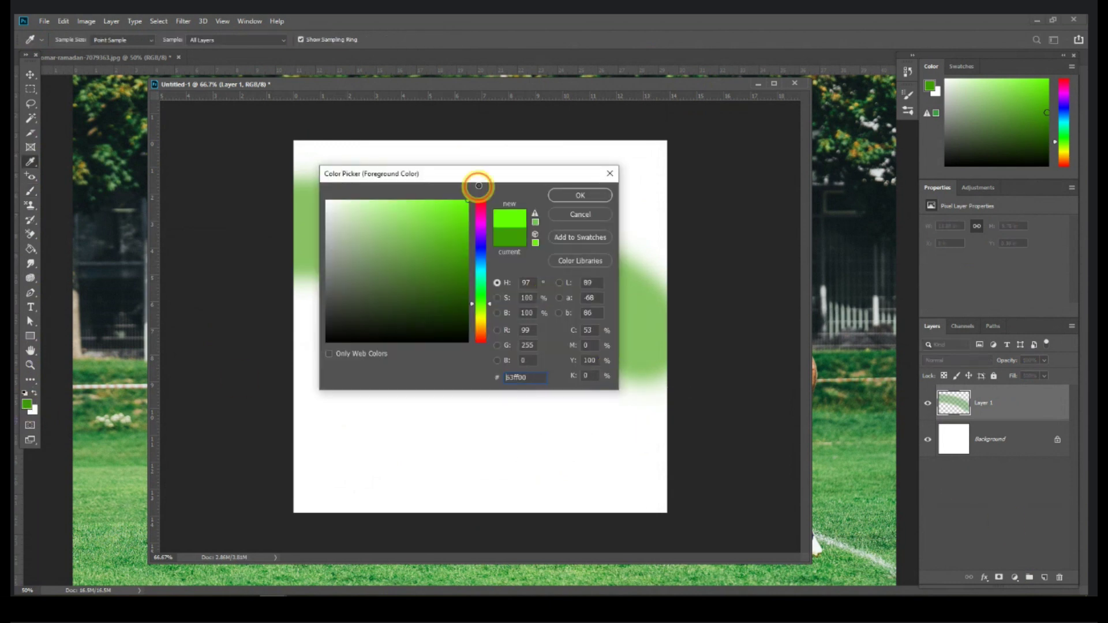
pyautogui.click(485, 197)
pyautogui.click(579, 195)
pyautogui.press('b')
pyautogui.moveTo(687, 467)
pyautogui.mouseDown()
pyautogui.moveTo(453, 440)
pyautogui.moveTo(239, 363)
pyautogui.mouseUp()
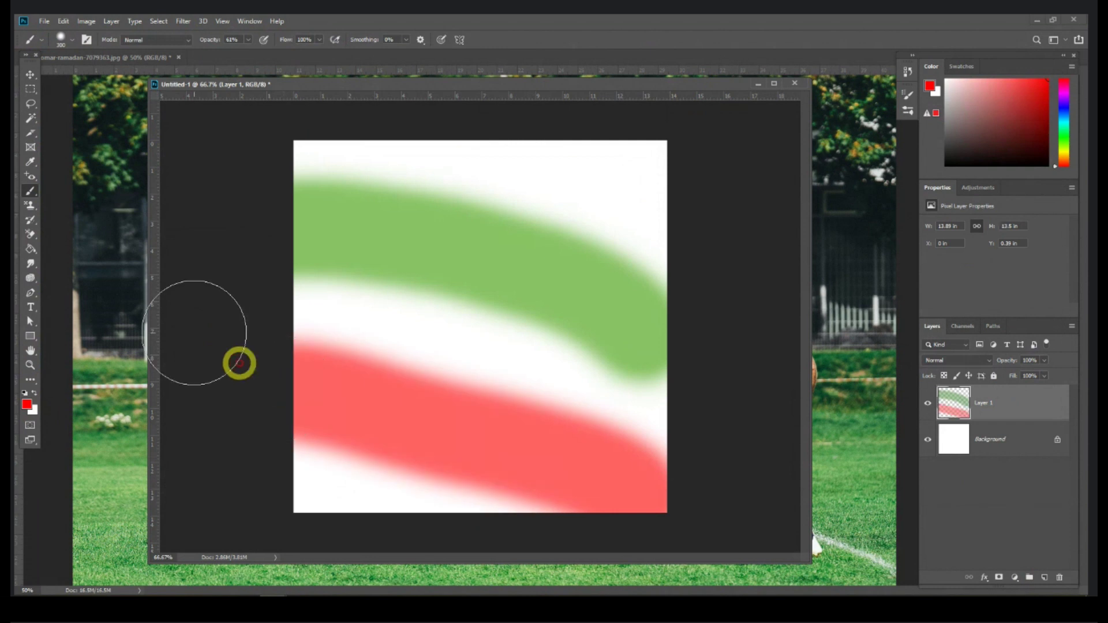
# Step: Try the Pencil Tool, then recolour a zigzag across the green band red with Color Replacement
pyautogui.click(30, 75)
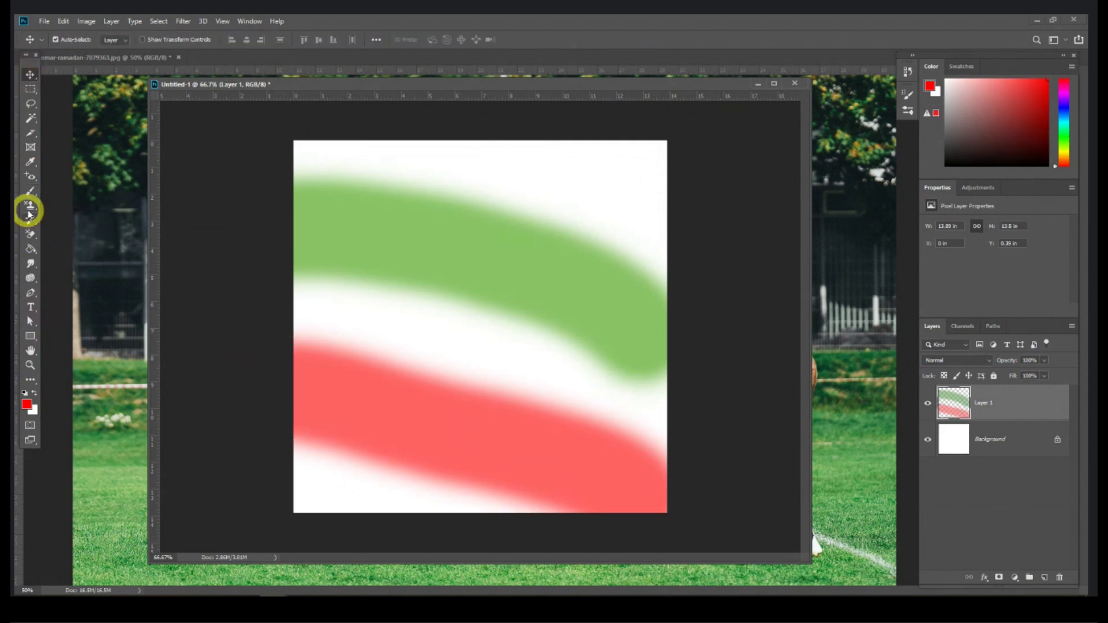
pyautogui.click(34, 189)
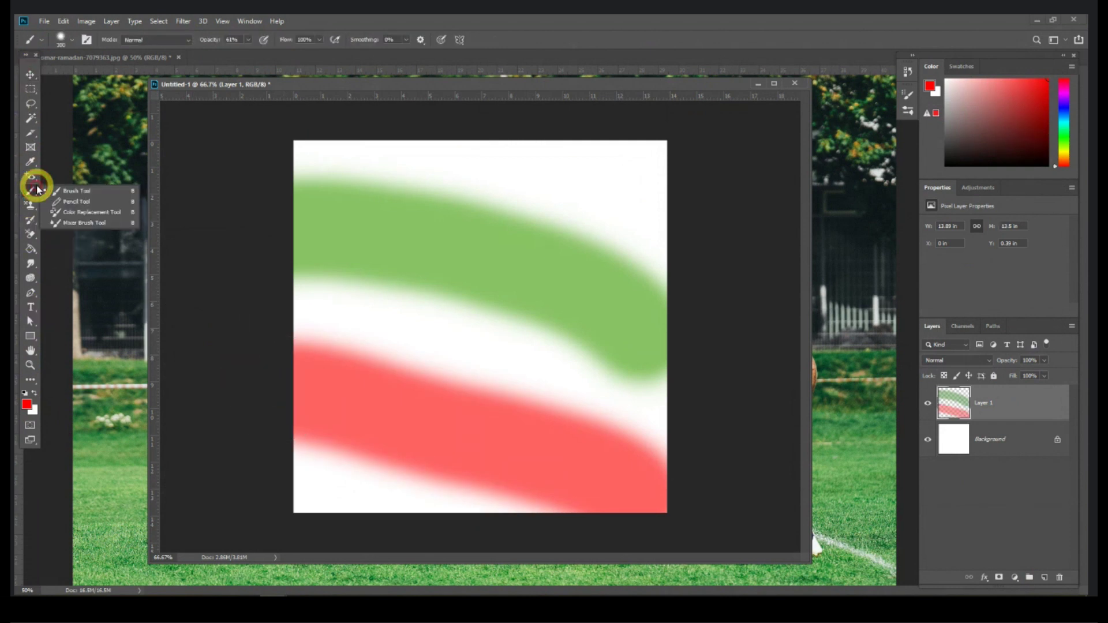
pyautogui.click(100, 203)
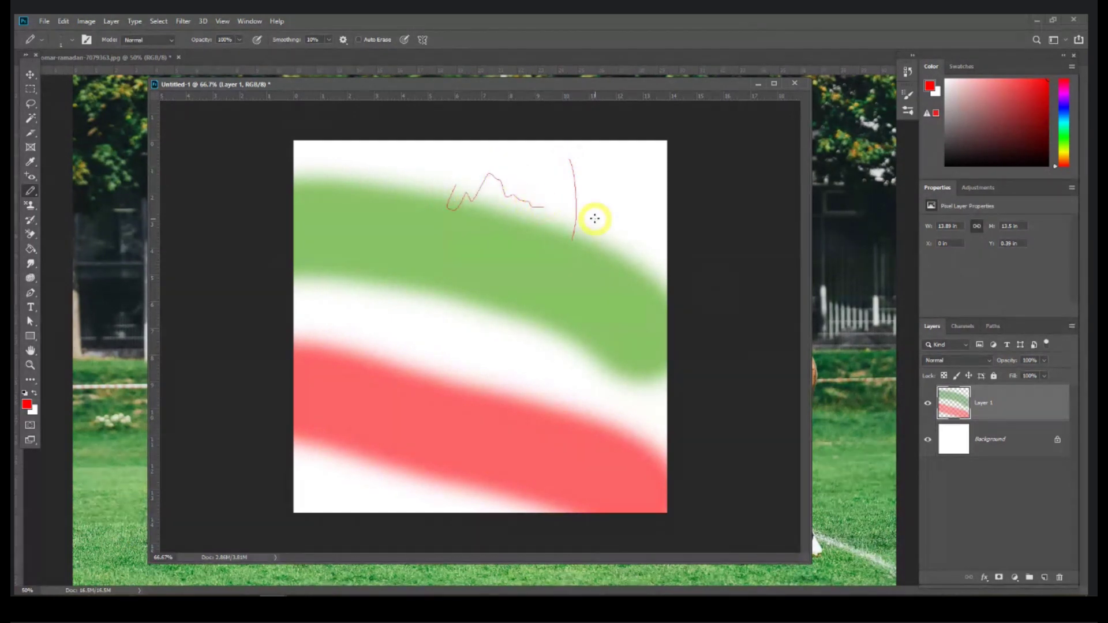
pyautogui.rightClick(28, 192)
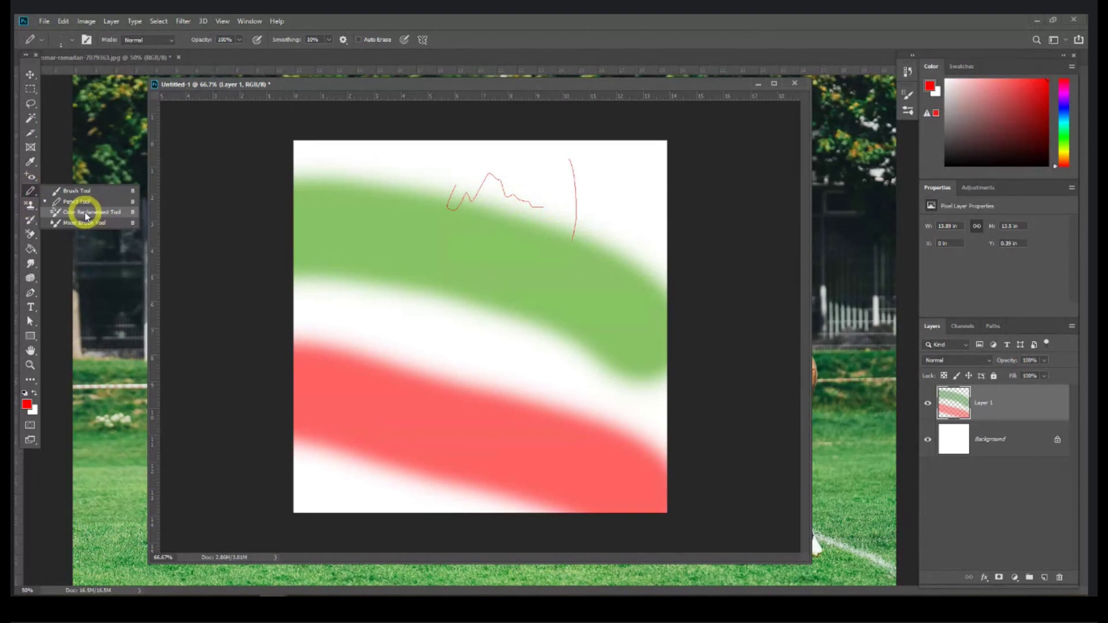
pyautogui.click(85, 213)
pyautogui.moveTo(335, 224)
pyautogui.mouseDown()
pyautogui.moveTo(398, 185)
pyautogui.moveTo(380, 248)
pyautogui.moveTo(390, 260)
pyautogui.moveTo(440, 236)
pyautogui.mouseUp()
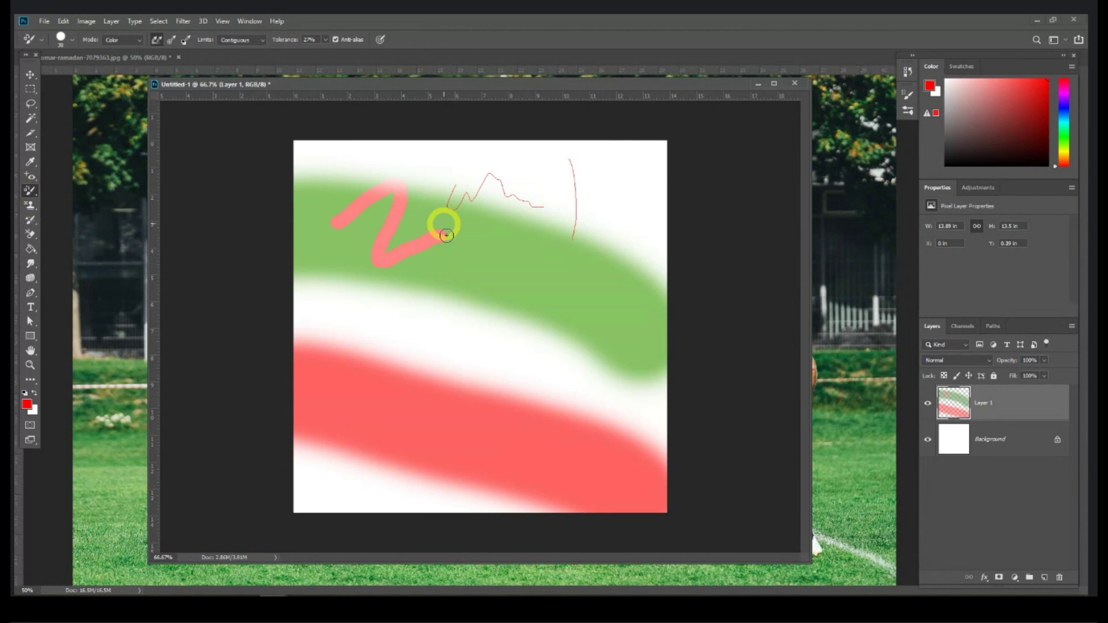
# Step: Select the Mixer Brush and close the Untitled-1 test canvas
pyautogui.rightClick(33, 191)
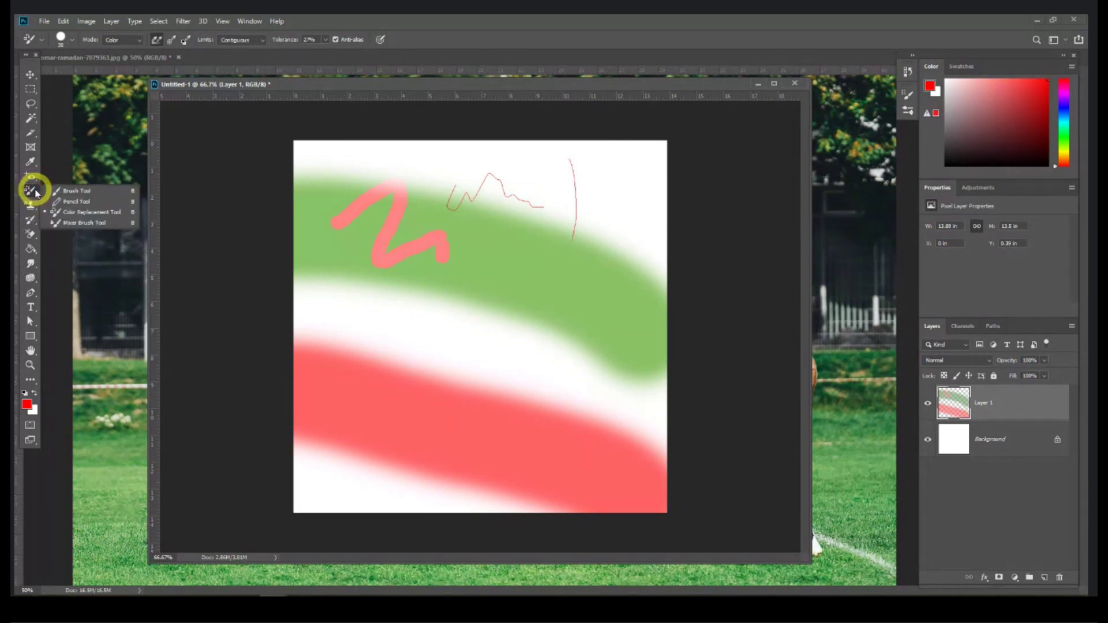
pyautogui.click(90, 224)
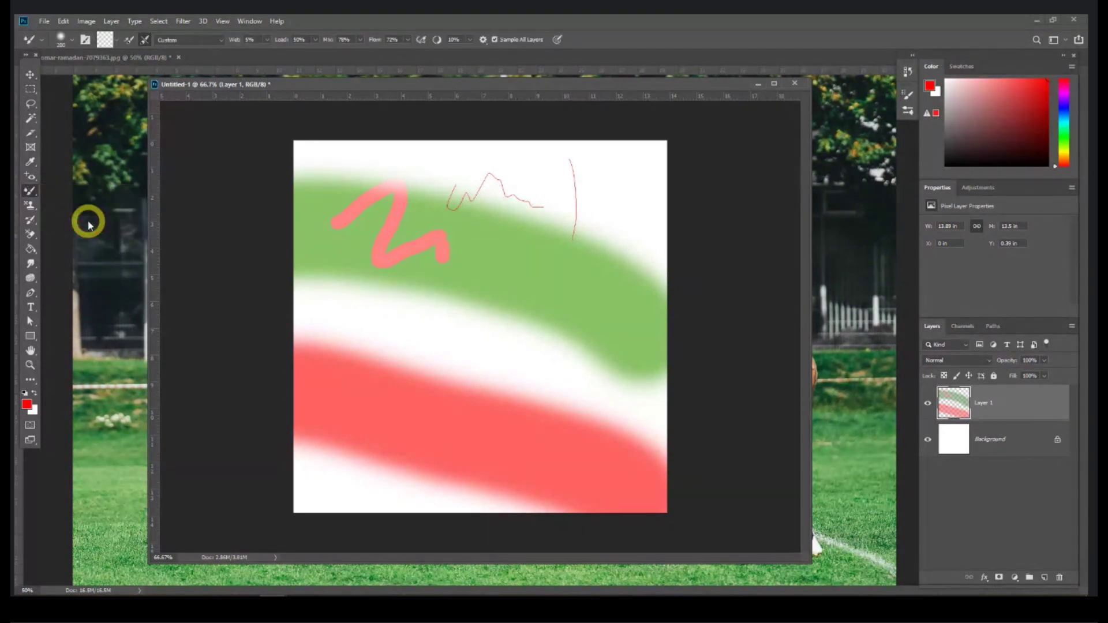
pyautogui.click(796, 83)
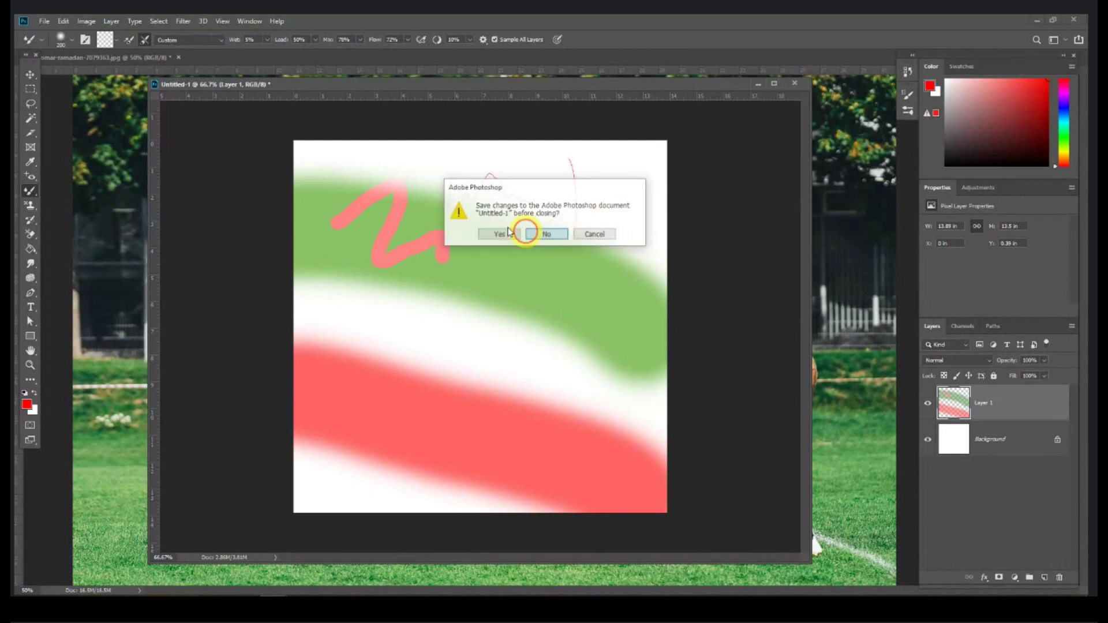
# Step: Discard the test canvas and football photo, then open the aiony-haust portrait, zoomed to the eyes and cheeks
pyautogui.click(526, 233)
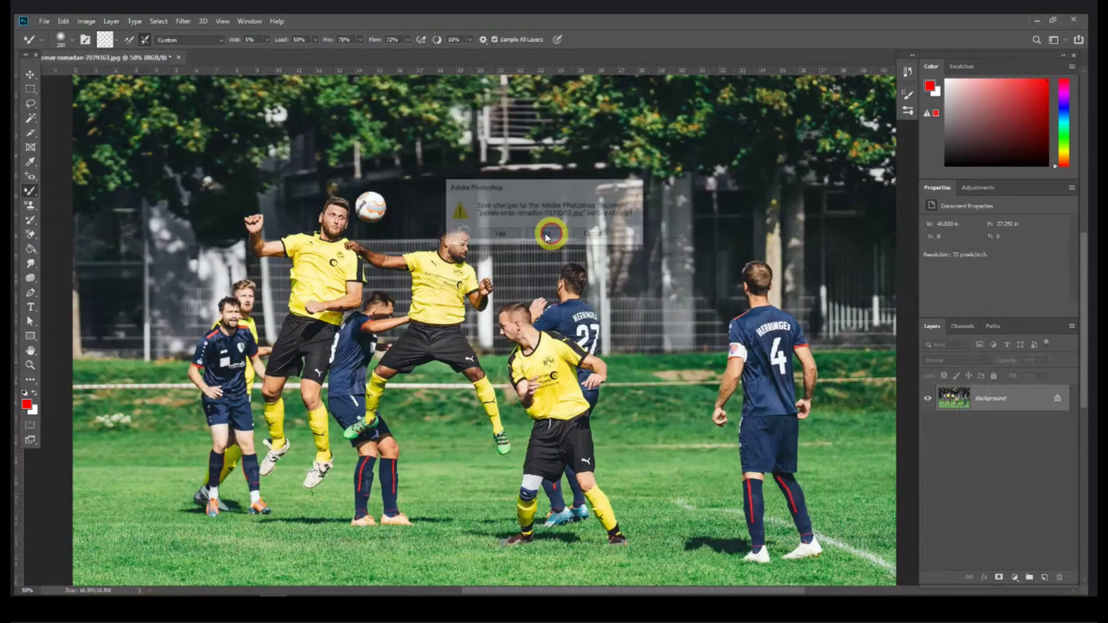
pyautogui.click(564, 235)
pyautogui.click(154, 591)
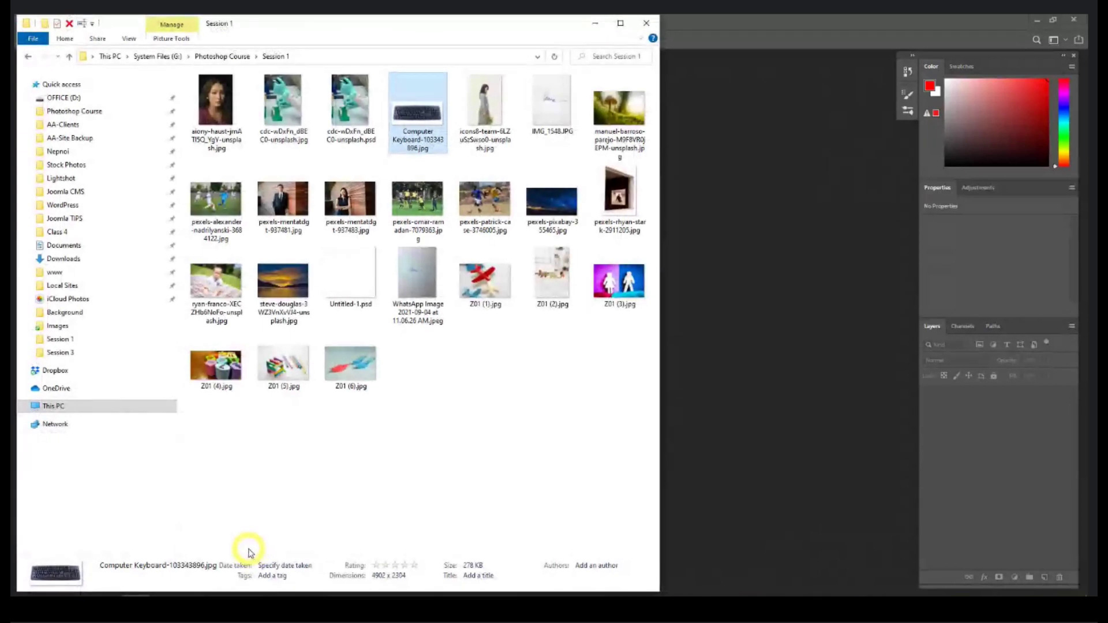
pyautogui.moveTo(217, 104); pyautogui.dragTo(774, 272)
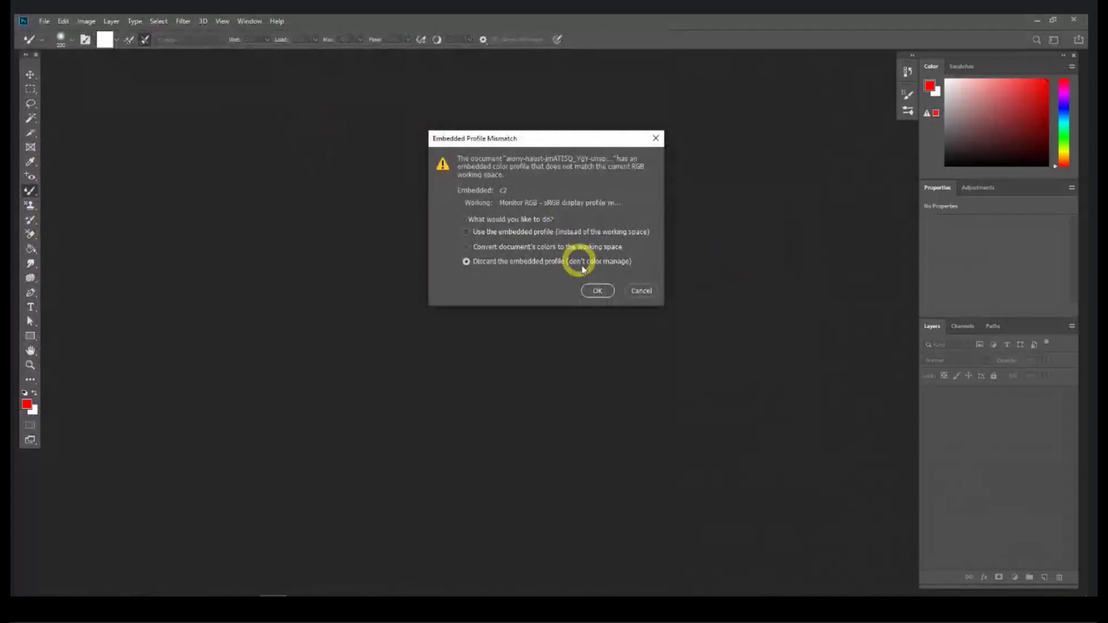
pyautogui.click(596, 290)
pyautogui.hotkey('ctrl', '1')
pyautogui.moveTo(361, 516); pyautogui.dragTo(856, 563)
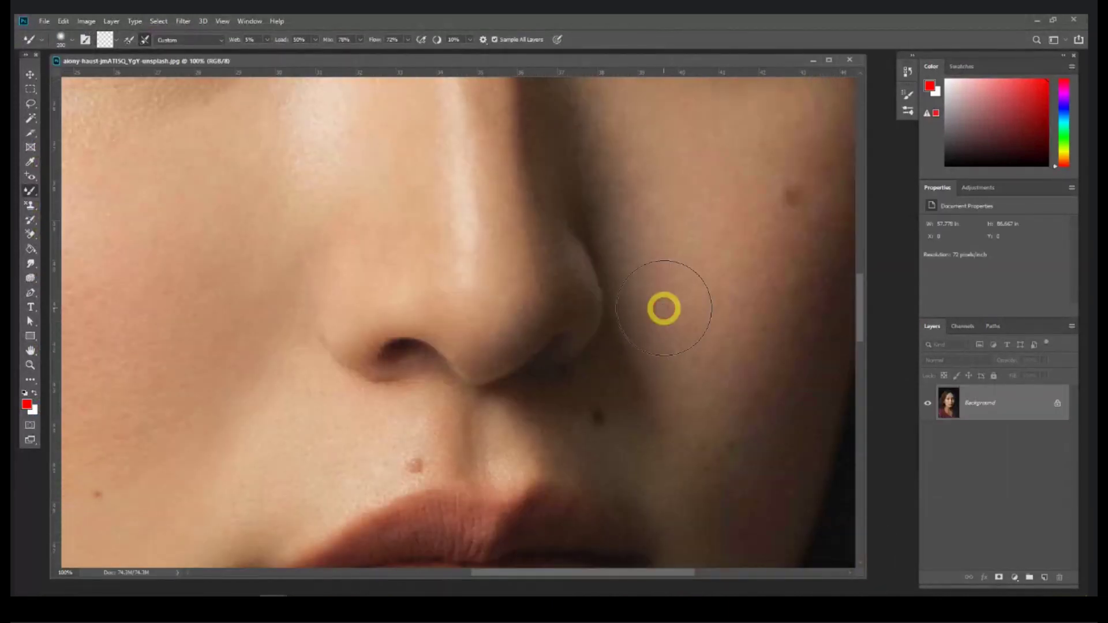
pyautogui.hotkey('ctrl', '-')
pyautogui.hotkey('ctrl', '-')
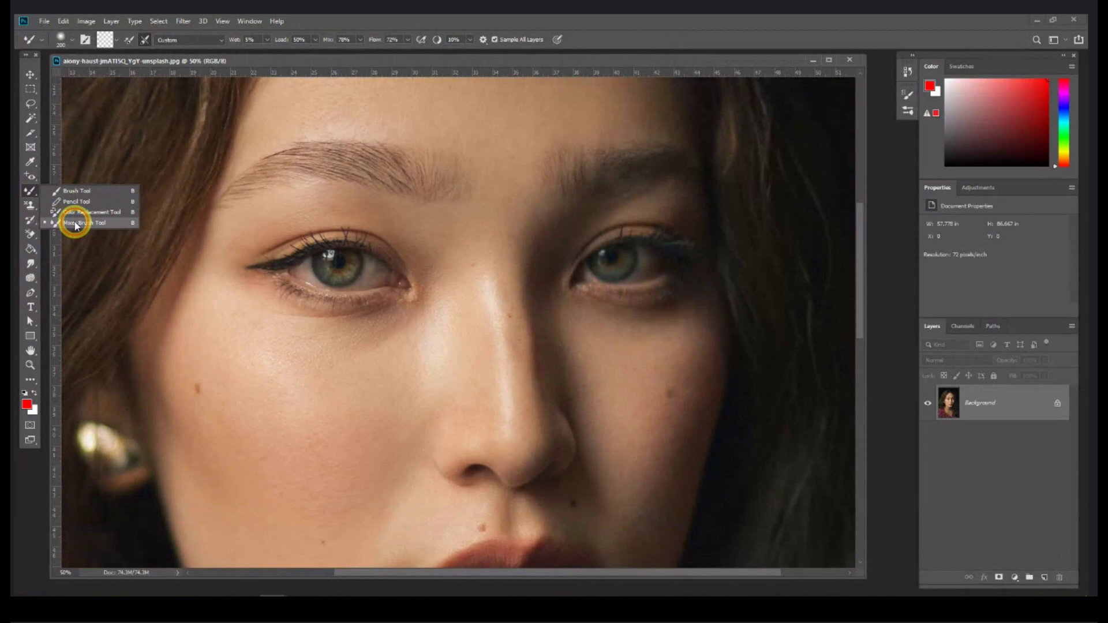
# Step: Select the Mixer Brush and raise its flow to 80%
pyautogui.click(75, 224)
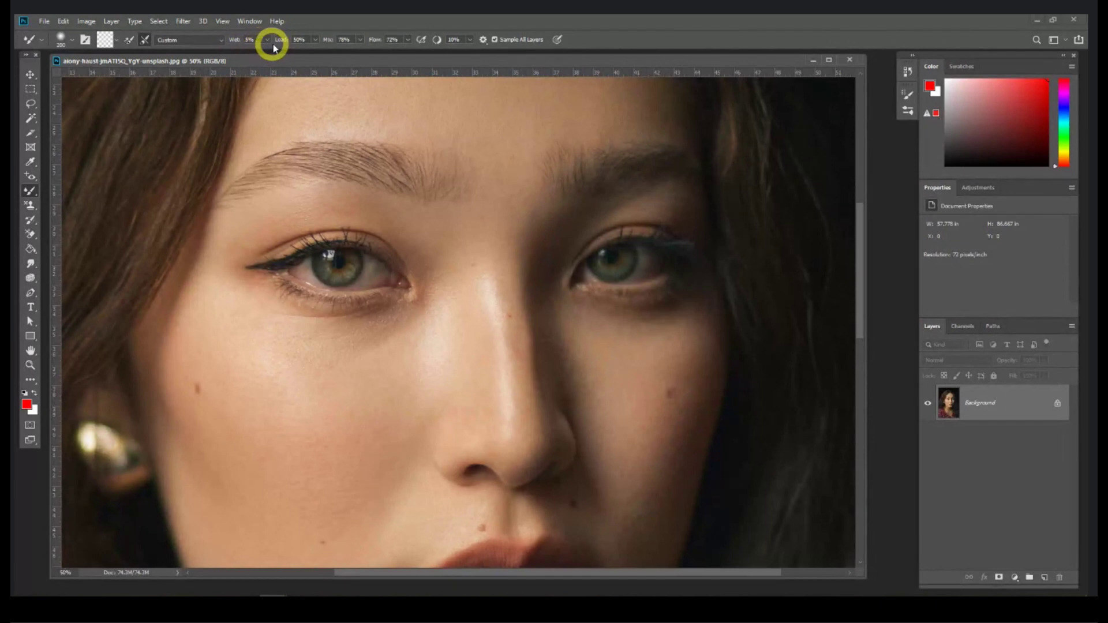
pyautogui.click(392, 43)
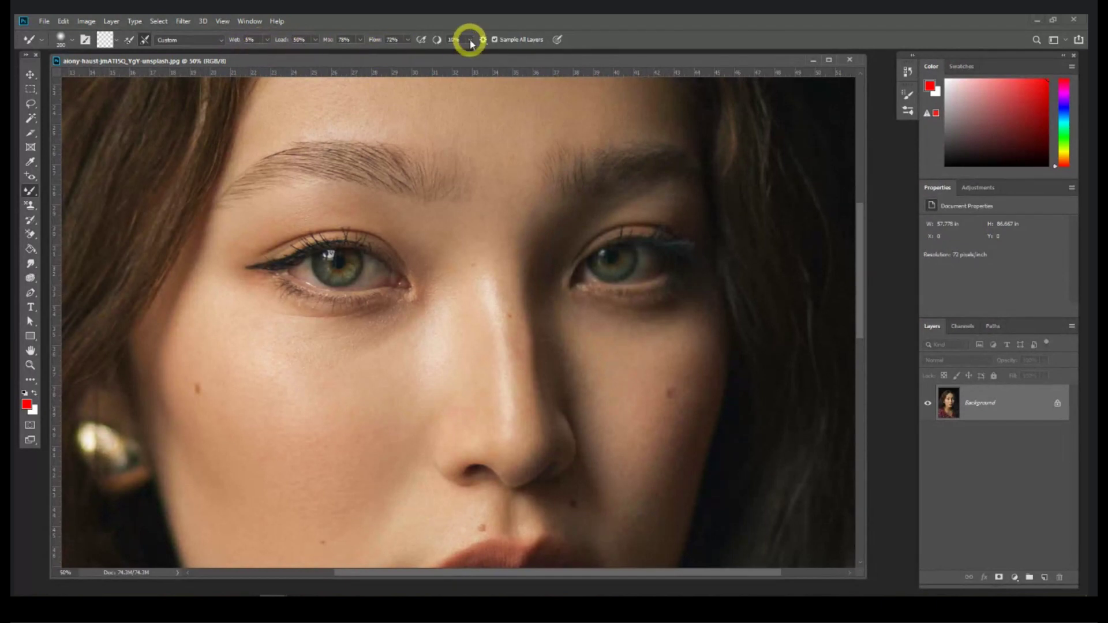
pyautogui.click(408, 40)
pyautogui.moveTo(408, 53); pyautogui.dragTo(413, 51)
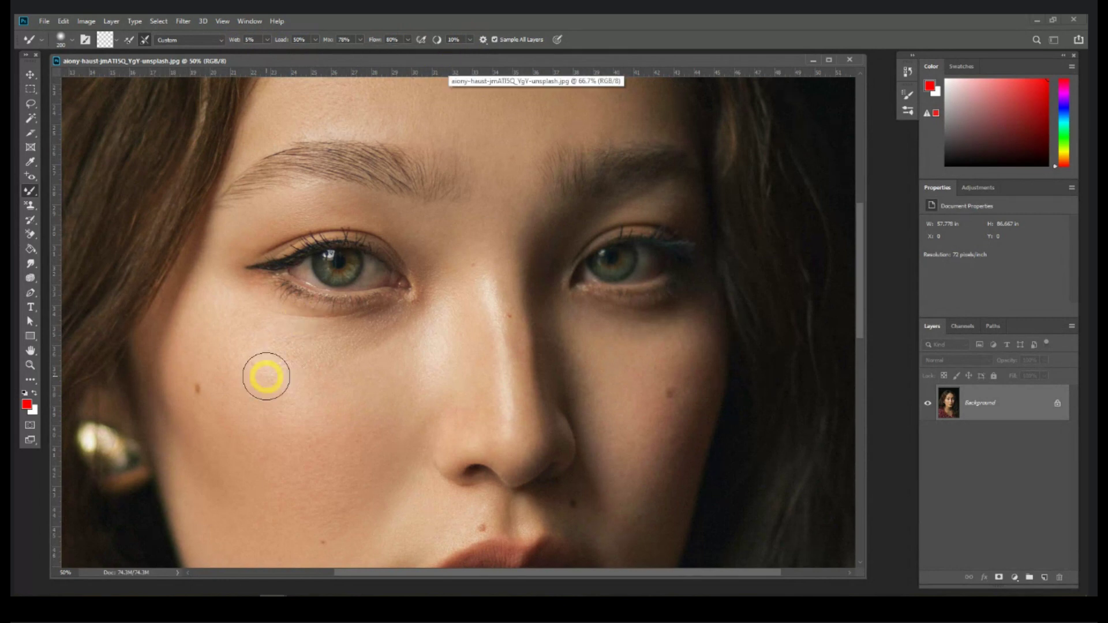
# Step: Try a blending stroke on the left cheek, undo it, and duplicate the Background layer
pyautogui.moveTo(266, 377)
pyautogui.mouseDown()
pyautogui.moveTo(344, 381)
pyautogui.moveTo(341, 368)
pyautogui.moveTo(331, 380)
pyautogui.moveTo(384, 341)
pyautogui.moveTo(263, 357)
pyautogui.moveTo(224, 339)
pyautogui.moveTo(351, 354)
pyautogui.moveTo(412, 341)
pyautogui.moveTo(270, 343)
pyautogui.moveTo(195, 316)
pyautogui.moveTo(324, 349)
pyautogui.mouseUp()
pyautogui.hotkey('ctrl', '=')
pyautogui.press('space')
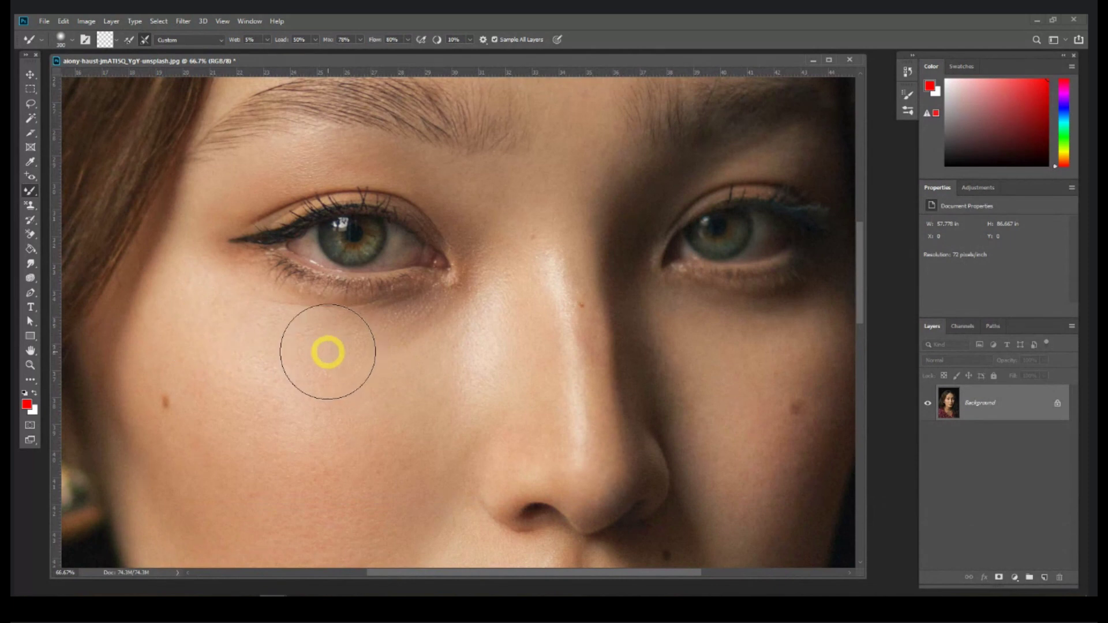
pyautogui.hotkey('ctrl', 'z')
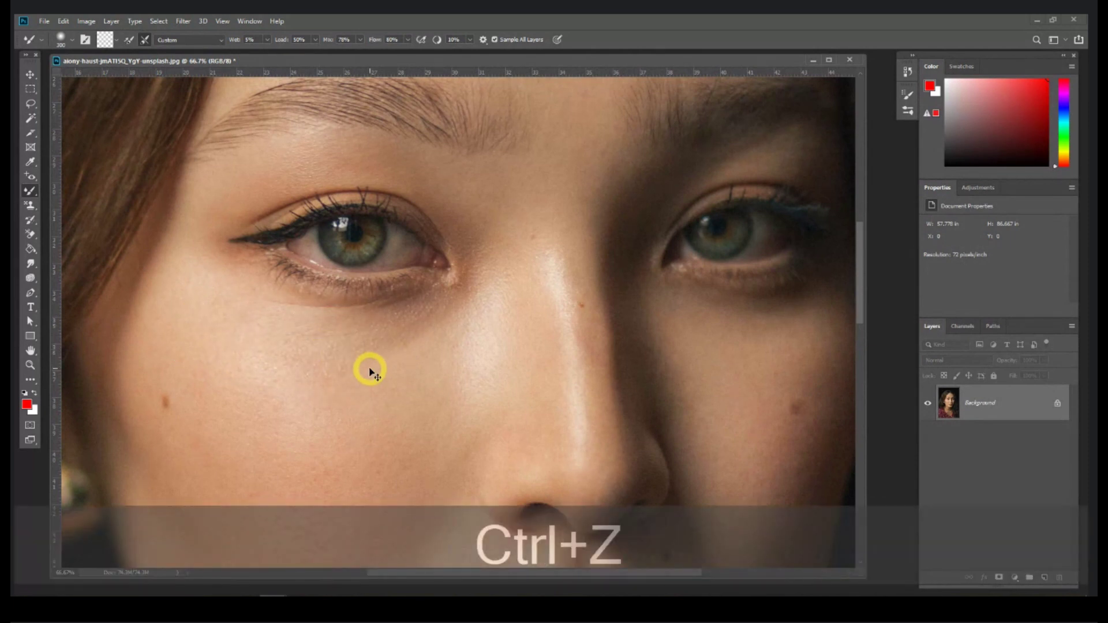
pyautogui.moveTo(1029, 403); pyautogui.dragTo(1045, 578)
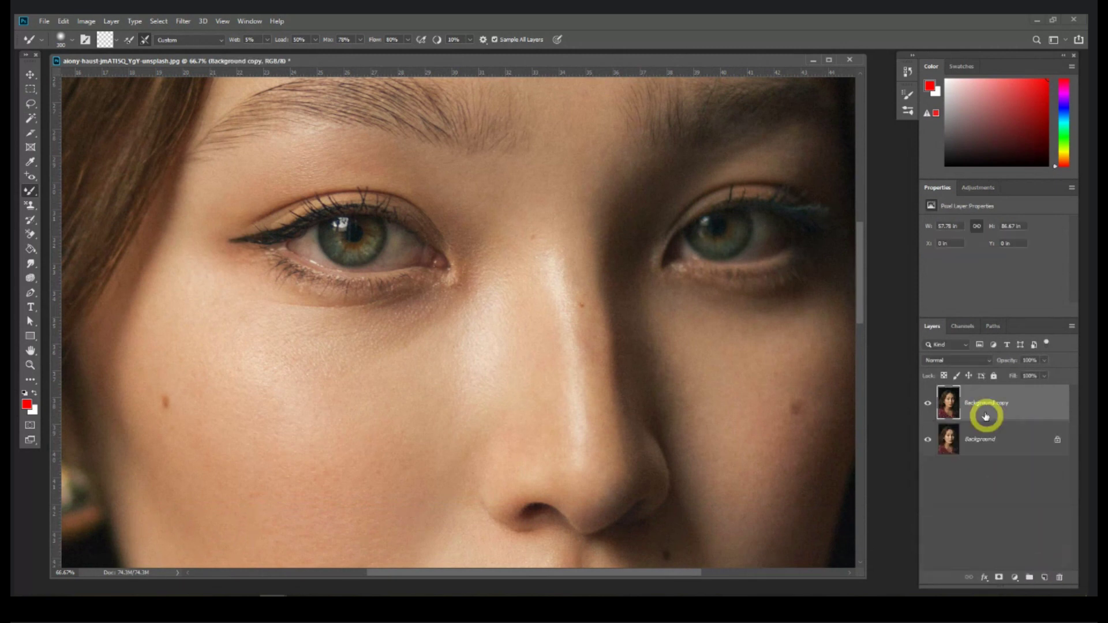
# Step: Smooth the skin under the left eye and across the cheek and nose on the copy
pyautogui.moveTo(240, 318)
pyautogui.mouseDown()
pyautogui.moveTo(302, 348)
pyautogui.moveTo(423, 346)
pyautogui.moveTo(366, 351)
pyautogui.moveTo(220, 331)
pyautogui.moveTo(271, 398)
pyautogui.moveTo(460, 339)
pyautogui.moveTo(234, 440)
pyautogui.moveTo(145, 398)
pyautogui.moveTo(176, 323)
pyautogui.mouseUp()
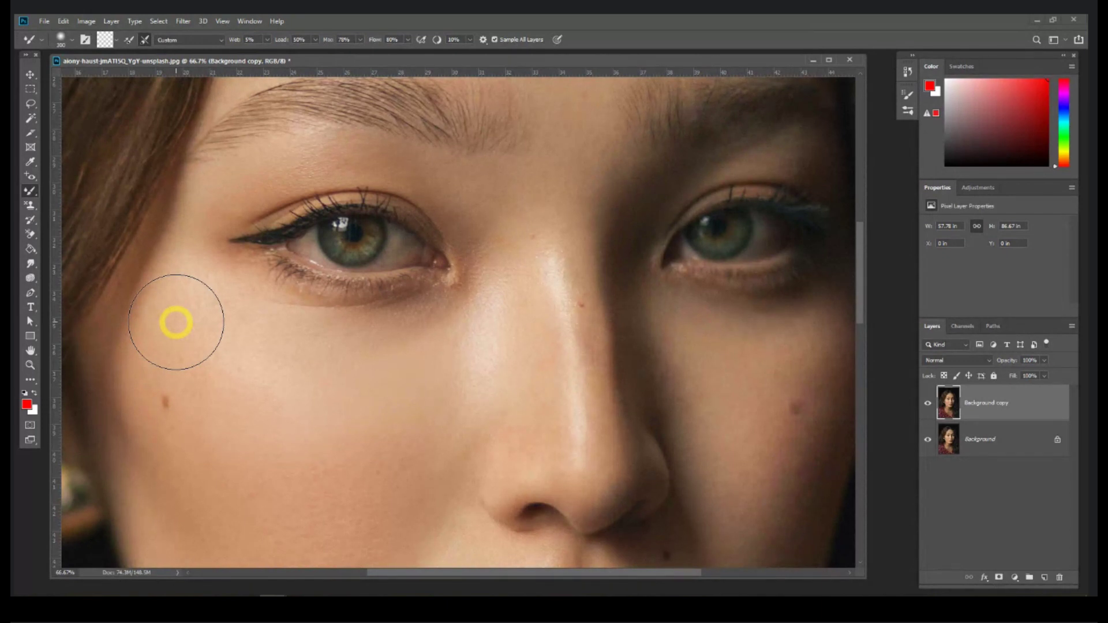
pyautogui.moveTo(176, 323)
pyautogui.mouseDown()
pyautogui.moveTo(534, 280)
pyautogui.moveTo(512, 243)
pyautogui.moveTo(474, 239)
pyautogui.moveTo(487, 288)
pyautogui.moveTo(435, 336)
pyautogui.moveTo(532, 330)
pyautogui.moveTo(466, 430)
pyautogui.moveTo(438, 434)
pyautogui.moveTo(460, 341)
pyautogui.mouseUp()
pyautogui.click(194, 296)
pyautogui.moveTo(194, 296)
pyautogui.mouseDown()
pyautogui.moveTo(446, 382)
pyautogui.moveTo(488, 352)
pyautogui.moveTo(438, 397)
pyautogui.moveTo(318, 433)
pyautogui.moveTo(223, 403)
pyautogui.moveTo(152, 294)
pyautogui.moveTo(180, 398)
pyautogui.moveTo(265, 474)
pyautogui.moveTo(364, 465)
pyautogui.moveTo(533, 349)
pyautogui.moveTo(467, 384)
pyautogui.moveTo(434, 265)
pyautogui.moveTo(454, 232)
pyautogui.moveTo(380, 238)
pyautogui.moveTo(278, 347)
pyautogui.mouseUp()
pyautogui.moveTo(252, 252)
pyautogui.mouseDown()
pyautogui.moveTo(376, 194)
pyautogui.moveTo(455, 197)
pyautogui.moveTo(511, 228)
pyautogui.moveTo(569, 319)
pyautogui.moveTo(523, 248)
pyautogui.moveTo(476, 218)
pyautogui.moveTo(372, 188)
pyautogui.moveTo(581, 377)
pyautogui.moveTo(574, 355)
pyautogui.moveTo(511, 353)
pyautogui.moveTo(468, 394)
pyautogui.moveTo(507, 383)
pyautogui.moveTo(558, 298)
pyautogui.moveTo(562, 403)
pyautogui.moveTo(472, 477)
pyautogui.moveTo(346, 484)
pyautogui.moveTo(442, 396)
pyautogui.moveTo(300, 360)
pyautogui.mouseUp()
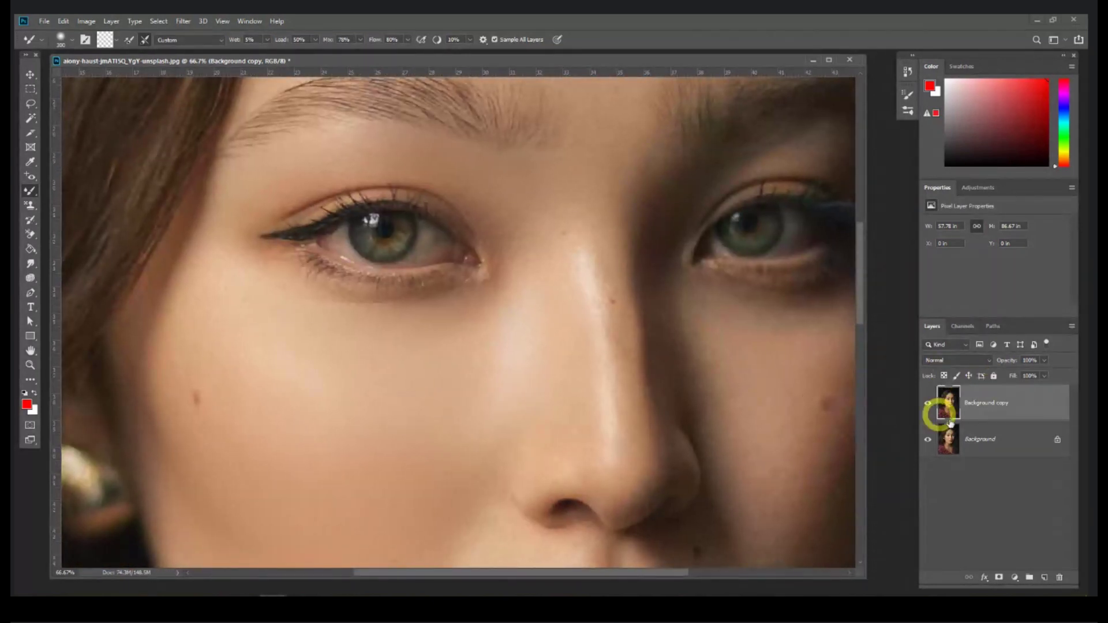
# Step: Toggle Background copy's visibility to compare before and after, then close the portrait
pyautogui.click(928, 404)
pyautogui.click(928, 405)
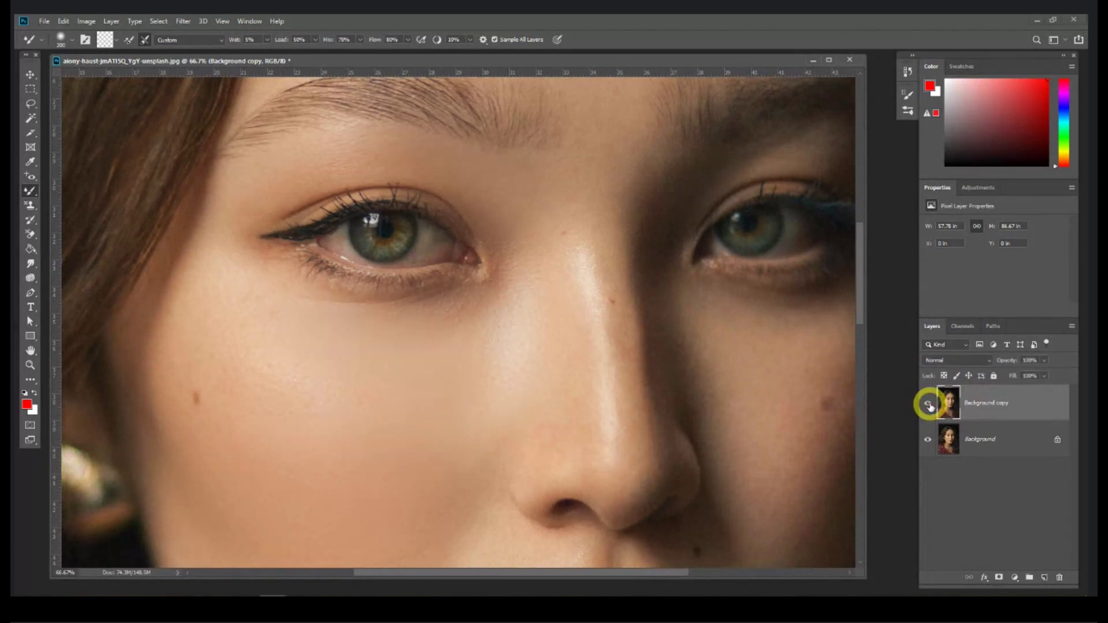
pyautogui.click(928, 405)
pyautogui.click(928, 405)
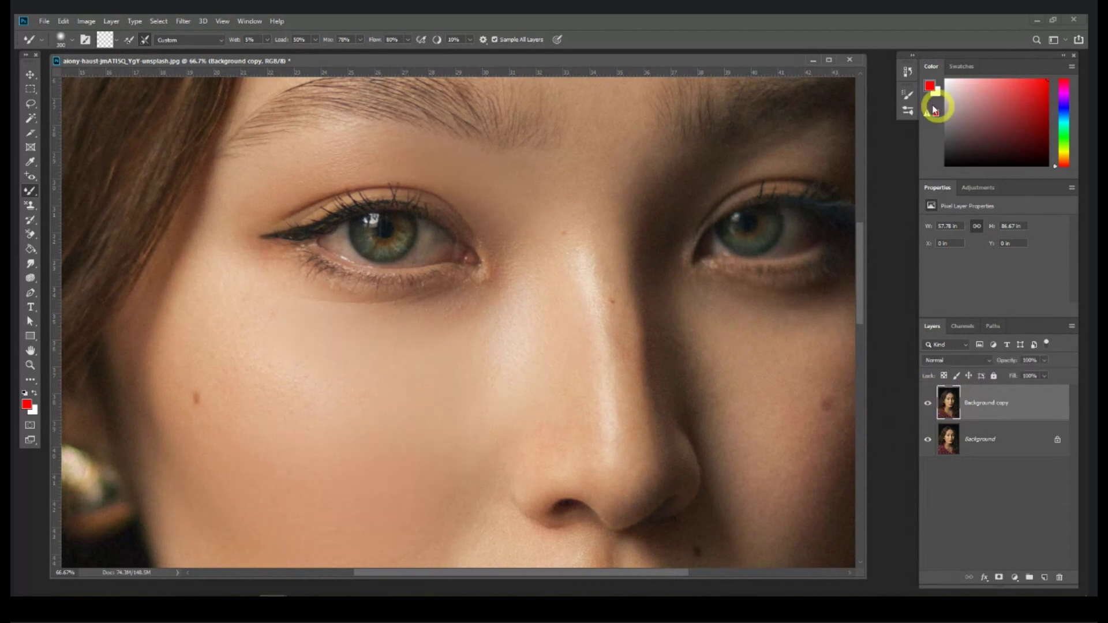
pyautogui.click(855, 61)
# Step: Close the portrait without saving and select the Clone Stamp Tool
pyautogui.click(556, 237)
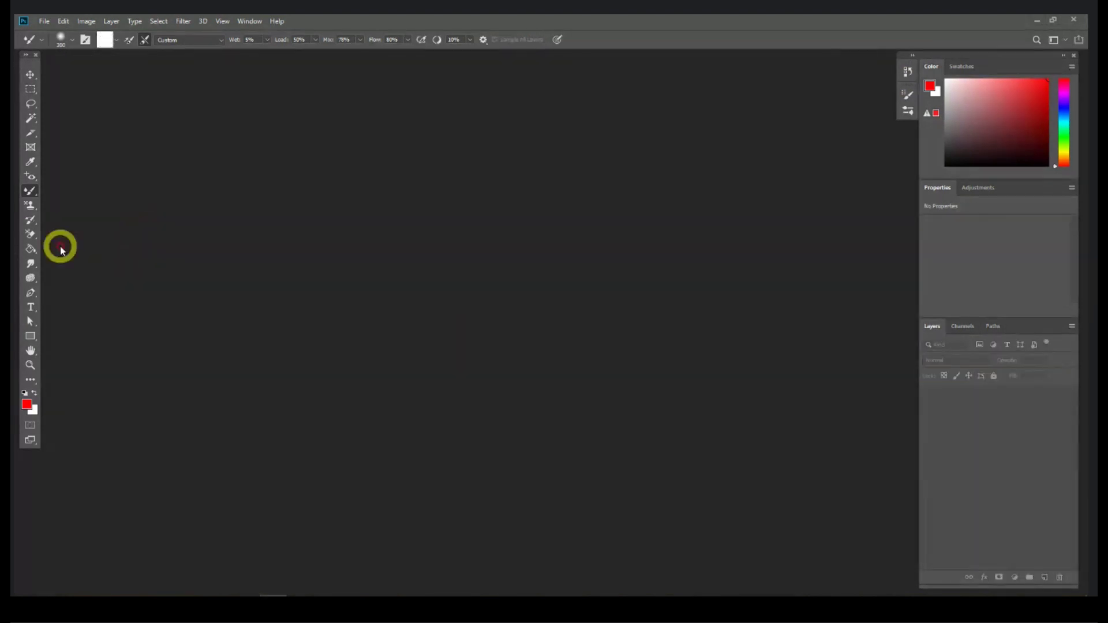
pyautogui.rightClick(27, 189)
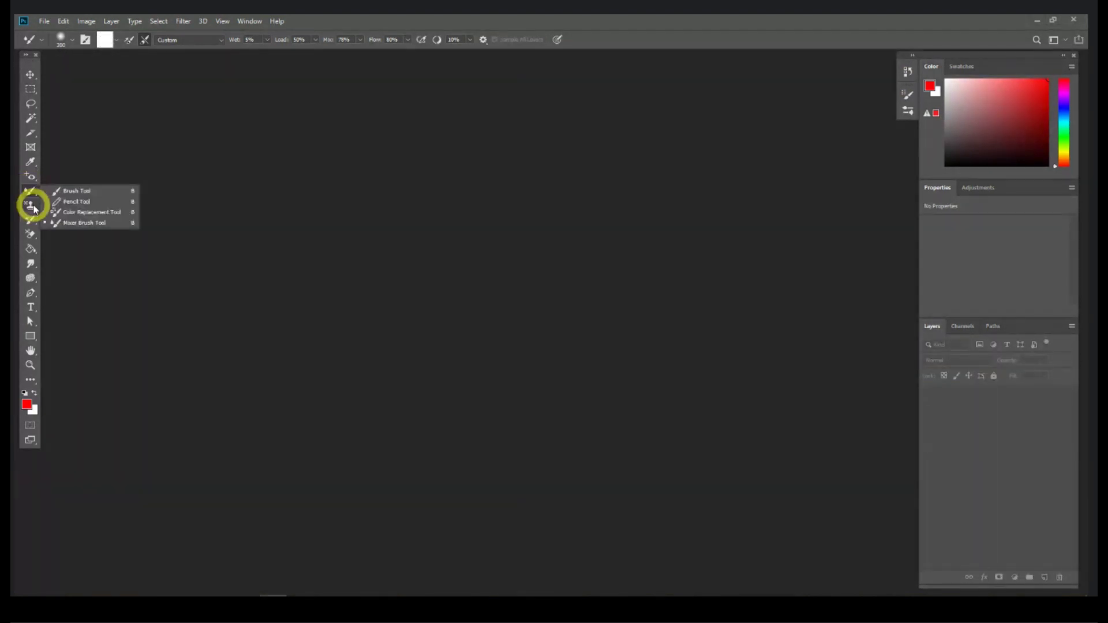
pyautogui.click(32, 209)
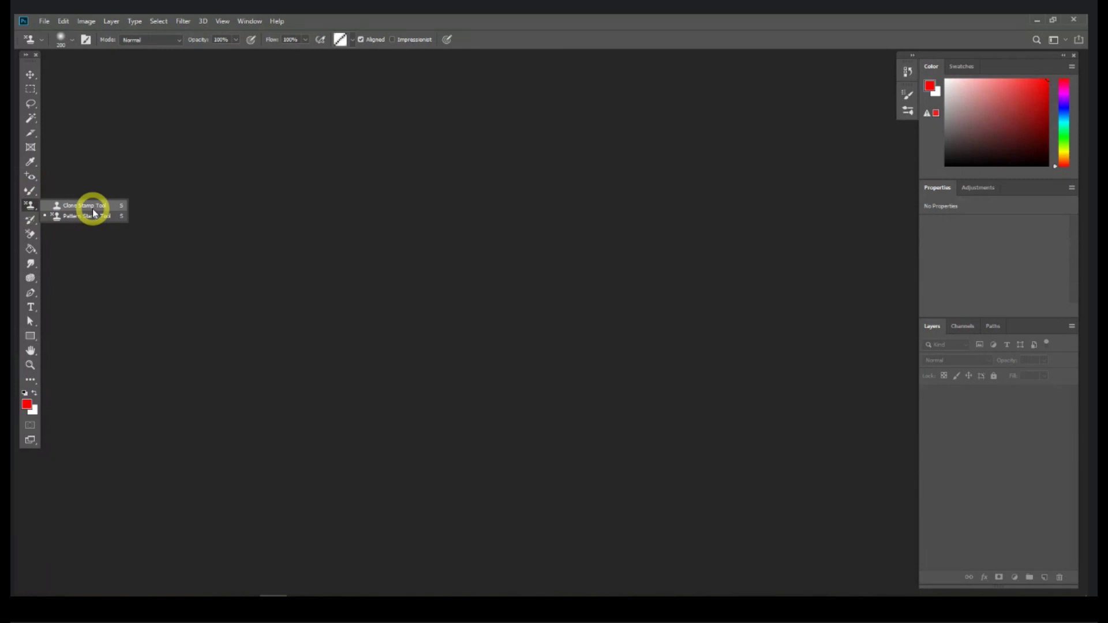
pyautogui.click(134, 595)
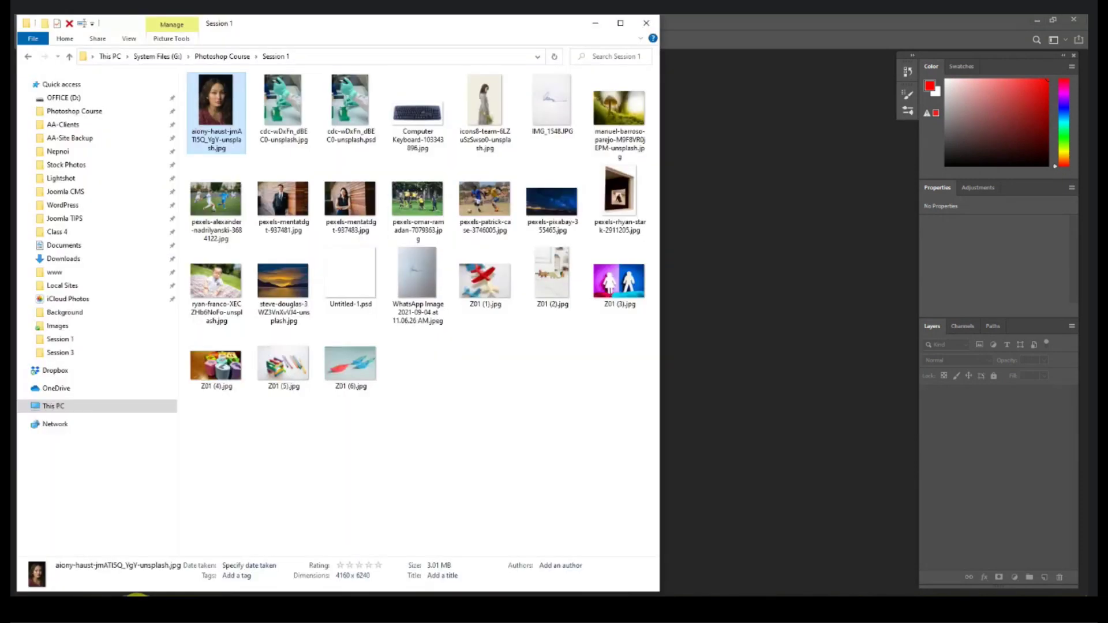
# Step: Open the omar-ramadan football photo and zoom to 200% on the yellow shirt's logo
pyautogui.moveTo(420, 208); pyautogui.dragTo(747, 314)
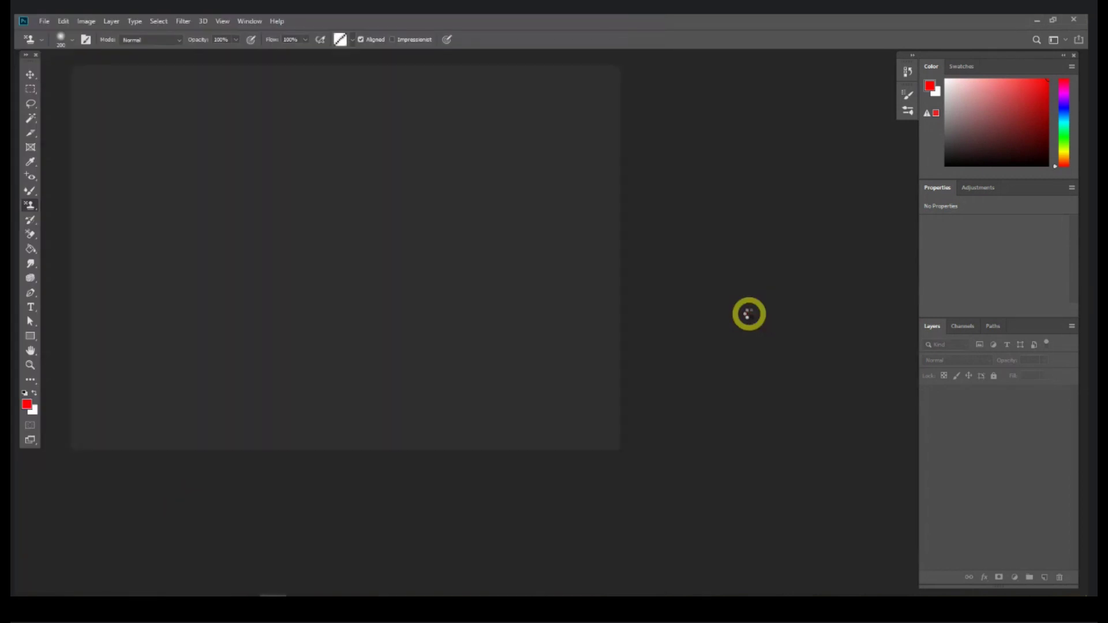
pyautogui.moveTo(614, 454); pyautogui.dragTo(774, 534)
pyautogui.hotkey('ctrl', '1')
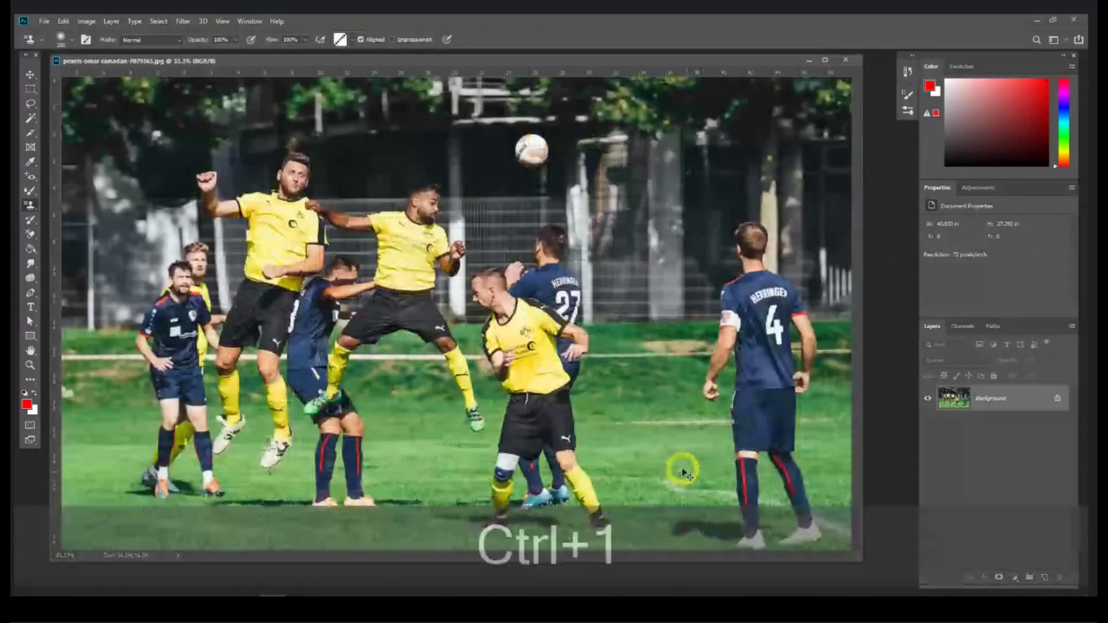
pyautogui.press('space')
pyautogui.moveTo(560, 326); pyautogui.dragTo(394, 260)
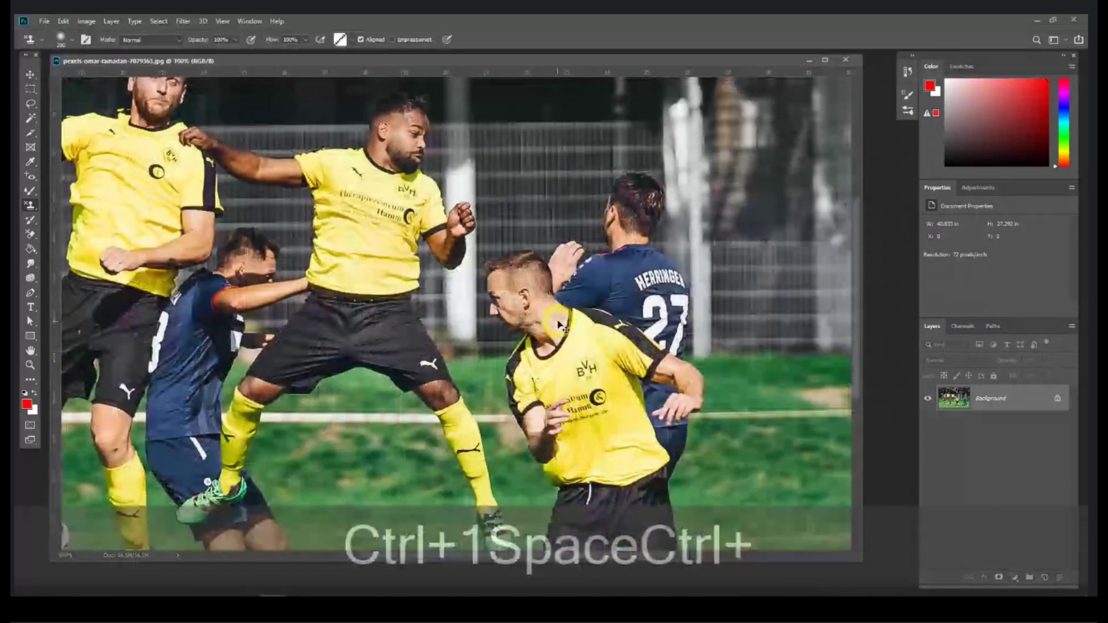
pyautogui.hotkey('ctrl', '=')
pyautogui.press('space')
pyautogui.moveTo(723, 393); pyautogui.dragTo(546, 239)
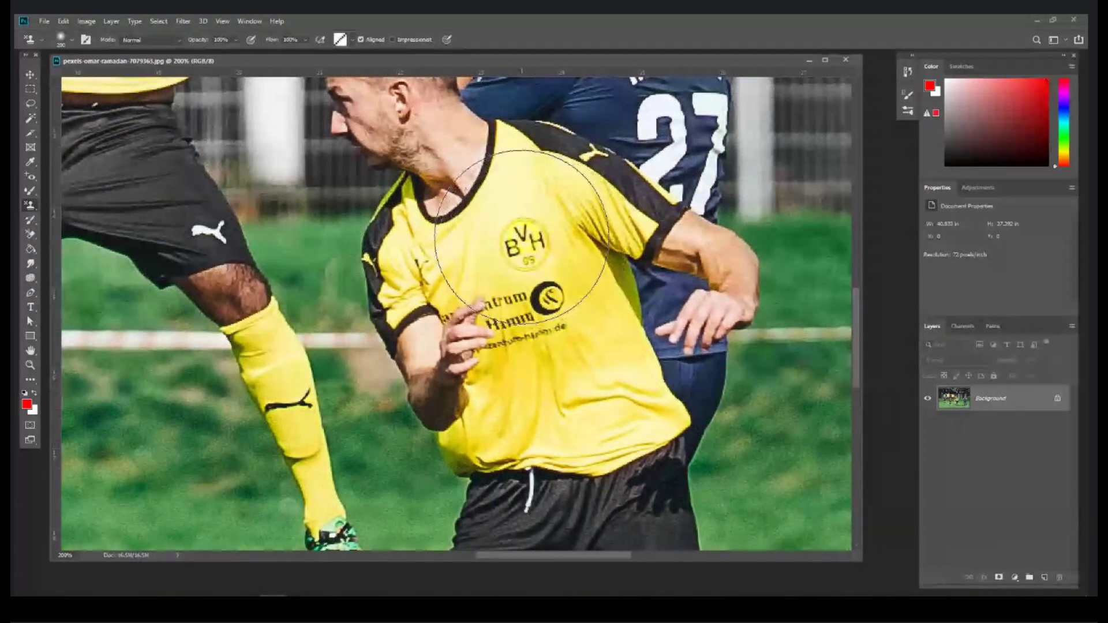
# Step: Shrink the clone brush, zoom in on the shirt logo, and step back the stray stroke
pyautogui.keyDown('alt'); pyautogui.click(372, 213); pyautogui.keyUp('alt')
pyautogui.click(30, 206)
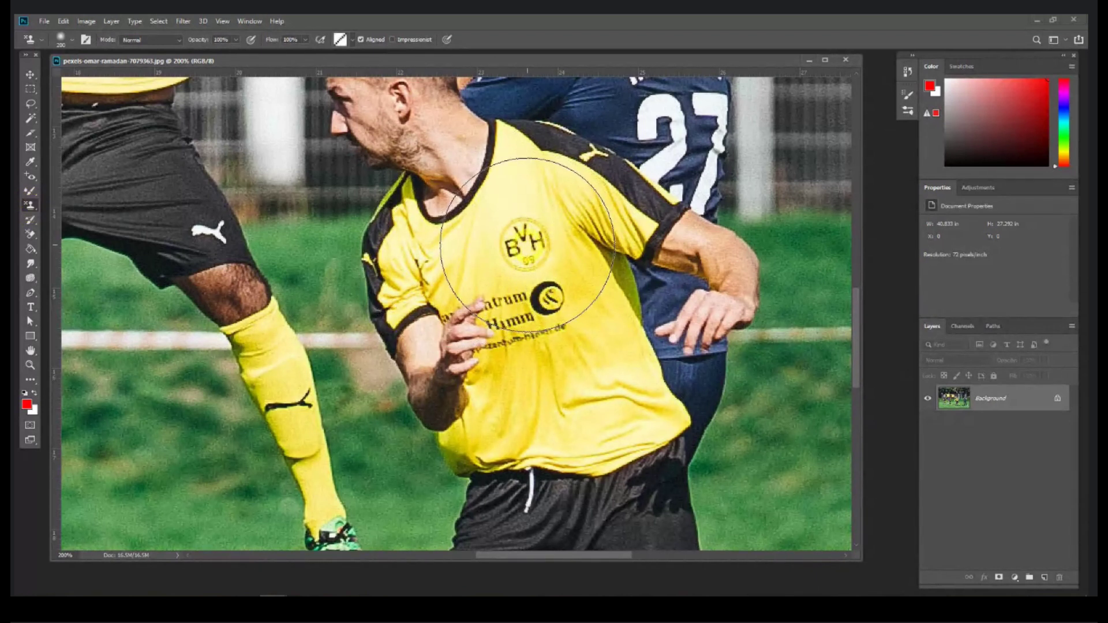
pyautogui.press('[')
pyautogui.press('[')
pyautogui.press('[')
pyautogui.press('[')
pyautogui.press('[')
pyautogui.press('[')
pyautogui.press('[')
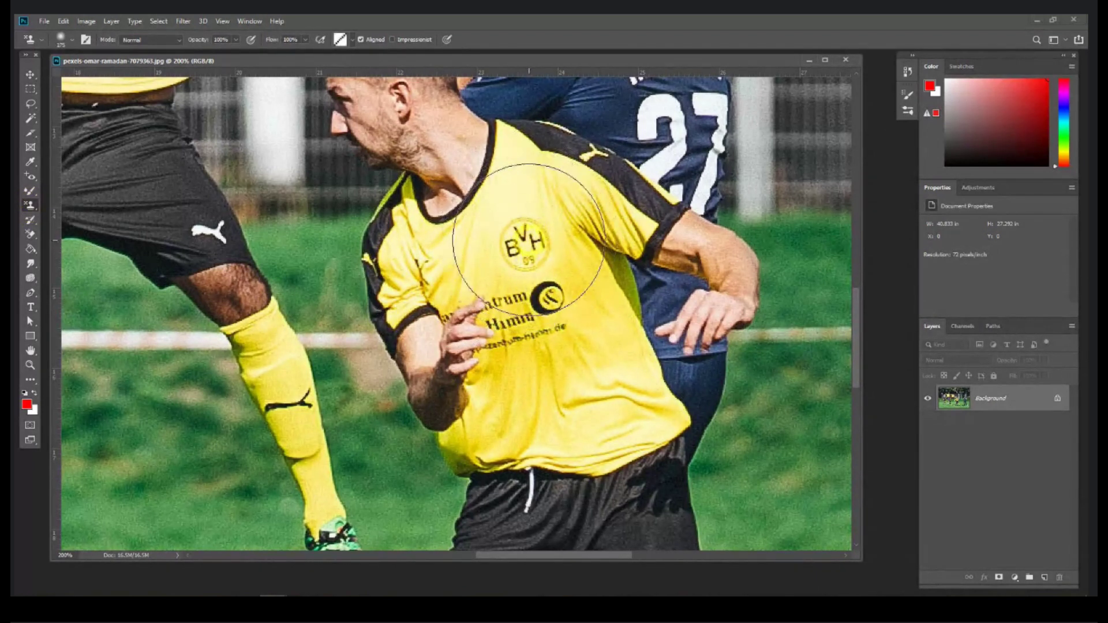
pyautogui.click(492, 254)
pyautogui.press('[')
pyautogui.press('[')
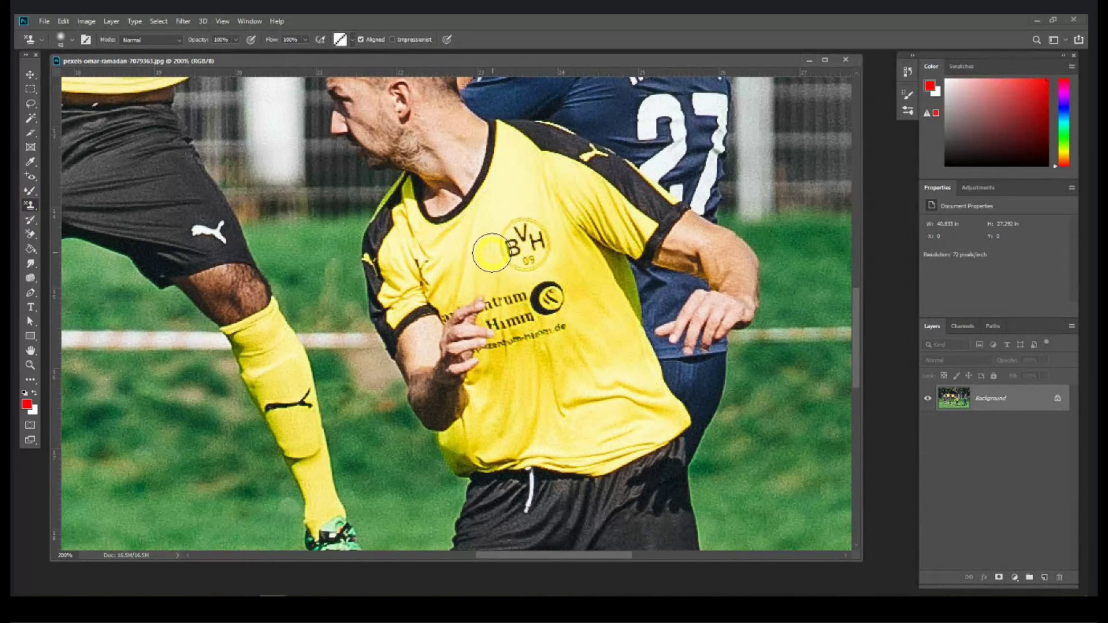
pyautogui.hotkey('ctrl', '=')
pyautogui.press('[')
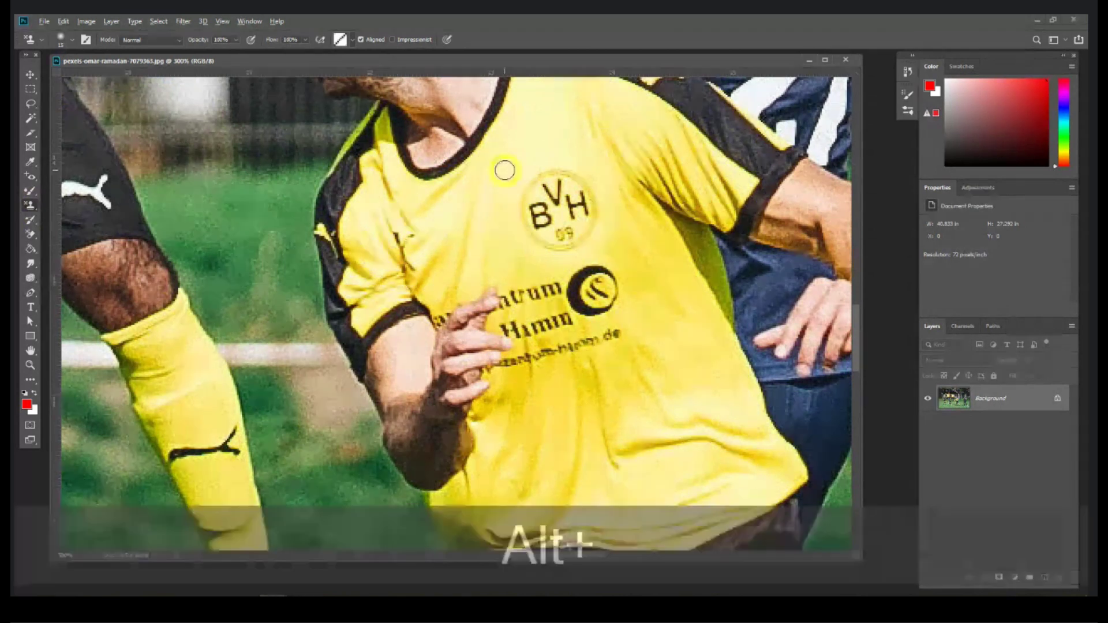
pyautogui.hotkey('ctrl', 'alt', 'z')
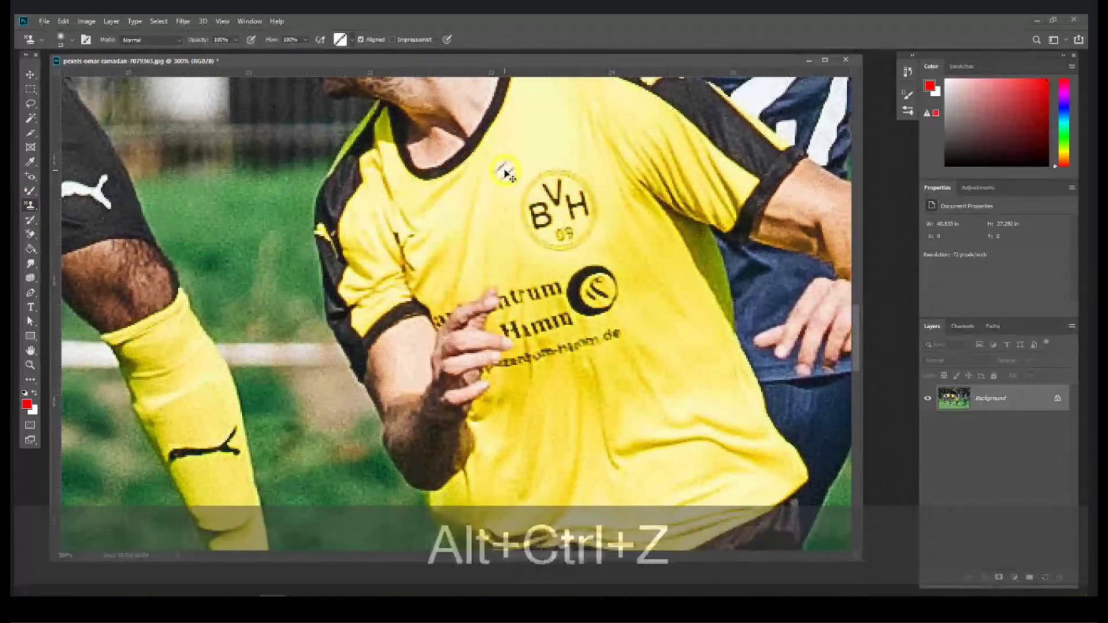
pyautogui.rightClick(30, 205)
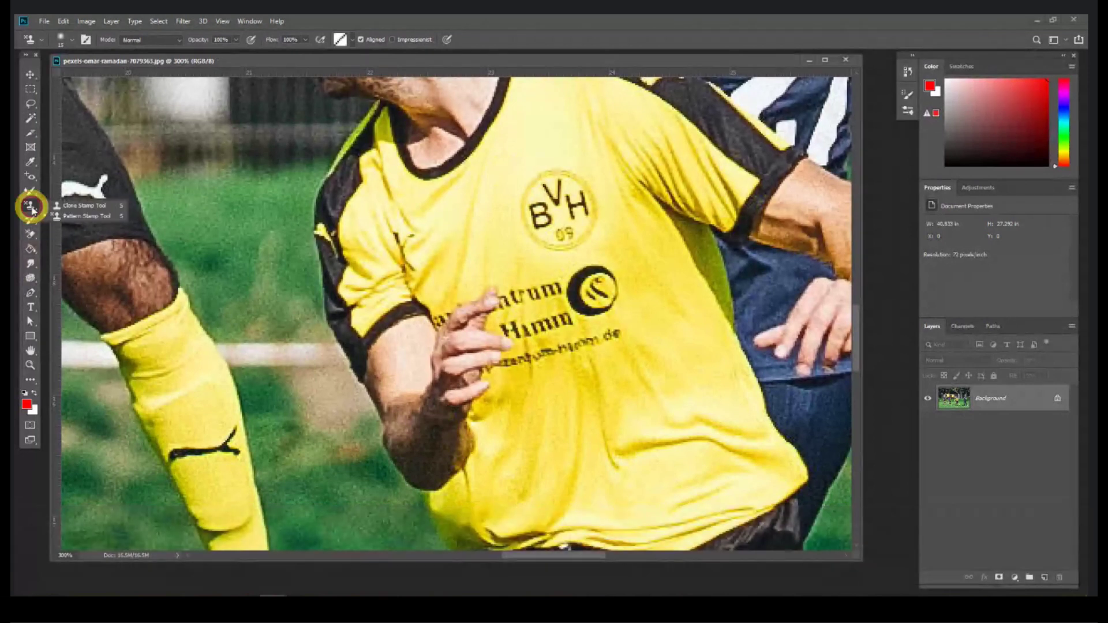
# Step: Sample clean fabric with Clone Stamp and paint over the badge's V and H
pyautogui.click(80, 207)
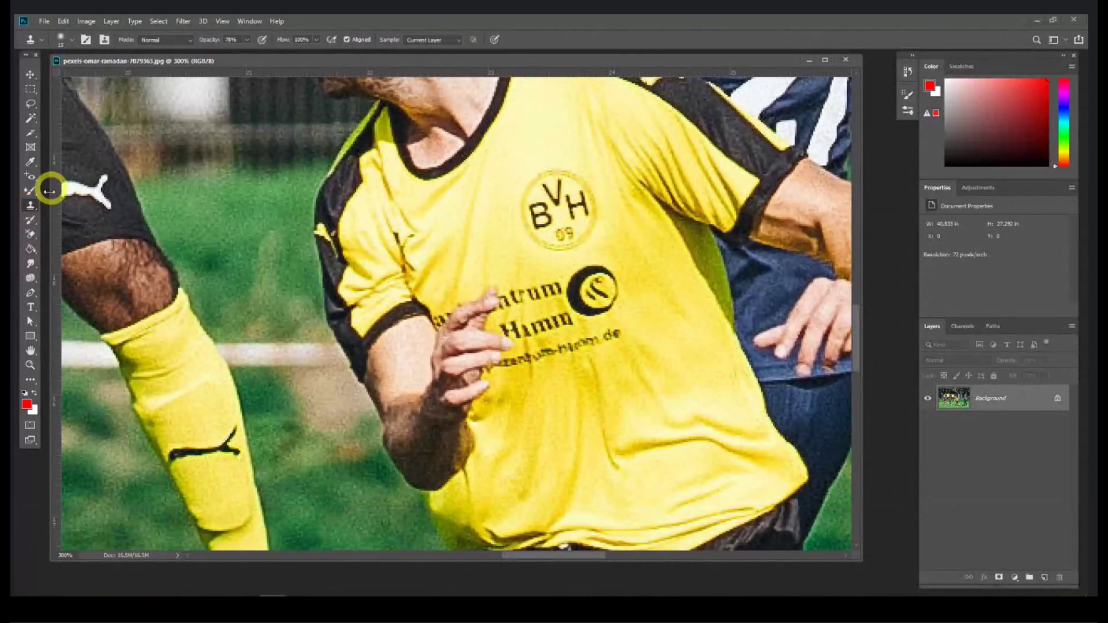
pyautogui.rightClick(31, 212)
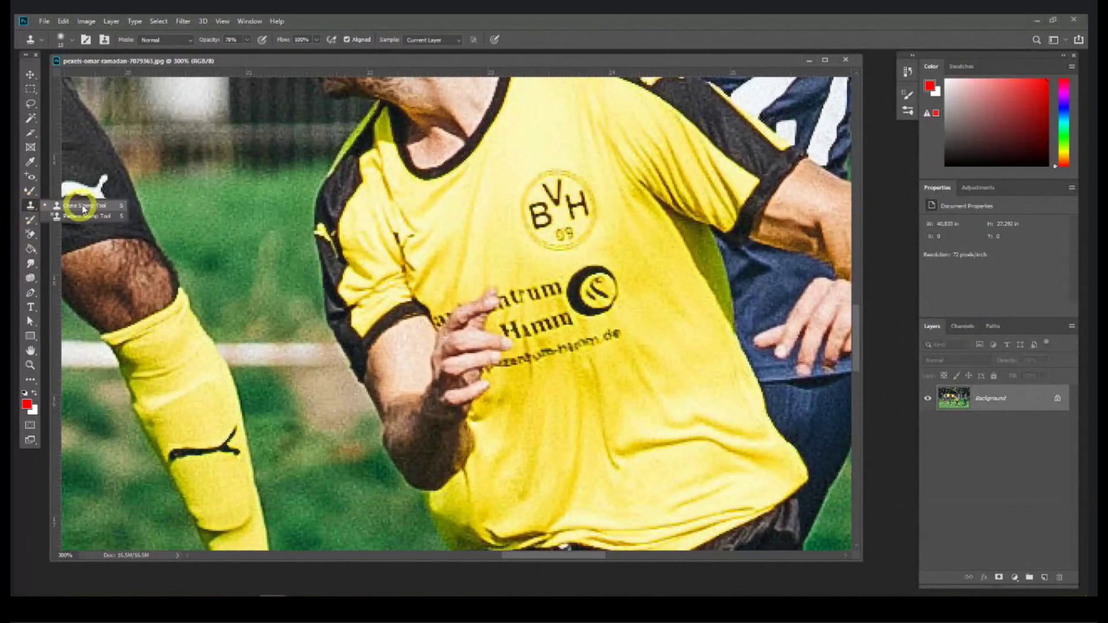
pyautogui.keyDown('alt'); pyautogui.click(500, 184); pyautogui.keyUp('alt')
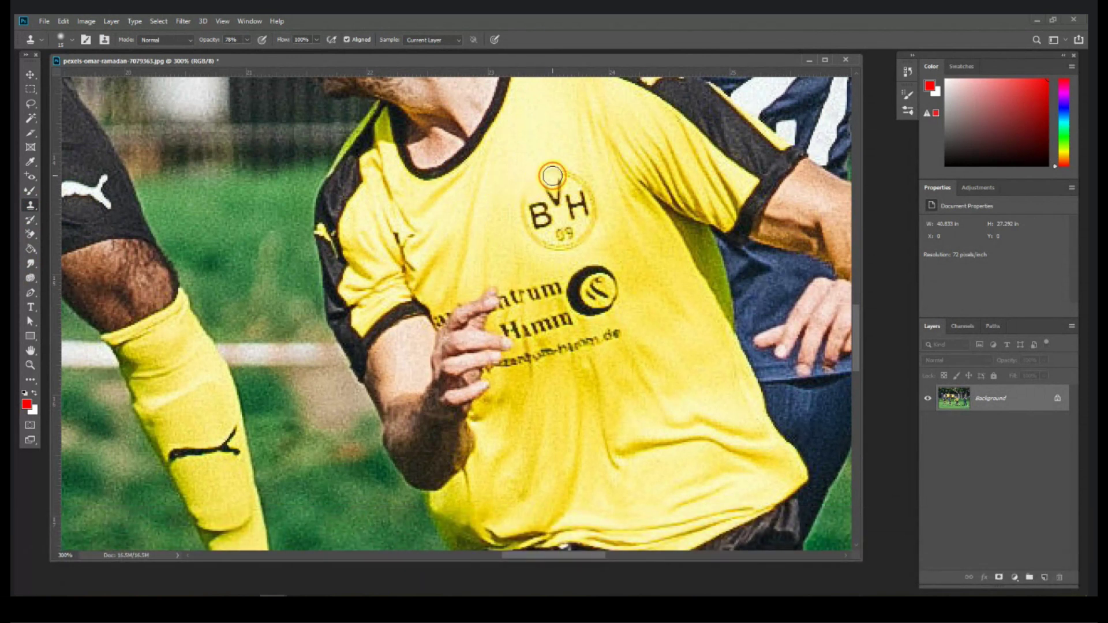
pyautogui.press('alt')
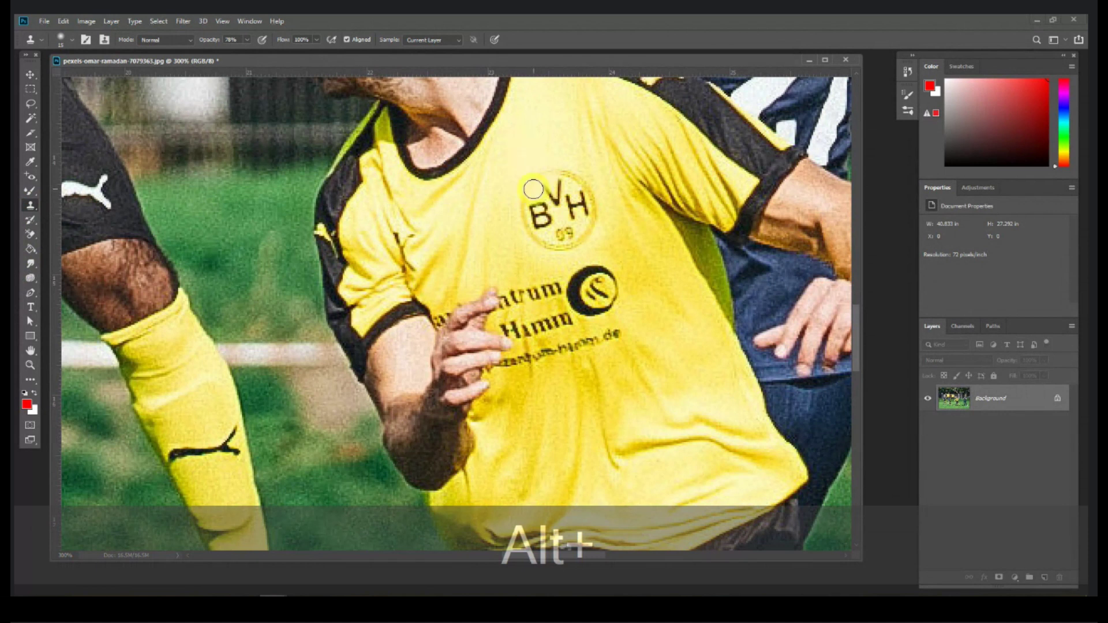
pyautogui.click(527, 216)
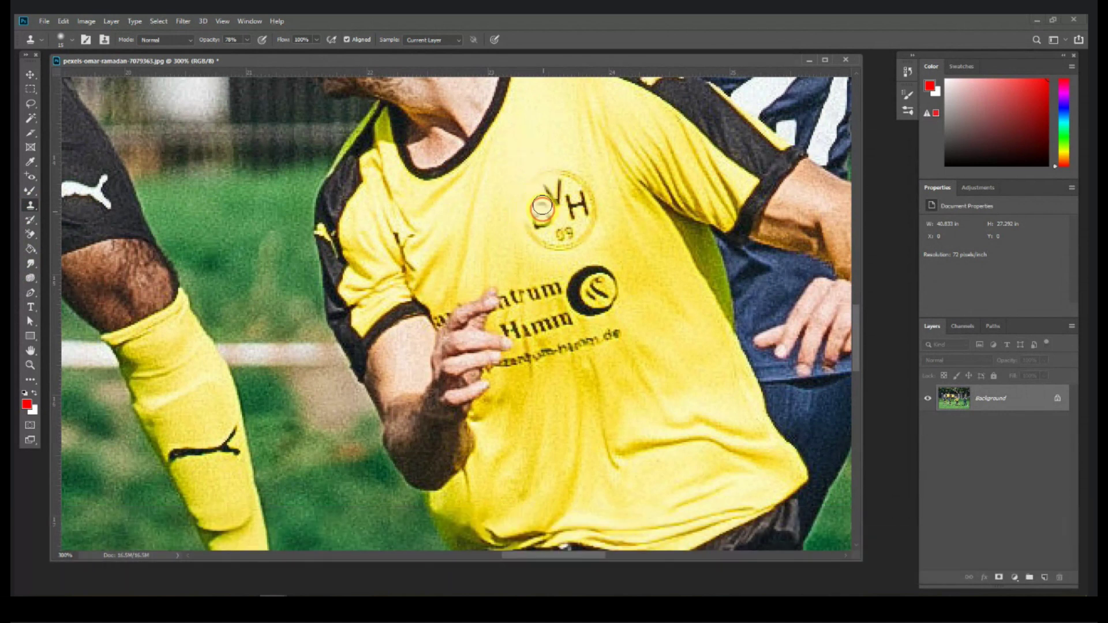
pyautogui.press('alt')
pyautogui.click(565, 172)
pyautogui.moveTo(576, 180)
pyautogui.mouseDown()
pyautogui.moveTo(548, 174)
pyautogui.moveTo(551, 199)
pyautogui.moveTo(558, 185)
pyautogui.mouseUp()
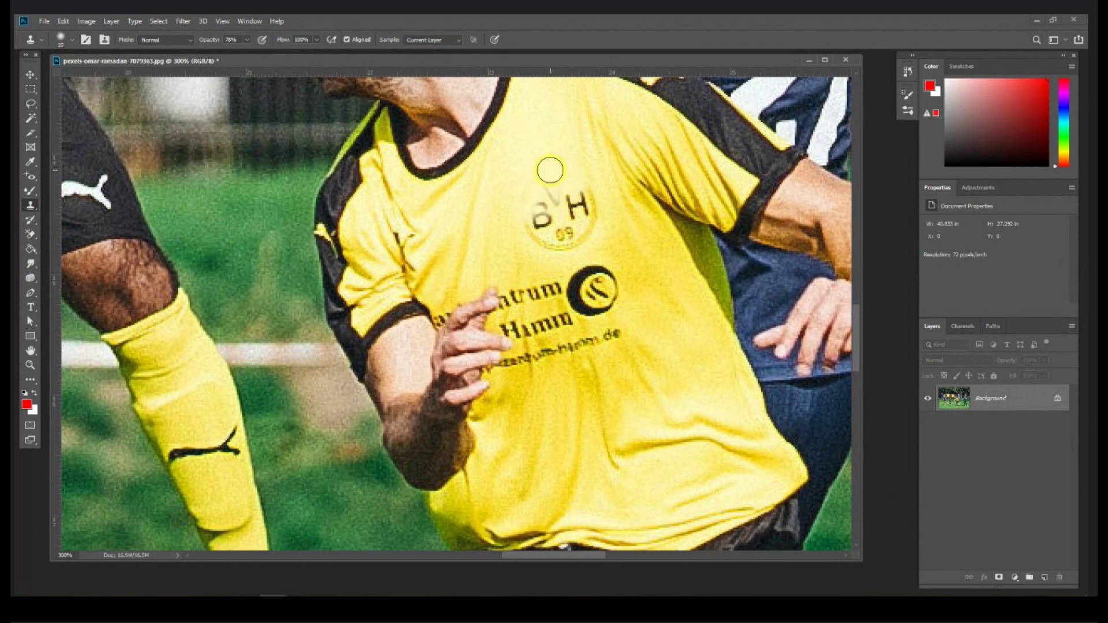
pyautogui.press('alt')
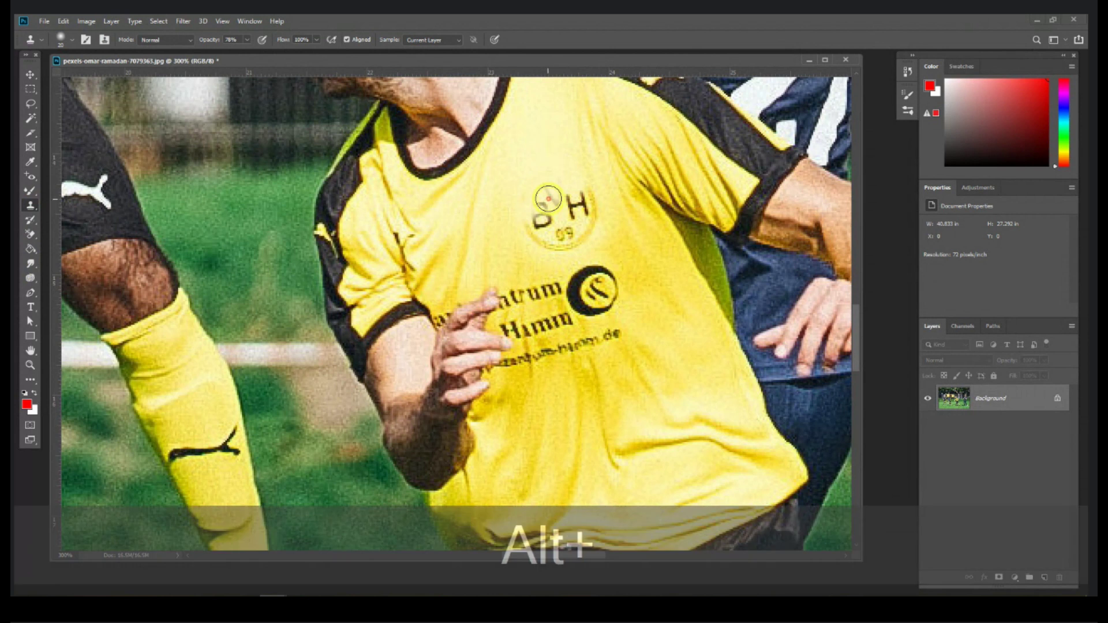
pyautogui.keyDown('alt'); pyautogui.click(576, 212); pyautogui.keyUp('alt')
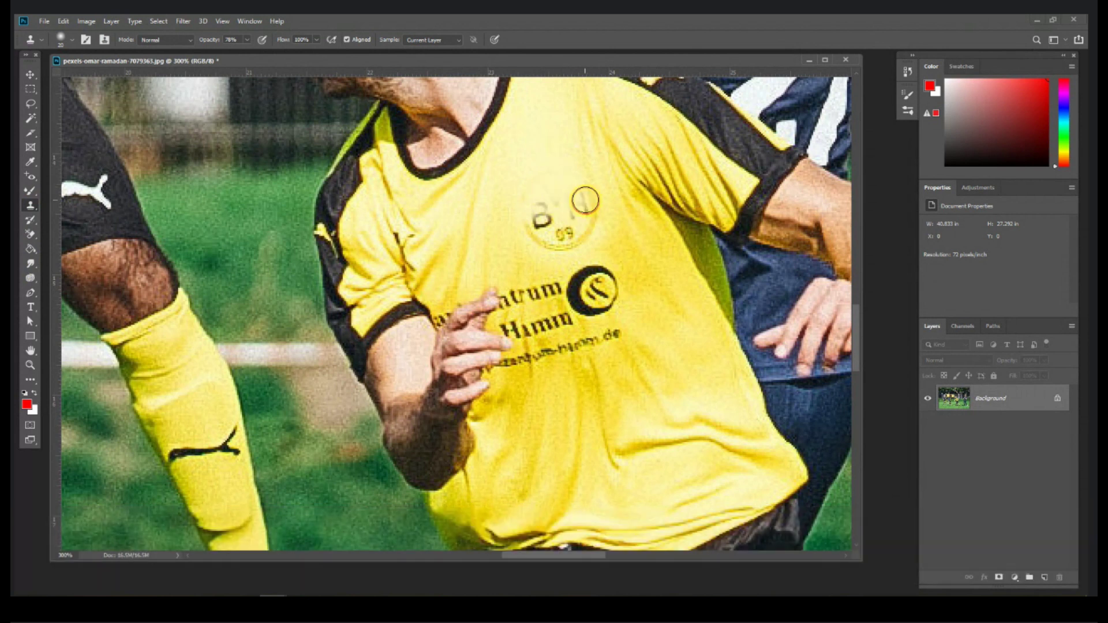
# Step: Resample nearby fabric and clone away the rest of the badge, including the 09
pyautogui.press('alt')
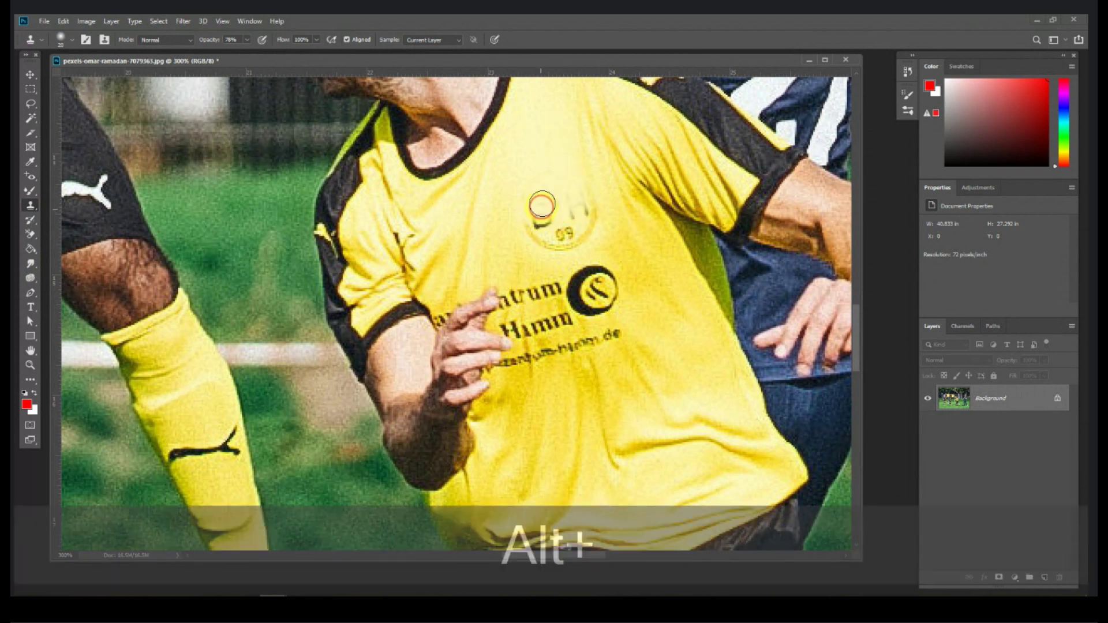
pyautogui.press('alt')
pyautogui.keyDown('alt'); pyautogui.click(534, 226); pyautogui.keyUp('alt')
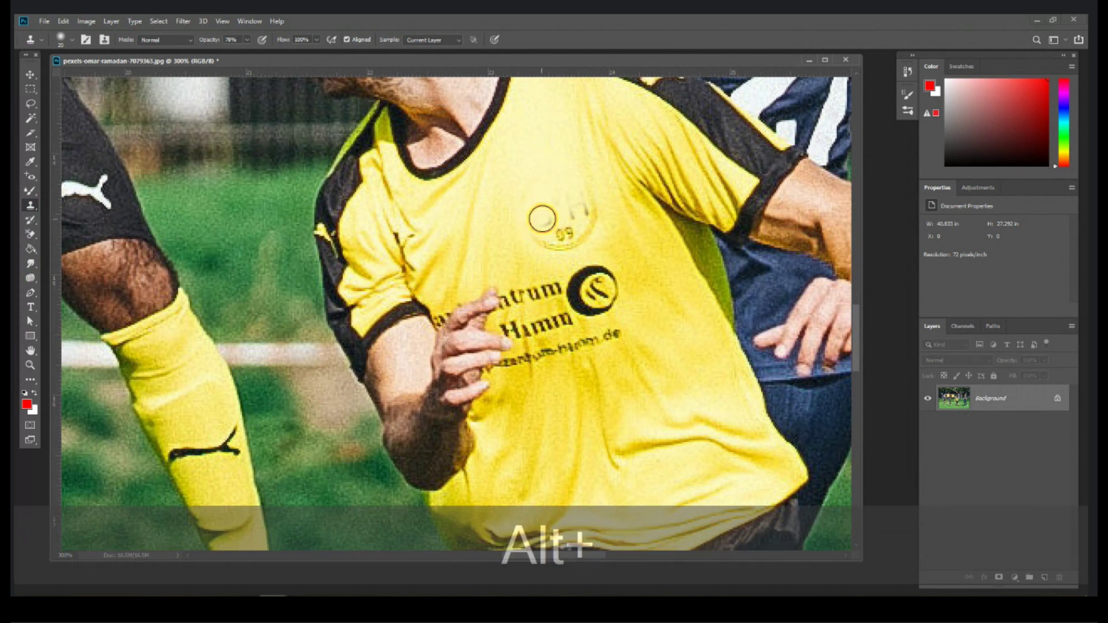
pyautogui.press('alt')
pyautogui.keyDown('alt'); pyautogui.click(540, 223); pyautogui.keyUp('alt')
pyautogui.keyDown('alt'); pyautogui.click(528, 255); pyautogui.keyUp('alt')
pyautogui.click(566, 232)
pyautogui.keyDown('alt'); pyautogui.click(612, 243); pyautogui.keyUp('alt')
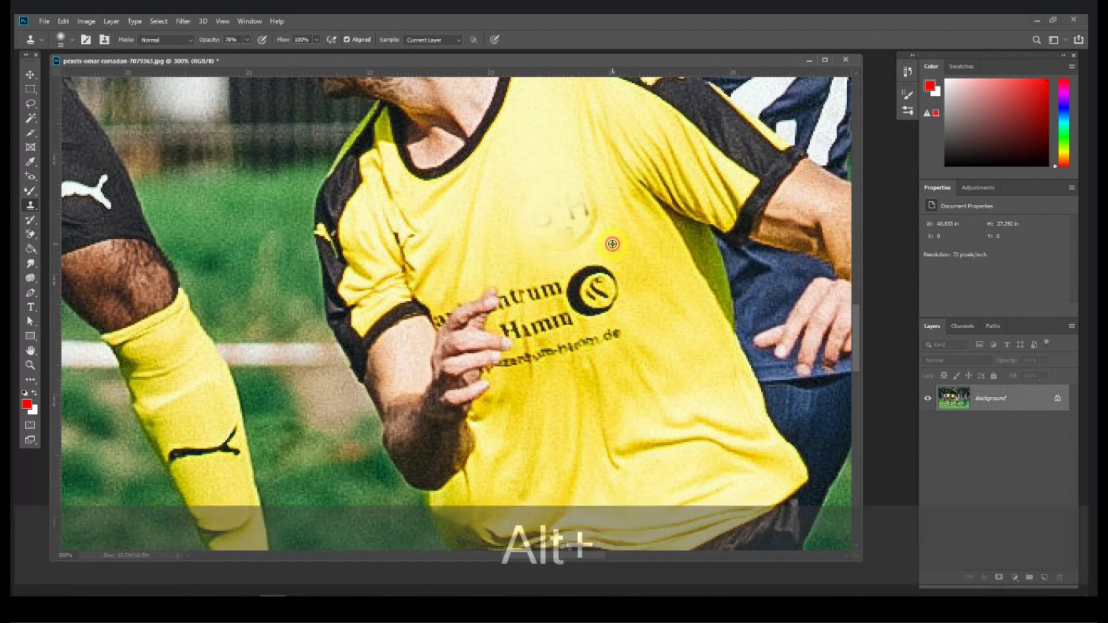
pyautogui.moveTo(530, 231); pyautogui.dragTo(539, 228)
# Step: Undo a stray stamp dab and zoom out to see the whole shirt
pyautogui.keyDown('alt'); pyautogui.click(623, 242); pyautogui.keyUp('alt')
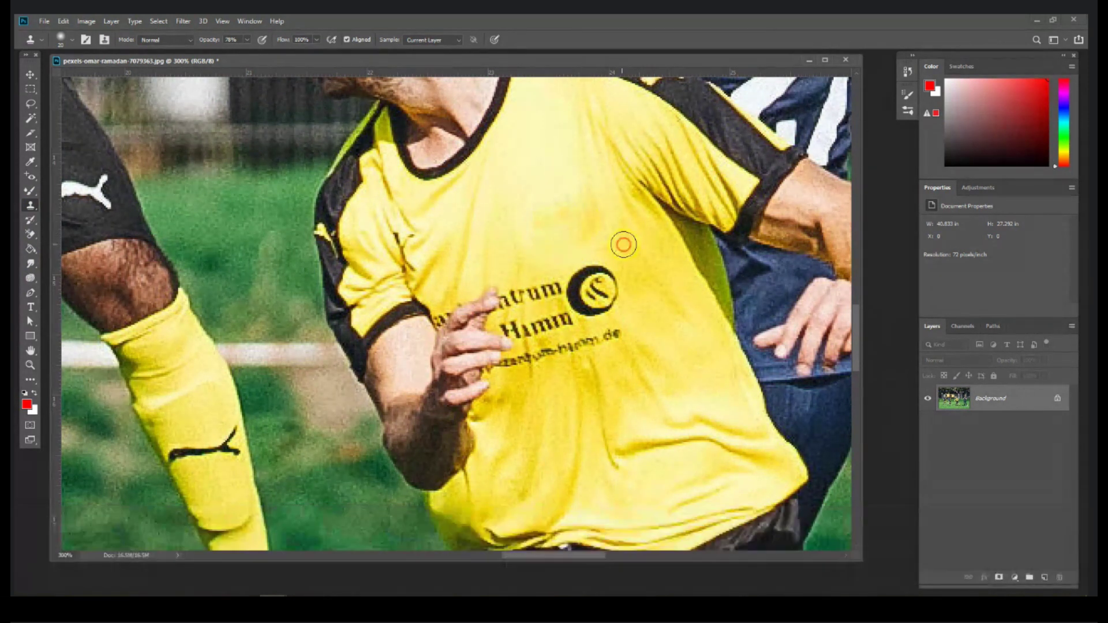
pyautogui.click(506, 203)
pyautogui.hotkey('ctrl', 'z')
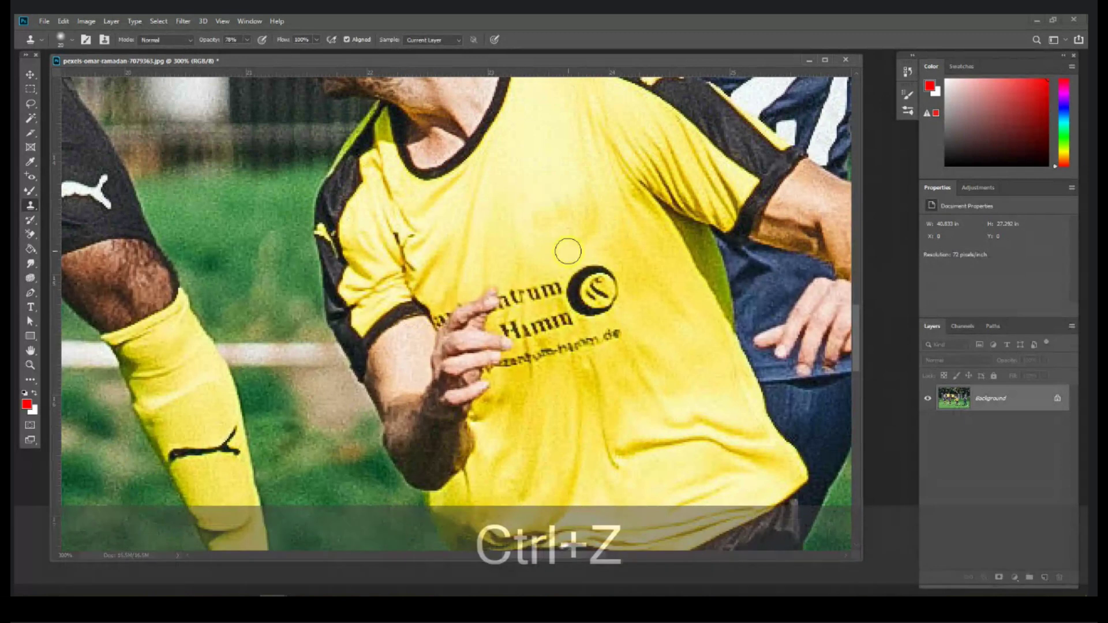
pyautogui.hotkey('ctrl', '-')
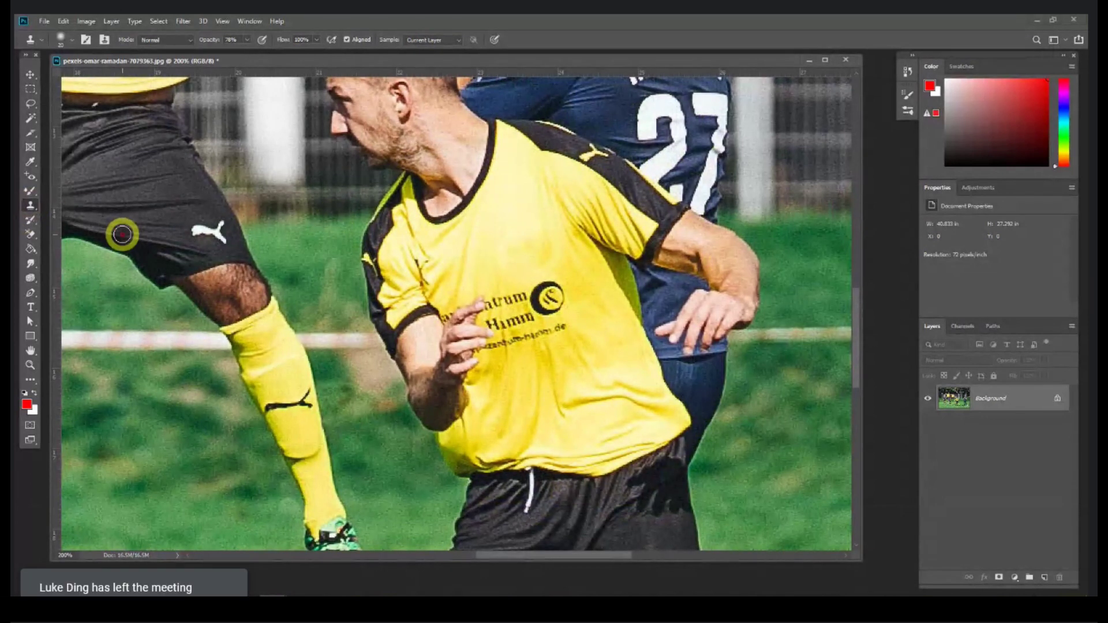
pyautogui.rightClick(31, 206)
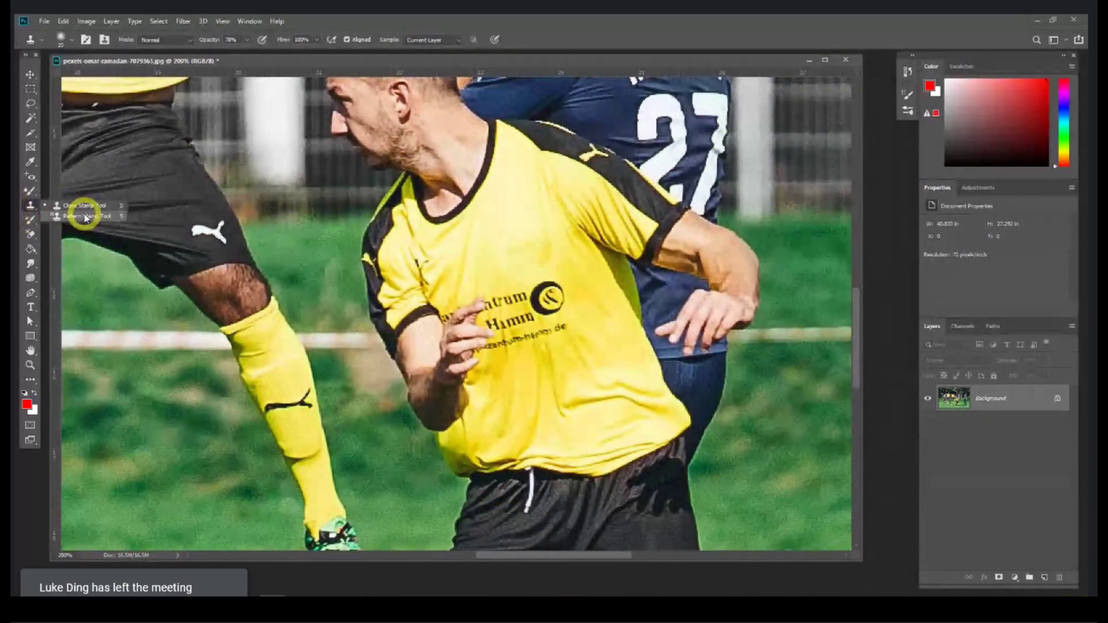
# Step: Select the Pattern Stamp Tool and create a new blank document
pyautogui.click(85, 217)
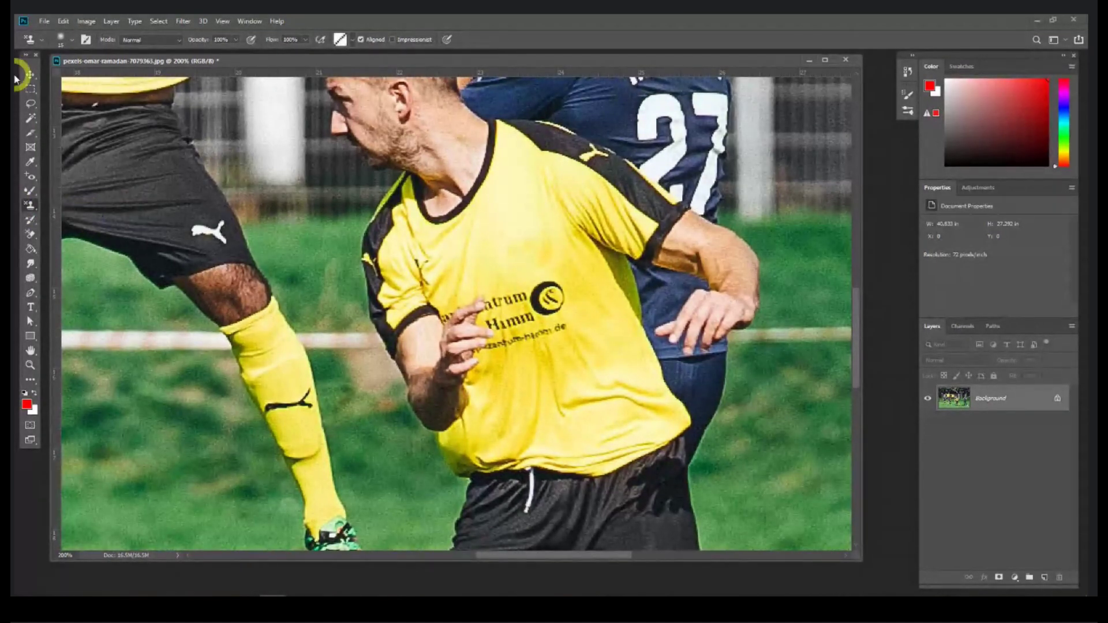
pyautogui.click(45, 21)
pyautogui.click(64, 35)
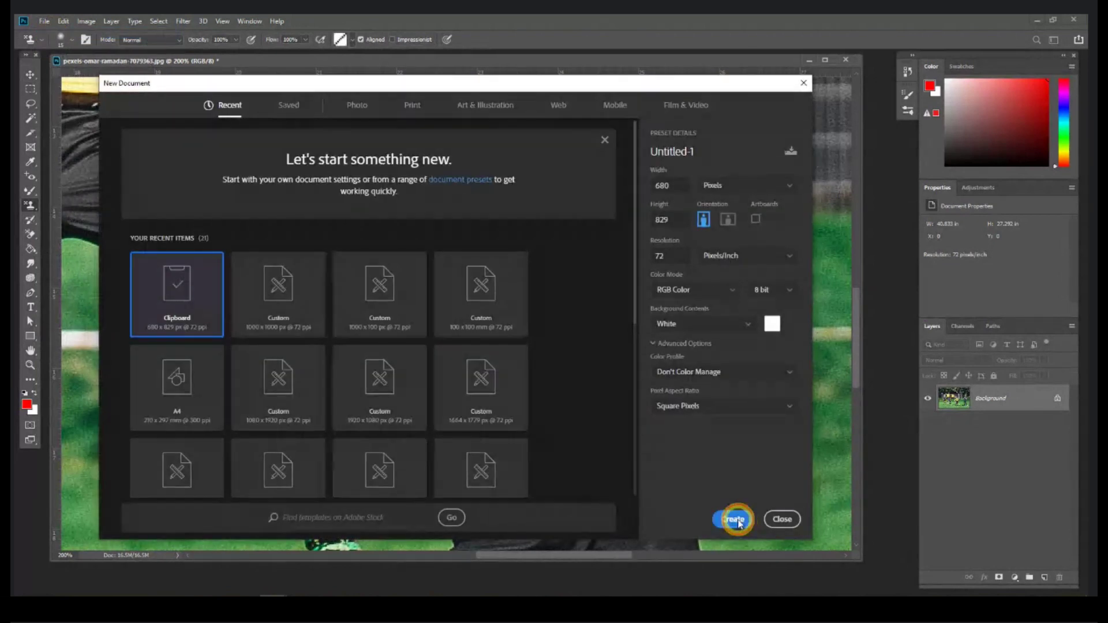
pyautogui.click(734, 518)
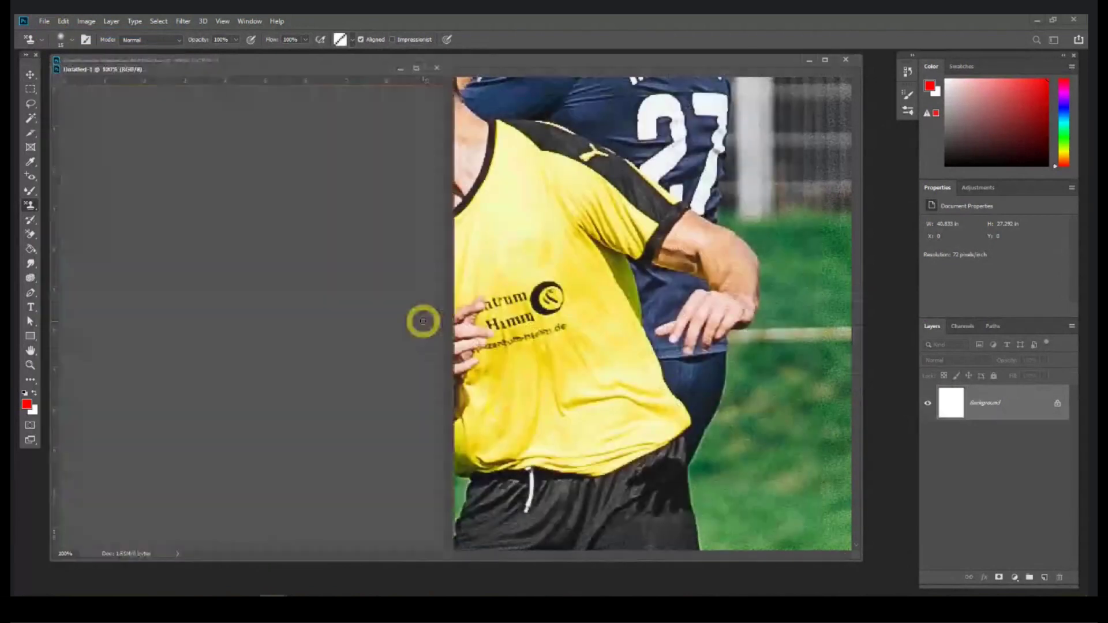
pyautogui.moveTo(450, 549); pyautogui.dragTo(626, 586)
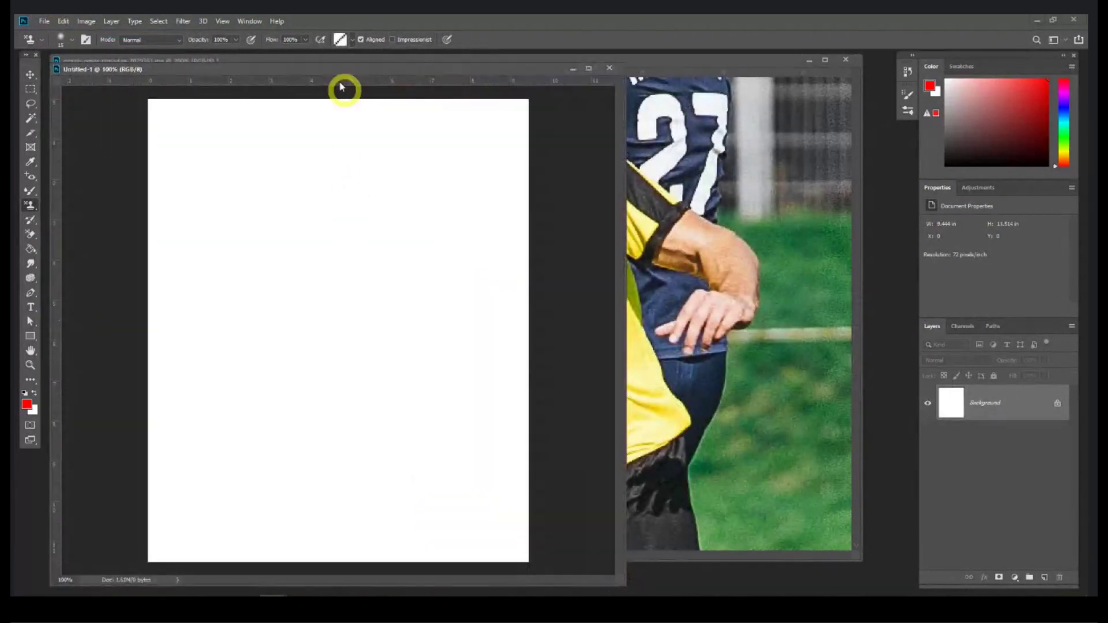
# Step: Paint a band of the grey texture pattern across the canvas with a 100 px brush
pyautogui.click(355, 40)
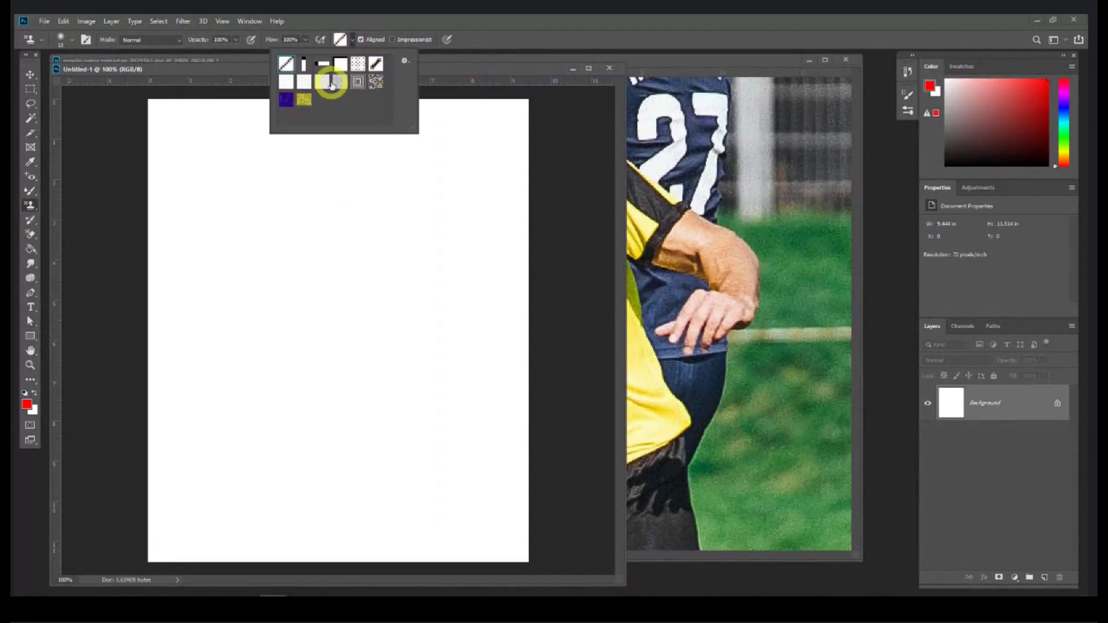
pyautogui.click(341, 82)
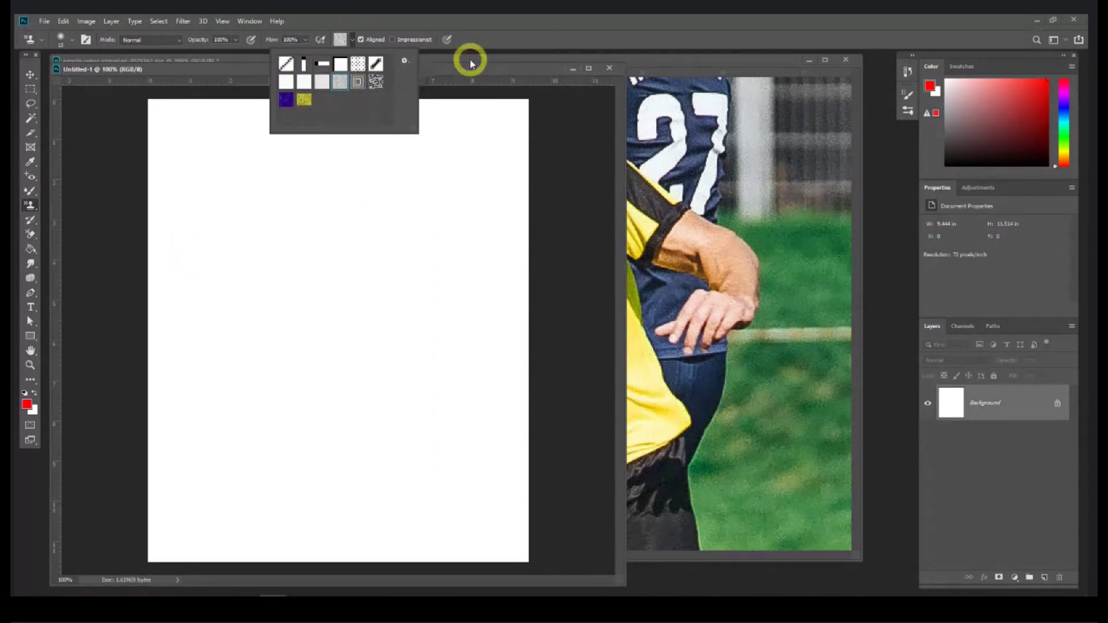
pyautogui.click(460, 60)
pyautogui.moveTo(459, 82); pyautogui.dragTo(452, 121)
pyautogui.click(432, 69)
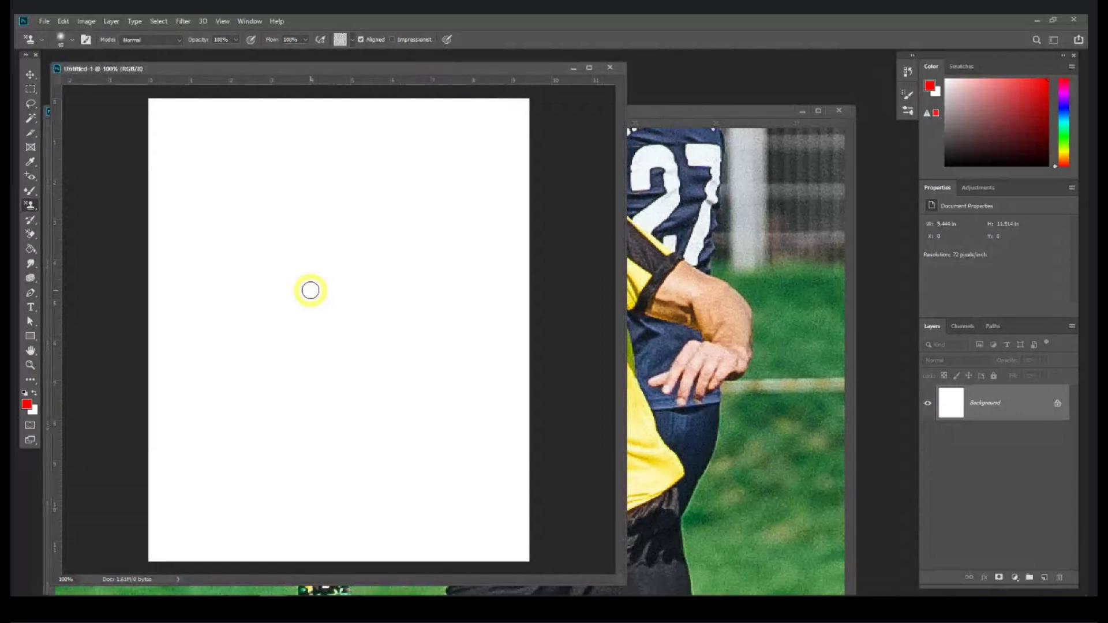
pyautogui.press(']')
pyautogui.moveTo(163, 193)
pyautogui.mouseDown()
pyautogui.moveTo(515, 199)
pyautogui.moveTo(523, 217)
pyautogui.moveTo(490, 224)
pyautogui.moveTo(138, 229)
pyautogui.moveTo(173, 258)
pyautogui.moveTo(517, 263)
pyautogui.moveTo(388, 285)
pyautogui.moveTo(137, 285)
pyautogui.mouseUp()
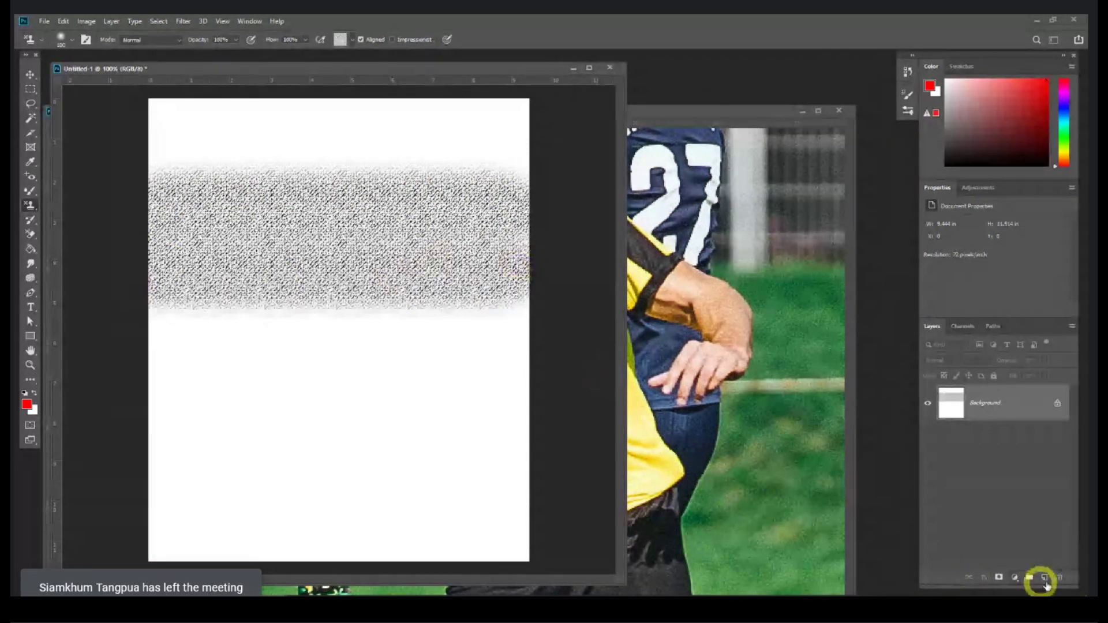
# Step: On a new layer, paint a yellow flower pattern band across the lower canvas
pyautogui.click(1044, 577)
pyautogui.click(346, 39)
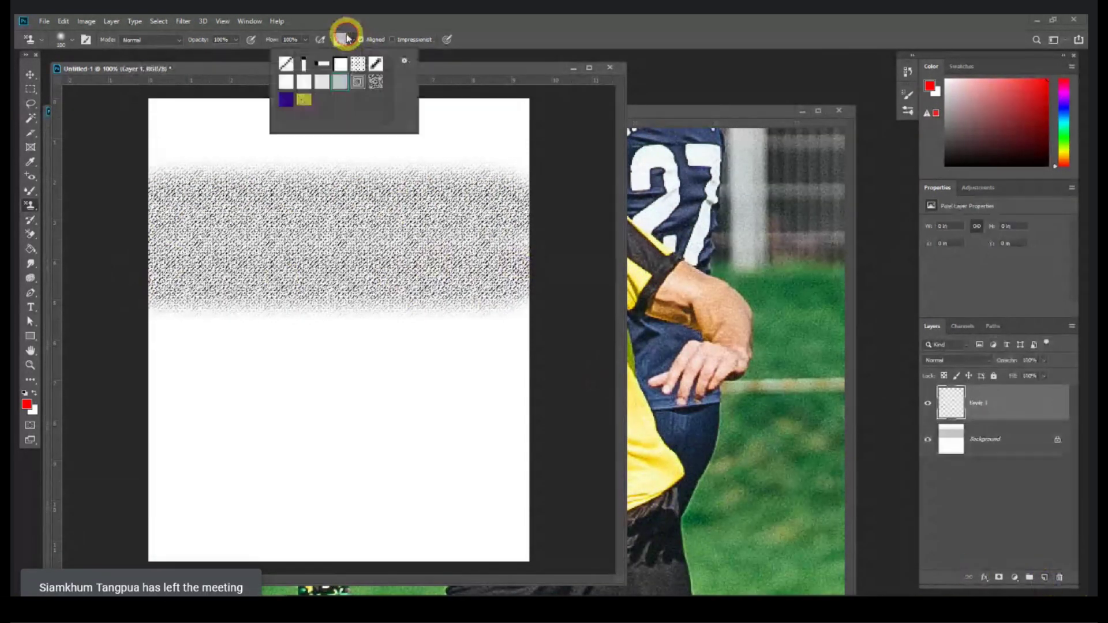
pyautogui.click(304, 108)
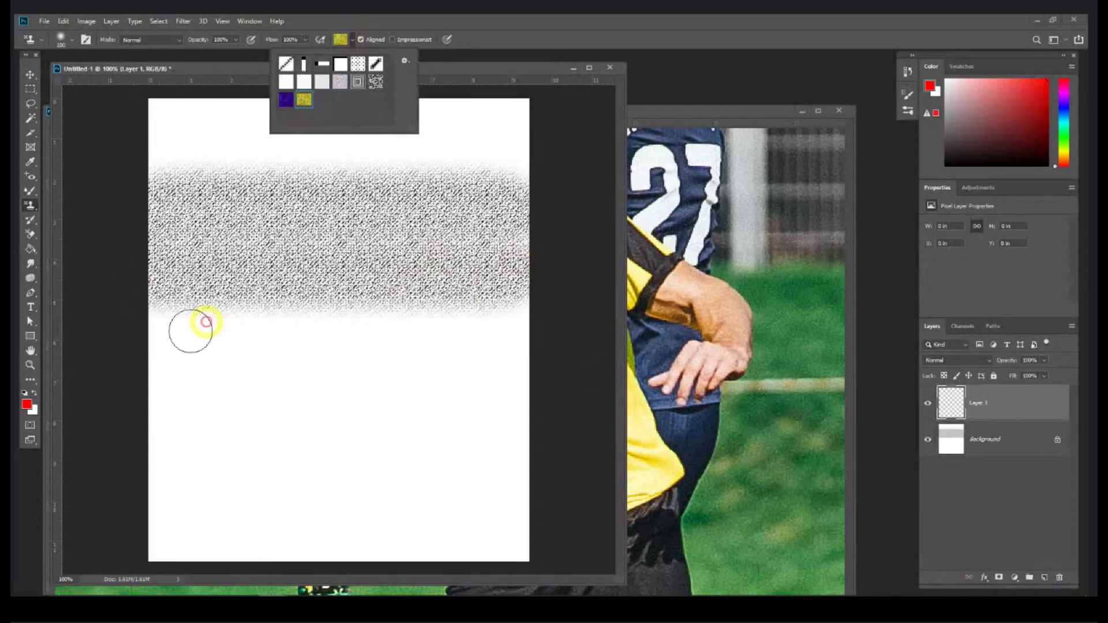
pyautogui.click(128, 362)
pyautogui.moveTo(129, 361)
pyautogui.mouseDown()
pyautogui.moveTo(456, 367)
pyautogui.moveTo(545, 392)
pyautogui.moveTo(470, 405)
pyautogui.moveTo(134, 409)
pyautogui.moveTo(242, 433)
pyautogui.moveTo(543, 438)
pyautogui.moveTo(350, 463)
pyautogui.moveTo(131, 464)
pyautogui.moveTo(167, 486)
pyautogui.moveTo(534, 505)
pyautogui.mouseUp()
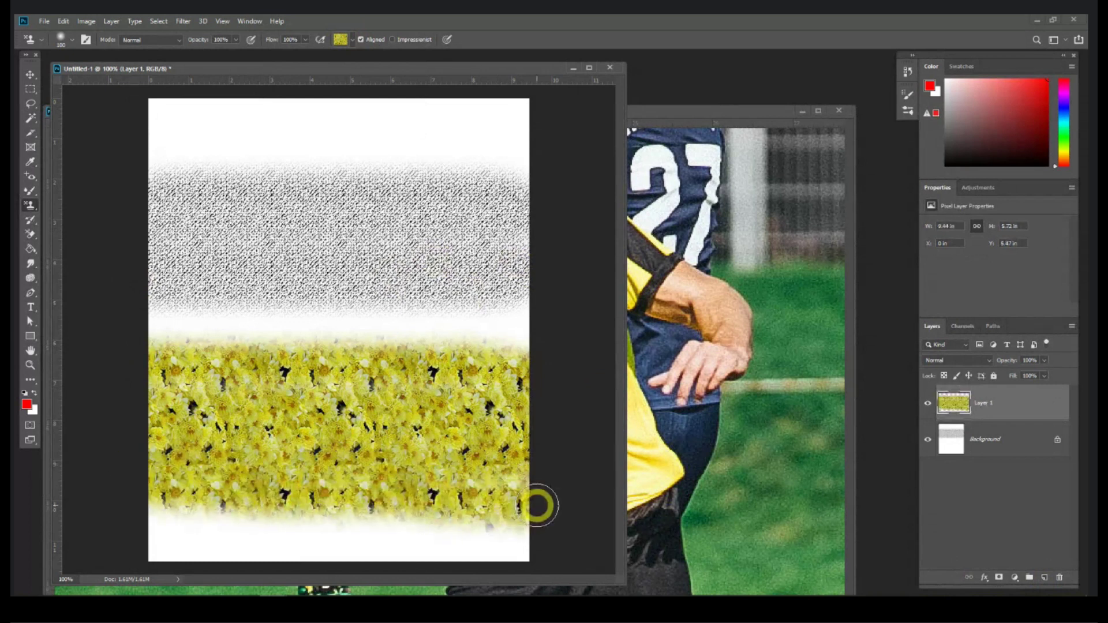
# Step: Bring the football photo window to the front
pyautogui.click(31, 74)
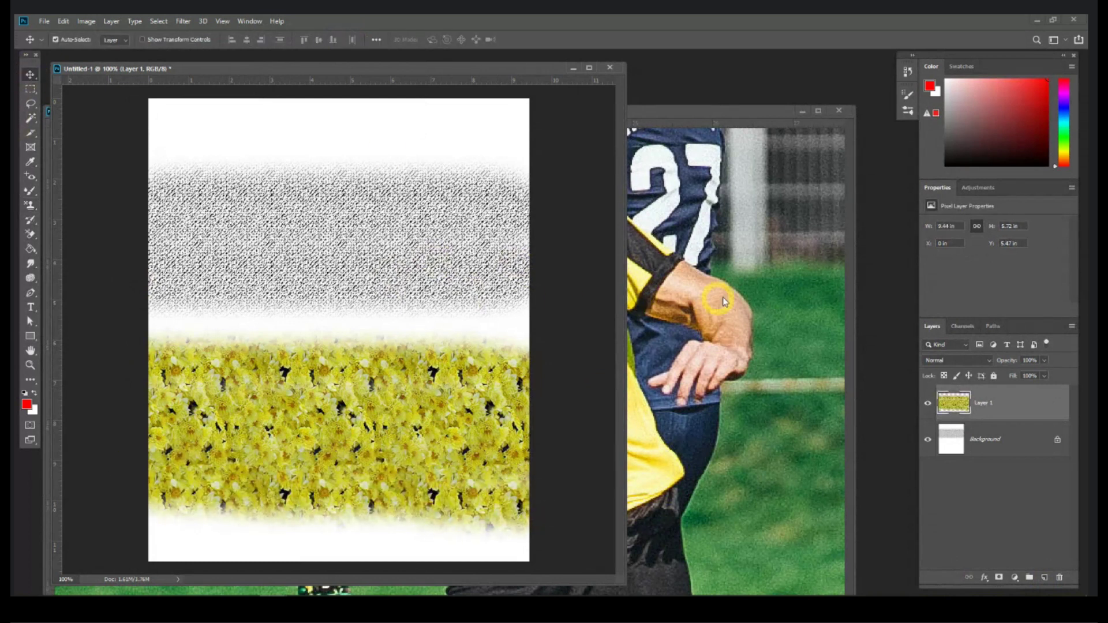
pyautogui.click(724, 301)
pyautogui.click(30, 89)
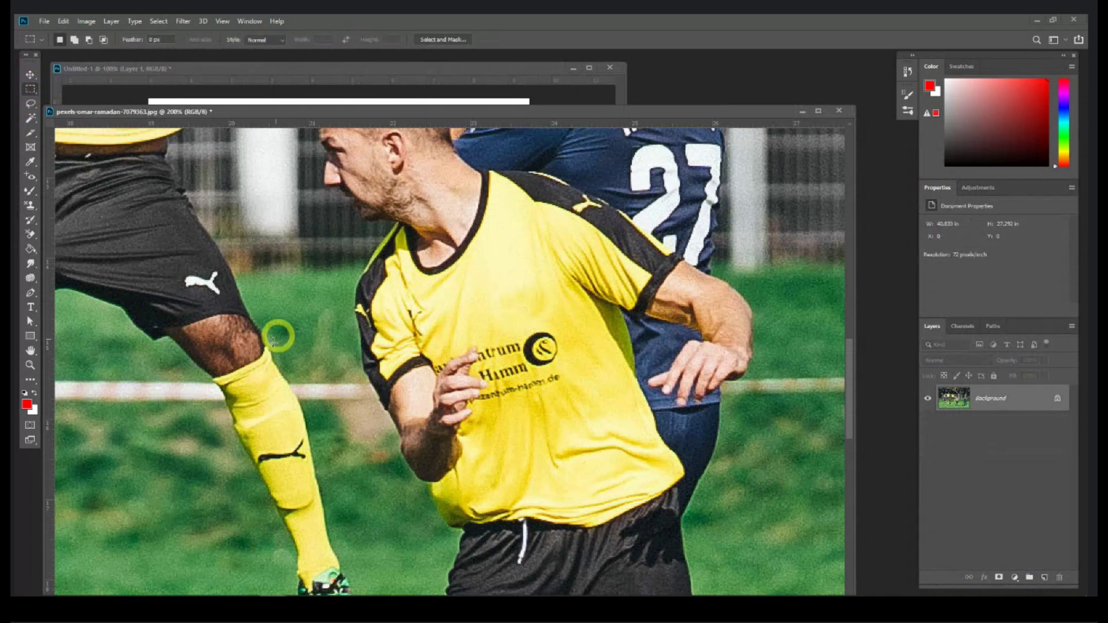
pyautogui.moveTo(278, 335); pyautogui.dragTo(470, 205)
pyautogui.moveTo(197, 261); pyautogui.dragTo(378, 457)
pyautogui.click(112, 24)
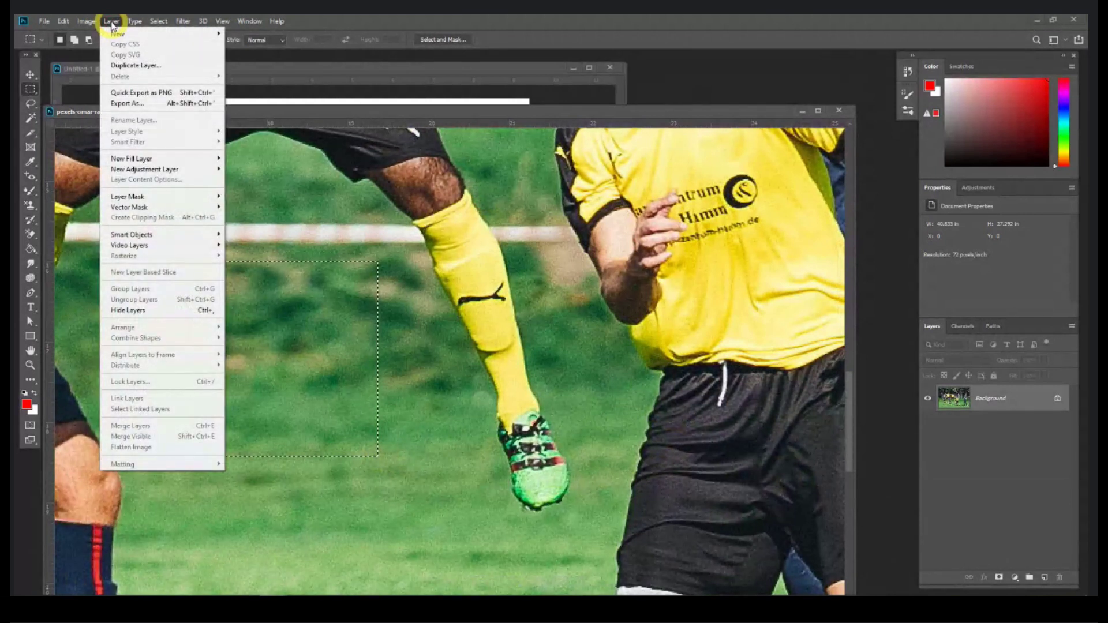
pyautogui.moveTo(139, 21)
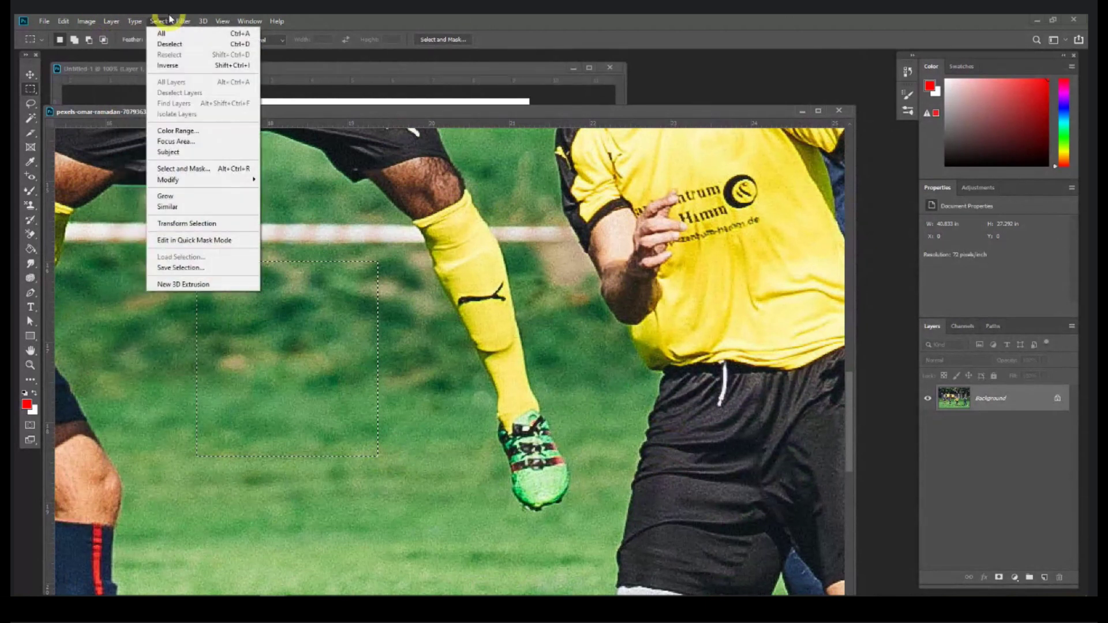
pyautogui.moveTo(94, 23)
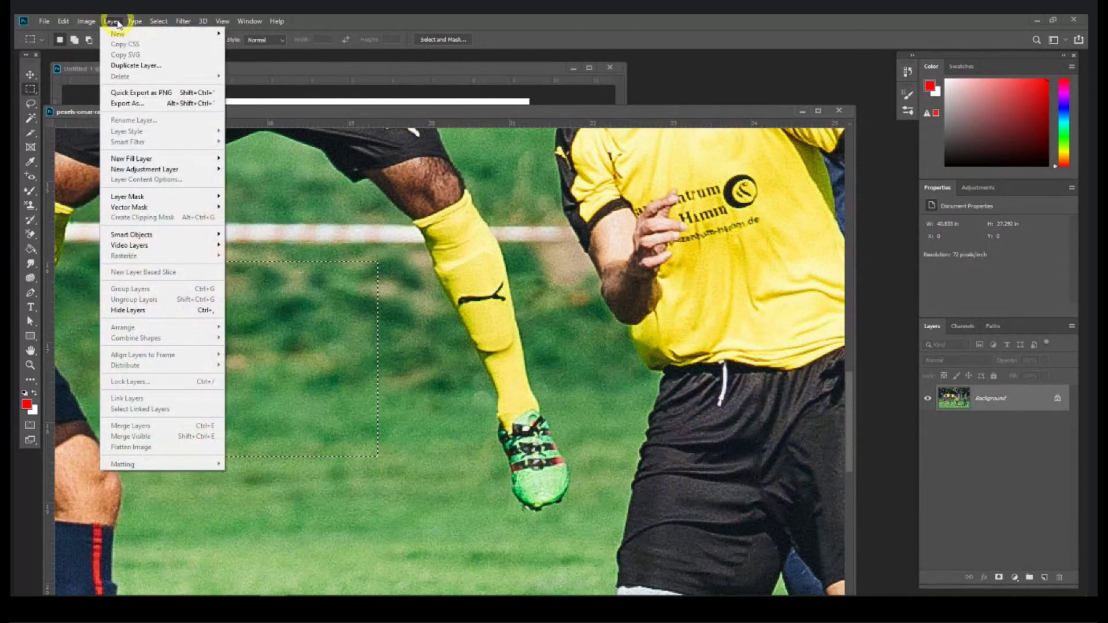
pyautogui.click(119, 22)
pyautogui.click(160, 21)
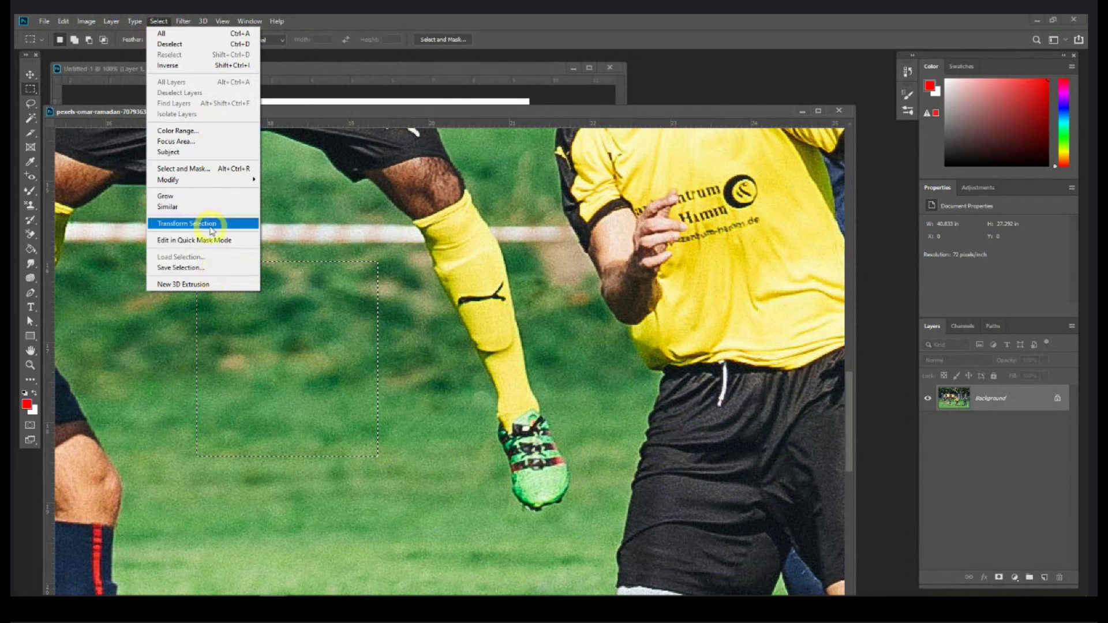
pyautogui.click(339, 112)
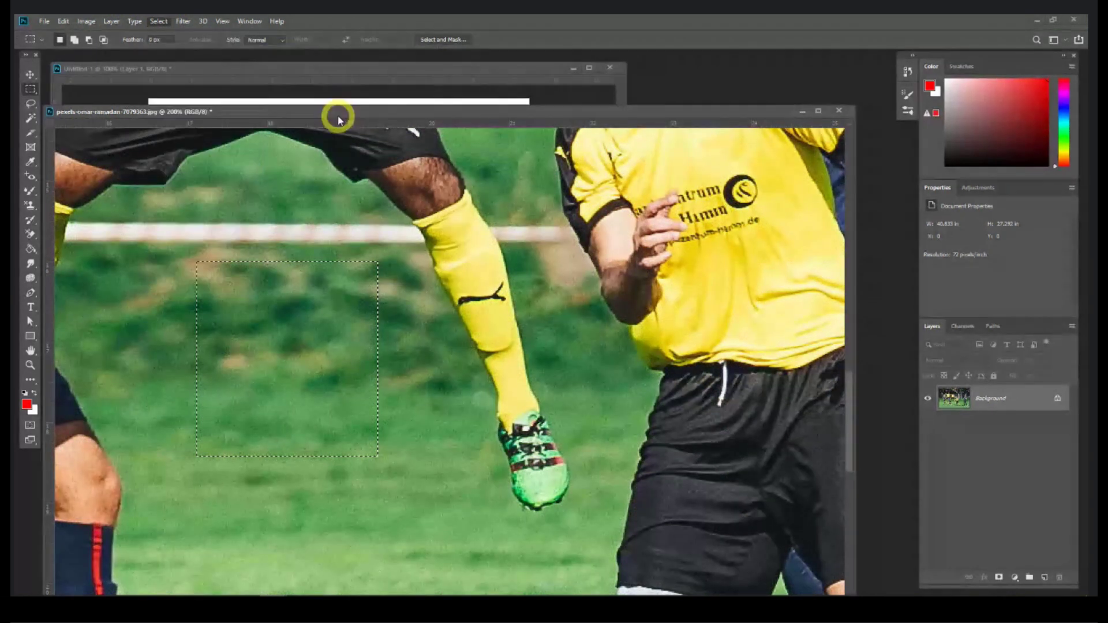
pyautogui.moveTo(339, 114); pyautogui.dragTo(337, 88)
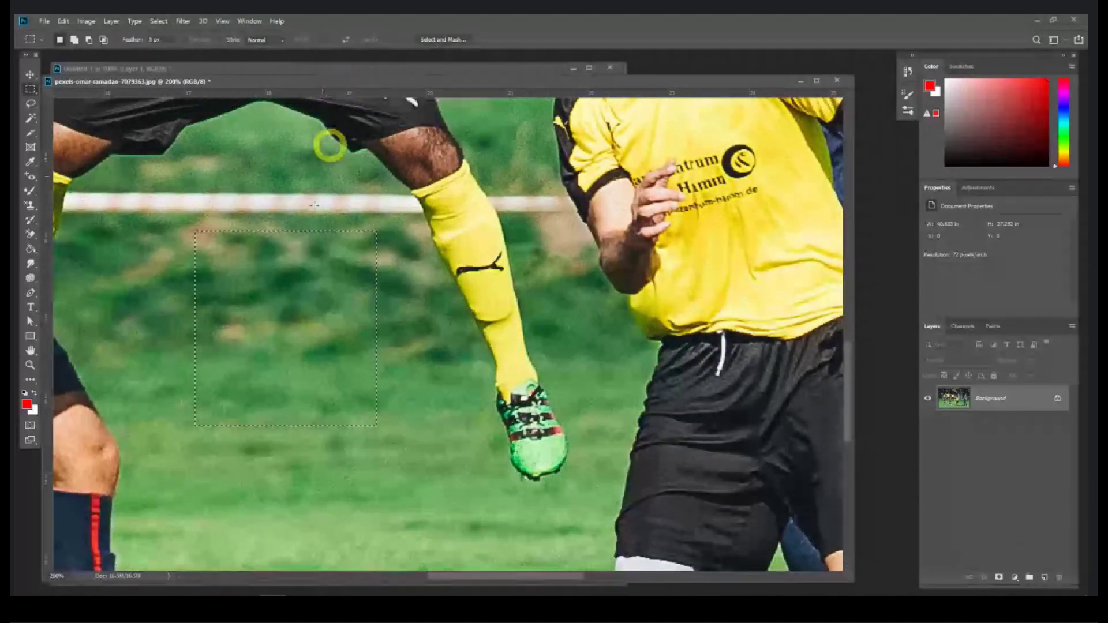
pyautogui.click(295, 249)
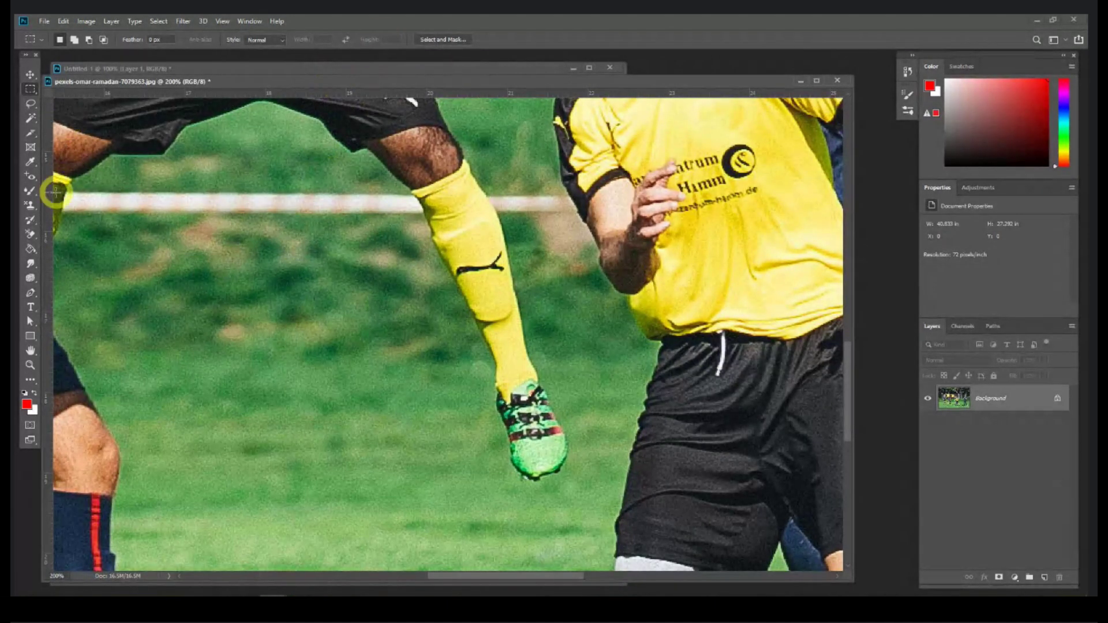
pyautogui.click(31, 206)
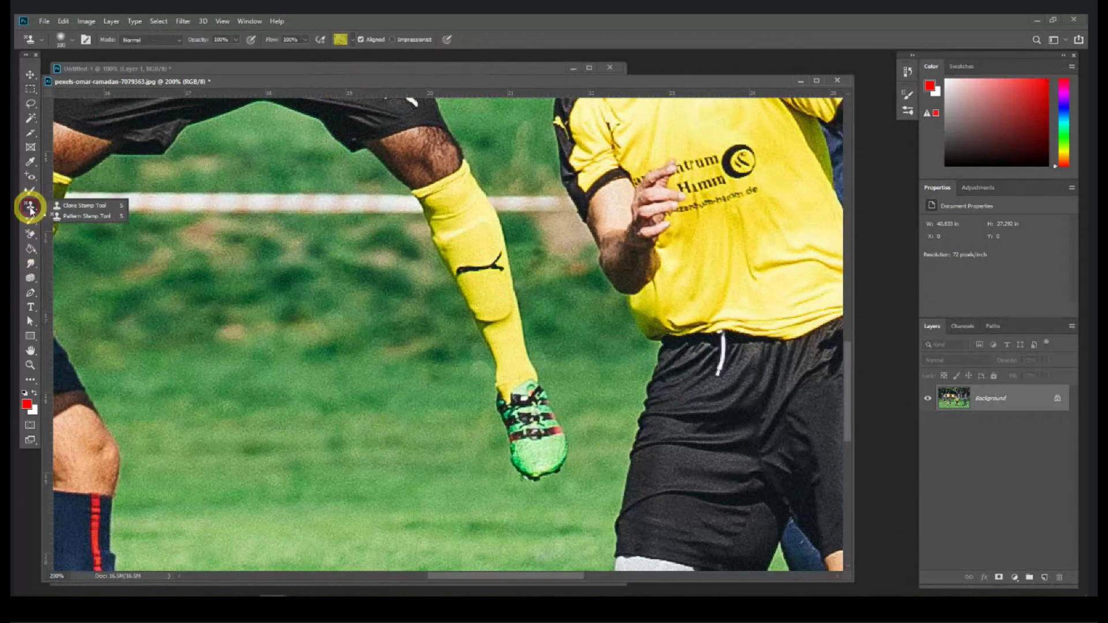
pyautogui.click(75, 215)
pyautogui.click(353, 40)
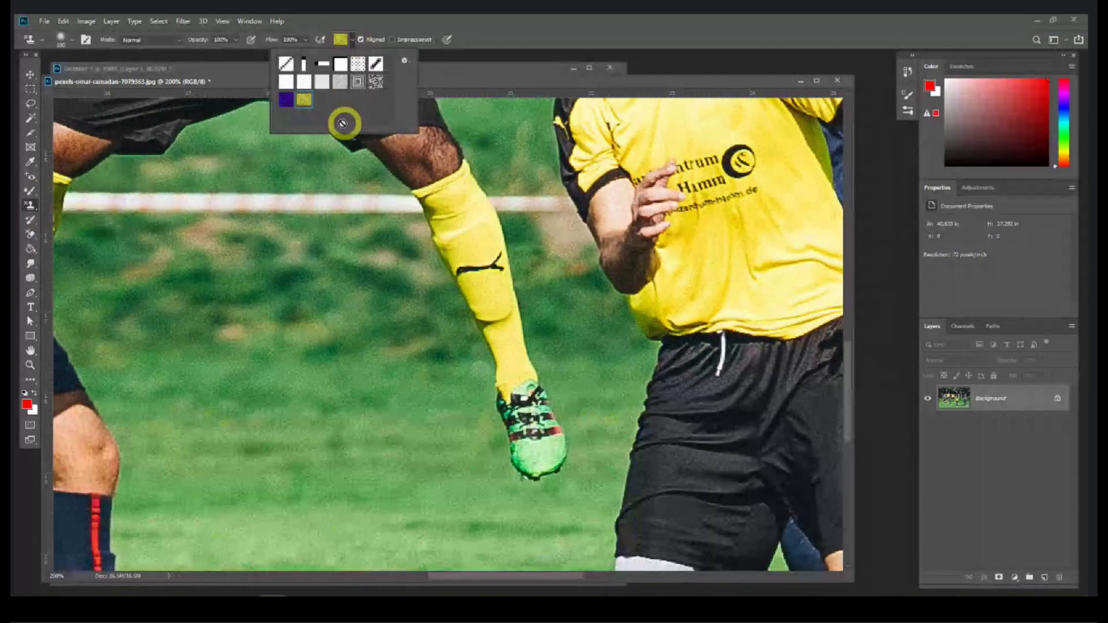
pyautogui.moveTo(493, 86); pyautogui.dragTo(502, 67)
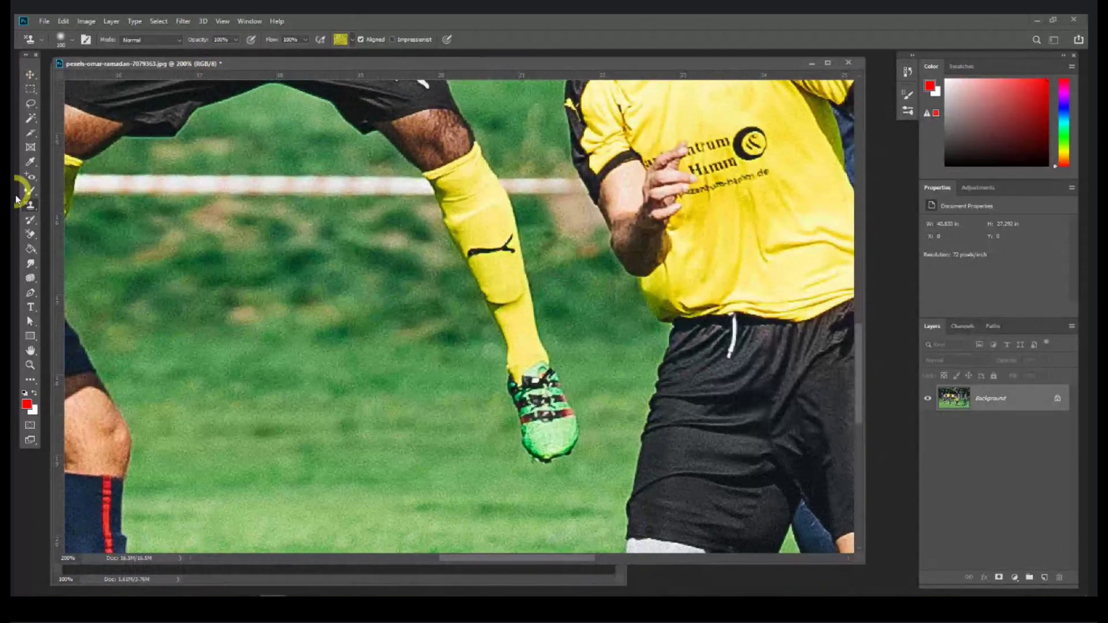
# Step: Open the portrait photo in Photoshop, accepting the colour profile mismatch prompt
pyautogui.click(34, 222)
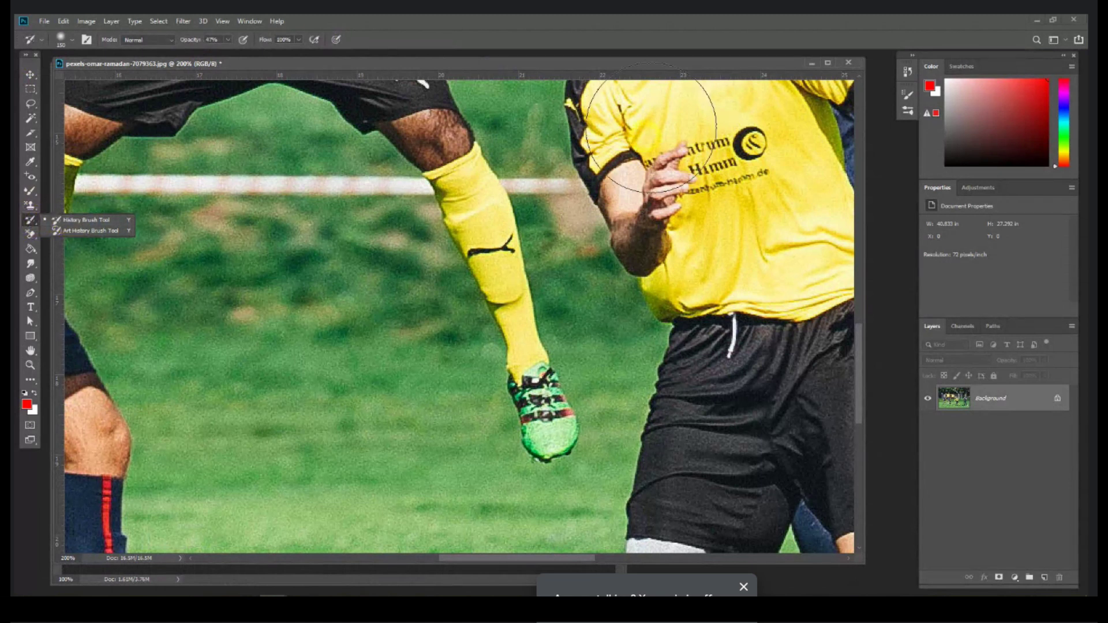
pyautogui.moveTo(617, 65); pyautogui.dragTo(603, 168)
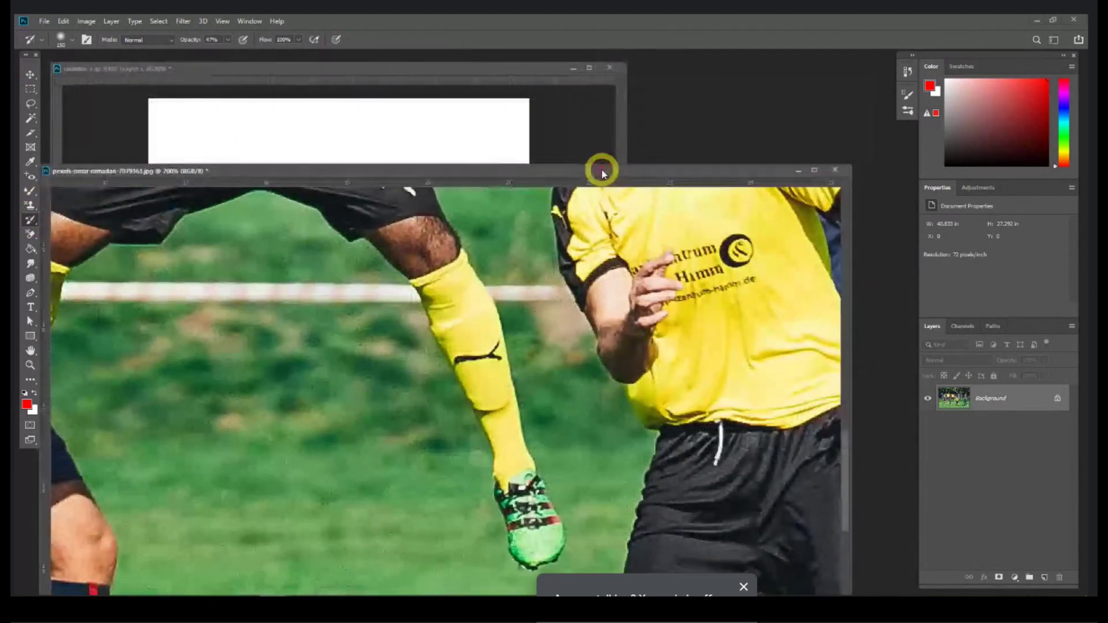
pyautogui.hotkey('alt', 'Tab')
pyautogui.moveTo(215, 100); pyautogui.dragTo(781, 97)
pyautogui.click(593, 290)
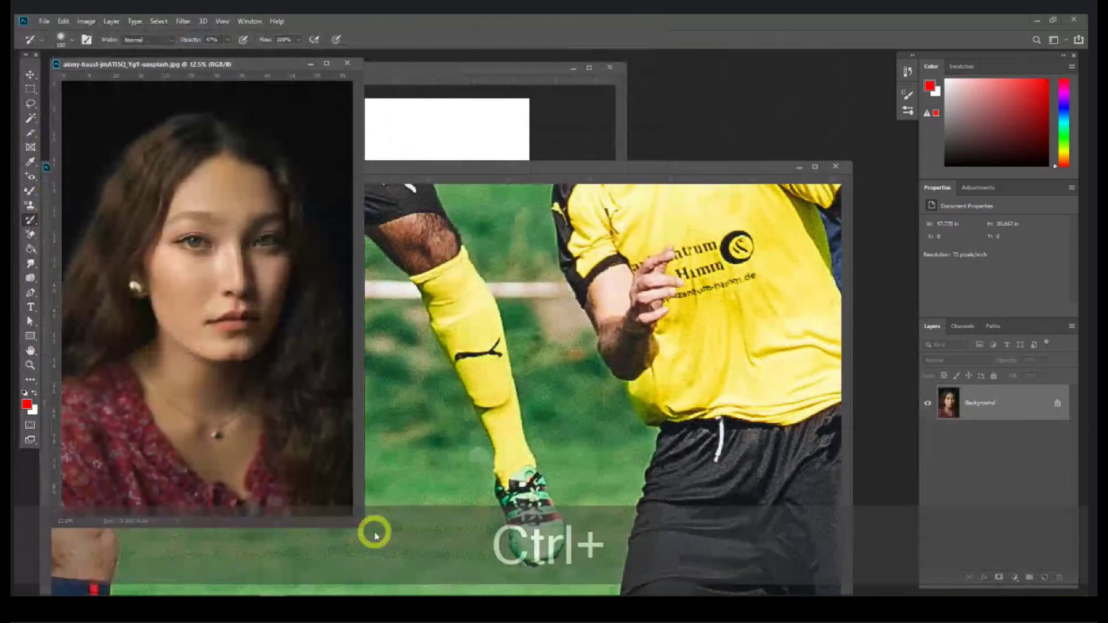
# Step: Zoom in on the face and spot-heal the cheek mole and the spots beside and on the lips
pyautogui.hotkey('ctrl', '=')
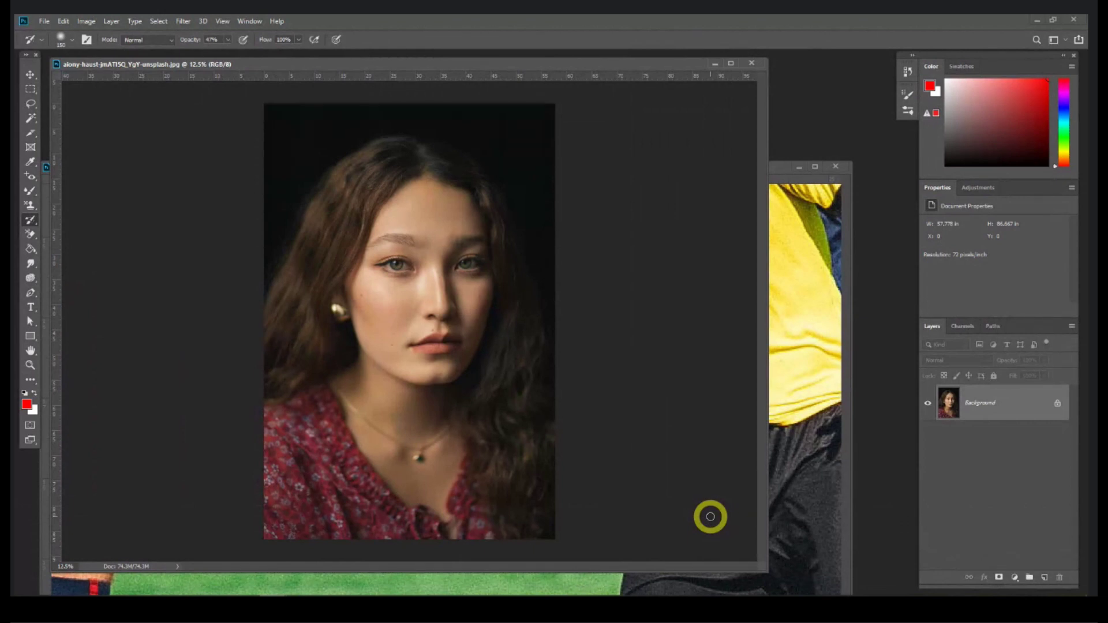
pyautogui.hotkey('ctrl', '=')
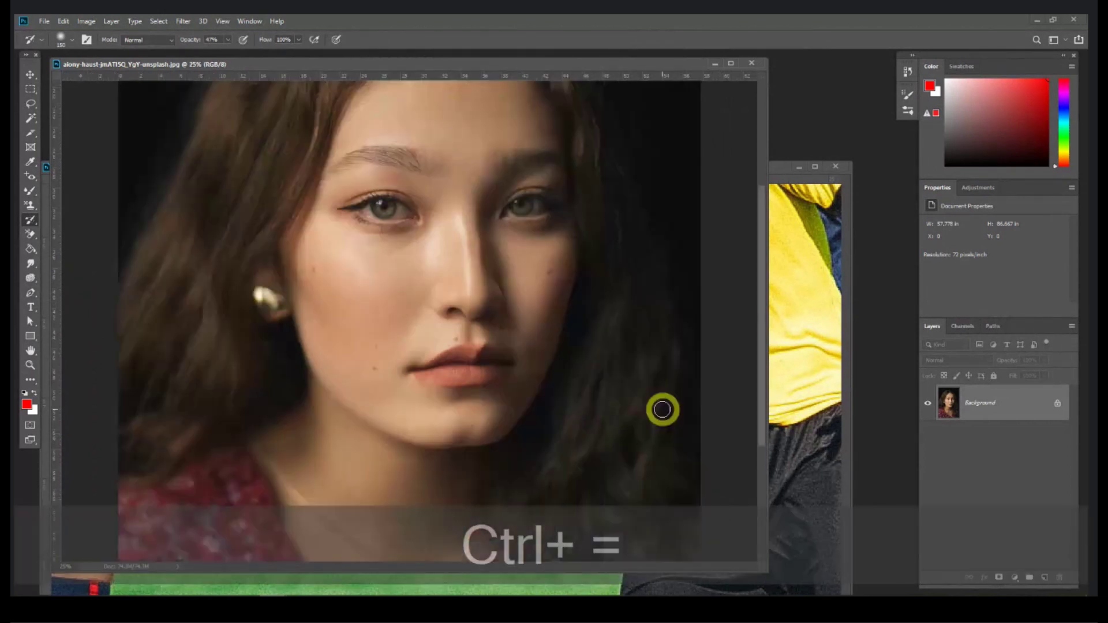
pyautogui.hotkey('ctrl', '=')
pyautogui.press('space')
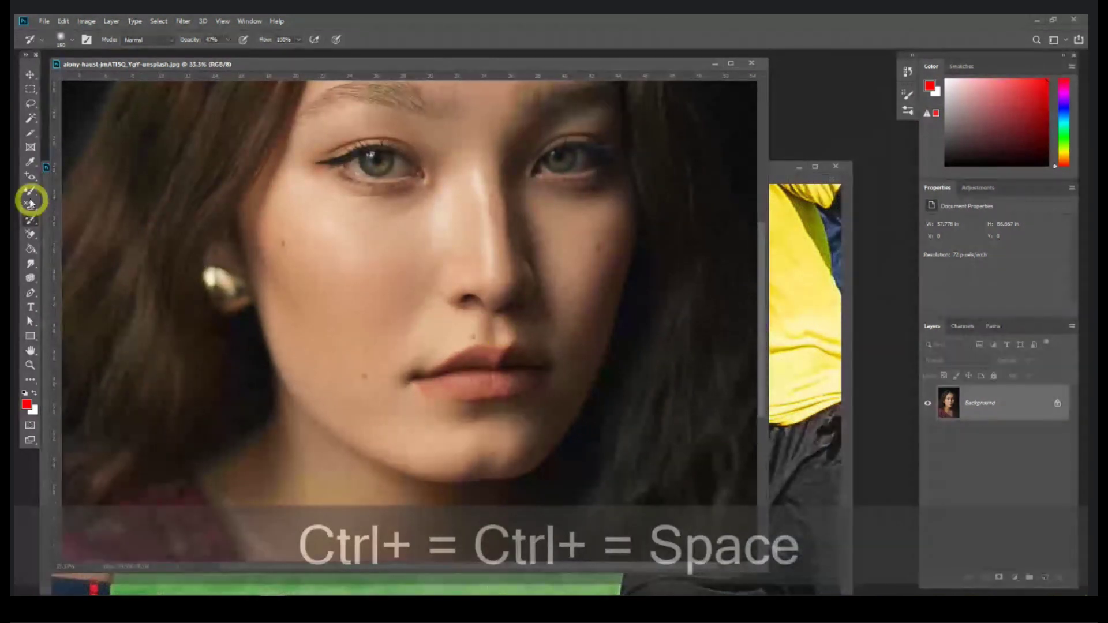
pyautogui.click(30, 192)
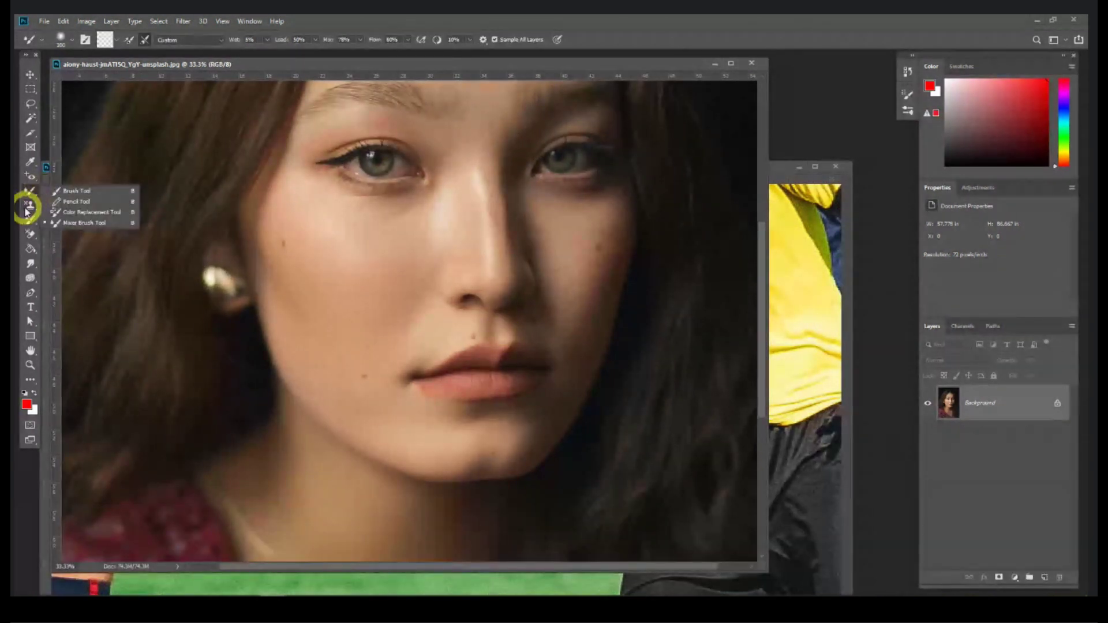
pyautogui.click(27, 175)
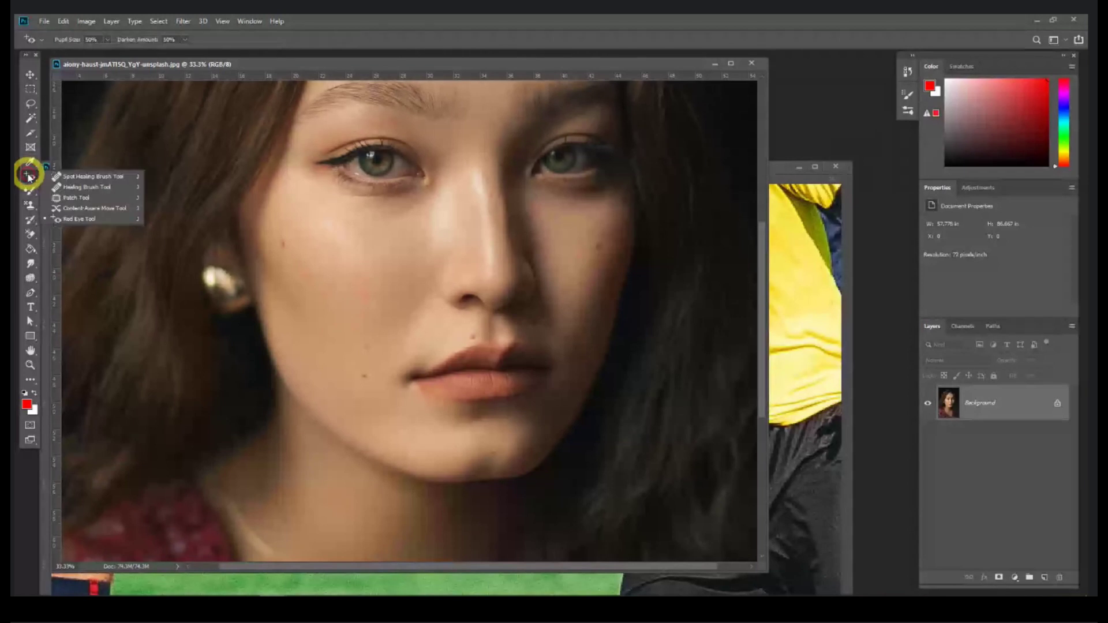
pyautogui.click(74, 178)
pyautogui.click(345, 268)
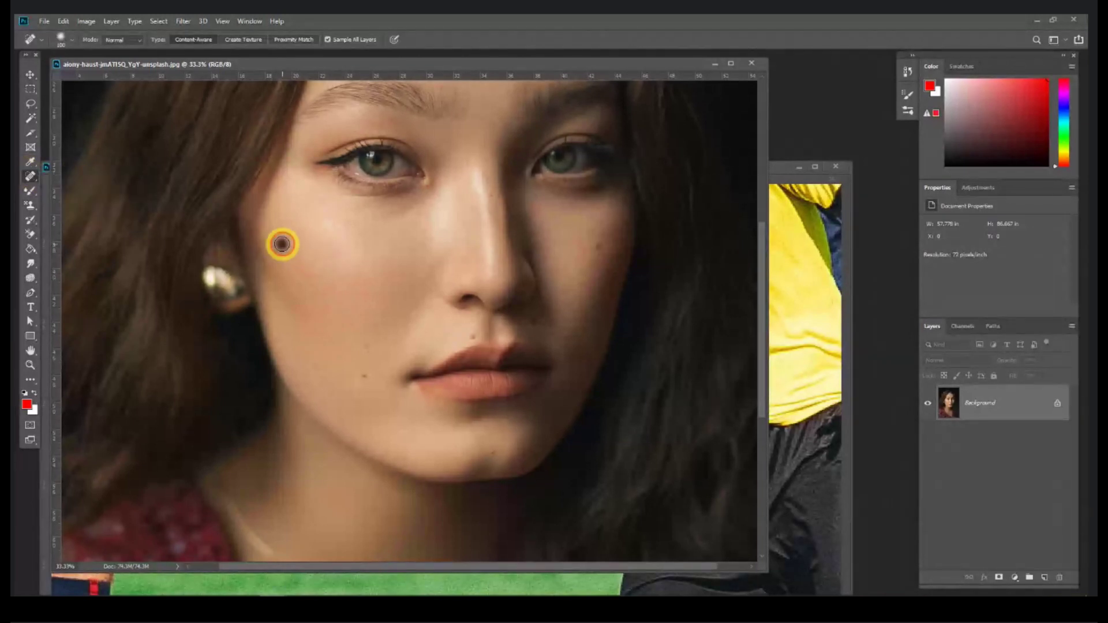
pyautogui.click(367, 348)
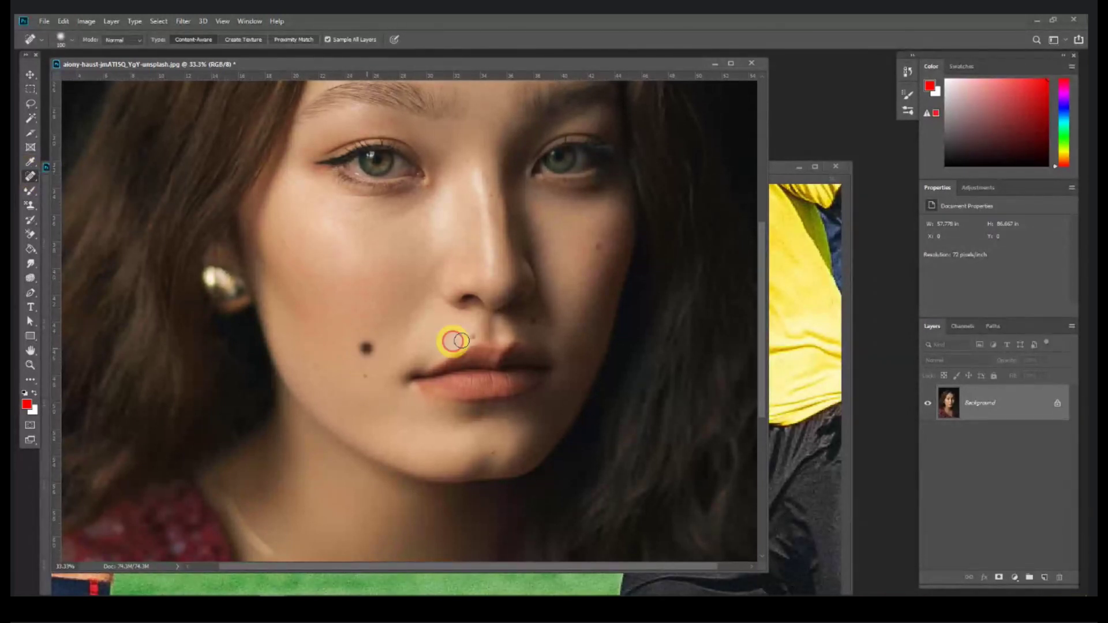
pyautogui.click(472, 337)
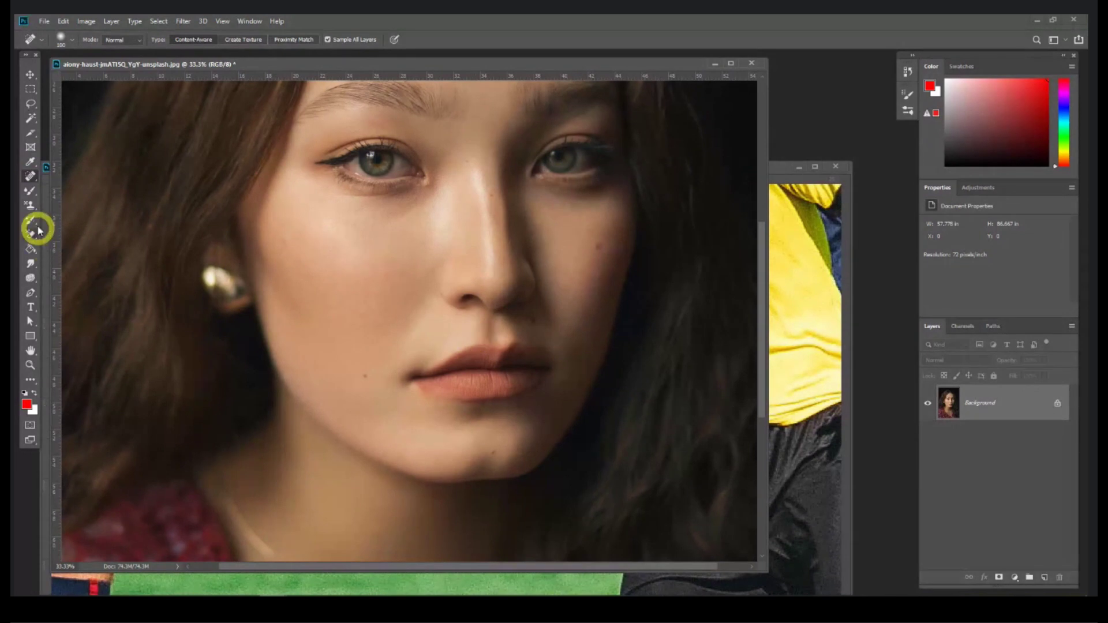
# Step: Smooth the skin across the cheek and nose with the Mixer Brush
pyautogui.click(31, 190)
pyautogui.click(84, 223)
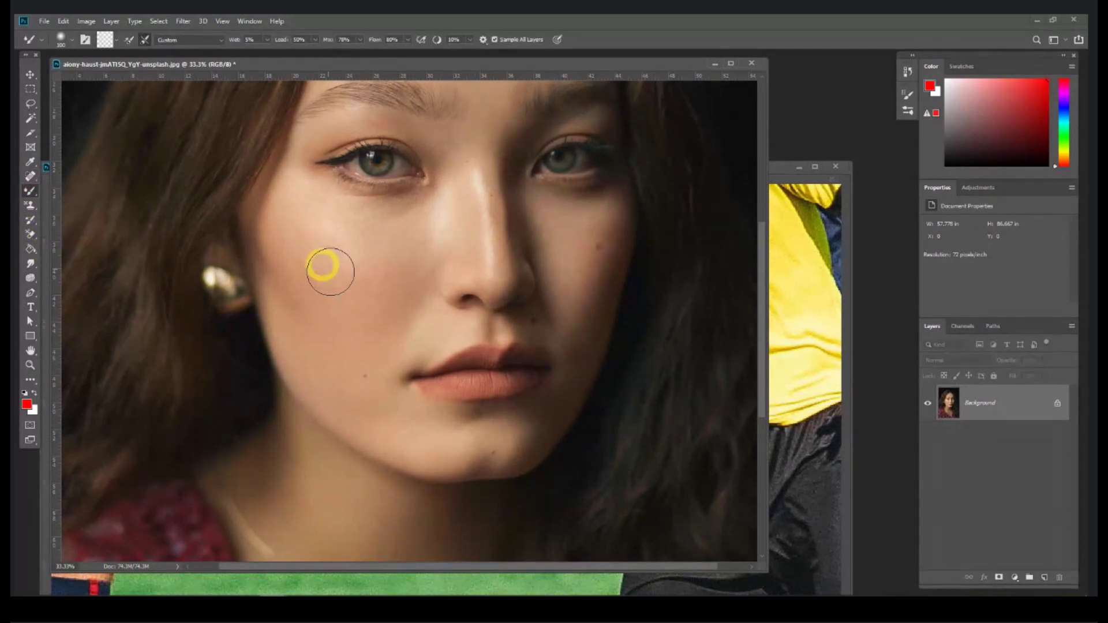
pyautogui.moveTo(409, 277)
pyautogui.mouseDown()
pyautogui.moveTo(383, 292)
pyautogui.moveTo(395, 235)
pyautogui.moveTo(477, 206)
pyautogui.moveTo(446, 297)
pyautogui.moveTo(535, 334)
pyautogui.mouseUp()
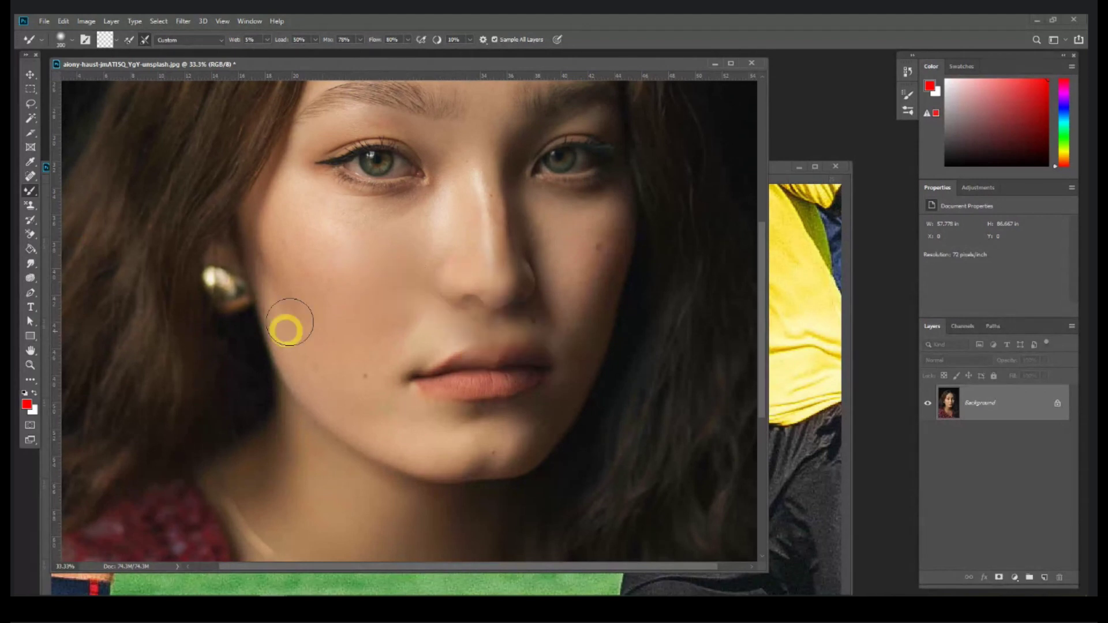
pyautogui.click(25, 224)
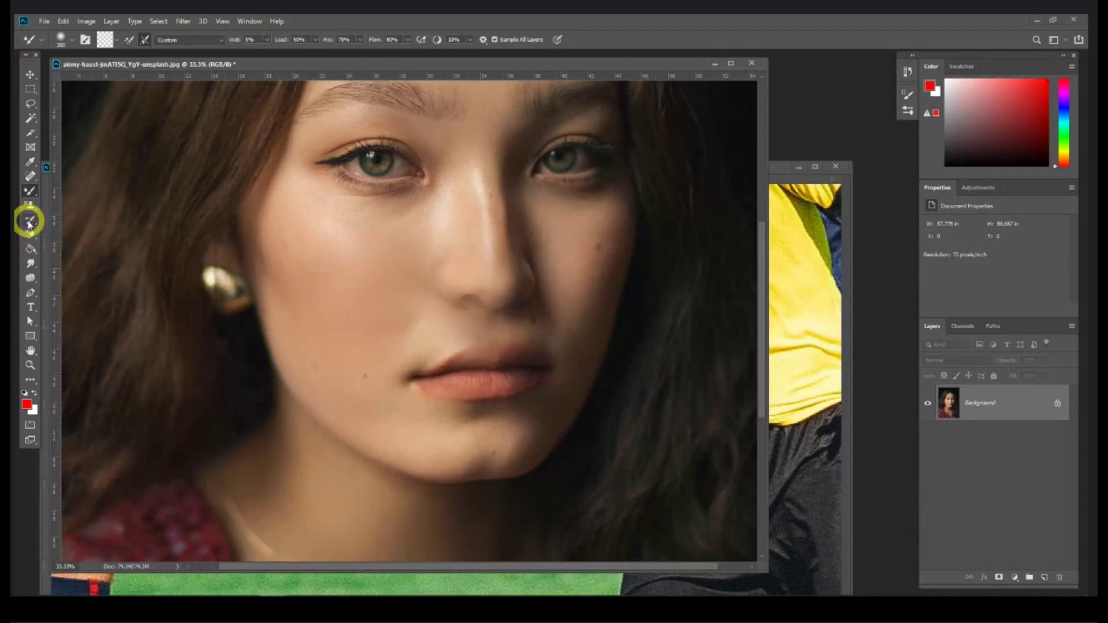
pyautogui.moveTo(29, 224); pyautogui.dragTo(94, 220)
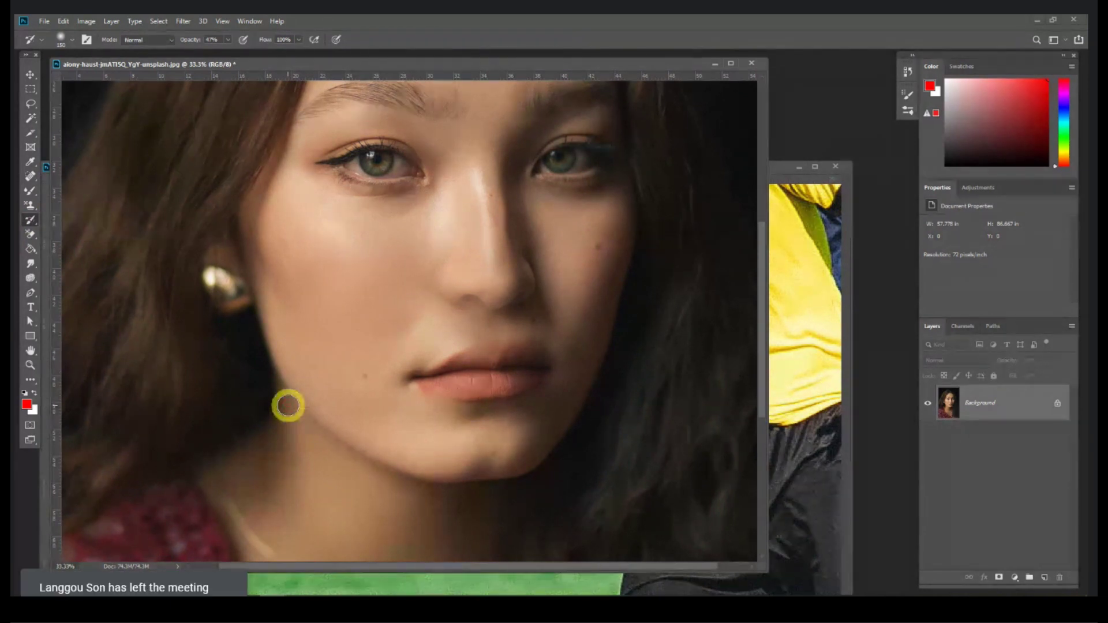
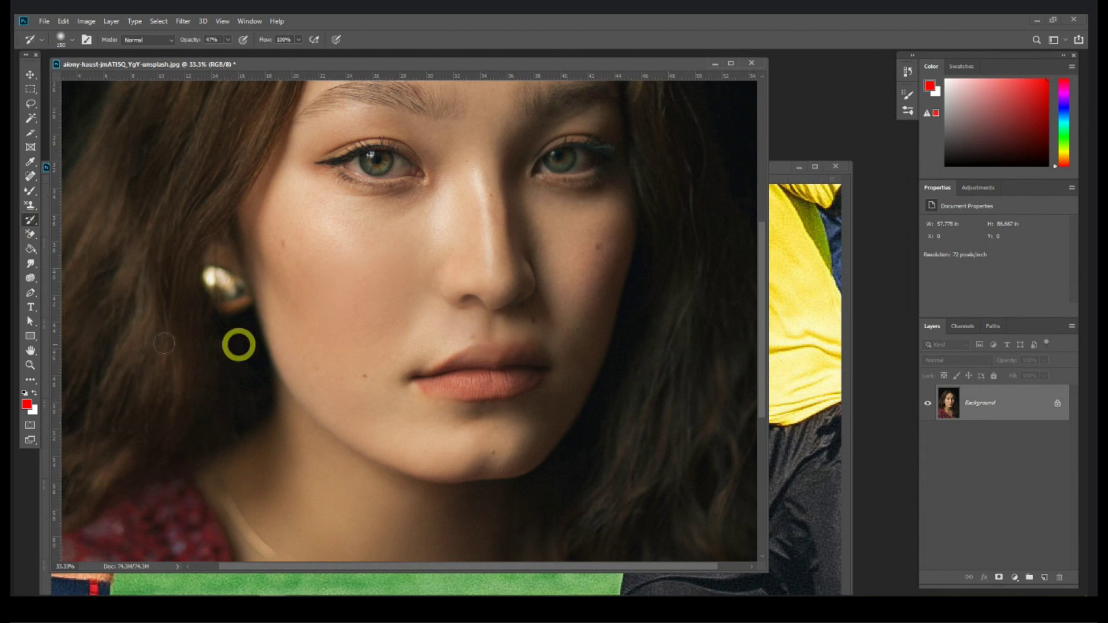
# Step: Pick the Art History Brush, then the Background Eraser, and bring the football photo forward
pyautogui.moveTo(35, 224); pyautogui.dragTo(71, 234)
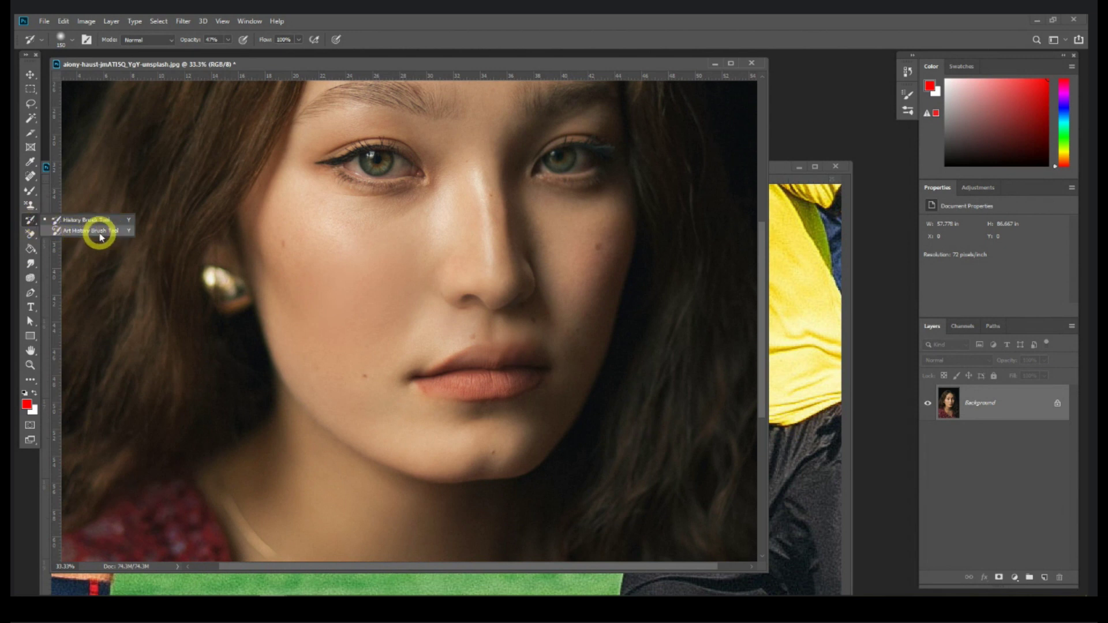
pyautogui.click(57, 230)
pyautogui.moveTo(28, 235); pyautogui.dragTo(117, 241)
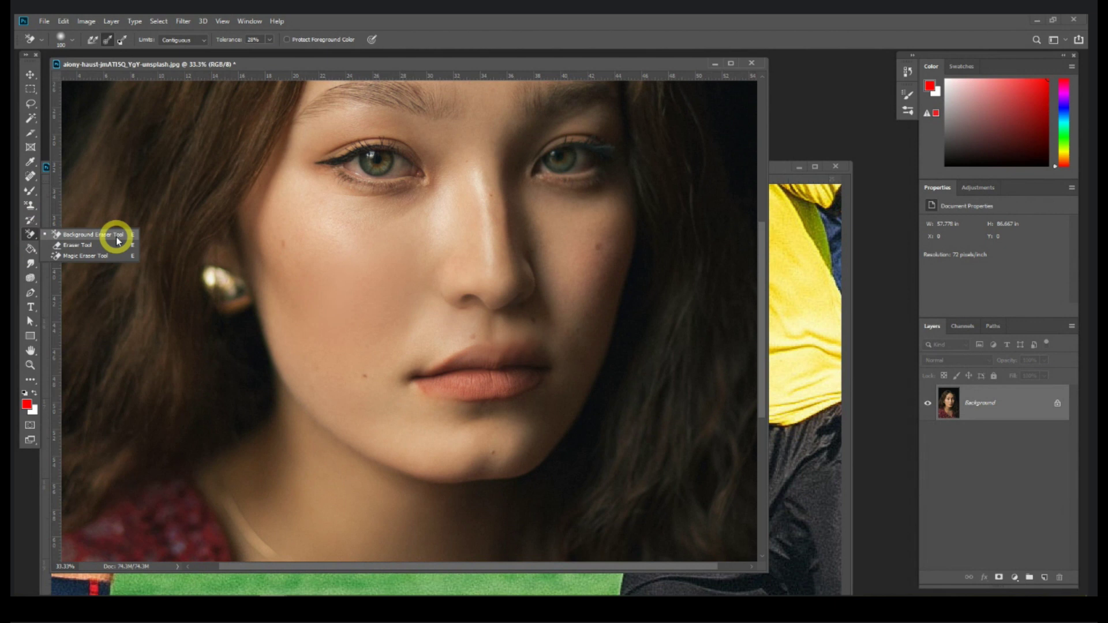
pyautogui.moveTo(117, 242); pyautogui.dragTo(115, 237)
pyautogui.hotkey('ctrl', '-')
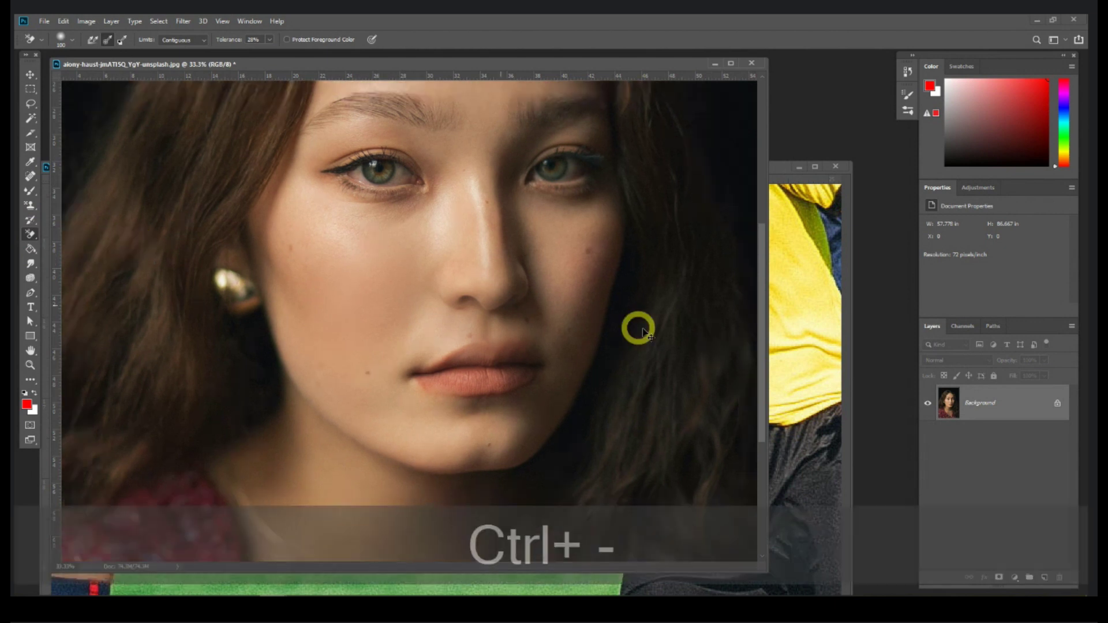
pyautogui.moveTo(778, 166)
pyautogui.mouseDown()
pyautogui.moveTo(744, 154)
pyautogui.moveTo(760, 143)
pyautogui.mouseUp()
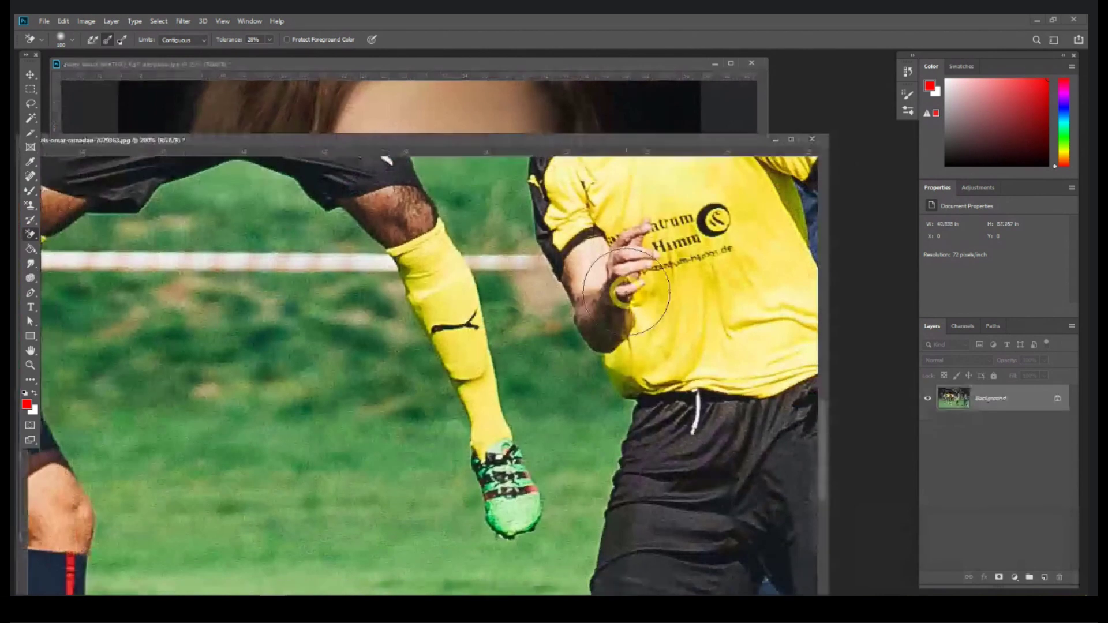
# Step: Zoom out and erase a test patch of background beside the football player's arm
pyautogui.hotkey('ctrl', '-')
pyautogui.hotkey('ctrl', '-')
pyautogui.hotkey('ctrl', '-')
pyautogui.click(646, 321)
pyautogui.moveTo(631, 314)
pyautogui.mouseDown()
pyautogui.moveTo(616, 354)
pyautogui.moveTo(575, 391)
pyautogui.moveTo(610, 327)
pyautogui.mouseUp()
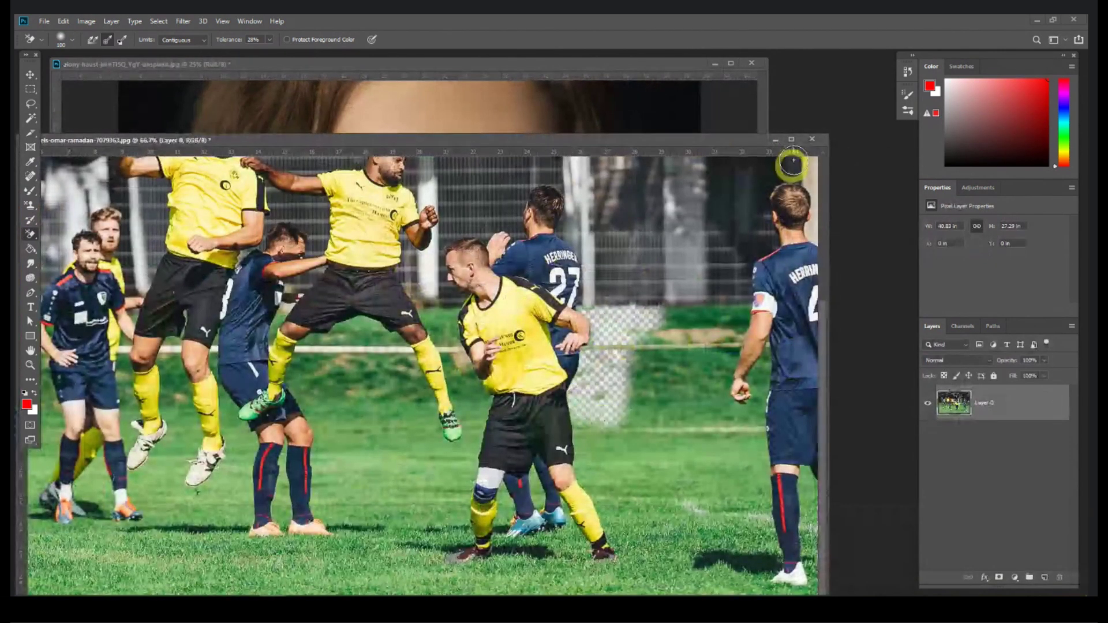
# Step: Close football, portrait and Untitled-1 without saving; drag the standing woman photo in from Session 1
pyautogui.click(811, 139)
pyautogui.click(546, 236)
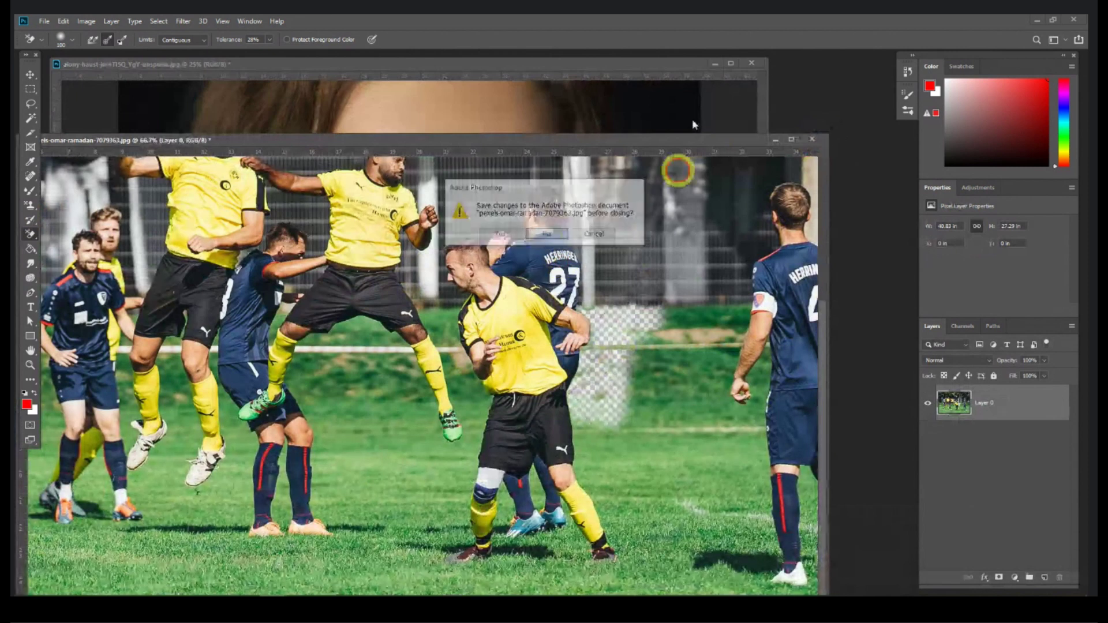
pyautogui.click(751, 63)
pyautogui.click(542, 235)
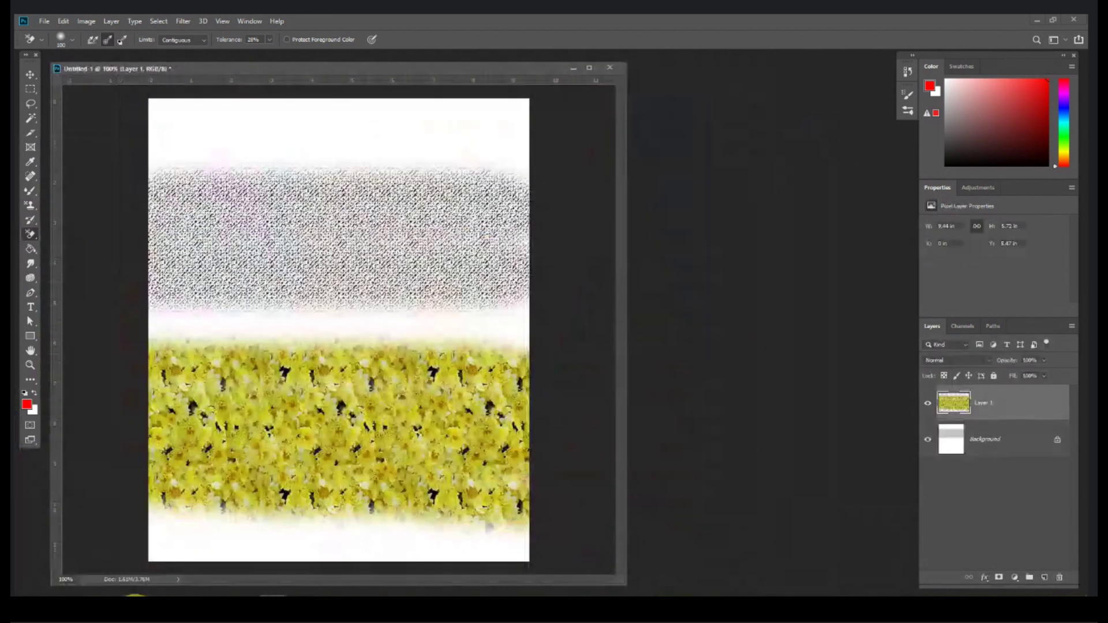
pyautogui.click(610, 68)
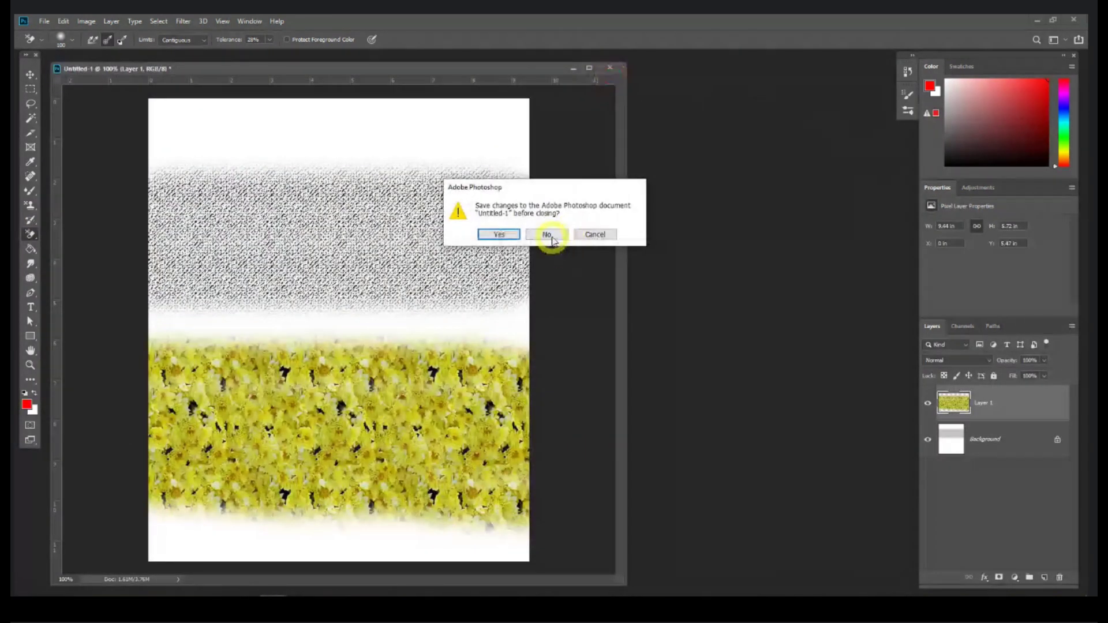
pyautogui.click(549, 237)
pyautogui.click(138, 591)
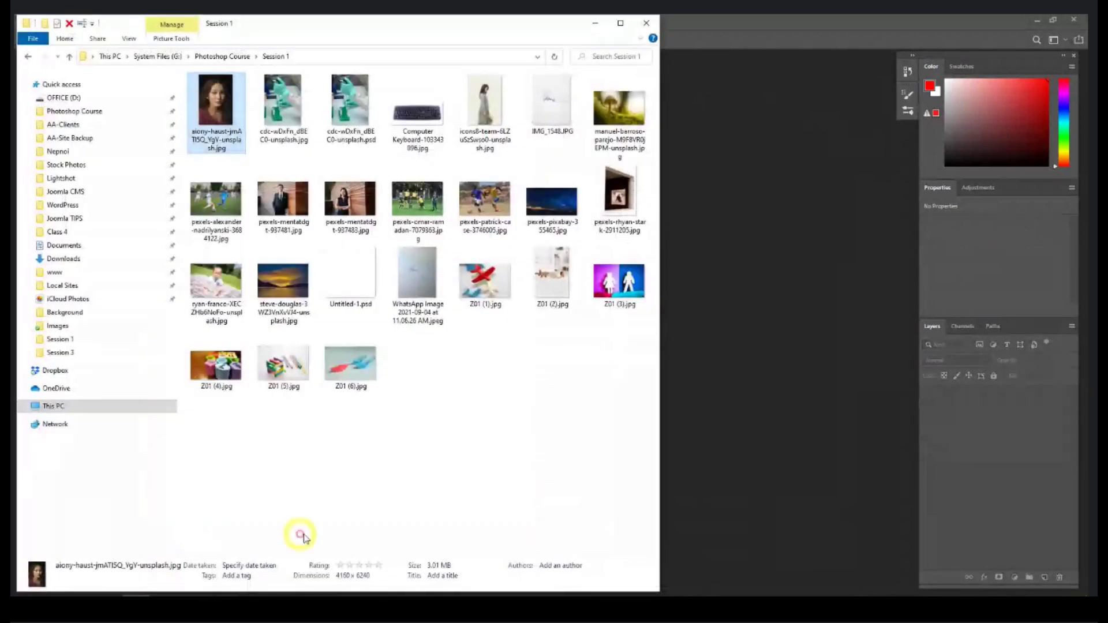
pyautogui.moveTo(502, 94); pyautogui.dragTo(662, 179)
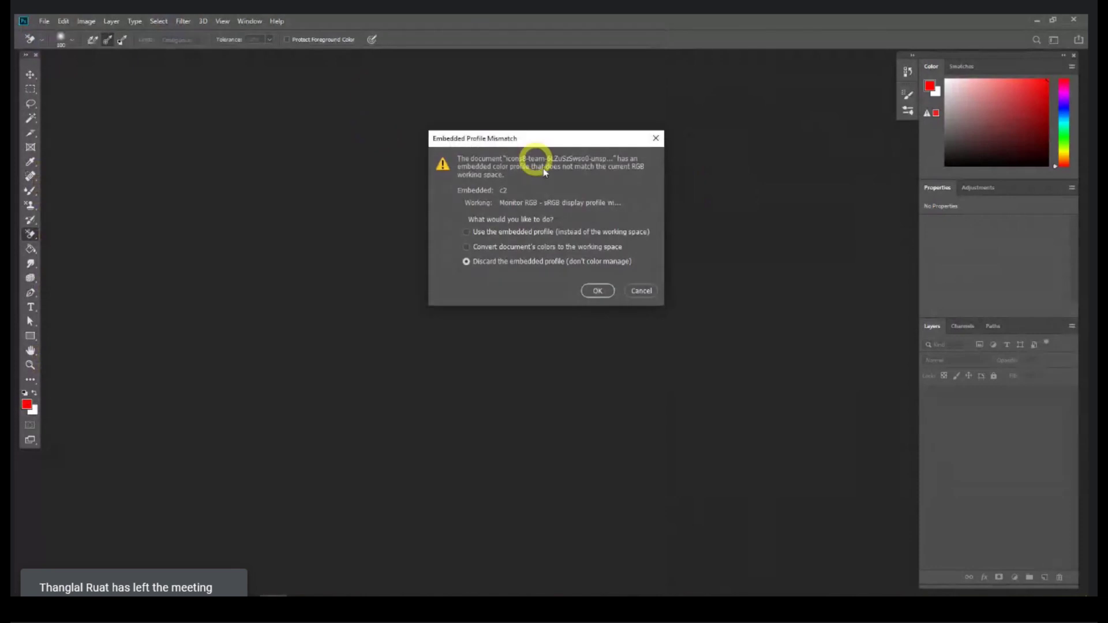
# Step: Open the standing woman photo without its colour profile, docked as a tab and centred
pyautogui.click(597, 290)
pyautogui.moveTo(223, 57); pyautogui.dragTo(251, 56)
pyautogui.hotkey('ctrl', '=')
pyautogui.hotkey('ctrl', '=')
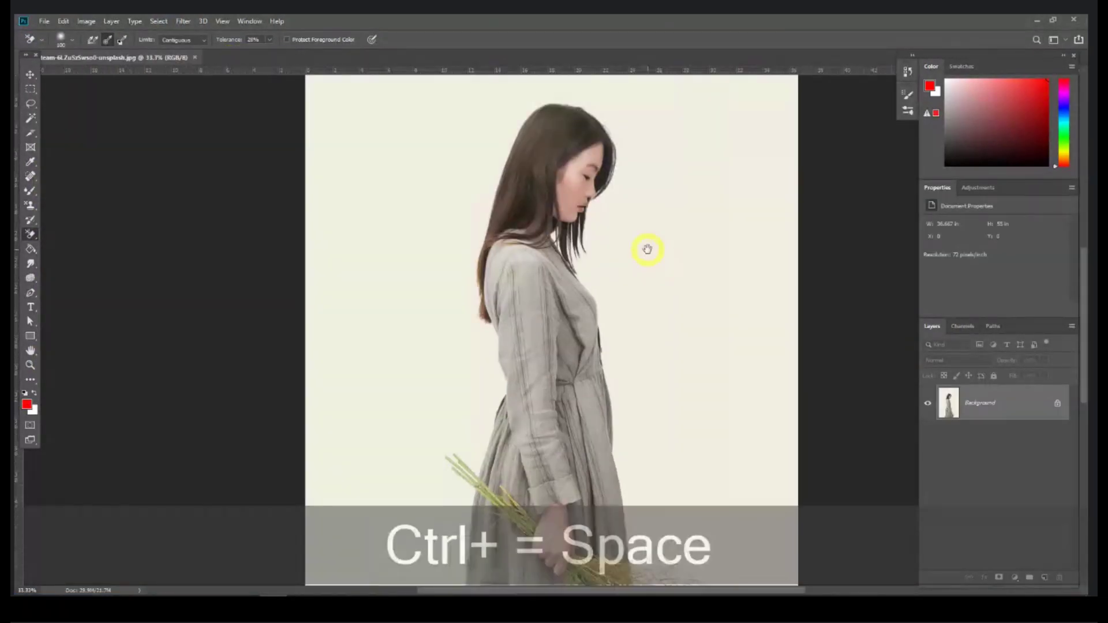
pyautogui.moveTo(645, 247); pyautogui.dragTo(552, 261)
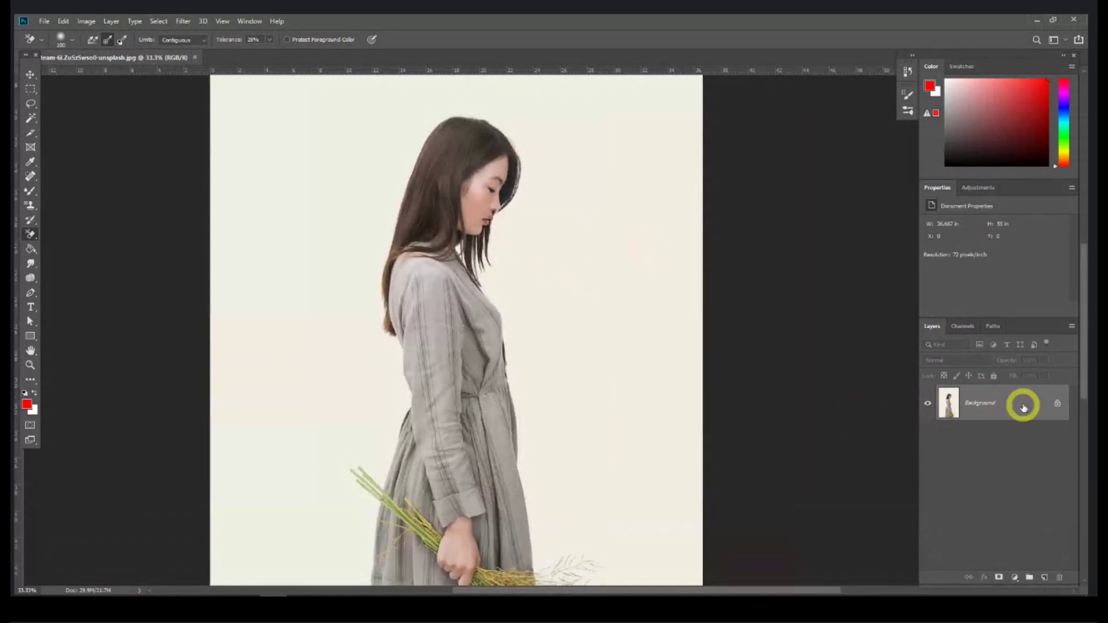
# Step: Duplicate the Background layer, add Layer 1 and fill it with white
pyautogui.moveTo(1012, 400); pyautogui.dragTo(1043, 576)
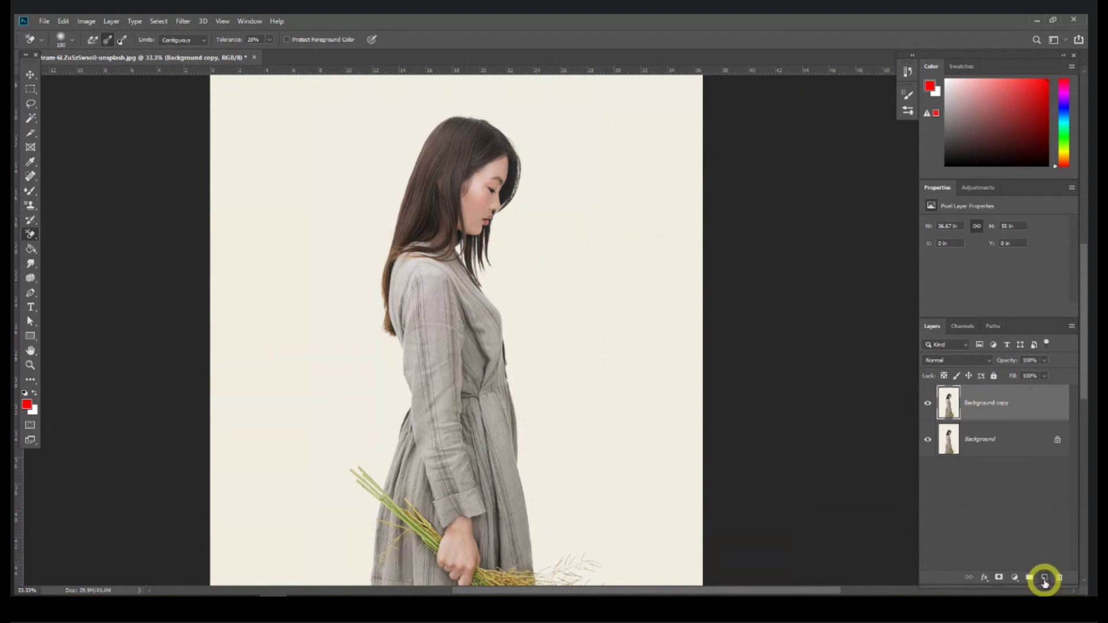
pyautogui.click(1043, 578)
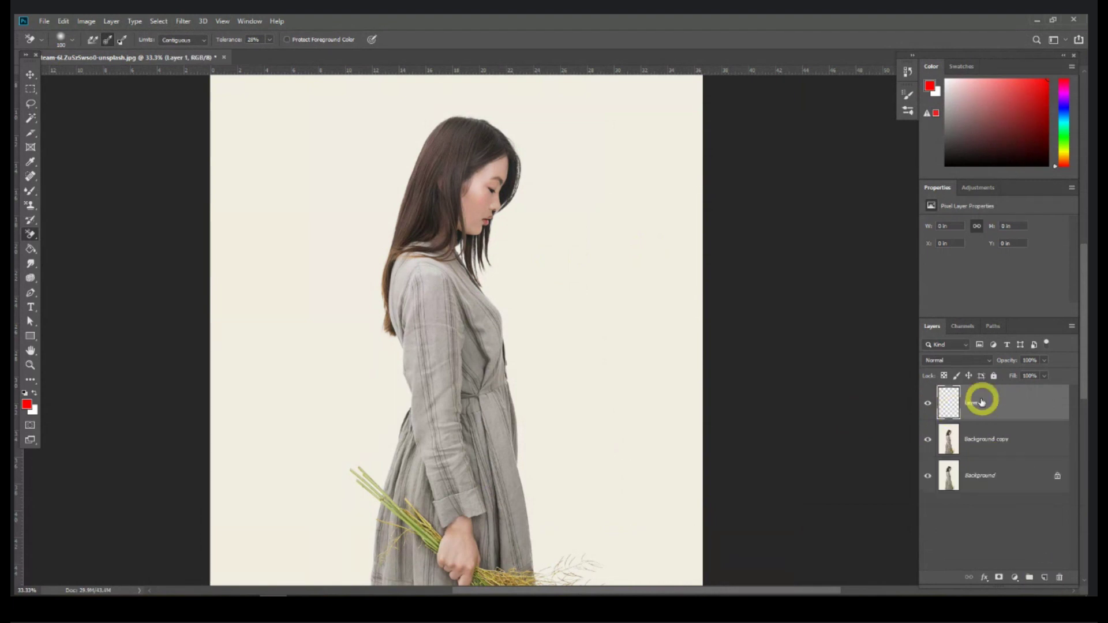
pyautogui.click(26, 404)
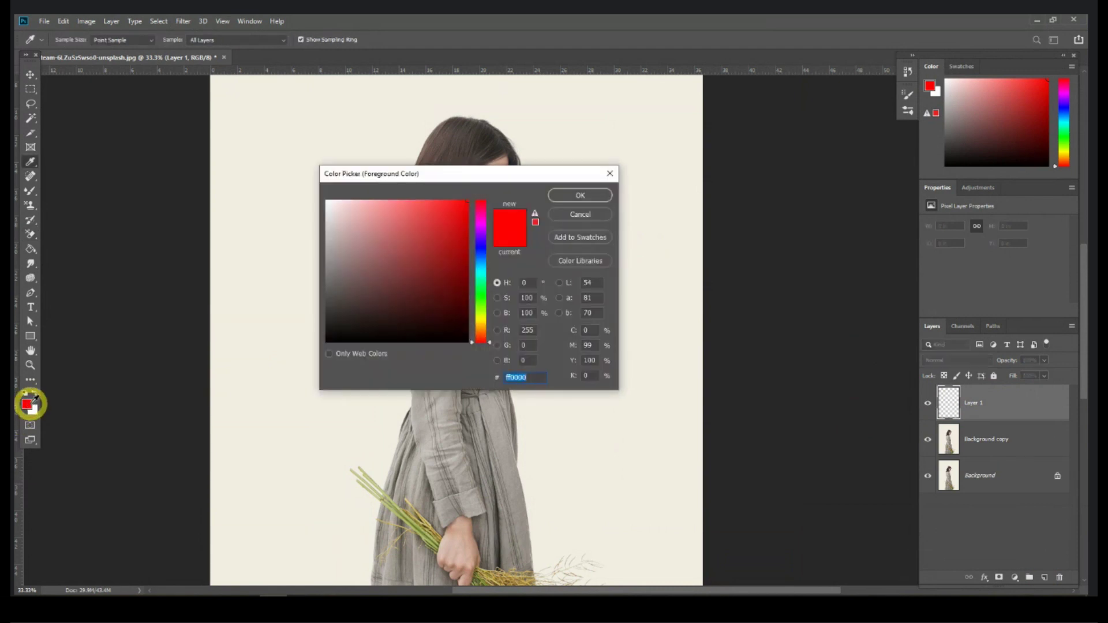
pyautogui.moveTo(351, 223); pyautogui.dragTo(313, 191)
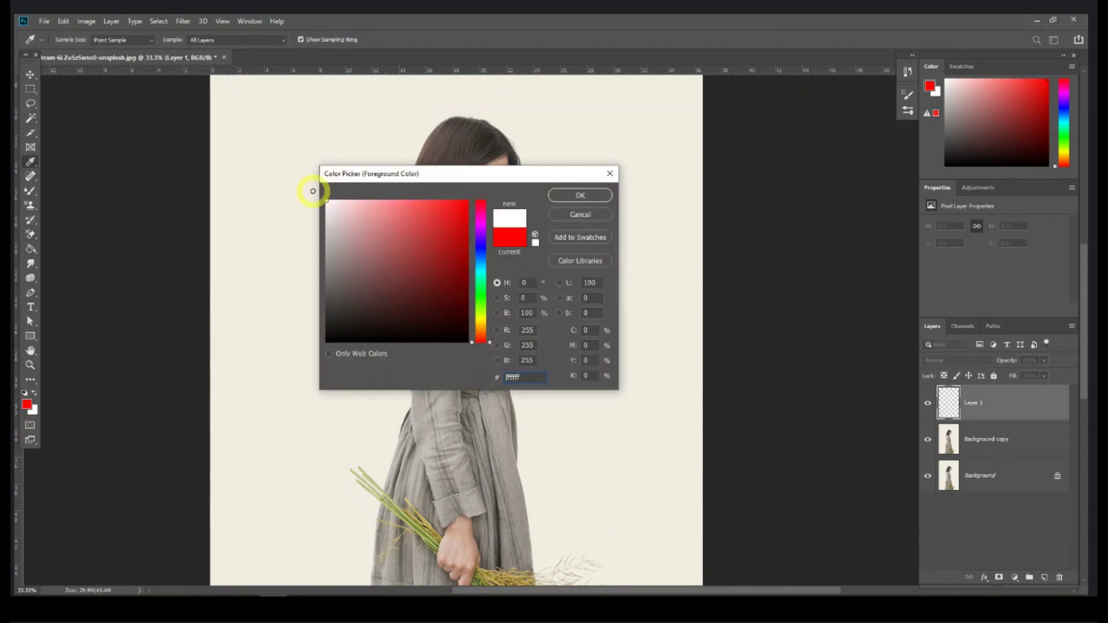
pyautogui.click(582, 193)
pyautogui.click(30, 225)
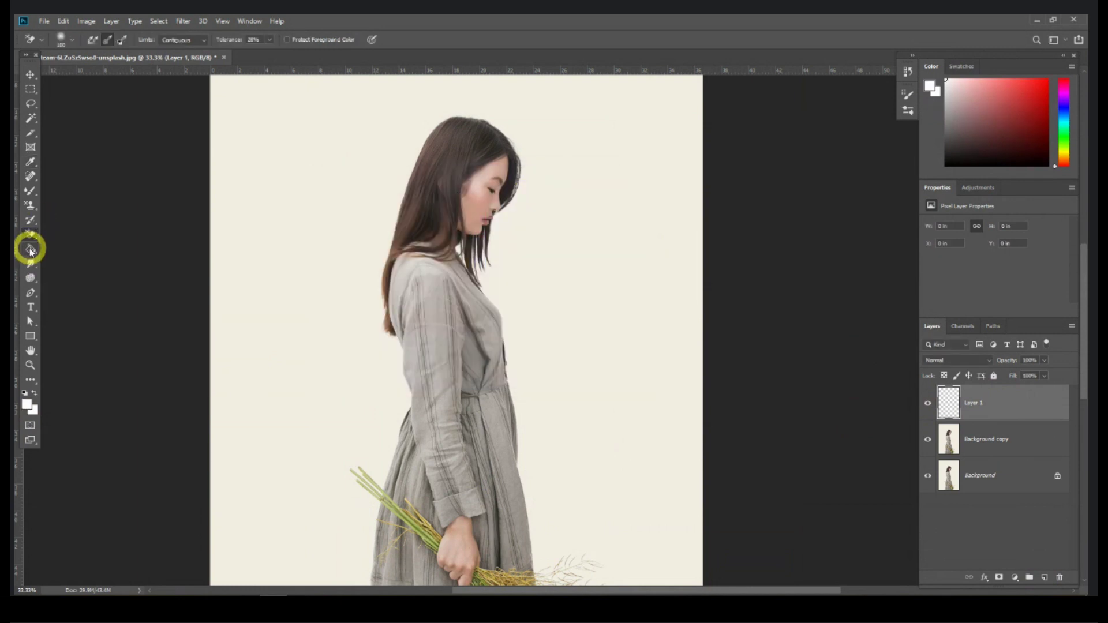
pyautogui.click(30, 250)
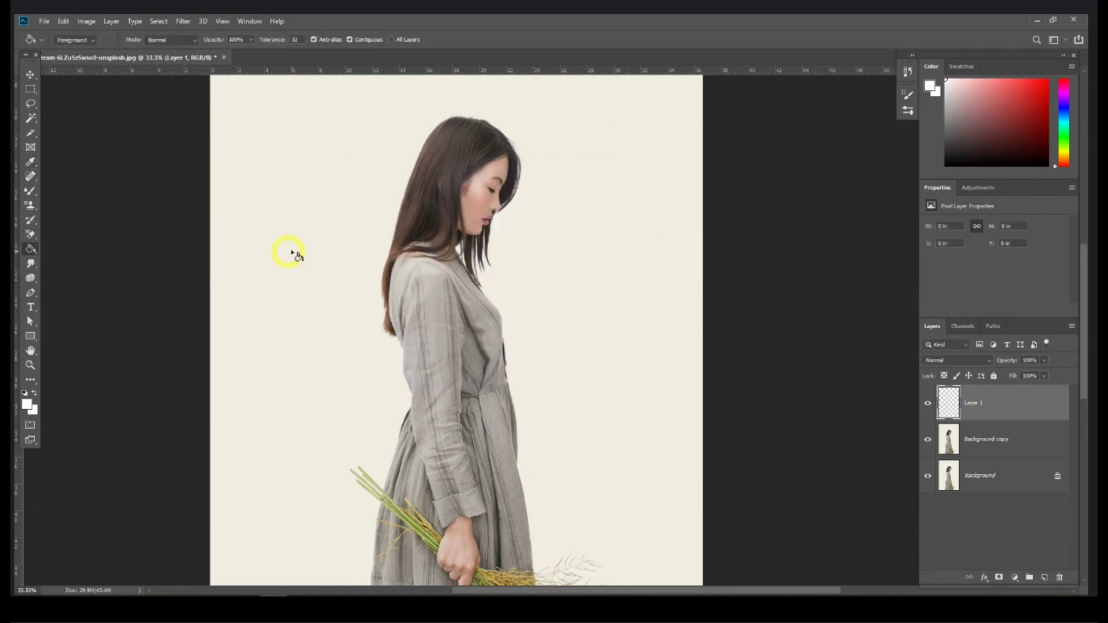
pyautogui.click(310, 248)
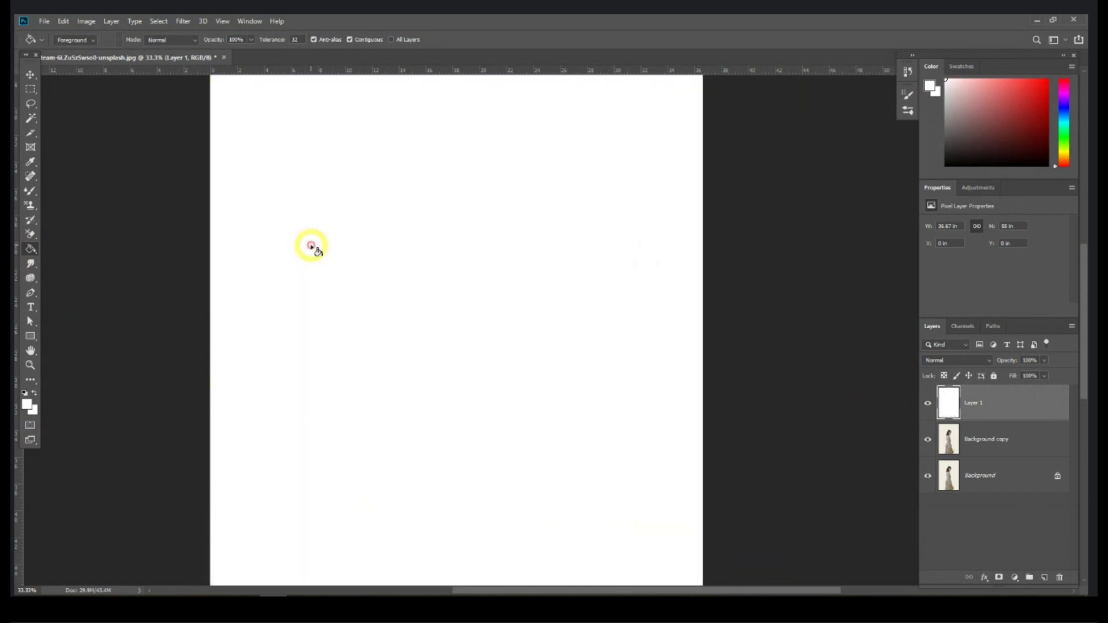
# Step: Move Layer 1 beneath the Background copy and select the copy layer
pyautogui.click(32, 74)
pyautogui.moveTo(971, 400); pyautogui.dragTo(993, 448)
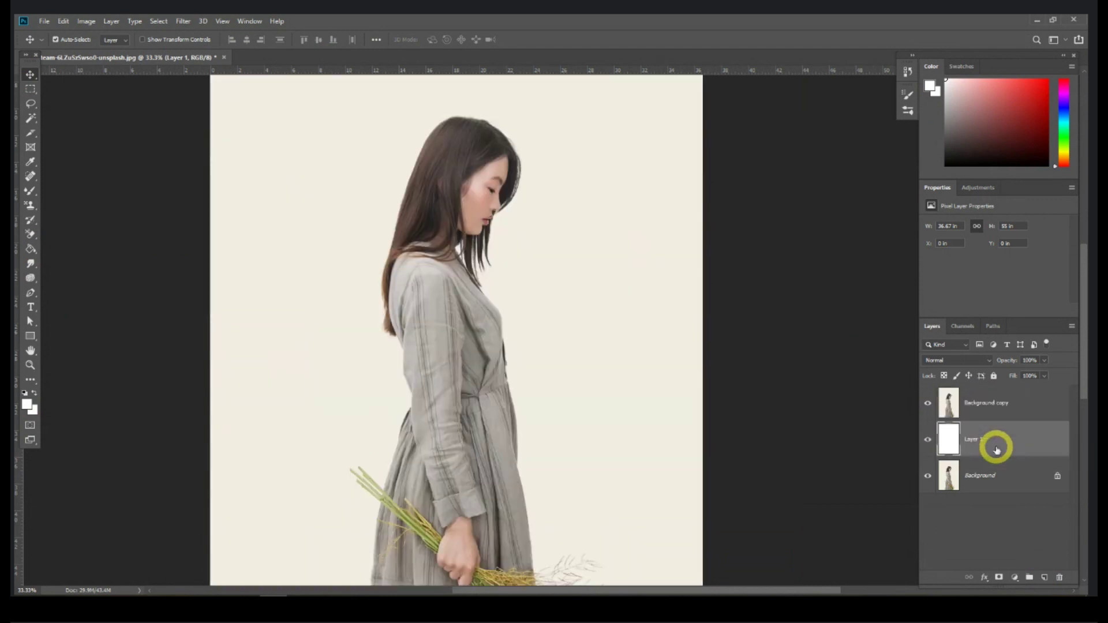
pyautogui.click(980, 402)
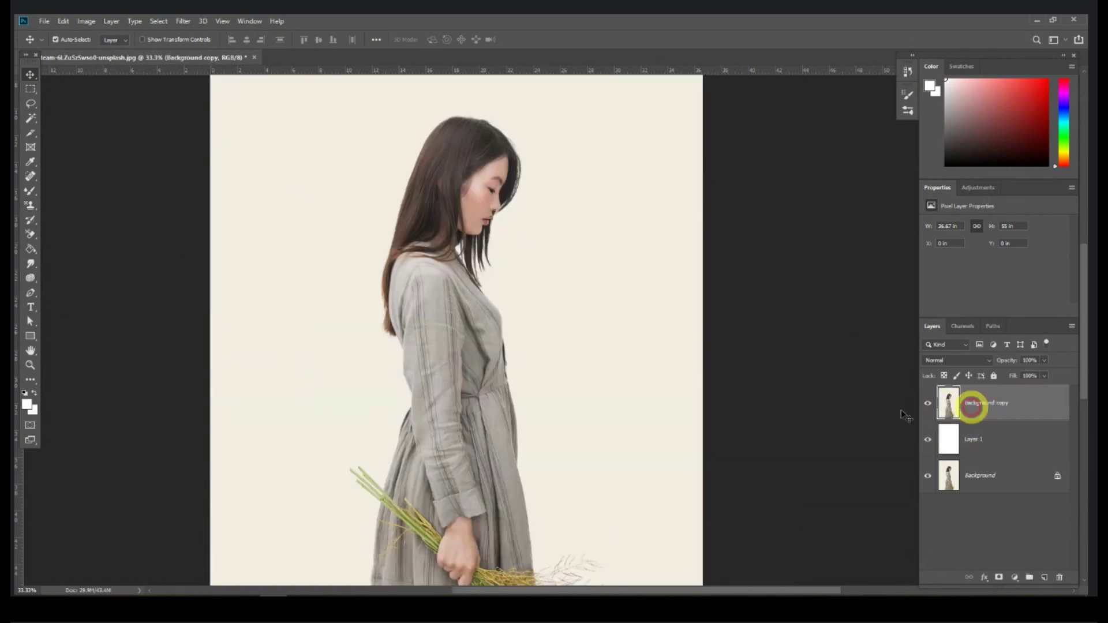
# Step: Set the Background Eraser to 33% tolerance and size 200, undo a test stroke, select Layer 1
pyautogui.click(30, 236)
pyautogui.moveTo(30, 237); pyautogui.dragTo(91, 235)
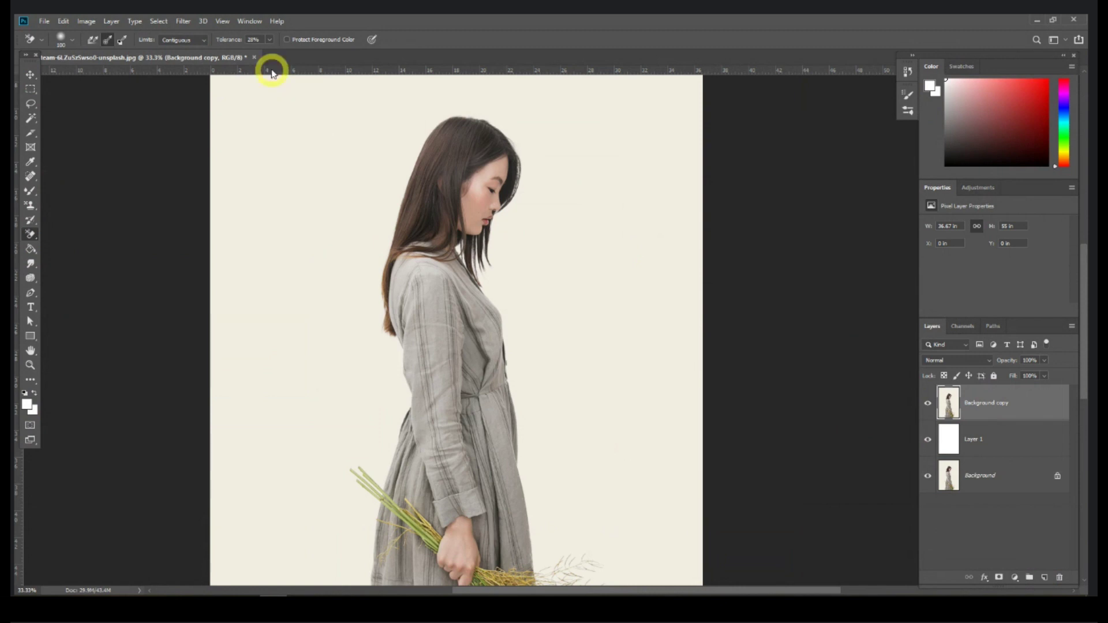
pyautogui.click(269, 39)
pyautogui.moveTo(273, 57); pyautogui.dragTo(276, 58)
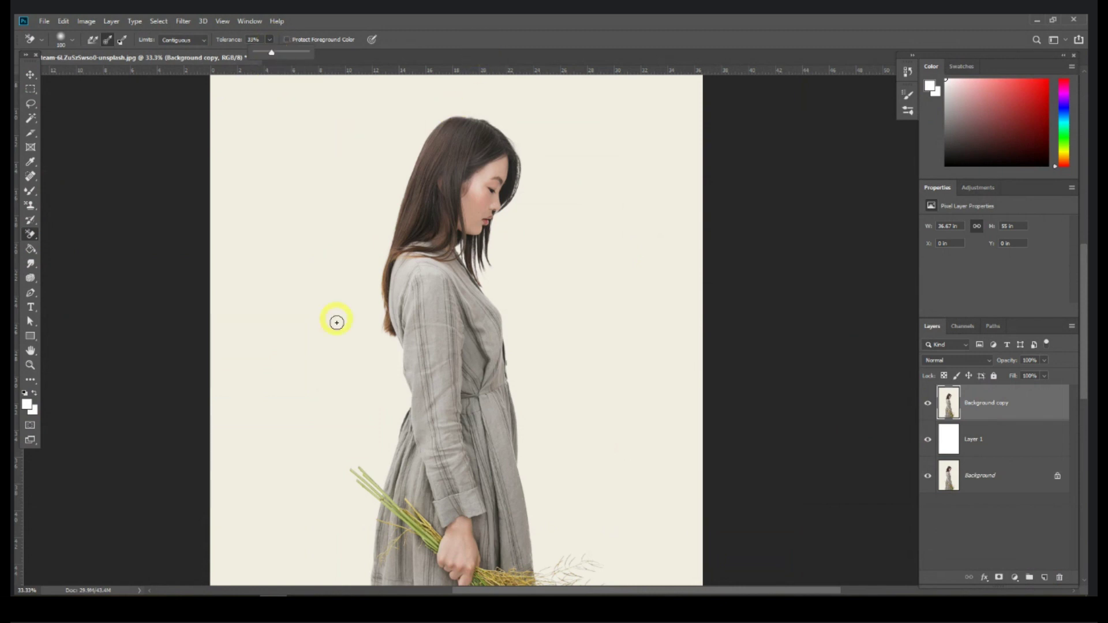
pyautogui.press(']')
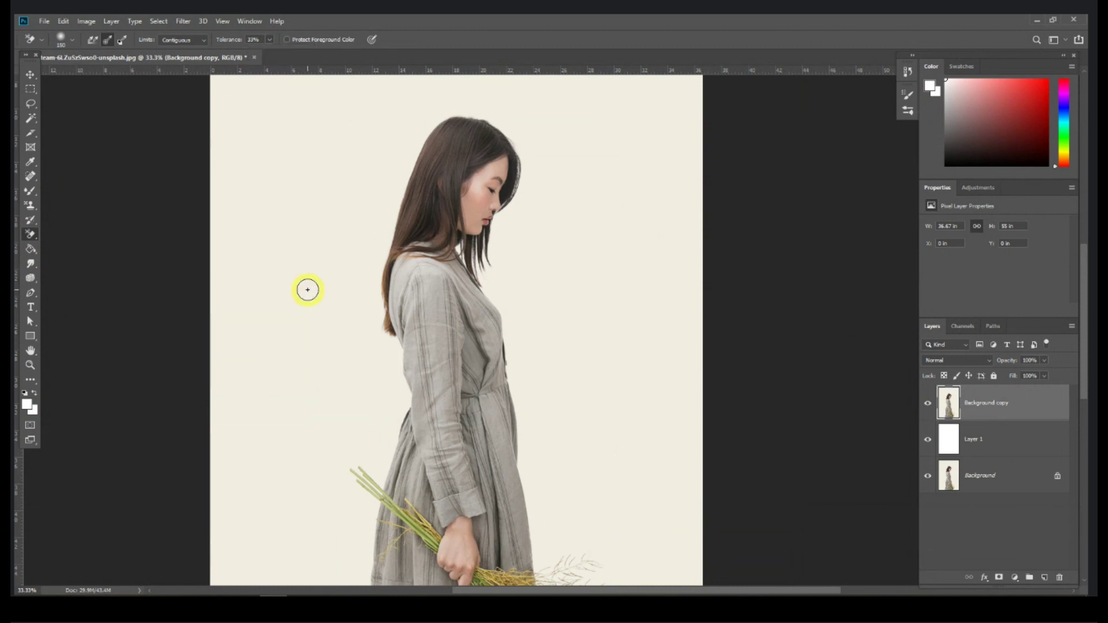
pyautogui.press(']')
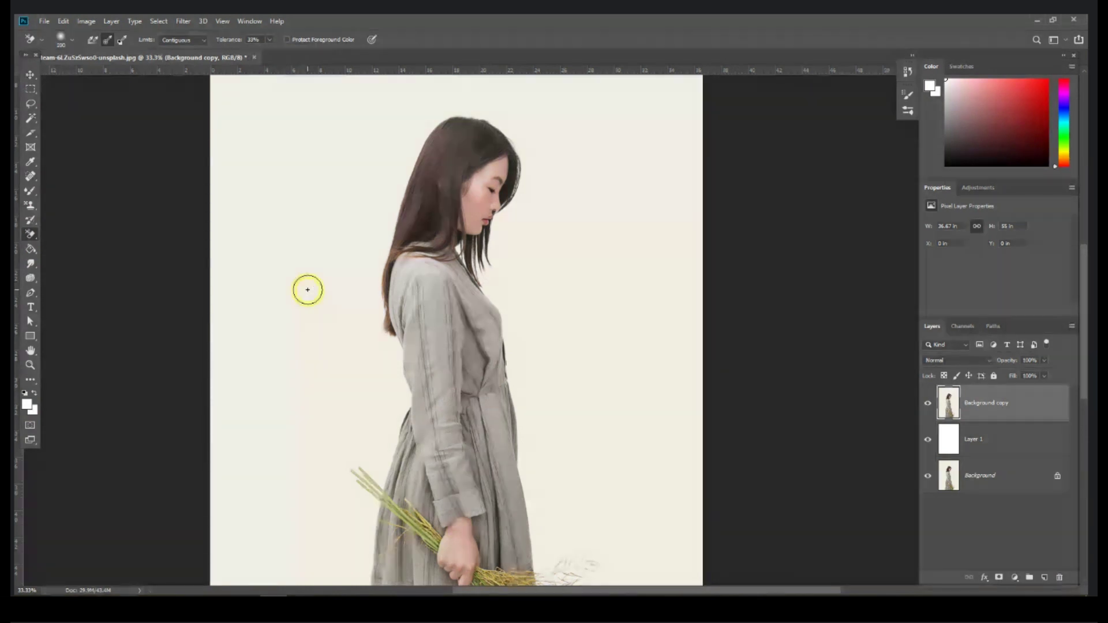
pyautogui.moveTo(314, 291); pyautogui.dragTo(338, 274)
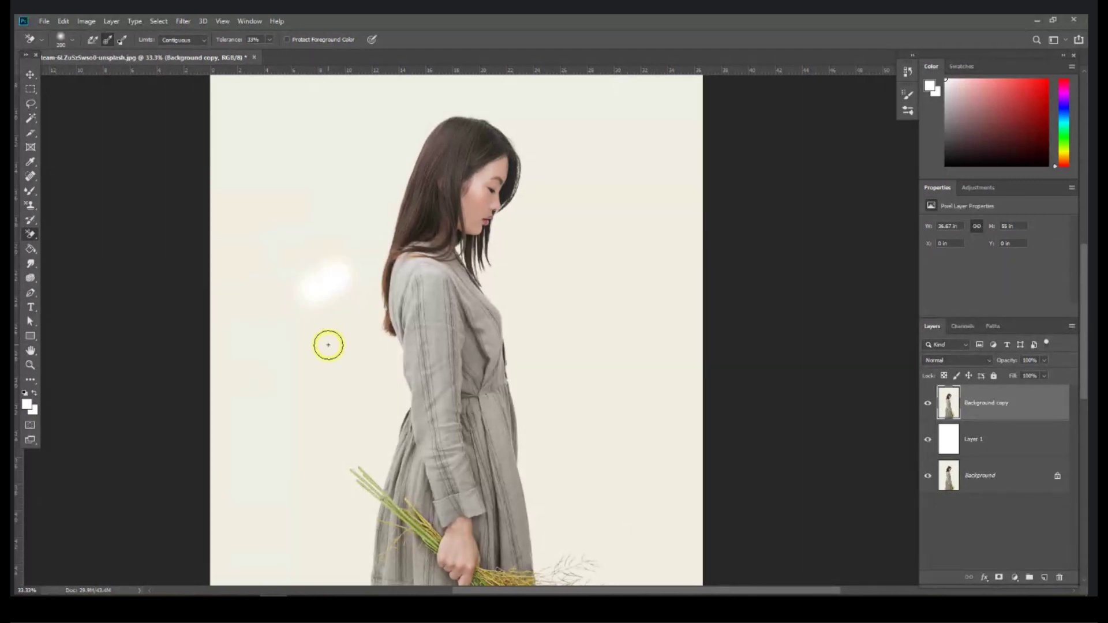
pyautogui.hotkey('ctrl', 'z')
pyautogui.click(1015, 442)
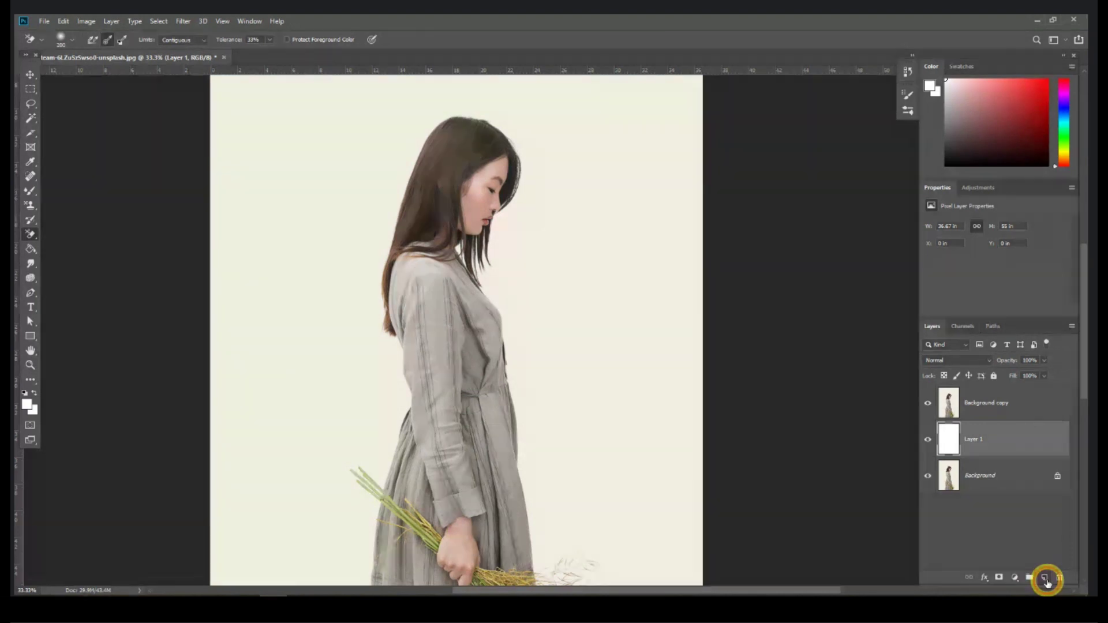
# Step: Add Layer 2 and fill it with pure red
pyautogui.click(1045, 579)
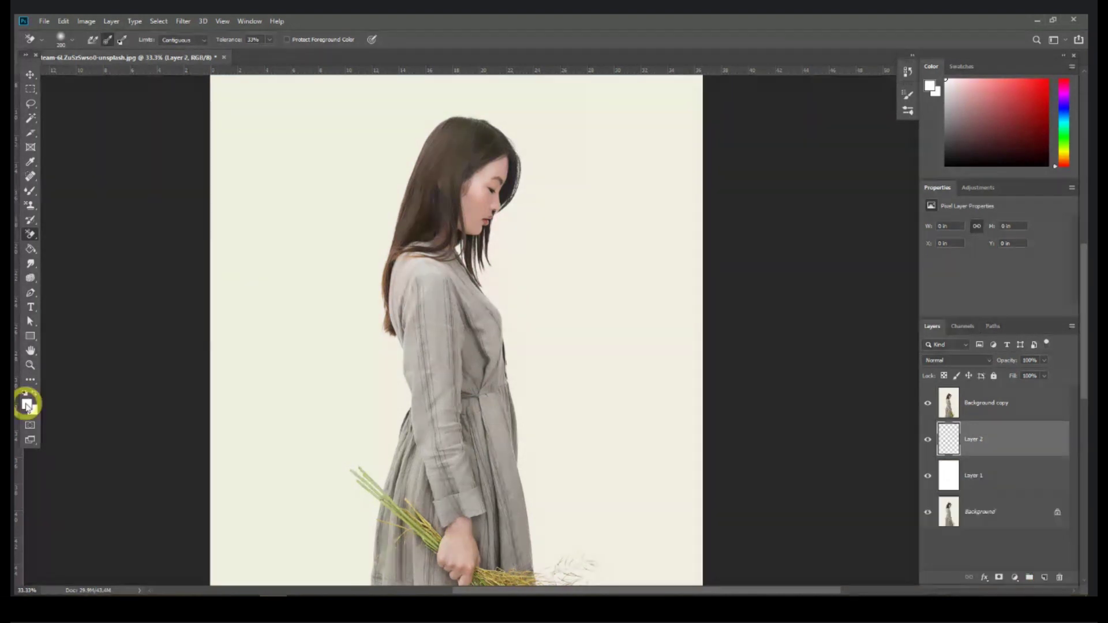
pyautogui.click(27, 406)
pyautogui.click(467, 200)
pyautogui.click(565, 195)
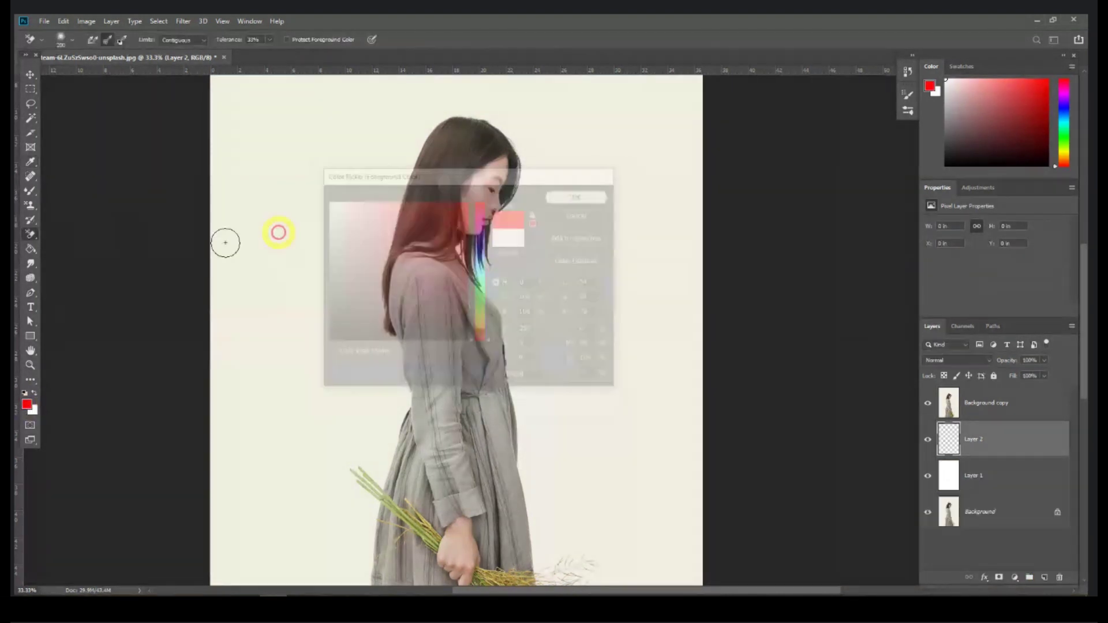
pyautogui.click(30, 249)
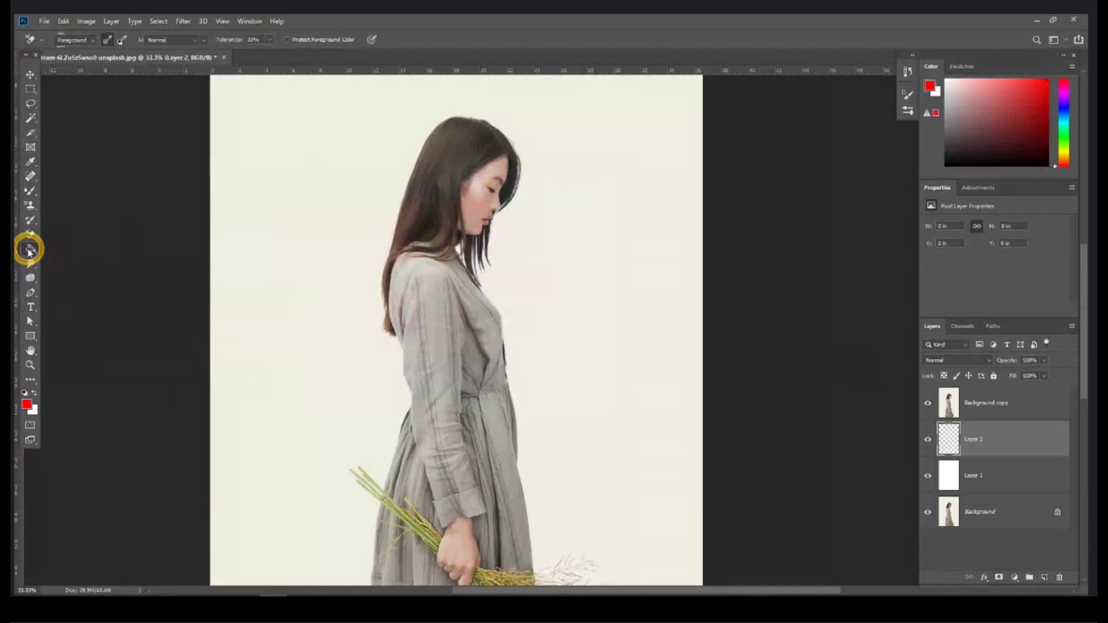
pyautogui.click(276, 218)
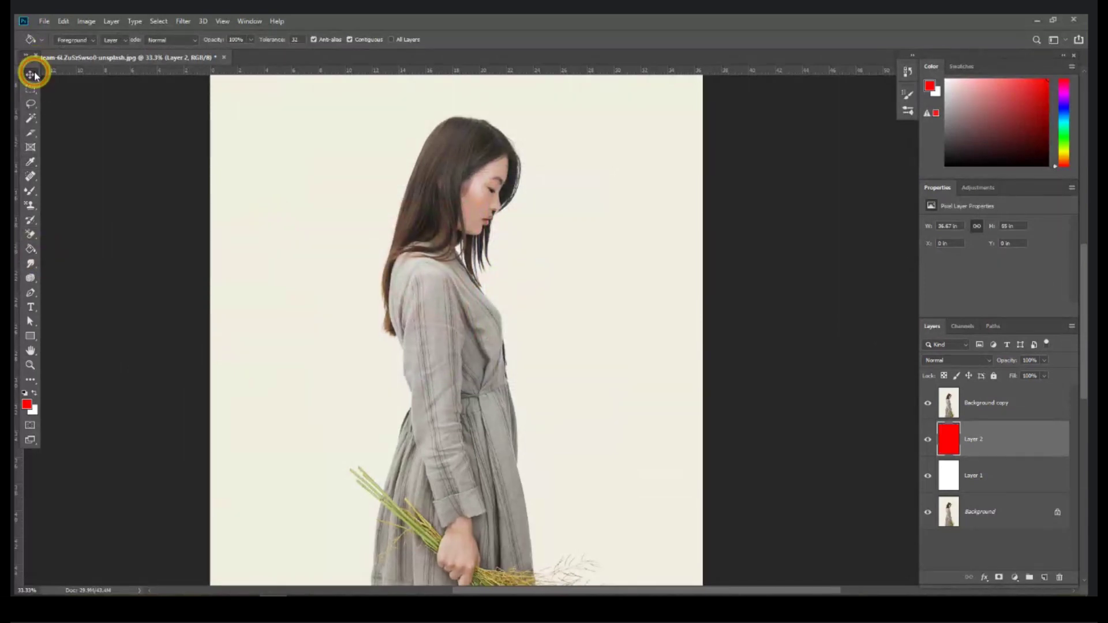
pyautogui.click(30, 74)
# Step: On the Background copy, trial a Background Eraser streak beside the woman, then undo it
pyautogui.click(1001, 407)
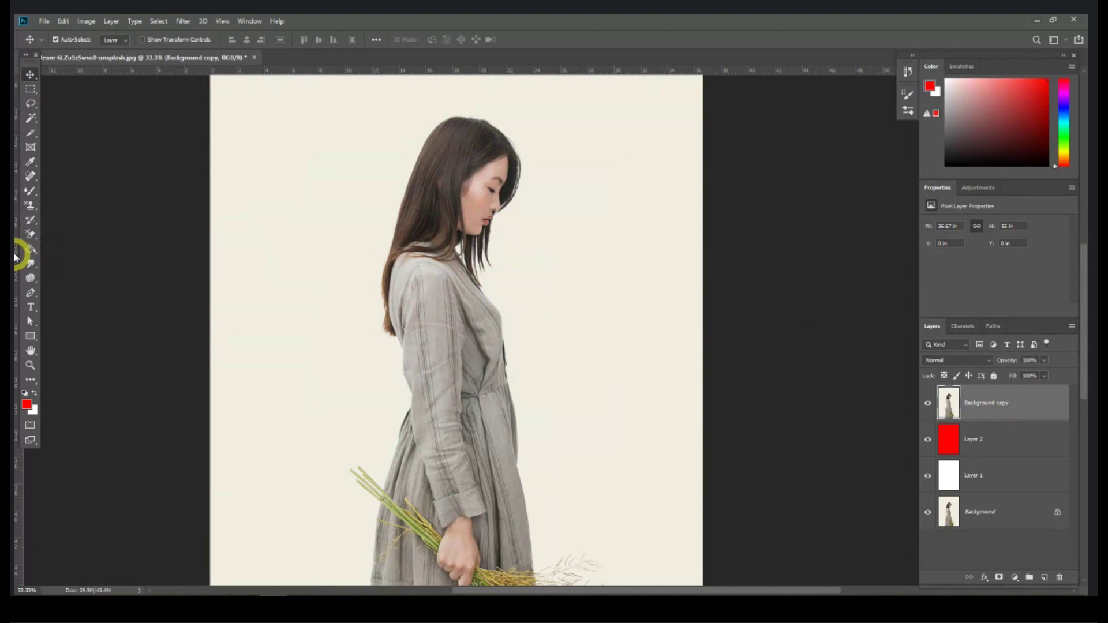
pyautogui.click(30, 234)
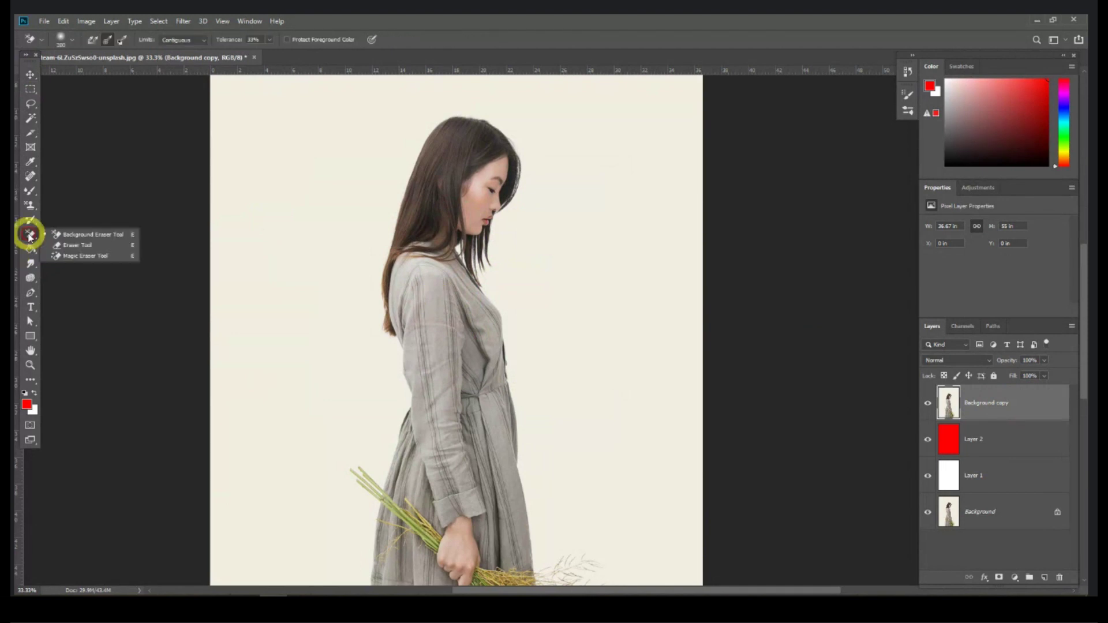
pyautogui.click(89, 236)
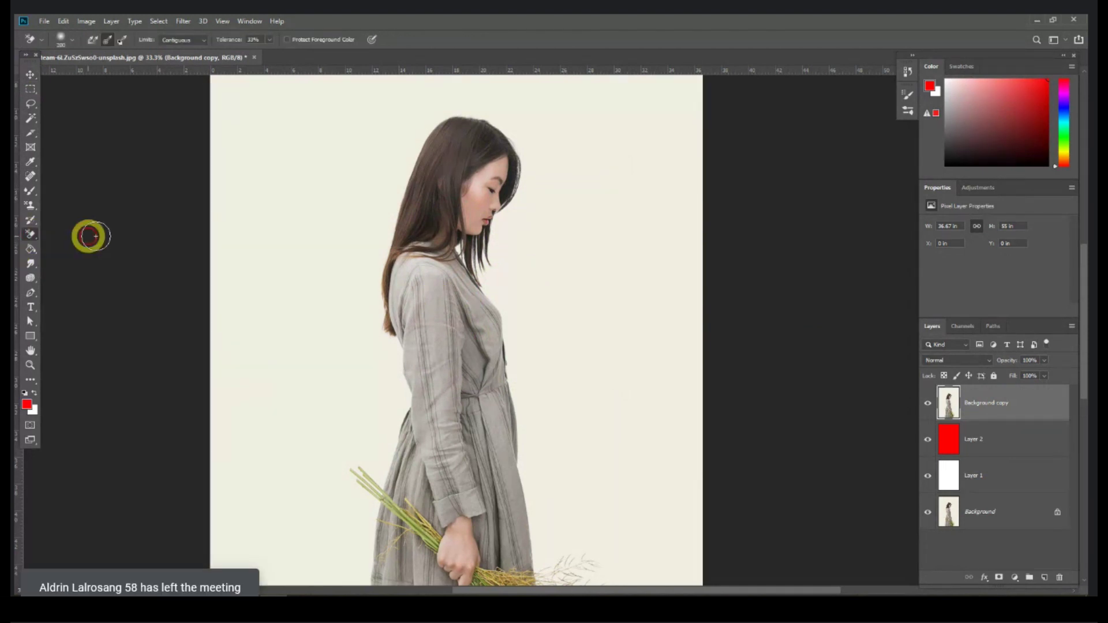
pyautogui.click(336, 287)
pyautogui.moveTo(337, 286)
pyautogui.mouseDown()
pyautogui.moveTo(387, 242)
pyautogui.moveTo(405, 175)
pyautogui.moveTo(384, 208)
pyautogui.moveTo(375, 264)
pyautogui.moveTo(389, 365)
pyautogui.mouseUp()
pyautogui.hotkey('ctrl', 'z')
# Step: Lower the tolerance to 18% and erase background beside the hair and near the neck
pyautogui.moveTo(271, 40); pyautogui.dragTo(265, 53)
pyautogui.moveTo(370, 207)
pyautogui.mouseDown()
pyautogui.moveTo(373, 322)
pyautogui.moveTo(397, 403)
pyautogui.mouseUp()
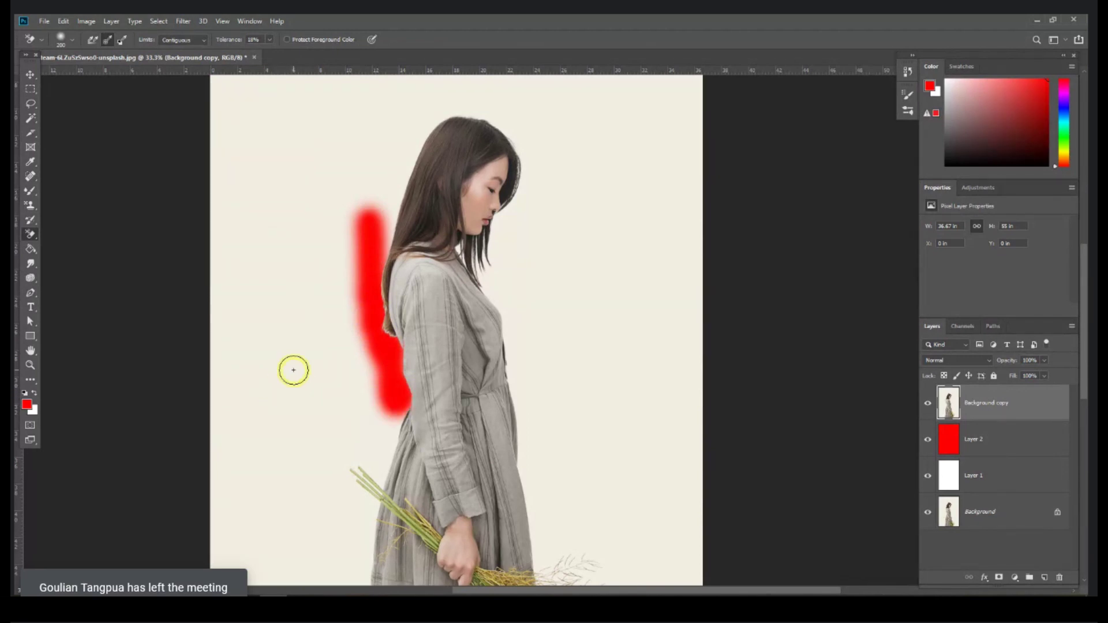
pyautogui.click(293, 370)
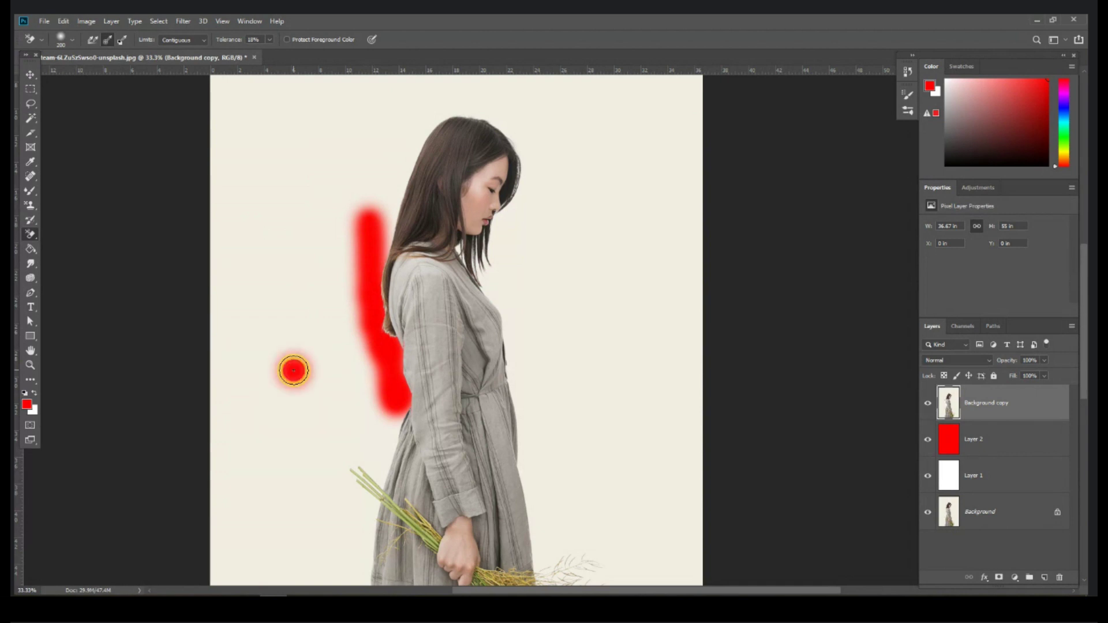
pyautogui.click(293, 369)
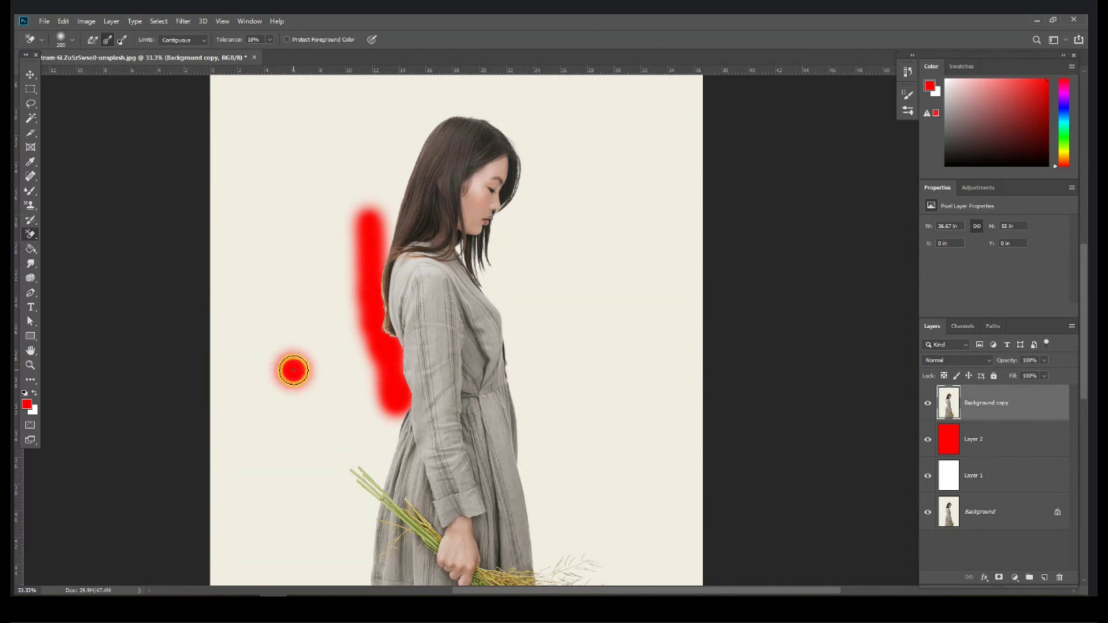
pyautogui.moveTo(293, 370); pyautogui.dragTo(307, 296)
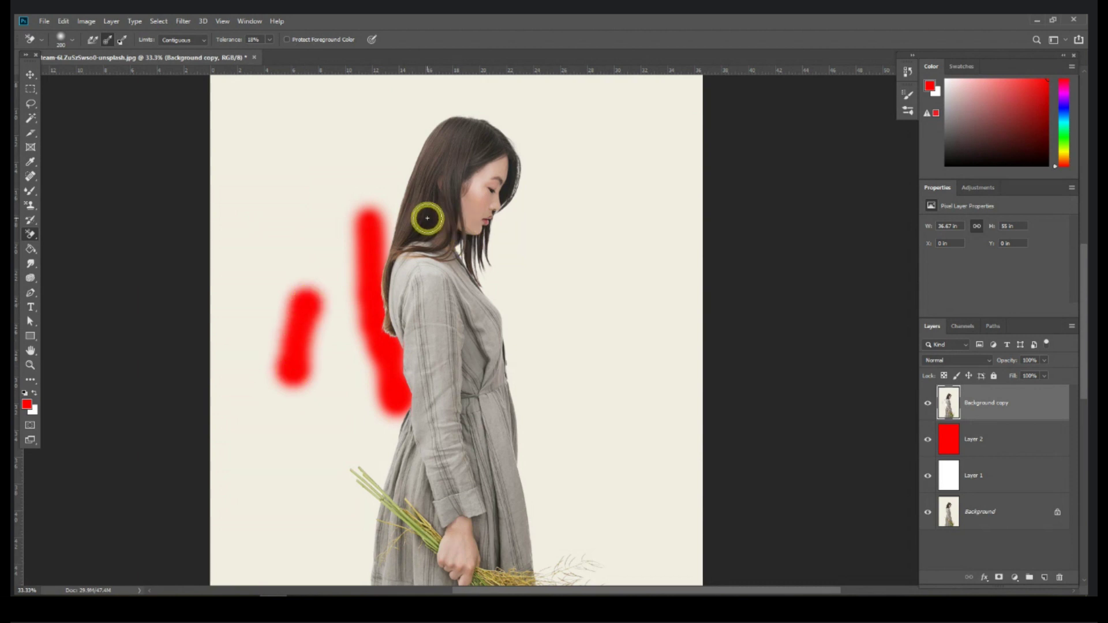
pyautogui.moveTo(427, 218)
pyautogui.mouseDown()
pyautogui.moveTo(430, 203)
pyautogui.moveTo(404, 180)
pyautogui.mouseUp()
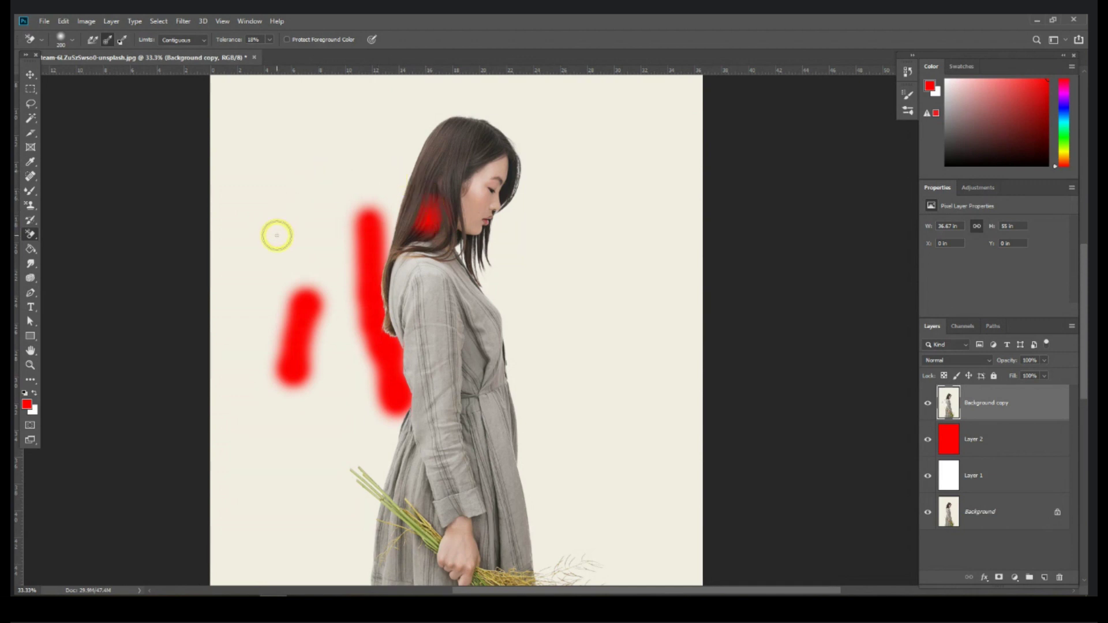
# Step: Keep Contiguous limits, zoom in, and erase background right of and between the hair strands
pyautogui.click(204, 40)
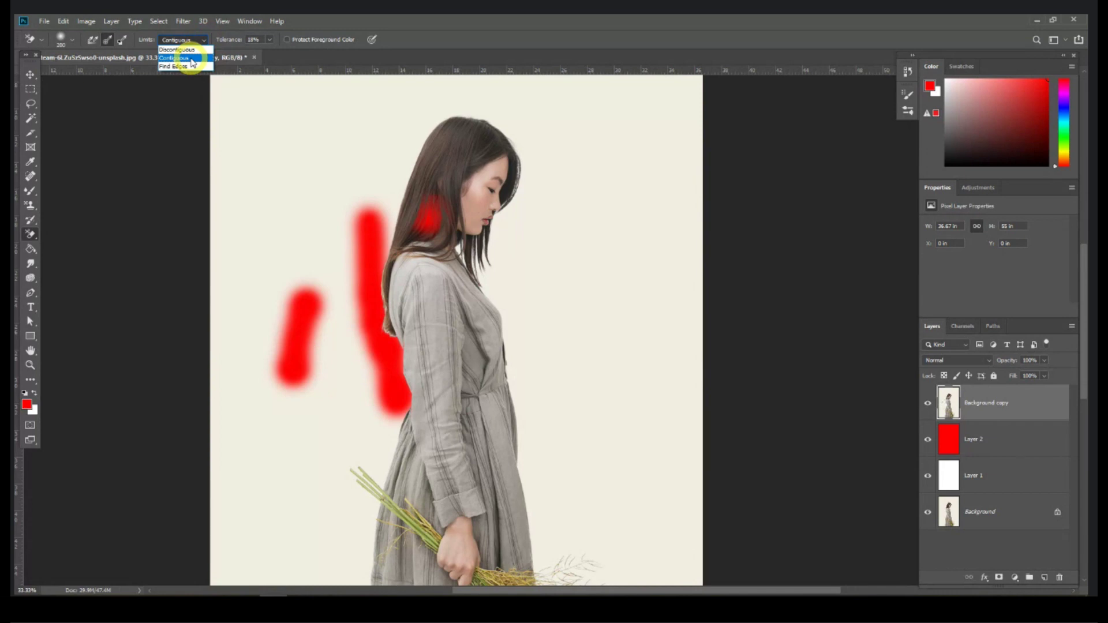
pyautogui.click(748, 210)
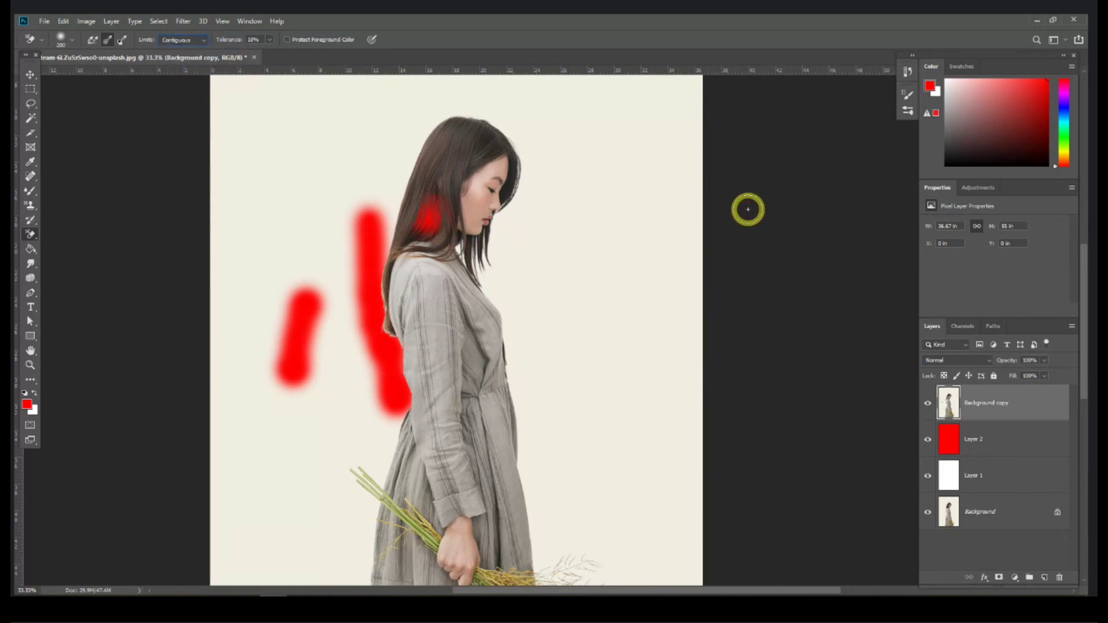
pyautogui.hotkey('ctrl', '=')
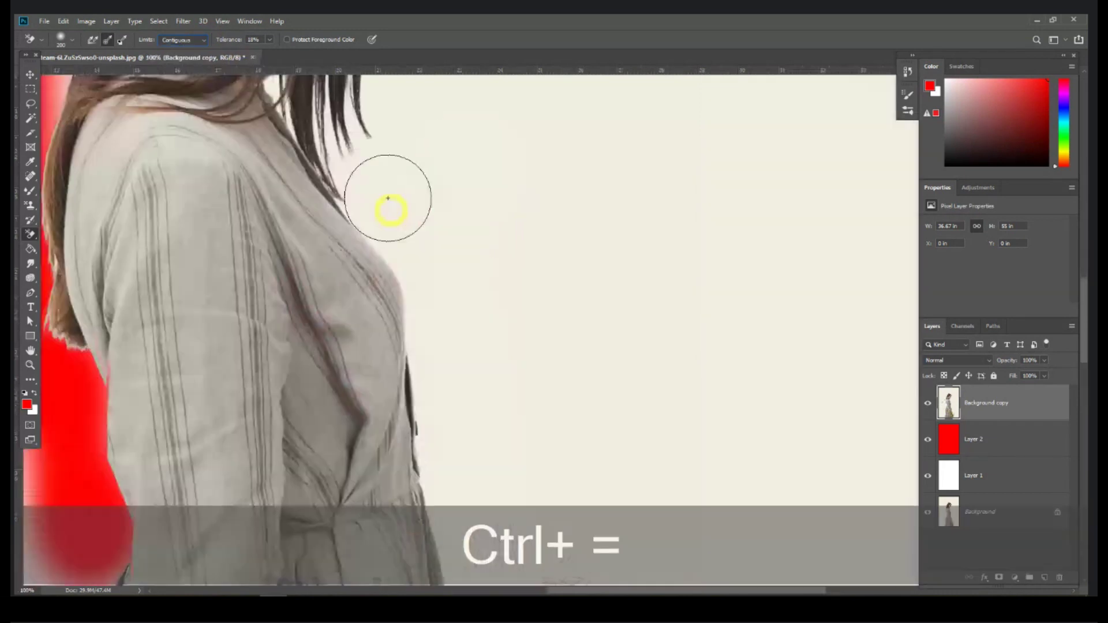
pyautogui.press('space')
pyautogui.moveTo(390, 203); pyautogui.dragTo(469, 390)
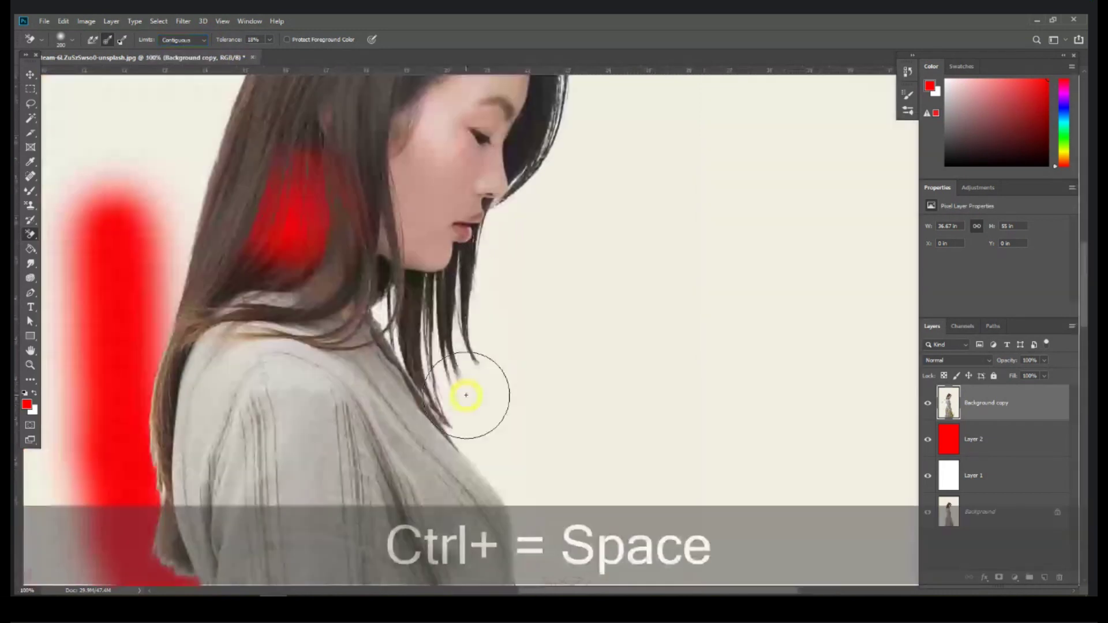
pyautogui.hotkey('ctrl', '=')
pyautogui.press('space')
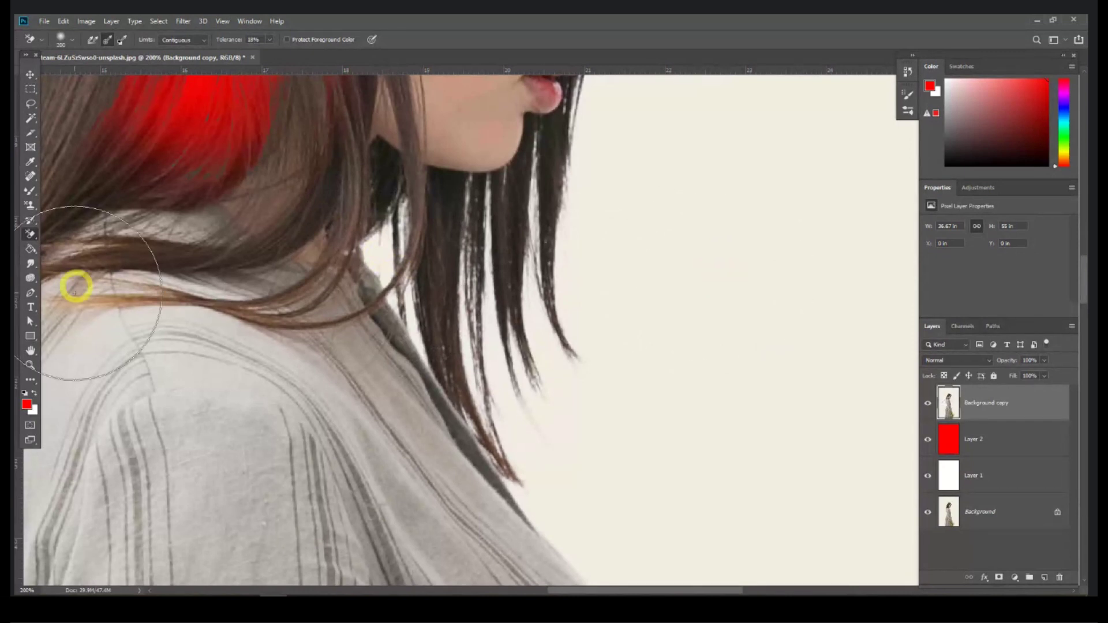
pyautogui.click(707, 279)
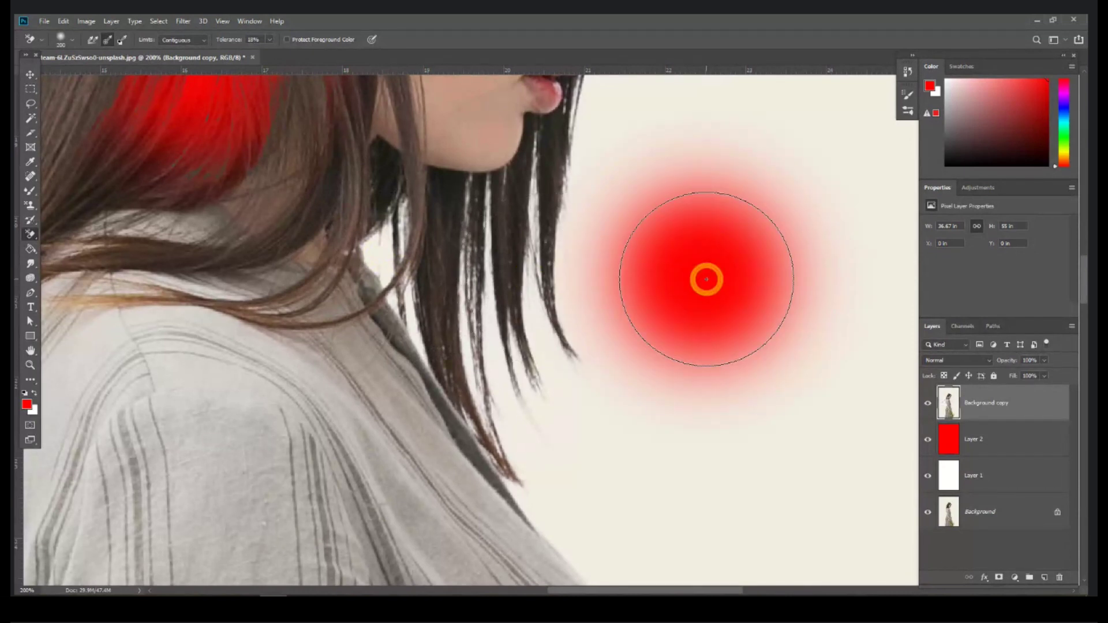
pyautogui.moveTo(706, 279); pyautogui.dragTo(519, 270)
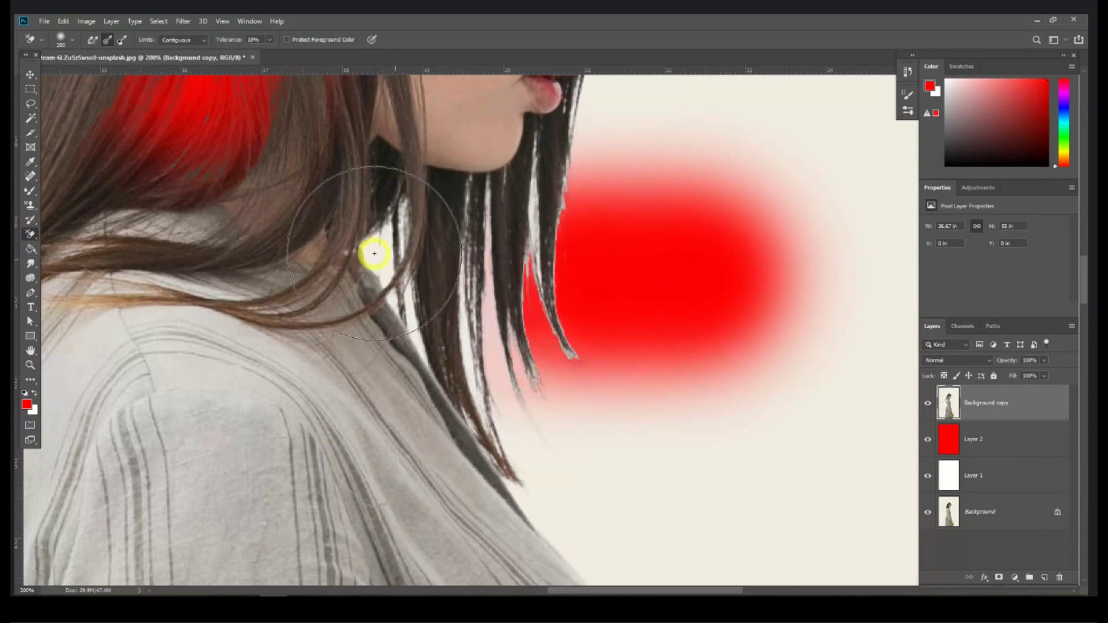
pyautogui.moveTo(374, 253); pyautogui.dragTo(378, 261)
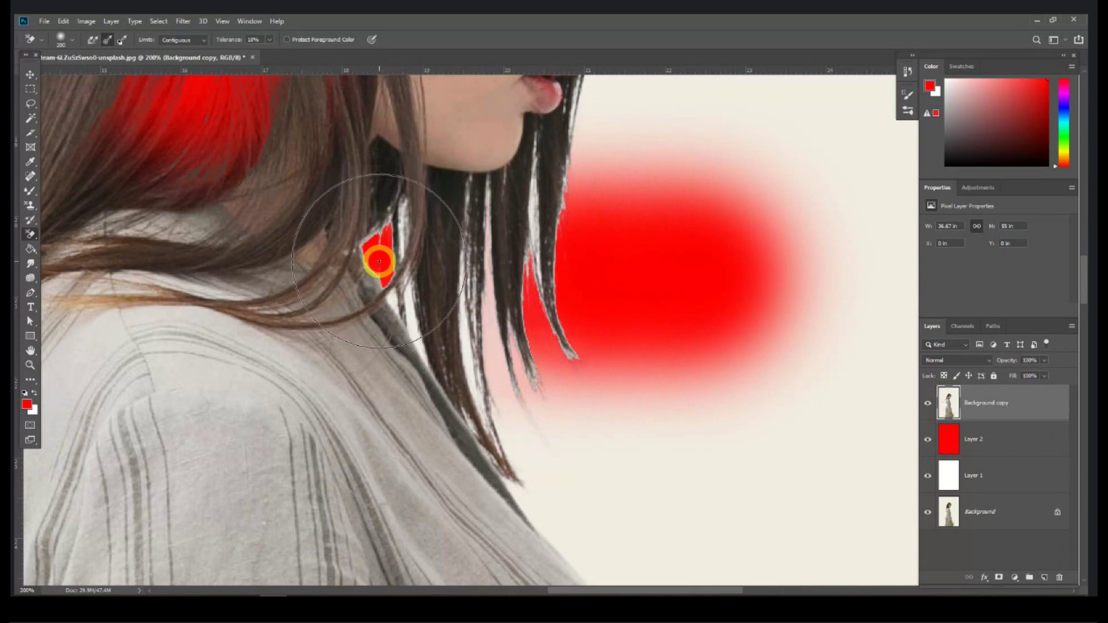
pyautogui.moveTo(379, 261); pyautogui.dragTo(378, 256)
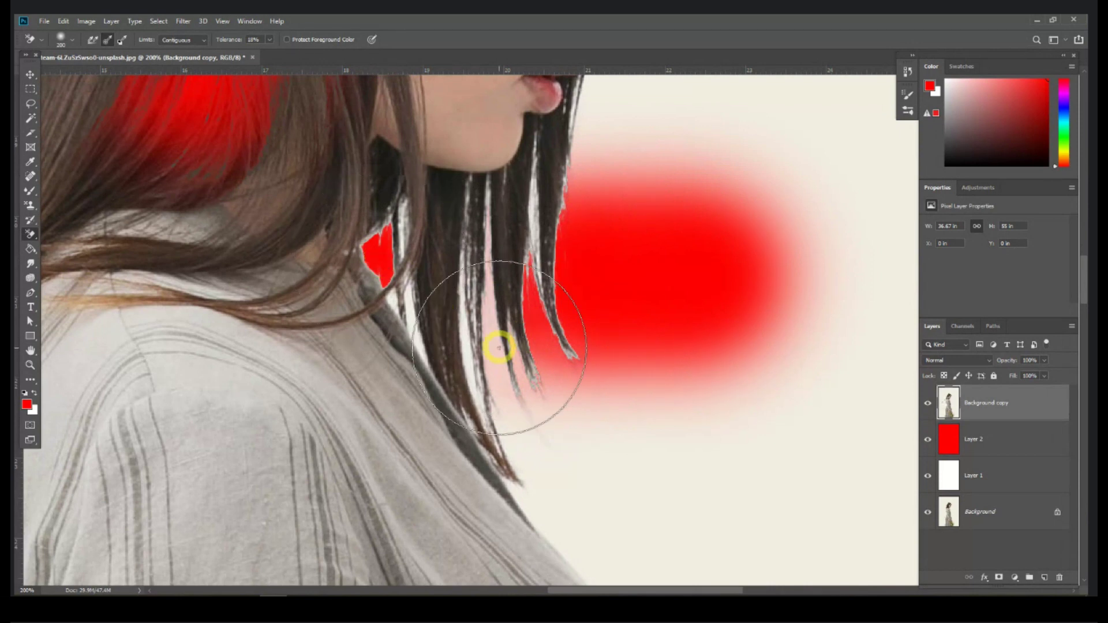
# Step: Zoom out to the whole photo and undo the red layer and trial strokes
pyautogui.press('ctrl')
pyautogui.hotkey('ctrl', '-')
pyautogui.hotkey('ctrl', '-')
pyautogui.hotkey('ctrl', '-')
pyautogui.hotkey('ctrl', '-')
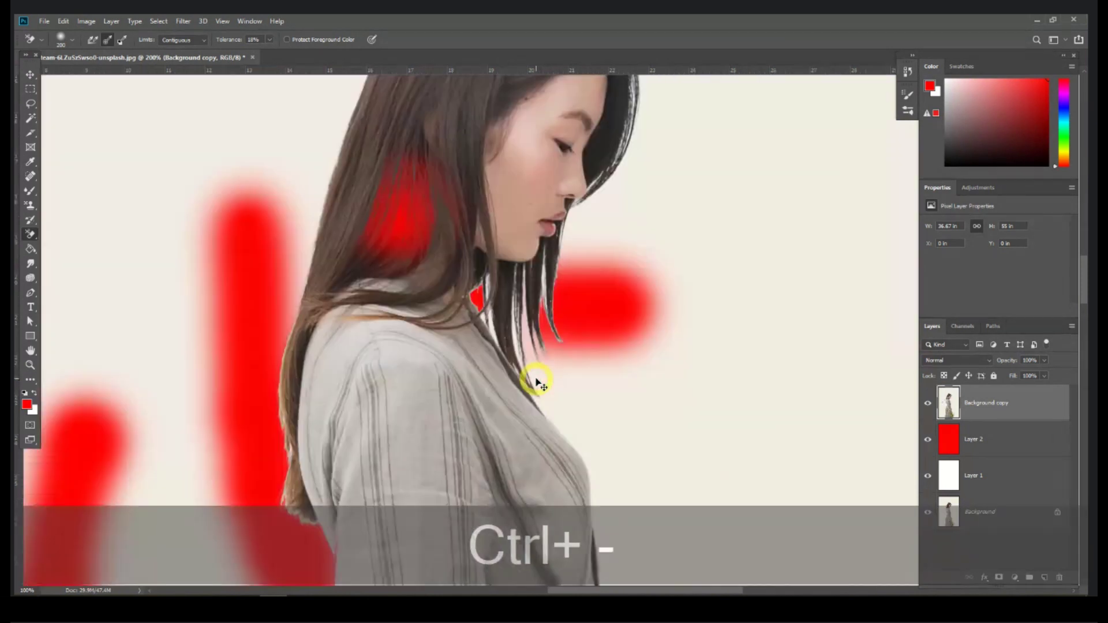
pyautogui.hotkey('ctrl', '-')
pyautogui.hotkey('ctrl', 'z')
pyautogui.hotkey('ctrl', 'z')
pyautogui.hotkey('ctrl', 'z')
pyautogui.hotkey('ctrl', 'z')
pyautogui.hotkey('ctrl', 'z')
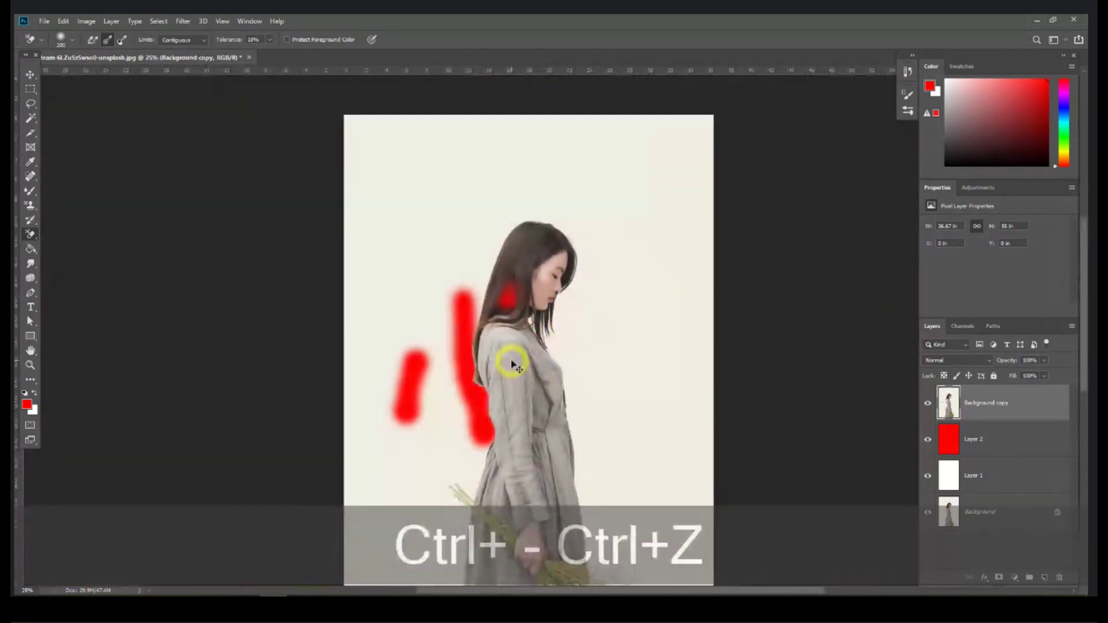
# Step: Erase across the photo copy with the plain Eraser, then undo the whole stroke
pyautogui.rightClick(31, 233)
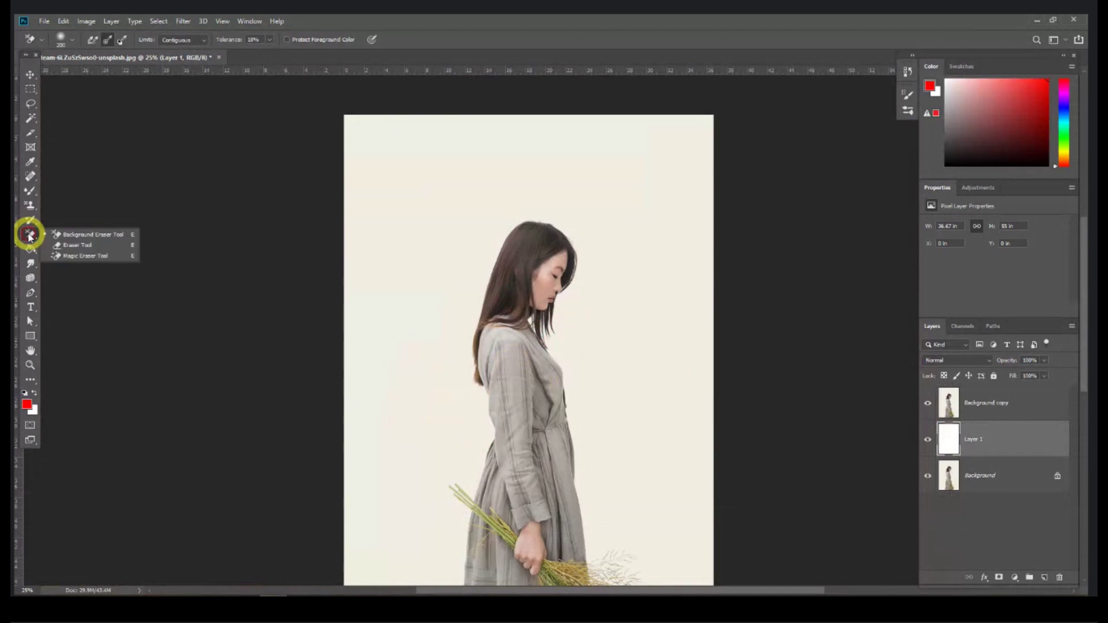
pyautogui.click(98, 248)
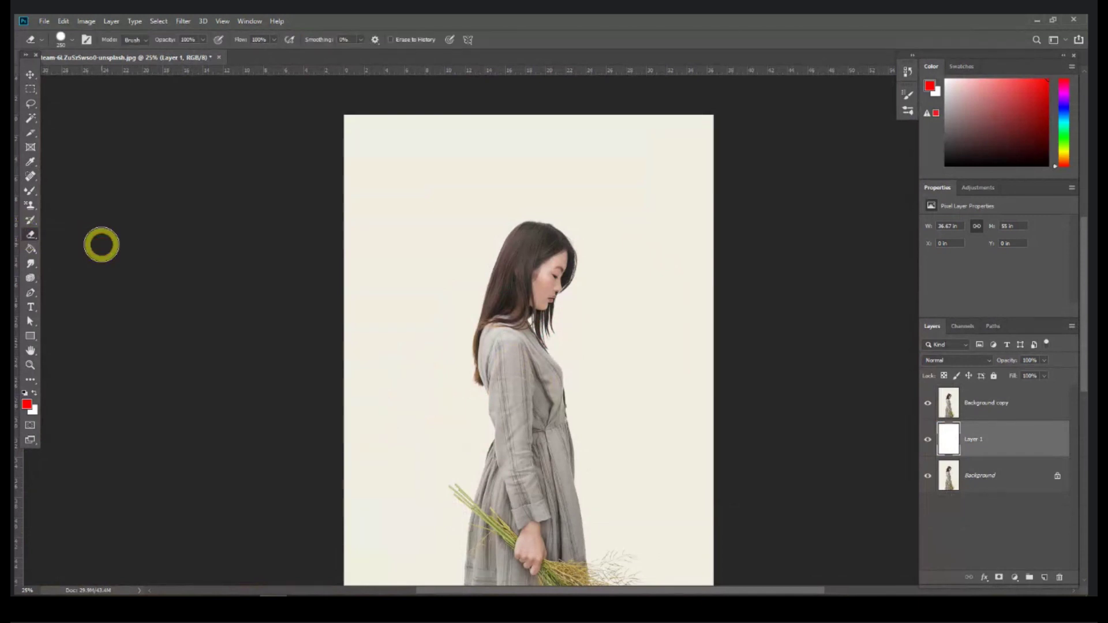
pyautogui.click(1002, 411)
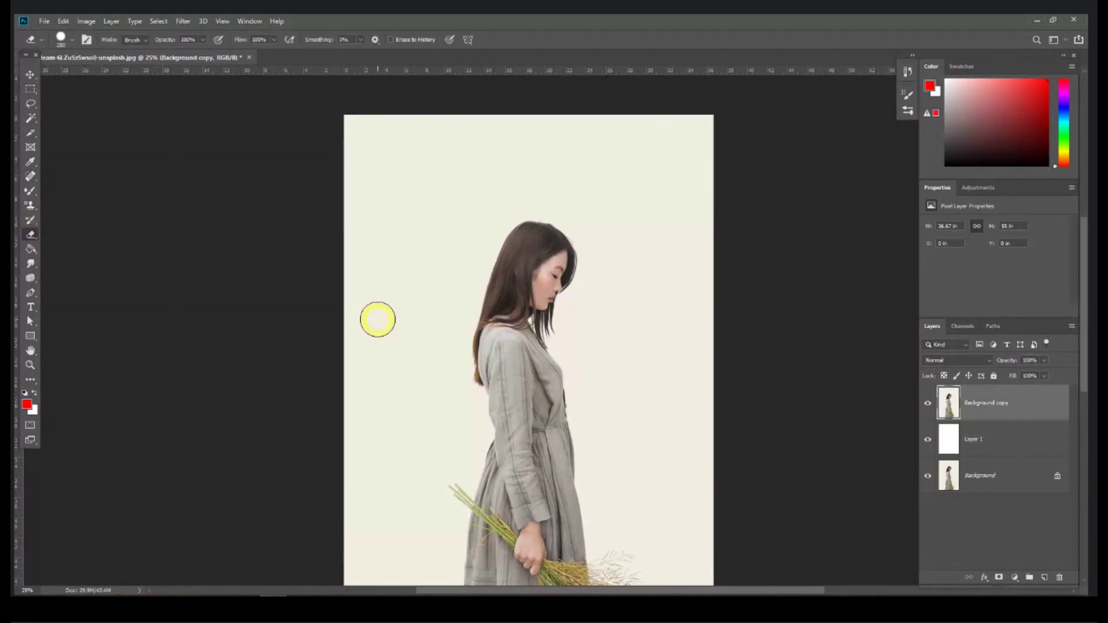
pyautogui.moveTo(381, 317)
pyautogui.mouseDown()
pyautogui.moveTo(413, 366)
pyautogui.moveTo(545, 254)
pyautogui.mouseUp()
pyautogui.moveTo(592, 216)
pyautogui.mouseDown()
pyautogui.moveTo(511, 330)
pyautogui.moveTo(592, 298)
pyautogui.moveTo(455, 413)
pyautogui.moveTo(566, 423)
pyautogui.moveTo(696, 415)
pyautogui.moveTo(534, 462)
pyautogui.moveTo(460, 514)
pyautogui.moveTo(641, 490)
pyautogui.moveTo(547, 485)
pyautogui.moveTo(641, 366)
pyautogui.moveTo(458, 424)
pyautogui.moveTo(626, 290)
pyautogui.moveTo(522, 315)
pyautogui.moveTo(545, 253)
pyautogui.moveTo(529, 324)
pyautogui.mouseUp()
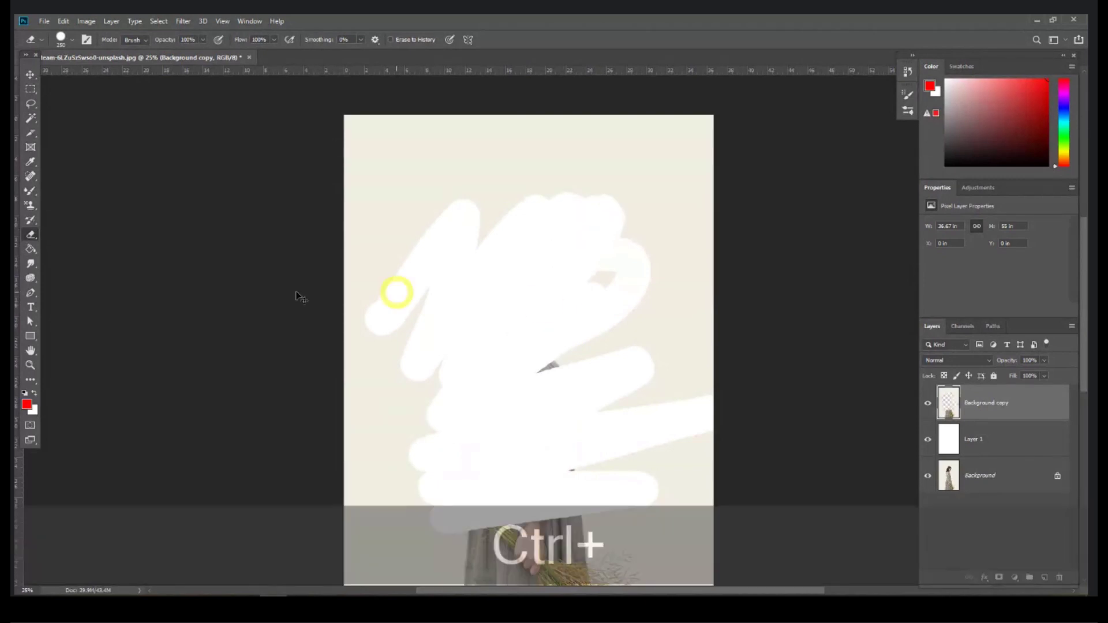
pyautogui.hotkey('ctrl', 'z')
pyautogui.rightClick(31, 235)
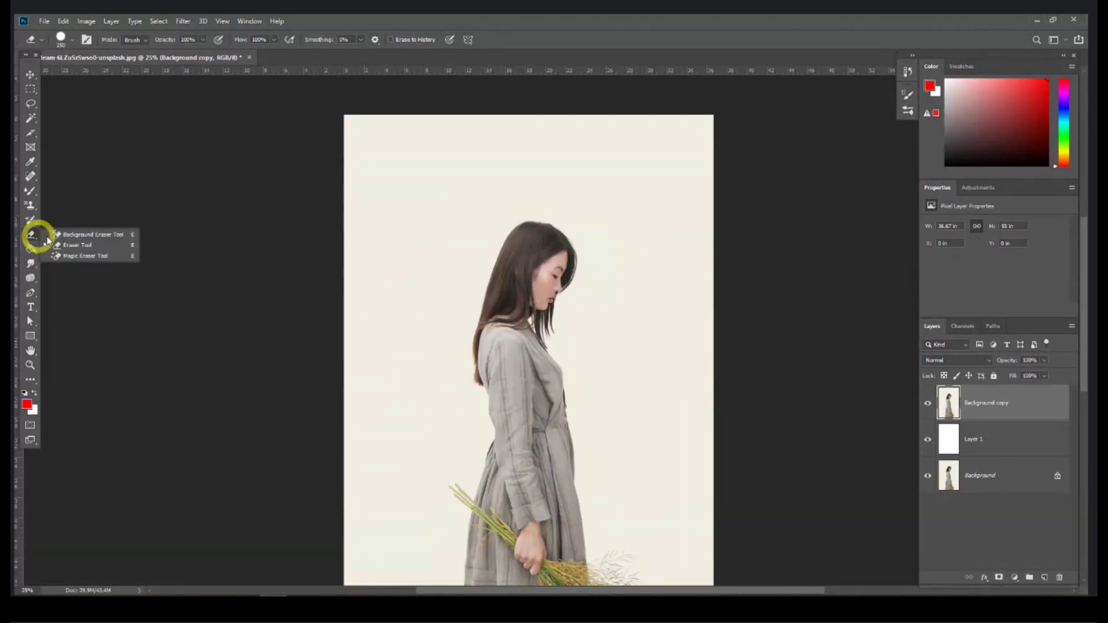
pyautogui.click(111, 258)
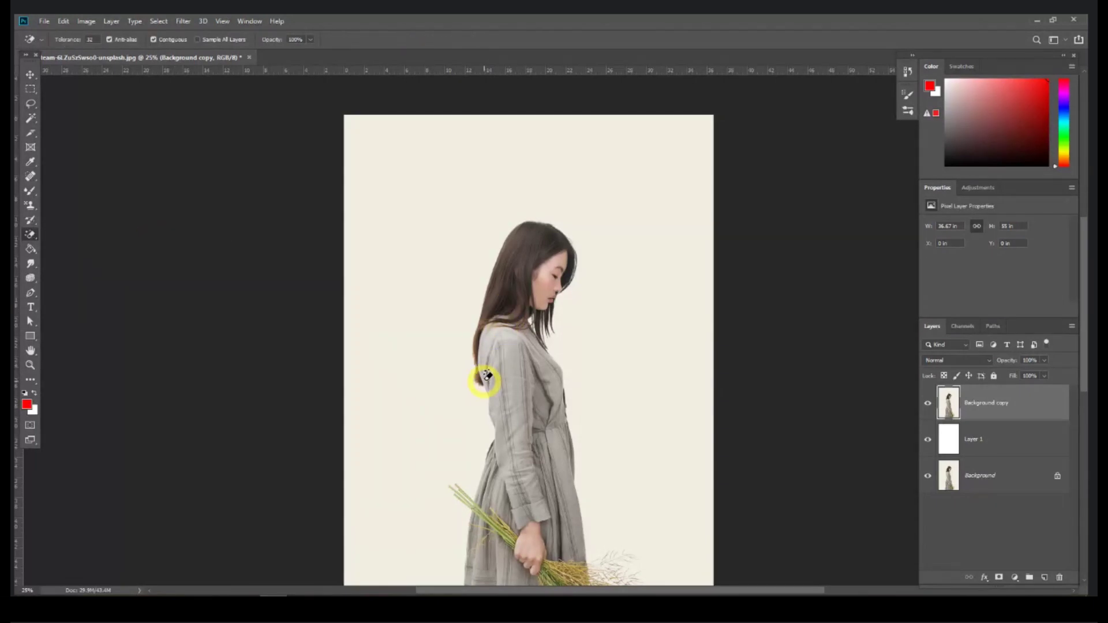
pyautogui.click(510, 339)
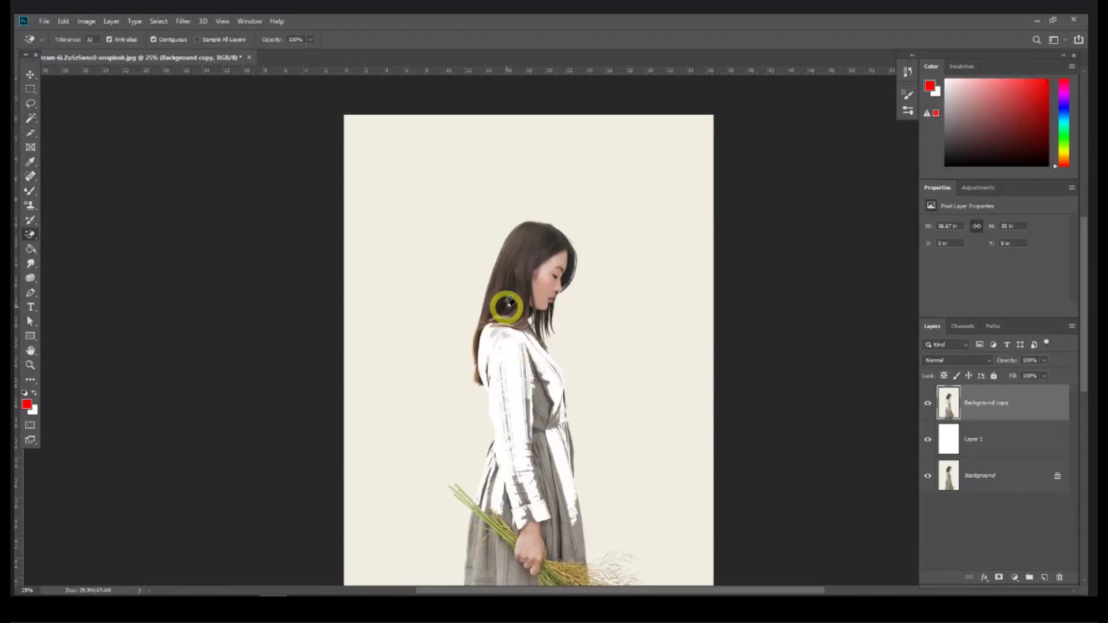
pyautogui.hotkey('ctrl', 'z')
pyautogui.click(572, 257)
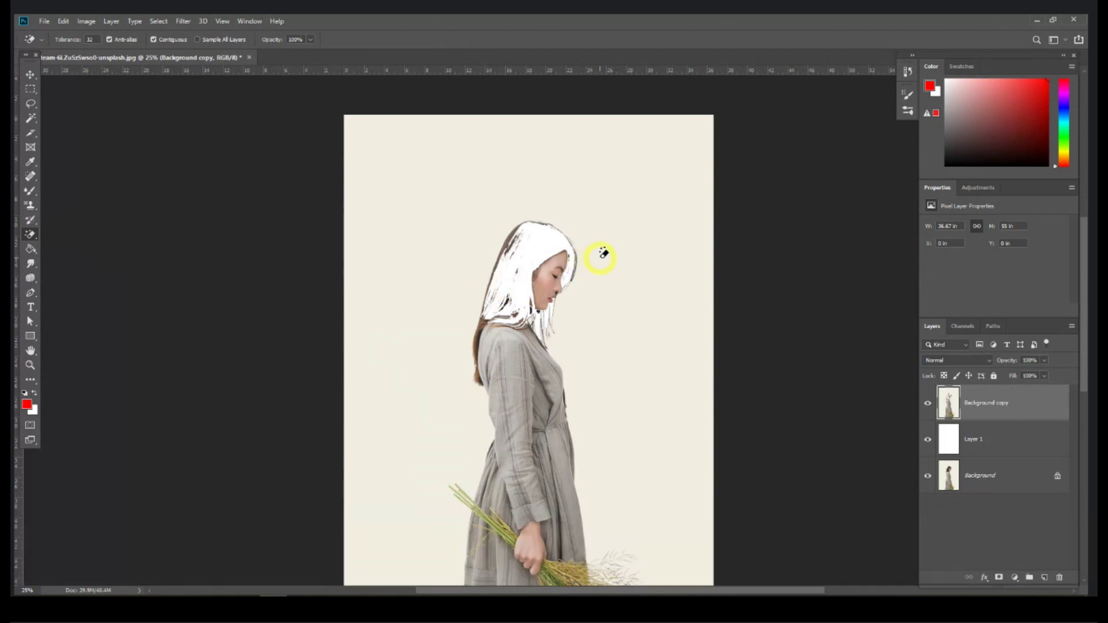
pyautogui.hotkey('ctrl', 'z')
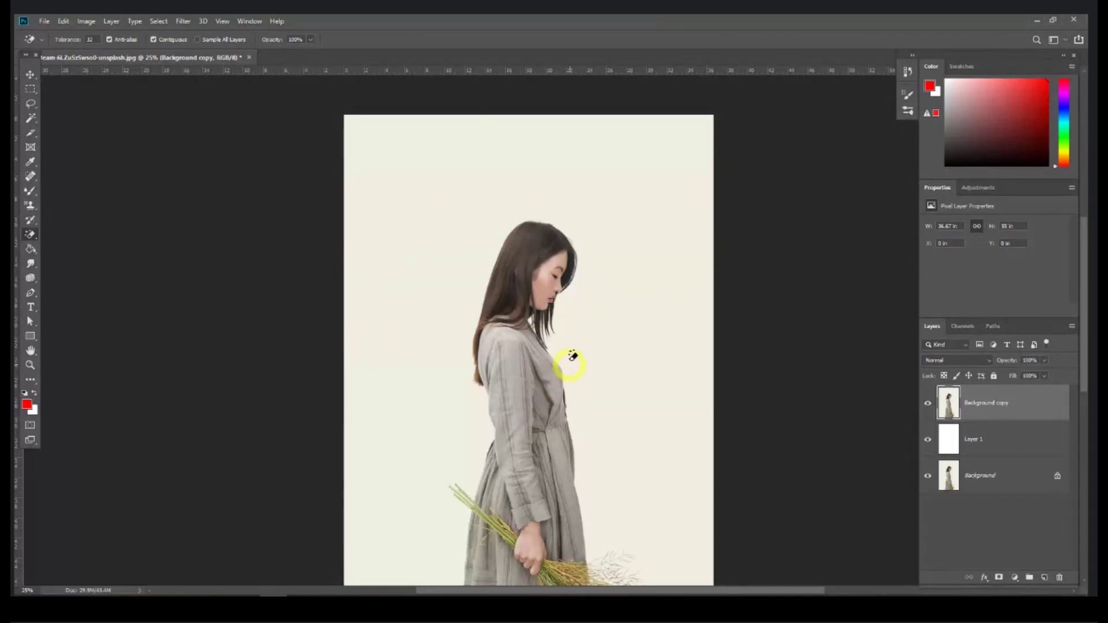
pyautogui.click(618, 331)
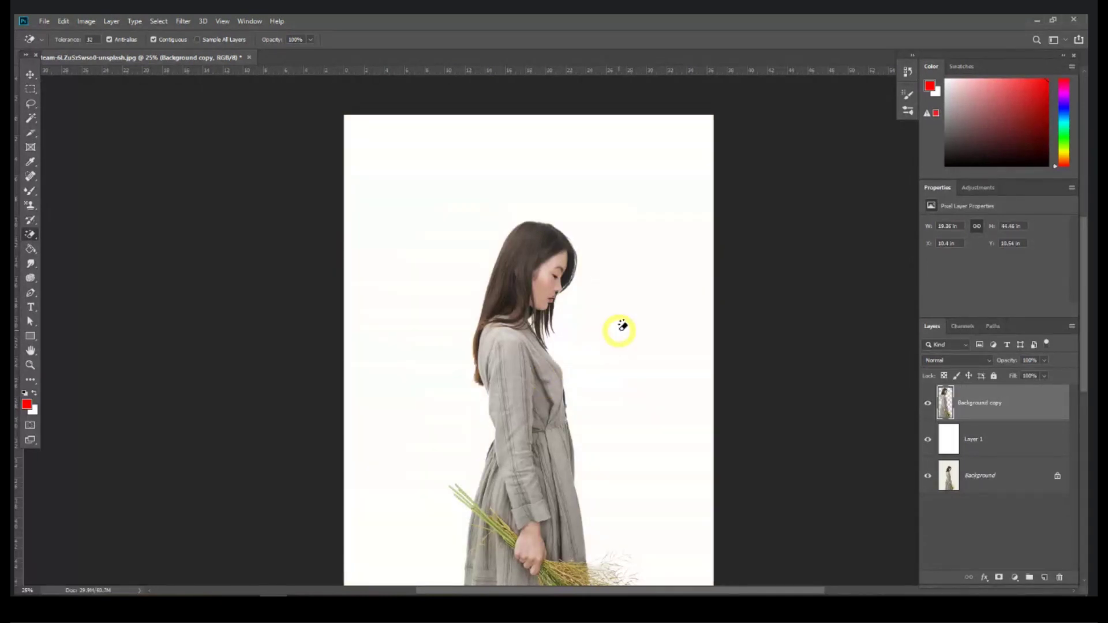
pyautogui.hotkey('ctrl', 'z')
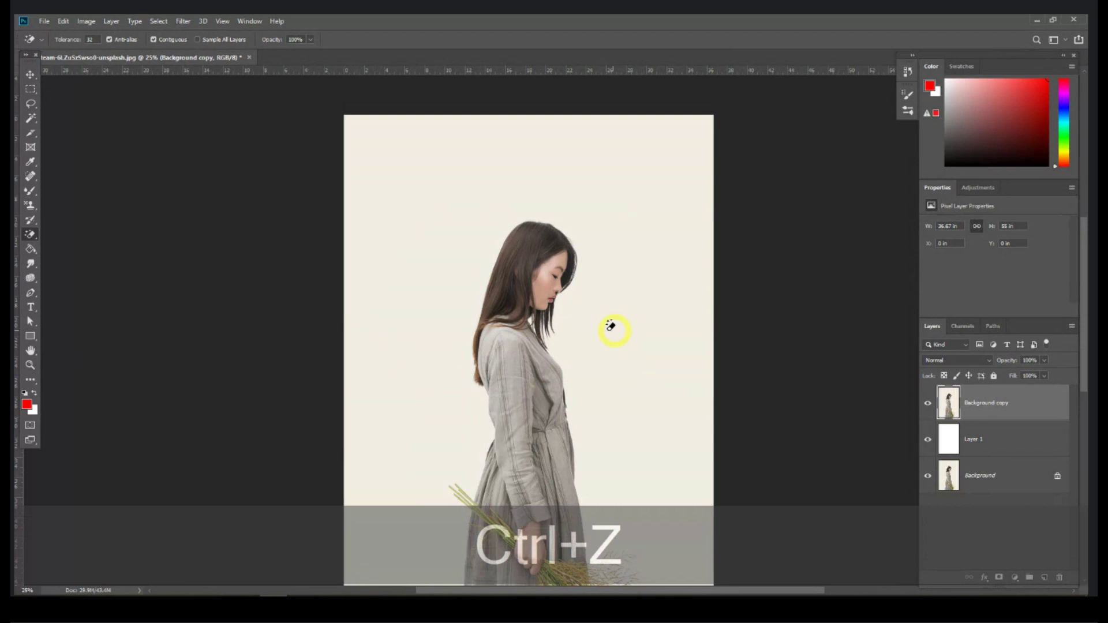
pyautogui.click(440, 271)
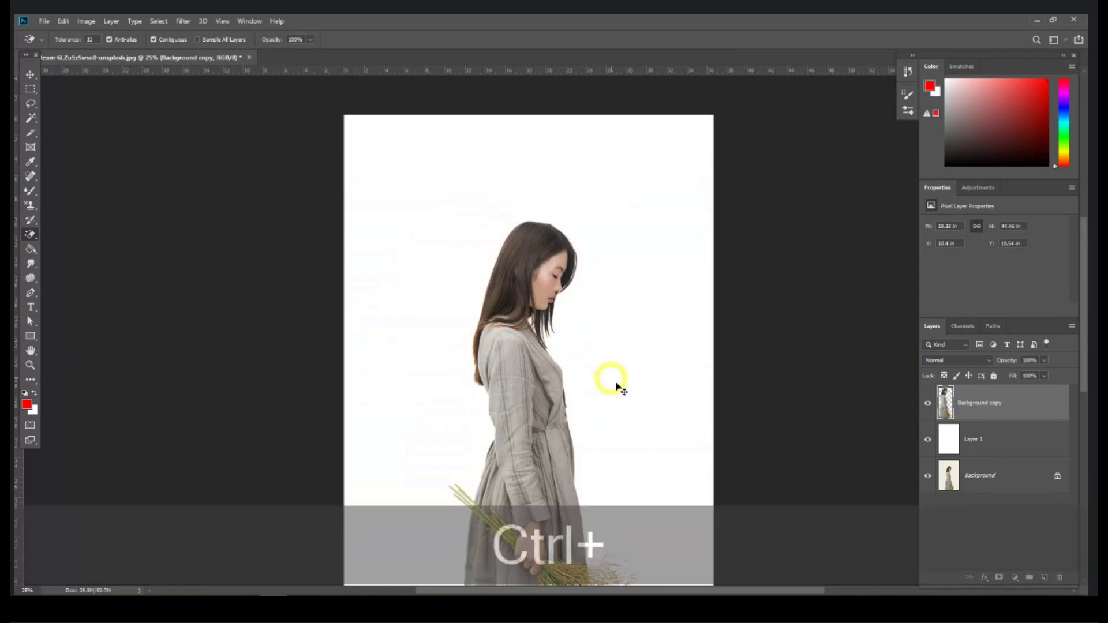
pyautogui.hotkey('ctrl', 'z')
pyautogui.click(568, 441)
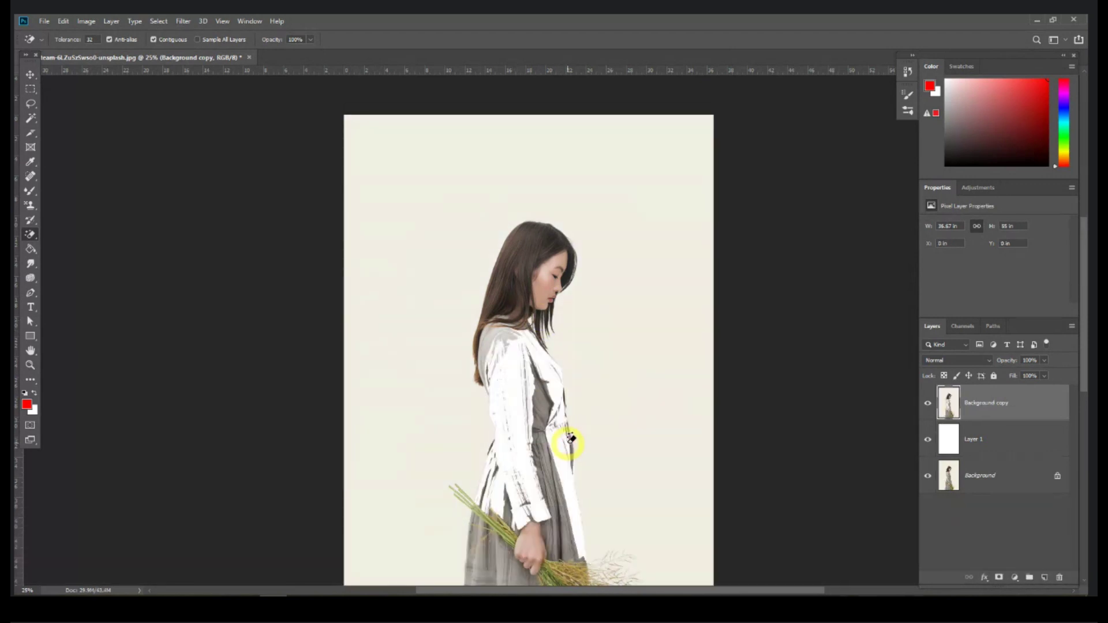
pyautogui.hotkey('ctrl', 'z')
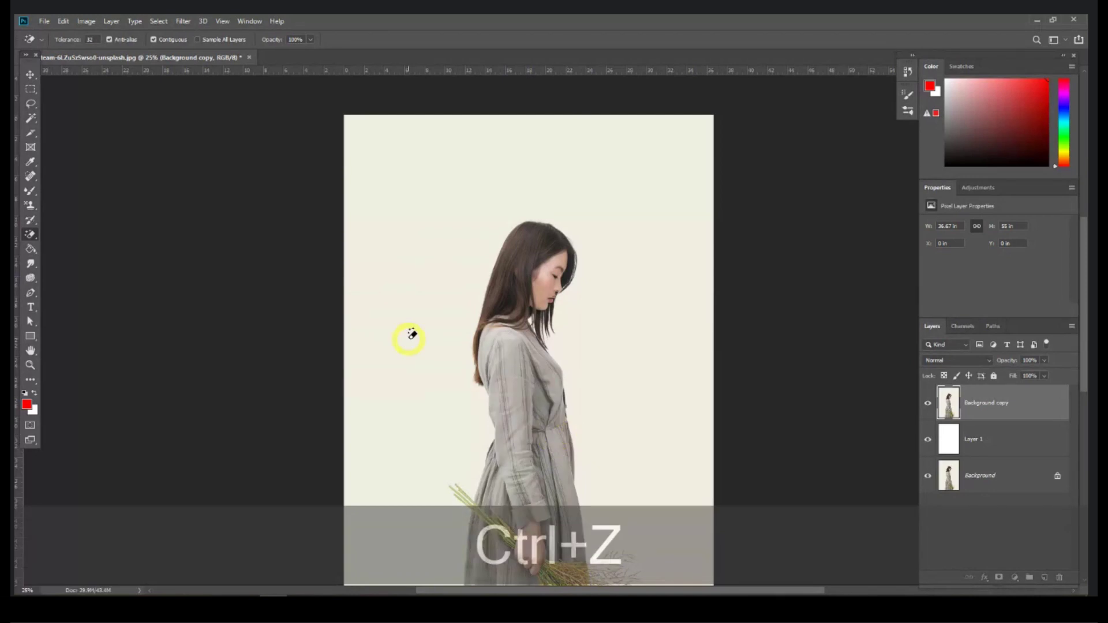
pyautogui.click(408, 339)
pyautogui.hotkey('ctrl', 'z')
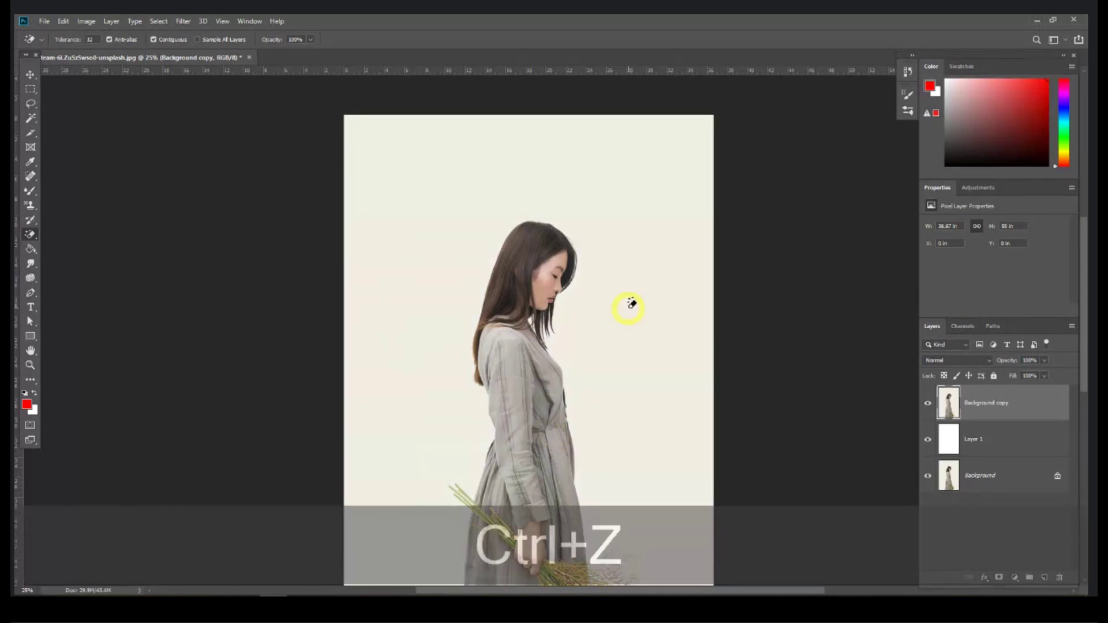
pyautogui.rightClick(32, 234)
pyautogui.click(27, 248)
pyautogui.rightClick(26, 252)
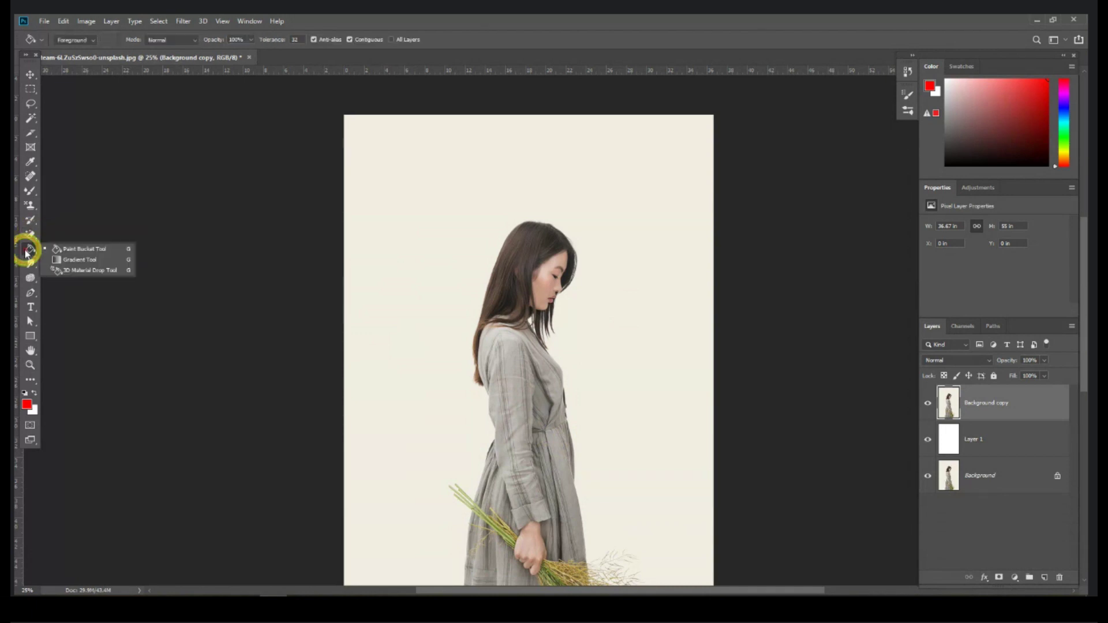
pyautogui.click(62, 253)
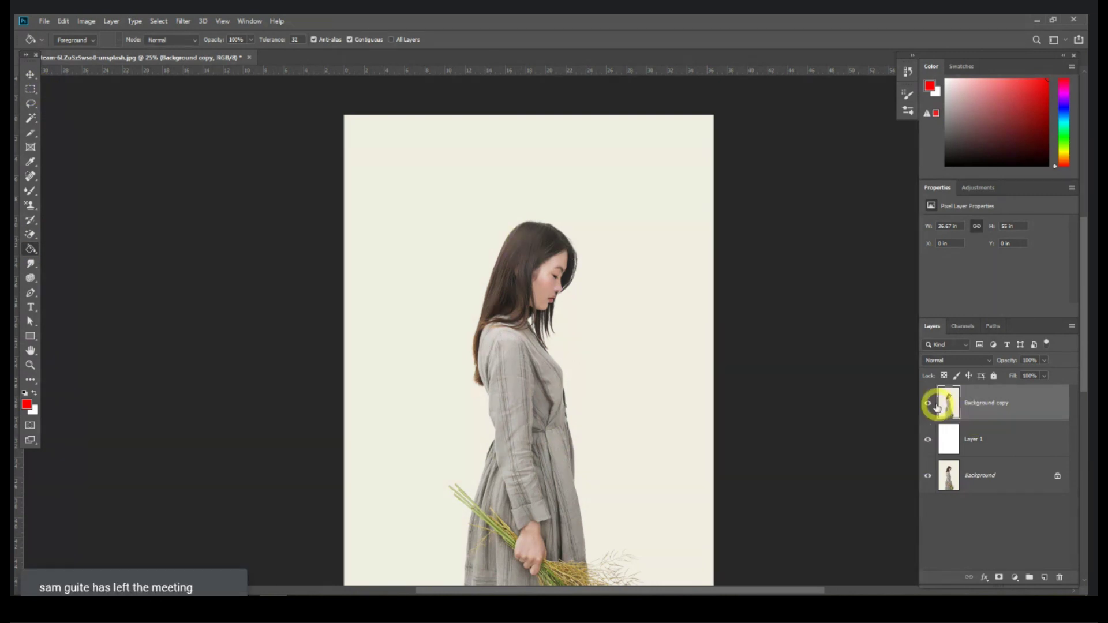
# Step: Close the woman photo without saving and create a new 1000 × 1000 px document
pyautogui.click(241, 59)
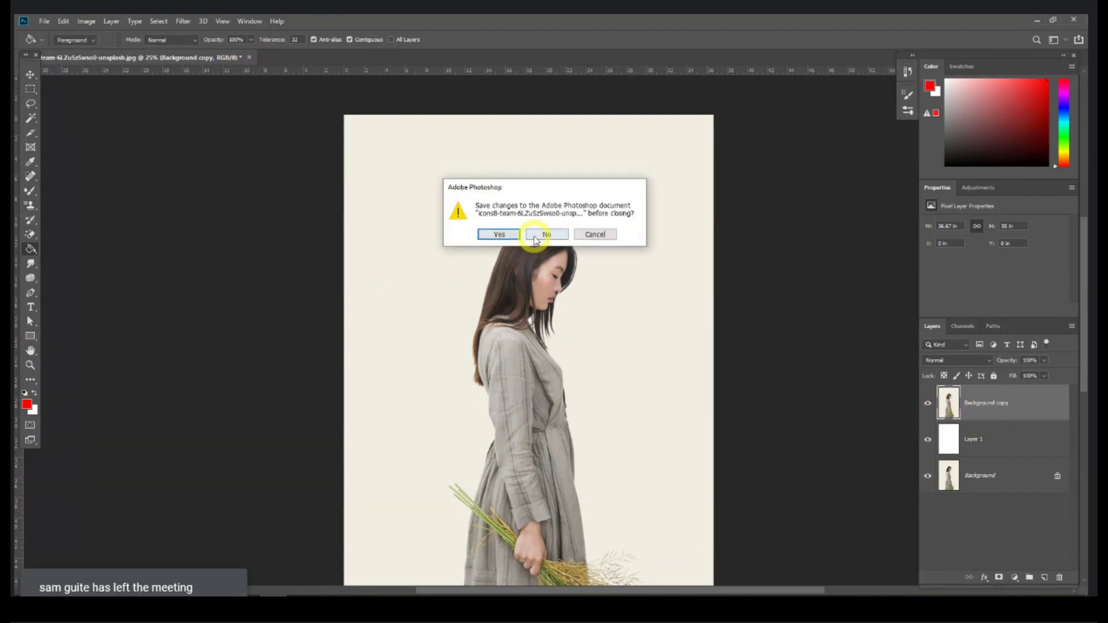
pyautogui.click(529, 237)
pyautogui.click(44, 22)
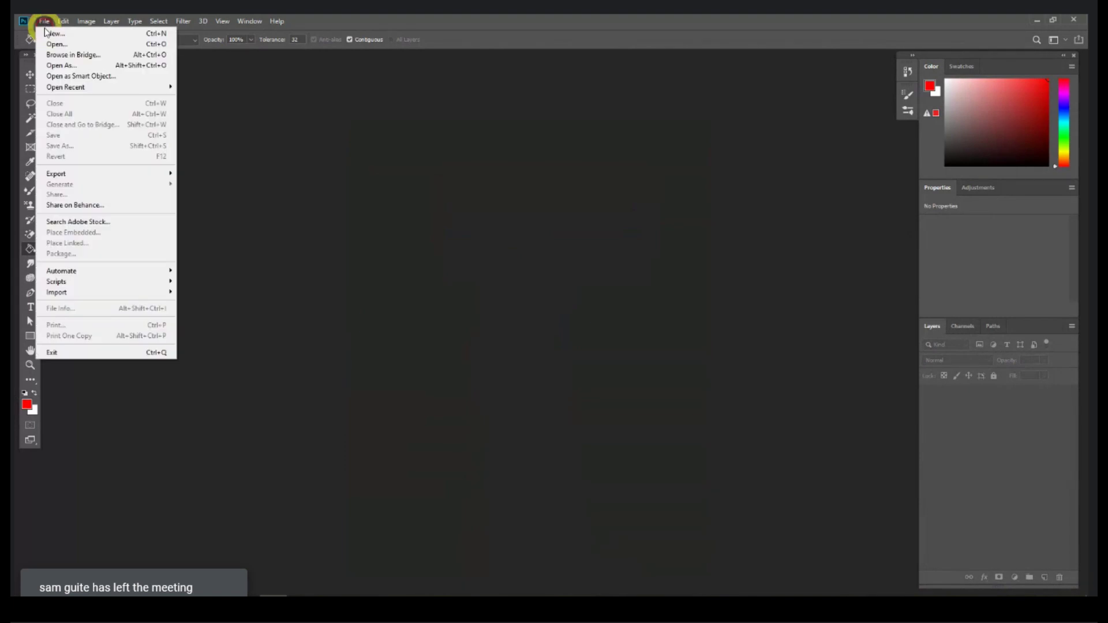
pyautogui.click(52, 36)
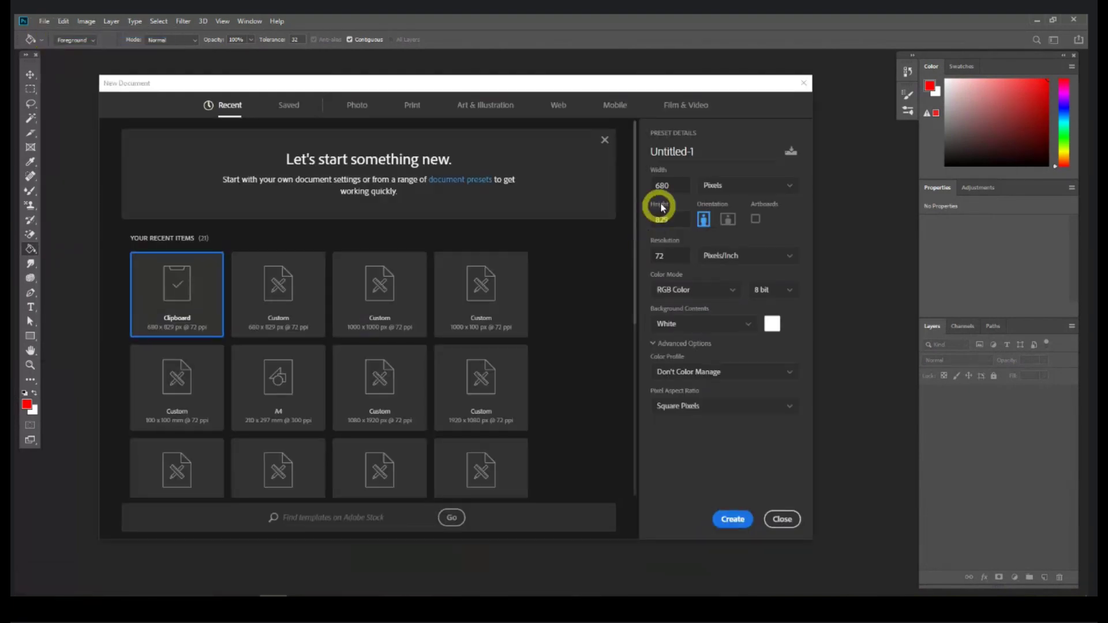
pyautogui.click(679, 185)
pyautogui.hotkey('ctrl', 'a')
pyautogui.write('1000')
pyautogui.press('Tab')
pyautogui.write('100')
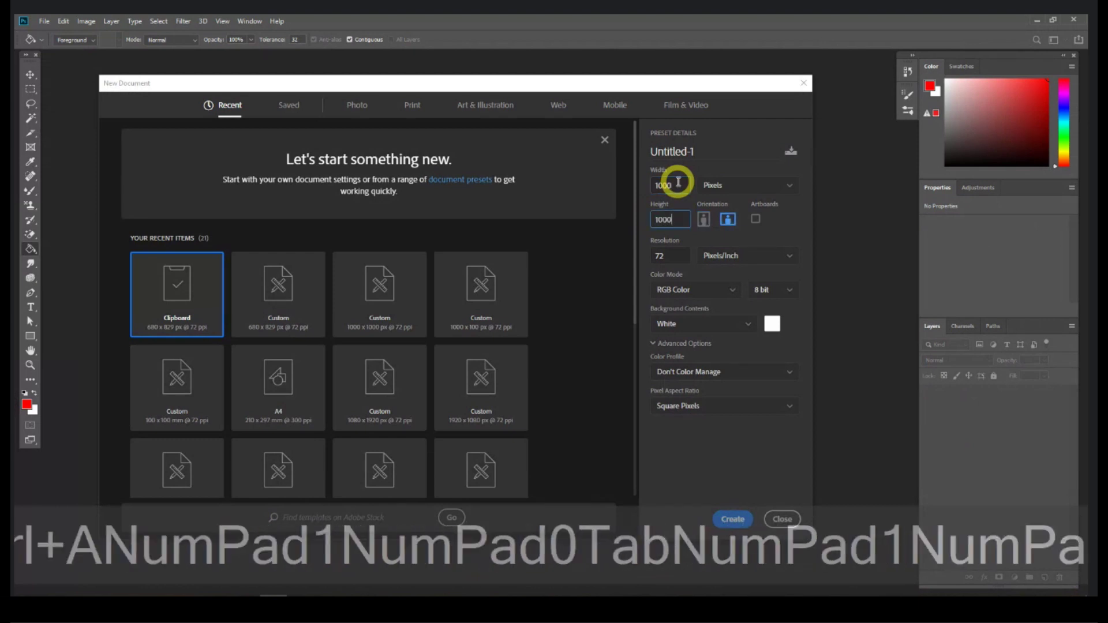
pyautogui.write('0')
pyautogui.press('Return')
pyautogui.moveTo(442, 453); pyautogui.dragTo(723, 542)
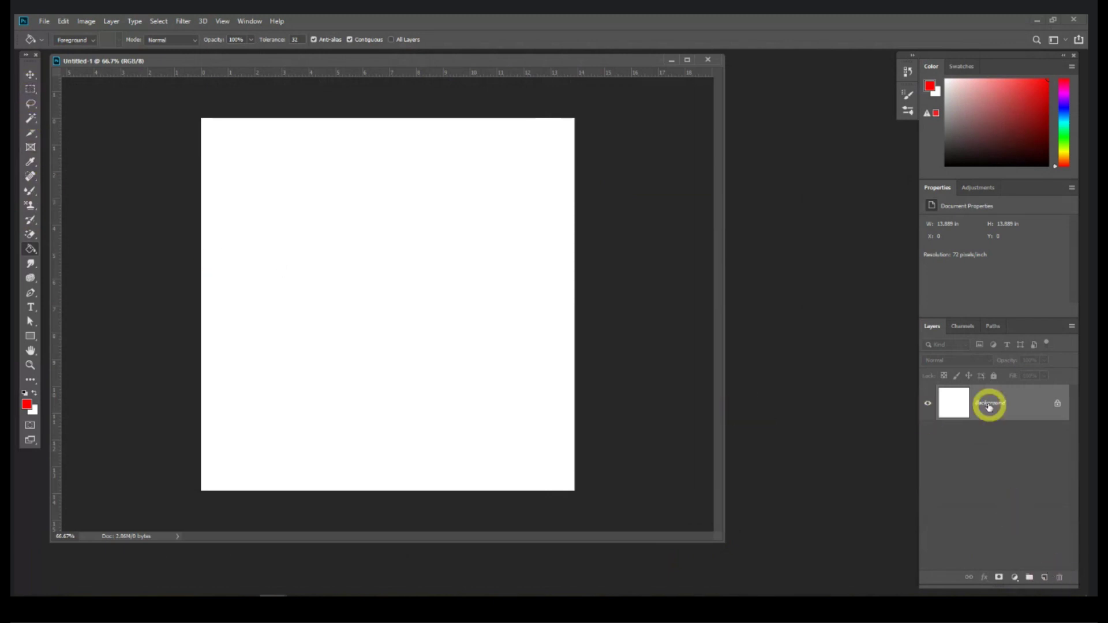
# Step: Add a new empty layer, discarding trial Background duplicates
pyautogui.moveTo(1009, 402); pyautogui.dragTo(1051, 578)
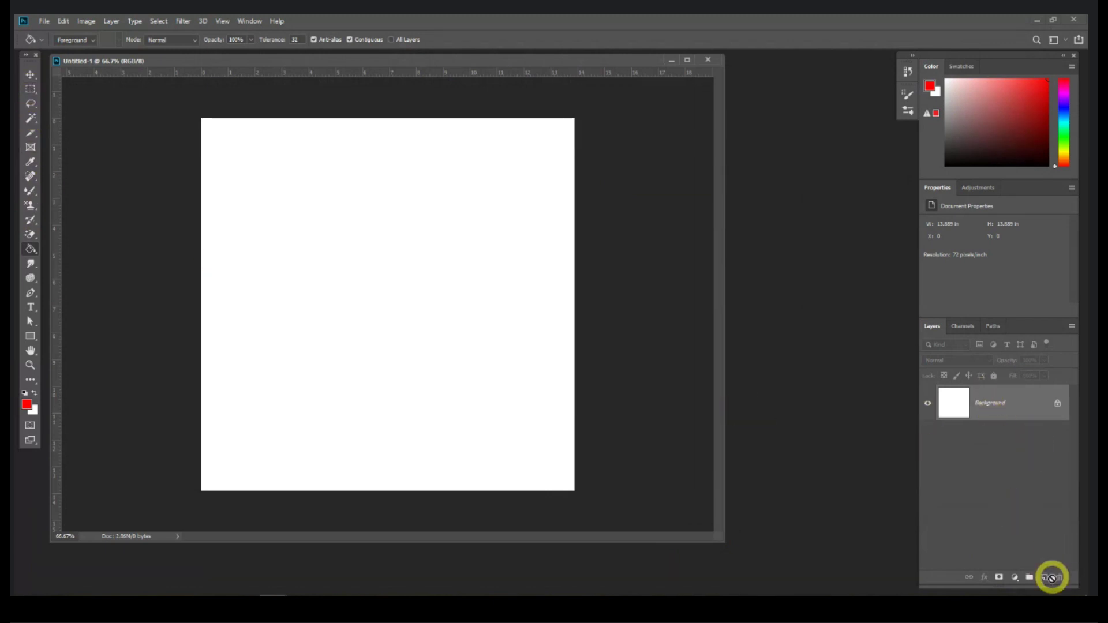
pyautogui.click(1045, 579)
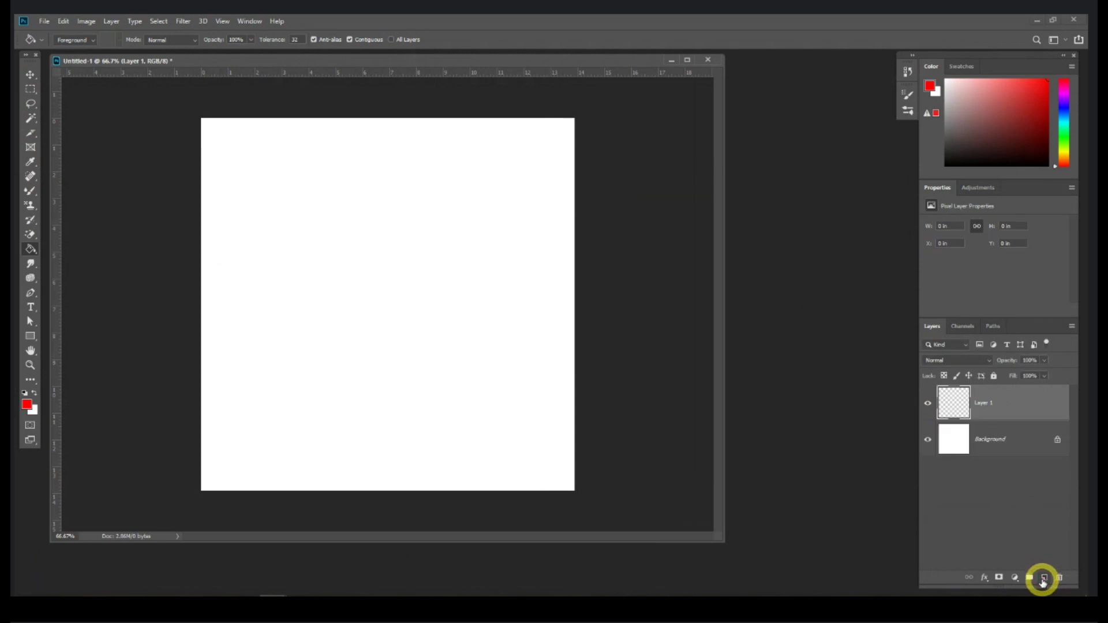
pyautogui.hotkey('ctrl', 'z')
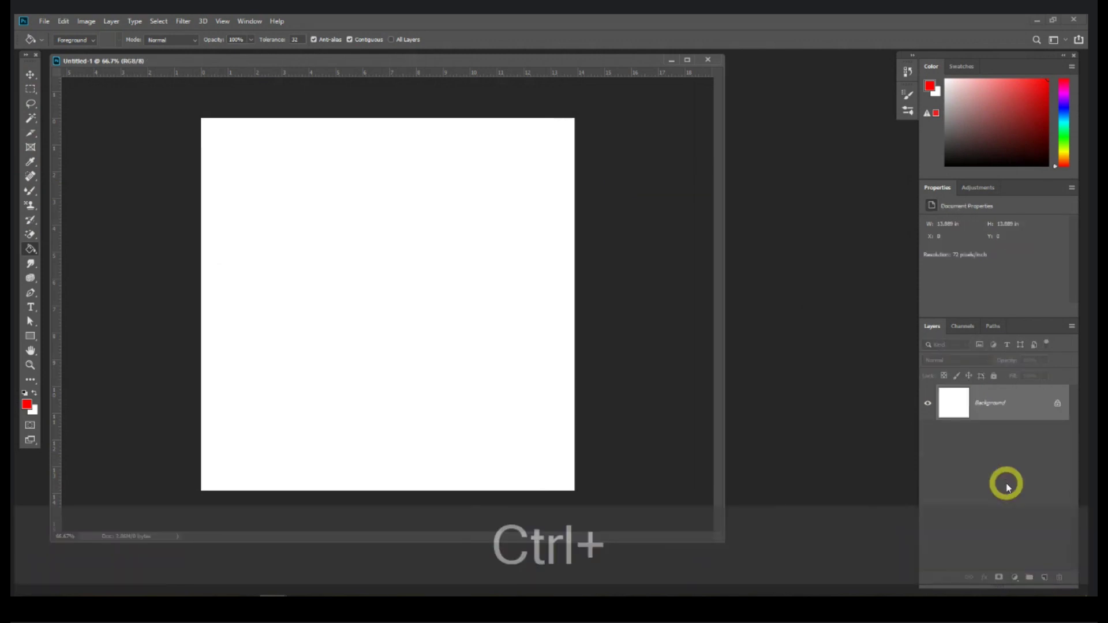
pyautogui.hotkey('ctrl', 'j')
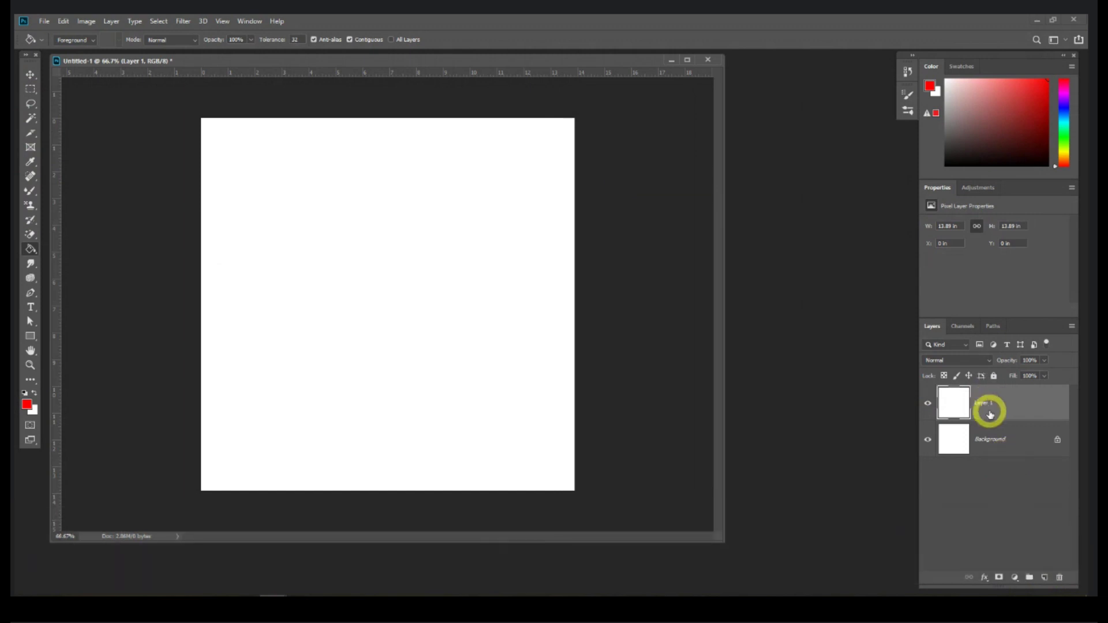
pyautogui.hotkey('ctrl', 'z')
pyautogui.click(1045, 578)
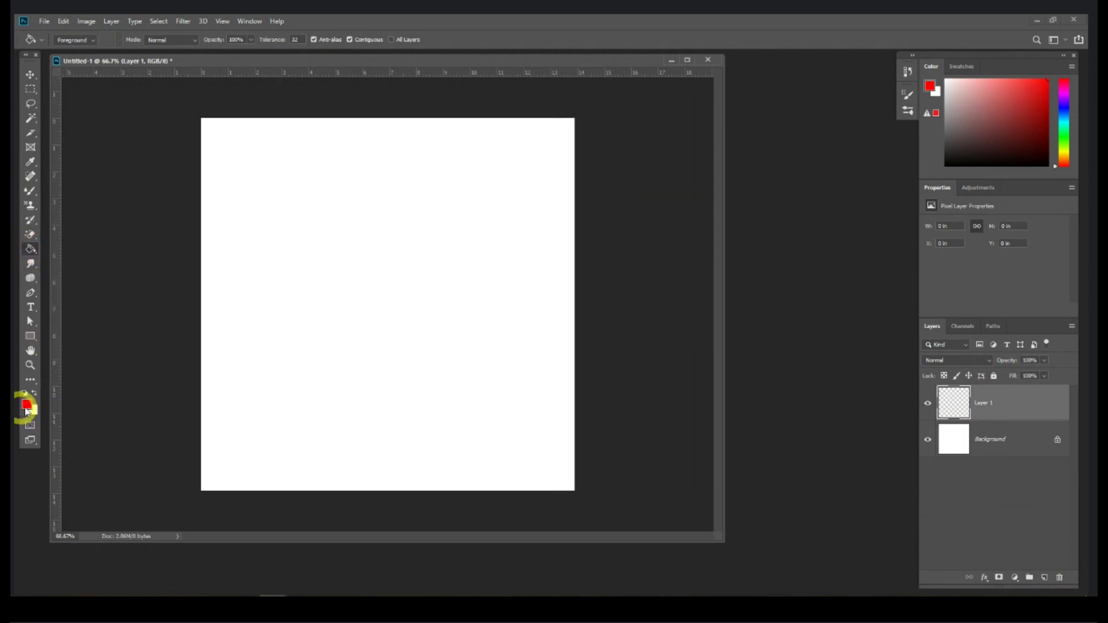
# Step: Fill a rectangular selection in the canvas's upper middle with red instead of the whole canvas
pyautogui.click(392, 267)
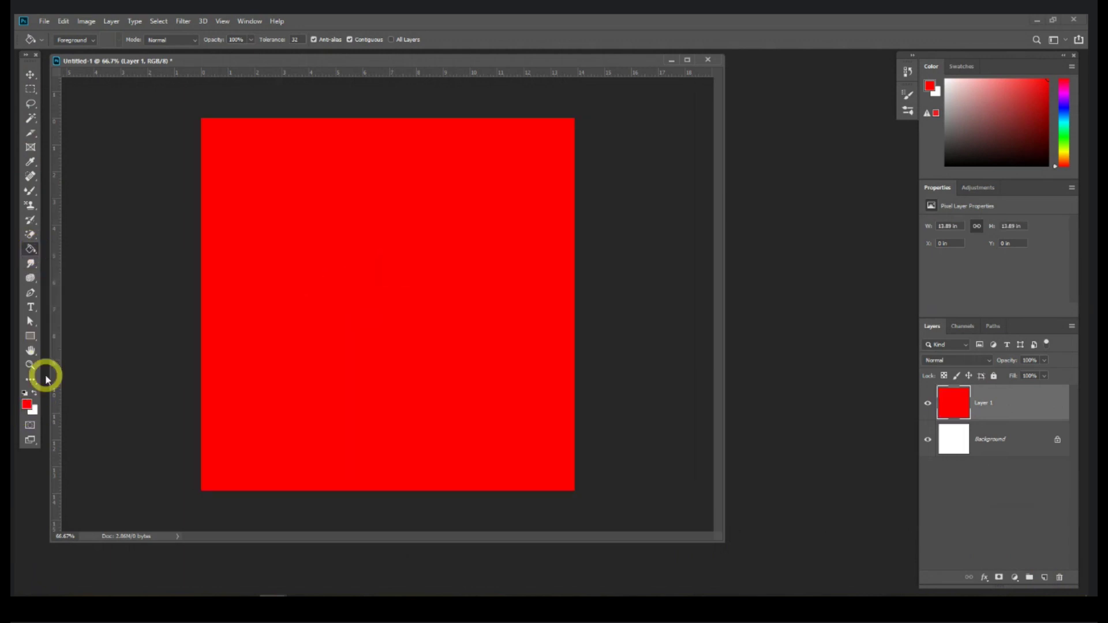
pyautogui.hotkey('ctrl', 'z')
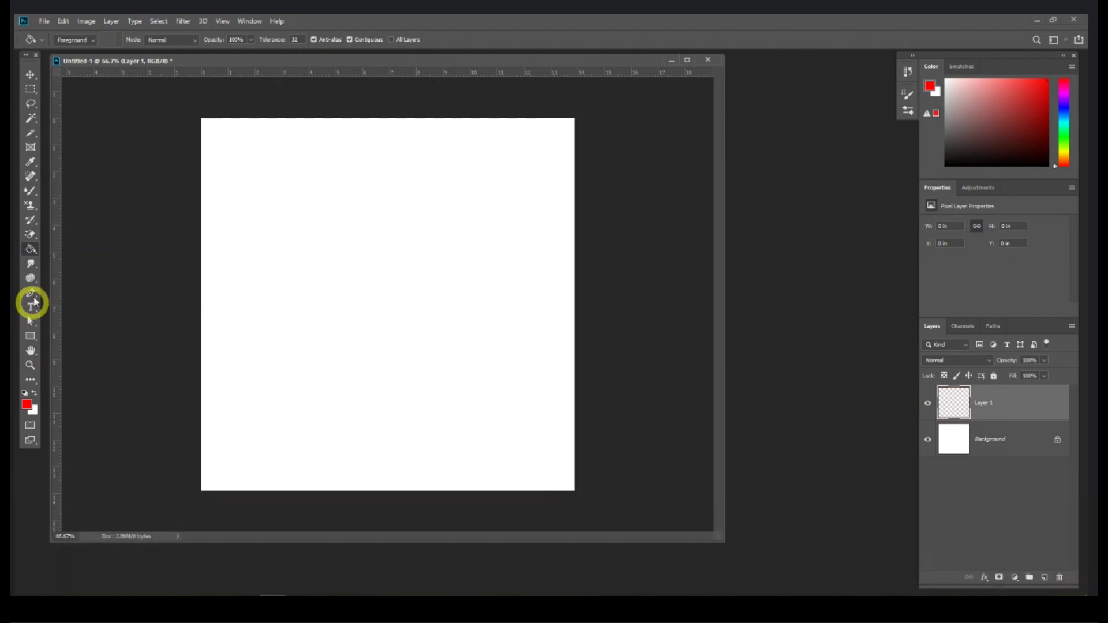
pyautogui.click(32, 89)
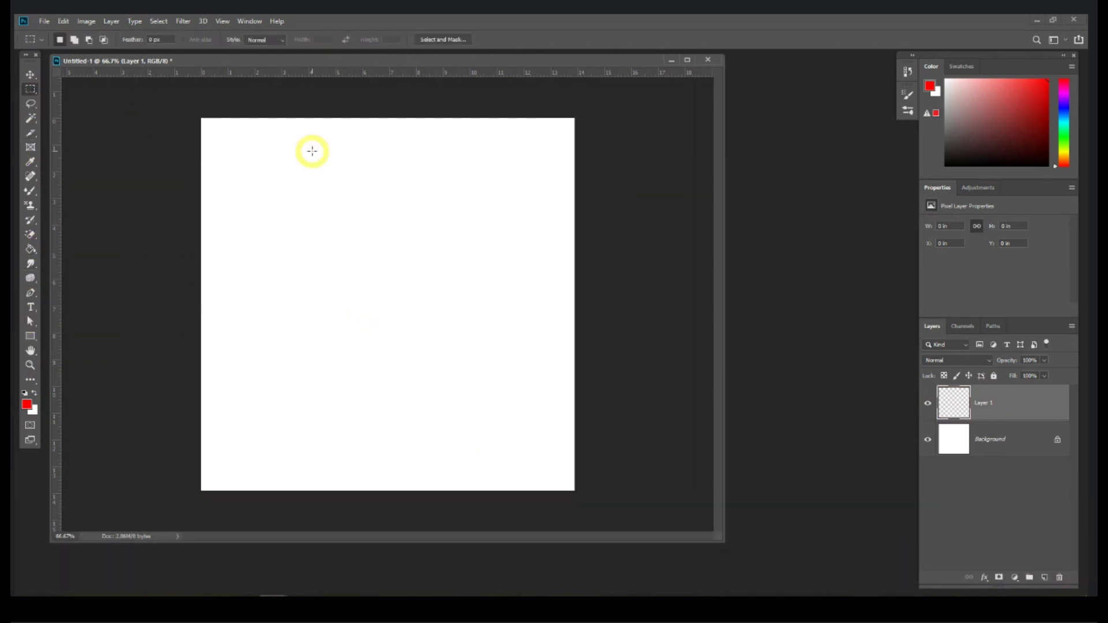
pyautogui.moveTo(311, 153); pyautogui.dragTo(445, 315)
pyautogui.click(31, 248)
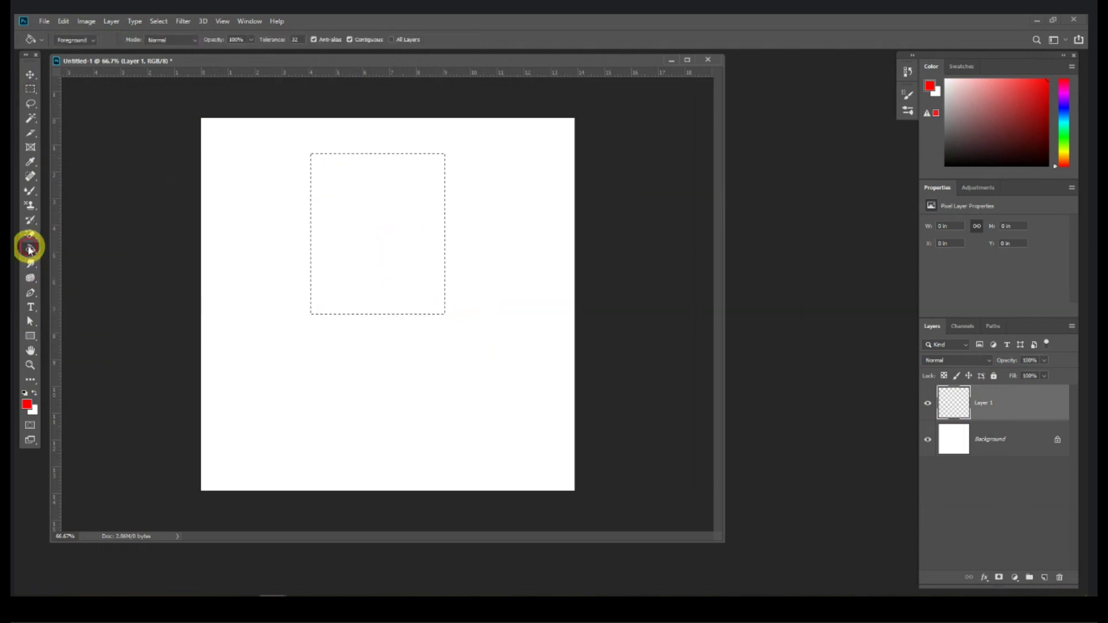
pyautogui.click(362, 212)
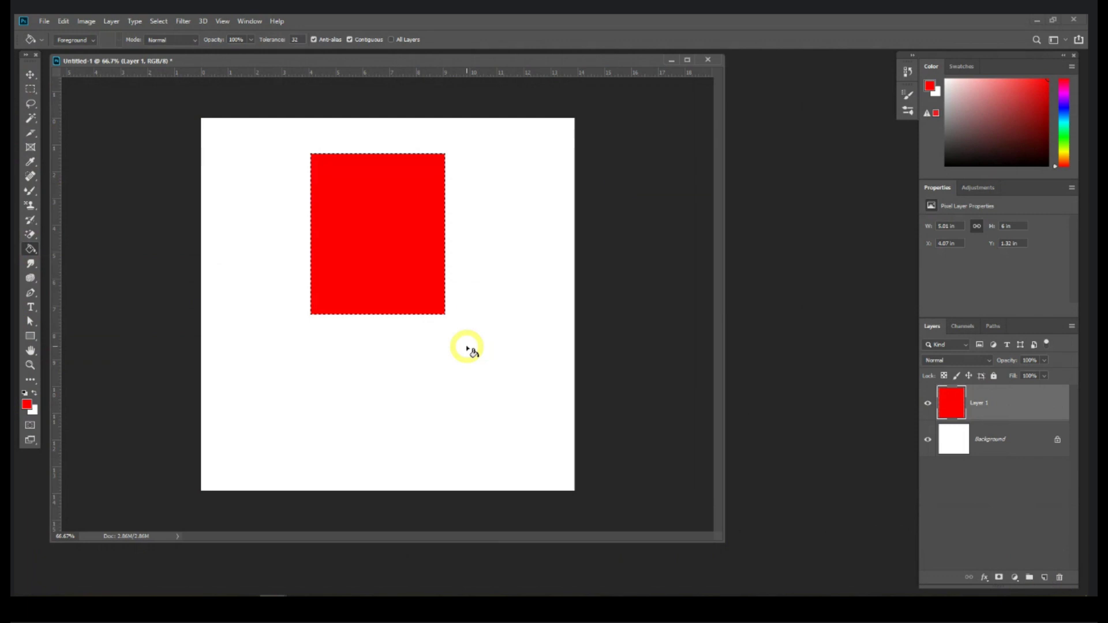
# Step: Undo the rectangle fill and draw a 5 px feathered lasso shape in the upper middle
pyautogui.hotkey('ctrl', 'z')
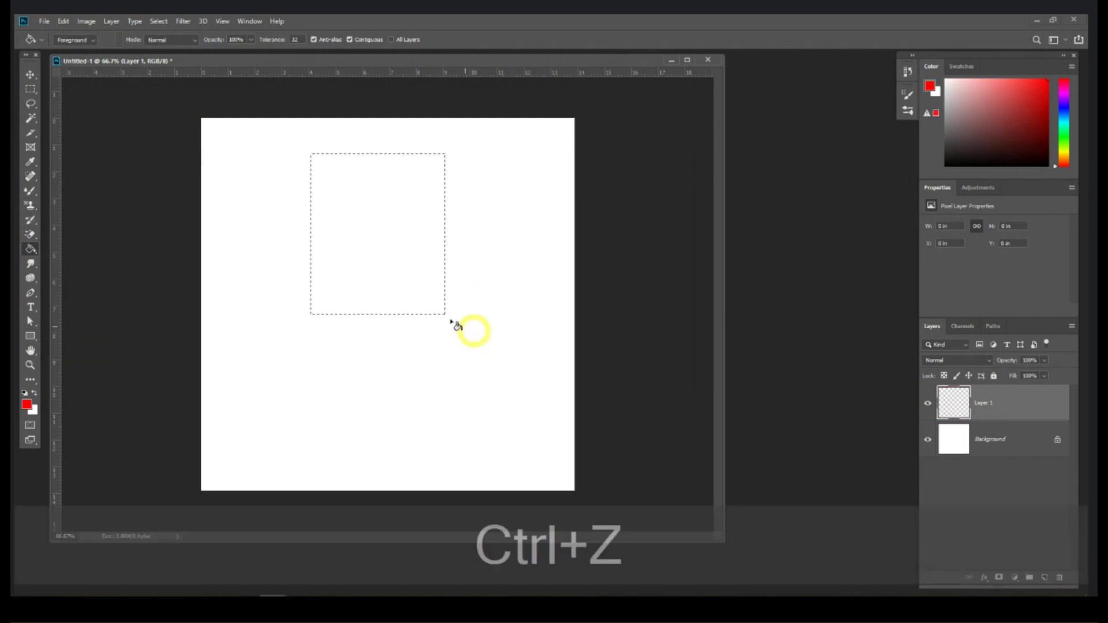
pyautogui.click(31, 89)
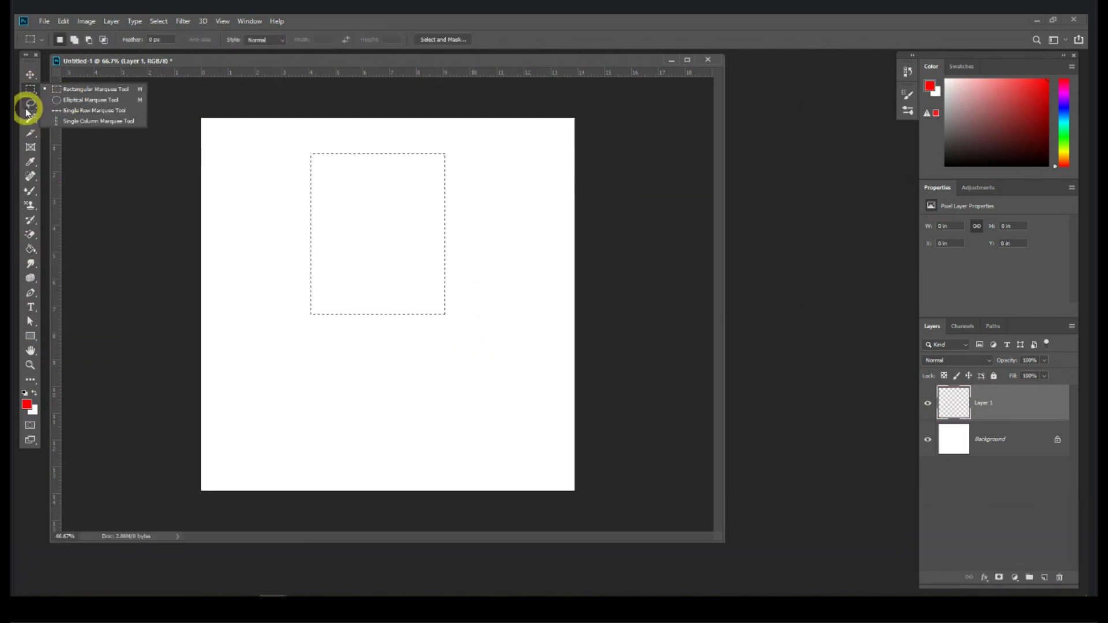
pyautogui.click(29, 106)
pyautogui.click(55, 105)
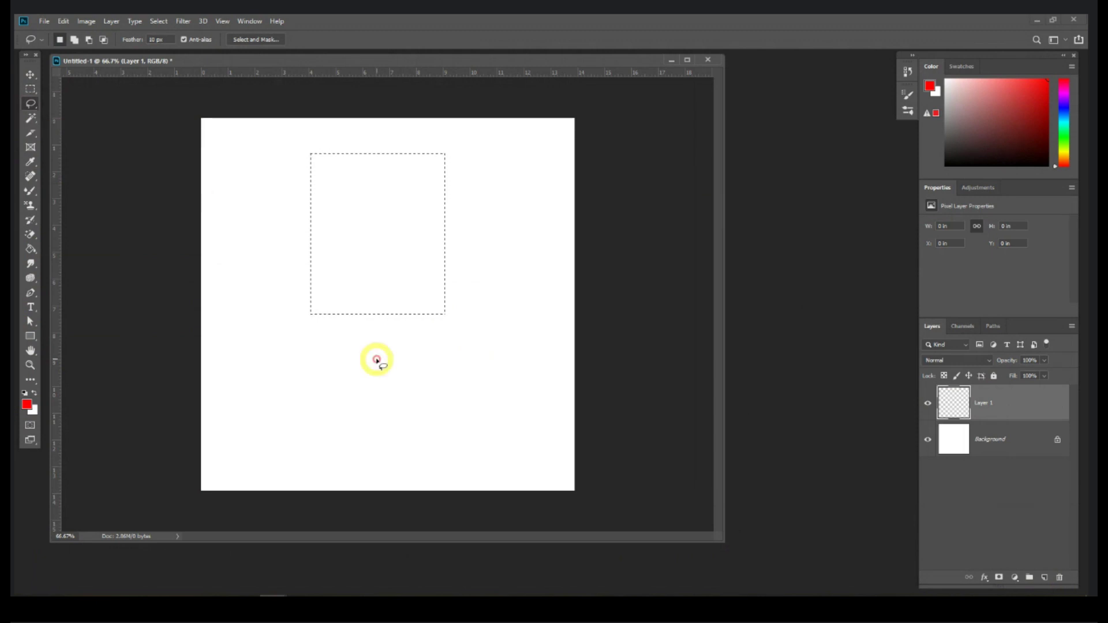
pyautogui.press('ctrl')
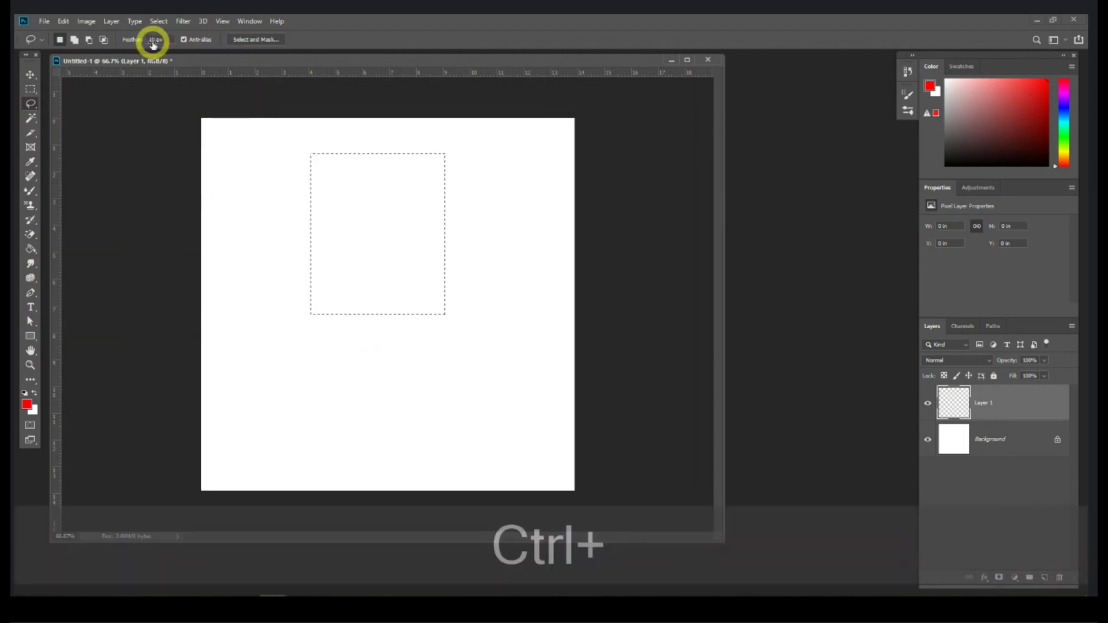
pyautogui.hotkey('ctrl', 'd')
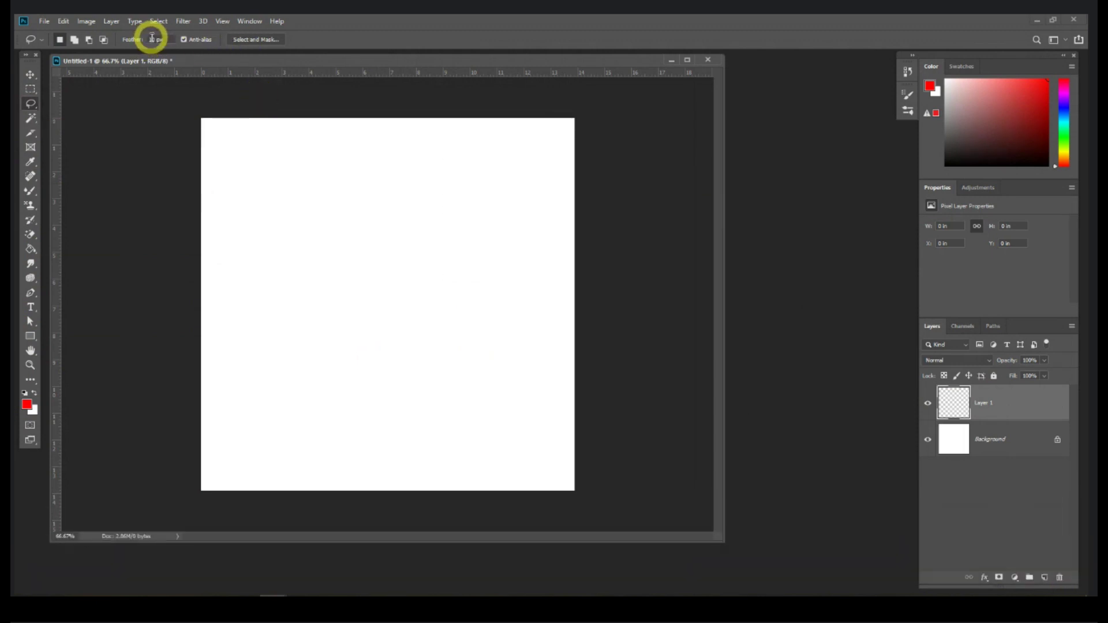
pyautogui.write('5')
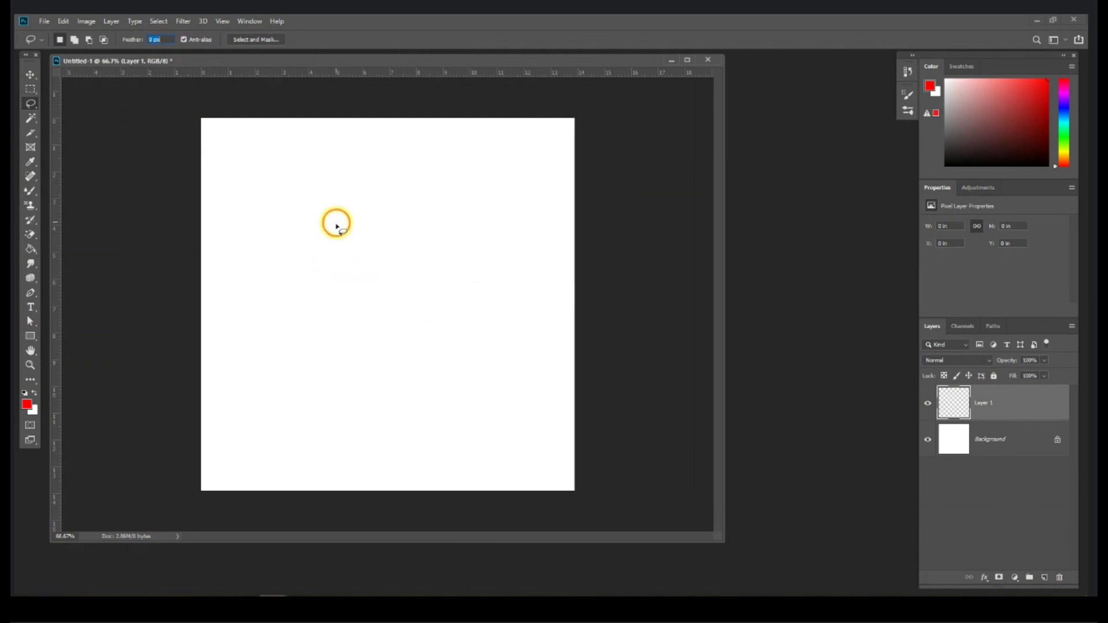
pyautogui.moveTo(337, 225)
pyautogui.mouseDown()
pyautogui.moveTo(349, 326)
pyautogui.moveTo(454, 283)
pyautogui.moveTo(456, 223)
pyautogui.moveTo(389, 191)
pyautogui.moveTo(337, 222)
pyautogui.mouseUp()
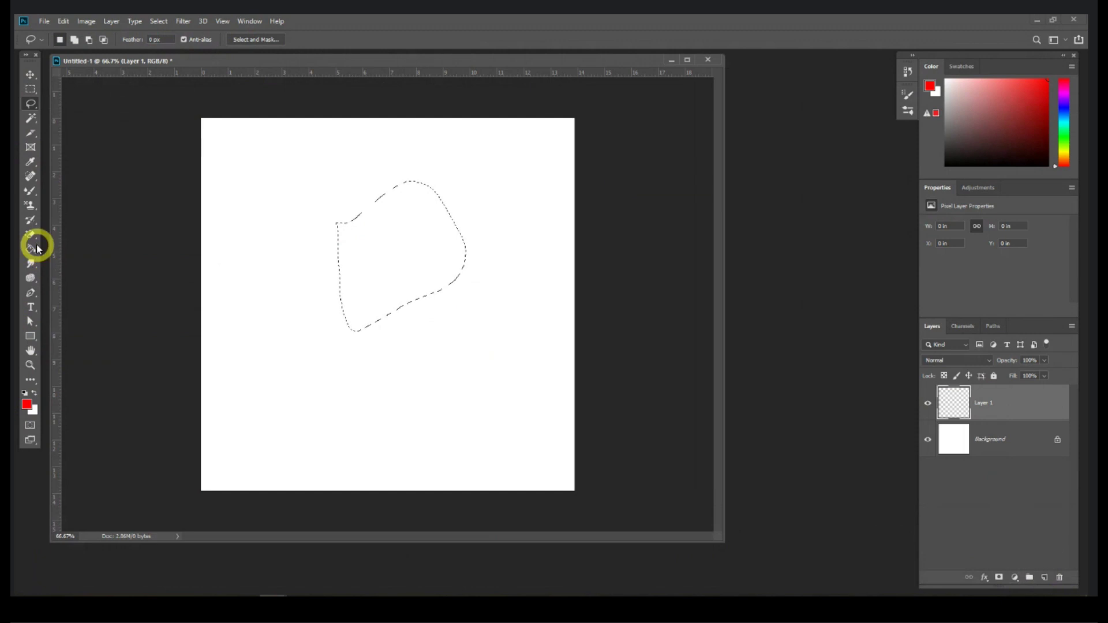
# Step: Fill the lasso shape red, cancel a save prompt, then delete the layer holding it
pyautogui.click(32, 249)
pyautogui.click(359, 259)
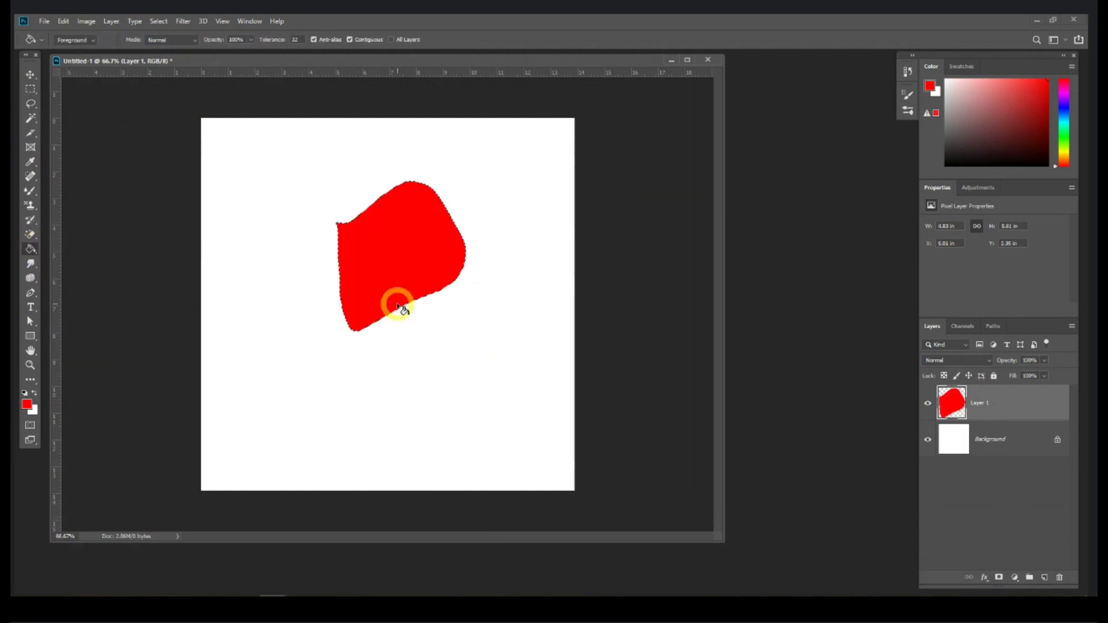
pyautogui.hotkey('ctrl', 's')
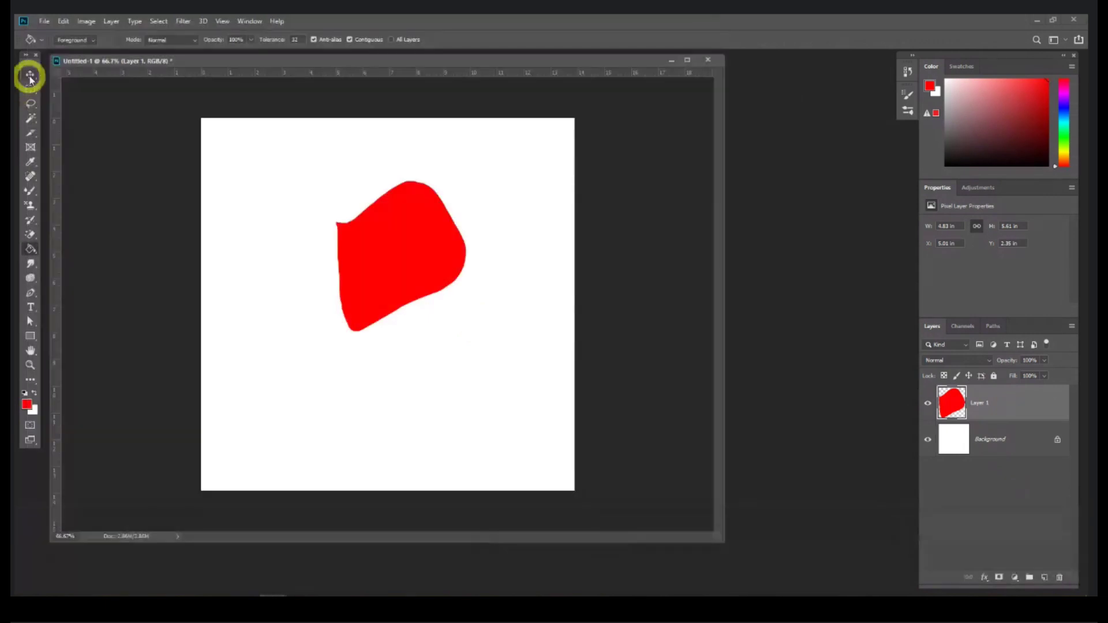
pyautogui.click(30, 74)
pyautogui.click(397, 268)
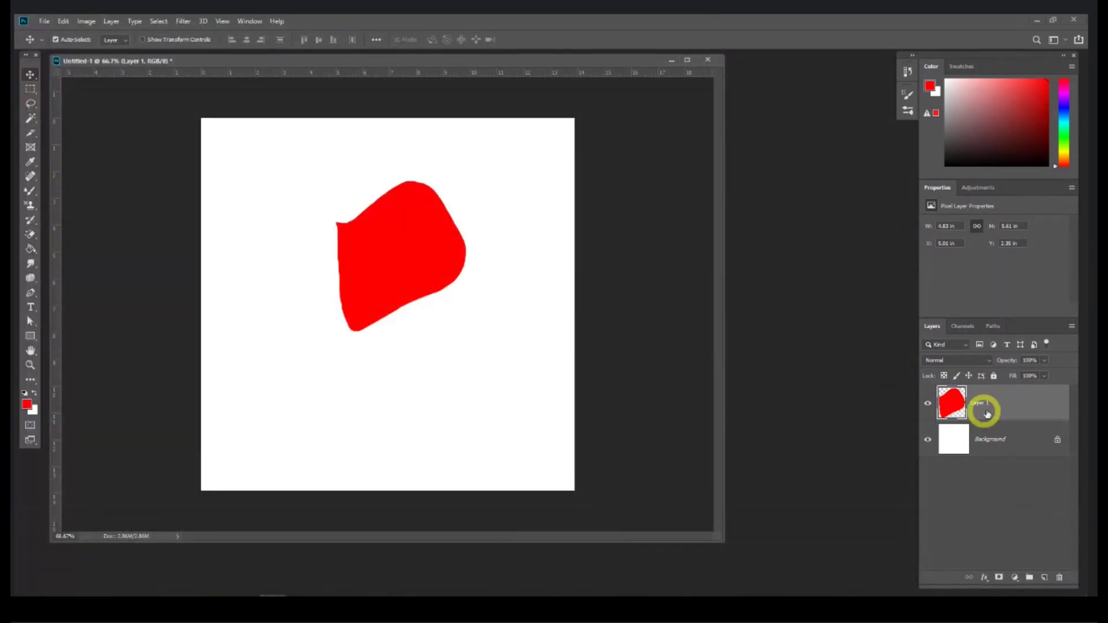
pyautogui.press('Delete')
pyautogui.click(30, 249)
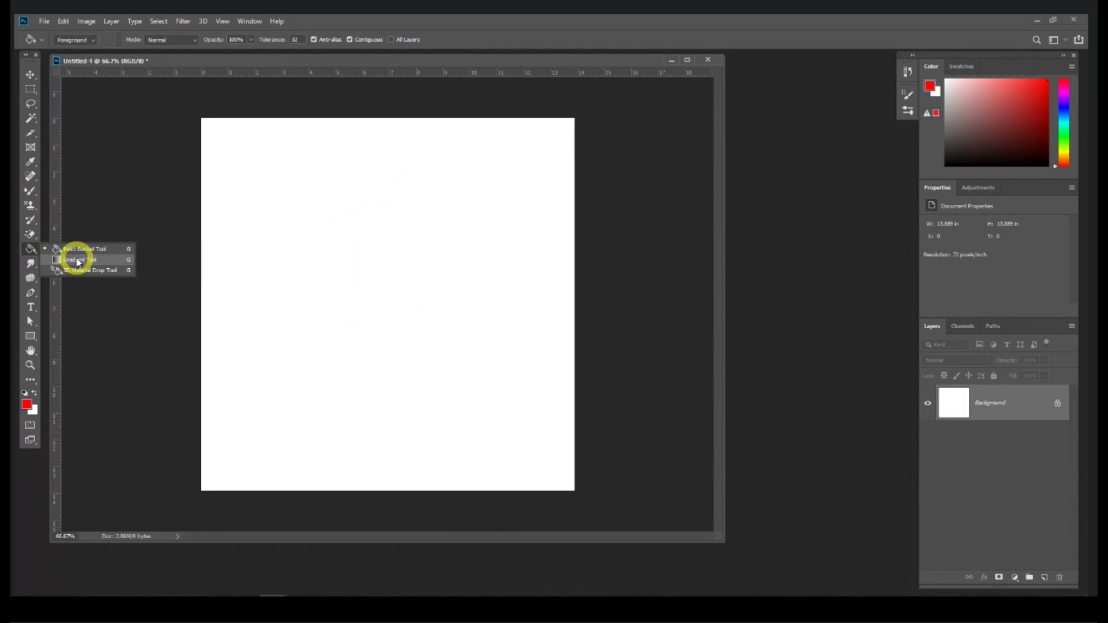
# Step: Try a diagonal and a white-to-red vertical gradient on the canvas, undoing both
pyautogui.click(78, 261)
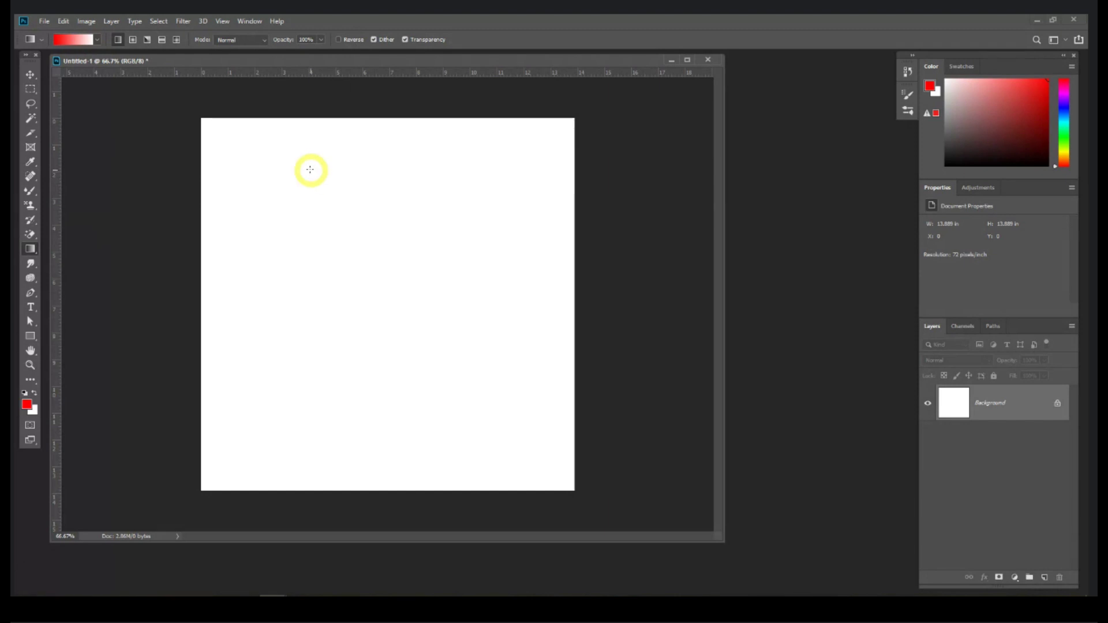
pyautogui.moveTo(244, 162); pyautogui.dragTo(373, 296)
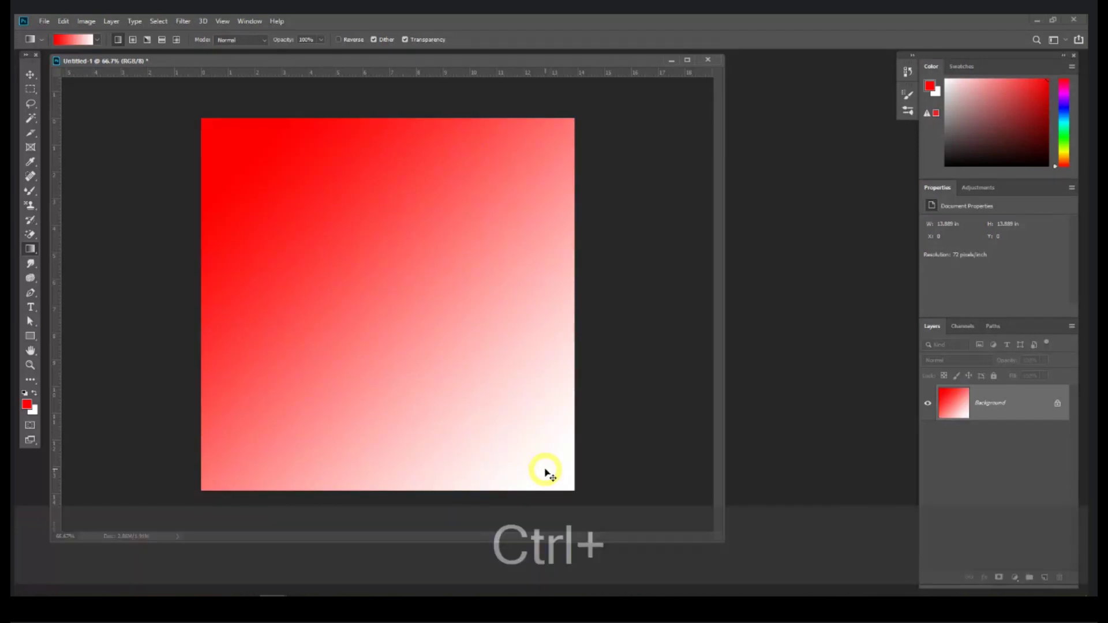
pyautogui.hotkey('ctrl', 'z')
pyautogui.moveTo(360, 461); pyautogui.dragTo(367, 155)
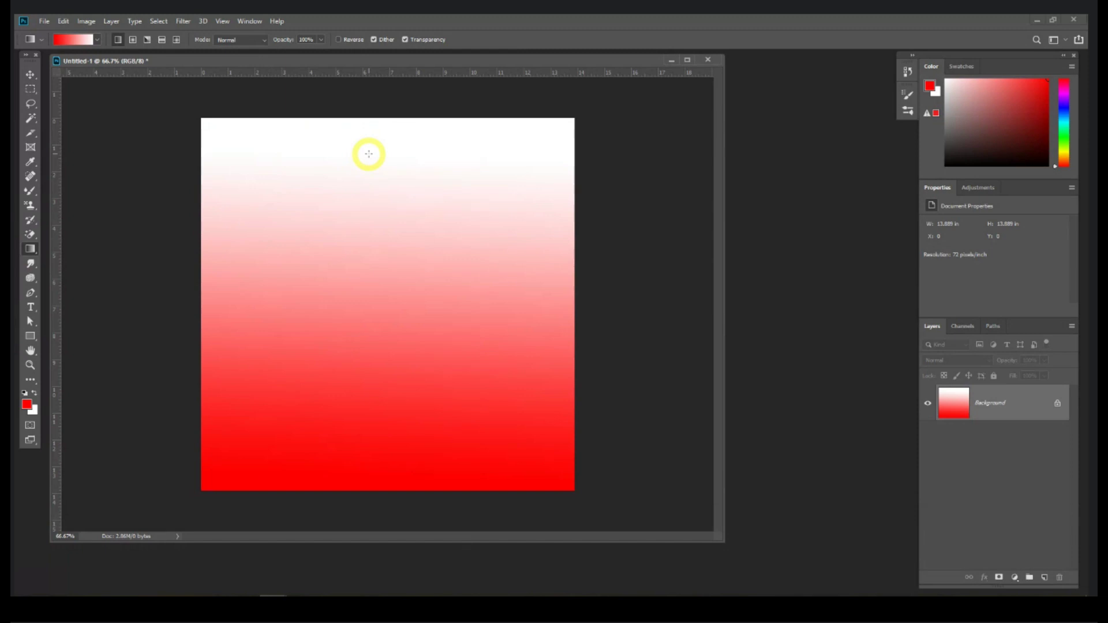
pyautogui.press('ctrl')
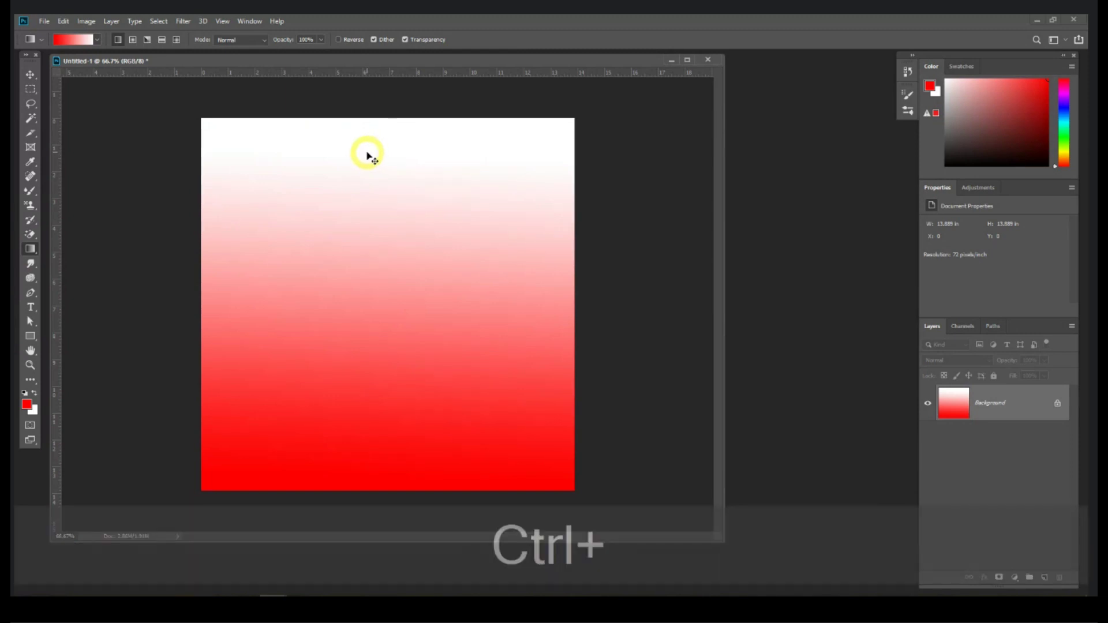
pyautogui.hotkey('ctrl', 'z')
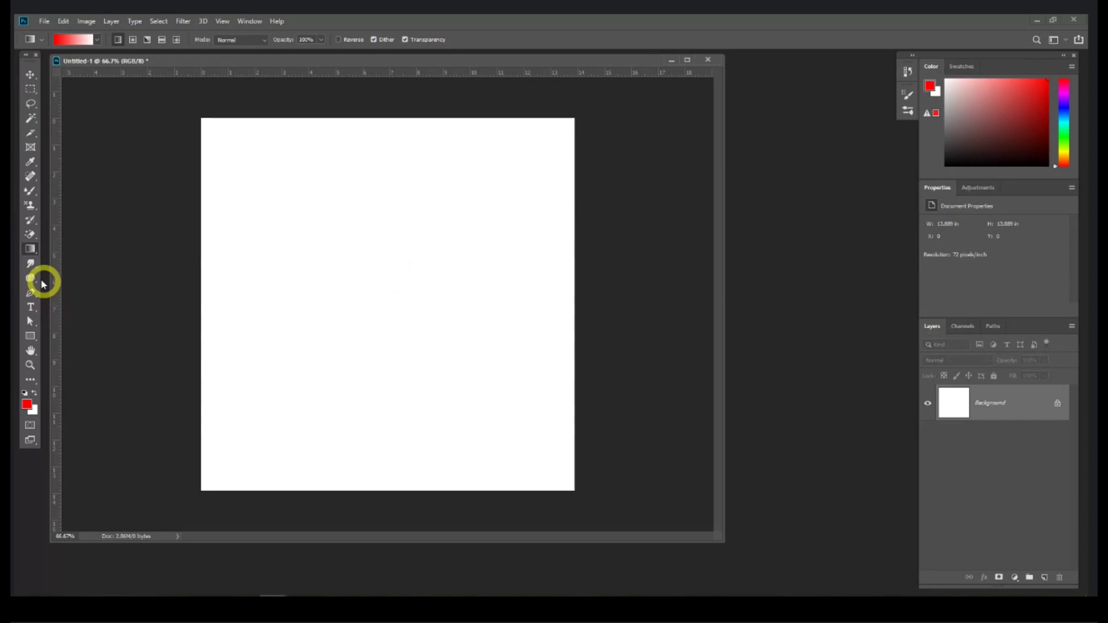
# Step: Open pexels-mentatdgt-937483.jpg from the Session 1 folder
pyautogui.rightClick(30, 249)
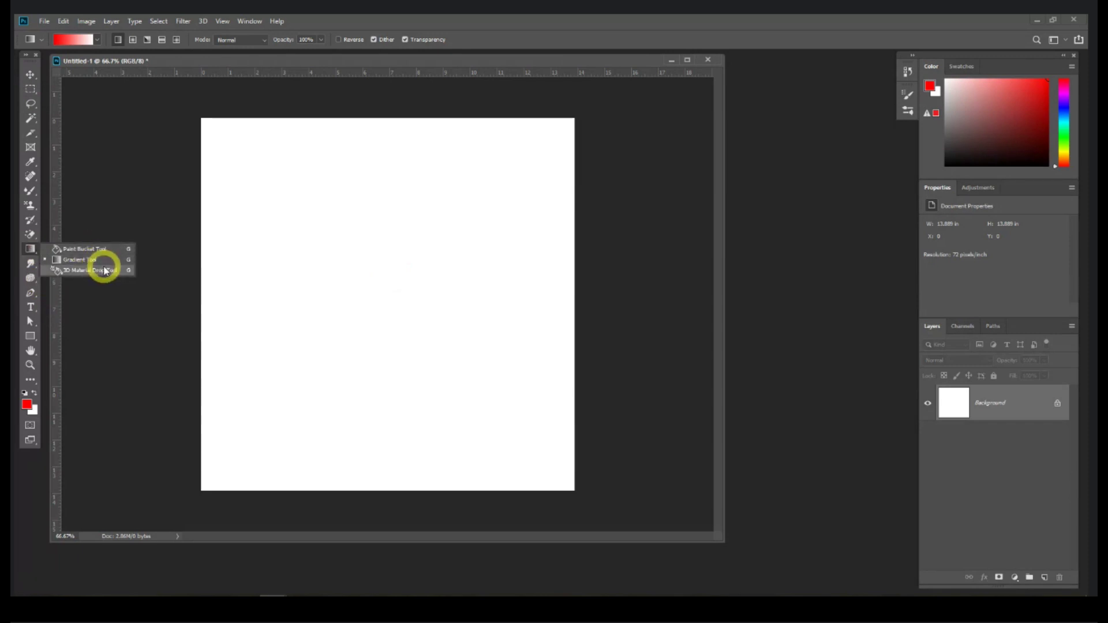
pyautogui.click(30, 265)
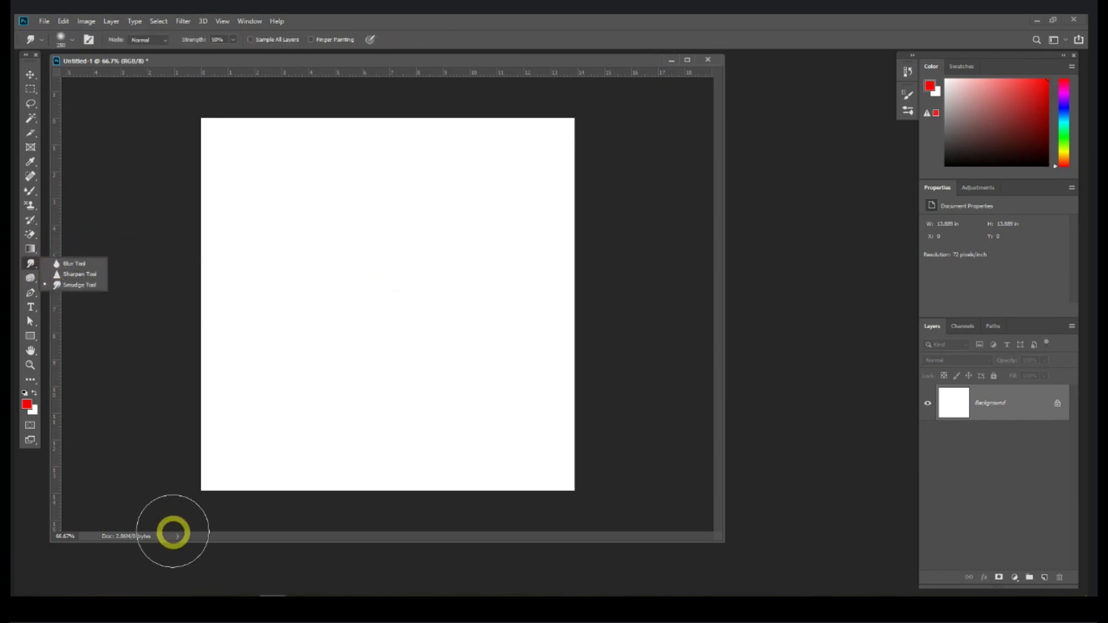
pyautogui.click(134, 594)
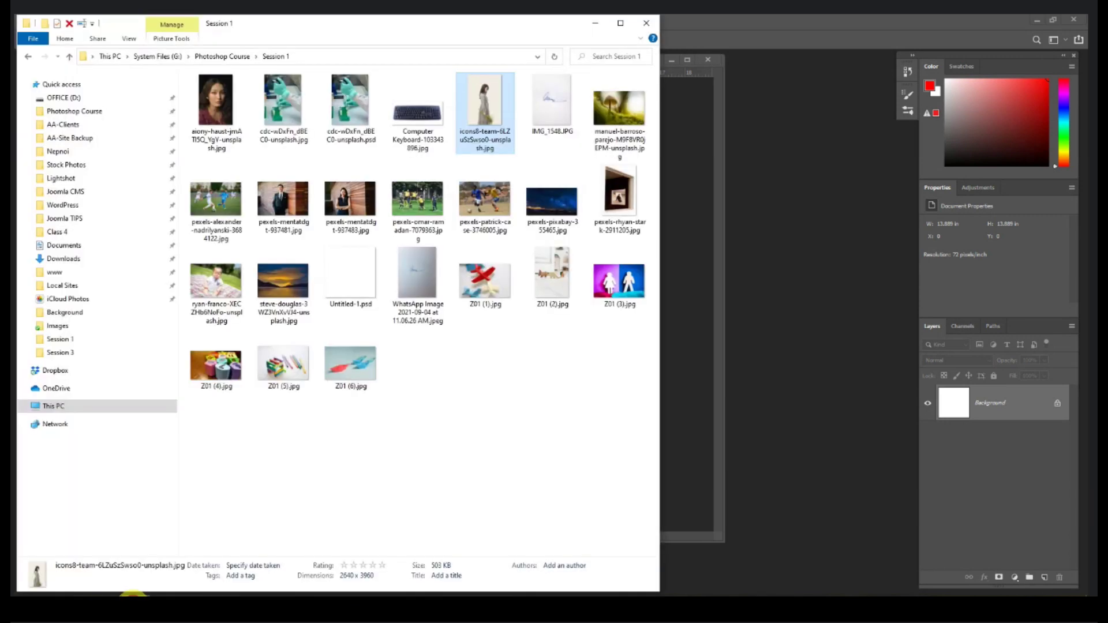
pyautogui.doubleClick(331, 203)
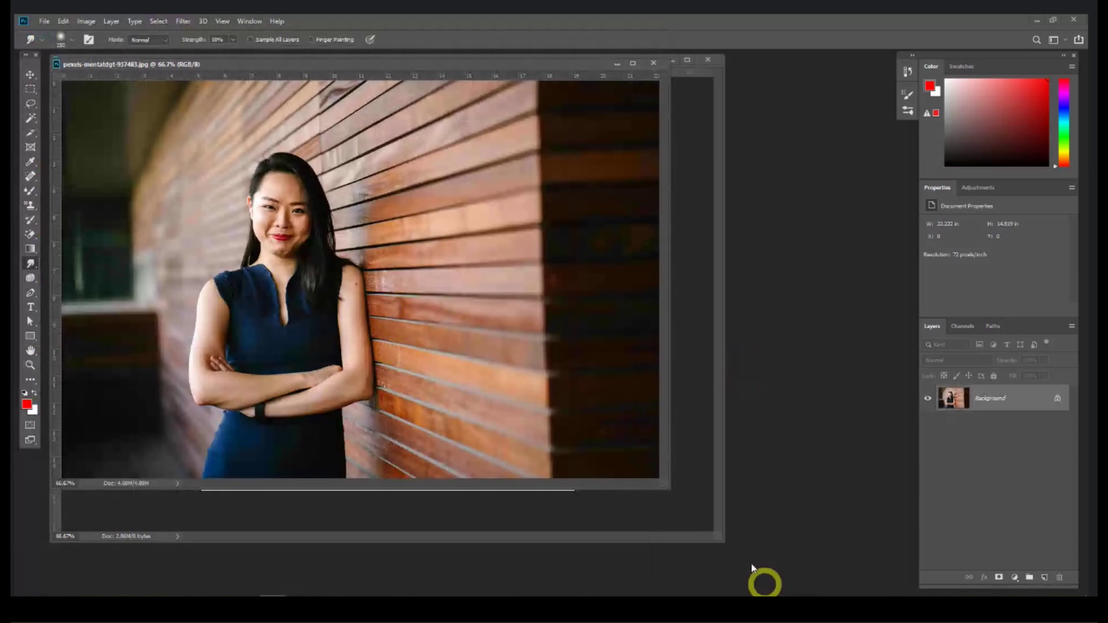
pyautogui.moveTo(668, 484); pyautogui.dragTo(692, 494)
pyautogui.hotkey('ctrl', '=')
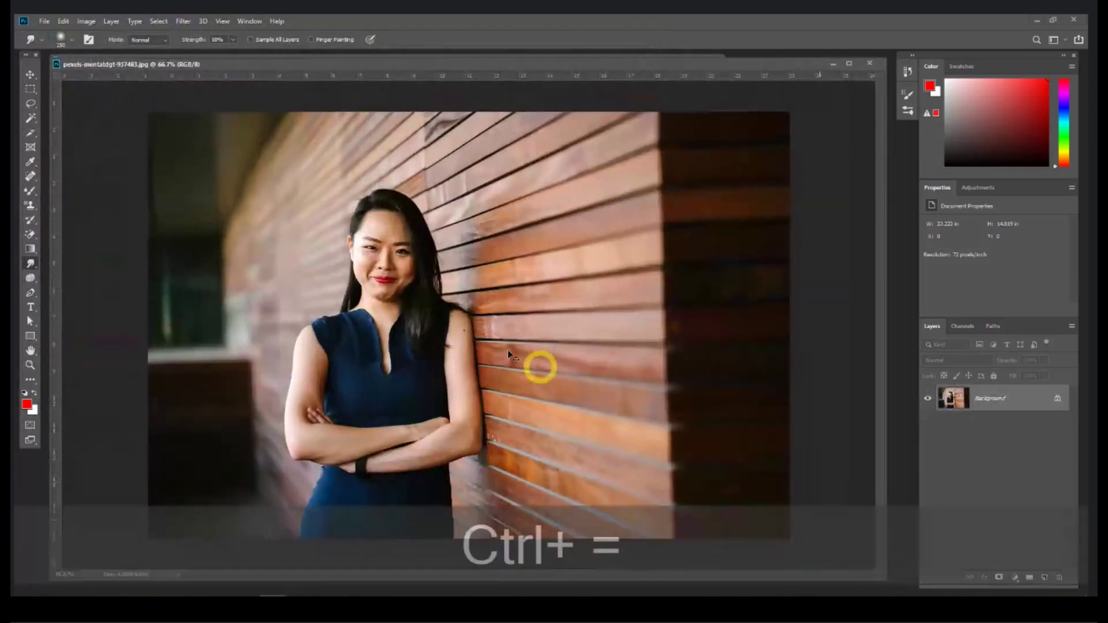
pyautogui.hotkey('ctrl', '=')
pyautogui.moveTo(386, 292); pyautogui.dragTo(472, 302)
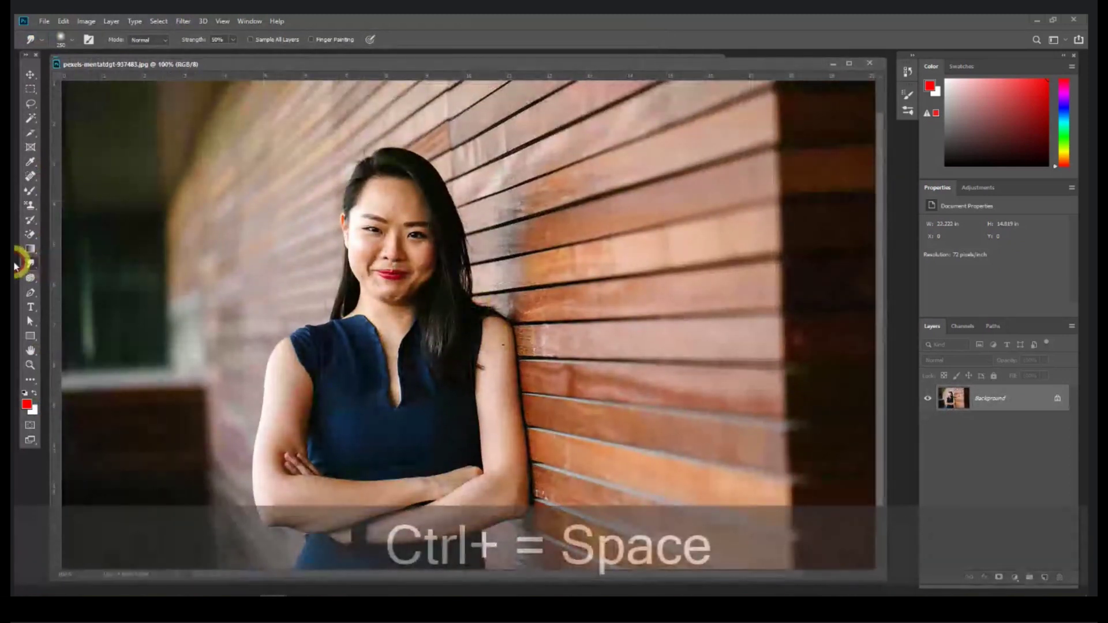
pyautogui.rightClick(31, 263)
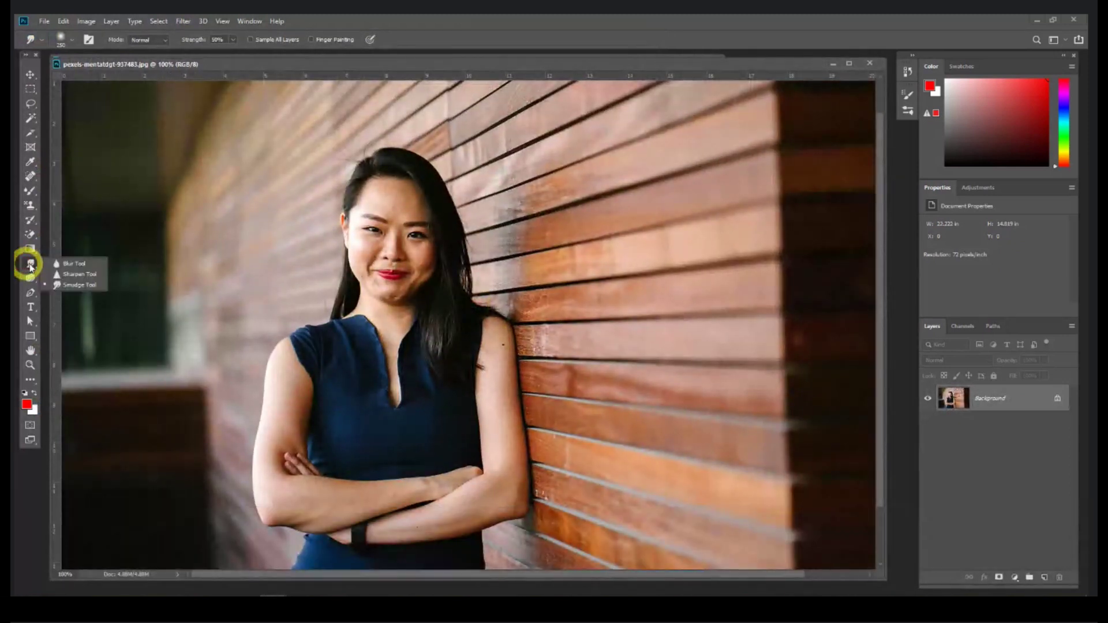
pyautogui.click(69, 265)
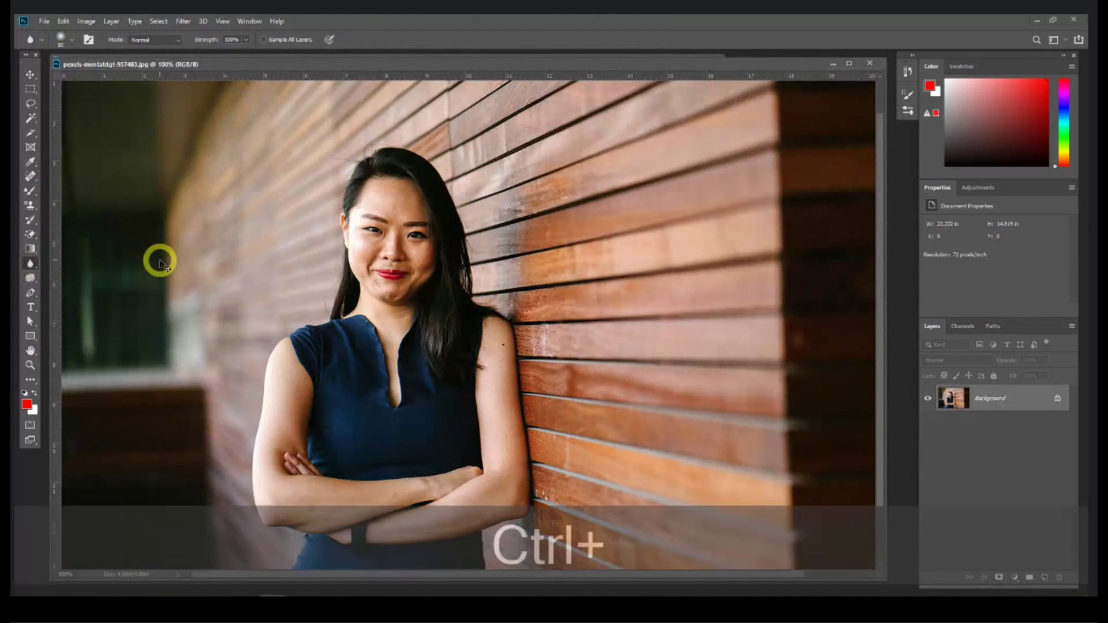
pyautogui.hotkey('ctrl', '=')
pyautogui.moveTo(395, 208); pyautogui.dragTo(425, 329)
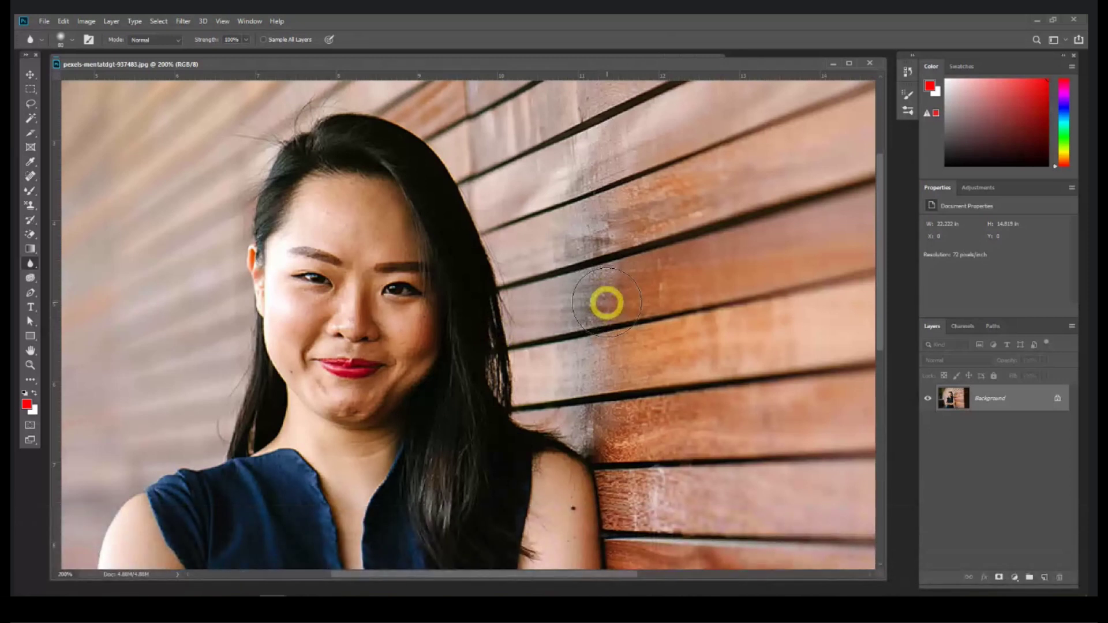
pyautogui.press(']')
pyautogui.press(']')
pyautogui.press(']')
pyautogui.rightClick(30, 263)
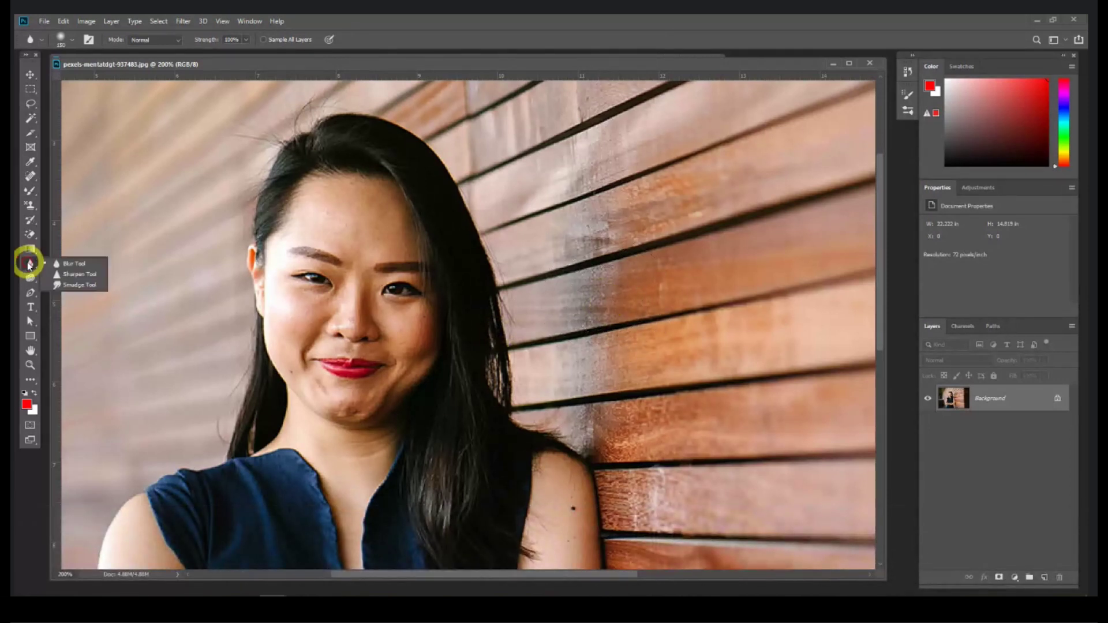
pyautogui.click(74, 265)
pyautogui.moveTo(600, 322)
pyautogui.mouseDown()
pyautogui.moveTo(586, 306)
pyautogui.moveTo(596, 173)
pyautogui.moveTo(596, 351)
pyautogui.moveTo(635, 407)
pyautogui.moveTo(673, 355)
pyautogui.moveTo(601, 168)
pyautogui.mouseUp()
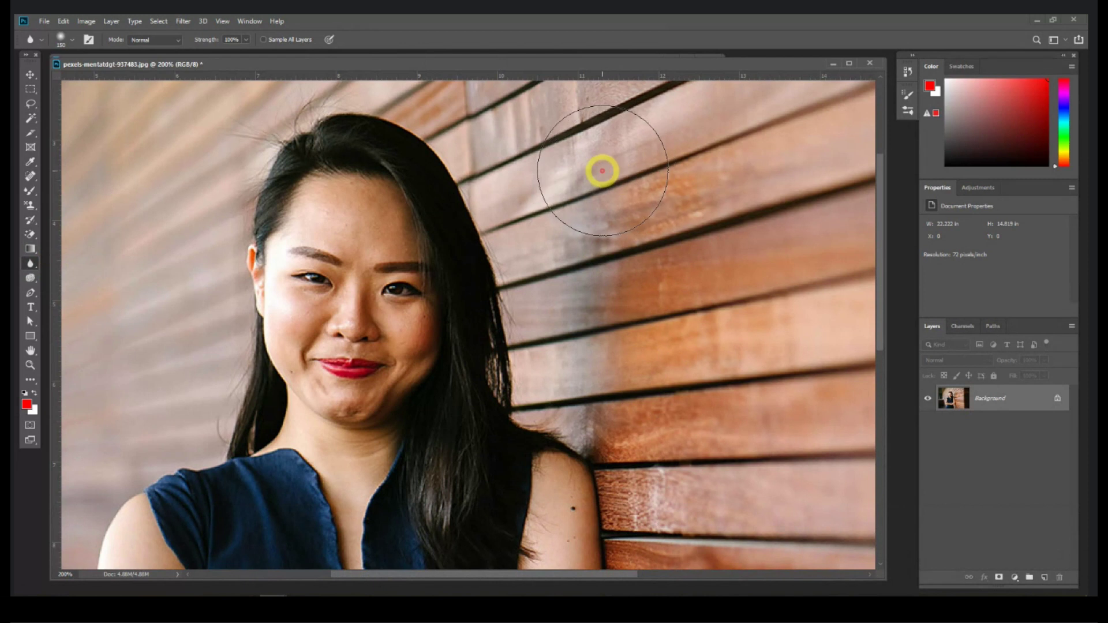
pyautogui.hotkey('ctrl', 'z')
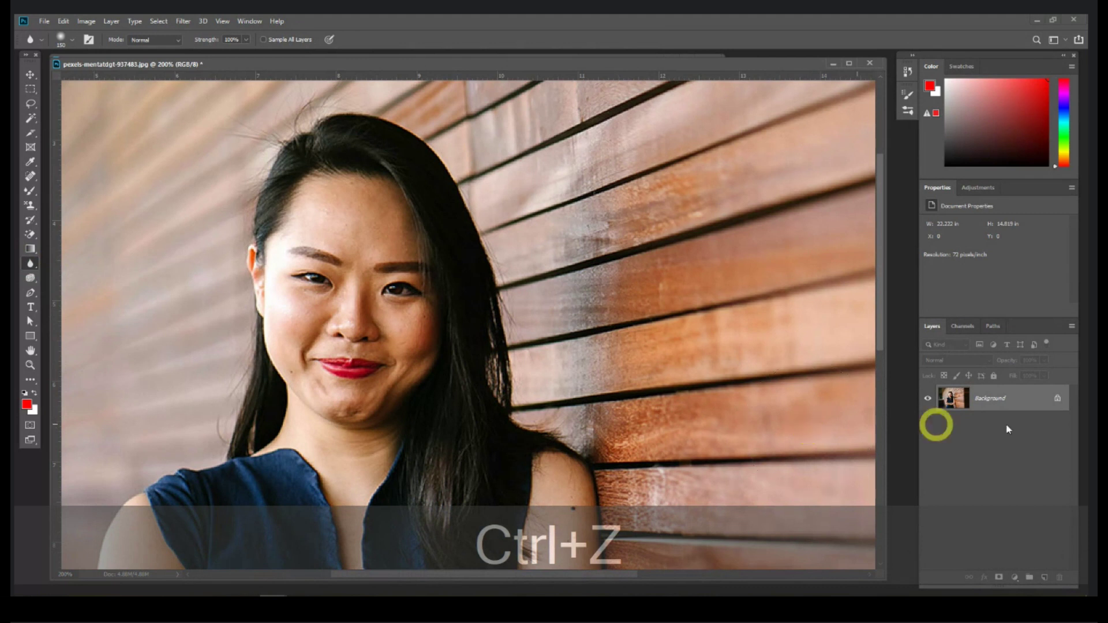
pyautogui.moveTo(1019, 397); pyautogui.dragTo(1043, 577)
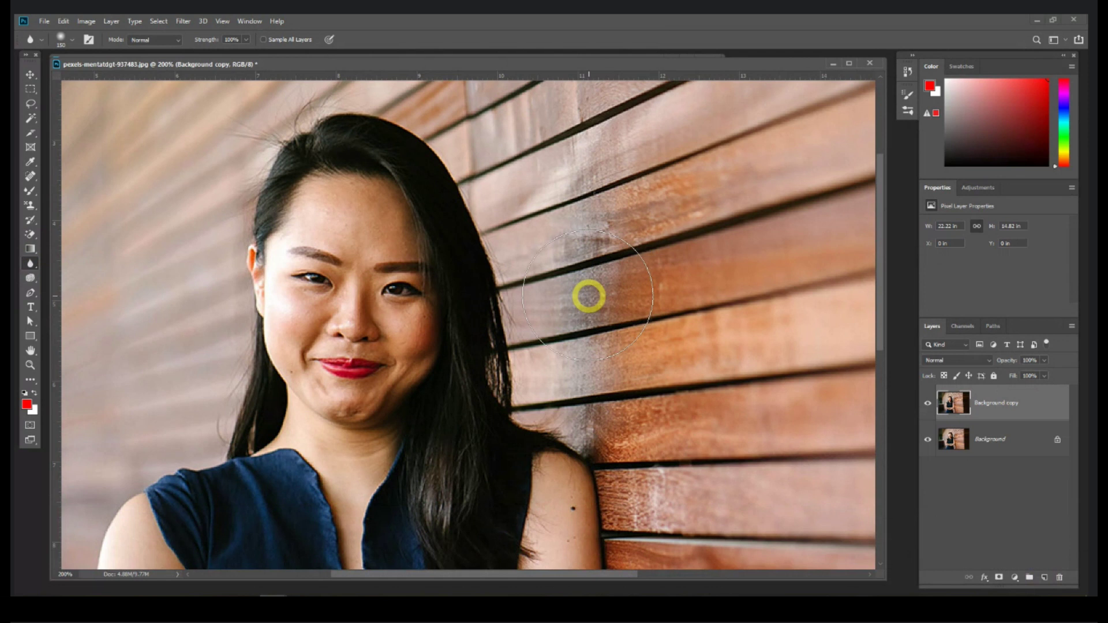
pyautogui.moveTo(587, 293)
pyautogui.mouseDown()
pyautogui.moveTo(594, 202)
pyautogui.moveTo(673, 413)
pyautogui.moveTo(640, 353)
pyautogui.moveTo(611, 366)
pyautogui.moveTo(725, 423)
pyautogui.moveTo(690, 205)
pyautogui.moveTo(703, 189)
pyautogui.moveTo(793, 294)
pyautogui.moveTo(674, 255)
pyautogui.moveTo(629, 374)
pyautogui.mouseUp()
pyautogui.moveTo(621, 377)
pyautogui.mouseDown()
pyautogui.moveTo(593, 297)
pyautogui.moveTo(679, 407)
pyautogui.moveTo(627, 263)
pyautogui.moveTo(455, 135)
pyautogui.moveTo(609, 253)
pyautogui.moveTo(640, 170)
pyautogui.moveTo(750, 273)
pyautogui.moveTo(689, 170)
pyautogui.moveTo(608, 130)
pyautogui.mouseUp()
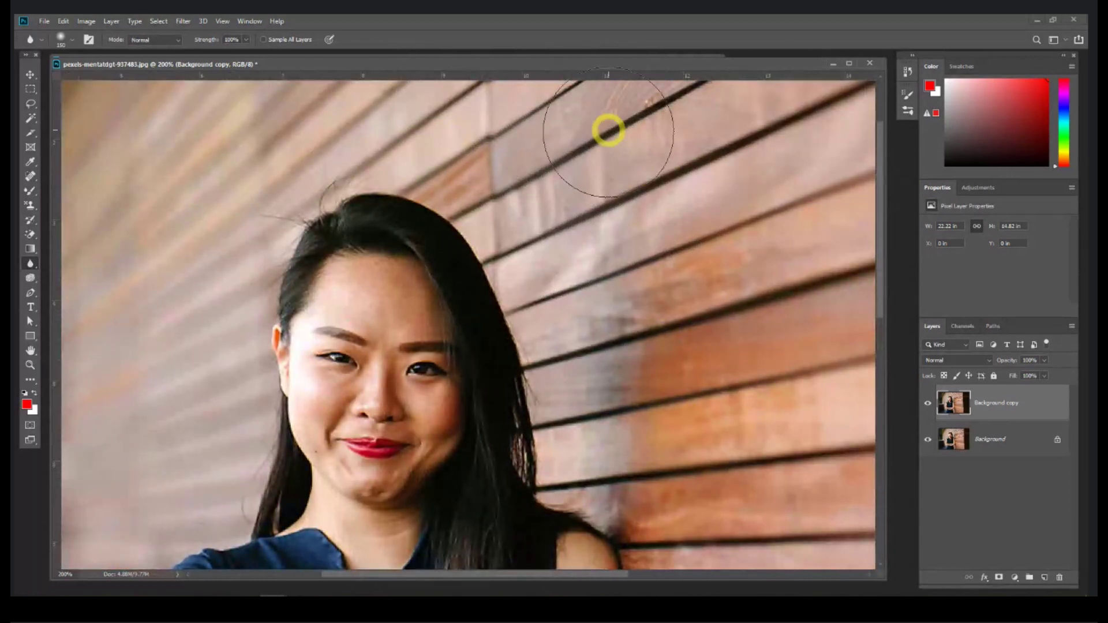
pyautogui.click(928, 410)
pyautogui.click(927, 410)
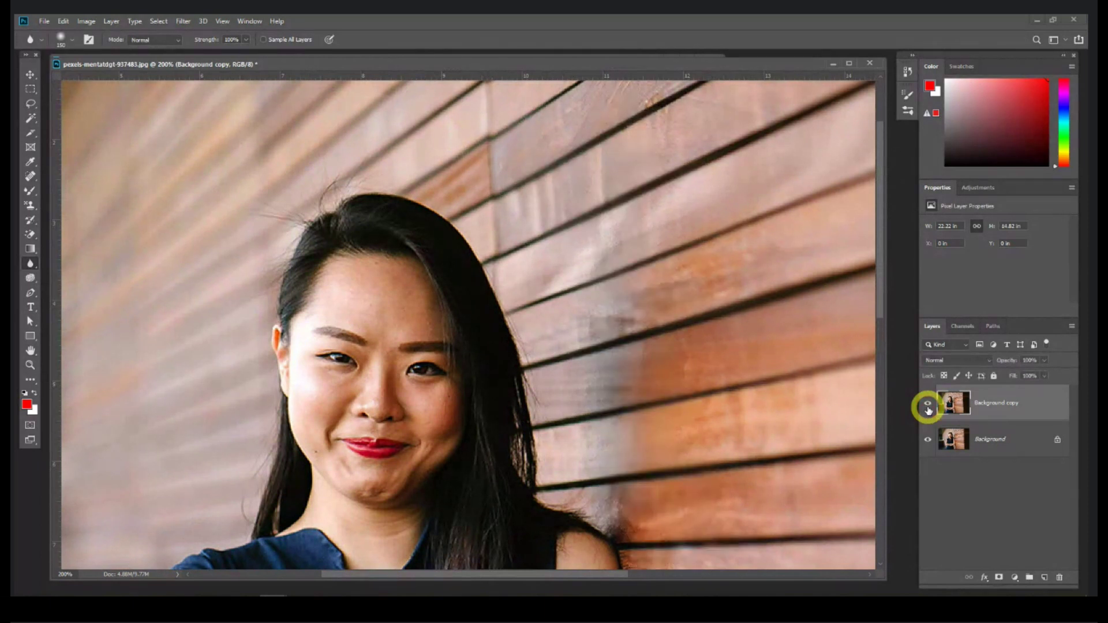
pyautogui.click(927, 410)
pyautogui.press('Delete')
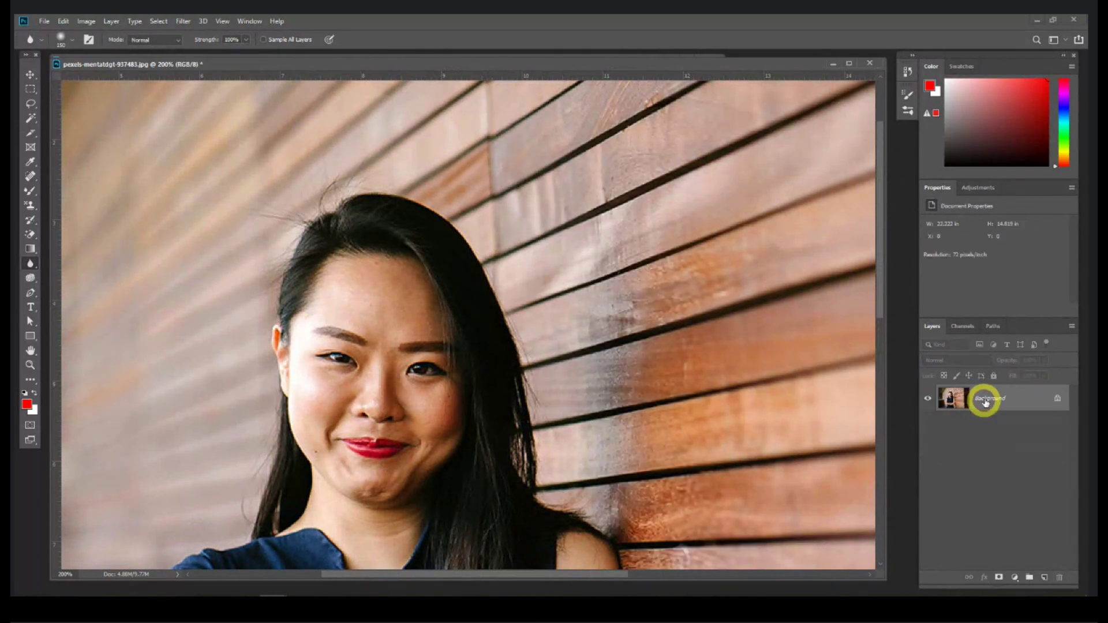
pyautogui.rightClick(32, 263)
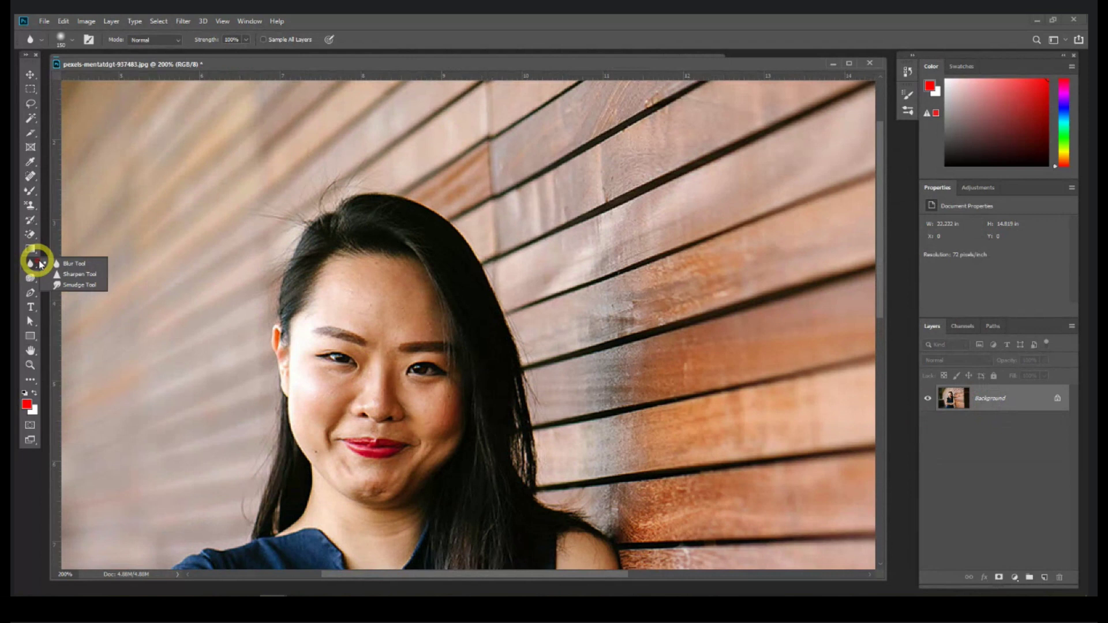
# Step: Sharpen the woman's eyes, eyebrows and cheek with a smaller Sharpen brush at 300% zoom
pyautogui.click(72, 275)
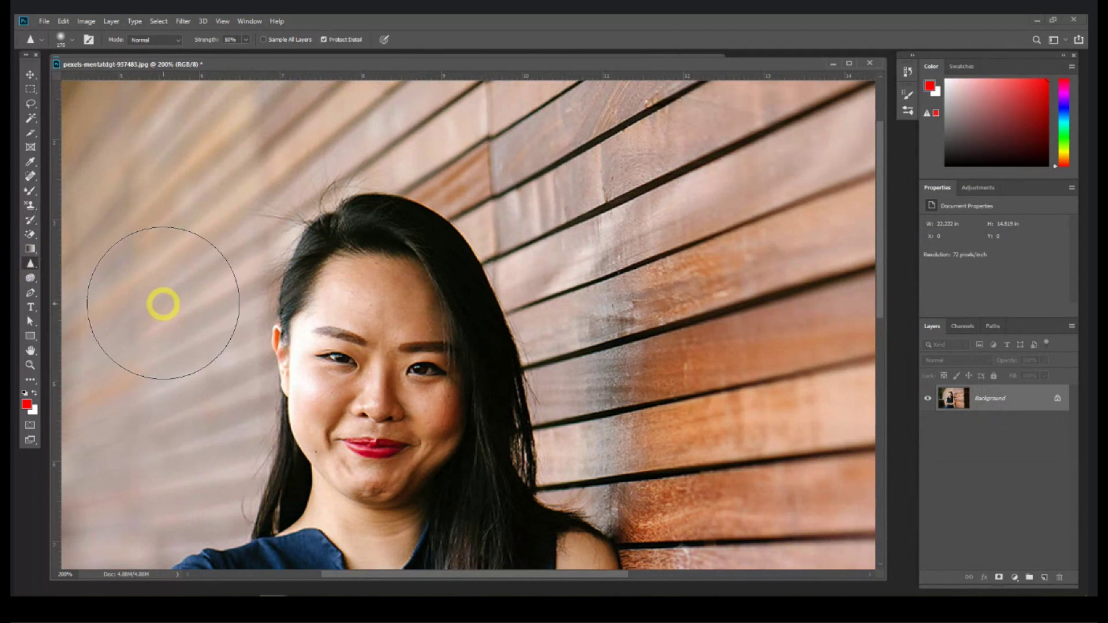
pyautogui.moveTo(404, 421); pyautogui.dragTo(426, 299)
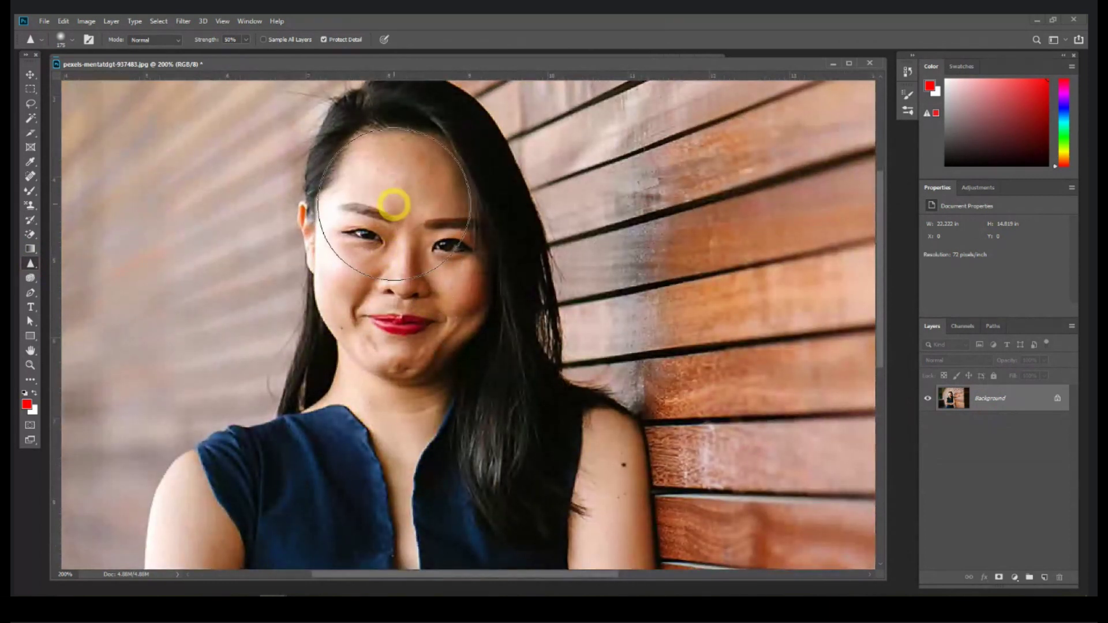
pyautogui.hotkey('ctrl', '=')
pyautogui.moveTo(392, 203); pyautogui.dragTo(408, 268)
pyautogui.press('[')
pyautogui.press('[')
pyautogui.press('[')
pyautogui.press('[')
pyautogui.press('[')
pyautogui.press('[')
pyautogui.press('[')
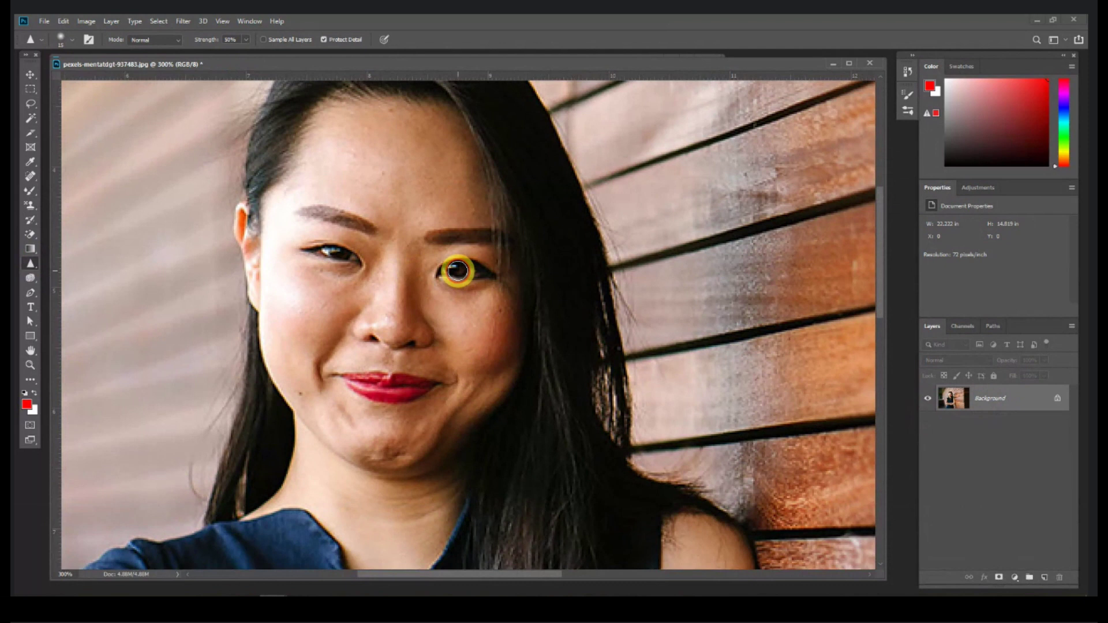
pyautogui.click(332, 259)
pyautogui.moveTo(337, 252)
pyautogui.mouseDown()
pyautogui.moveTo(482, 232)
pyautogui.moveTo(364, 226)
pyautogui.mouseUp()
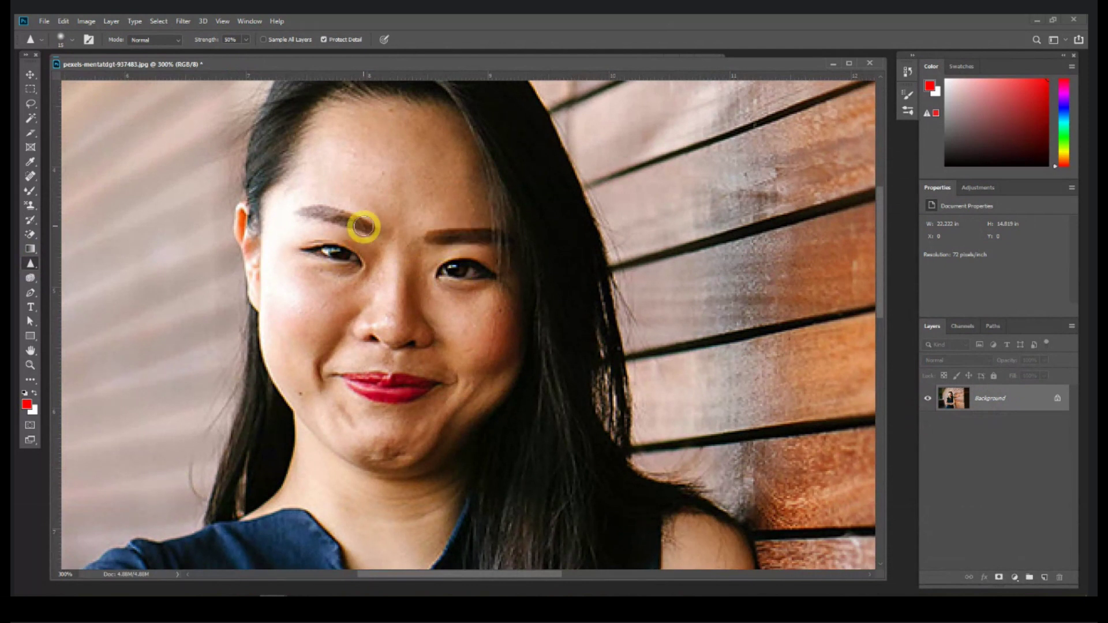
pyautogui.moveTo(443, 299); pyautogui.dragTo(519, 299)
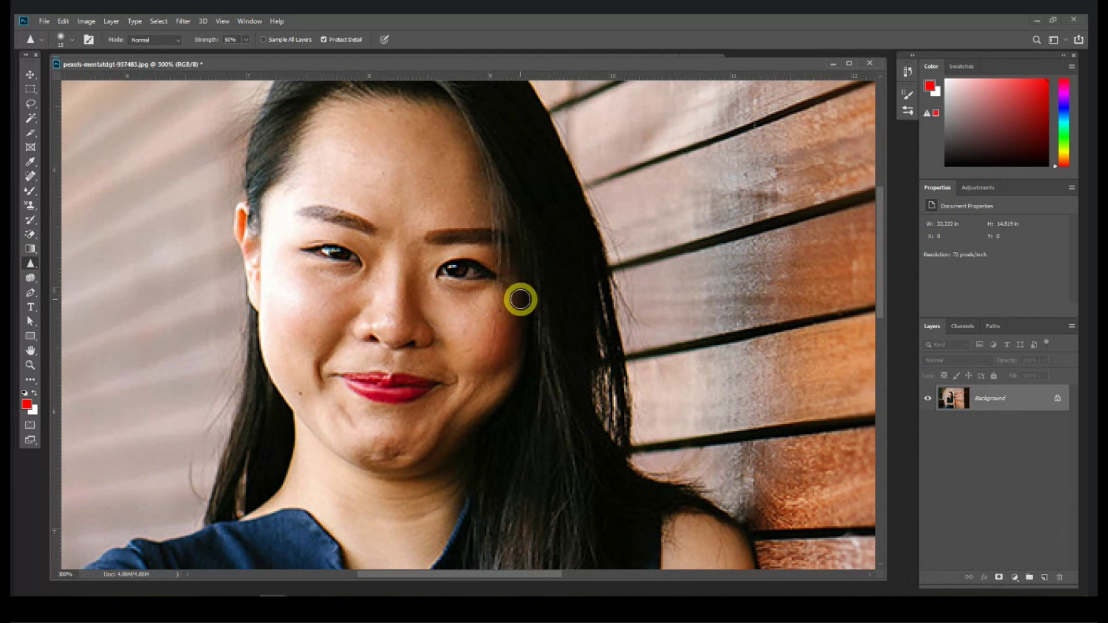
# Step: Zoom back out to 100% and switch to the Smudge Tool
pyautogui.hotkey('ctrl', '-')
pyautogui.hotkey('ctrl', '-')
pyautogui.click(32, 264)
pyautogui.moveTo(35, 268); pyautogui.dragTo(97, 287)
pyautogui.moveTo(289, 248)
pyautogui.mouseDown()
pyautogui.moveTo(322, 278)
pyautogui.moveTo(307, 364)
pyautogui.moveTo(343, 358)
pyautogui.moveTo(395, 237)
pyautogui.moveTo(437, 291)
pyautogui.moveTo(432, 366)
pyautogui.moveTo(447, 413)
pyautogui.moveTo(481, 384)
pyautogui.moveTo(497, 295)
pyautogui.moveTo(531, 299)
pyautogui.moveTo(563, 391)
pyautogui.moveTo(600, 402)
pyautogui.moveTo(638, 315)
pyautogui.moveTo(516, 180)
pyautogui.moveTo(368, 170)
pyautogui.moveTo(282, 177)
pyautogui.moveTo(187, 333)
pyautogui.moveTo(158, 341)
pyautogui.mouseUp()
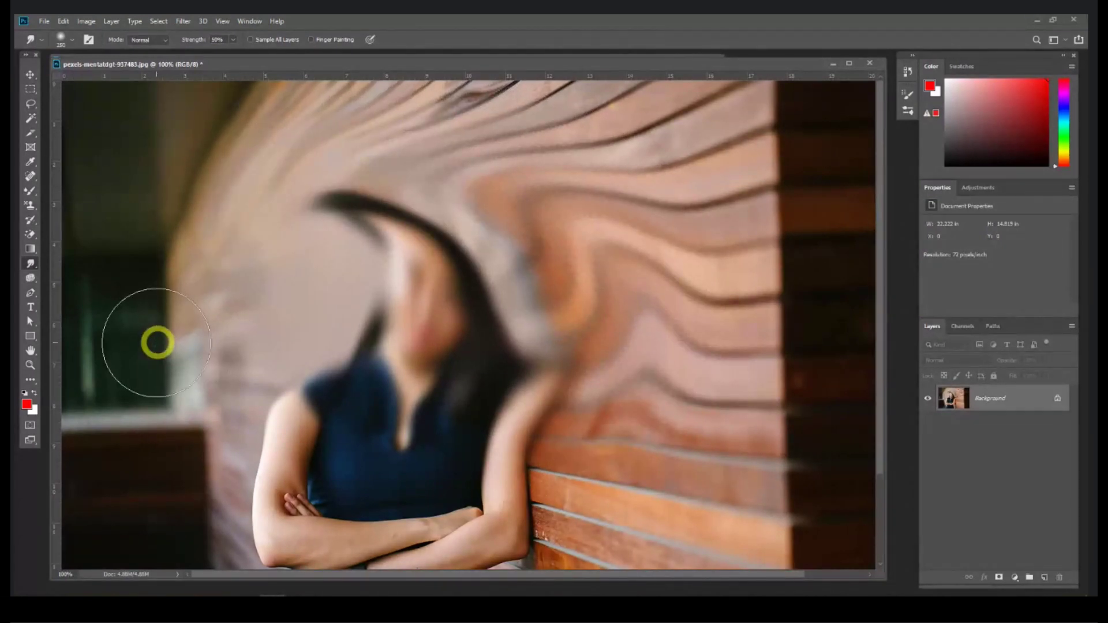
pyautogui.moveTo(316, 408)
pyautogui.mouseDown()
pyautogui.moveTo(292, 321)
pyautogui.moveTo(131, 163)
pyautogui.mouseUp()
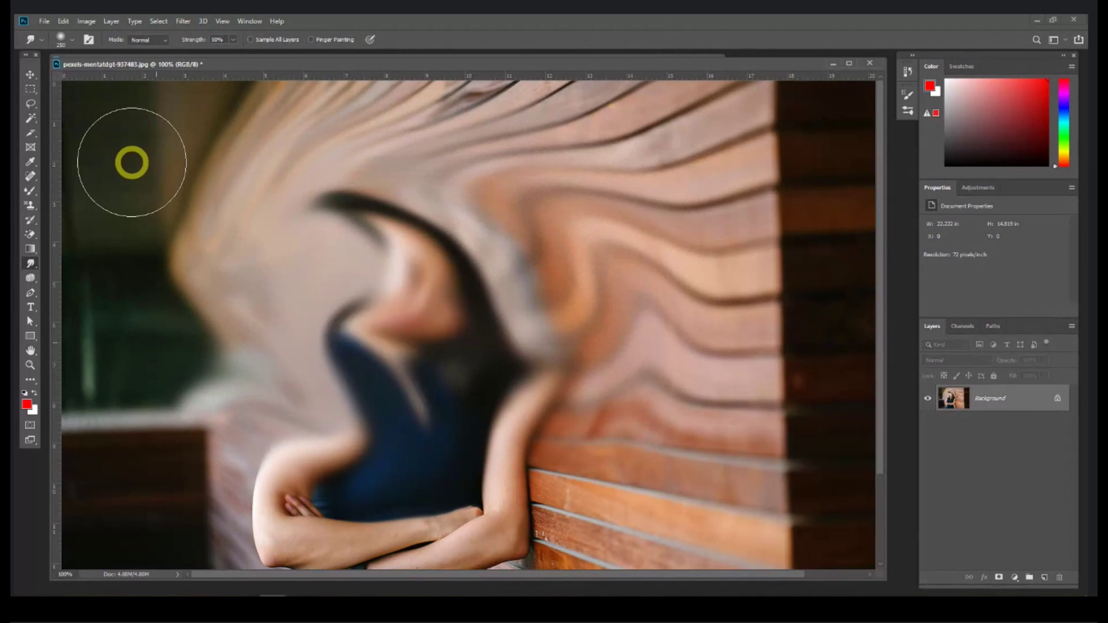
pyautogui.hotkey('ctrl', 'z')
pyautogui.hotkey('ctrl', 'z')
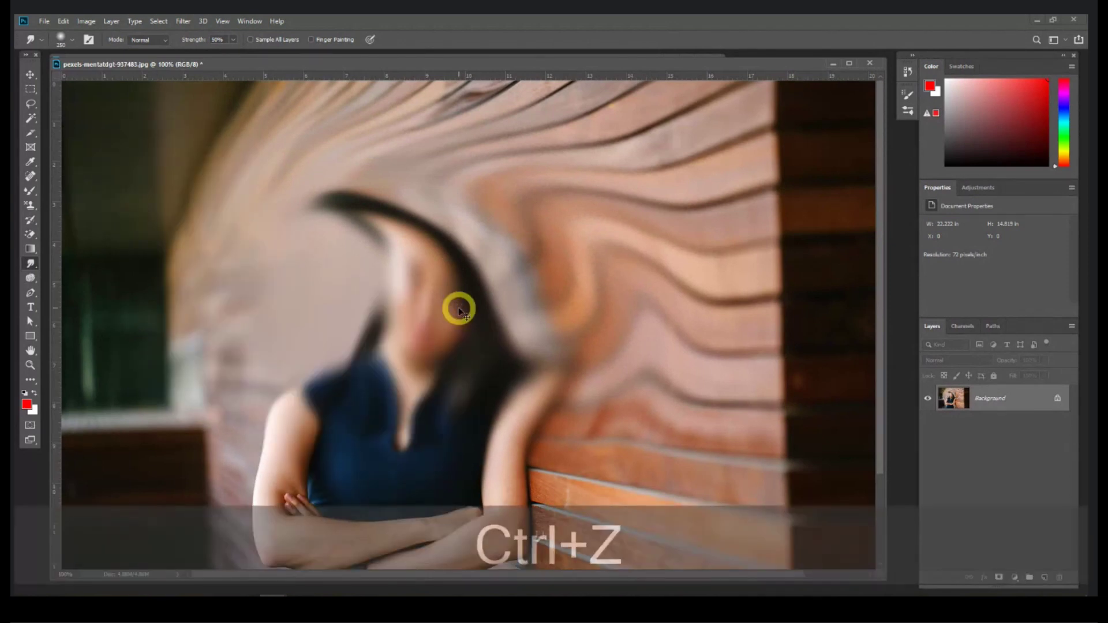
pyautogui.click(31, 277)
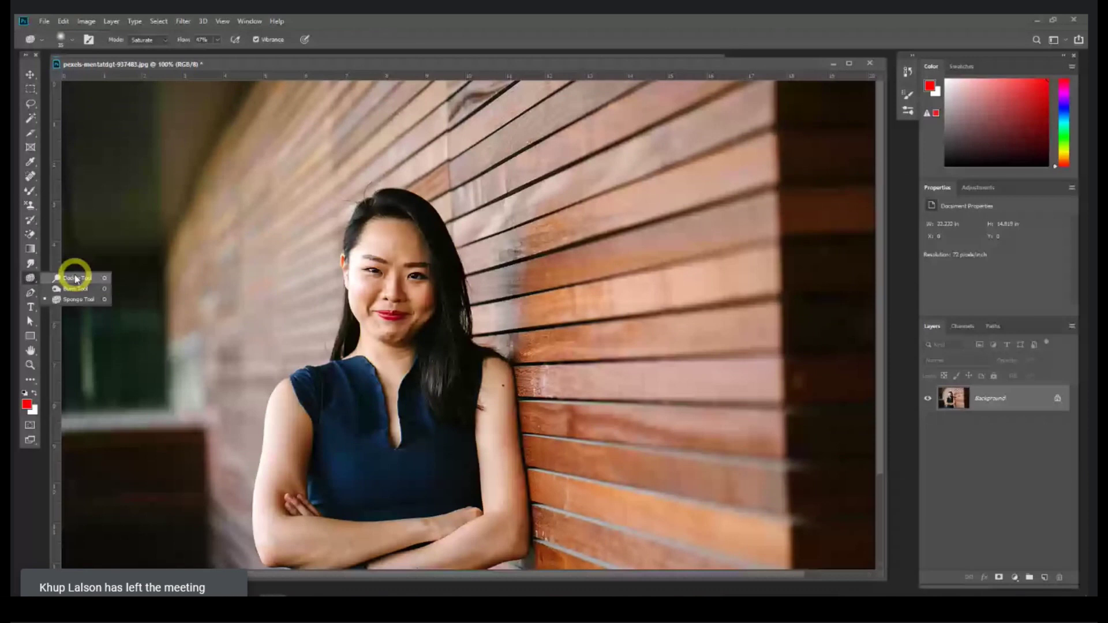
# Step: Close the earlier photo without saving and drag in the woman's portrait, accepting the profile prompt
pyautogui.click(870, 64)
pyautogui.click(546, 235)
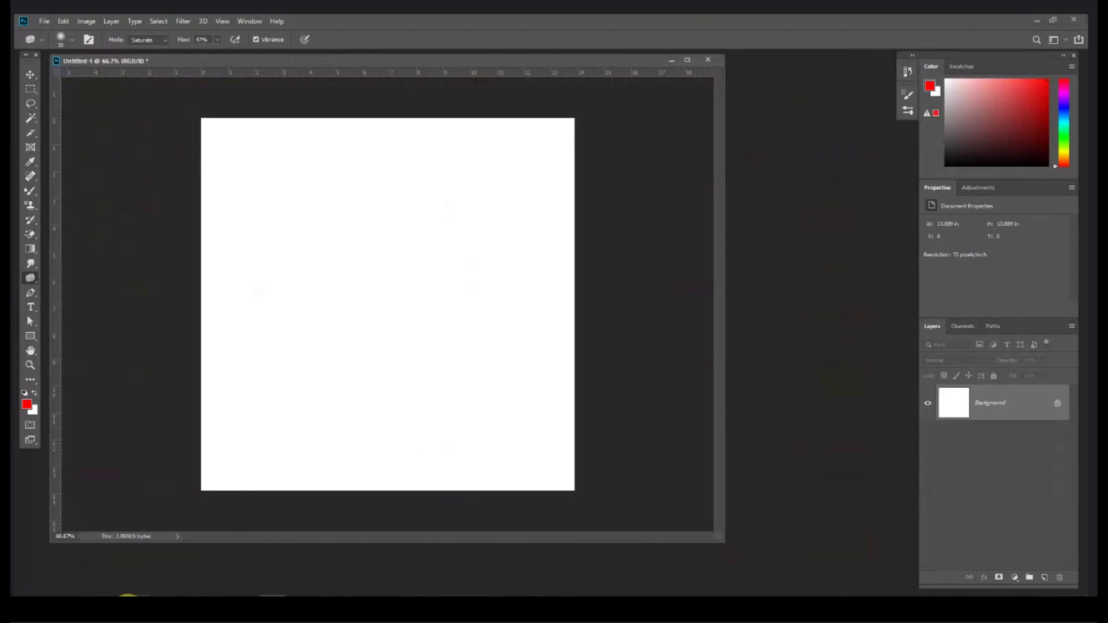
pyautogui.click(135, 596)
pyautogui.moveTo(216, 109); pyautogui.dragTo(413, 97)
pyautogui.click(595, 289)
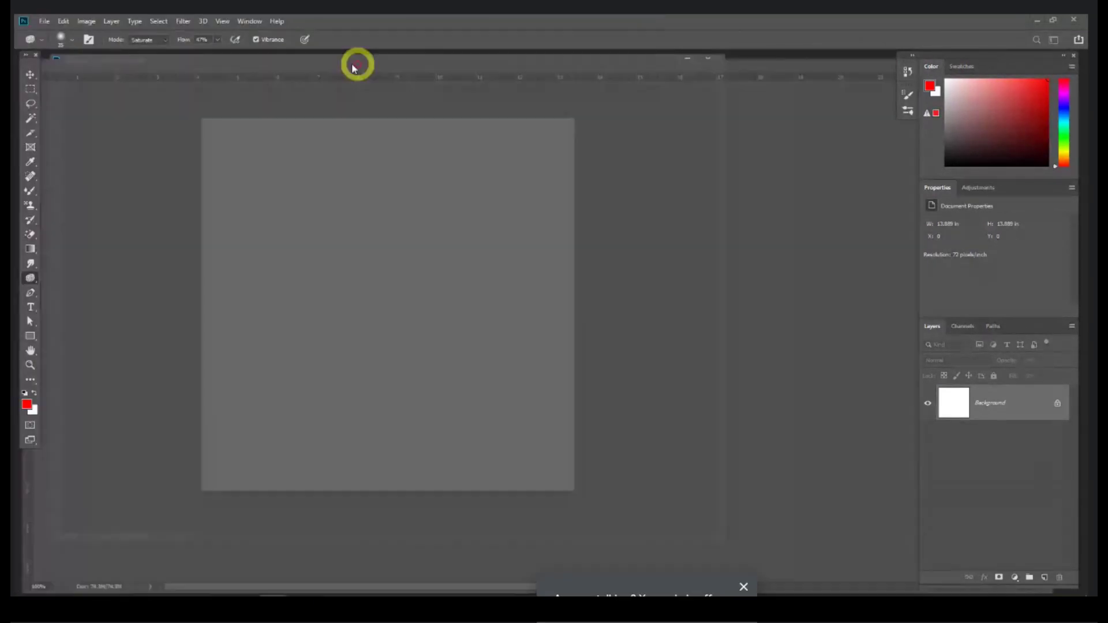
# Step: Enlarge the portrait's document window and zoom in twice on the photo
pyautogui.moveTo(292, 64); pyautogui.dragTo(320, 56)
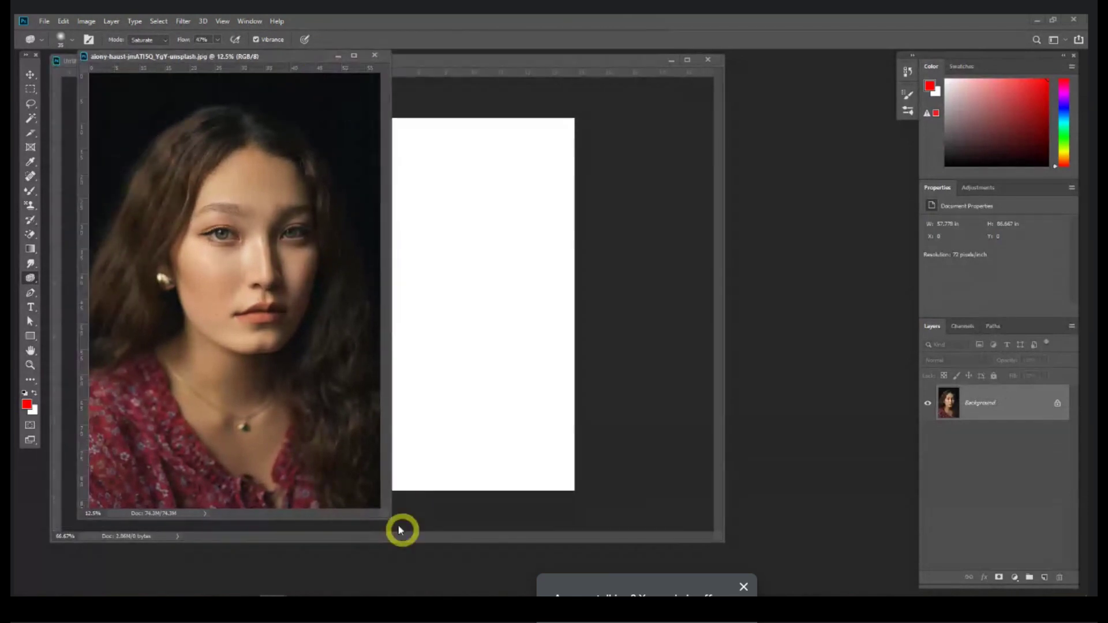
pyautogui.moveTo(386, 517); pyautogui.dragTo(841, 571)
pyautogui.hotkey('ctrl', '=')
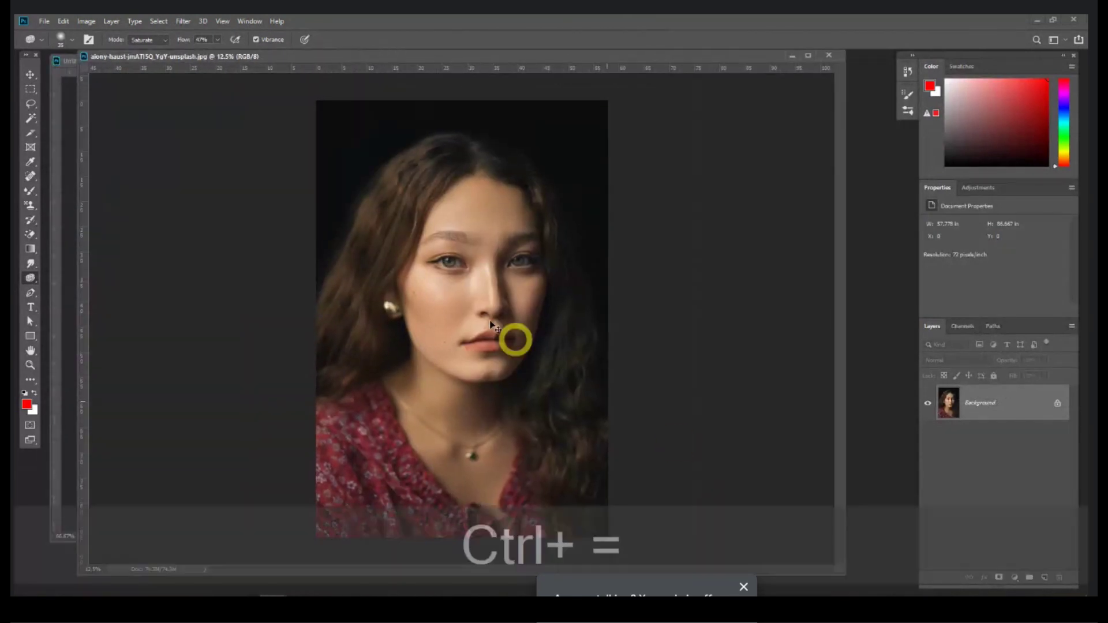
pyautogui.hotkey('ctrl', '=')
pyautogui.press('space')
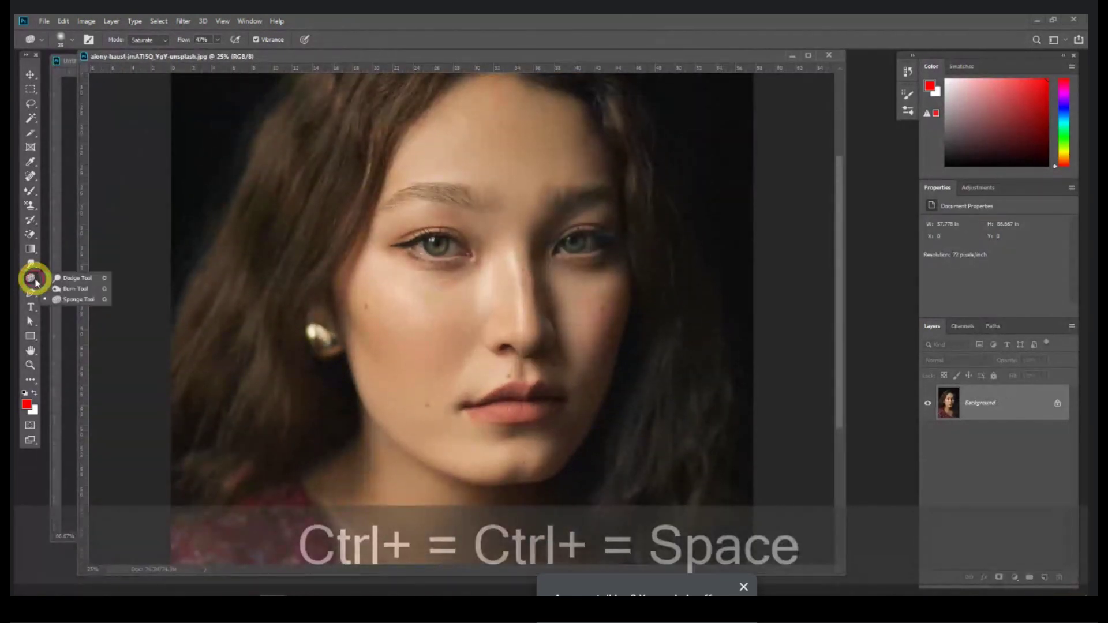
pyautogui.rightClick(31, 277)
pyautogui.click(75, 278)
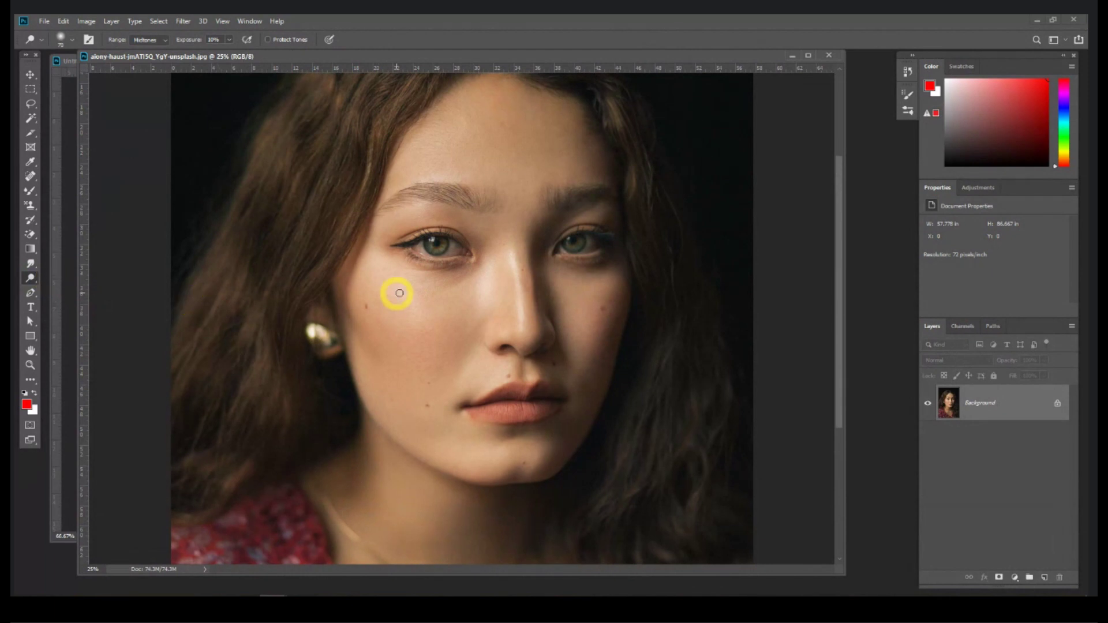
pyautogui.rightClick(32, 278)
pyautogui.click(82, 278)
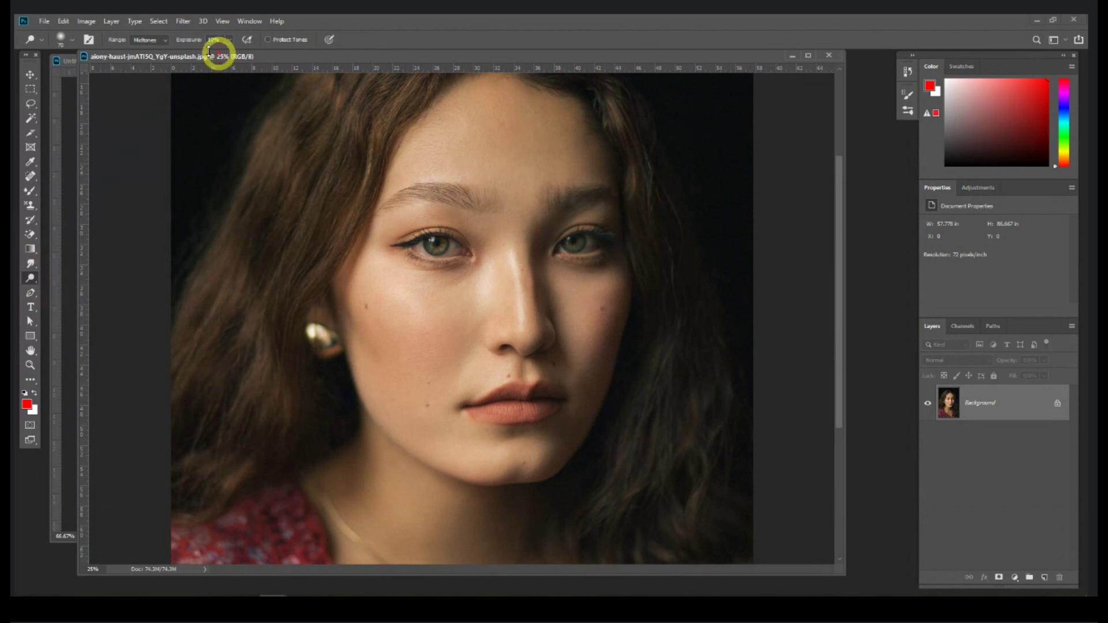
pyautogui.moveTo(234, 54)
pyautogui.mouseDown()
pyautogui.moveTo(271, 55)
pyautogui.moveTo(236, 62)
pyautogui.mouseUp()
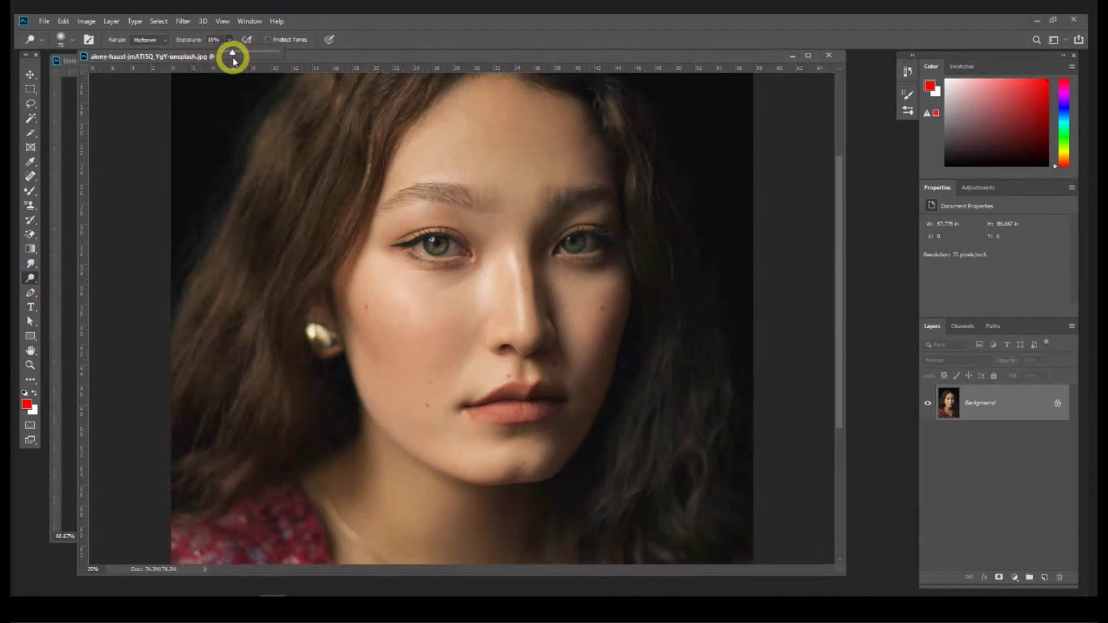
pyautogui.moveTo(1021, 407); pyautogui.dragTo(1043, 578)
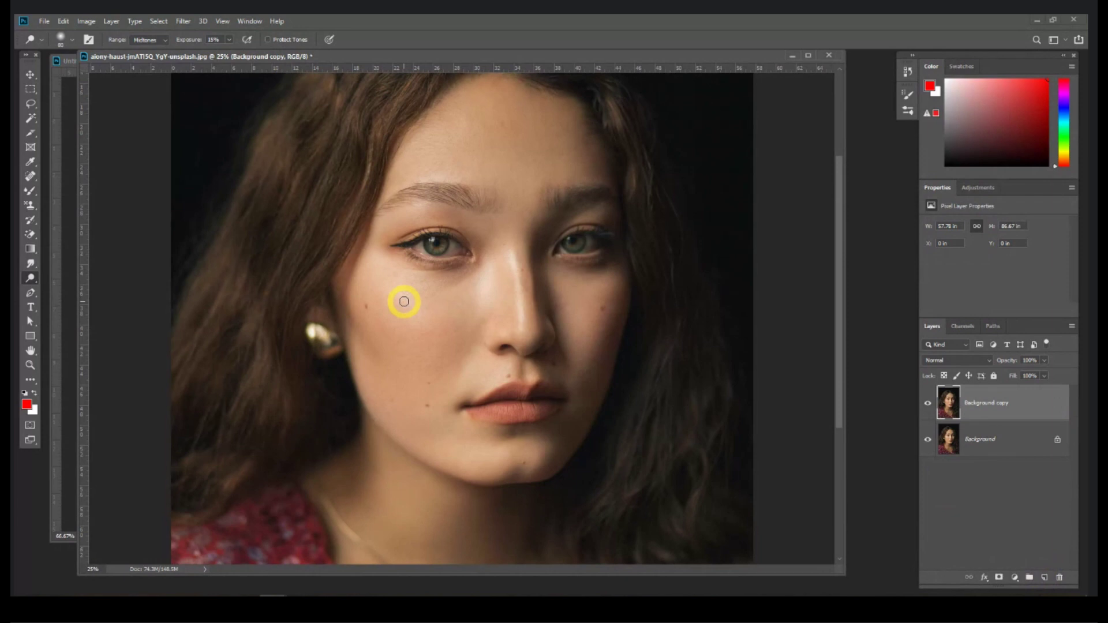
pyautogui.moveTo(403, 302)
pyautogui.mouseDown()
pyautogui.moveTo(431, 318)
pyautogui.moveTo(501, 274)
pyautogui.moveTo(452, 352)
pyautogui.moveTo(379, 333)
pyautogui.moveTo(370, 352)
pyautogui.moveTo(469, 350)
pyautogui.moveTo(436, 370)
pyautogui.moveTo(438, 427)
pyautogui.moveTo(459, 430)
pyautogui.moveTo(502, 186)
pyautogui.moveTo(490, 164)
pyautogui.moveTo(505, 231)
pyautogui.moveTo(505, 107)
pyautogui.moveTo(421, 173)
pyautogui.moveTo(489, 101)
pyautogui.moveTo(596, 150)
pyautogui.moveTo(462, 165)
pyautogui.moveTo(450, 222)
pyautogui.moveTo(405, 226)
pyautogui.moveTo(531, 228)
pyautogui.moveTo(596, 206)
pyautogui.moveTo(521, 261)
pyautogui.moveTo(449, 361)
pyautogui.moveTo(574, 351)
pyautogui.moveTo(437, 341)
pyautogui.mouseUp()
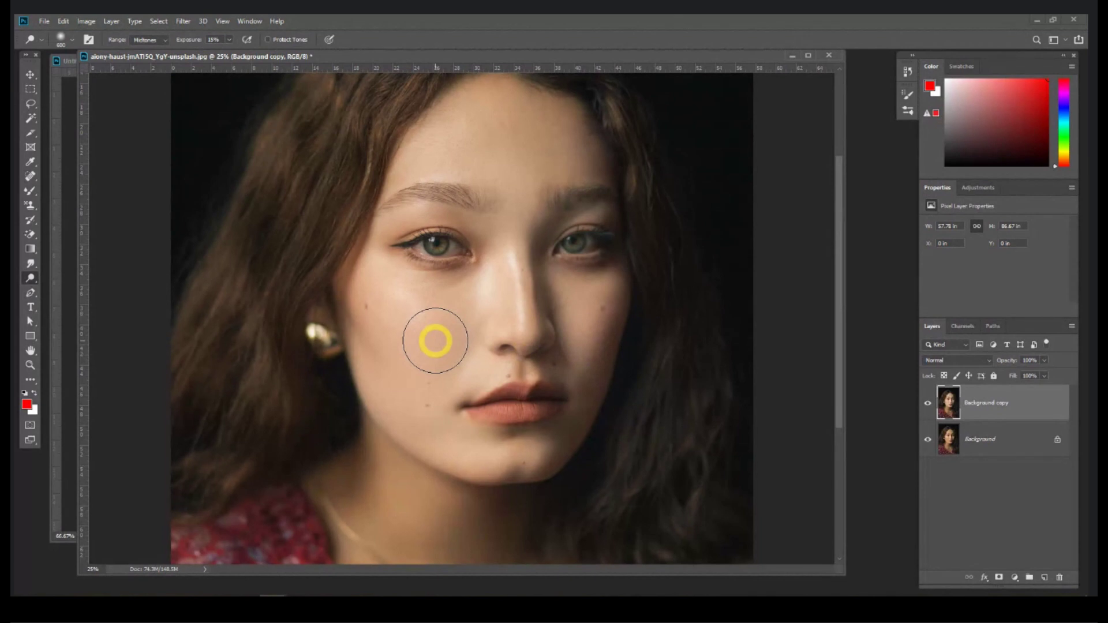
pyautogui.click(931, 406)
pyautogui.click(931, 407)
pyautogui.click(931, 407)
pyautogui.moveTo(1021, 409); pyautogui.dragTo(1059, 577)
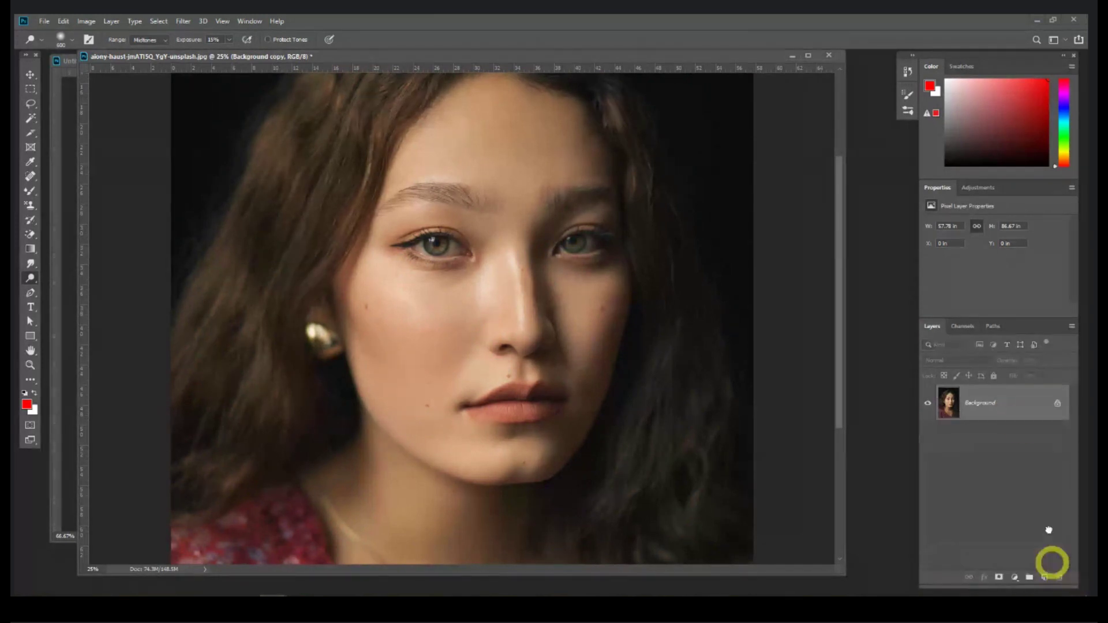
# Step: Duplicate Background and dodge the cheek, nose bridge and forehead at 38% exposure
pyautogui.moveTo(1026, 402); pyautogui.dragTo(1045, 577)
pyautogui.moveTo(36, 281); pyautogui.dragTo(96, 290)
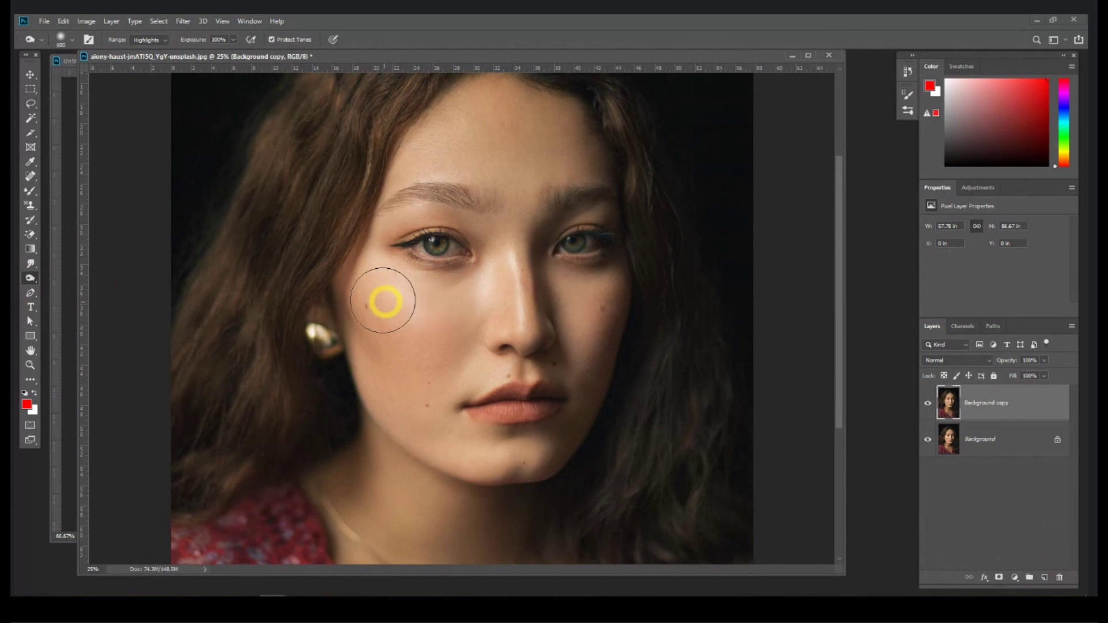
pyautogui.click(234, 41)
pyautogui.moveTo(231, 52); pyautogui.dragTo(201, 57)
pyautogui.moveTo(430, 343)
pyautogui.mouseDown()
pyautogui.moveTo(396, 298)
pyautogui.moveTo(517, 288)
pyautogui.moveTo(516, 269)
pyautogui.moveTo(510, 259)
pyautogui.moveTo(517, 308)
pyautogui.moveTo(490, 294)
pyautogui.moveTo(491, 270)
pyautogui.moveTo(387, 282)
pyautogui.moveTo(397, 273)
pyautogui.moveTo(377, 261)
pyautogui.moveTo(439, 299)
pyautogui.moveTo(428, 316)
pyautogui.moveTo(412, 305)
pyautogui.moveTo(435, 301)
pyautogui.mouseUp()
pyautogui.moveTo(433, 172)
pyautogui.mouseDown()
pyautogui.moveTo(482, 120)
pyautogui.moveTo(475, 101)
pyautogui.moveTo(373, 134)
pyautogui.moveTo(359, 234)
pyautogui.mouseUp()
# Step: Lighten the cheek below the left eye with a 700 brush at about 8% exposure
pyautogui.hotkey('ctrl', '-')
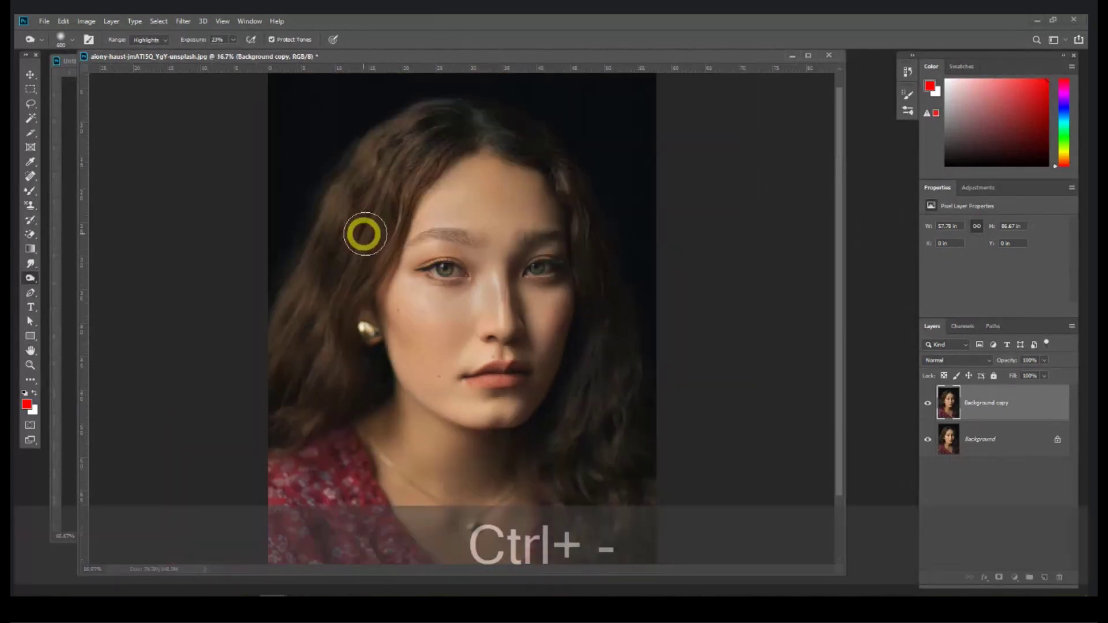
pyautogui.click(233, 40)
pyautogui.moveTo(234, 39)
pyautogui.mouseDown()
pyautogui.moveTo(236, 55)
pyautogui.moveTo(226, 55)
pyautogui.mouseUp()
pyautogui.click(431, 291)
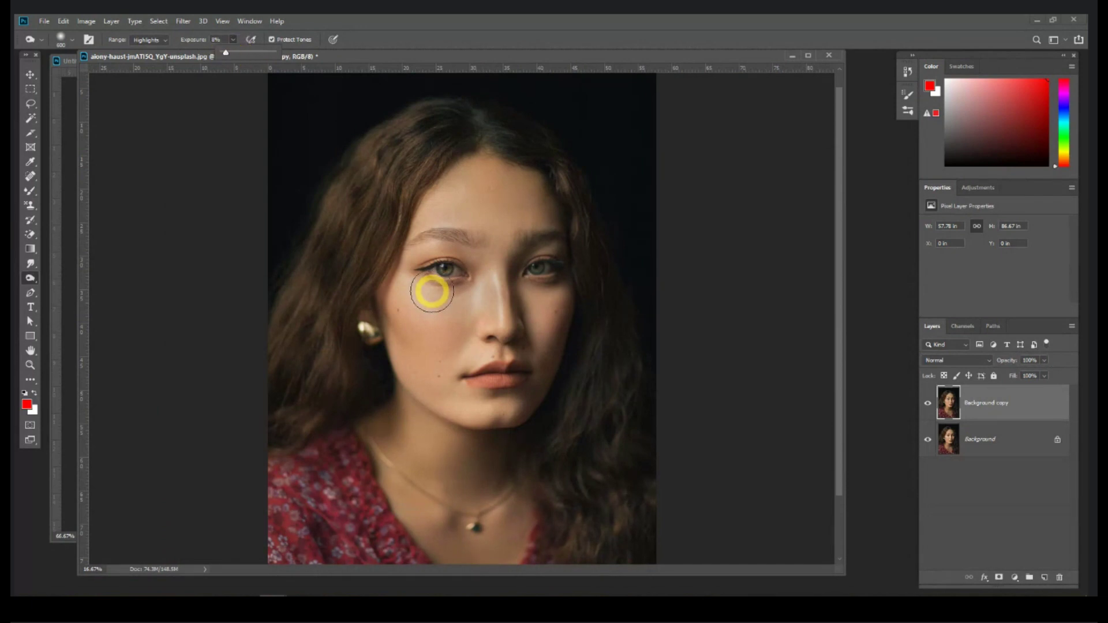
pyautogui.press(']')
pyautogui.moveTo(425, 288)
pyautogui.mouseDown()
pyautogui.moveTo(456, 206)
pyautogui.moveTo(536, 203)
pyautogui.moveTo(461, 229)
pyautogui.moveTo(522, 227)
pyautogui.moveTo(423, 324)
pyautogui.moveTo(414, 269)
pyautogui.moveTo(404, 327)
pyautogui.moveTo(461, 386)
pyautogui.moveTo(483, 328)
pyautogui.moveTo(541, 376)
pyautogui.moveTo(548, 309)
pyautogui.moveTo(537, 348)
pyautogui.moveTo(458, 394)
pyautogui.moveTo(481, 343)
pyautogui.moveTo(457, 325)
pyautogui.moveTo(433, 208)
pyautogui.moveTo(482, 177)
pyautogui.mouseUp()
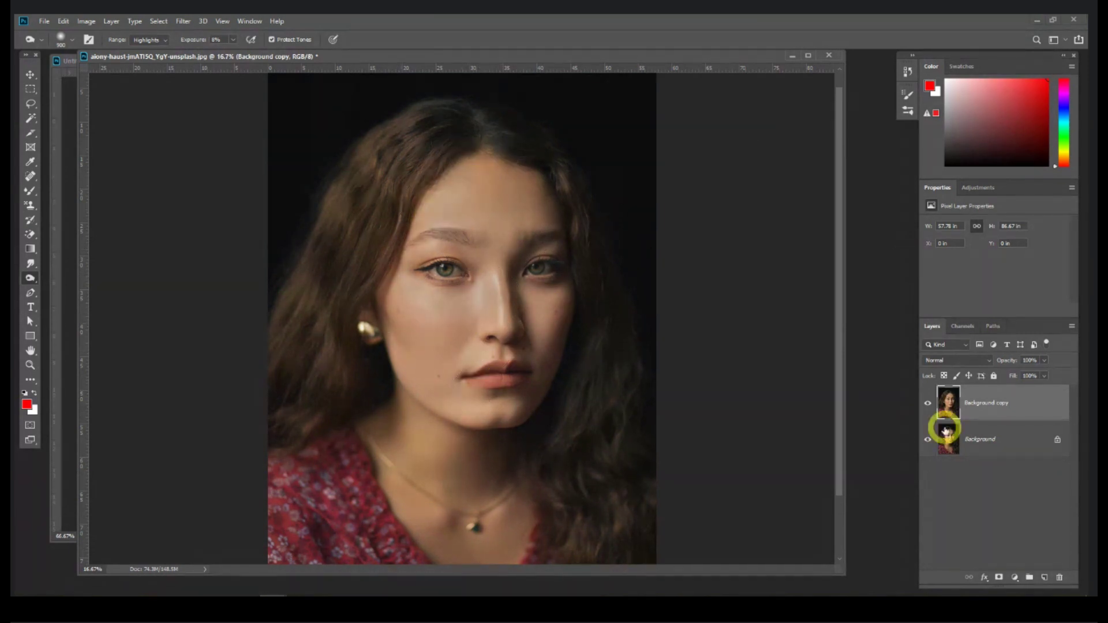
# Step: Toggle the lightened copy's visibility to compare it with the original
pyautogui.click(930, 406)
pyautogui.click(929, 407)
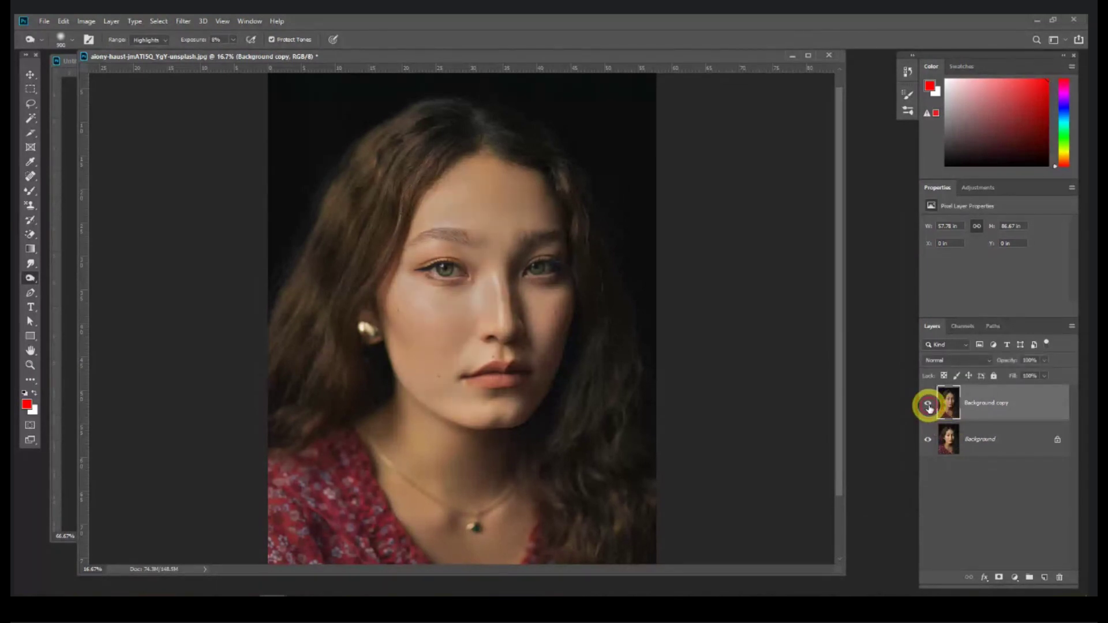
pyautogui.click(929, 408)
pyautogui.click(928, 407)
# Step: Delete the lightened copy, undo an extra empty layer, and duplicate Background again
pyautogui.moveTo(1007, 406); pyautogui.dragTo(1060, 577)
pyautogui.click(1042, 577)
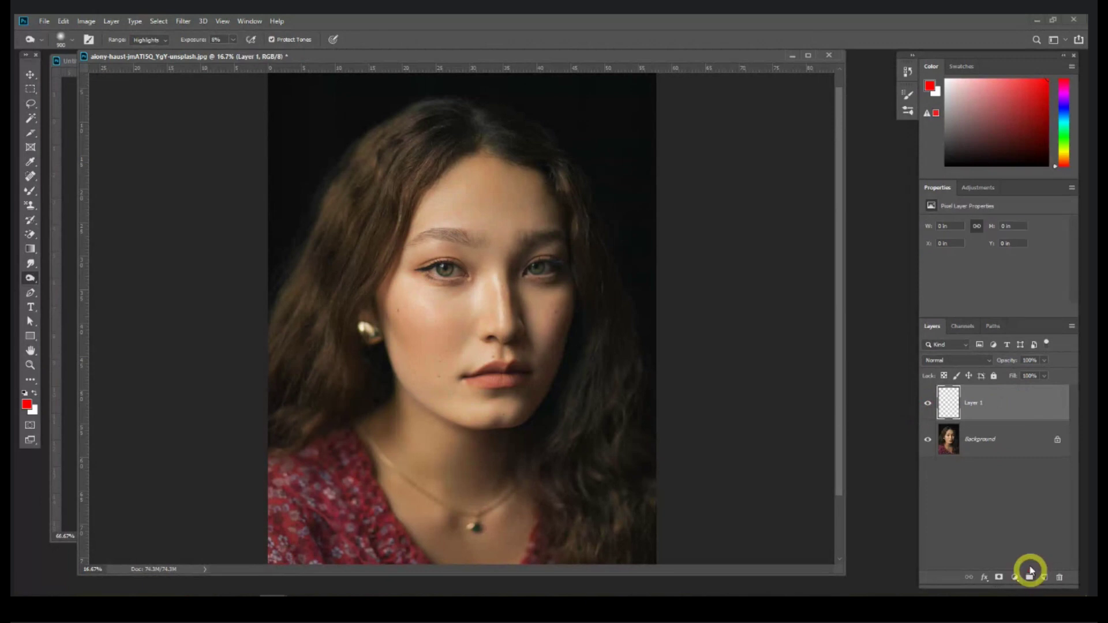
pyautogui.hotkey('ctrl', 'z')
pyautogui.moveTo(1038, 415); pyautogui.dragTo(1044, 578)
pyautogui.rightClick(30, 280)
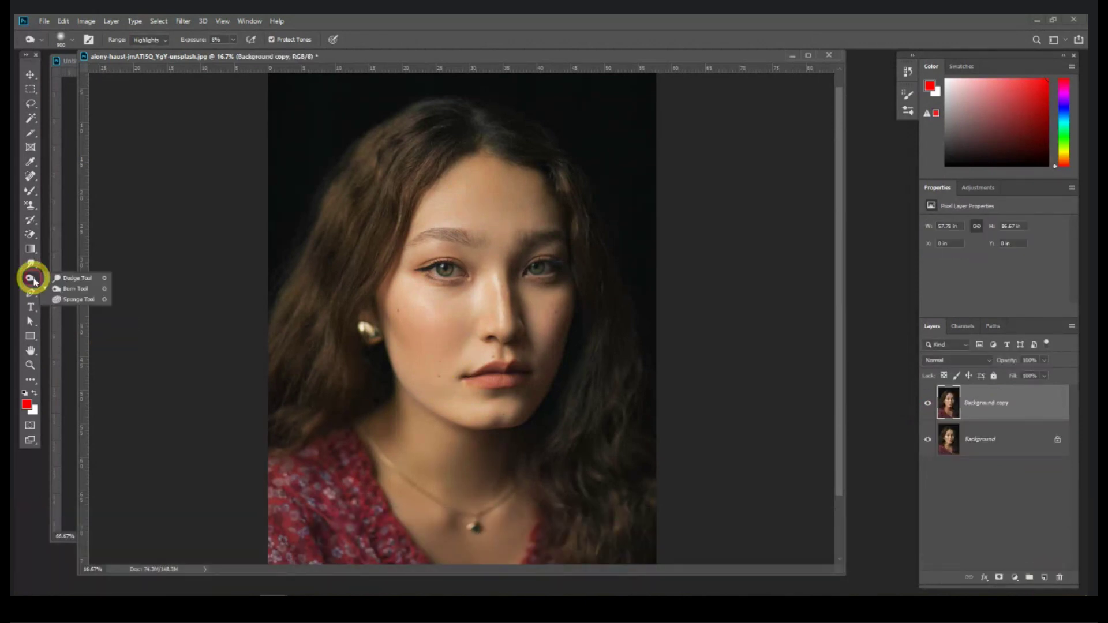
# Step: Pick the Sponge Tool in Saturate mode and zoom in on the lips
pyautogui.click(84, 300)
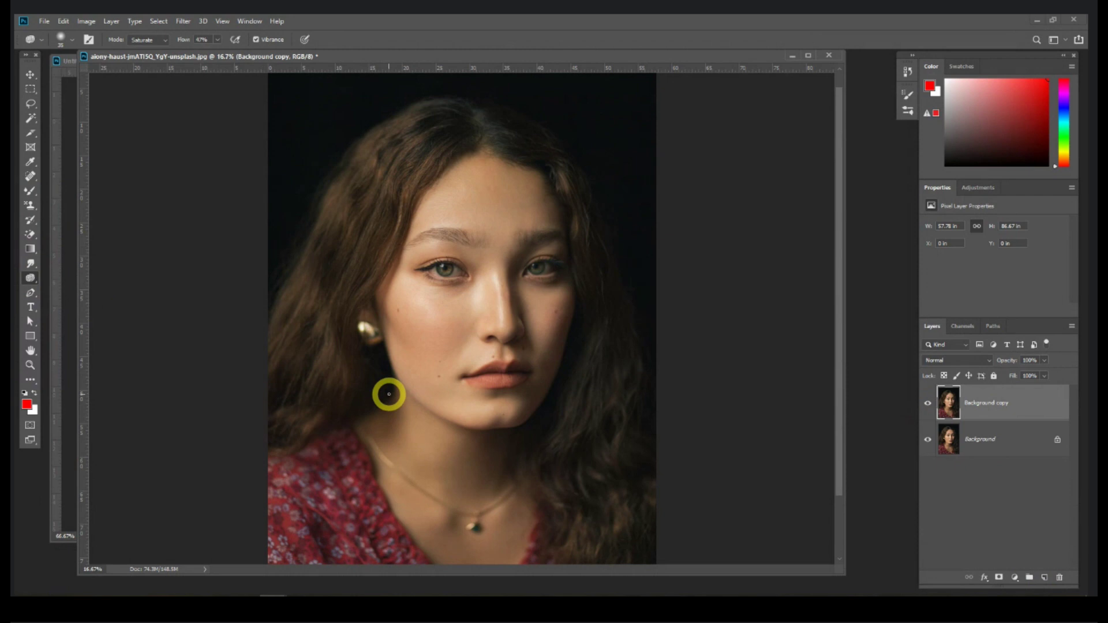
pyautogui.click(144, 42)
pyautogui.click(149, 58)
pyautogui.hotkey('ctrl', '=')
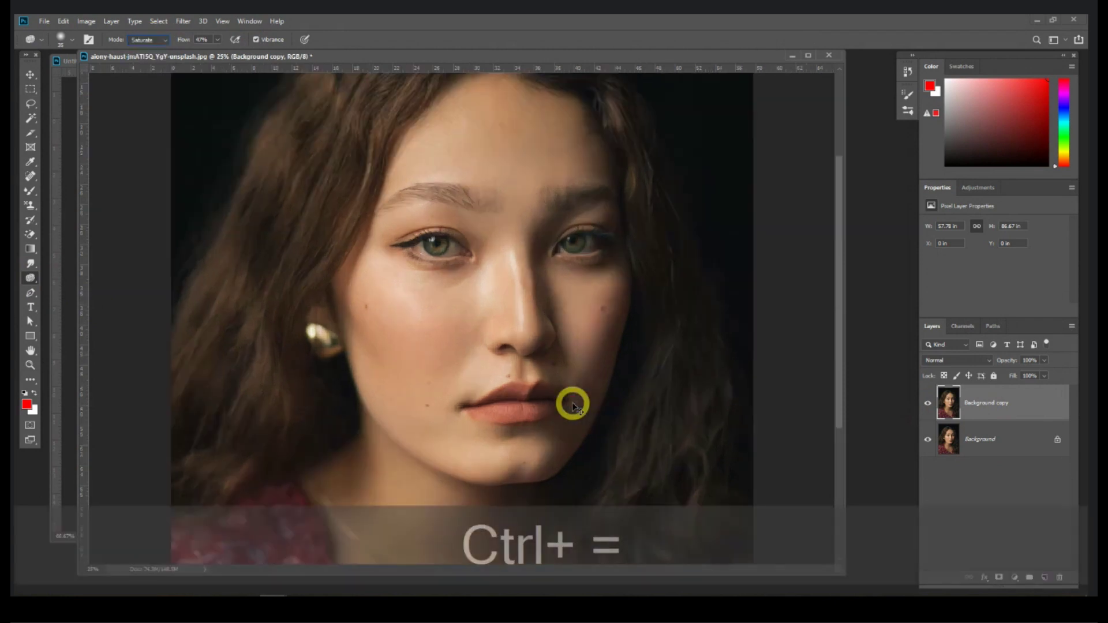
pyautogui.hotkey('ctrl', '=')
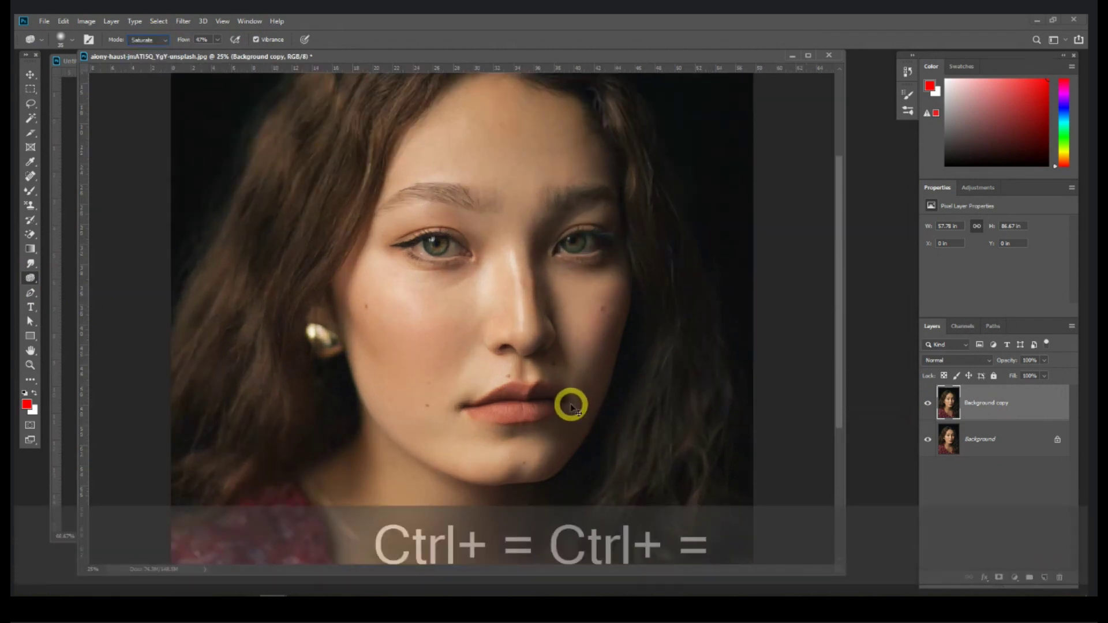
pyautogui.press('space')
pyautogui.moveTo(566, 408); pyautogui.dragTo(531, 319)
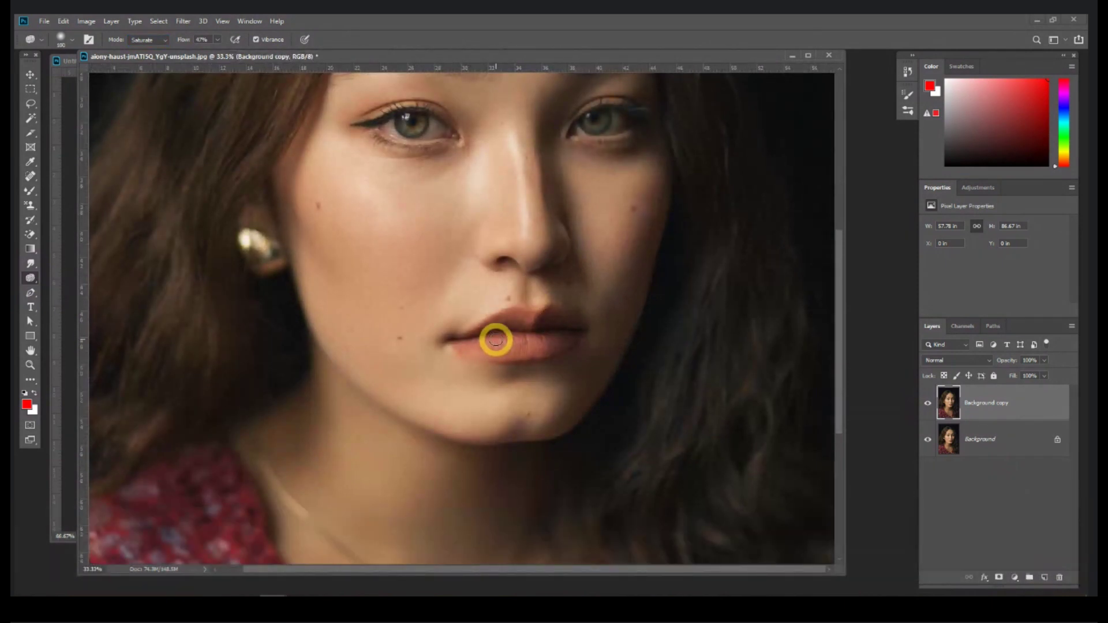
# Step: Saturate the lips at 33% flow, then undo the stroke
pyautogui.click(217, 40)
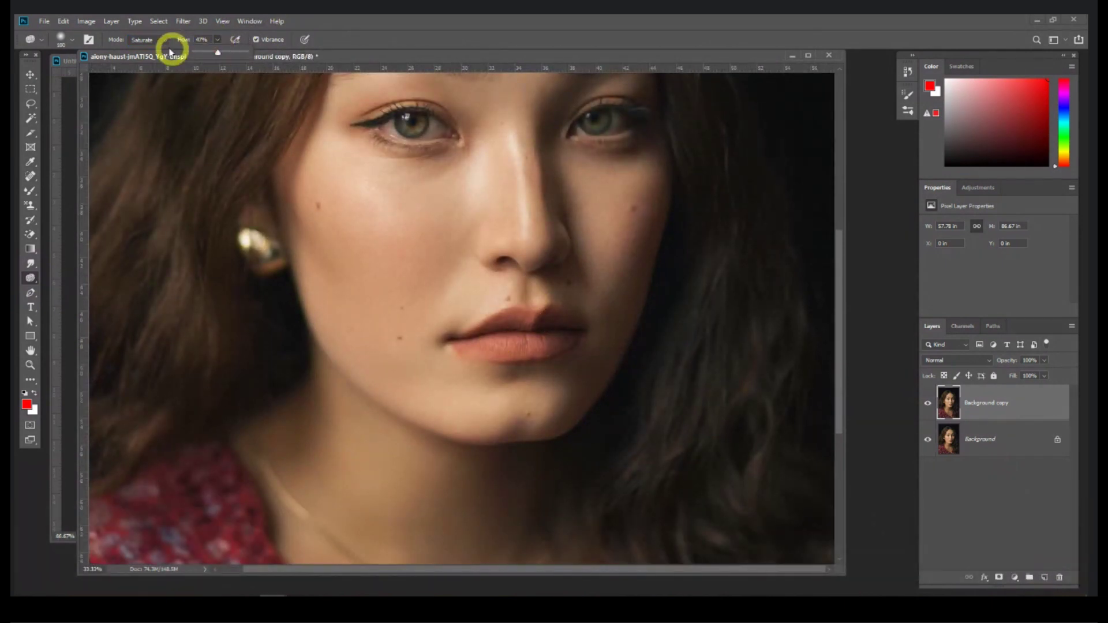
pyautogui.moveTo(211, 56); pyautogui.dragTo(212, 56)
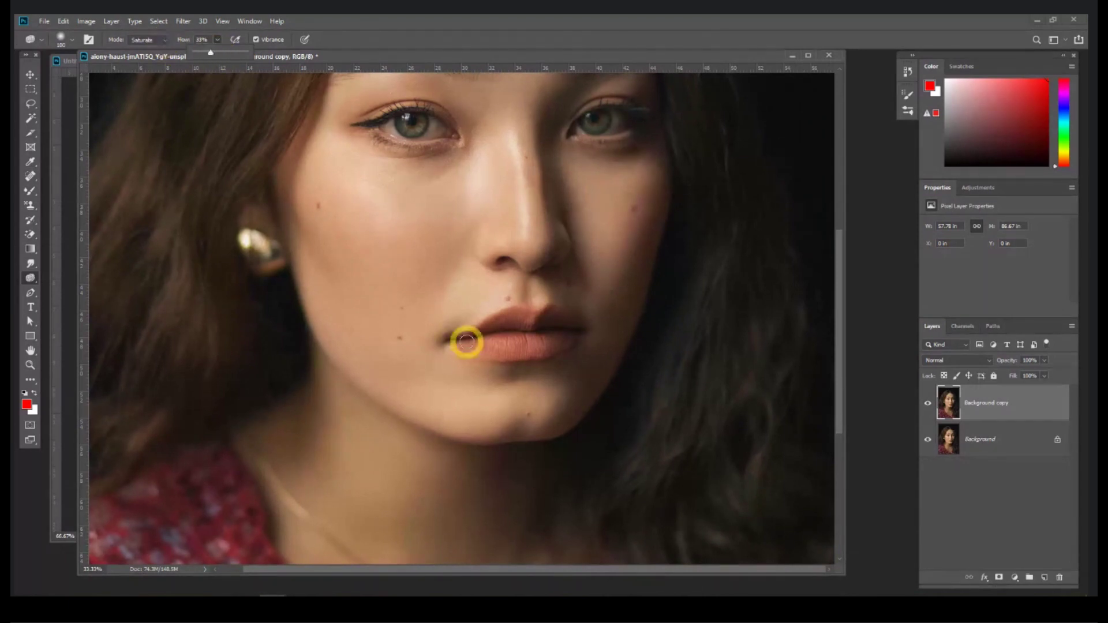
pyautogui.moveTo(503, 319)
pyautogui.mouseDown()
pyautogui.moveTo(526, 322)
pyautogui.moveTo(491, 325)
pyautogui.moveTo(566, 321)
pyautogui.moveTo(474, 344)
pyautogui.moveTo(534, 339)
pyautogui.moveTo(504, 352)
pyautogui.moveTo(463, 353)
pyautogui.moveTo(545, 348)
pyautogui.moveTo(579, 326)
pyautogui.moveTo(548, 312)
pyautogui.moveTo(500, 316)
pyautogui.moveTo(384, 414)
pyautogui.moveTo(407, 459)
pyautogui.moveTo(516, 461)
pyautogui.moveTo(529, 334)
pyautogui.moveTo(505, 327)
pyautogui.moveTo(571, 330)
pyautogui.moveTo(554, 345)
pyautogui.mouseUp()
pyautogui.hotkey('ctrl', 'z')
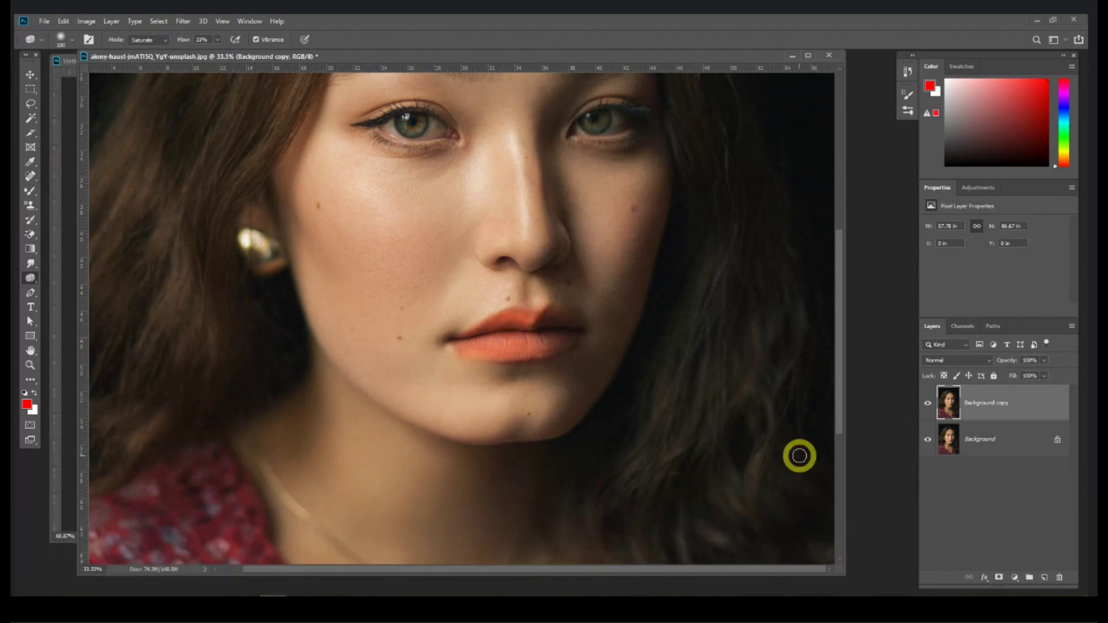
# Step: Compare with the saturated copy hidden and shown, then delete the Background copy
pyautogui.click(927, 409)
pyautogui.click(927, 409)
pyautogui.click(927, 409)
pyautogui.click(927, 409)
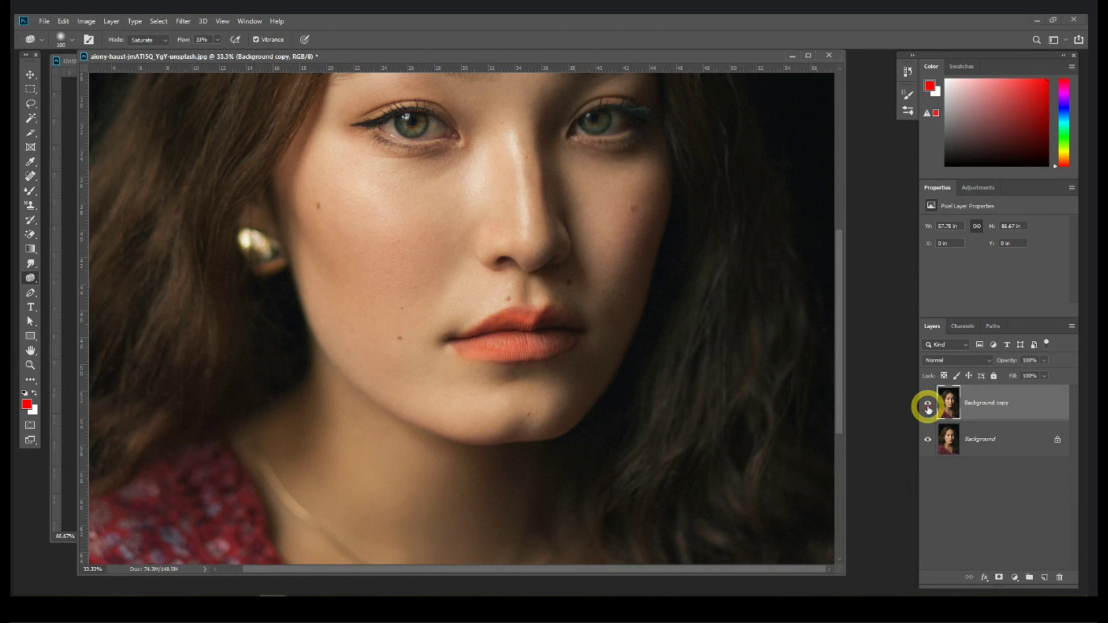
pyautogui.click(927, 409)
pyautogui.moveTo(961, 545); pyautogui.dragTo(1059, 577)
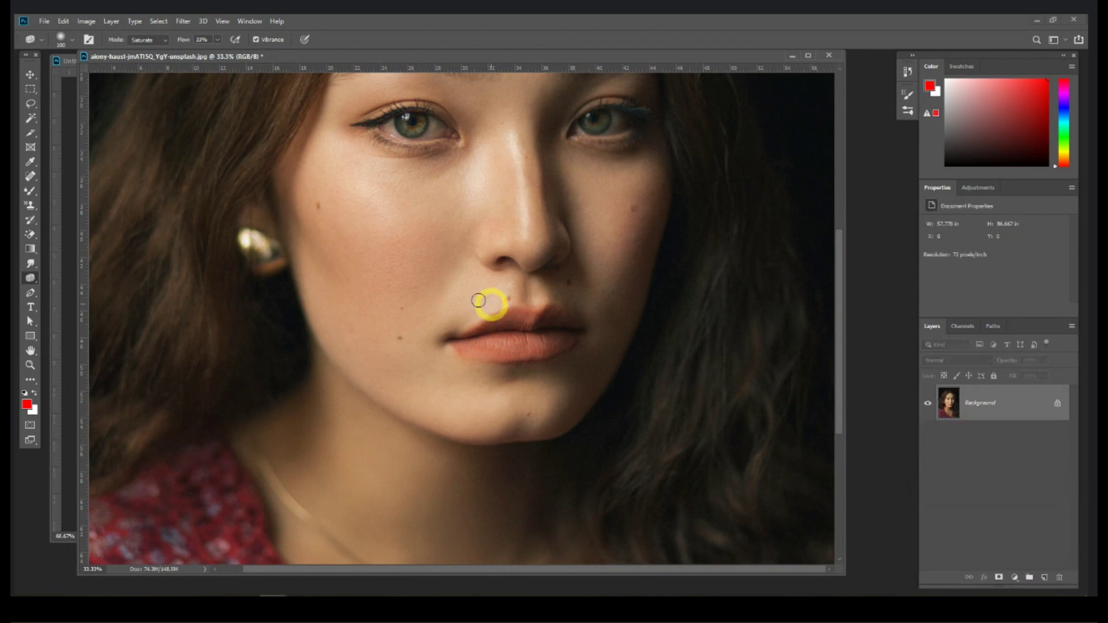
pyautogui.click(148, 39)
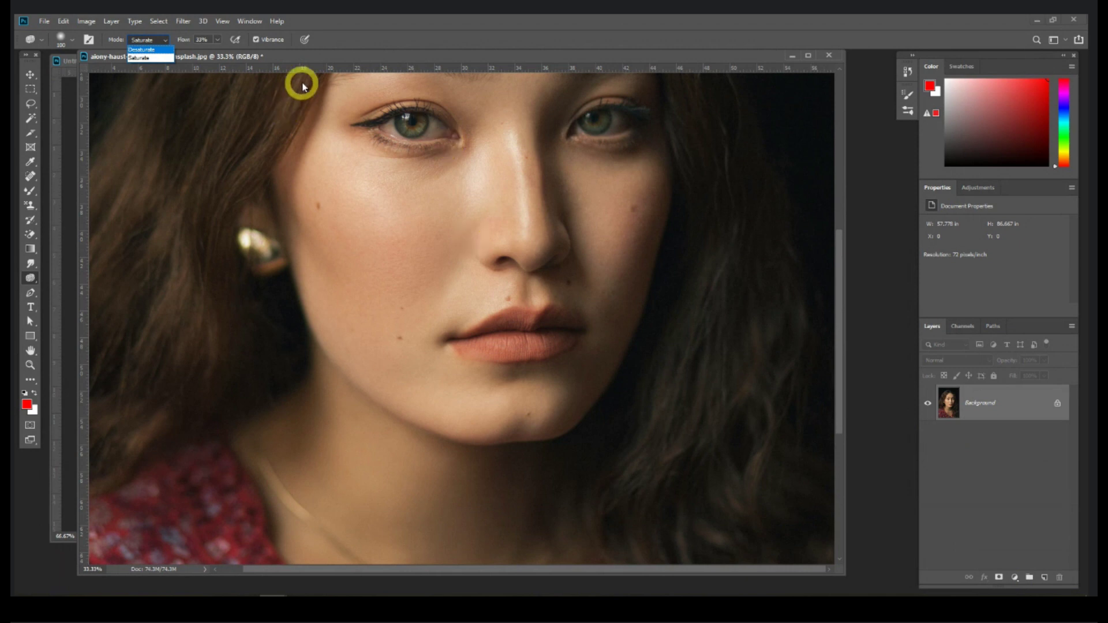
pyautogui.press('Escape')
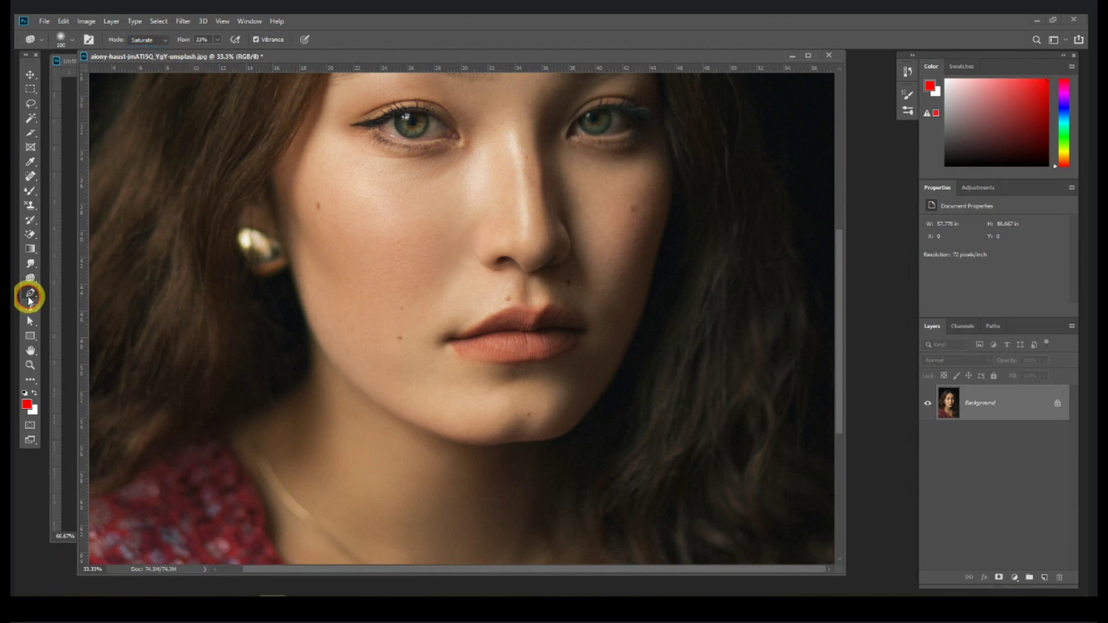
# Step: Close the portrait photo without saving to reveal the blank card canvas
pyautogui.click(30, 294)
pyautogui.rightClick(30, 296)
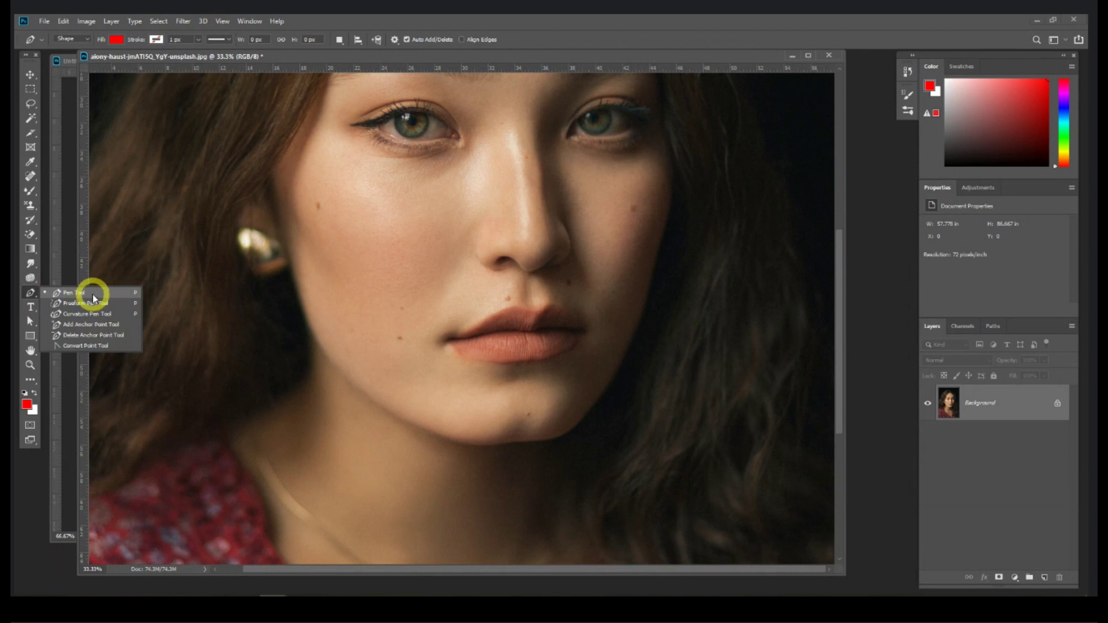
pyautogui.moveTo(672, 56); pyautogui.dragTo(592, 173)
pyautogui.click(747, 173)
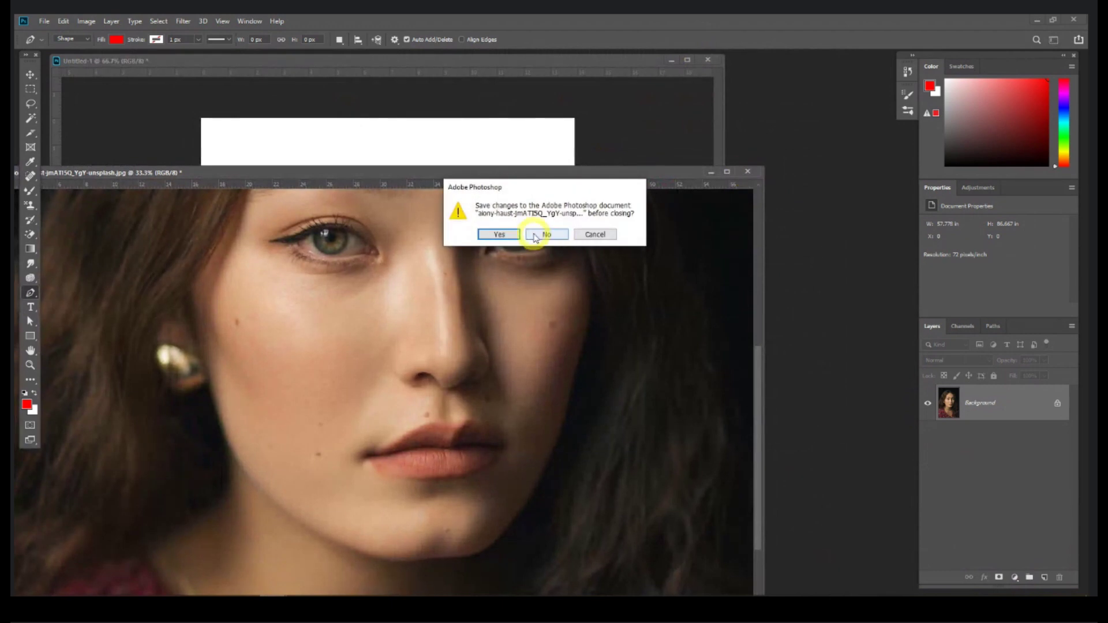
pyautogui.click(535, 237)
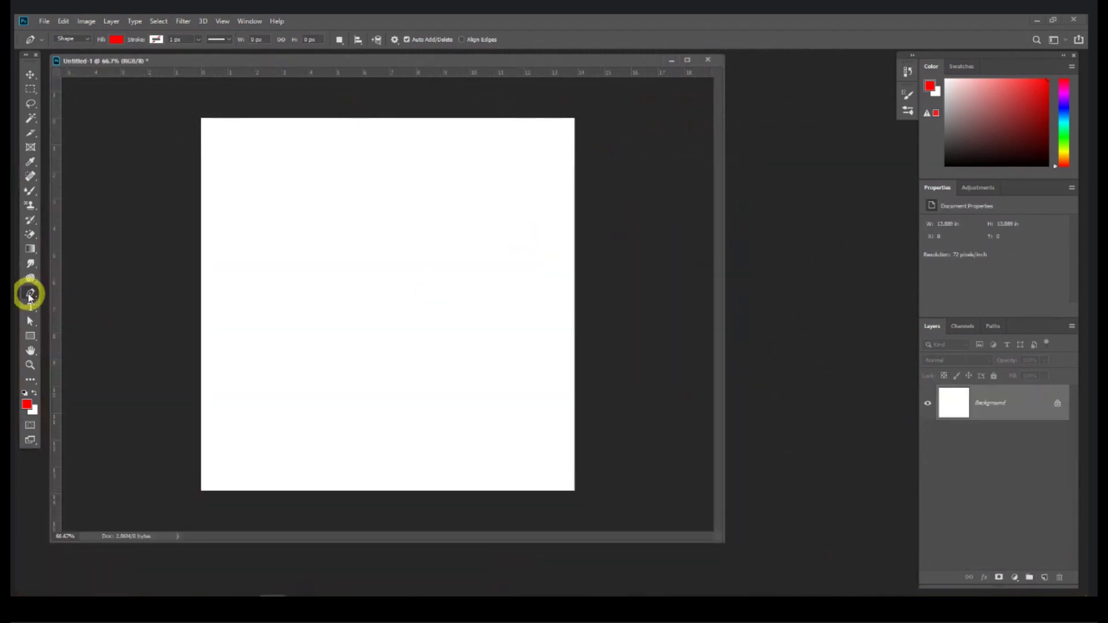
# Step: Draw a closed red wave shape with curved anchors across the canvas middle
pyautogui.rightClick(30, 295)
pyautogui.click(78, 293)
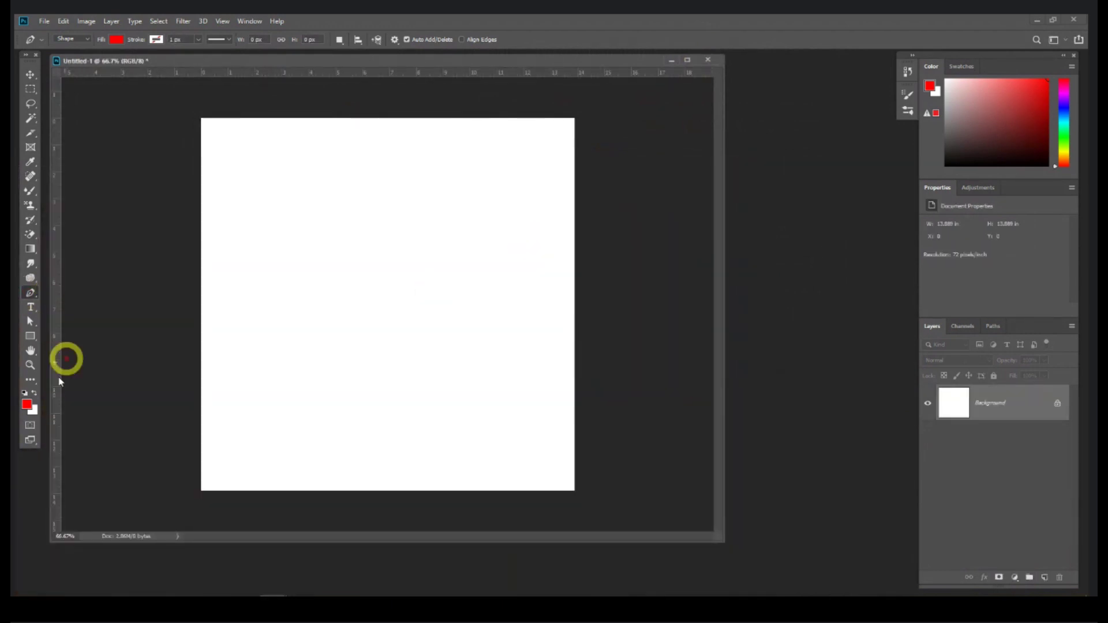
pyautogui.moveTo(328, 246); pyautogui.dragTo(470, 237)
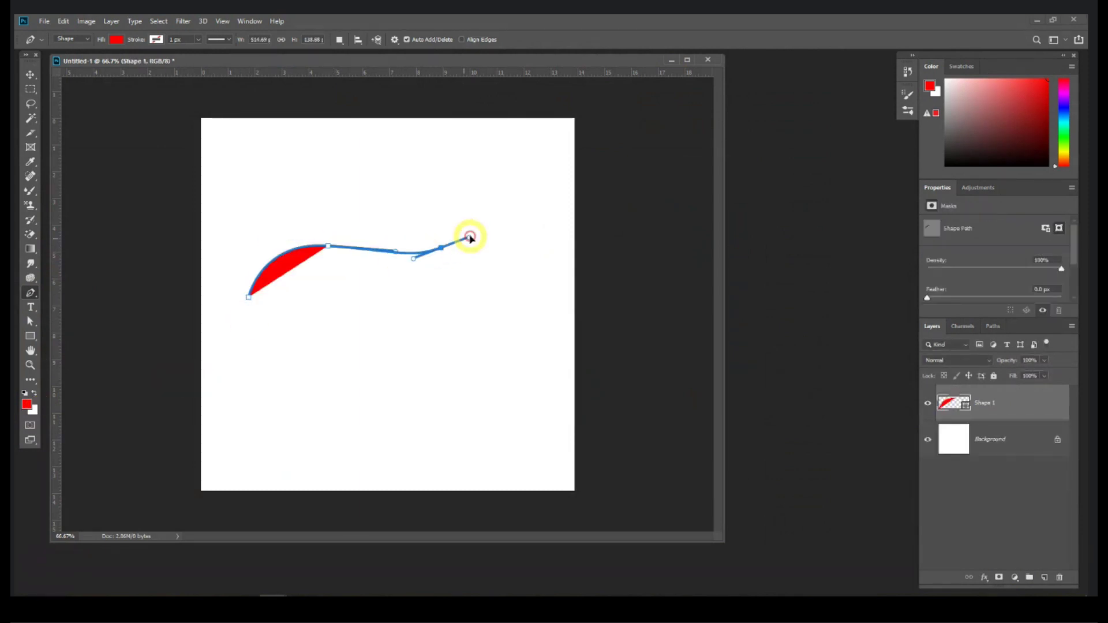
pyautogui.click(503, 204)
pyautogui.moveTo(524, 294); pyautogui.dragTo(517, 338)
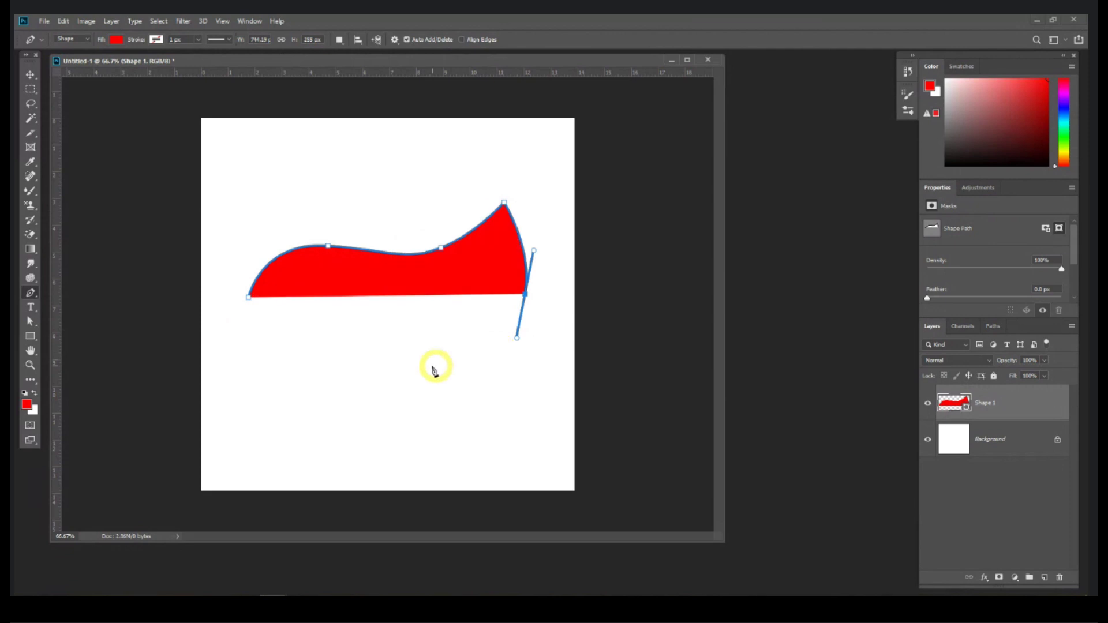
pyautogui.moveTo(384, 370); pyautogui.dragTo(293, 320)
pyautogui.moveTo(284, 314); pyautogui.dragTo(254, 310)
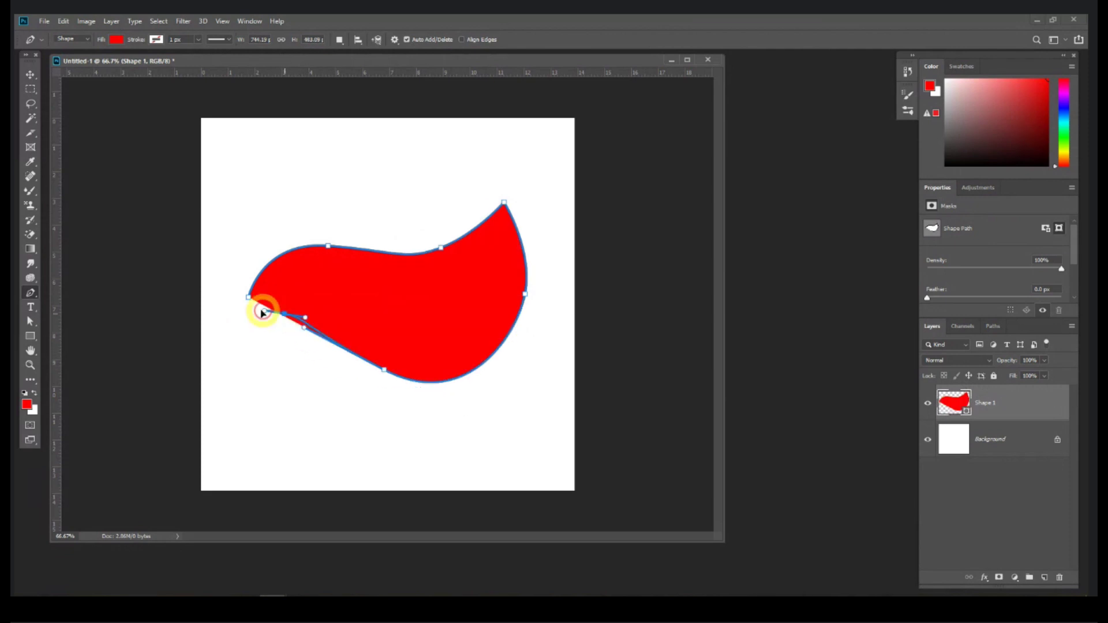
pyautogui.click(248, 297)
pyautogui.press('Escape')
# Step: Draw a four-sided red shape near the top and shift it about 120 px left
pyautogui.click(333, 155)
pyautogui.click(407, 148)
pyautogui.click(419, 221)
pyautogui.click(303, 221)
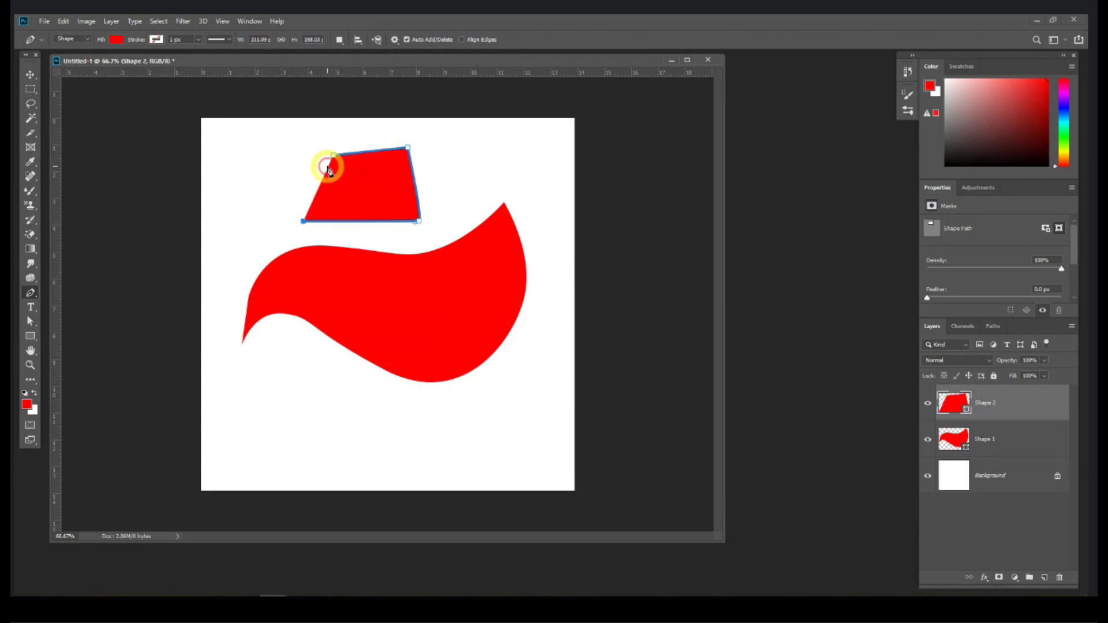
pyautogui.click(333, 155)
pyautogui.click(30, 75)
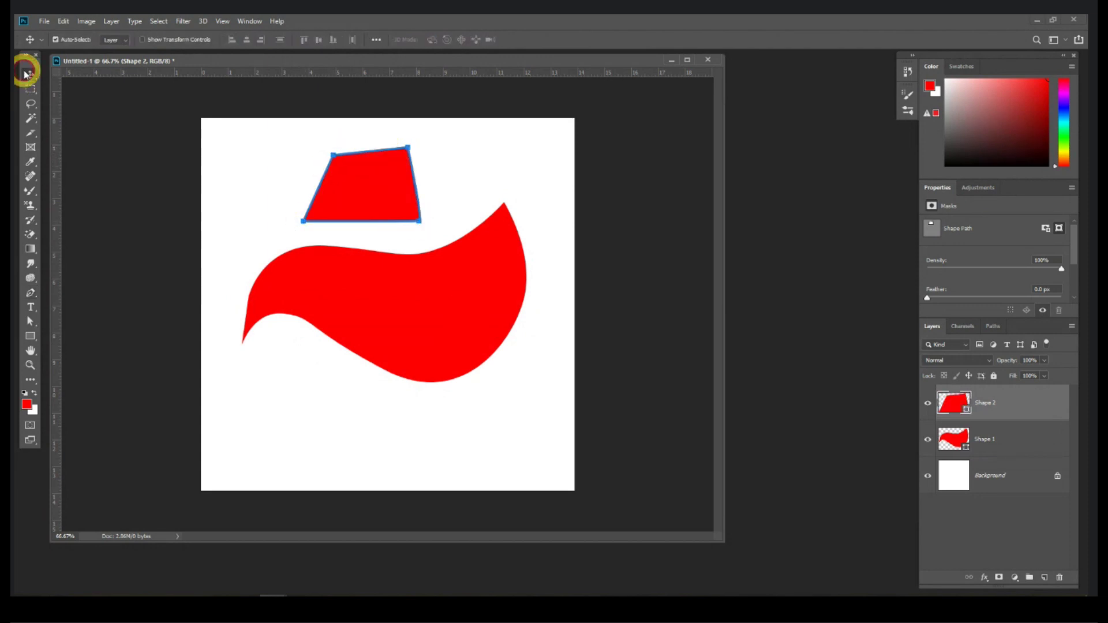
pyautogui.moveTo(347, 168); pyautogui.dragTo(306, 171)
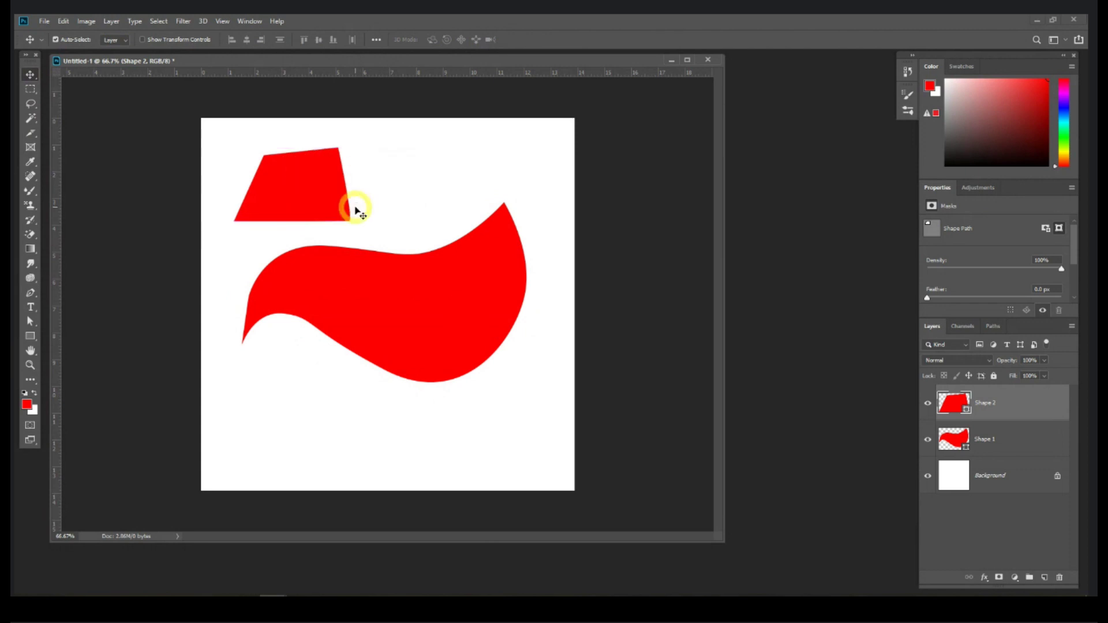
# Step: Enlarge the four-sided shape to about 292%, then delete its layer
pyautogui.hotkey('ctrl', 'r')
pyautogui.hotkey('ctrl', 'r')
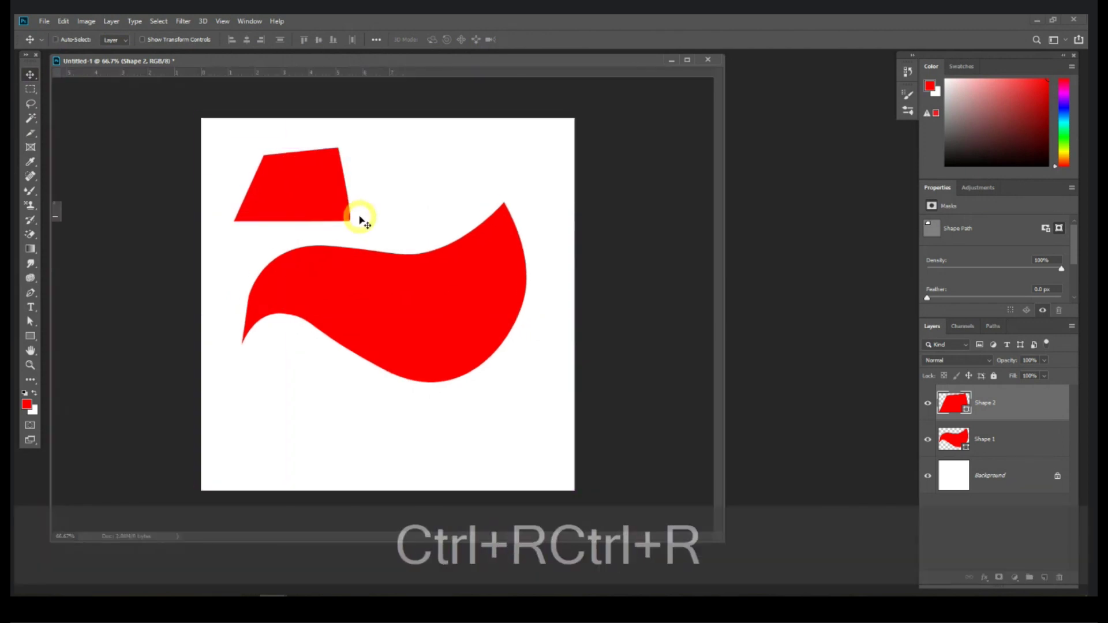
pyautogui.hotkey('ctrl', 't')
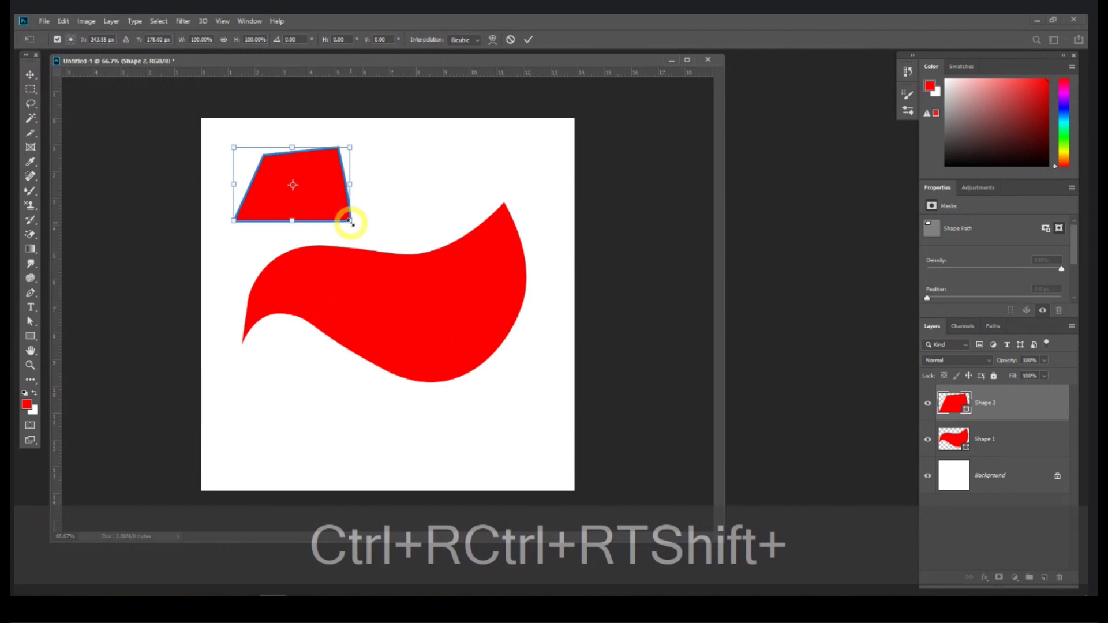
pyautogui.doubleClick(315, 199)
pyautogui.hotkey('ctrl', 't')
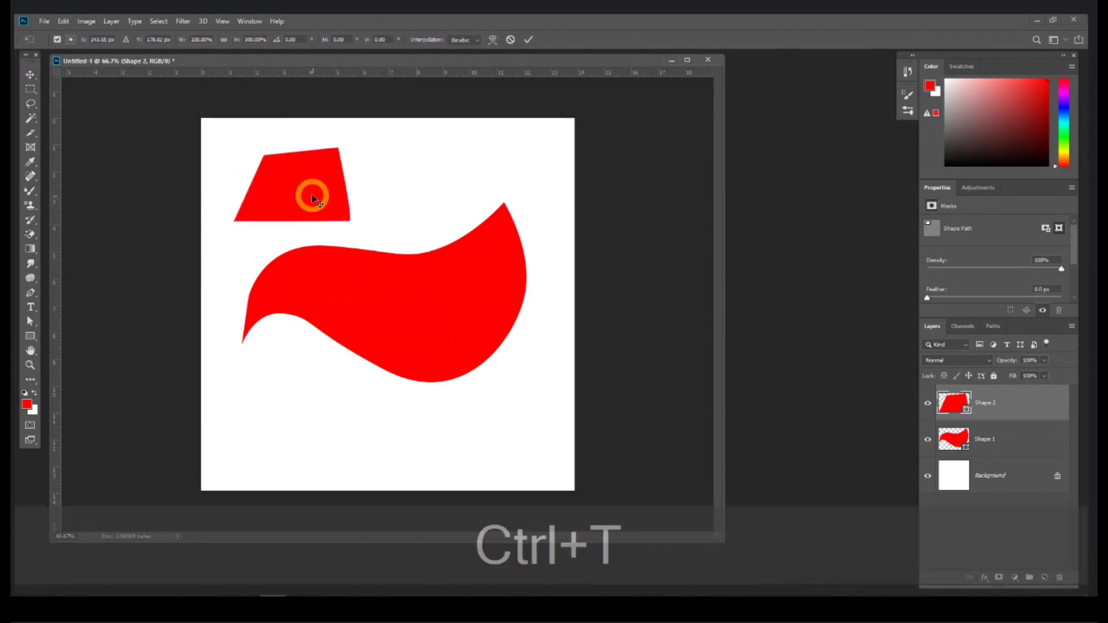
pyautogui.moveTo(349, 220); pyautogui.dragTo(797, 491)
pyautogui.press('Return')
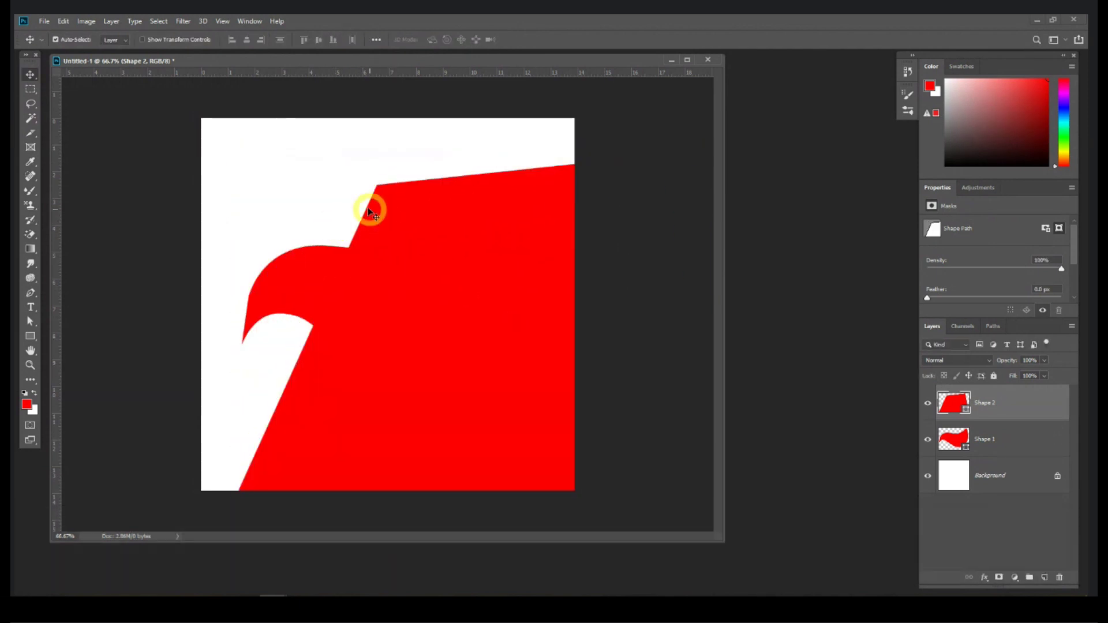
pyautogui.hotkey('ctrl', '=')
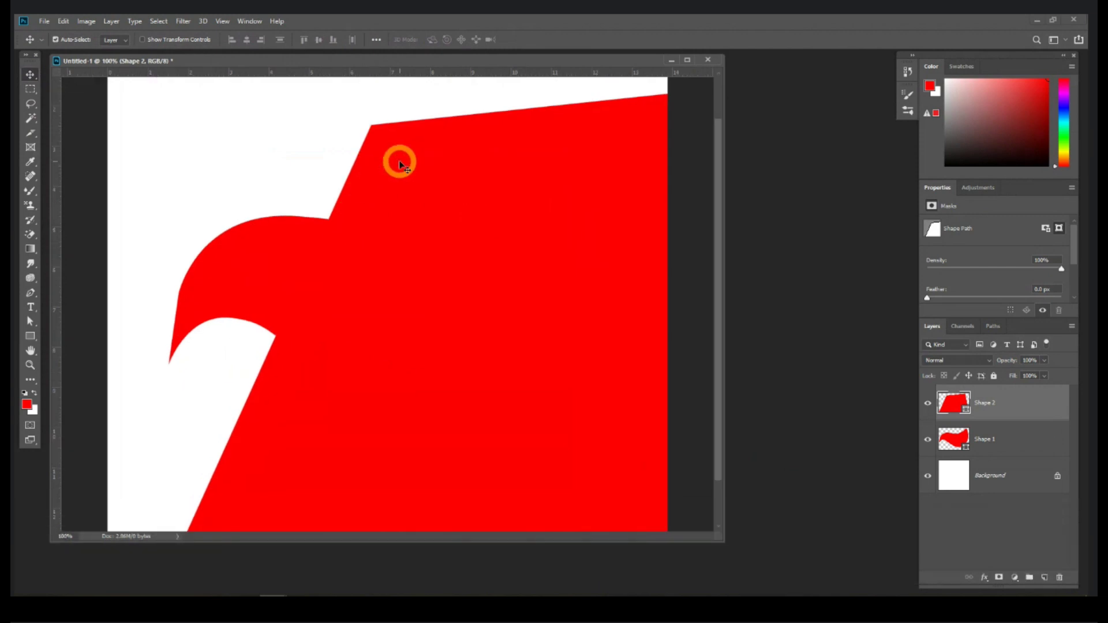
pyautogui.press('Delete')
pyautogui.hotkey('ctrl', '-')
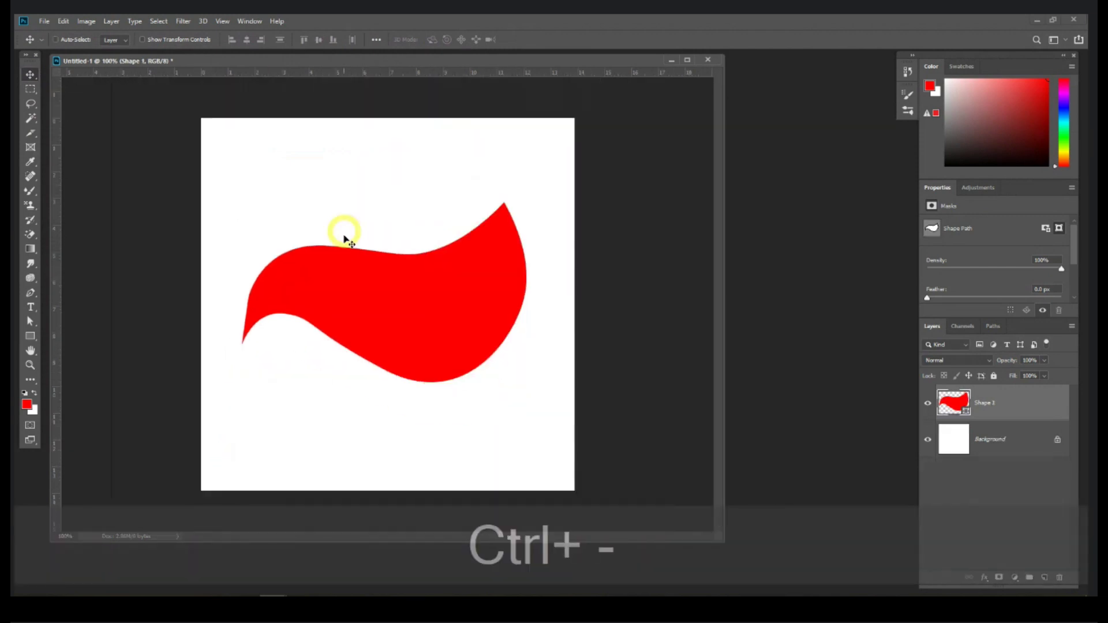
pyautogui.click(34, 293)
pyautogui.click(36, 293)
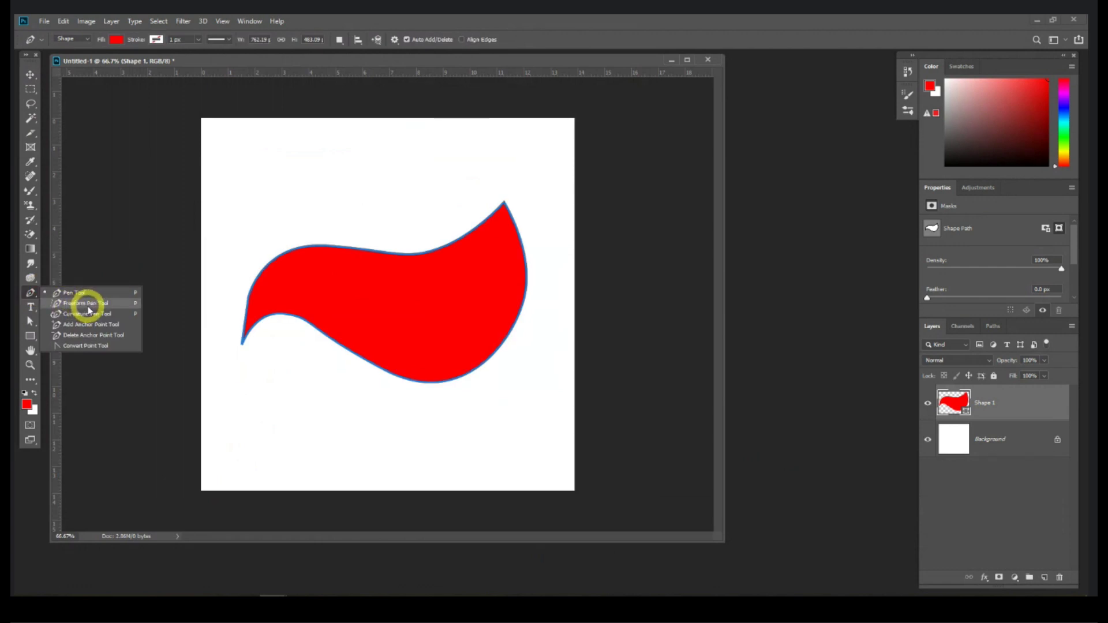
# Step: Draw two freehand red blobs and extend one with the Curvature Pen
pyautogui.click(118, 304)
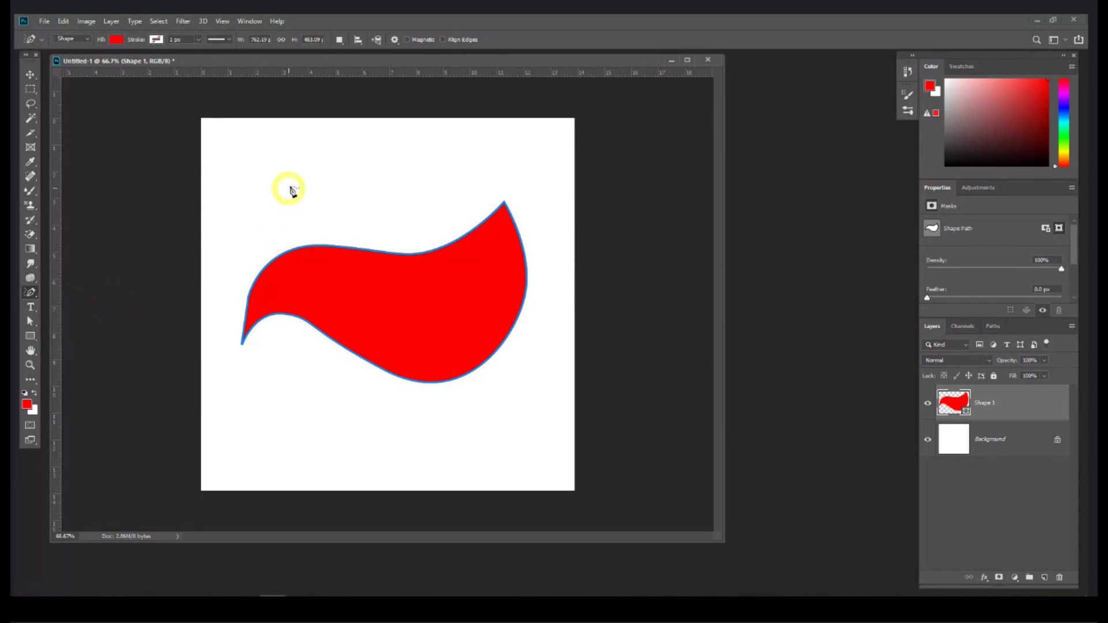
pyautogui.moveTo(261, 203)
pyautogui.mouseDown()
pyautogui.moveTo(306, 166)
pyautogui.moveTo(344, 164)
pyautogui.moveTo(363, 176)
pyautogui.moveTo(369, 221)
pyautogui.moveTo(349, 235)
pyautogui.moveTo(294, 233)
pyautogui.moveTo(272, 249)
pyautogui.moveTo(256, 247)
pyautogui.moveTo(261, 203)
pyautogui.mouseUp()
pyautogui.moveTo(437, 157)
pyautogui.mouseDown()
pyautogui.moveTo(416, 190)
pyautogui.moveTo(416, 224)
pyautogui.moveTo(449, 217)
pyautogui.moveTo(502, 179)
pyautogui.moveTo(460, 154)
pyautogui.moveTo(438, 157)
pyautogui.mouseUp()
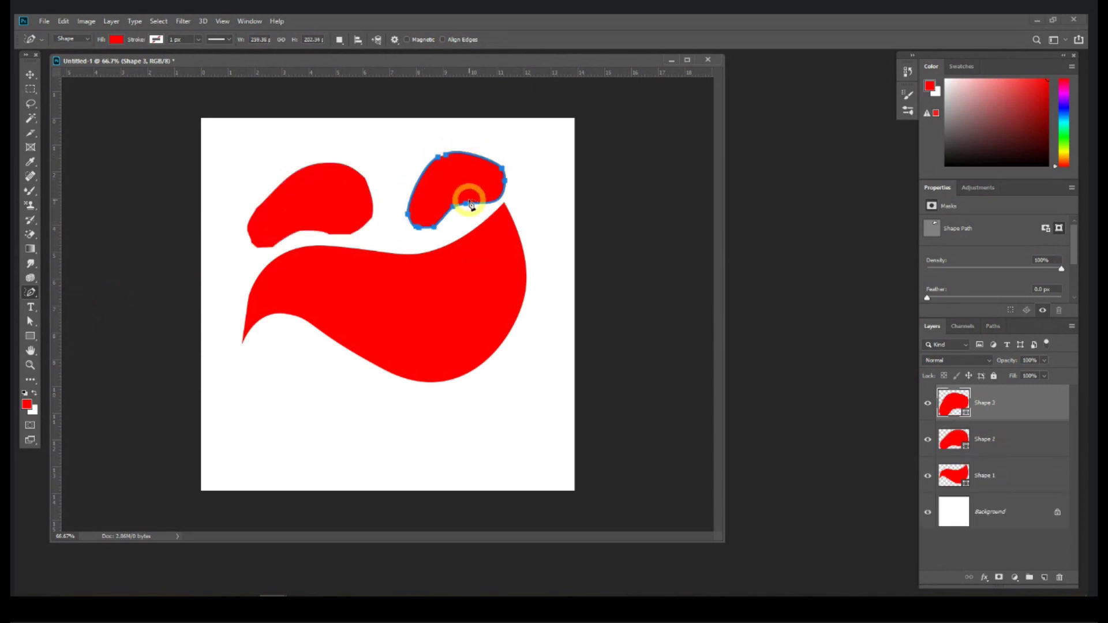
pyautogui.click(32, 293)
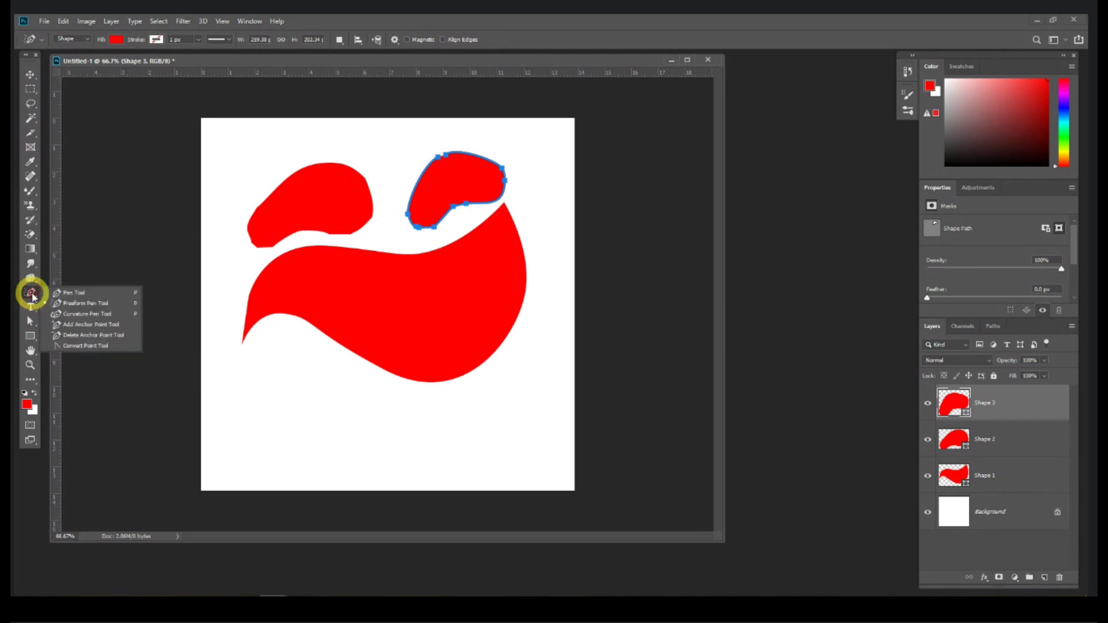
pyautogui.click(64, 314)
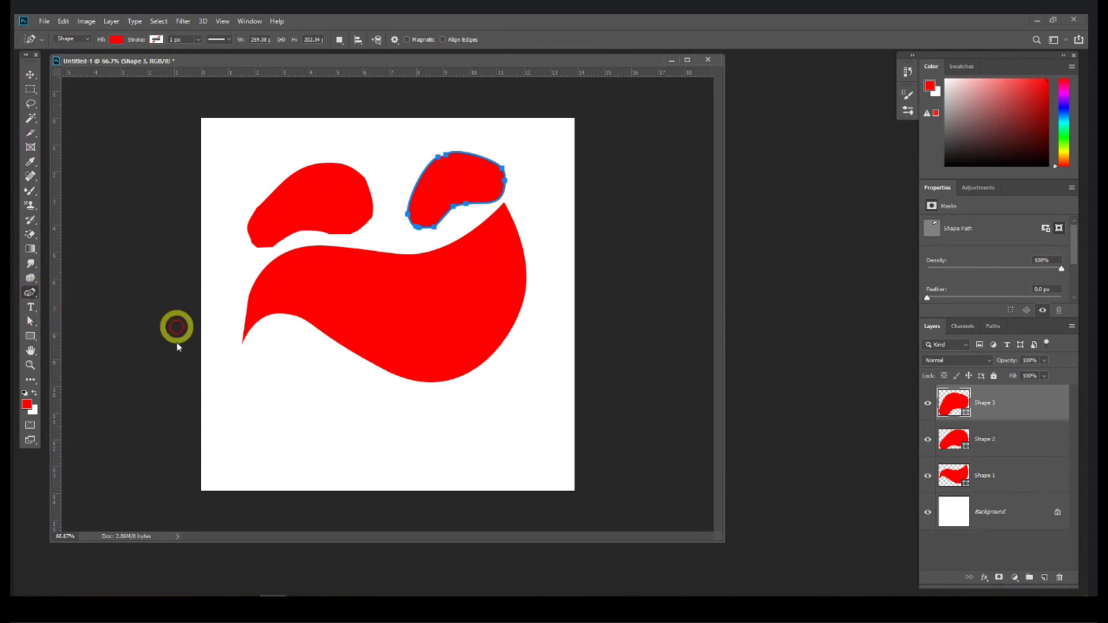
pyautogui.click(258, 361)
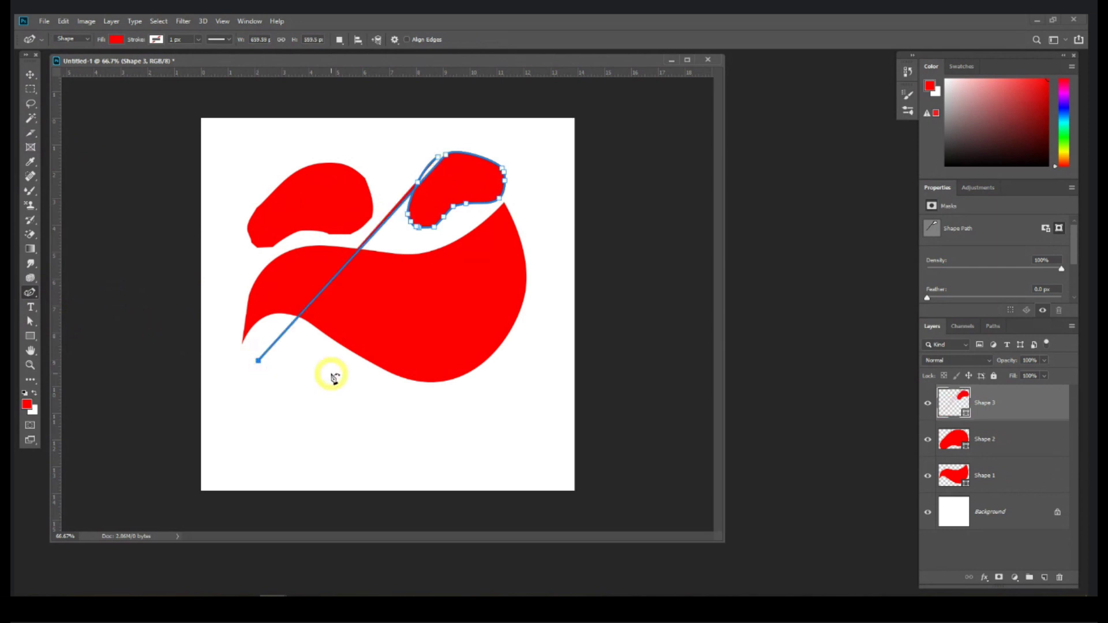
pyautogui.press('Escape')
# Step: Select the extra shape layers with the Move tool and delete them
pyautogui.click(31, 71)
pyautogui.click(989, 401)
pyautogui.press('Delete')
pyautogui.press('Delete')
pyautogui.press('Delete')
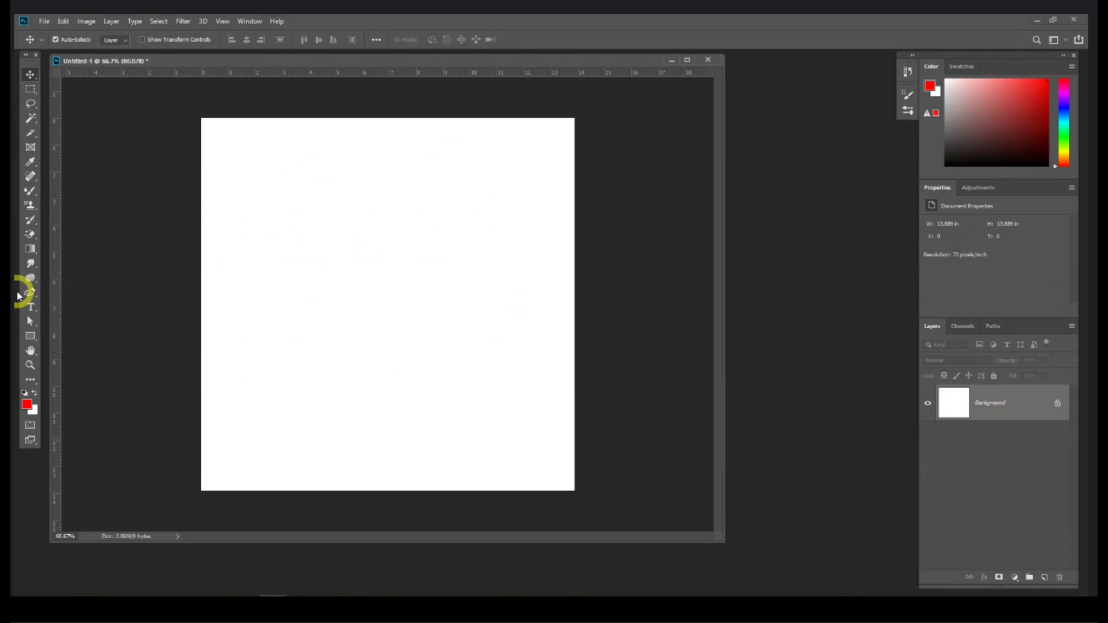
# Step: Draw a closed rounded red blob on the left with three Curvature Pen points
pyautogui.click(30, 293)
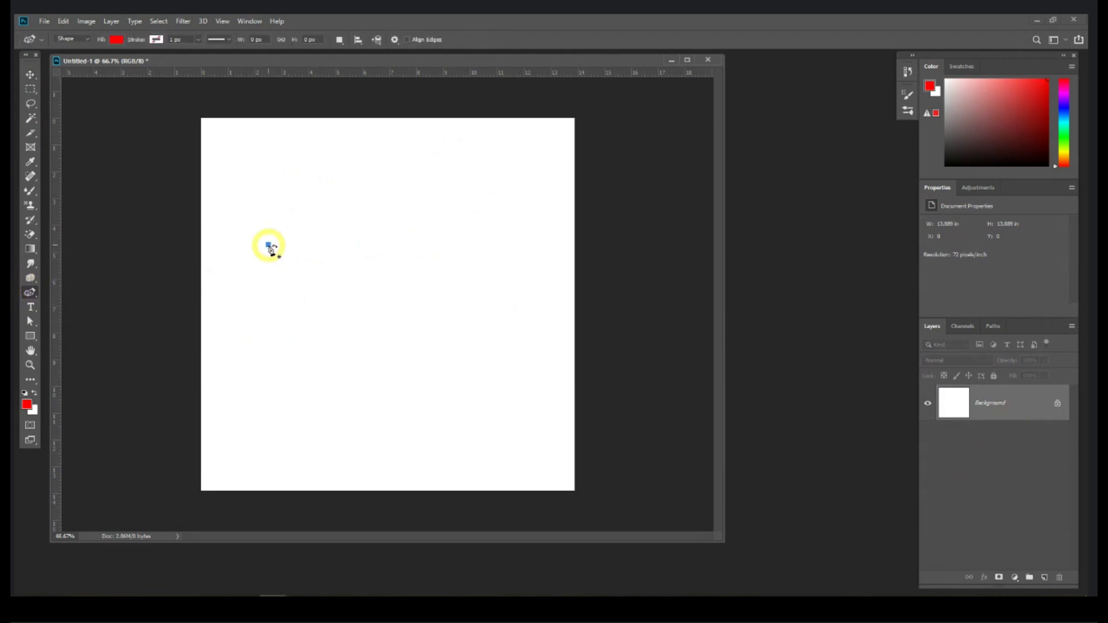
pyautogui.click(269, 245)
pyautogui.click(324, 331)
pyautogui.moveTo(324, 331); pyautogui.dragTo(359, 346)
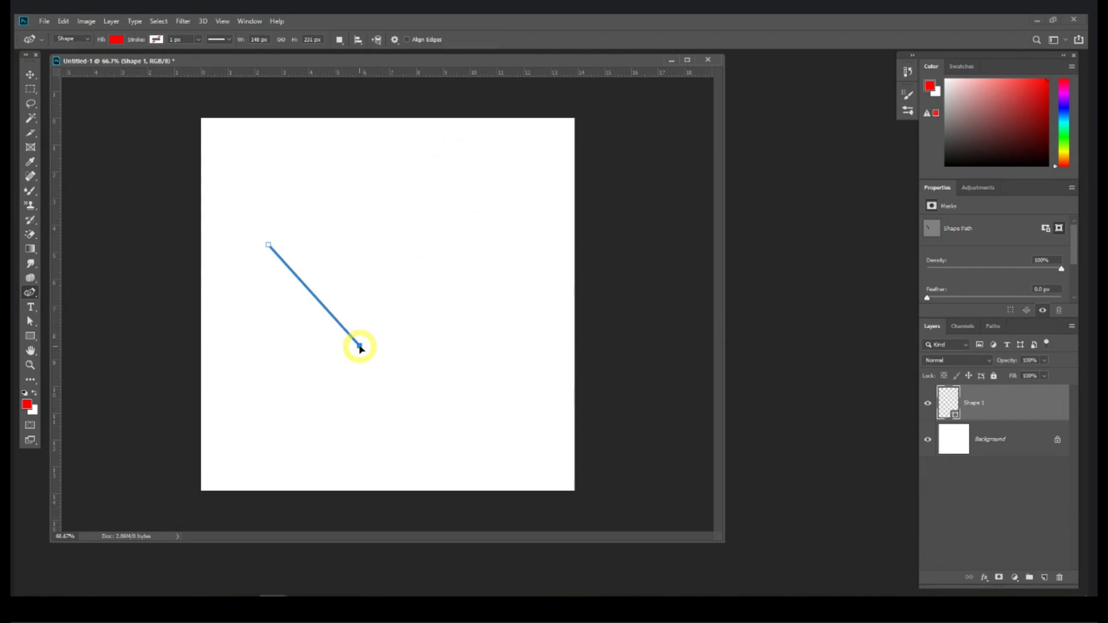
pyautogui.click(366, 230)
pyautogui.click(269, 246)
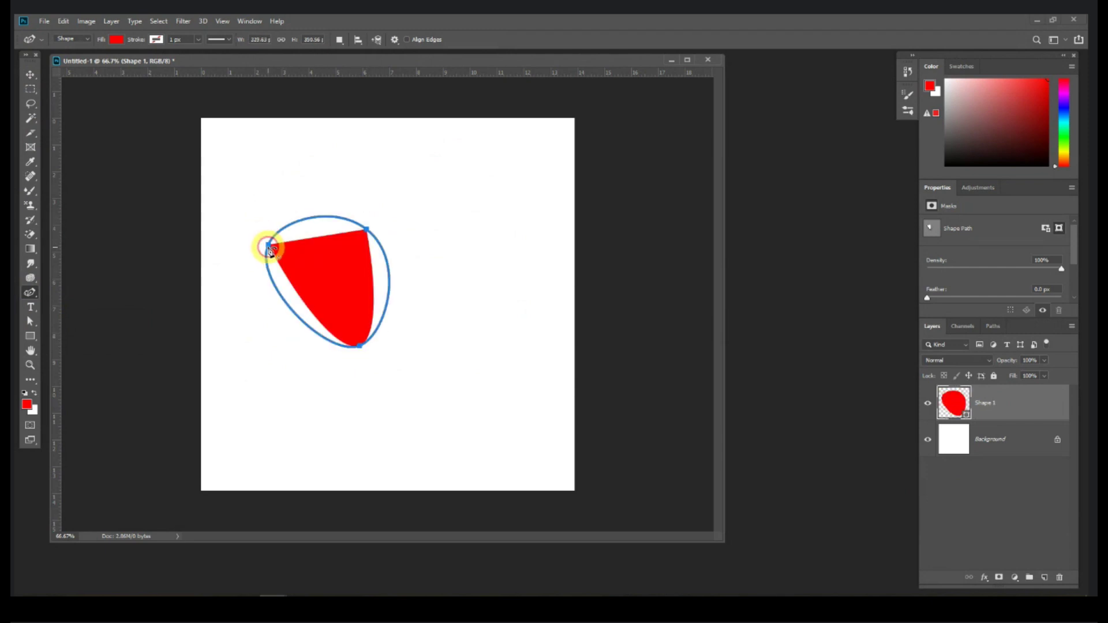
# Step: Draw a second rounded shape to the right, then delete it
pyautogui.click(435, 191)
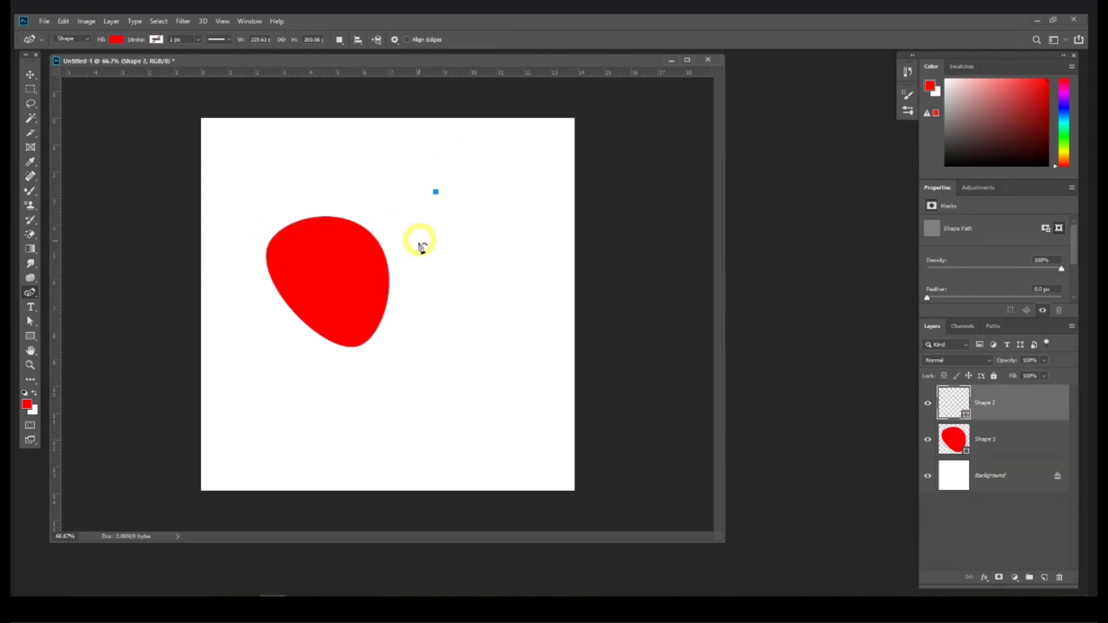
pyautogui.click(405, 283)
pyautogui.click(500, 287)
pyautogui.click(435, 191)
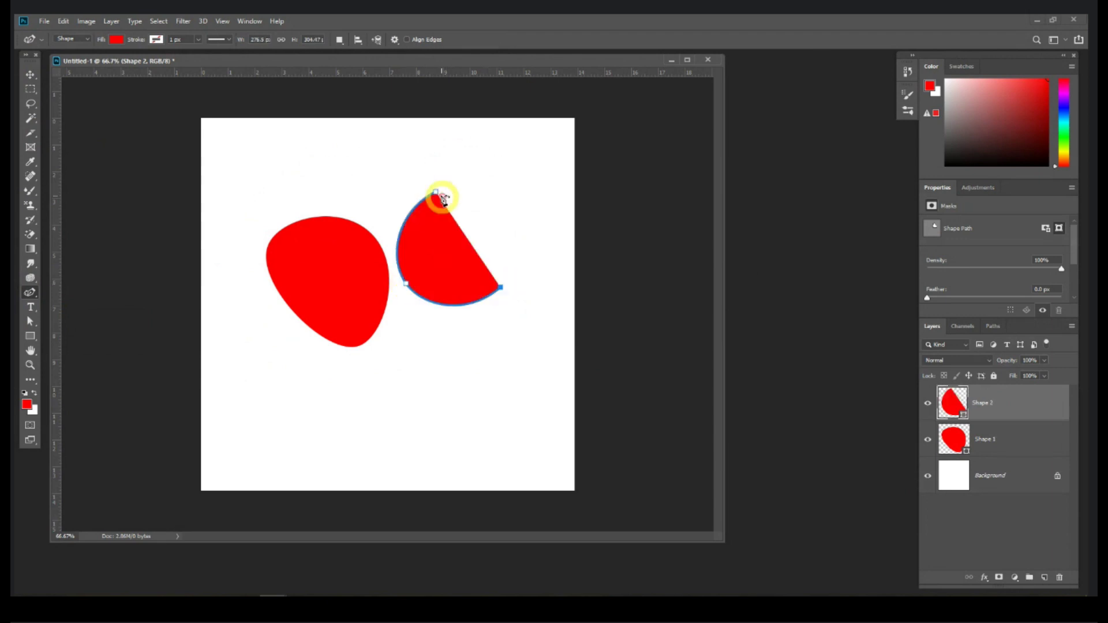
pyautogui.doubleClick(436, 192)
pyautogui.press('Escape')
pyautogui.click(31, 74)
pyautogui.press('Delete')
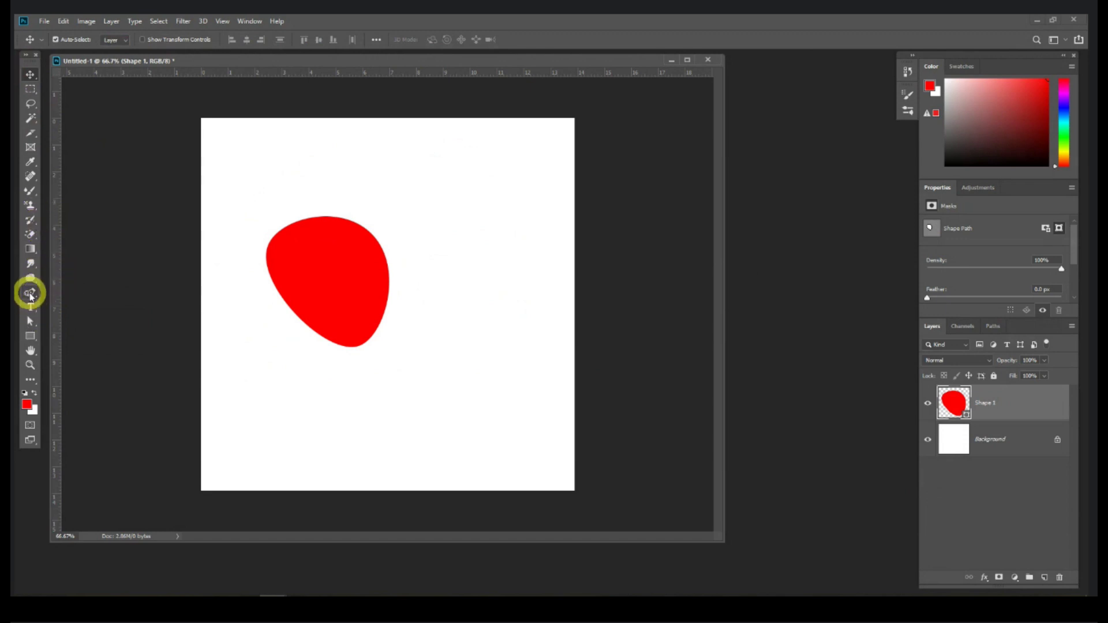
# Step: Add three anchor points to the red blob's lower-left, right and top-left edges
pyautogui.click(30, 293)
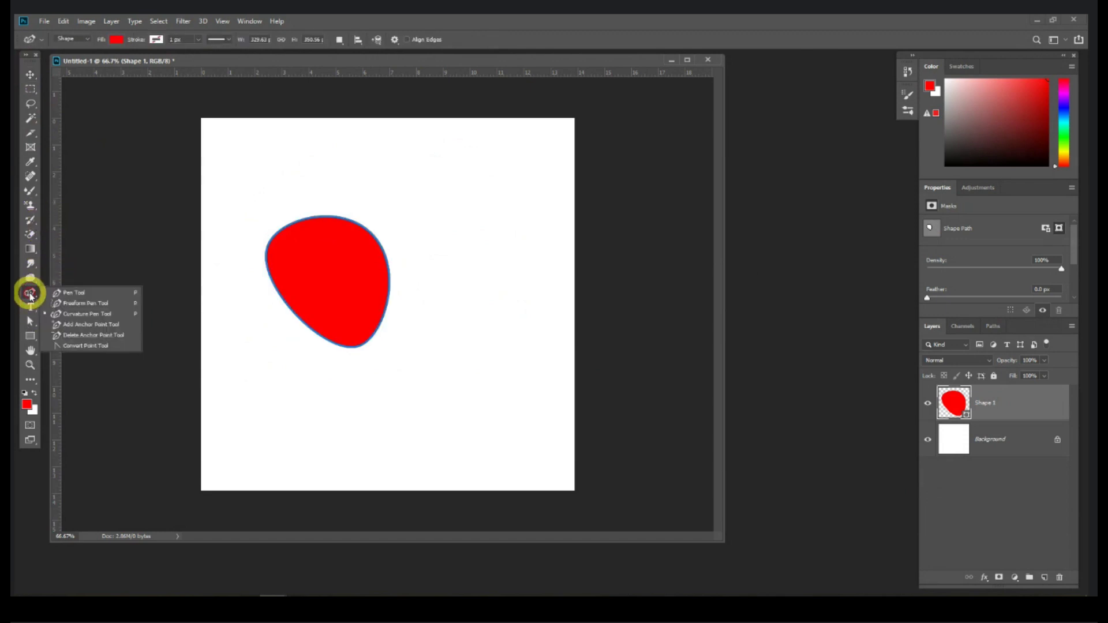
pyautogui.click(59, 327)
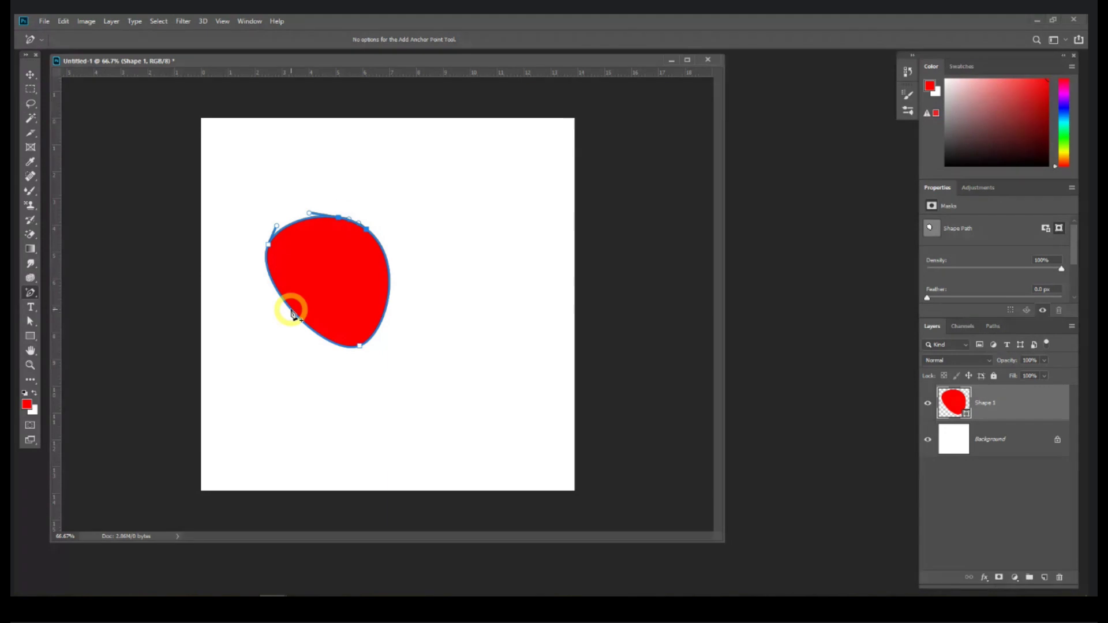
pyautogui.click(291, 312)
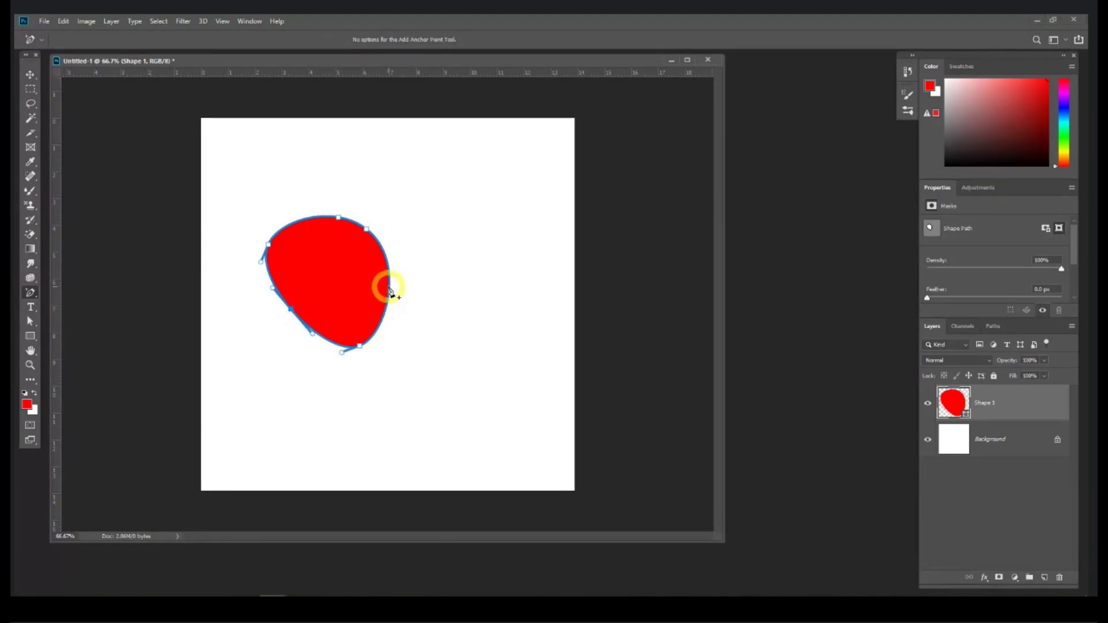
pyautogui.click(389, 286)
pyautogui.click(304, 221)
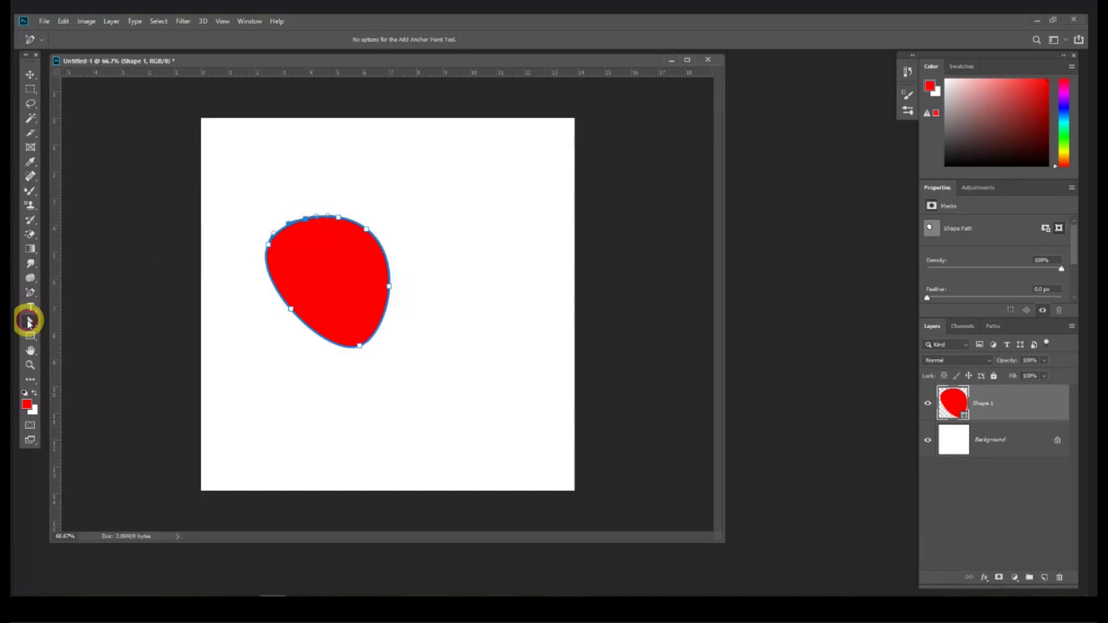
# Step: Widen the blob by pulling its lower-left and right points outward with Direct Selection
pyautogui.click(29, 322)
pyautogui.rightClick(29, 322)
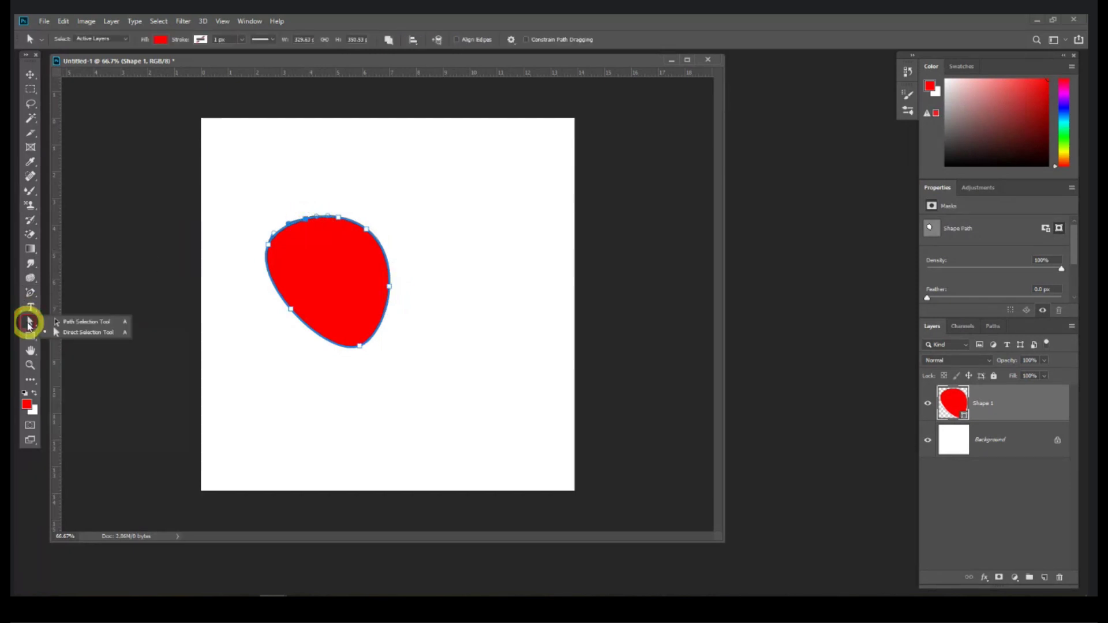
pyautogui.click(84, 334)
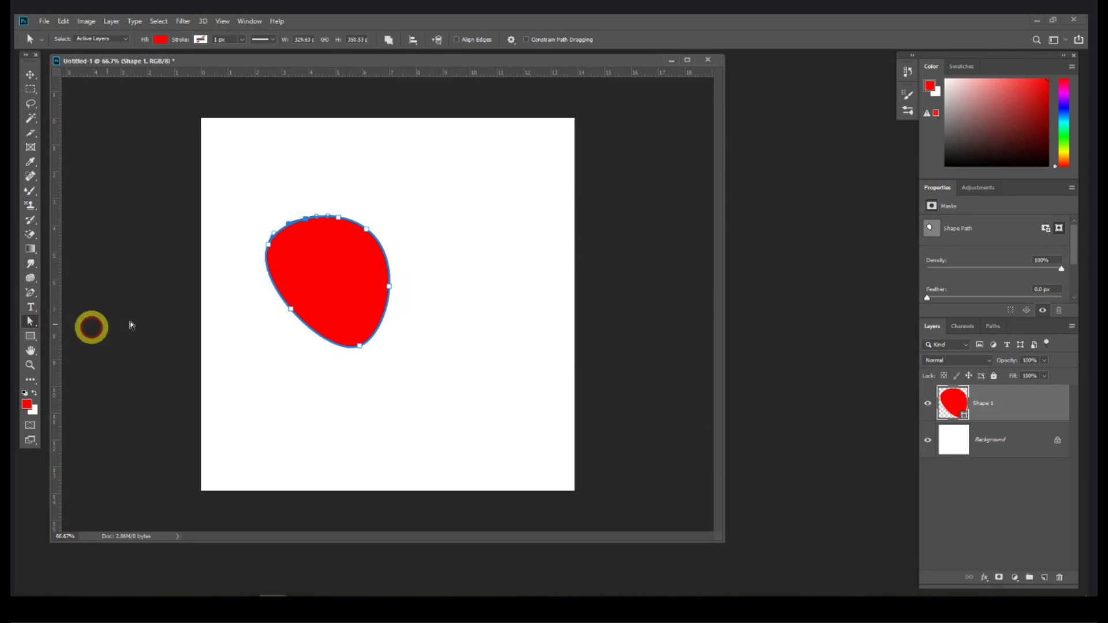
pyautogui.moveTo(290, 312); pyautogui.dragTo(245, 335)
pyautogui.moveTo(386, 285); pyautogui.dragTo(430, 286)
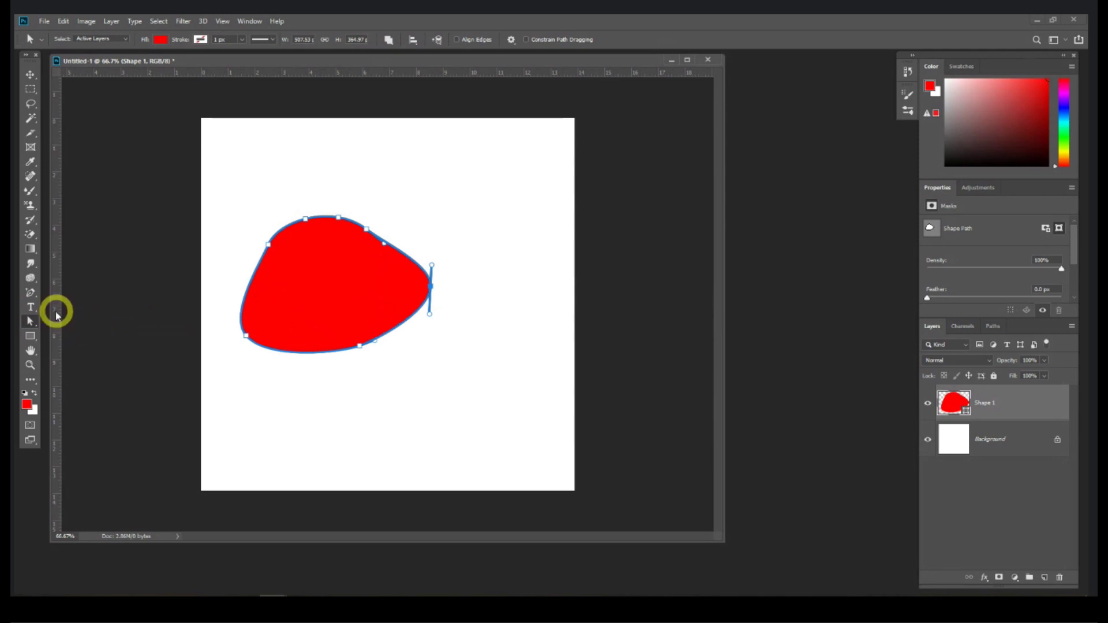
# Step: Delete five anchors from the shape, thinning it into a curved red swoosh
pyautogui.click(30, 293)
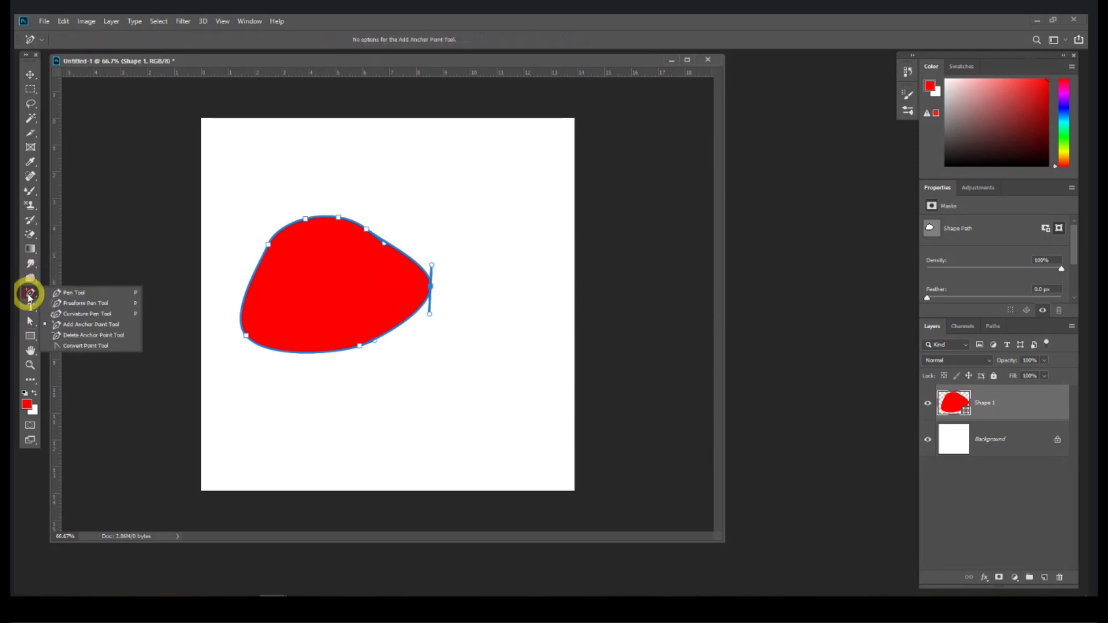
pyautogui.click(86, 324)
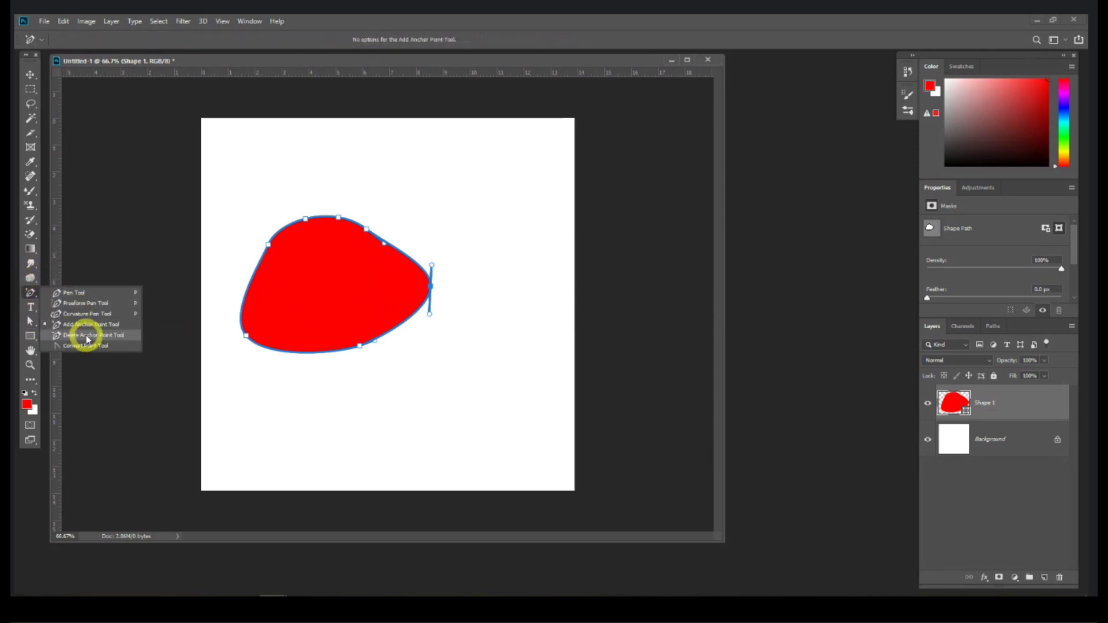
pyautogui.click(88, 337)
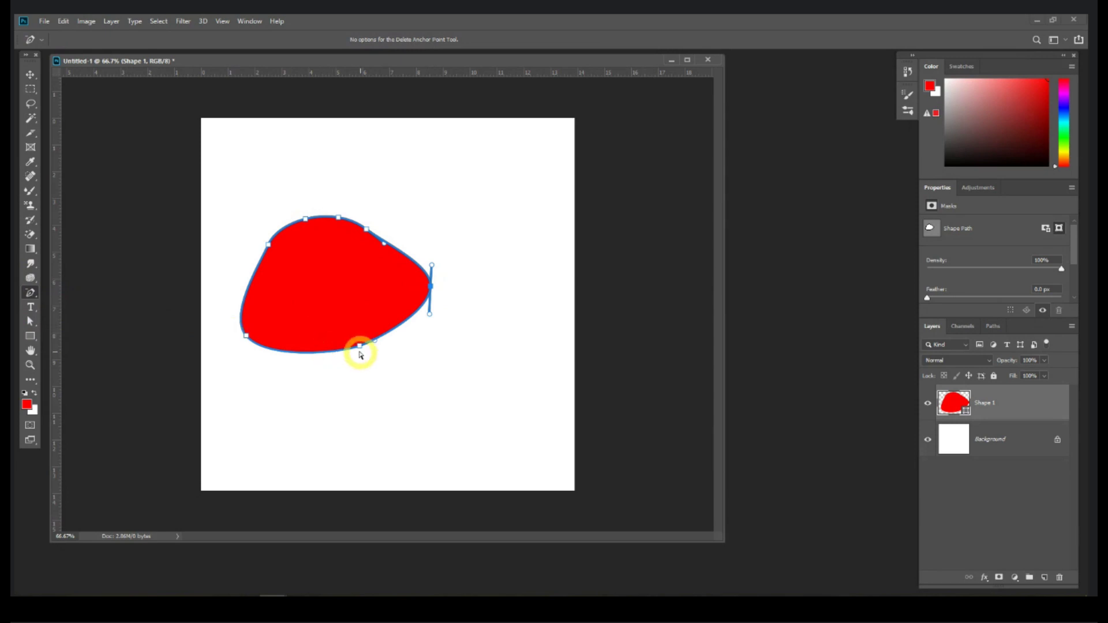
pyautogui.click(359, 347)
pyautogui.click(431, 286)
pyautogui.click(367, 230)
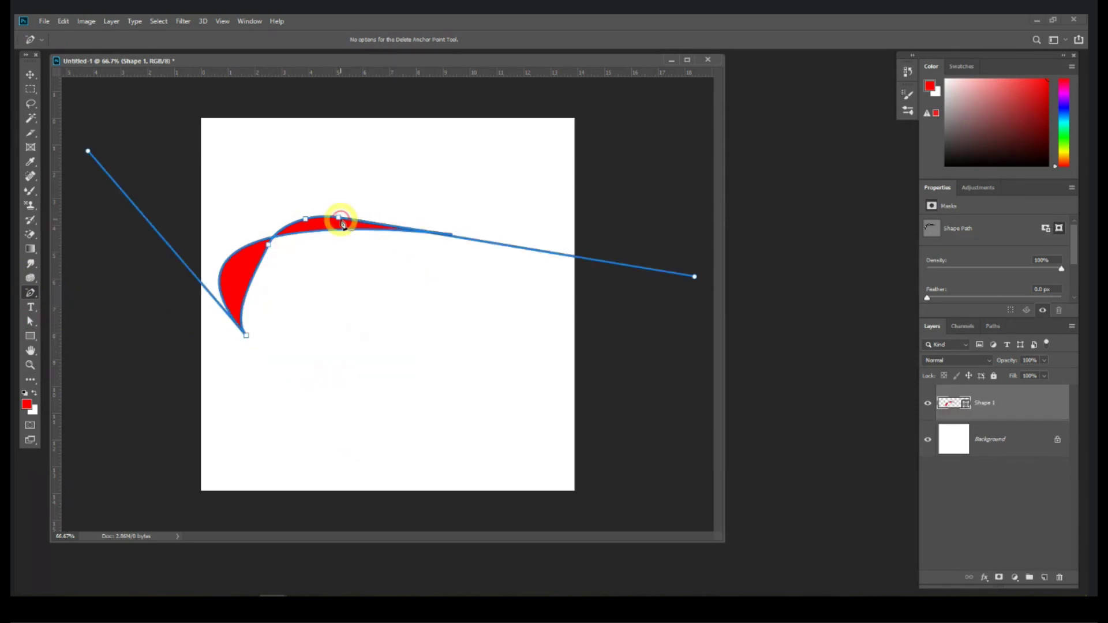
pyautogui.click(341, 220)
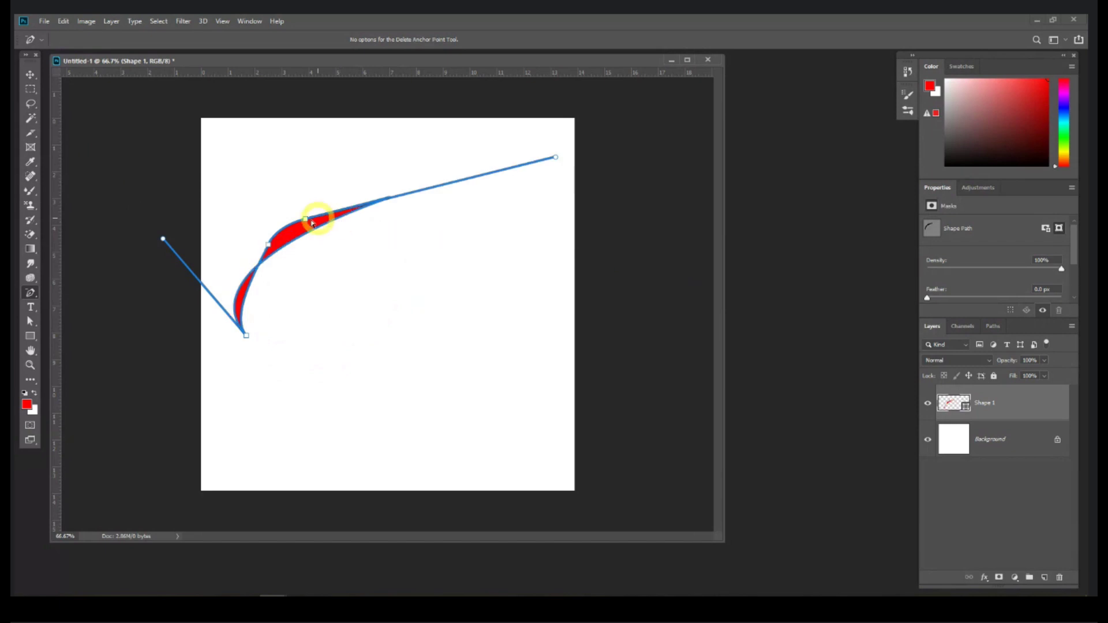
pyautogui.click(268, 247)
pyautogui.click(142, 222)
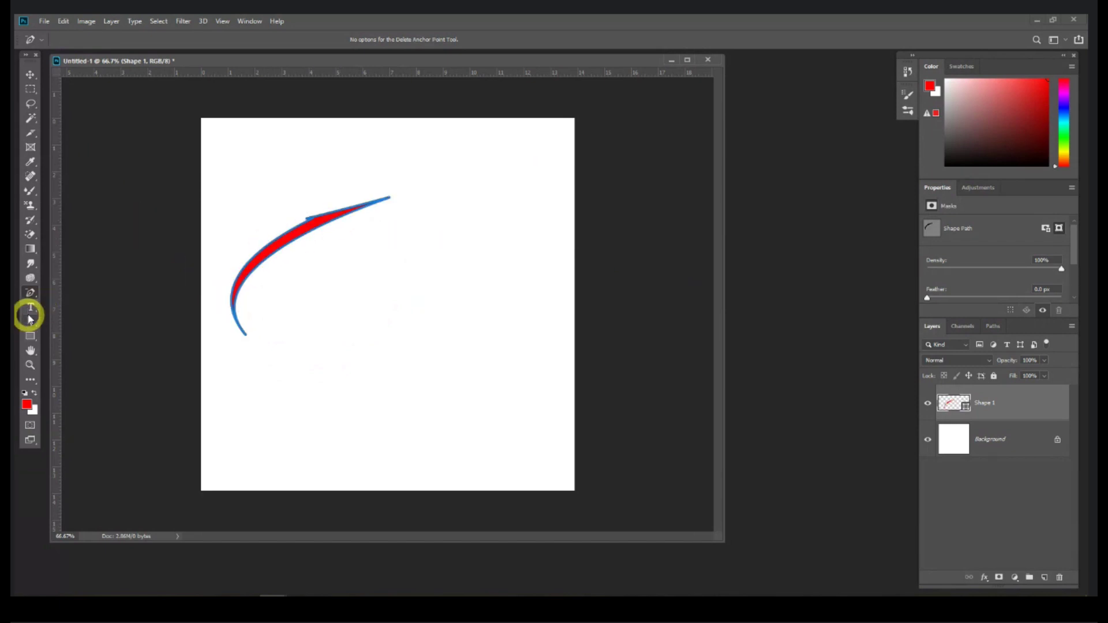
# Step: Start a second red shape with the Pen tool, placing its first four corners
pyautogui.rightClick(32, 294)
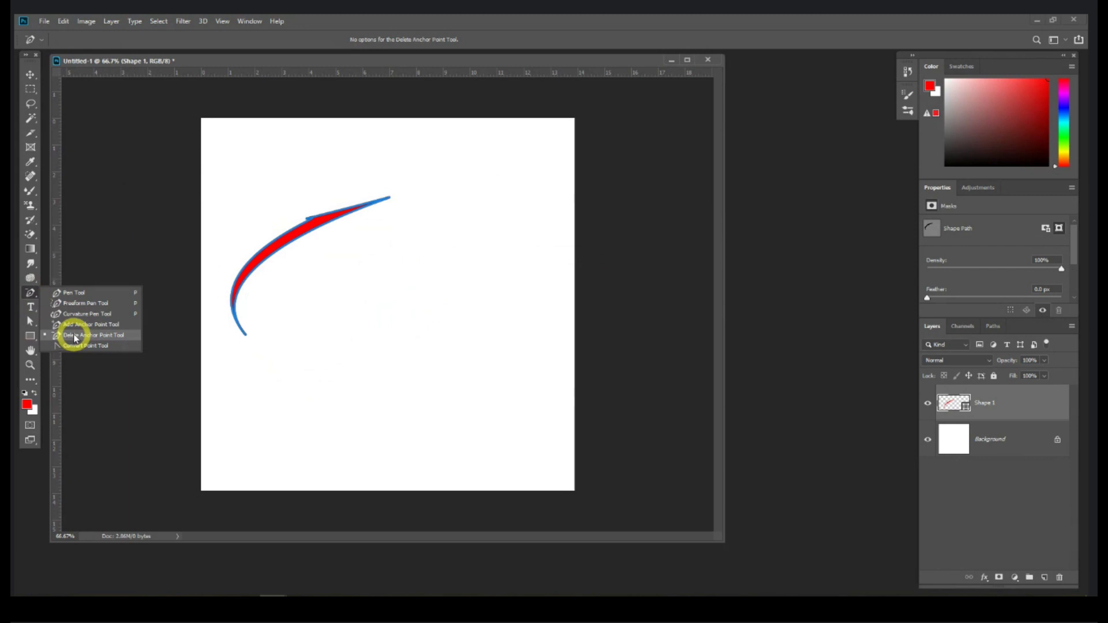
pyautogui.click(75, 293)
pyautogui.click(367, 279)
pyautogui.click(368, 357)
pyautogui.click(483, 365)
pyautogui.click(489, 247)
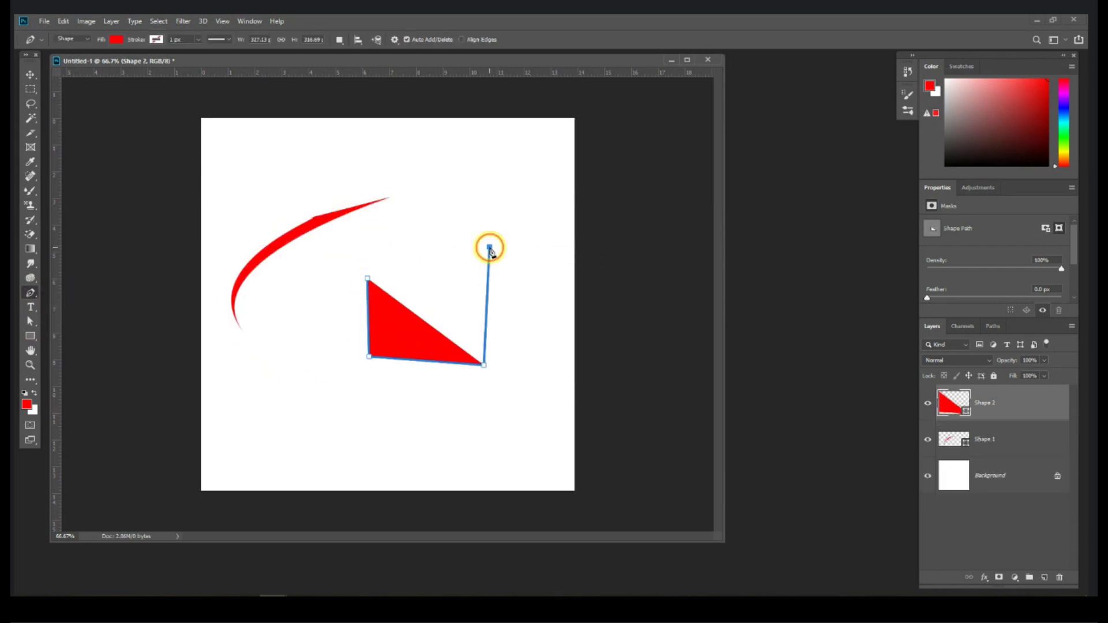
# Step: Close the second shape as a pentagon and draw a third shape with the Curvature Pen
pyautogui.click(415, 241)
pyautogui.click(366, 279)
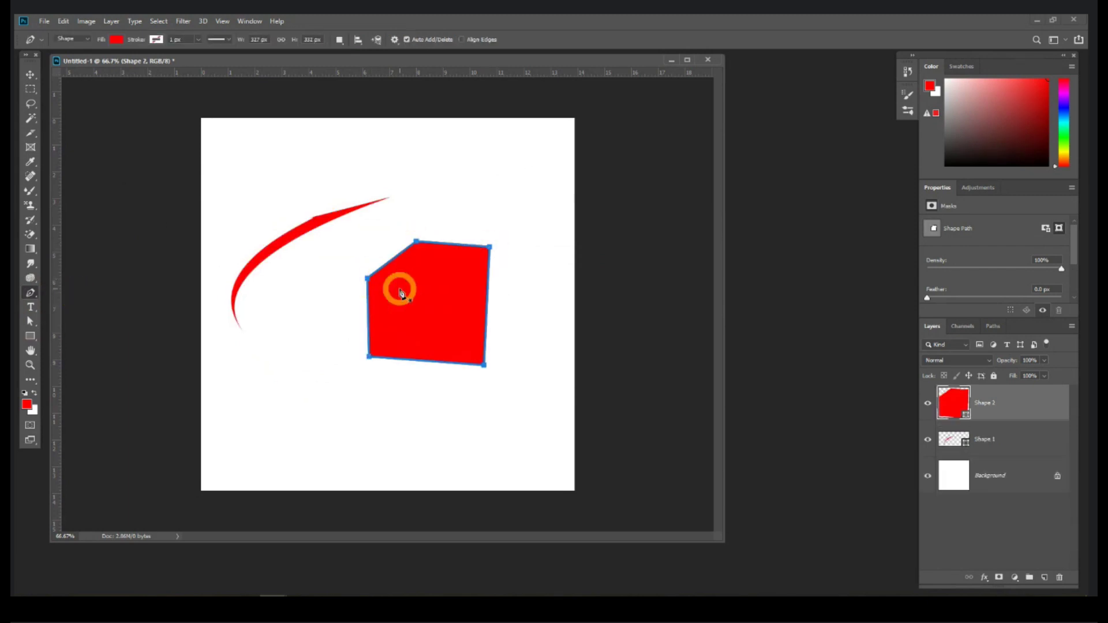
pyautogui.rightClick(32, 294)
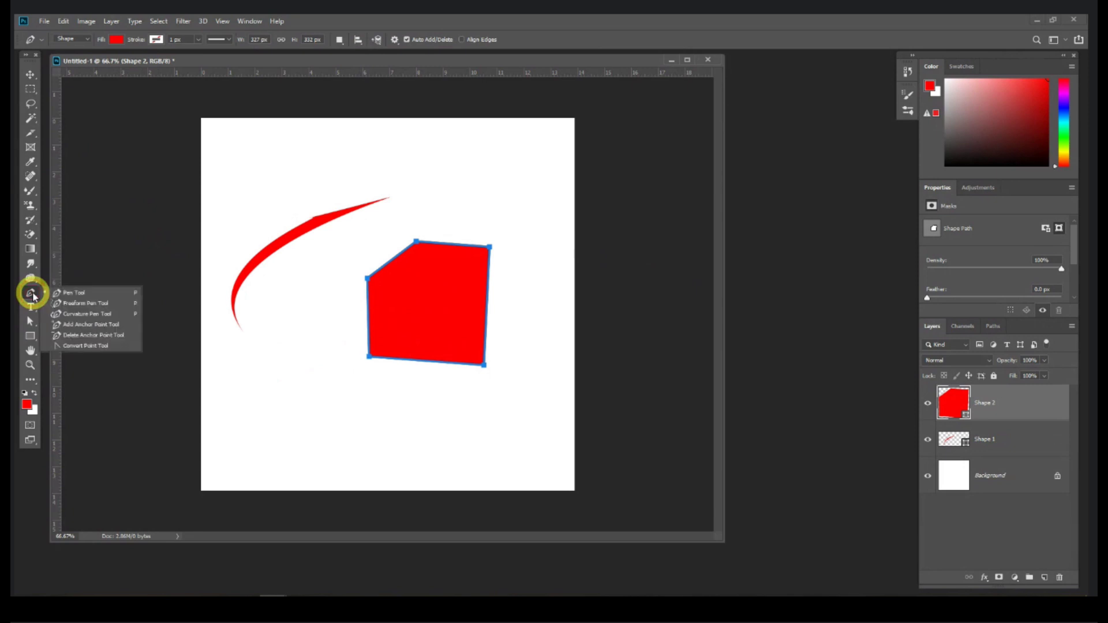
pyautogui.click(421, 317)
pyautogui.click(287, 324)
pyautogui.click(263, 395)
pyautogui.click(350, 411)
pyautogui.click(394, 428)
pyautogui.click(413, 439)
pyautogui.moveTo(383, 342); pyautogui.dragTo(329, 316)
pyautogui.click(290, 327)
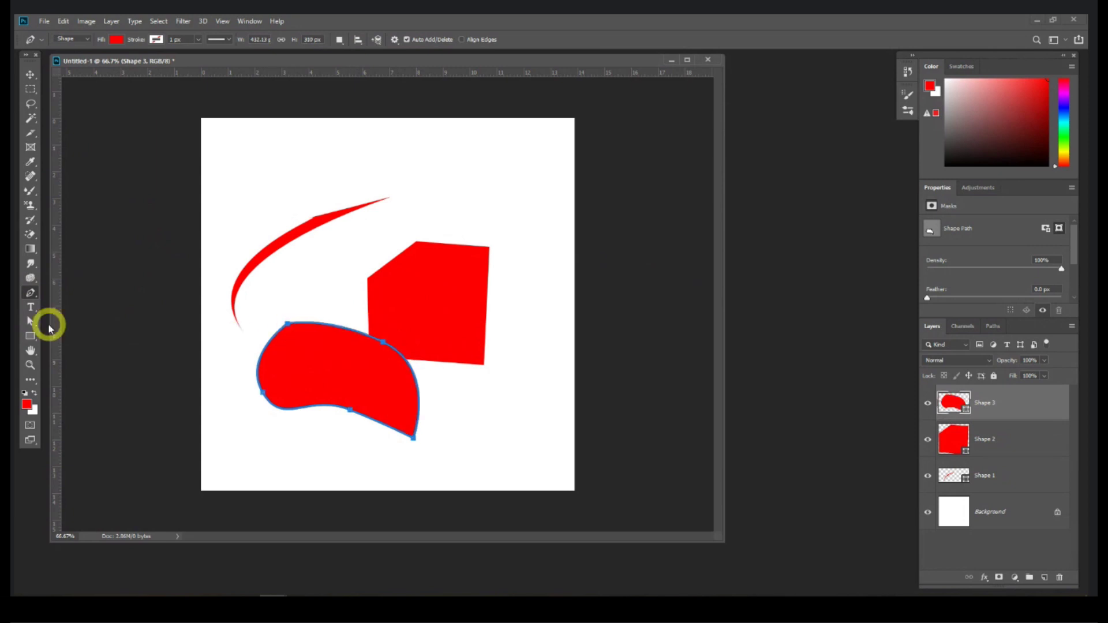
# Step: Convert the third shape's lower-left point into a sharp corner
pyautogui.click(32, 293)
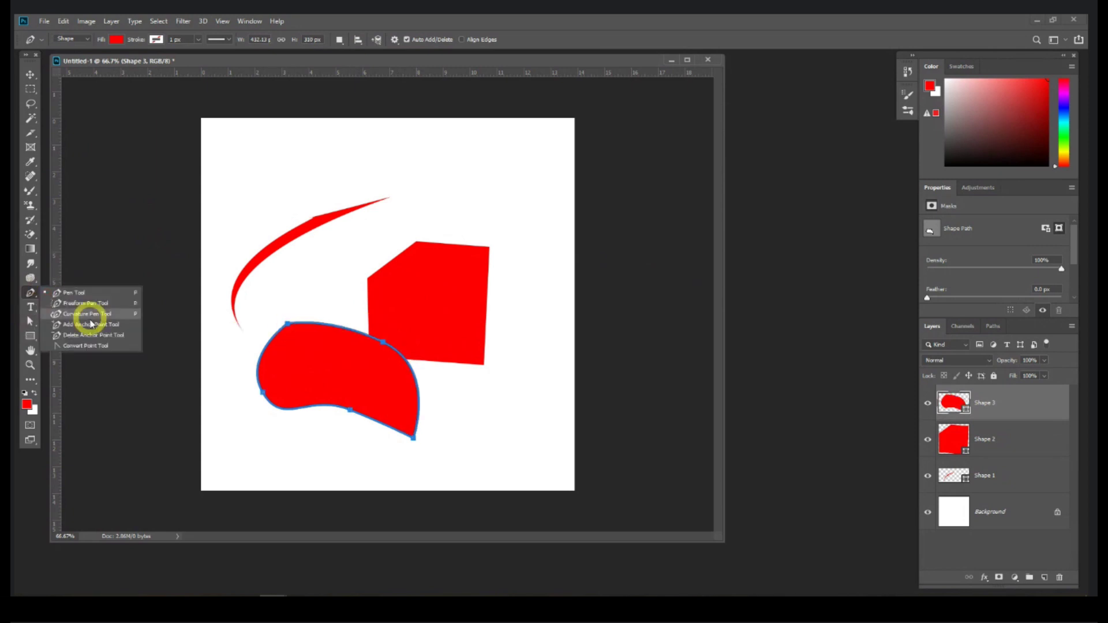
pyautogui.click(90, 347)
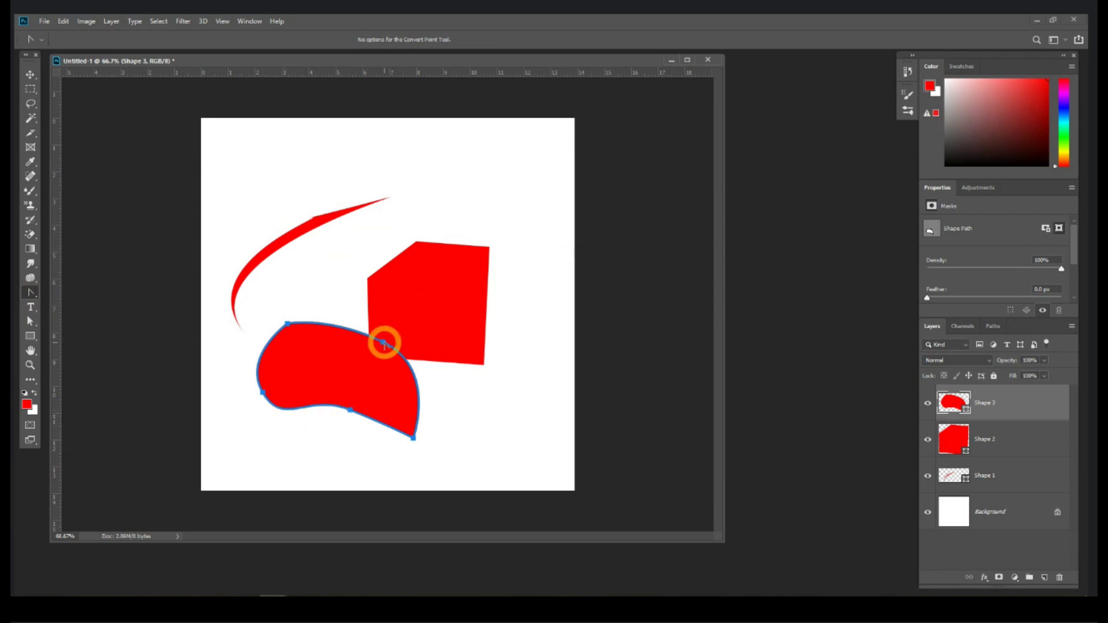
pyautogui.click(383, 343)
pyautogui.click(262, 393)
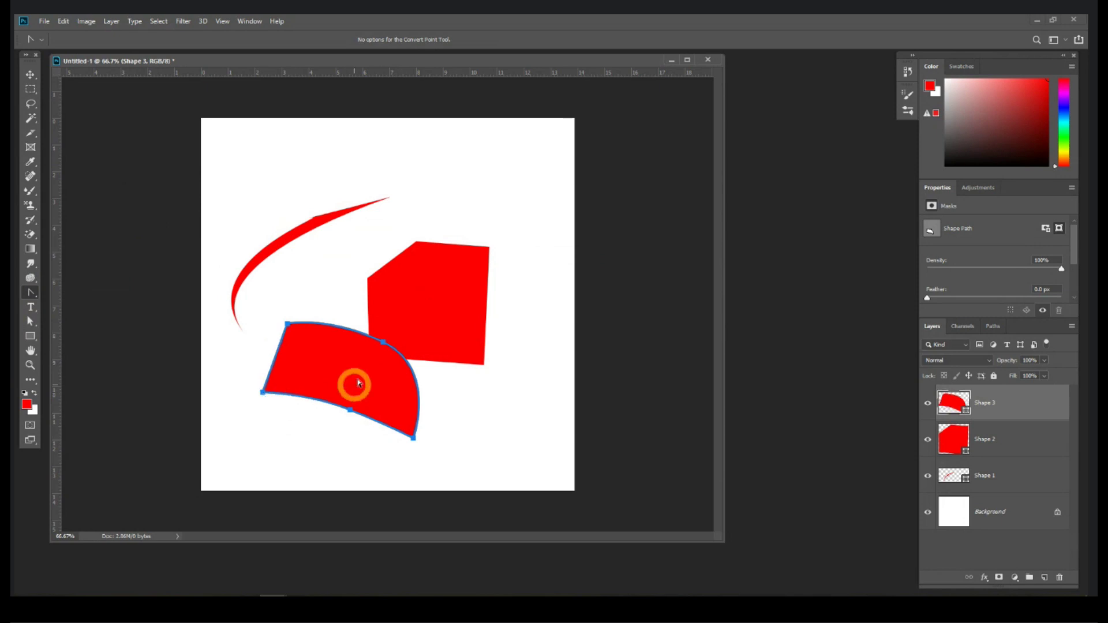
# Step: Bulge the third shape's right edge outward and move its top point up-right
pyautogui.click(30, 321)
pyautogui.moveTo(385, 345); pyautogui.dragTo(470, 374)
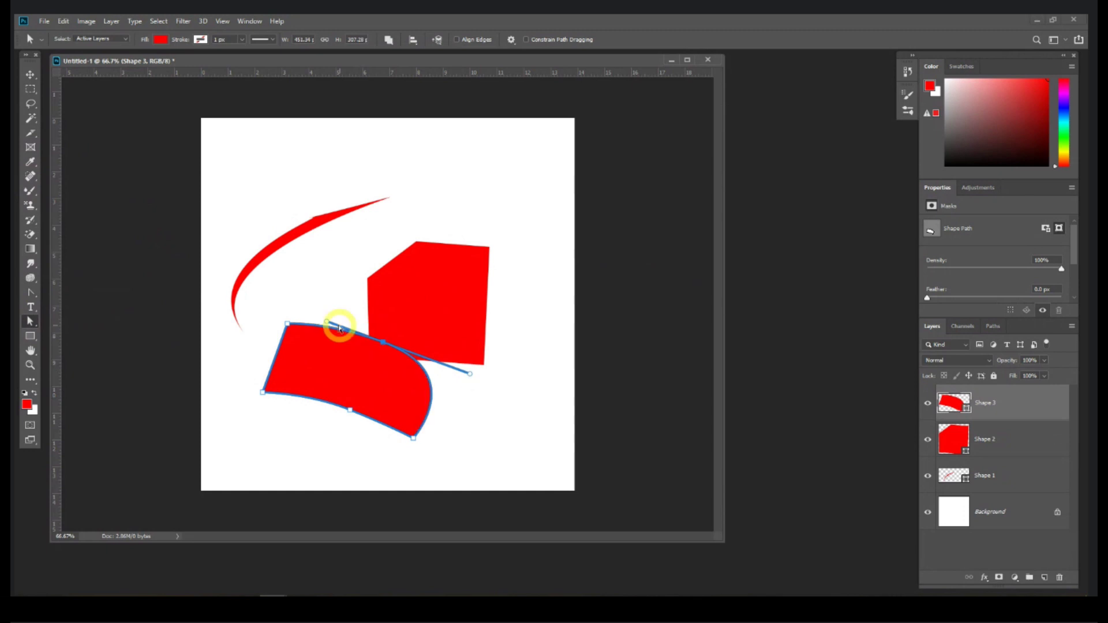
pyautogui.moveTo(327, 323); pyautogui.dragTo(321, 302)
pyautogui.moveTo(380, 345); pyautogui.dragTo(400, 325)
# Step: Make the top point a sharp corner, straightening the curved top edge
pyautogui.click(31, 293)
pyautogui.click(401, 324)
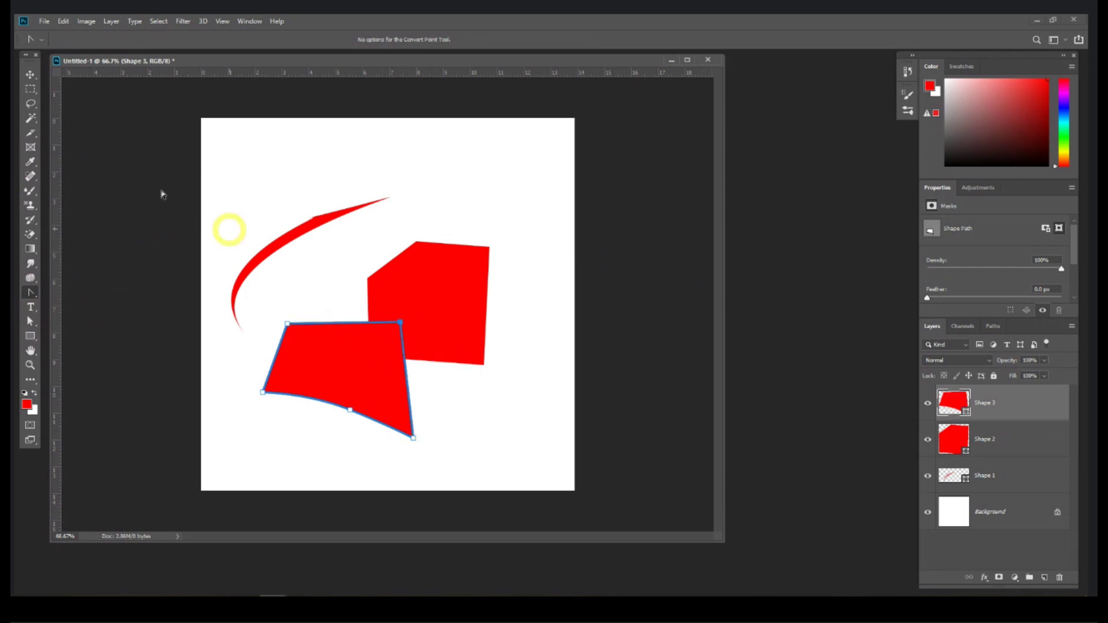
pyautogui.click(30, 74)
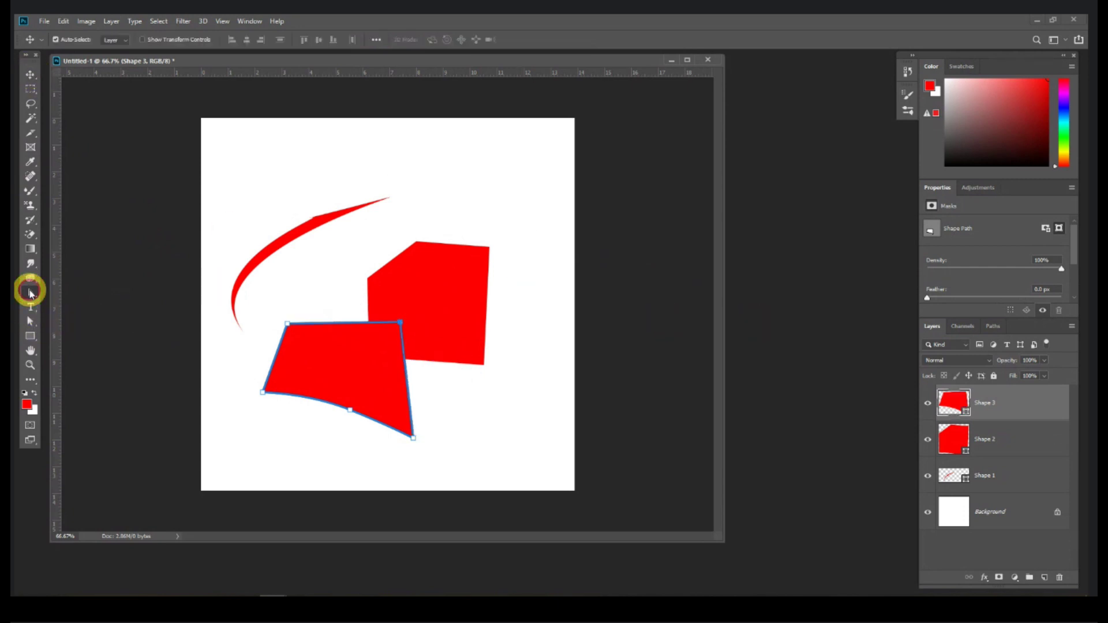
pyautogui.click(30, 292)
# Step: Add the red text 'SKJHDAK HDSAKJHDKSA' near the page top, then close the document
pyautogui.click(38, 310)
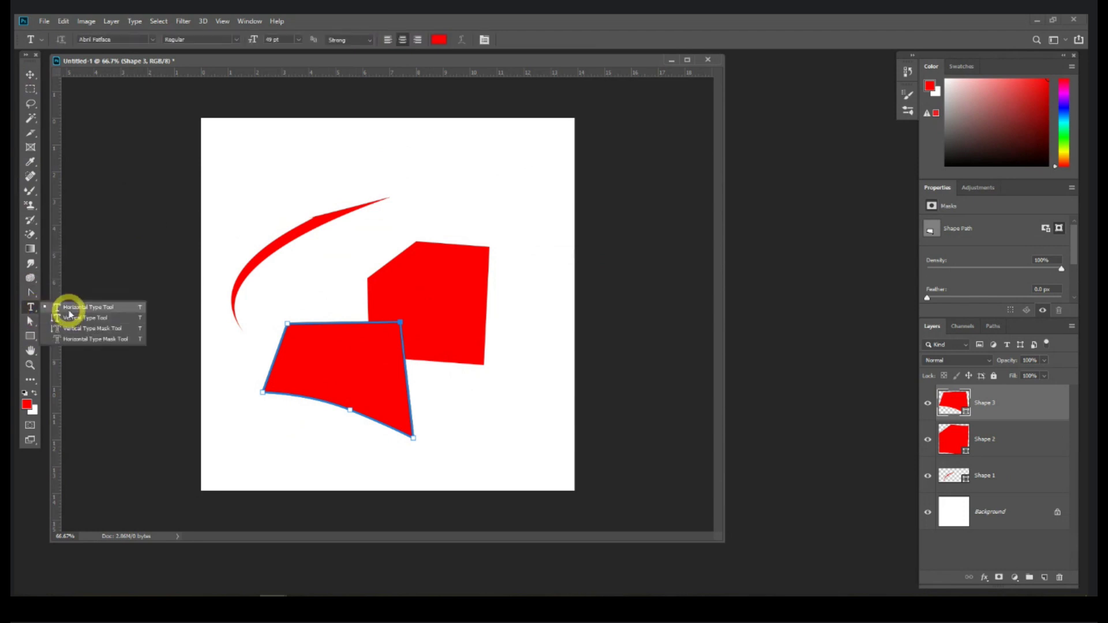
pyautogui.click(68, 307)
pyautogui.click(339, 174)
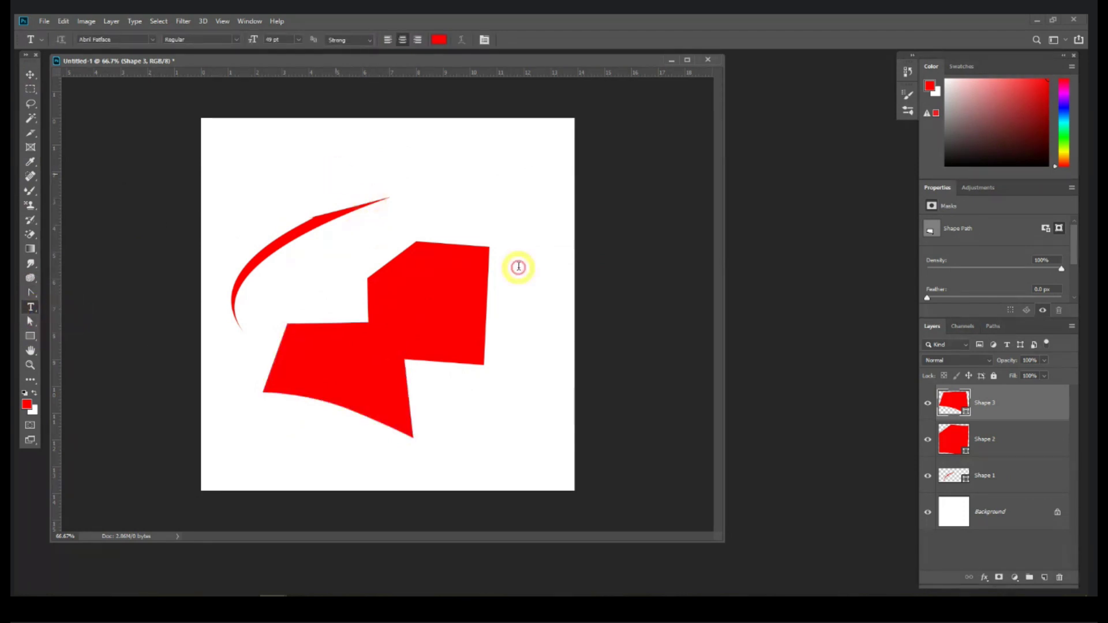
pyautogui.write('SKJHDAK HDSAKJHDKSA')
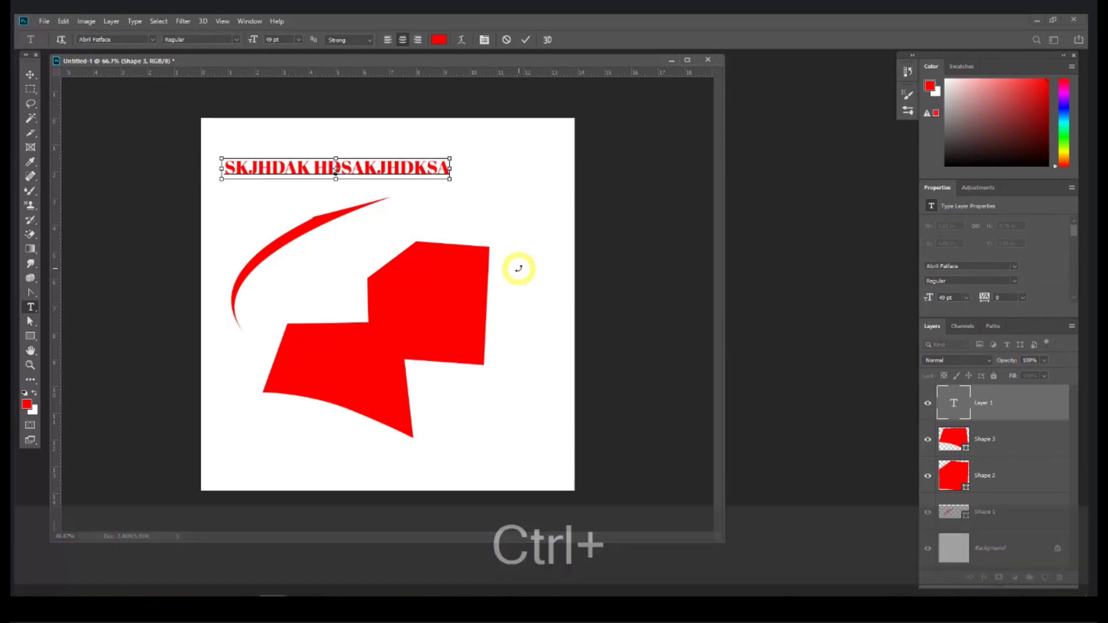
pyautogui.hotkey('ctrl', 'a')
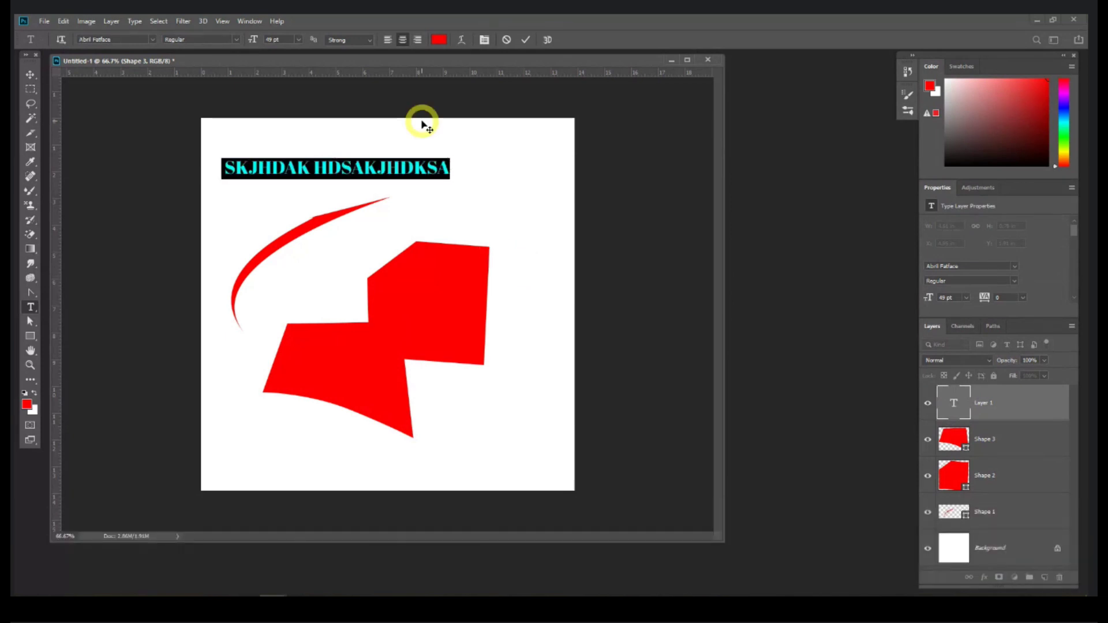
pyautogui.click(30, 75)
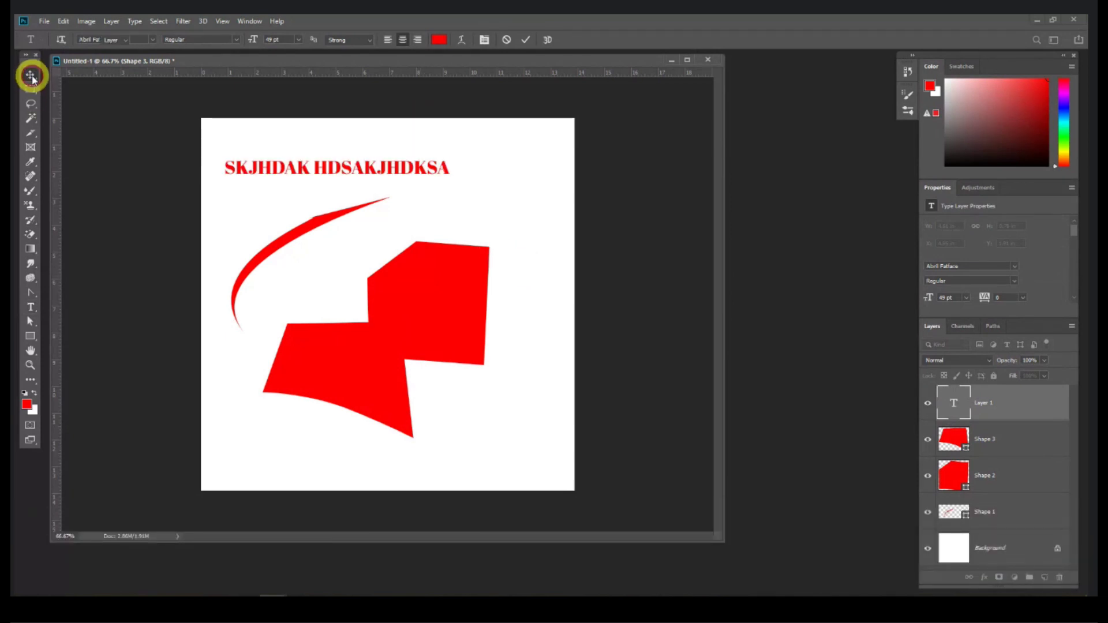
pyautogui.click(710, 59)
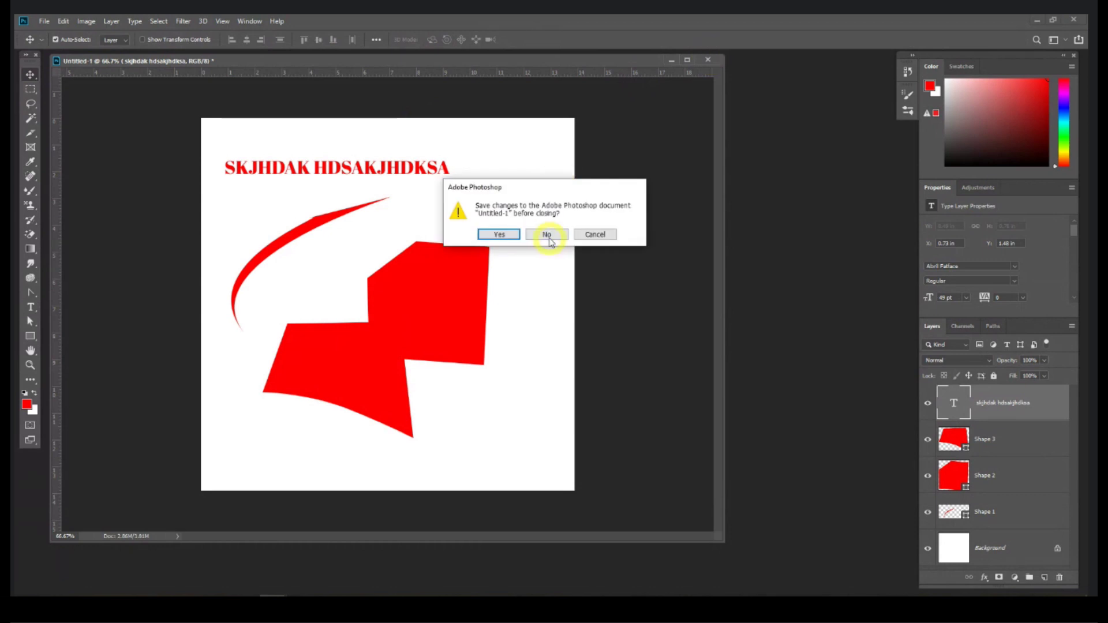
# Step: Close the practice document without saving and begin a new 1000 × 1500 px document
pyautogui.click(545, 234)
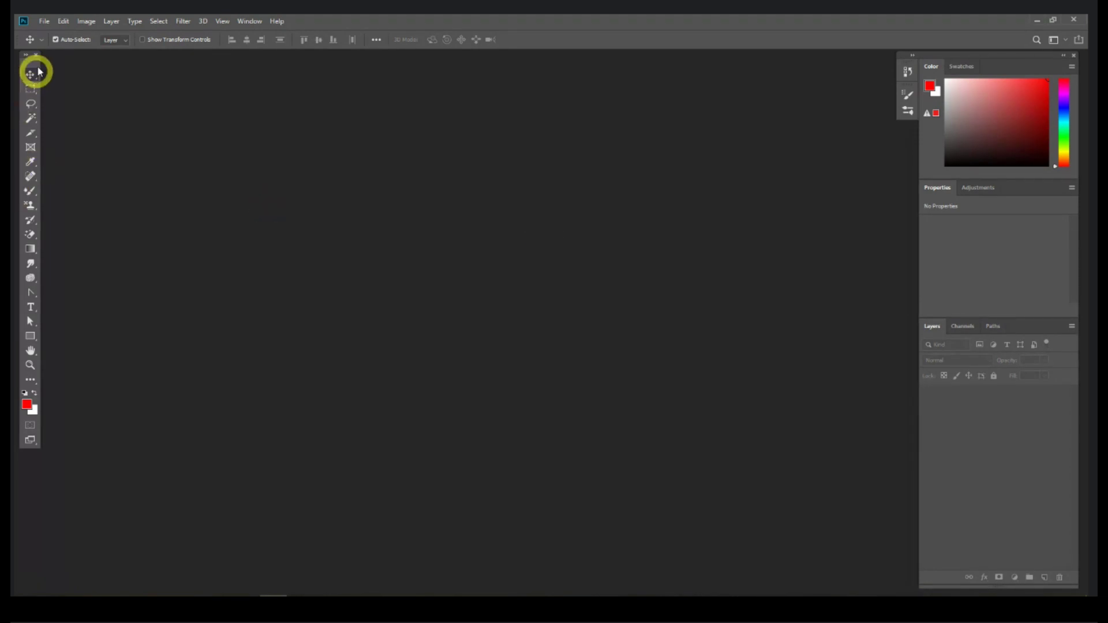
pyautogui.click(46, 20)
pyautogui.click(45, 32)
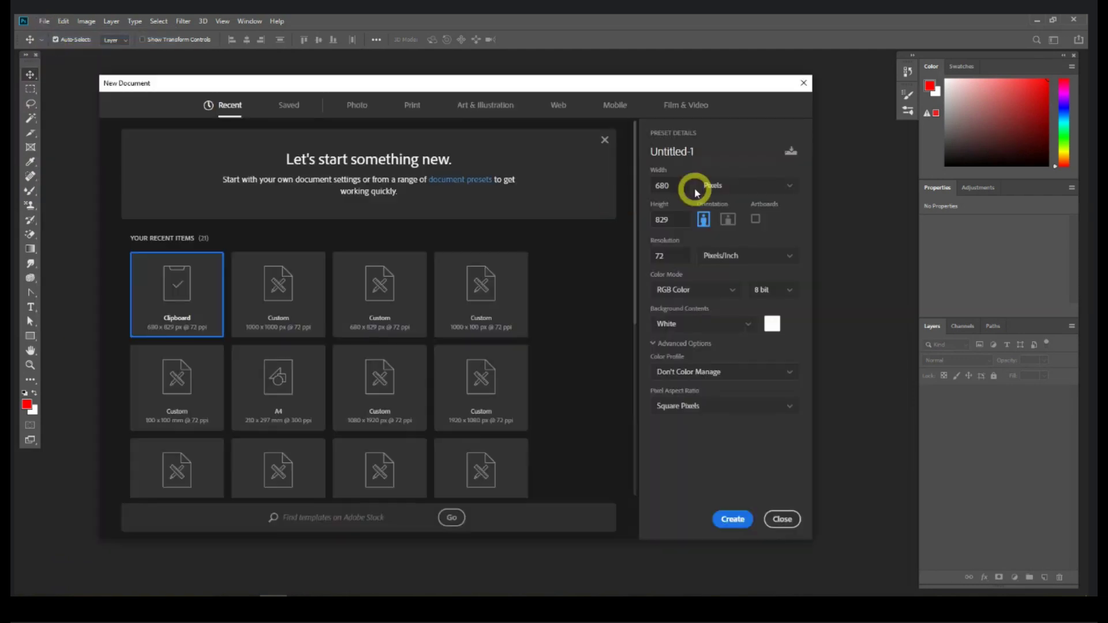
pyautogui.moveTo(689, 185); pyautogui.dragTo(647, 196)
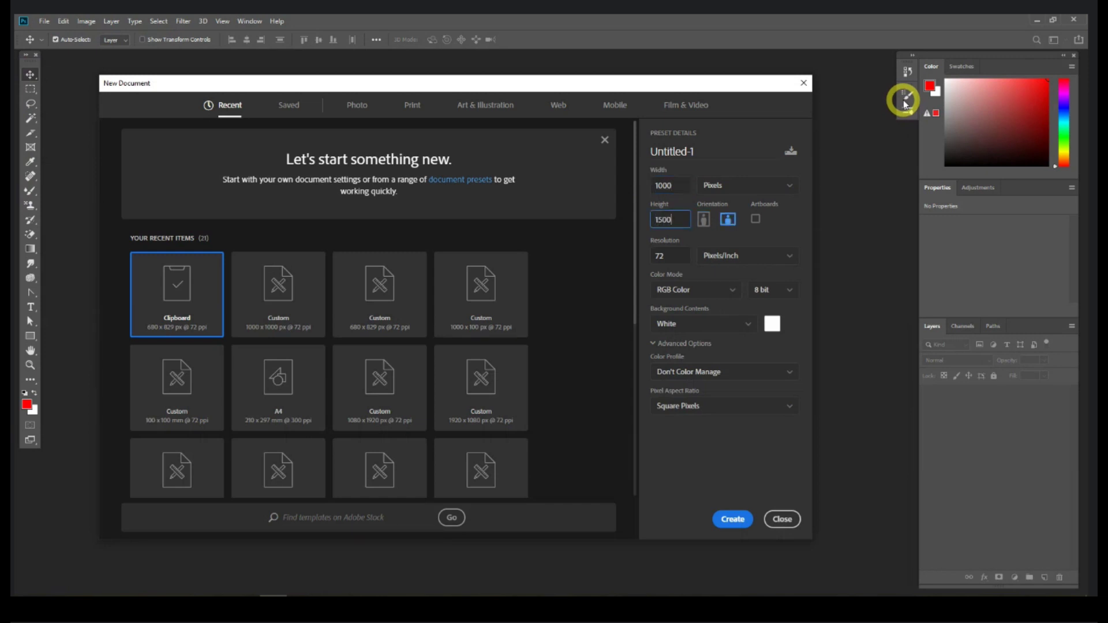
# Step: Create the 1000 × 1500 px document and float its window, enlarging it
pyautogui.press('Return')
pyautogui.moveTo(256, 61); pyautogui.dragTo(286, 60)
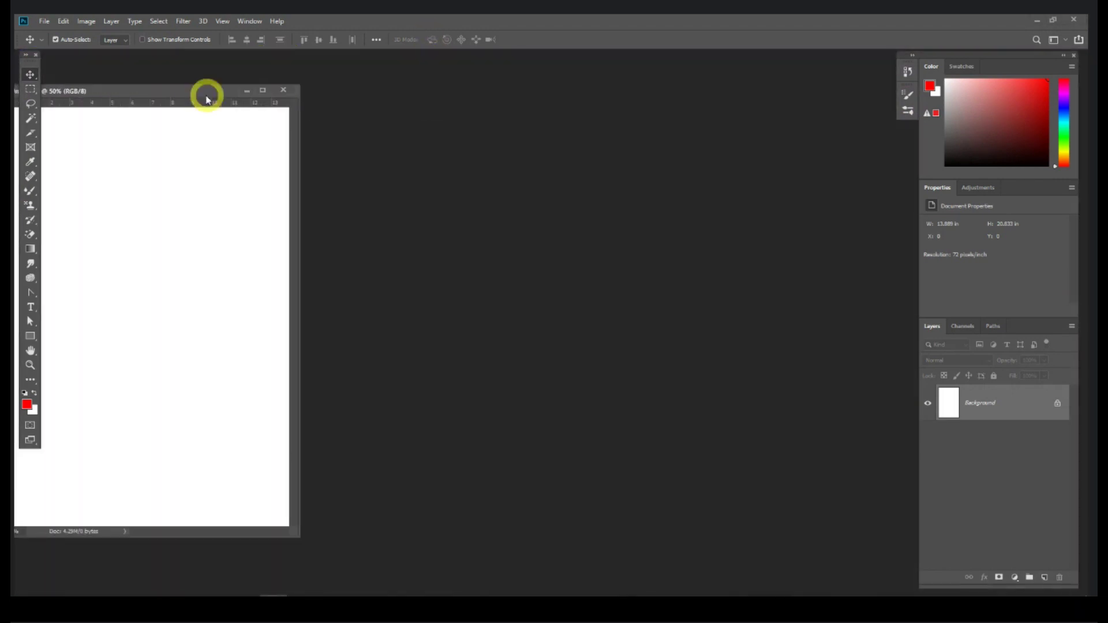
pyautogui.moveTo(206, 93); pyautogui.dragTo(356, 68)
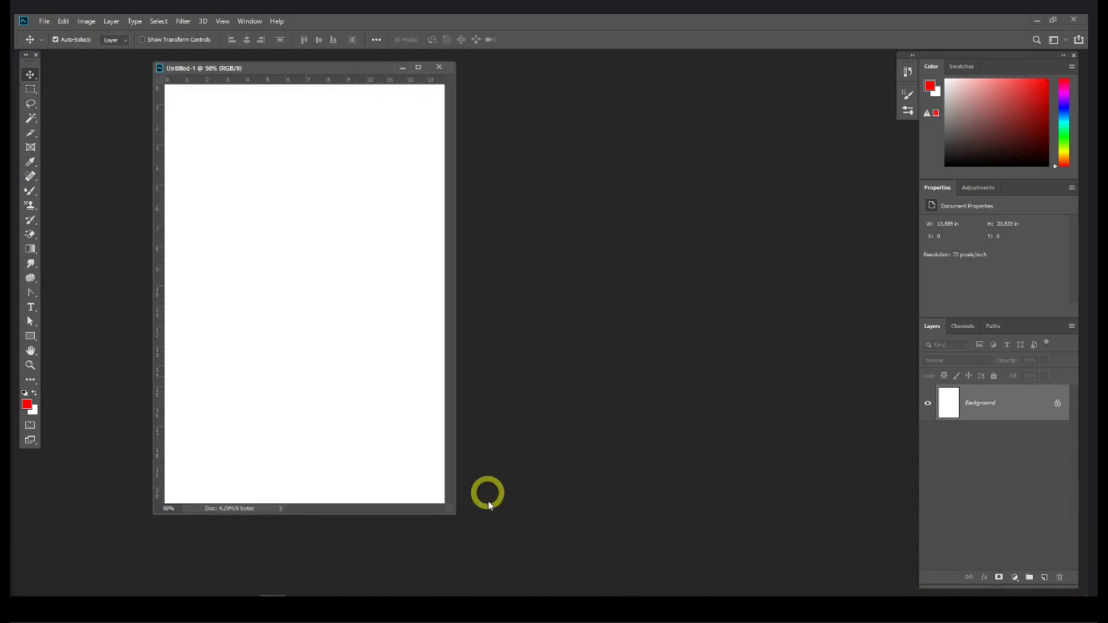
pyautogui.moveTo(455, 509); pyautogui.dragTo(734, 554)
# Step: Drag the baby photo from the Session 1 folder in File Explorer into Photoshop
pyautogui.click(432, 290)
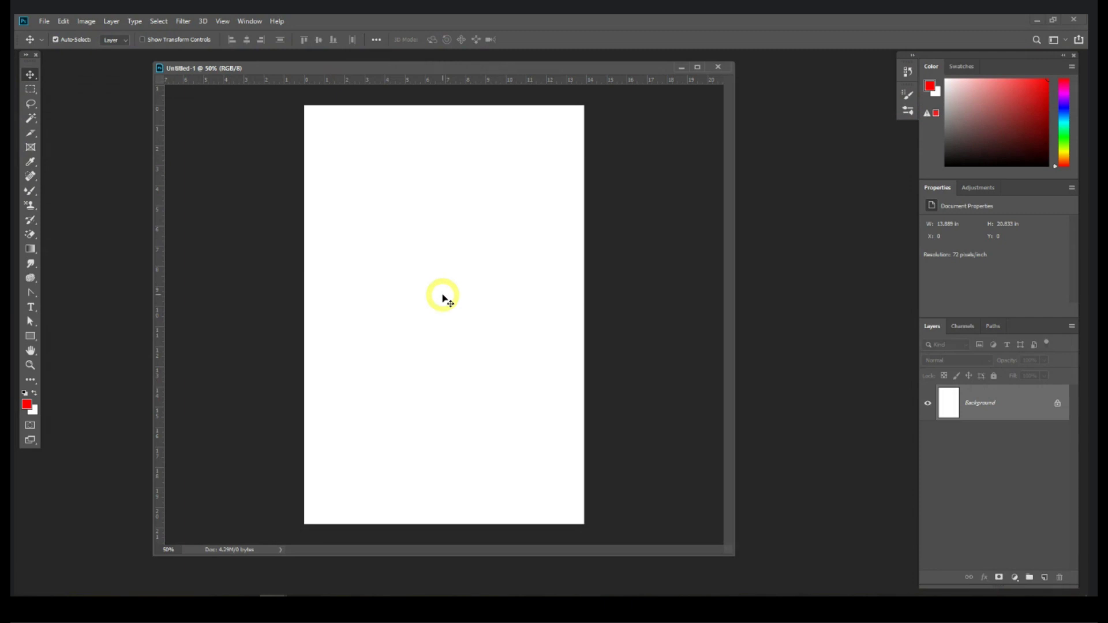
pyautogui.click(448, 569)
pyautogui.click(134, 596)
pyautogui.moveTo(221, 277); pyautogui.dragTo(810, 250)
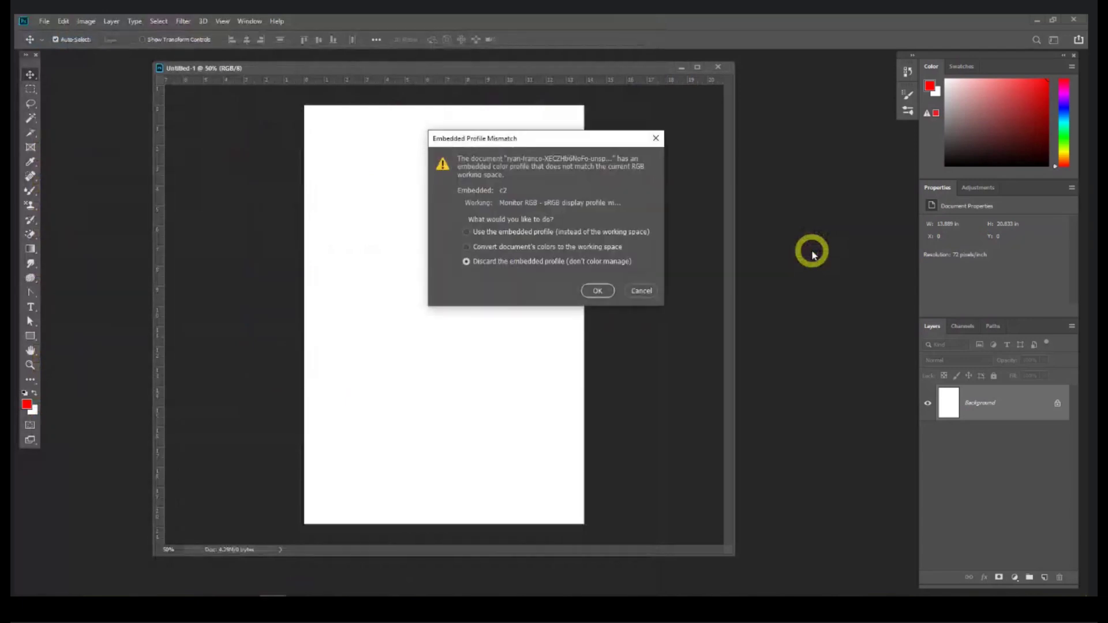
# Step: Open the baby photo and draw a rectangular selection around the baby's head and shoulders
pyautogui.click(588, 291)
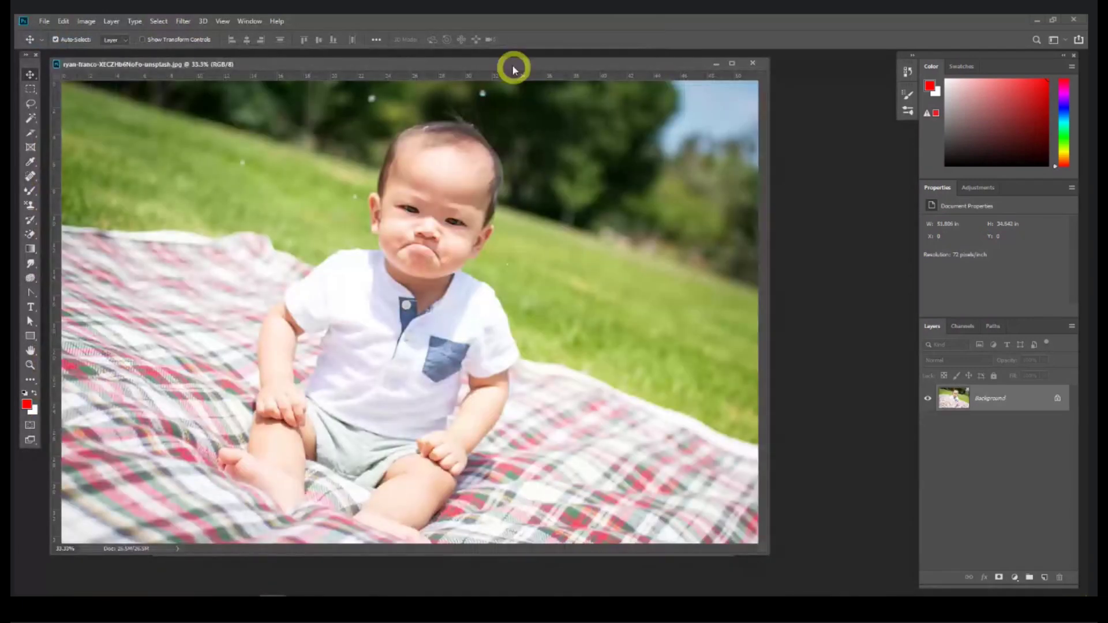
pyautogui.moveTo(509, 61); pyautogui.dragTo(487, 116)
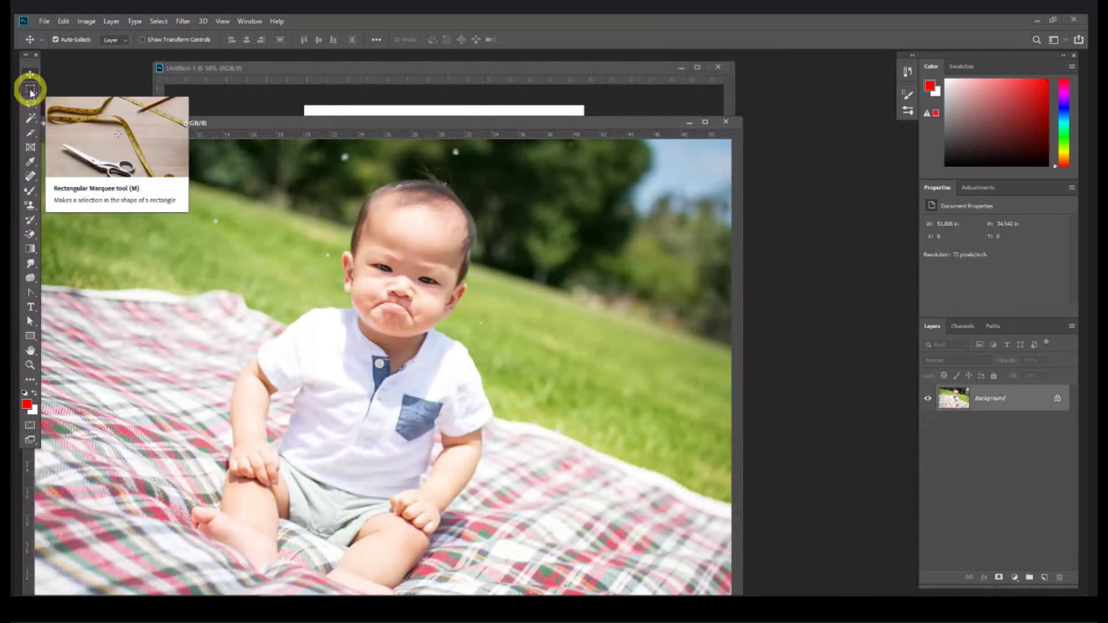
pyautogui.click(30, 90)
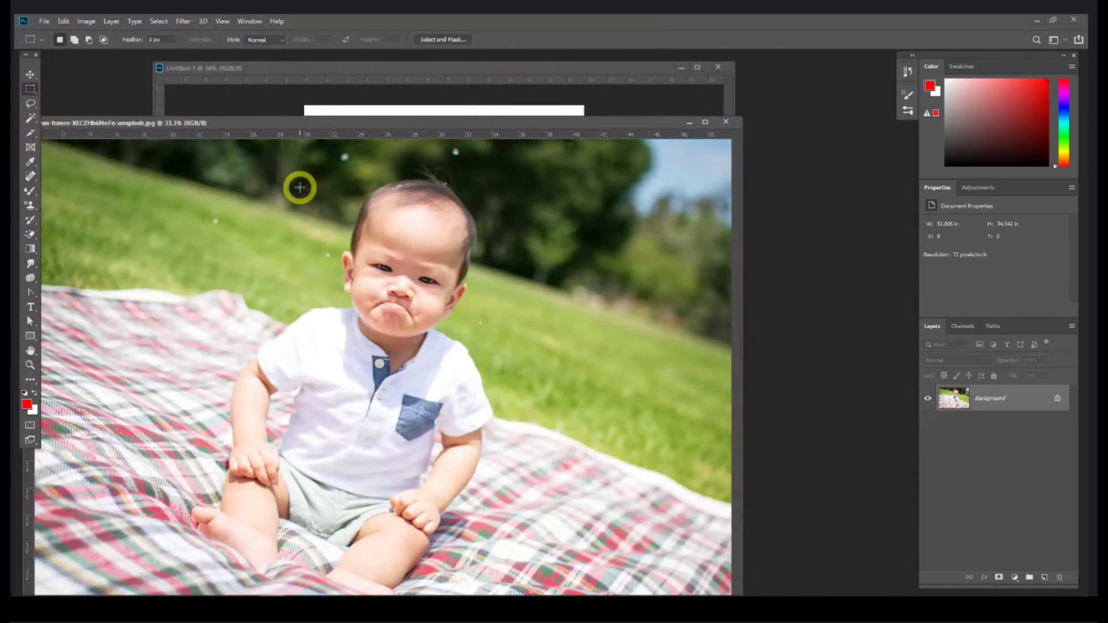
pyautogui.hotkey('ctrl', '-')
pyautogui.moveTo(321, 199); pyautogui.dragTo(503, 358)
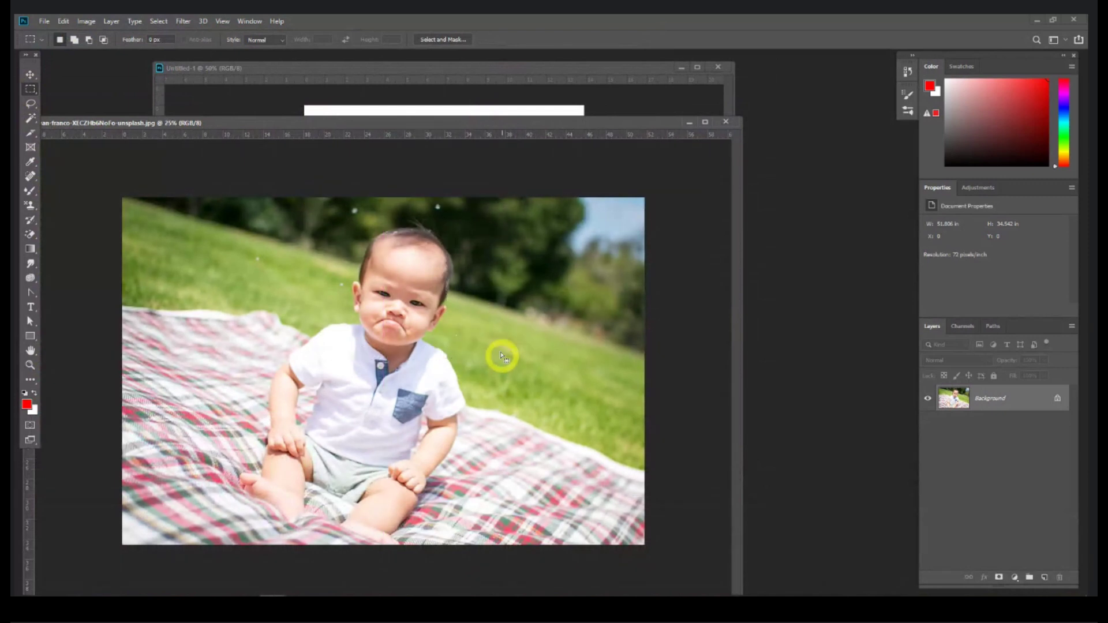
pyautogui.moveTo(480, 322); pyautogui.dragTo(474, 333)
pyautogui.moveTo(448, 119); pyautogui.dragTo(298, 255)
pyautogui.moveTo(276, 348); pyautogui.dragTo(236, 400)
# Step: Copy the selected crop and paste it into the blank card as Layer 1
pyautogui.press('ctrl')
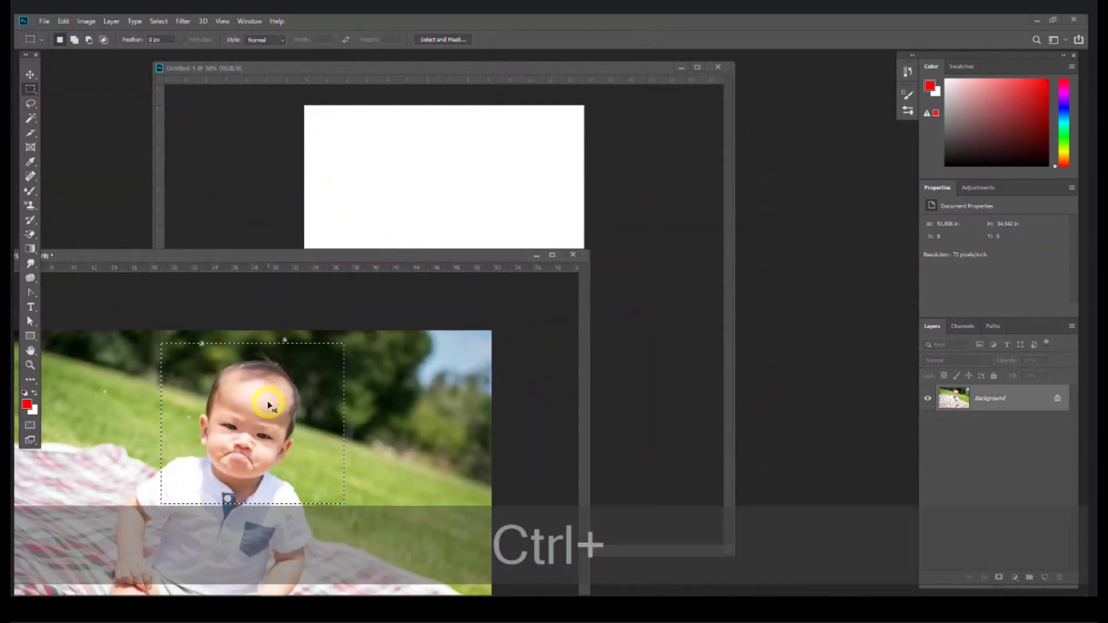
pyautogui.hotkey('ctrl', 'c')
pyautogui.moveTo(444, 69)
pyautogui.mouseDown()
pyautogui.moveTo(410, 84)
pyautogui.moveTo(456, 78)
pyautogui.mouseUp()
pyautogui.press('ctrl')
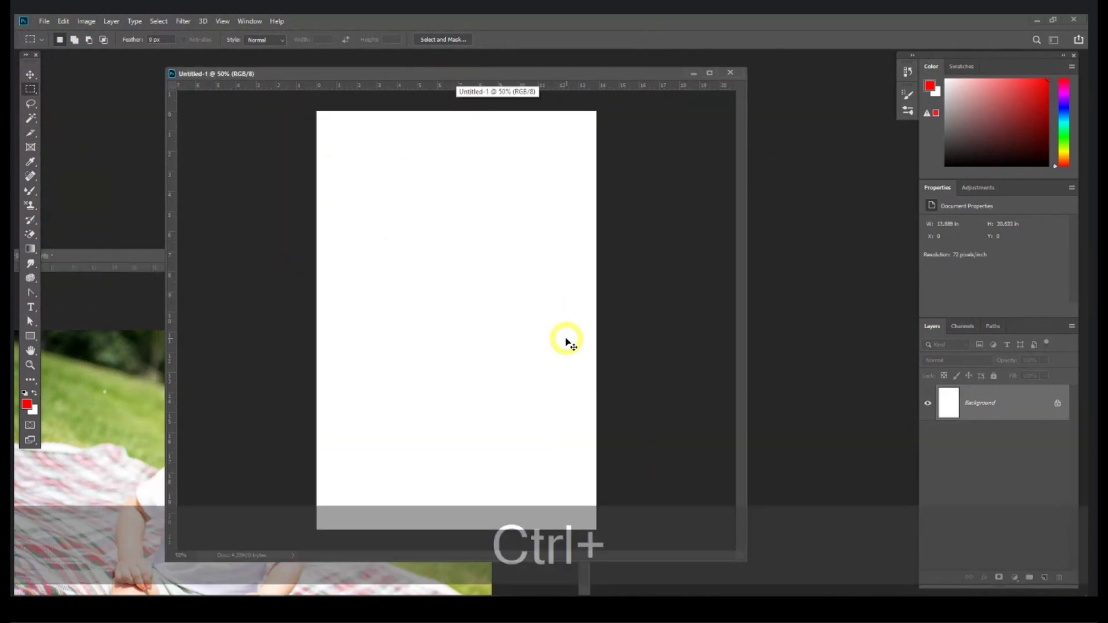
pyautogui.hotkey('ctrl', 'v')
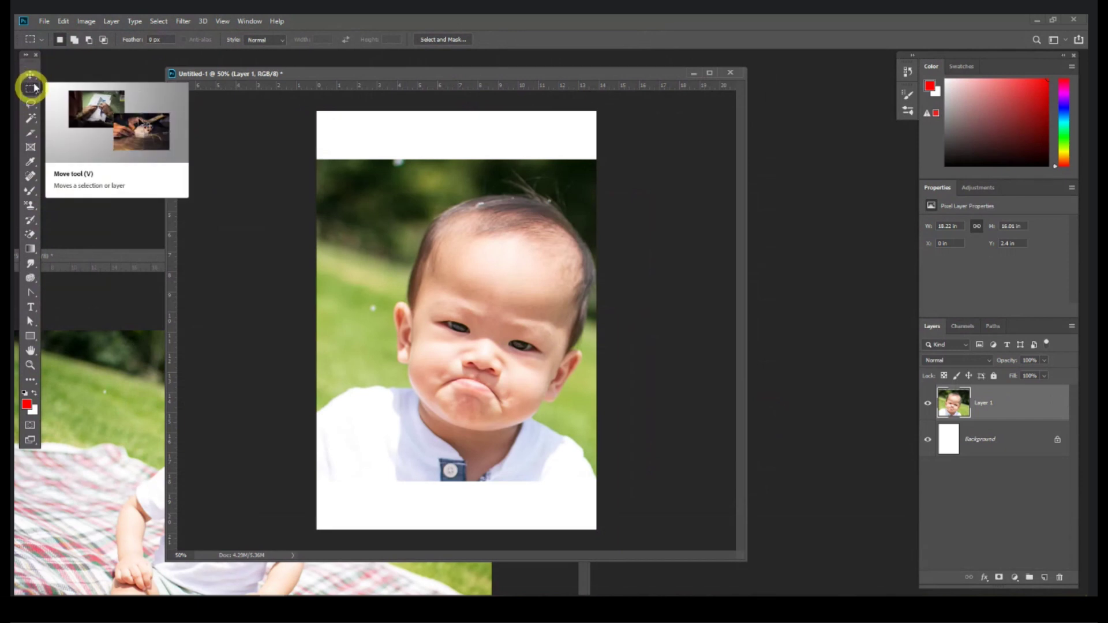
# Step: Scale the pasted photo down proportionally and move it up on the card
pyautogui.click(30, 76)
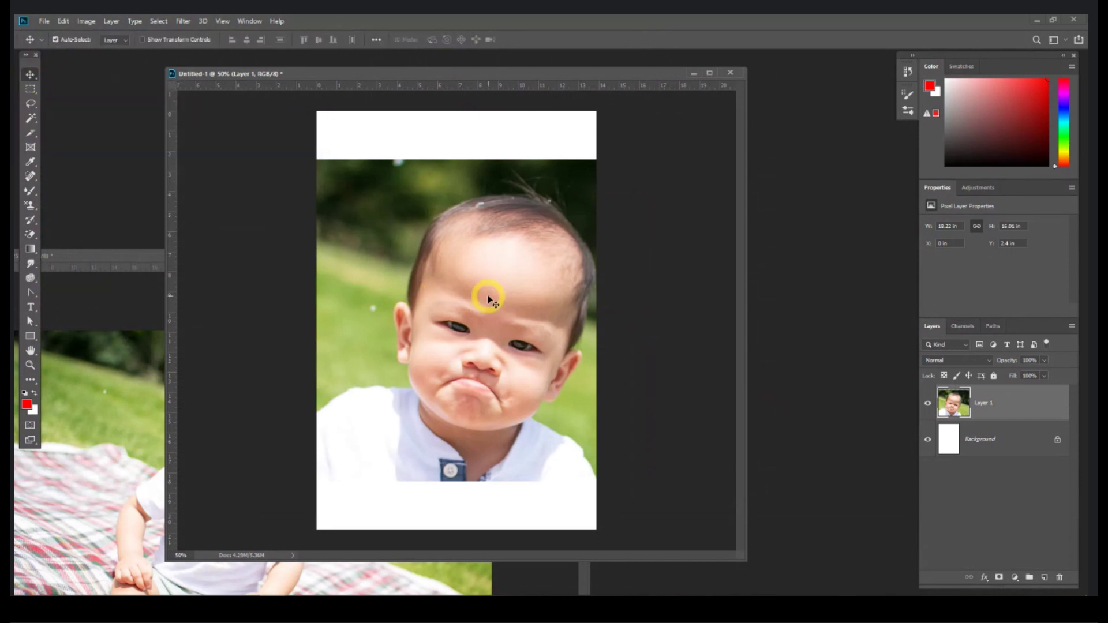
pyautogui.hotkey('ctrl', 't')
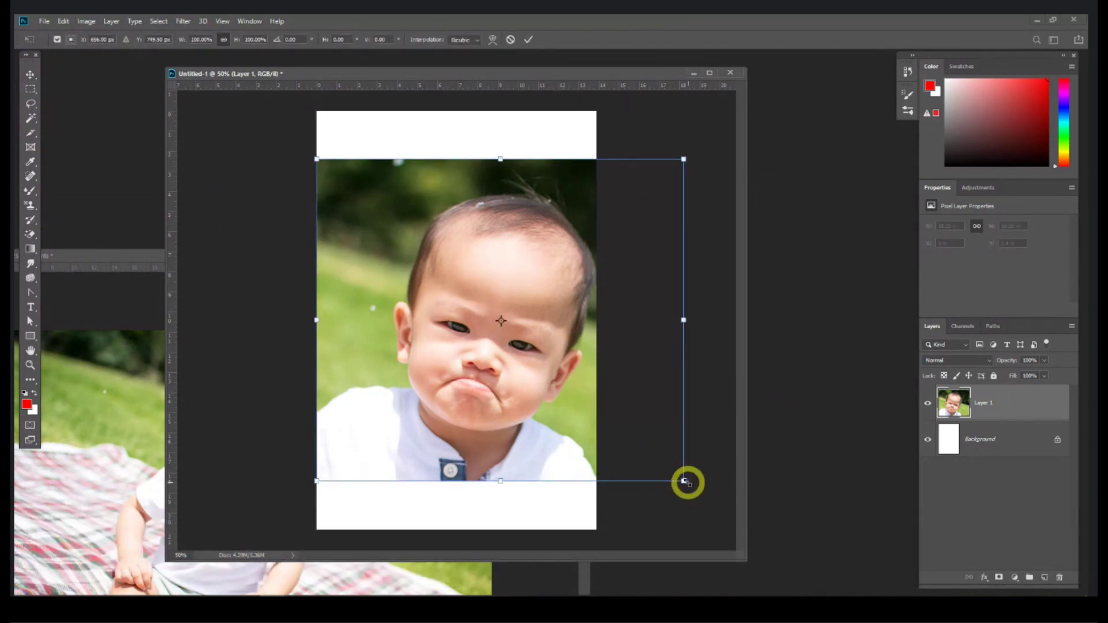
pyautogui.moveTo(684, 482); pyautogui.dragTo(468, 292)
pyautogui.press('Return')
pyautogui.moveTo(411, 241); pyautogui.dragTo(472, 233)
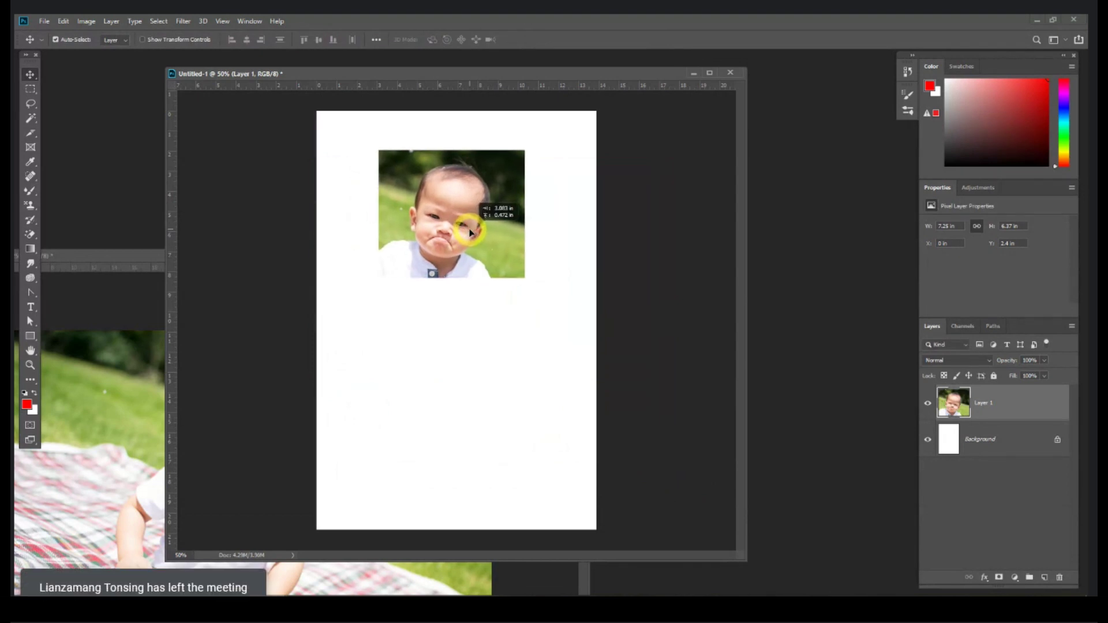
pyautogui.moveTo(471, 232); pyautogui.dragTo(469, 234)
# Step: Stretch the photo slightly wider and shift it left to centre it
pyautogui.hotkey('ctrl', 't')
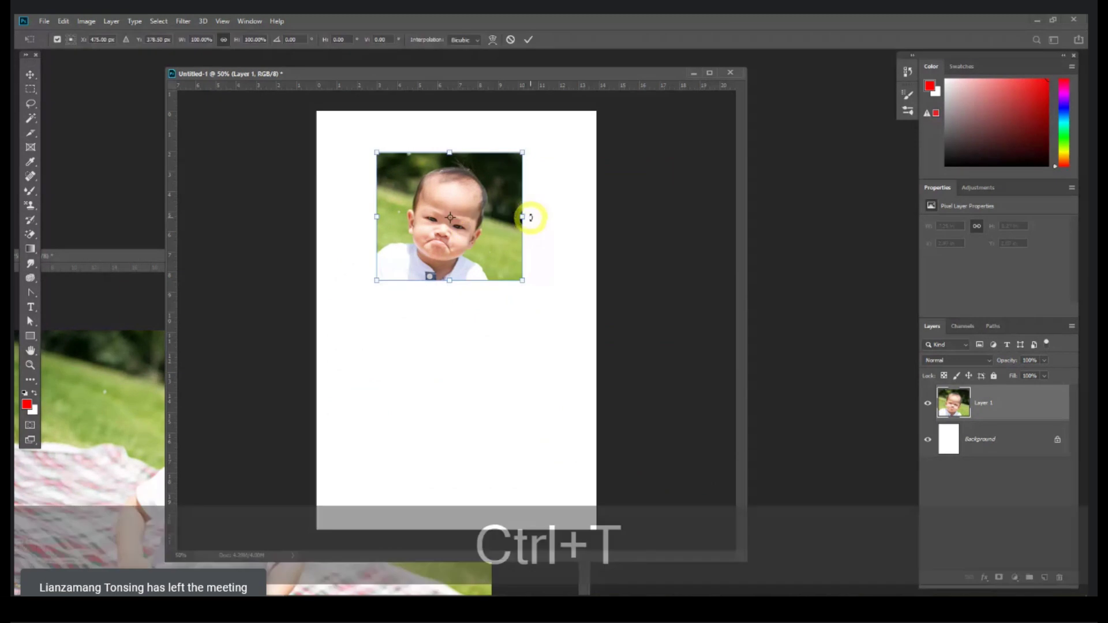
pyautogui.moveTo(529, 217); pyautogui.dragTo(552, 217)
pyautogui.hotkey('shift', 'Return')
pyautogui.moveTo(481, 240); pyautogui.dragTo(475, 219)
# Step: Type the red heading 'HAPPY BIRTHDAY TO' below the photo and centre it
pyautogui.click(30, 307)
pyautogui.click(406, 312)
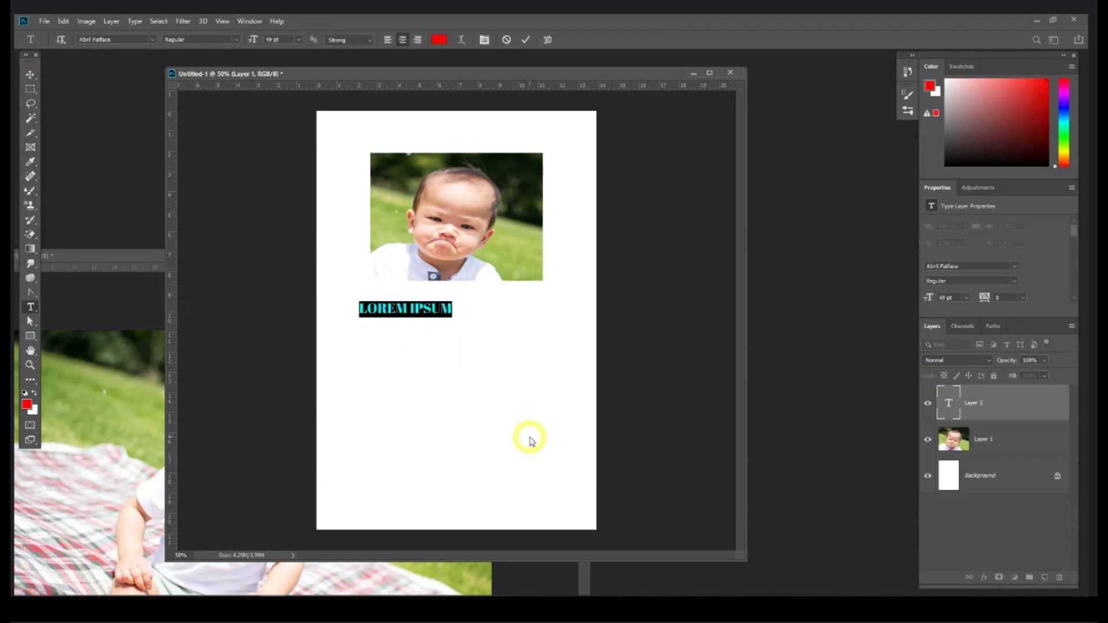
pyautogui.write('HAPP')
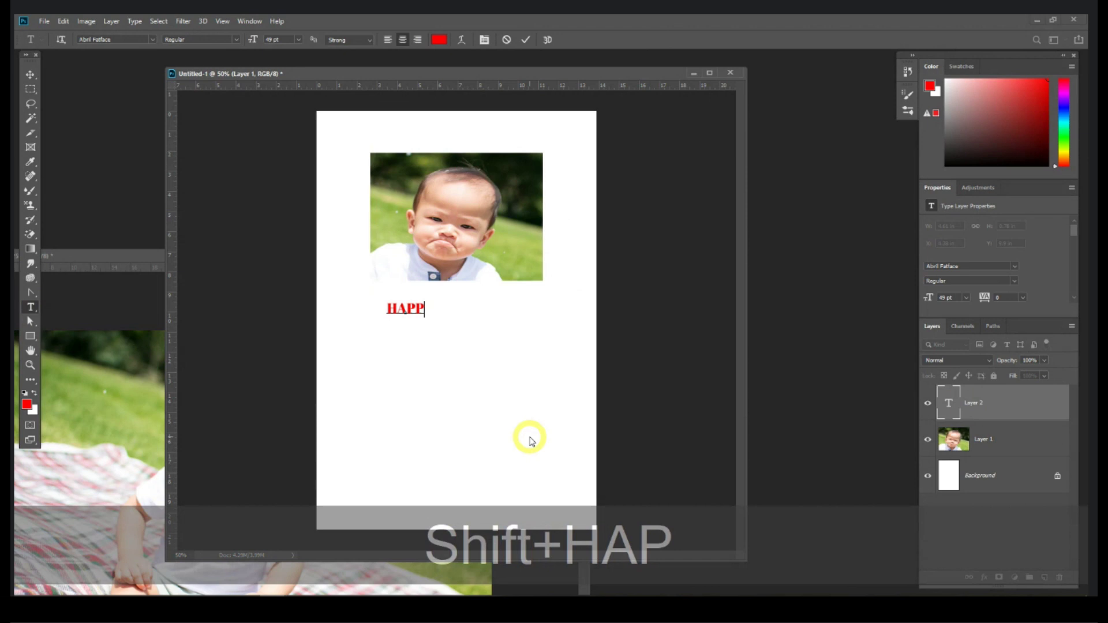
pyautogui.write('Y BIRTH')
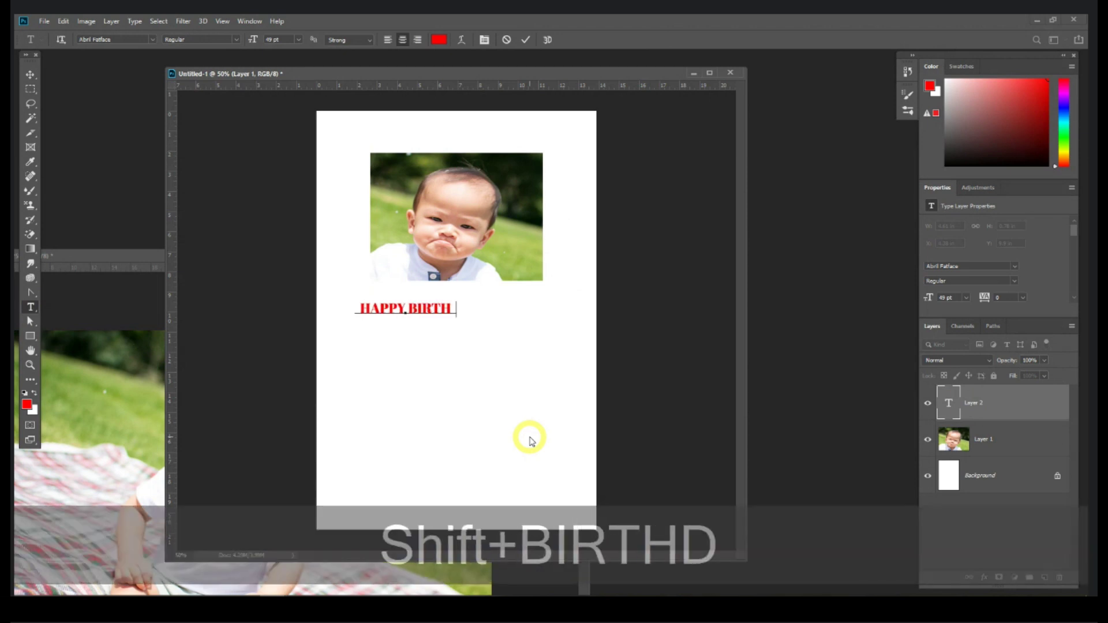
pyautogui.write('DAY TO')
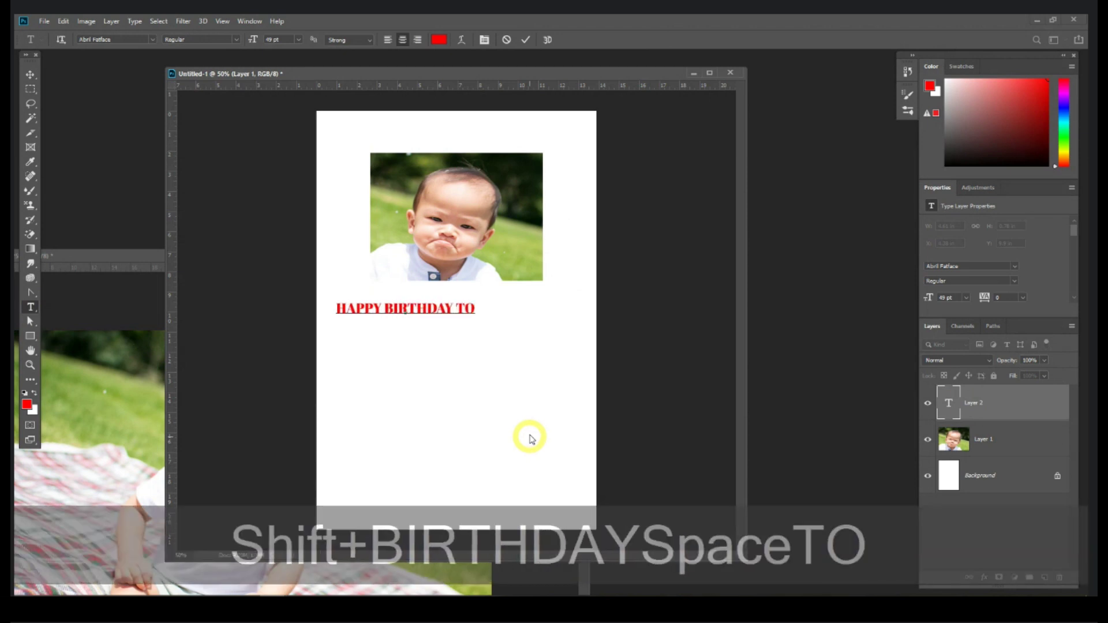
pyautogui.hotkey('ctrl', 'a')
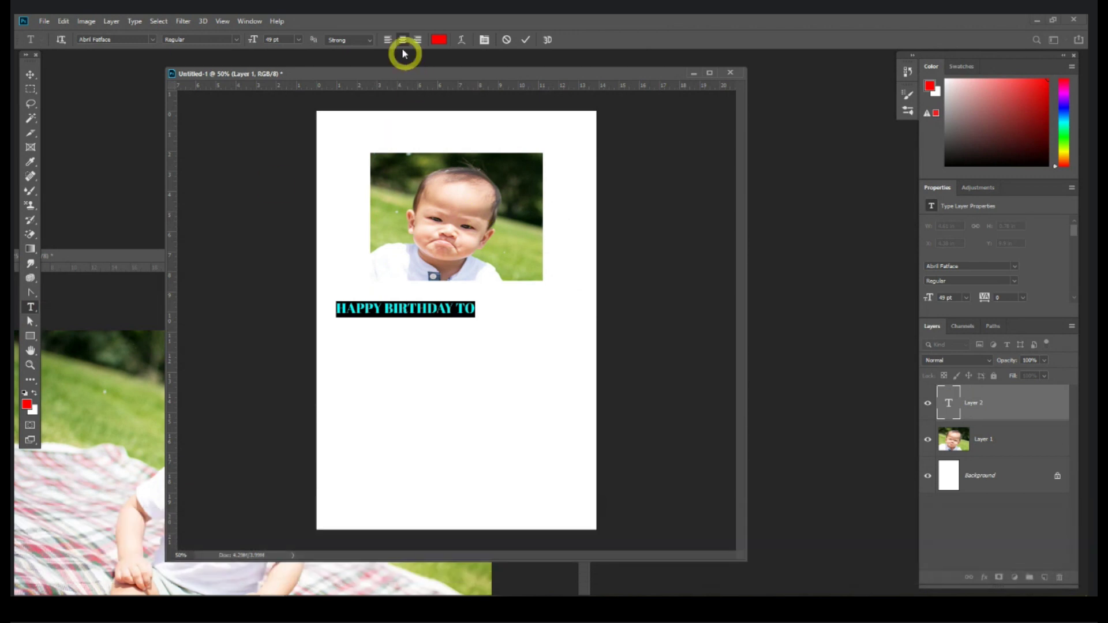
pyautogui.click(30, 76)
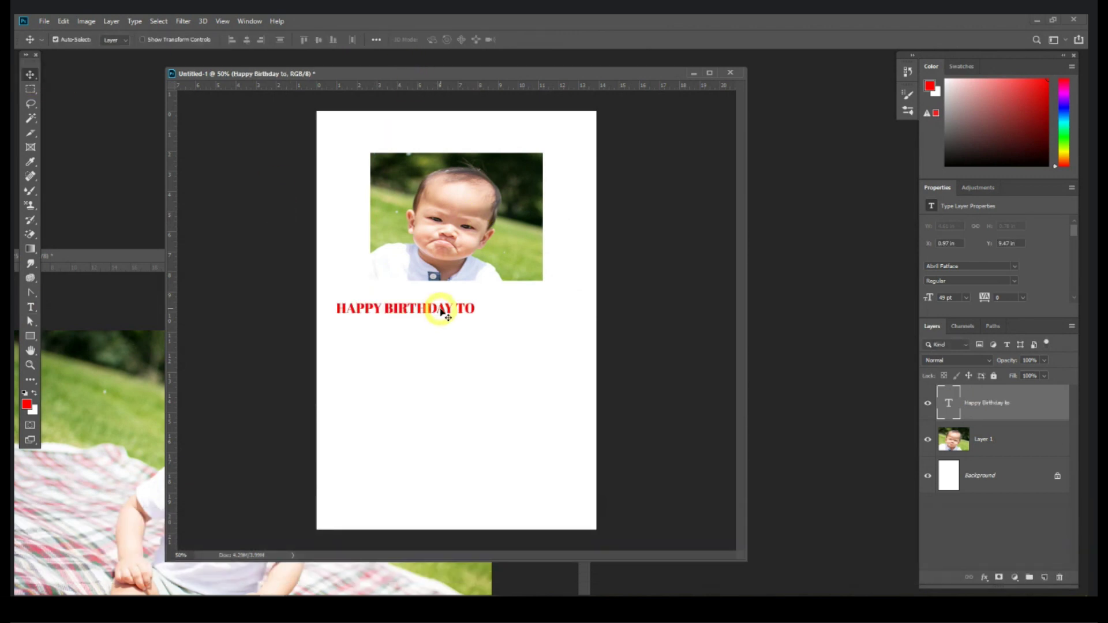
pyautogui.moveTo(441, 312); pyautogui.dragTo(484, 316)
pyautogui.click(32, 308)
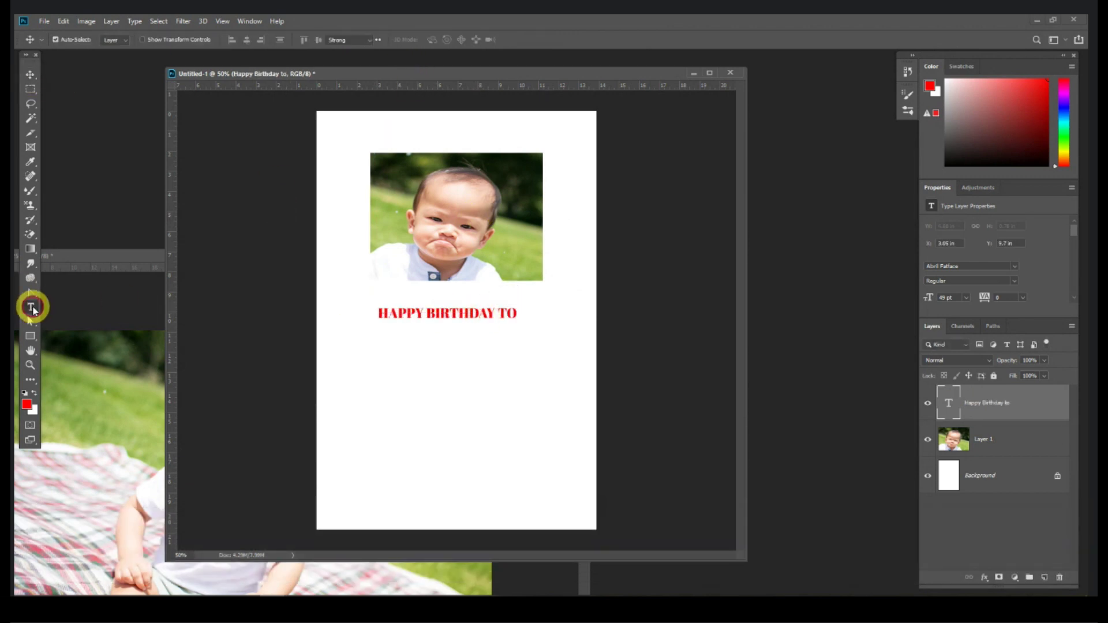
# Step: Type stray text 'SADSADSADSD' below the heading, then drag that layer to the trash
pyautogui.click(444, 342)
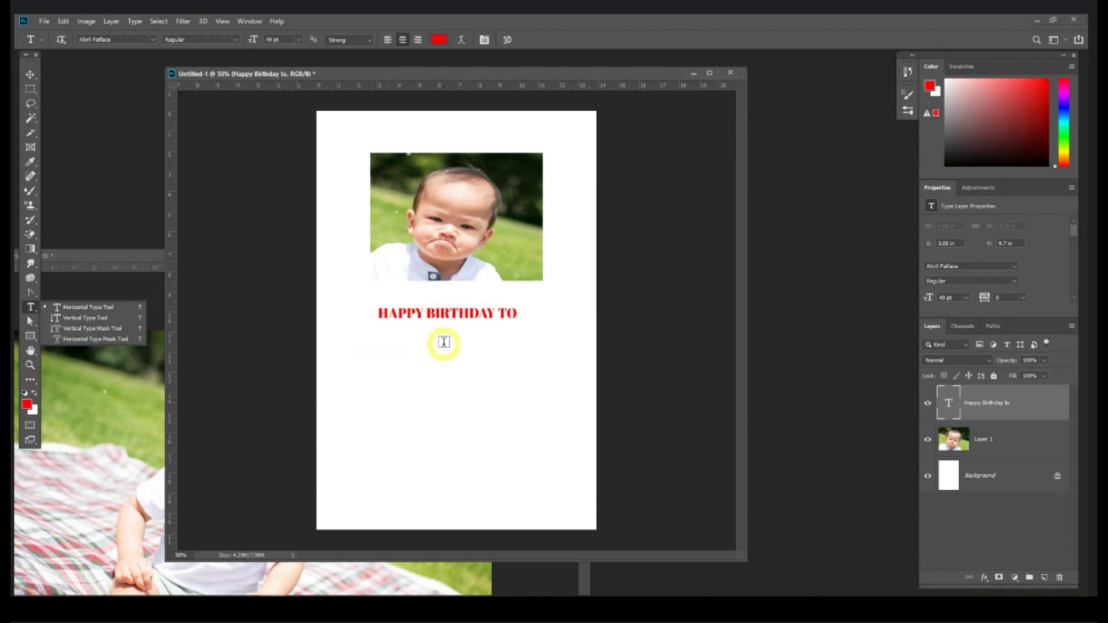
pyautogui.write('SADSADSADSD')
pyautogui.hotkey('ctrl', 'a')
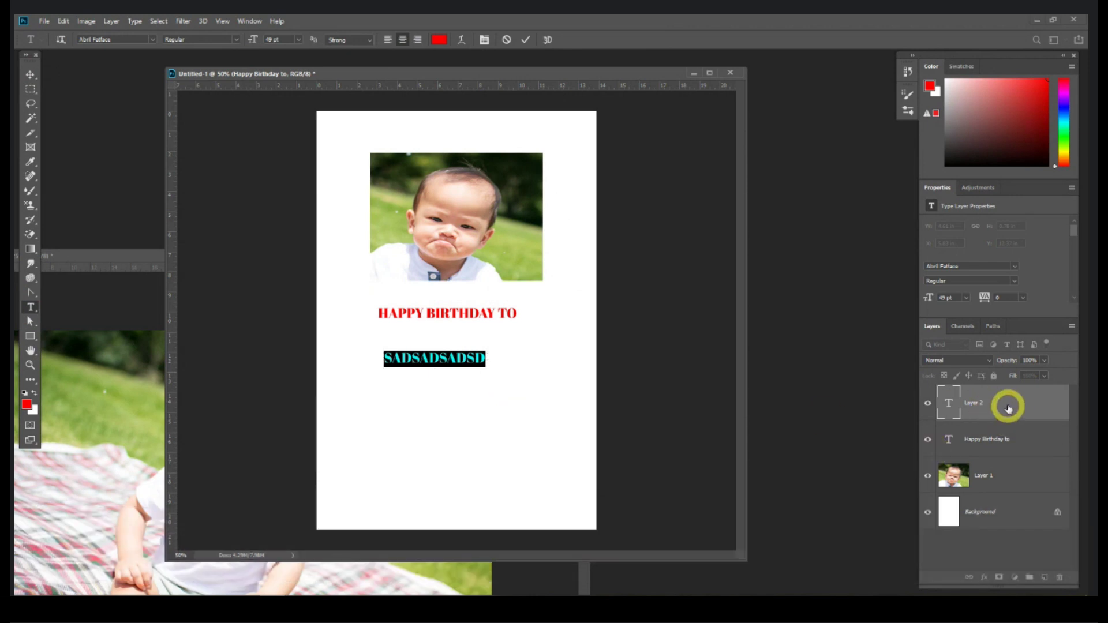
pyautogui.moveTo(1008, 400); pyautogui.dragTo(1060, 578)
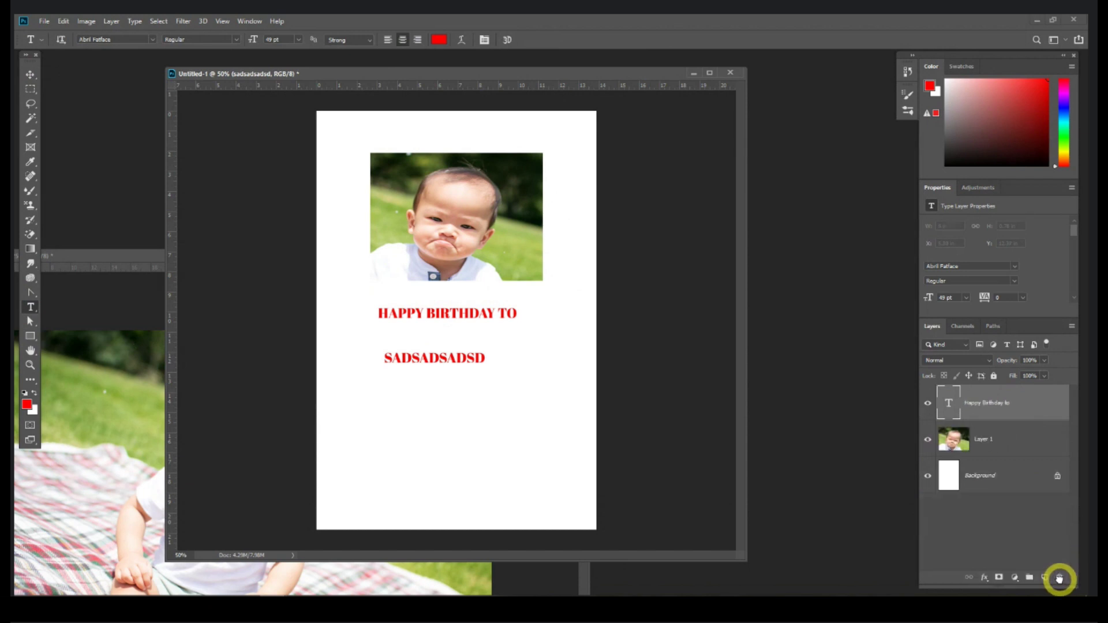
# Step: Nudge the heading slightly up and right, and start a new text line below it
pyautogui.click(467, 312)
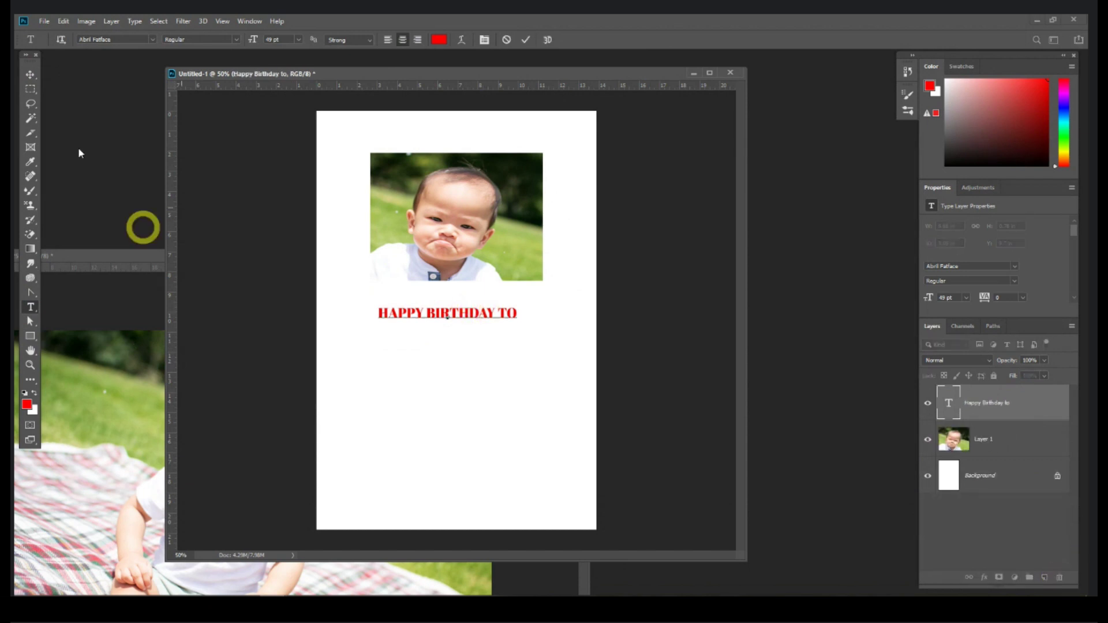
pyautogui.click(30, 74)
pyautogui.moveTo(482, 321); pyautogui.dragTo(491, 318)
pyautogui.click(27, 309)
pyautogui.click(436, 348)
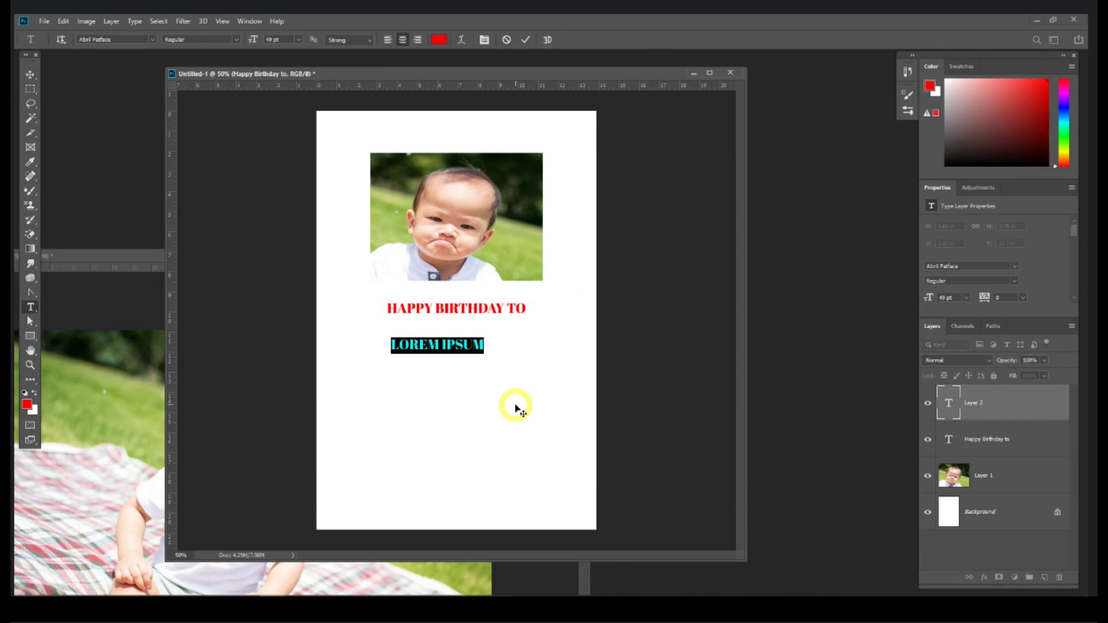
# Step: Type the baby's name under the heading and recolour it dark blue #0006ff
pyautogui.write('MUANMUAN')
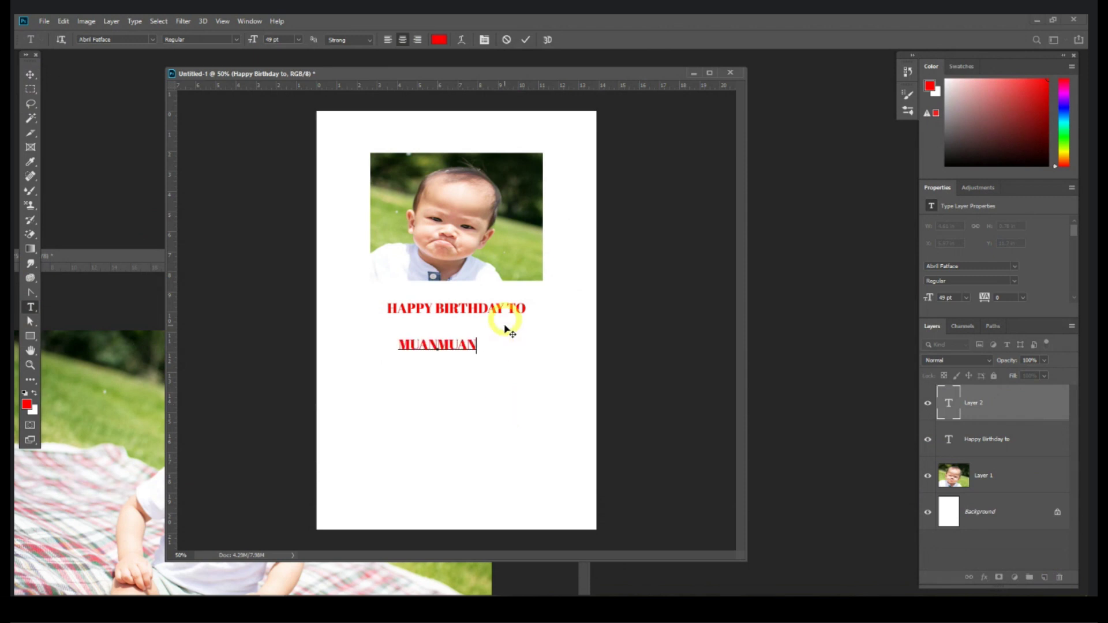
pyautogui.moveTo(468, 345); pyautogui.dragTo(403, 347)
pyautogui.click(439, 41)
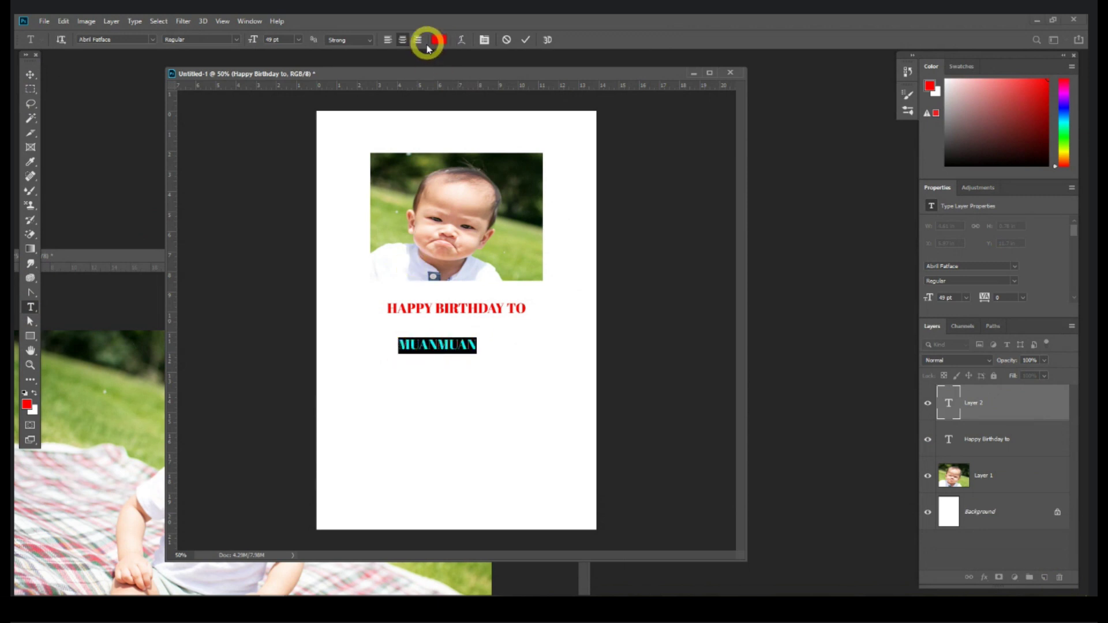
pyautogui.moveTo(475, 199); pyautogui.dragTo(479, 247)
pyautogui.click(465, 240)
pyautogui.click(570, 200)
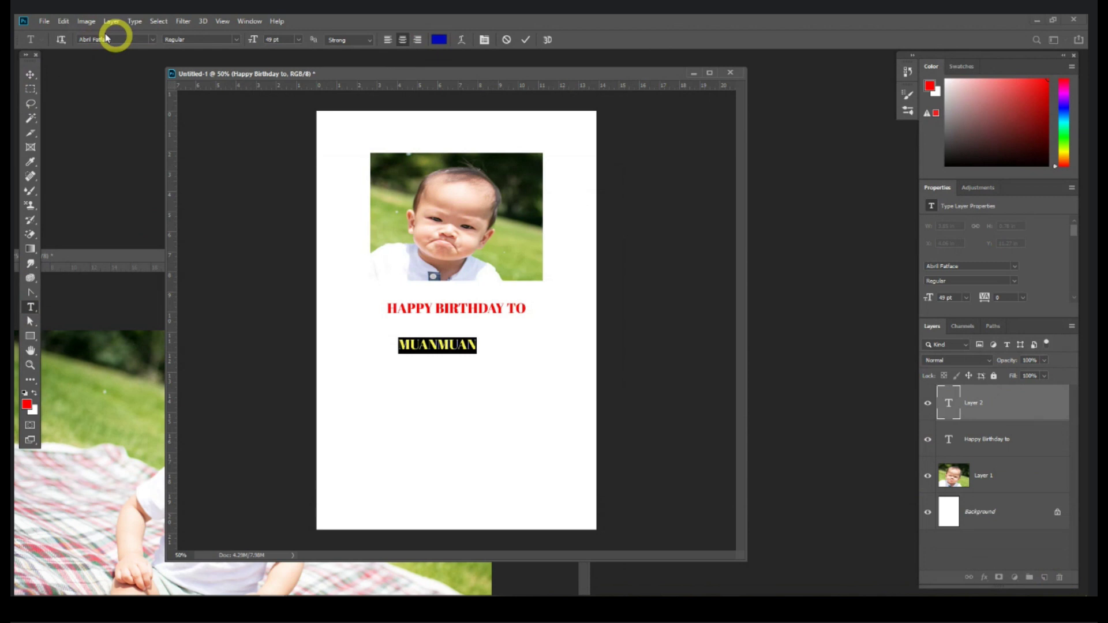
pyautogui.click(153, 40)
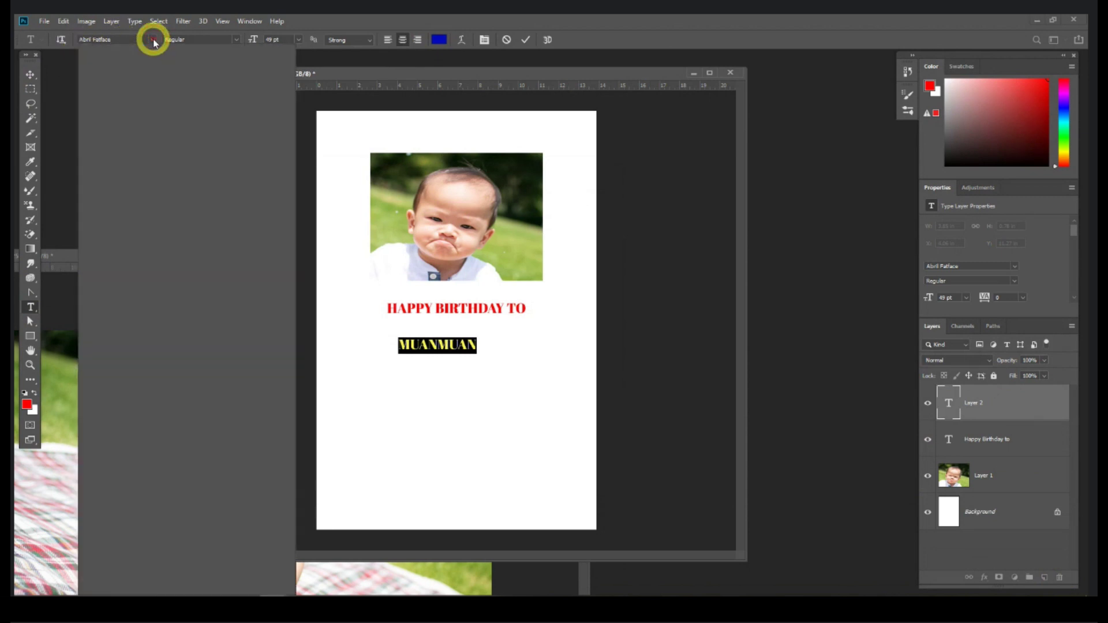
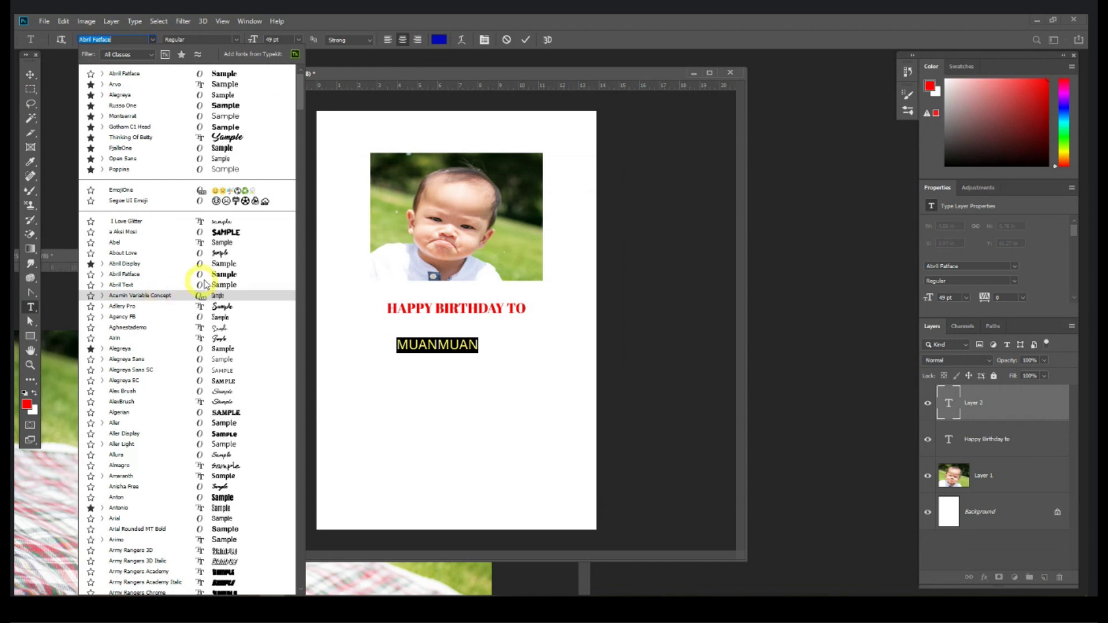
# Step: Set MUANMUAN in Russo One at 60 pt, then scrub it larger to about 96 pt
pyautogui.click(239, 106)
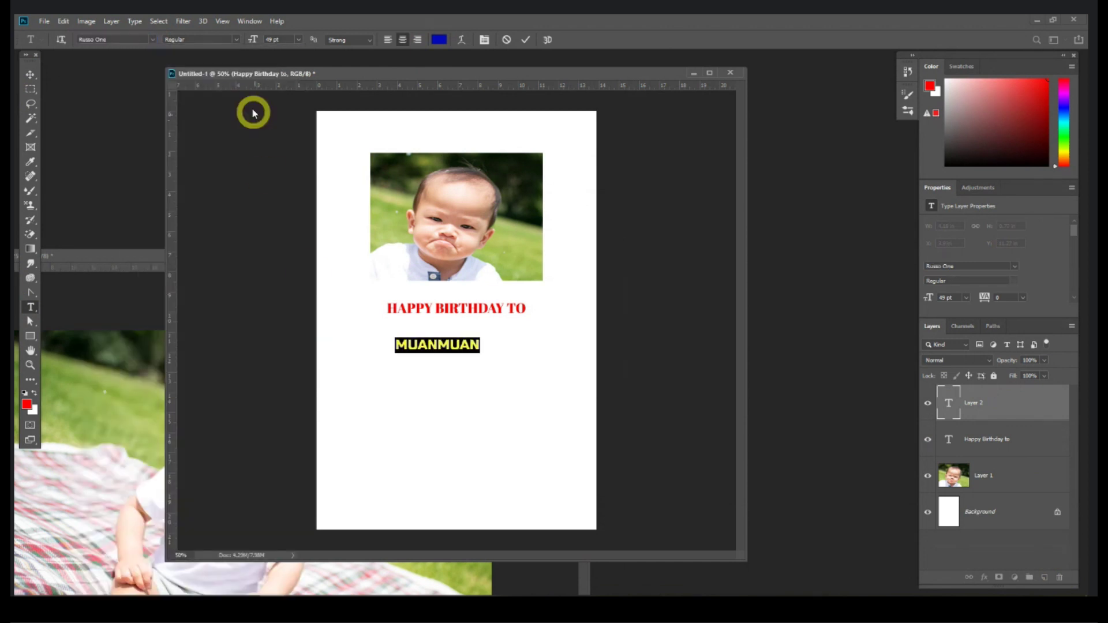
pyautogui.click(298, 39)
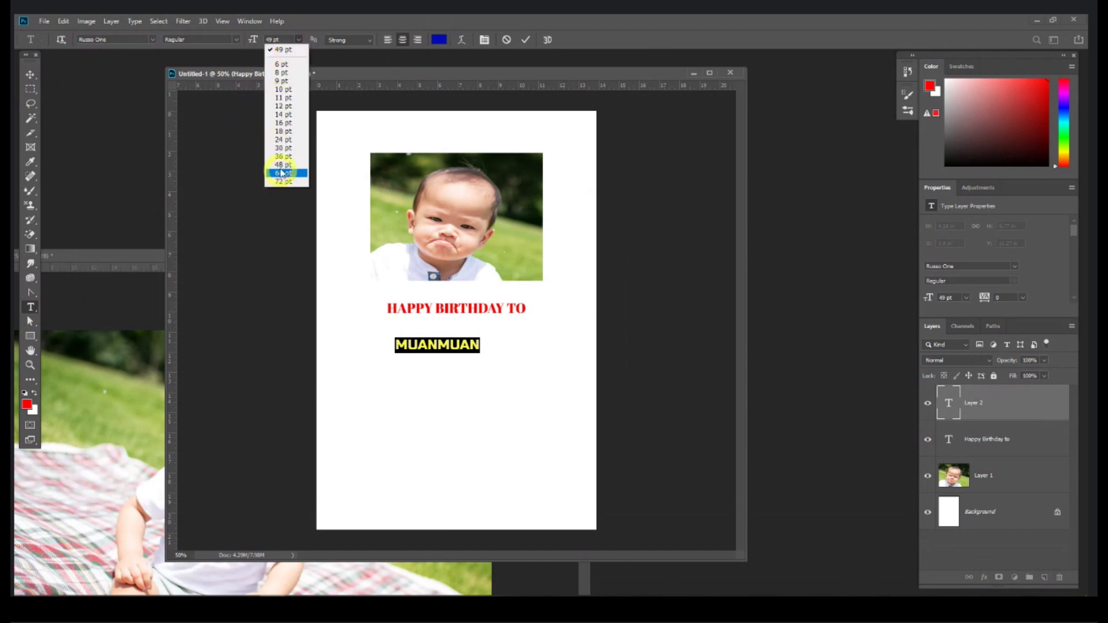
pyautogui.click(282, 41)
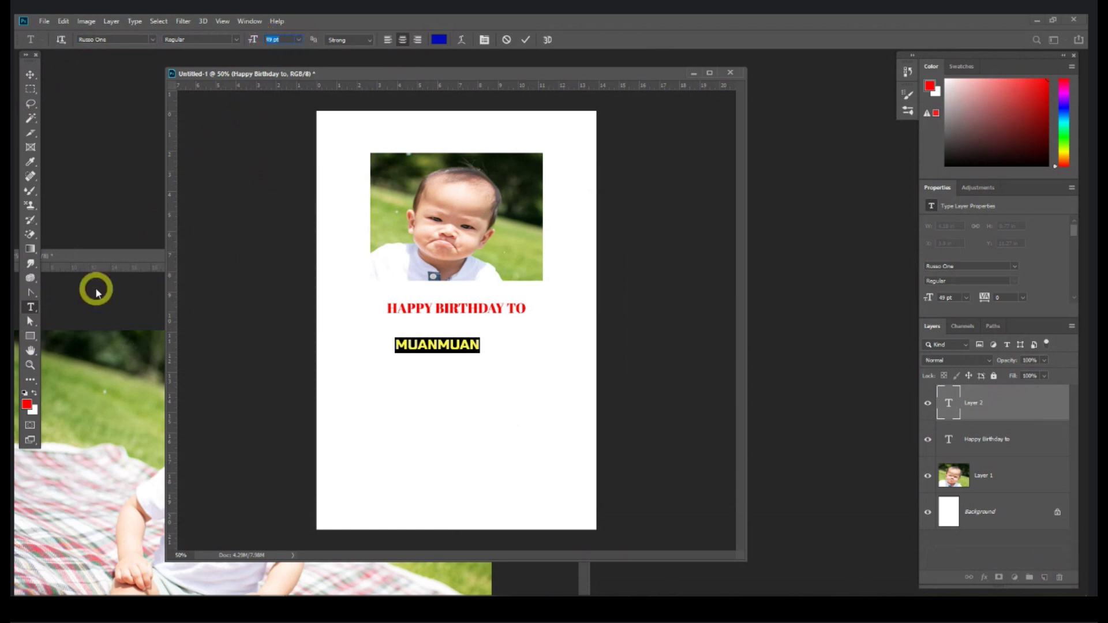
pyautogui.write('60')
pyautogui.press('Return')
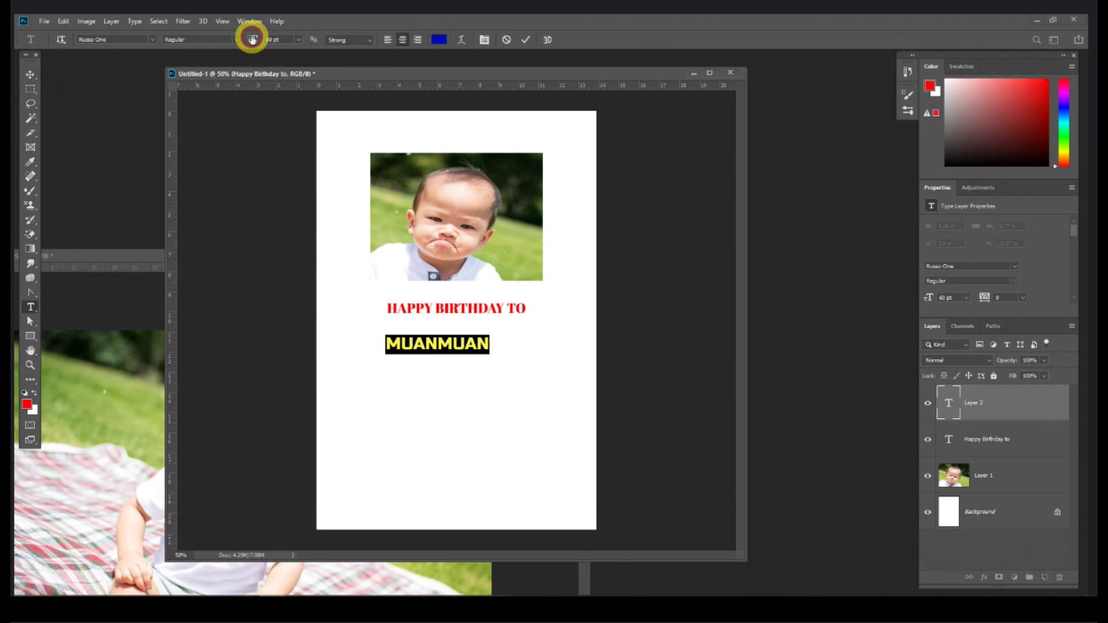
pyautogui.moveTo(252, 39)
pyautogui.mouseDown()
pyautogui.moveTo(285, 36)
pyautogui.moveTo(243, 37)
pyautogui.moveTo(277, 39)
pyautogui.moveTo(244, 40)
pyautogui.moveTo(258, 45)
pyautogui.mouseUp()
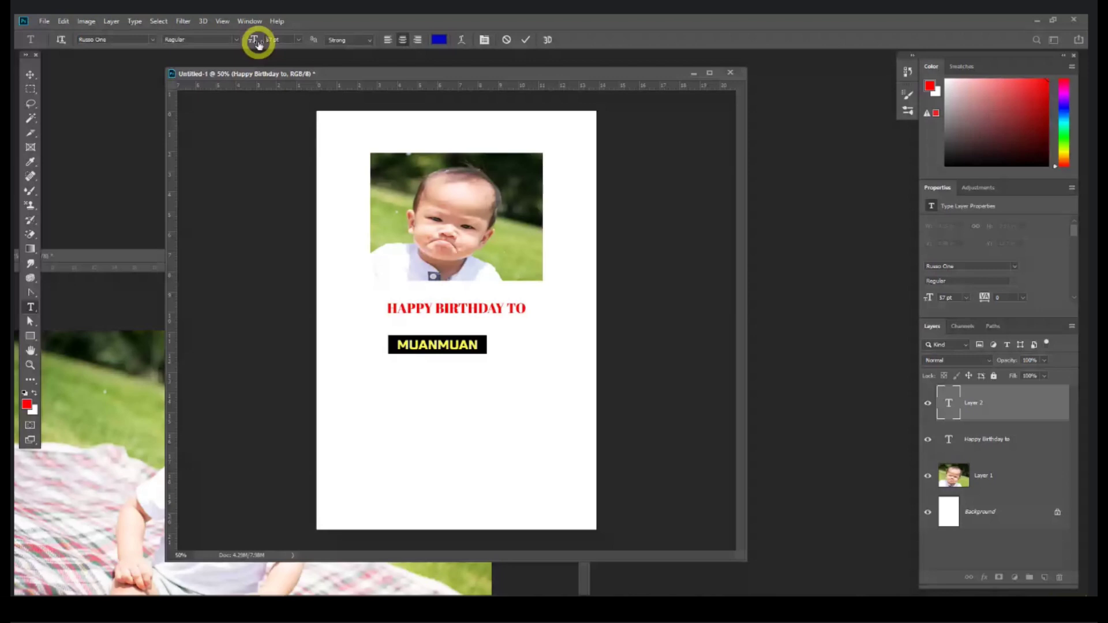
# Step: Commit the name, centre MUANMUAN under HAPPY BIRTHDAY TO and widen it with Free Transform
pyautogui.hotkey('ctrl', 'Return')
pyautogui.press('v')
pyautogui.click(470, 308)
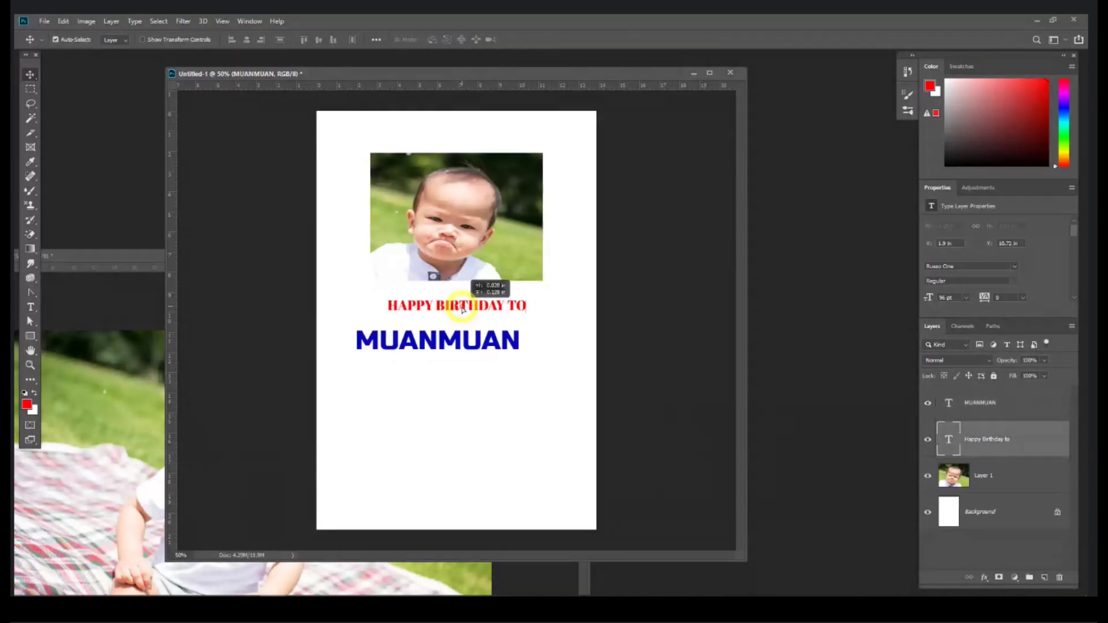
pyautogui.moveTo(461, 338); pyautogui.dragTo(496, 352)
pyautogui.hotkey('ctrl', 't')
pyautogui.press('Return')
pyautogui.click(31, 306)
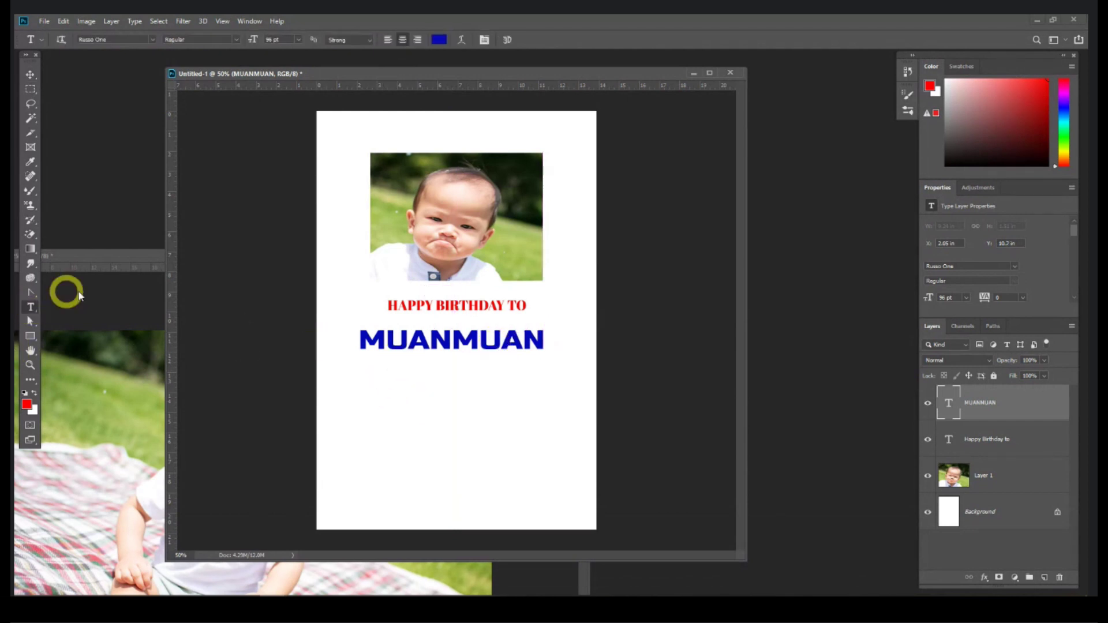
# Step: Type test text 'FSDFSDF' below MUANMUAN, then delete that test layer
pyautogui.click(362, 393)
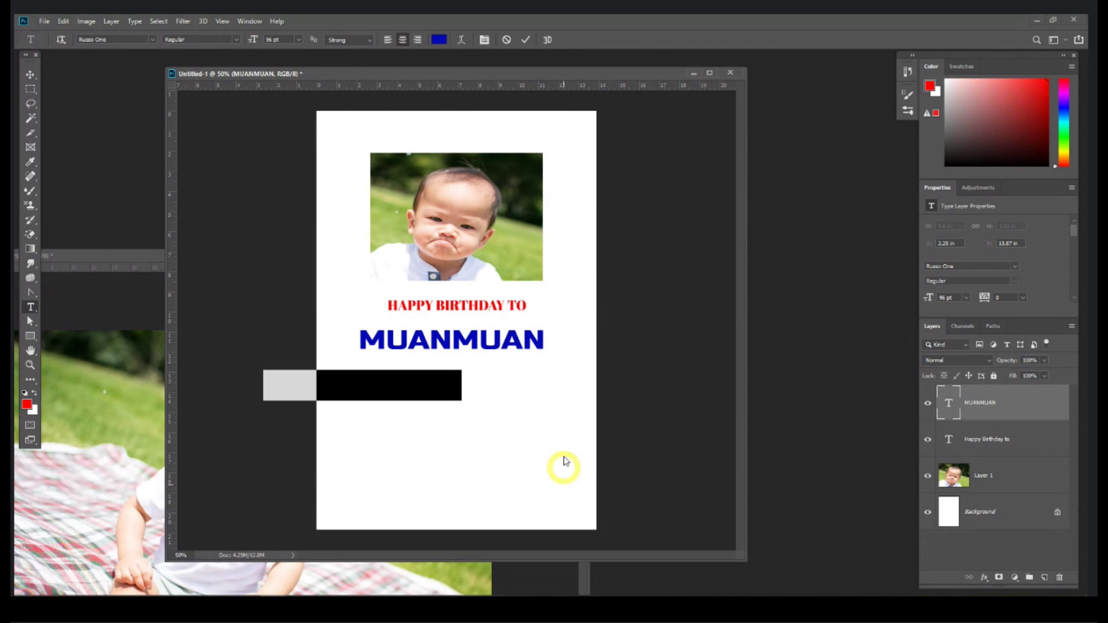
pyautogui.write('FSDFSDF')
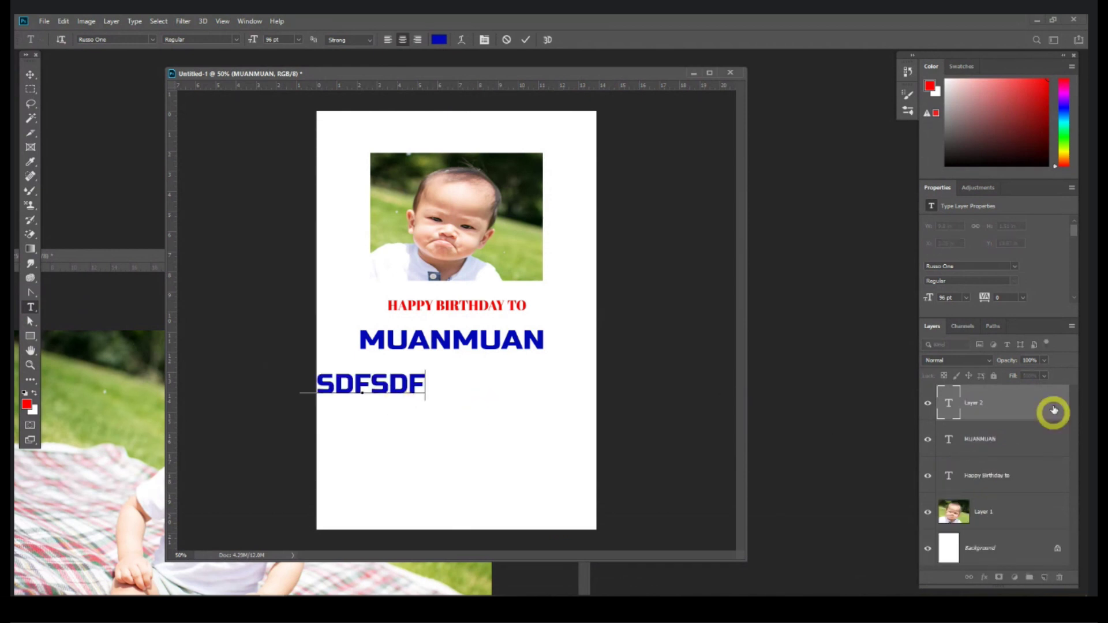
pyautogui.moveTo(1052, 411); pyautogui.dragTo(1057, 578)
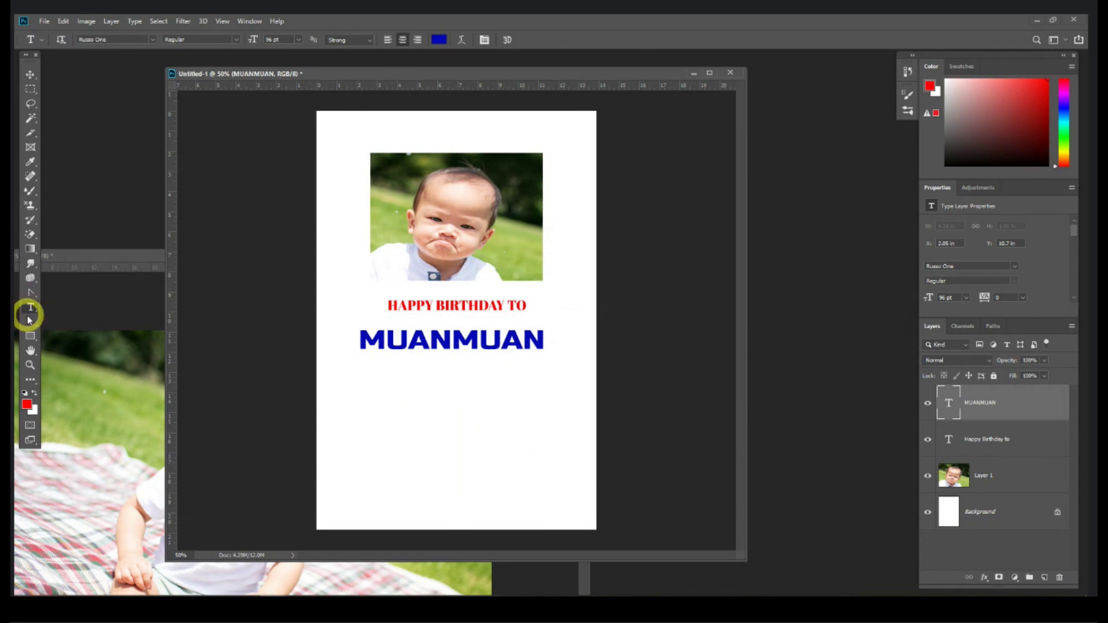
pyautogui.click(371, 398)
# Step: Draw a paragraph box of placeholder text below MUANMUAN and size it to 32 pt
pyautogui.moveTo(357, 375); pyautogui.dragTo(564, 512)
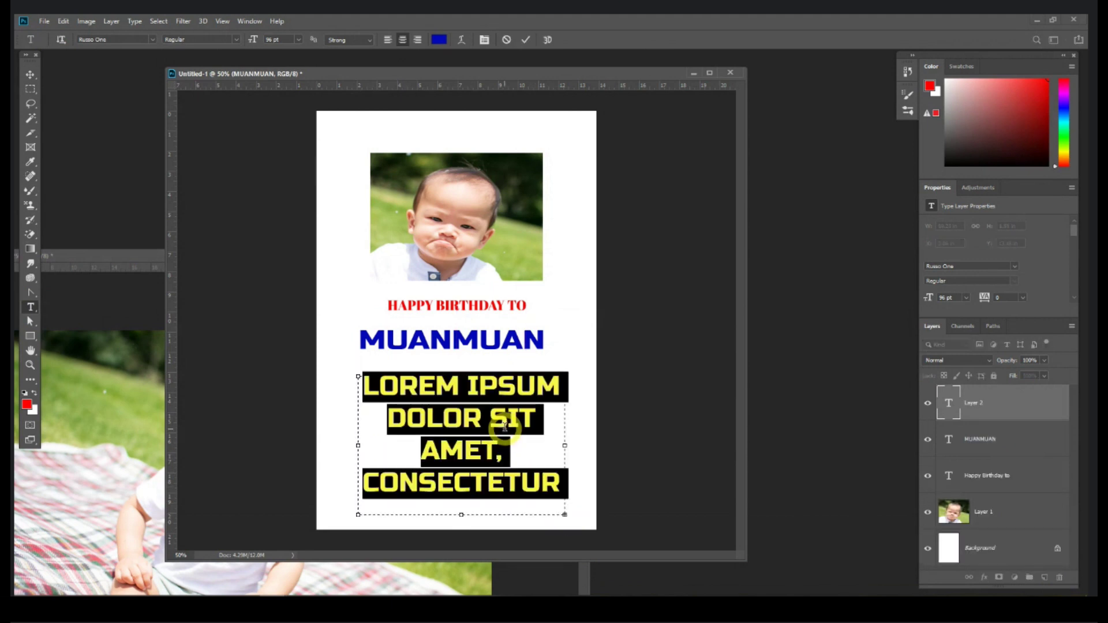
pyautogui.hotkey('ctrl', 'a')
pyautogui.click(298, 40)
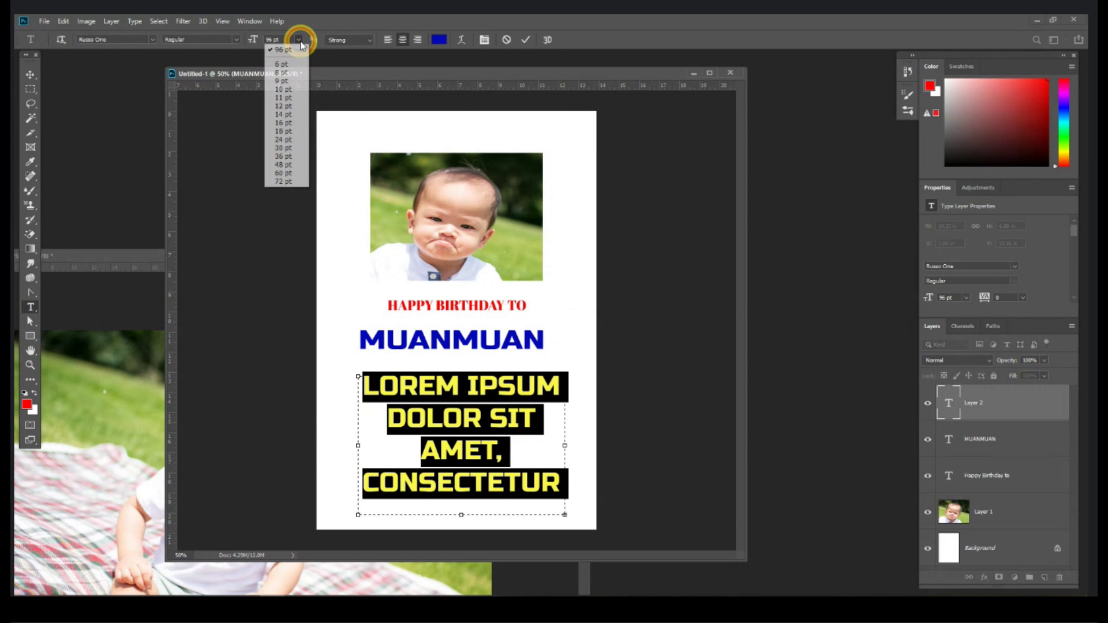
pyautogui.click(286, 118)
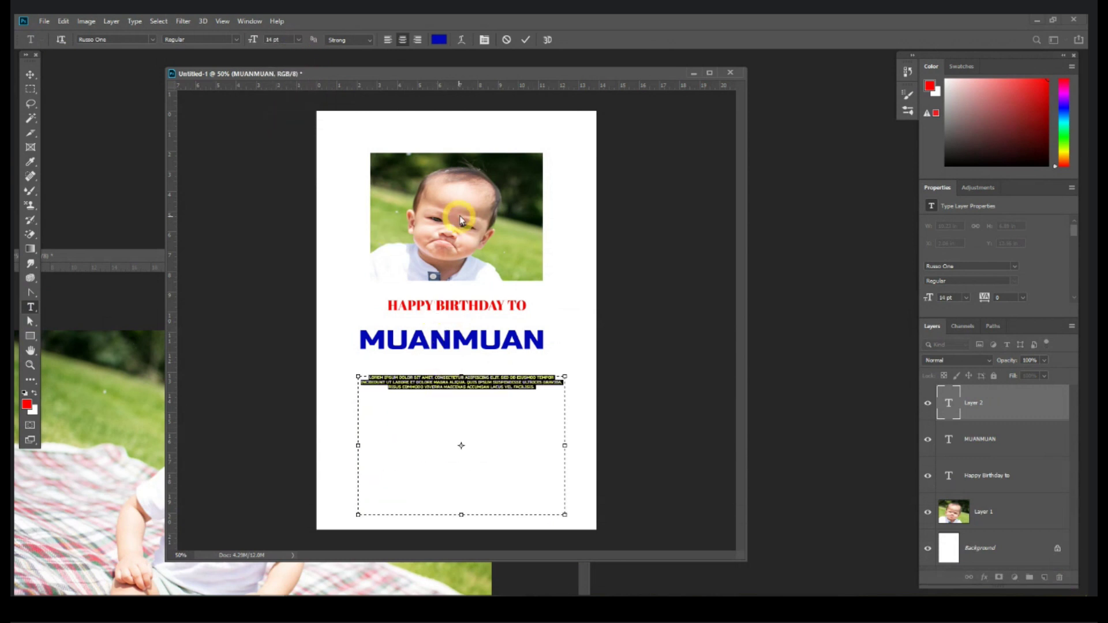
pyautogui.moveTo(249, 44); pyautogui.dragTo(260, 43)
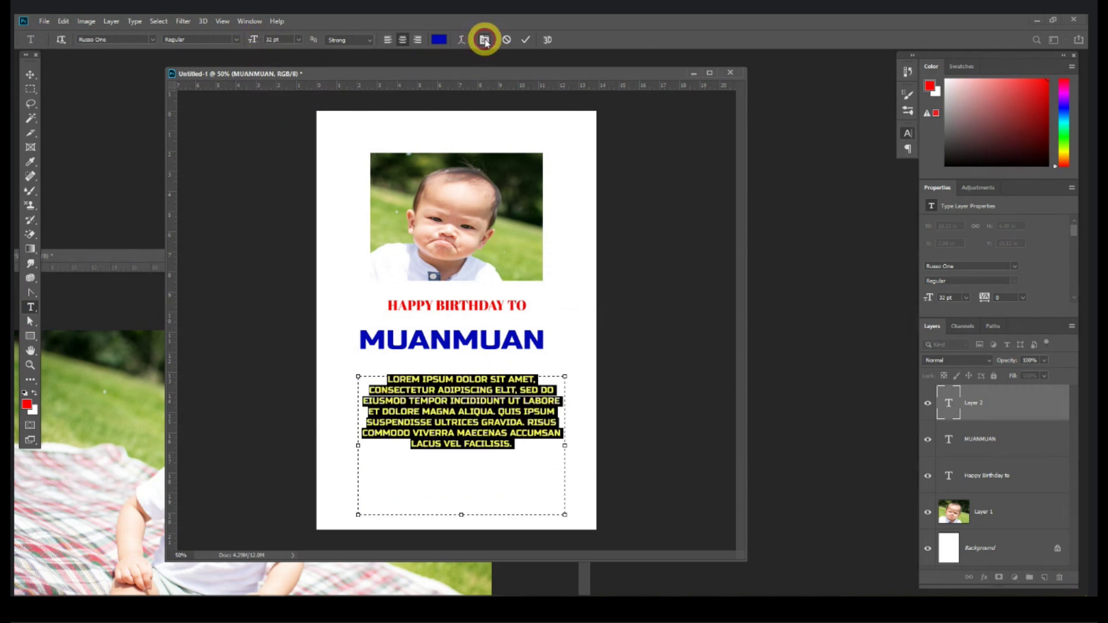
# Step: Open the Character settings and browse the panels list without choosing anything
pyautogui.click(484, 41)
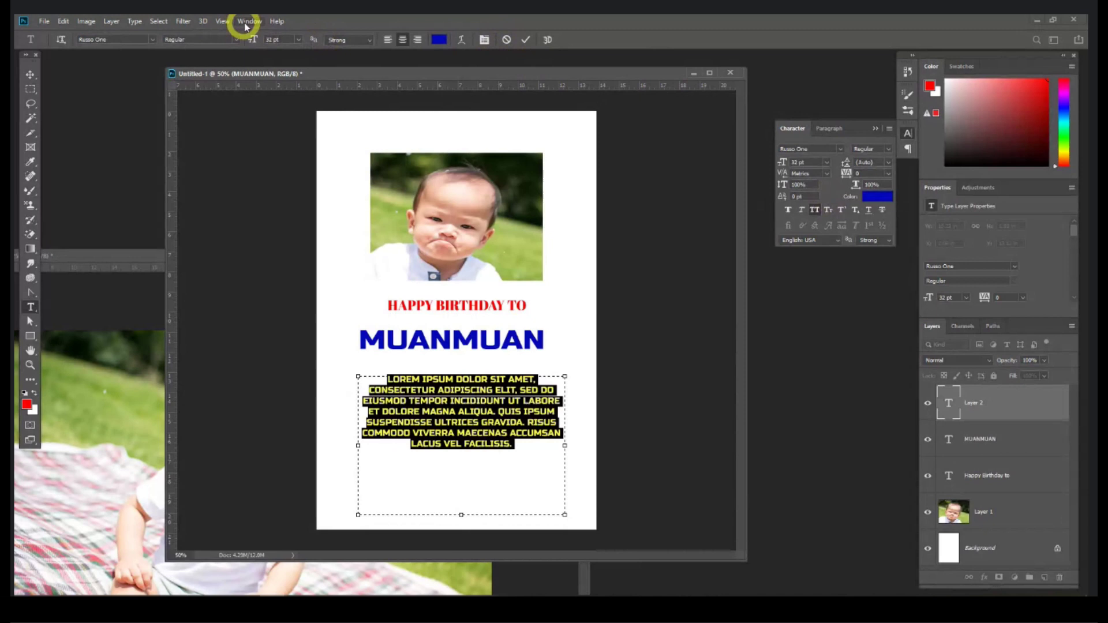
pyautogui.click(247, 22)
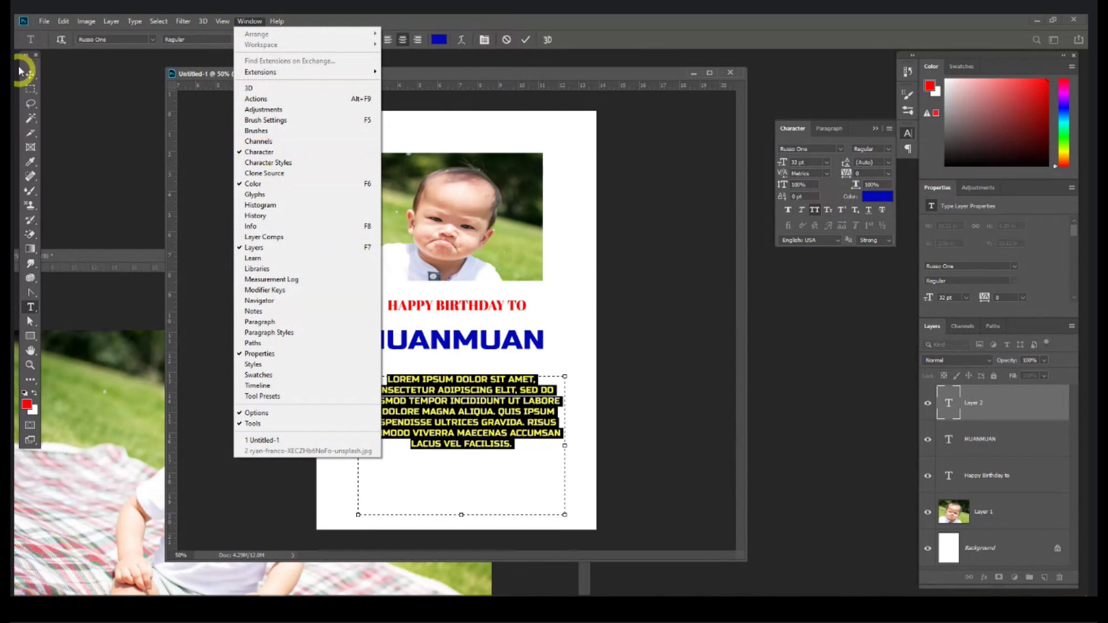
pyautogui.click(391, 197)
pyautogui.click(253, 22)
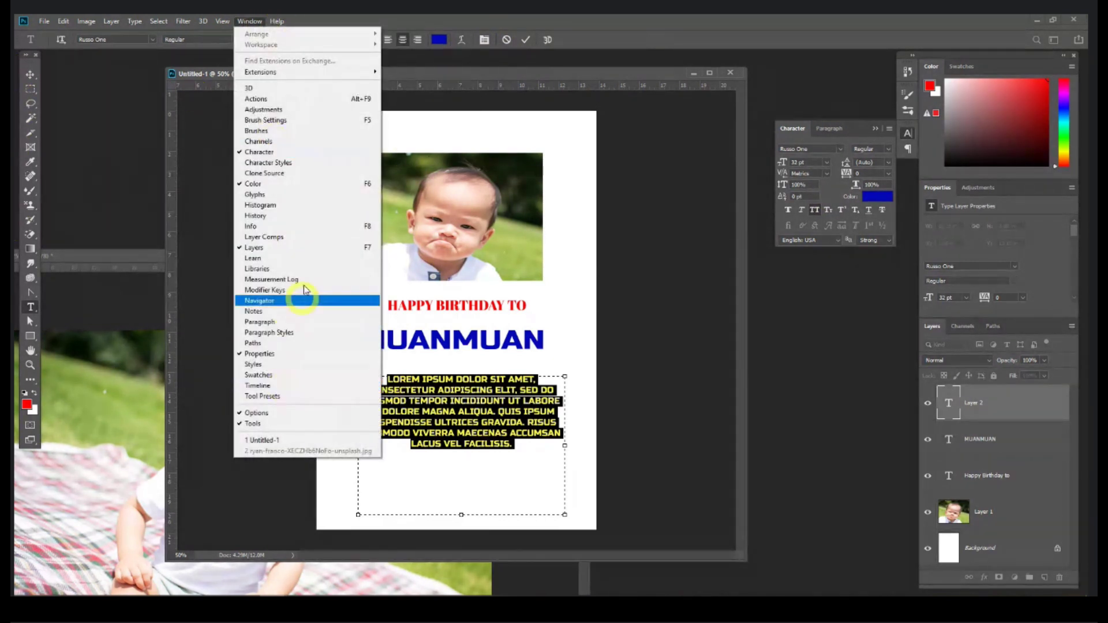
pyautogui.click(533, 271)
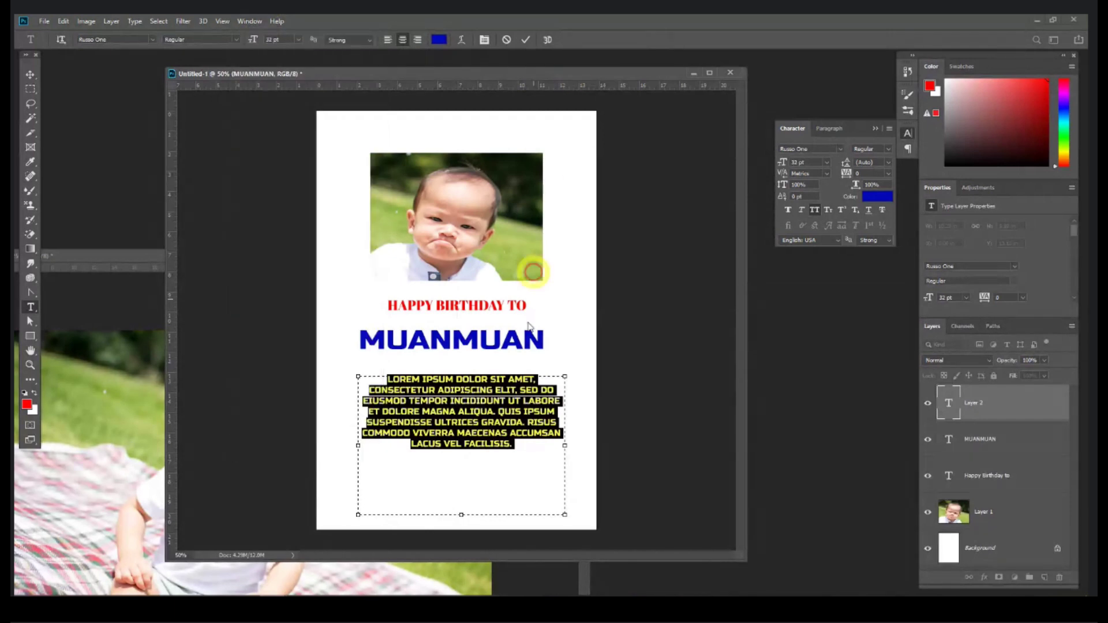
# Step: Set the whole placeholder paragraph in Abel with All Caps off, enlarged to 44 pt
pyautogui.click(520, 443)
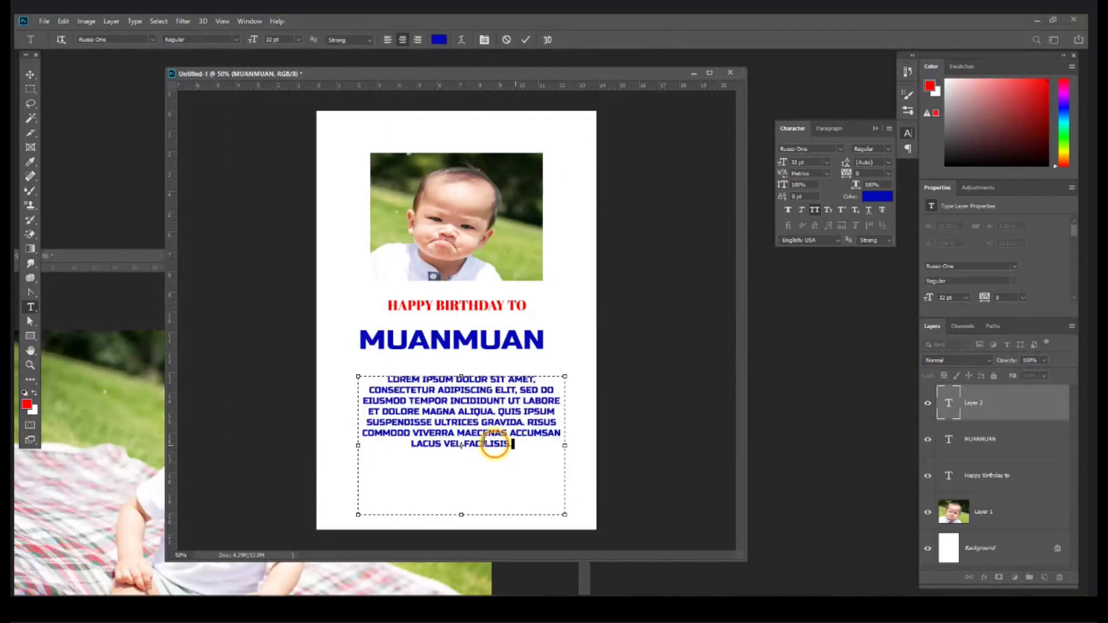
pyautogui.moveTo(495, 443); pyautogui.dragTo(380, 380)
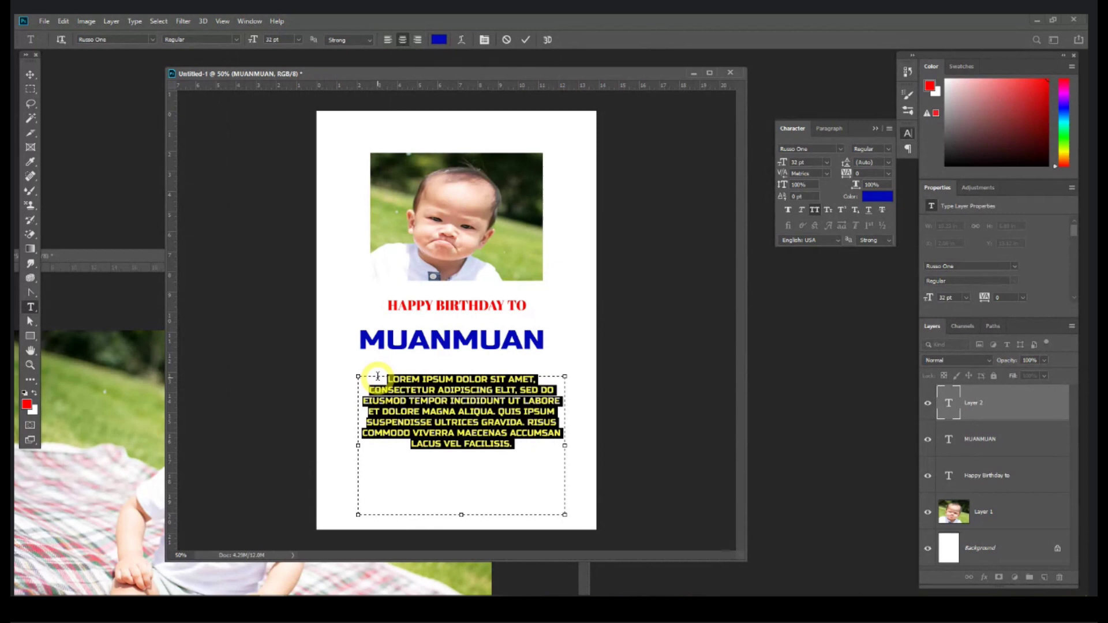
pyautogui.click(154, 40)
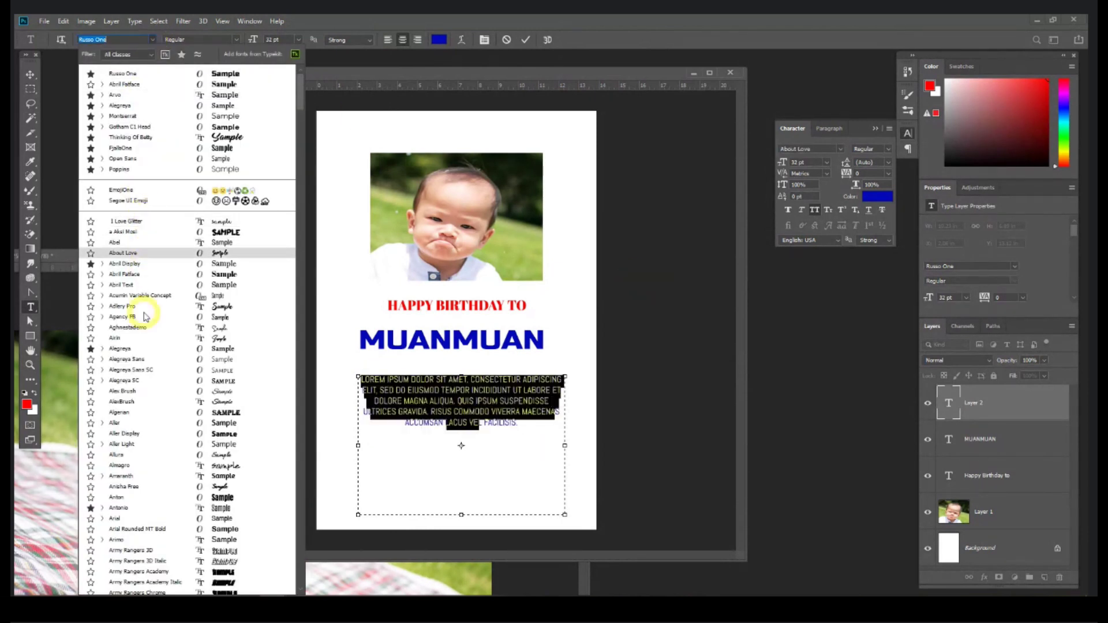
pyautogui.click(170, 243)
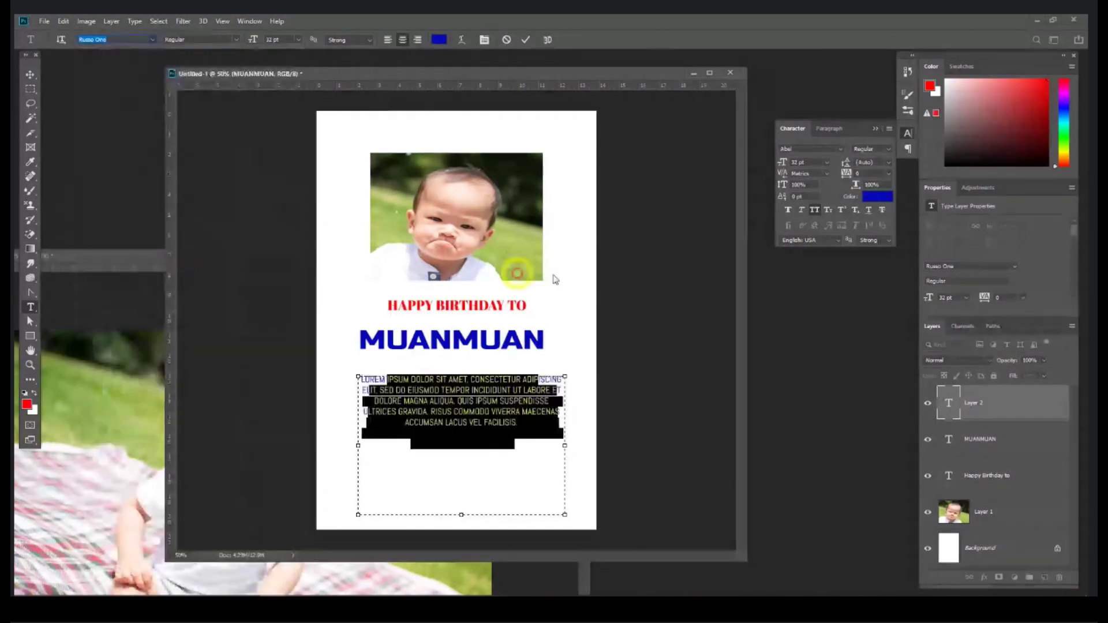
pyautogui.click(814, 210)
pyautogui.moveTo(252, 41); pyautogui.dragTo(292, 48)
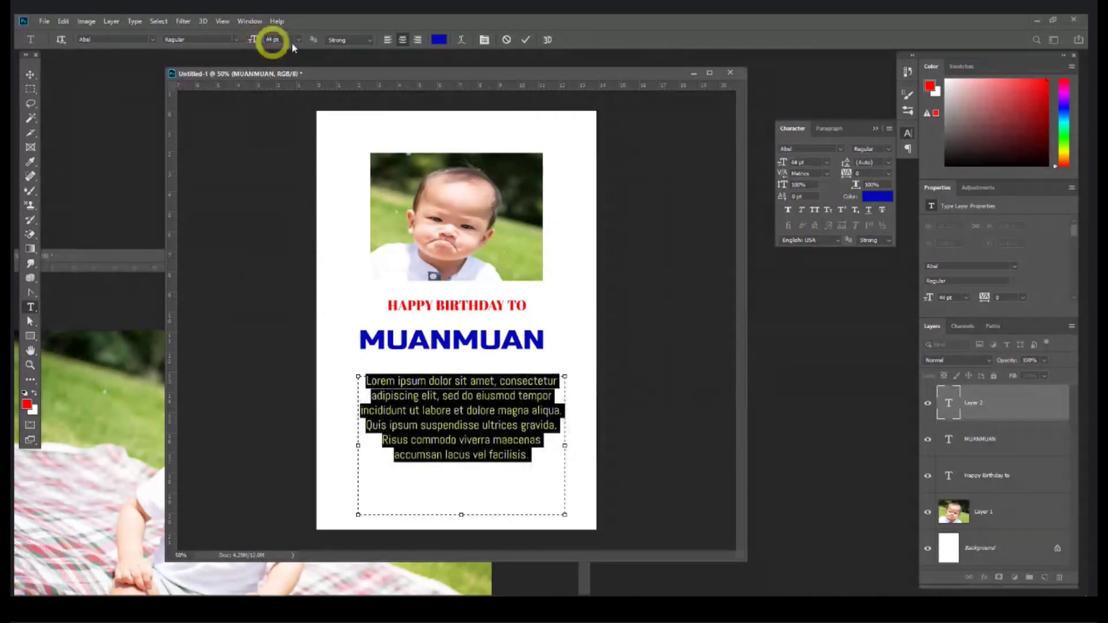
# Step: Colour the paragraph dark green, commit it and reposition it under MUANMUAN
pyautogui.click(438, 39)
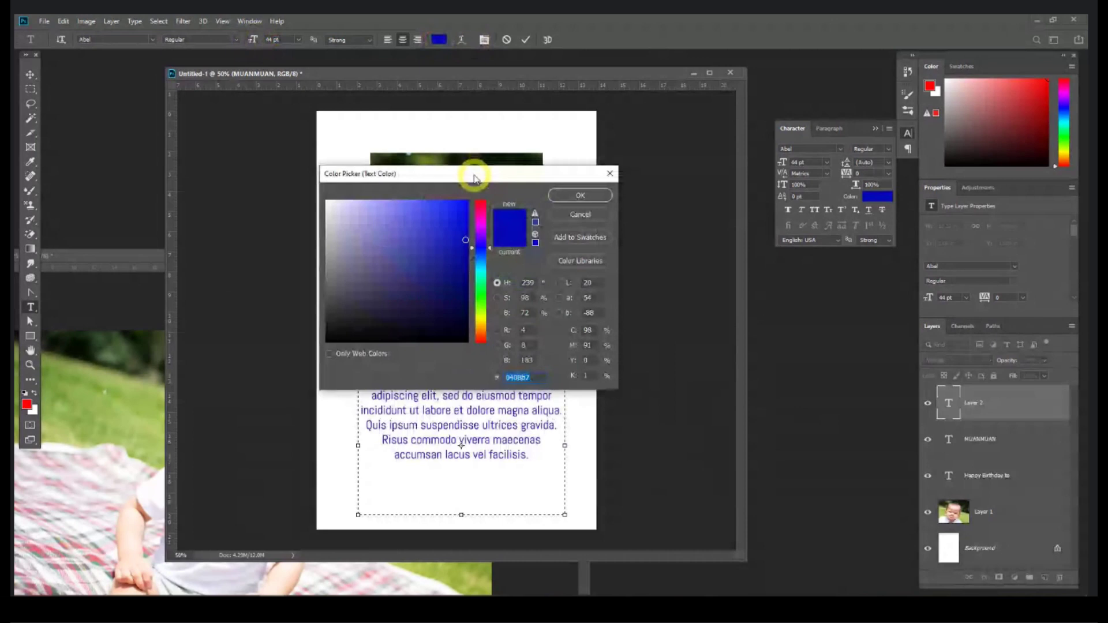
pyautogui.moveTo(474, 183); pyautogui.dragTo(690, 172)
pyautogui.click(695, 283)
pyautogui.click(679, 250)
pyautogui.moveTo(680, 248); pyautogui.dragTo(681, 247)
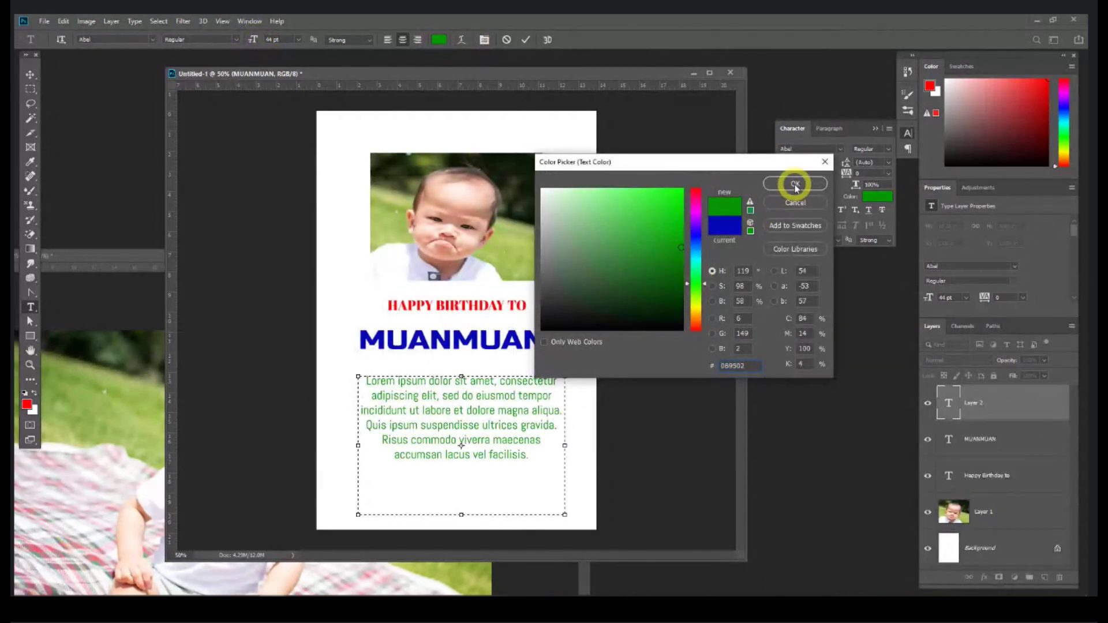
pyautogui.click(795, 184)
pyautogui.click(28, 73)
pyautogui.moveTo(447, 376)
pyautogui.mouseDown()
pyautogui.moveTo(450, 401)
pyautogui.moveTo(453, 391)
pyautogui.mouseUp()
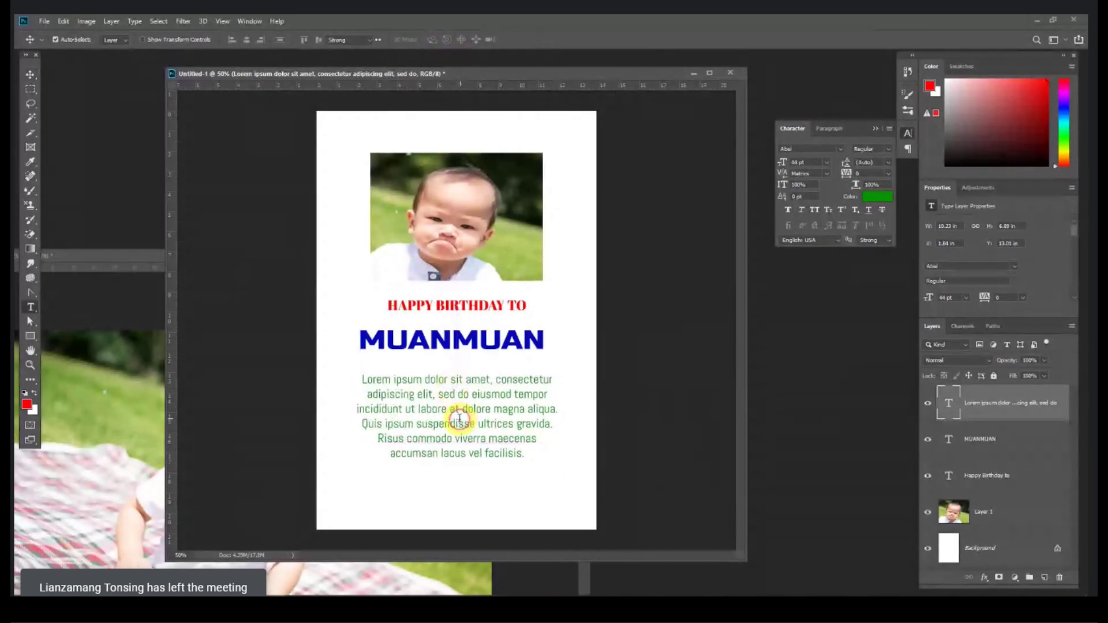
# Step: Replace the paragraph with the message 'Muanmuan birthday tuni ahi. Kakipak lua un'
pyautogui.doubleClick(444, 412)
pyautogui.write('m')
pyautogui.press('capslock')
pyautogui.press('BackSpace')
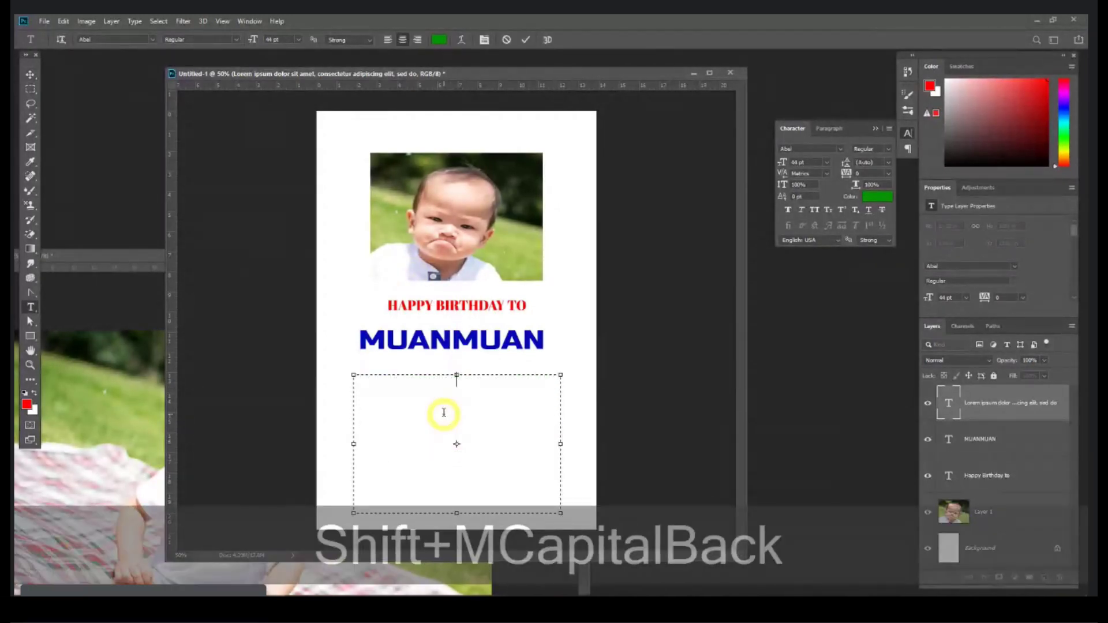
pyautogui.write('Muanmuan')
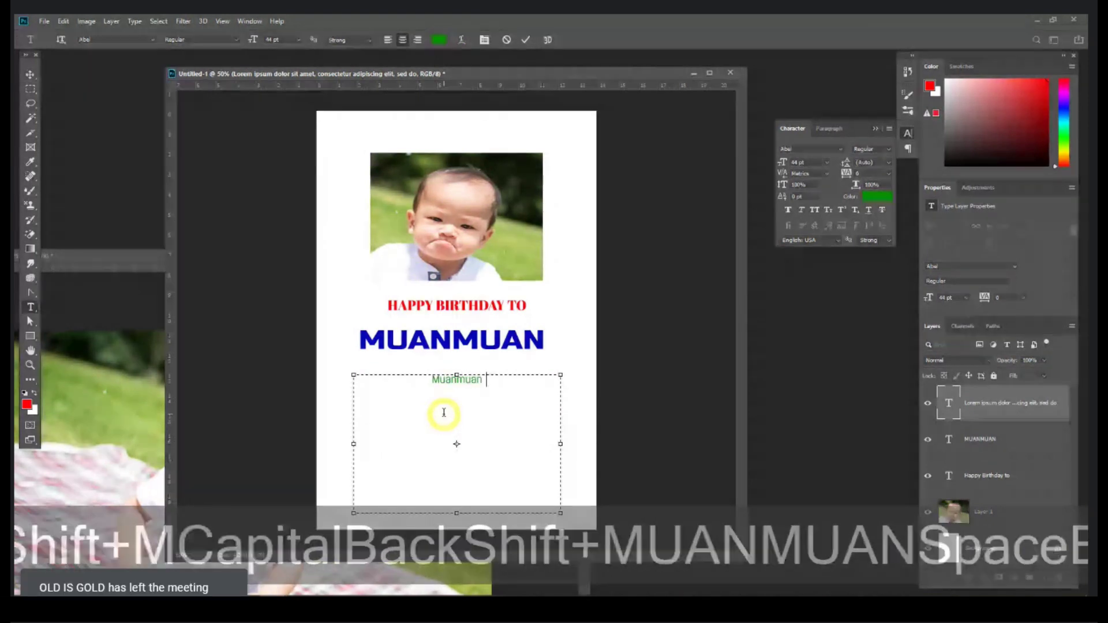
pyautogui.write(' birthday tuni ahi')
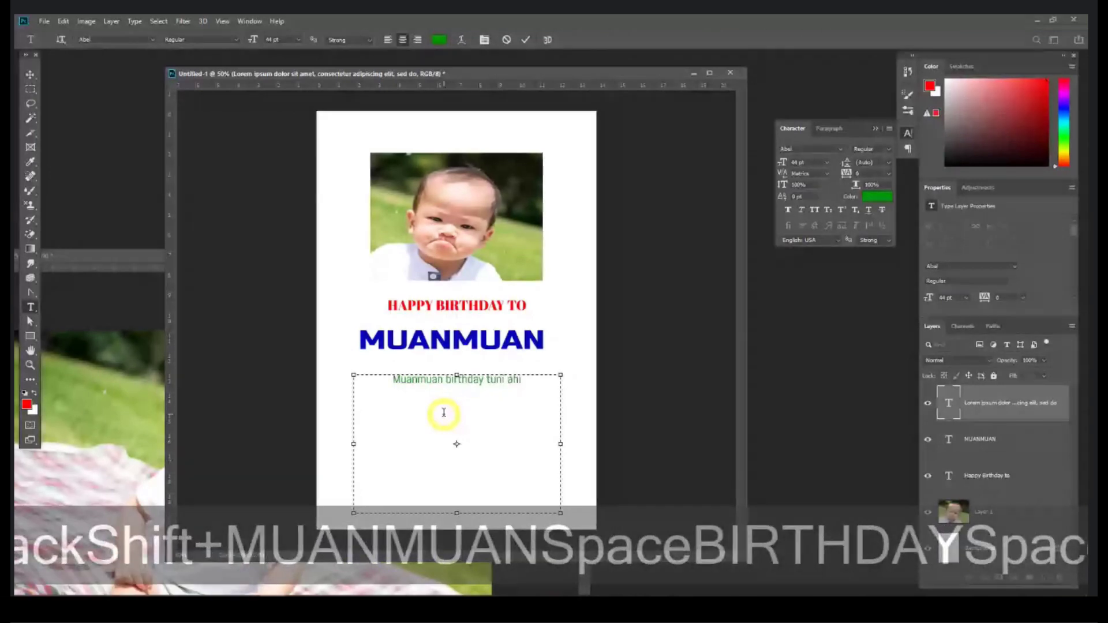
pyautogui.write('. Kahi')
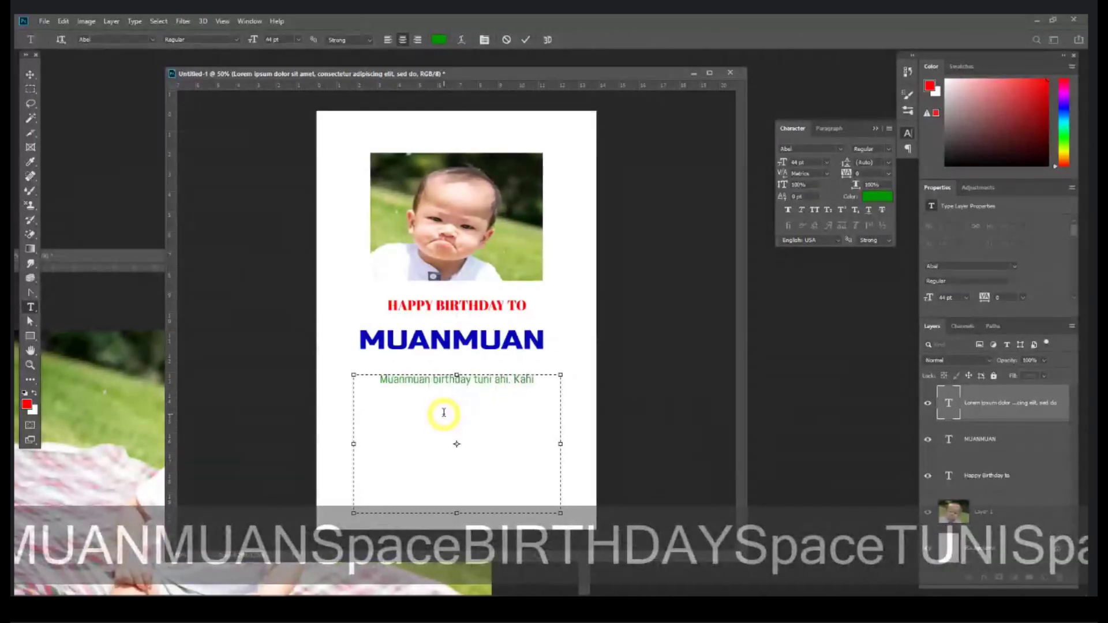
pyautogui.press('BackSpace')
pyautogui.press('BackSpace')
pyautogui.write('kipak lua un')
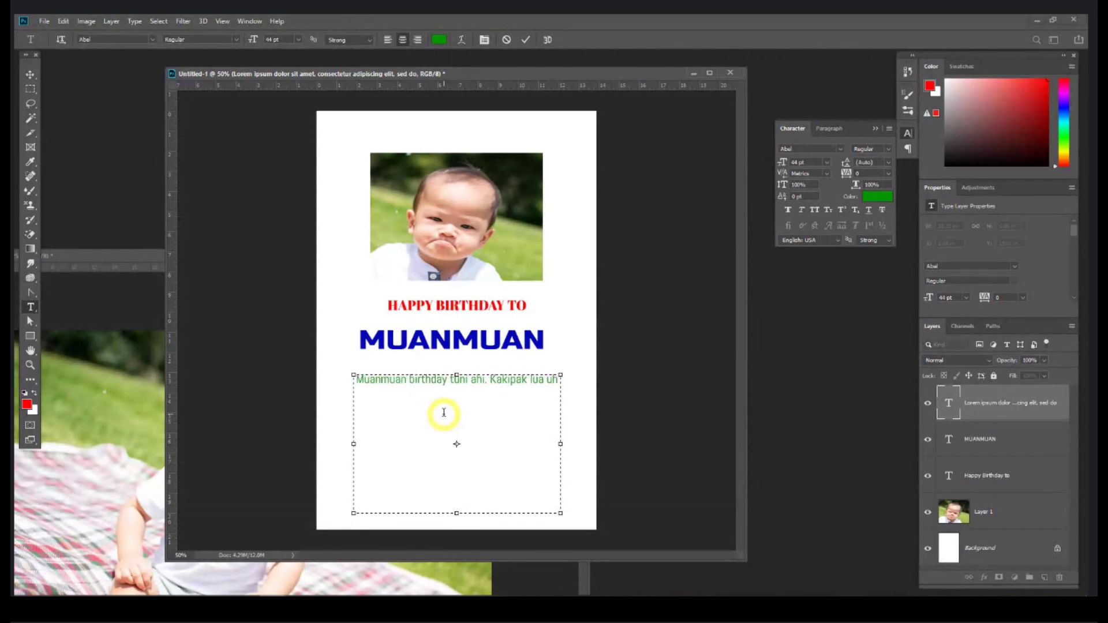
# Step: Enlarge the whole message to 79 pt and commit the edit
pyautogui.hotkey('ctrl', 'a')
pyautogui.hotkey('ctrl', 'shift', '.')
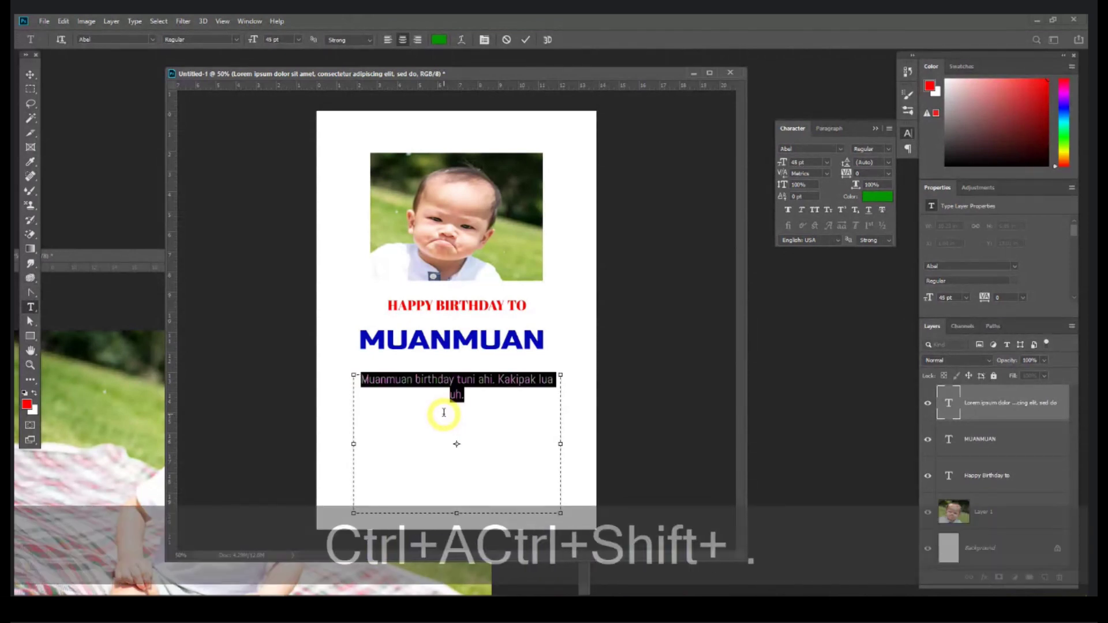
pyautogui.moveTo(260, 38); pyautogui.dragTo(274, 45)
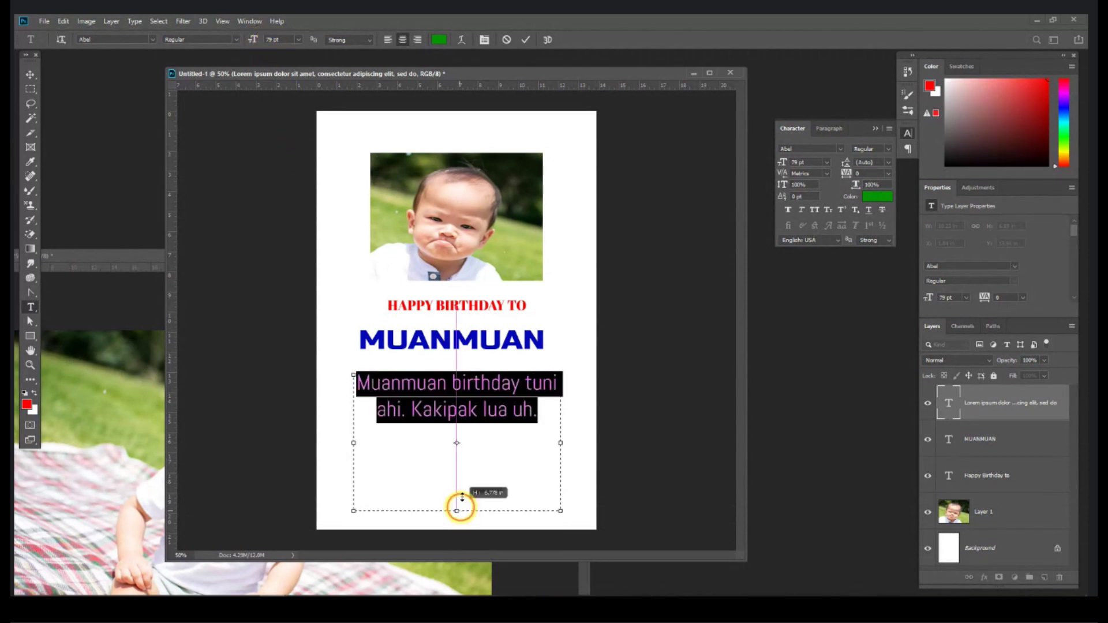
pyautogui.click(30, 75)
# Step: Reposition HAPPY BIRTHDAY TO, MUANMUAN and the green message to even out their spacing
pyautogui.click(329, 167)
pyautogui.moveTo(484, 386); pyautogui.dragTo(467, 413)
pyautogui.moveTo(470, 346); pyautogui.dragTo(469, 377)
pyautogui.moveTo(467, 306); pyautogui.dragTo(467, 329)
pyautogui.moveTo(465, 371); pyautogui.dragTo(466, 366)
pyautogui.moveTo(460, 410); pyautogui.dragTo(464, 402)
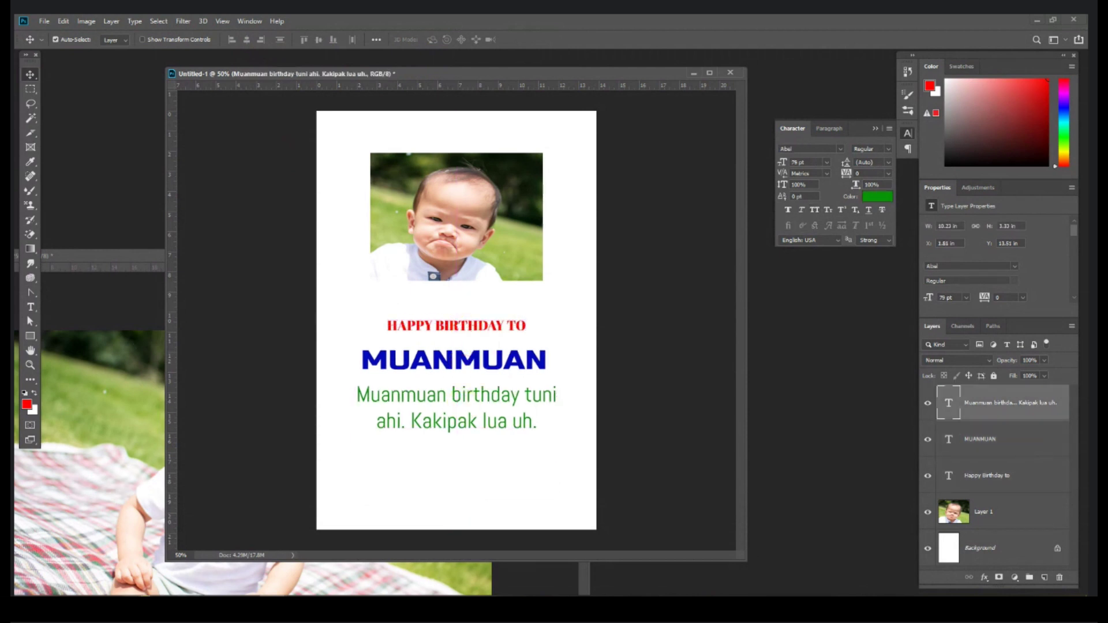
# Step: Open both pexels portraits and paste a head-and-shoulders crop of the man onto the card
pyautogui.hotkey('alt', 'Tab')
pyautogui.click(283, 201)
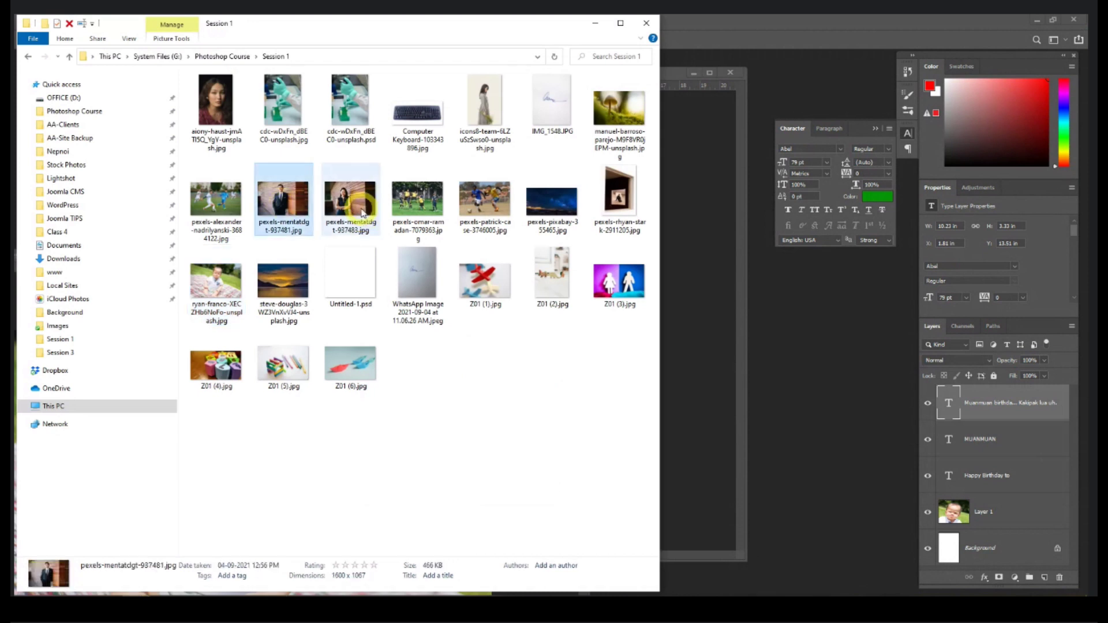
pyautogui.keyDown('ctrl'); pyautogui.click(362, 212); pyautogui.keyUp('ctrl')
pyautogui.moveTo(363, 212); pyautogui.dragTo(803, 368)
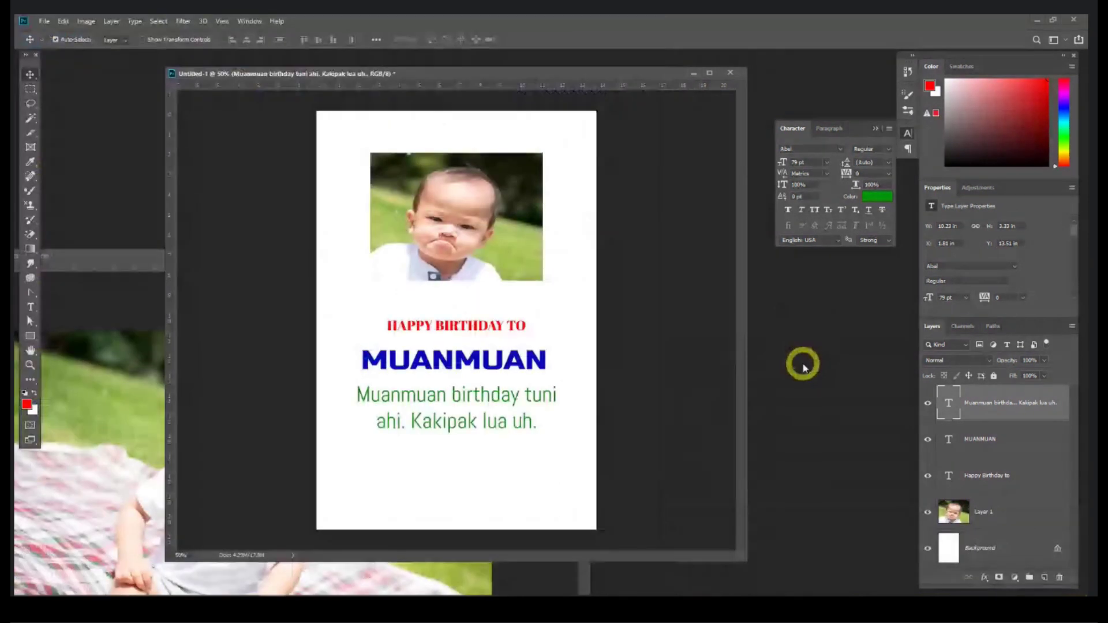
pyautogui.click(30, 88)
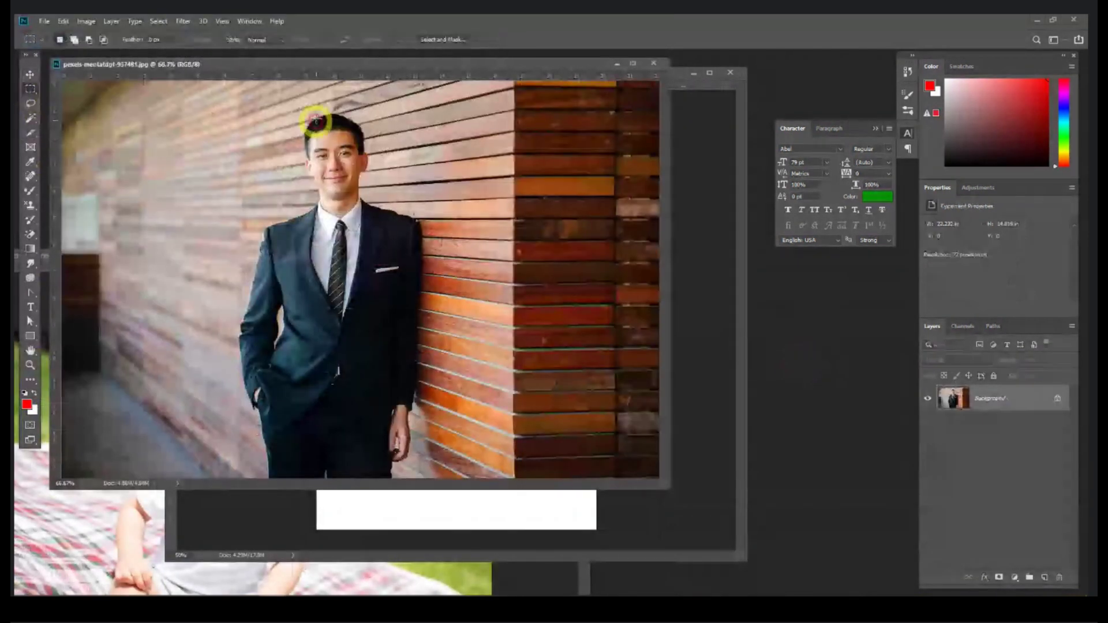
pyautogui.moveTo(264, 97); pyautogui.dragTo(410, 244)
pyautogui.hotkey('ctrl', 'c')
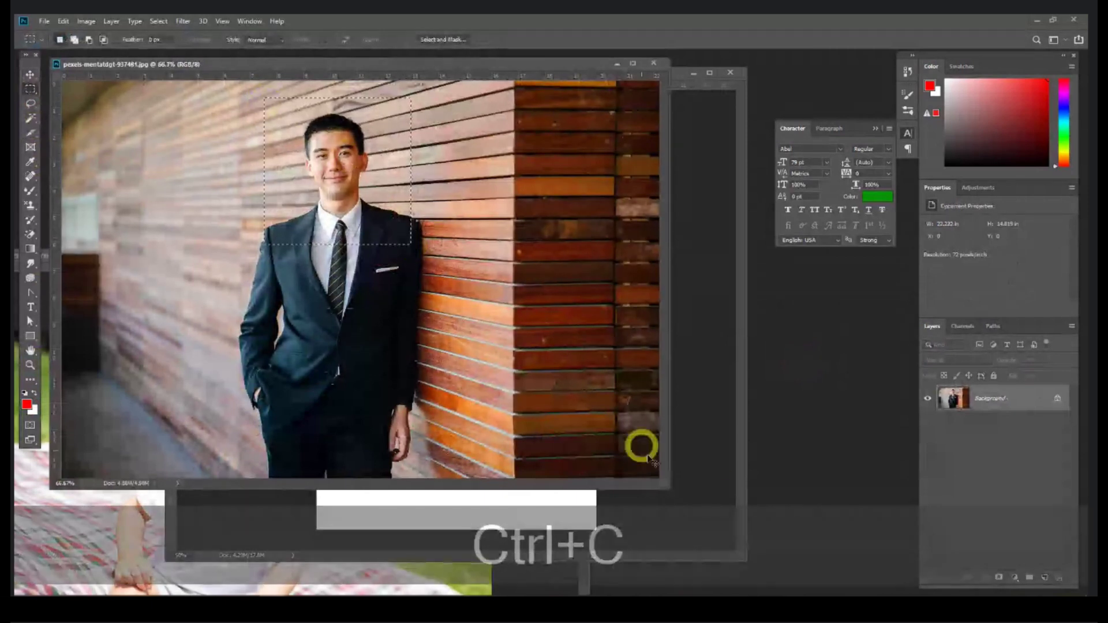
pyautogui.click(716, 455)
pyautogui.hotkey('ctrl', 'v')
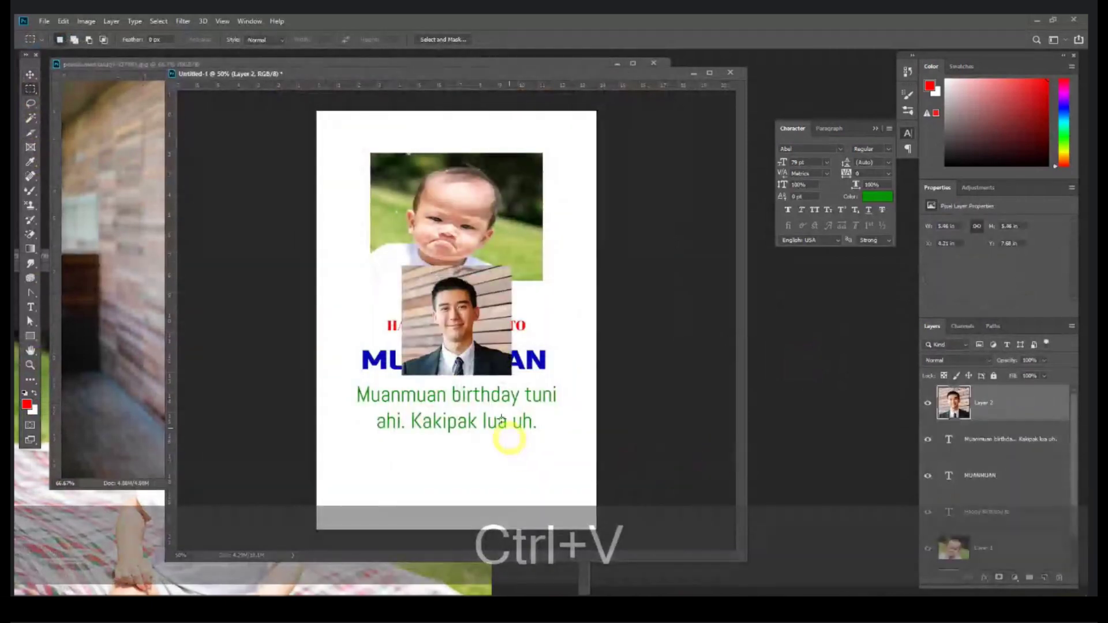
# Step: Close the man's photo and paste a head-and-shoulders crop of the woman onto the card
pyautogui.click(110, 163)
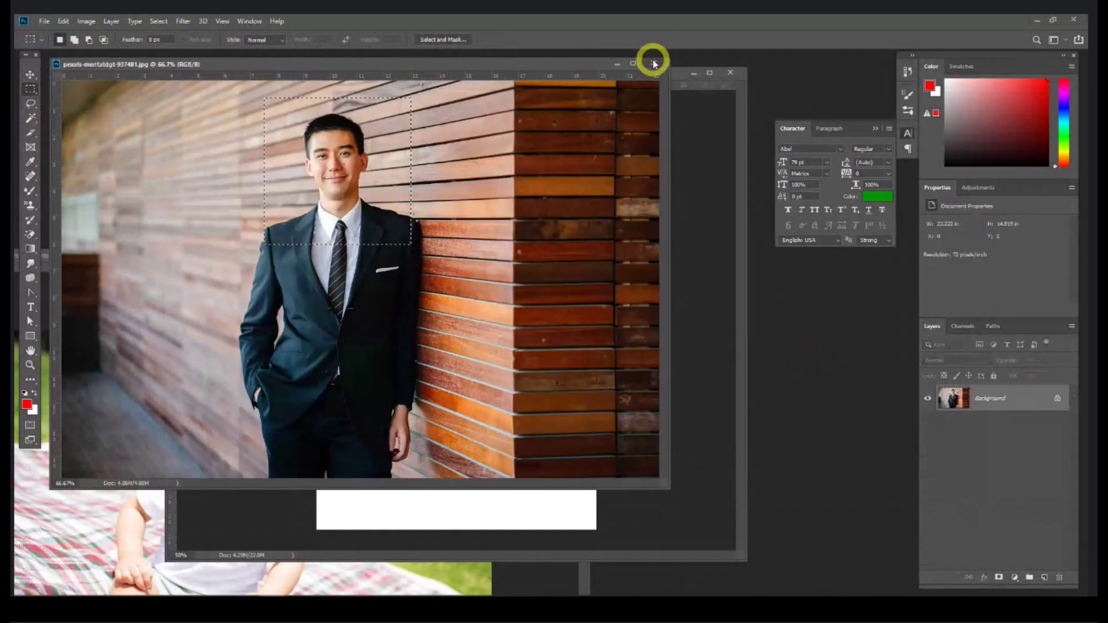
pyautogui.click(654, 64)
pyautogui.click(159, 223)
pyautogui.moveTo(210, 123); pyautogui.dragTo(346, 305)
pyautogui.hotkey('ctrl', 'c')
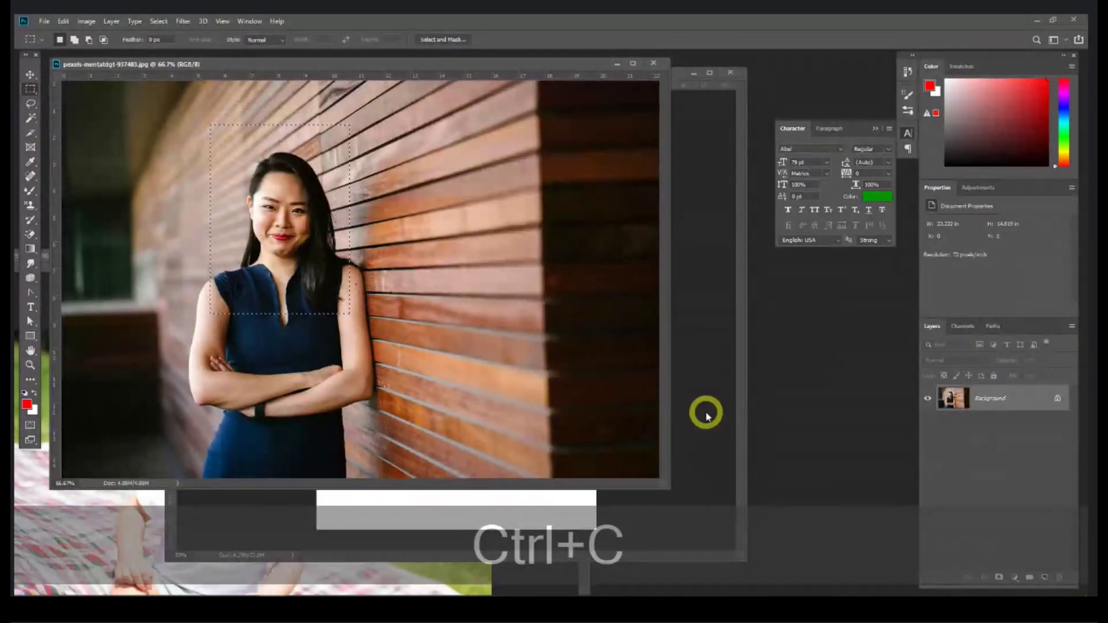
pyautogui.click(705, 413)
pyautogui.hotkey('ctrl', 'v')
pyautogui.click(31, 75)
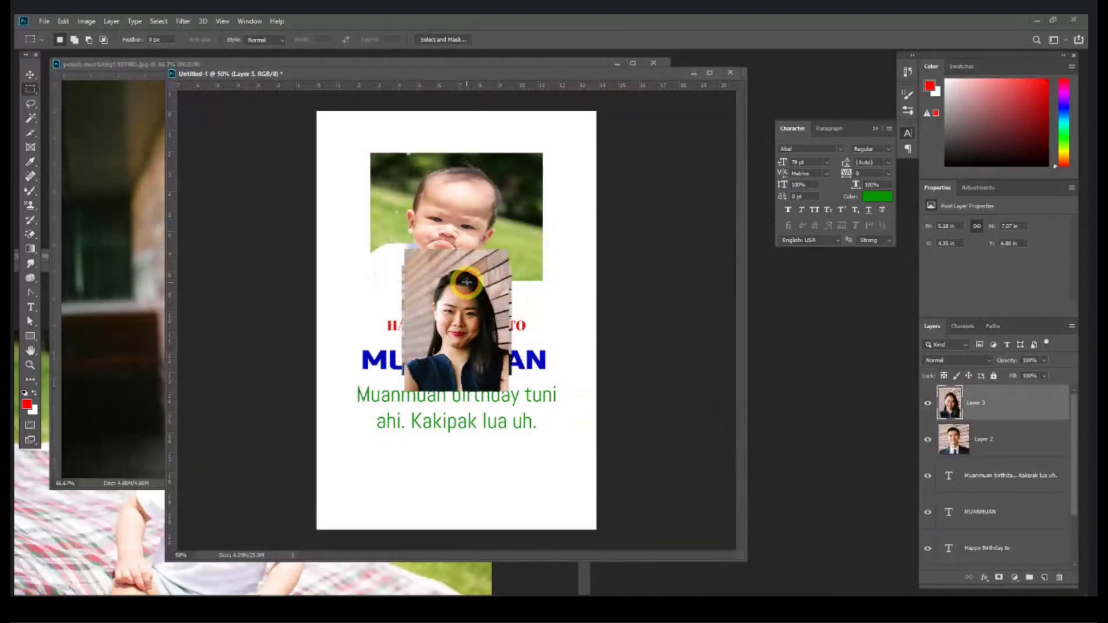
# Step: Move the woman's photo to the lower right, the man's to the lower left, shrinking his
pyautogui.click(31, 76)
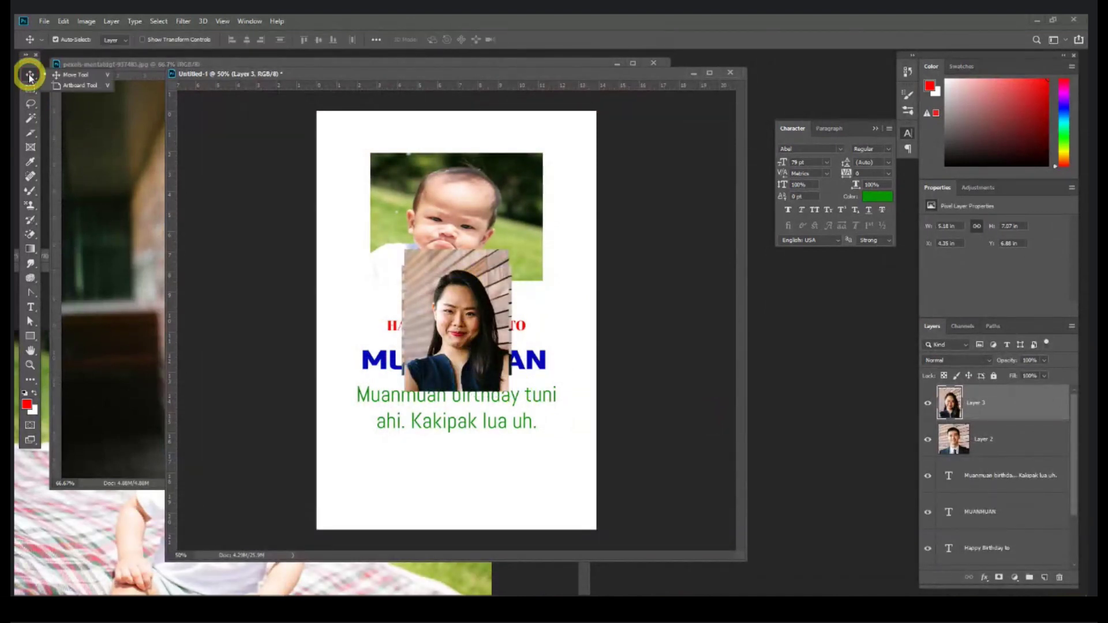
pyautogui.moveTo(442, 290); pyautogui.dragTo(506, 391)
pyautogui.click(449, 317)
pyautogui.moveTo(449, 318); pyautogui.dragTo(391, 435)
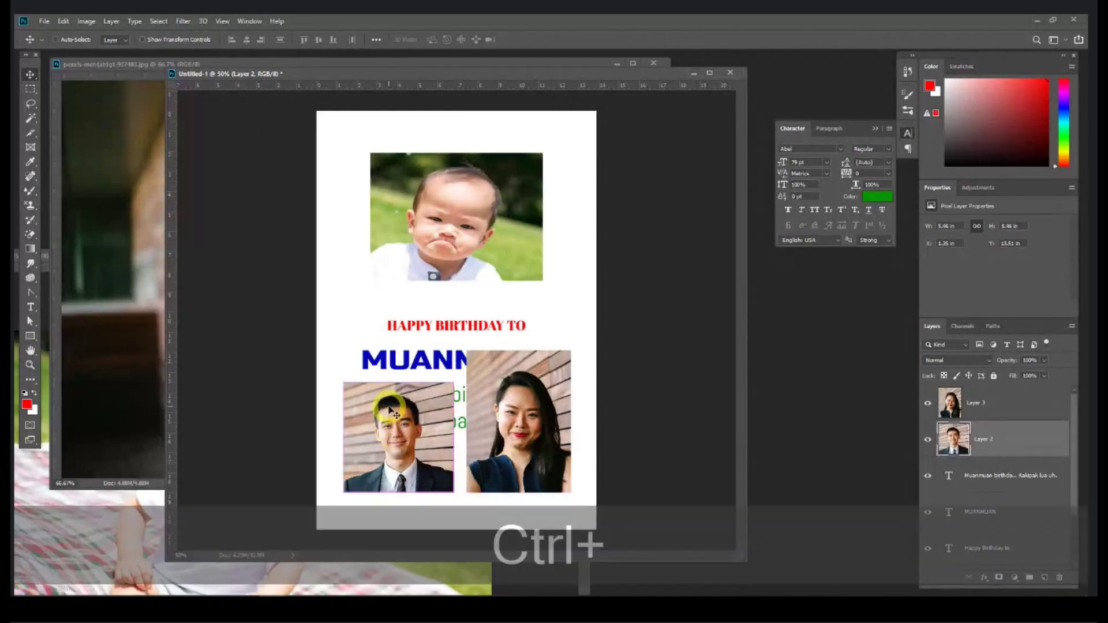
pyautogui.hotkey('ctrl', 't')
pyautogui.moveTo(344, 383); pyautogui.dragTo(367, 428)
pyautogui.click(482, 428)
# Step: Scale and place the woman's photo beside the man's, matching its size
pyautogui.moveTo(523, 396); pyautogui.dragTo(489, 404)
pyautogui.hotkey('ctrl', 't')
pyautogui.moveTo(484, 358); pyautogui.dragTo(485, 430)
pyautogui.moveTo(486, 499); pyautogui.dragTo(499, 479)
pyautogui.press('Return')
pyautogui.moveTo(389, 464); pyautogui.dragTo(416, 478)
pyautogui.moveTo(500, 478); pyautogui.dragTo(495, 478)
pyautogui.hotkey('ctrl', 't')
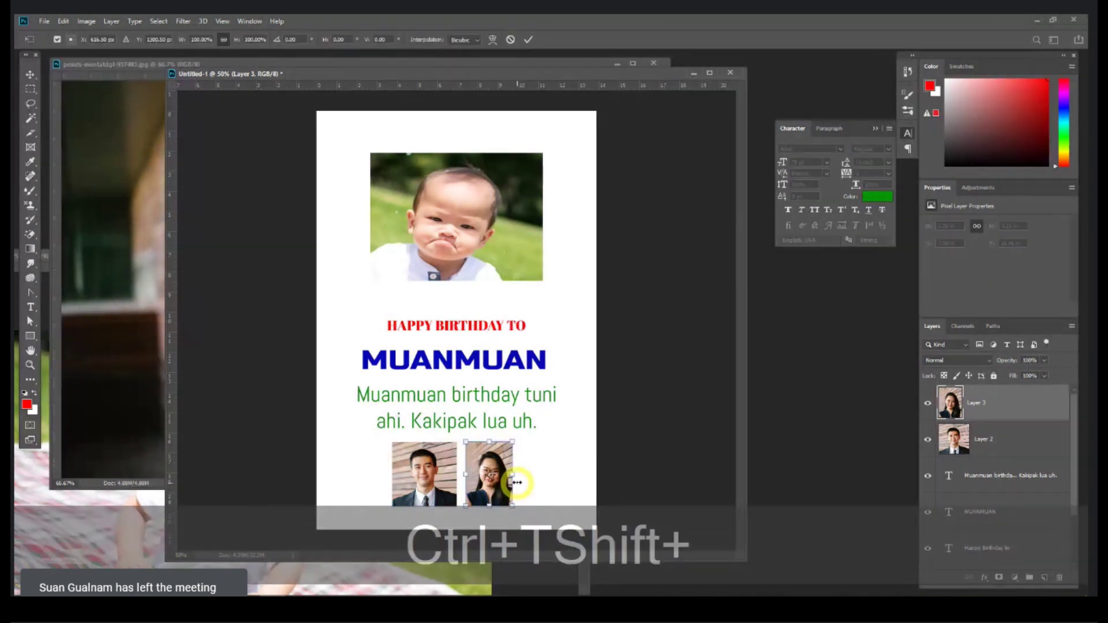
pyautogui.moveTo(512, 474); pyautogui.dragTo(525, 476)
pyautogui.press('Return')
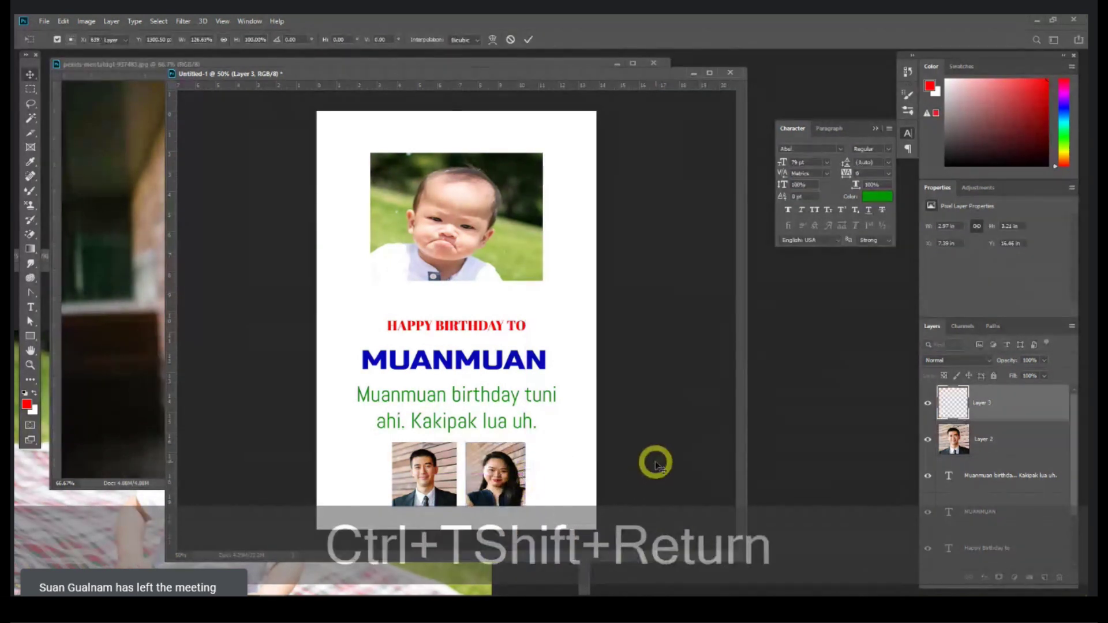
# Step: Centre both portraits beneath the message and add an empty Layer 4
pyautogui.keyDown('shift'); pyautogui.click(962, 440); pyautogui.keyUp('shift')
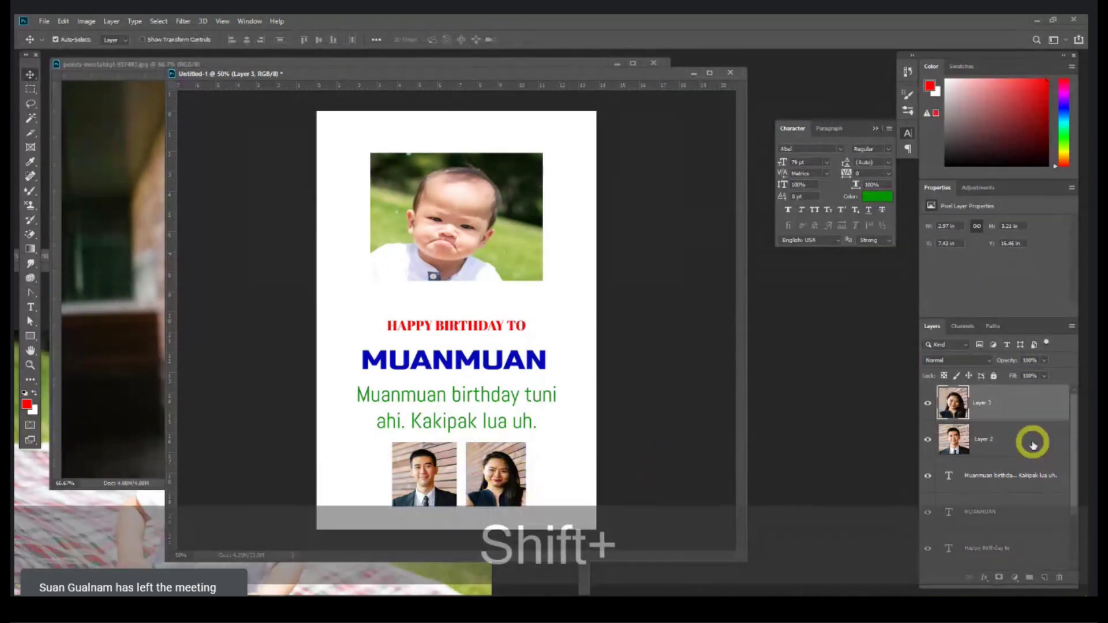
pyautogui.moveTo(480, 471); pyautogui.dragTo(475, 468)
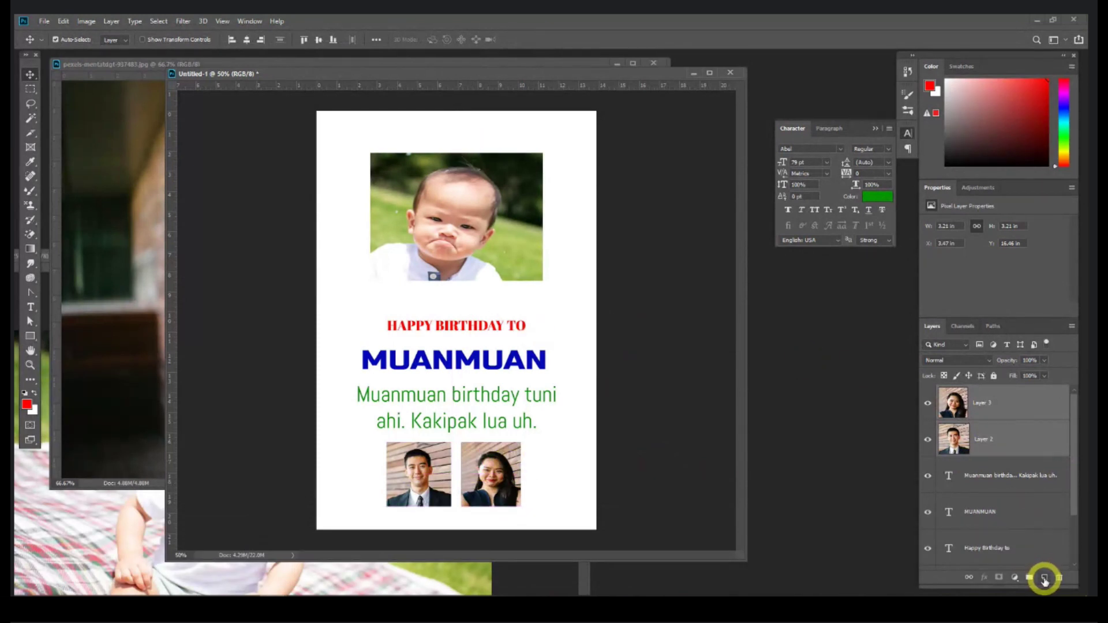
pyautogui.click(1045, 578)
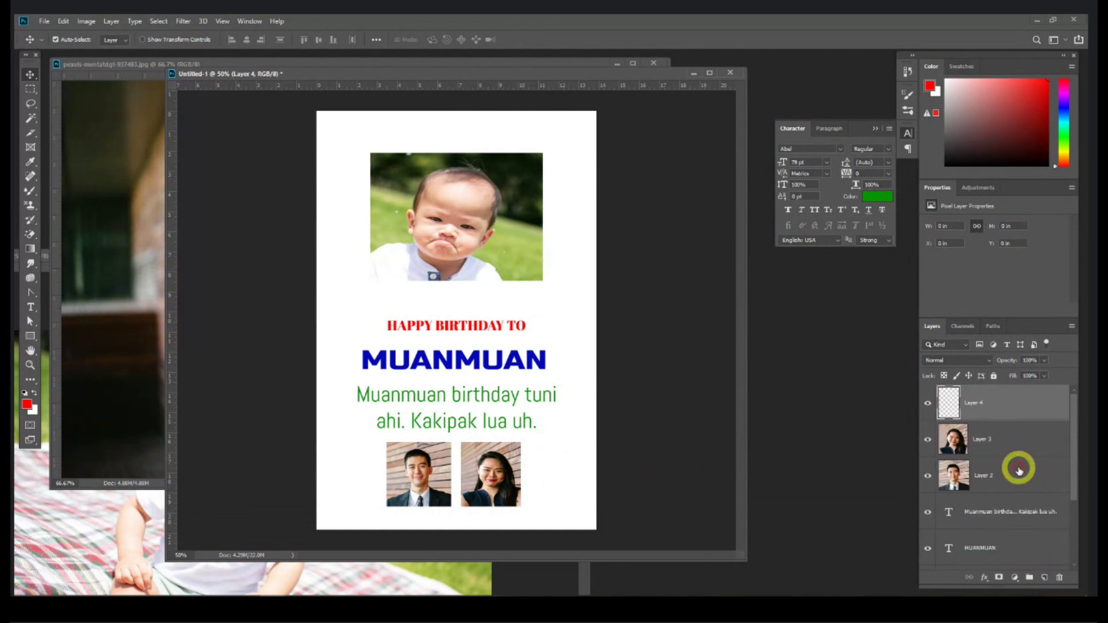
# Step: Select the whole card and stroke it with a 20 px magenta border inside the edges
pyautogui.click(30, 90)
pyautogui.moveTo(319, 114); pyautogui.dragTo(657, 567)
pyautogui.click(63, 22)
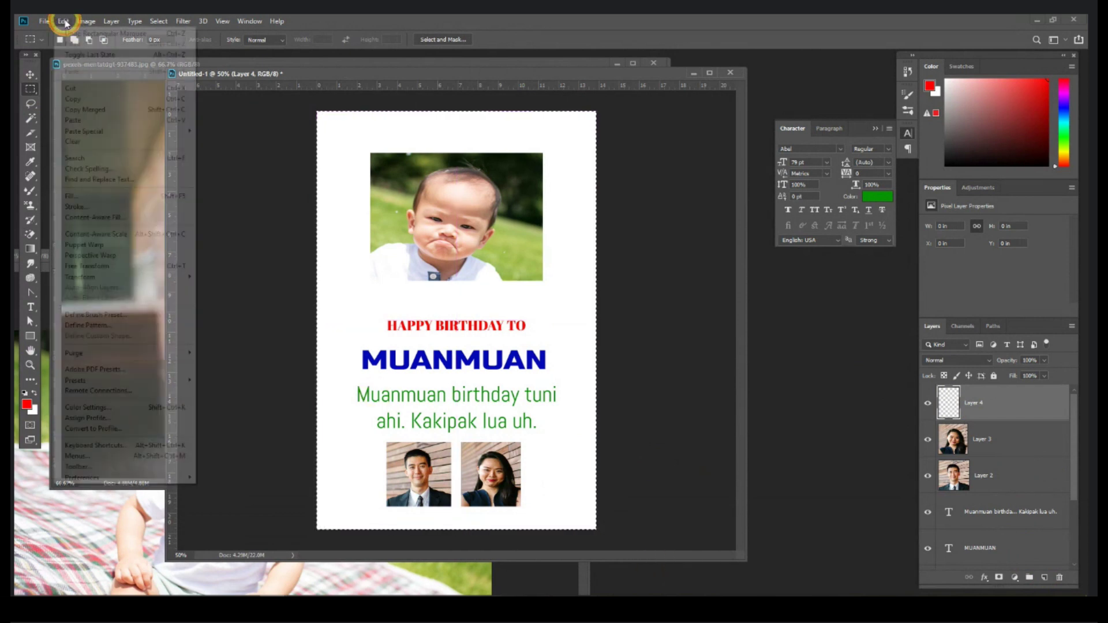
pyautogui.click(89, 206)
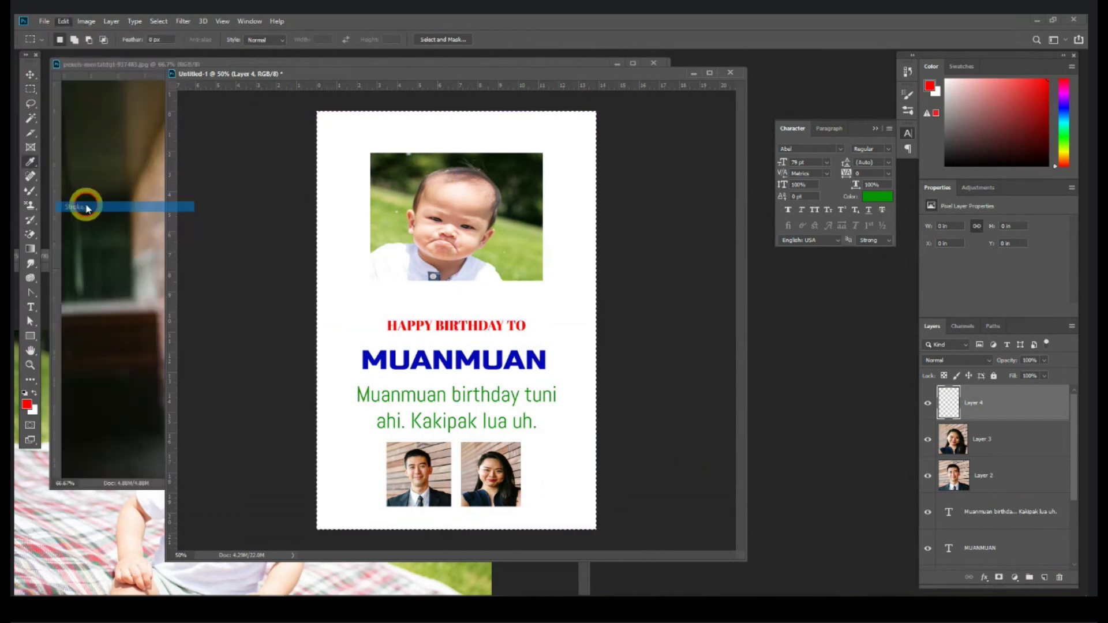
pyautogui.click(688, 273)
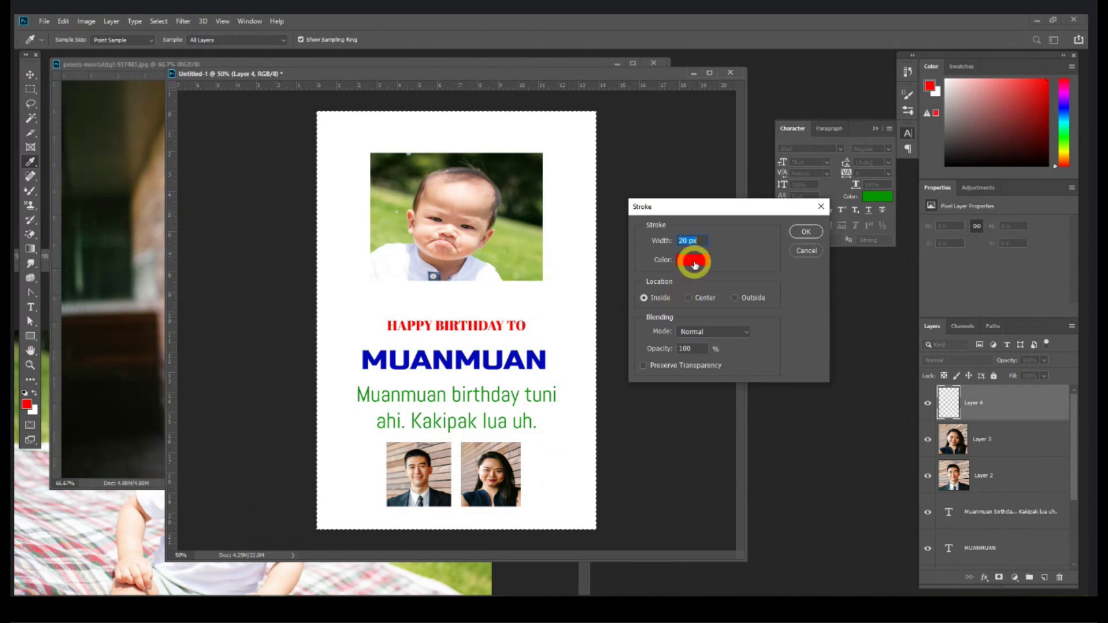
pyautogui.moveTo(702, 176)
pyautogui.mouseDown()
pyautogui.moveTo(742, 168)
pyautogui.moveTo(805, 192)
pyautogui.mouseUp()
pyautogui.click(803, 231)
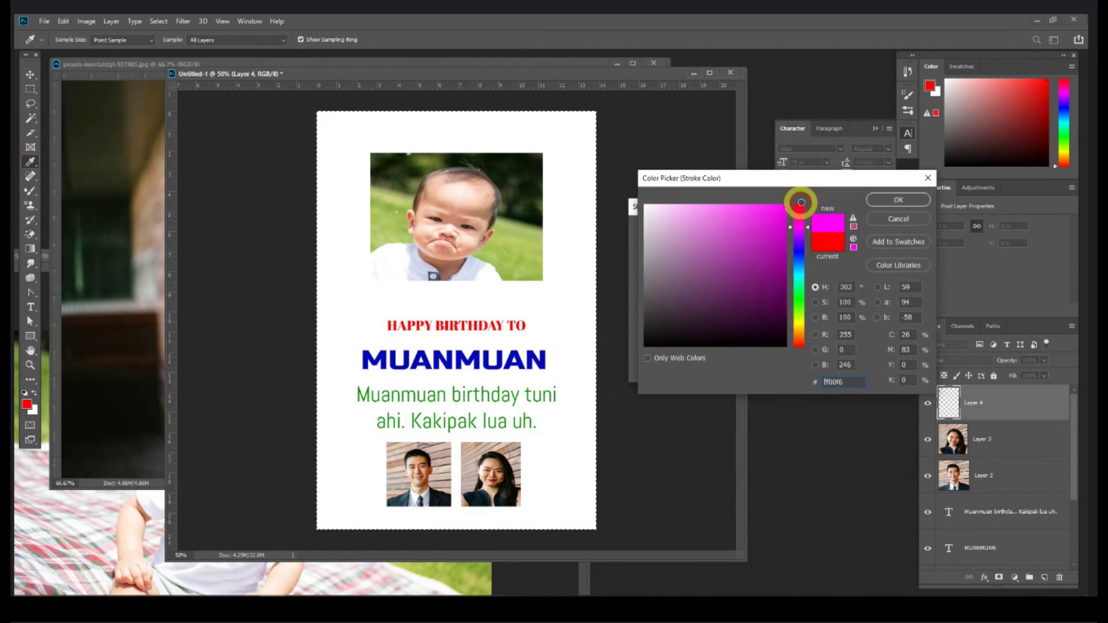
pyautogui.click(915, 200)
pyautogui.click(683, 241)
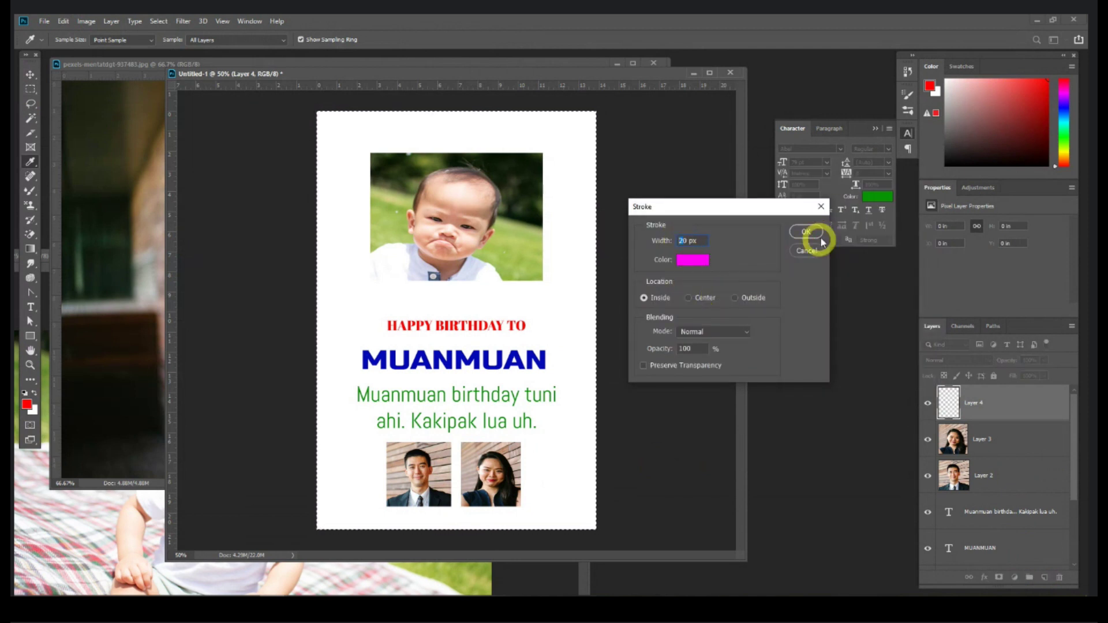
pyautogui.click(806, 231)
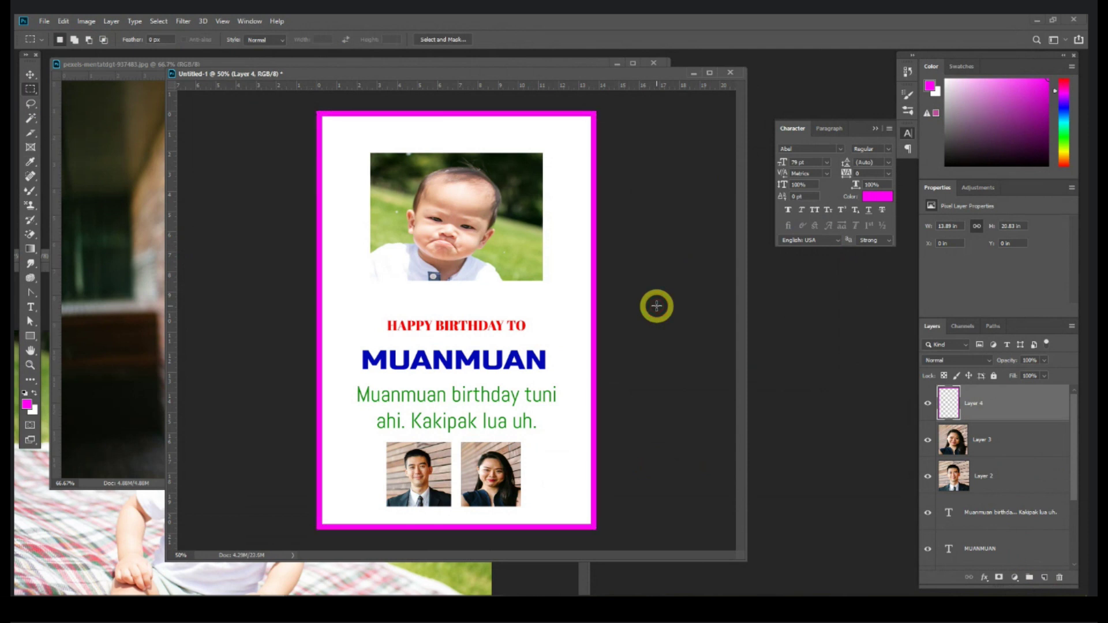
# Step: Save the card as birthday.psd, then as birthday.jpg at Maximum JPEG quality
pyautogui.hotkey('ctrl', 's')
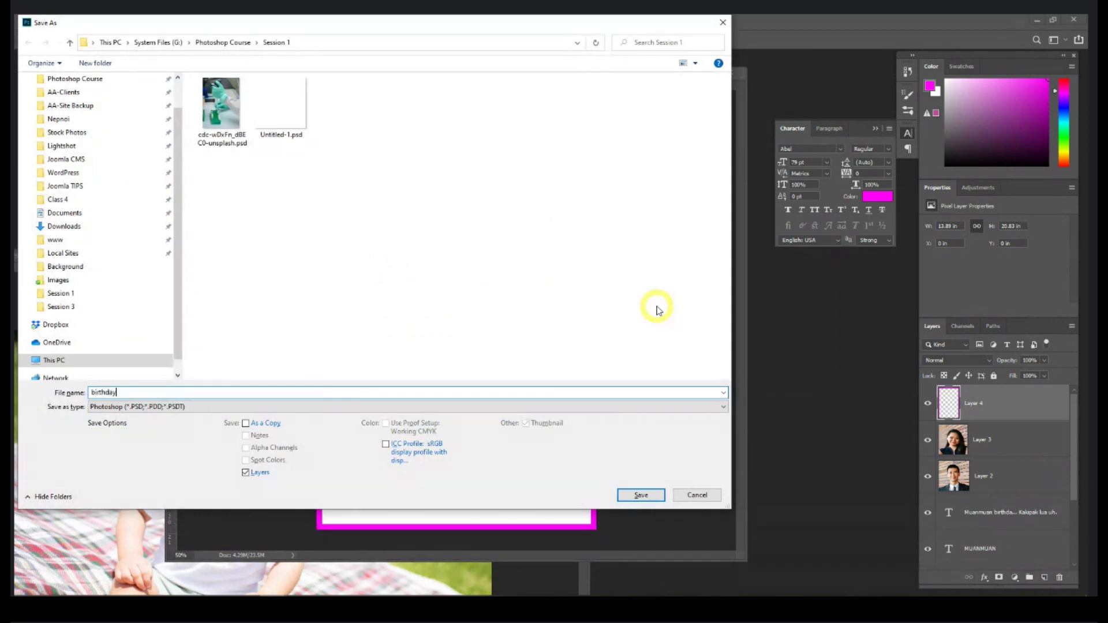
pyautogui.press('Return')
pyautogui.press('Return')
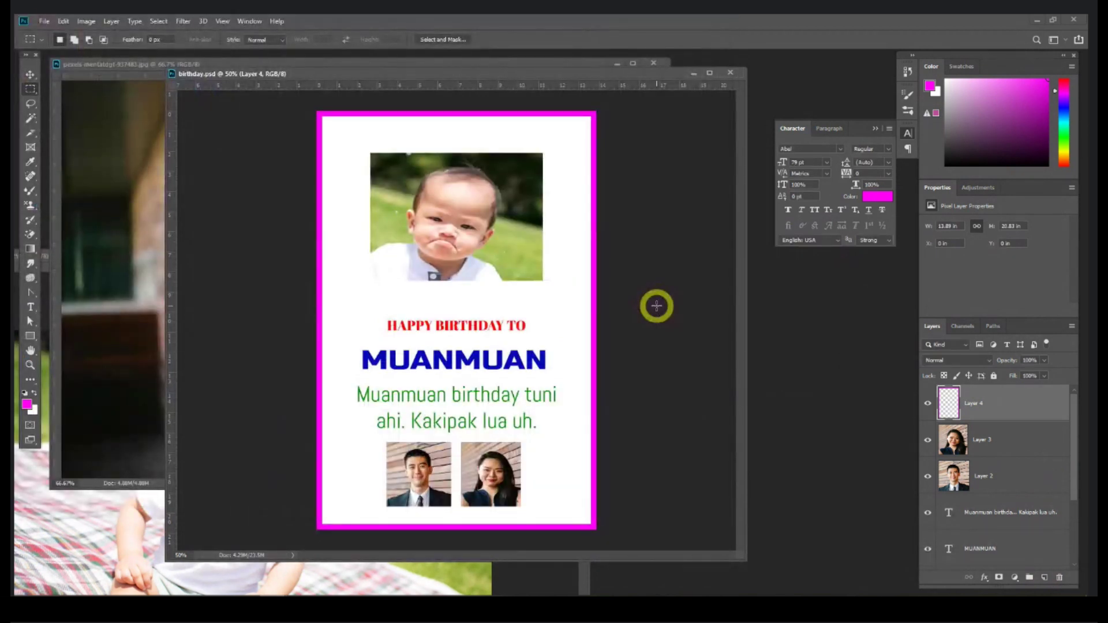
pyautogui.click(45, 21)
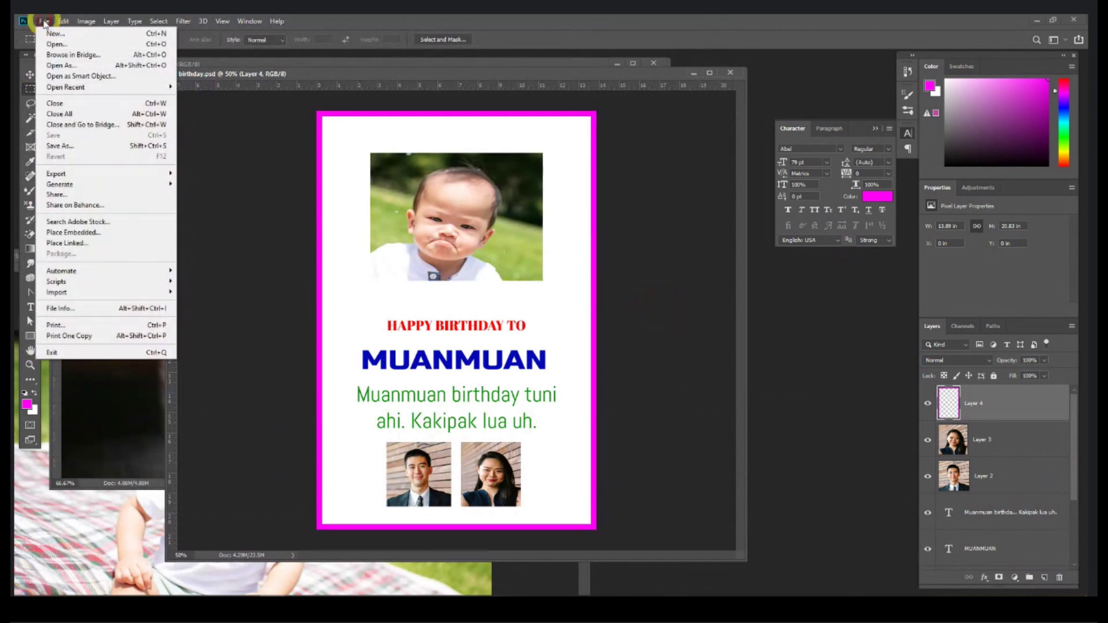
pyautogui.click(72, 148)
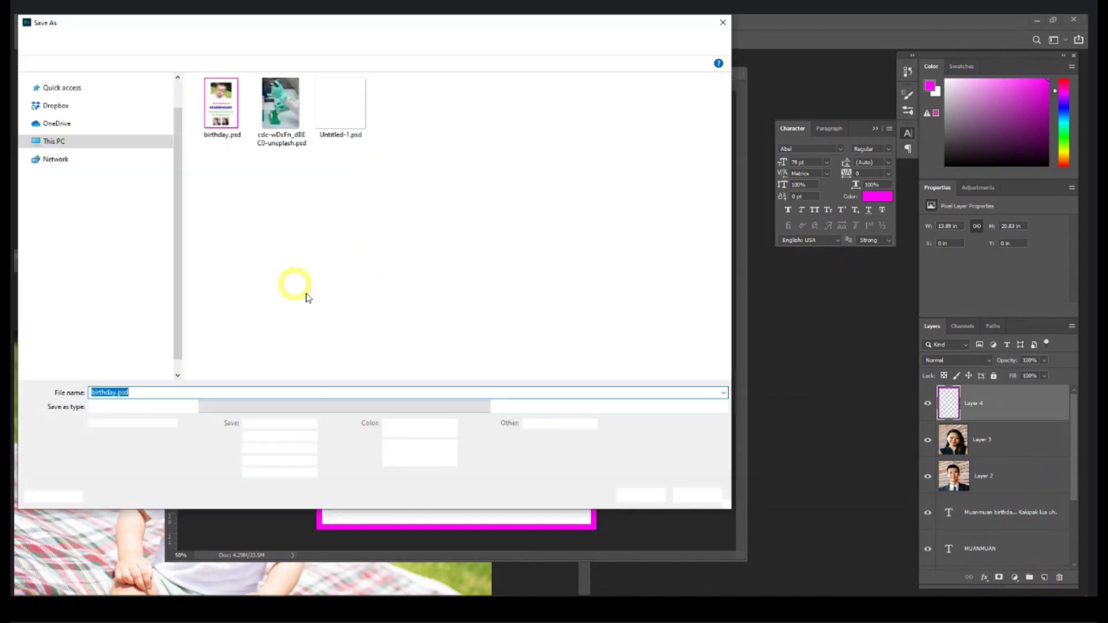
pyautogui.click(166, 406)
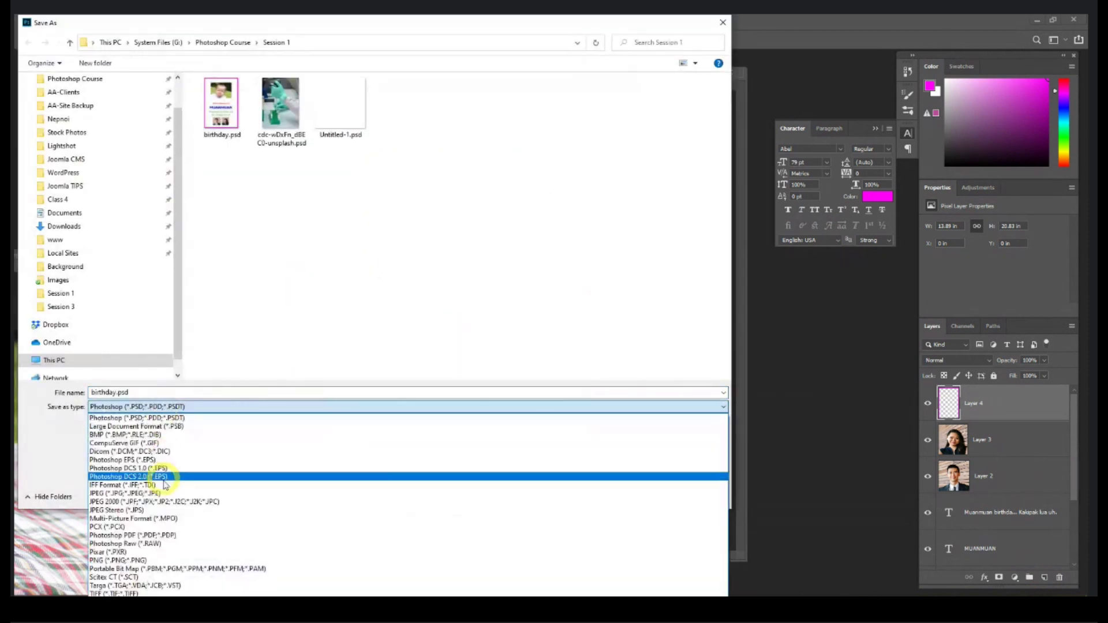
pyautogui.click(163, 493)
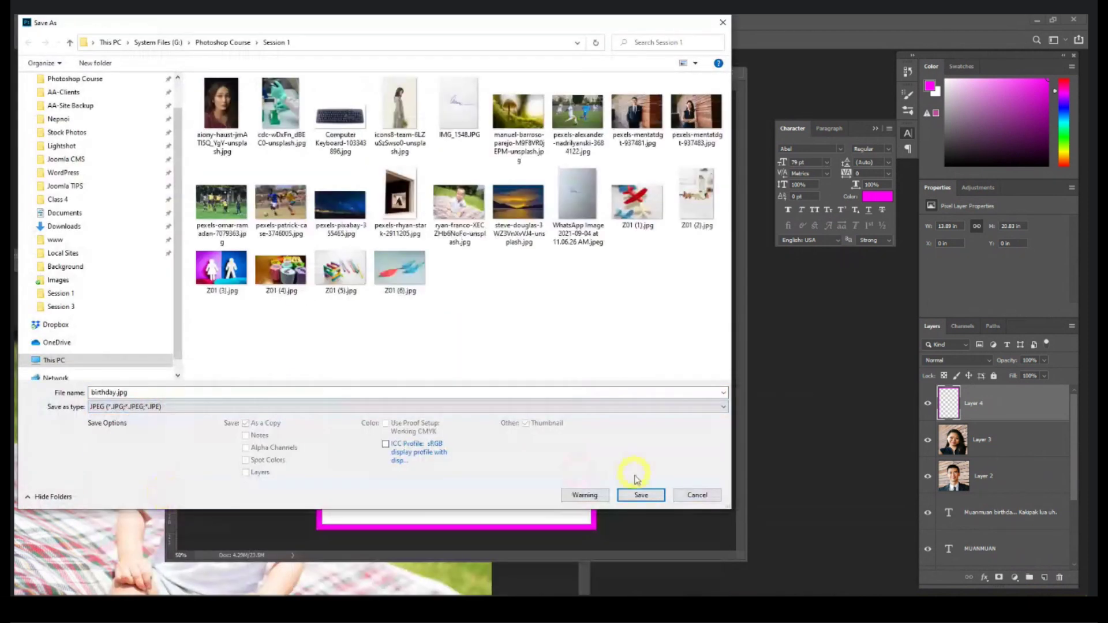
pyautogui.click(638, 494)
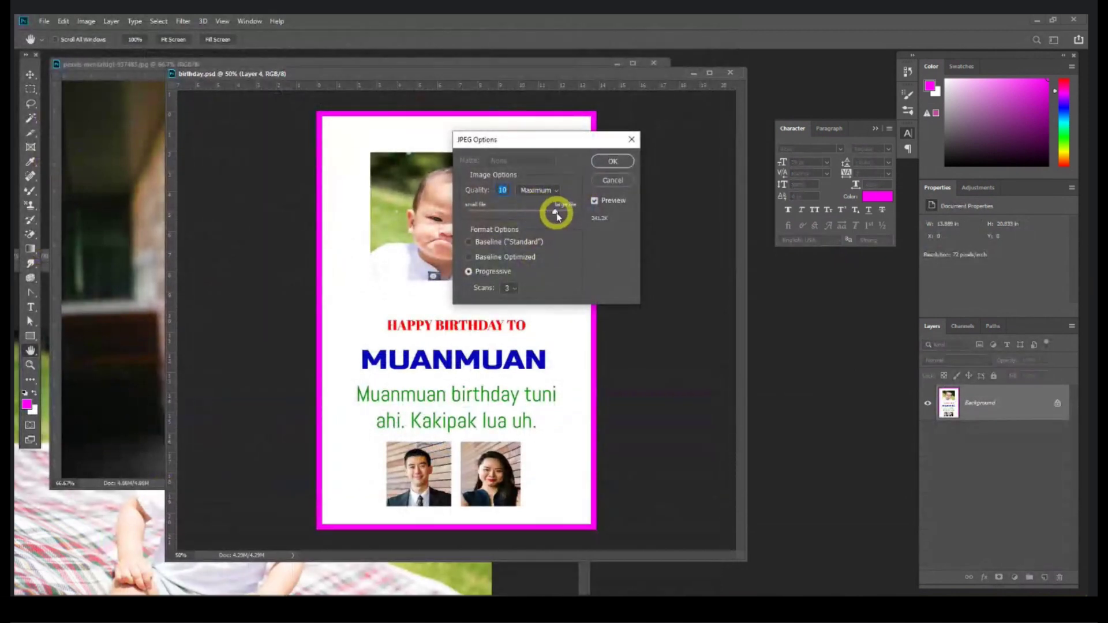
pyautogui.click(555, 191)
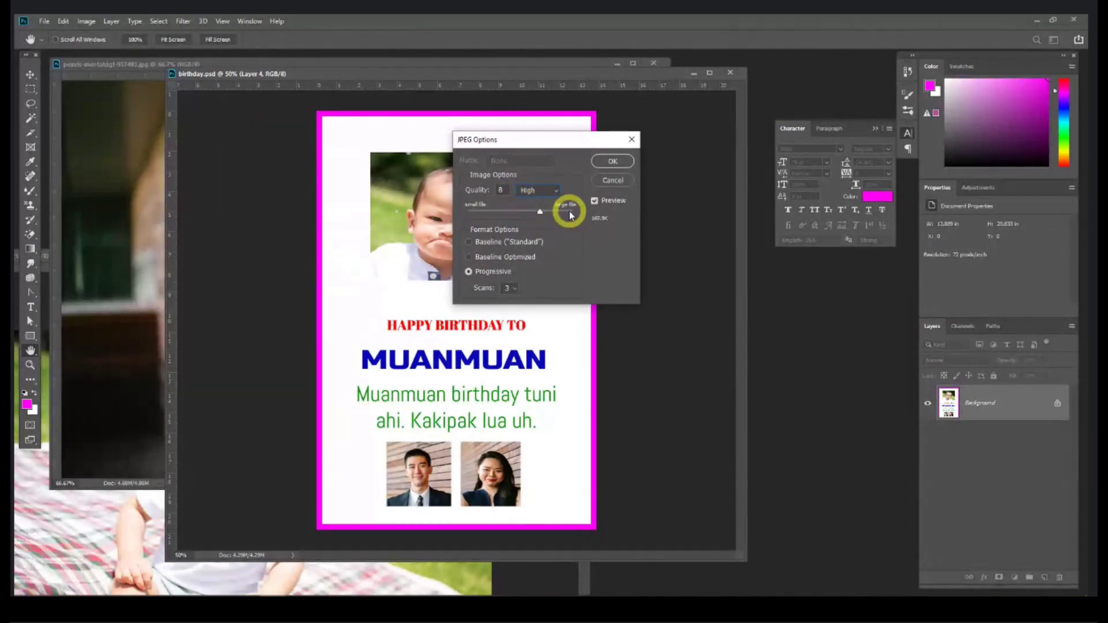
pyautogui.moveTo(542, 214)
pyautogui.mouseDown()
pyautogui.moveTo(583, 218)
pyautogui.moveTo(554, 223)
pyautogui.mouseUp()
pyautogui.click(615, 164)
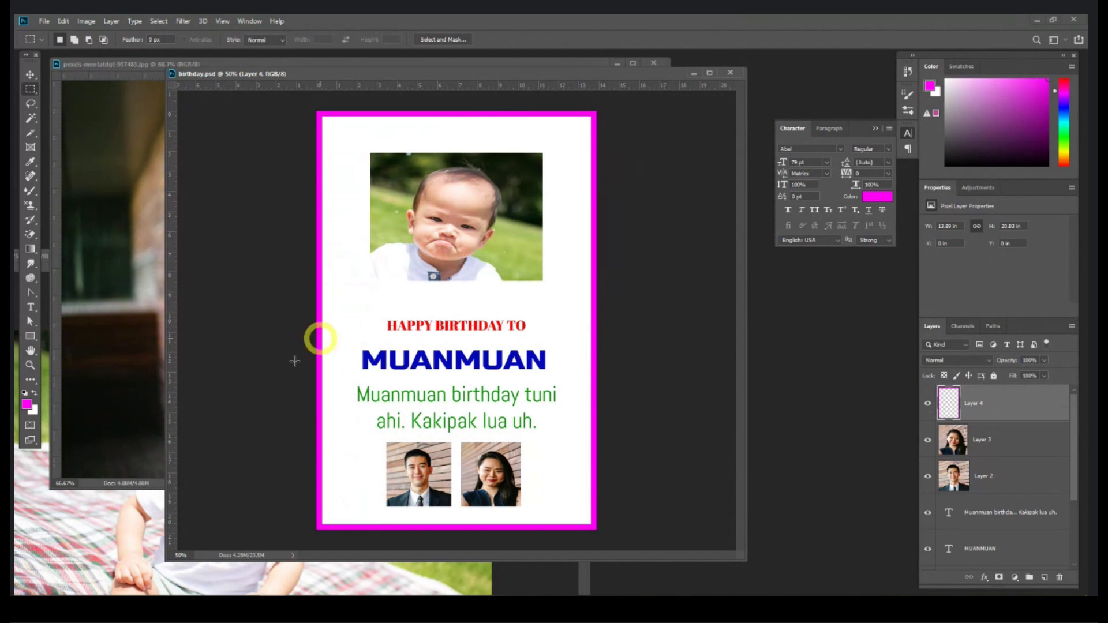
# Step: Preview birthday.jpg from the Session 1 folder in Photos, then close it
pyautogui.click(136, 608)
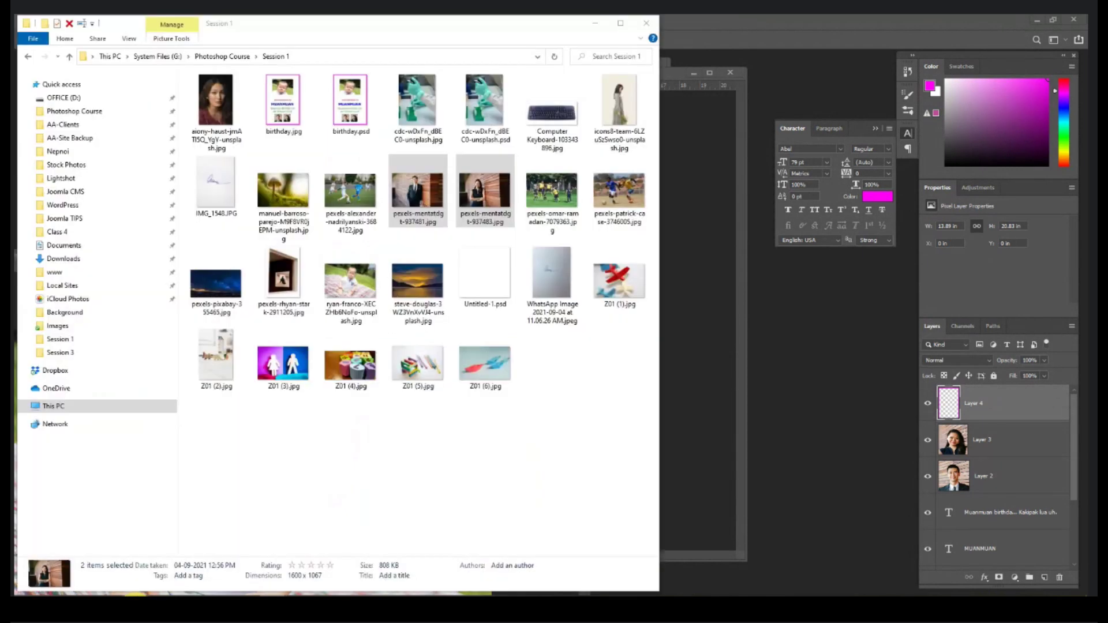
pyautogui.doubleClick(274, 123)
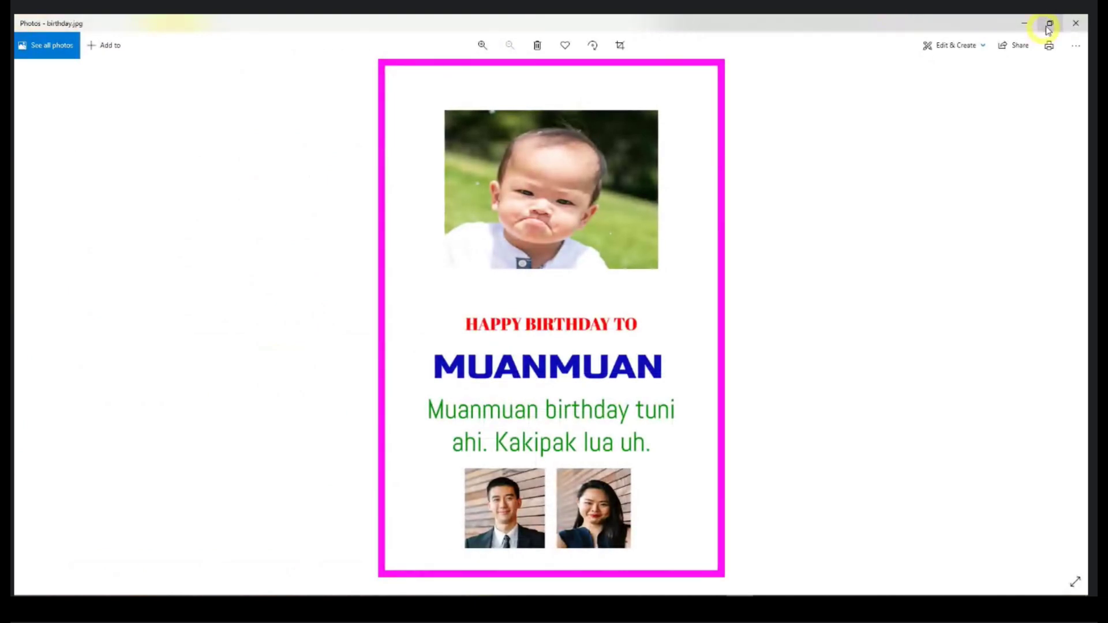
pyautogui.click(1075, 23)
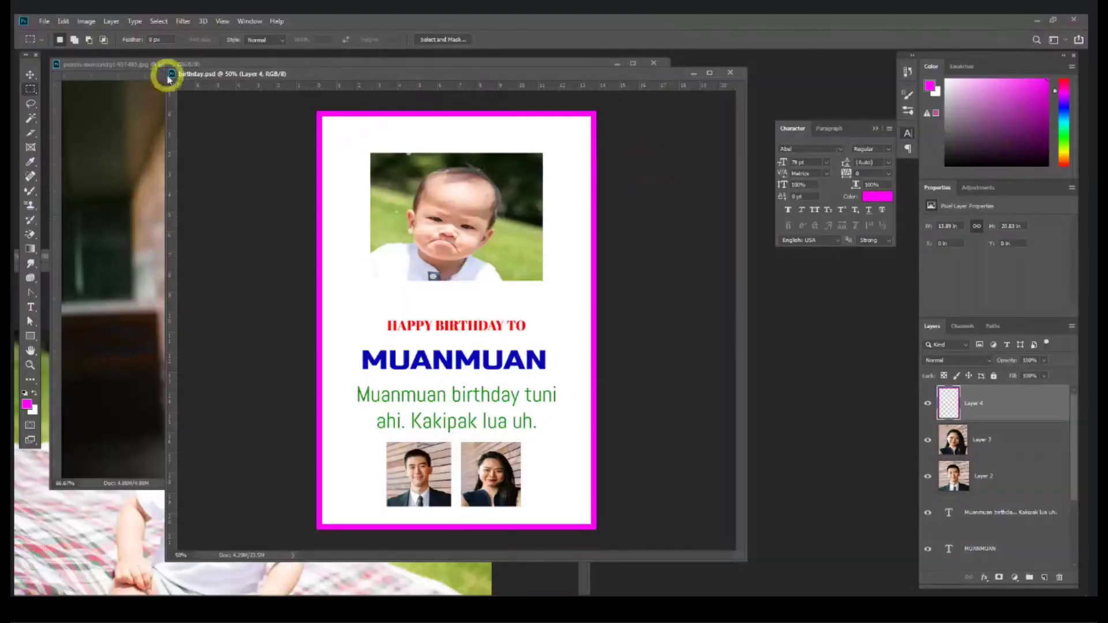
# Step: Close the pexels and baby photo documents without saving, then enlarge the birthday.psd window
pyautogui.click(654, 69)
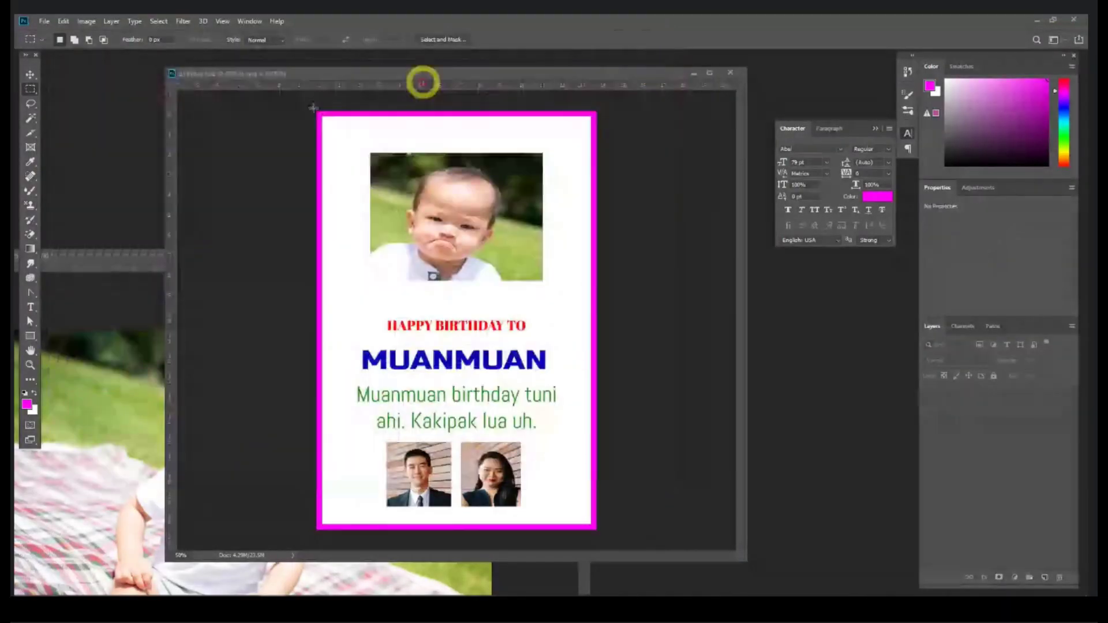
pyautogui.click(89, 276)
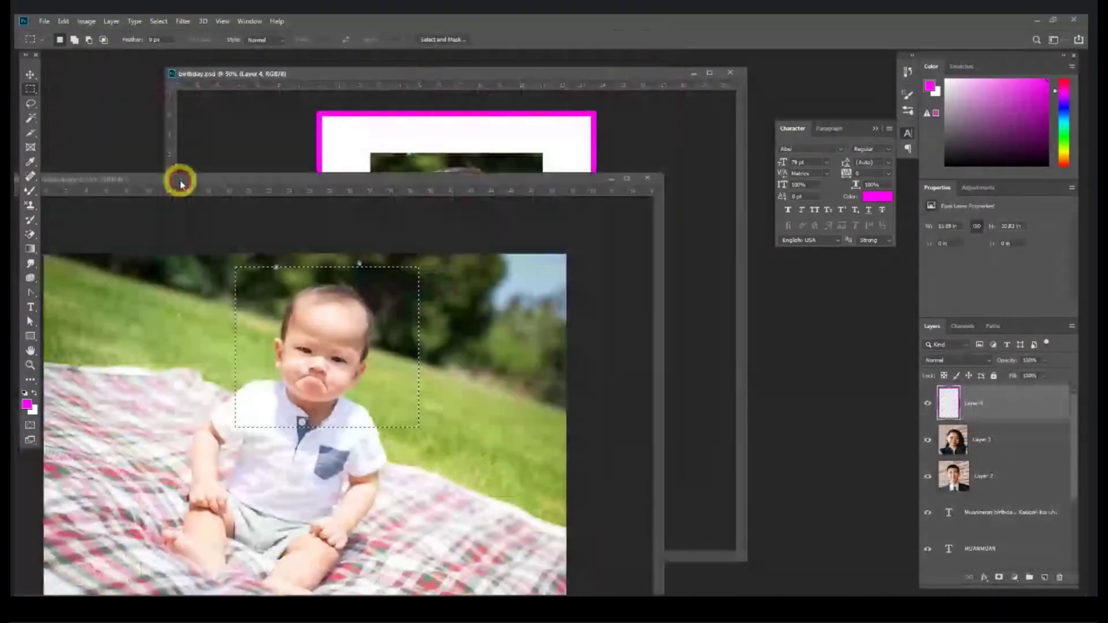
pyautogui.click(647, 178)
pyautogui.click(545, 235)
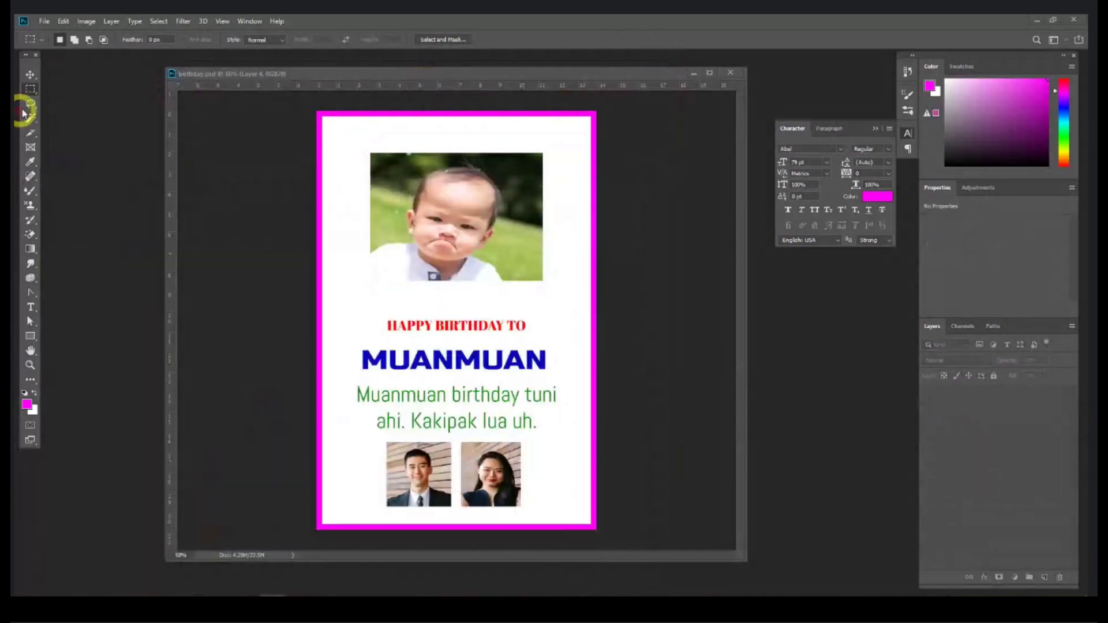
pyautogui.click(29, 74)
pyautogui.moveTo(358, 77); pyautogui.dragTo(334, 70)
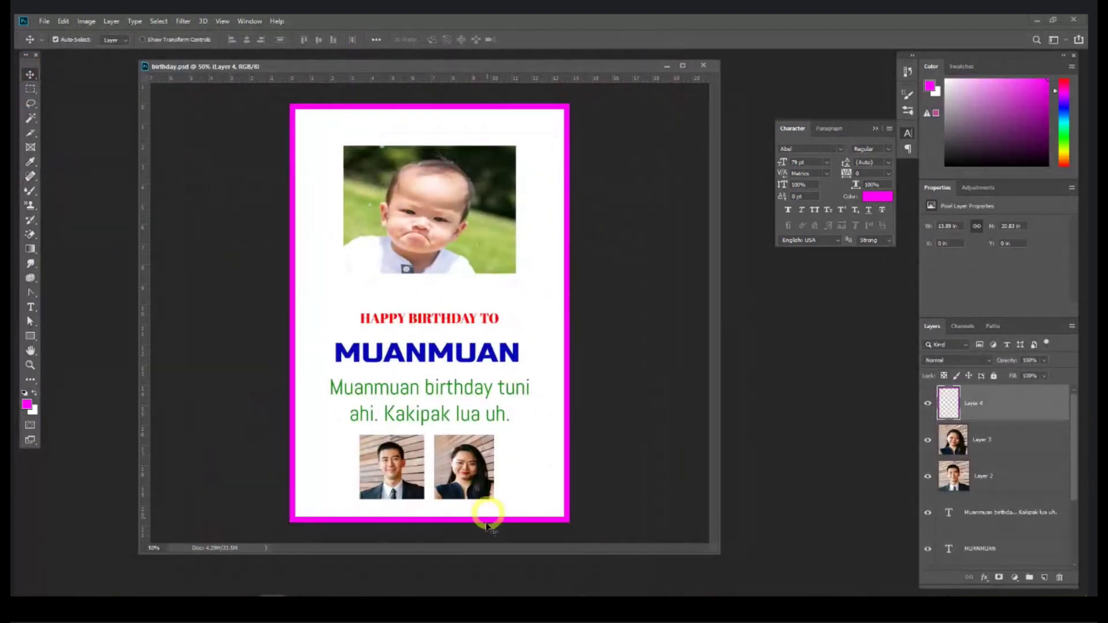
pyautogui.moveTo(477, 555); pyautogui.dragTo(478, 579)
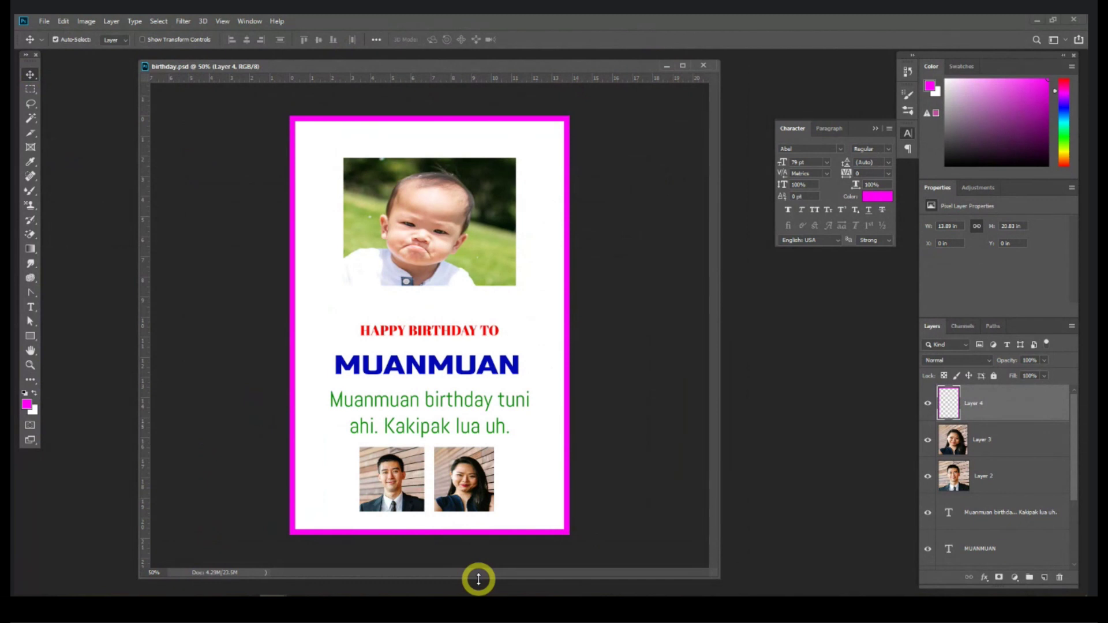
pyautogui.click(462, 228)
pyautogui.hotkey('ctrl', 't')
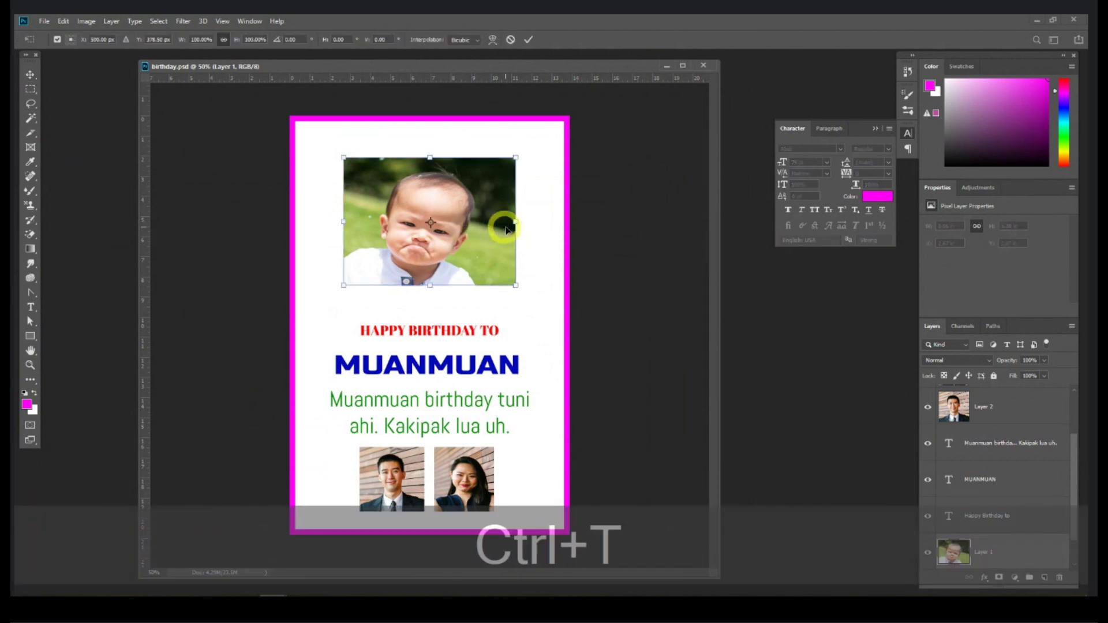
pyautogui.moveTo(517, 220); pyautogui.dragTo(489, 220)
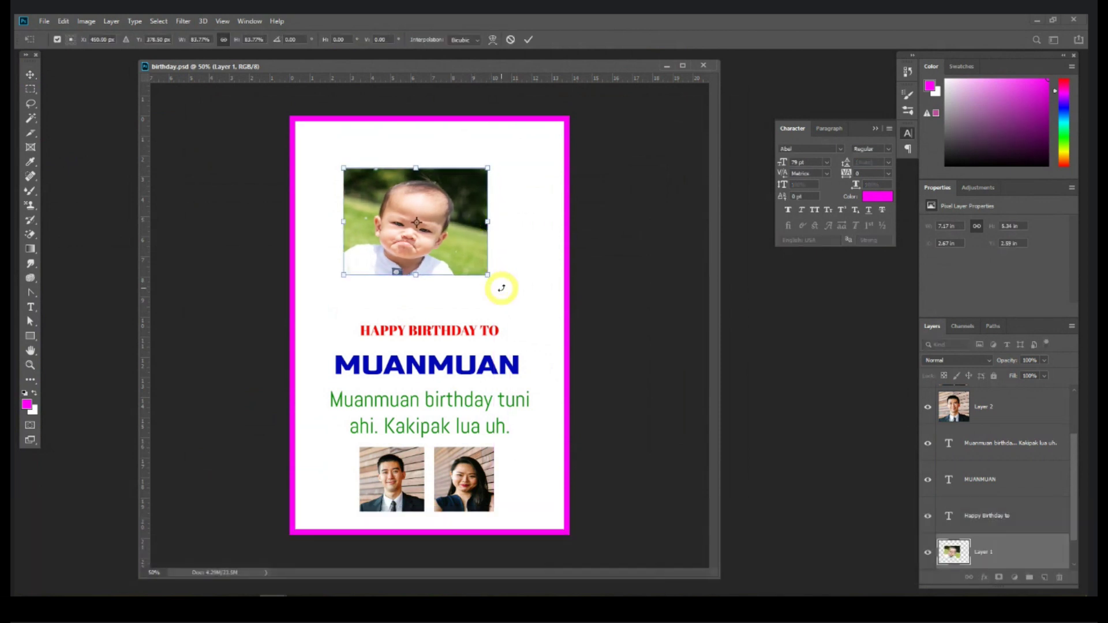
pyautogui.moveTo(489, 274)
pyautogui.mouseDown()
pyautogui.moveTo(525, 291)
pyautogui.moveTo(539, 321)
pyautogui.moveTo(484, 274)
pyautogui.moveTo(504, 314)
pyautogui.moveTo(650, 423)
pyautogui.moveTo(527, 327)
pyautogui.moveTo(488, 276)
pyautogui.mouseUp()
pyautogui.moveTo(417, 278)
pyautogui.mouseDown()
pyautogui.moveTo(415, 345)
pyautogui.moveTo(416, 277)
pyautogui.mouseUp()
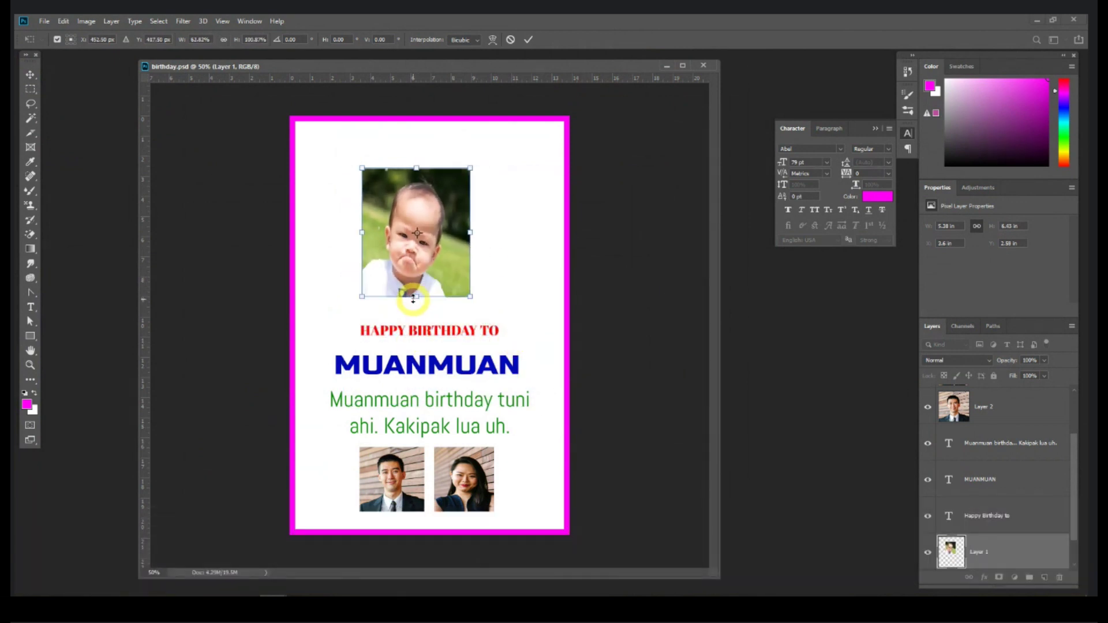
pyautogui.press('Return')
pyautogui.hotkey('ctrl', 'z')
# Step: Narrow the MUANMUAN heading horizontally to about 86% with a free transform
pyautogui.doubleClick(415, 365)
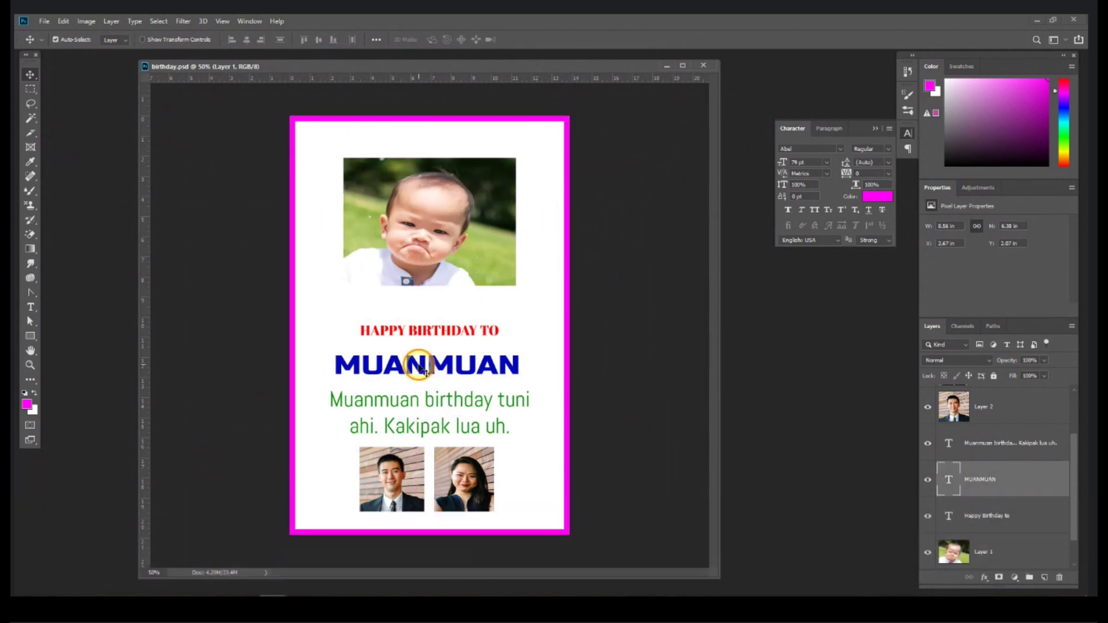
pyautogui.click(30, 75)
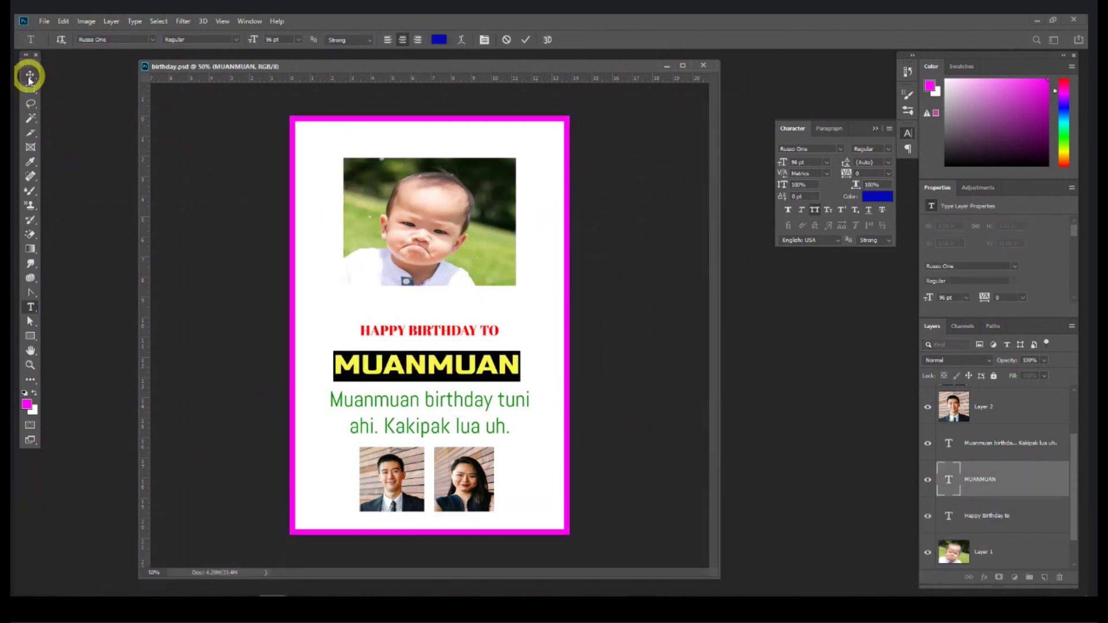
pyautogui.hotkey('ctrl', 't')
pyautogui.moveTo(520, 365); pyautogui.dragTo(496, 366)
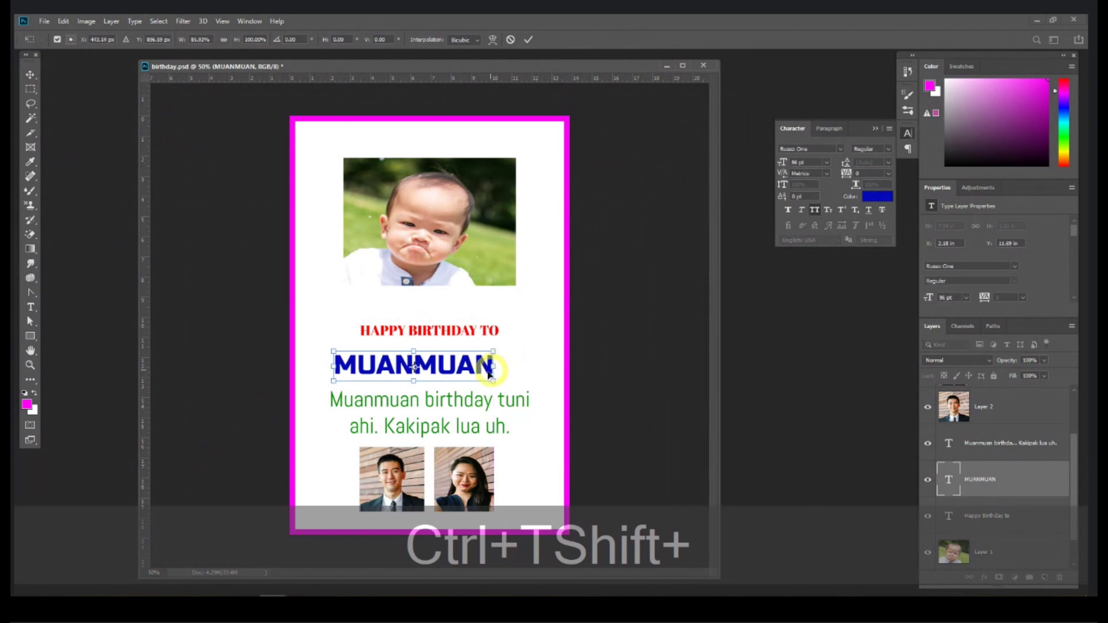
pyautogui.hotkey('shift', 'Return')
# Step: Enlarge MUANMUAN to 107 pt and tighten its tracking to -40
pyautogui.doubleClick(478, 365)
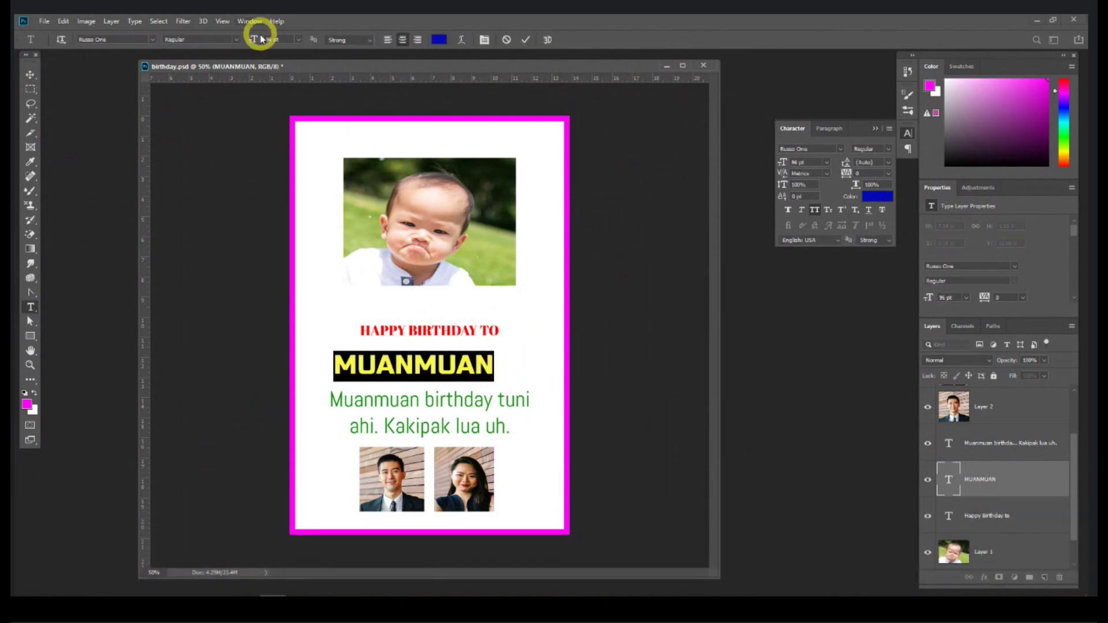
pyautogui.moveTo(255, 40); pyautogui.dragTo(263, 45)
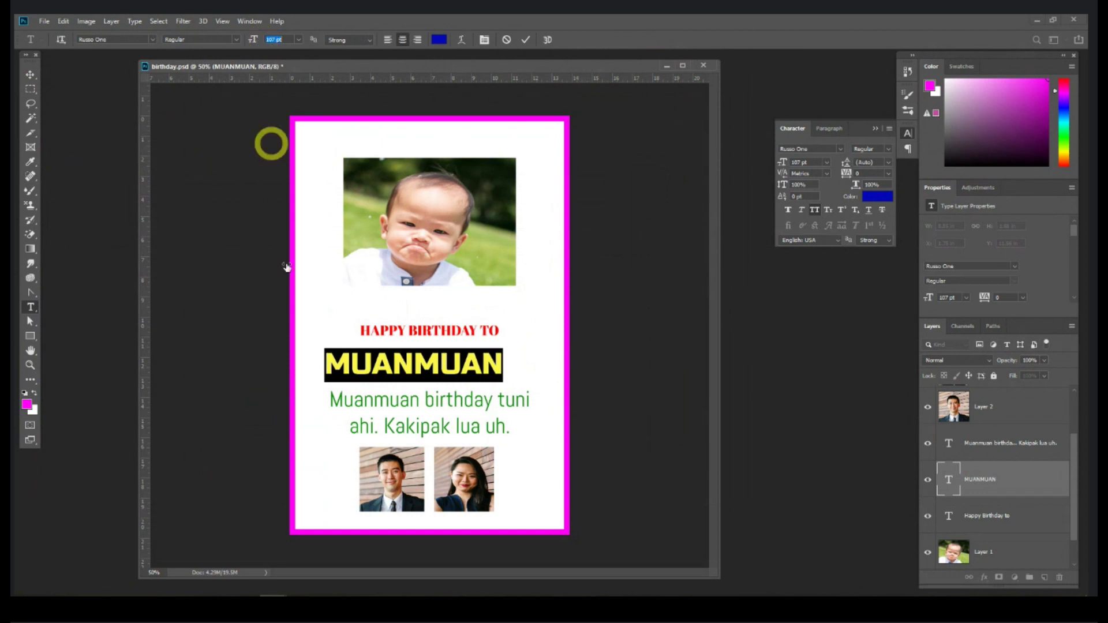
pyautogui.moveTo(852, 128); pyautogui.dragTo(365, 196)
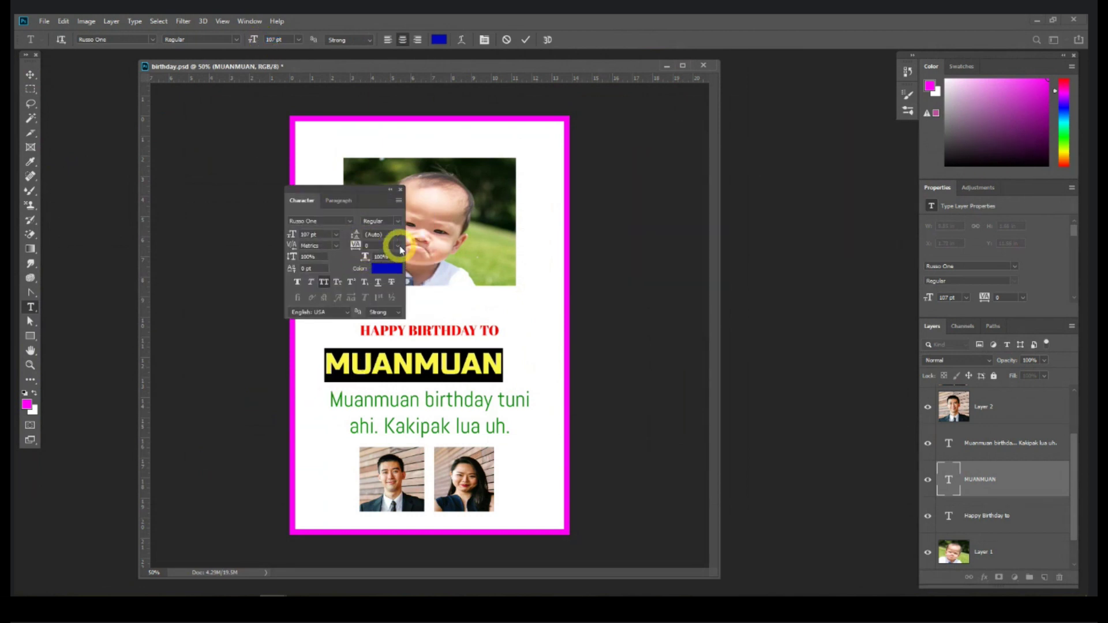
pyautogui.click(398, 245)
pyautogui.click(372, 374)
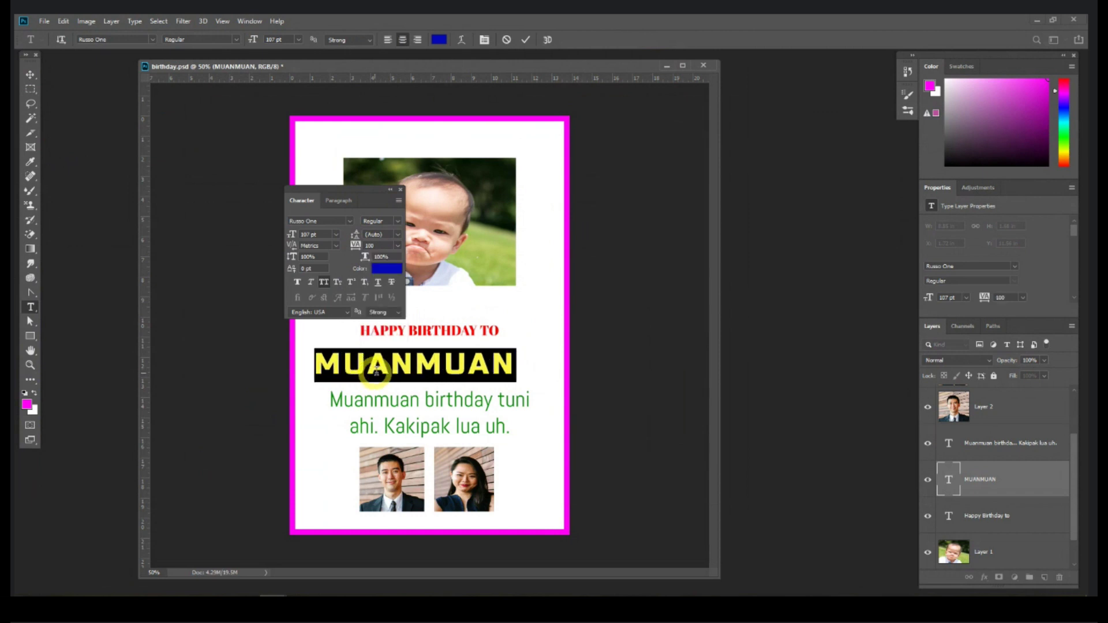
pyautogui.moveTo(359, 247); pyautogui.dragTo(350, 249)
pyautogui.click(30, 74)
pyautogui.moveTo(354, 195); pyautogui.dragTo(762, 197)
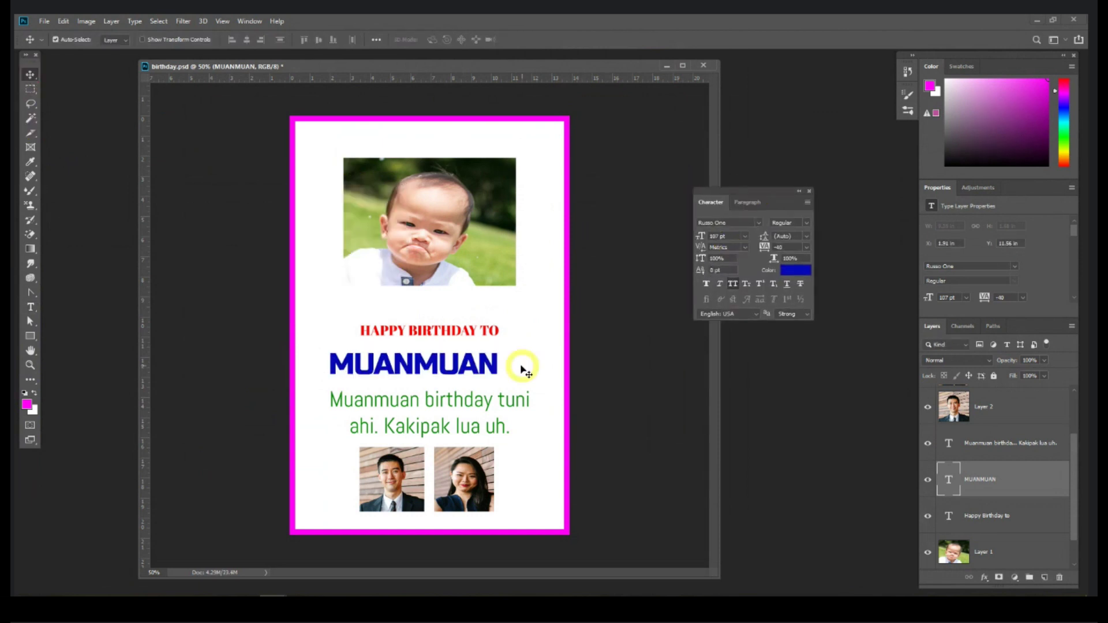
pyautogui.click(473, 332)
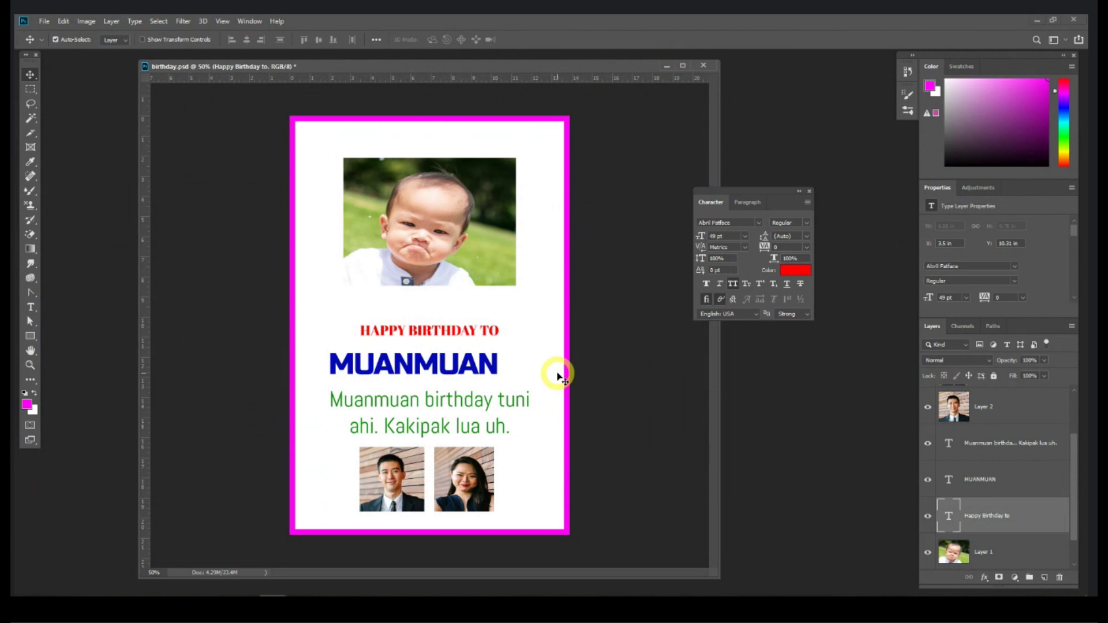
# Step: Recolour the HAPPY BIRTHDAY TO heading to red e62f2f
pyautogui.doubleClick(447, 333)
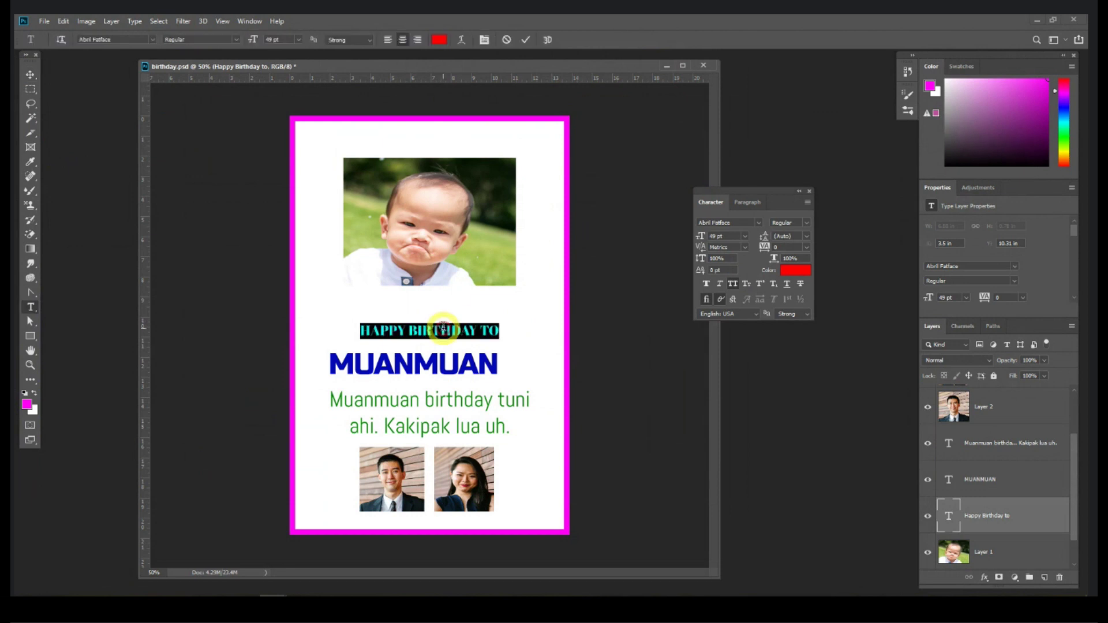
pyautogui.click(440, 39)
pyautogui.click(783, 210)
pyautogui.moveTo(784, 210); pyautogui.dragTo(760, 220)
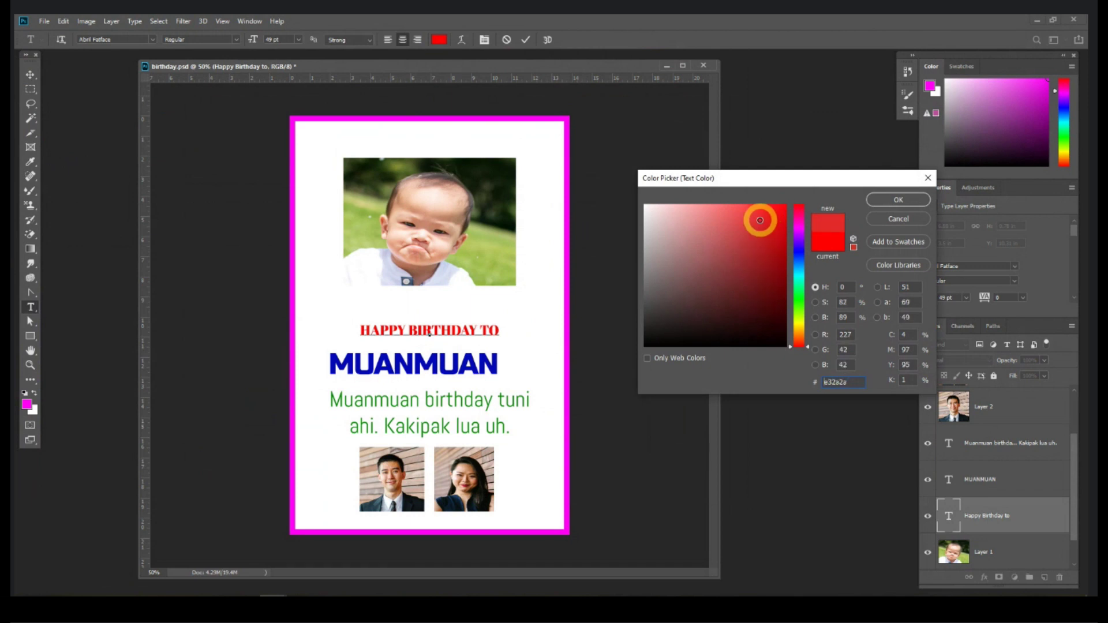
pyautogui.click(897, 202)
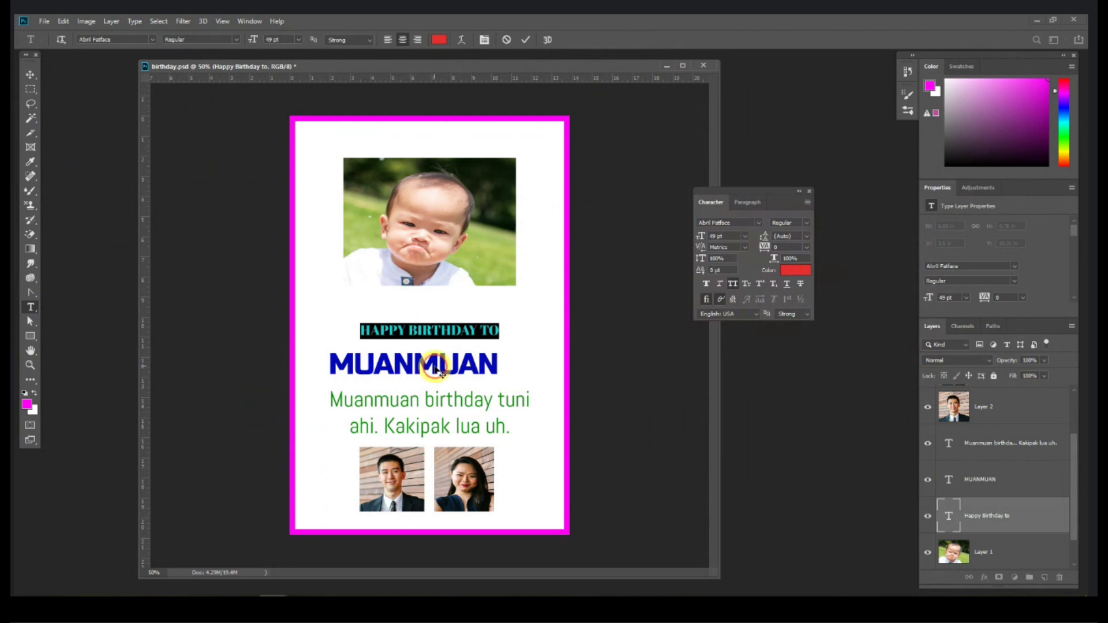
pyautogui.click(1002, 387)
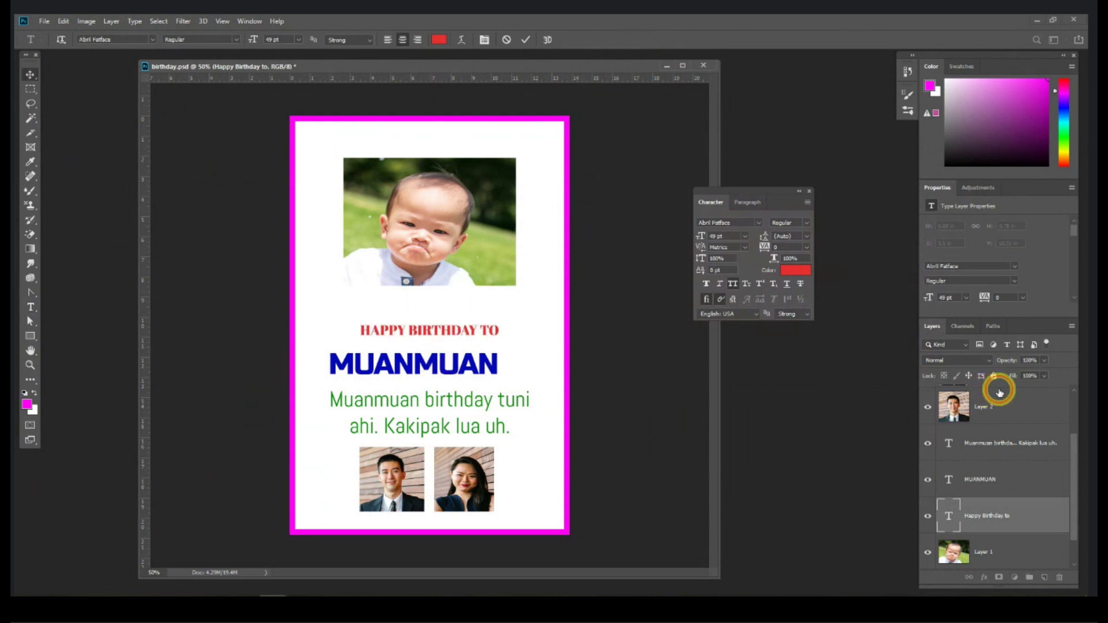
pyautogui.keyDown('ctrl'); pyautogui.click(454, 366); pyautogui.keyUp('ctrl')
# Step: Change MUANMUAN to the lighter blue 1863c9, then close the birthday card document
pyautogui.doubleClick(454, 365)
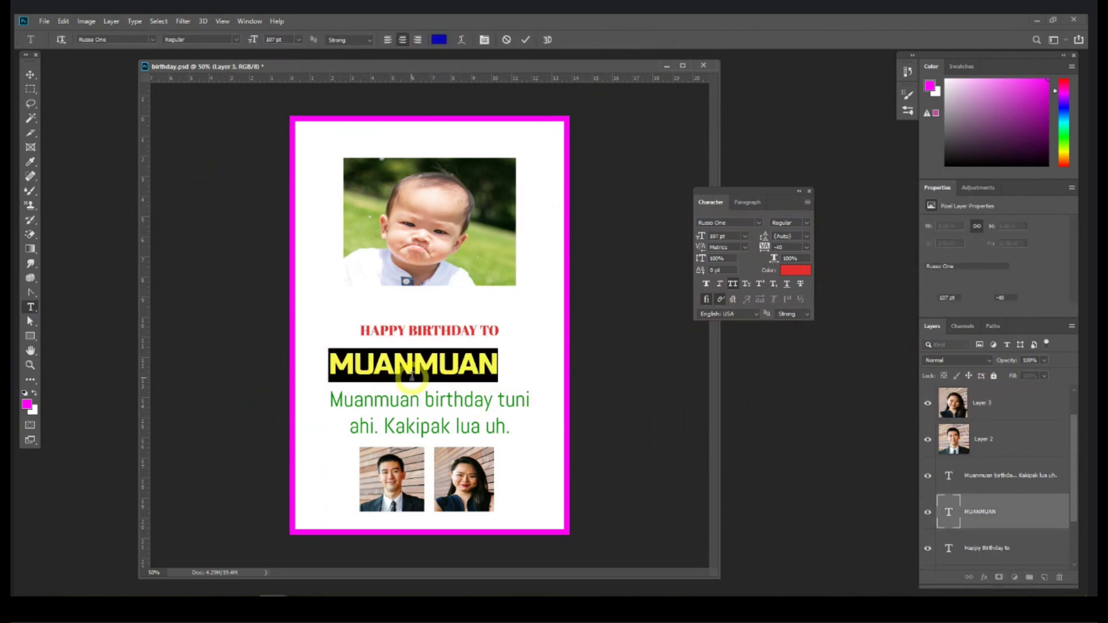
pyautogui.hotkey('ctrl', 'h')
pyautogui.click(439, 39)
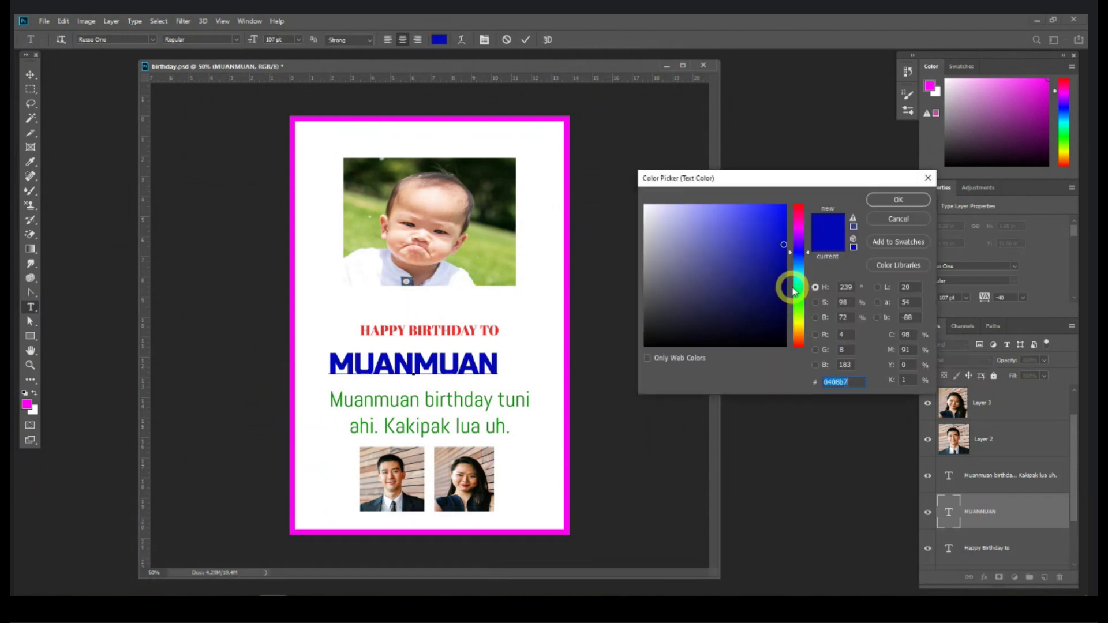
pyautogui.moveTo(789, 257); pyautogui.dragTo(769, 234)
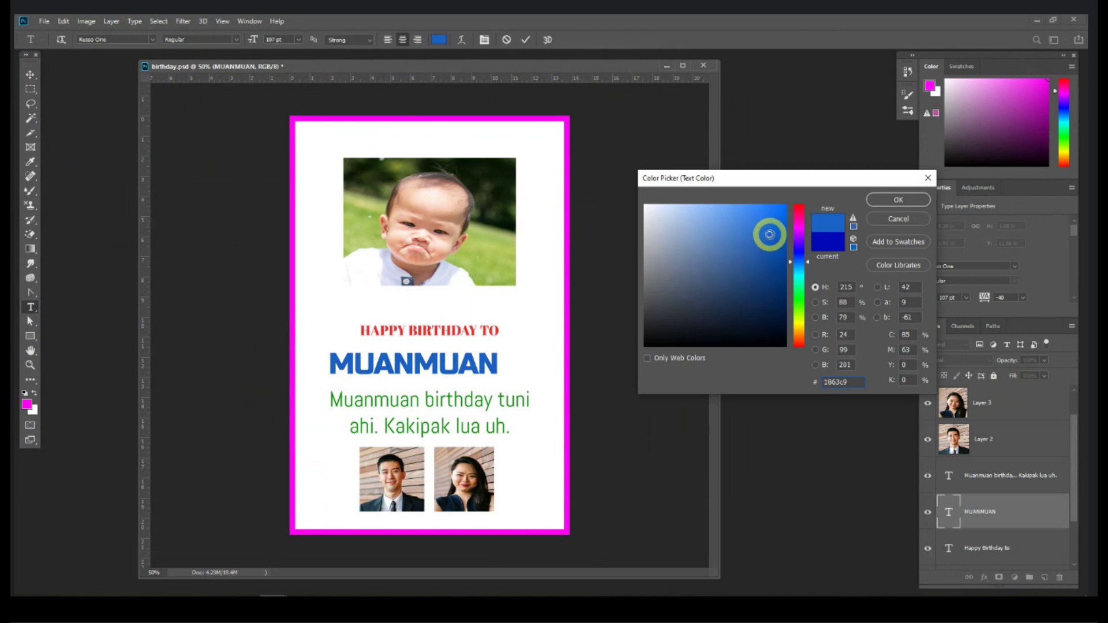
pyautogui.click(892, 200)
pyautogui.click(30, 74)
pyautogui.moveTo(218, 67); pyautogui.dragTo(178, 72)
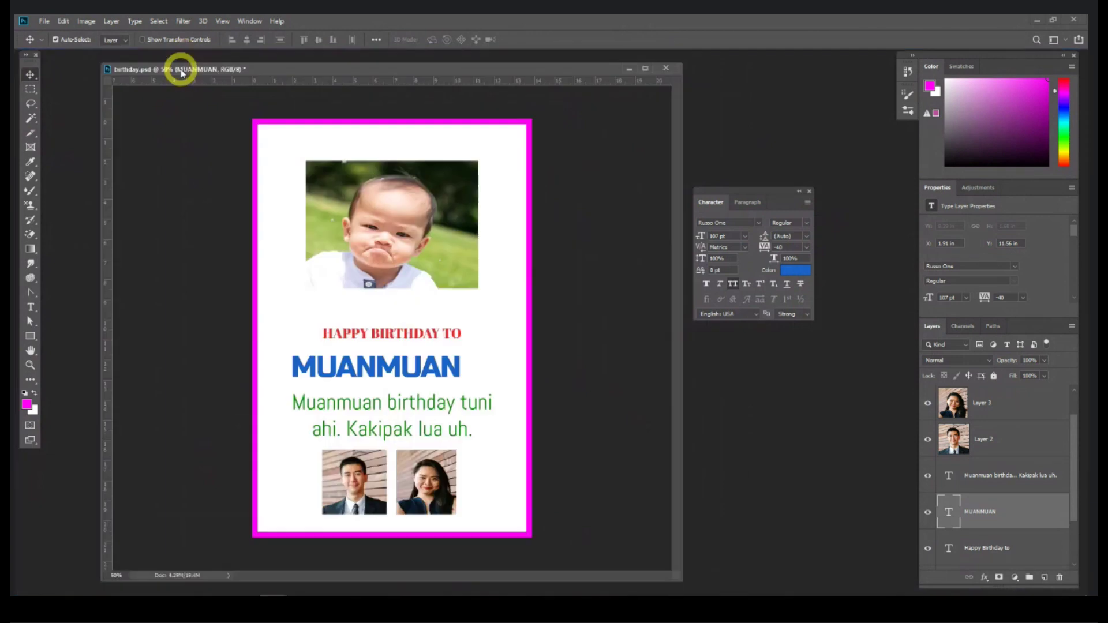
pyautogui.click(665, 70)
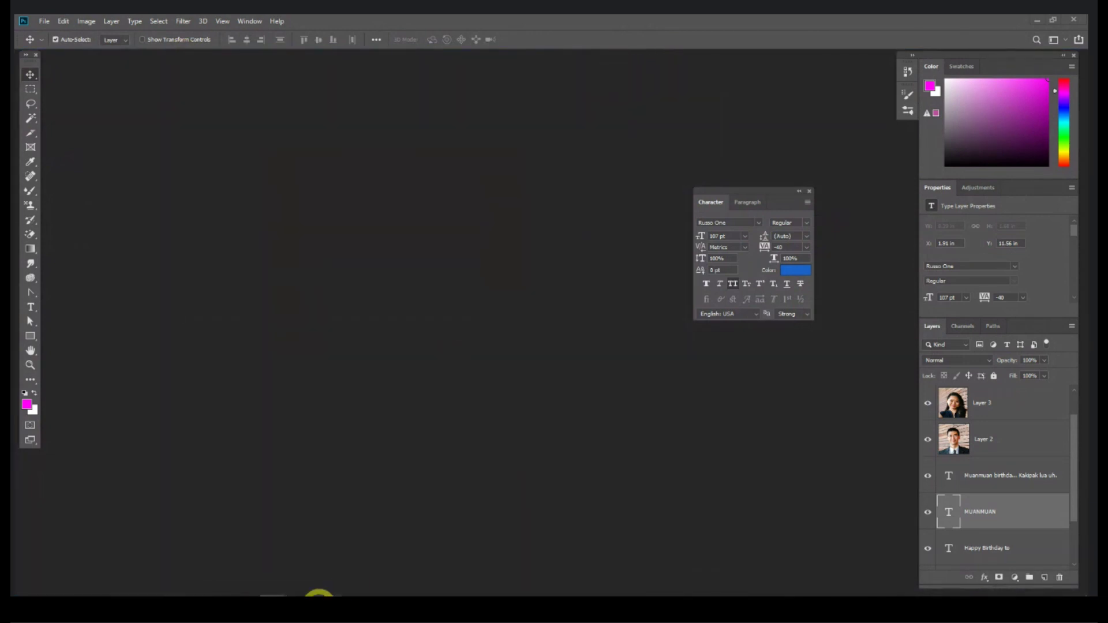
# Step: Save the birthday card and close it
pyautogui.click(333, 557)
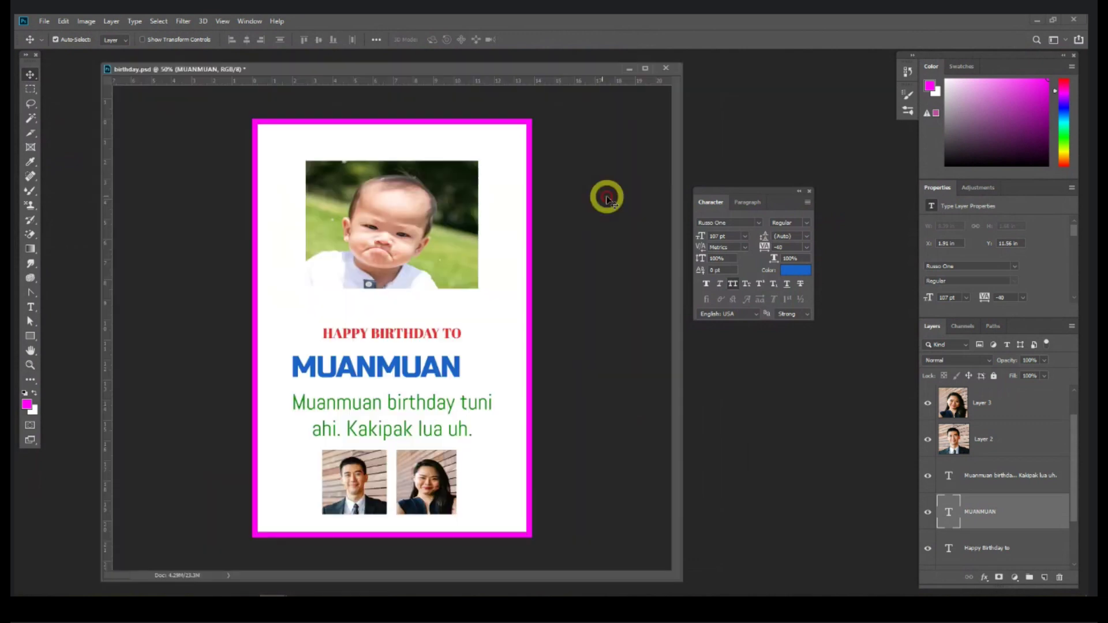
pyautogui.hotkey('ctrl', 's')
pyautogui.click(665, 69)
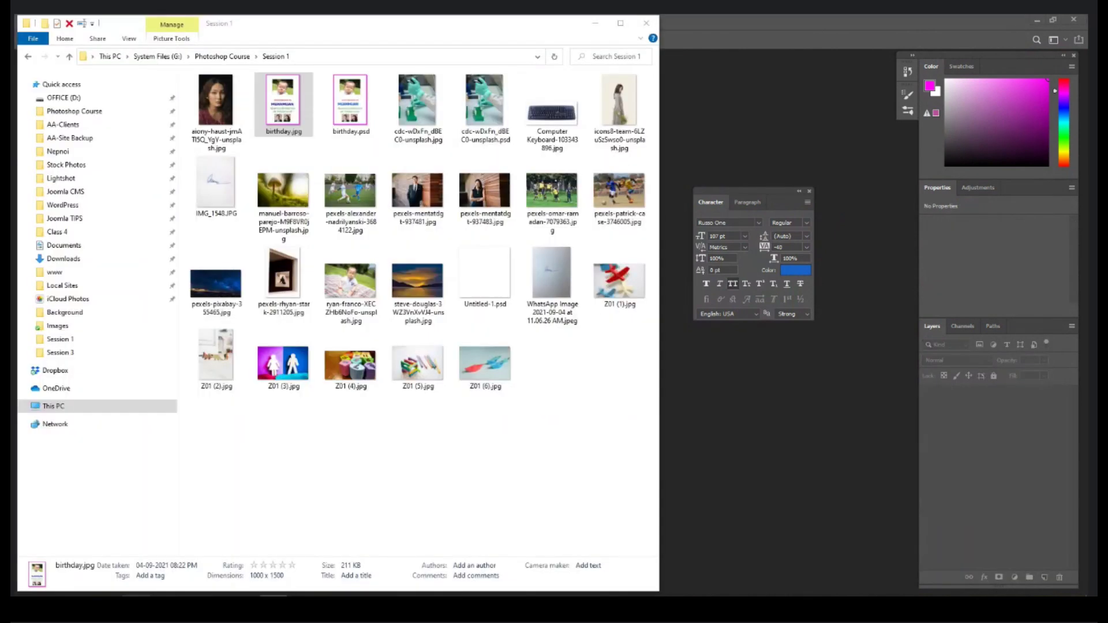
# Step: Open the WhatsApp signature photo and duplicate its Background layer
pyautogui.moveTo(555, 280); pyautogui.dragTo(737, 140)
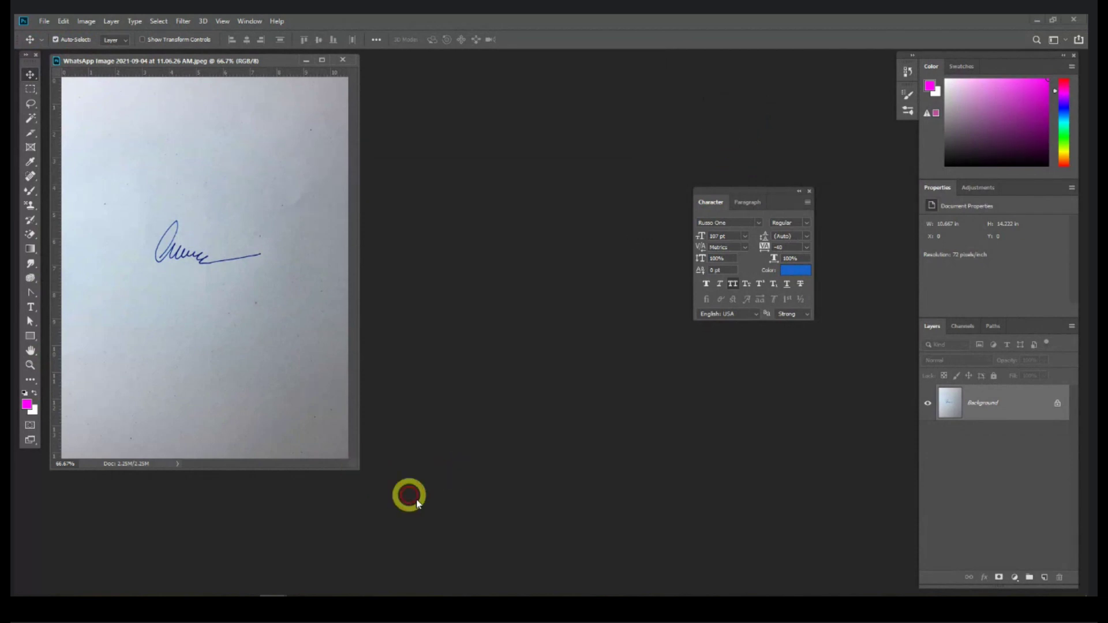
pyautogui.moveTo(354, 466); pyautogui.dragTo(596, 552)
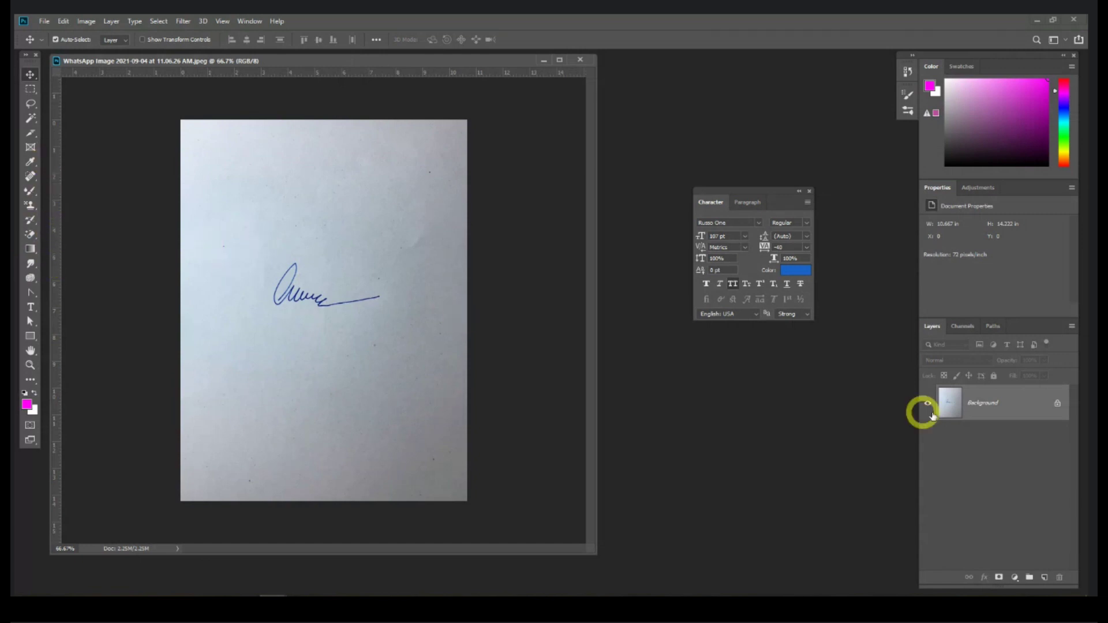
pyautogui.moveTo(1013, 408); pyautogui.dragTo(1045, 577)
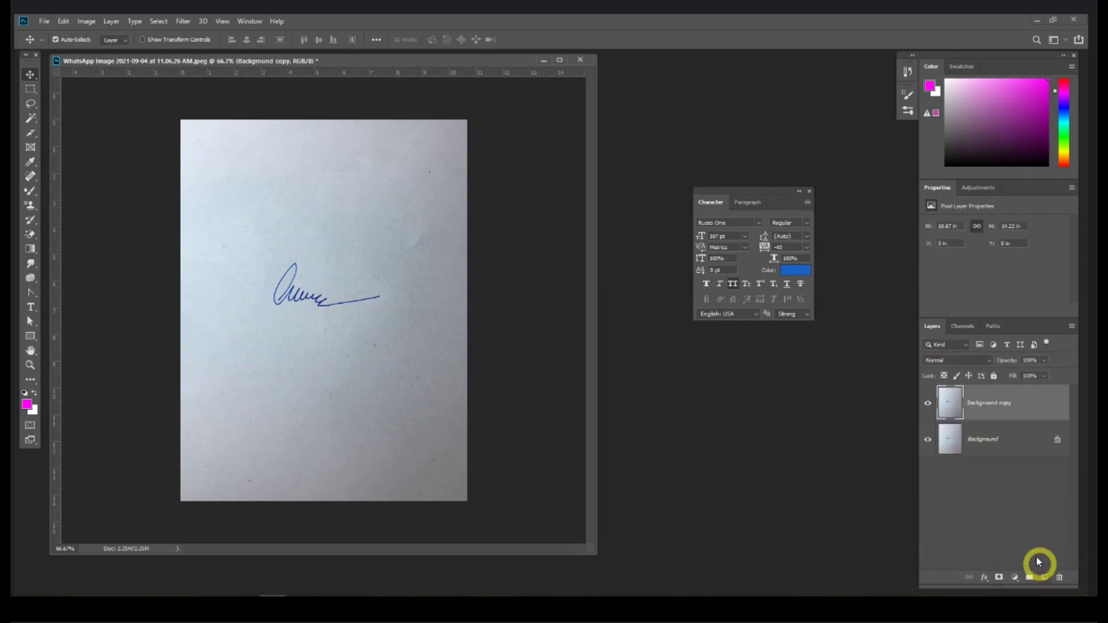
# Step: Hide the Background layer and crop to about 4.19 × 2.14 in around the signature
pyautogui.click(928, 446)
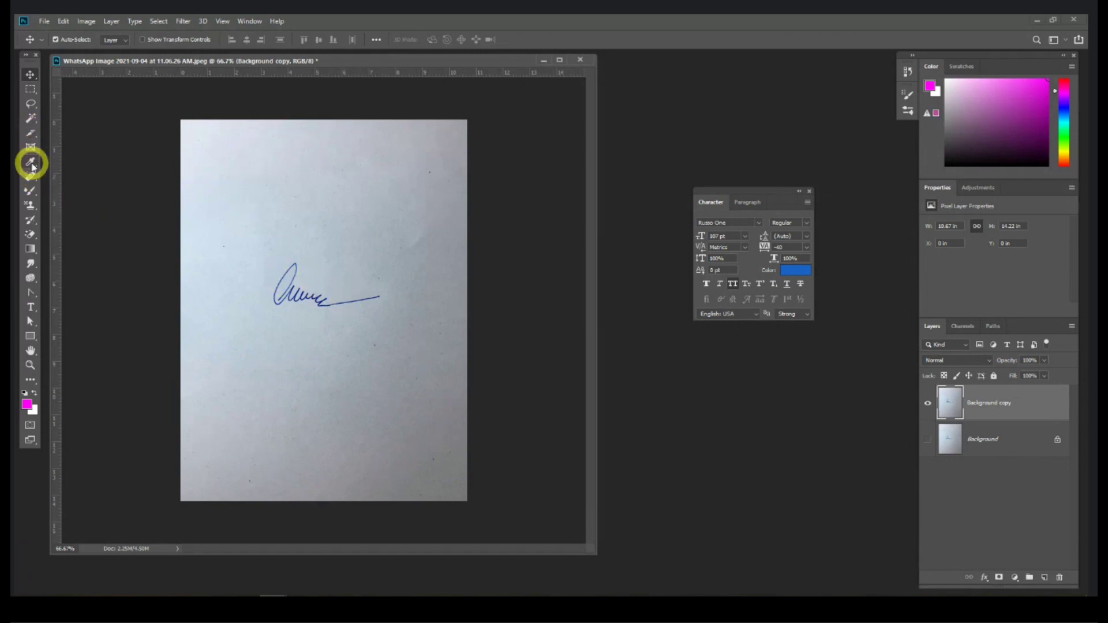
pyautogui.moveTo(30, 133); pyautogui.dragTo(81, 137)
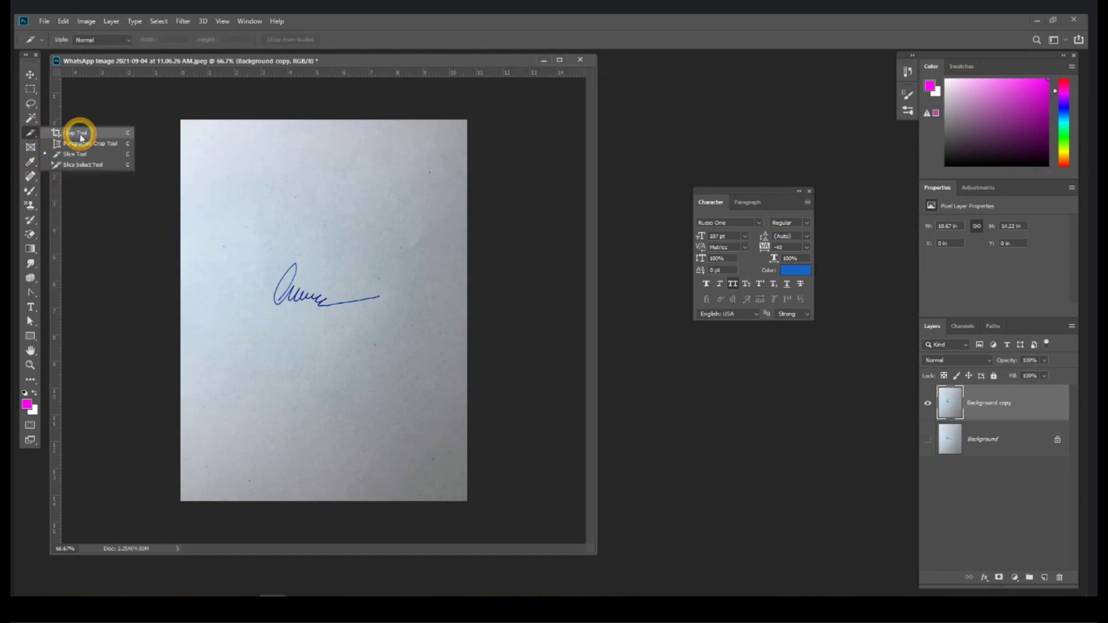
pyautogui.click(82, 136)
pyautogui.moveTo(260, 256)
pyautogui.mouseDown()
pyautogui.moveTo(289, 288)
pyautogui.moveTo(388, 317)
pyautogui.mouseUp()
pyautogui.moveTo(321, 277); pyautogui.dragTo(326, 279)
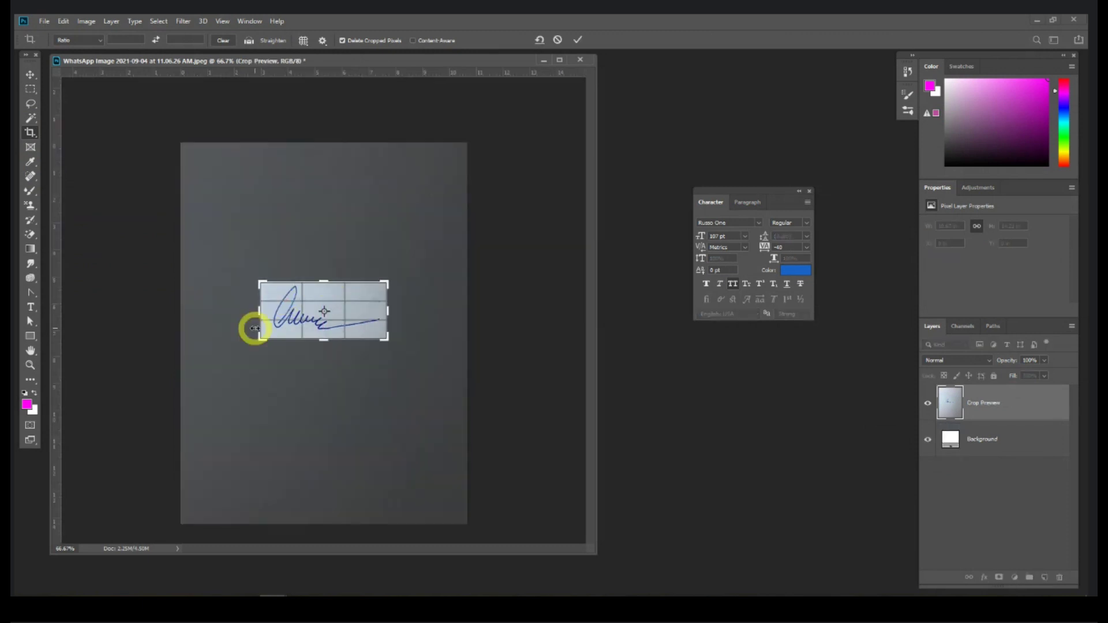
pyautogui.moveTo(265, 312); pyautogui.dragTo(262, 313)
pyautogui.moveTo(262, 313); pyautogui.dragTo(264, 314)
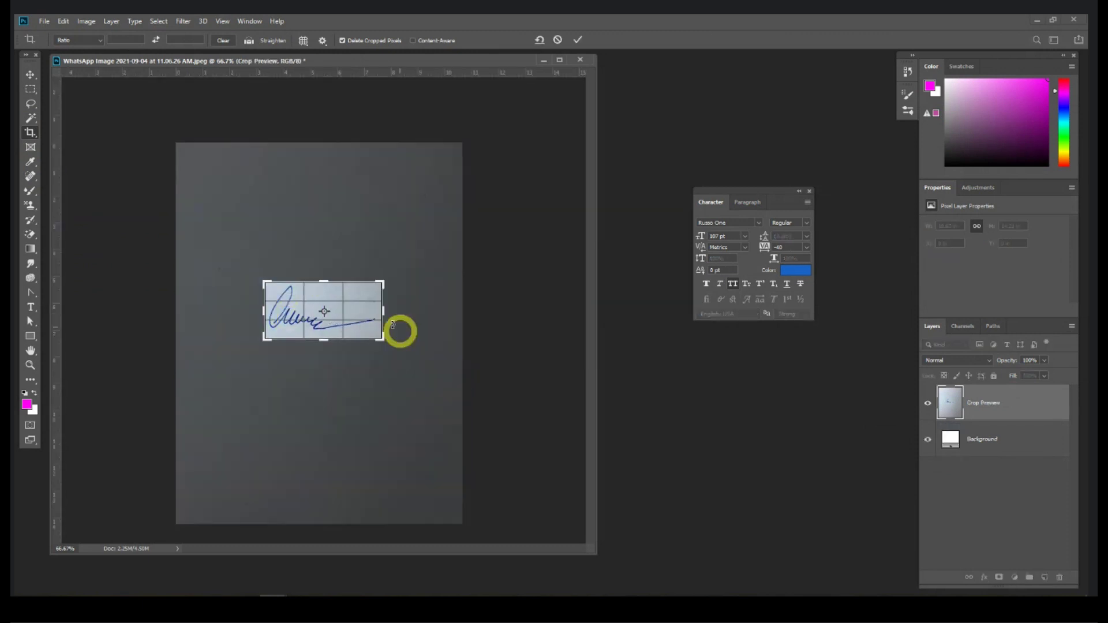
pyautogui.moveTo(378, 309); pyautogui.dragTo(378, 312)
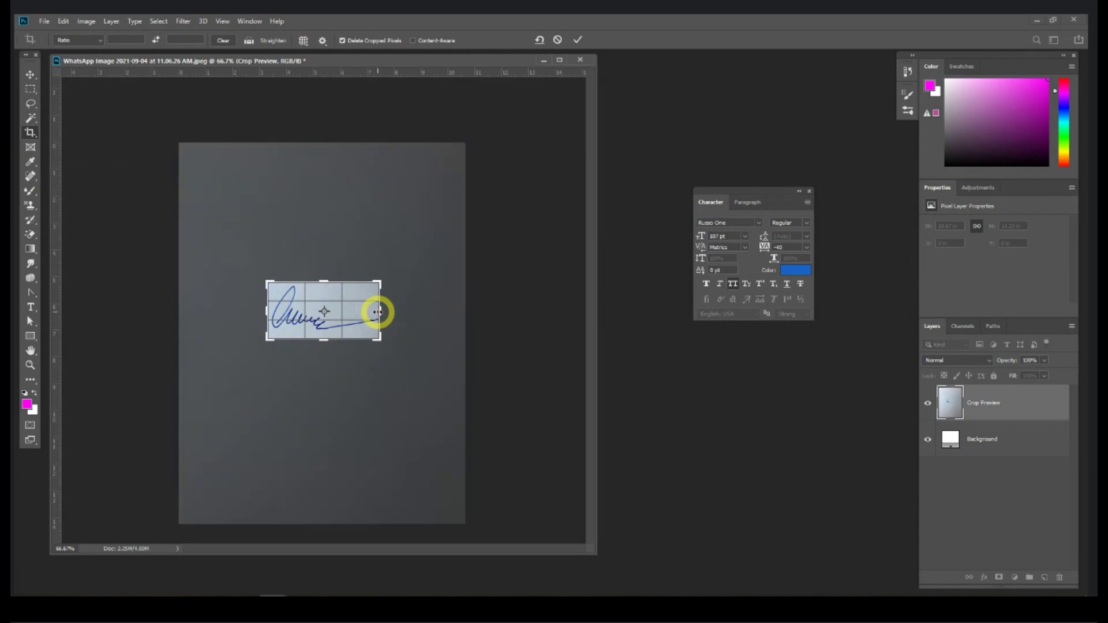
pyautogui.press('Return')
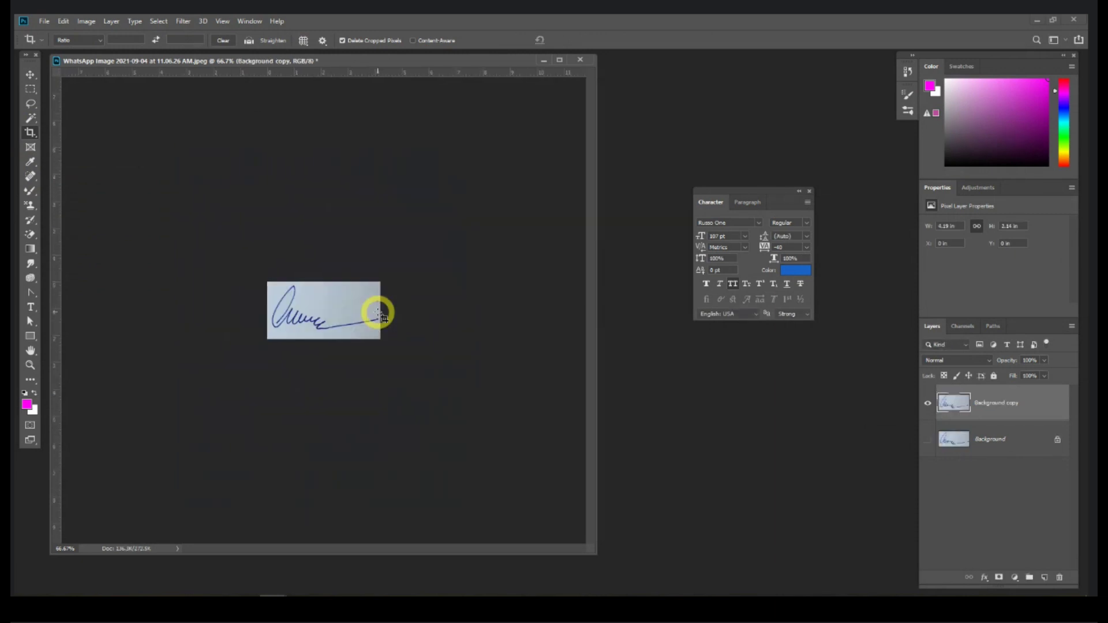
pyautogui.hotkey('ctrl', '1')
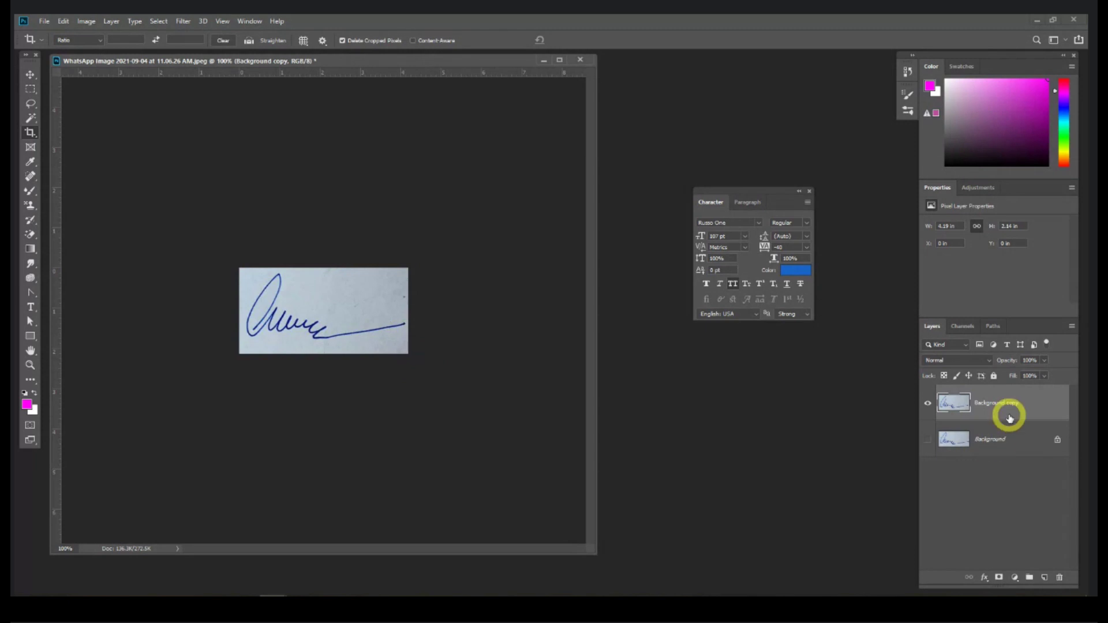
# Step: Add a magenta-filled layer and move it below Background copy
pyautogui.click(1044, 578)
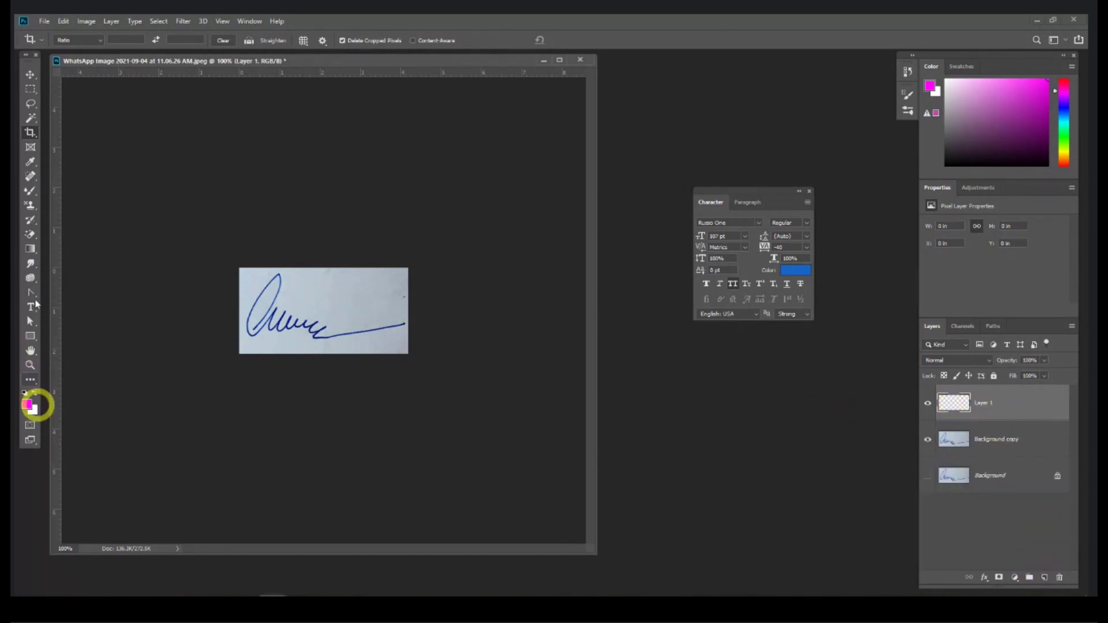
pyautogui.click(30, 249)
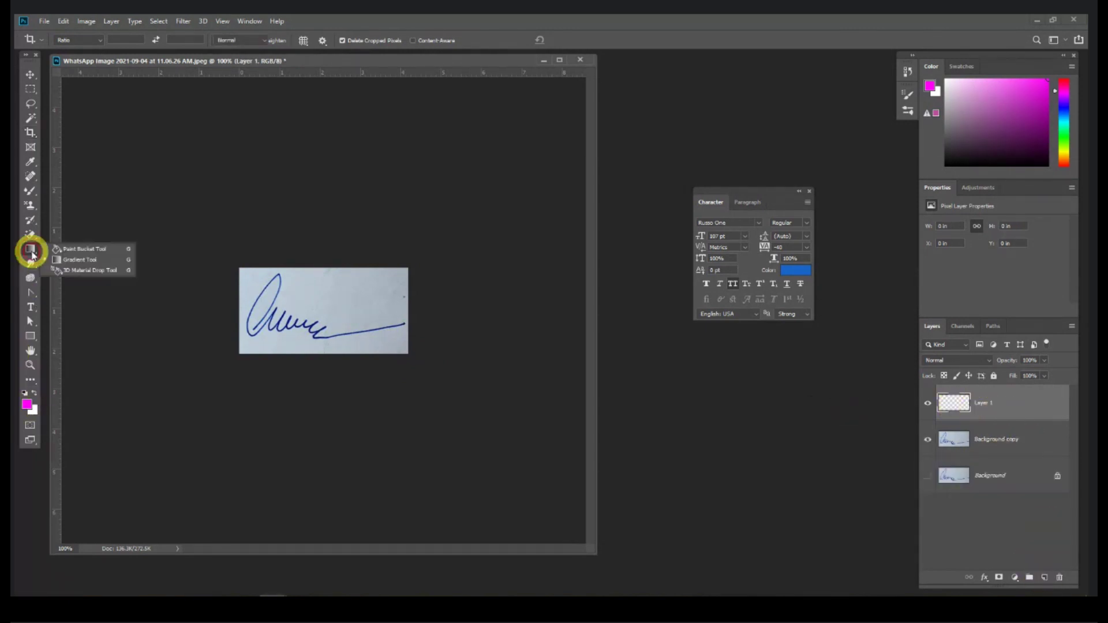
pyautogui.click(68, 250)
pyautogui.click(301, 309)
pyautogui.click(30, 74)
pyautogui.moveTo(1006, 402); pyautogui.dragTo(1006, 450)
# Step: Select the white paper around the signature on Background copy with the Magic Wand
pyautogui.click(1002, 408)
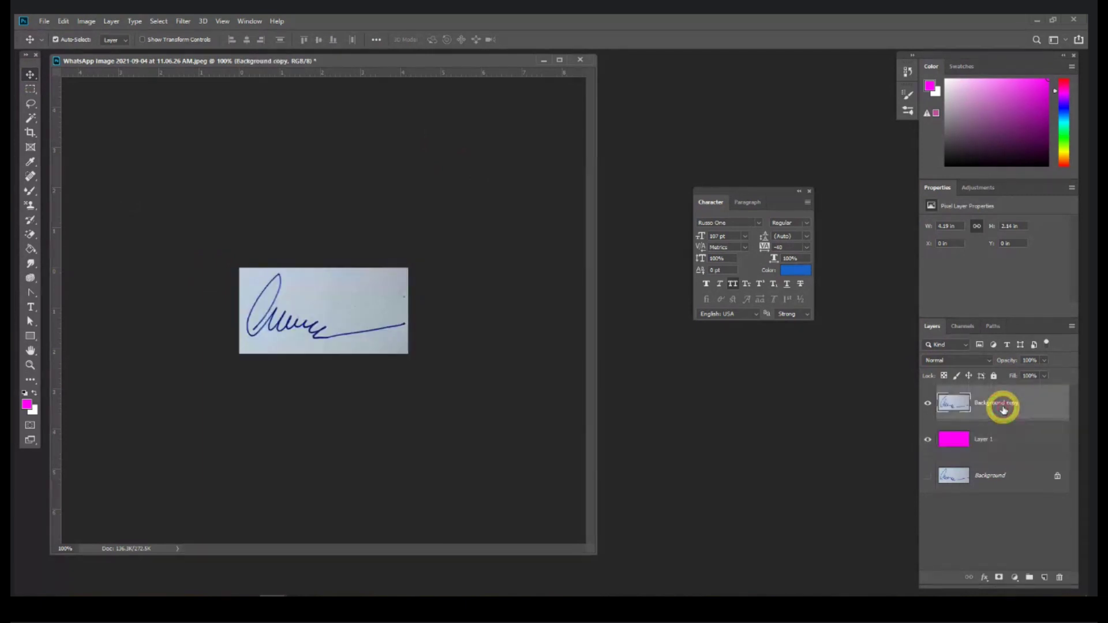
pyautogui.click(35, 195)
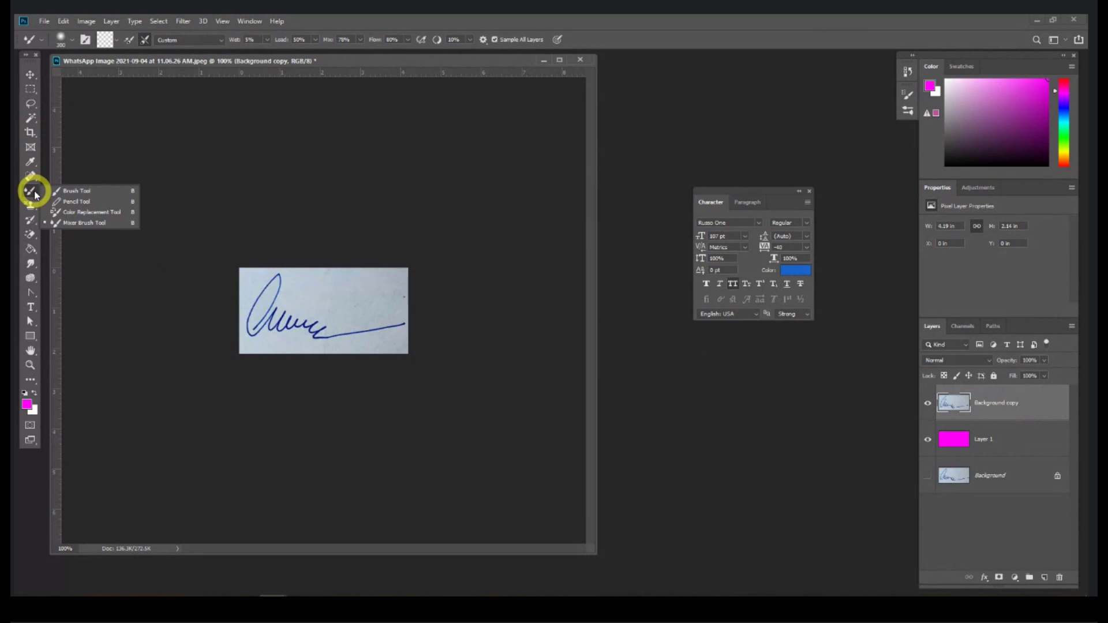
pyautogui.click(30, 163)
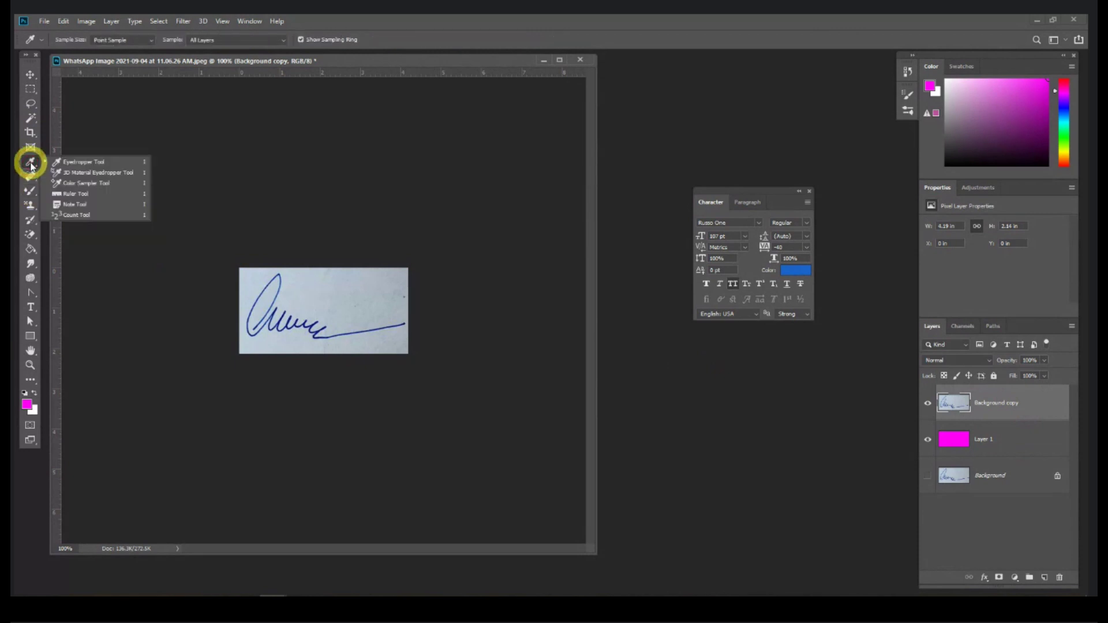
pyautogui.click(31, 176)
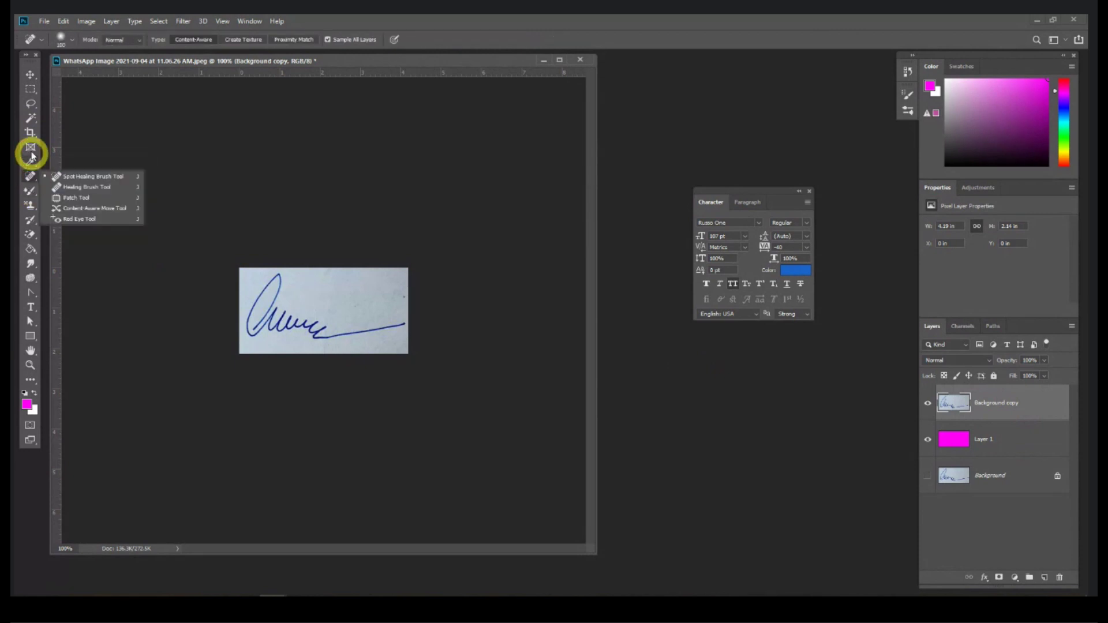
pyautogui.click(30, 120)
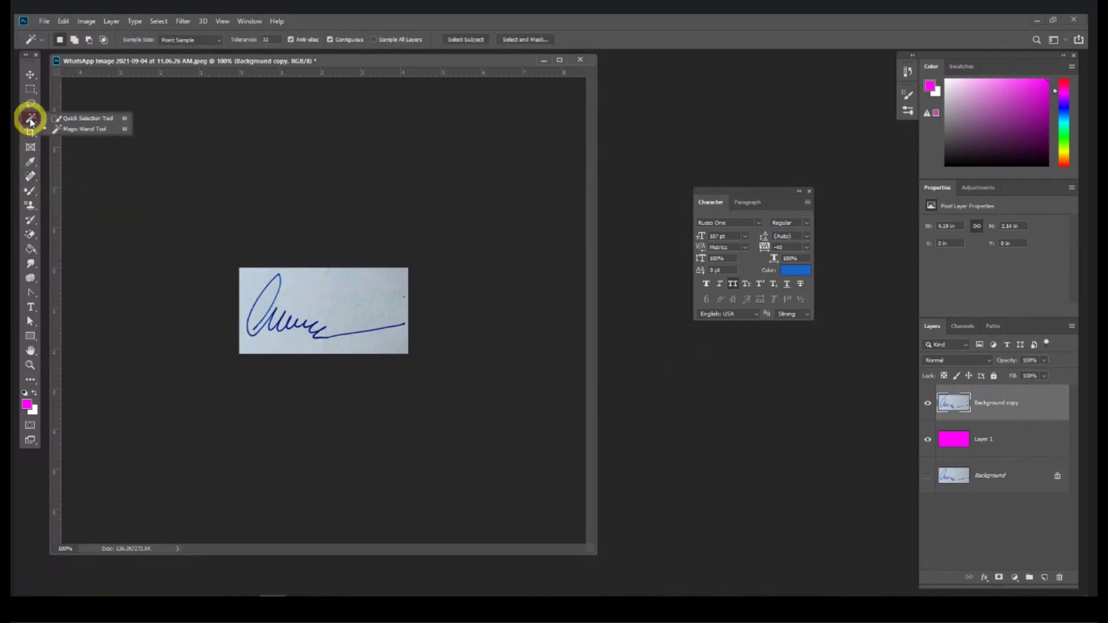
pyautogui.click(81, 118)
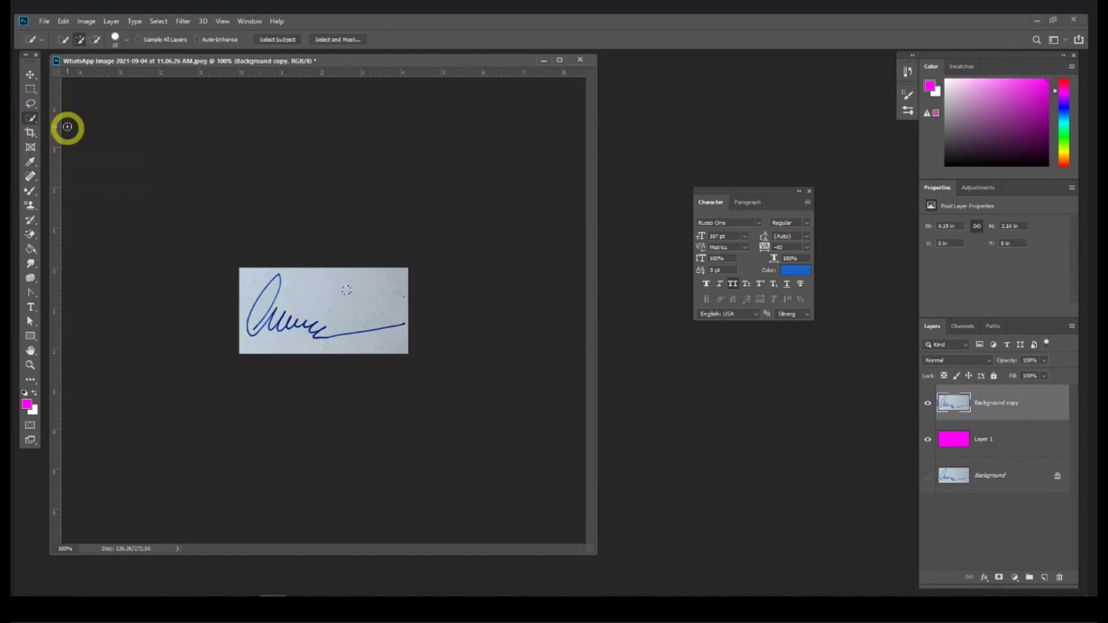
pyautogui.click(32, 118)
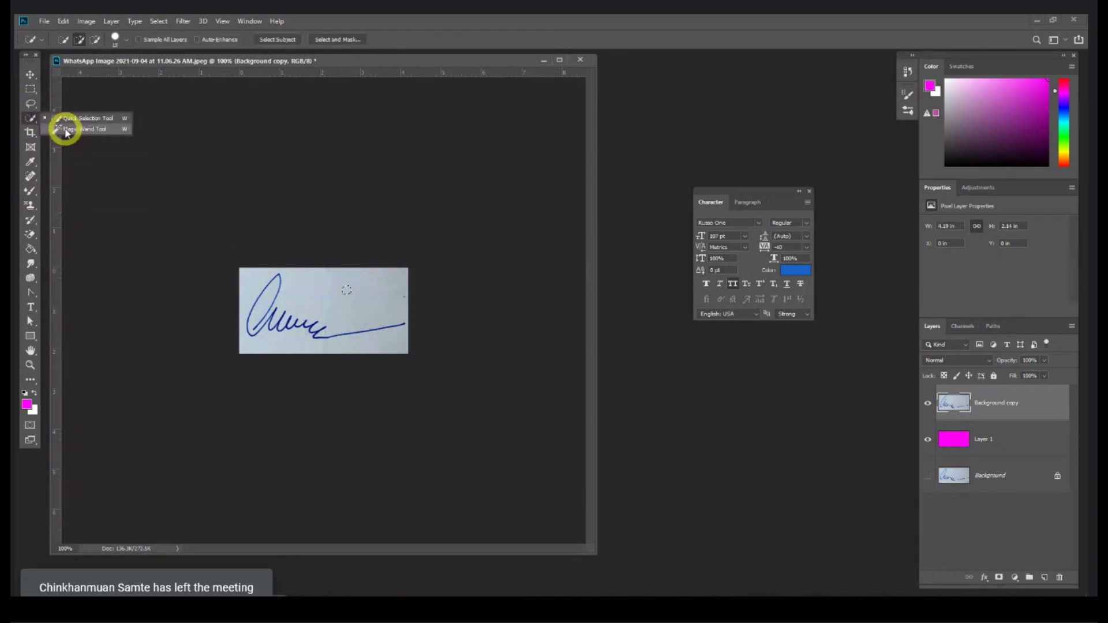
pyautogui.click(64, 129)
pyautogui.click(384, 306)
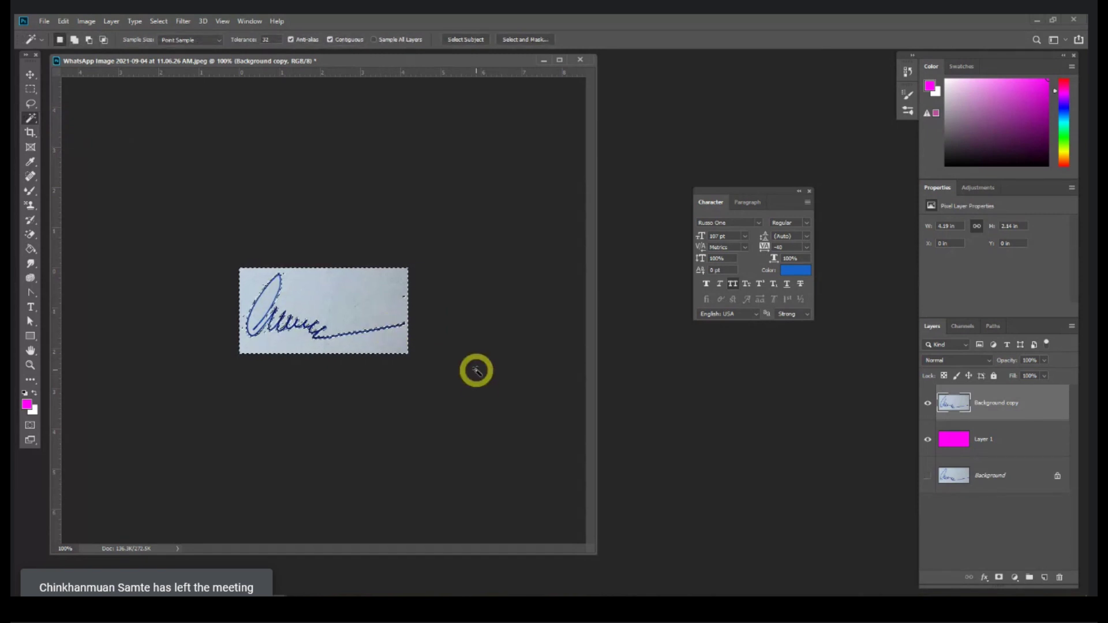
pyautogui.press('Delete')
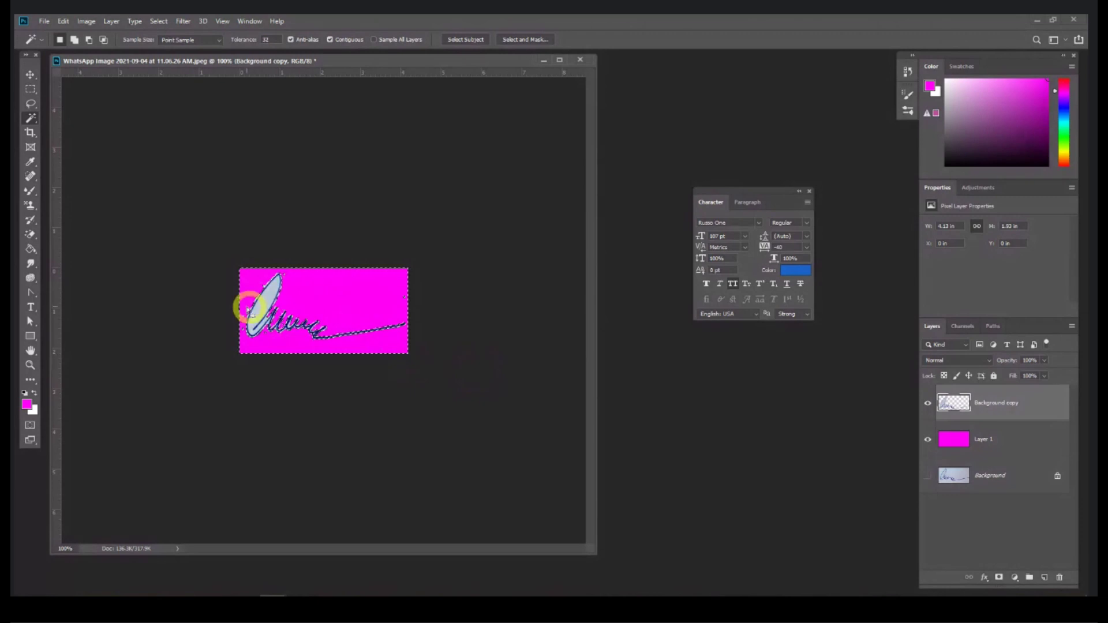
pyautogui.hotkey('ctrl', 'd')
pyautogui.click(295, 370)
pyautogui.hotkey('ctrl', '=')
pyautogui.hotkey('ctrl', '=')
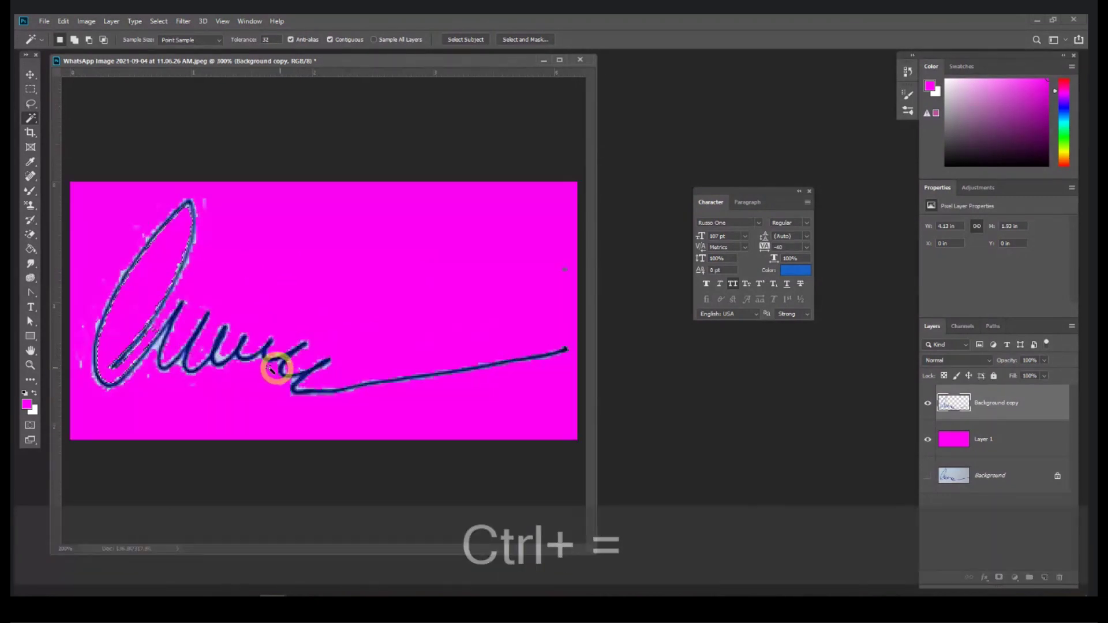
pyautogui.click(131, 462)
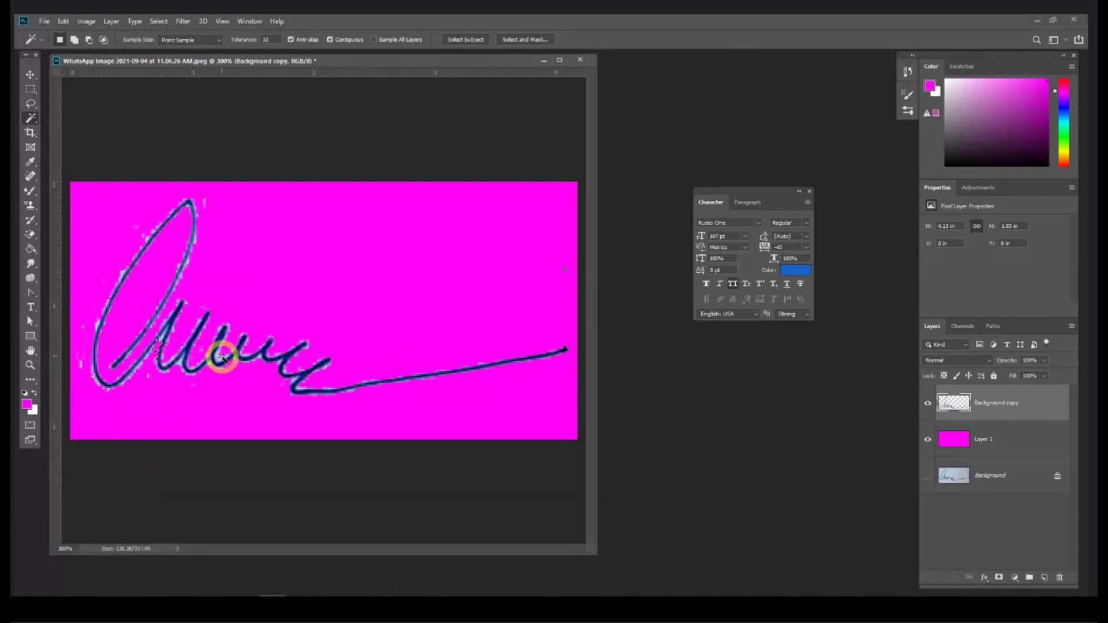
pyautogui.hotkey('ctrl', '-')
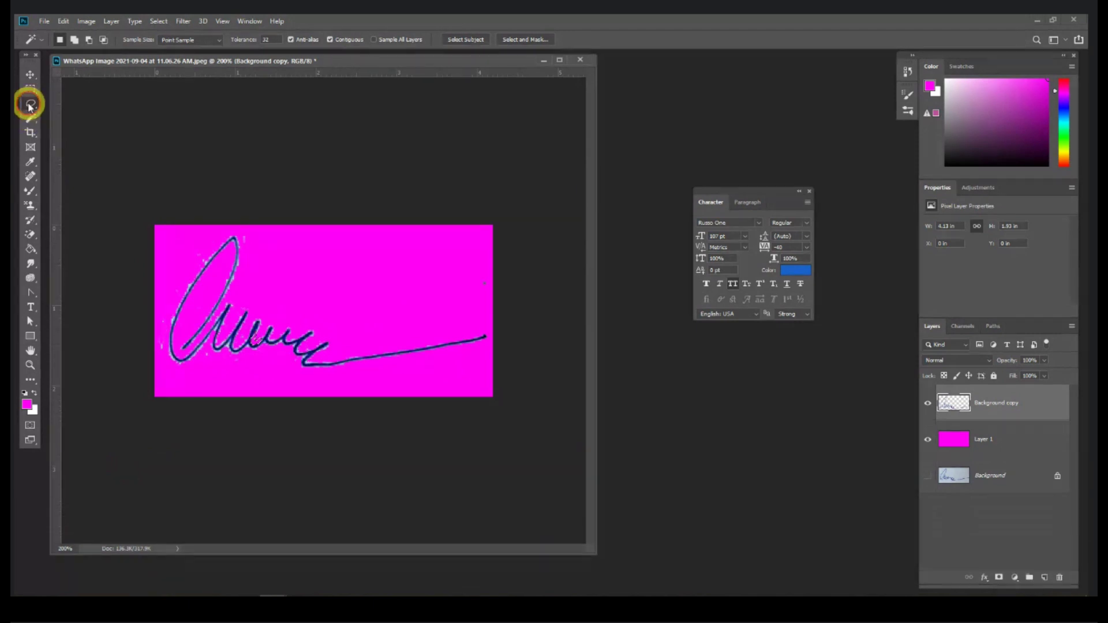
pyautogui.moveTo(30, 106); pyautogui.dragTo(65, 104)
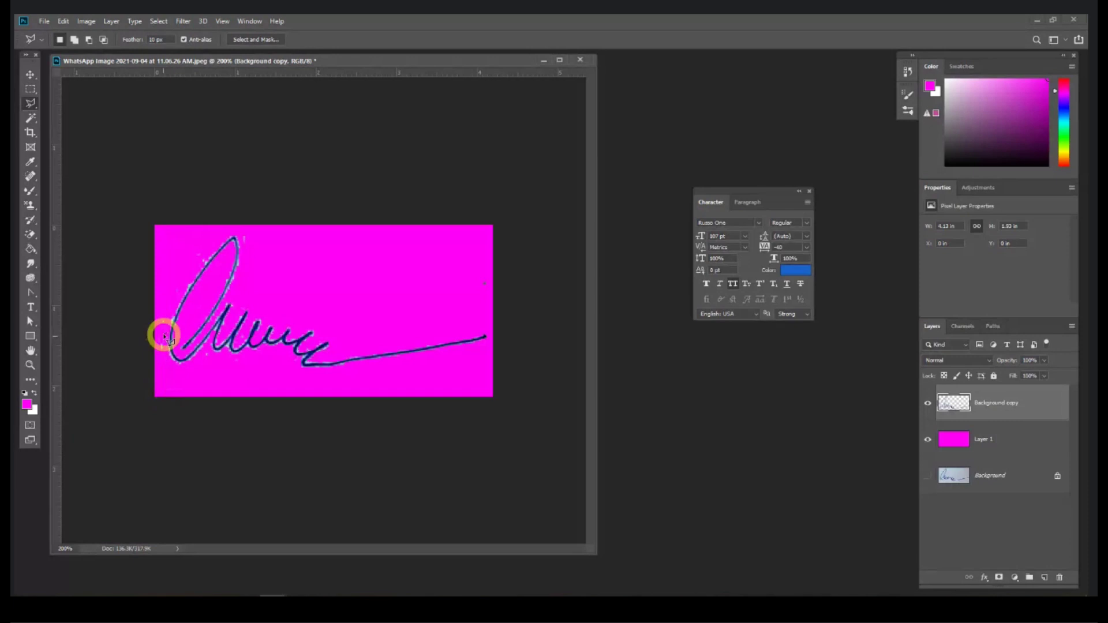
pyautogui.click(178, 289)
pyautogui.click(203, 258)
pyautogui.click(233, 220)
pyautogui.click(276, 222)
pyautogui.click(323, 297)
pyautogui.click(507, 317)
pyautogui.click(531, 149)
pyautogui.click(301, 128)
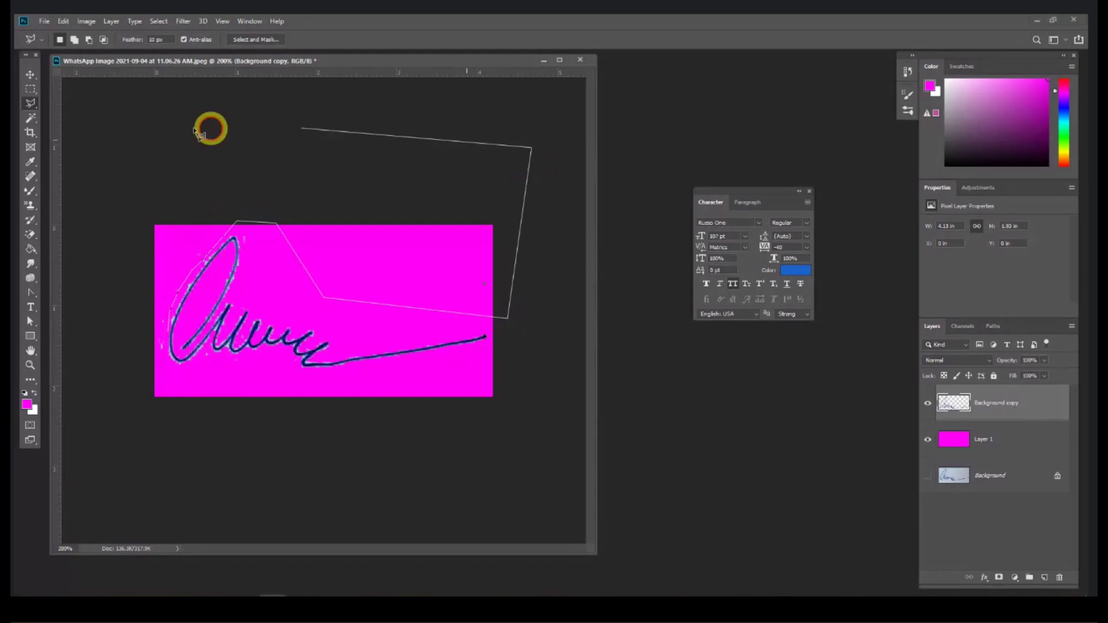
pyautogui.click(118, 190)
pyautogui.click(108, 398)
pyautogui.click(211, 442)
pyautogui.click(173, 346)
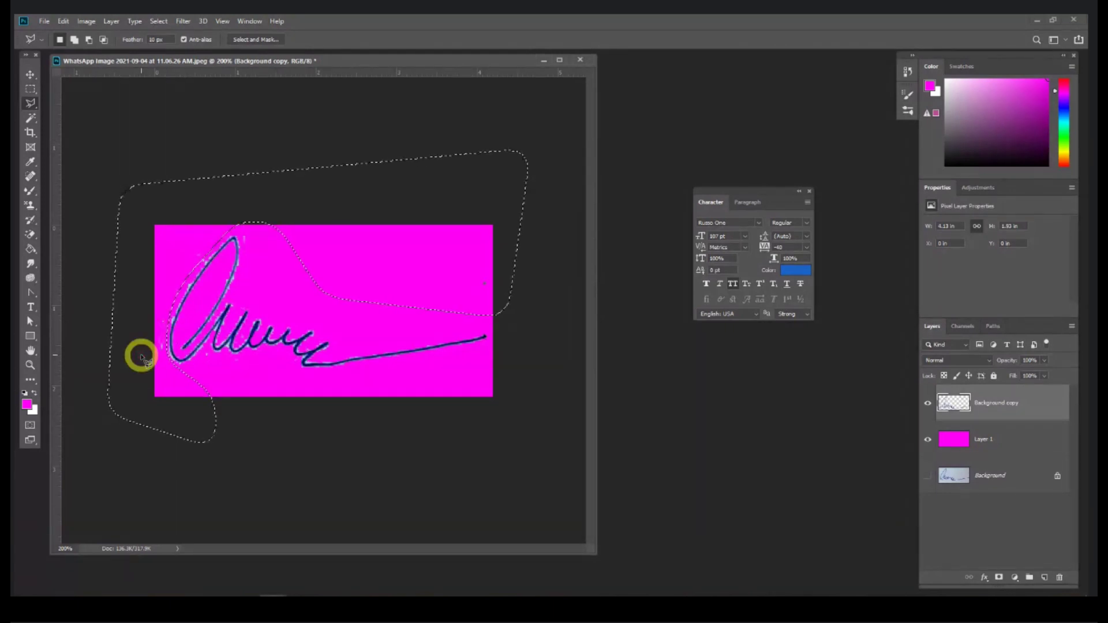
pyautogui.click(30, 74)
pyautogui.hotkey('ctrl', 'd')
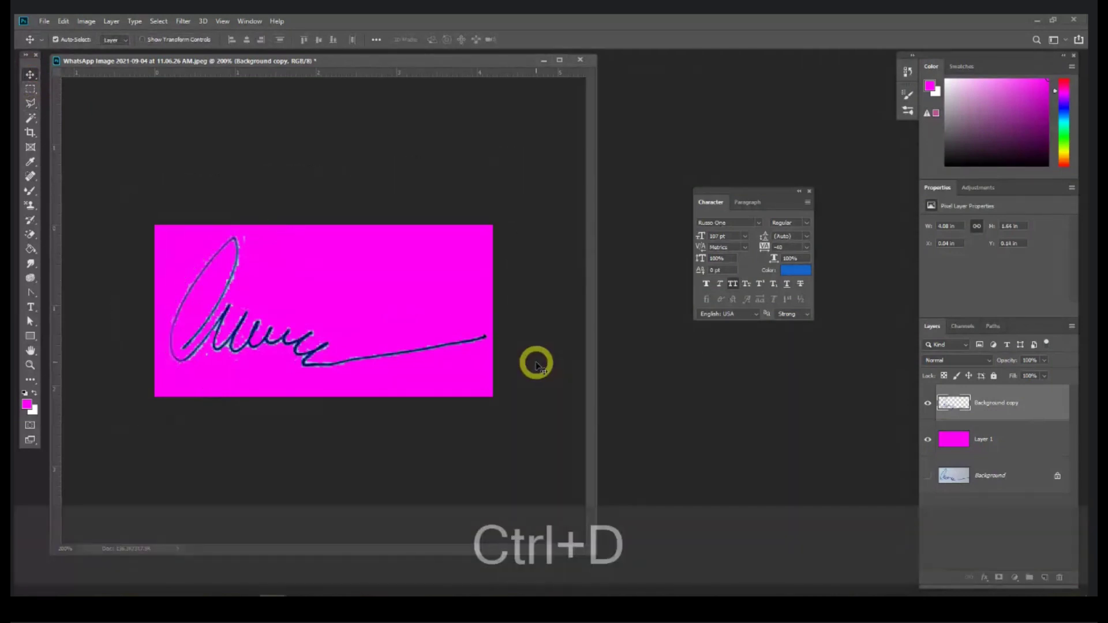
pyautogui.click(275, 326)
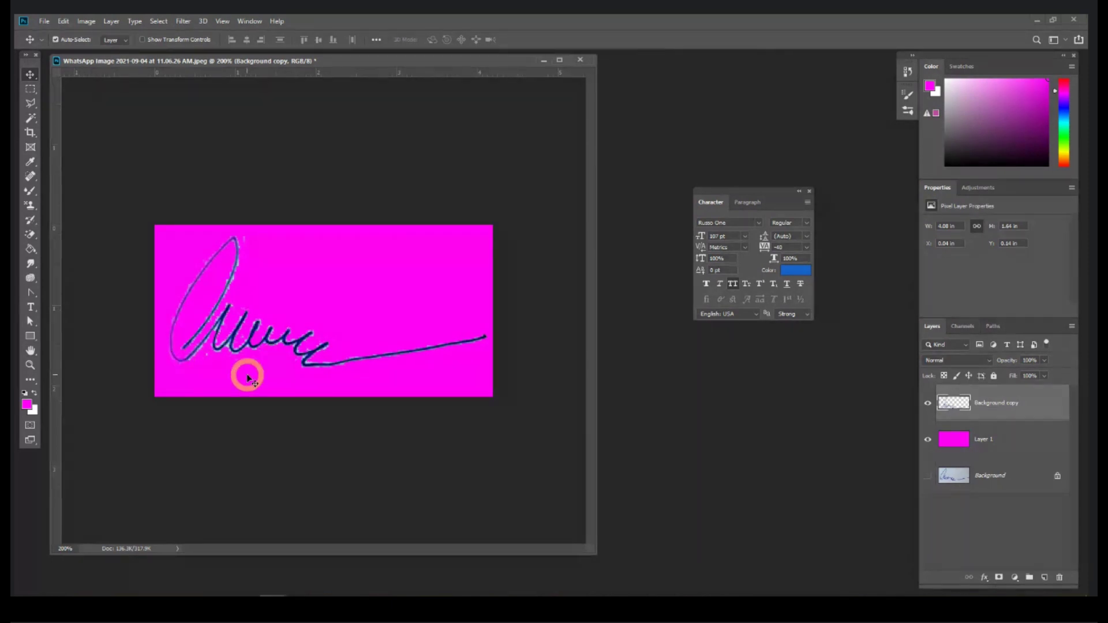
pyautogui.moveTo(247, 378); pyautogui.dragTo(190, 101)
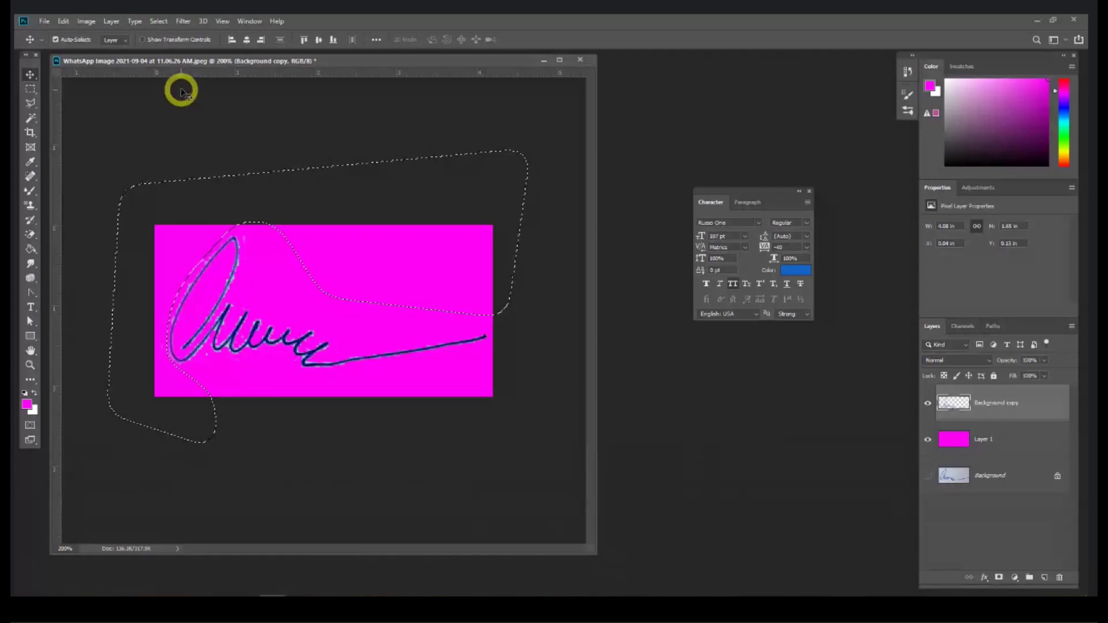
pyautogui.hotkey('ctrl', 'd')
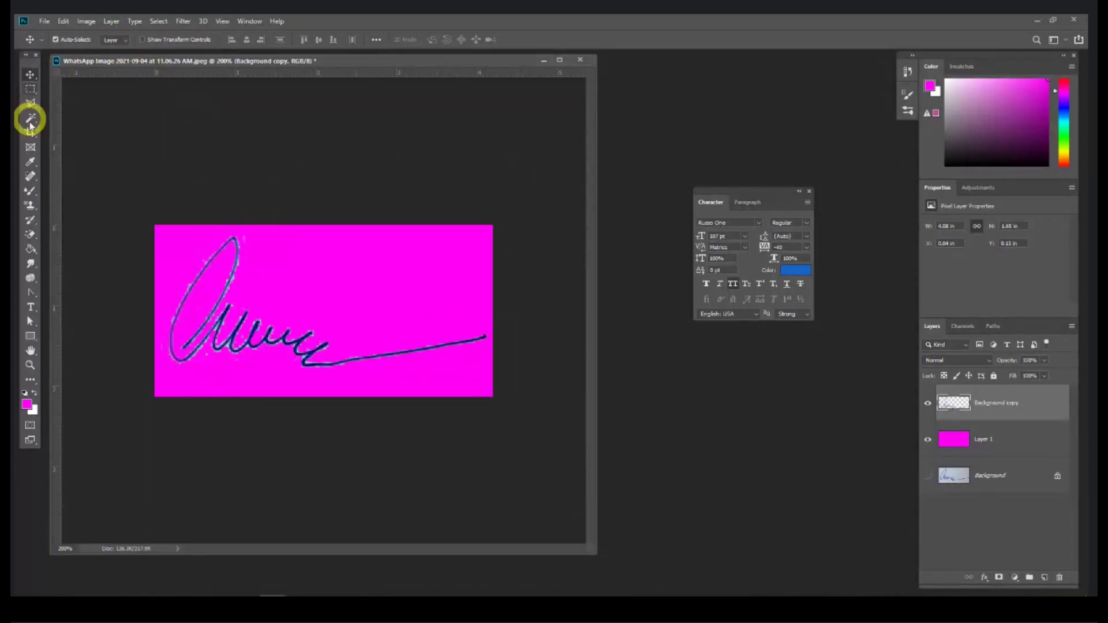
pyautogui.click(30, 103)
pyautogui.click(153, 39)
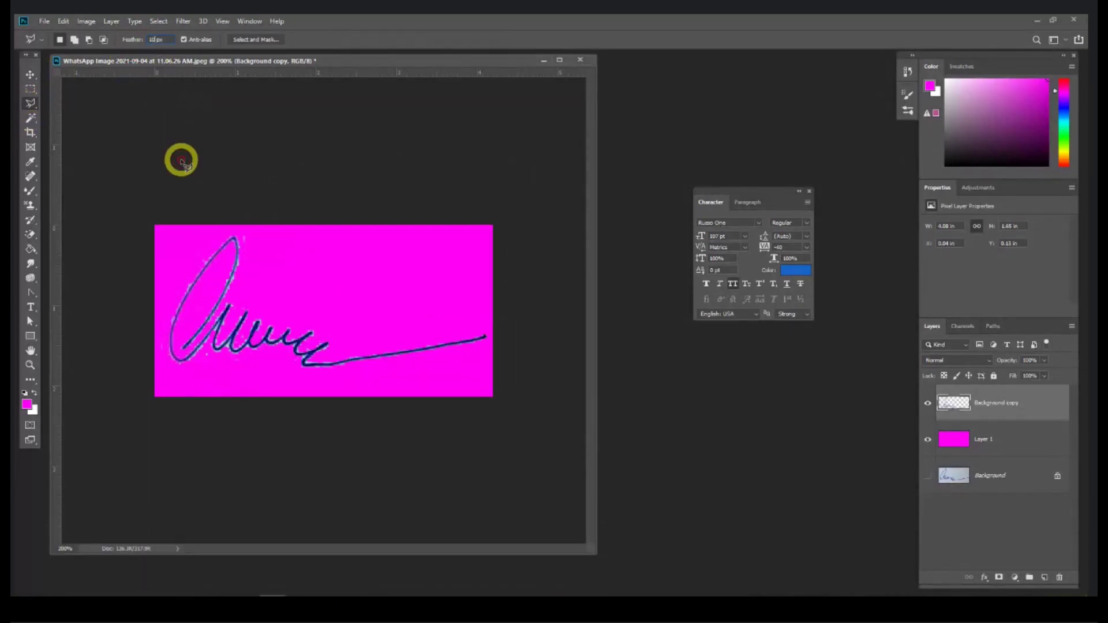
pyautogui.moveTo(205, 231)
pyautogui.mouseDown()
pyautogui.moveTo(160, 317)
pyautogui.moveTo(165, 368)
pyautogui.moveTo(194, 373)
pyautogui.moveTo(207, 352)
pyautogui.moveTo(240, 374)
pyautogui.moveTo(335, 392)
pyautogui.moveTo(403, 386)
pyautogui.moveTo(383, 454)
pyautogui.moveTo(164, 455)
pyautogui.moveTo(107, 437)
pyautogui.moveTo(72, 136)
pyautogui.moveTo(197, 167)
pyautogui.moveTo(205, 232)
pyautogui.mouseUp()
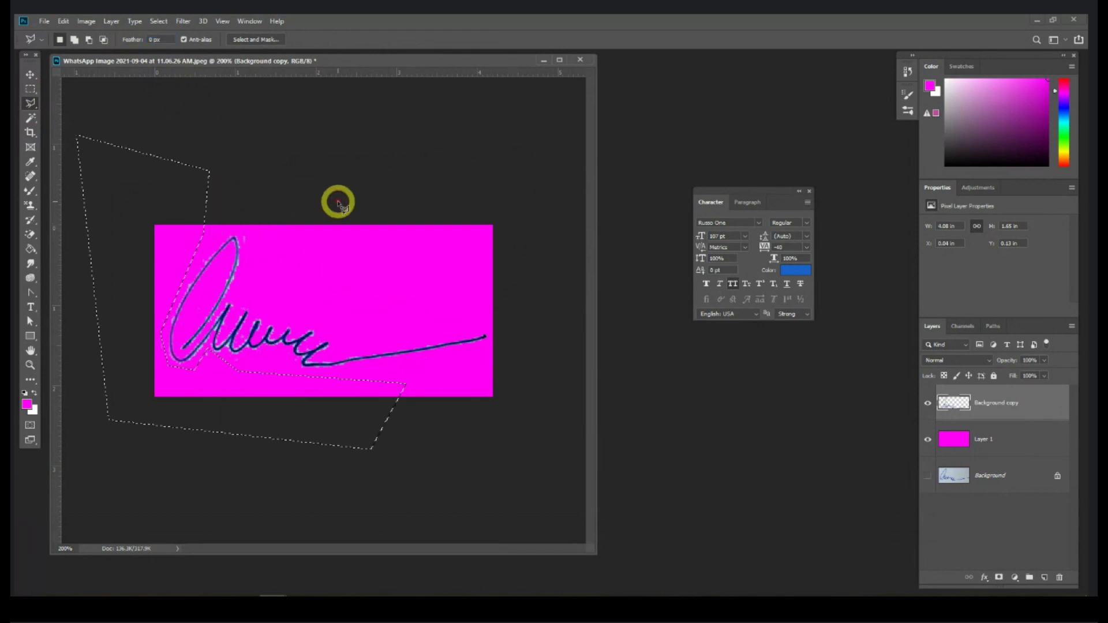
pyautogui.hotkey('ctrl', 'd')
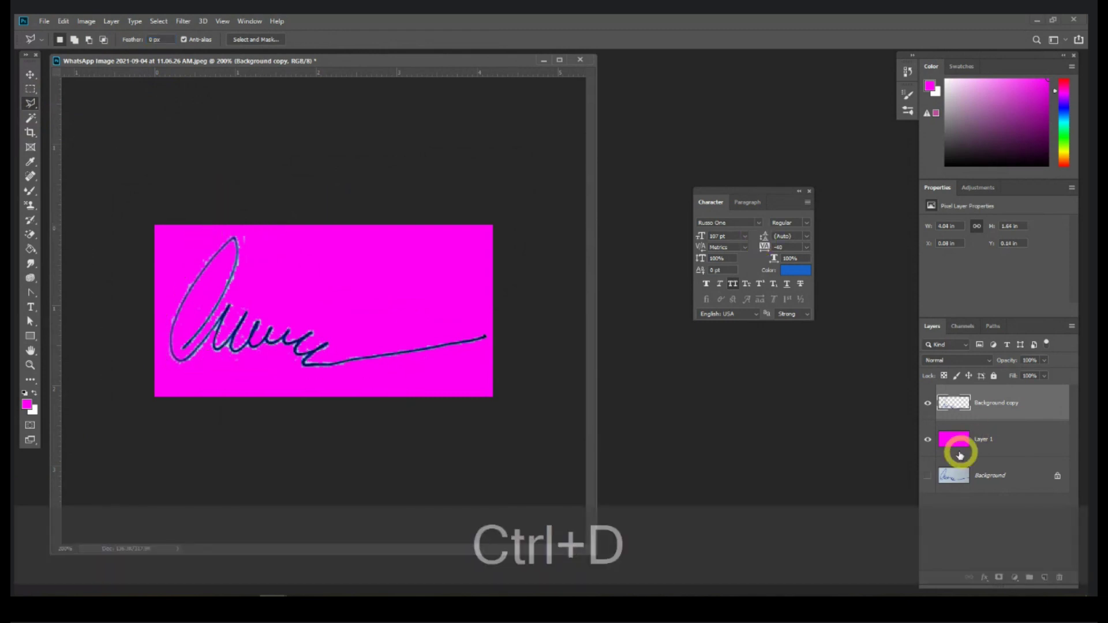
# Step: Add a white-filled Layer 2 above Layer 1 and hide the magenta Layer 1
pyautogui.click(1013, 441)
pyautogui.click(1044, 577)
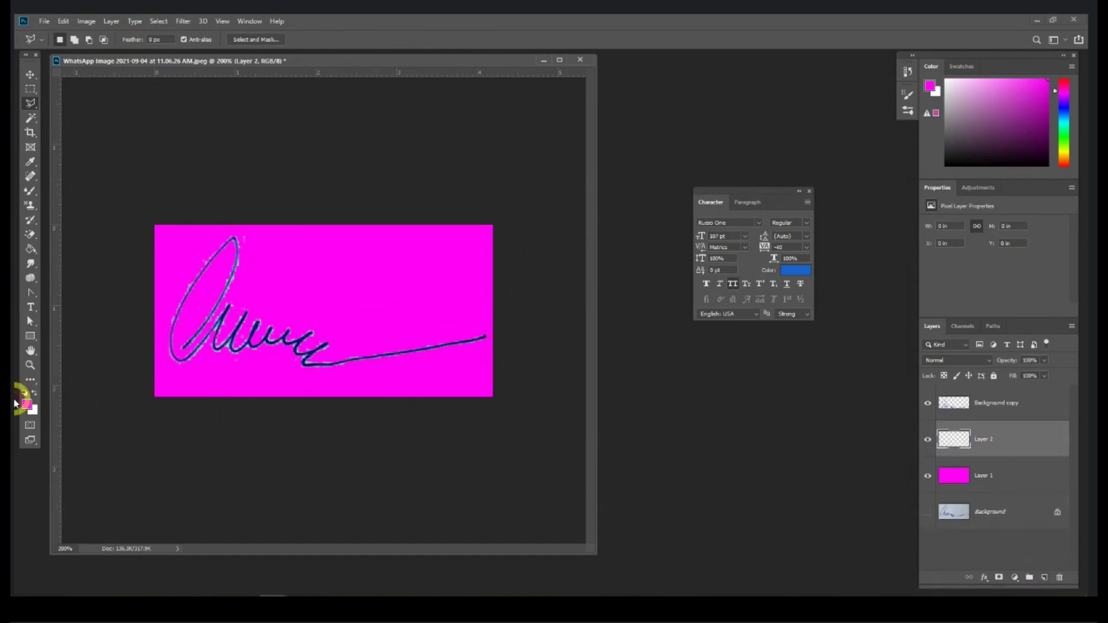
pyautogui.click(27, 406)
pyautogui.press('Return')
pyautogui.click(30, 249)
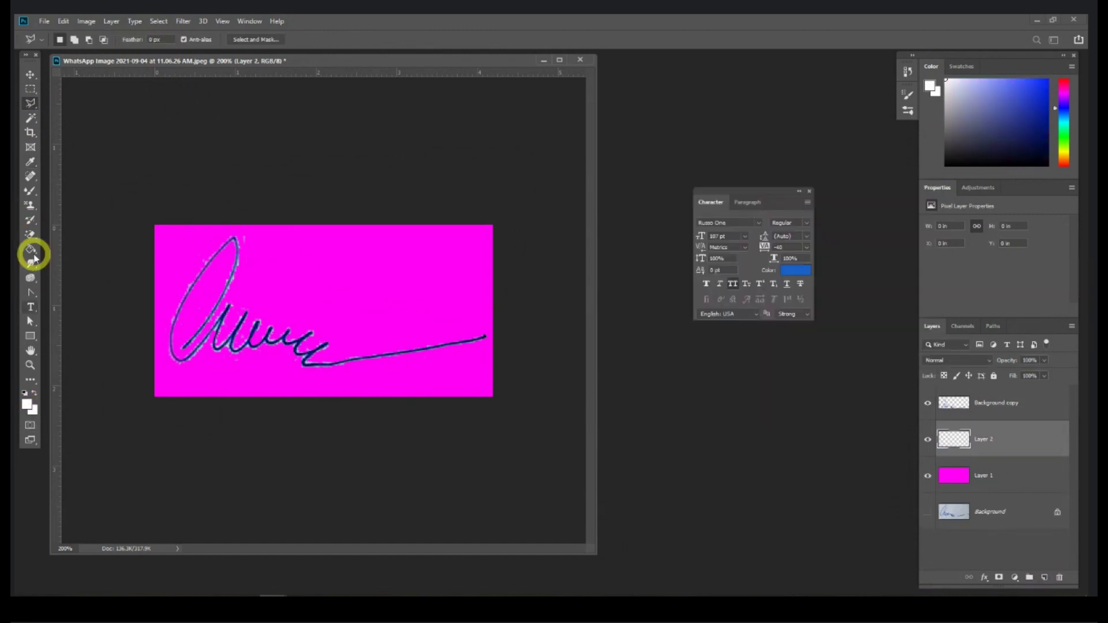
pyautogui.click(410, 315)
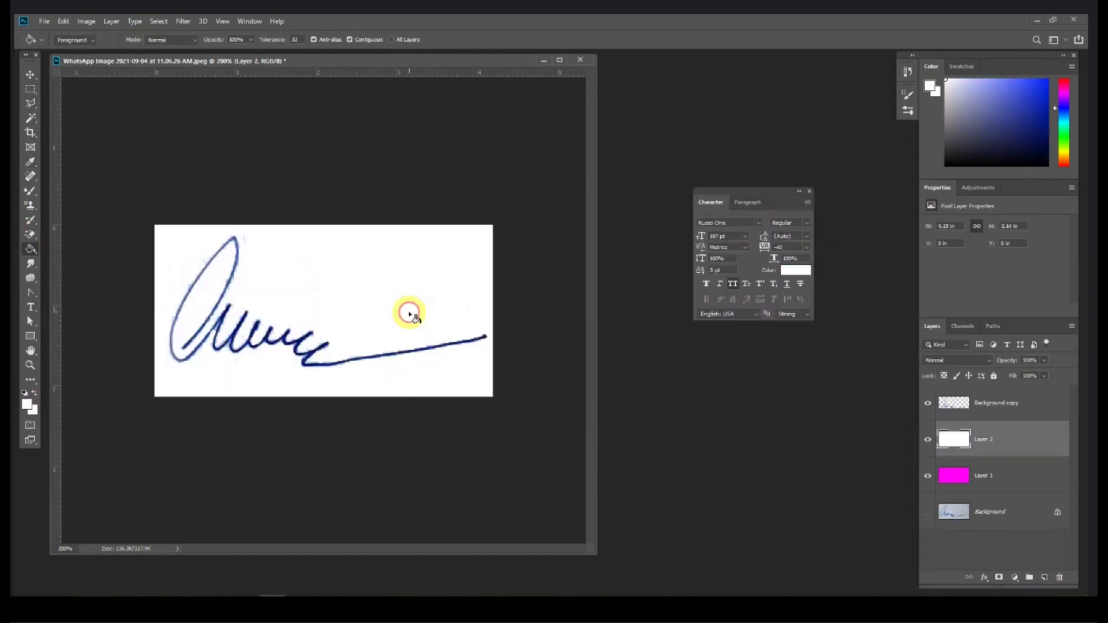
pyautogui.click(30, 74)
pyautogui.click(928, 439)
pyautogui.click(928, 476)
pyautogui.click(928, 439)
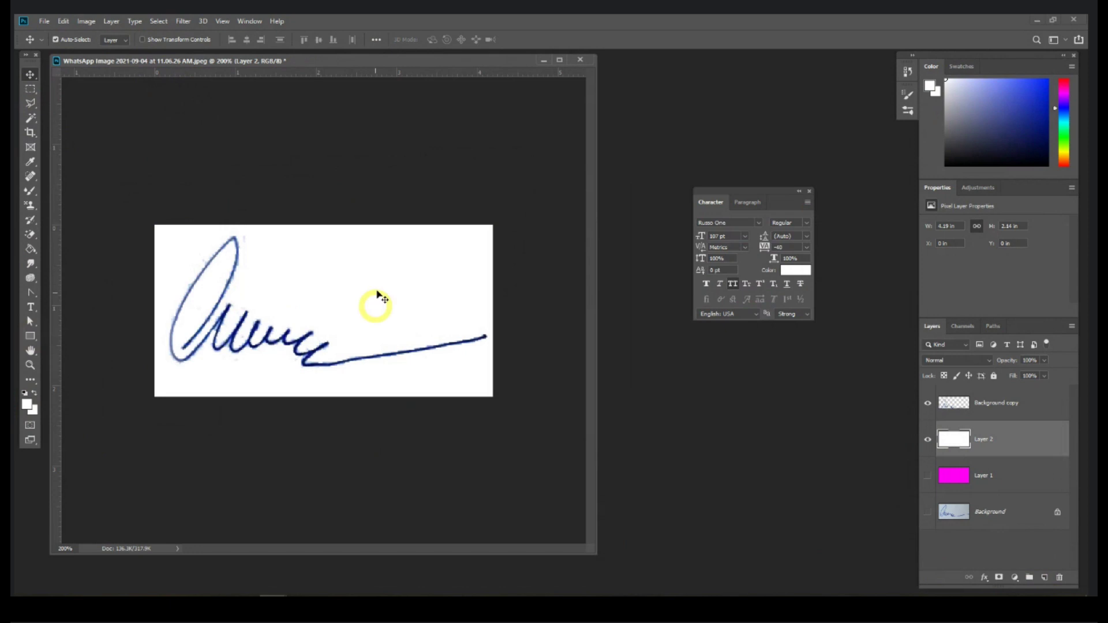
# Step: Darken the signature's faint upper loop with the Burn tool at about 45 px
pyautogui.click(31, 279)
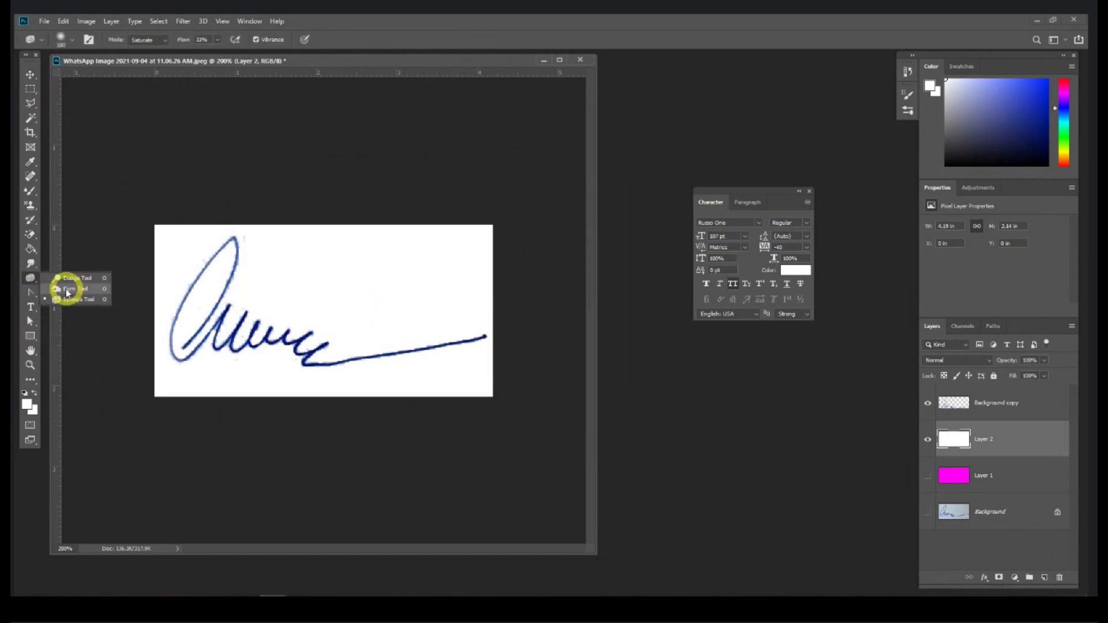
pyautogui.click(67, 290)
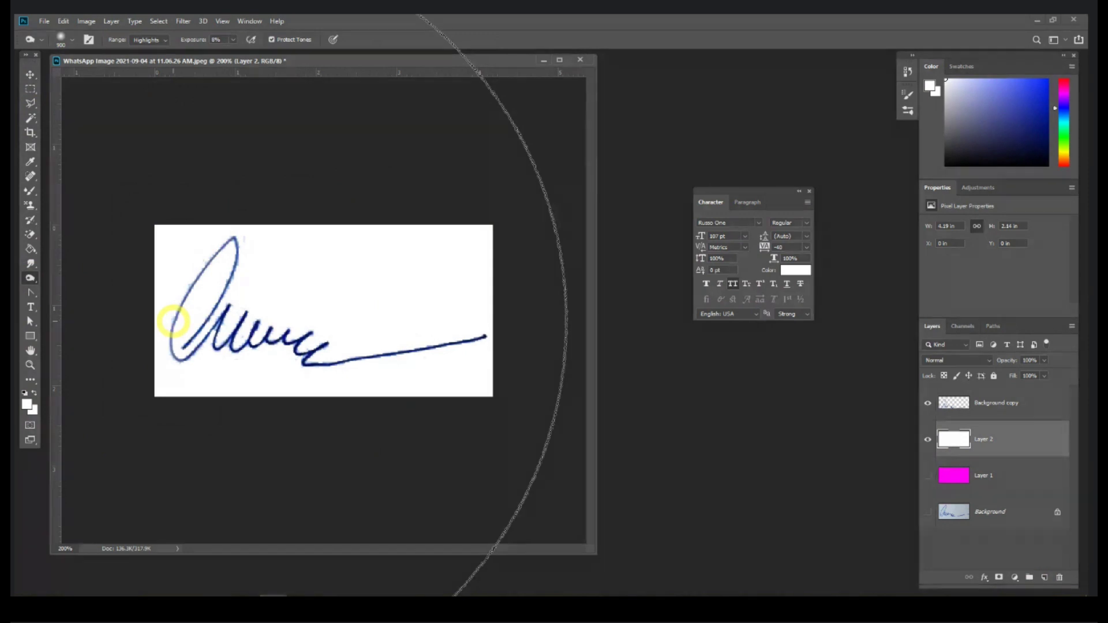
pyautogui.press(']')
pyautogui.press('[')
pyautogui.press('[')
pyautogui.press('[')
pyautogui.press('[')
pyautogui.press('[')
pyautogui.press('[')
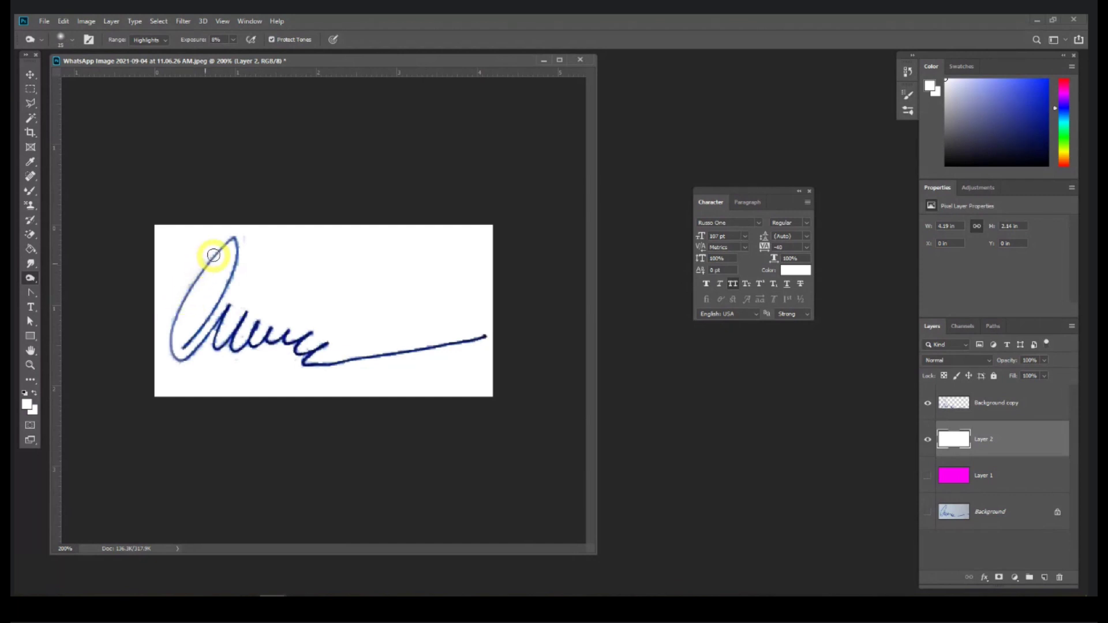
pyautogui.moveTo(228, 241)
pyautogui.mouseDown()
pyautogui.moveTo(170, 320)
pyautogui.moveTo(169, 357)
pyautogui.moveTo(192, 352)
pyautogui.moveTo(194, 327)
pyautogui.moveTo(228, 293)
pyautogui.moveTo(216, 337)
pyautogui.moveTo(308, 355)
pyautogui.moveTo(311, 365)
pyautogui.moveTo(476, 343)
pyautogui.mouseUp()
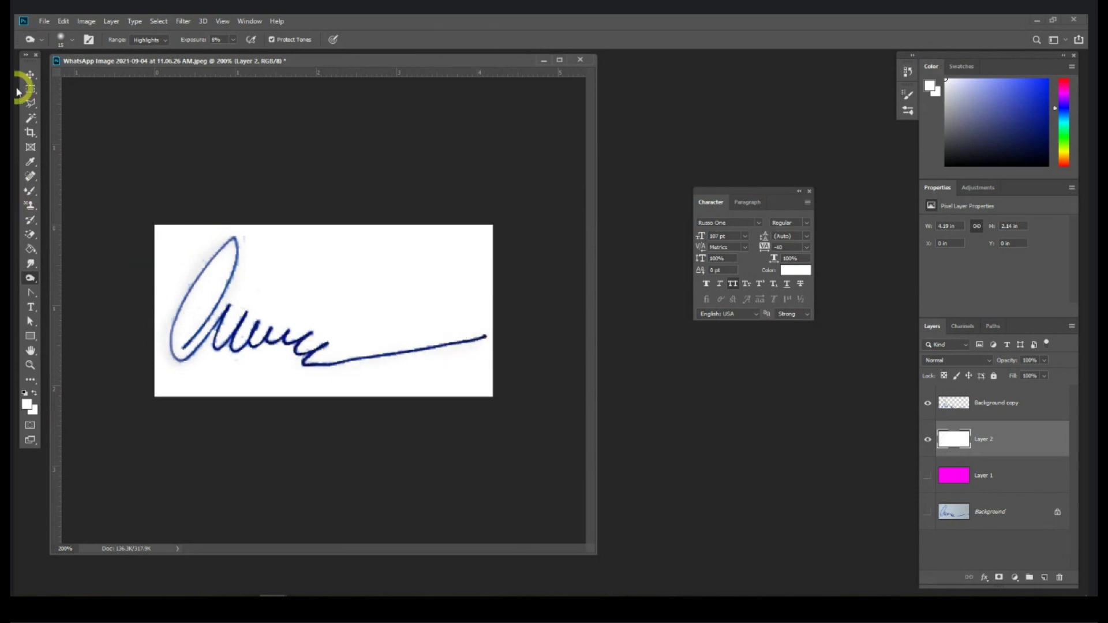
pyautogui.click(30, 75)
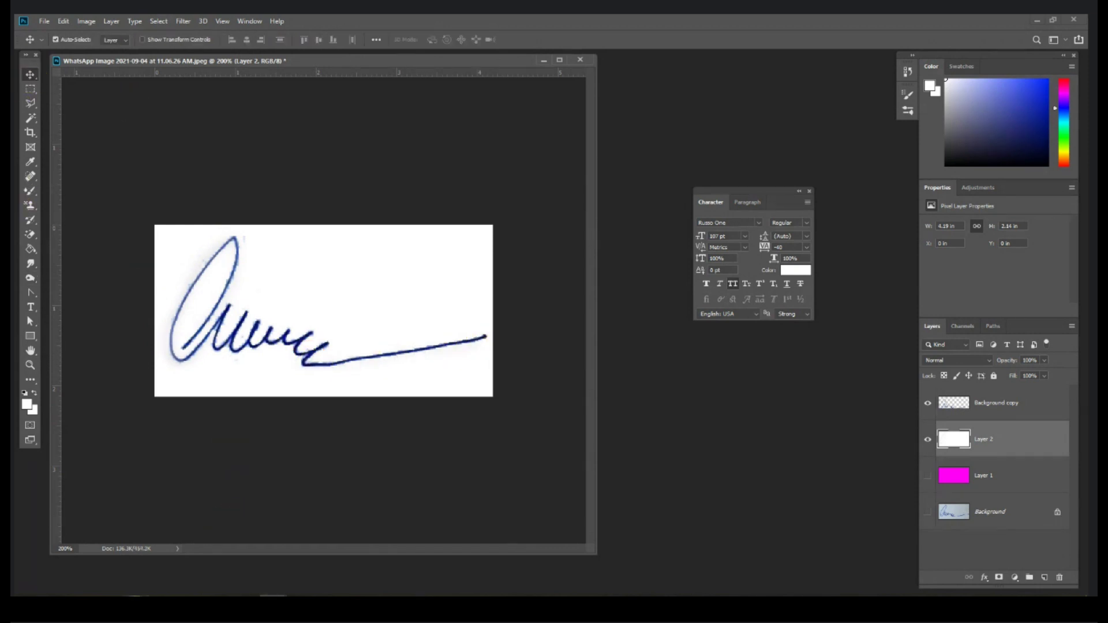
# Step: Open IMG_1548.JPG from the Session 1 folder and enlarge its document window
pyautogui.hotkey('alt', 'Tab')
pyautogui.doubleClick(215, 186)
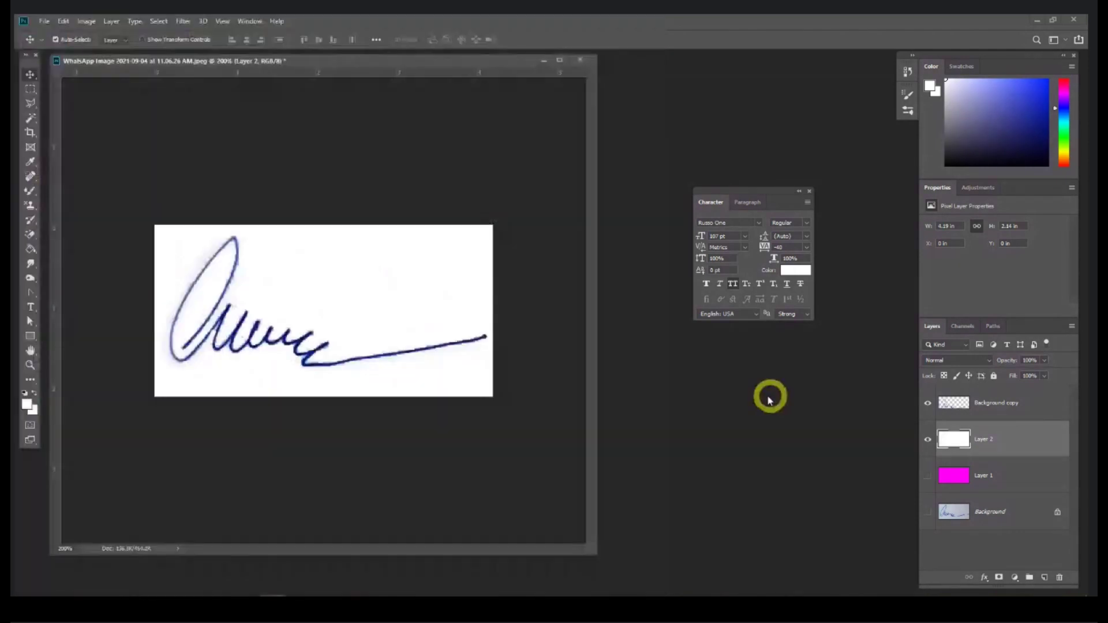
pyautogui.moveTo(222, 67); pyautogui.dragTo(679, 115)
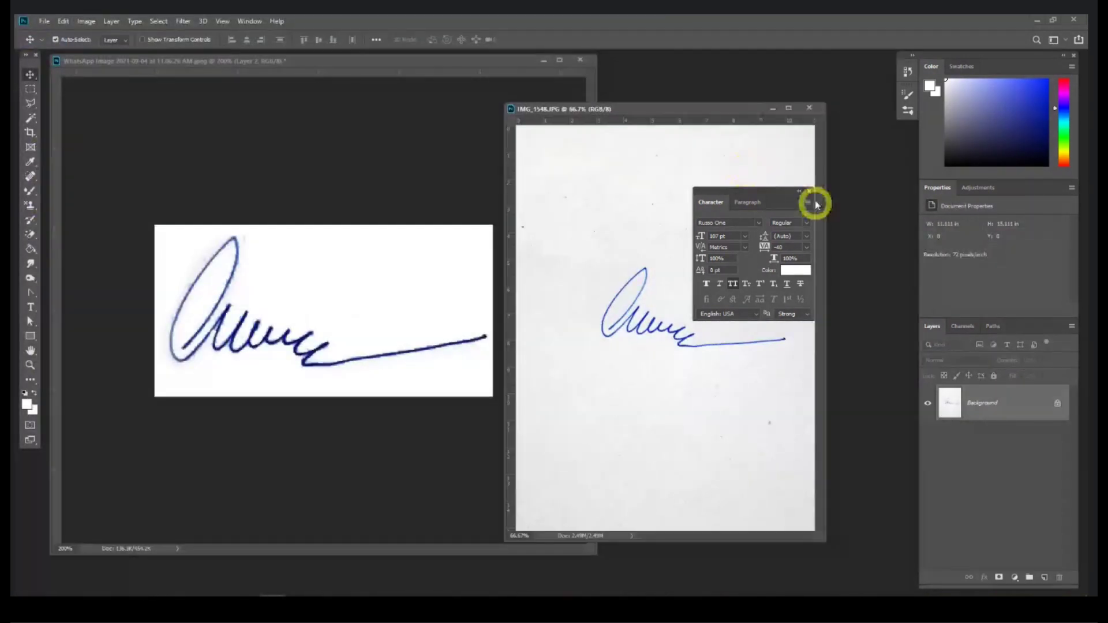
pyautogui.click(809, 191)
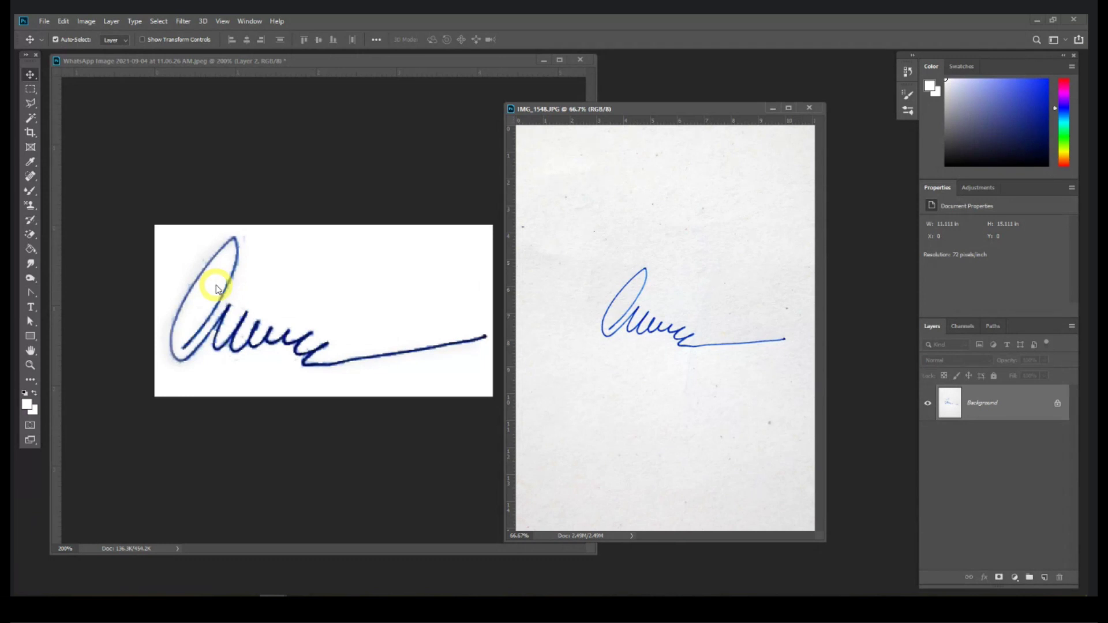
pyautogui.click(260, 239)
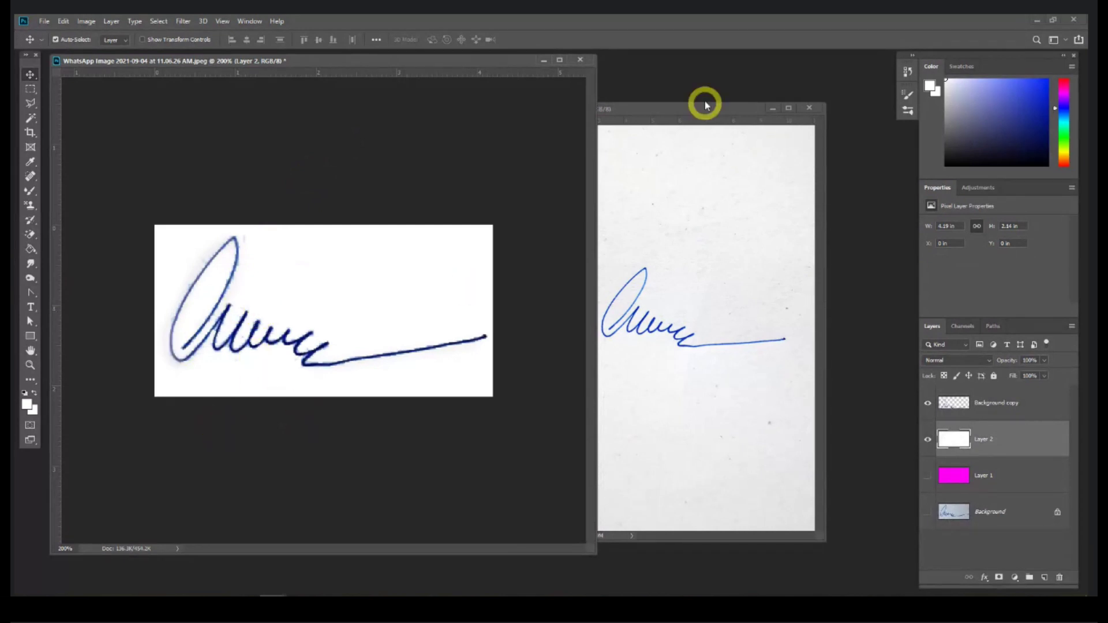
pyautogui.moveTo(644, 118); pyautogui.dragTo(421, 108)
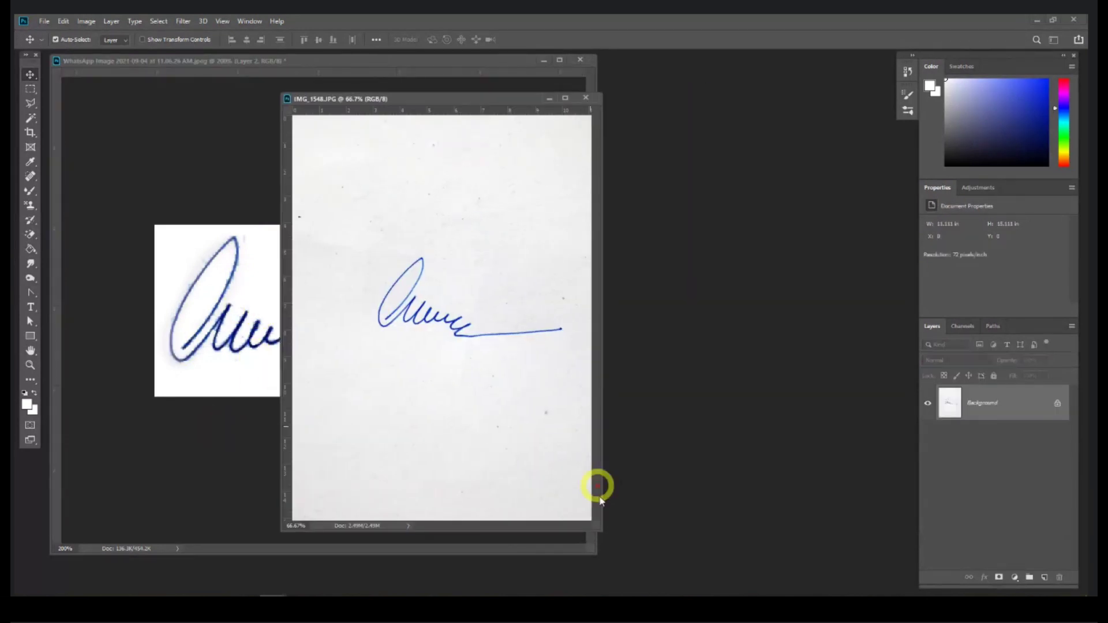
pyautogui.moveTo(590, 529); pyautogui.dragTo(751, 559)
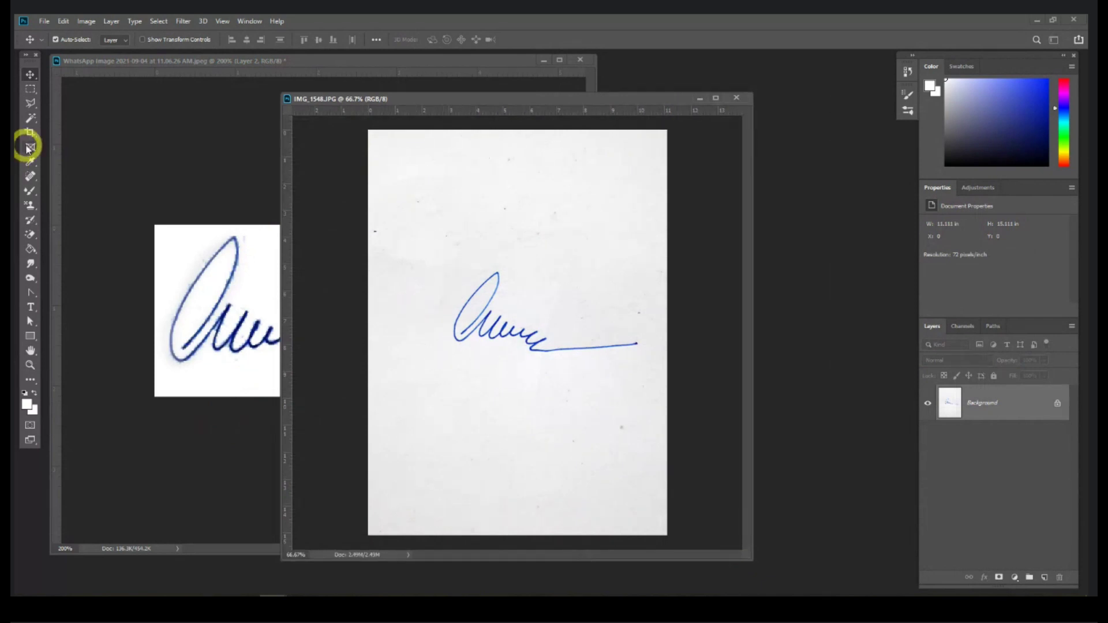
# Step: Crop IMG_1548 to about 7.69 × 4.68 in around the blue signature and zoom in
pyautogui.click(30, 134)
pyautogui.moveTo(437, 252); pyautogui.dragTo(643, 375)
pyautogui.press('Return')
pyautogui.hotkey('ctrl', 'd')
pyautogui.hotkey('ctrl', '=')
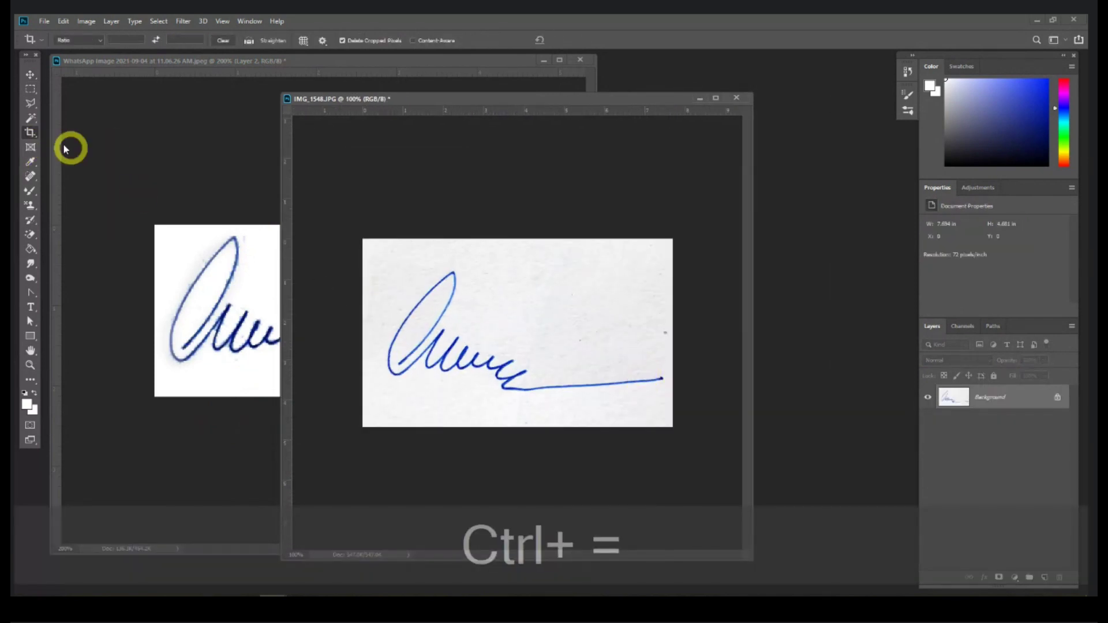
# Step: Delete the white paper from a Background copy, hiding the original Background
pyautogui.click(30, 107)
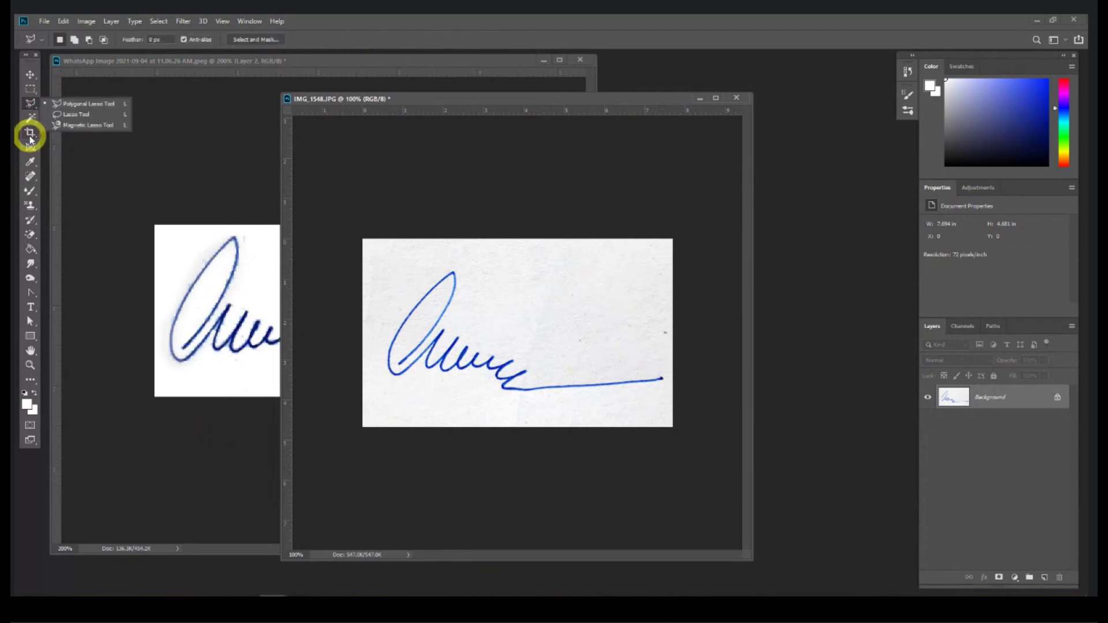
pyautogui.click(30, 118)
pyautogui.click(75, 128)
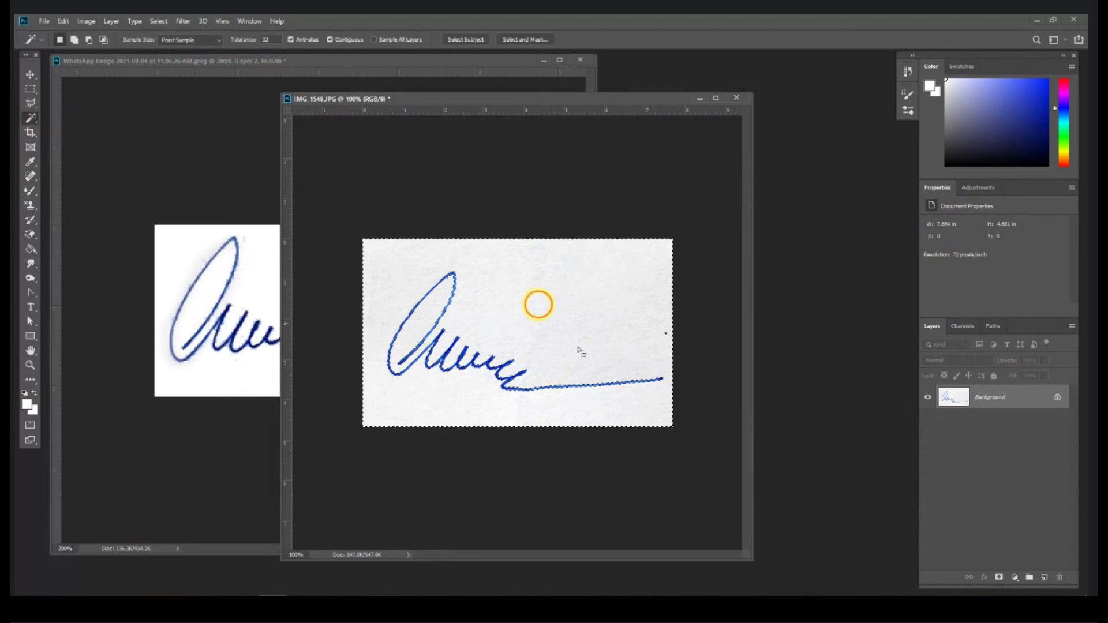
pyautogui.click(470, 402)
pyautogui.press('Delete')
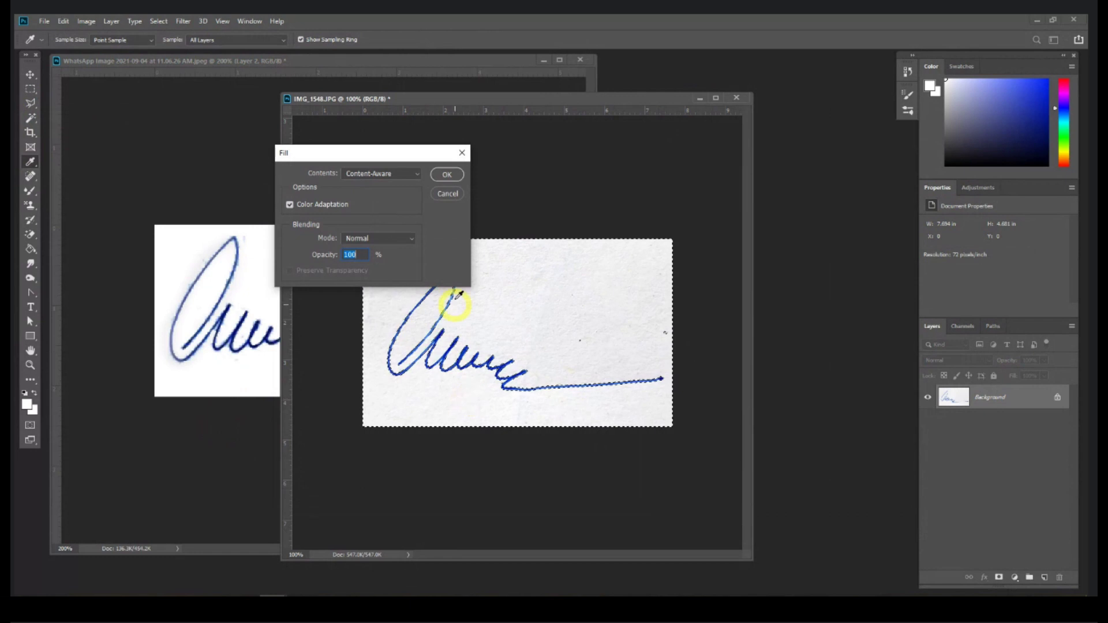
pyautogui.click(448, 176)
pyautogui.moveTo(1053, 415); pyautogui.dragTo(1044, 577)
pyautogui.click(929, 438)
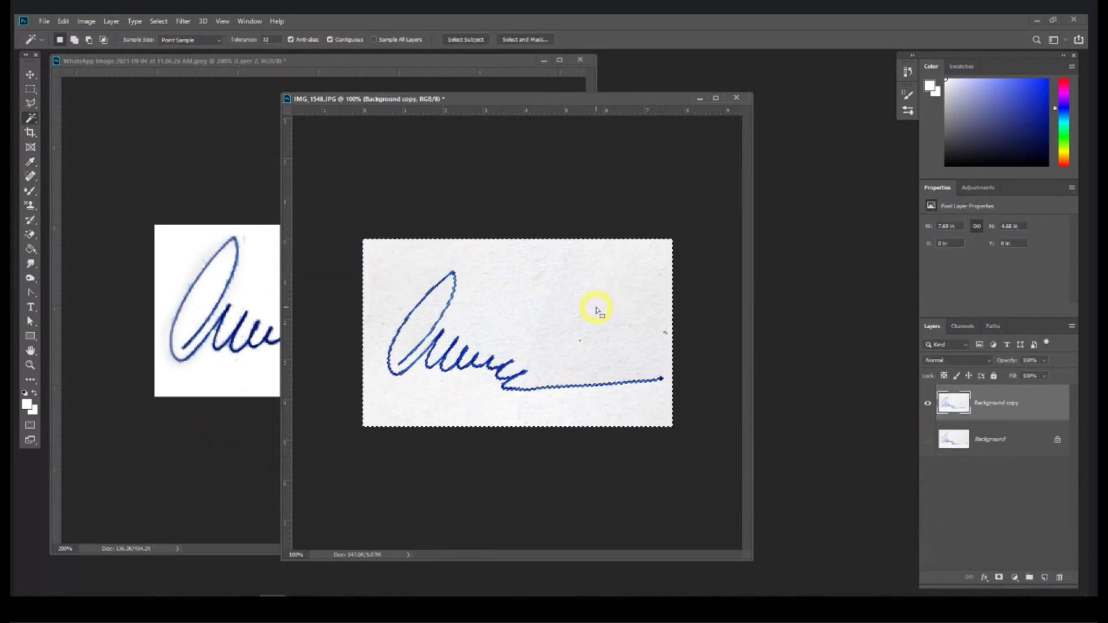
pyautogui.press('Delete')
pyautogui.hotkey('ctrl', 'd')
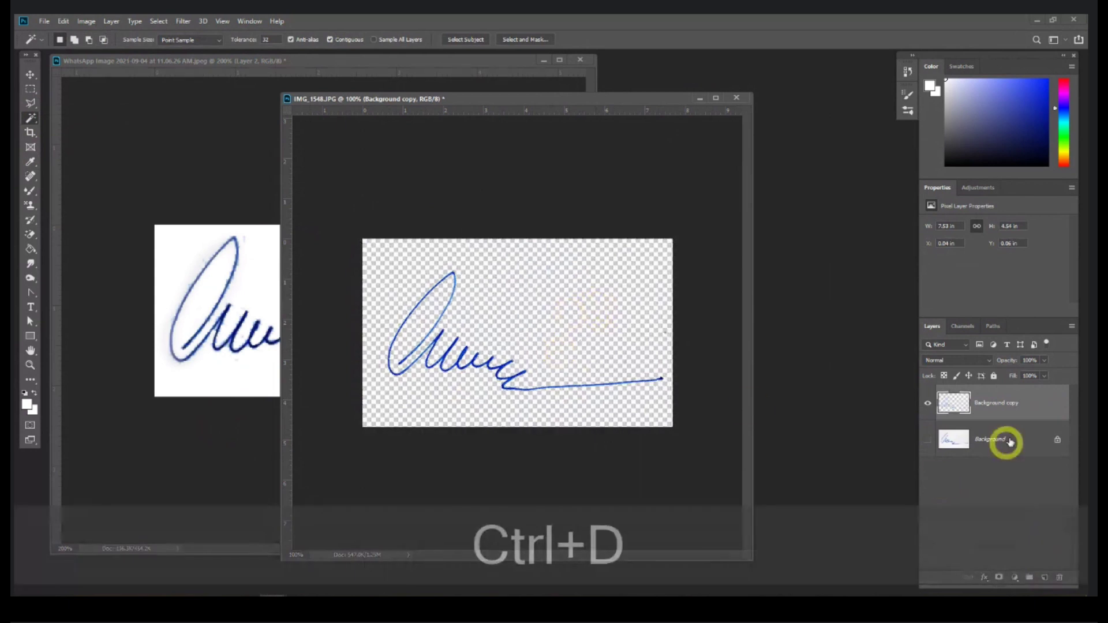
# Step: Add a white-filled Layer 1 above Background and zoom IMG_1548 to 200%
pyautogui.click(1002, 440)
pyautogui.click(1043, 577)
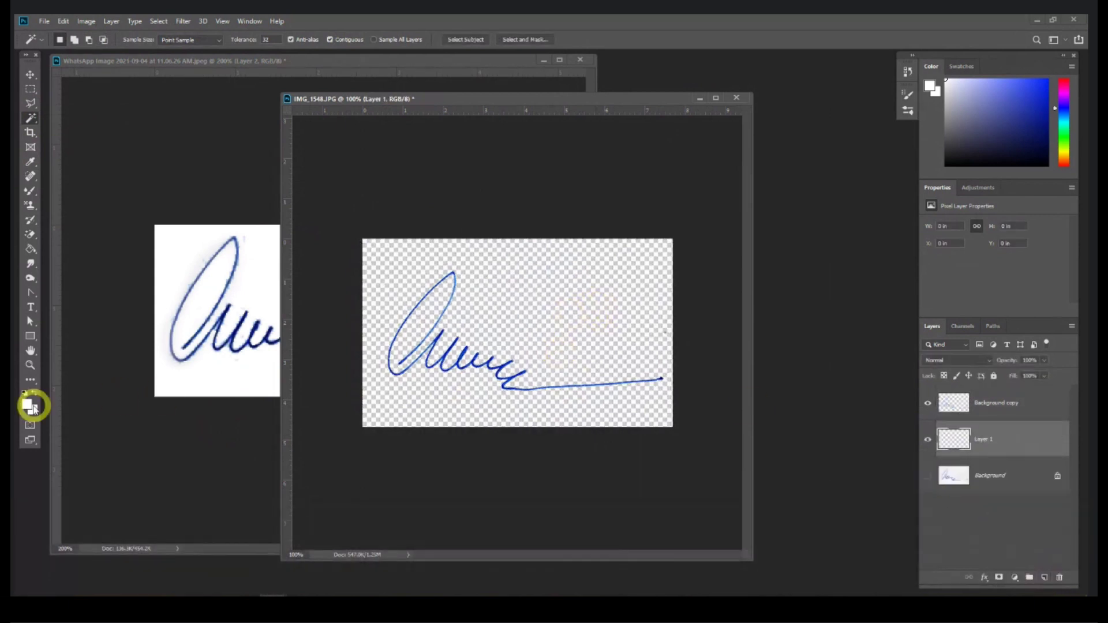
pyautogui.click(30, 251)
pyautogui.click(502, 317)
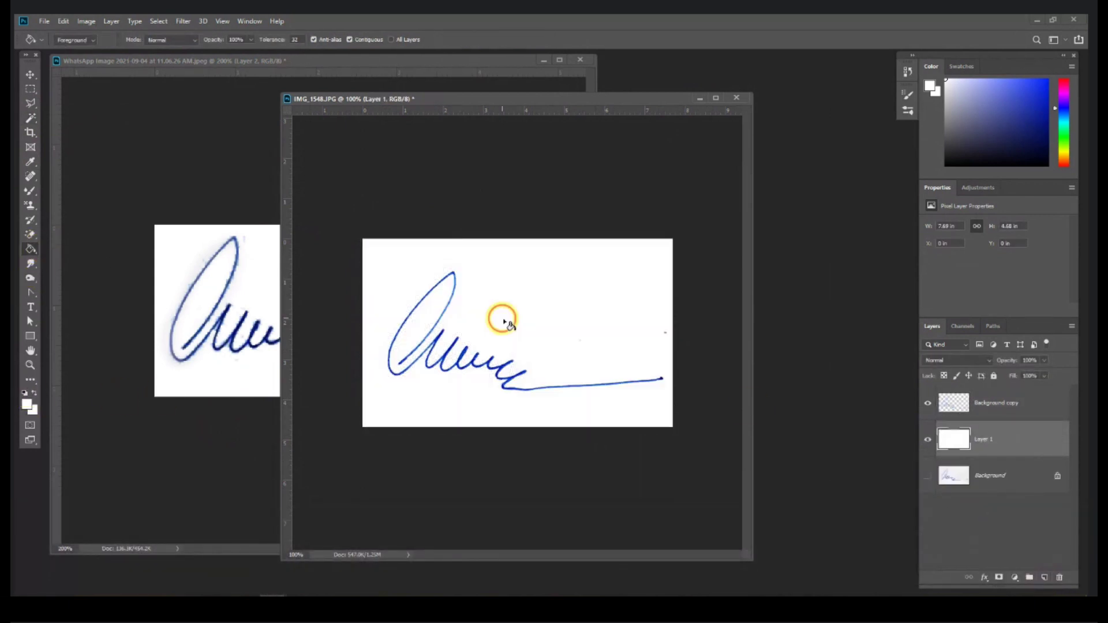
pyautogui.hotkey('ctrl', 'd')
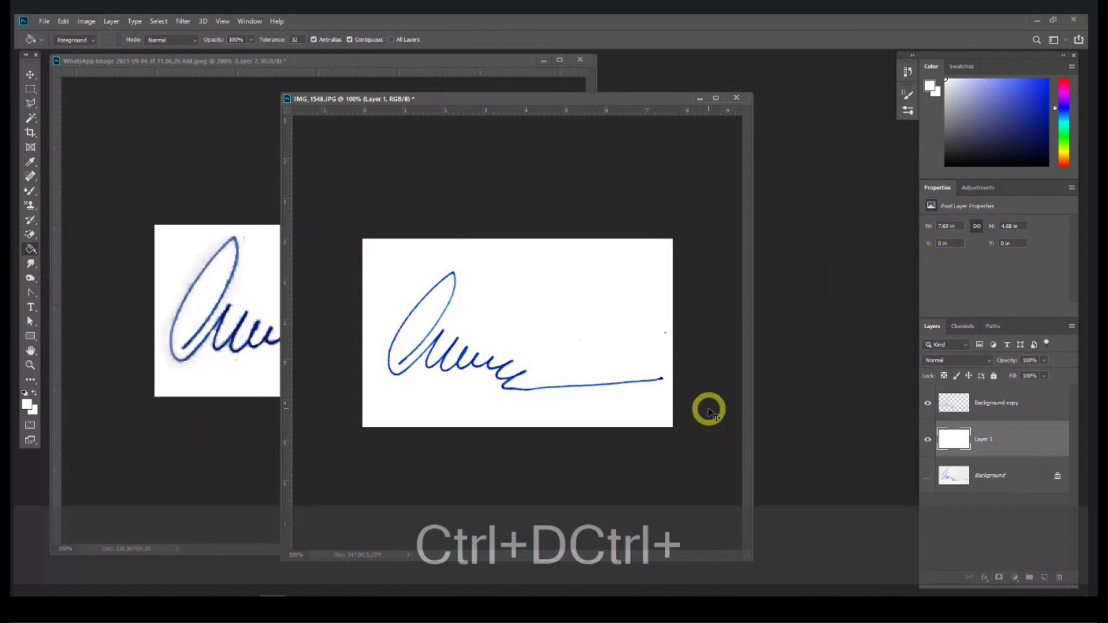
pyautogui.hotkey('ctrl', '=')
pyautogui.moveTo(752, 482); pyautogui.dragTo(845, 483)
pyautogui.click(258, 385)
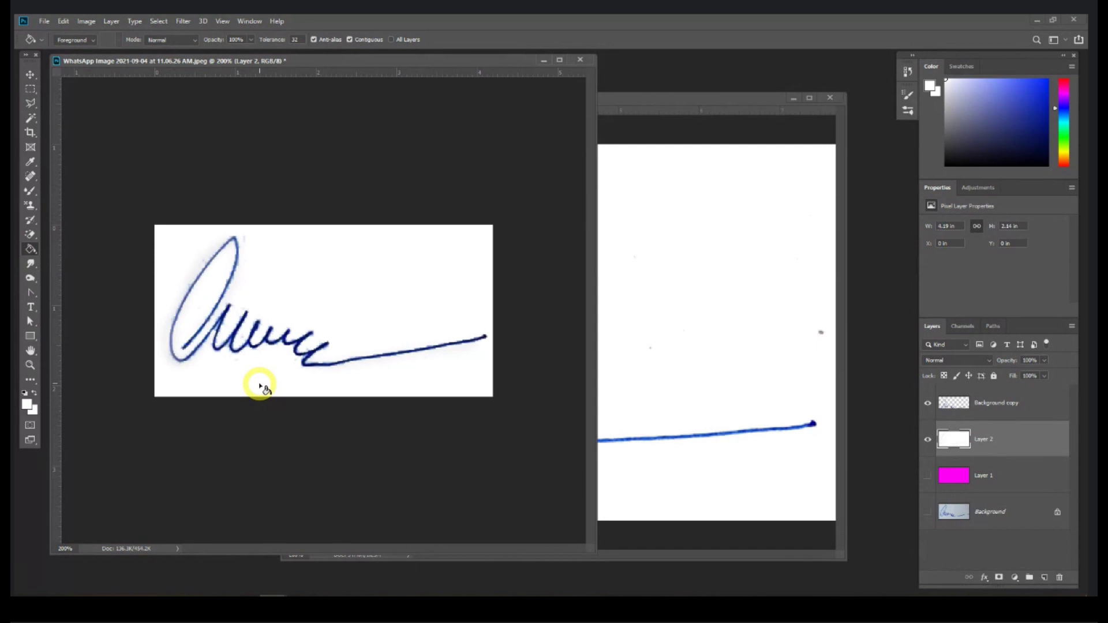
# Step: Hide white Layer 2 and the other layers so only the cut-out signature shows
pyautogui.hotkey('ctrl', '-')
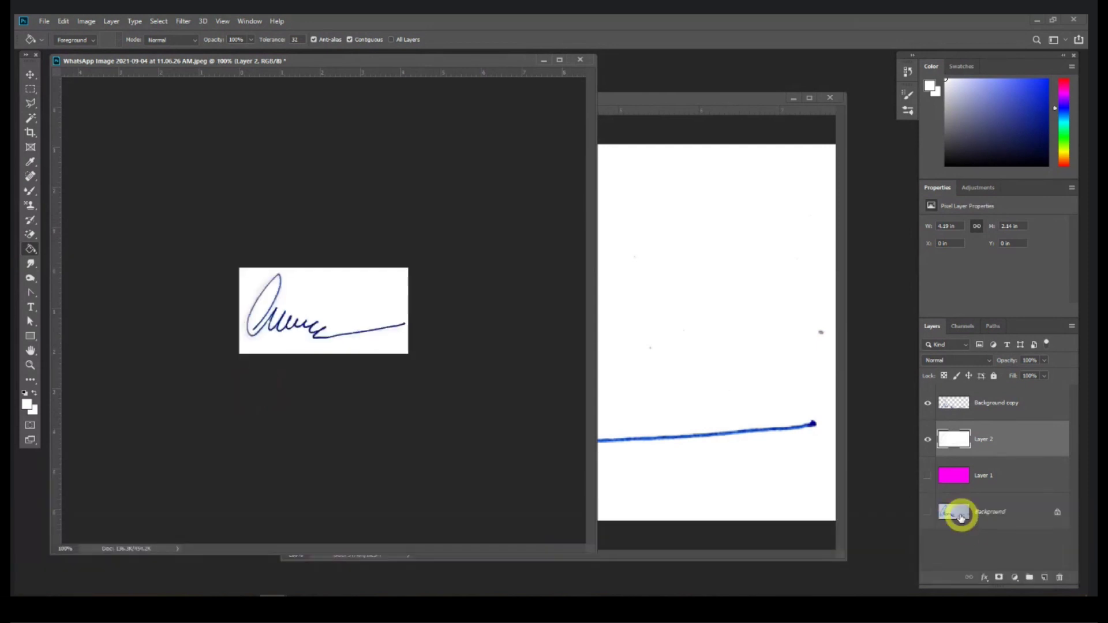
pyautogui.click(929, 441)
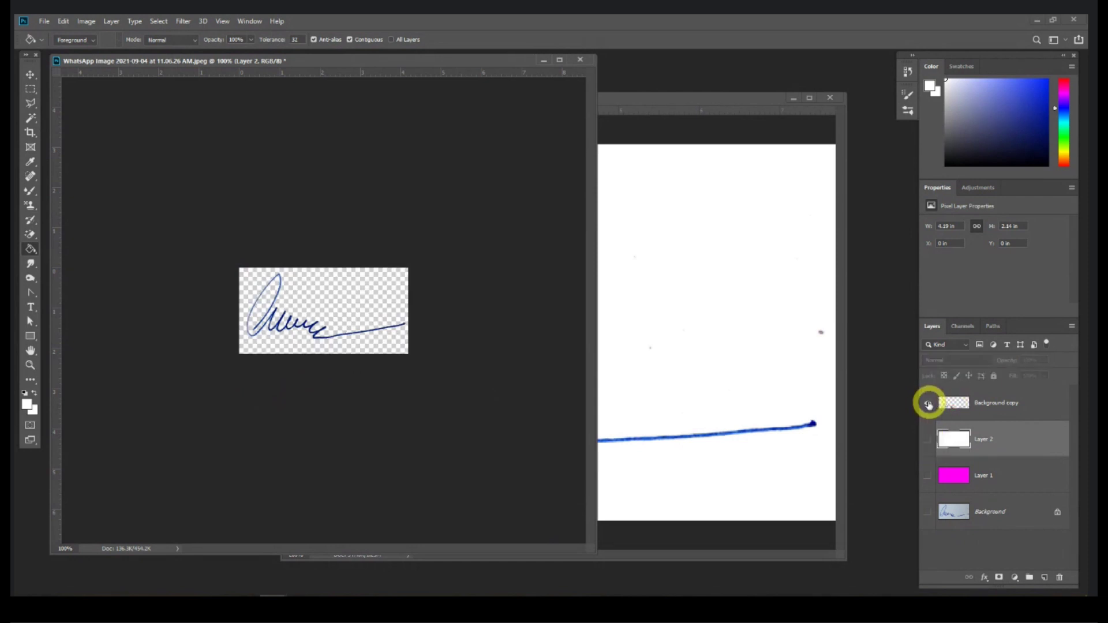
pyautogui.moveTo(929, 522)
pyautogui.mouseDown()
pyautogui.moveTo(929, 437)
pyautogui.moveTo(927, 511)
pyautogui.mouseUp()
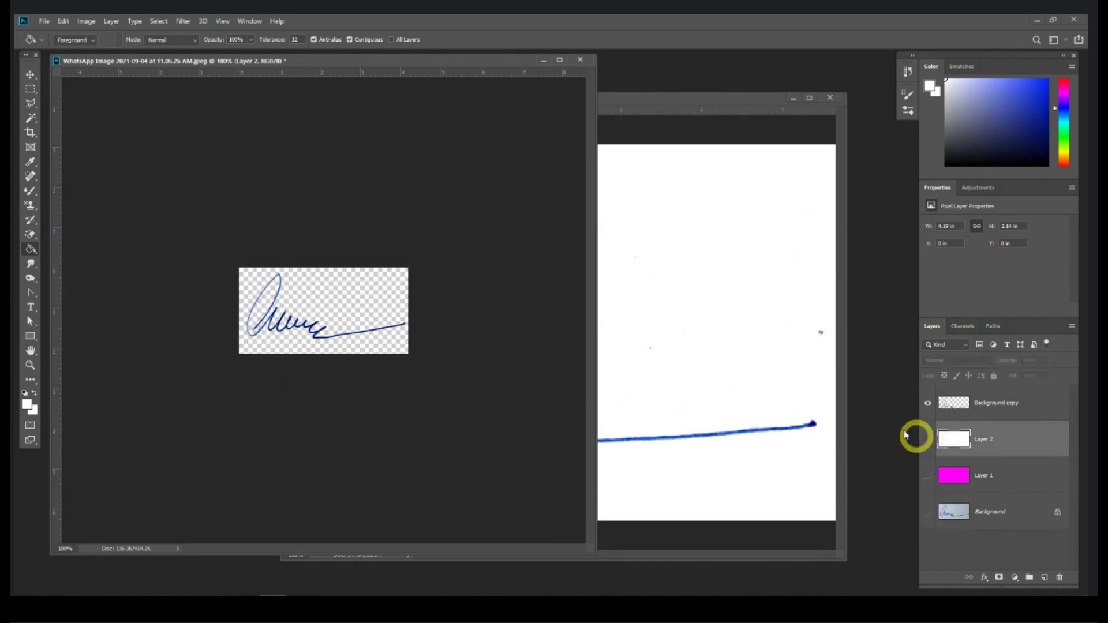
# Step: Save the signature as a PNG with Save As, accepting PNG Format Options, and view Session 1
pyautogui.click(44, 21)
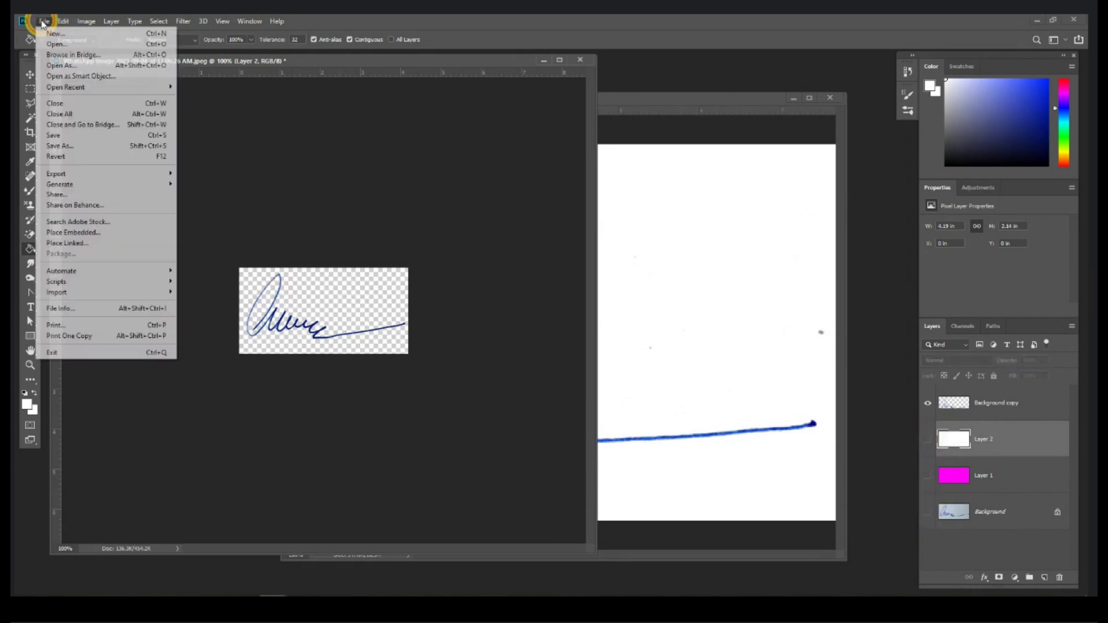
pyautogui.click(77, 146)
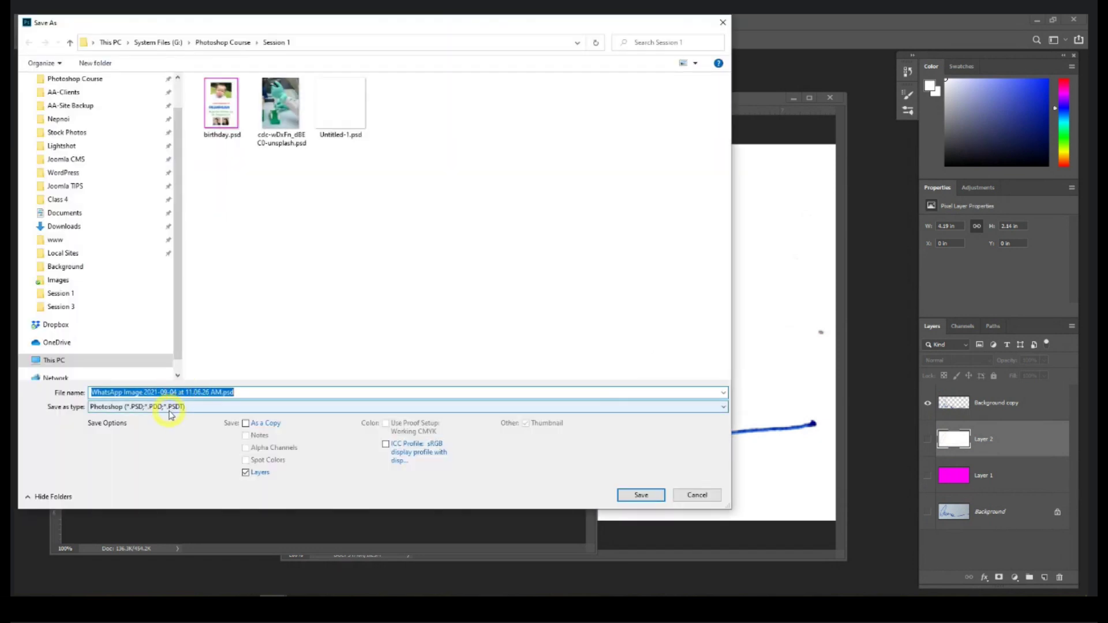
pyautogui.click(172, 407)
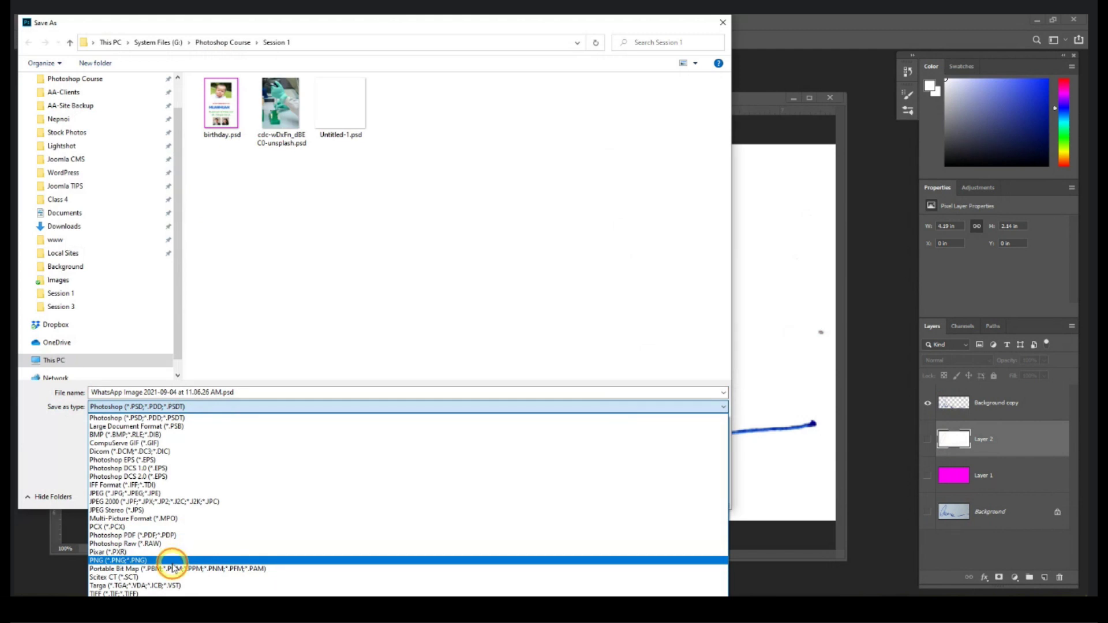
pyautogui.click(172, 562)
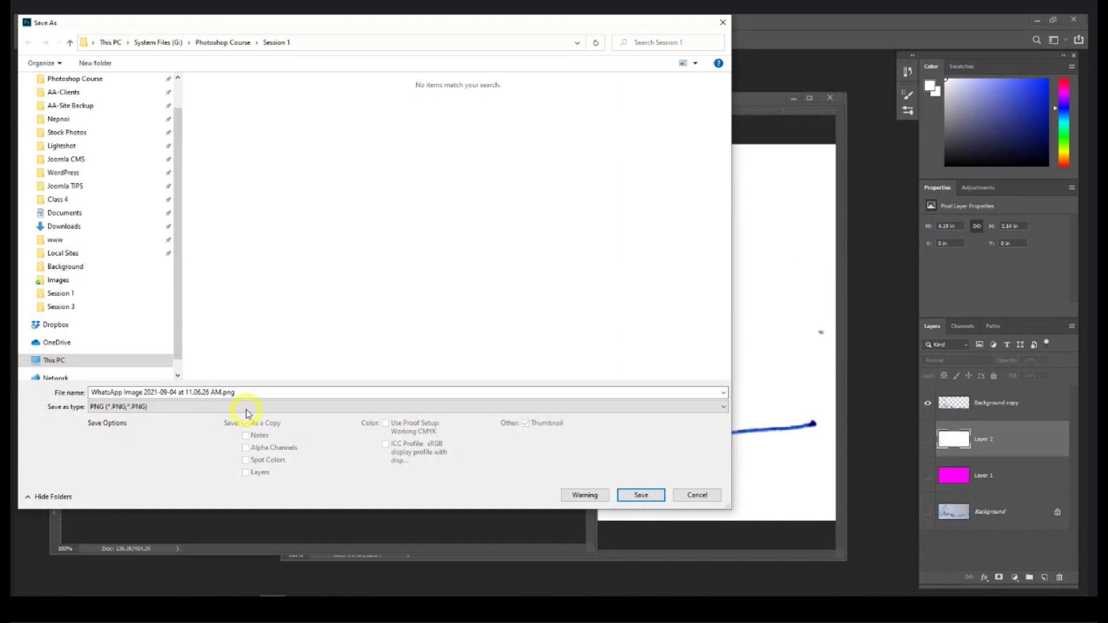
pyautogui.click(640, 494)
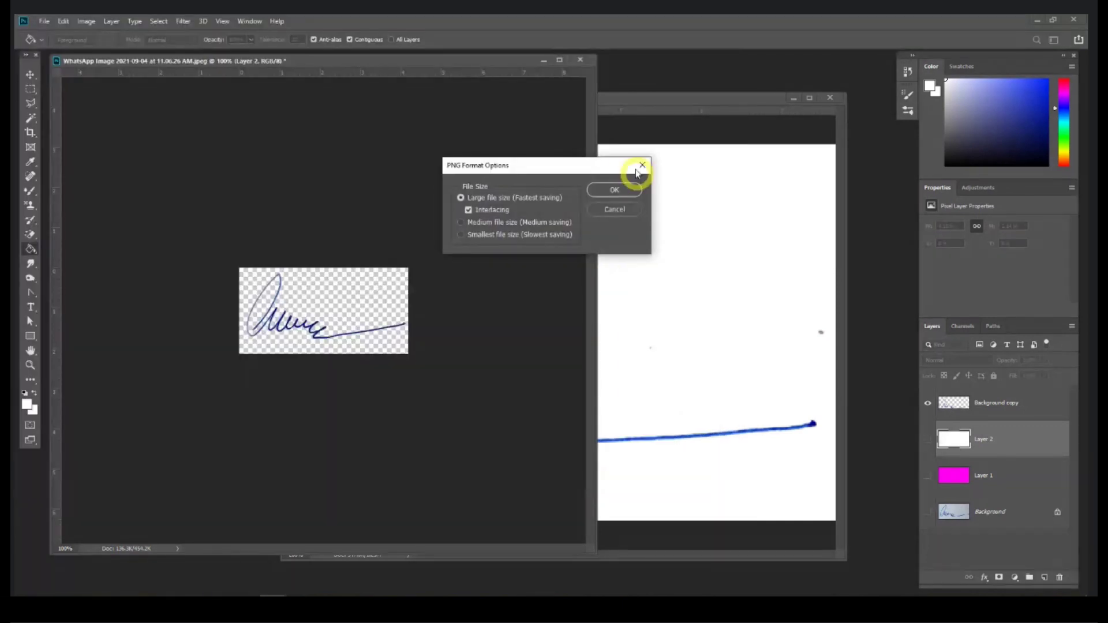
pyautogui.click(616, 189)
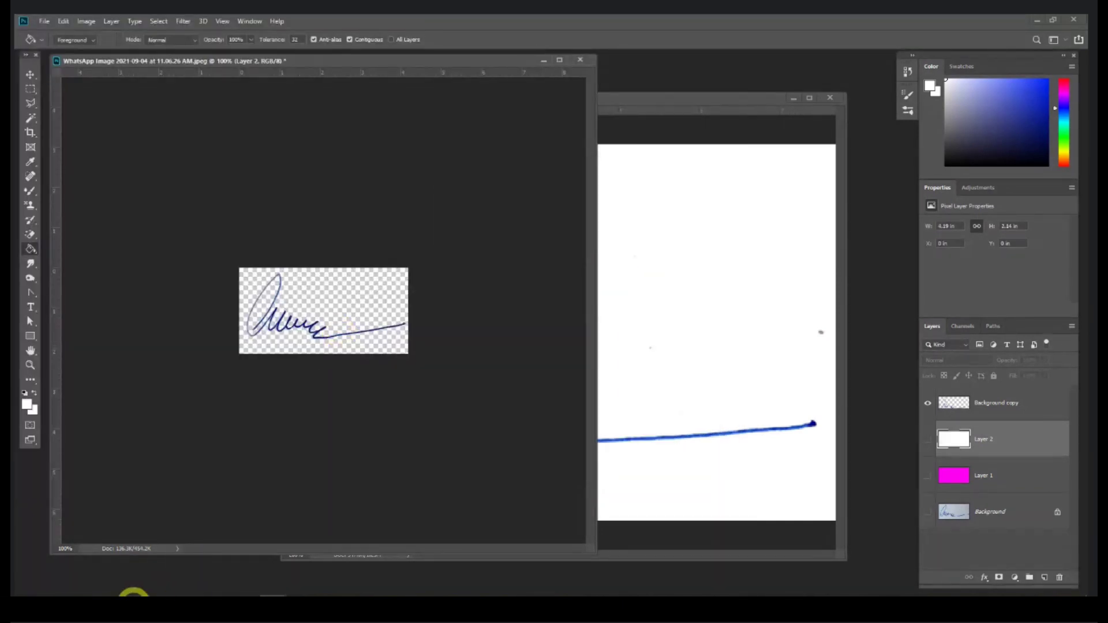
pyautogui.click(134, 598)
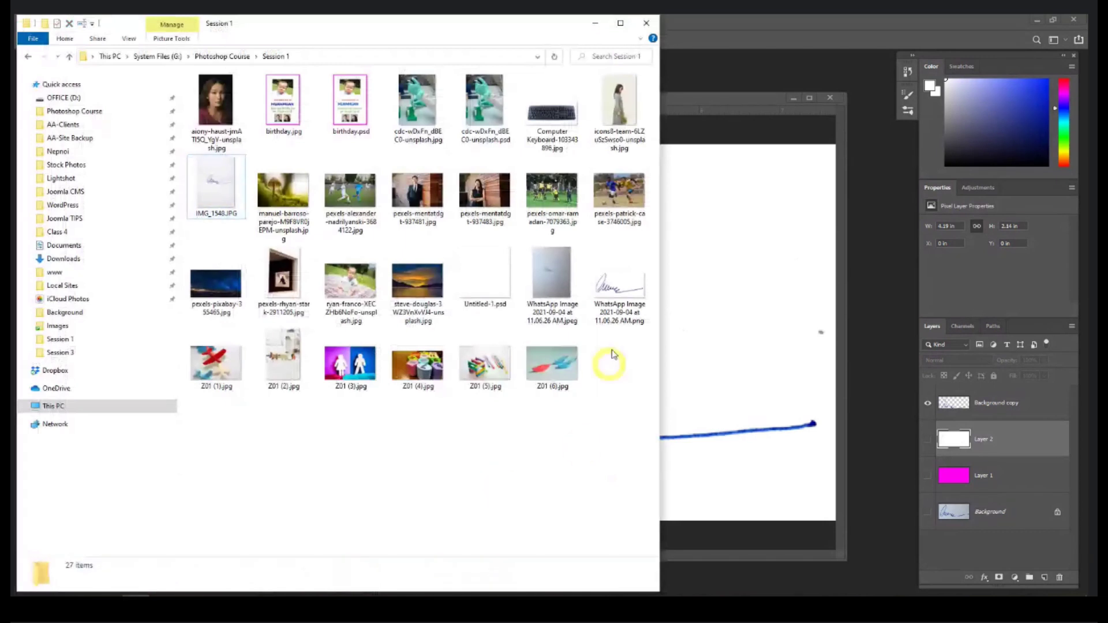
# Step: Open the saved signature .png in Windows Photos to check it, then return to Photoshop
pyautogui.click(614, 295)
pyautogui.doubleClick(615, 294)
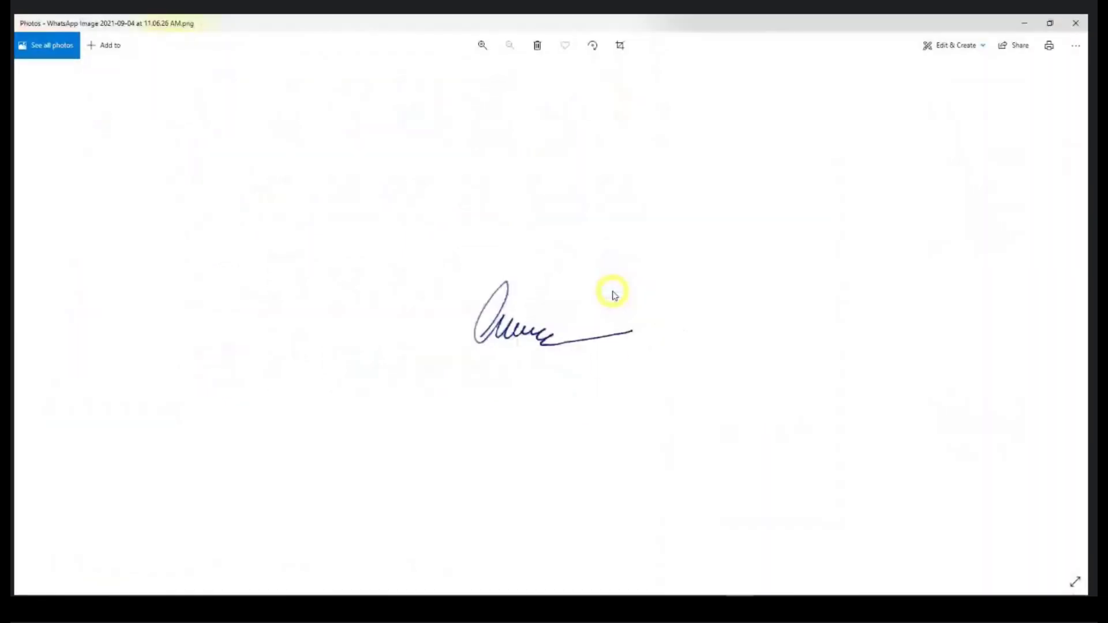
pyautogui.click(1077, 23)
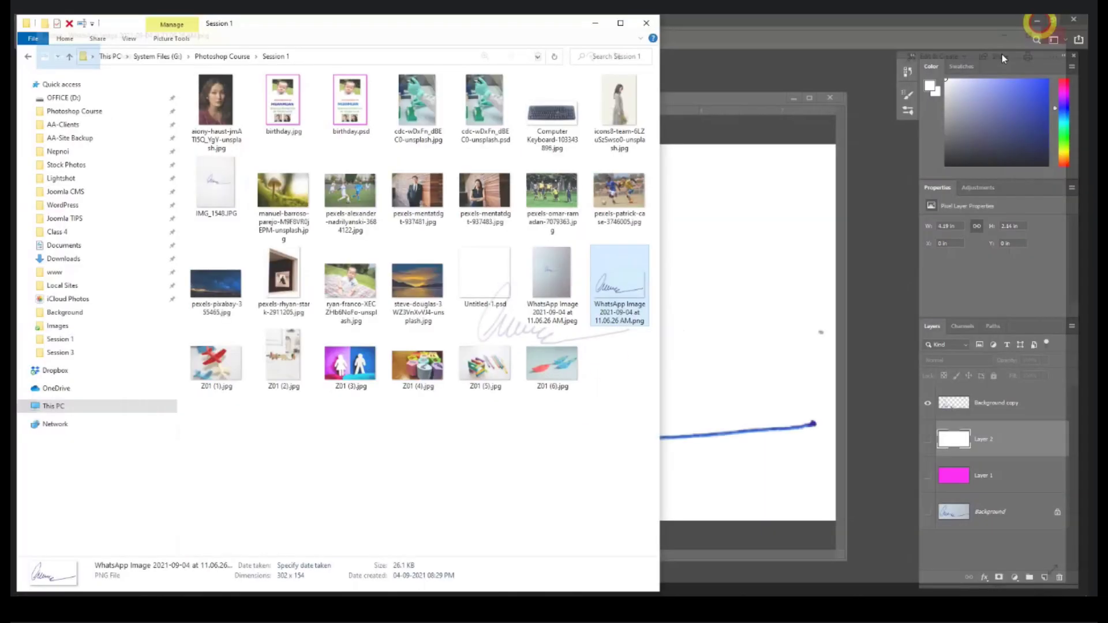
pyautogui.click(1002, 54)
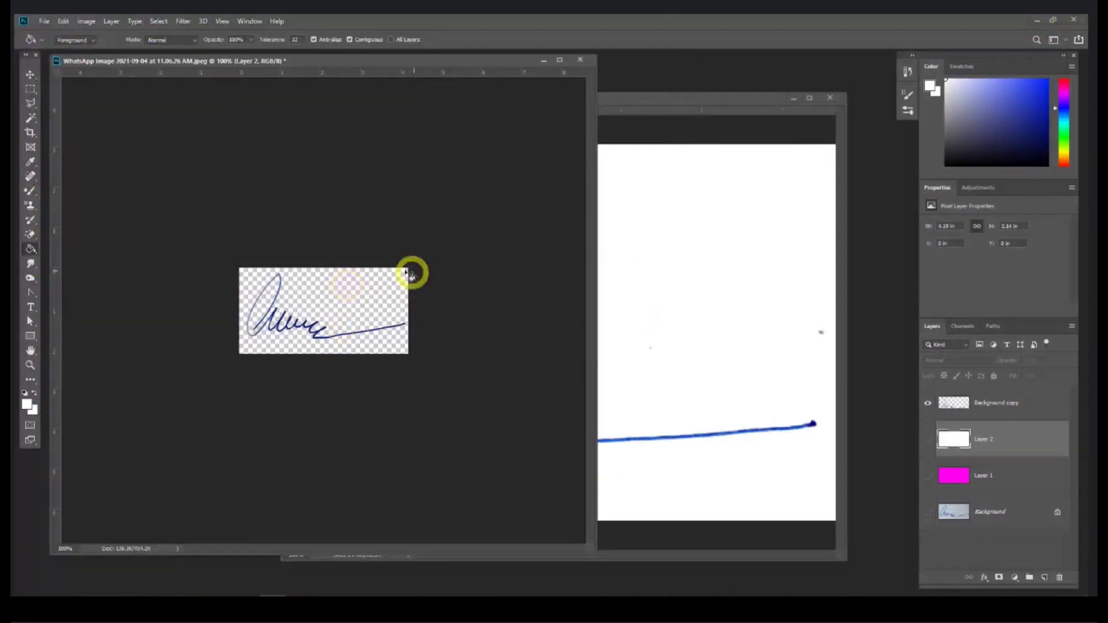
pyautogui.click(45, 21)
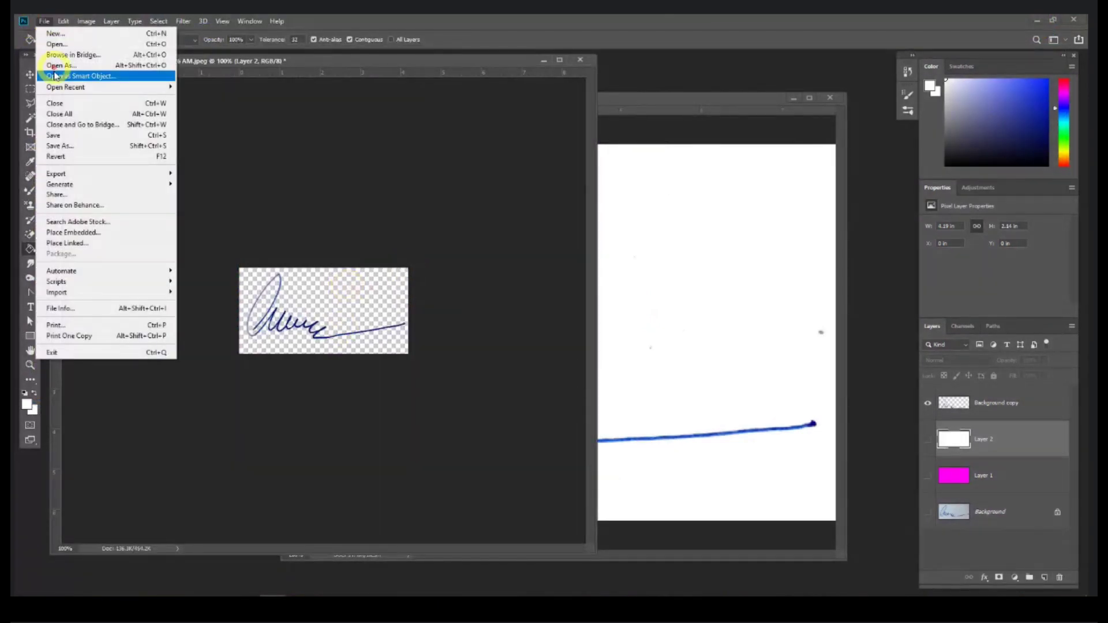
# Step: Save a JPEG copy of the signature, accept the JPEG Options, and bring up Session 1
pyautogui.click(82, 146)
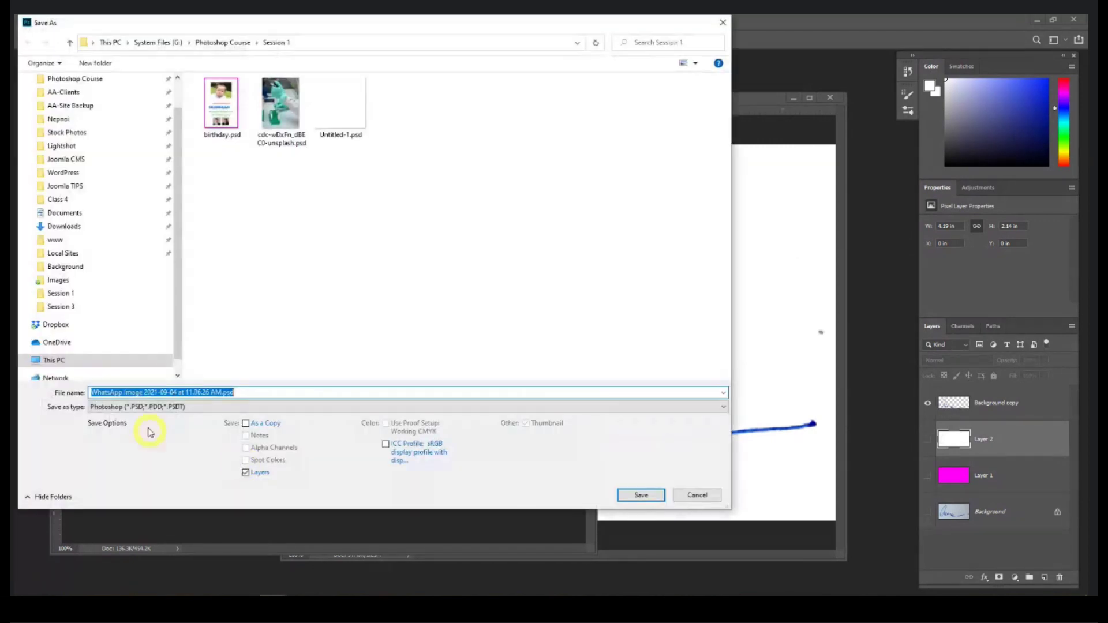
pyautogui.click(138, 407)
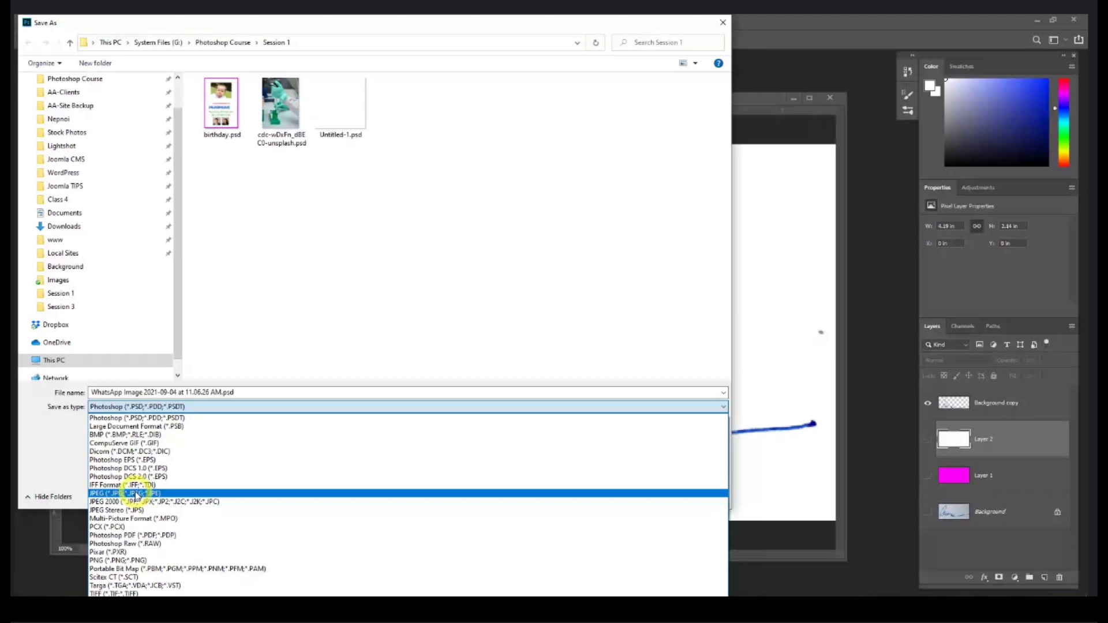
pyautogui.click(136, 495)
pyautogui.press('Return')
pyautogui.click(610, 158)
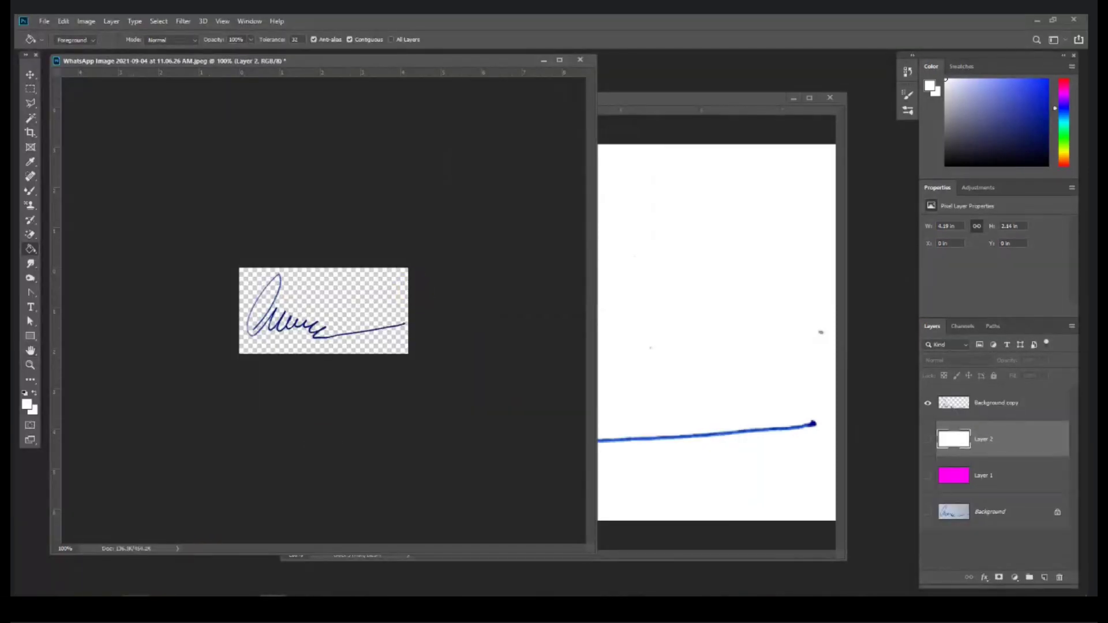
pyautogui.click(136, 605)
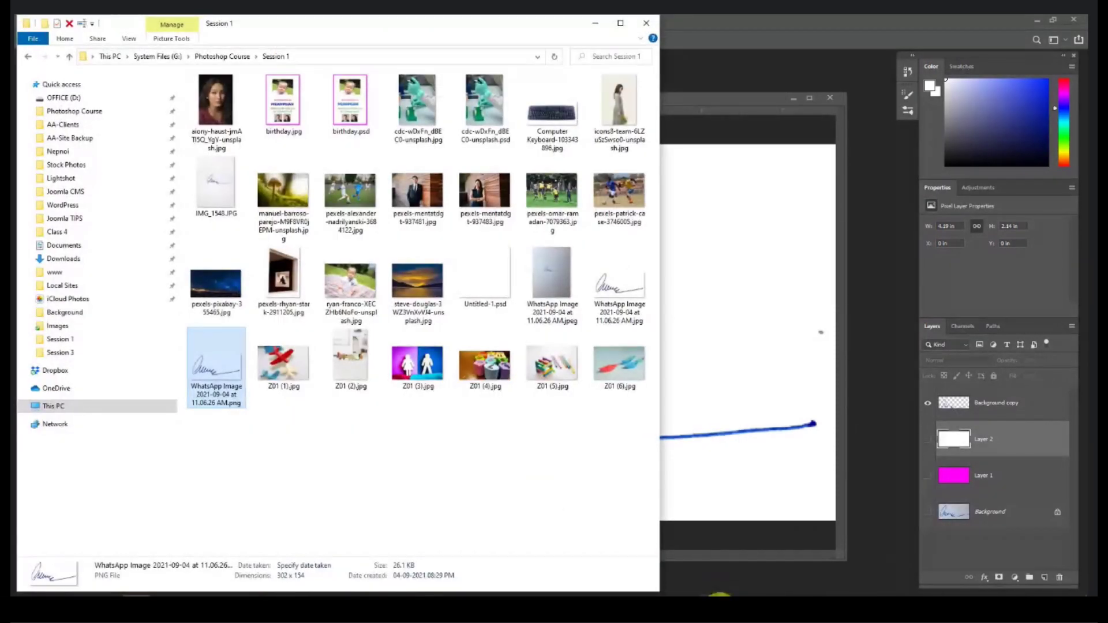
# Step: Type a few characters and a name line into the blank Word document
pyautogui.hotkey('alt', 'Tab')
pyautogui.write('a ashd')
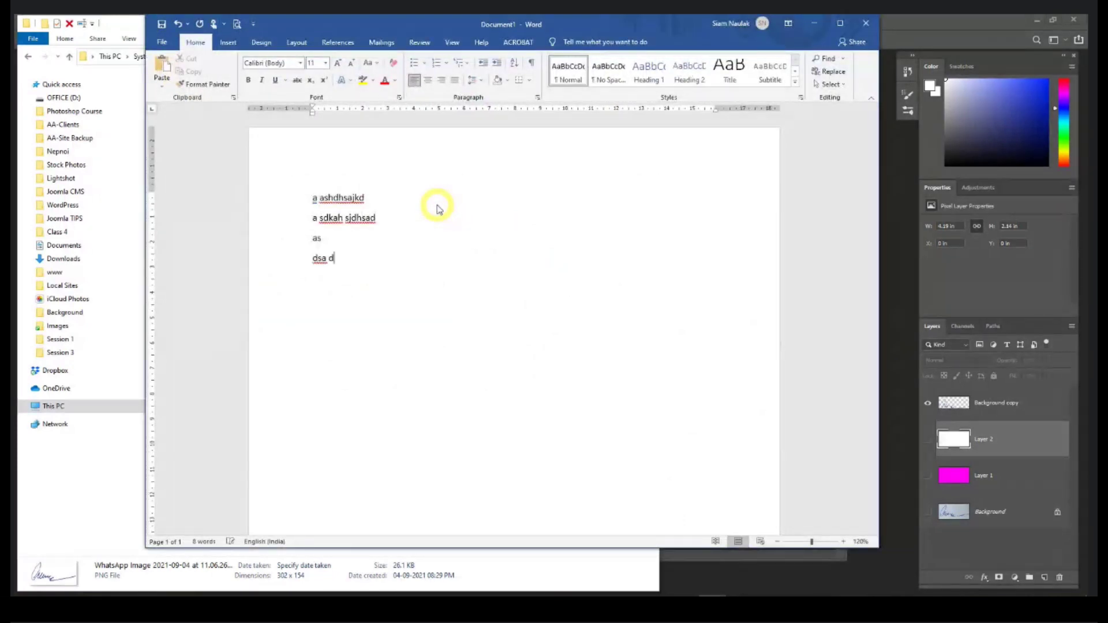
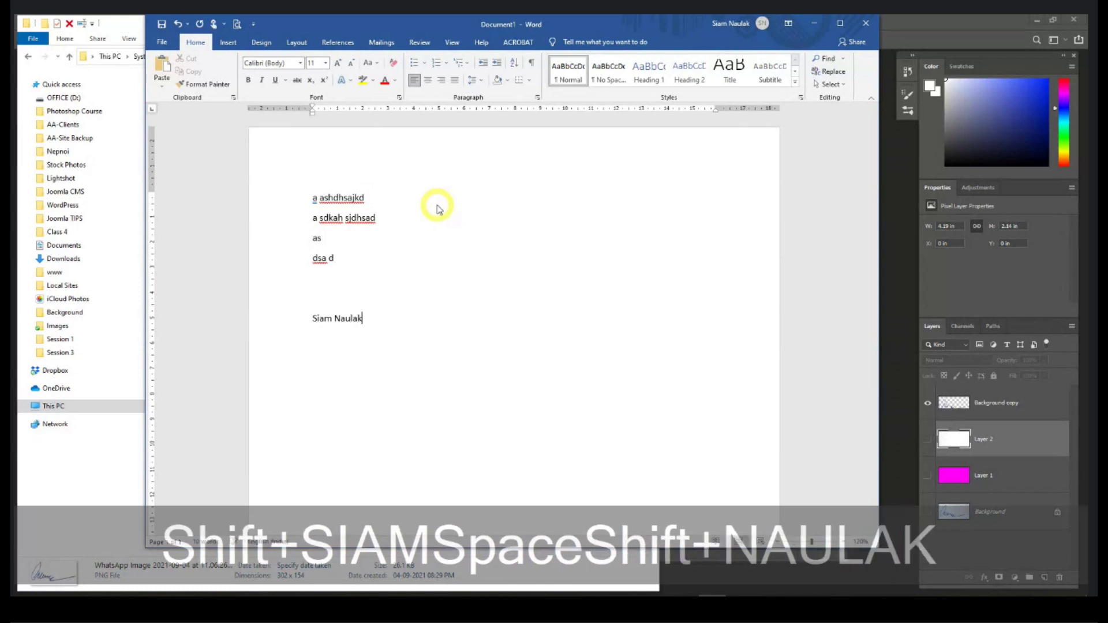
pyautogui.press('Up')
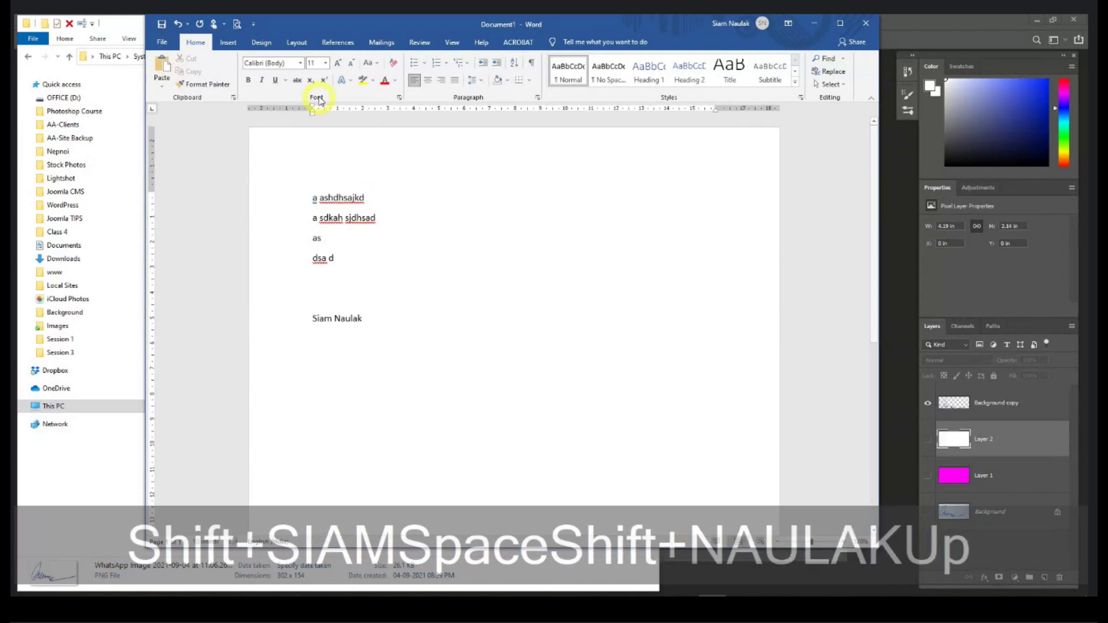
pyautogui.moveTo(346, 30); pyautogui.dragTo(414, 39)
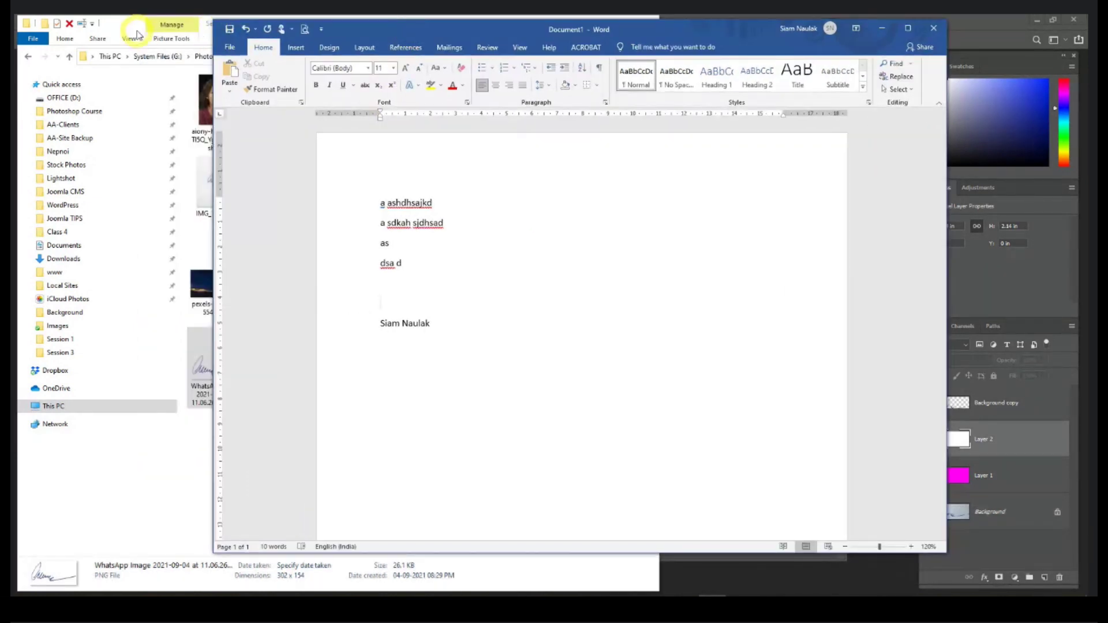
# Step: Copy the JPEG signature from Session 1, paste it into Word, and shrink it to about half size
pyautogui.click(138, 33)
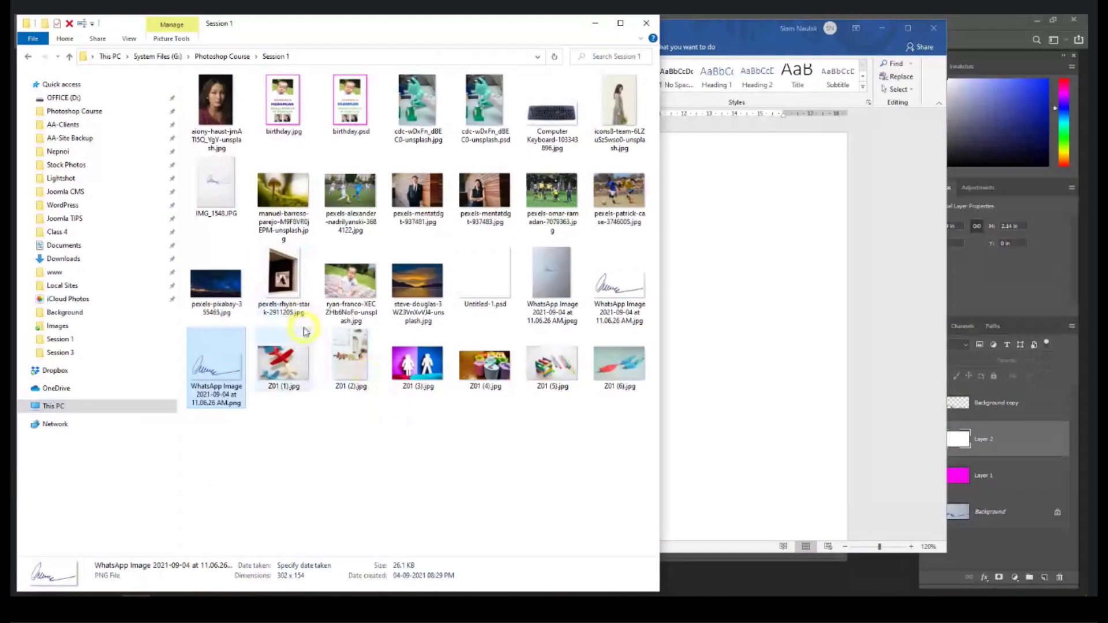
pyautogui.click(630, 298)
pyautogui.hotkey('ctrl', 'c')
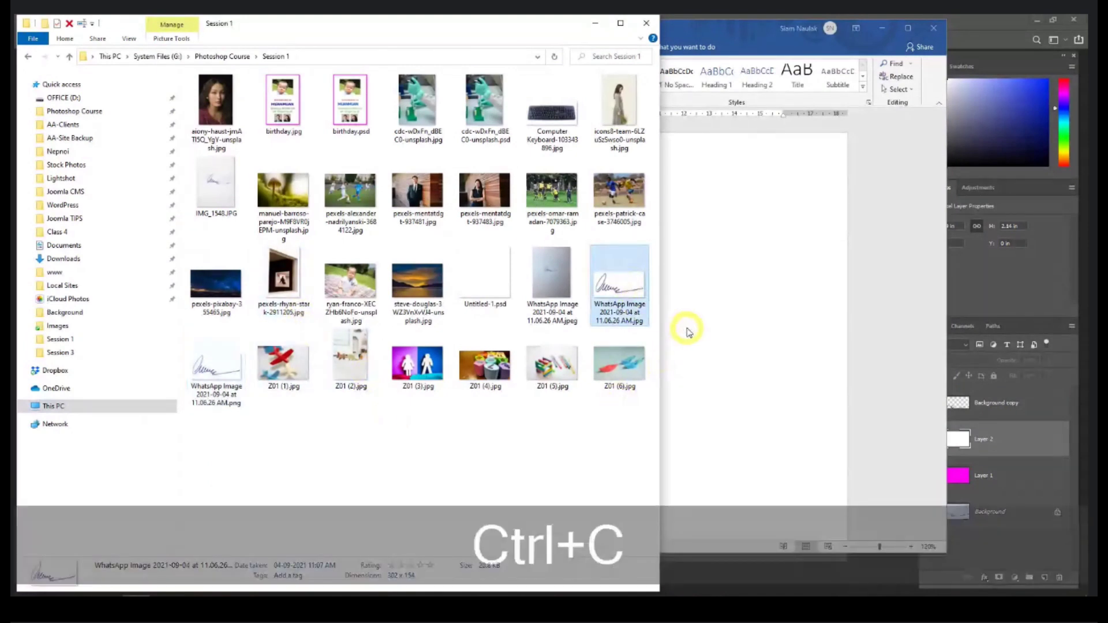
pyautogui.click(681, 310)
pyautogui.hotkey('ctrl', 'v')
pyautogui.click(502, 317)
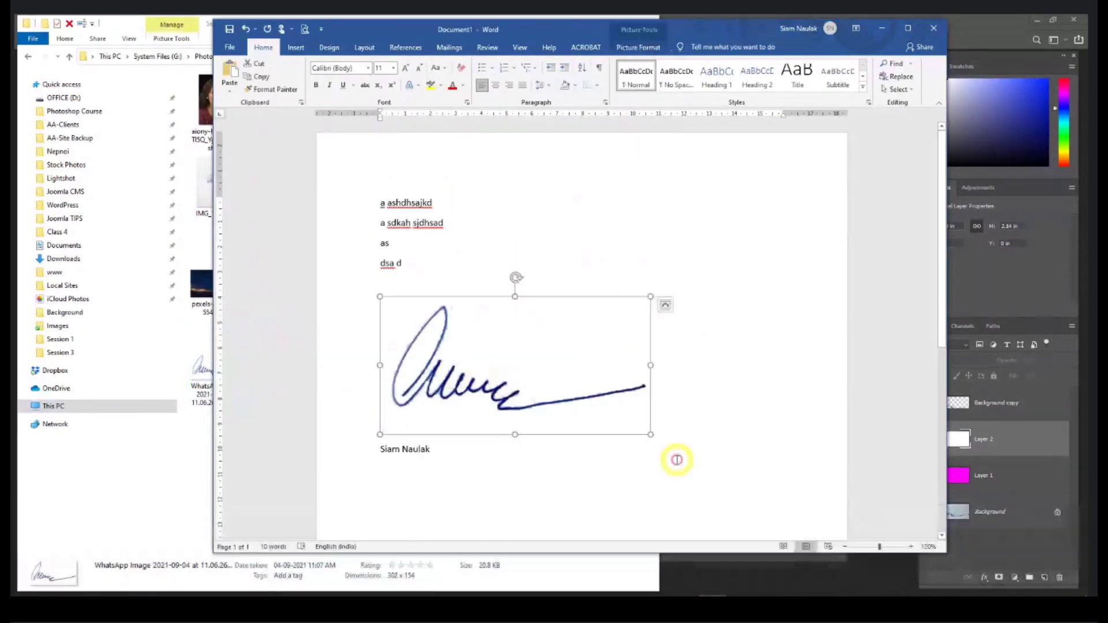
pyautogui.moveTo(646, 430); pyautogui.dragTo(483, 348)
# Step: Set the picture to In Front of Text and position it beside the opening text lines
pyautogui.click(498, 304)
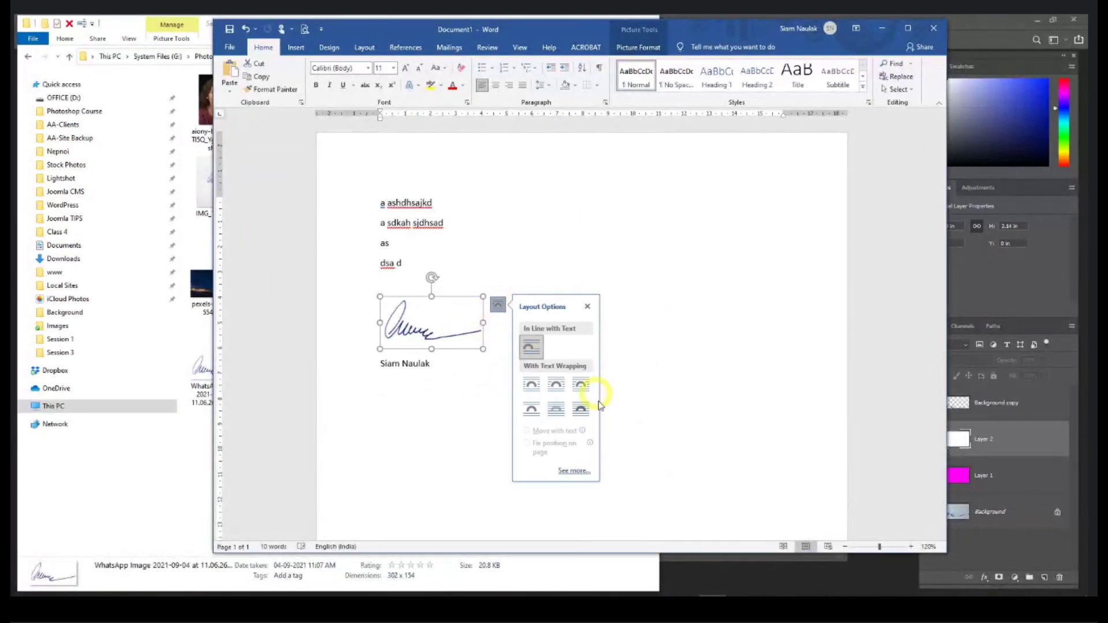
pyautogui.click(581, 410)
pyautogui.moveTo(446, 325)
pyautogui.mouseDown()
pyautogui.moveTo(543, 256)
pyautogui.moveTo(489, 279)
pyautogui.mouseUp()
pyautogui.click(388, 299)
pyautogui.press('Return')
pyautogui.press('Return')
pyautogui.click(484, 279)
pyautogui.moveTo(494, 277)
pyautogui.mouseDown()
pyautogui.moveTo(435, 324)
pyautogui.moveTo(437, 341)
pyautogui.moveTo(519, 203)
pyautogui.mouseUp()
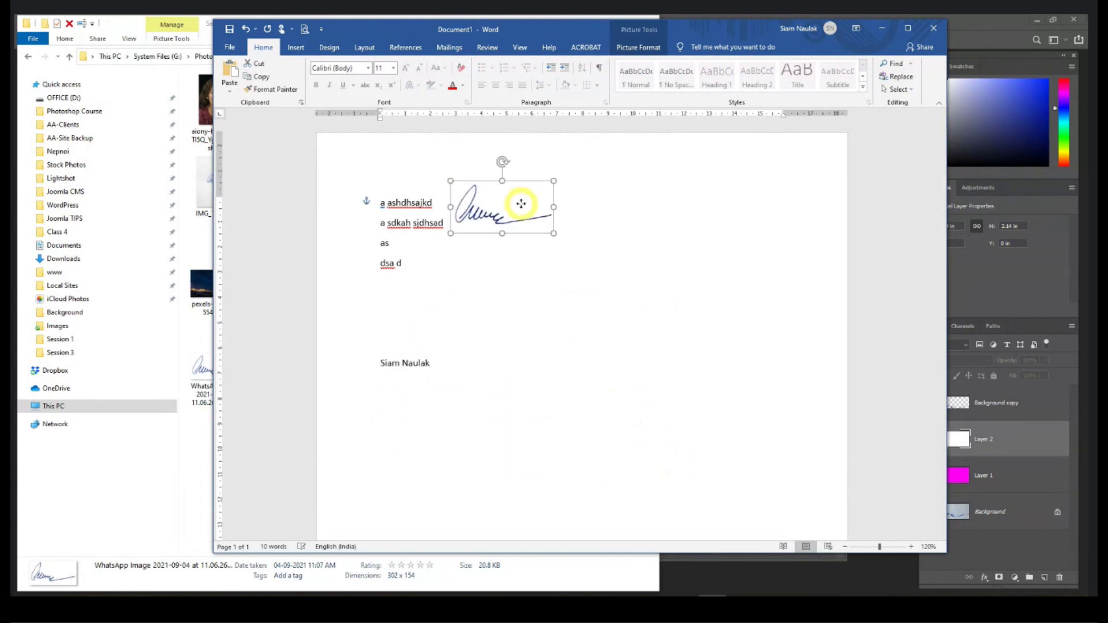
# Step: Copy the transparent PNG signature from Session 1, paste it into Word, and shrink it
pyautogui.click(397, 338)
pyautogui.click(205, 491)
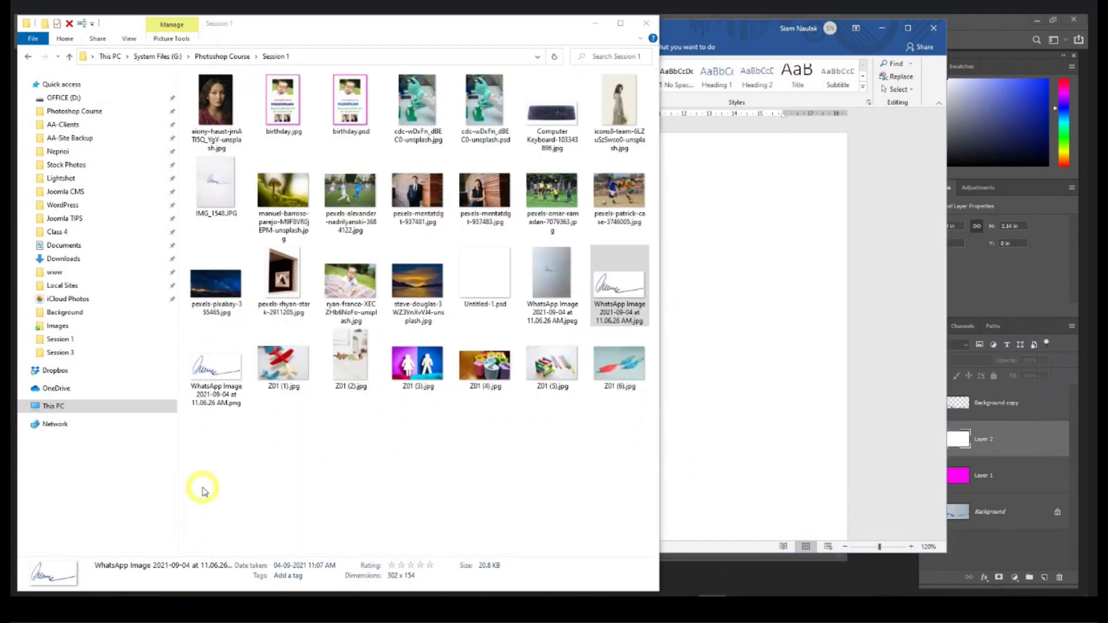
pyautogui.click(217, 372)
pyautogui.hotkey('ctrl', 'c')
pyautogui.click(810, 375)
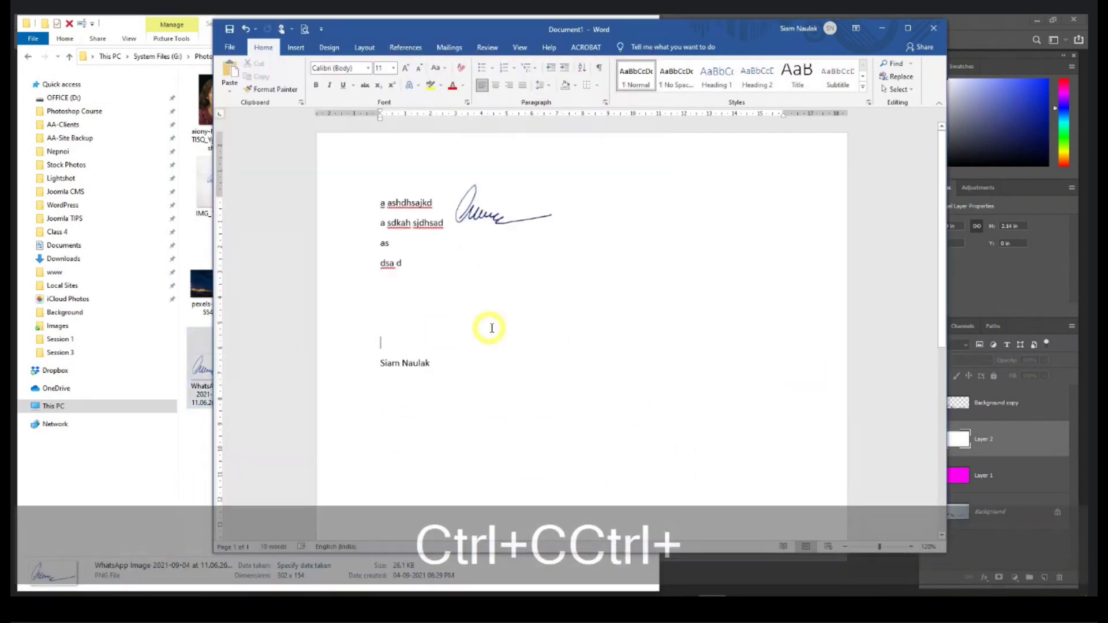
pyautogui.hotkey('ctrl', 'v')
pyautogui.click(459, 401)
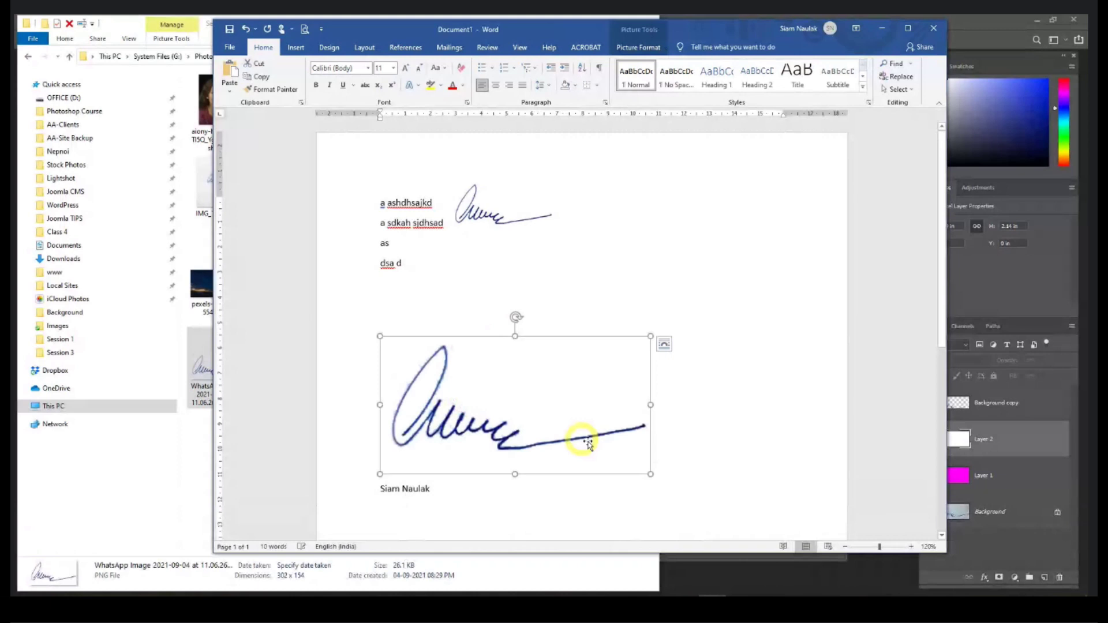
pyautogui.moveTo(648, 473)
pyautogui.mouseDown()
pyautogui.moveTo(465, 386)
pyautogui.moveTo(481, 388)
pyautogui.mouseUp()
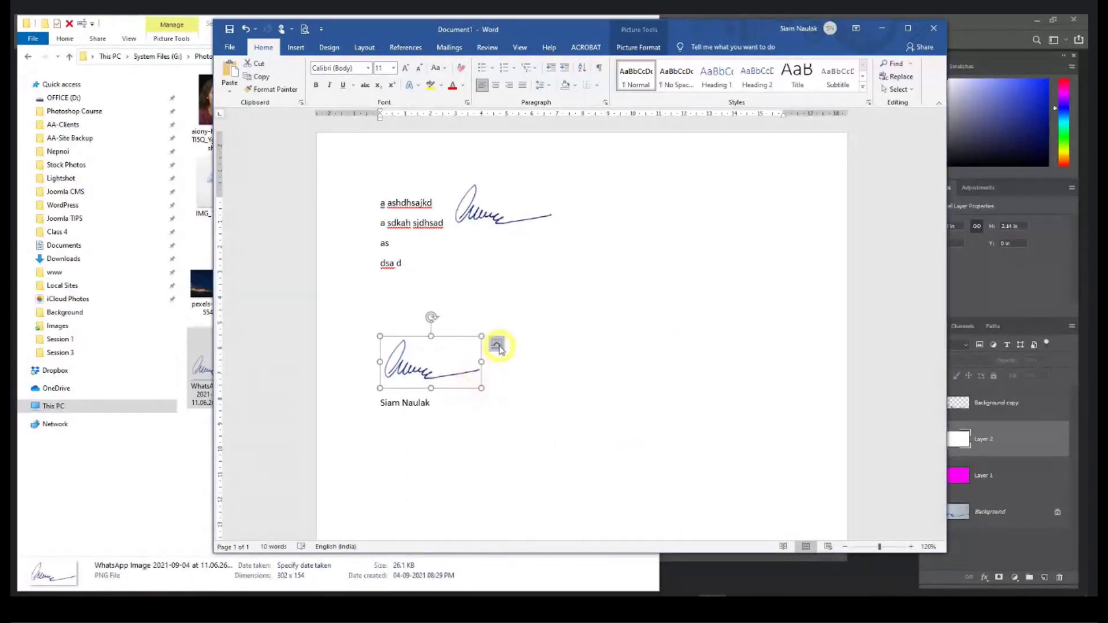
# Step: Set the PNG signature to In Front of Text and drag it over the typed name
pyautogui.click(497, 346)
pyautogui.click(581, 450)
pyautogui.moveTo(470, 384); pyautogui.dragTo(455, 357)
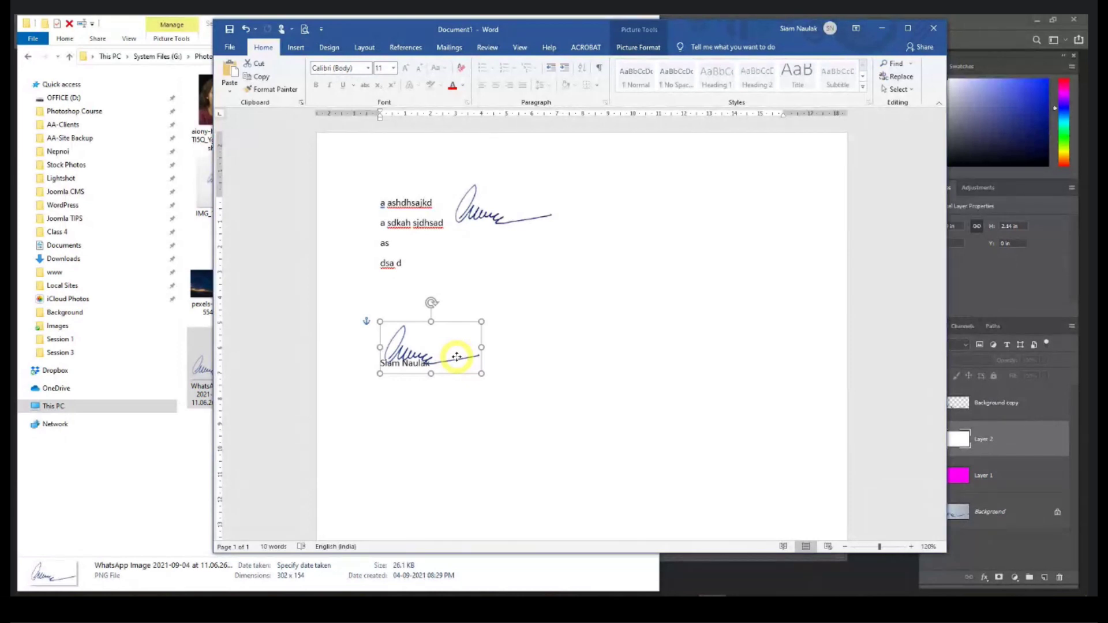
pyautogui.moveTo(456, 357); pyautogui.dragTo(457, 358)
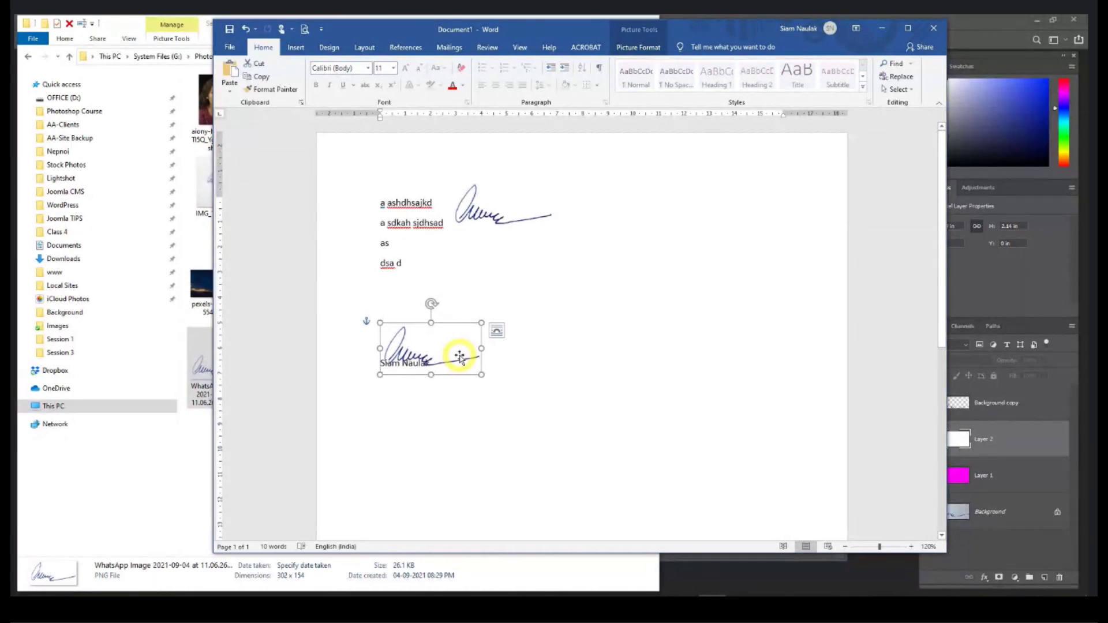
# Step: Close the Word document with Don't Save and move the IMG_1548 window aside in Photoshop
pyautogui.click(934, 28)
pyautogui.click(551, 332)
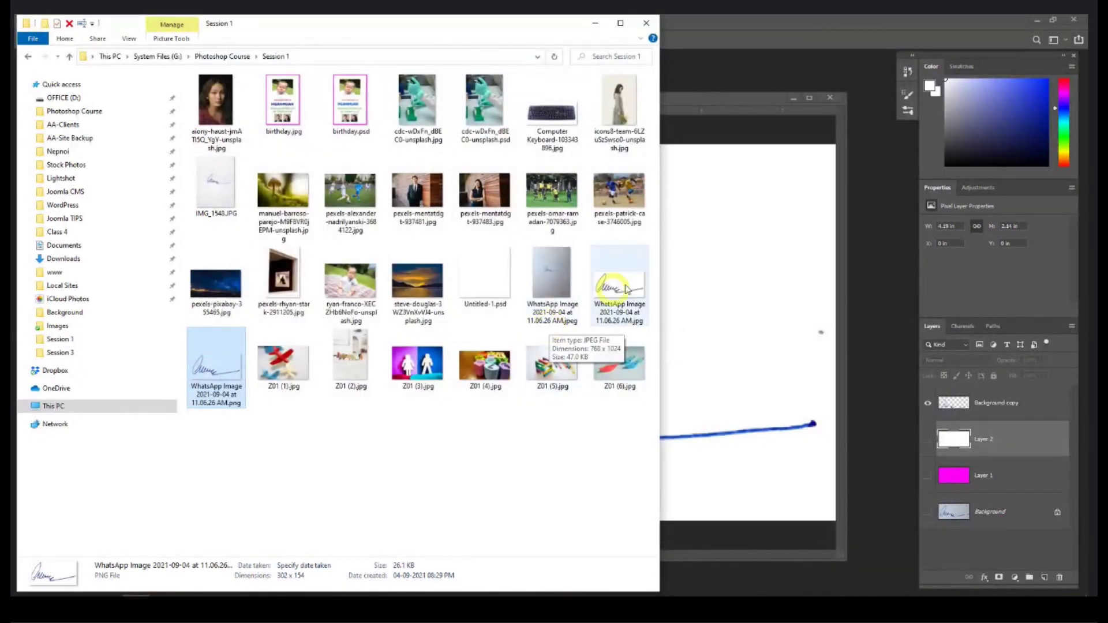
pyautogui.click(704, 102)
pyautogui.moveTo(703, 102); pyautogui.dragTo(663, 233)
# Step: Close IMG_1548 and the WhatsApp signature document without saving changes
pyautogui.click(640, 214)
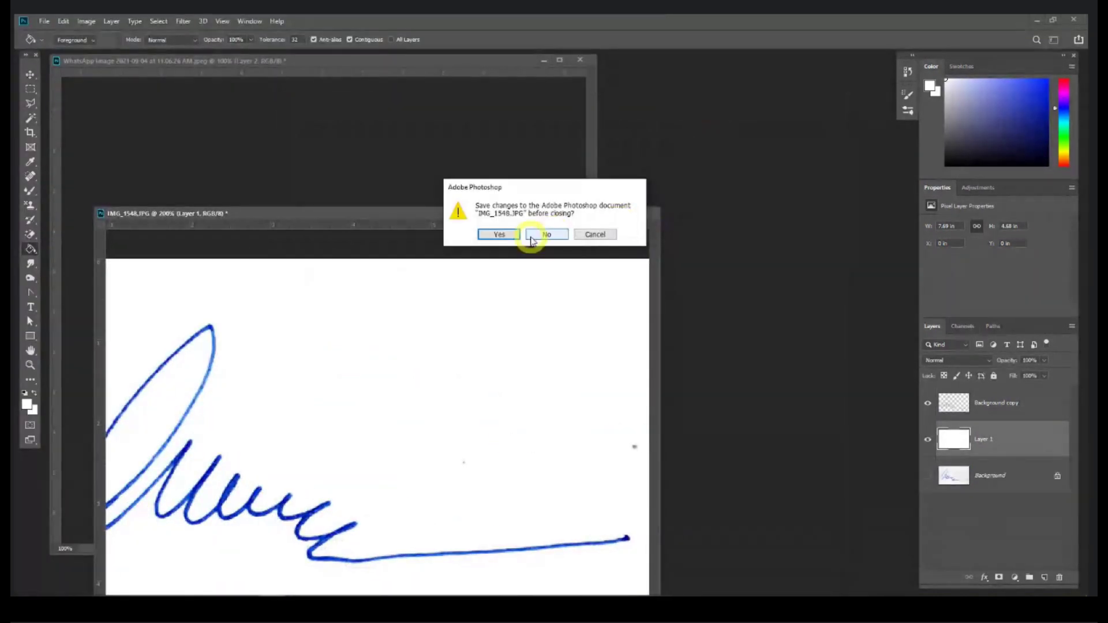
pyautogui.click(533, 233)
pyautogui.click(586, 58)
pyautogui.click(556, 232)
# Step: Drag birthday.psd from File Explorer into Photoshop and enlarge its document window
pyautogui.click(128, 596)
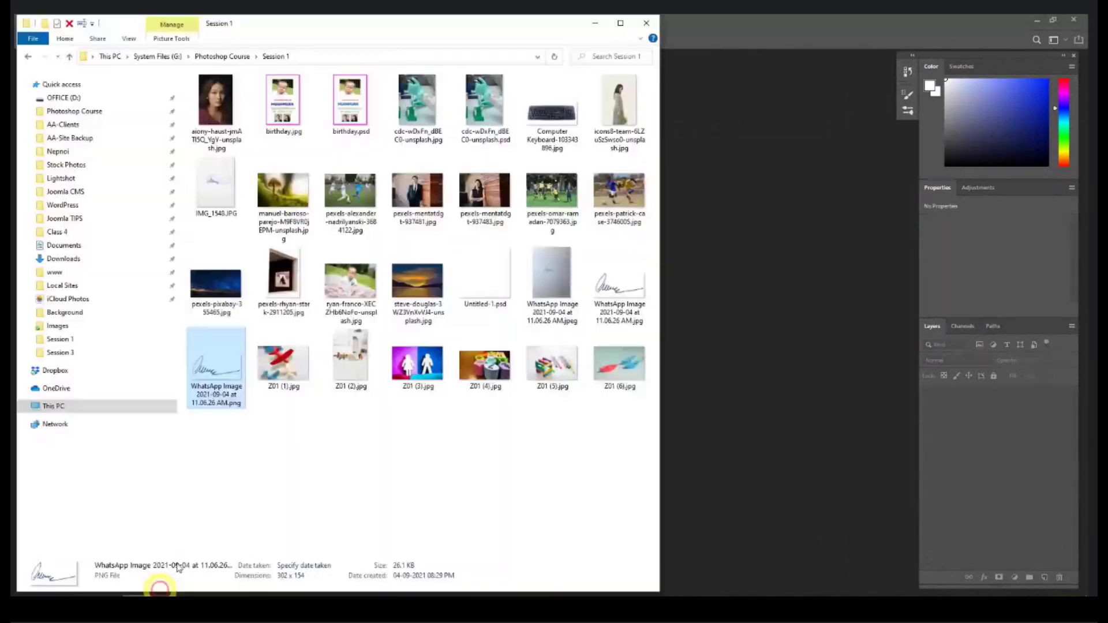
pyautogui.moveTo(350, 101); pyautogui.dragTo(744, 230)
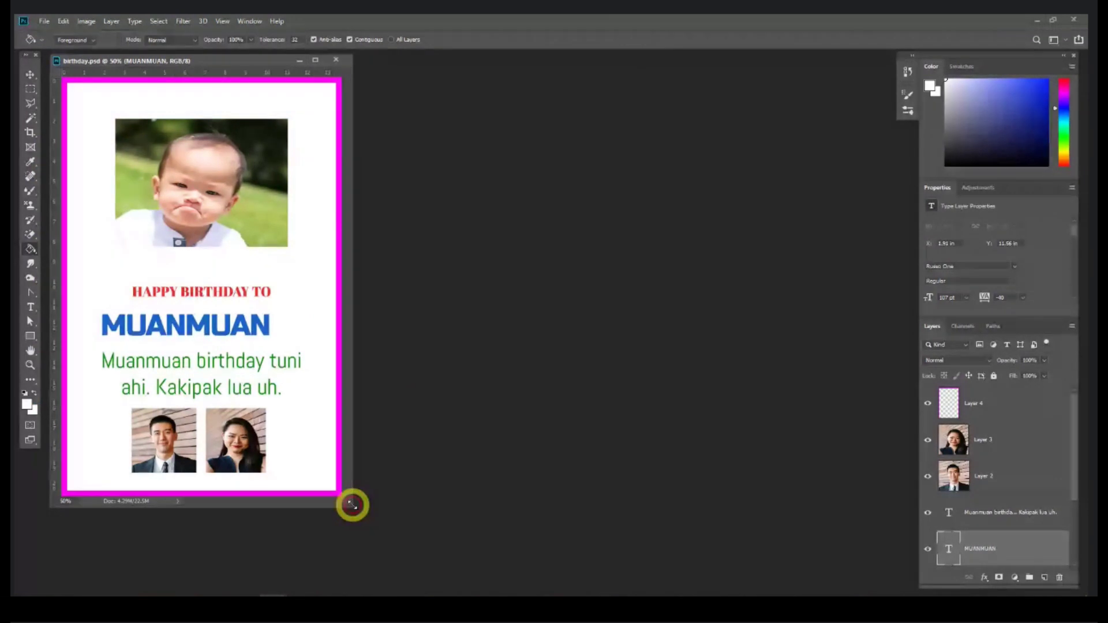
pyautogui.moveTo(349, 504); pyautogui.dragTo(644, 580)
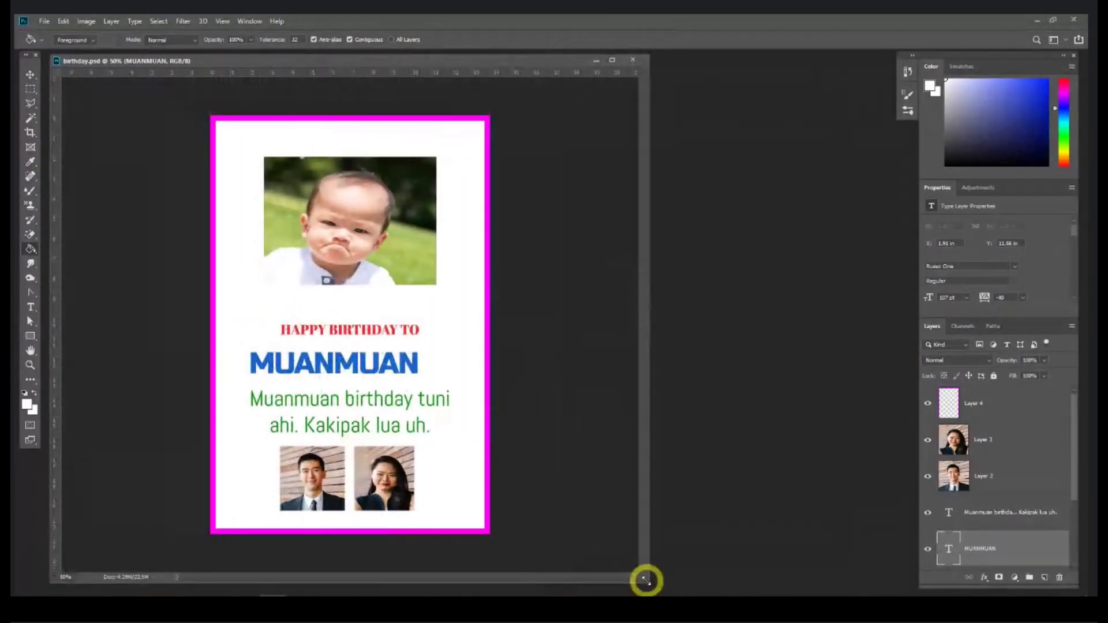
pyautogui.click(90, 22)
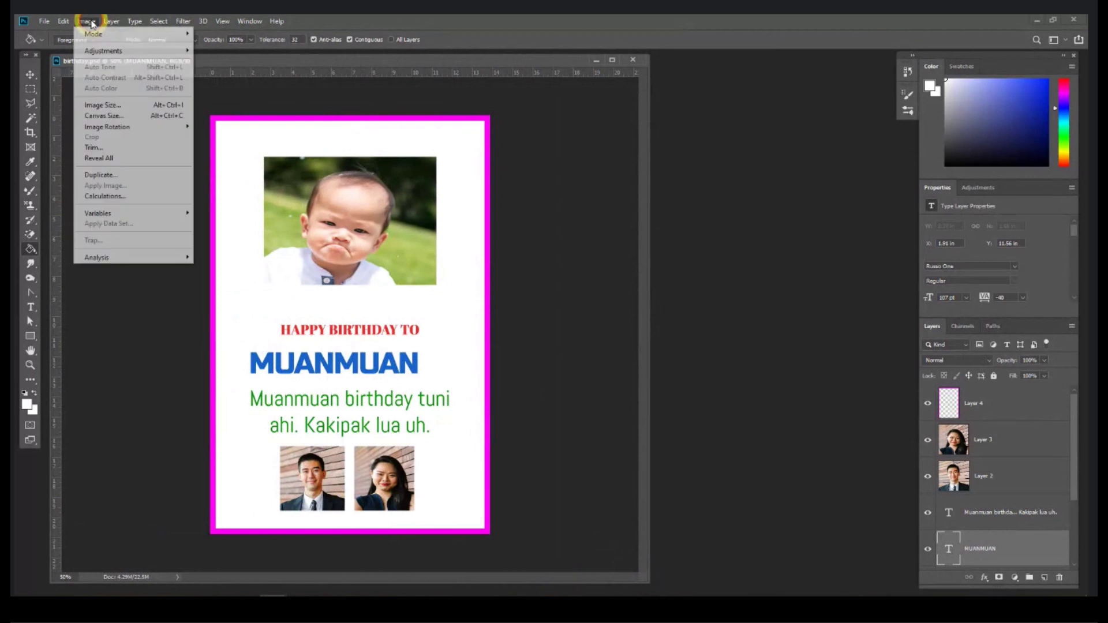
pyautogui.click(102, 110)
pyautogui.moveTo(354, 140); pyautogui.dragTo(580, 208)
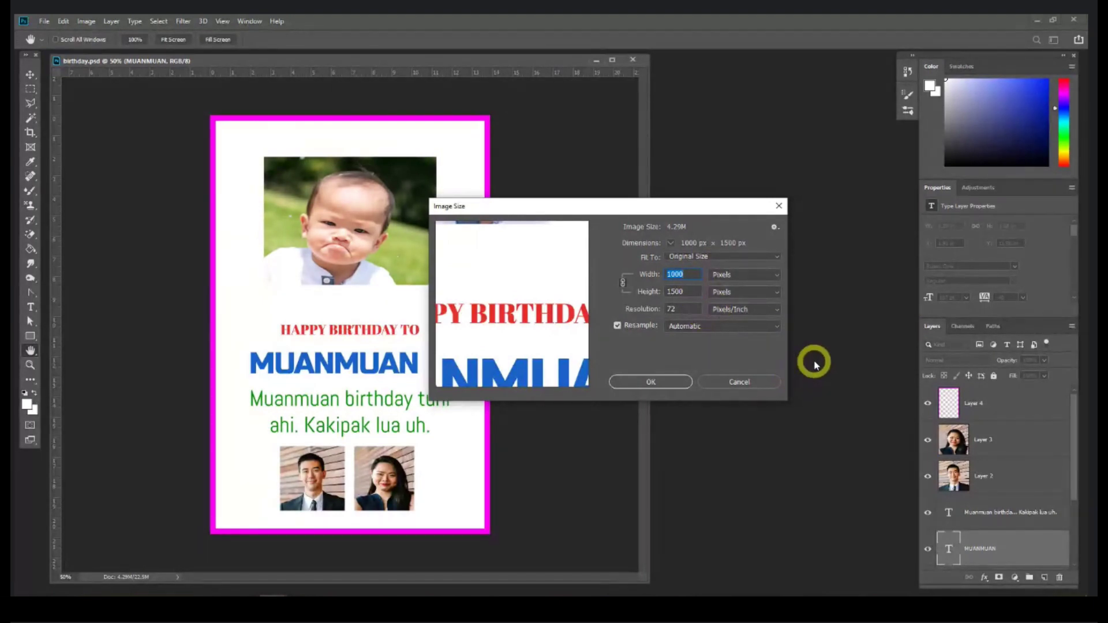
pyautogui.write('600')
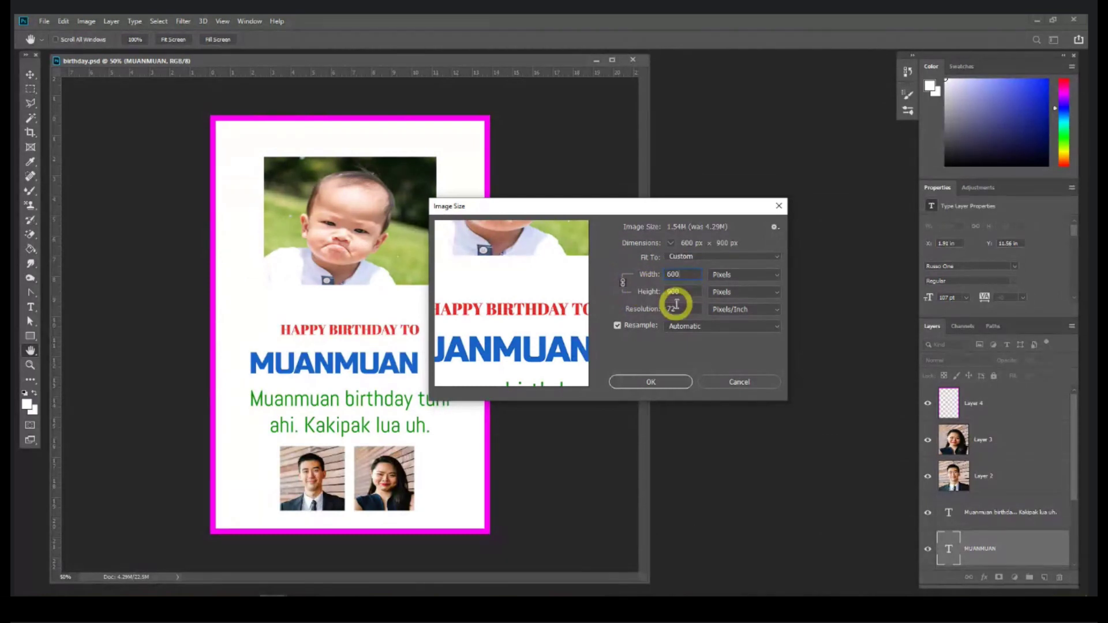
pyautogui.click(651, 381)
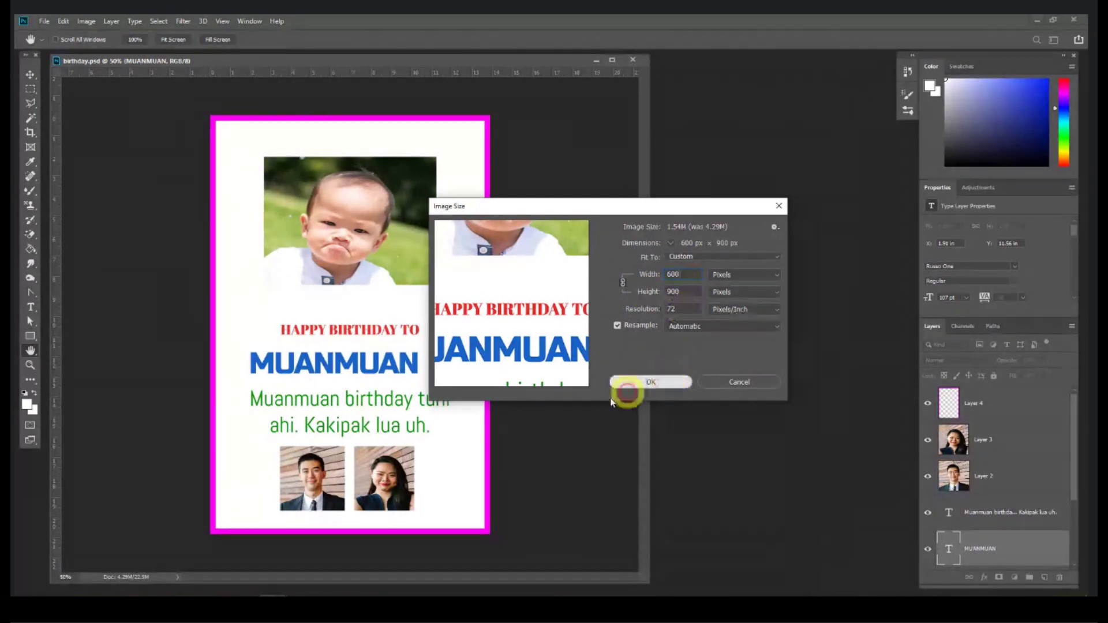
pyautogui.click(648, 382)
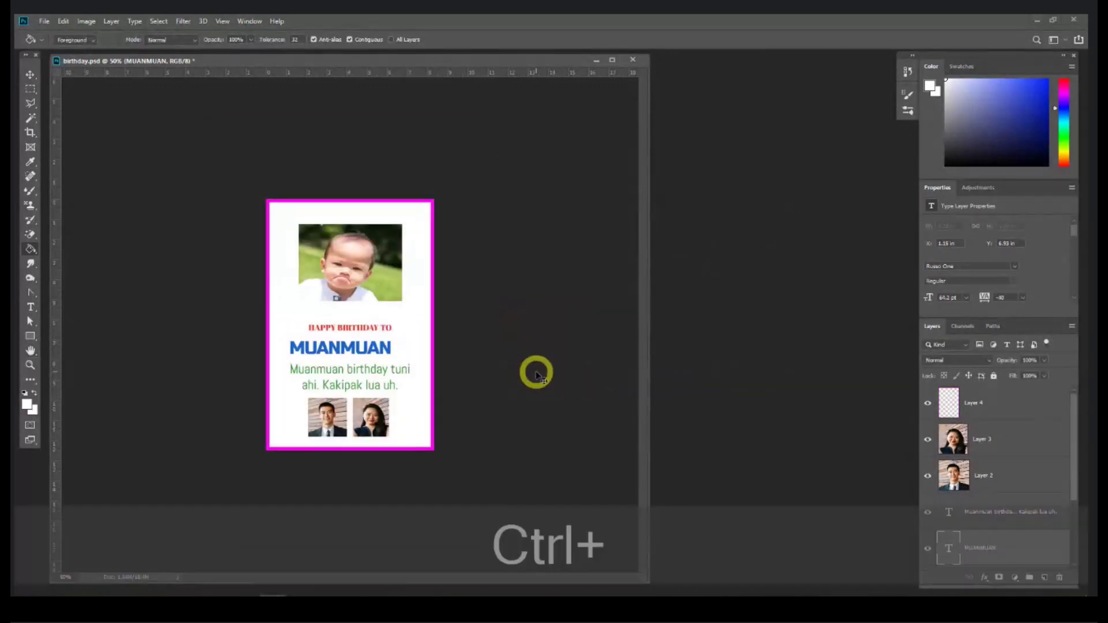
pyautogui.hotkey('ctrl', 'z')
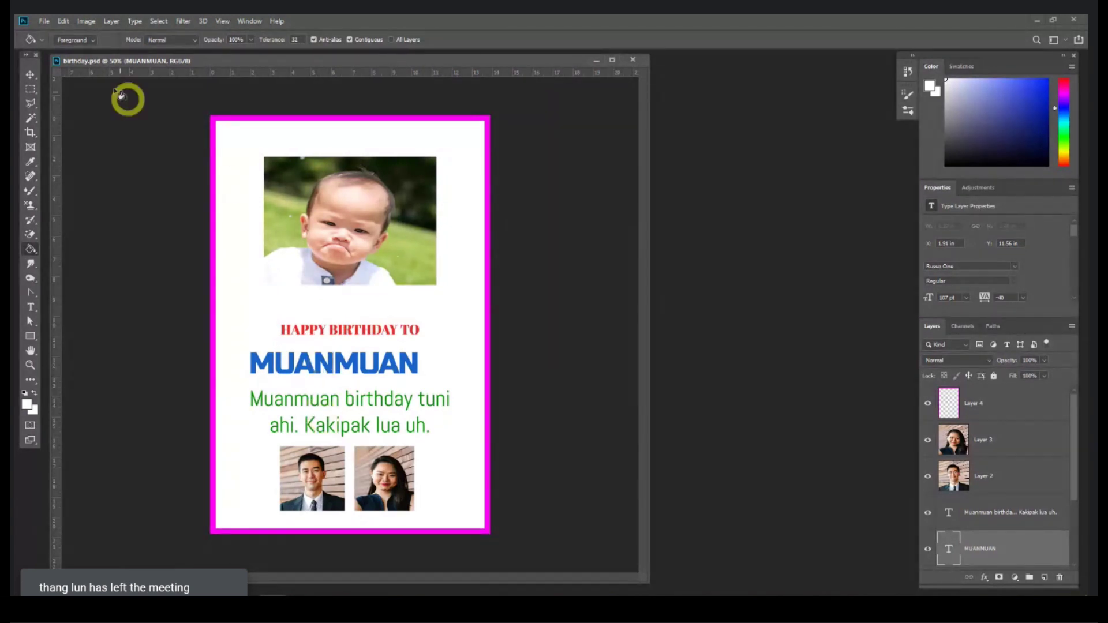
# Step: Enlarge the birthday card canvas to 2000 x 3500 pixels using Canvas Size
pyautogui.click(92, 23)
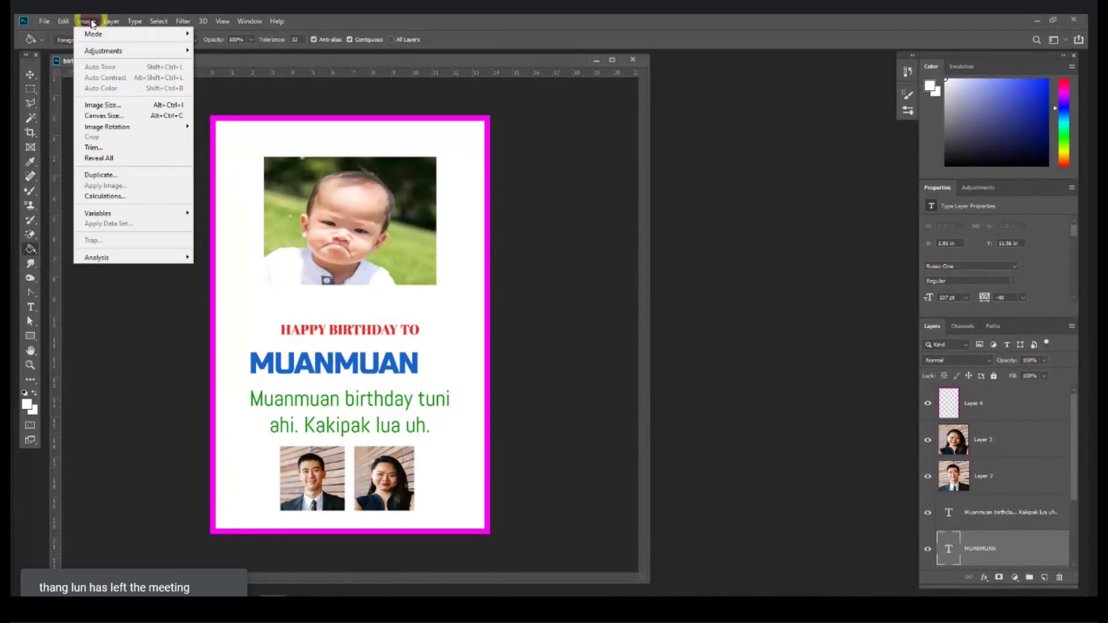
pyautogui.click(63, 22)
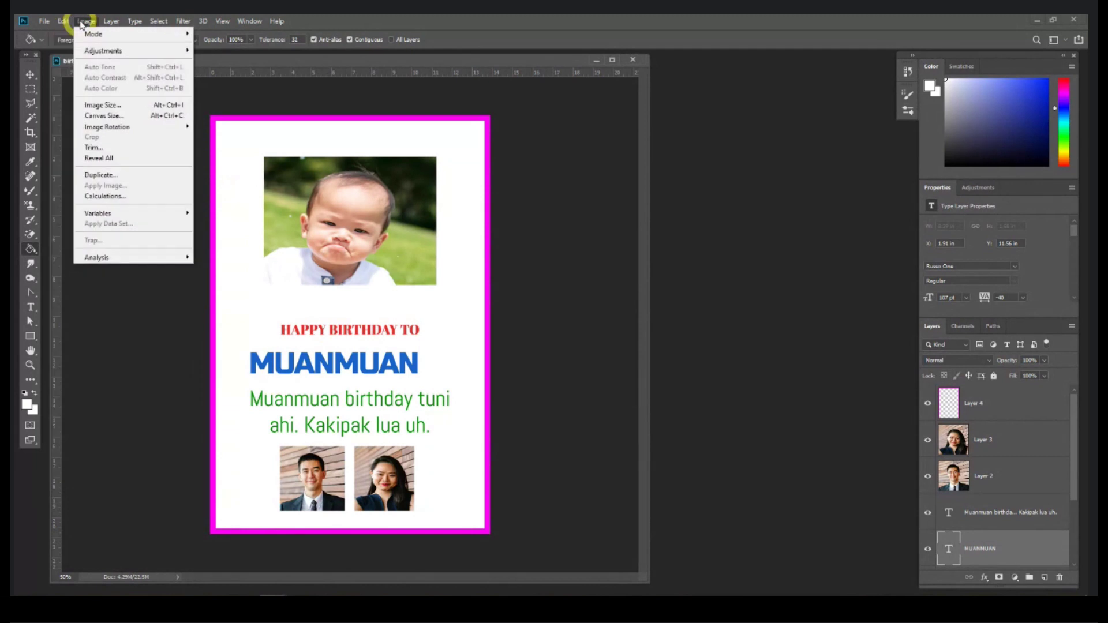
pyautogui.click(30, 73)
pyautogui.click(111, 21)
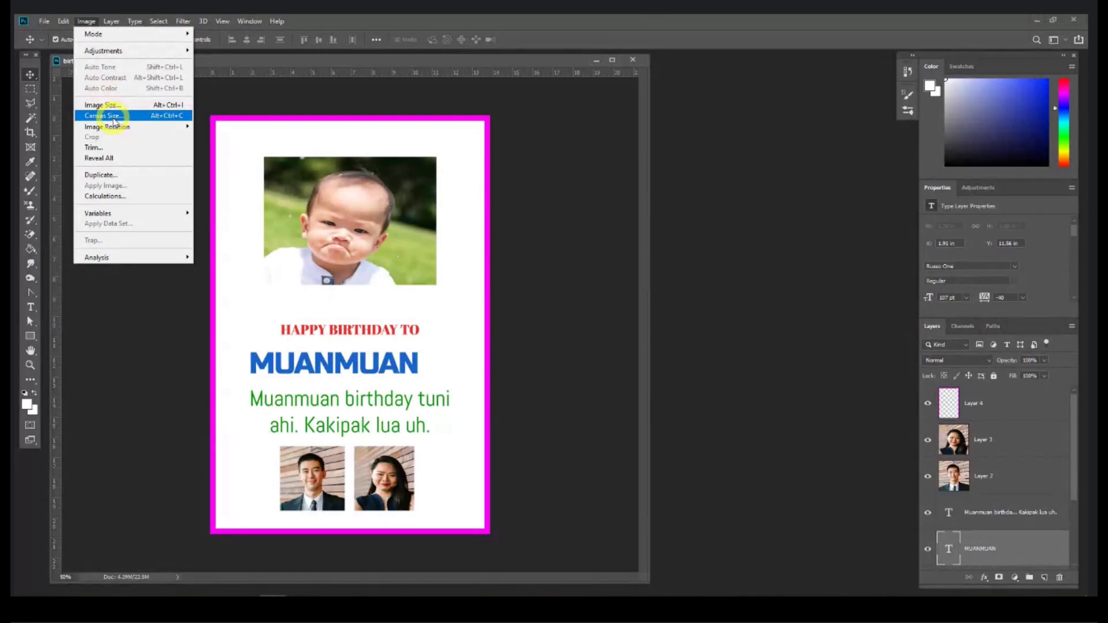
pyautogui.click(113, 117)
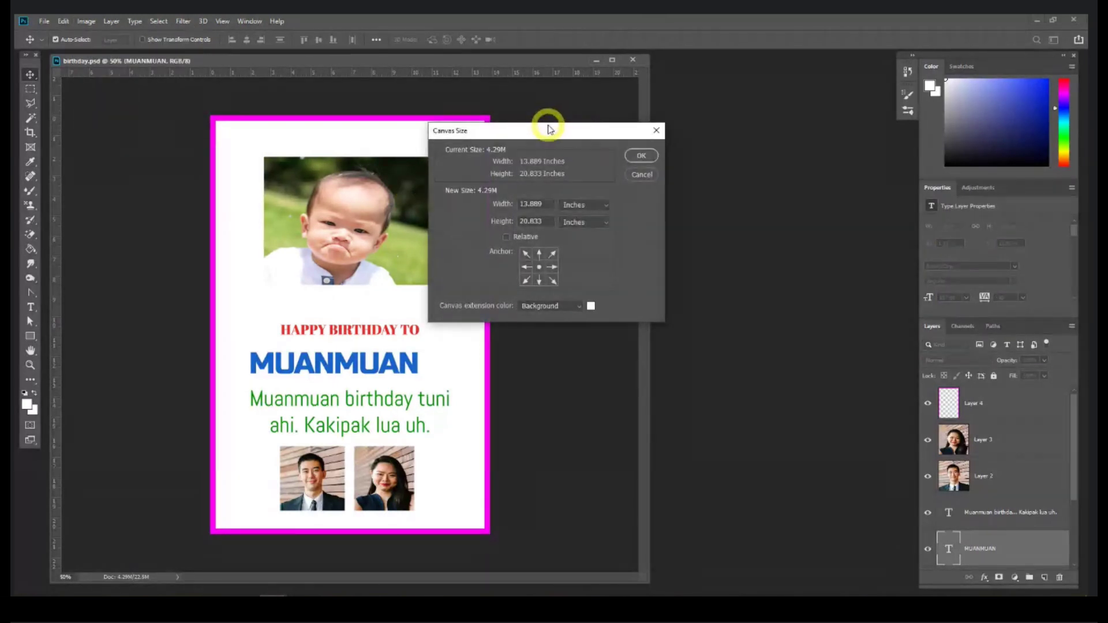
pyautogui.moveTo(548, 128); pyautogui.dragTo(601, 131)
pyautogui.click(644, 213)
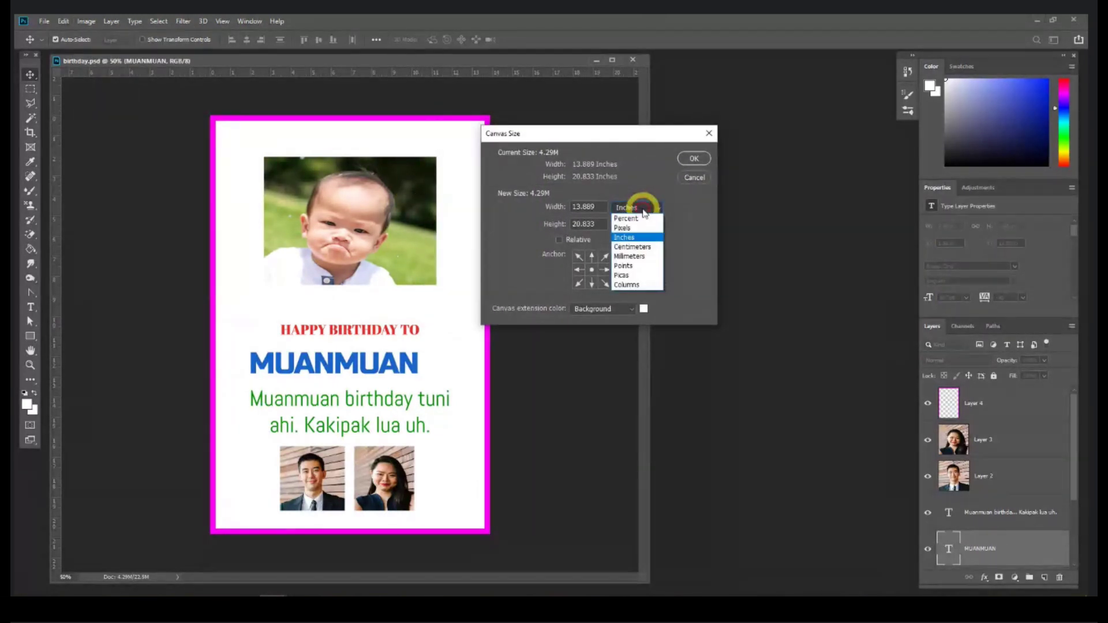
pyautogui.click(635, 221)
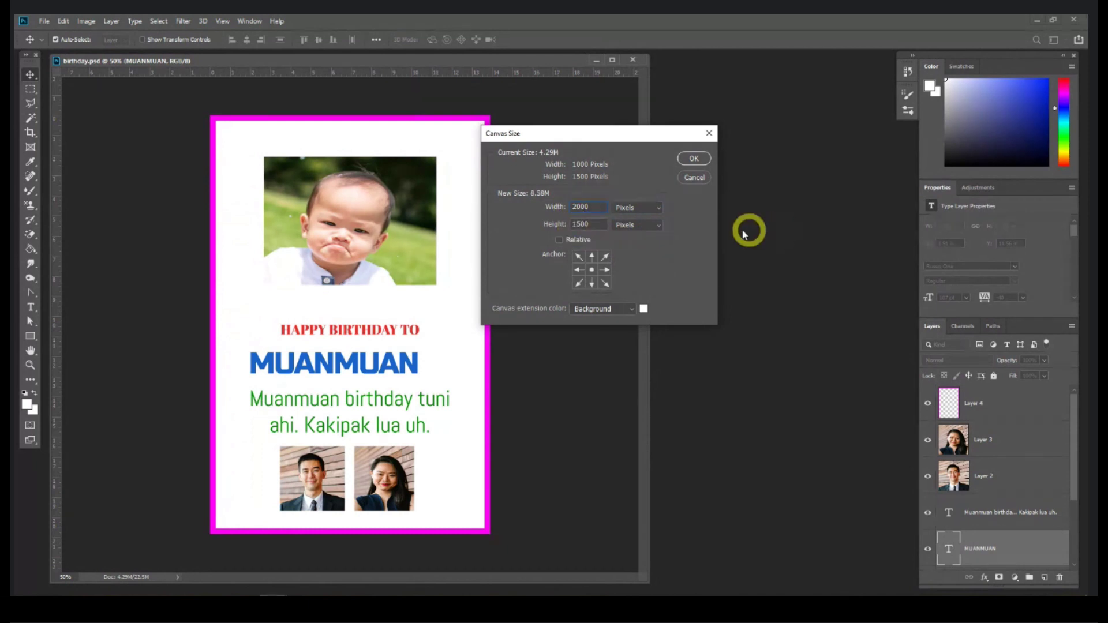
pyautogui.click(573, 224)
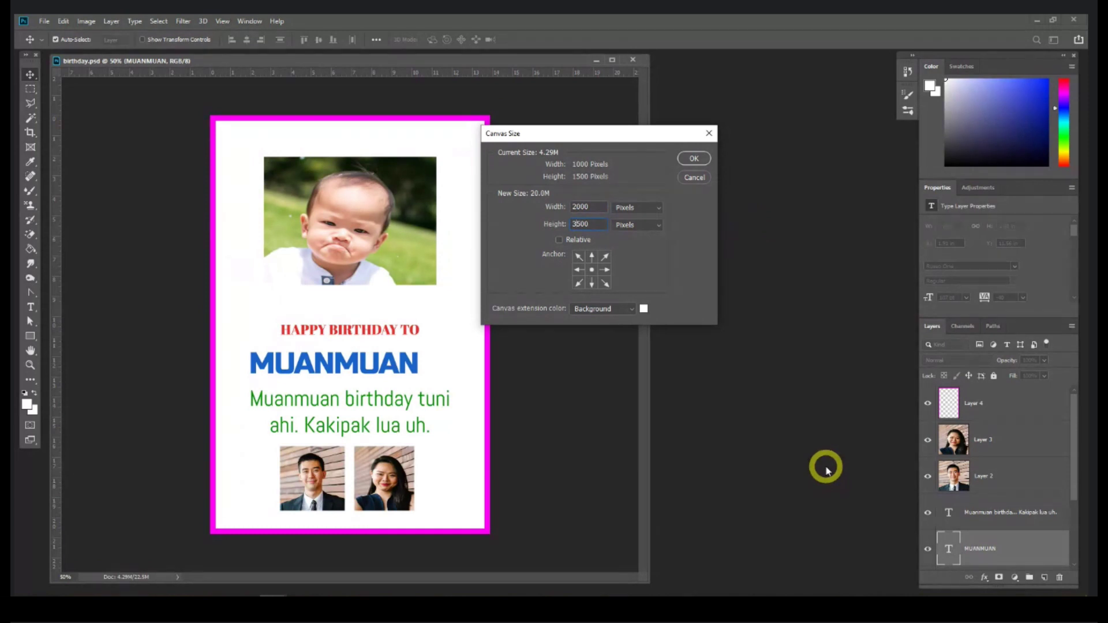
pyautogui.click(687, 159)
# Step: Zoom out to review, undo the canvas enlargement, and close birthday.psd
pyautogui.hotkey('ctrl', '-')
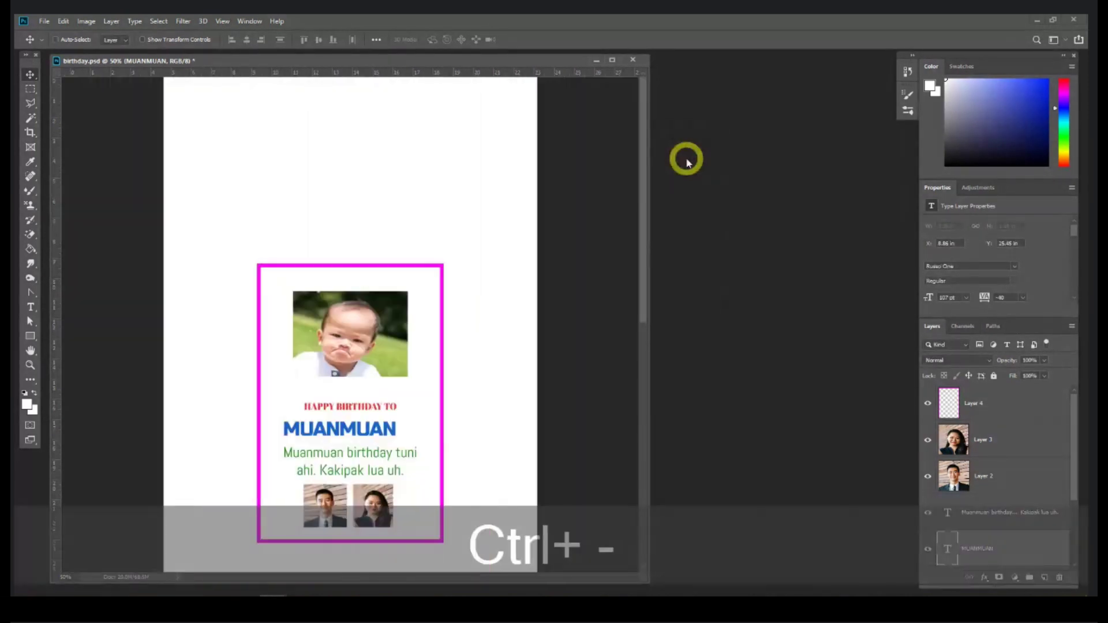
pyautogui.hotkey('ctrl', '-')
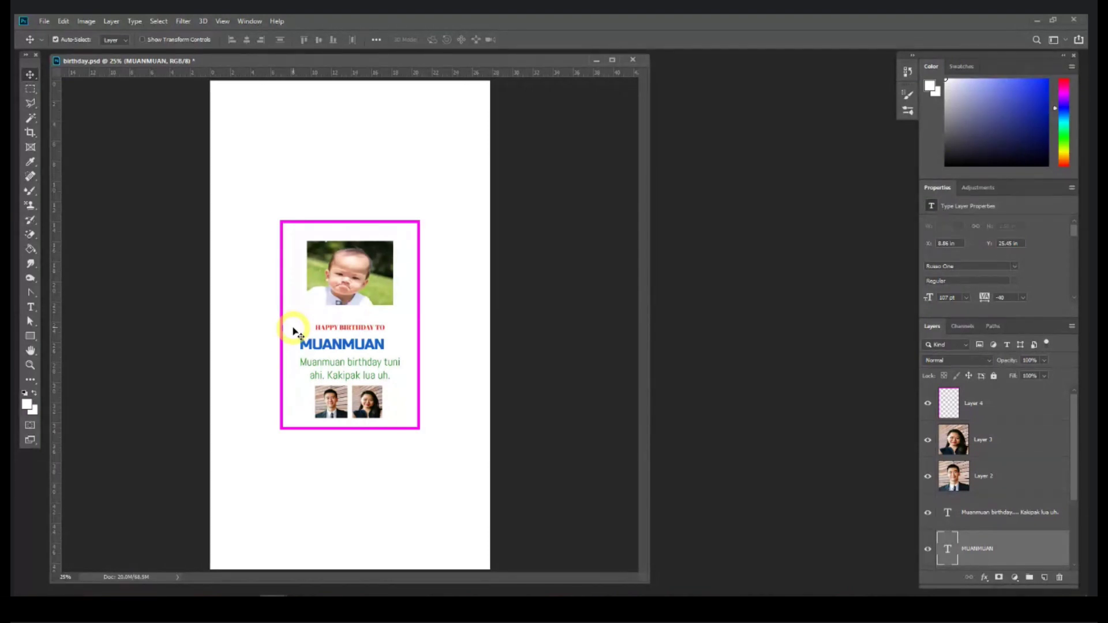
pyautogui.hotkey('ctrl', 'z')
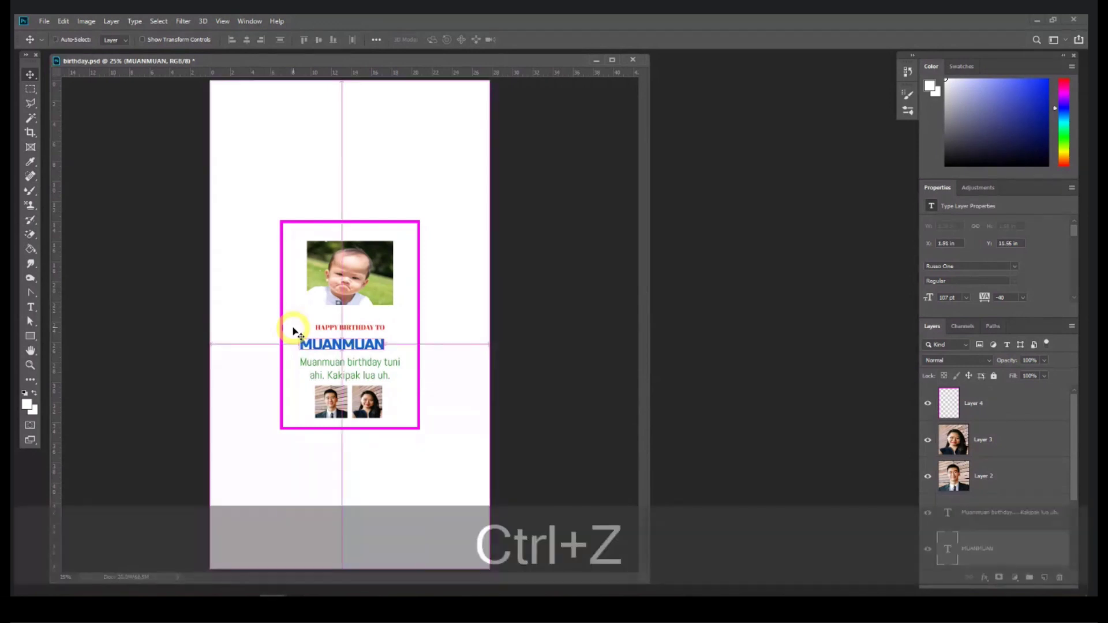
pyautogui.click(633, 60)
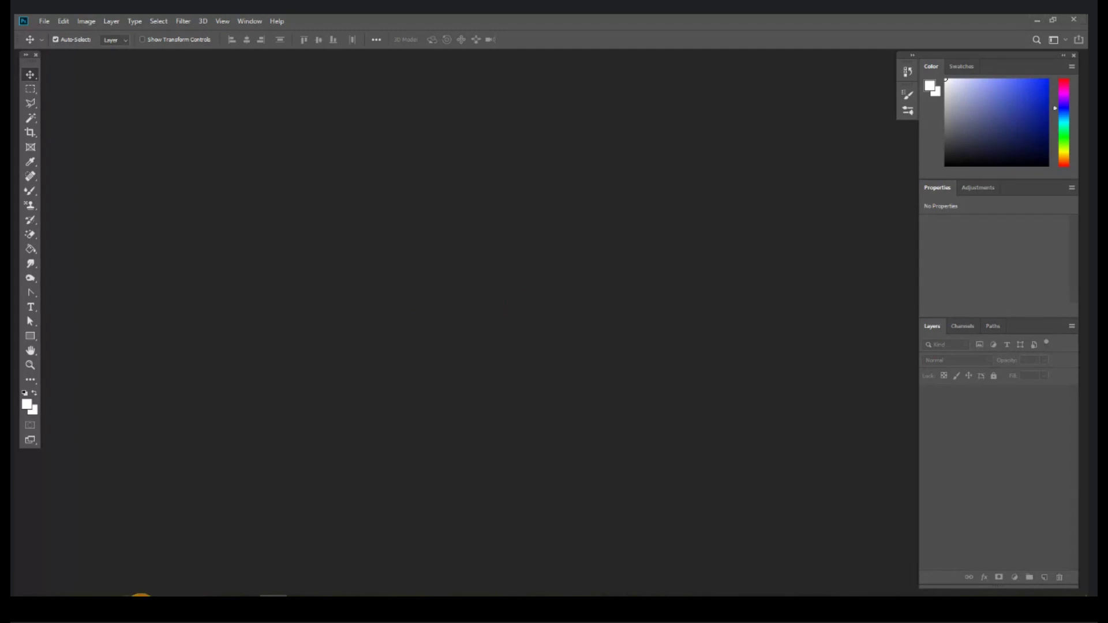
# Step: Reopen the birthday card document in Photoshop and close it again
pyautogui.click(140, 596)
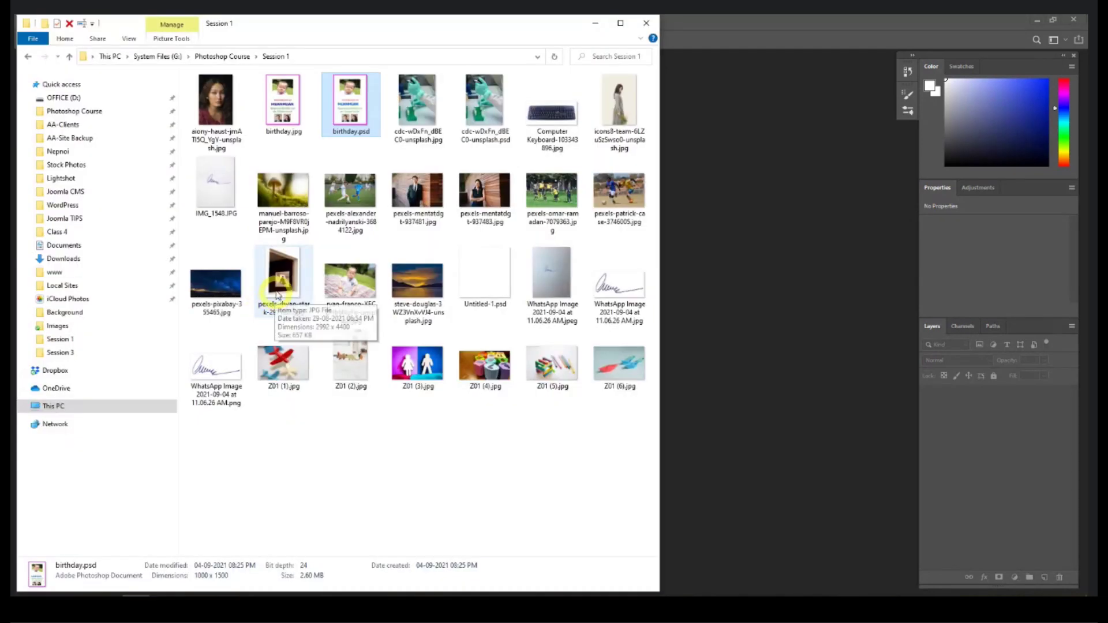
pyautogui.click(784, 319)
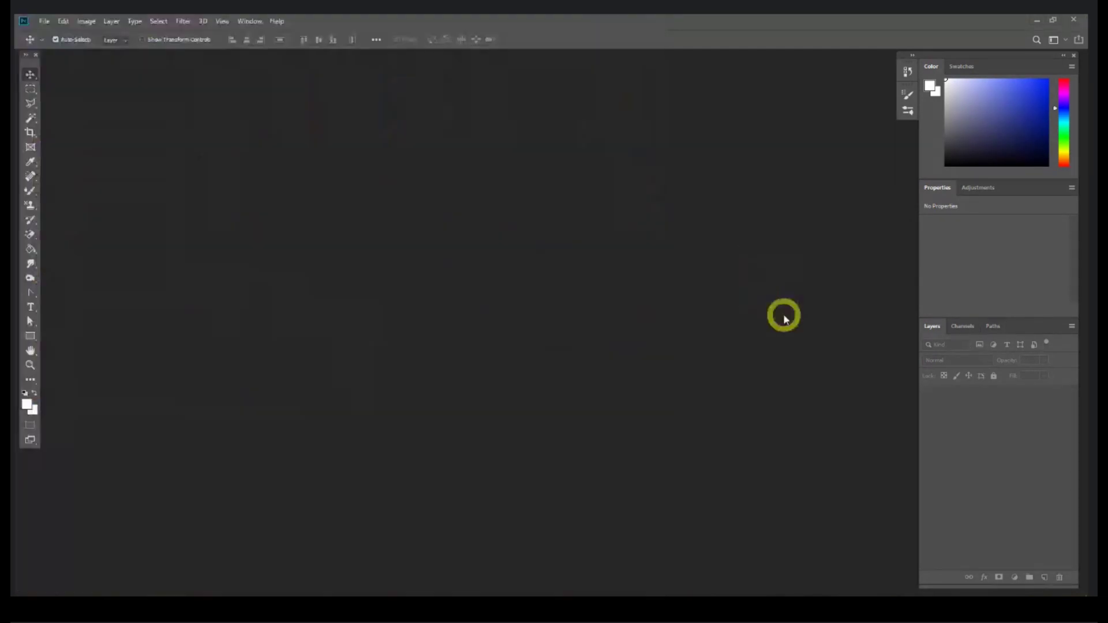
pyautogui.click(557, 345)
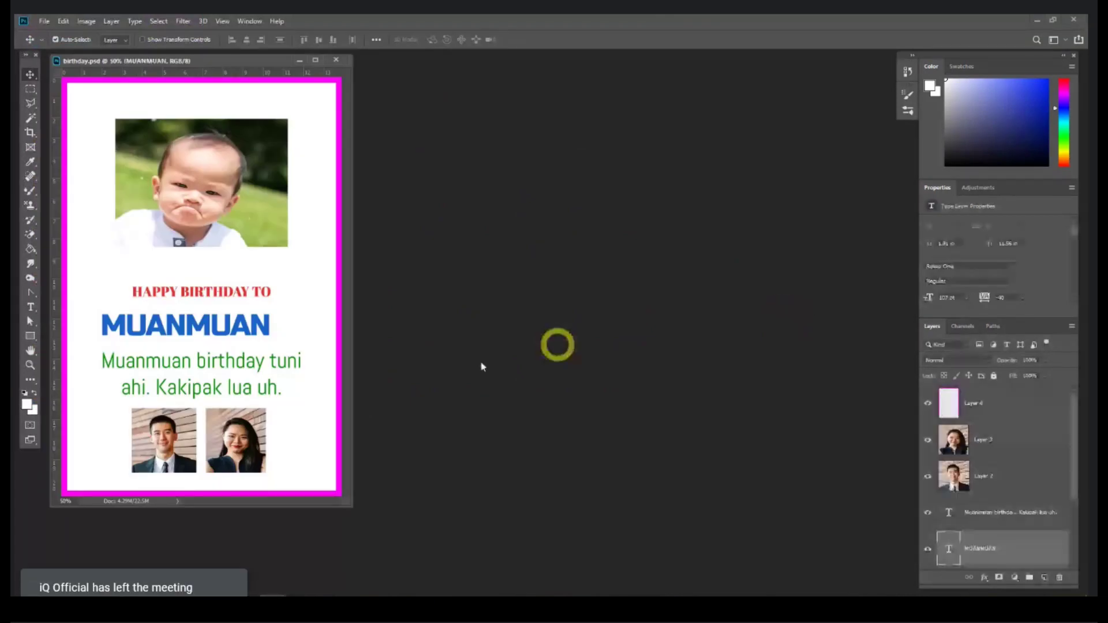
pyautogui.click(402, 420)
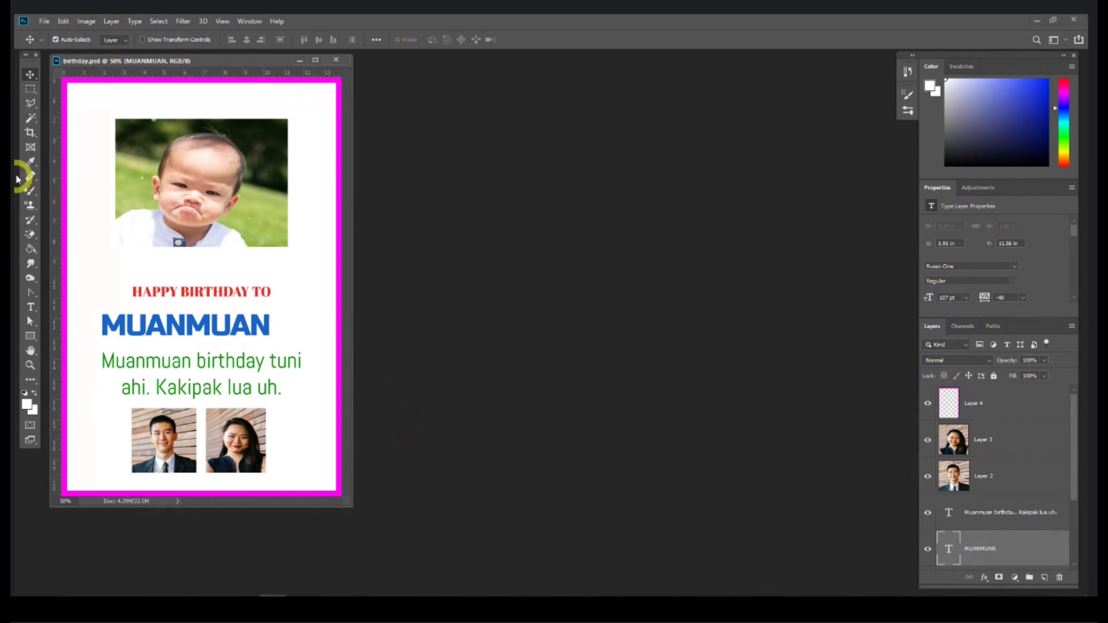
pyautogui.click(336, 60)
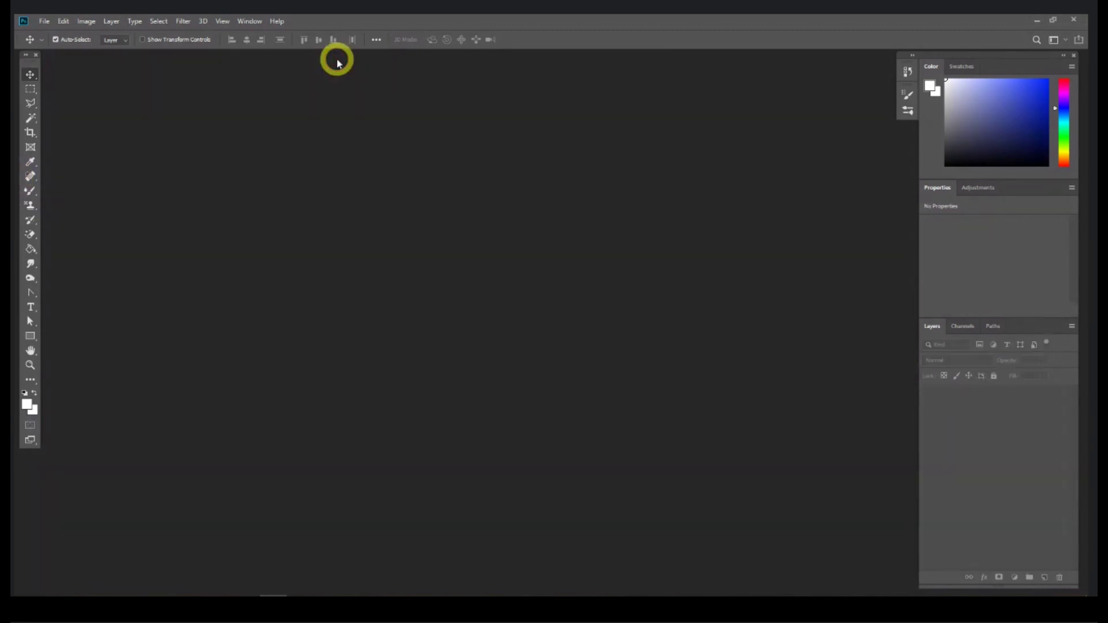
# Step: Select Untitled-1.psd in the Session 1 folder
pyautogui.click(135, 596)
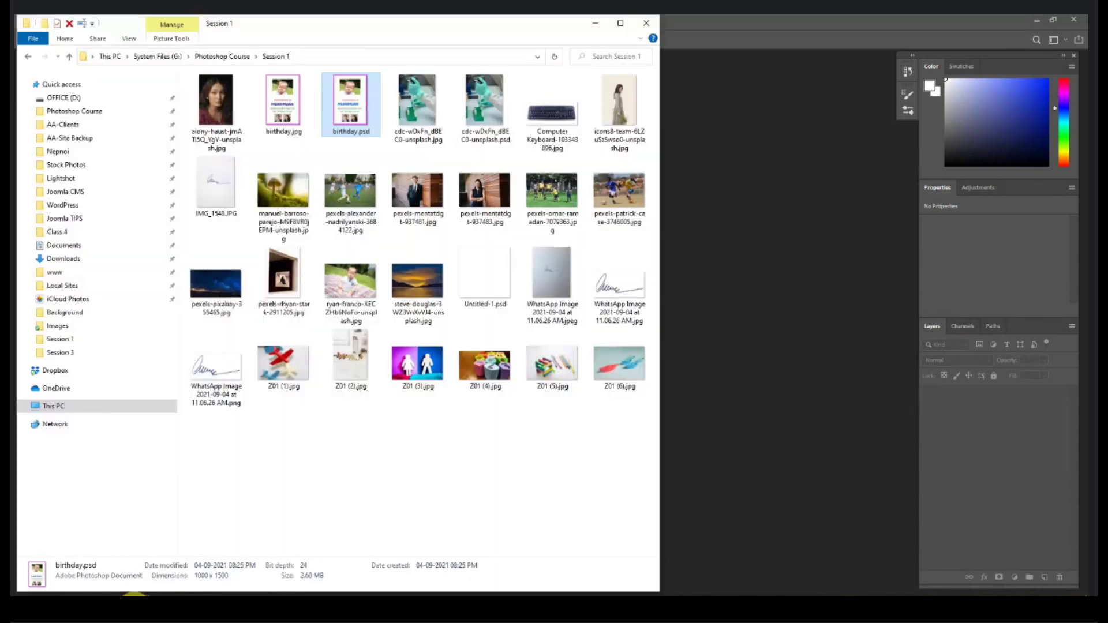
pyautogui.moveTo(372, 112); pyautogui.dragTo(365, 171)
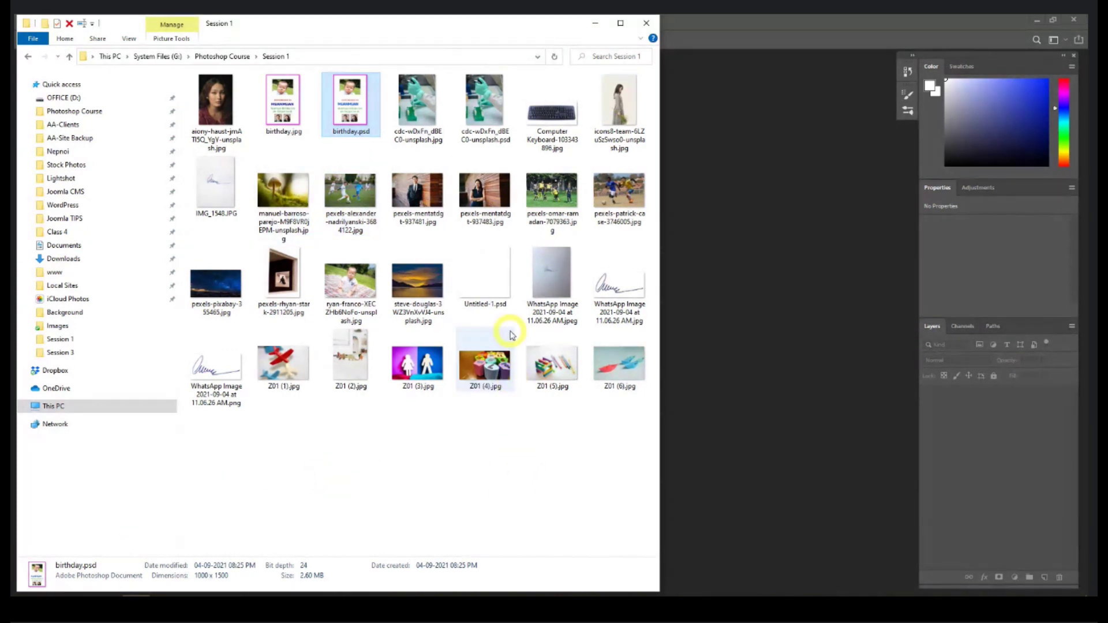
pyautogui.click(484, 274)
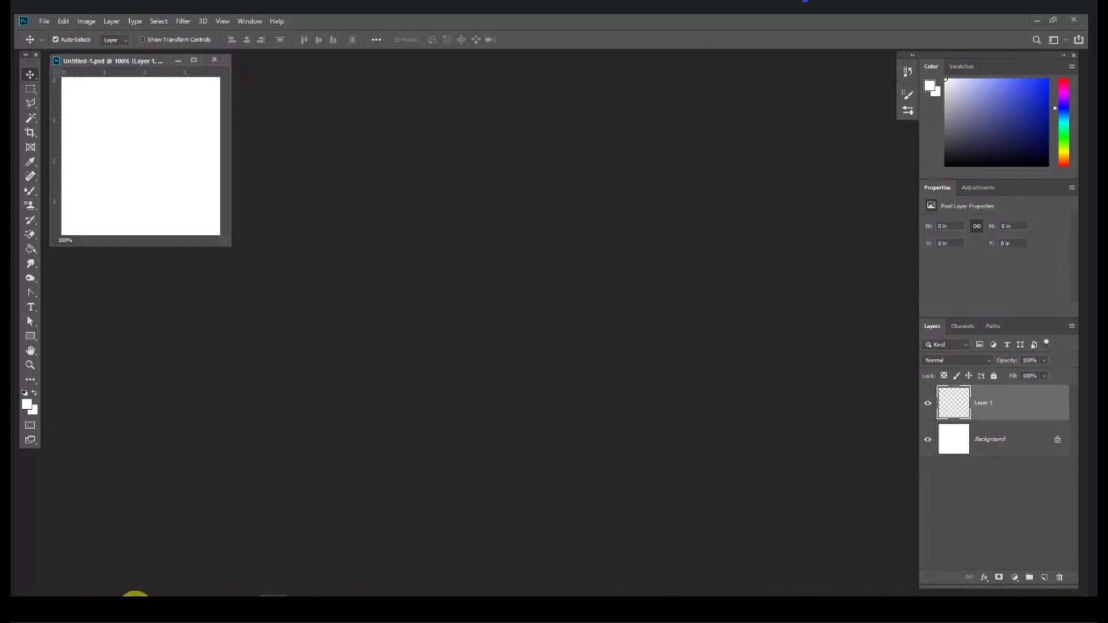
# Step: Open the signature PNG in Photoshop and copy the whole image with a rectangular selection
pyautogui.click(135, 595)
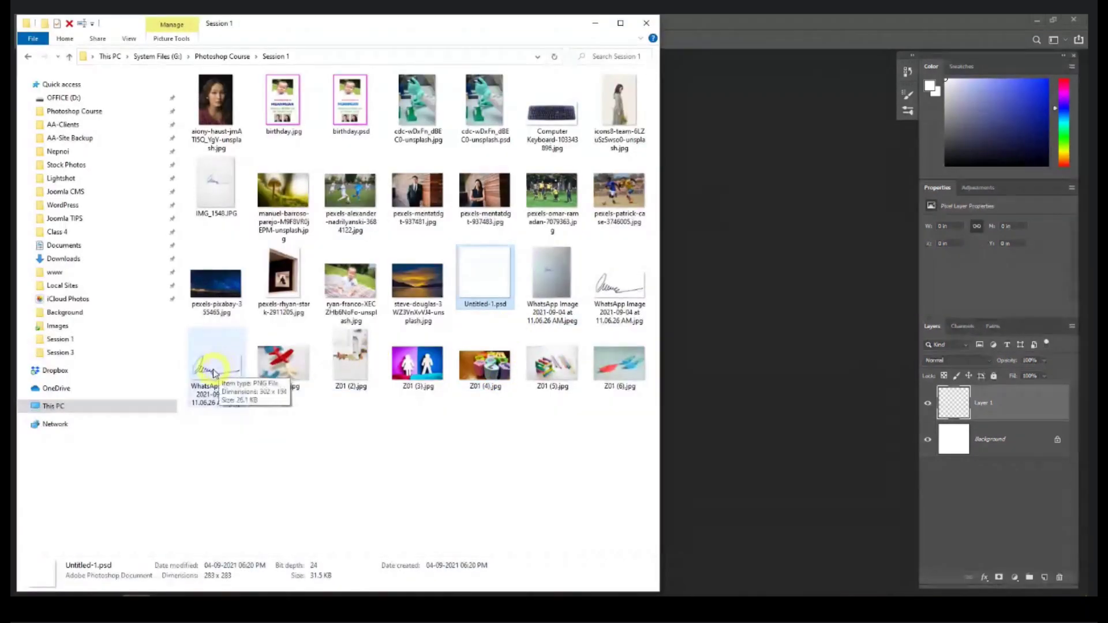
pyautogui.moveTo(219, 375); pyautogui.dragTo(815, 398)
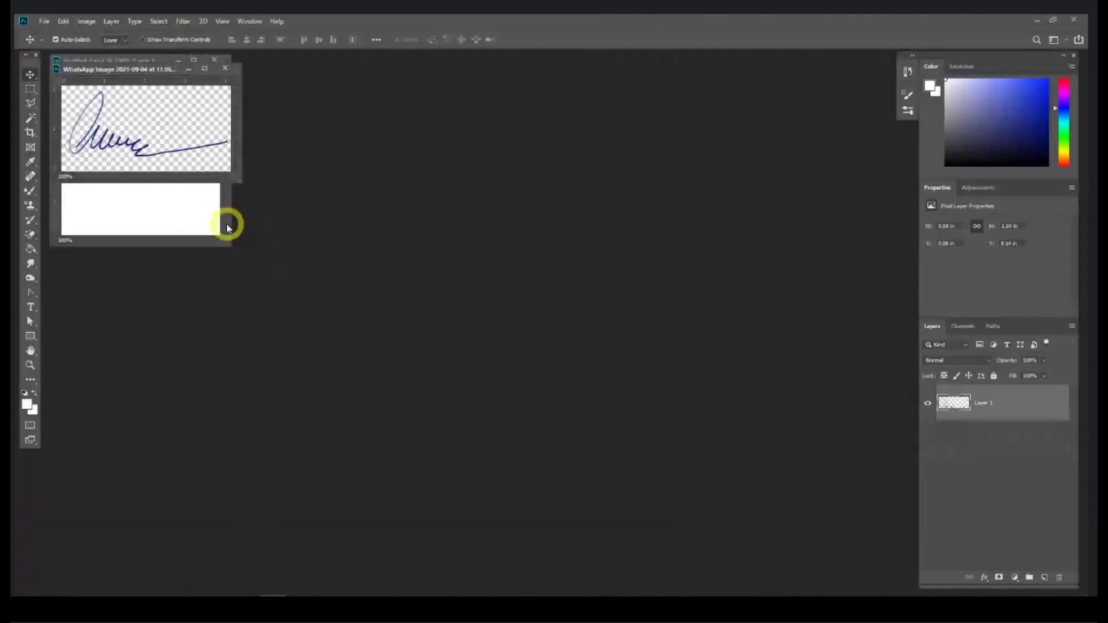
pyautogui.moveTo(234, 173); pyautogui.dragTo(477, 348)
pyautogui.click(31, 88)
pyautogui.moveTo(173, 112); pyautogui.dragTo(510, 379)
pyautogui.hotkey('ctrl', 'c')
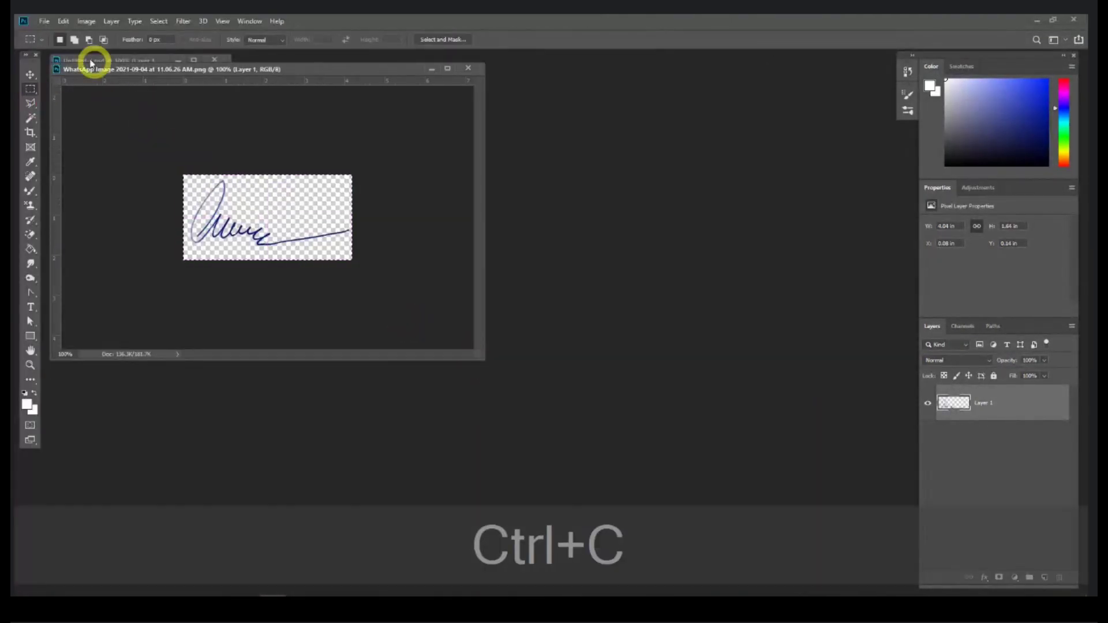
# Step: Create a new clipboard-sized document and paste the signature into it
pyautogui.click(45, 22)
pyautogui.click(45, 33)
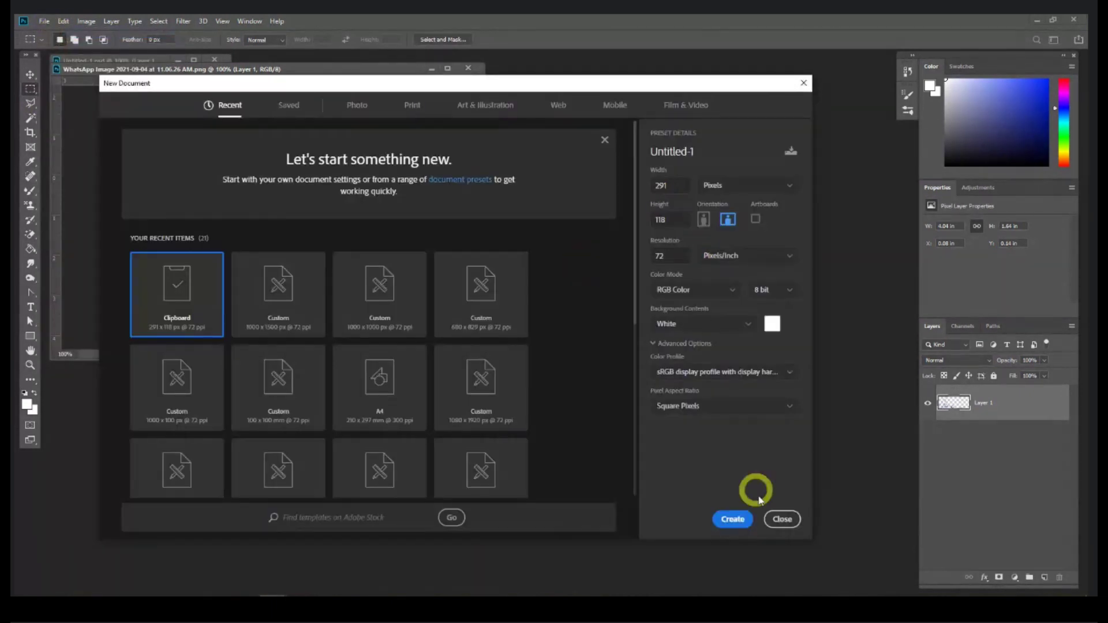
pyautogui.click(742, 521)
pyautogui.moveTo(123, 69); pyautogui.dragTo(564, 202)
pyautogui.hotkey('ctrl', 'v')
pyautogui.moveTo(718, 294); pyautogui.dragTo(781, 428)
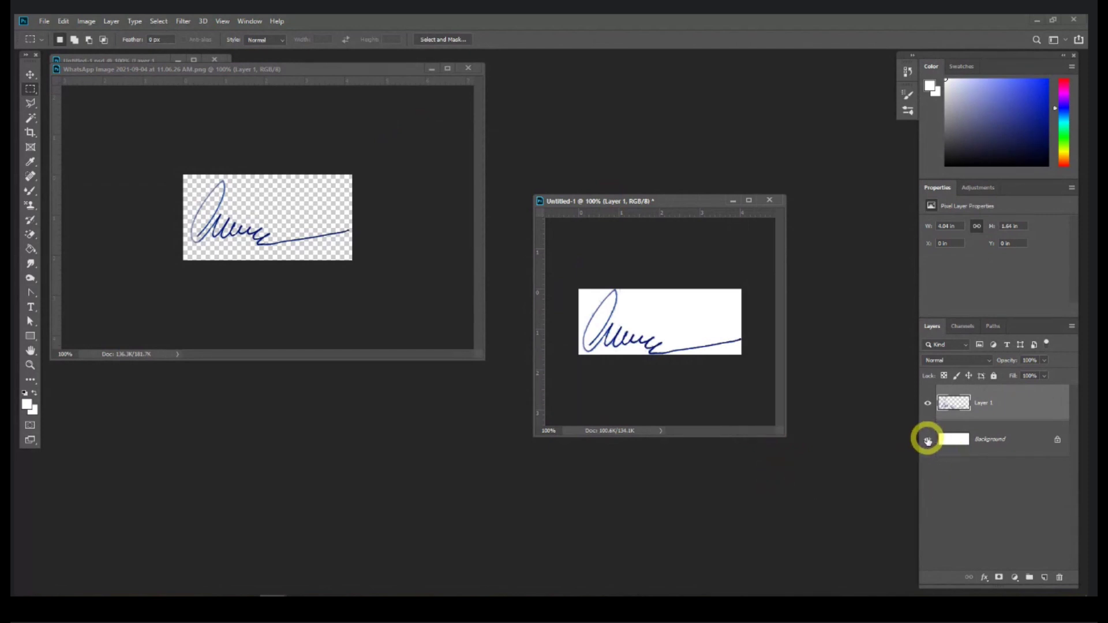
# Step: Hide the white Background layer so the signature shows on transparency
pyautogui.click(927, 440)
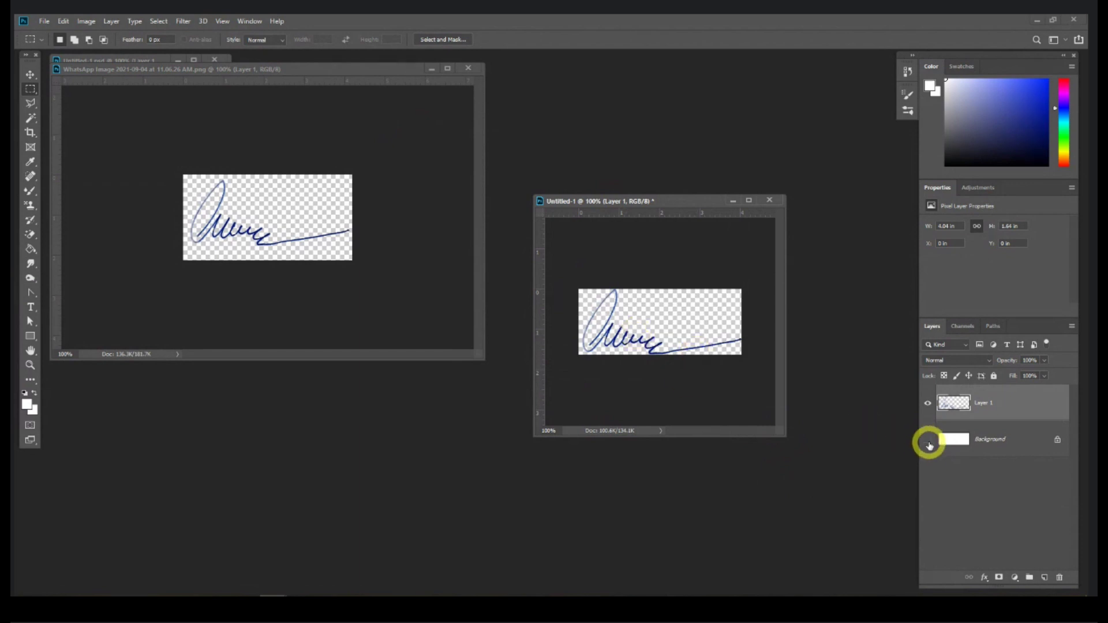
pyautogui.click(927, 441)
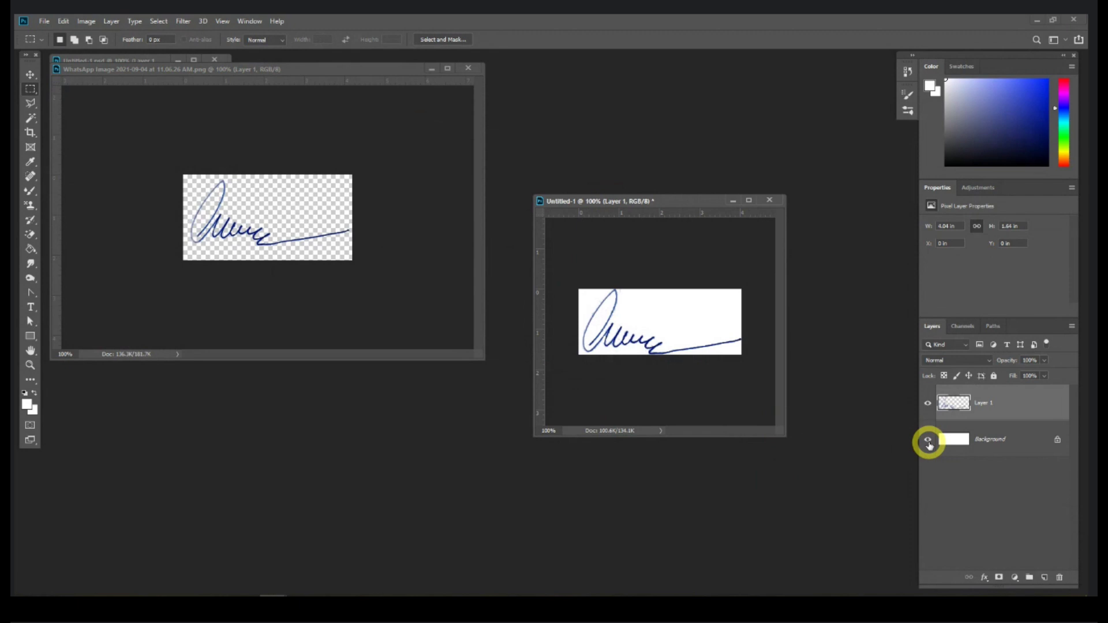
pyautogui.click(928, 441)
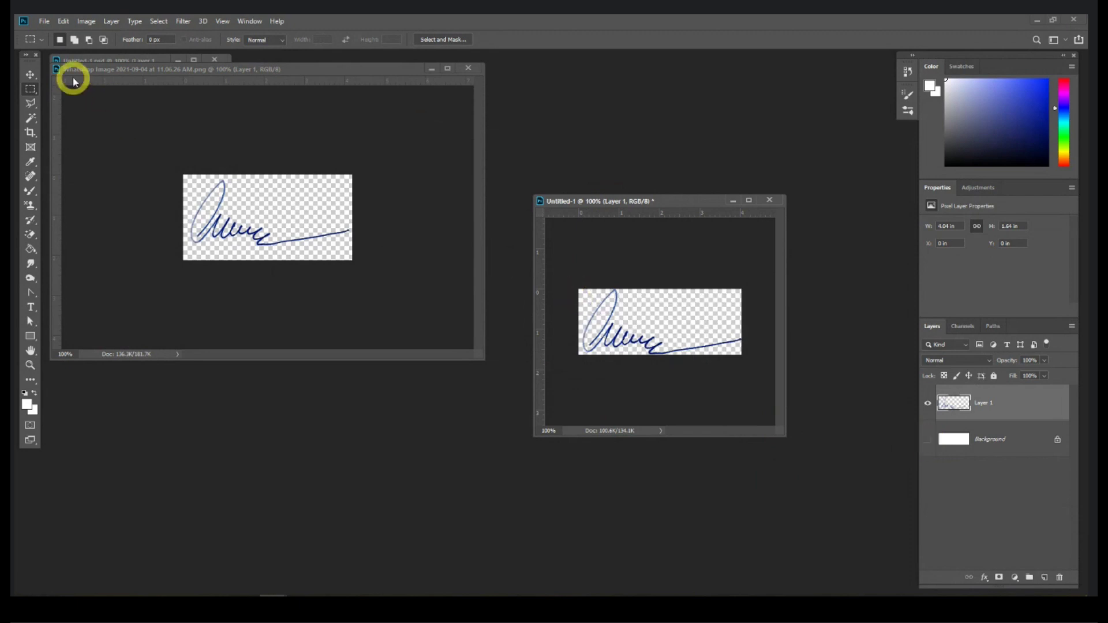
# Step: Start a Save As with PNG as the format, then cancel it
pyautogui.click(44, 22)
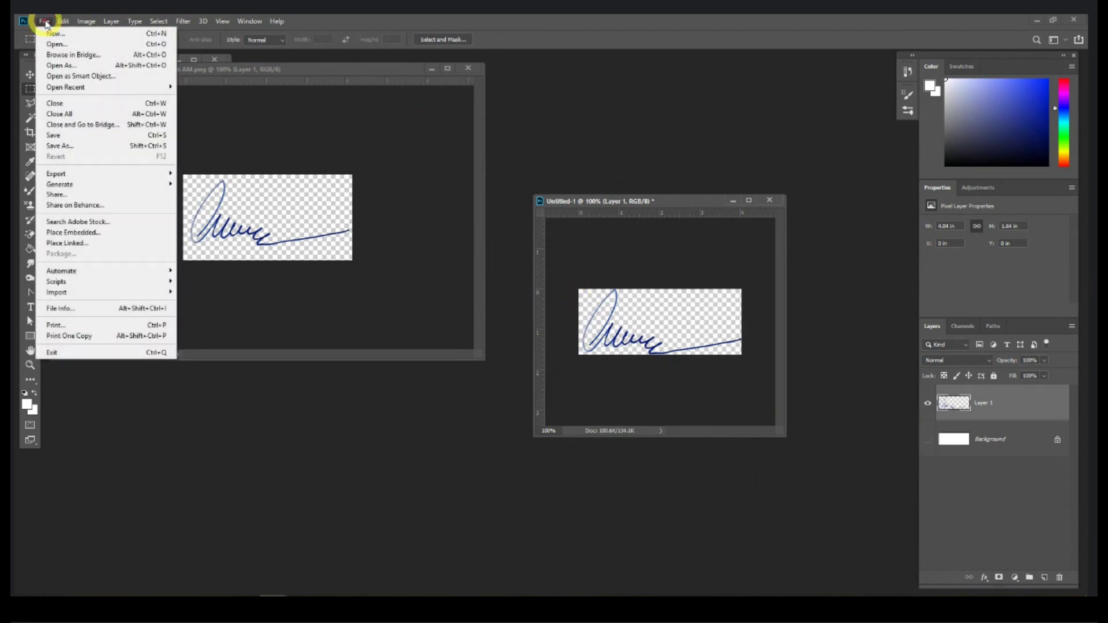
pyautogui.click(67, 147)
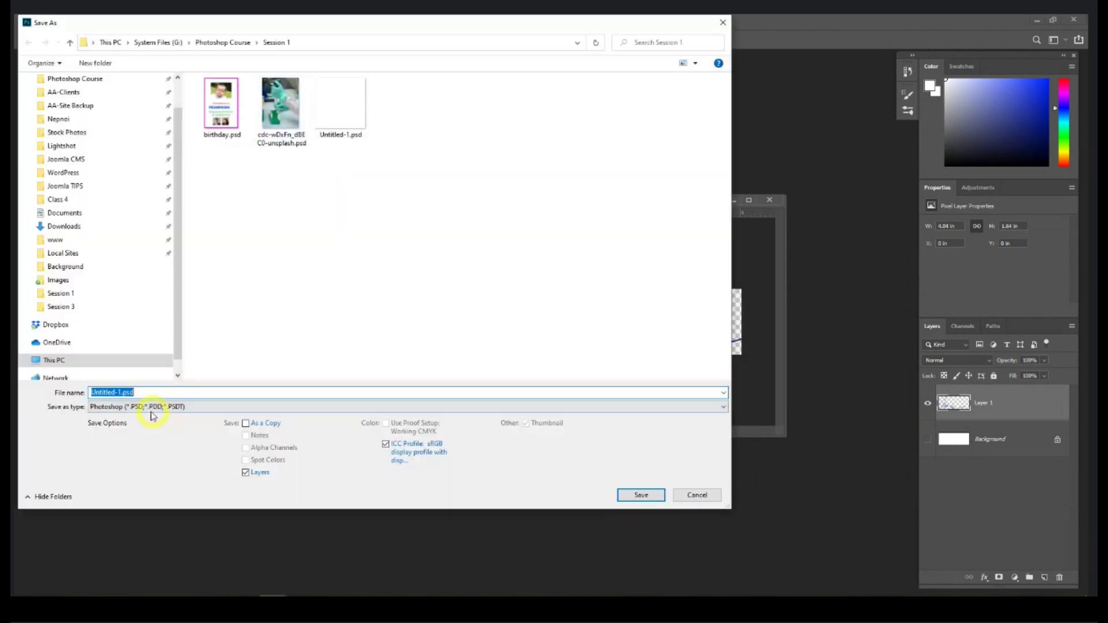
pyautogui.click(144, 407)
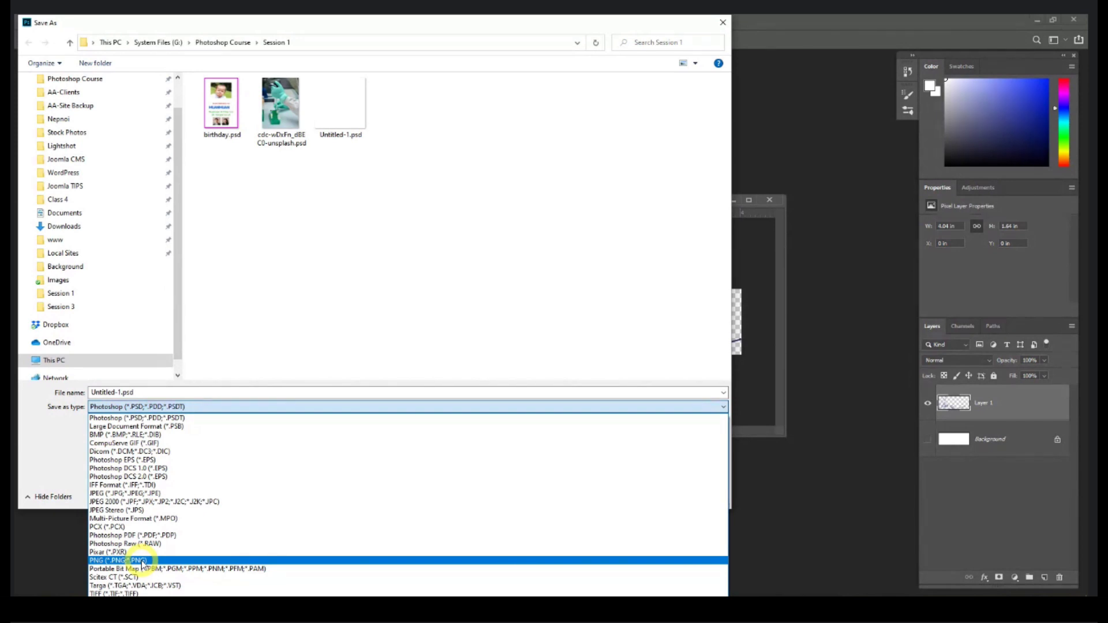
pyautogui.click(143, 561)
pyautogui.click(697, 506)
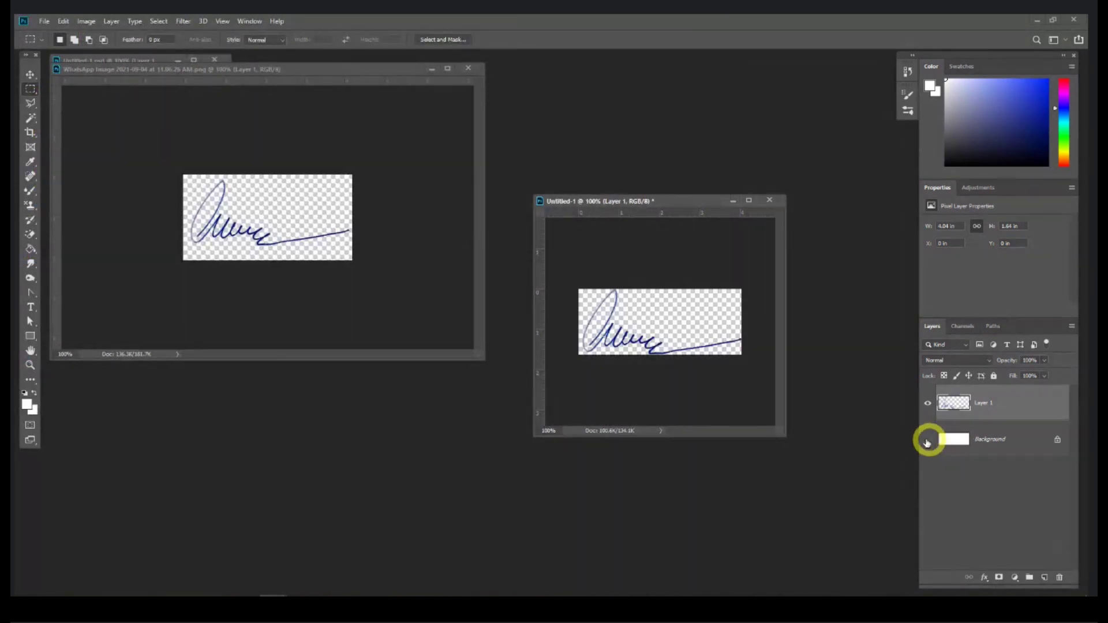
# Step: Reopen Save As and choose JPEG as the file format for Untitled-1.jpg
pyautogui.click(44, 21)
pyautogui.click(70, 146)
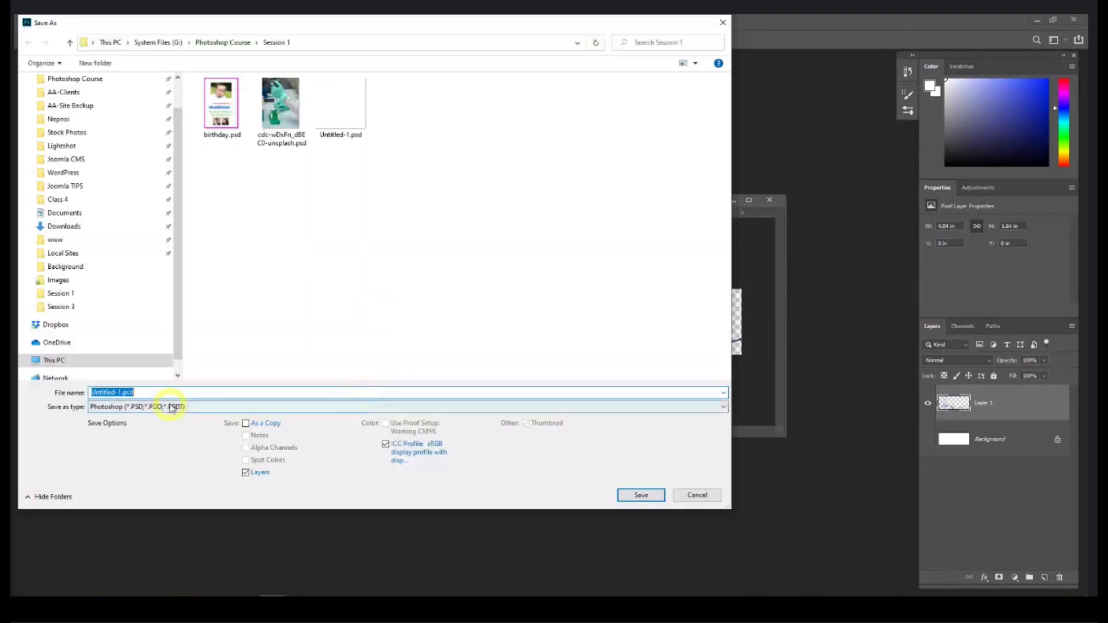
pyautogui.click(153, 407)
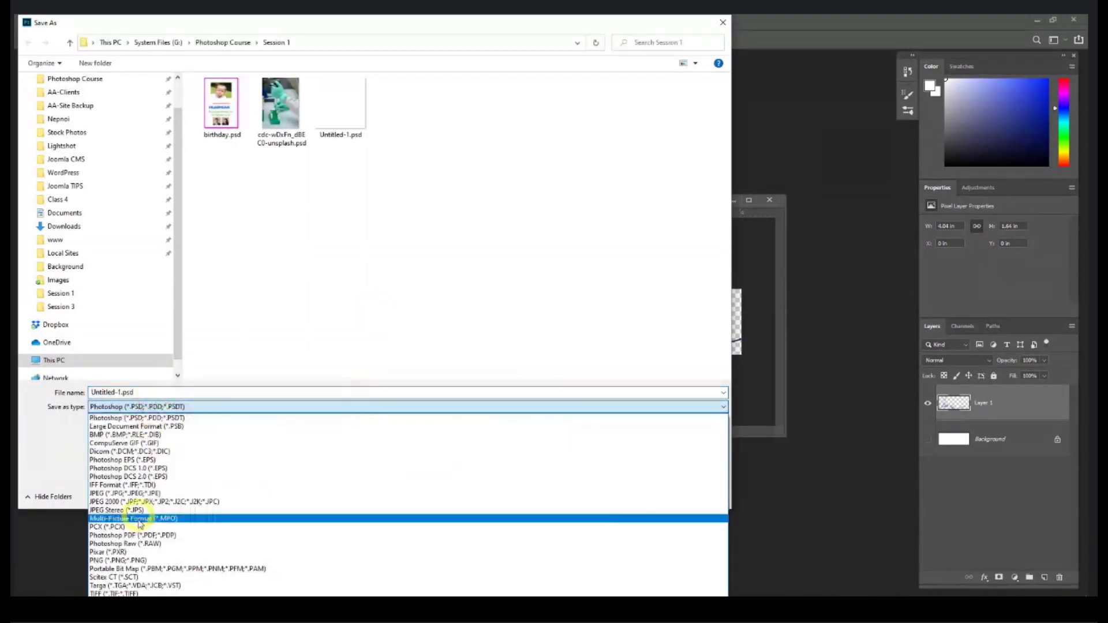
pyautogui.click(140, 492)
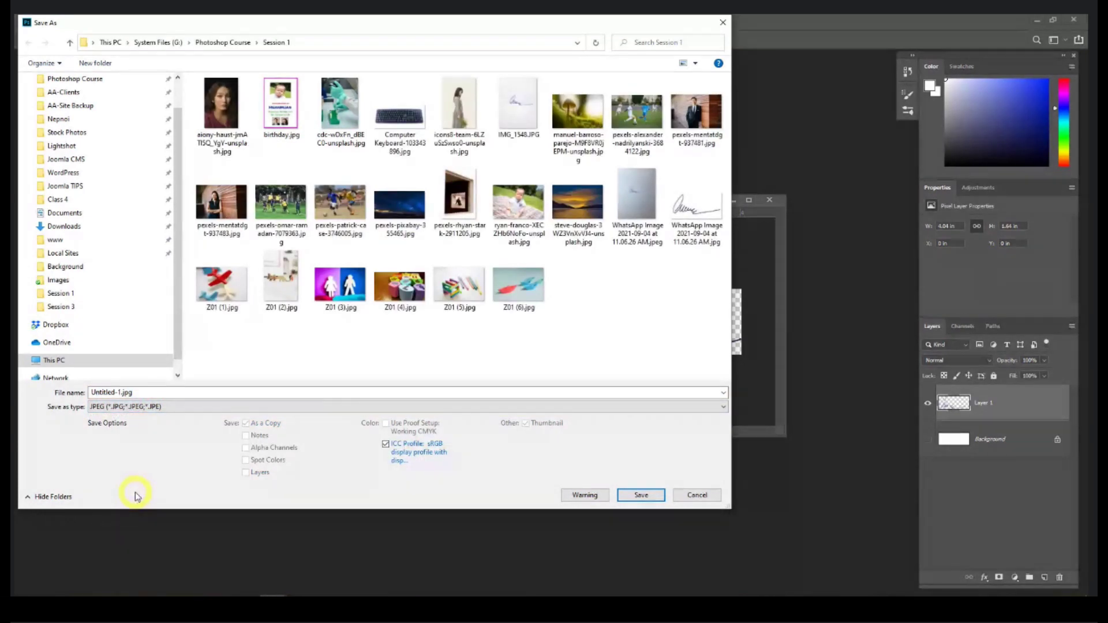
# Step: Close Untitled-1 and the WhatsApp image without saving, then open birthday.psd from the Session 1 folder
pyautogui.click(697, 494)
pyautogui.click(773, 203)
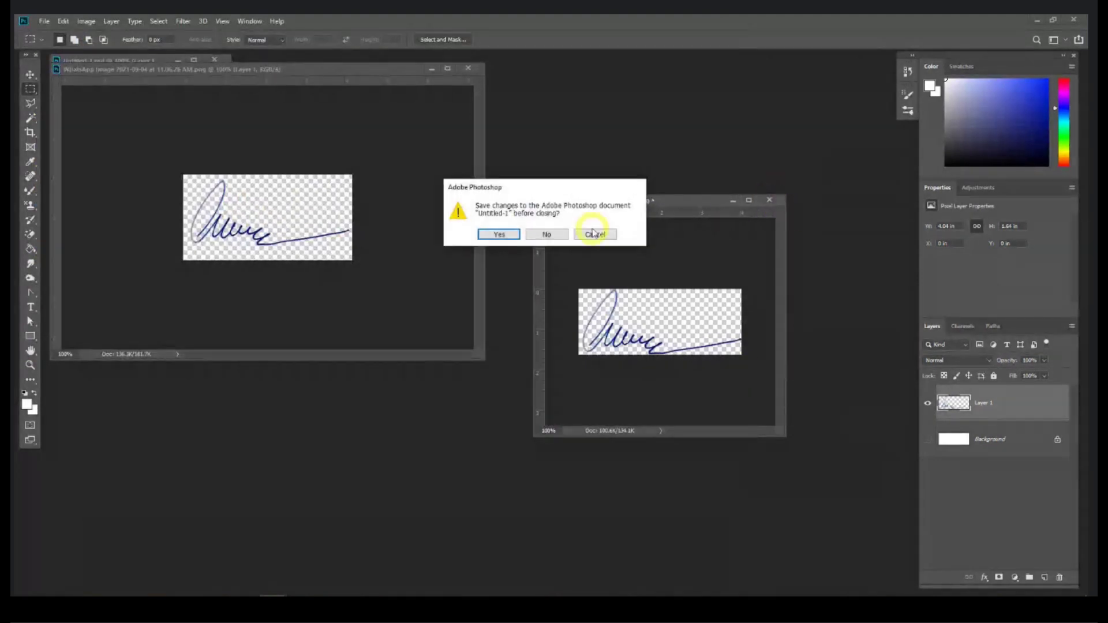
pyautogui.click(545, 233)
pyautogui.click(468, 67)
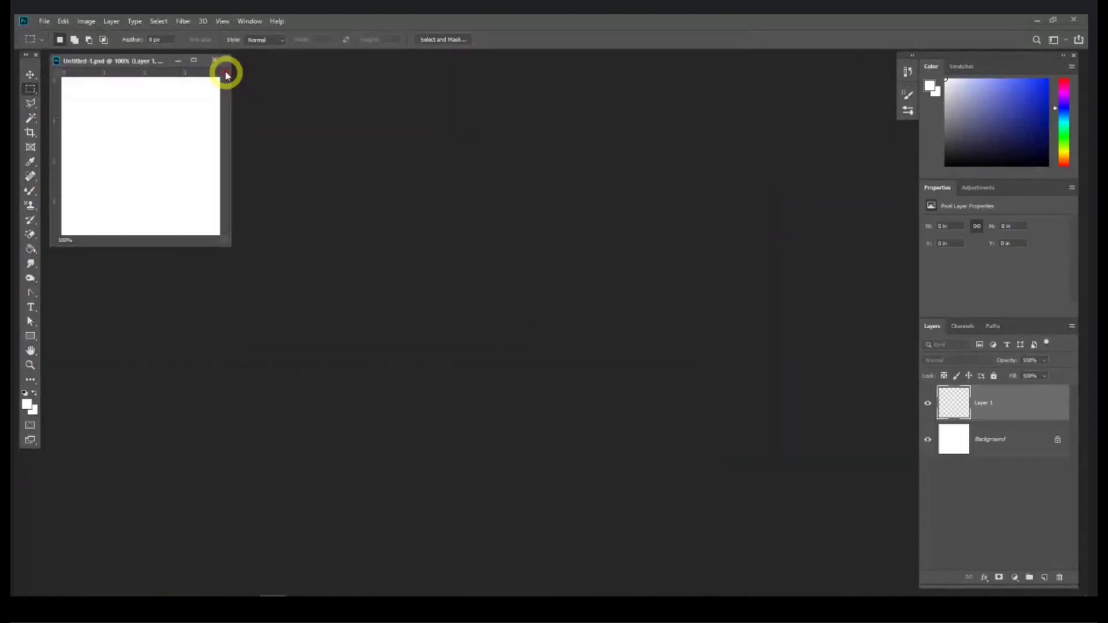
pyautogui.click(223, 60)
pyautogui.click(136, 607)
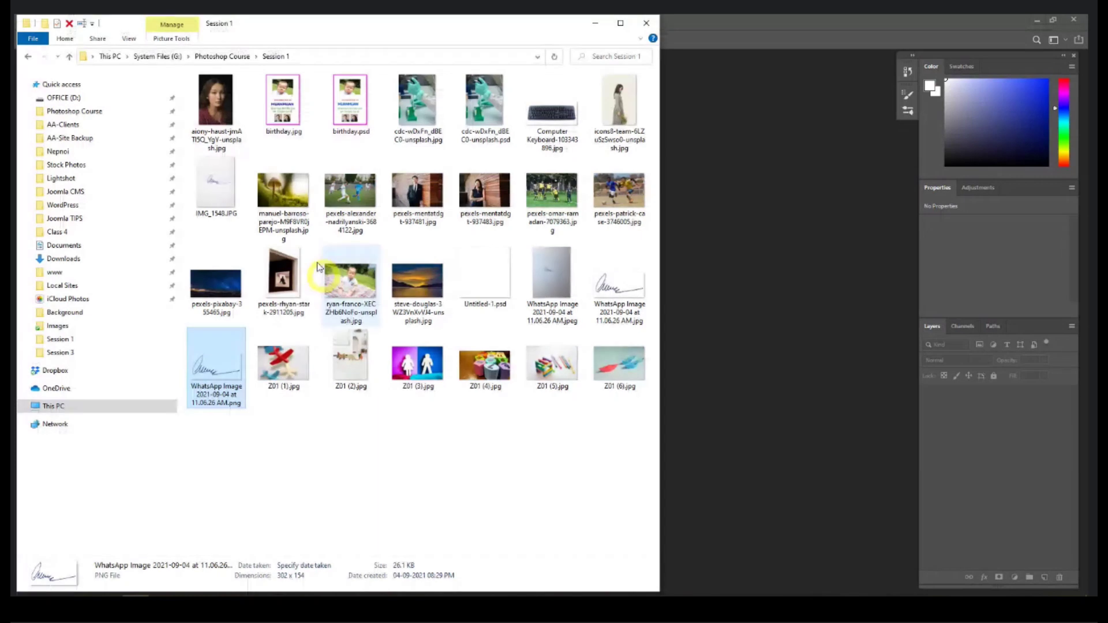
pyautogui.moveTo(350, 101); pyautogui.dragTo(704, 252)
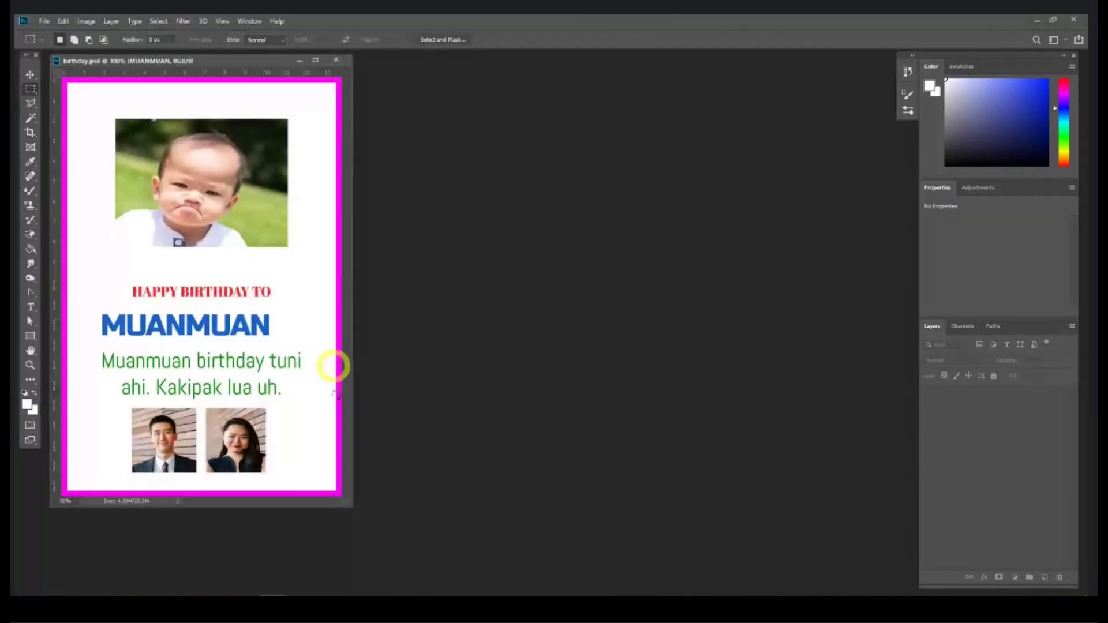
# Step: Enlarge the birthday.psd window, nudge the baby photo layer, and open the ryan-franco image
pyautogui.moveTo(348, 498); pyautogui.dragTo(698, 565)
pyautogui.click(30, 74)
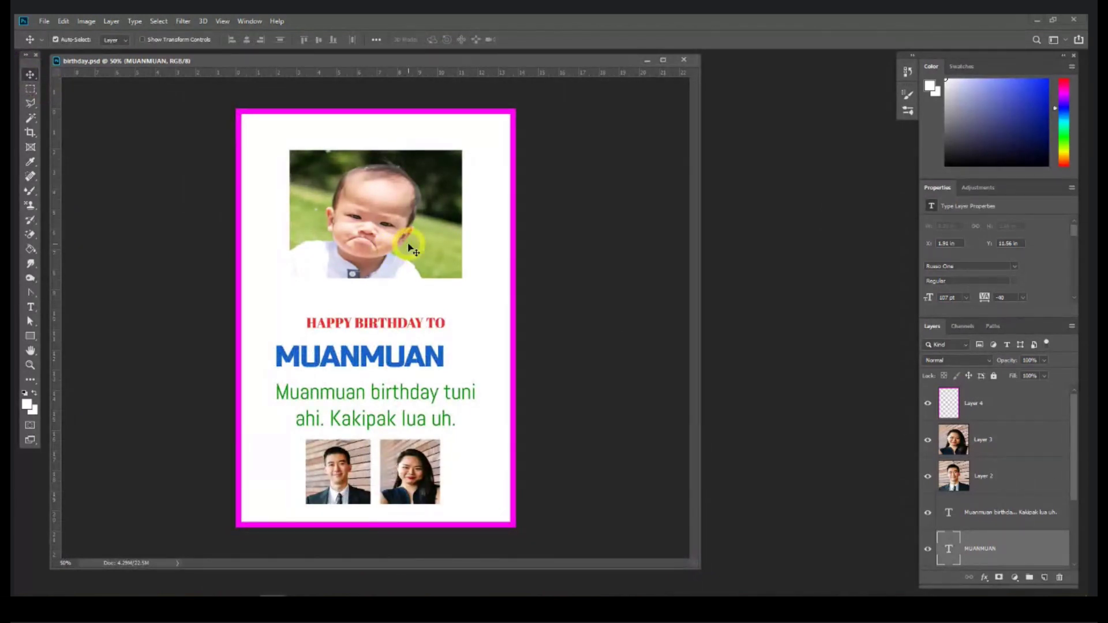
pyautogui.moveTo(407, 247); pyautogui.dragTo(397, 218)
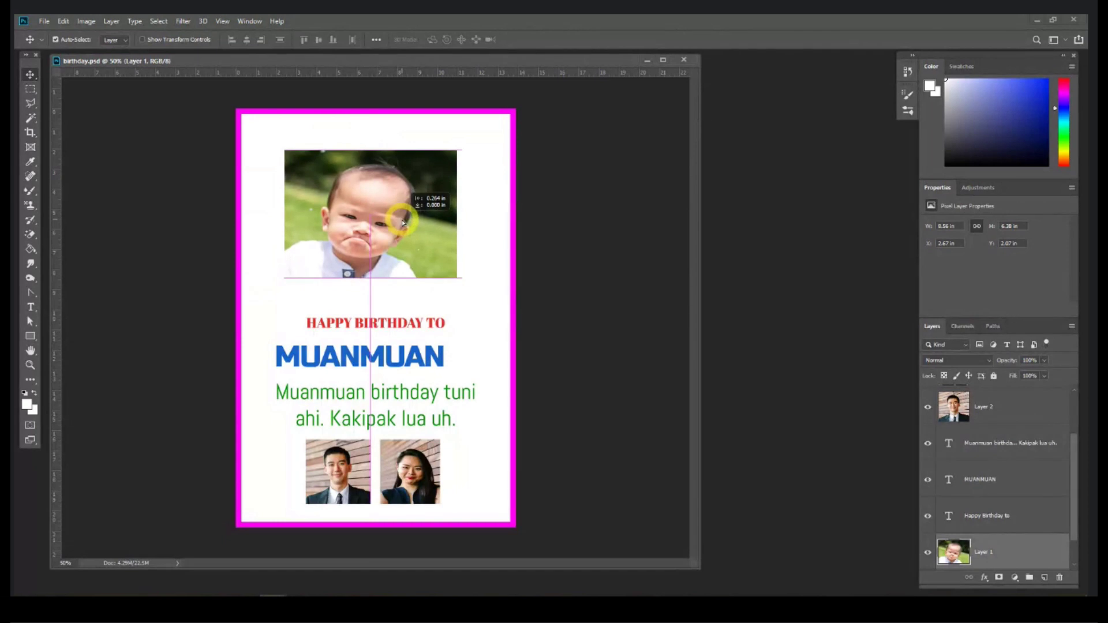
pyautogui.click(138, 607)
pyautogui.doubleClick(350, 282)
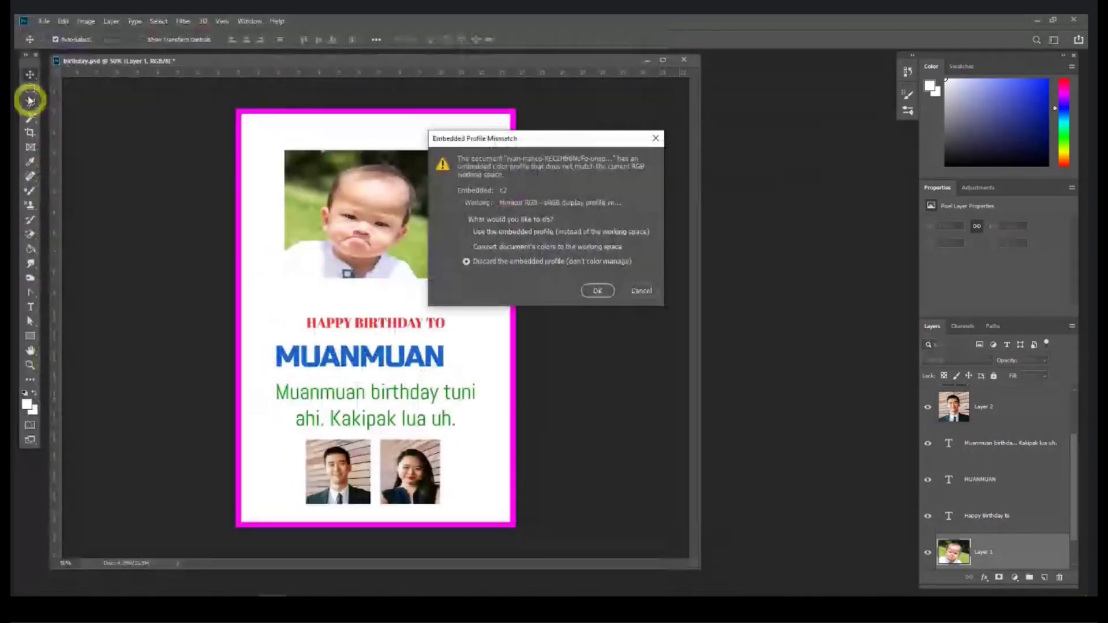
# Step: Open the photo without its embedded profile and paste the baby's head and shoulders into birthday.psd
pyautogui.press('Return')
pyautogui.click(30, 88)
pyautogui.moveTo(288, 81); pyautogui.dragTo(583, 328)
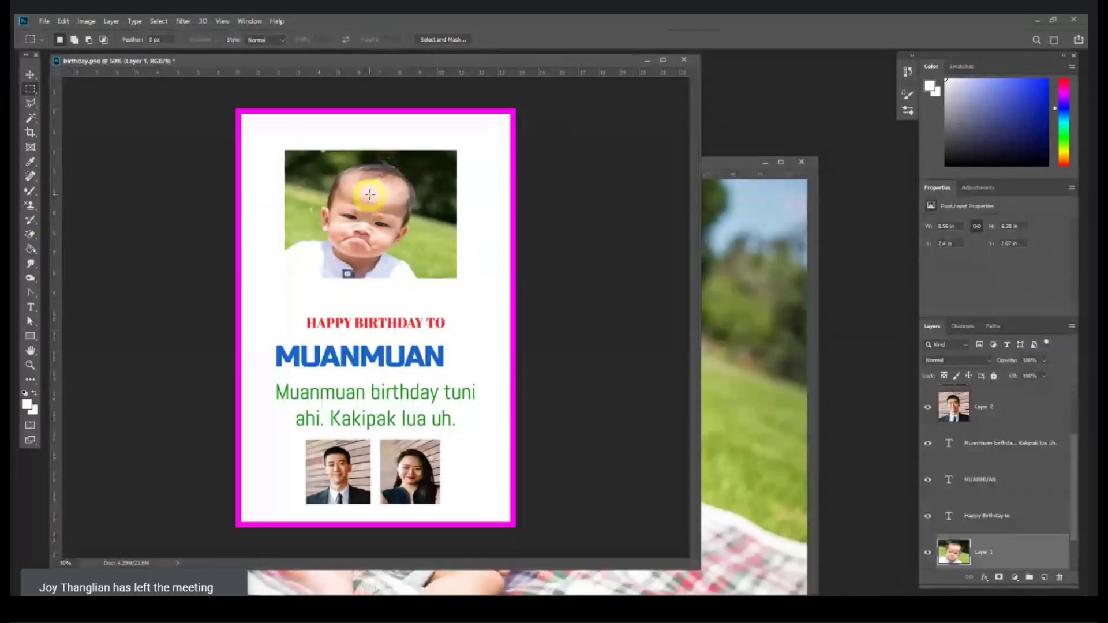
pyautogui.hotkey('ctrl', 'z')
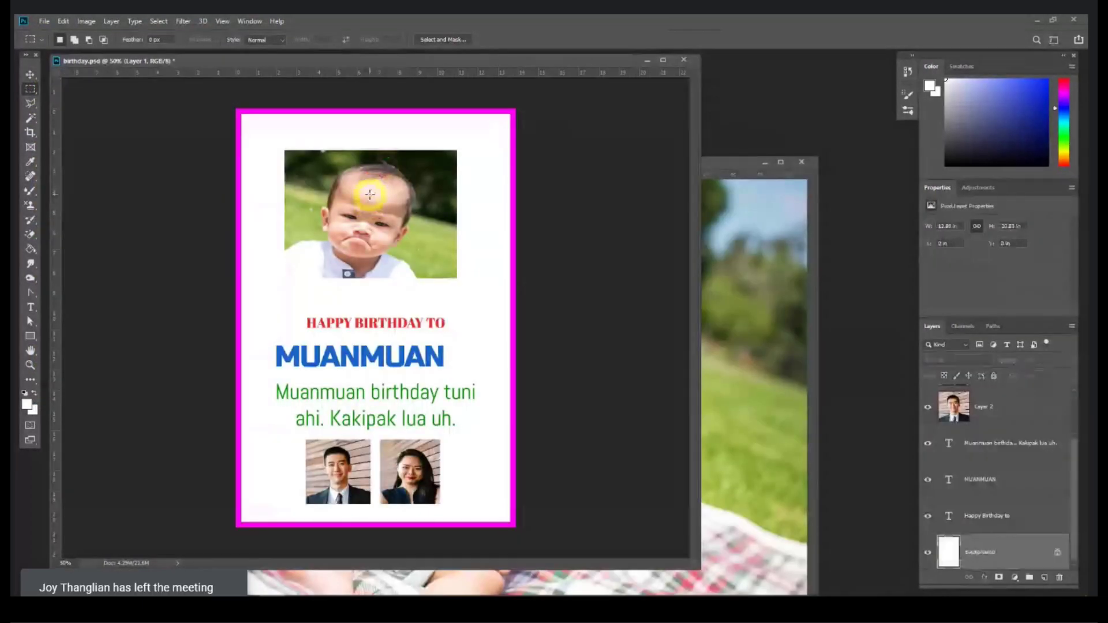
pyautogui.hotkey('ctrl', 'v')
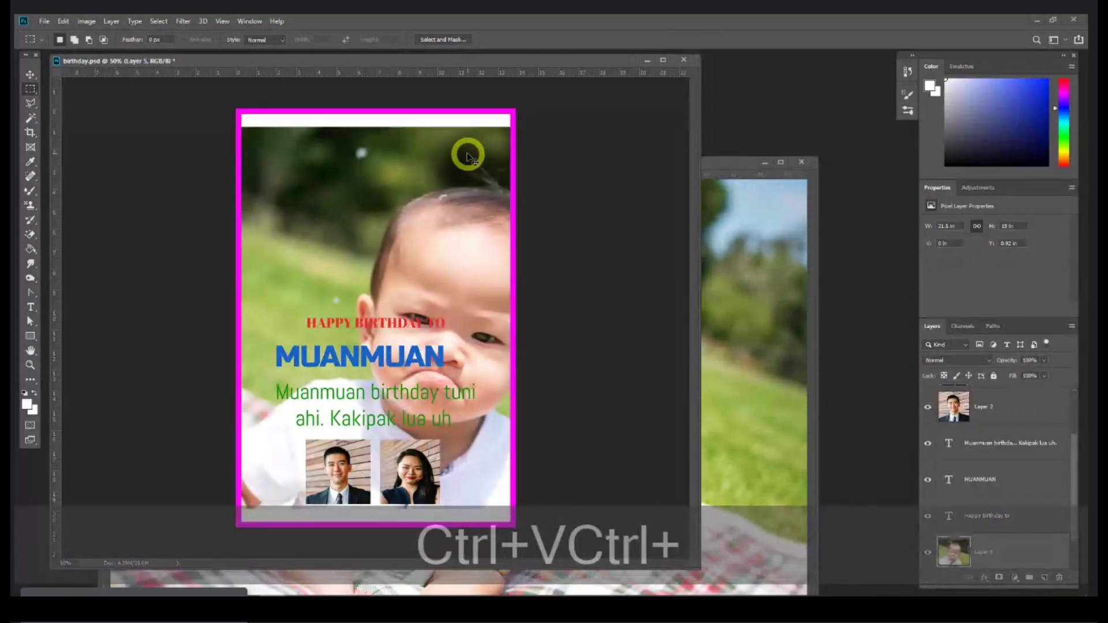
# Step: Scale the pasted photo down and place it near the top of the card
pyautogui.hotkey('ctrl', 't')
pyautogui.moveTo(447, 129); pyautogui.dragTo(450, 396)
pyautogui.moveTo(487, 468); pyautogui.dragTo(416, 230)
pyautogui.press('Return')
pyautogui.press('m')
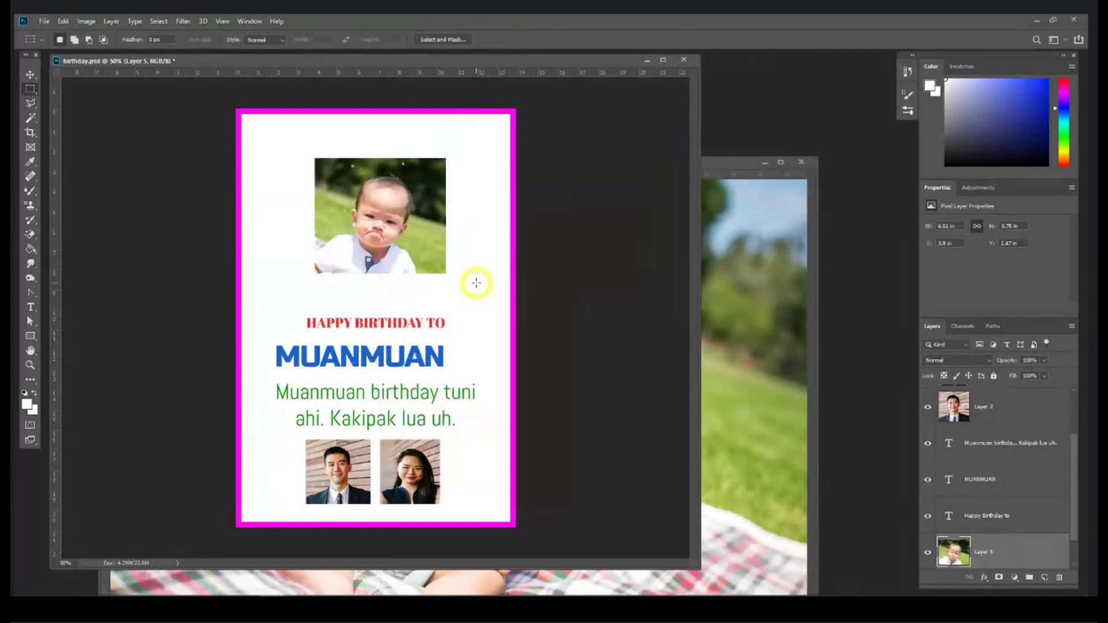
pyautogui.hotkey('ctrl', '1')
pyautogui.press('space')
pyautogui.moveTo(462, 165); pyautogui.dragTo(474, 321)
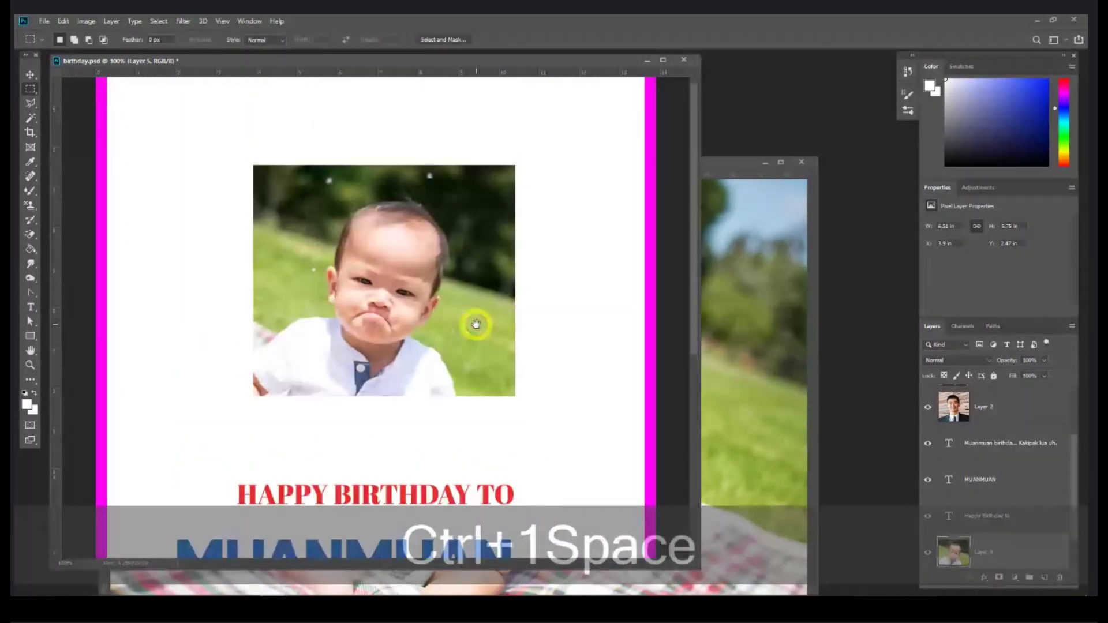
pyautogui.hotkey('ctrl', 'alt', 'i')
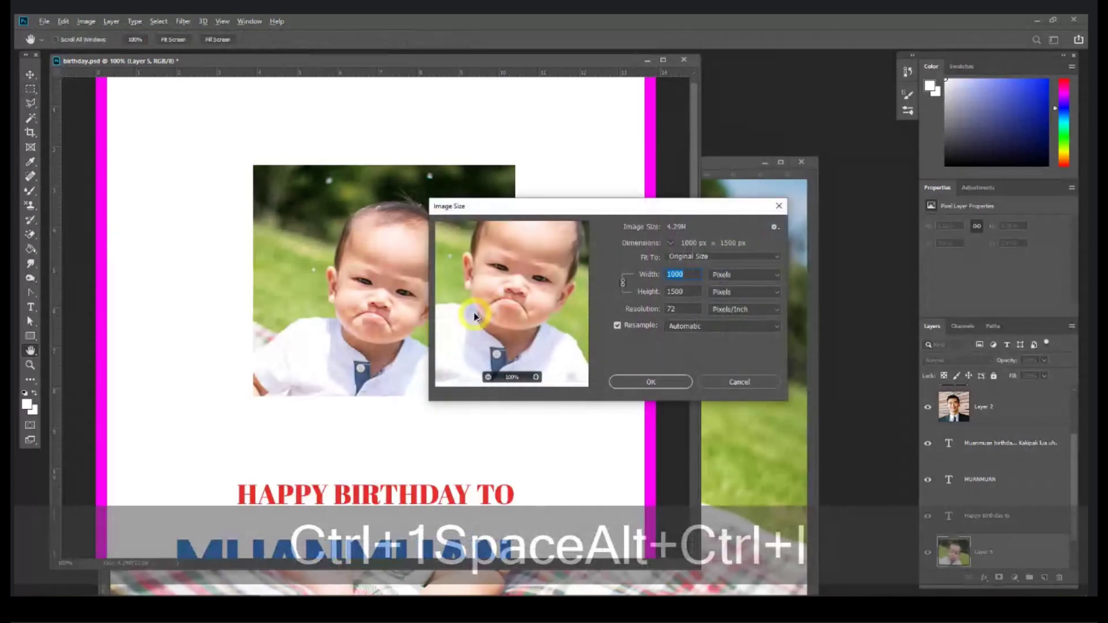
# Step: Cancel Image Size, invert the photo's colours, then undo the inversion
pyautogui.click(752, 379)
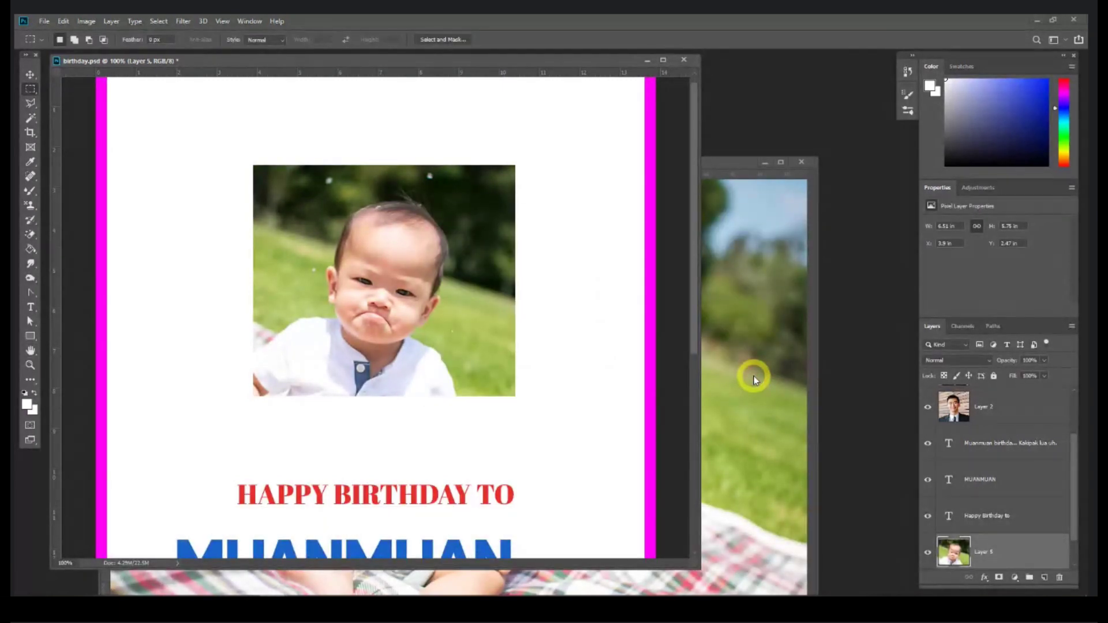
pyautogui.hotkey('ctrl', 'i')
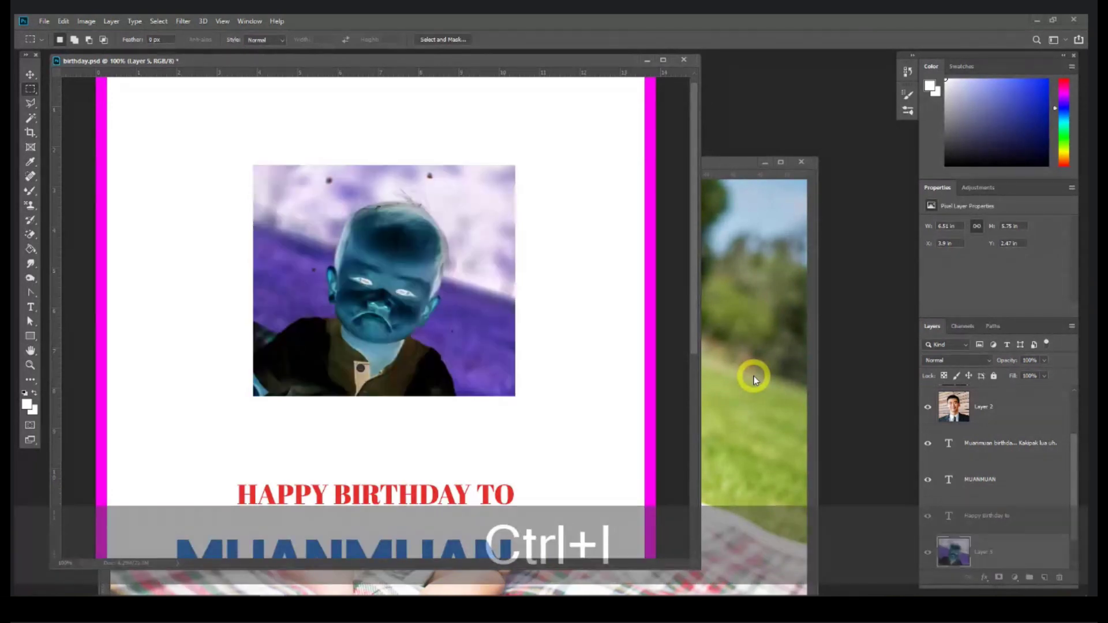
pyautogui.hotkey('ctrl', 'z')
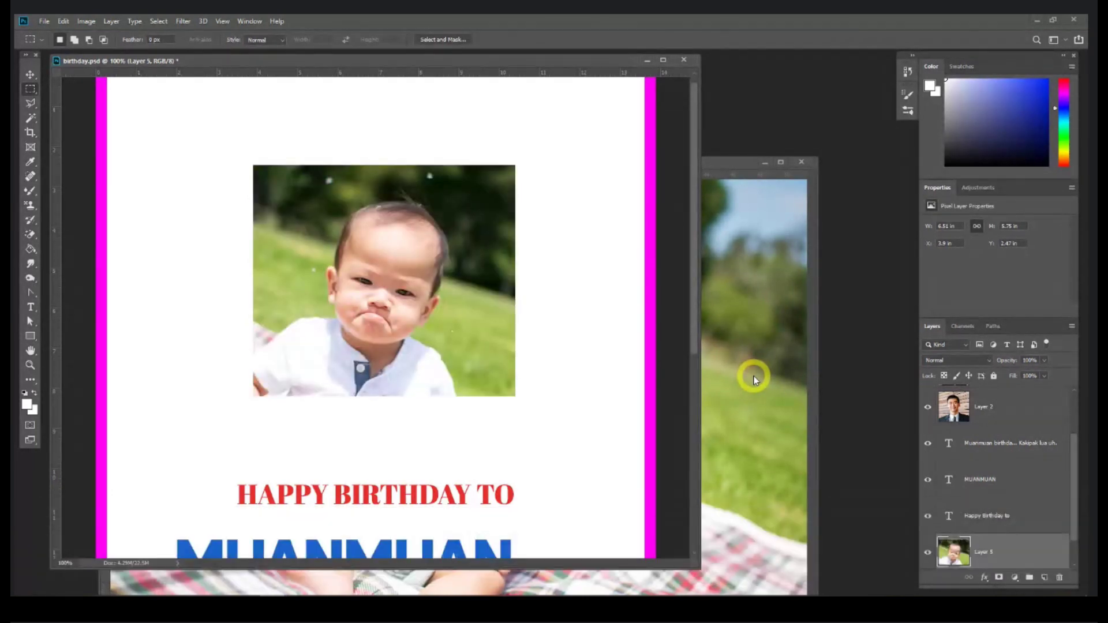
pyautogui.hotkey('ctrl', 'alt', 'i')
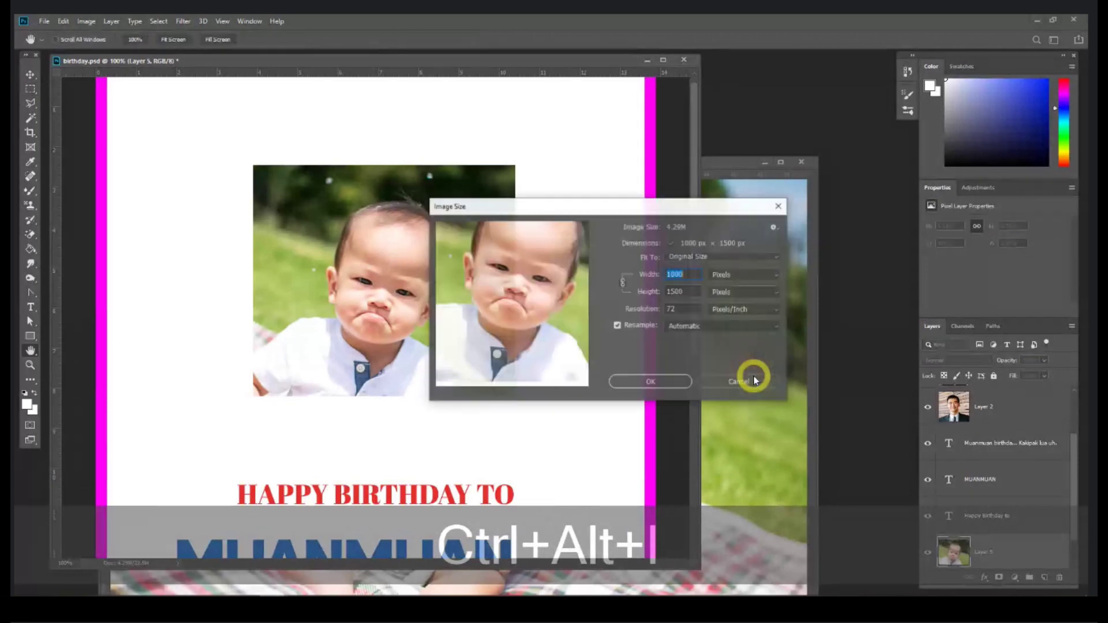
pyautogui.click(739, 382)
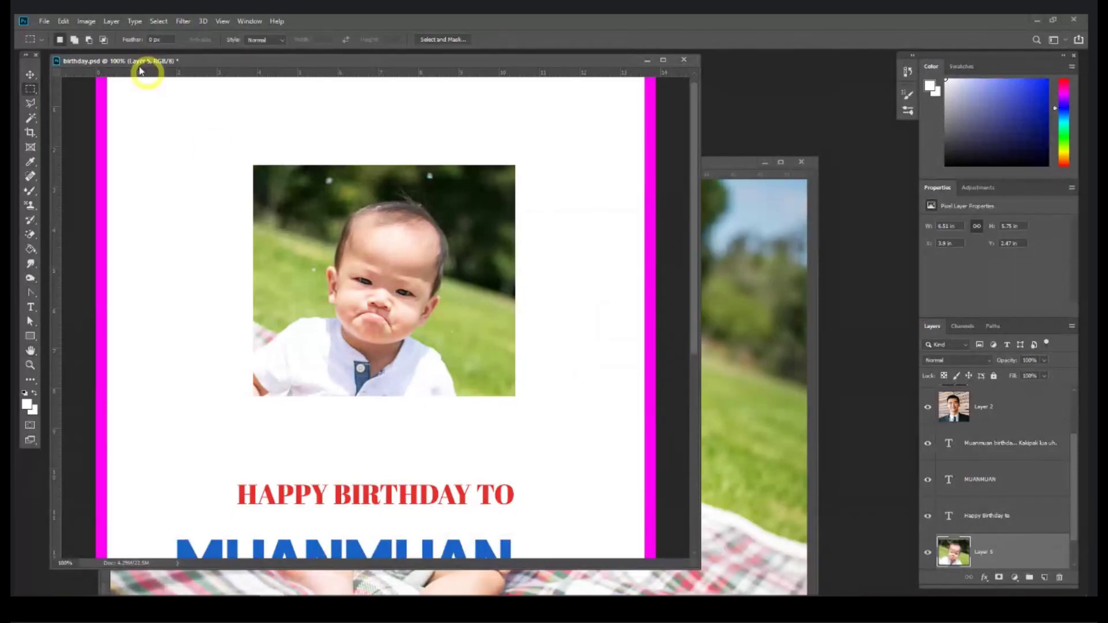
# Step: Review Image Size without changes, then nudge the photo up and left to X 3.43 in
pyautogui.click(82, 20)
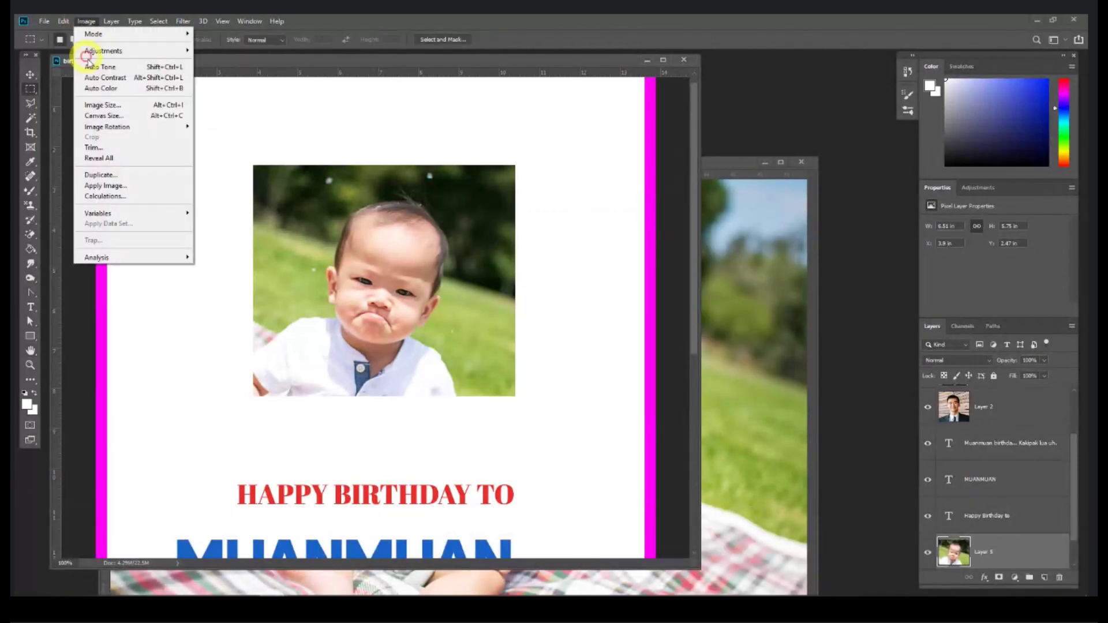
pyautogui.click(106, 105)
pyautogui.moveTo(544, 205); pyautogui.dragTo(407, 193)
pyautogui.doubleClick(538, 255)
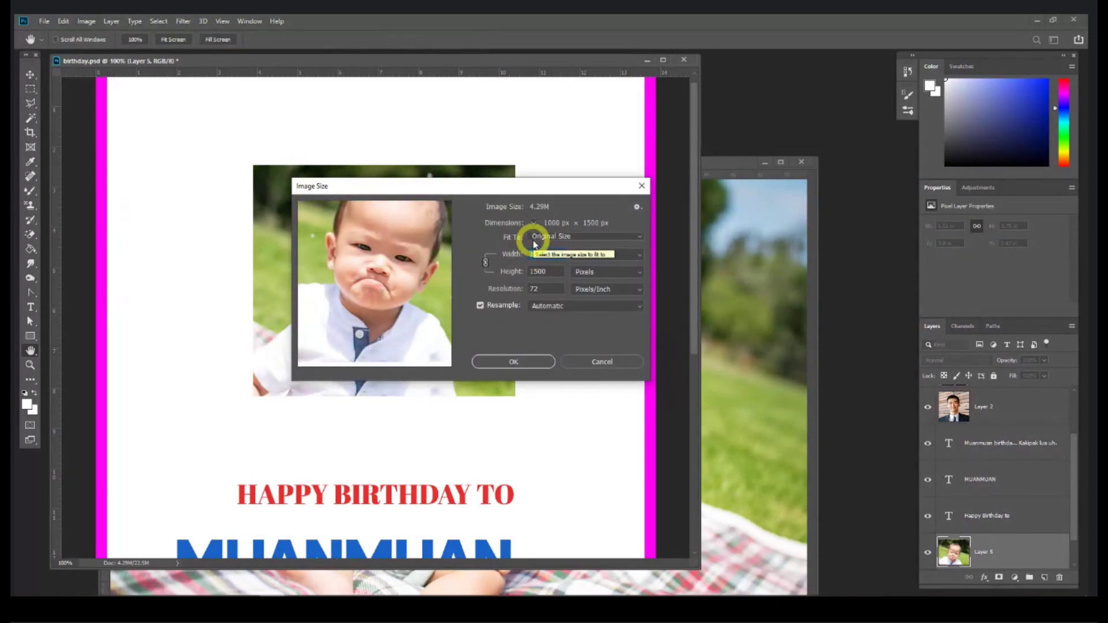
pyautogui.click(608, 365)
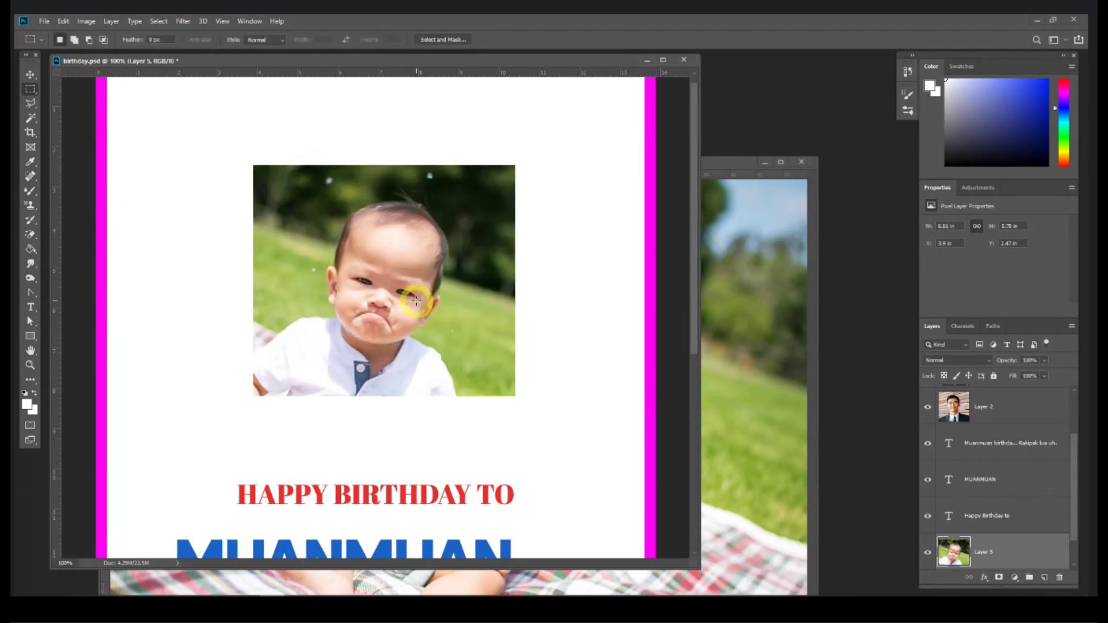
pyautogui.click(30, 75)
pyautogui.moveTo(472, 333); pyautogui.dragTo(455, 315)
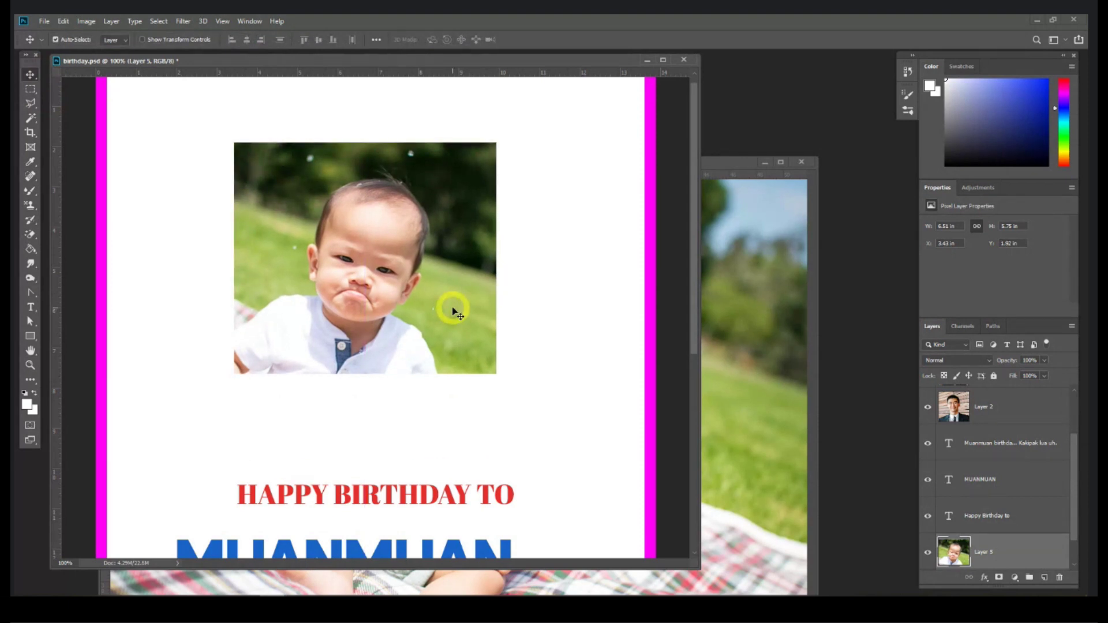
# Step: Enlarge the baby photo proportionally and move it up and left on the card
pyautogui.press('ctrl')
pyautogui.hotkey('ctrl', 't')
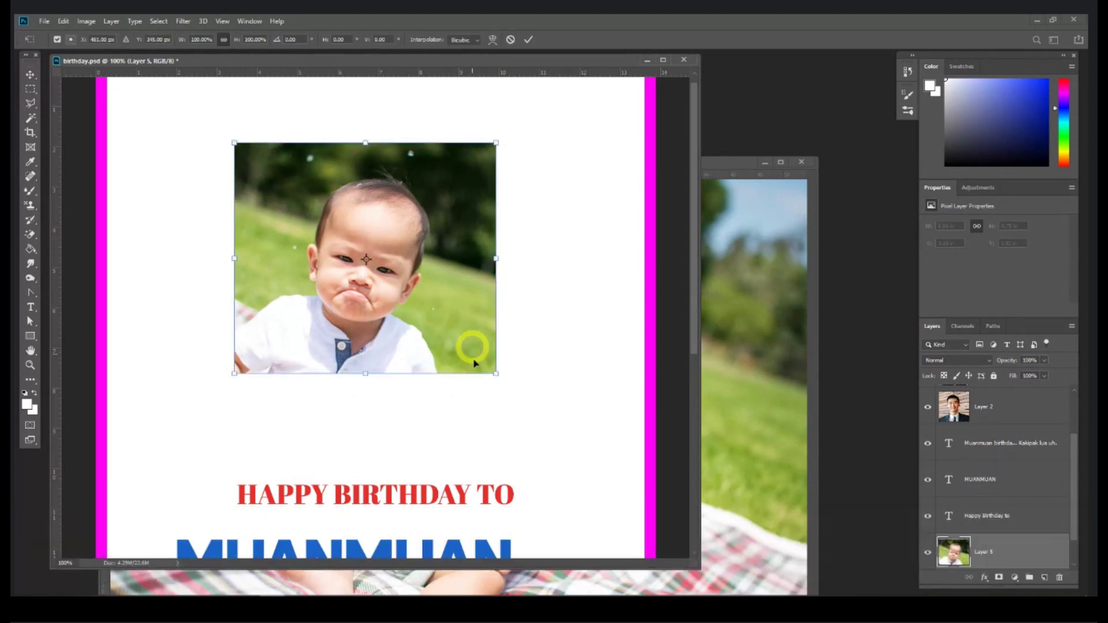
pyautogui.moveTo(496, 373); pyautogui.dragTo(672, 549)
pyautogui.press('Return')
pyautogui.hotkey('ctrl', '1')
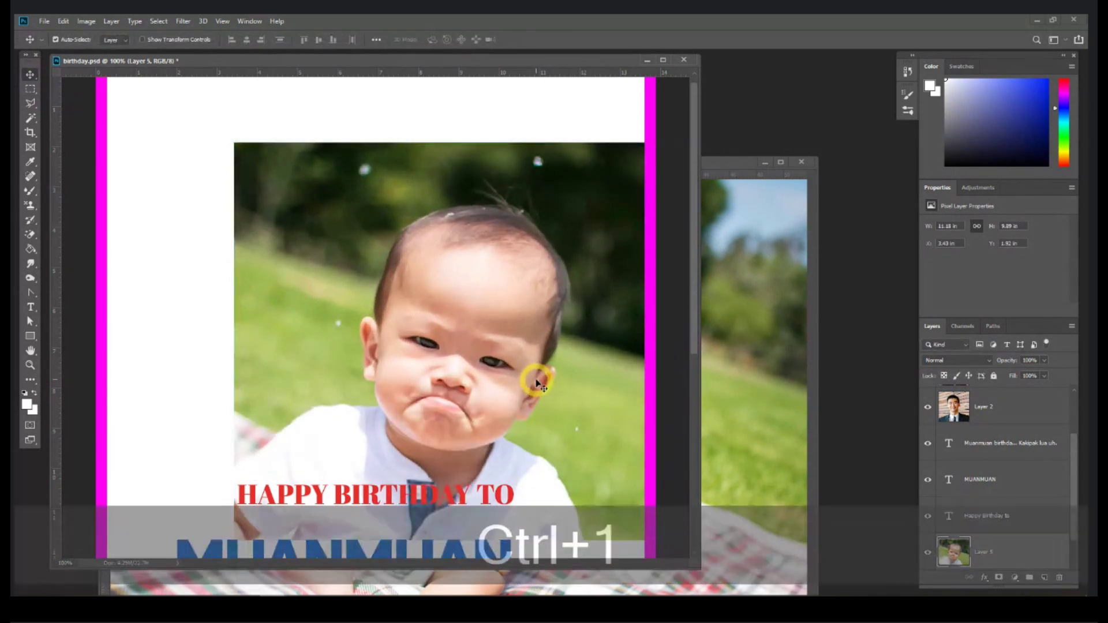
pyautogui.hotkey('ctrl', '=')
pyautogui.hotkey('ctrl', '=')
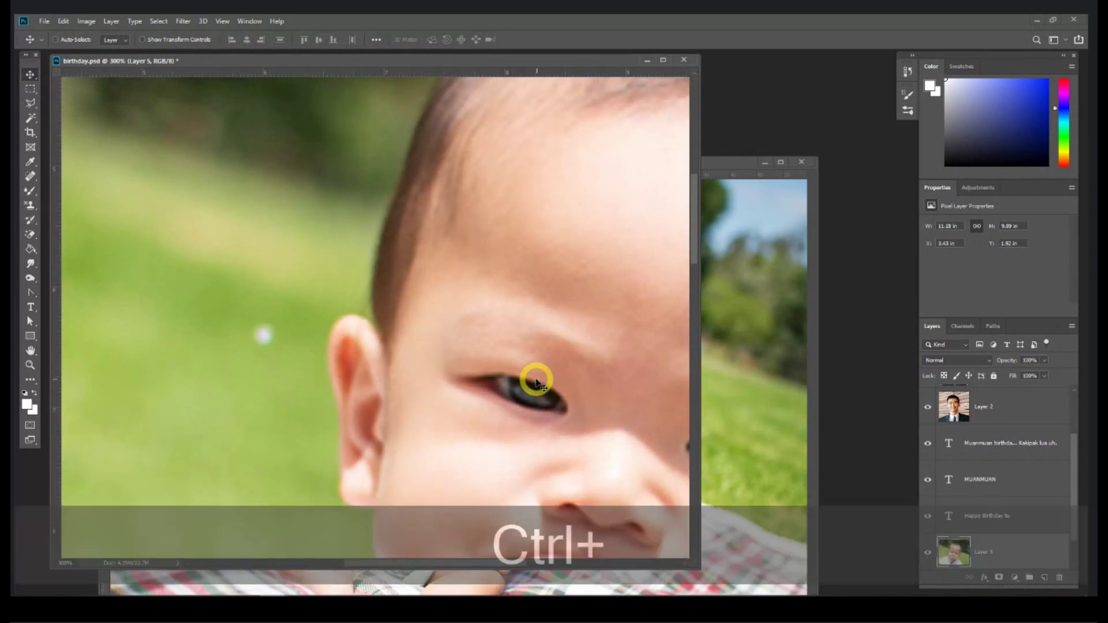
pyautogui.hotkey('ctrl', '-')
pyautogui.hotkey('ctrl', '-')
pyautogui.moveTo(532, 378); pyautogui.dragTo(420, 272)
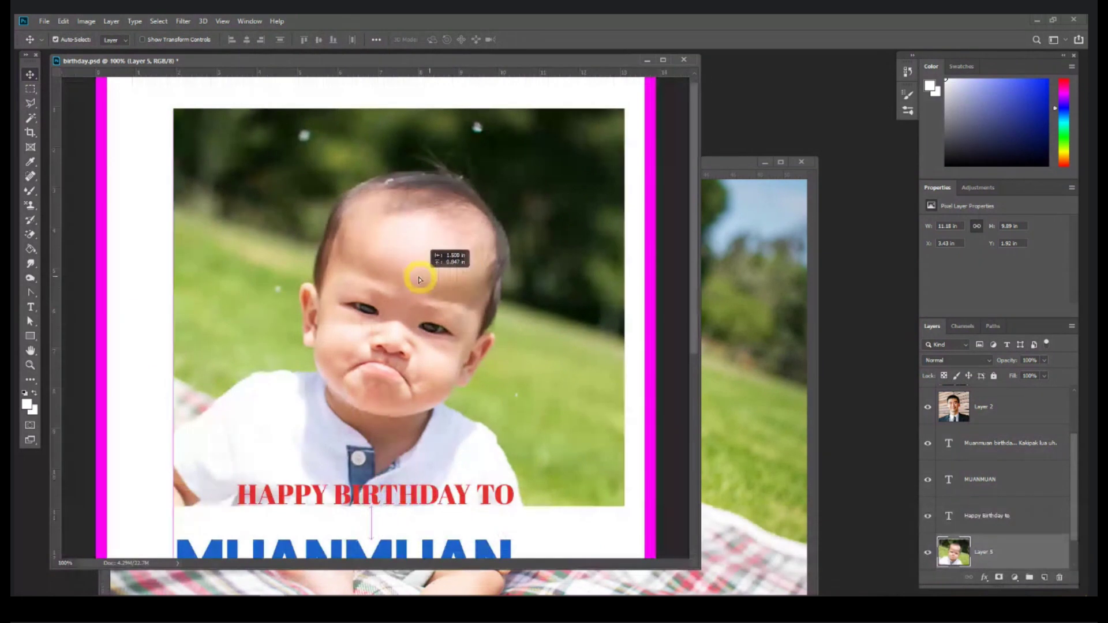
pyautogui.hotkey('ctrl', '-')
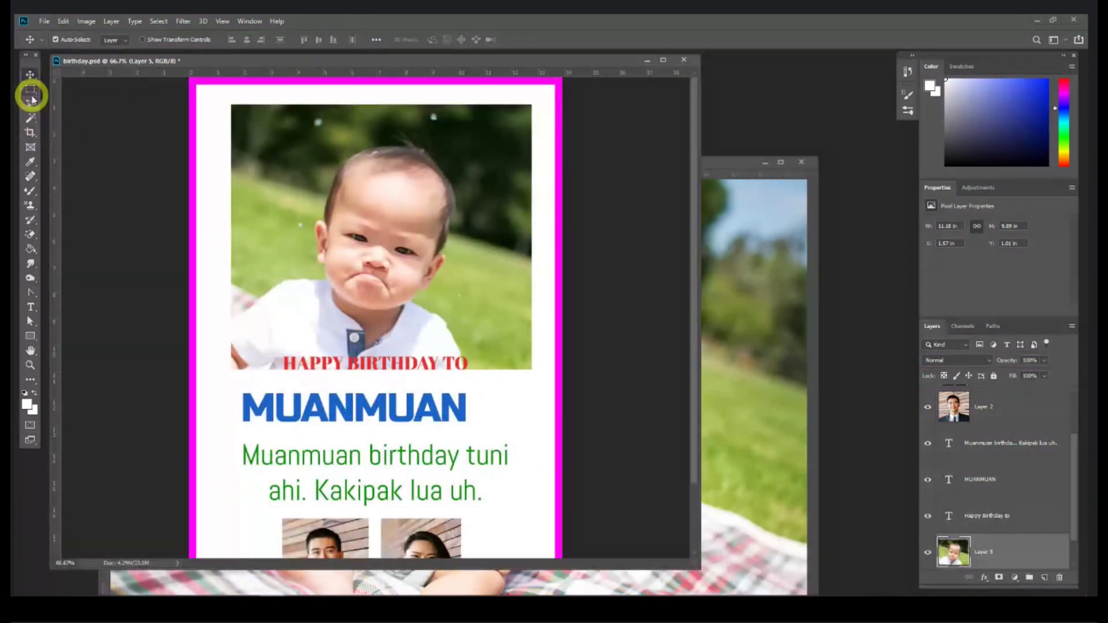
# Step: Trim the photo's bottom, top, left and right strips, then delete the Layer 5 photo
pyautogui.click(30, 88)
pyautogui.moveTo(208, 330); pyautogui.dragTo(594, 450)
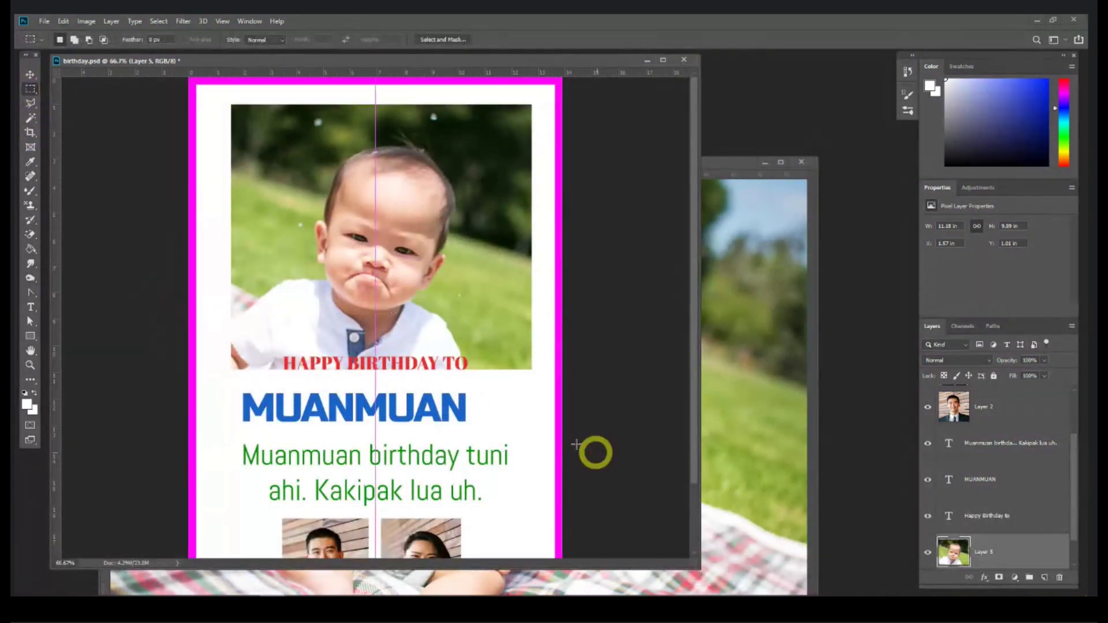
pyautogui.press('Delete')
pyautogui.moveTo(439, 406); pyautogui.dragTo(441, 85)
pyautogui.press('Delete')
pyautogui.hotkey('ctrl', 'd')
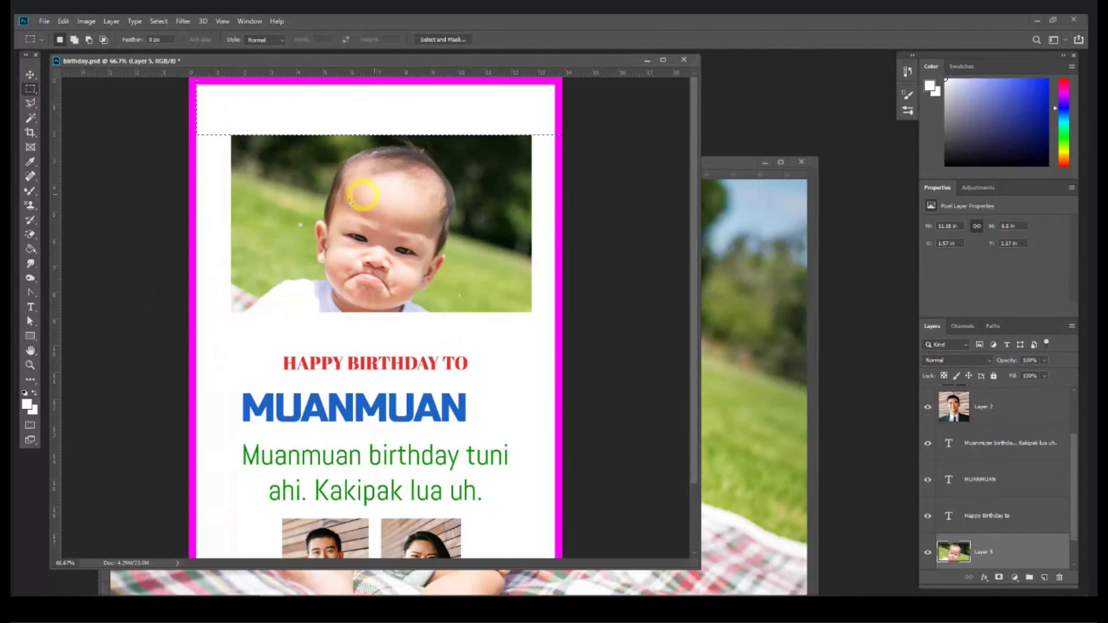
pyautogui.press('Delete')
pyautogui.moveTo(249, 293); pyautogui.dragTo(557, 296)
pyautogui.press('Delete')
pyautogui.click(383, 256)
pyautogui.click(30, 75)
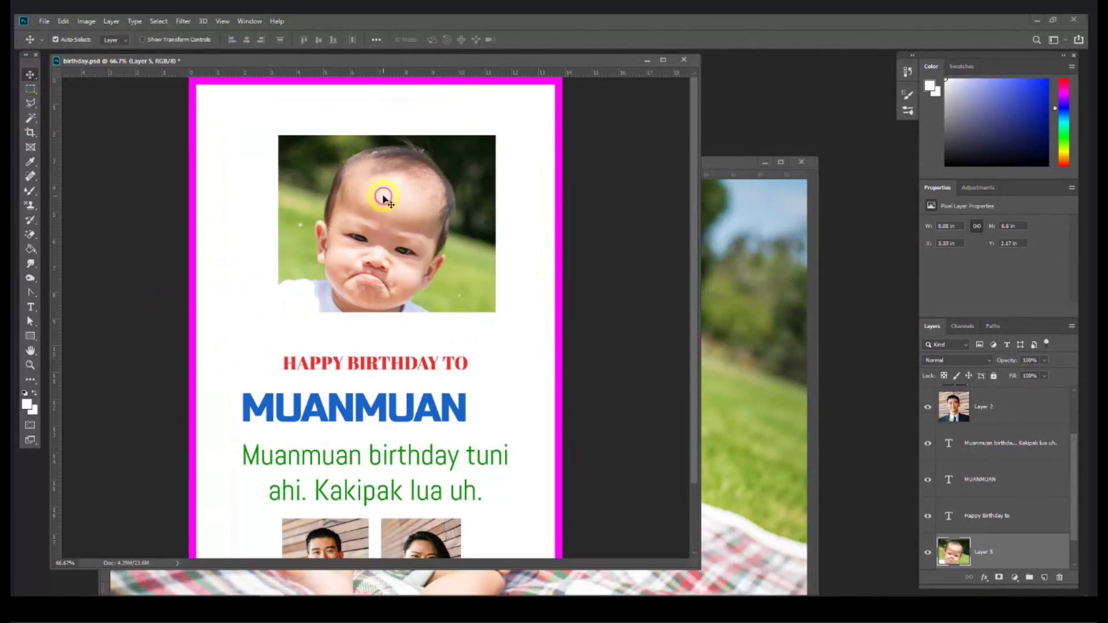
pyautogui.press('Delete')
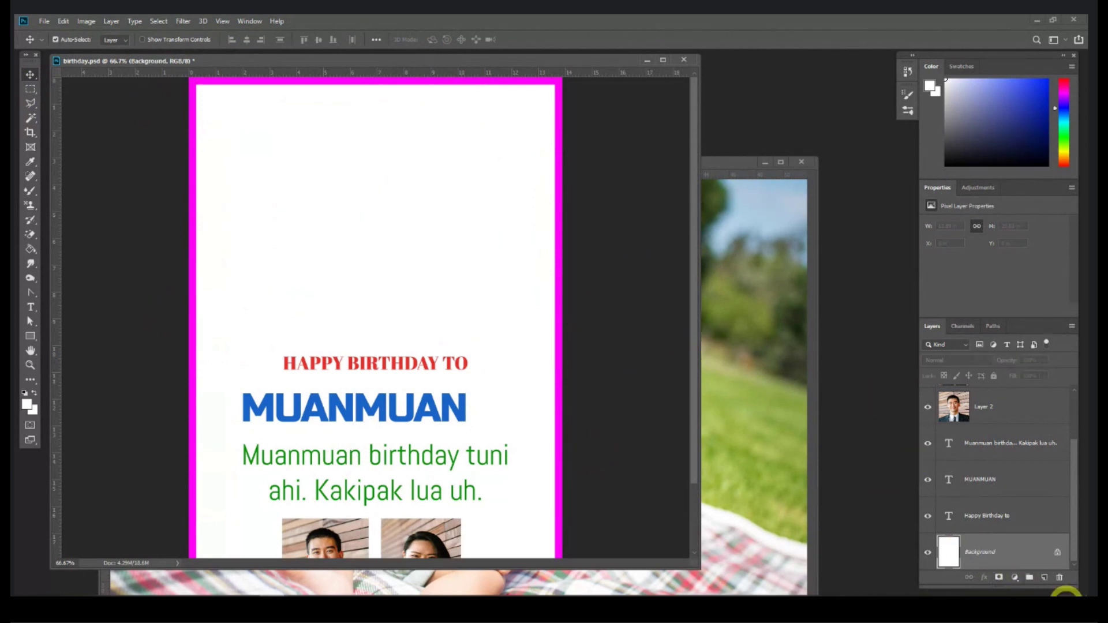
# Step: Add a new layer and draw a 414 × 376 px rectangle near the card's top
pyautogui.click(1045, 578)
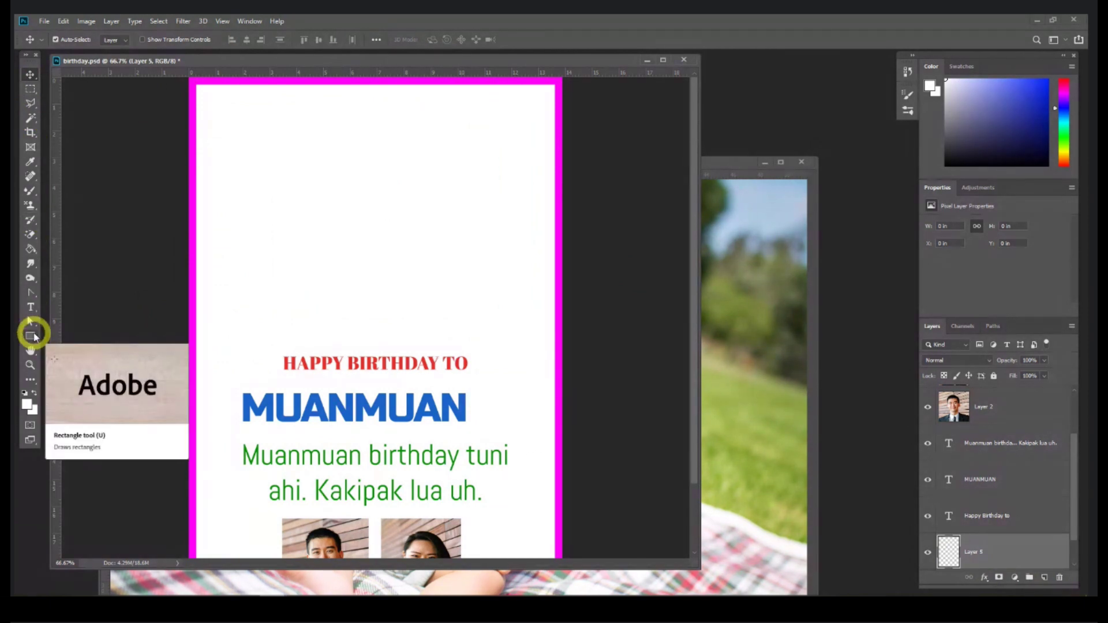
pyautogui.click(32, 334)
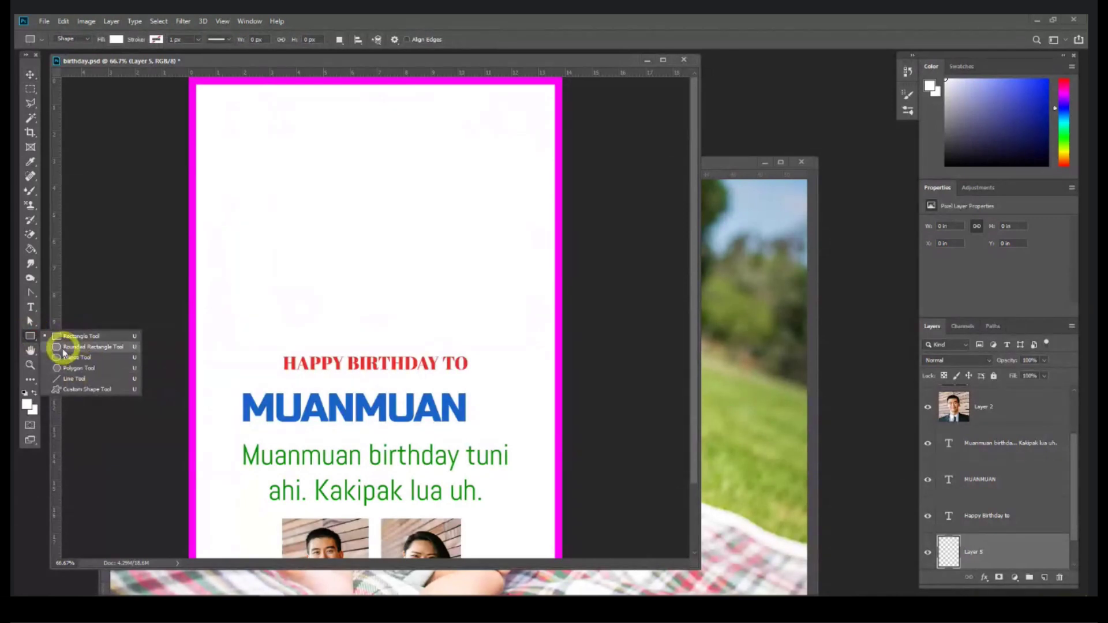
pyautogui.click(55, 336)
pyautogui.moveTo(308, 152); pyautogui.dragTo(462, 291)
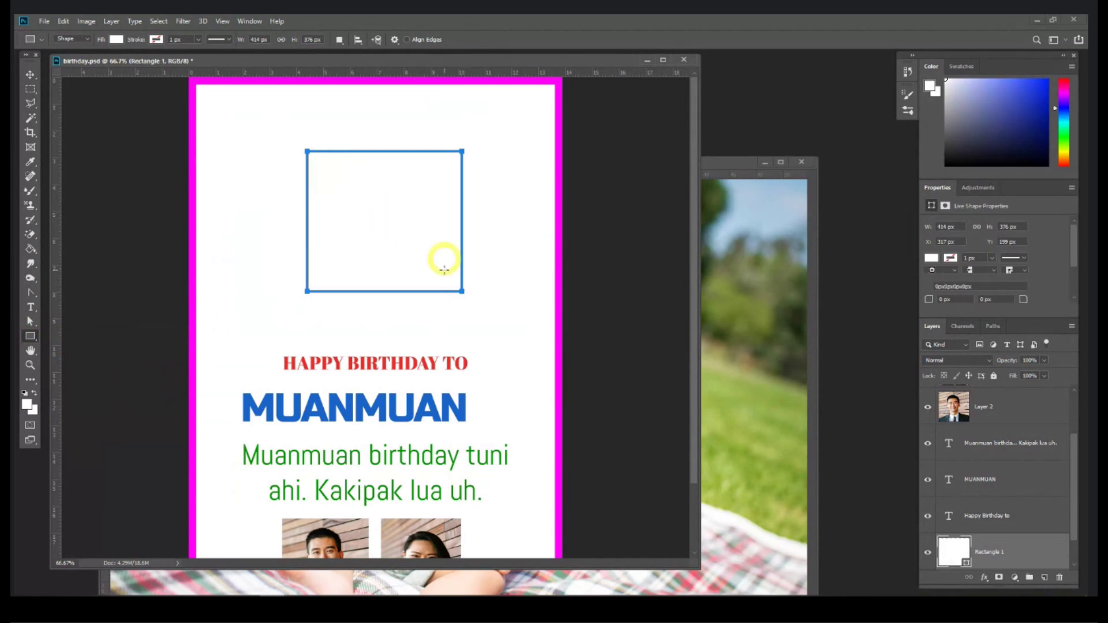
# Step: Fill the rectangle with dark red #9e2424, shift it slightly, and bring the baby photo forward
pyautogui.doubleClick(956, 554)
pyautogui.click(754, 258)
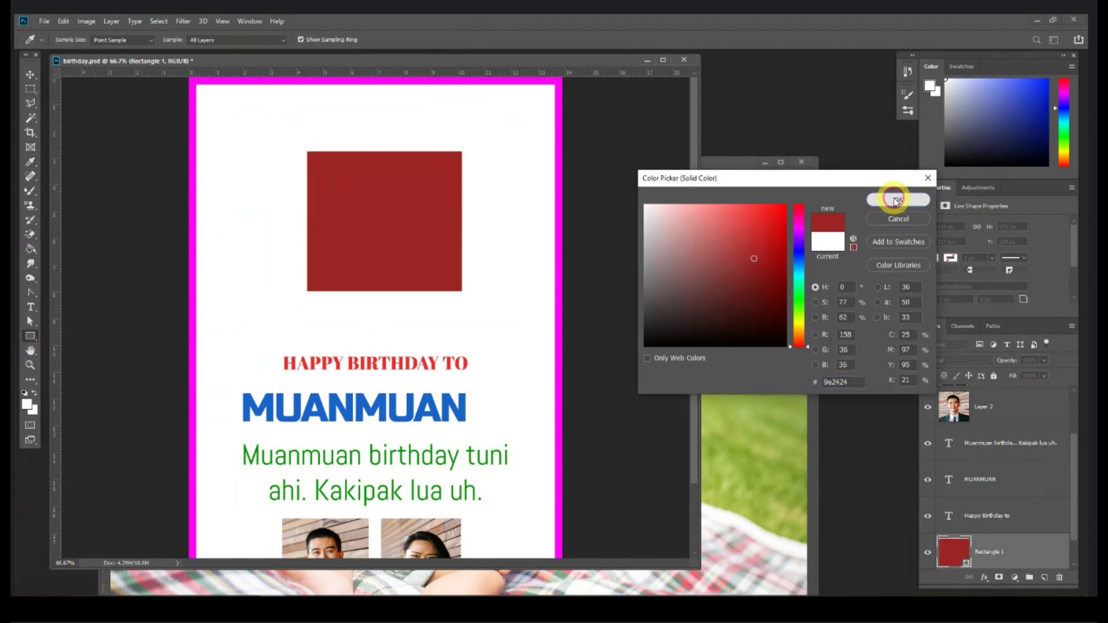
pyautogui.click(895, 199)
pyautogui.click(27, 74)
pyautogui.moveTo(411, 224)
pyautogui.mouseDown()
pyautogui.moveTo(403, 218)
pyautogui.moveTo(403, 228)
pyautogui.moveTo(423, 226)
pyautogui.mouseUp()
pyautogui.click(747, 303)
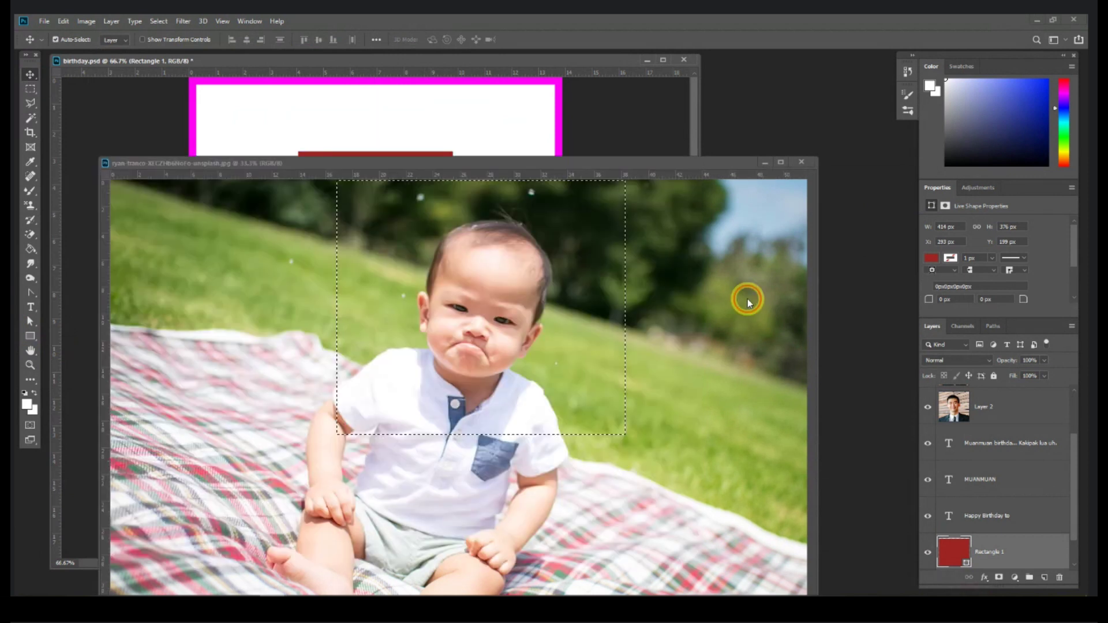
# Step: Drag the baby photo into birthday.psd as Layer 5 and convert it to a smart object
pyautogui.hotkey('ctrl', 'd')
pyautogui.moveTo(487, 164); pyautogui.dragTo(531, 240)
pyautogui.moveTo(576, 383); pyautogui.dragTo(375, 208)
pyautogui.scroll(-2, 982, 487)
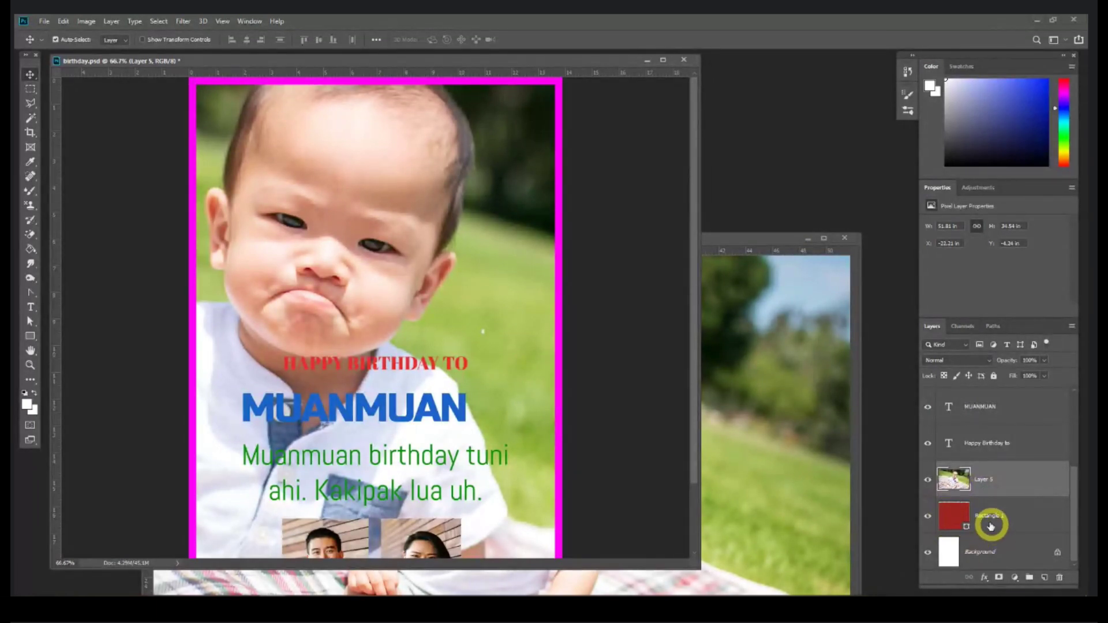
pyautogui.moveTo(968, 521); pyautogui.dragTo(980, 491)
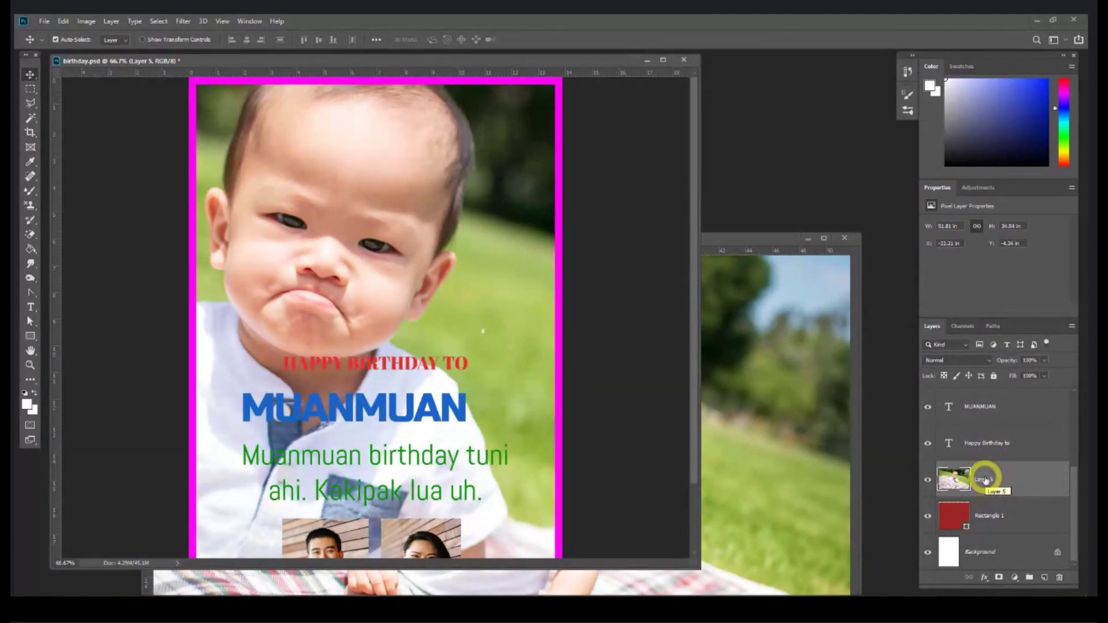
pyautogui.rightClick(984, 480)
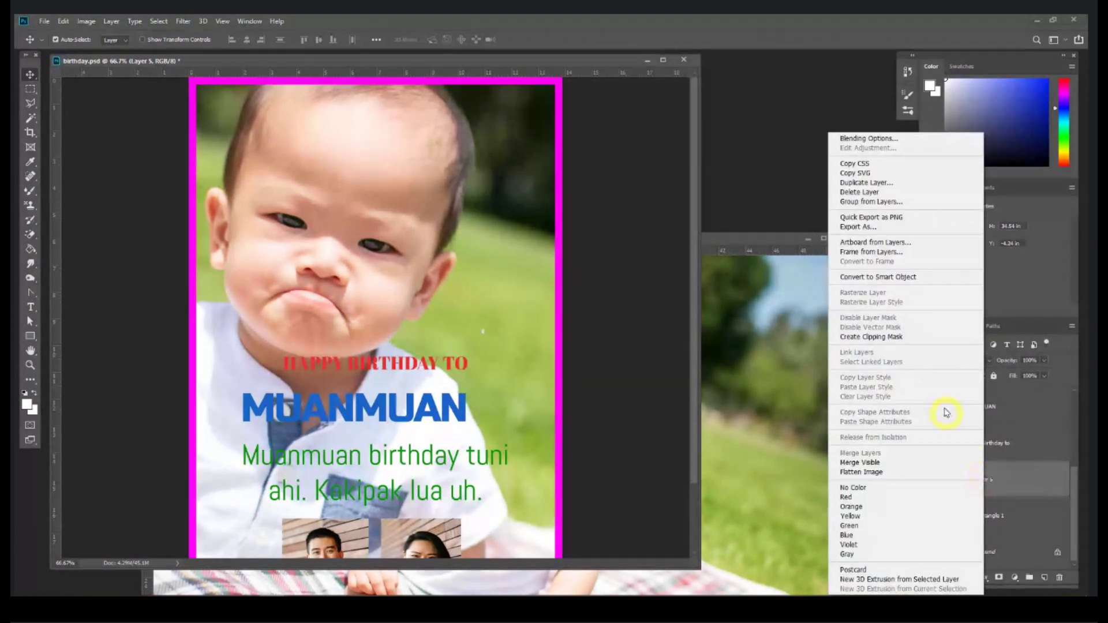
pyautogui.click(894, 278)
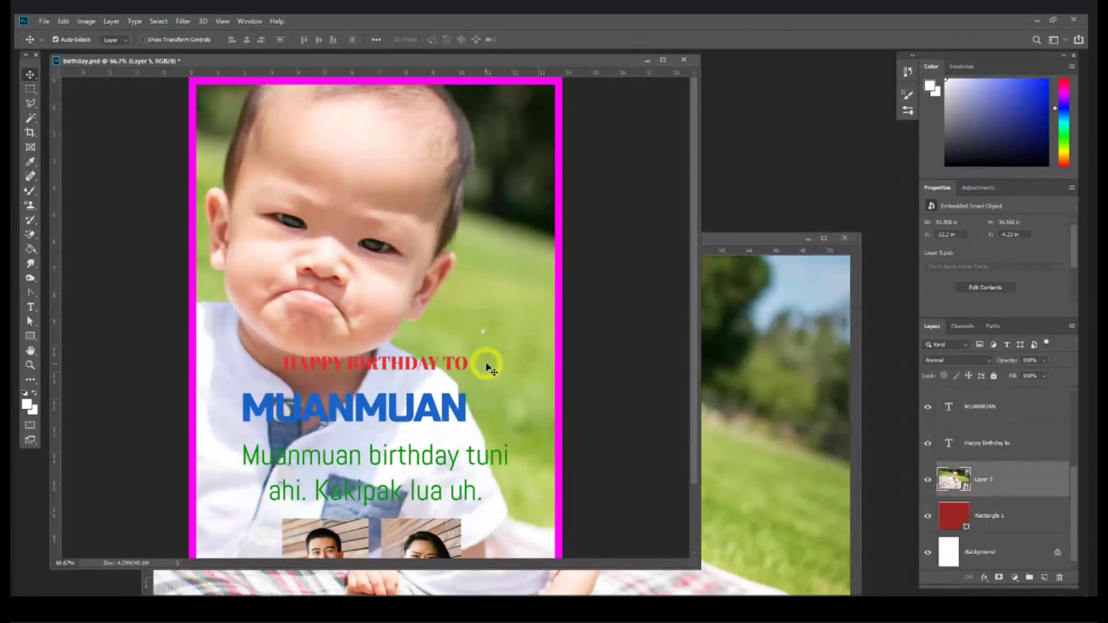
# Step: Shrink the baby photo proportionally and move it to the card's top
pyautogui.hotkey('ctrl', '-')
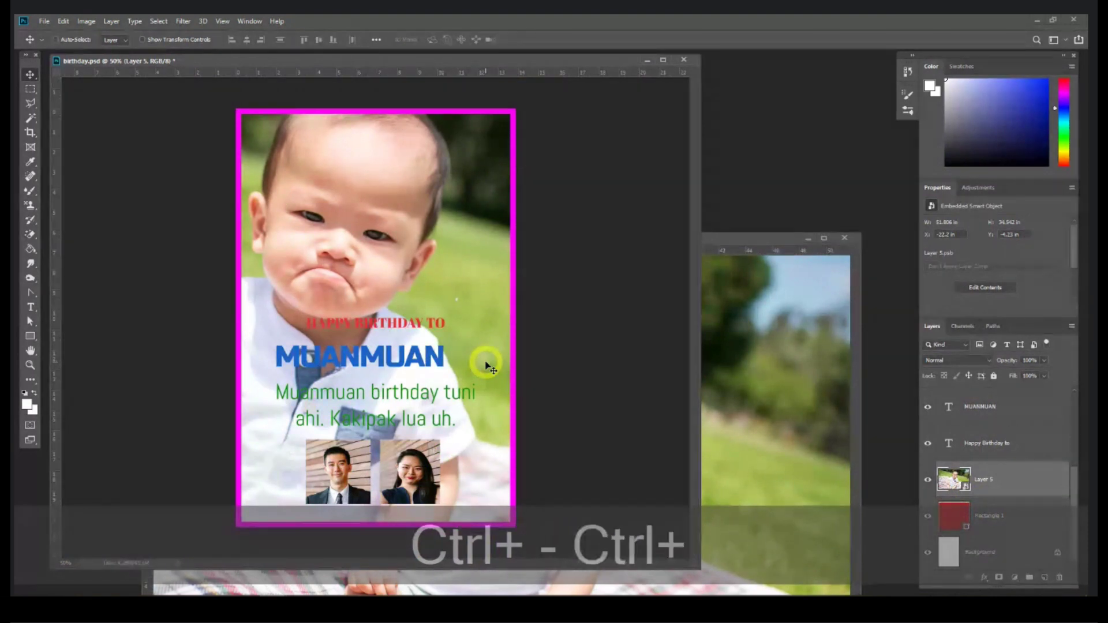
pyautogui.hotkey('ctrl', 't')
pyautogui.hotkey('ctrl', '-')
pyautogui.hotkey('ctrl', '-')
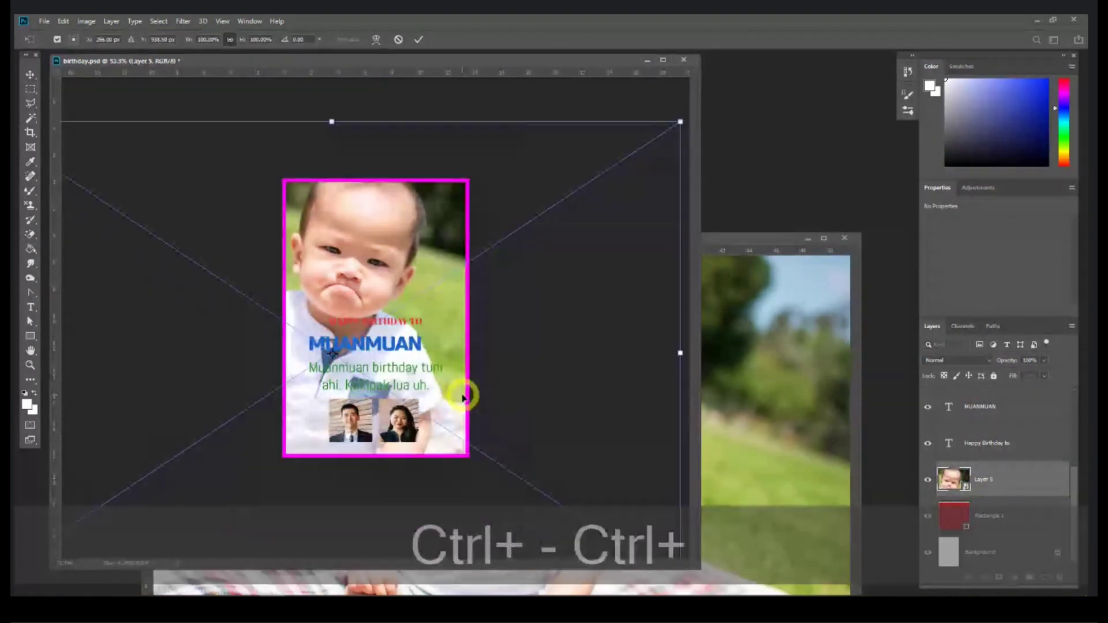
pyautogui.moveTo(344, 517); pyautogui.dragTo(343, 265)
pyautogui.moveTo(349, 174); pyautogui.dragTo(369, 267)
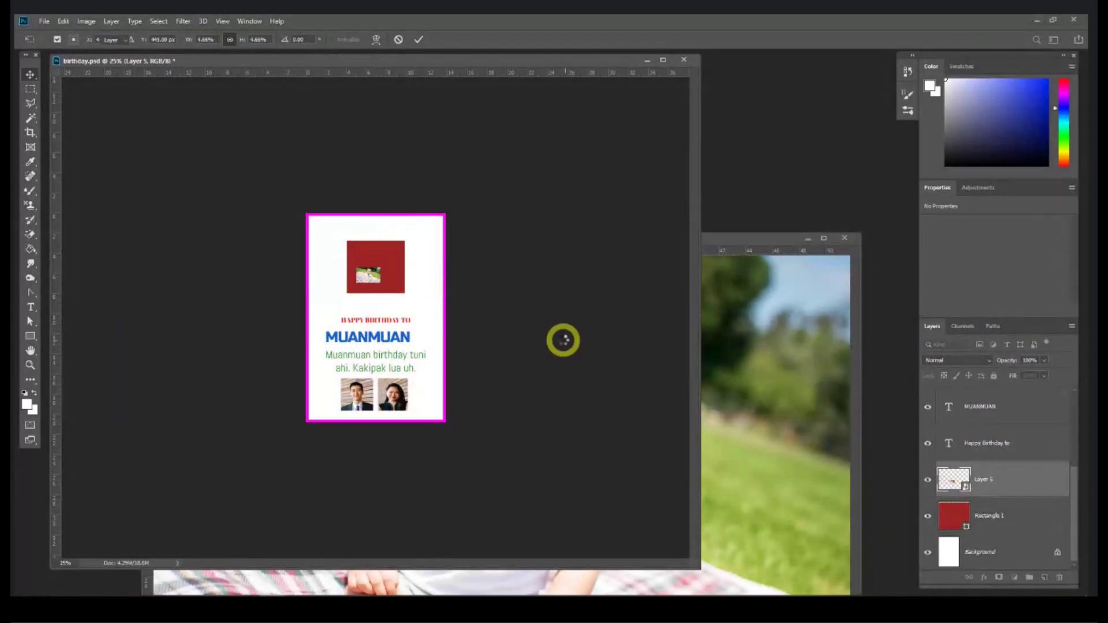
pyautogui.hotkey('ctrl', '=')
pyautogui.hotkey('ctrl', '=')
pyautogui.hotkey('ctrl', '=')
pyautogui.hotkey('ctrl', '-')
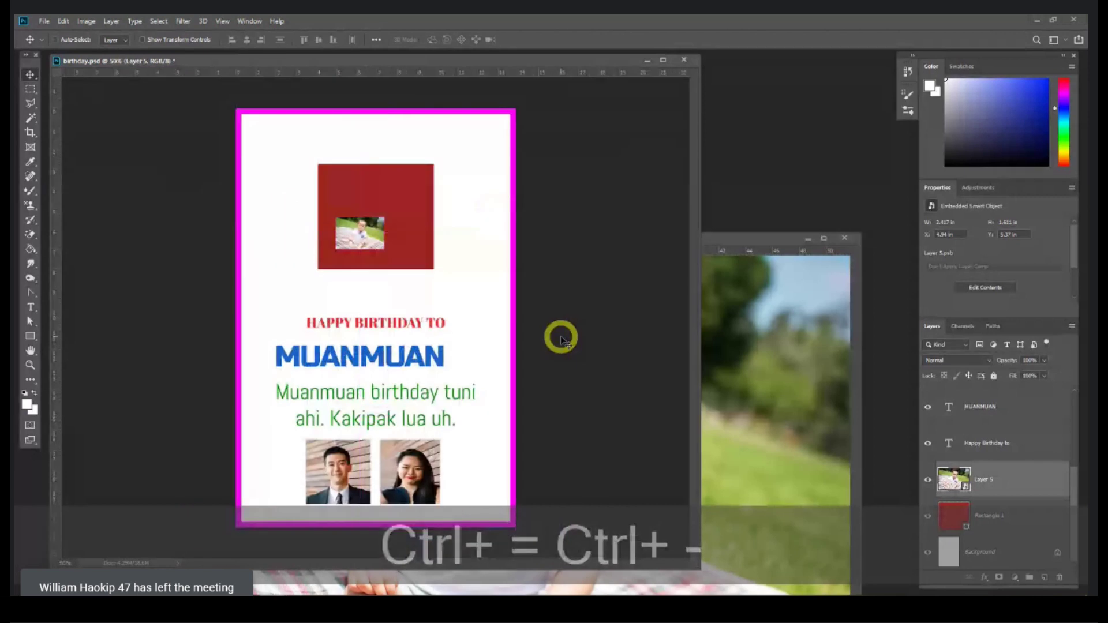
pyautogui.hotkey('ctrl', '-')
# Step: Enlarge the photo across the whole card and move it up to cover it
pyautogui.press('ctrl')
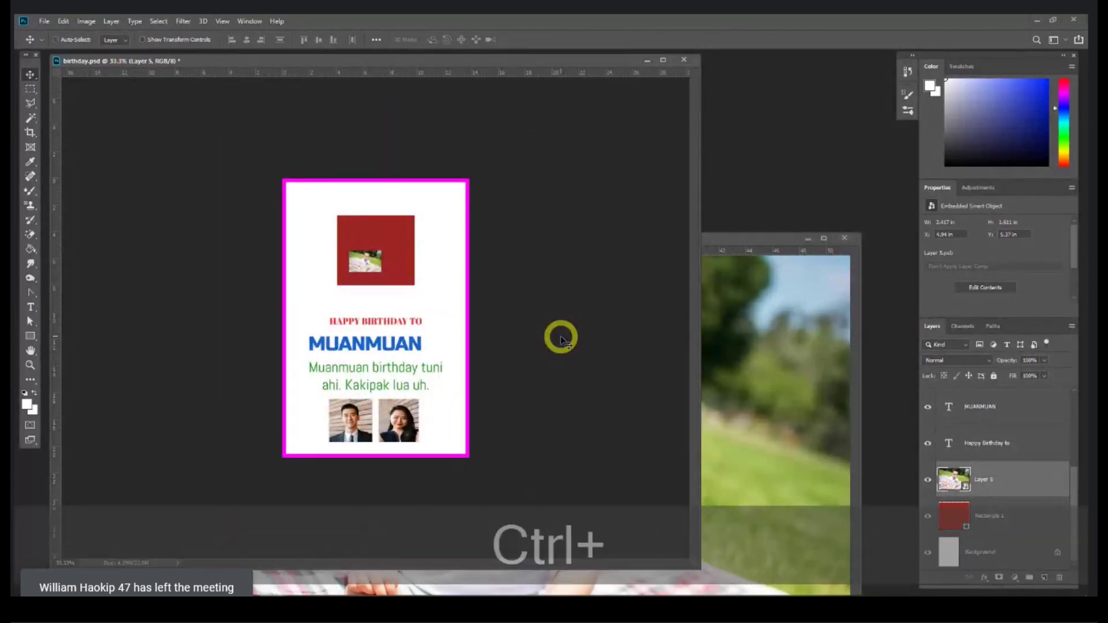
pyautogui.hotkey('ctrl', 't')
pyautogui.moveTo(365, 272); pyautogui.dragTo(368, 522)
pyautogui.press('Return')
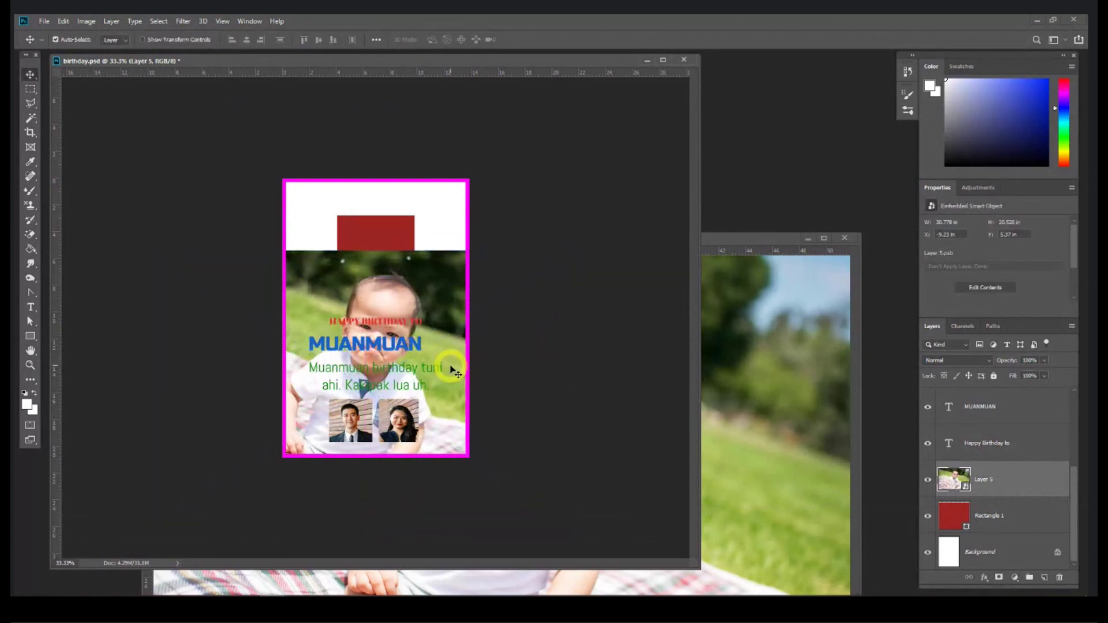
pyautogui.moveTo(461, 340); pyautogui.dragTo(457, 226)
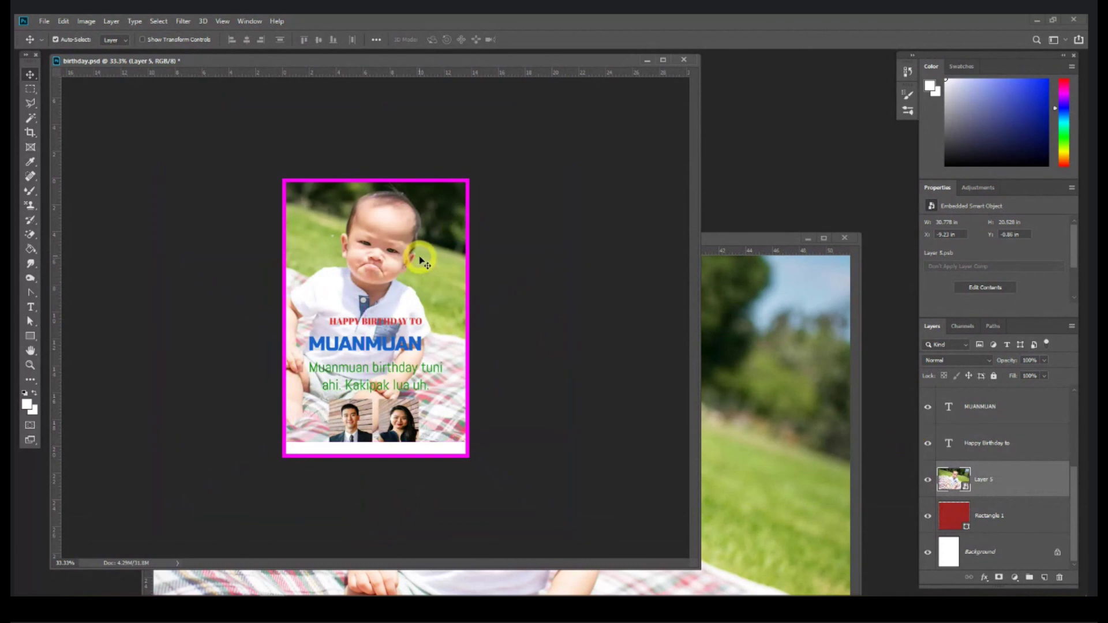
pyautogui.hotkey('ctrl', '=')
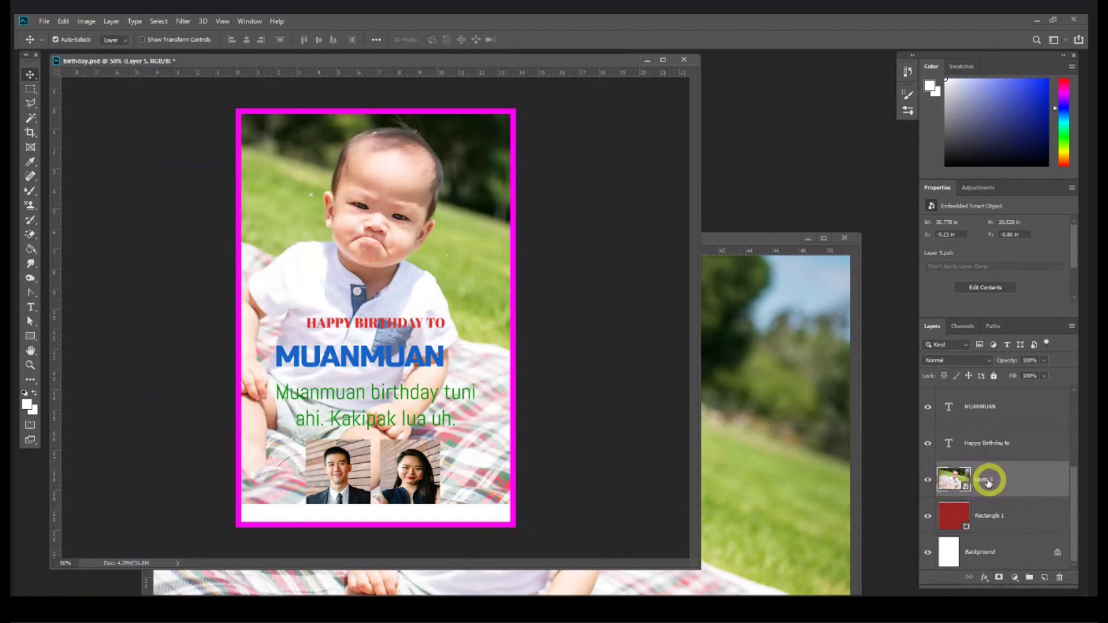
# Step: Clip the baby photo into the red square as a clipping mask and reposition it
pyautogui.rightClick(1009, 482)
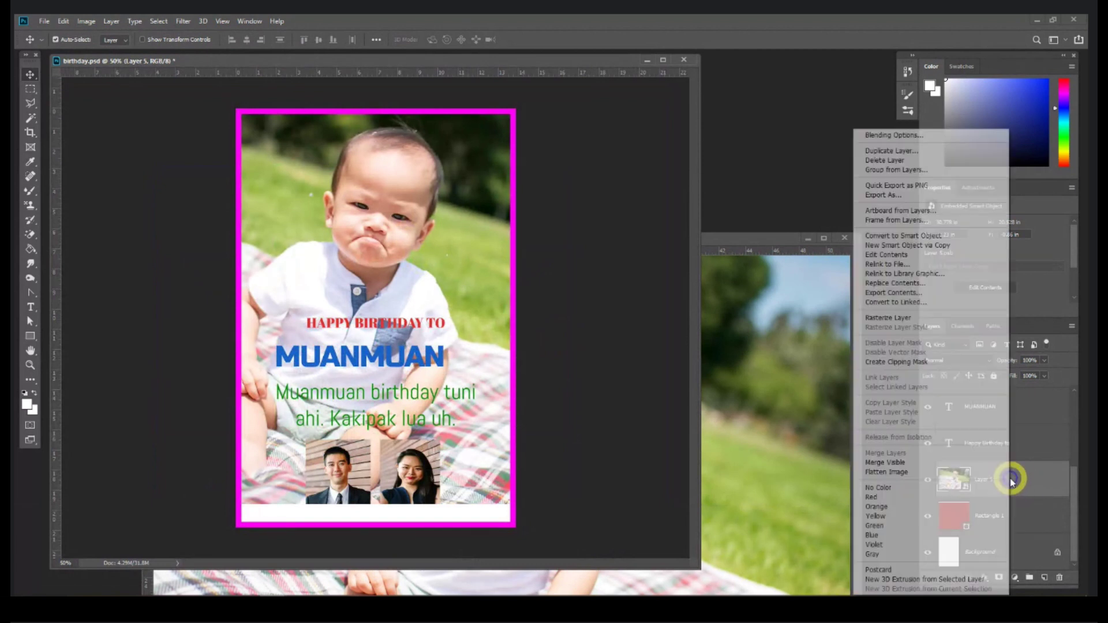
pyautogui.click(881, 361)
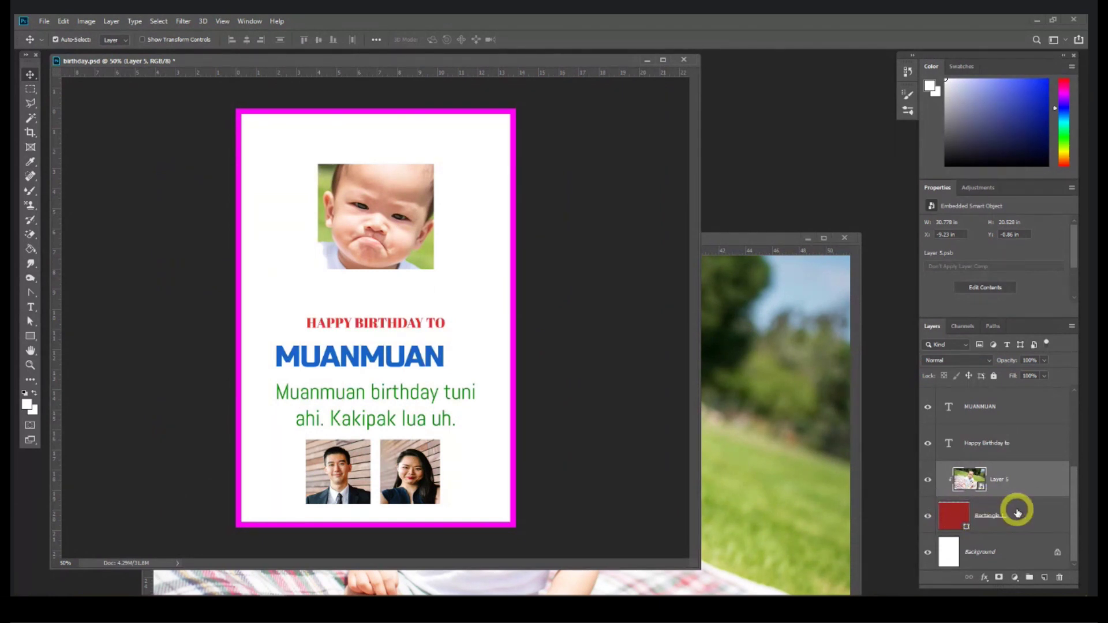
pyautogui.moveTo(402, 221)
pyautogui.mouseDown()
pyautogui.moveTo(375, 173)
pyautogui.moveTo(403, 217)
pyautogui.moveTo(390, 225)
pyautogui.mouseUp()
# Step: Rotate the clipped photo about -15 degrees, shrink it, and centre the baby's face
pyautogui.hotkey('ctrl', '-')
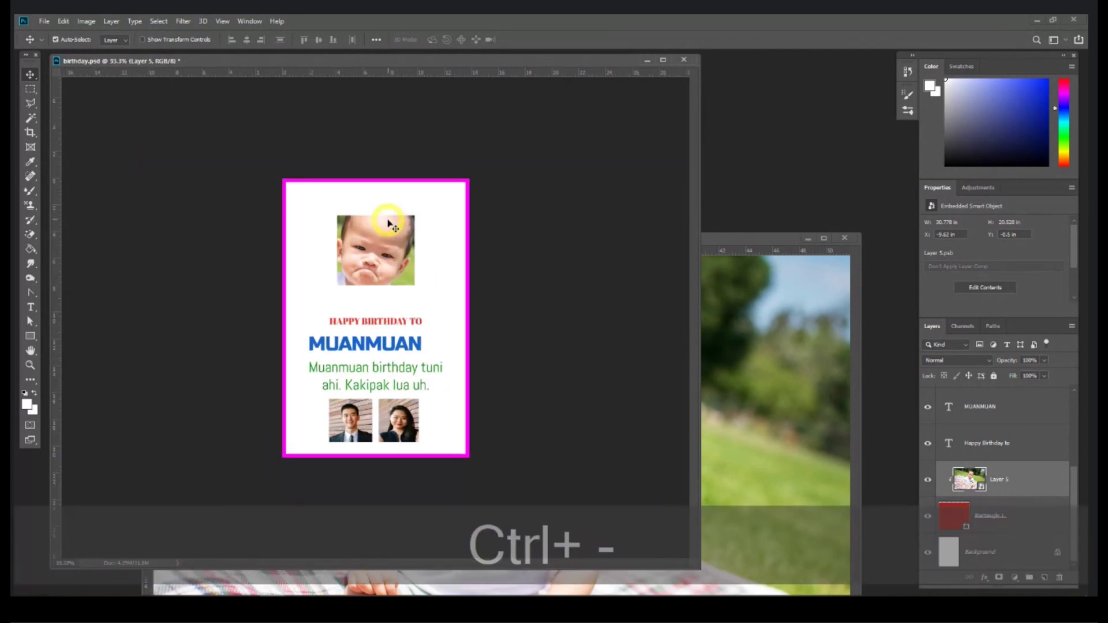
pyautogui.hotkey('ctrl', 't')
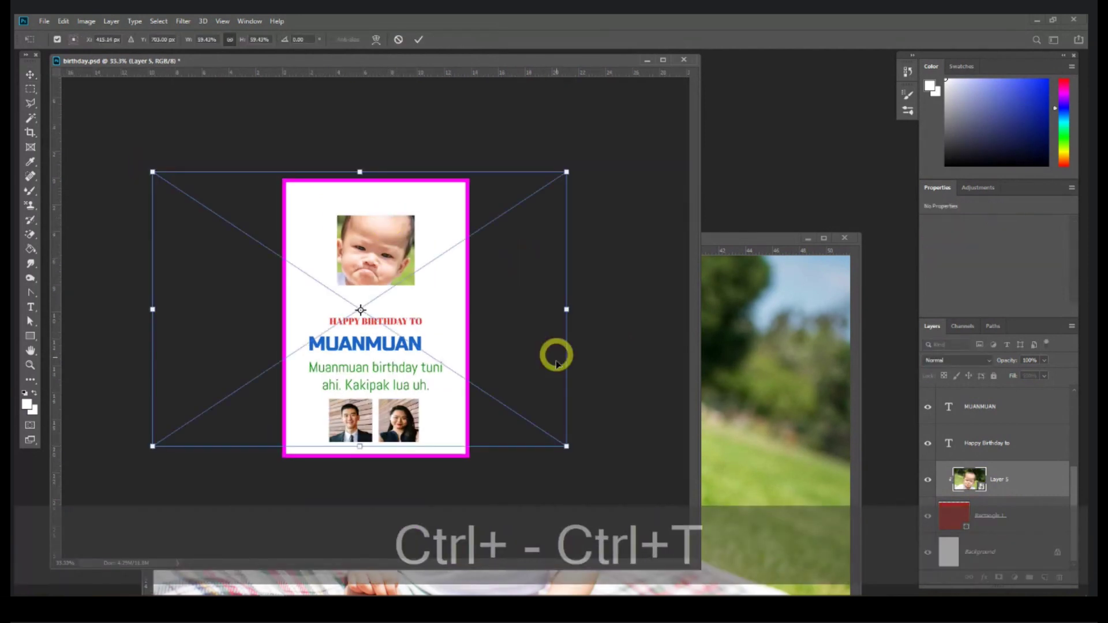
pyautogui.moveTo(577, 457); pyautogui.dragTo(613, 397)
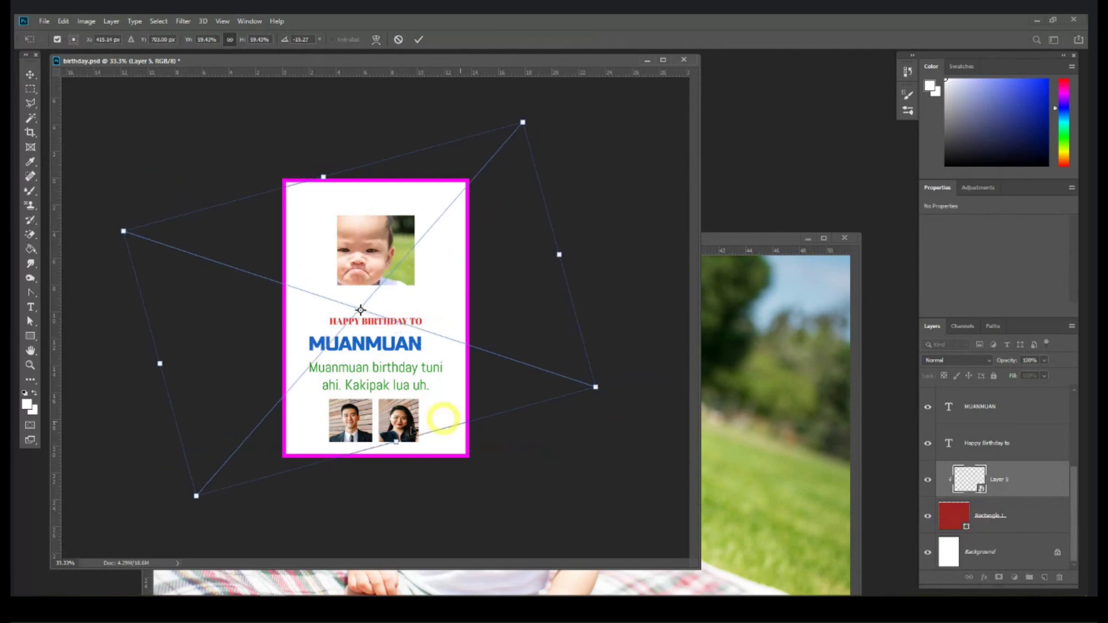
pyautogui.moveTo(196, 495); pyautogui.dragTo(288, 390)
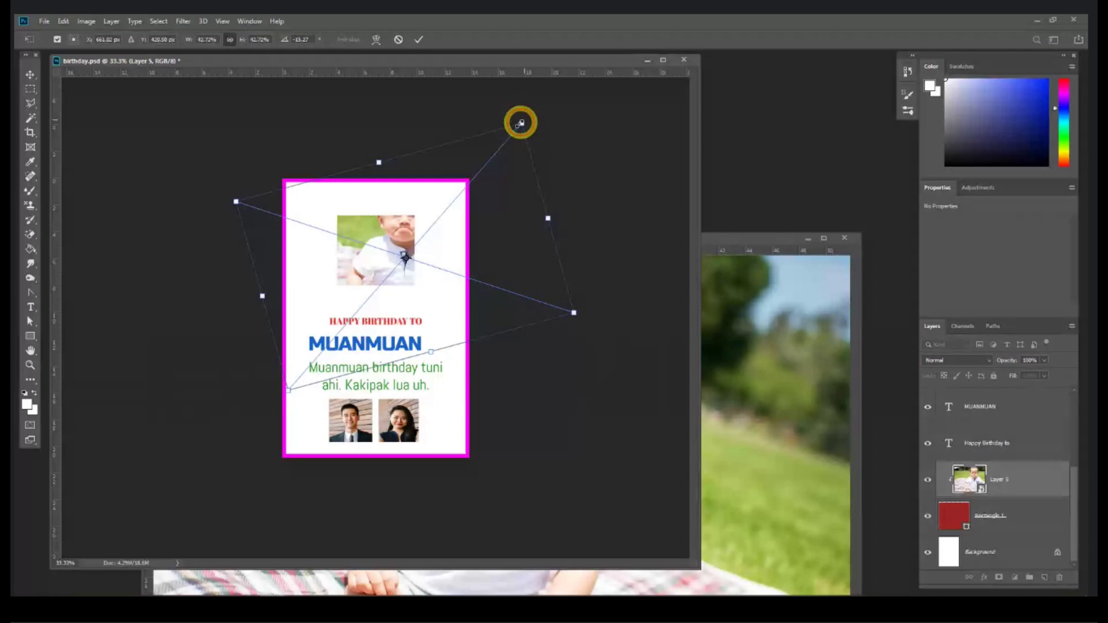
pyautogui.moveTo(520, 122); pyautogui.dragTo(459, 184)
pyautogui.moveTo(372, 245); pyautogui.dragTo(372, 249)
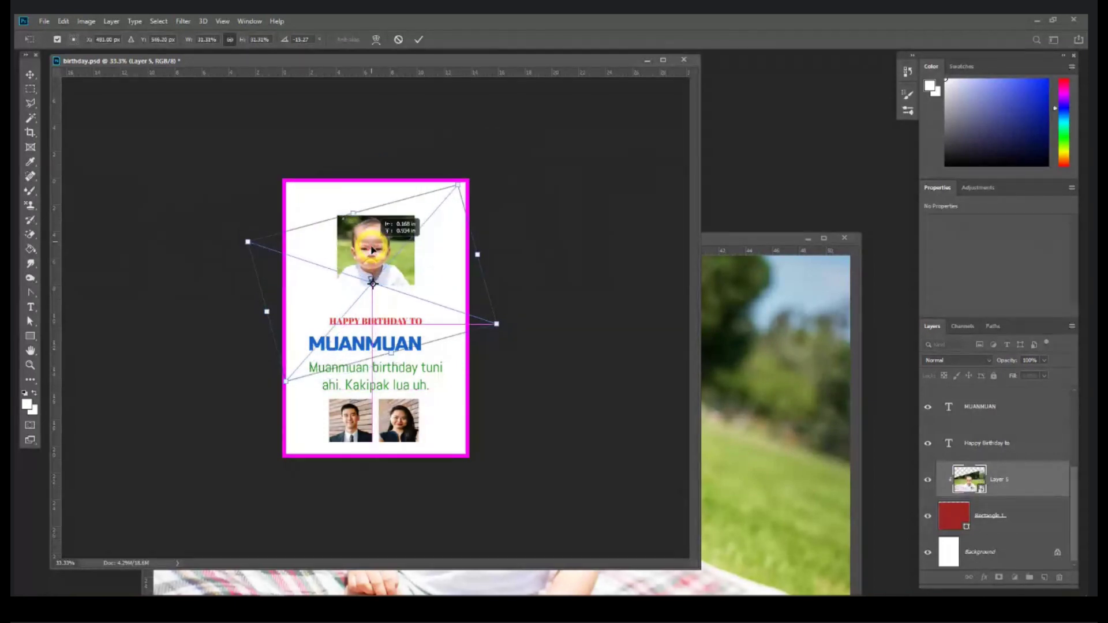
pyautogui.press('Return')
# Step: Fine-tune the photo's size and position so the face fills the square
pyautogui.hotkey('ctrl', '=')
pyautogui.hotkey('ctrl', '=')
pyautogui.moveTo(408, 279); pyautogui.dragTo(369, 184)
pyautogui.hotkey('ctrl', 't')
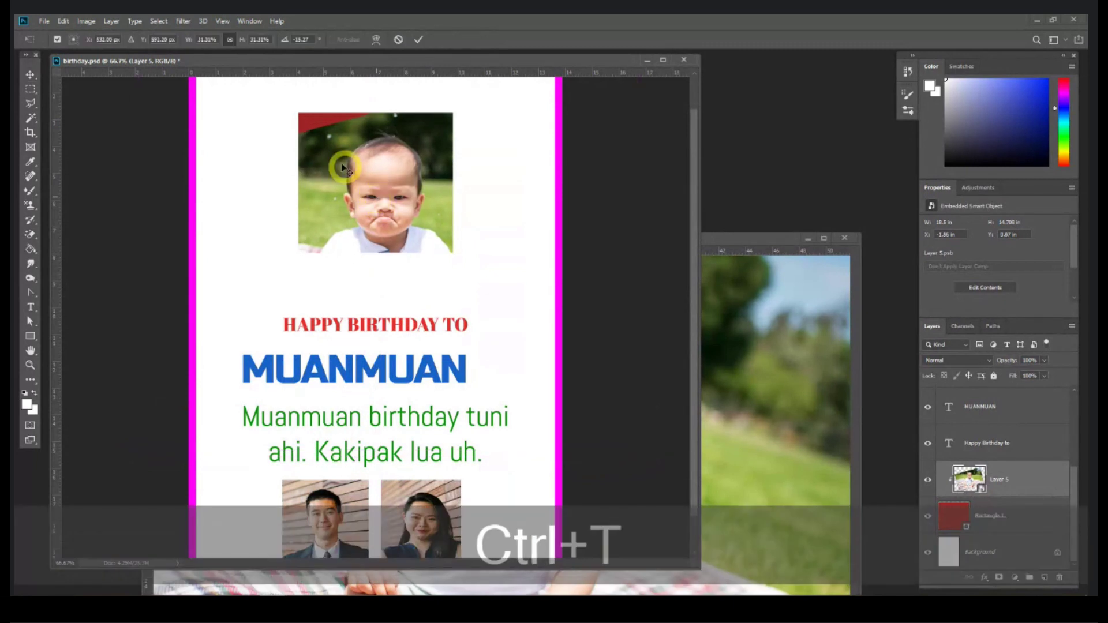
pyautogui.moveTo(349, 119); pyautogui.dragTo(345, 105)
pyautogui.doubleClick(382, 176)
pyautogui.moveTo(381, 175); pyautogui.dragTo(378, 176)
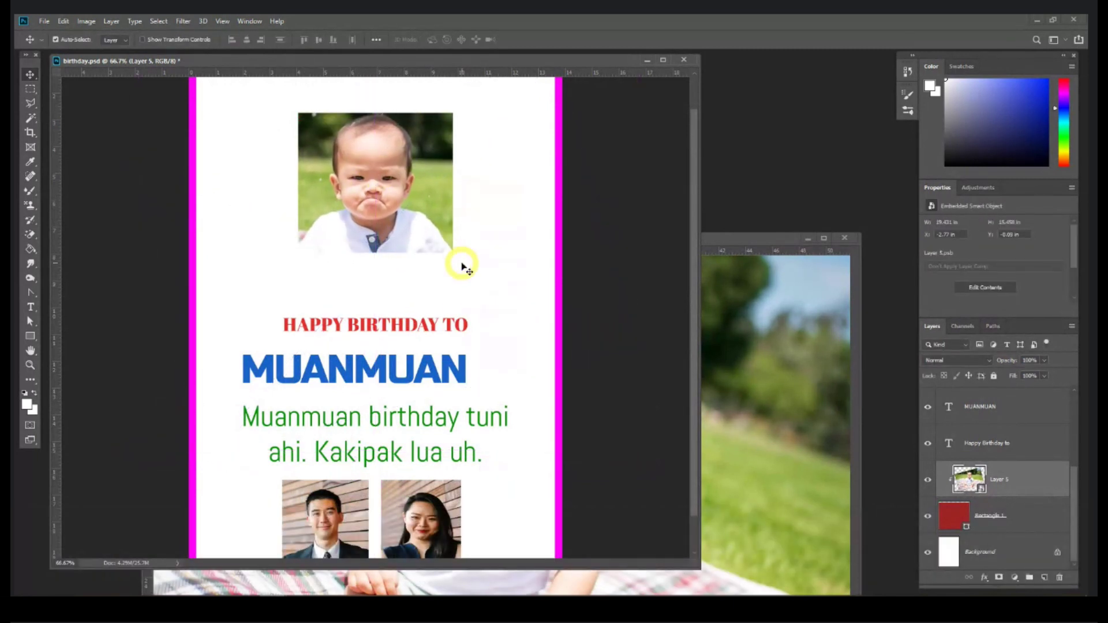
pyautogui.moveTo(371, 180); pyautogui.dragTo(381, 186)
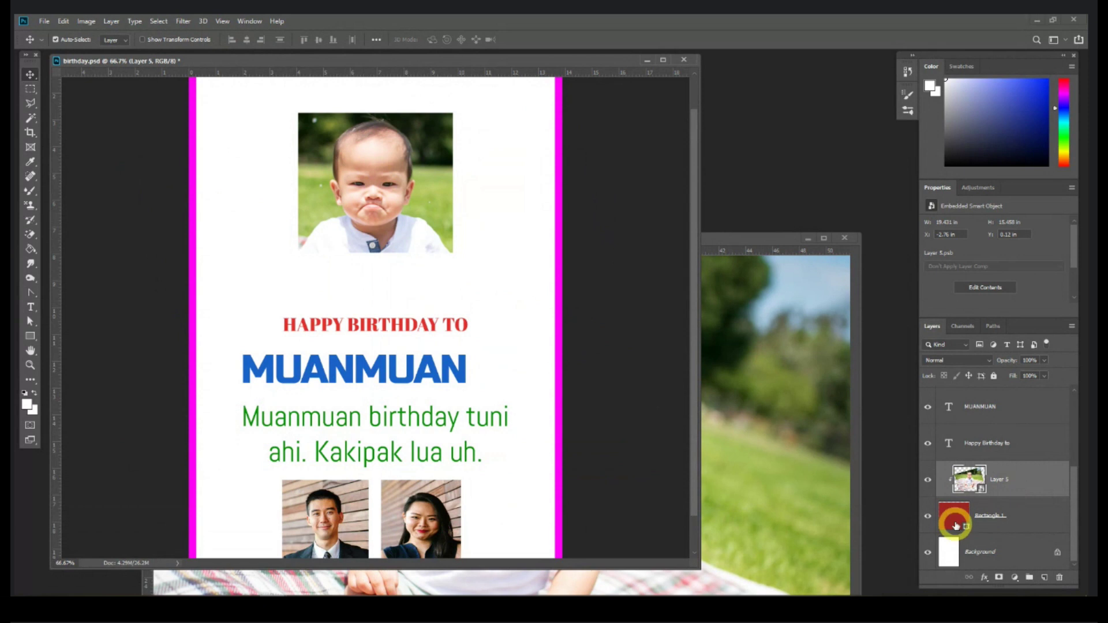
# Step: Hide the photo and red rectangle, then draw a circle over the card's top area
pyautogui.click(927, 515)
pyautogui.click(927, 480)
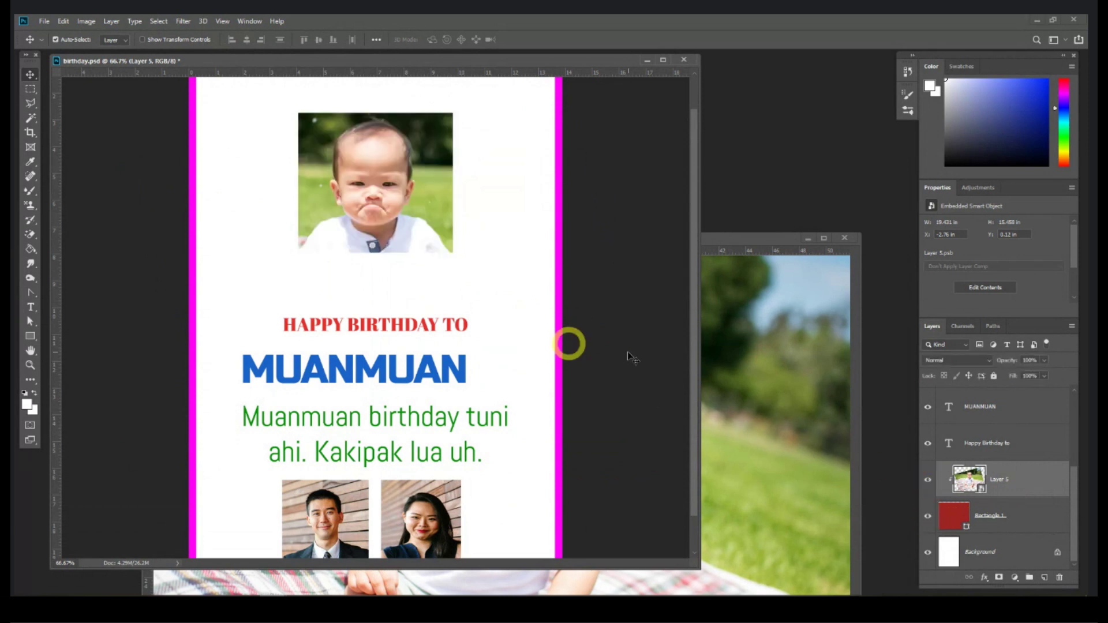
pyautogui.click(927, 516)
pyautogui.click(928, 479)
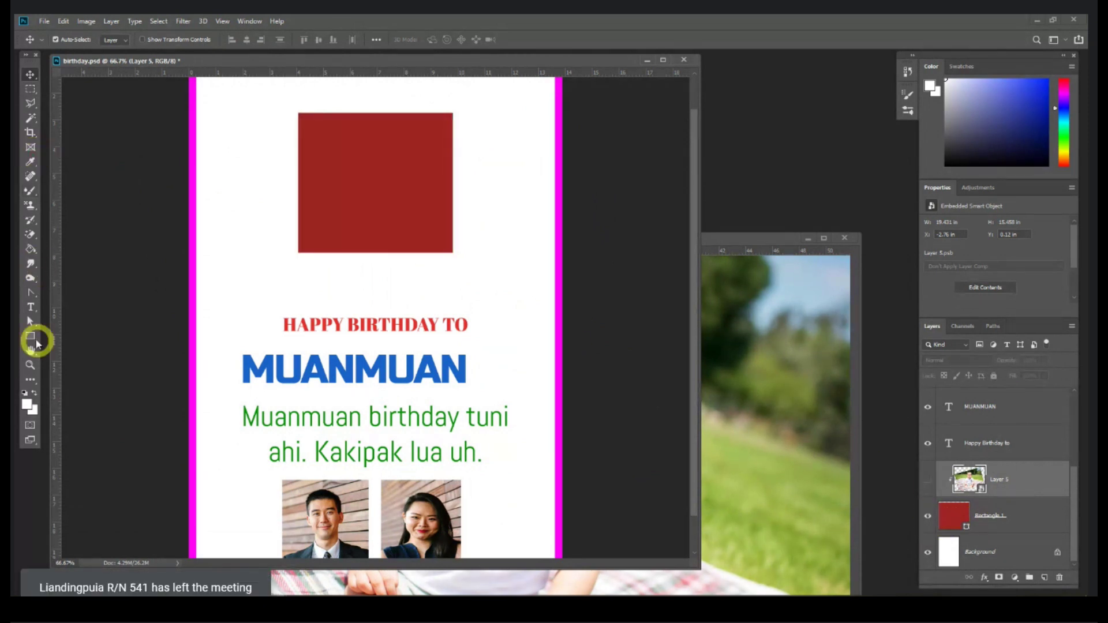
pyautogui.click(33, 339)
pyautogui.click(57, 354)
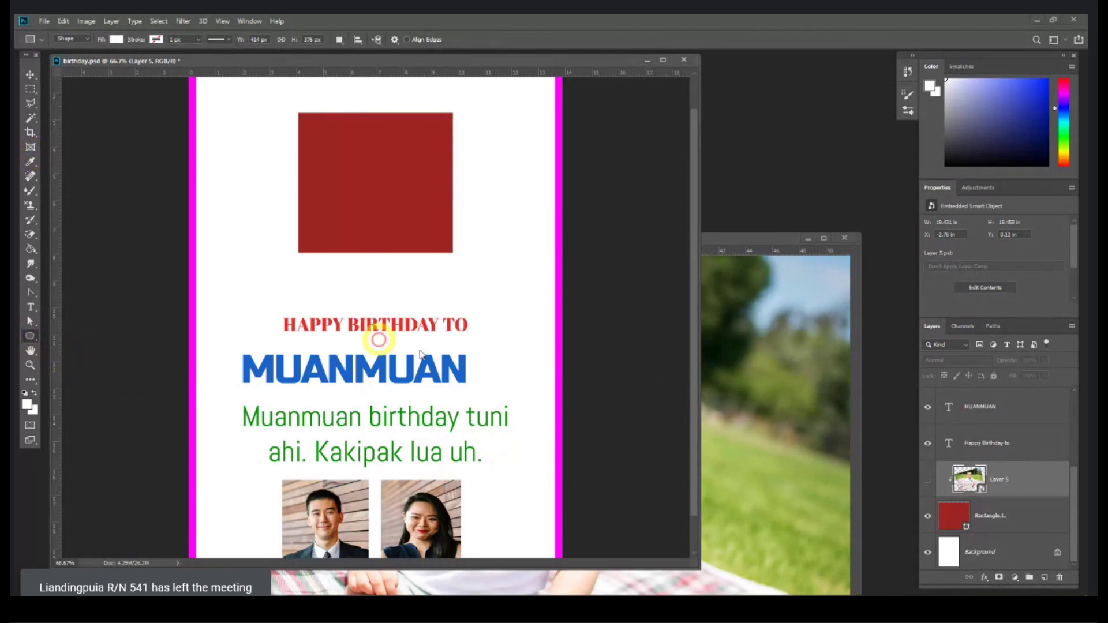
pyautogui.click(928, 516)
pyautogui.hotkey('ctrl', 't')
pyautogui.moveTo(306, 121); pyautogui.dragTo(454, 257)
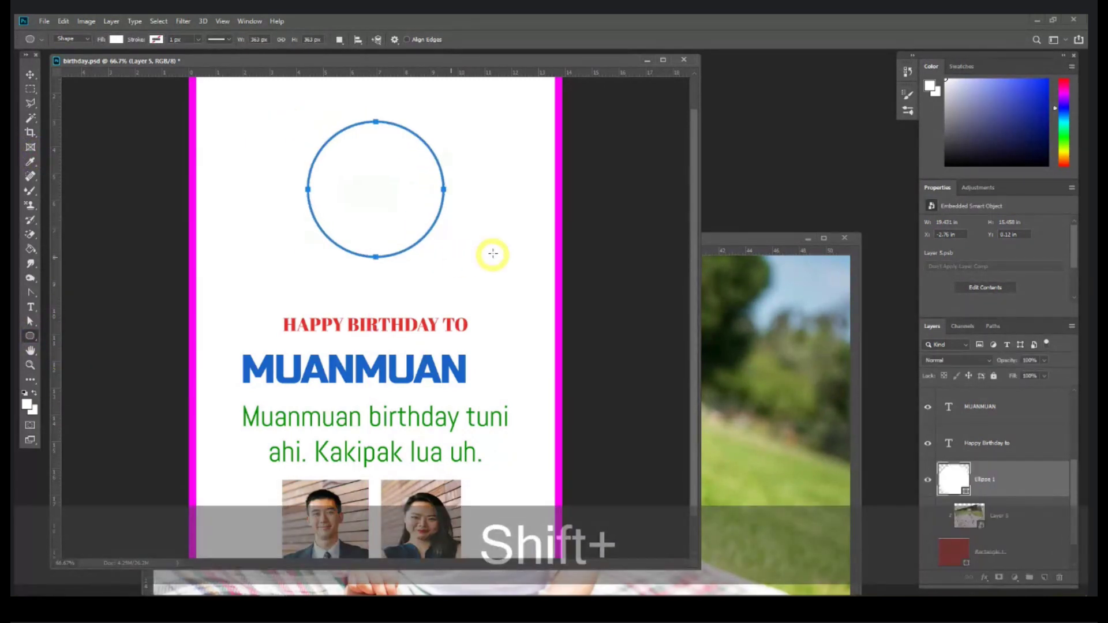
# Step: Fill the circle with dark red
pyautogui.click(30, 74)
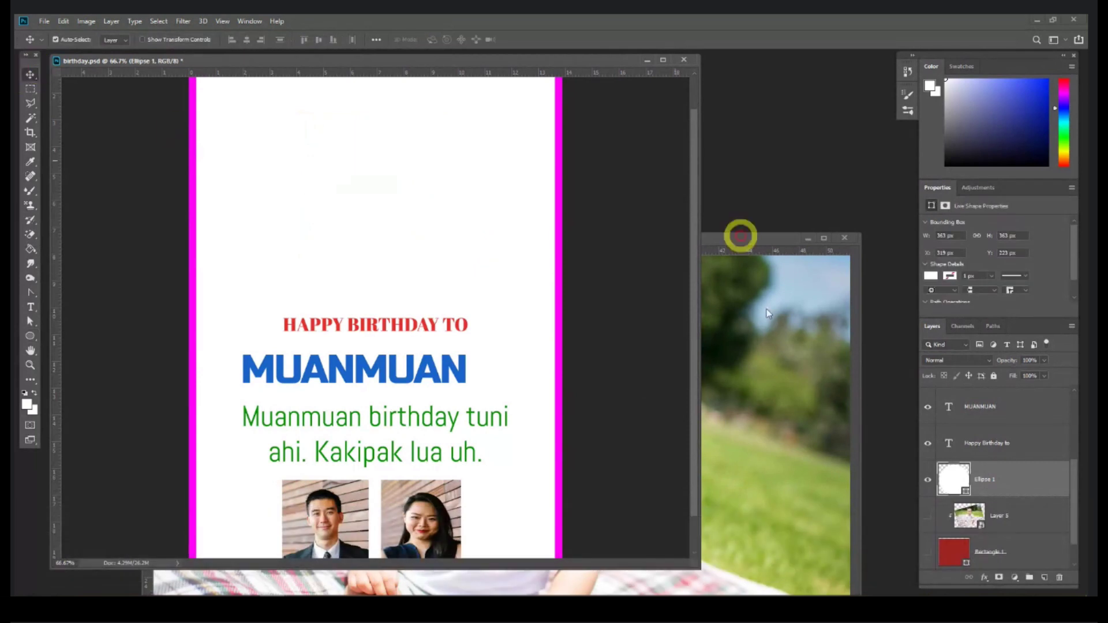
pyautogui.doubleClick(952, 476)
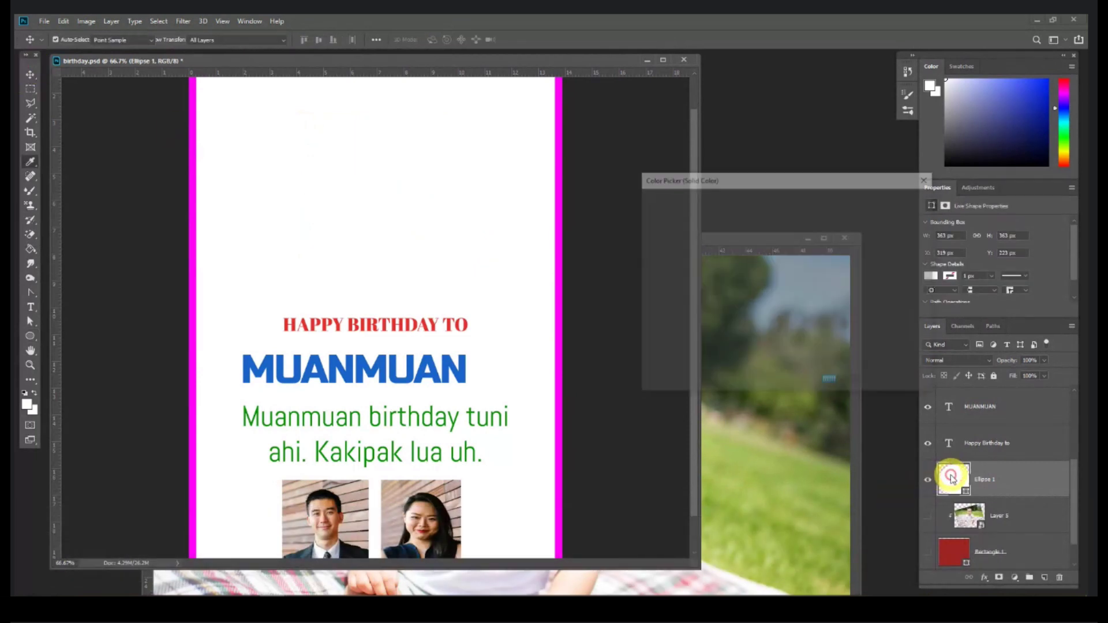
pyautogui.click(757, 282)
pyautogui.press('Return')
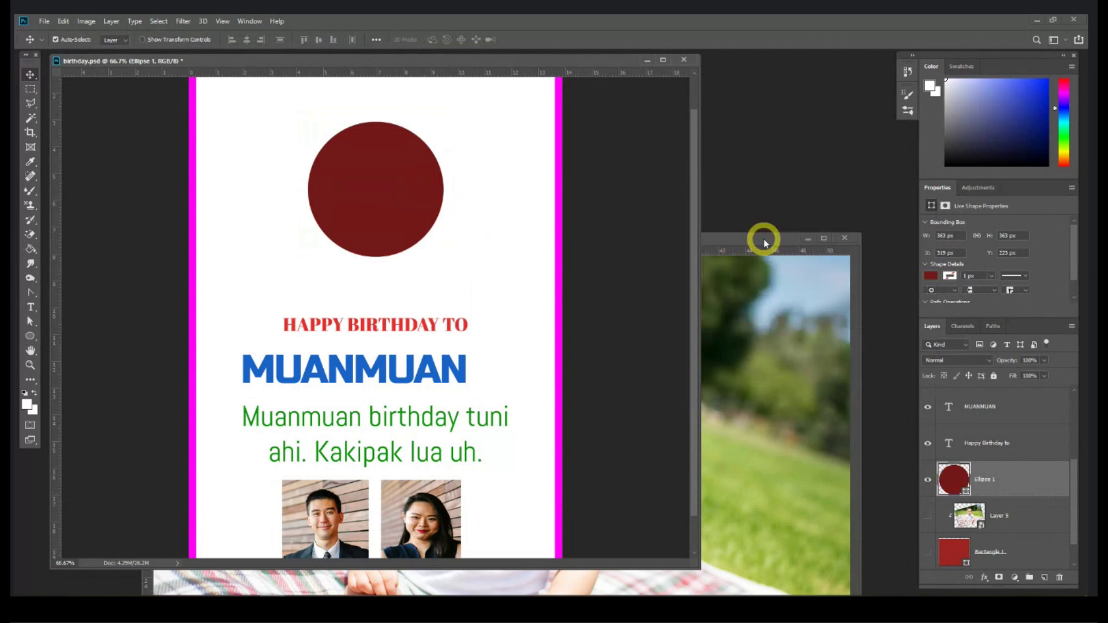
# Step: Drag the baby photo onto the card, convert it to a smart object, and clip it to the circle
pyautogui.click(761, 237)
pyautogui.moveTo(538, 358); pyautogui.dragTo(380, 195)
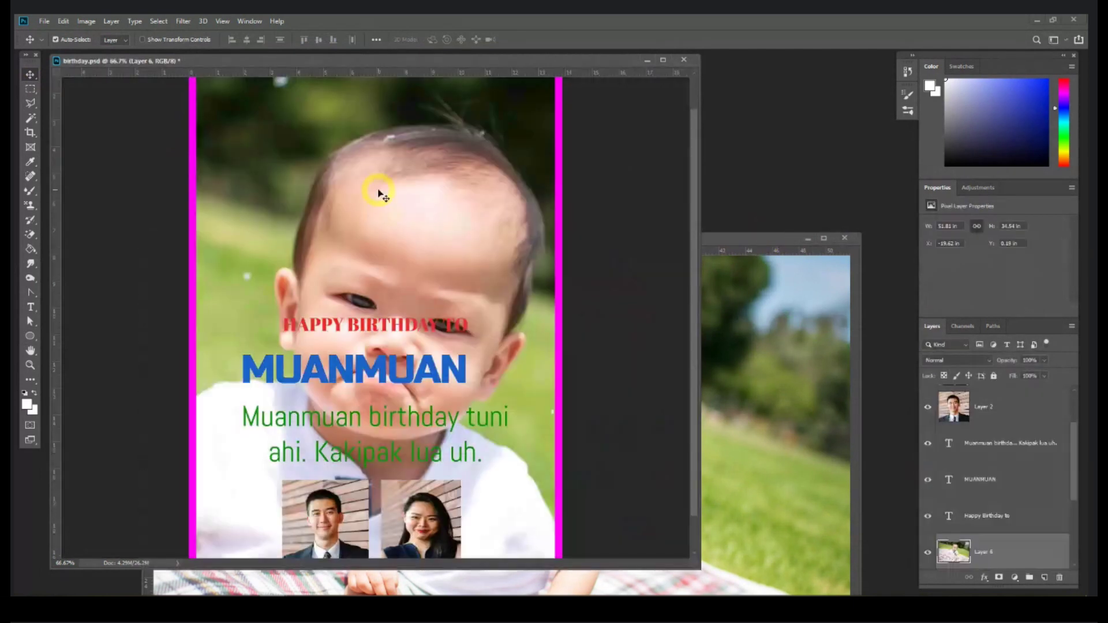
pyautogui.moveTo(423, 231); pyautogui.dragTo(403, 182)
pyautogui.hotkey('ctrl', '-')
pyautogui.hotkey('ctrl', '-')
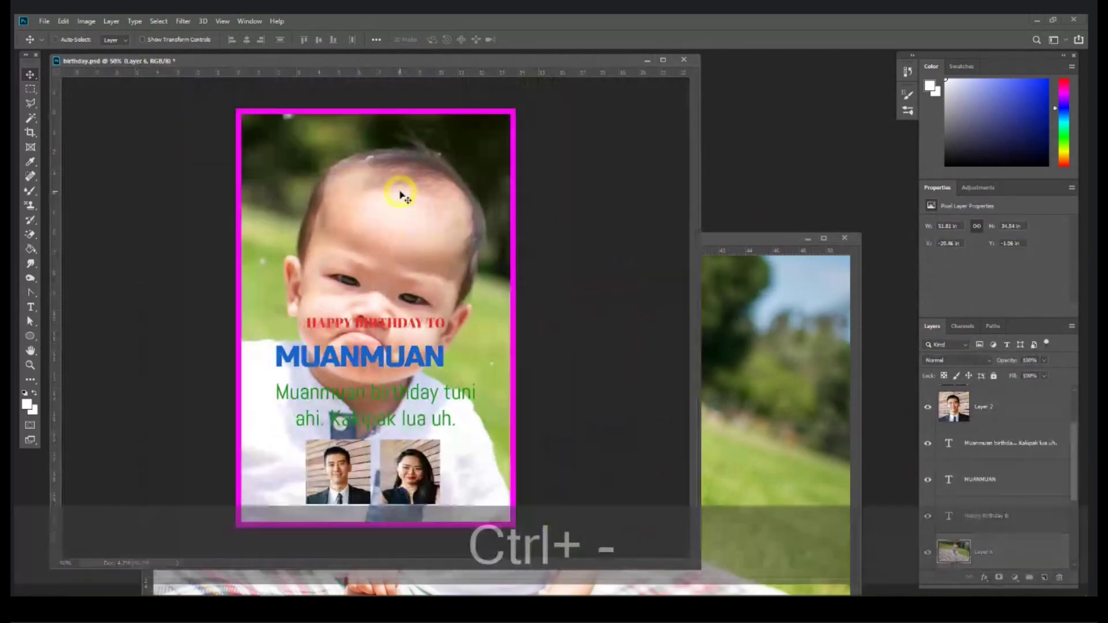
pyautogui.scroll(-4, 1012, 536)
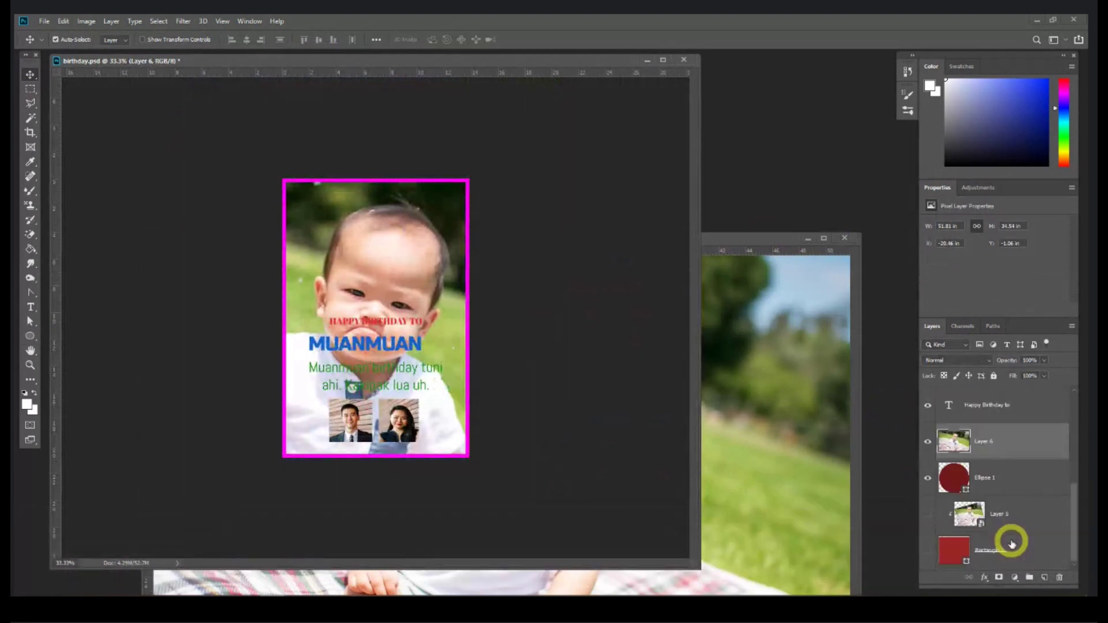
pyautogui.rightClick(1001, 410)
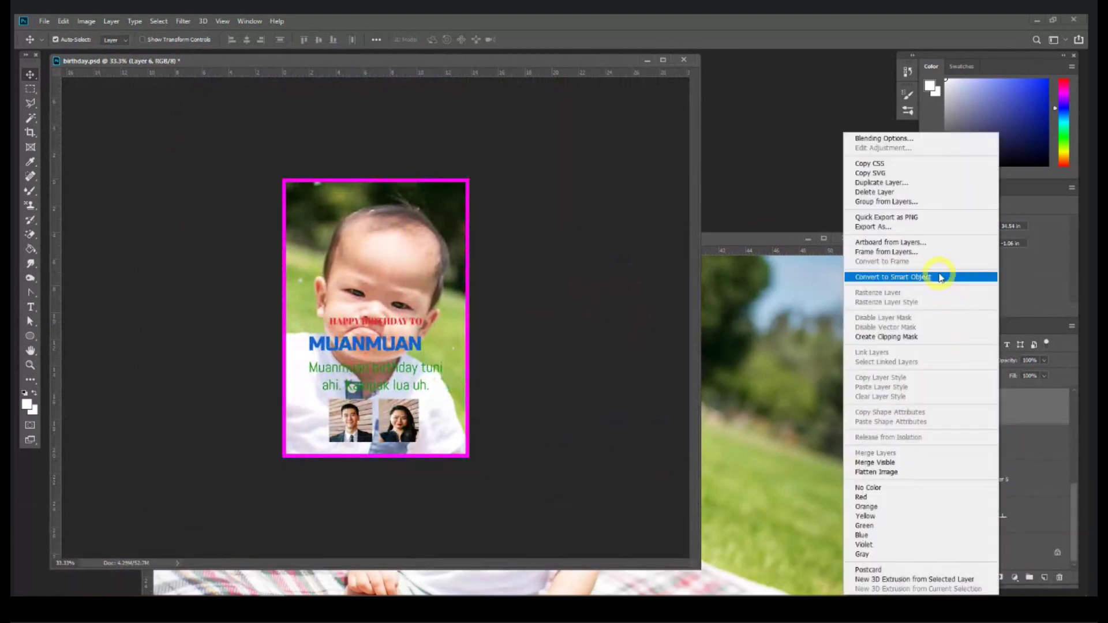
pyautogui.click(946, 277)
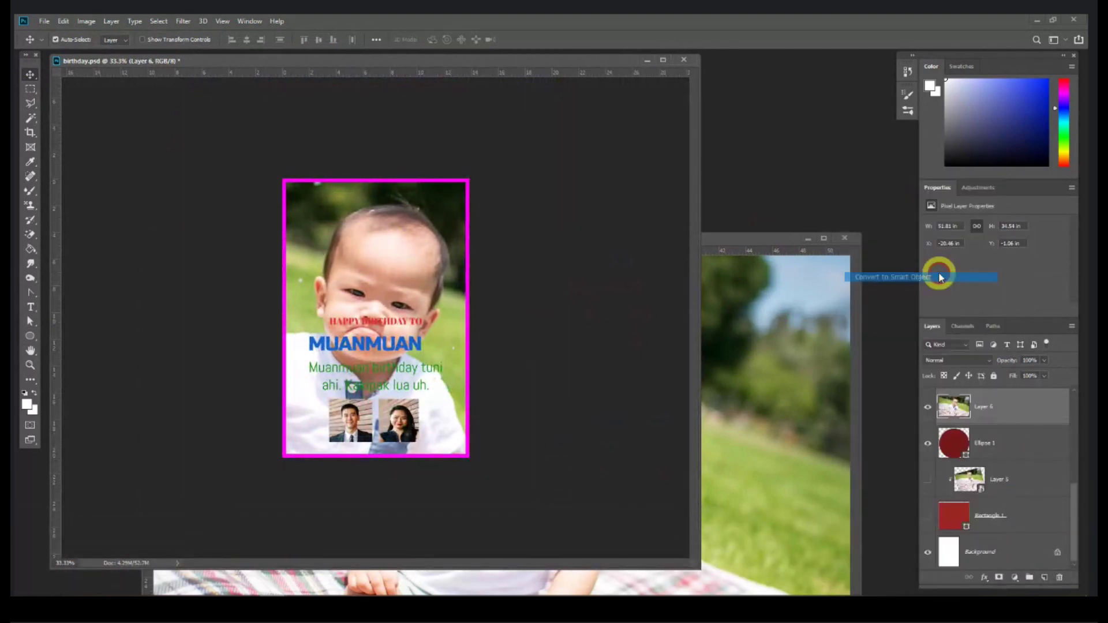
pyautogui.rightClick(1032, 414)
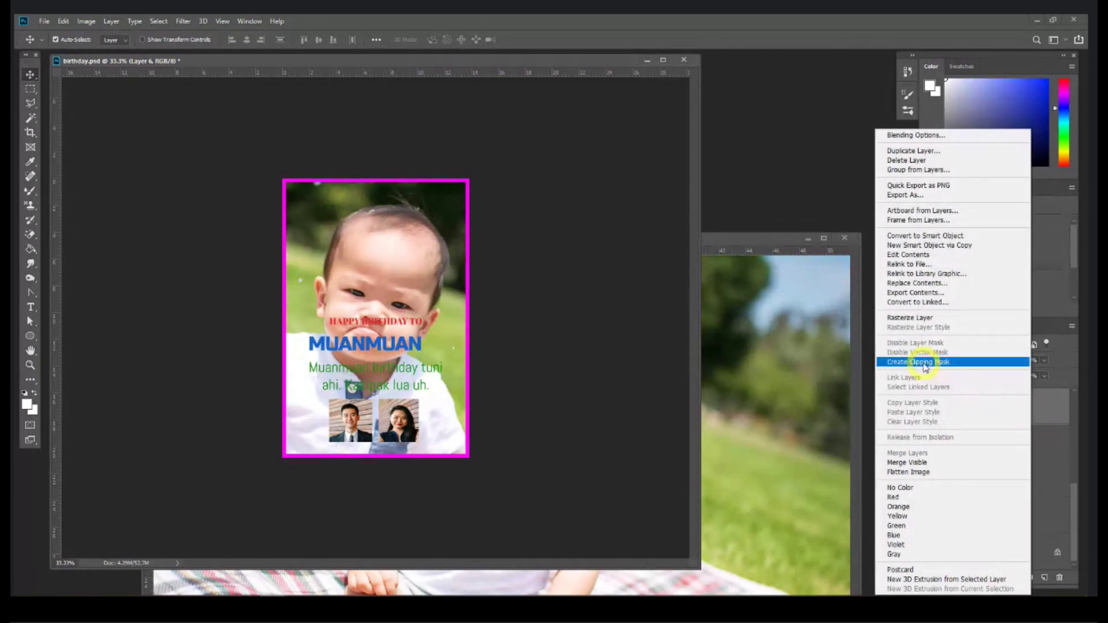
pyautogui.click(925, 363)
# Step: Scale and position the photo inside the circle, then delete the layers down to the rectangle
pyautogui.hotkey('ctrl', 't')
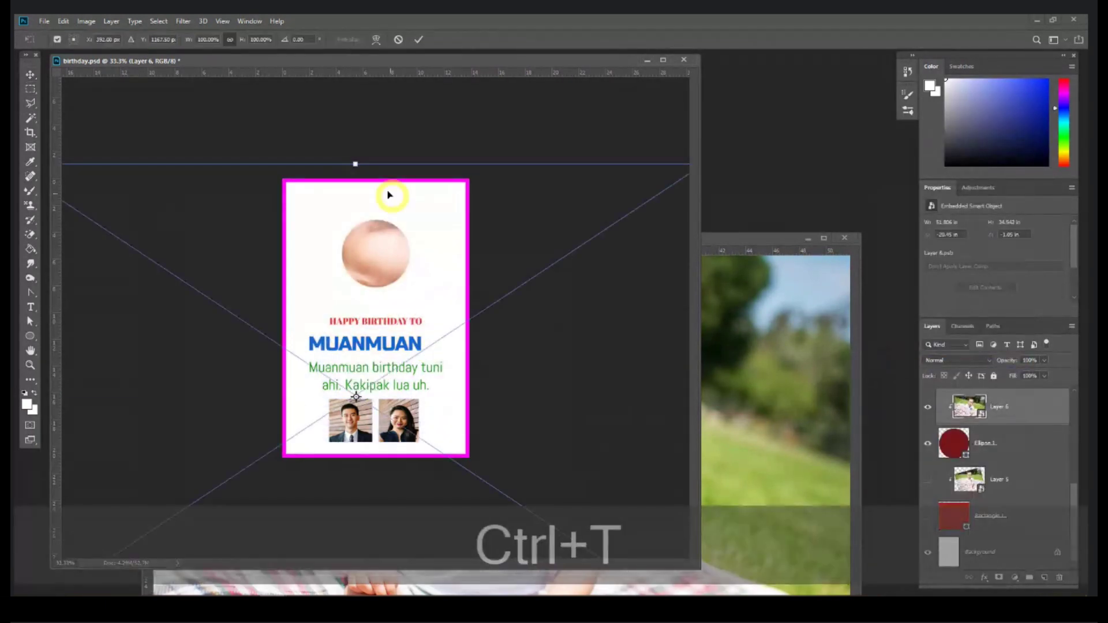
pyautogui.moveTo(361, 164); pyautogui.dragTo(362, 383)
pyautogui.moveTo(364, 436); pyautogui.dragTo(363, 255)
pyautogui.moveTo(363, 446); pyautogui.dragTo(364, 349)
pyautogui.moveTo(495, 363); pyautogui.dragTo(537, 348)
pyautogui.press('Escape')
pyautogui.hotkey('ctrl', '=')
pyautogui.hotkey('ctrl', '=')
pyautogui.moveTo(383, 212); pyautogui.dragTo(397, 229)
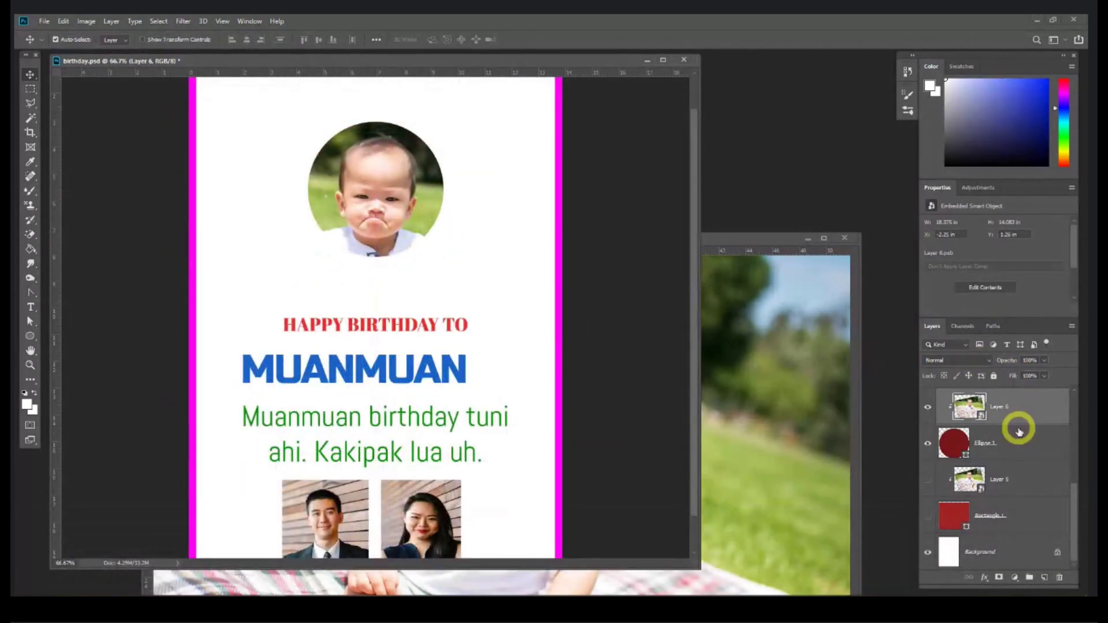
pyautogui.keyDown('shift'); pyautogui.click(1023, 521); pyautogui.keyUp('shift')
pyautogui.hotkey('shift', 'Delete')
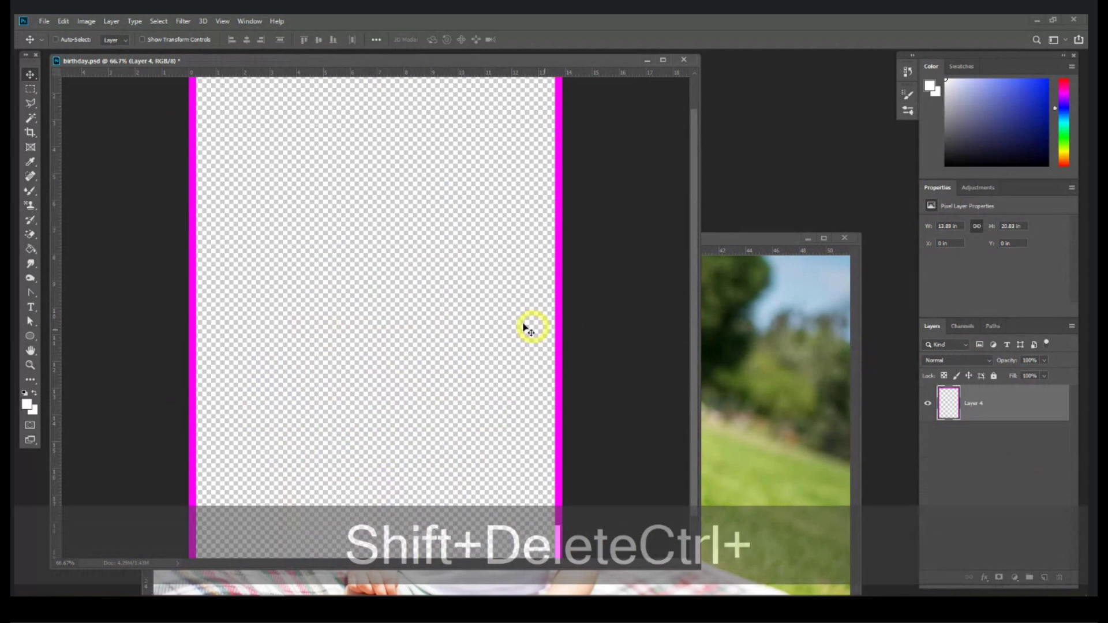
# Step: Close birthday.psd without saving and create a new 1548 × 1368 px blank document
pyautogui.hotkey('ctrl', '-')
pyautogui.click(684, 60)
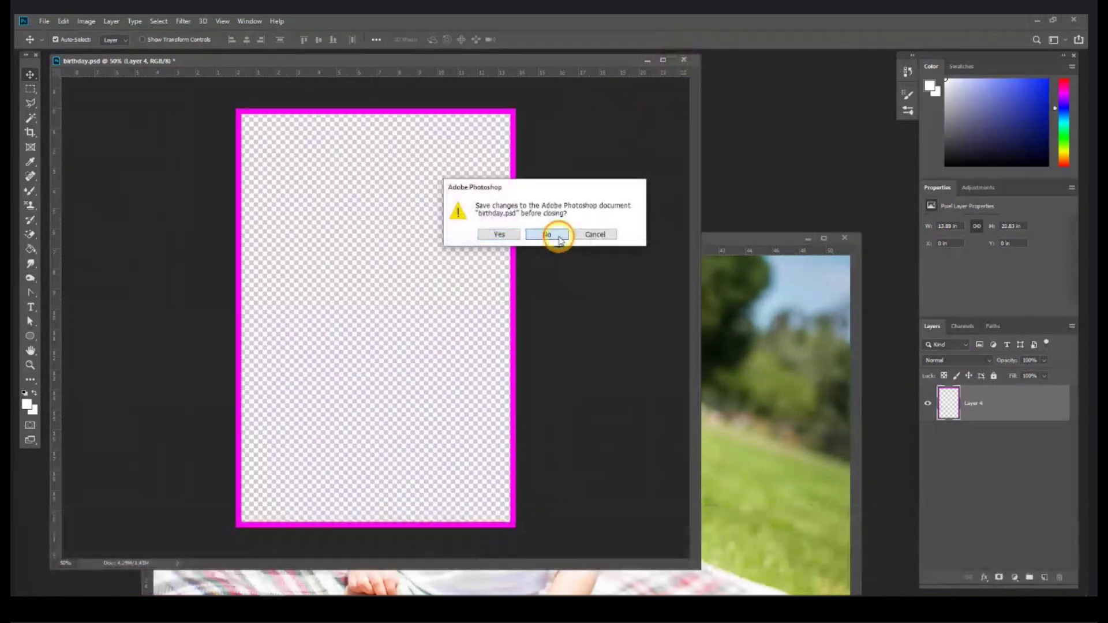
pyautogui.click(547, 234)
pyautogui.hotkey('ctrl', 'n')
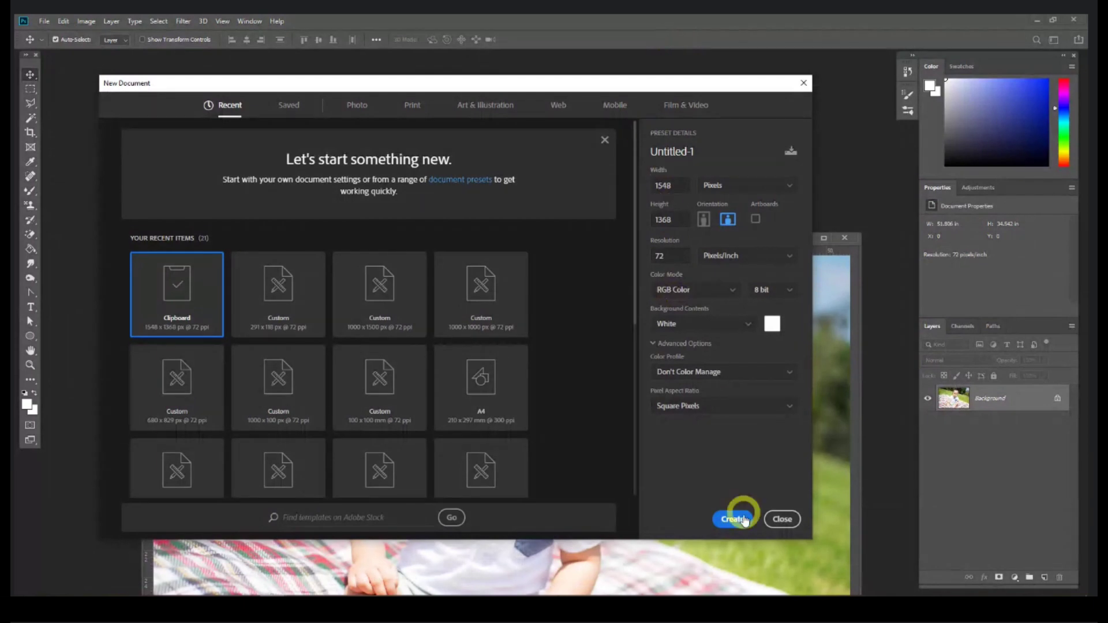
pyautogui.click(741, 521)
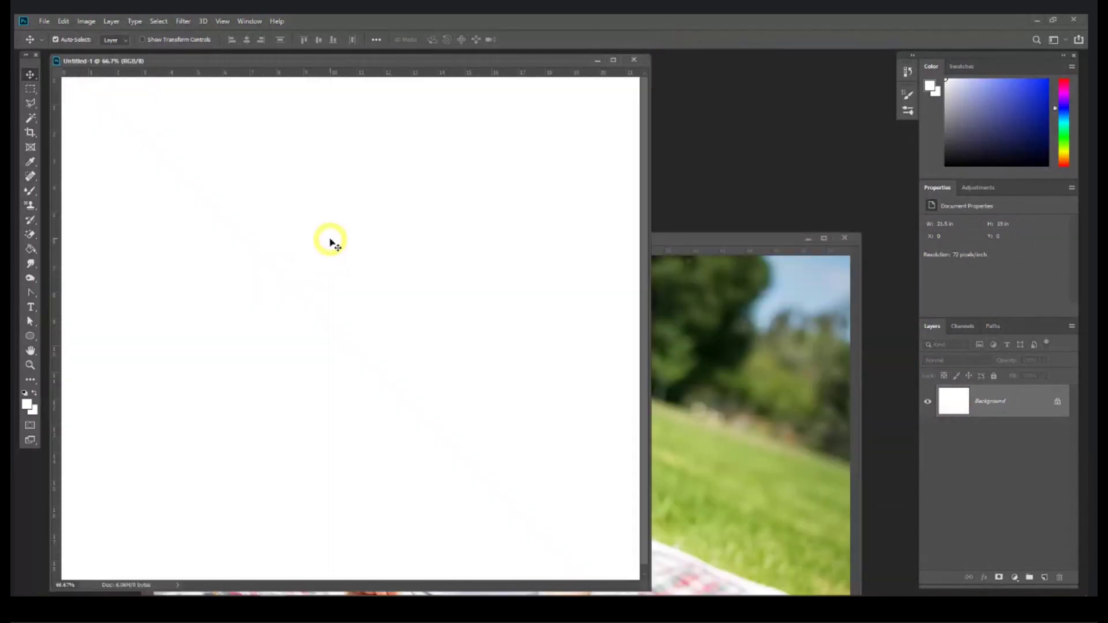
pyautogui.hotkey('ctrl', '-')
pyautogui.hotkey('ctrl', '-')
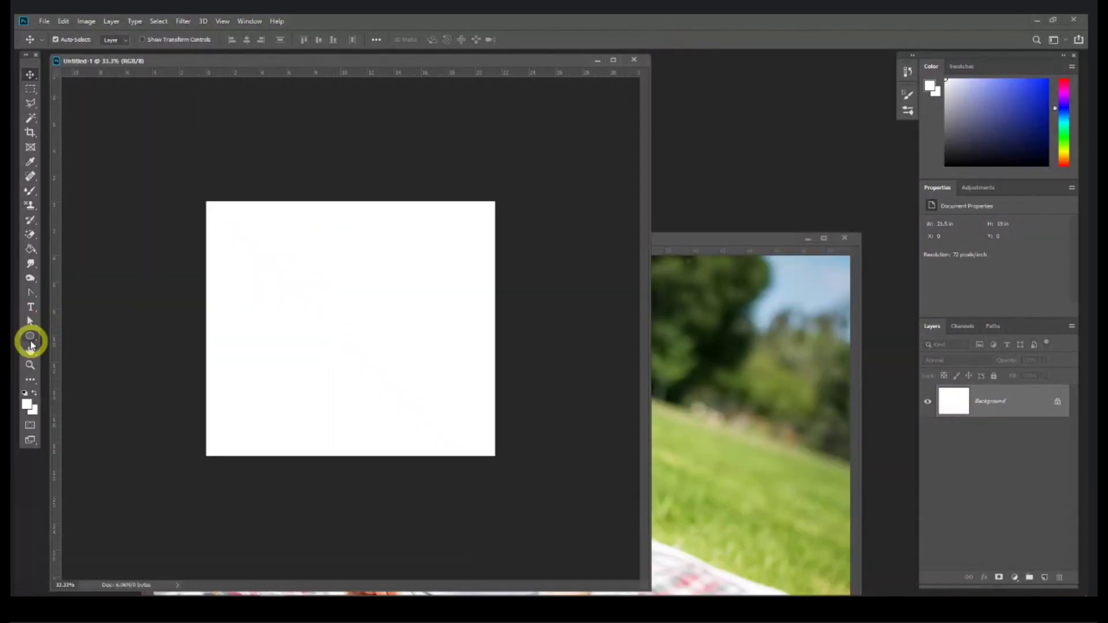
# Step: Draw a 495 × 525 px rectangle near the top-left and fill it dark red 951919
pyautogui.click(31, 340)
pyautogui.click(71, 341)
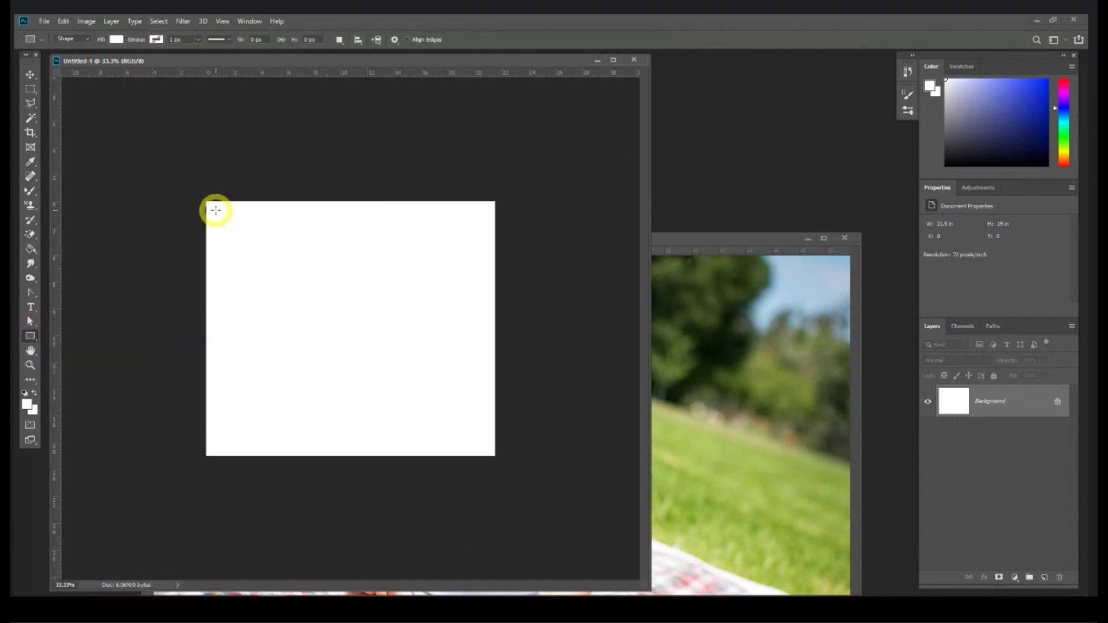
pyautogui.moveTo(216, 210); pyautogui.dragTo(308, 307)
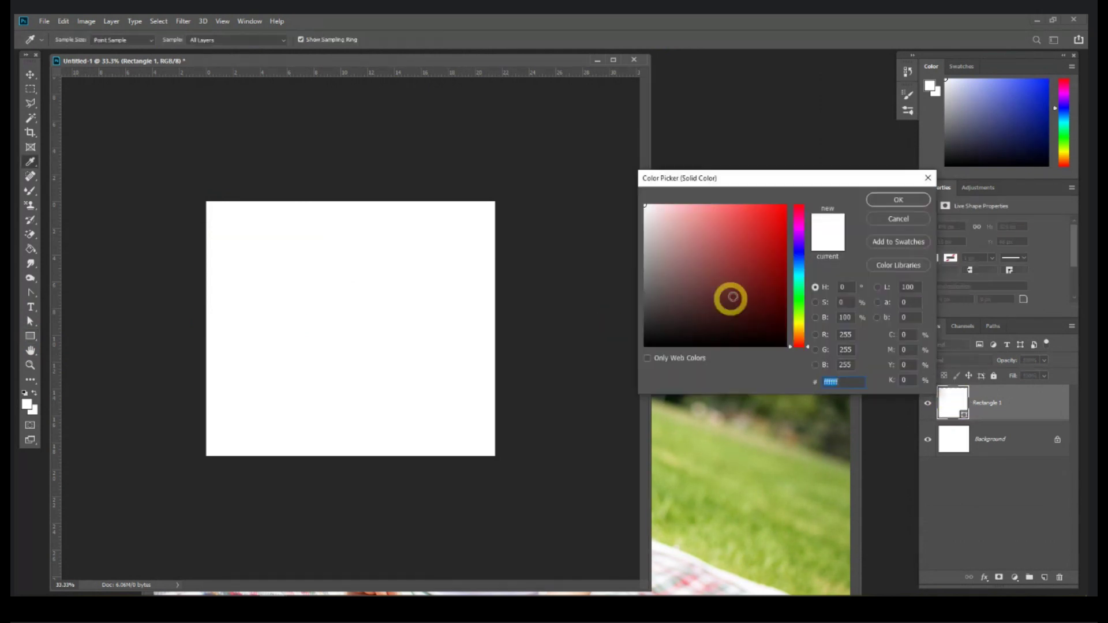
pyautogui.click(762, 263)
pyautogui.press('Return')
pyautogui.click(30, 73)
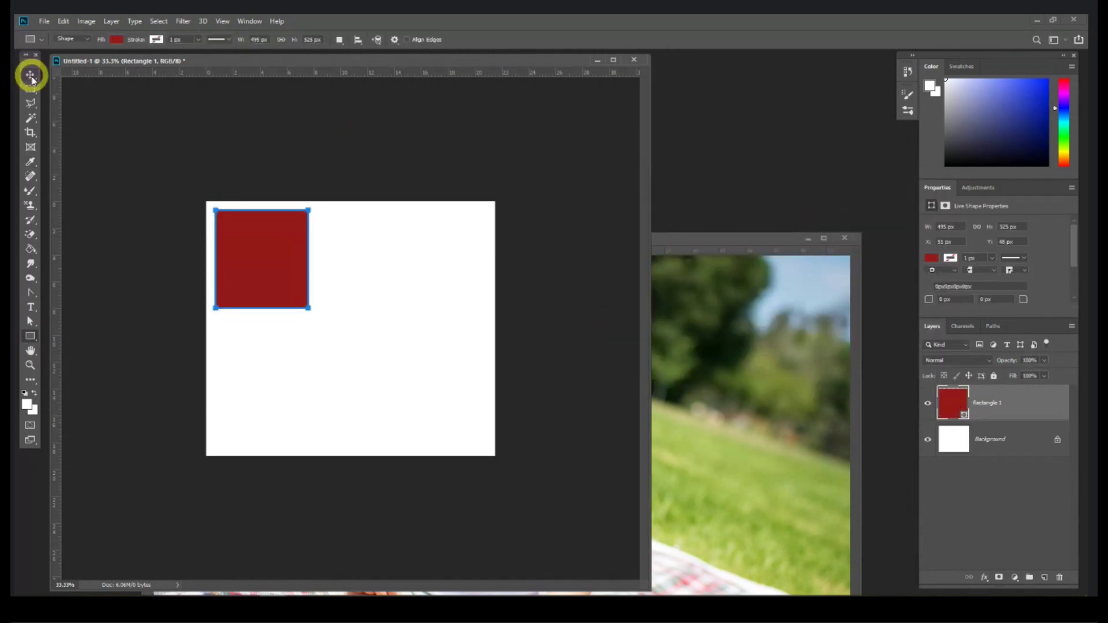
# Step: Move the red rectangle to the top-left corner and duplicate it into three copies
pyautogui.click(273, 262)
pyautogui.moveTo(273, 263); pyautogui.dragTo(263, 254)
pyautogui.moveTo(1011, 411); pyautogui.dragTo(1046, 577)
pyautogui.moveTo(231, 244); pyautogui.dragTo(347, 250)
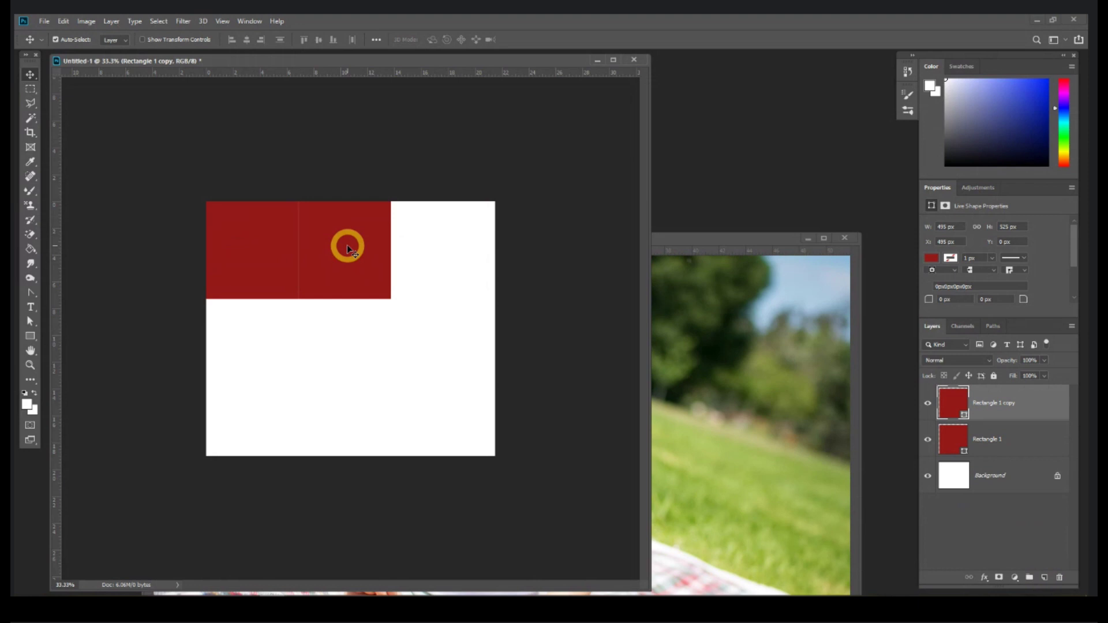
pyautogui.press('alt')
pyautogui.moveTo(353, 251); pyautogui.dragTo(305, 368)
pyautogui.moveTo(341, 265); pyautogui.dragTo(498, 251)
# Step: Widen the rectangles to close the white gaps, moving the lower one to the left edge
pyautogui.hotkey('ctrl', 't')
pyautogui.press('Return')
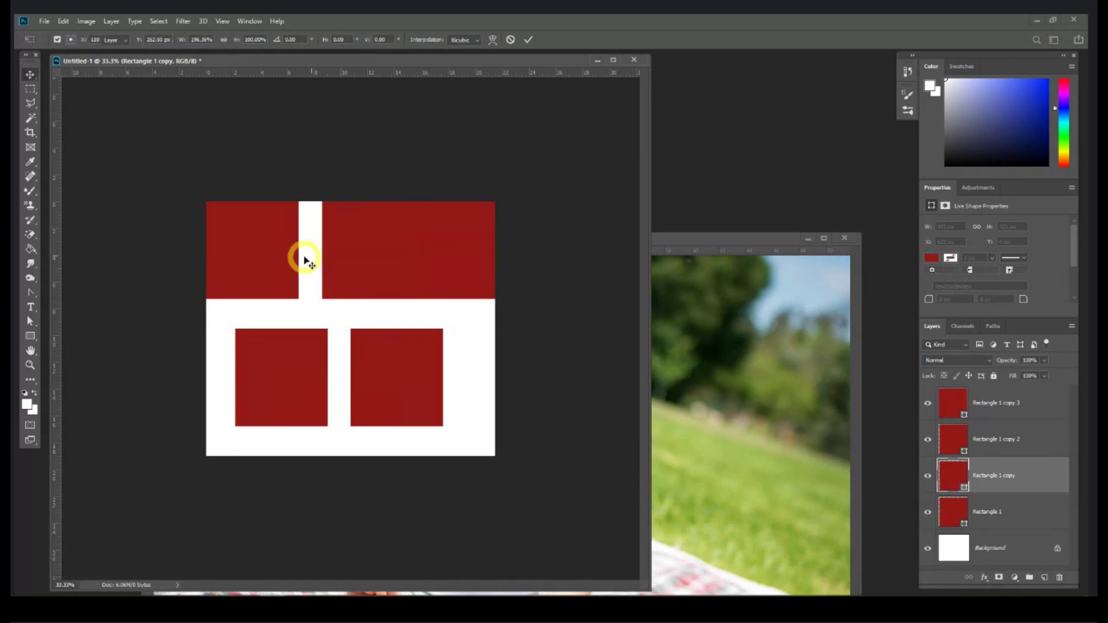
pyautogui.keyDown('ctrl'); pyautogui.click(297, 256); pyautogui.keyUp('ctrl')
pyautogui.hotkey('ctrl', 't')
pyautogui.moveTo(299, 252); pyautogui.dragTo(321, 253)
pyautogui.press('Return')
pyautogui.moveTo(294, 368); pyautogui.dragTo(368, 351)
pyautogui.hotkey('ctrl', 't')
pyautogui.press('Return')
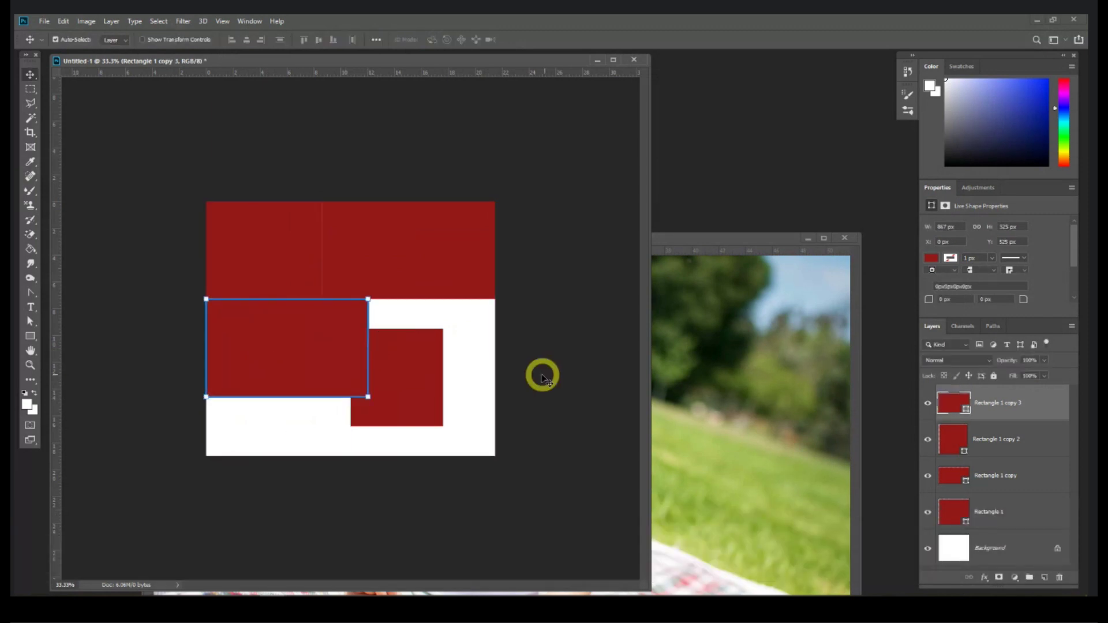
# Step: Recolour the lower-left rectangle grass green and Rectangle 1 copy 2 maroon, then reposition and widen it
pyautogui.doubleClick(946, 410)
pyautogui.click(761, 486)
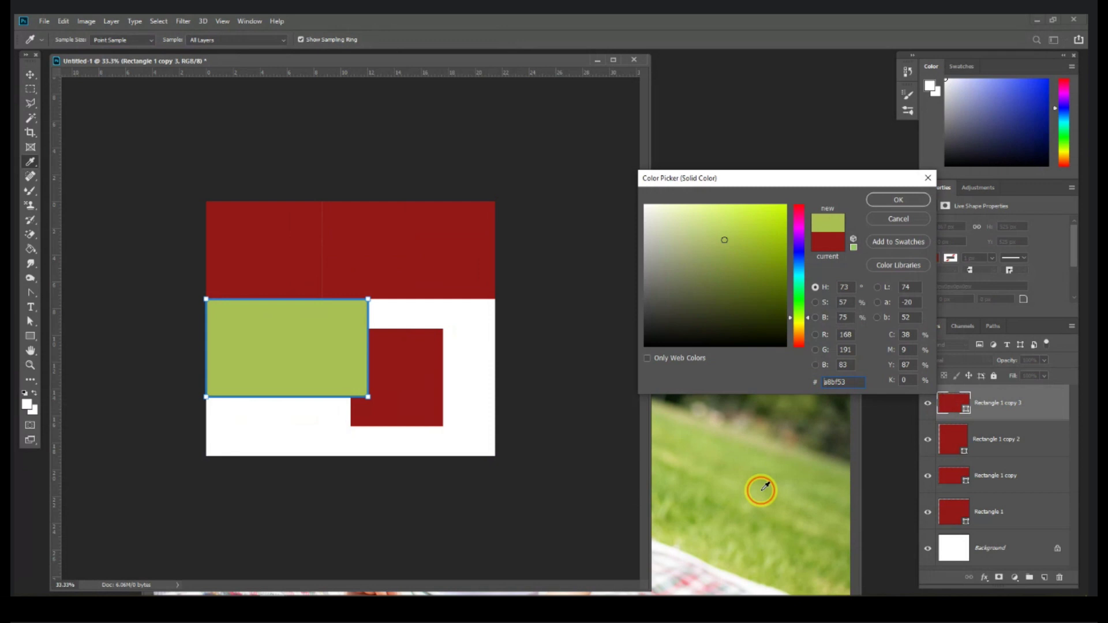
pyautogui.press('Return')
pyautogui.click(954, 439)
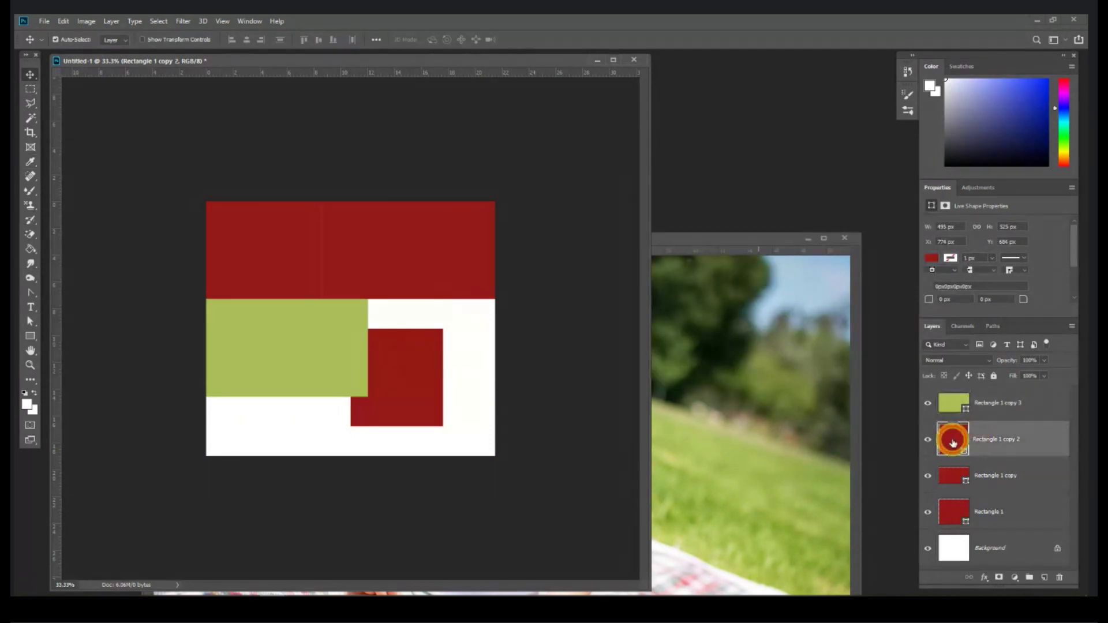
pyautogui.doubleClick(953, 442)
pyautogui.click(759, 313)
pyautogui.press('Return')
pyautogui.moveTo(415, 376); pyautogui.dragTo(517, 353)
pyautogui.hotkey('ctrl', 't')
pyautogui.press('Return')
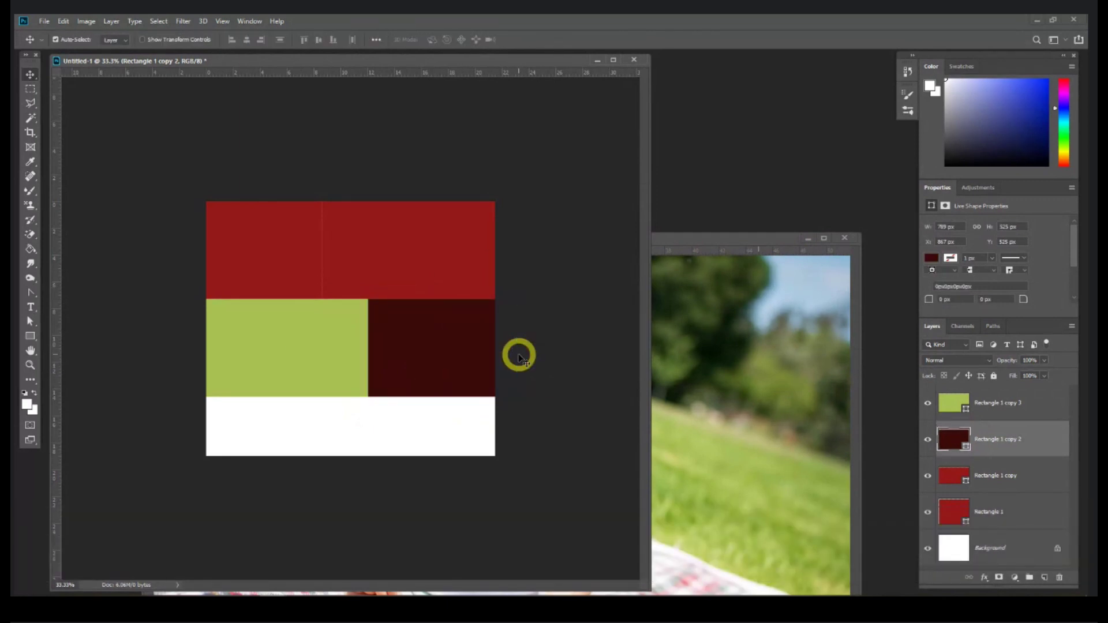
# Step: Open Z01 (5).jpg from the Session 1 folder, discarding its embedded colour profile
pyautogui.click(149, 585)
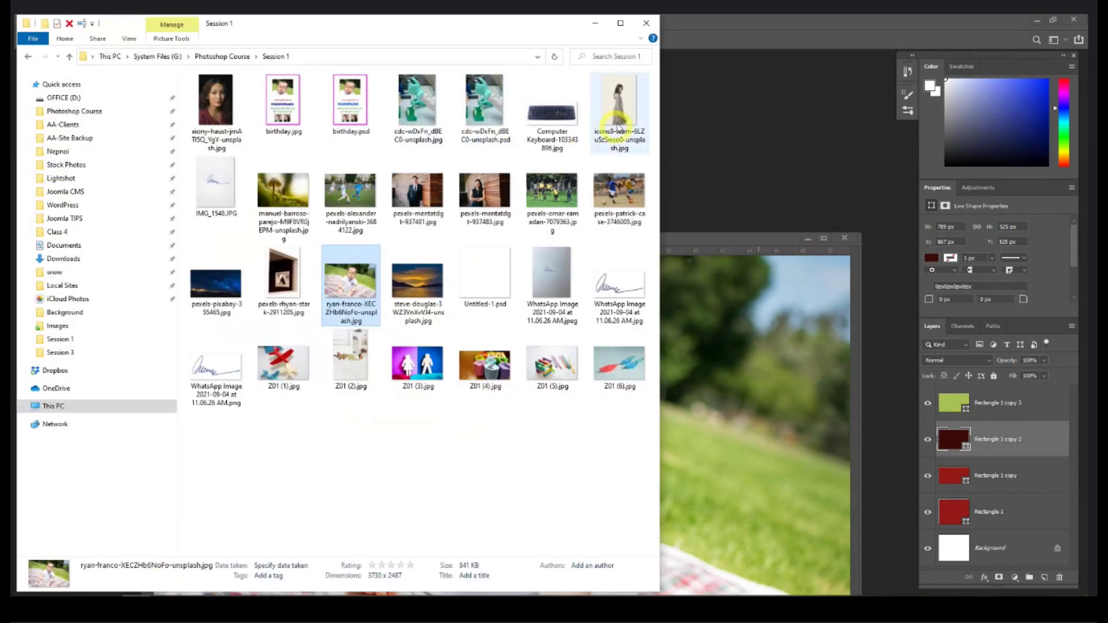
pyautogui.moveTo(552, 364); pyautogui.dragTo(773, 207)
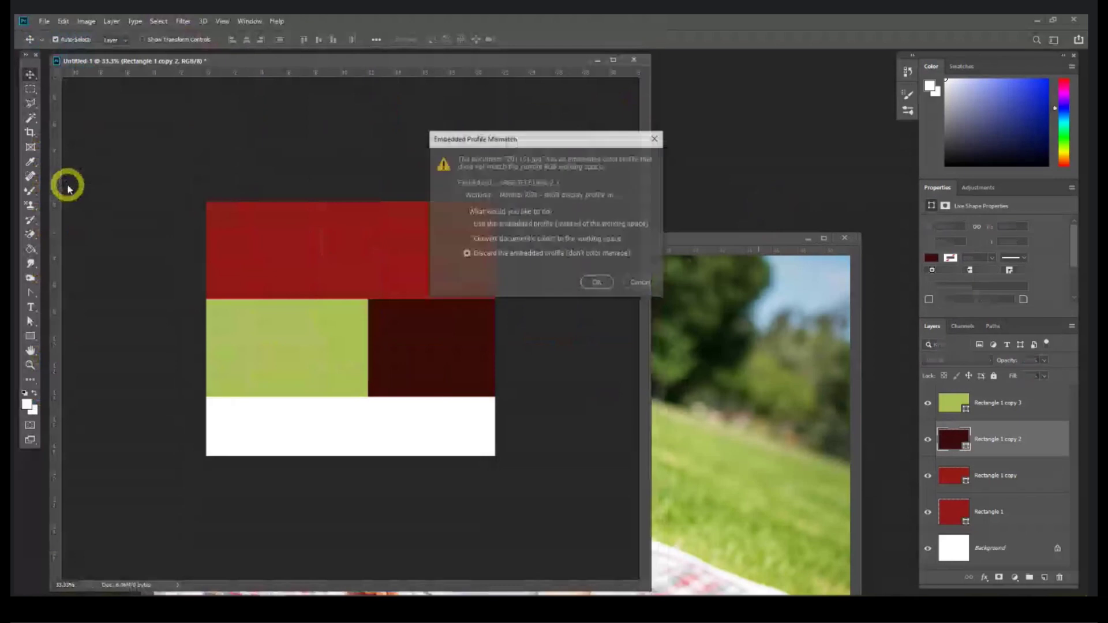
pyautogui.click(601, 282)
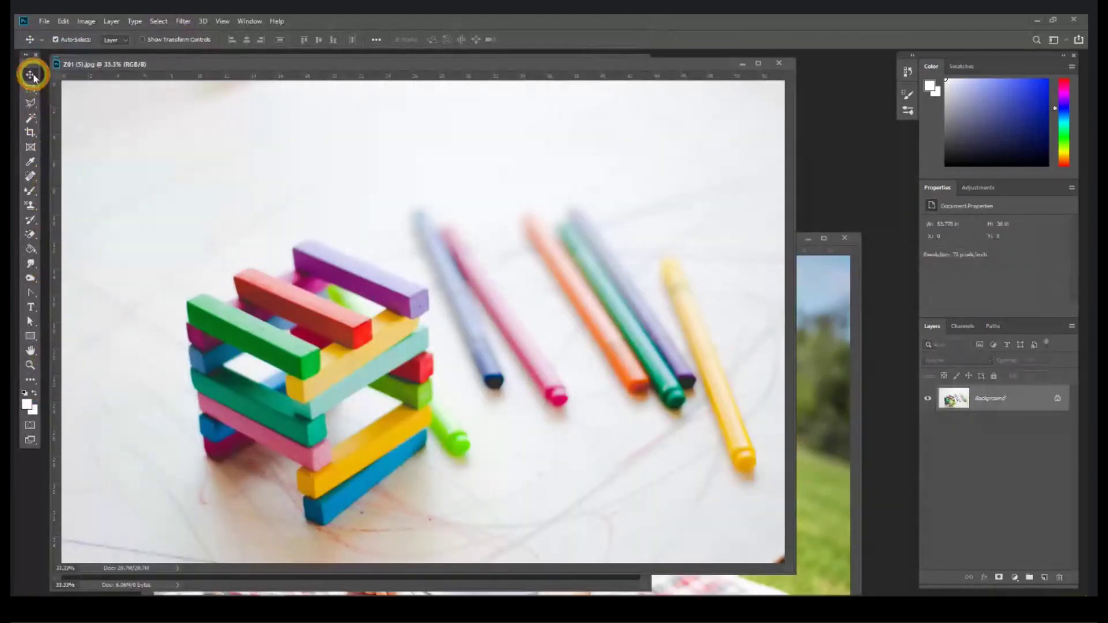
# Step: Copy the coloured-blocks photo into Untitled-1 as Layer 1, just above Rectangle 1
pyautogui.moveTo(132, 68); pyautogui.dragTo(133, 178)
pyautogui.moveTo(403, 346); pyautogui.dragTo(398, 211)
pyautogui.moveTo(1001, 438); pyautogui.dragTo(1004, 398)
pyautogui.click(928, 403)
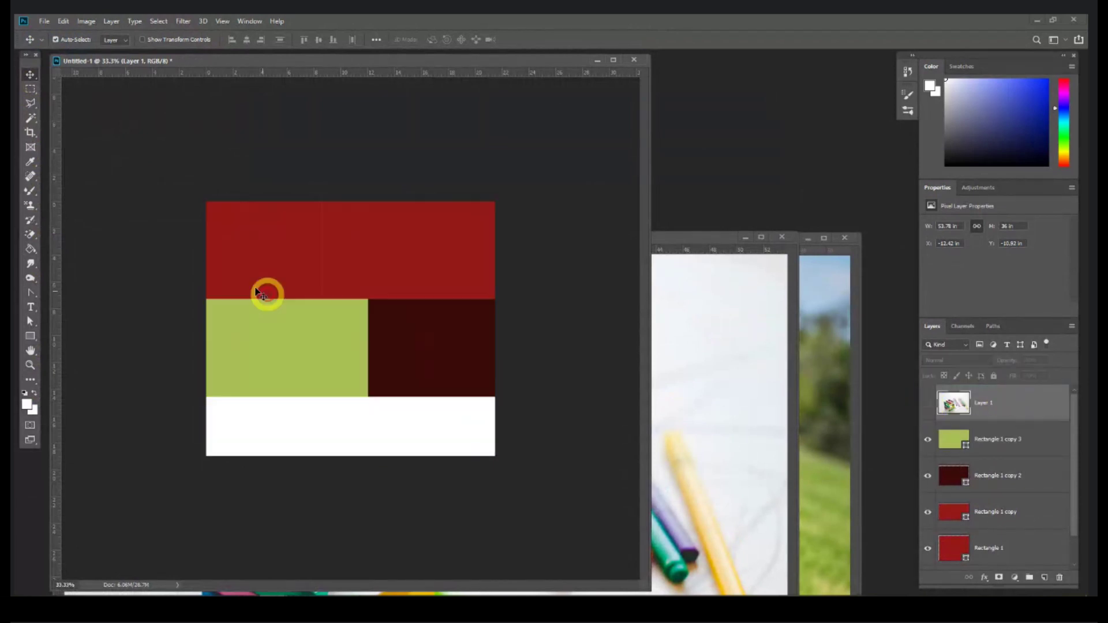
pyautogui.click(255, 257)
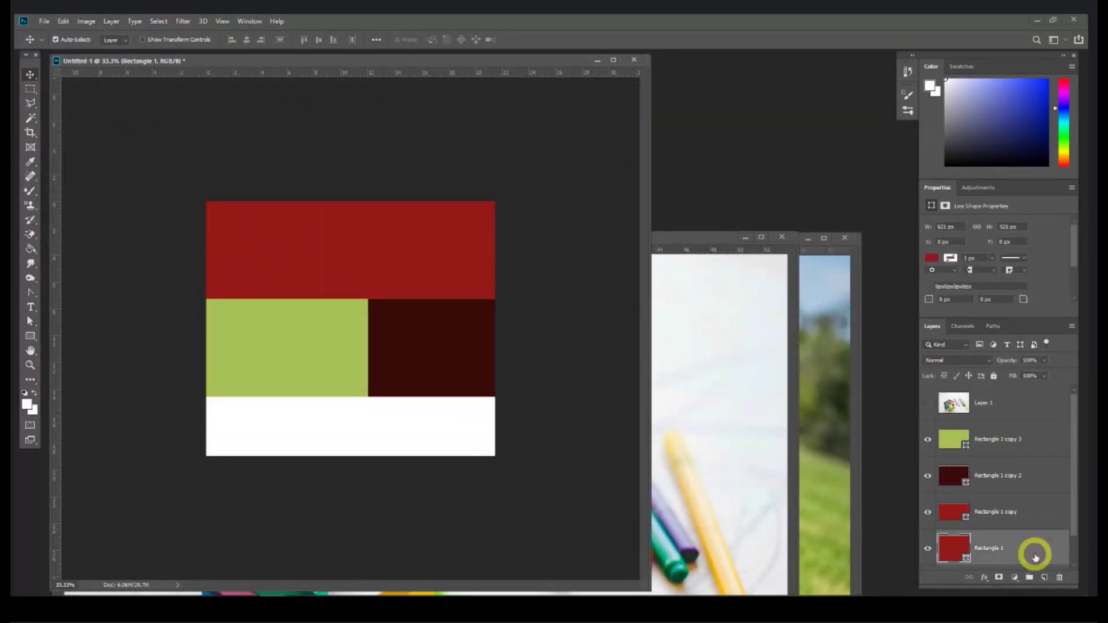
pyautogui.moveTo(988, 400); pyautogui.dragTo(1014, 531)
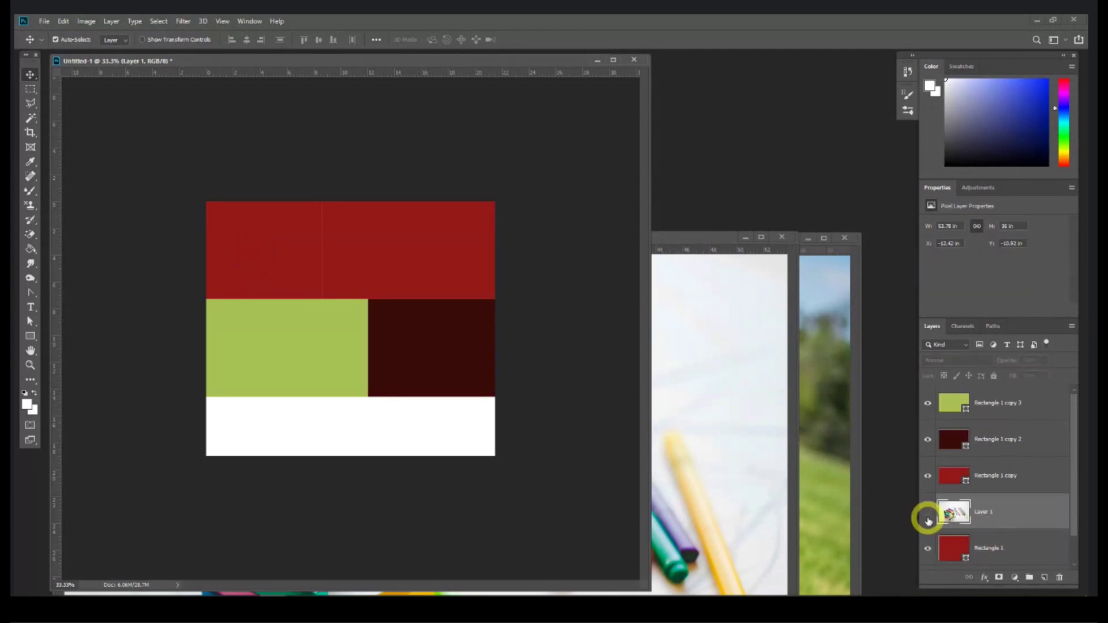
pyautogui.click(926, 513)
pyautogui.keyDown('alt'); pyautogui.click(959, 497); pyautogui.keyUp('alt')
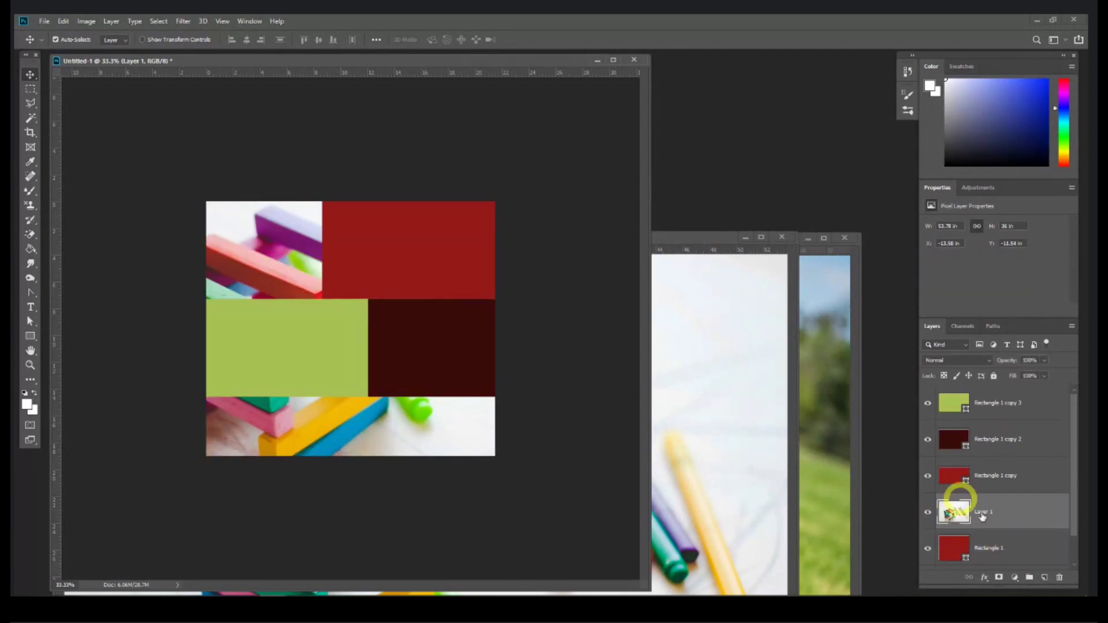
# Step: Clip the photo to Rectangle 1 and scale it down to fit the top-left block
pyautogui.rightClick(1017, 520)
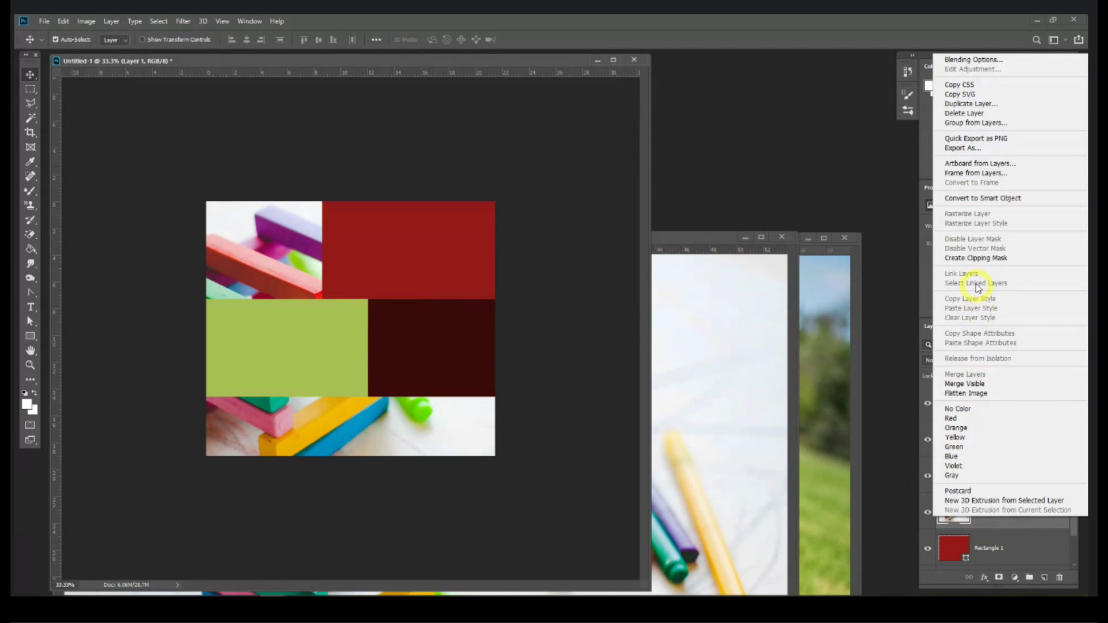
pyautogui.click(974, 259)
pyautogui.hotkey('ctrl', 't')
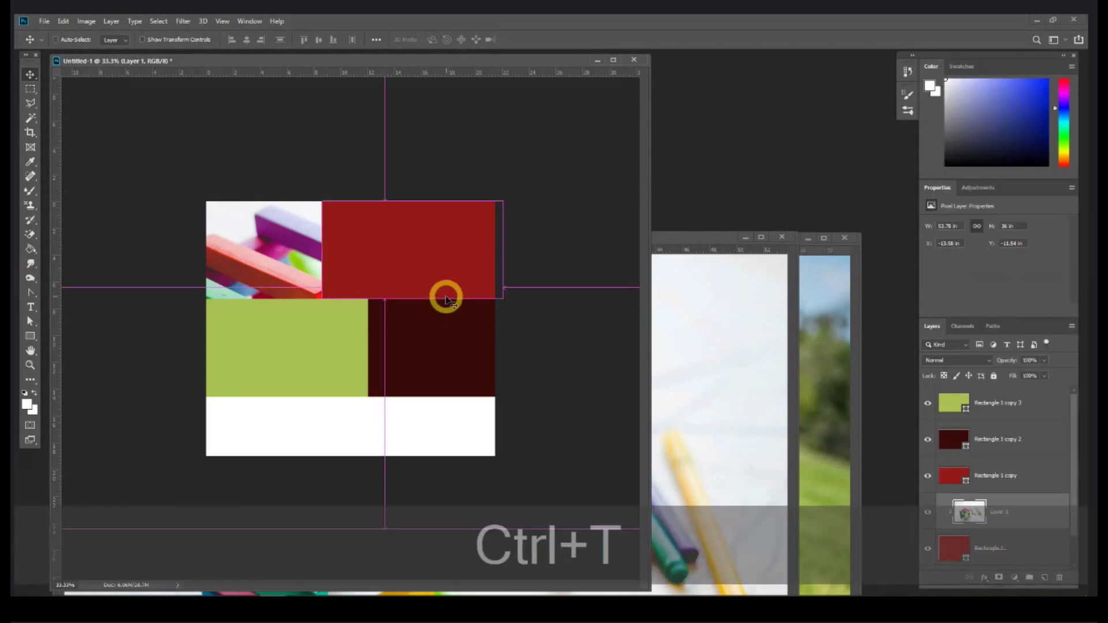
pyautogui.hotkey('ctrl', '-')
pyautogui.hotkey('ctrl', '-')
pyautogui.hotkey('ctrl', '-')
pyautogui.moveTo(370, 183); pyautogui.dragTo(321, 317)
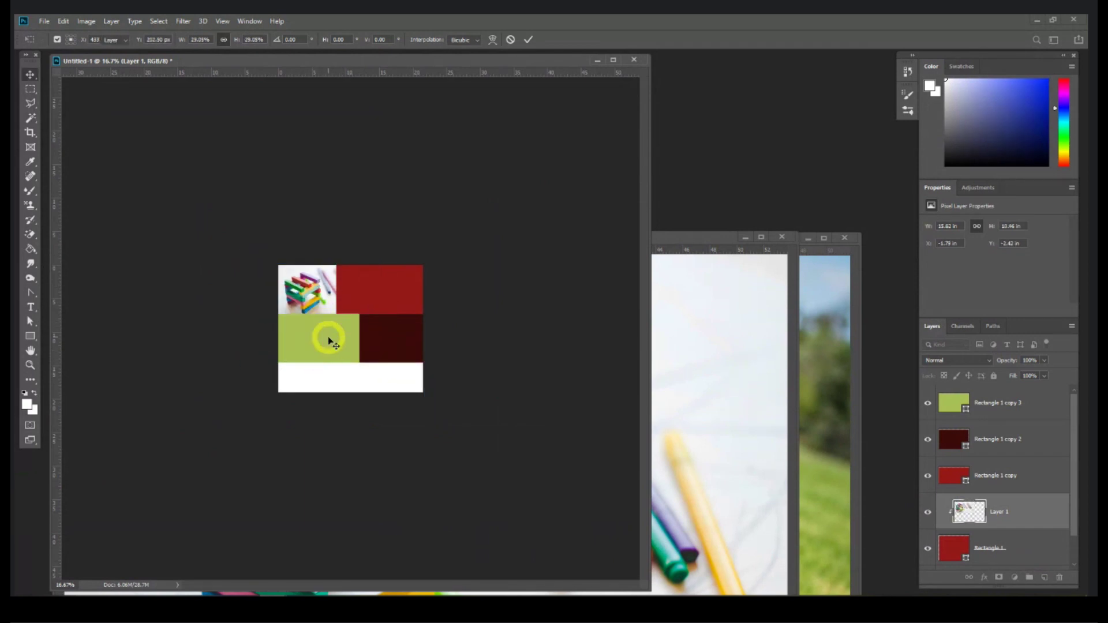
pyautogui.hotkey('ctrl', '=')
pyautogui.hotkey('ctrl', '=')
pyautogui.press('Return')
pyautogui.click(408, 248)
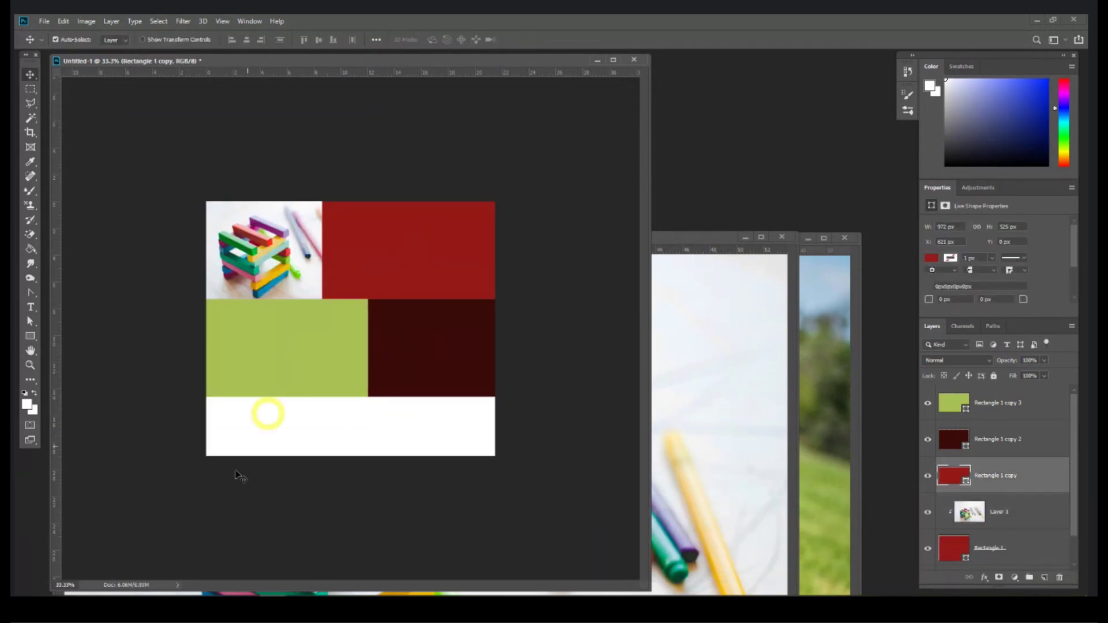
# Step: Open Z01 (4).jpg without its colour profile and copy it into the collage as Layer 2
pyautogui.hotkey('alt', 'Tab')
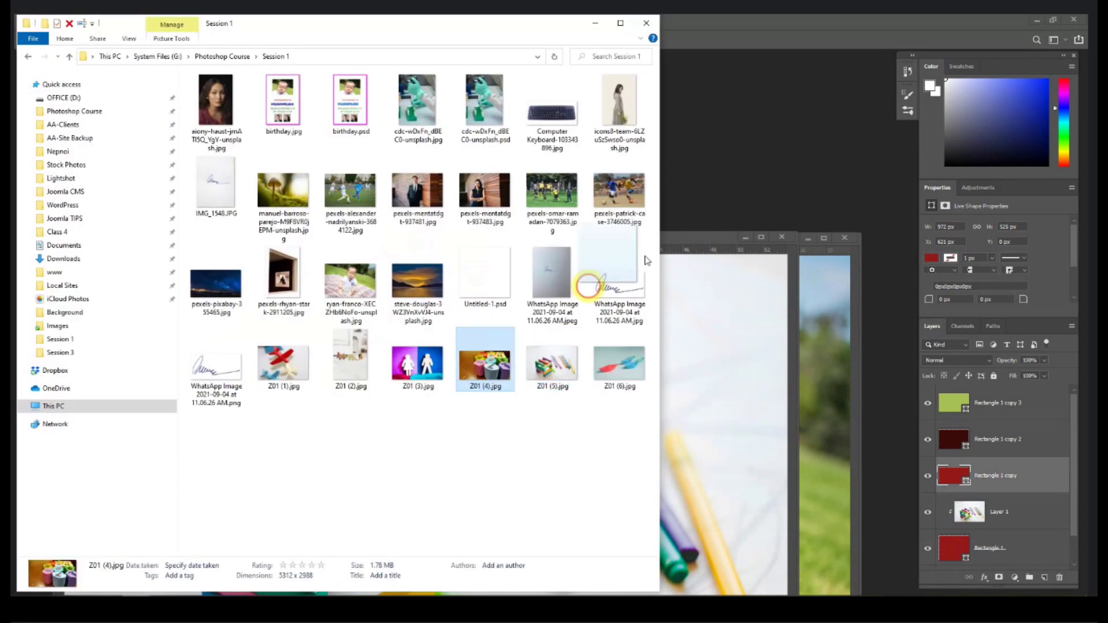
pyautogui.click(806, 164)
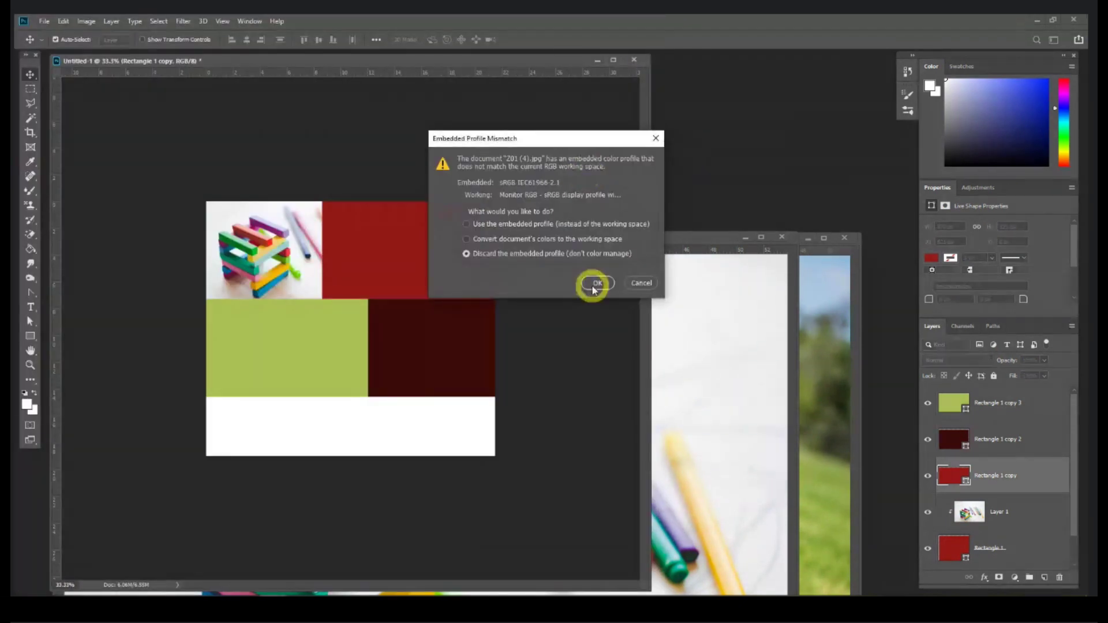
pyautogui.click(594, 281)
pyautogui.moveTo(219, 65); pyautogui.dragTo(178, 309)
pyautogui.moveTo(445, 371); pyautogui.dragTo(436, 225)
# Step: Clip Layer 2 to the top-right rectangle and shrink it to fit the block
pyautogui.hotkey('ctrl', '-')
pyautogui.hotkey('ctrl', '-')
pyautogui.hotkey('ctrl', '-')
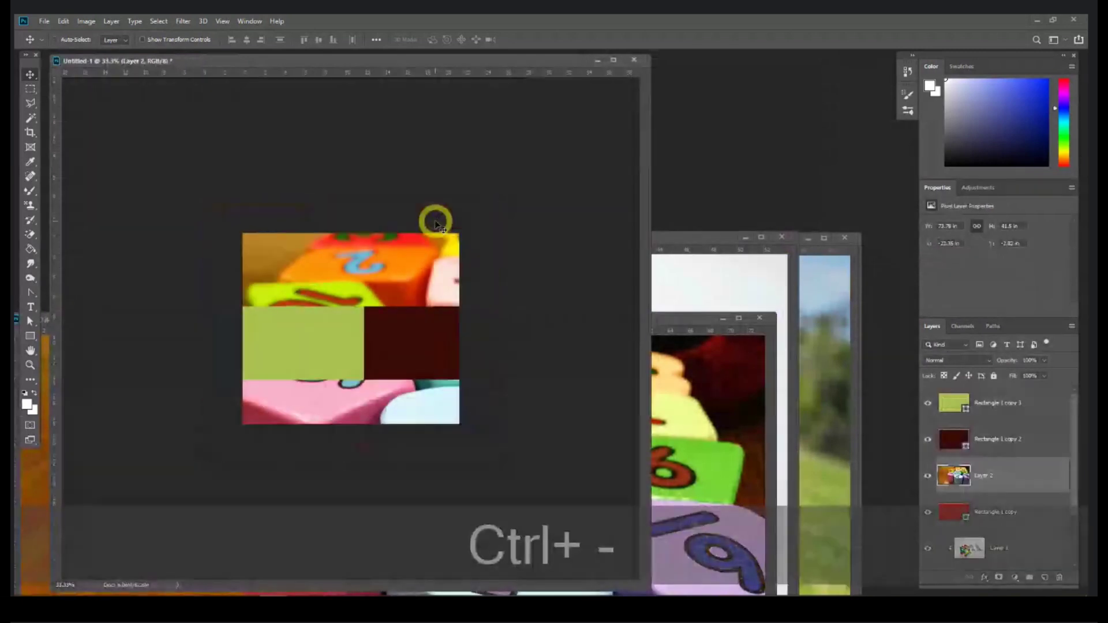
pyautogui.rightClick(1011, 484)
pyautogui.click(981, 220)
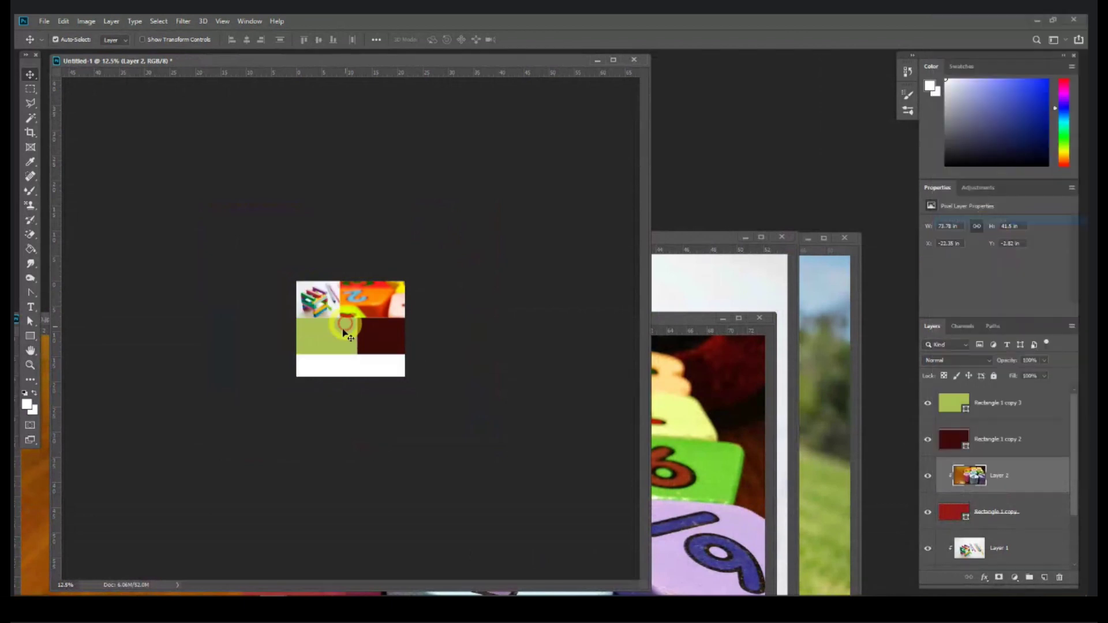
pyautogui.hotkey('ctrl', 't')
pyautogui.moveTo(370, 476); pyautogui.dragTo(371, 321)
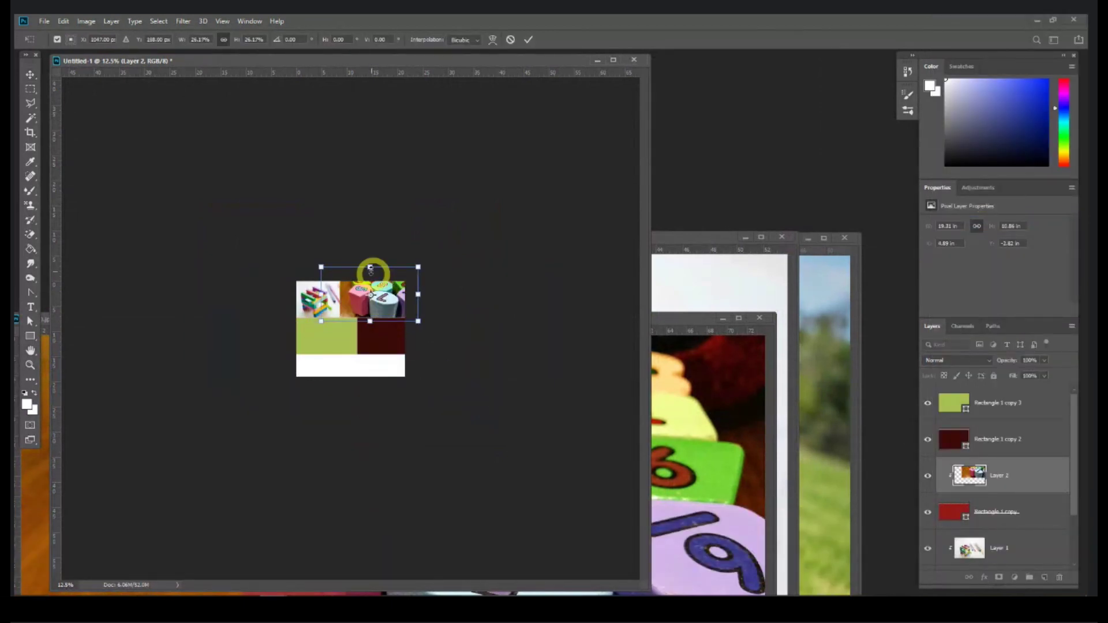
pyautogui.moveTo(370, 267); pyautogui.dragTo(371, 271)
pyautogui.doubleClick(383, 296)
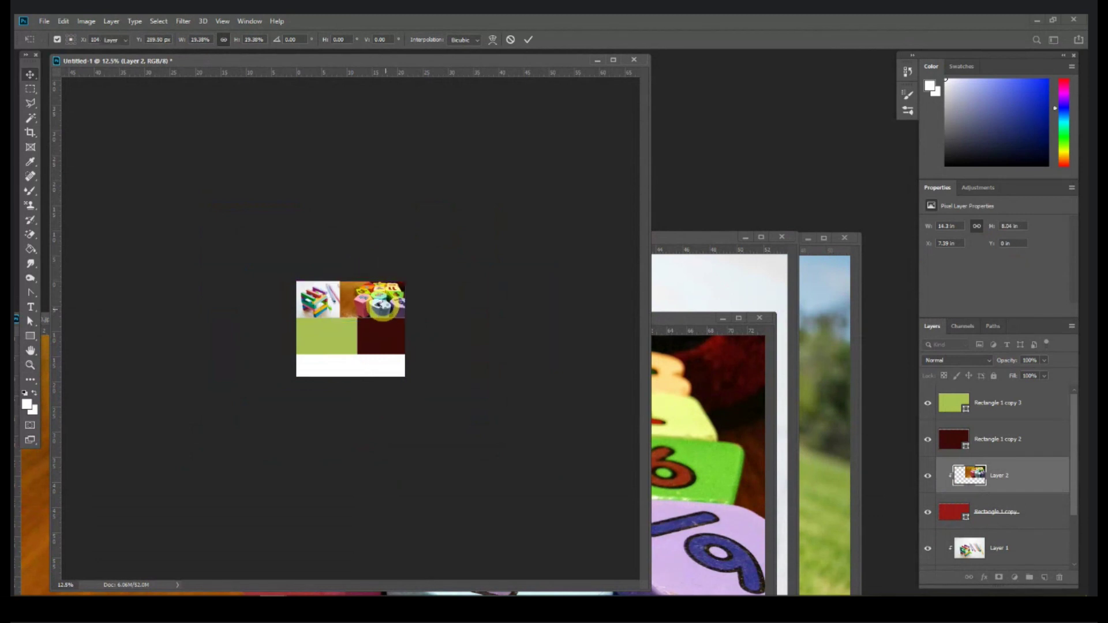
pyautogui.hotkey('ctrl', '=')
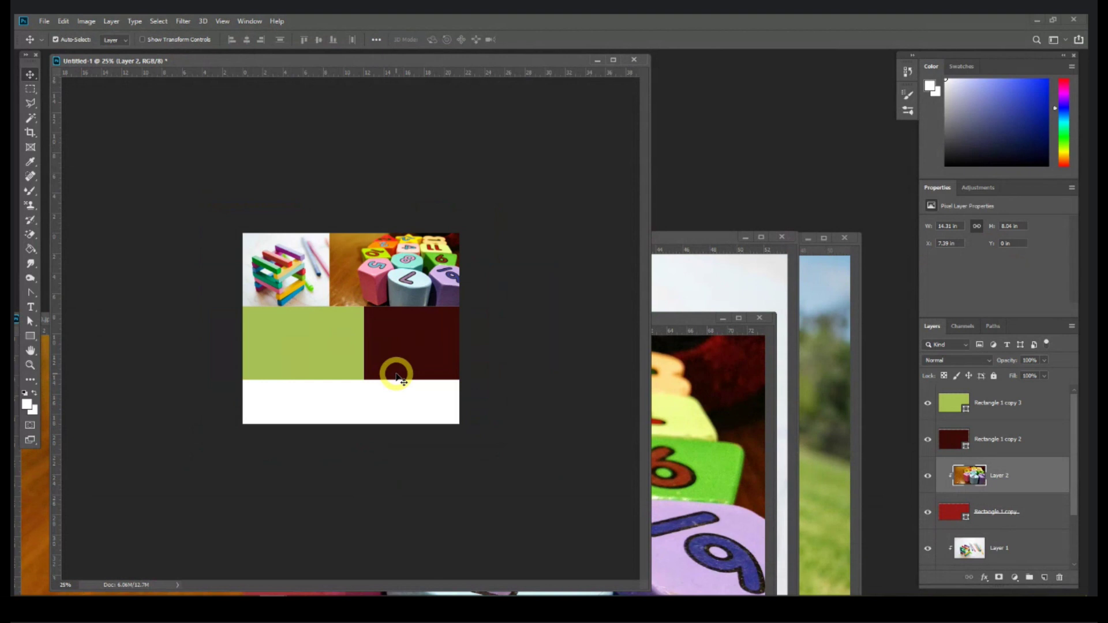
# Step: Discard the collage, close the number-blocks, coloured-pens and baby photos, and choose File > New
pyautogui.click(635, 60)
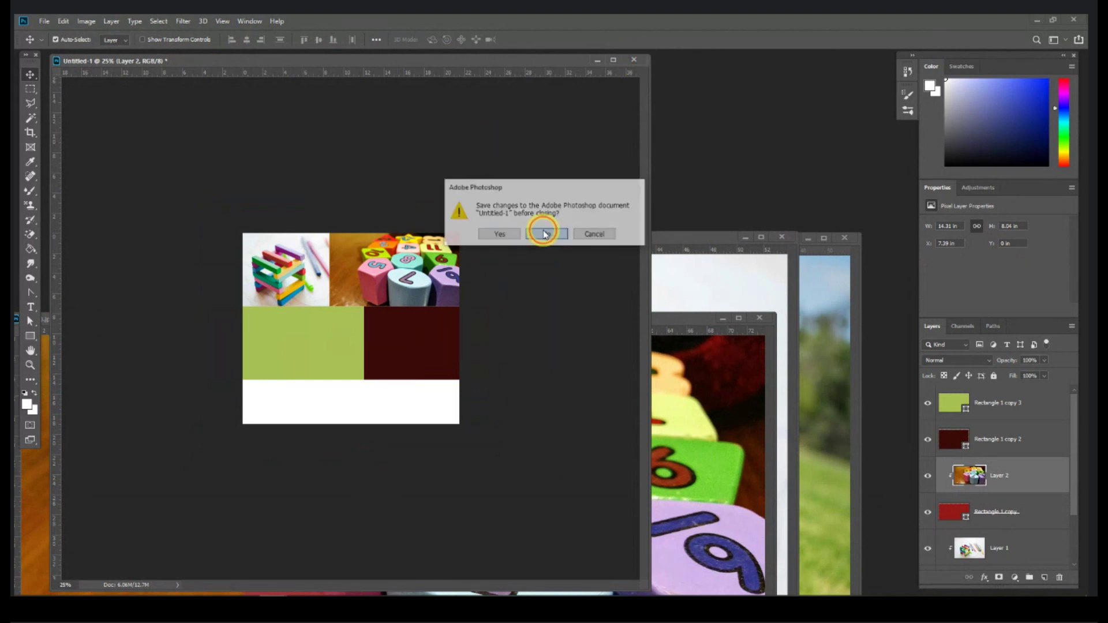
pyautogui.click(542, 232)
pyautogui.click(772, 316)
pyautogui.click(781, 237)
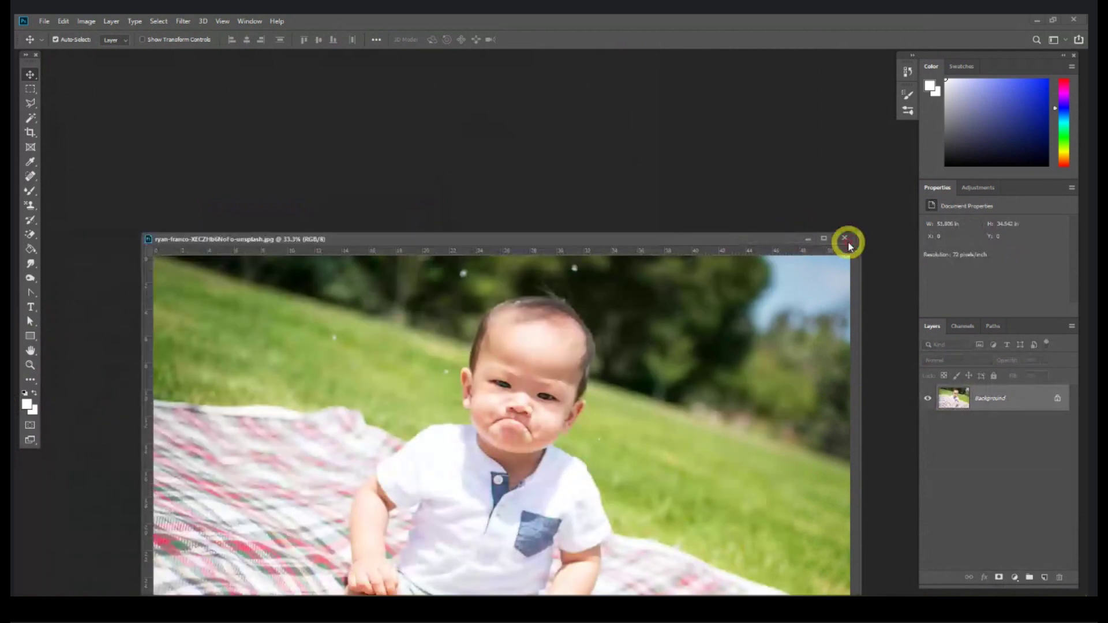
pyautogui.click(844, 238)
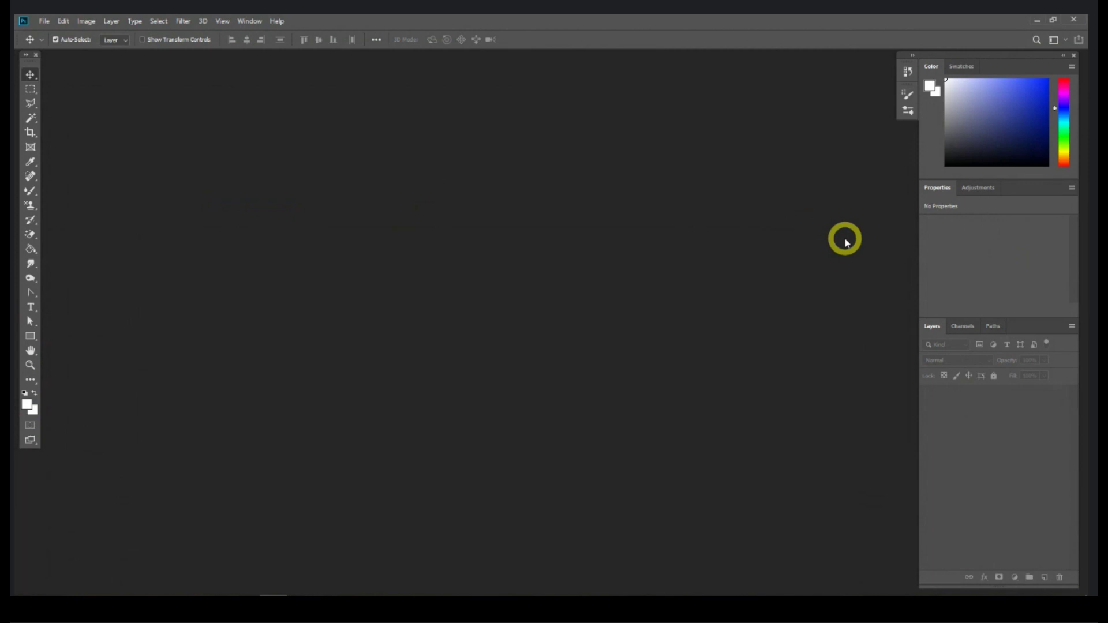
pyautogui.click(49, 22)
pyautogui.click(50, 31)
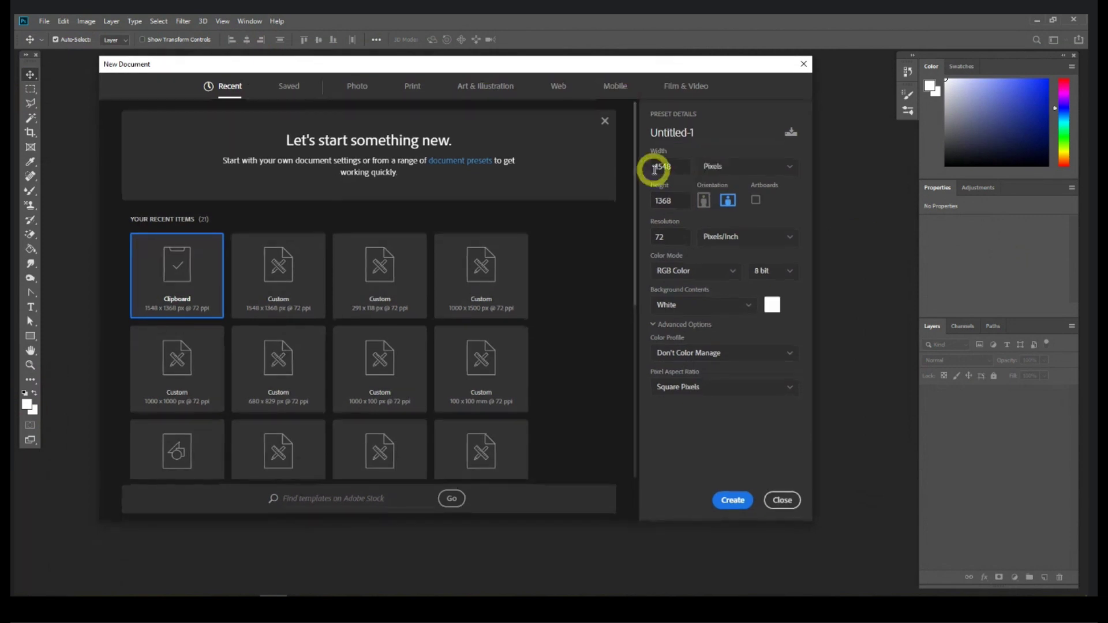
# Step: Create a blank 1920 × 1080 px document and enlarge its window
pyautogui.moveTo(677, 169); pyautogui.dragTo(624, 173)
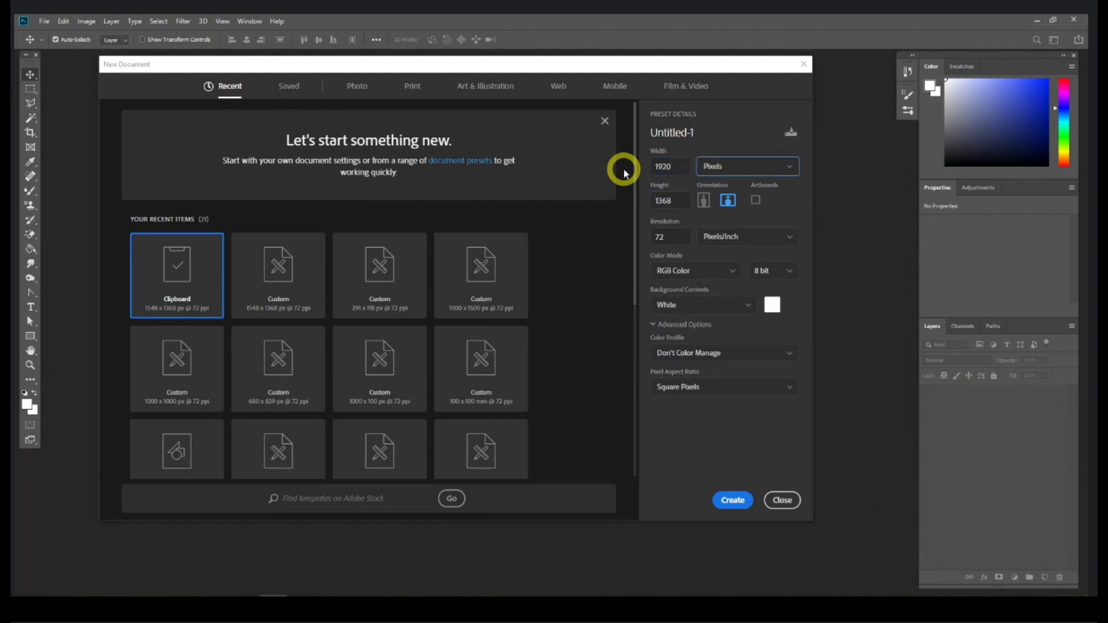
pyautogui.click(676, 201)
pyautogui.hotkey('ctrl', 'a')
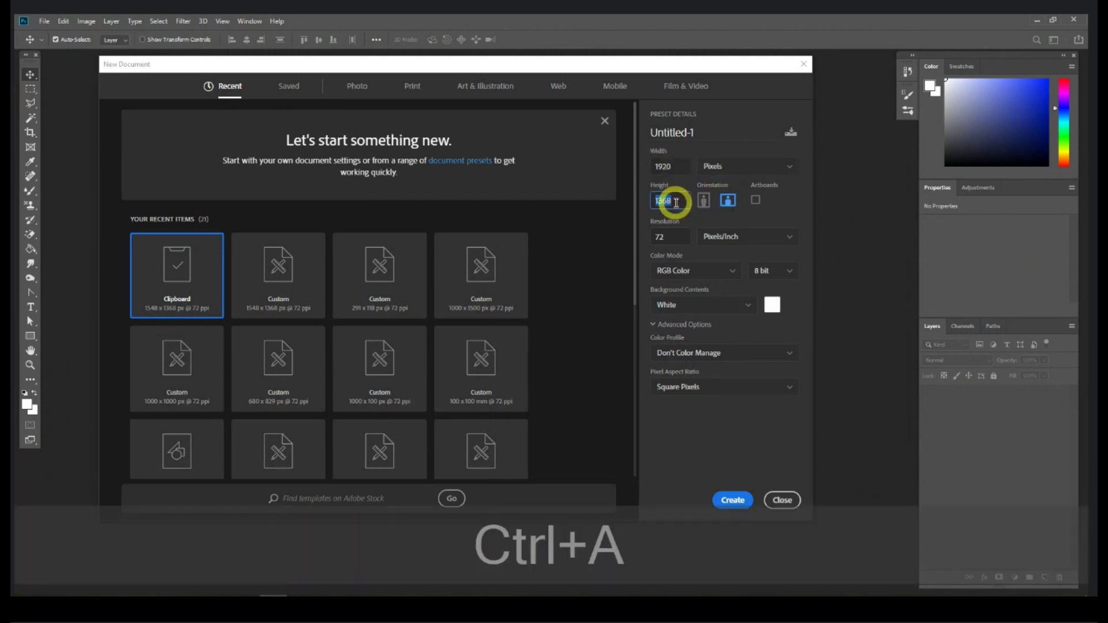
pyautogui.write('1080')
pyautogui.press('Return')
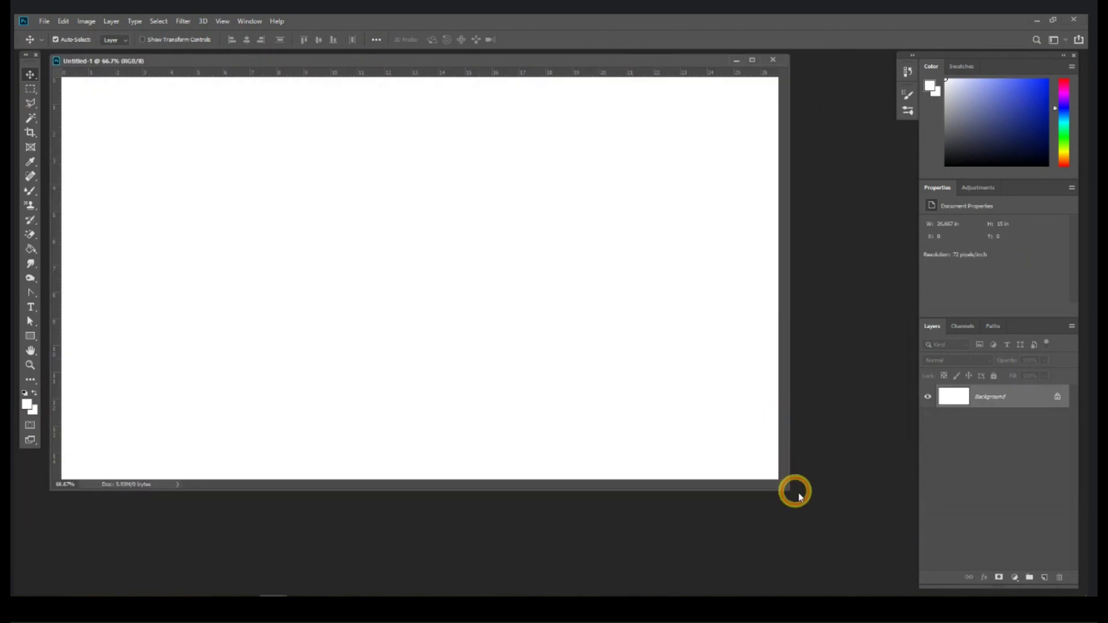
pyautogui.moveTo(783, 489); pyautogui.dragTo(869, 533)
# Step: Add Group 1 with an empty Layer 1 and save the document as Banner.psd
pyautogui.click(1030, 577)
pyautogui.click(1043, 577)
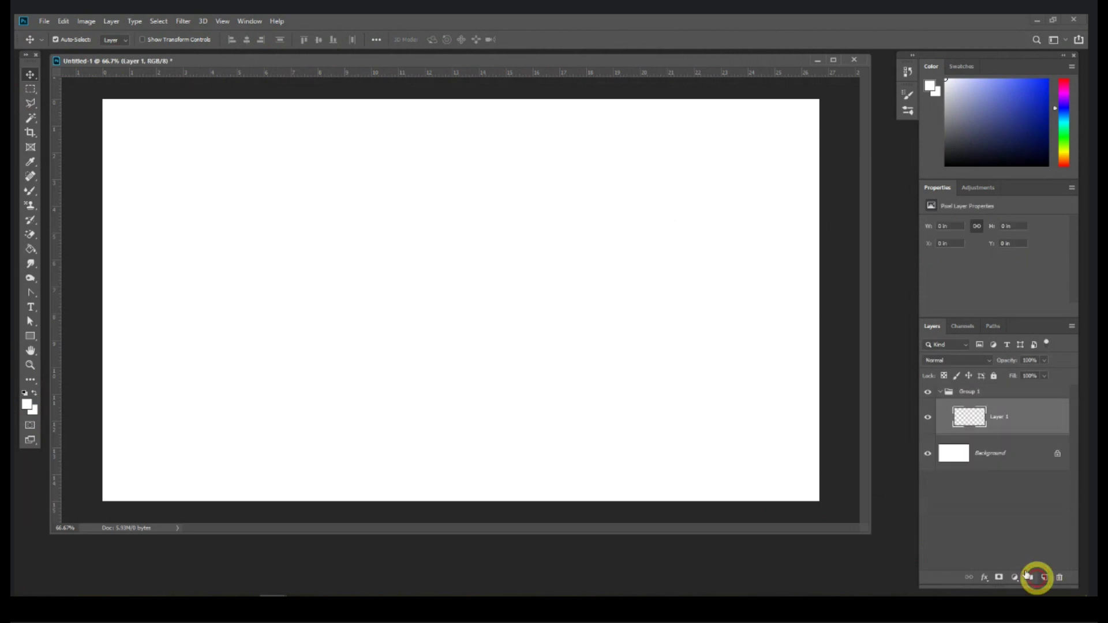
pyautogui.hotkey('ctrl', 's')
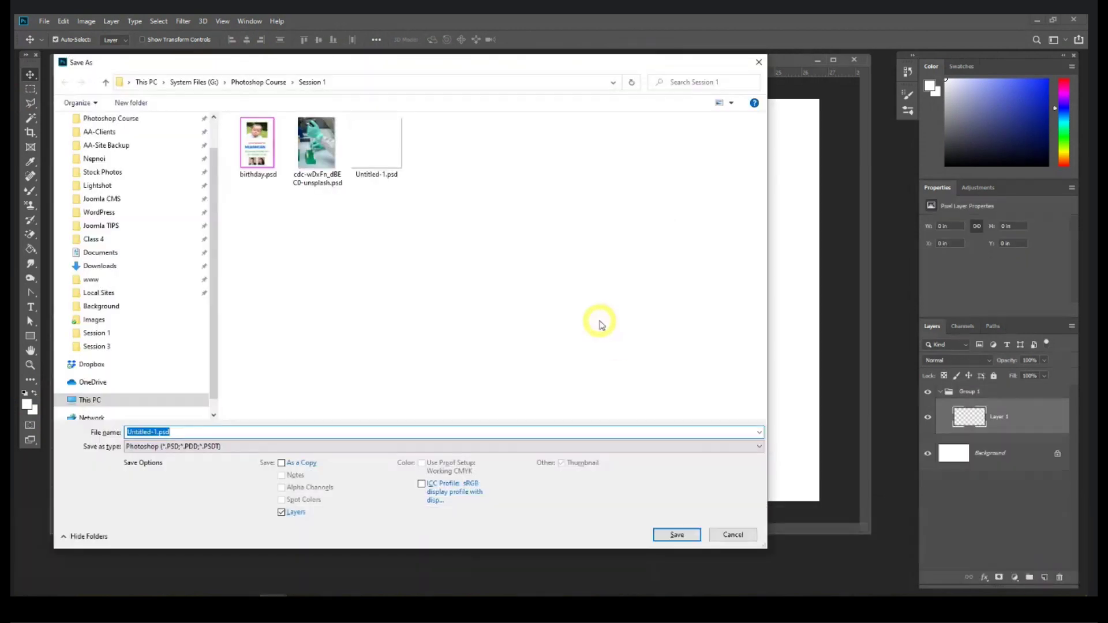
pyautogui.write('Fl')
pyautogui.press('BackSpace')
pyautogui.press('BackSpace')
pyautogui.write('Banner')
pyautogui.press('Return')
pyautogui.press('Return')
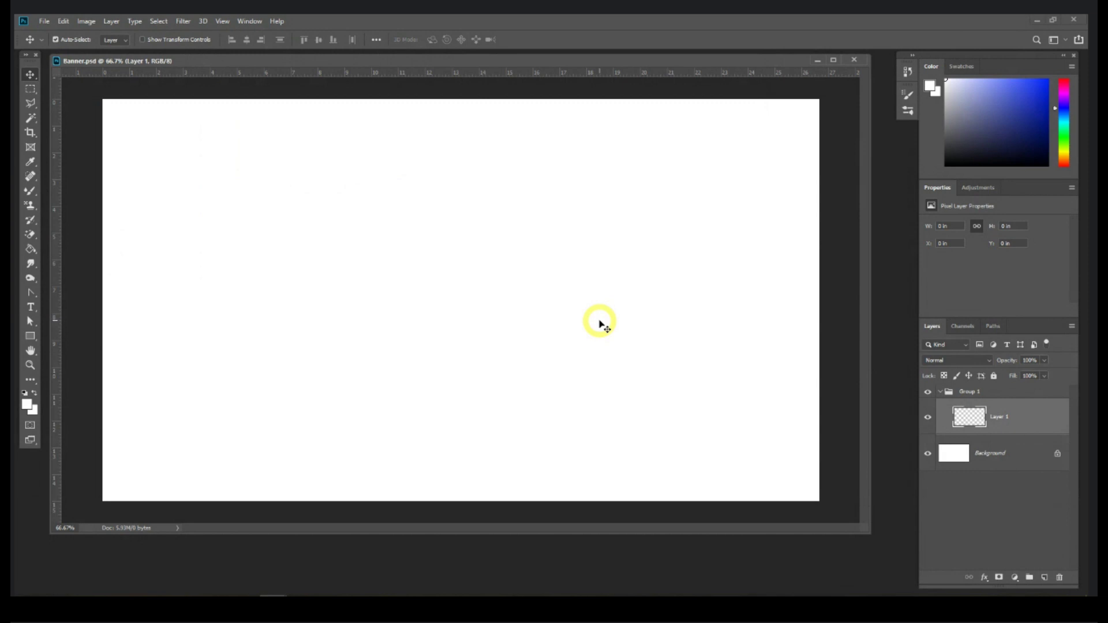
# Step: Float the Color, Properties and Layers panel group, then dock it back on the right edge
pyautogui.moveTo(500, 65); pyautogui.dragTo(502, 53)
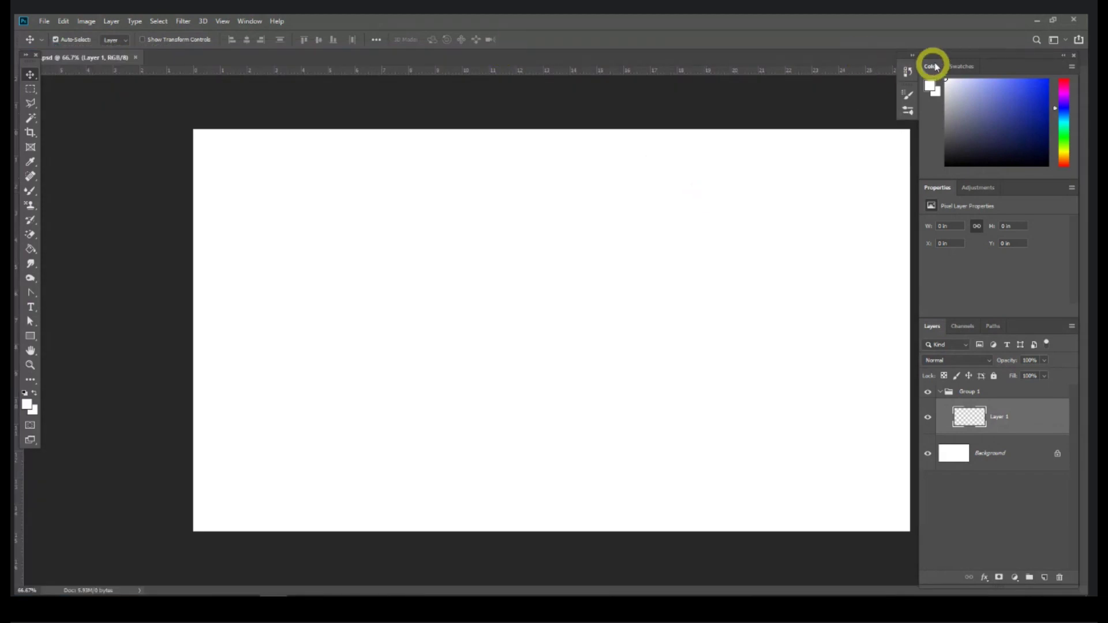
pyautogui.moveTo(926, 54); pyautogui.dragTo(951, 50)
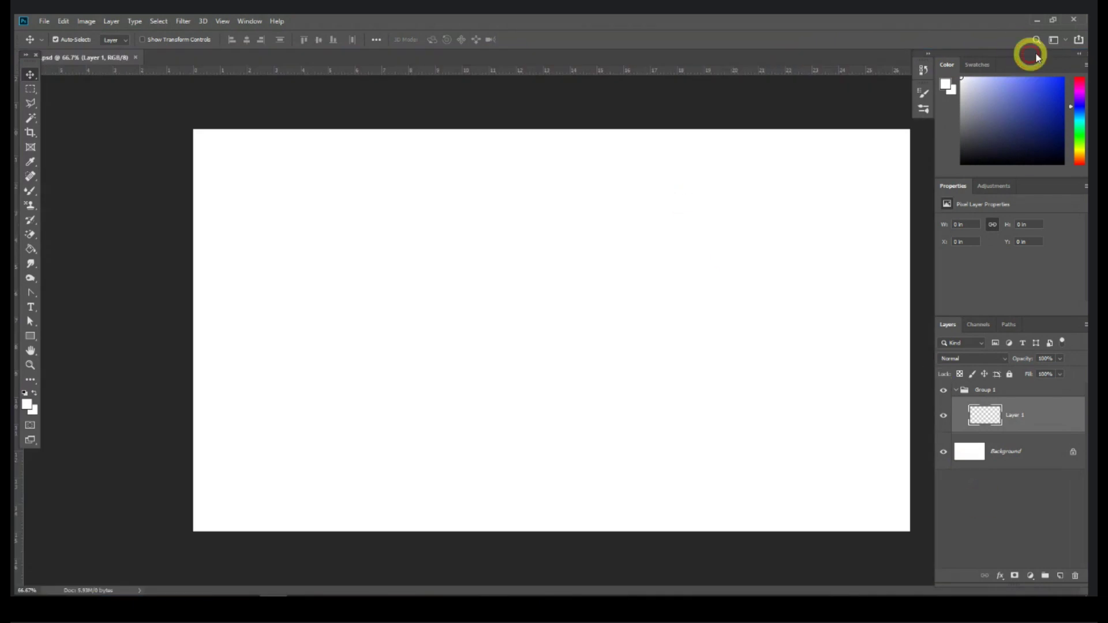
pyautogui.moveTo(1069, 56); pyautogui.dragTo(1018, 60)
pyautogui.doubleClick(1017, 59)
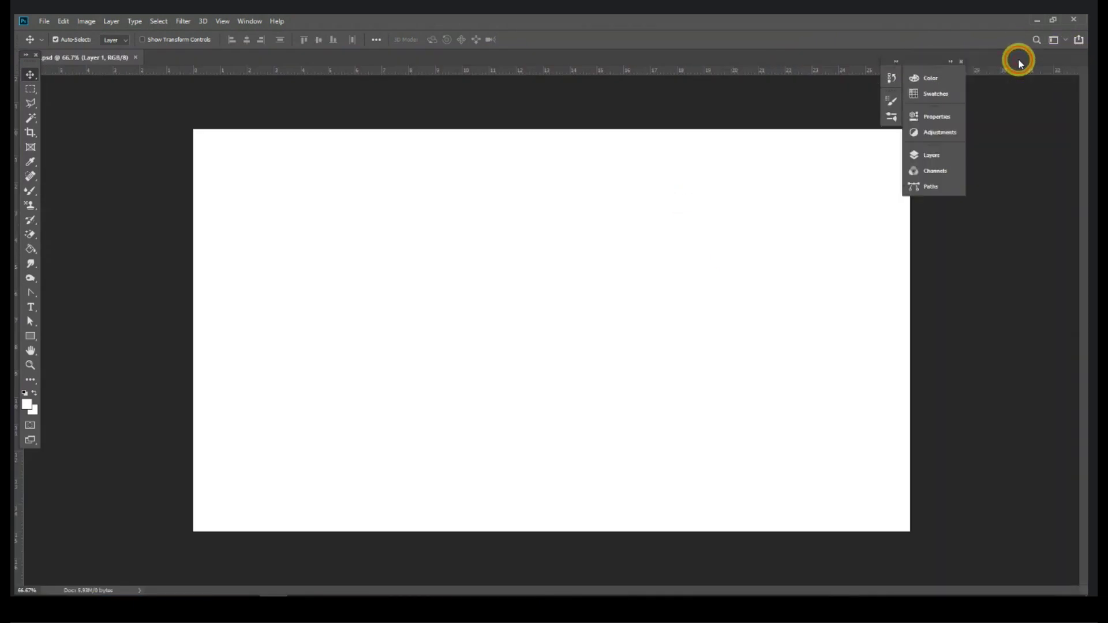
pyautogui.doubleClick(965, 69)
pyautogui.moveTo(966, 64); pyautogui.dragTo(990, 58)
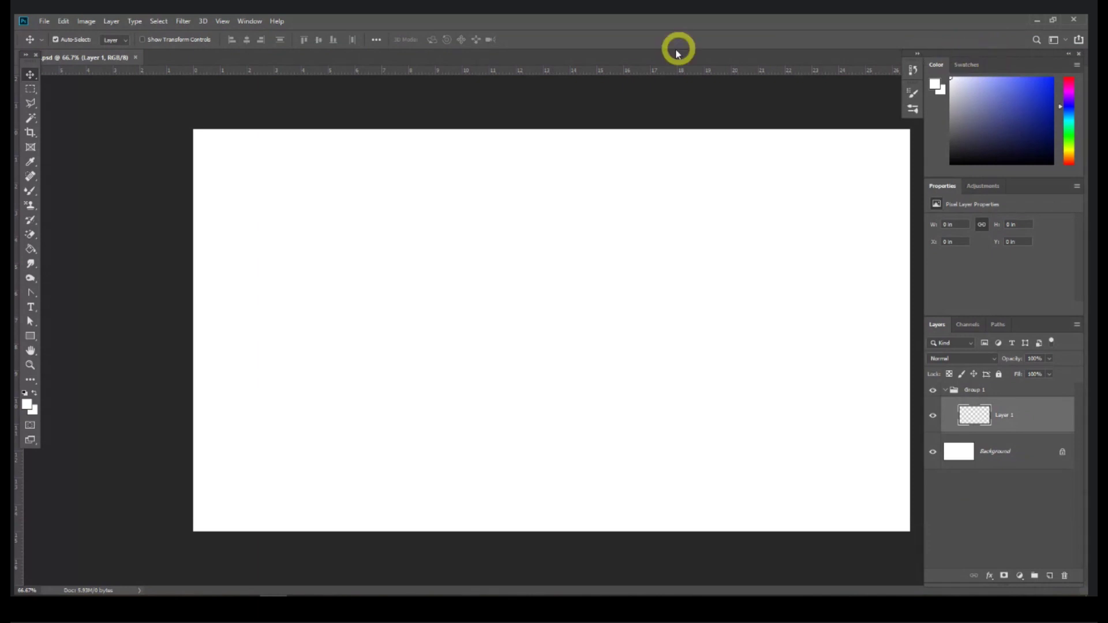
# Step: Zoom out, float Banner.psd in its own enlarged window, and return to the Move tool
pyautogui.press('ctrl')
pyautogui.hotkey('ctrl', '-')
pyautogui.moveTo(346, 53); pyautogui.dragTo(334, 72)
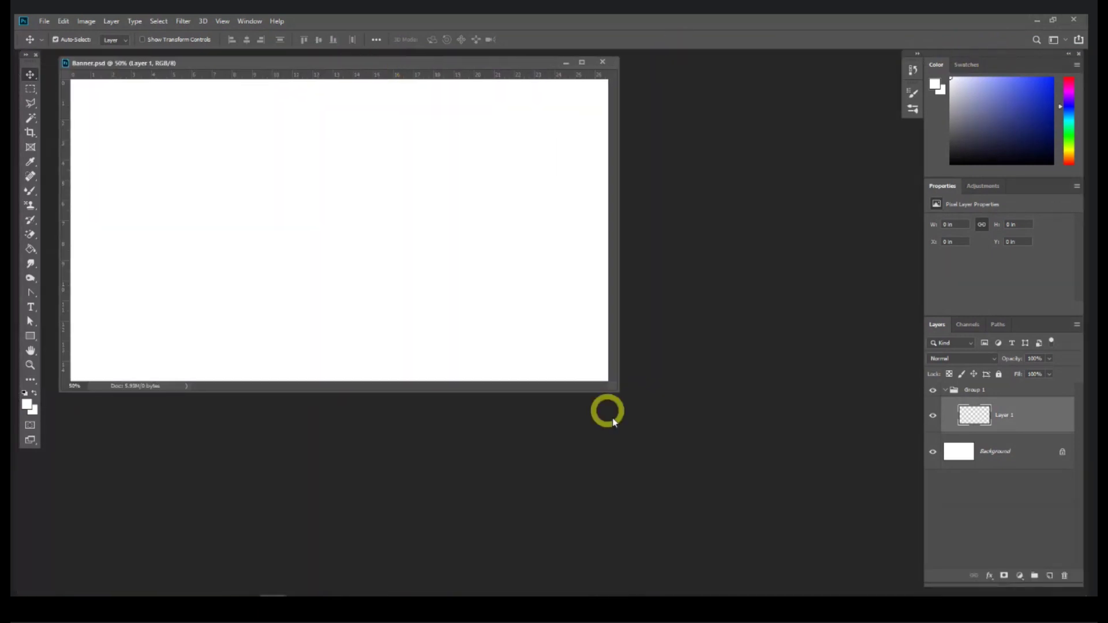
pyautogui.moveTo(614, 387); pyautogui.dragTo(835, 563)
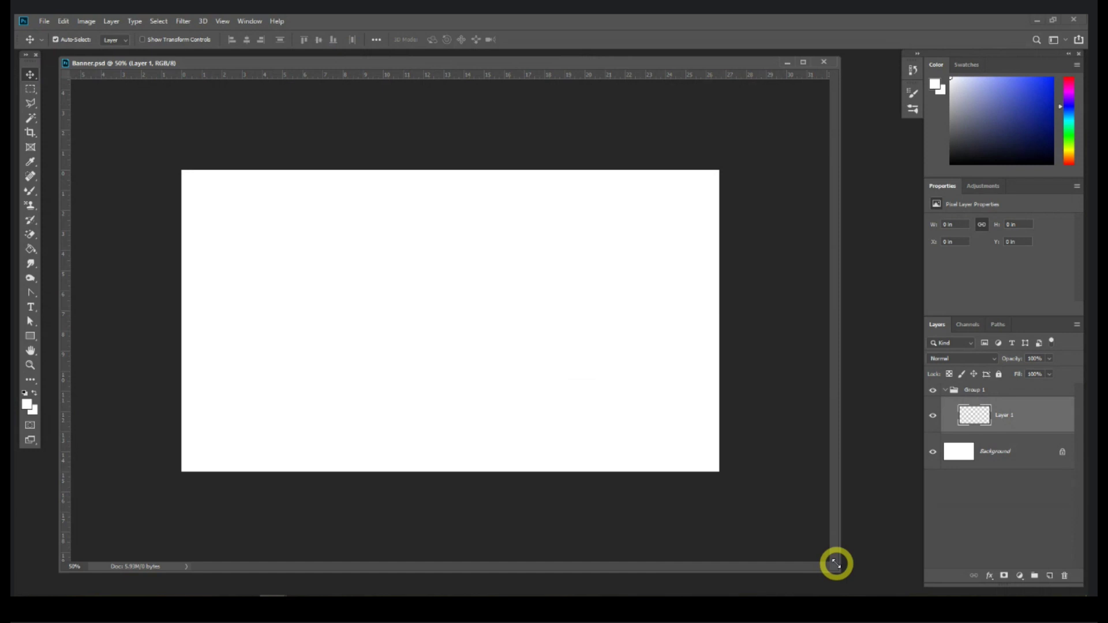
pyautogui.press('ctrl')
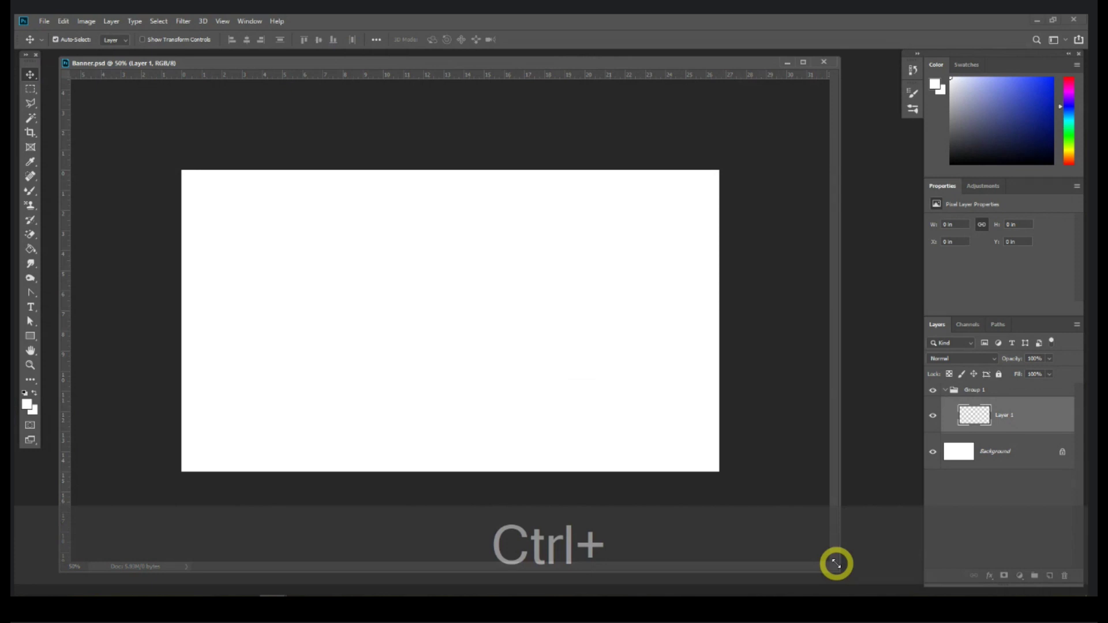
pyautogui.hotkey('ctrl', 'F12')
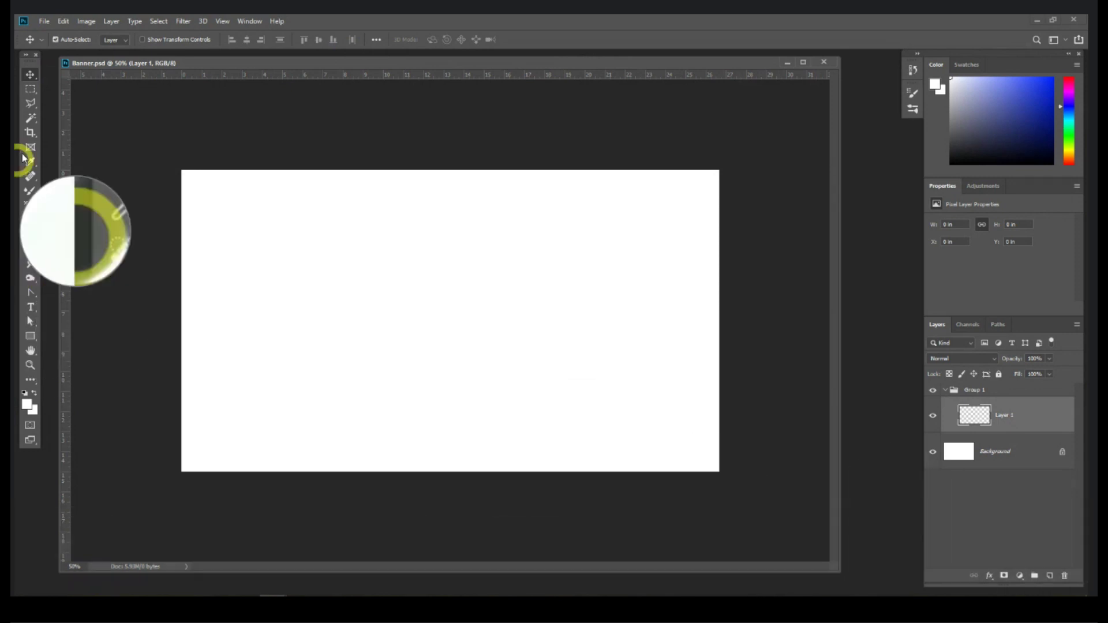
pyautogui.click(30, 89)
pyautogui.click(28, 74)
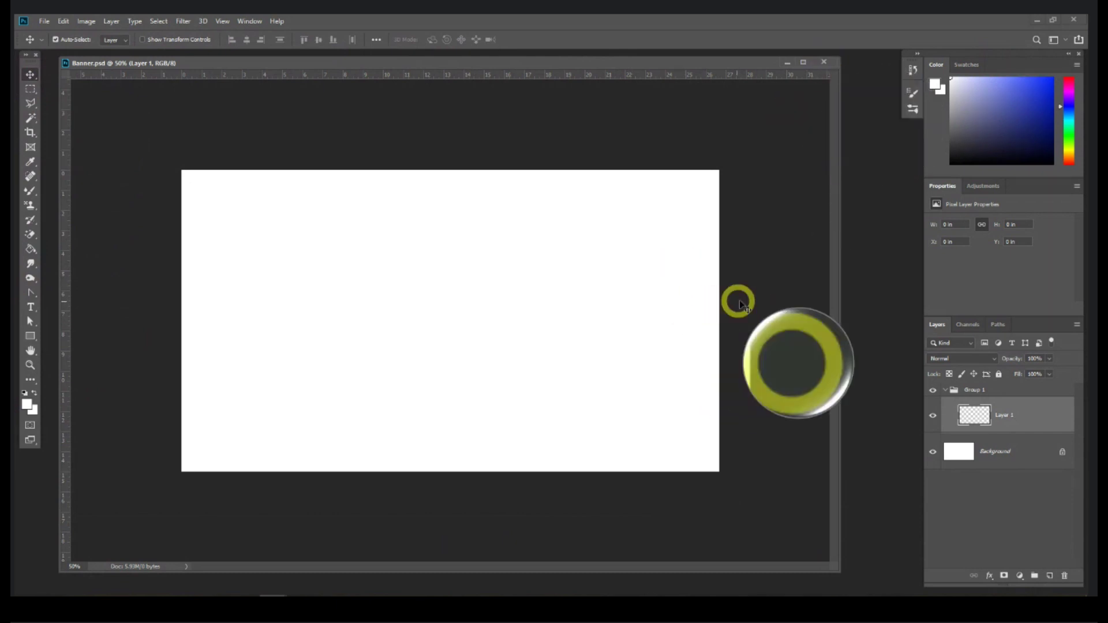
pyautogui.moveTo(770, 288); pyautogui.dragTo(819, 329)
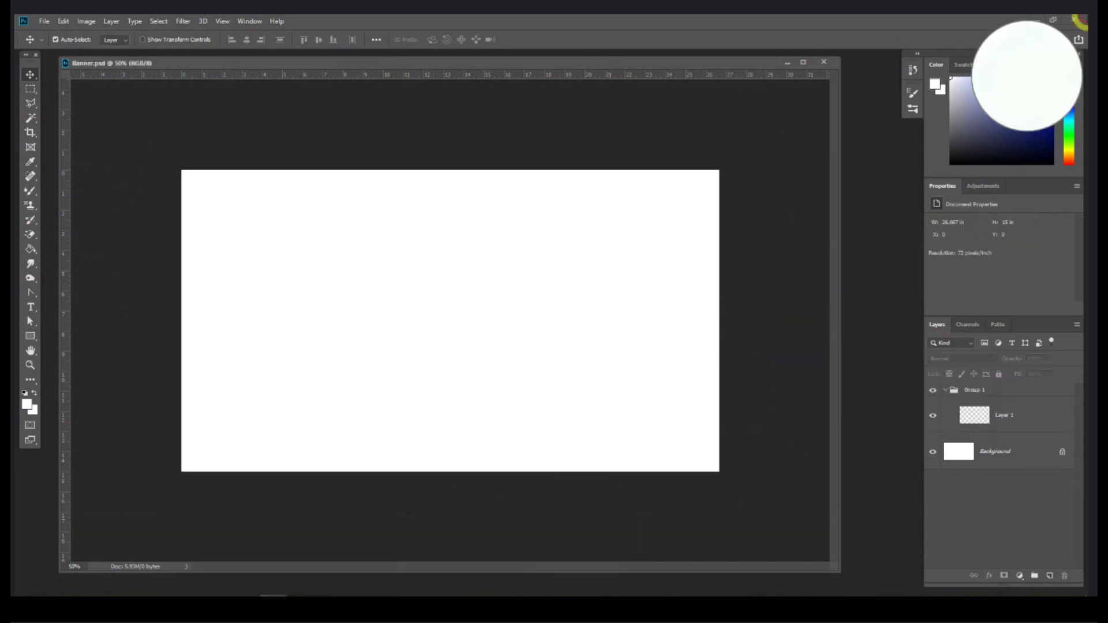
pyautogui.click(1036, 21)
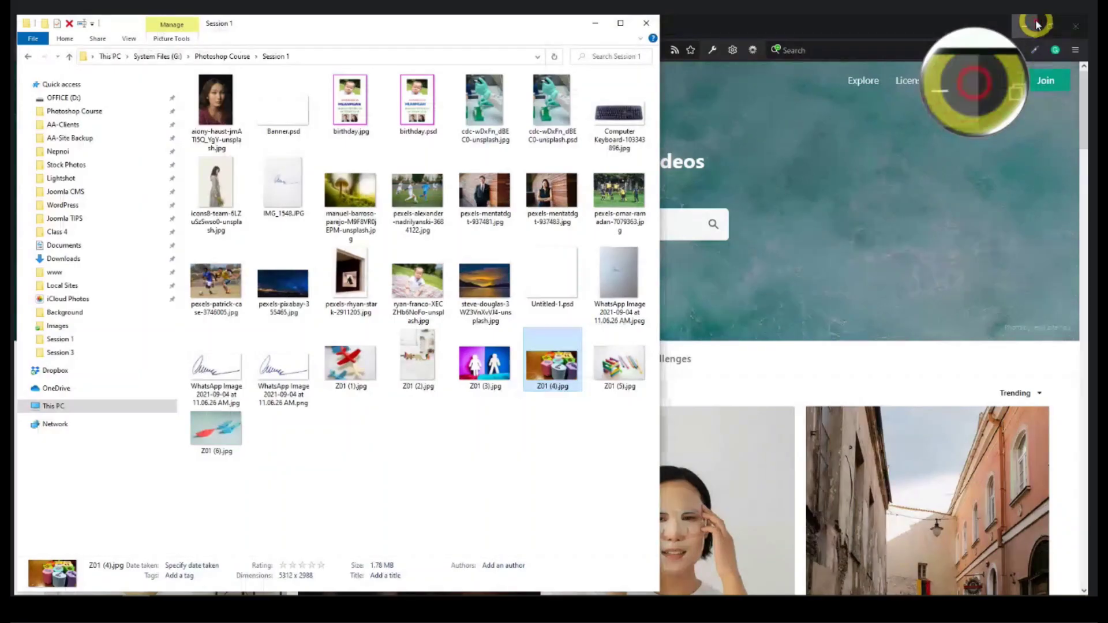
pyautogui.click(1036, 24)
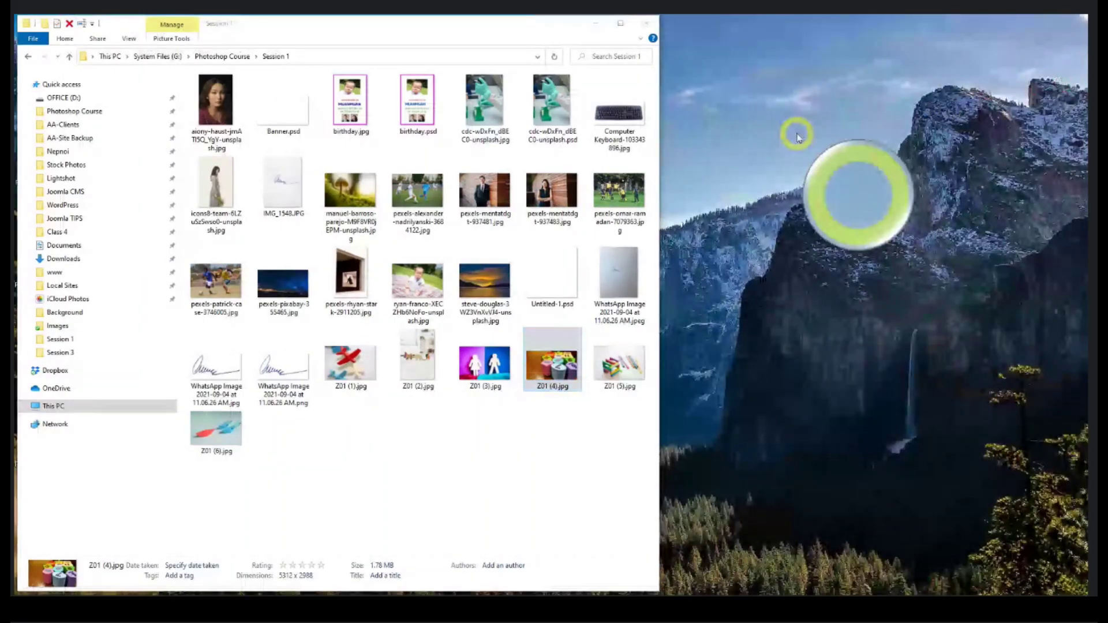
pyautogui.rightClick(797, 134)
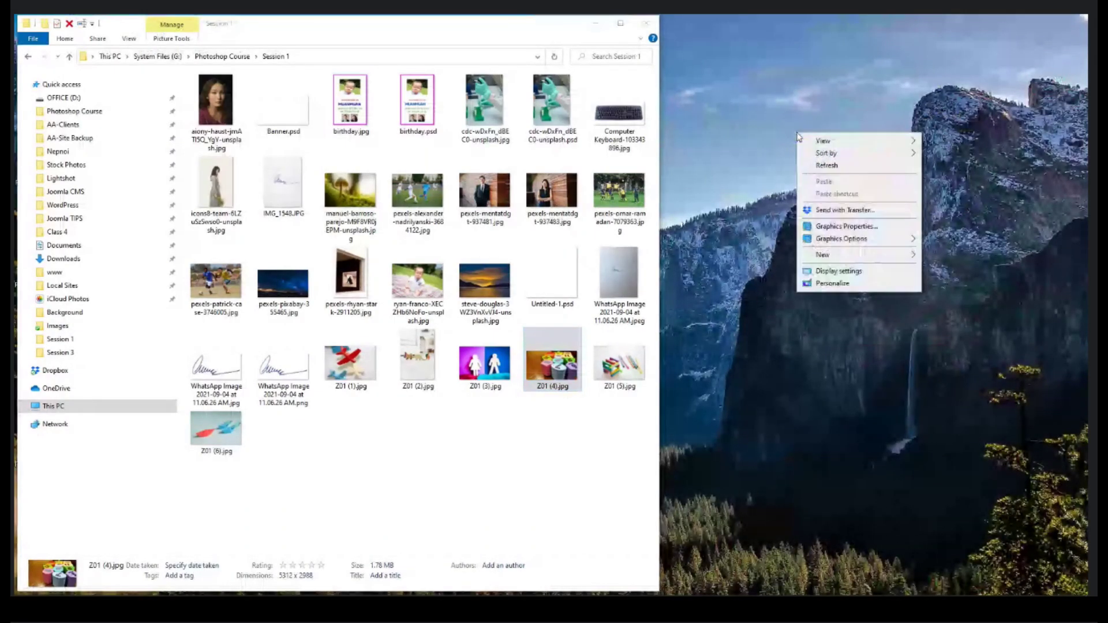
pyautogui.click(826, 166)
pyautogui.rightClick(753, 150)
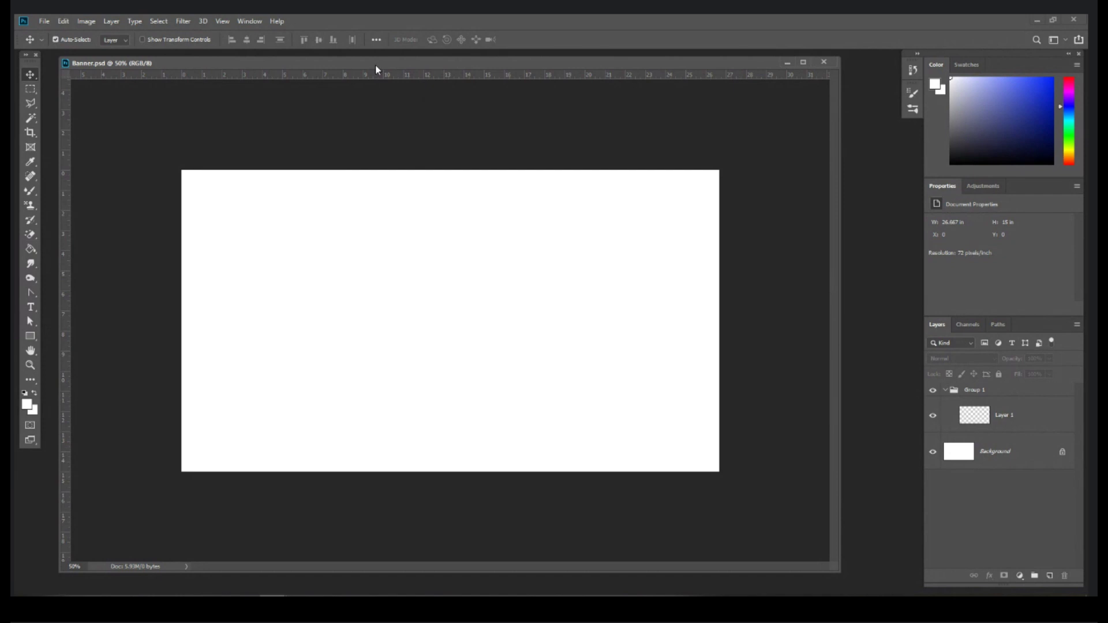
# Step: Zoom Banner.psd to 66.7%, widen its window, and bring up the pen tool group
pyautogui.hotkey('ctrl', '+')
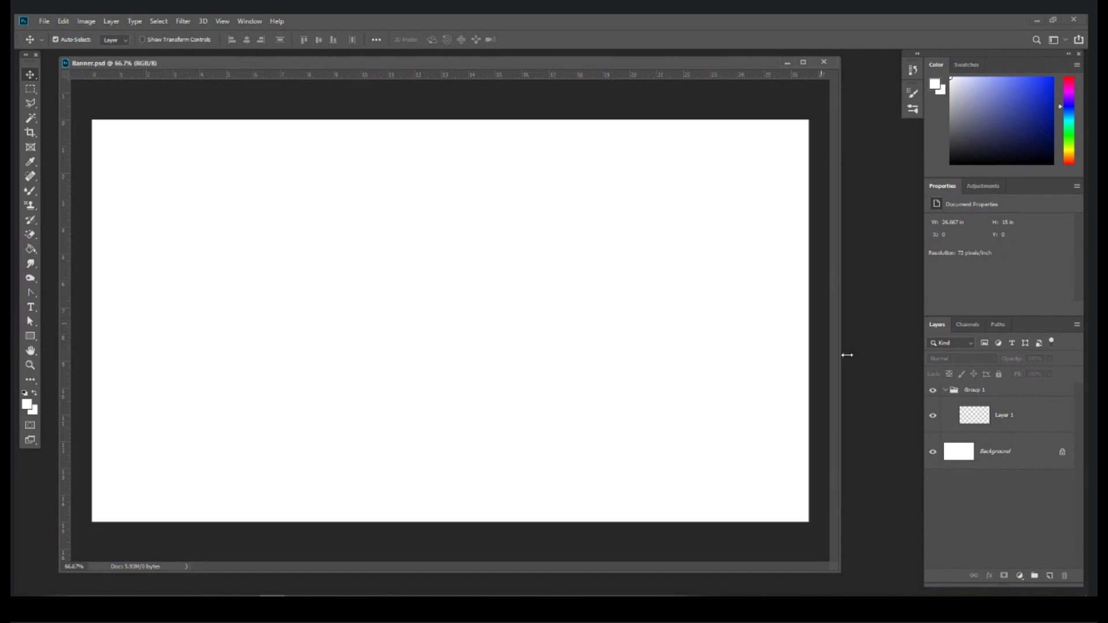
pyautogui.moveTo(834, 567); pyautogui.dragTo(865, 565)
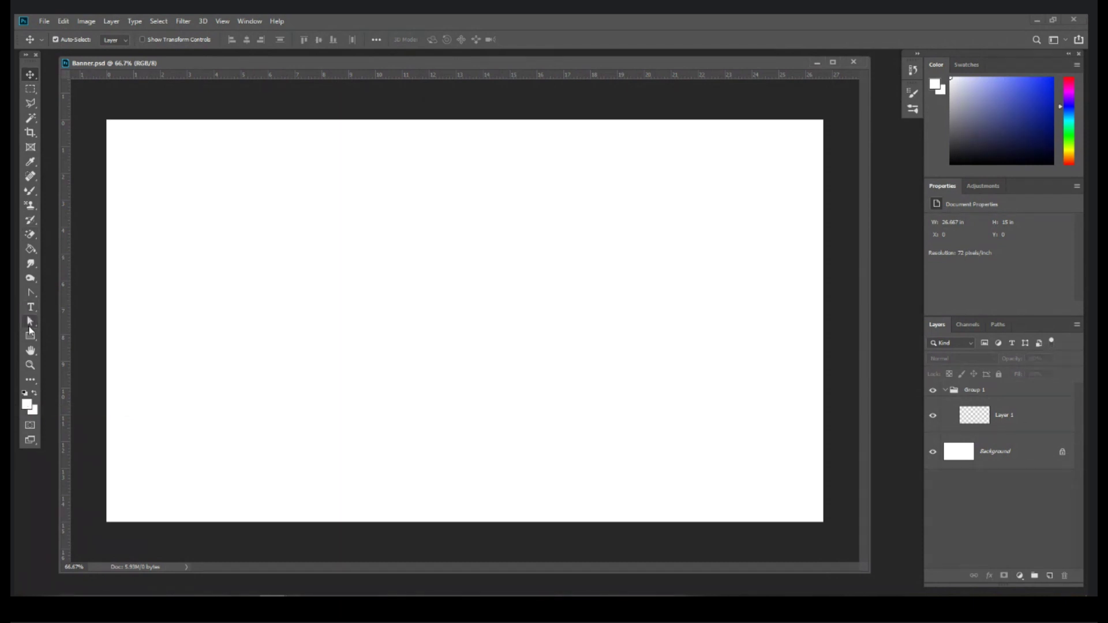
pyautogui.click(32, 295)
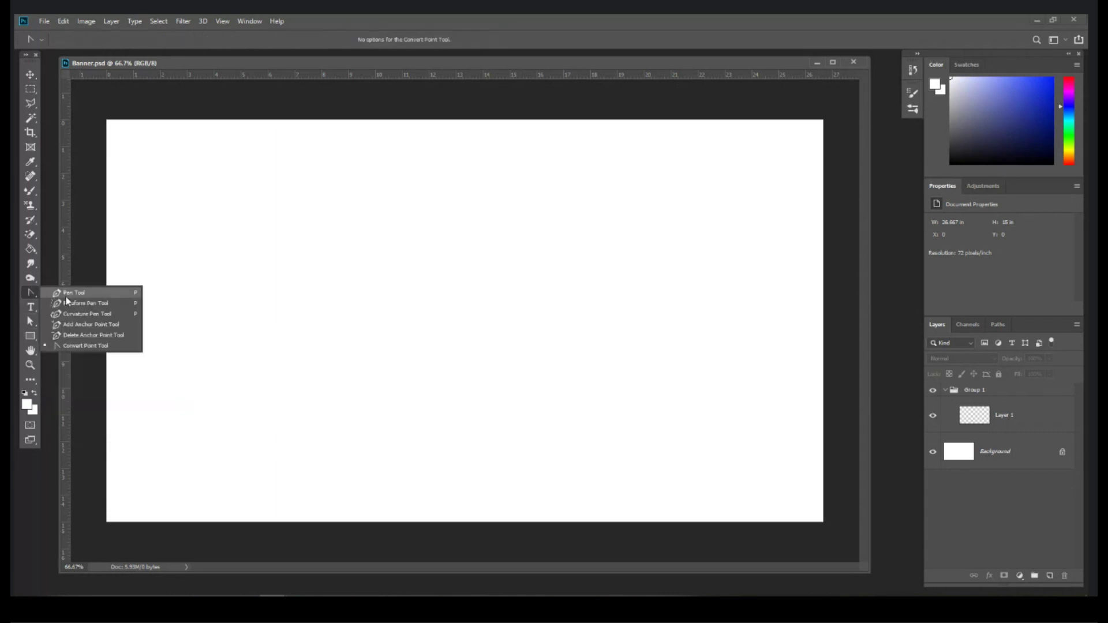
# Step: Draw a closed dome-shaped path with the Pen tool at 100% zoom
pyautogui.click(77, 294)
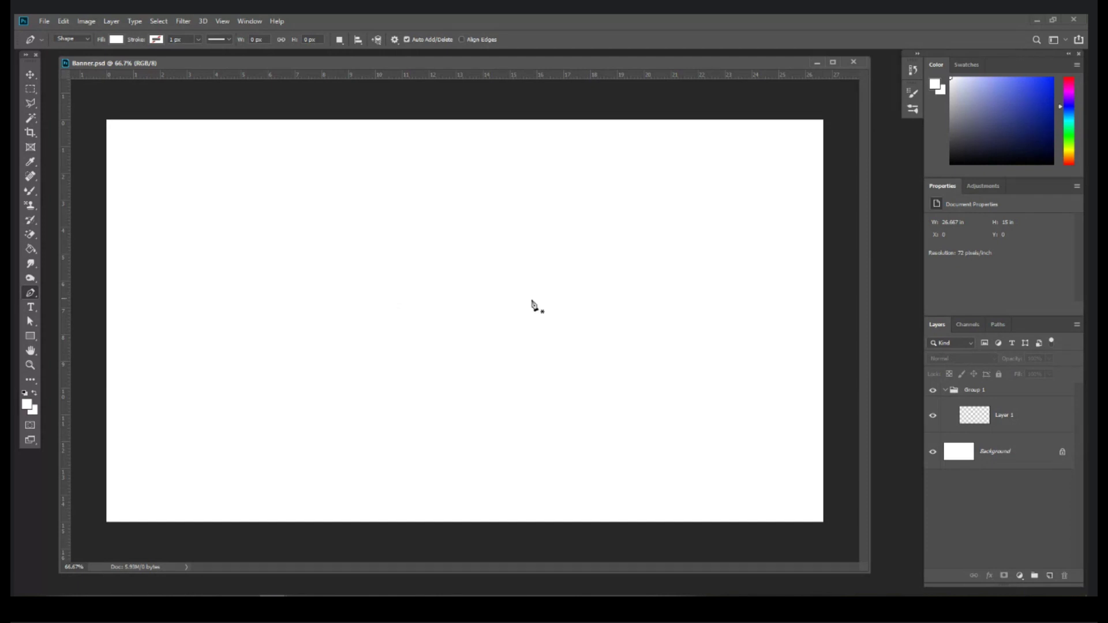
pyautogui.hotkey('ctrl', '+')
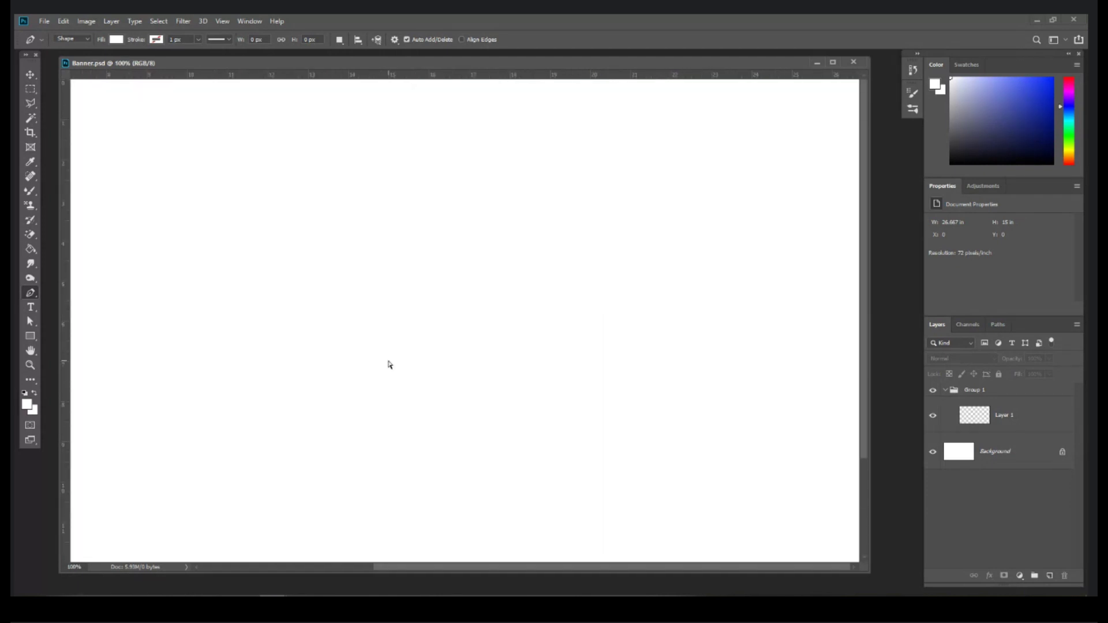
pyautogui.hotkey('ctrl', '-')
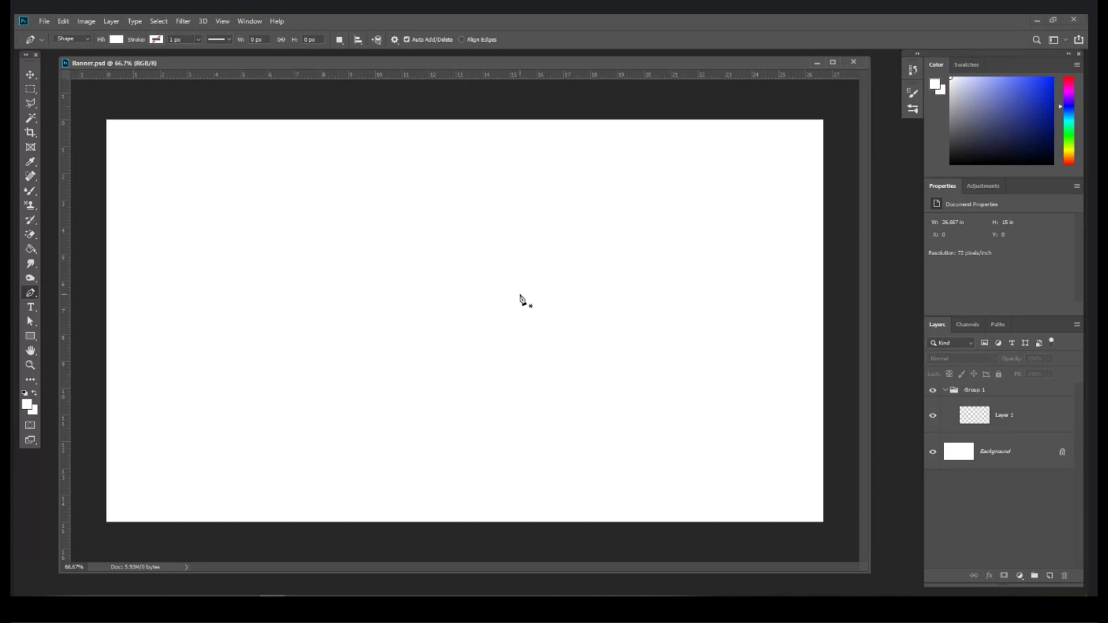
pyautogui.hotkey('ctrl', '+')
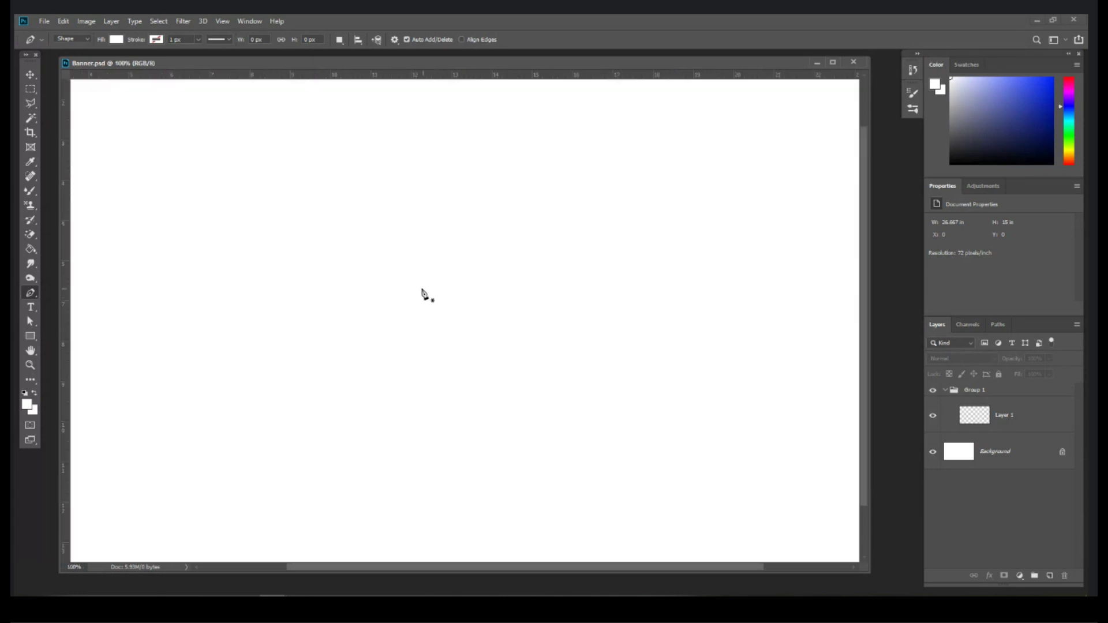
pyautogui.click(397, 295)
pyautogui.moveTo(499, 232); pyautogui.dragTo(571, 234)
pyautogui.moveTo(606, 285); pyautogui.dragTo(585, 311)
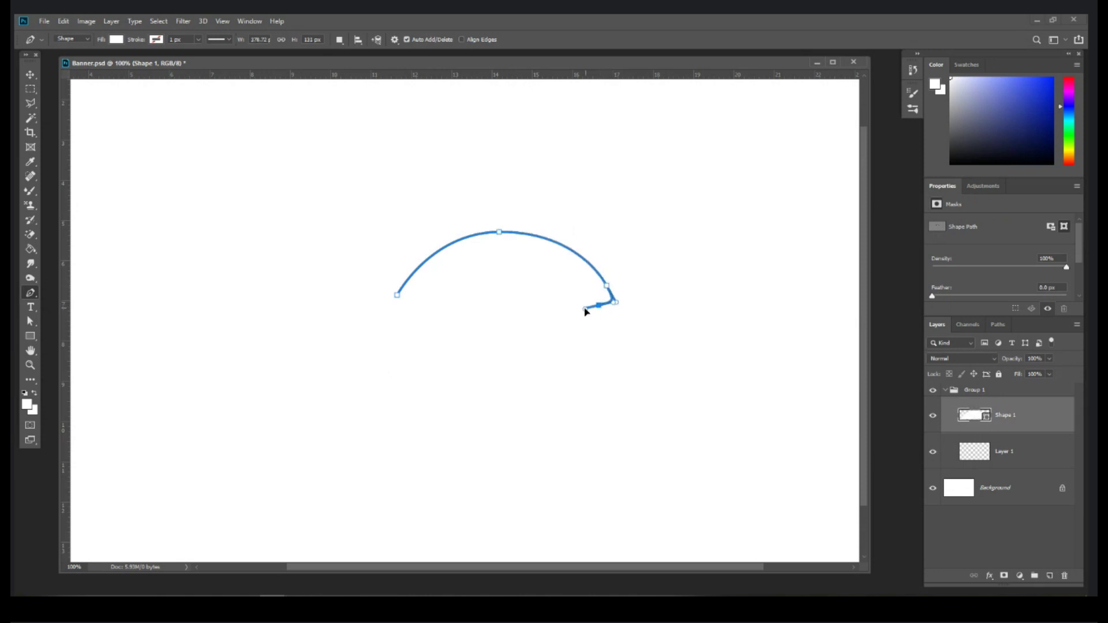
pyautogui.moveTo(517, 323); pyautogui.dragTo(393, 302)
pyautogui.click(435, 321)
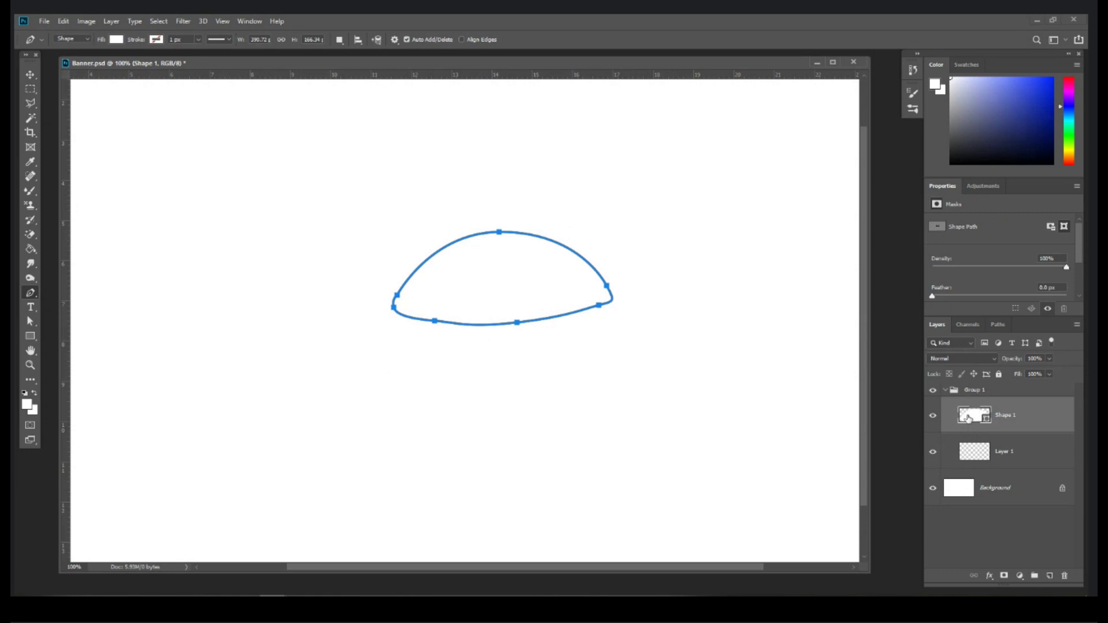
# Step: Fill the dome Shape 1 with red
pyautogui.doubleClick(968, 418)
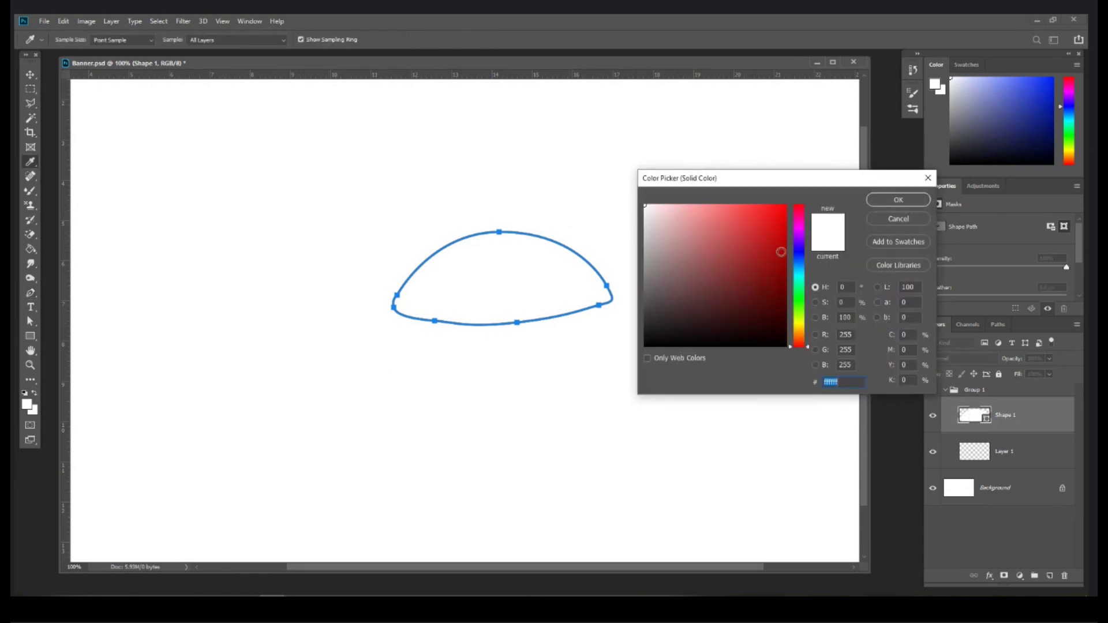
pyautogui.click(780, 249)
pyautogui.click(898, 200)
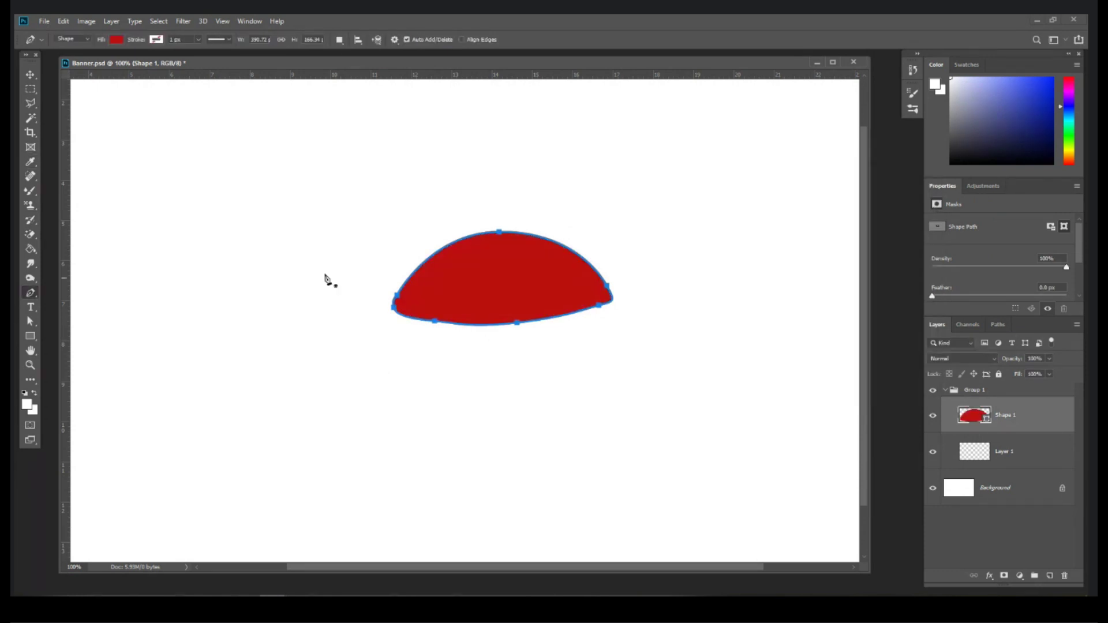
# Step: Draw a second large blob shape with a wavy top edge
pyautogui.click(177, 255)
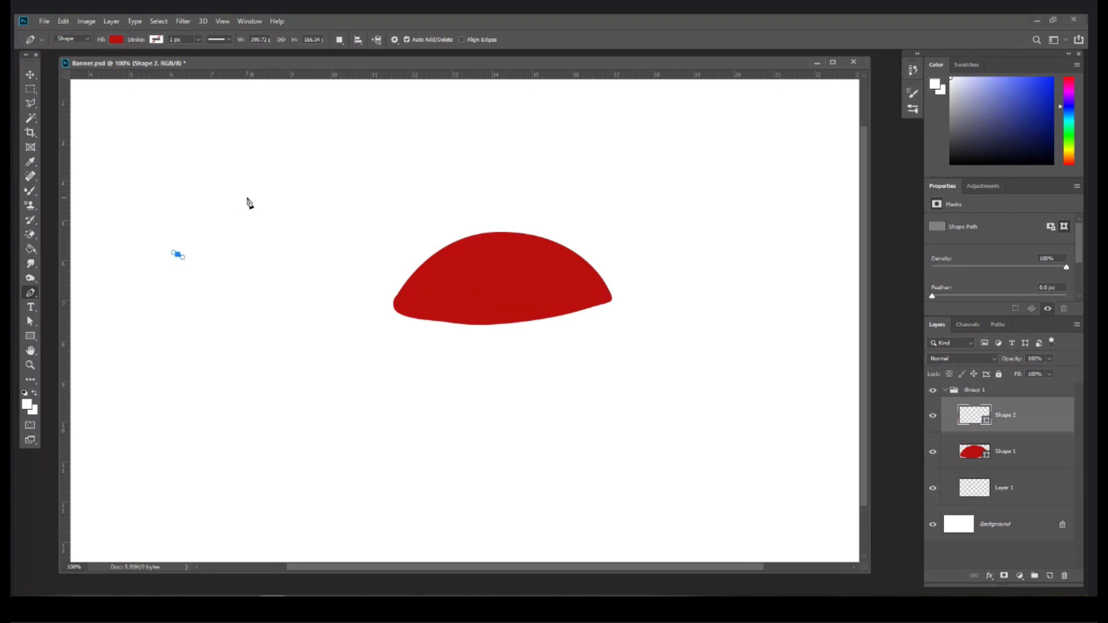
pyautogui.click(262, 177)
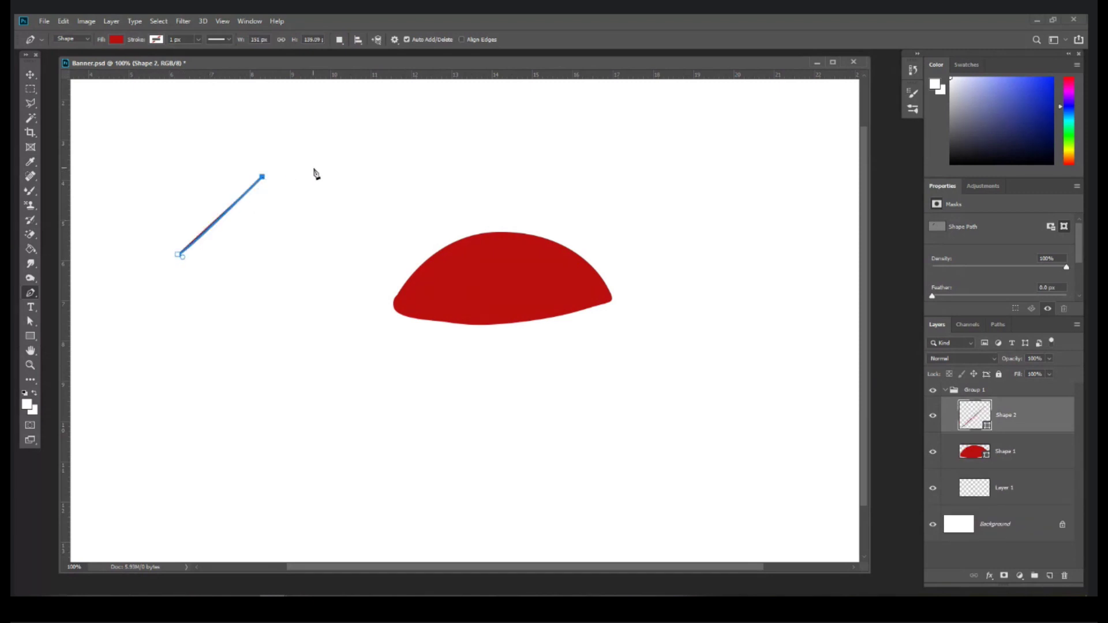
pyautogui.click(382, 161)
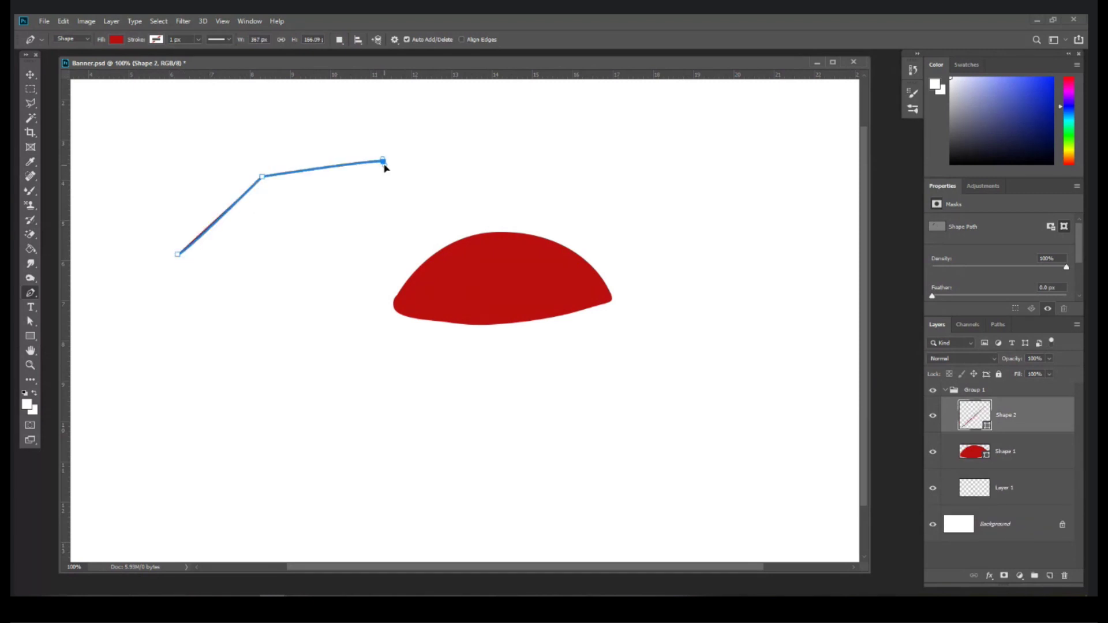
pyautogui.moveTo(387, 168); pyautogui.dragTo(441, 206)
pyautogui.moveTo(530, 197); pyautogui.dragTo(589, 182)
pyautogui.moveTo(671, 168); pyautogui.dragTo(731, 198)
pyautogui.moveTo(569, 409); pyautogui.dragTo(448, 449)
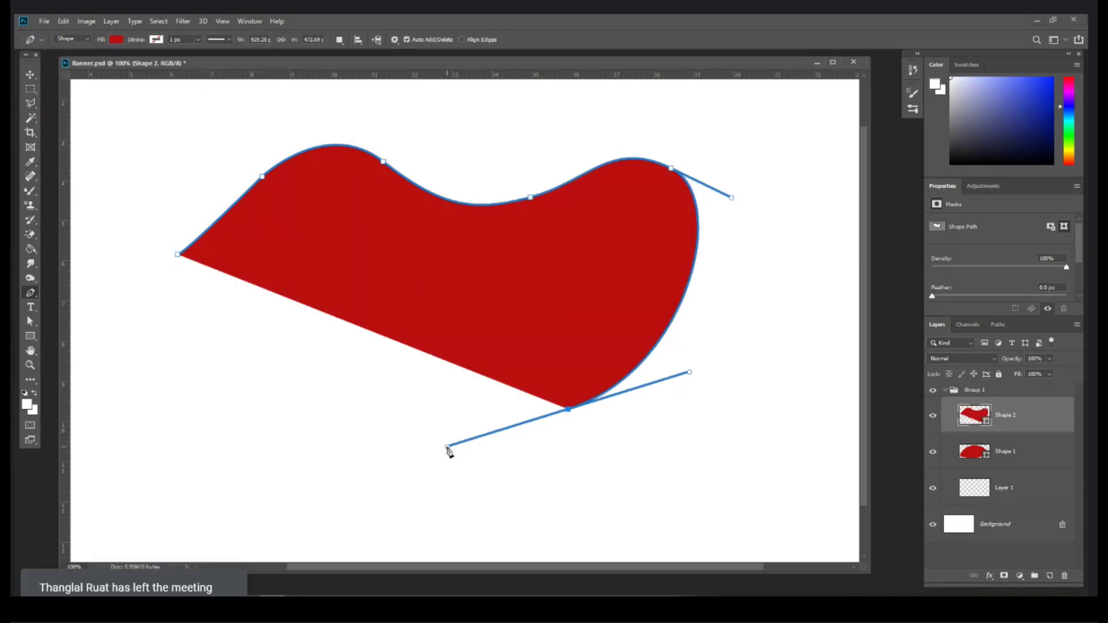
pyautogui.click(178, 253)
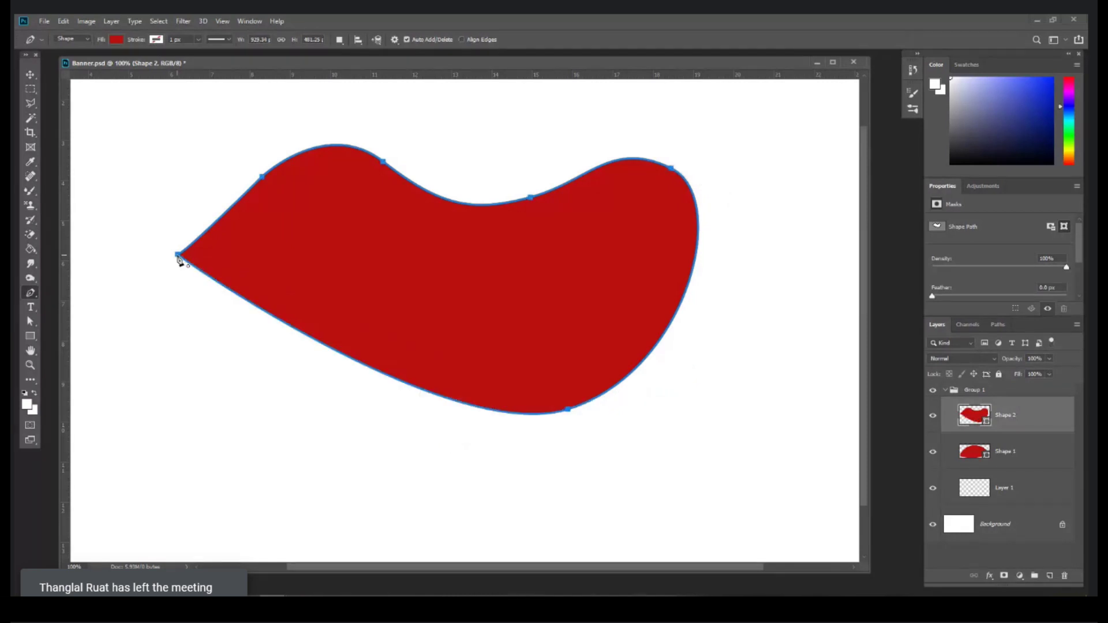
# Step: Delete the large red blob and nudge the dome slightly up and left
pyautogui.click(30, 75)
pyautogui.moveTo(372, 232); pyautogui.dragTo(410, 206)
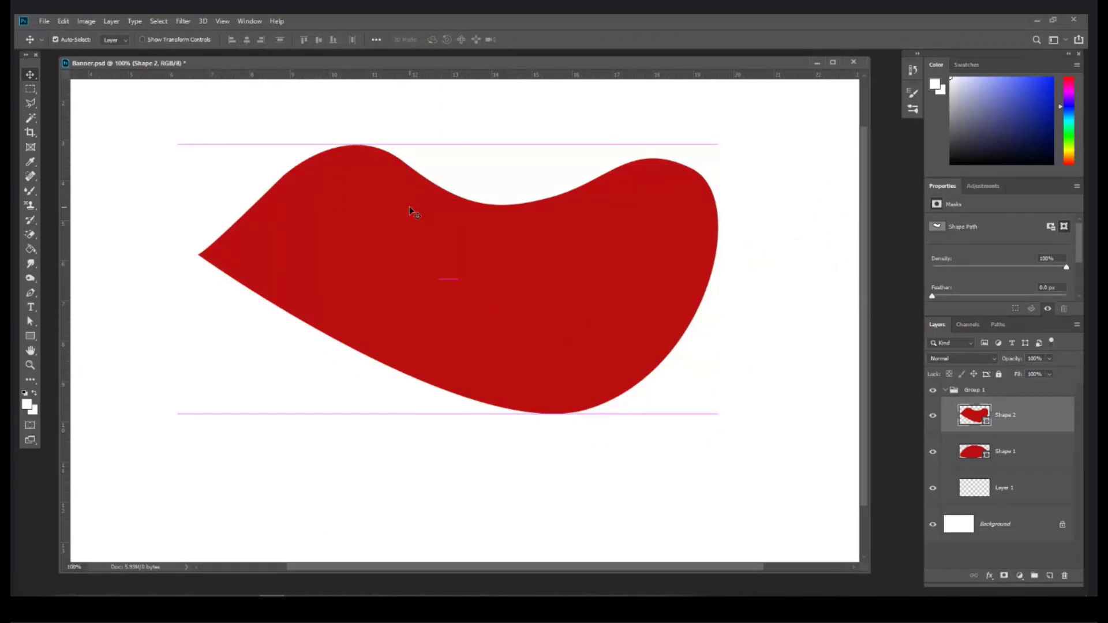
pyautogui.press('Delete')
pyautogui.moveTo(526, 287)
pyautogui.mouseDown()
pyautogui.moveTo(518, 258)
pyautogui.moveTo(488, 245)
pyautogui.moveTo(516, 280)
pyautogui.mouseUp()
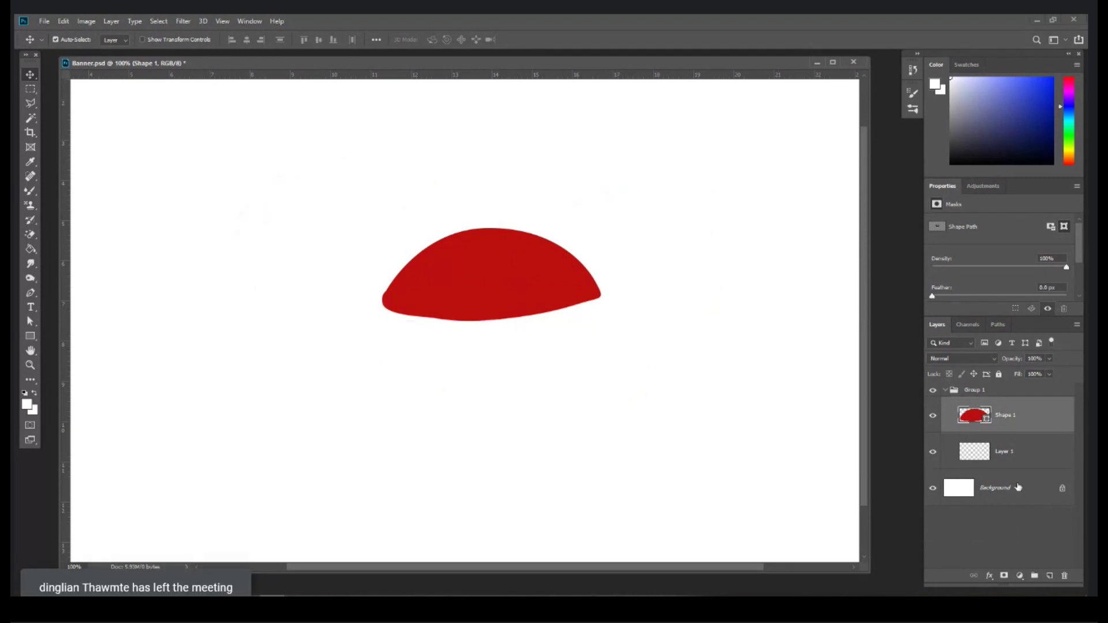
# Step: Add a new empty layer above Layer 1 and shift the red dome shape up and left
pyautogui.click(1023, 460)
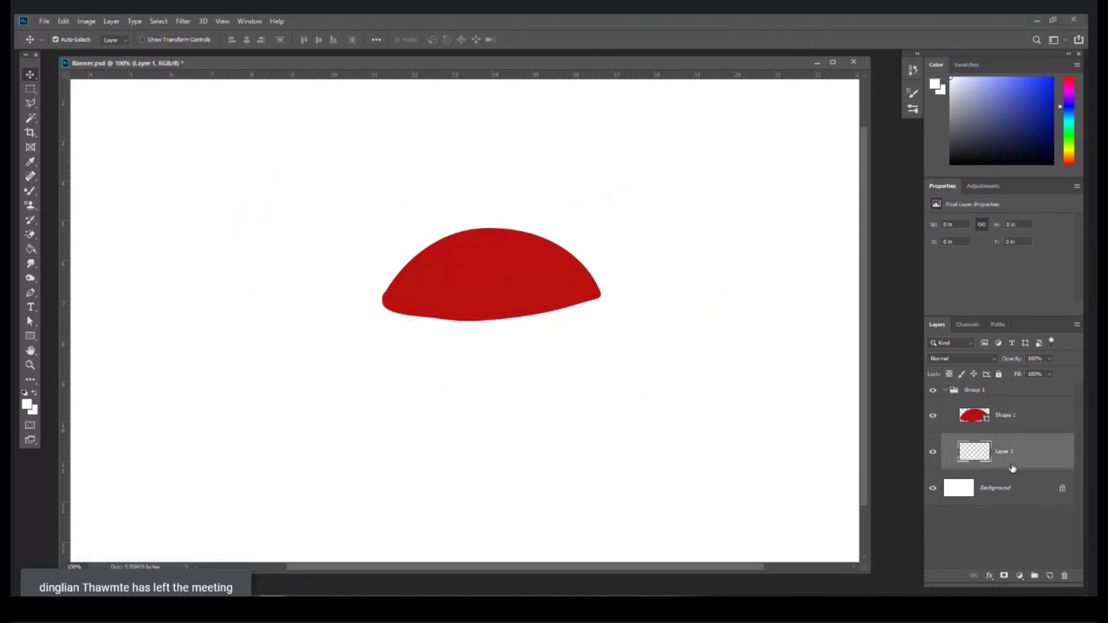
pyautogui.click(1048, 576)
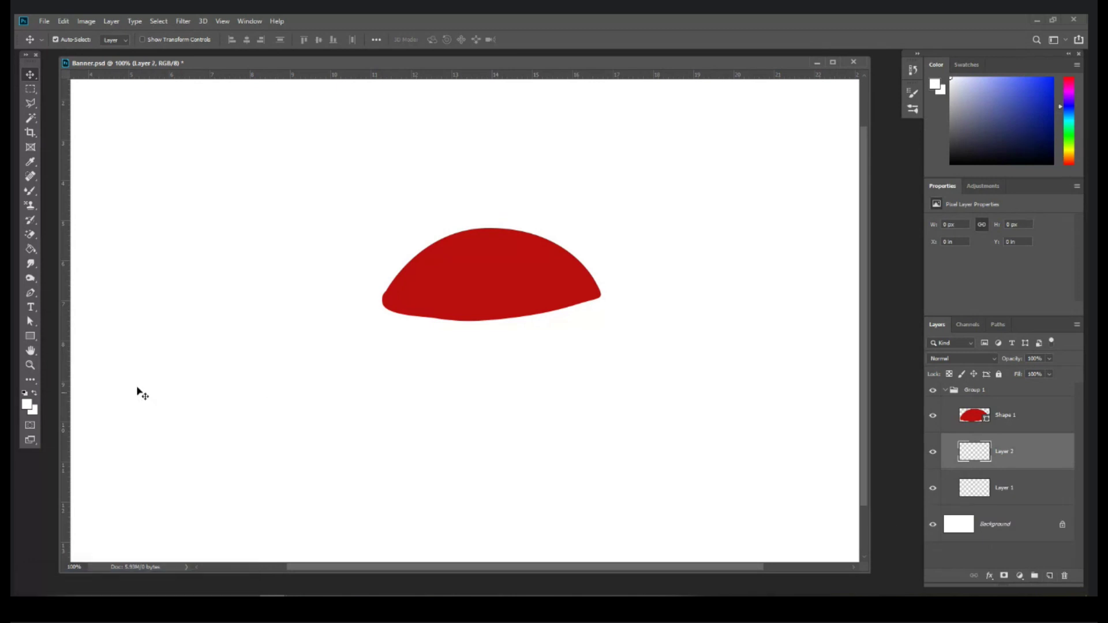
pyautogui.click(32, 294)
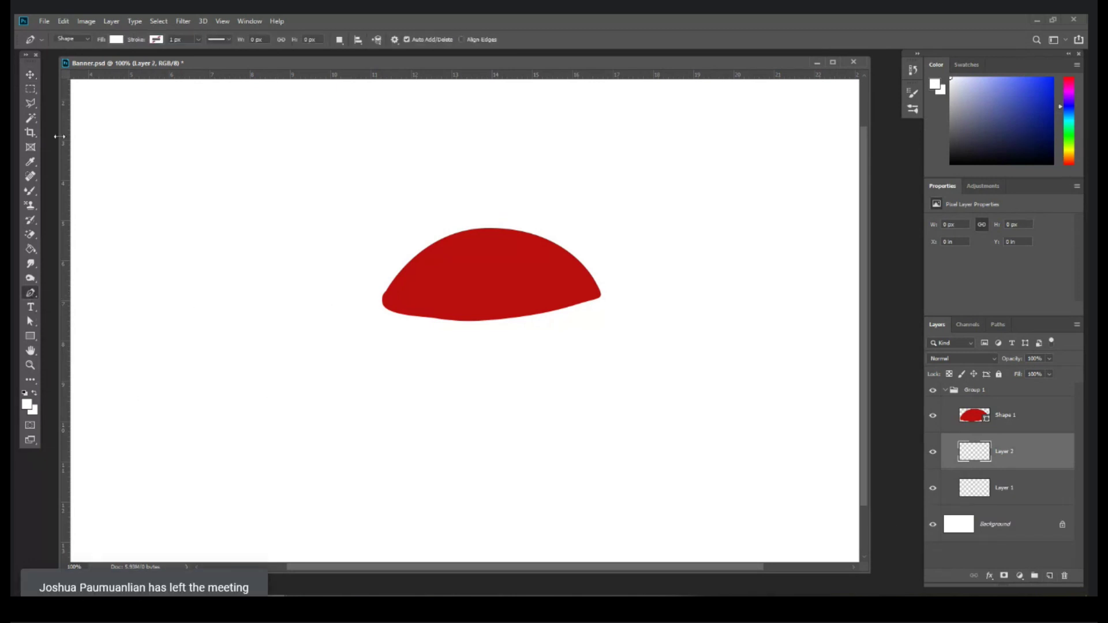
pyautogui.click(31, 75)
pyautogui.moveTo(539, 292); pyautogui.dragTo(524, 273)
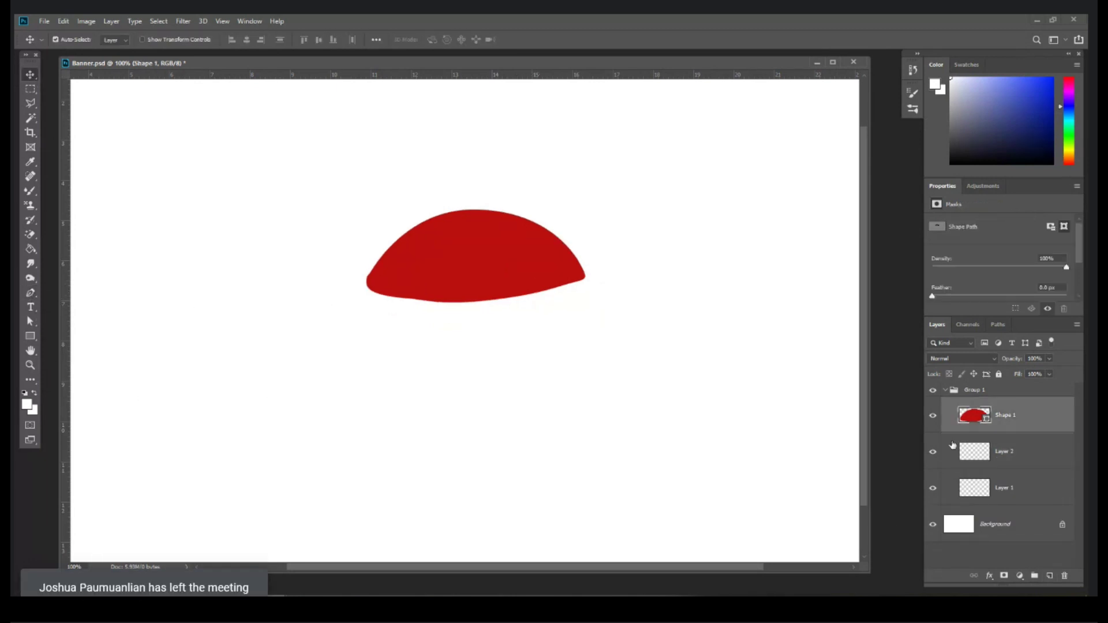
# Step: Change the dome's fill colour to golden orange edab1c
pyautogui.doubleClick(971, 416)
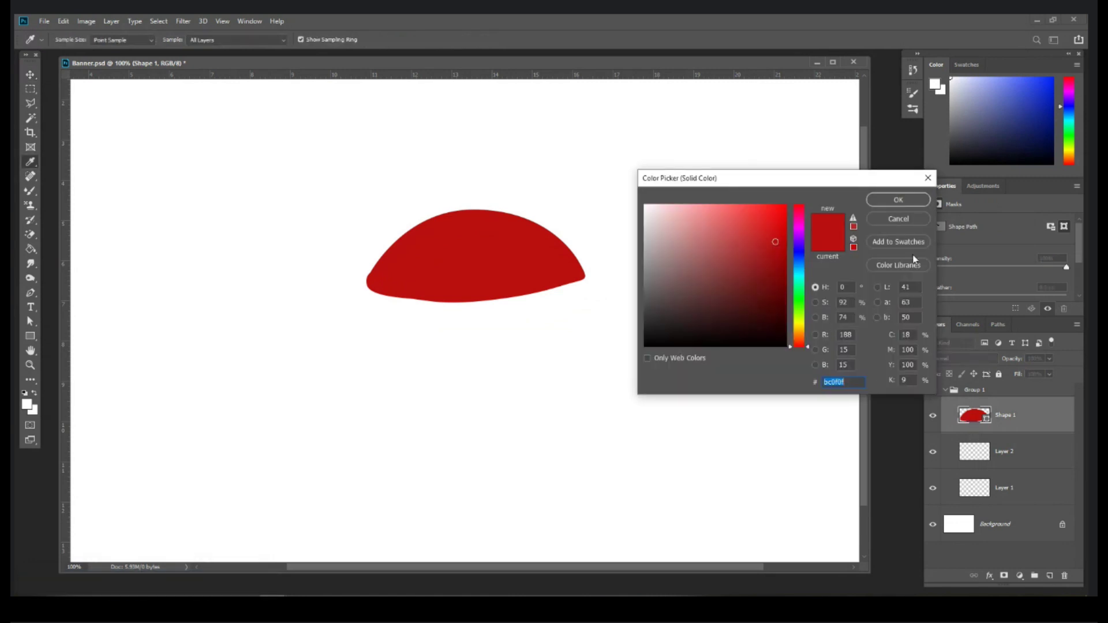
pyautogui.moveTo(792, 350); pyautogui.dragTo(796, 333)
pyautogui.click(769, 214)
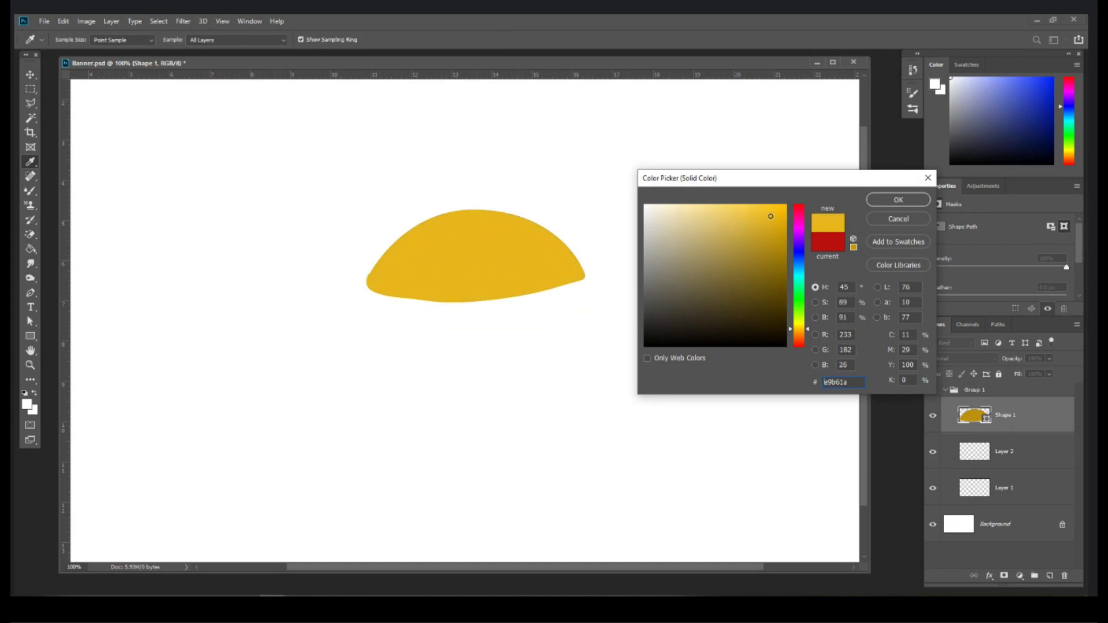
pyautogui.moveTo(794, 335); pyautogui.dragTo(794, 337)
pyautogui.click(898, 200)
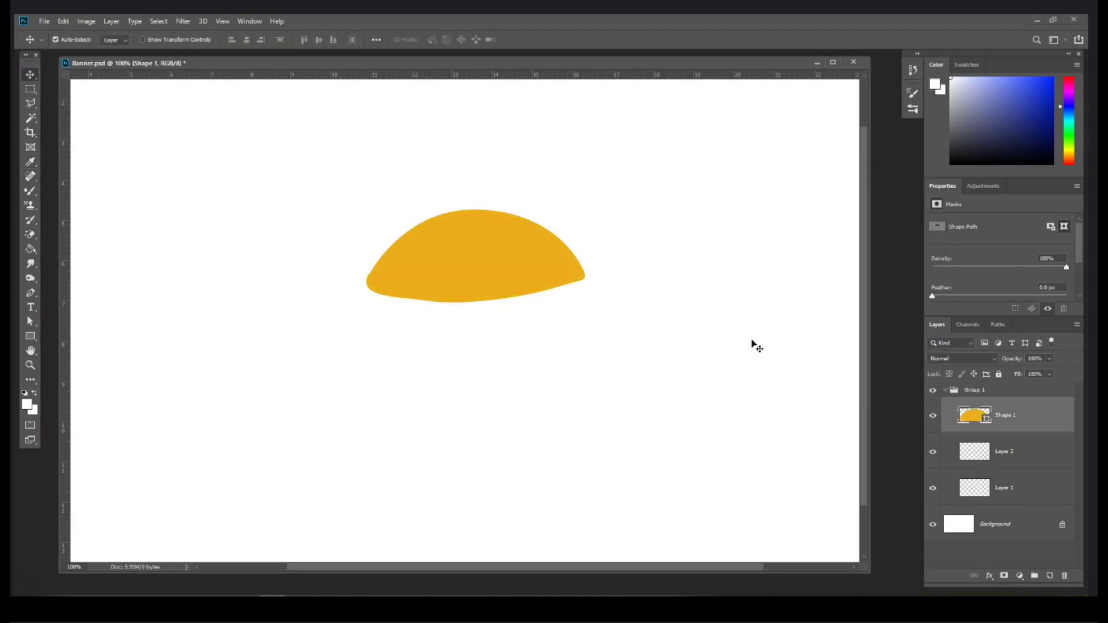
pyautogui.click(1003, 454)
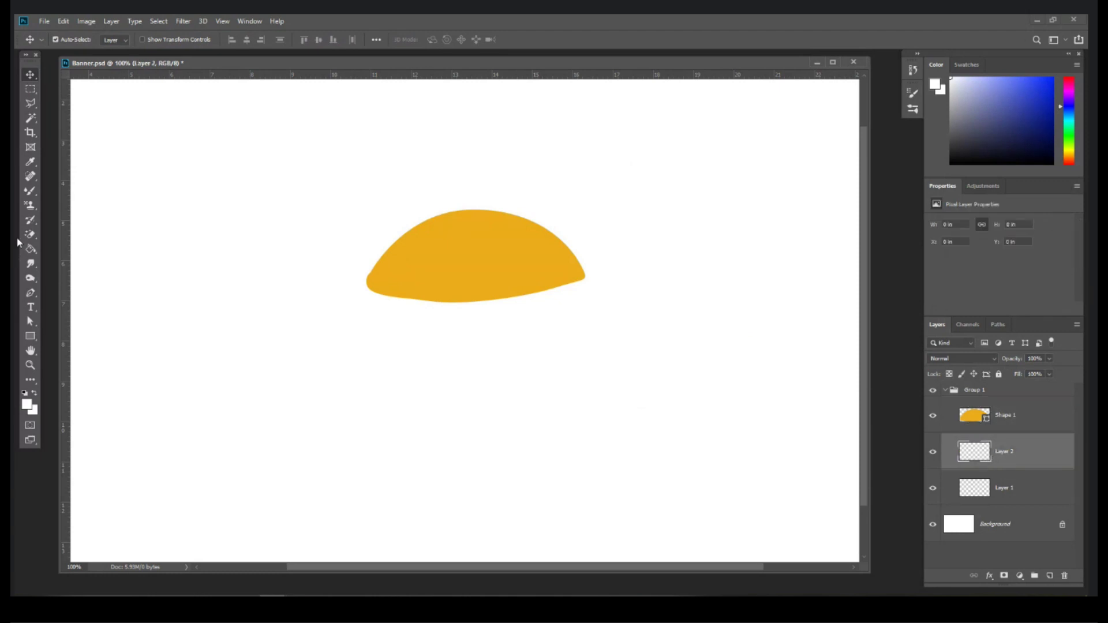
# Step: Draw a wavy cheese band under the bun with the Pen tool in Shape mode
pyautogui.click(31, 294)
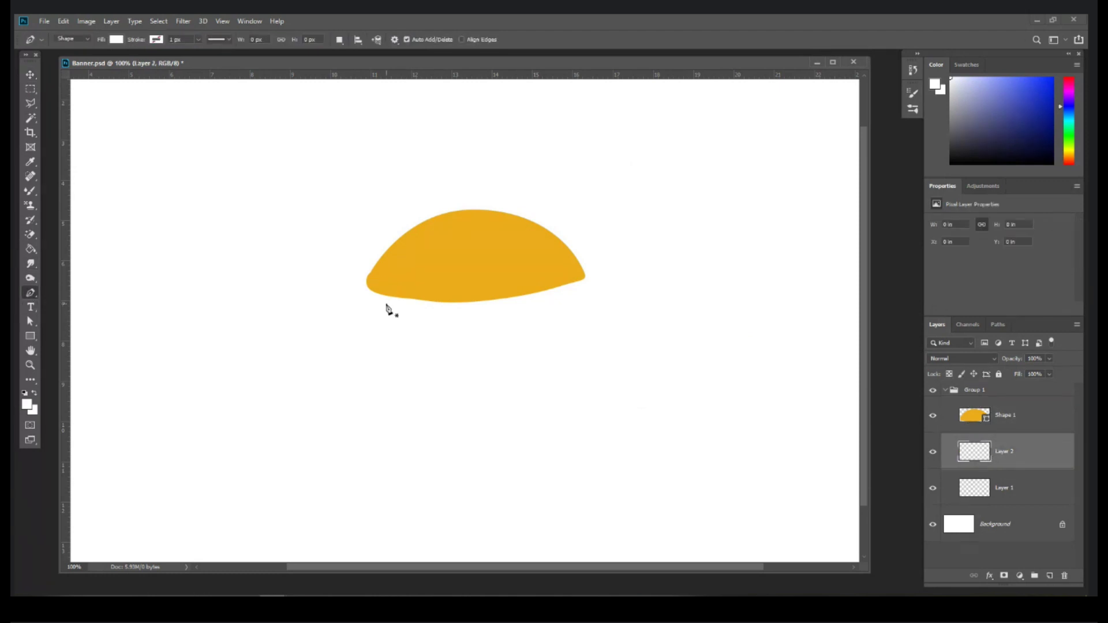
pyautogui.click(369, 283)
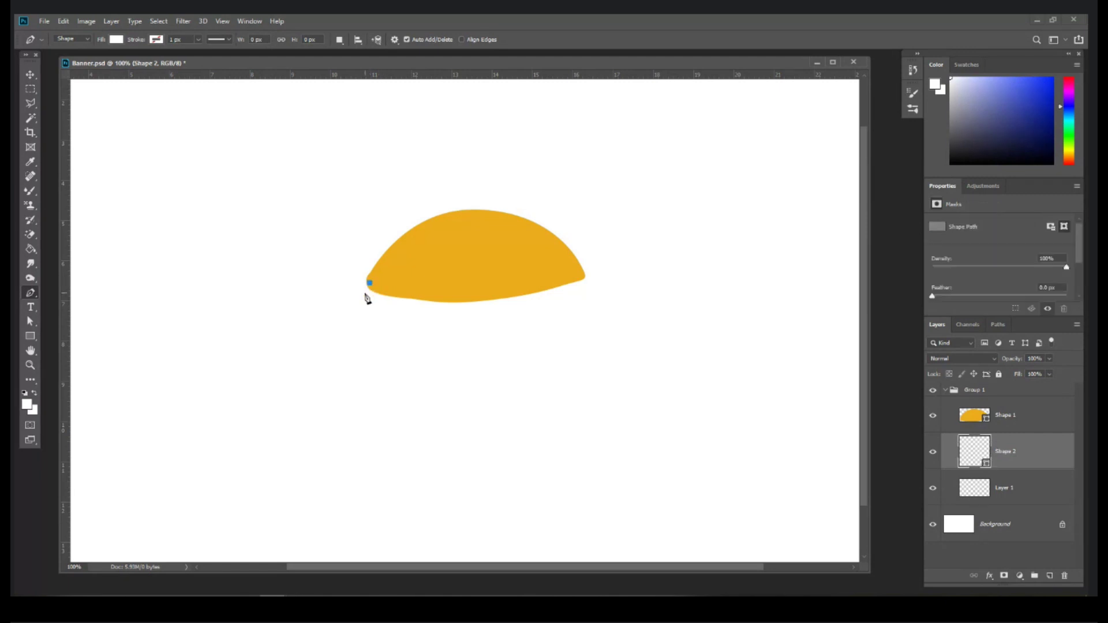
pyautogui.click(365, 297)
pyautogui.moveTo(390, 310); pyautogui.dragTo(542, 266)
pyautogui.click(428, 271)
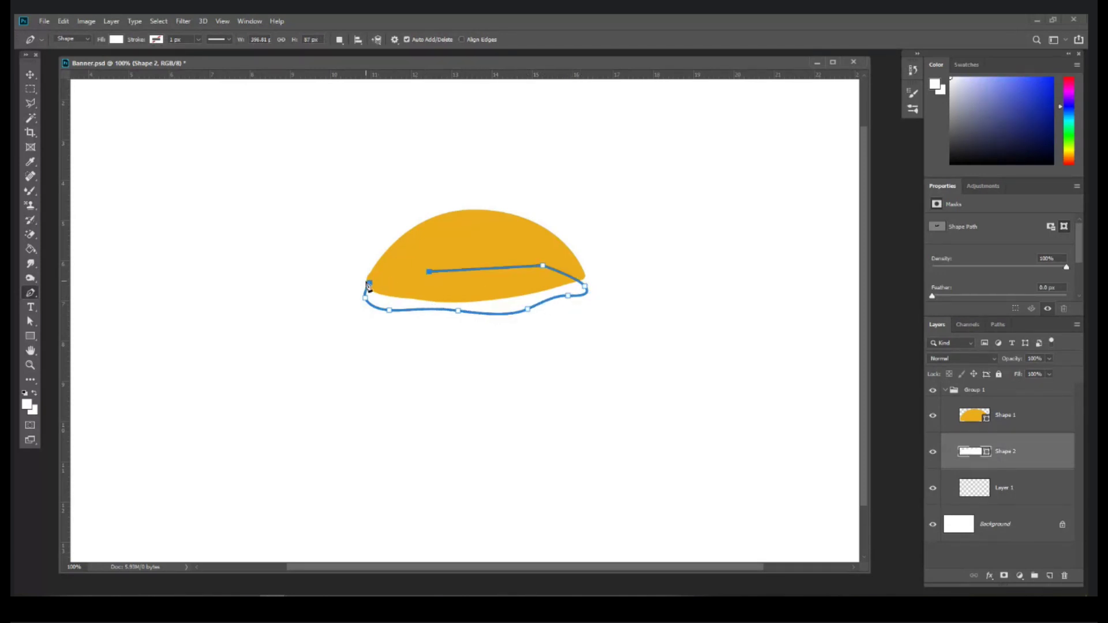
pyautogui.click(369, 282)
# Step: Fill the cheese band with yellow efff3a
pyautogui.doubleClick(963, 453)
pyautogui.moveTo(767, 184); pyautogui.dragTo(735, 217)
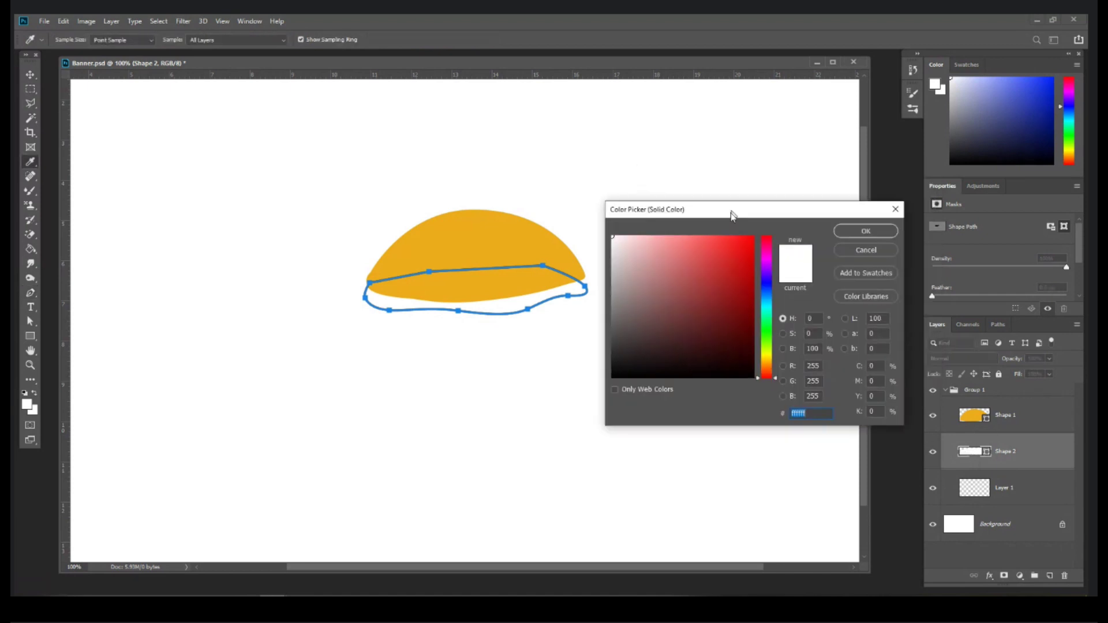
pyautogui.moveTo(769, 363); pyautogui.dragTo(769, 350)
pyautogui.moveTo(732, 249); pyautogui.dragTo(721, 237)
pyautogui.moveTo(757, 356); pyautogui.dragTo(758, 358)
pyautogui.click(855, 236)
# Step: Add a new layer above Layer 1 and set the foreground colour to bright red
pyautogui.click(1014, 487)
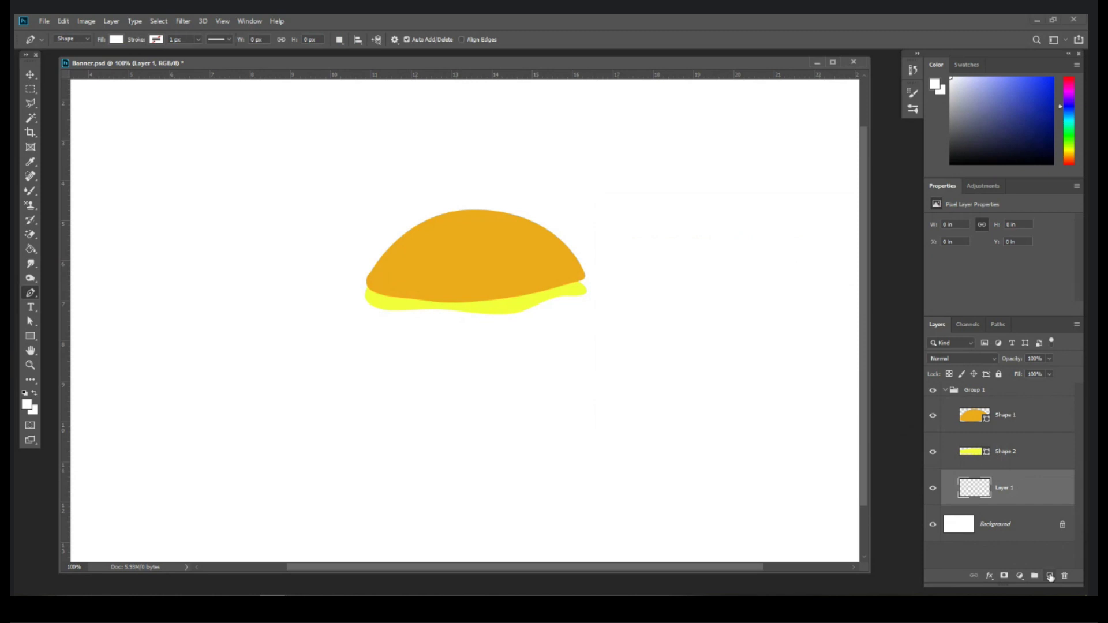
pyautogui.click(1050, 577)
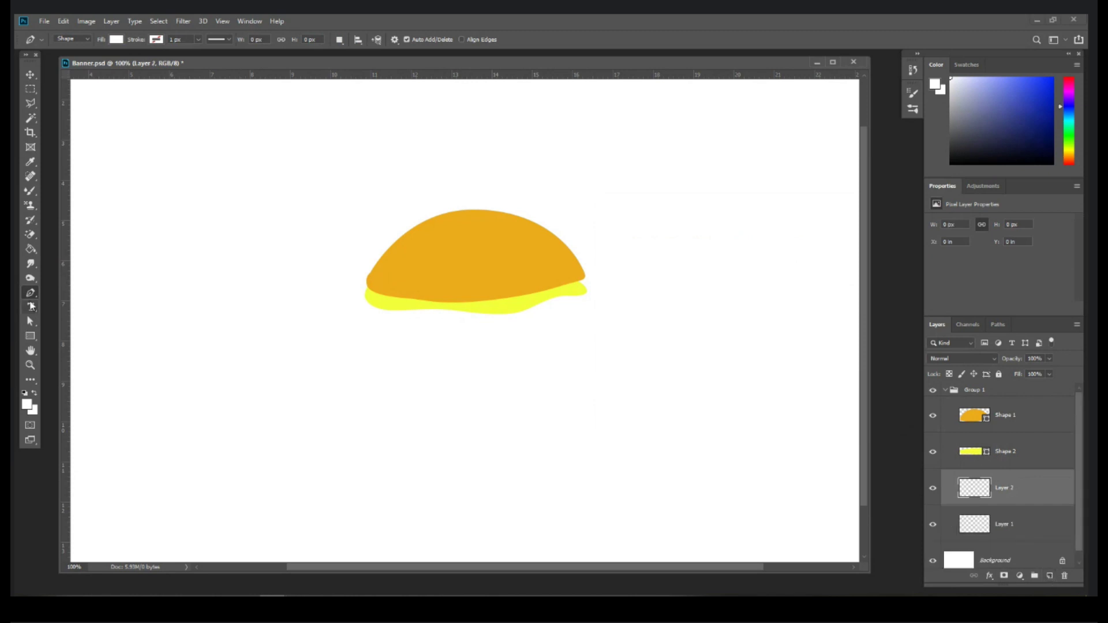
pyautogui.click(27, 406)
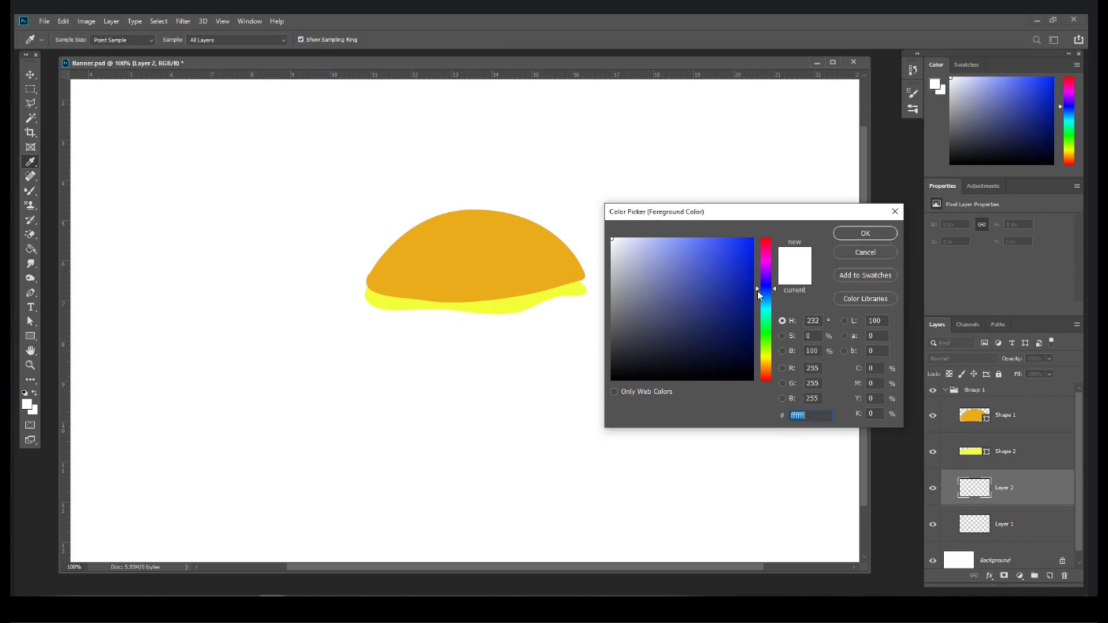
pyautogui.moveTo(758, 294); pyautogui.dragTo(757, 372)
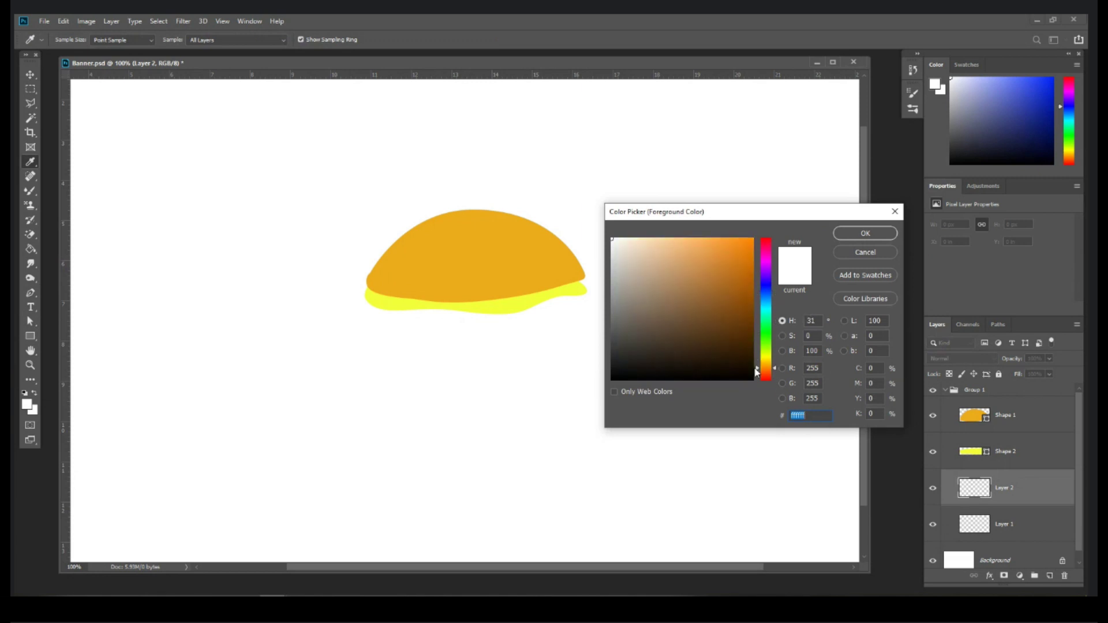
pyautogui.click(766, 239)
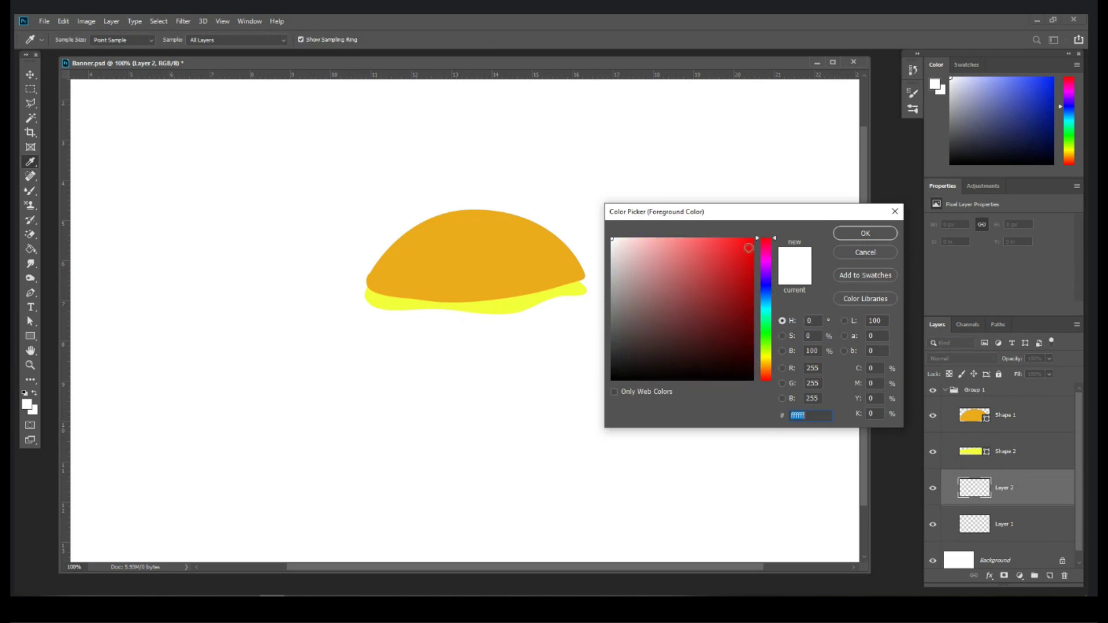
pyautogui.click(735, 242)
pyautogui.moveTo(736, 242); pyautogui.dragTo(731, 245)
pyautogui.click(854, 237)
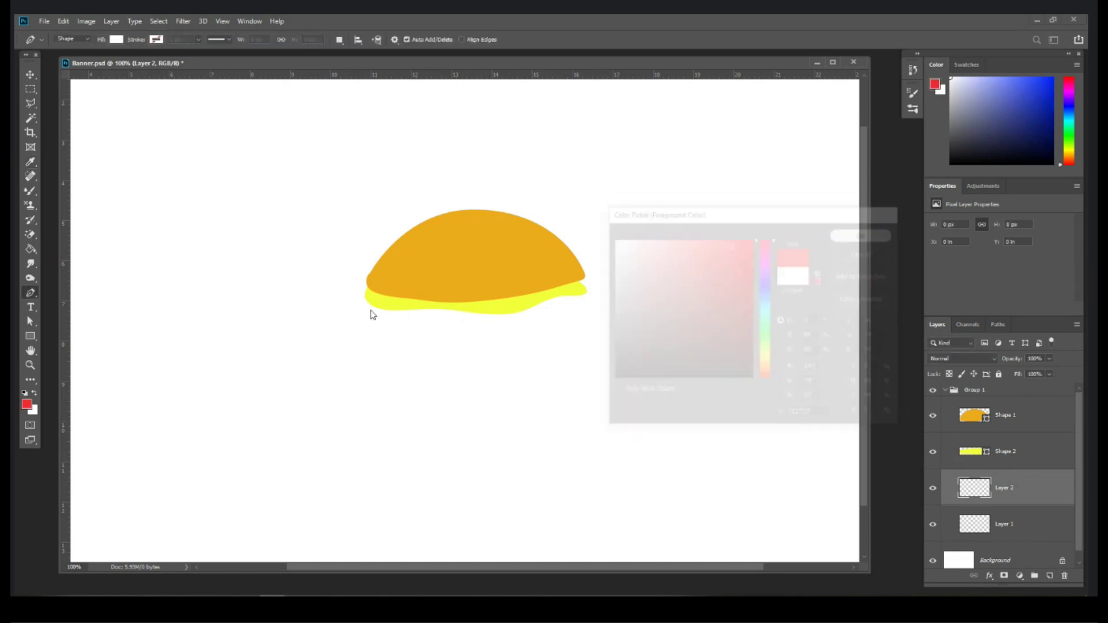
# Step: Draw a red wavy strip below the cheese
pyautogui.click(370, 300)
pyautogui.moveTo(369, 316); pyautogui.dragTo(375, 325)
pyautogui.click(387, 326)
pyautogui.click(447, 328)
pyautogui.click(504, 333)
pyautogui.moveTo(534, 326); pyautogui.dragTo(552, 288)
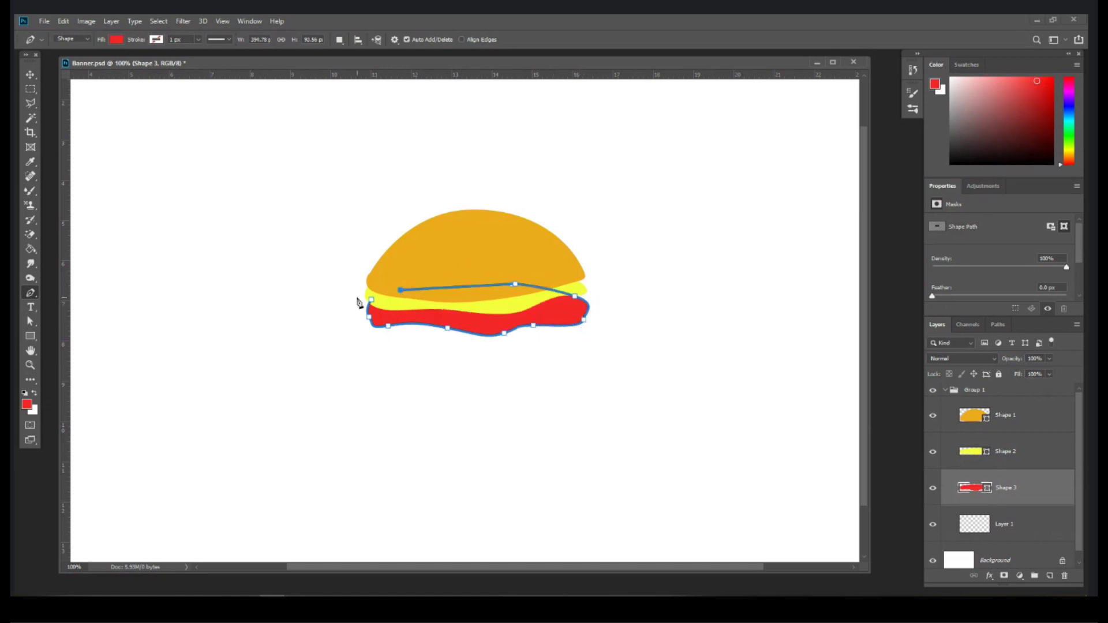
pyautogui.click(370, 299)
pyautogui.press('Return')
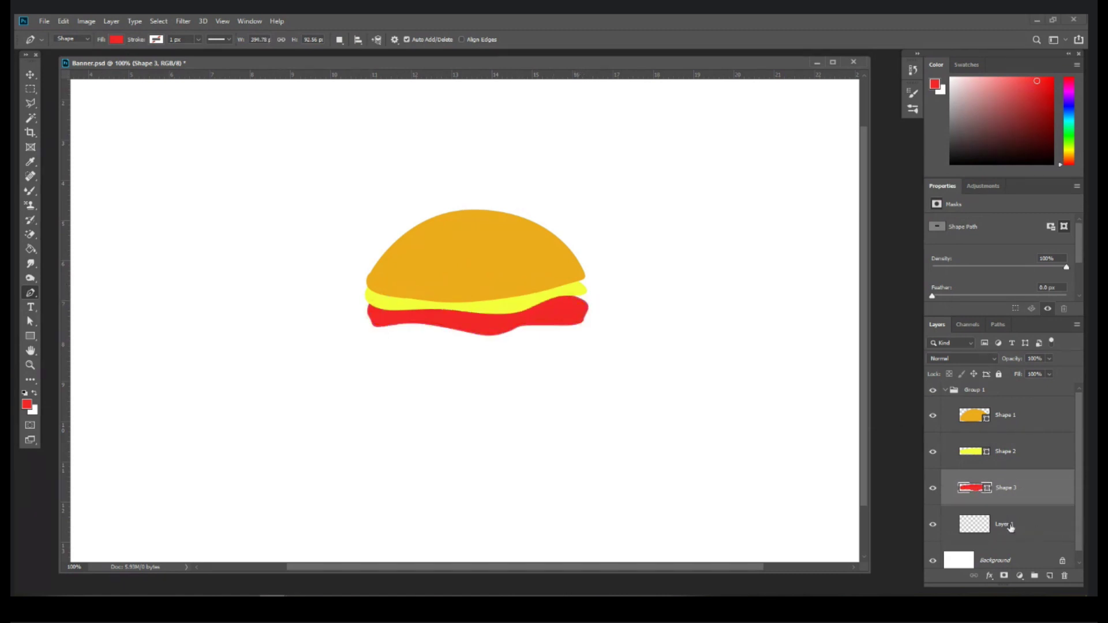
# Step: Add a new layer above Layer 1 and set the foreground colour to medium green
pyautogui.click(1010, 525)
pyautogui.click(1050, 576)
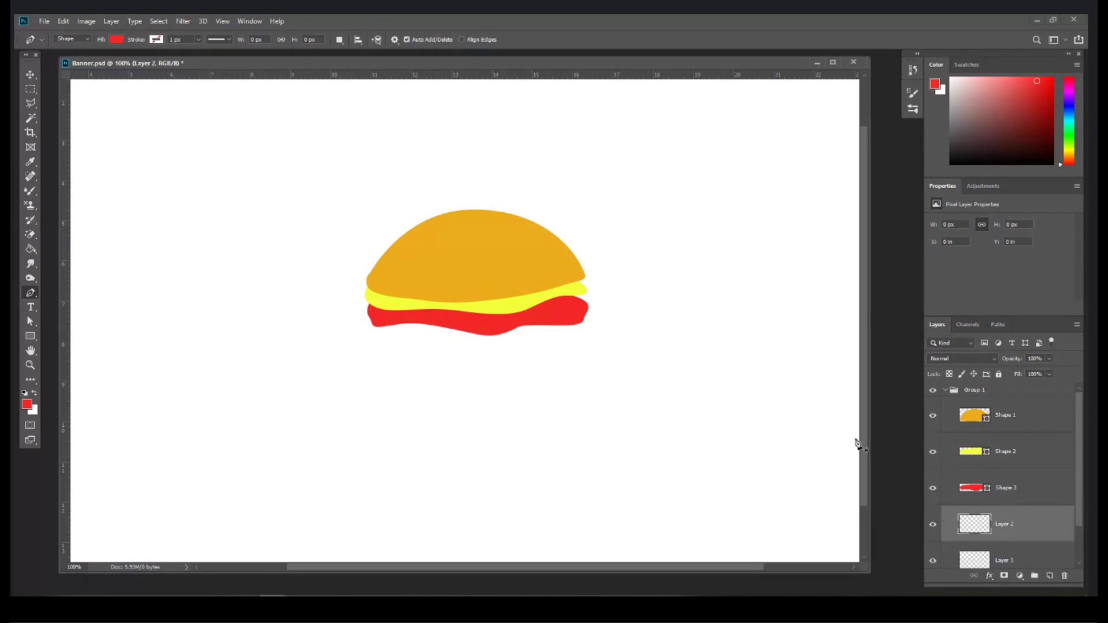
pyautogui.click(28, 405)
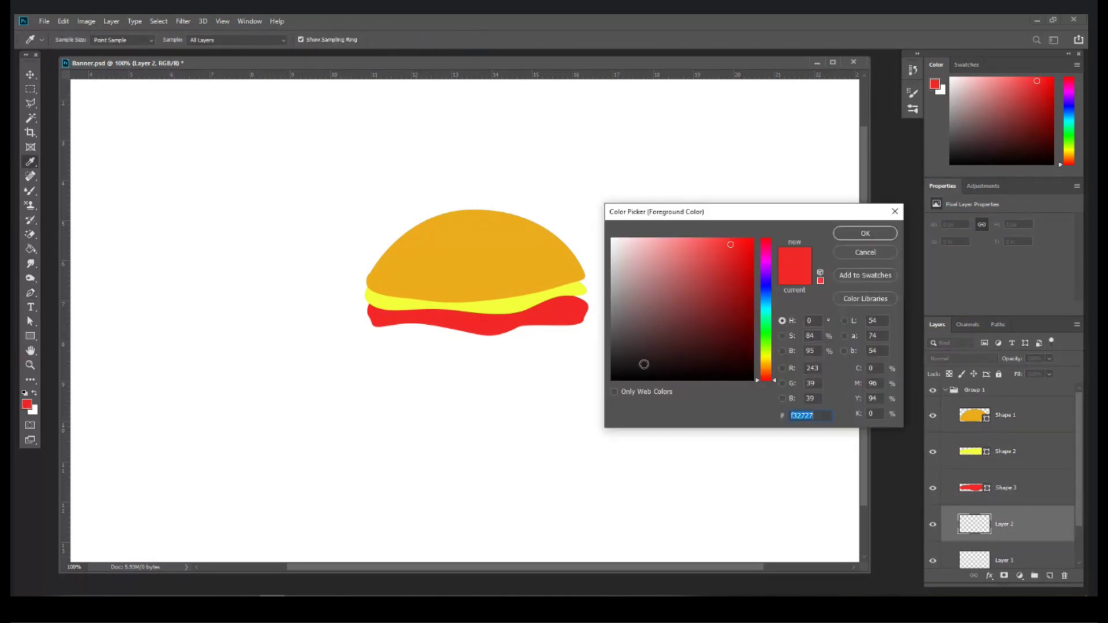
pyautogui.click(765, 334)
pyautogui.moveTo(731, 281); pyautogui.dragTo(722, 281)
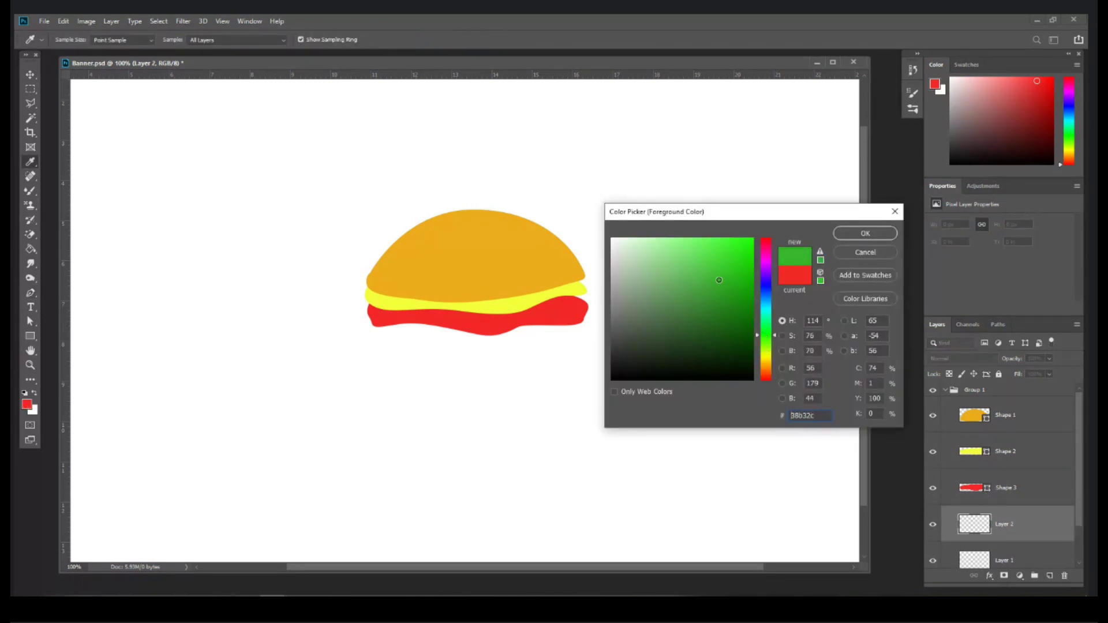
pyautogui.click(863, 233)
# Step: Draw the green wavy lettuce shape beneath the red strip
pyautogui.press('p')
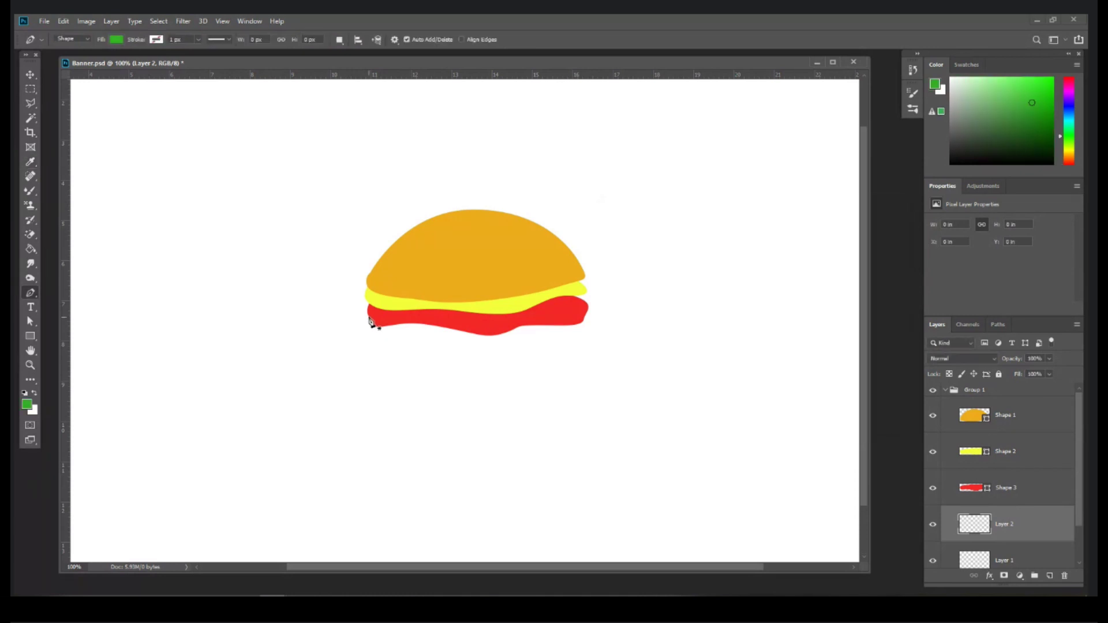
pyautogui.click(368, 316)
pyautogui.moveTo(354, 340); pyautogui.dragTo(462, 345)
pyautogui.moveTo(473, 348); pyautogui.dragTo(550, 349)
pyautogui.click(556, 341)
pyautogui.click(577, 341)
pyautogui.click(593, 333)
pyautogui.click(603, 348)
pyautogui.moveTo(562, 308); pyautogui.dragTo(477, 307)
pyautogui.click(368, 315)
pyautogui.press('Return')
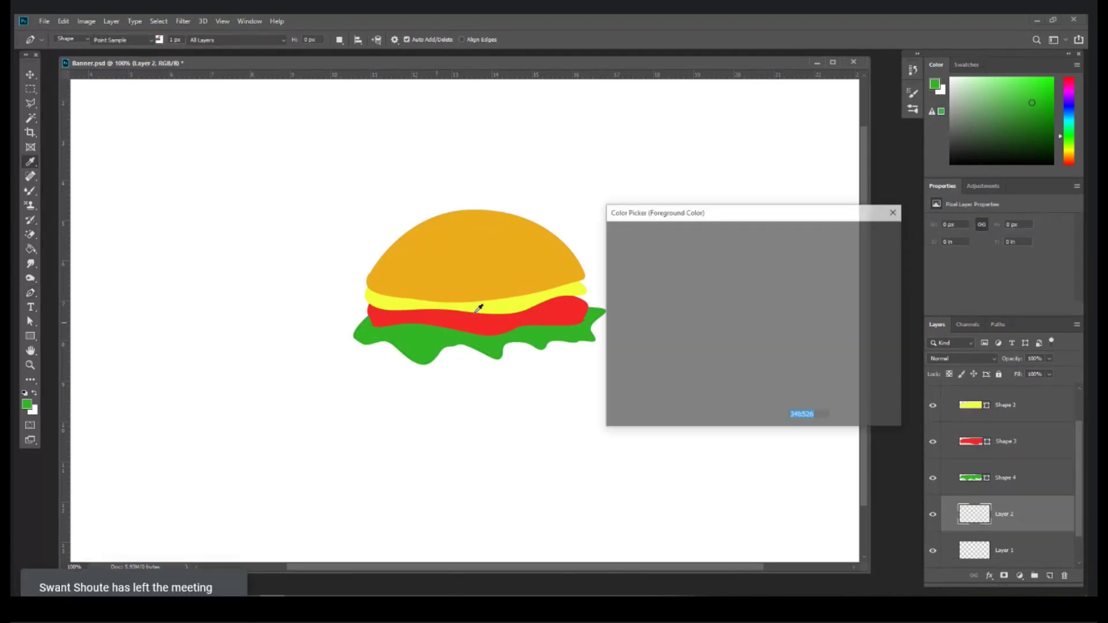
# Step: Set the drawing colour to a darker shade of the bun's orange
pyautogui.click(501, 281)
pyautogui.click(738, 309)
pyautogui.press('Return')
pyautogui.press('p')
# Step: Draw the brown bottom bun shape below the lettuce
pyautogui.click(371, 332)
pyautogui.click(364, 362)
pyautogui.click(375, 381)
pyautogui.click(420, 386)
pyautogui.moveTo(502, 381); pyautogui.dragTo(592, 340)
pyautogui.click(580, 325)
pyautogui.moveTo(488, 306); pyautogui.dragTo(483, 308)
pyautogui.click(371, 331)
pyautogui.press('Return')
# Step: View the canvas at actual size and group the burger shape layers into Group 1
pyautogui.hotkey('ctrl', '+')
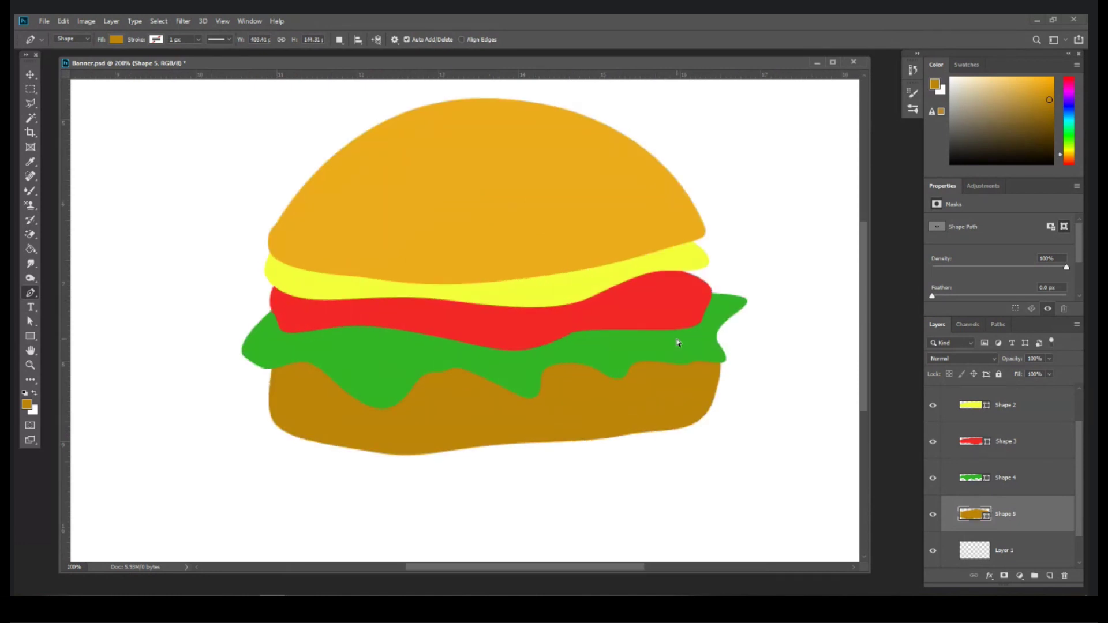
pyautogui.hotkey('ctrl', '-')
pyautogui.hotkey('ctrl', '-')
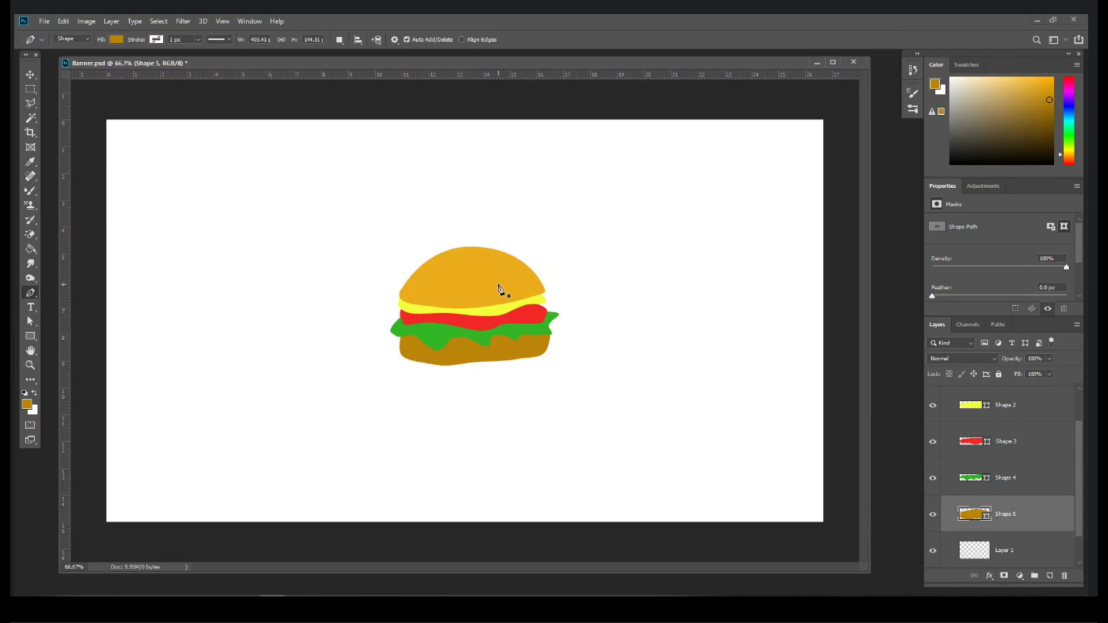
pyautogui.hotkey('ctrl', '+')
pyautogui.hotkey('ctrl', 'g')
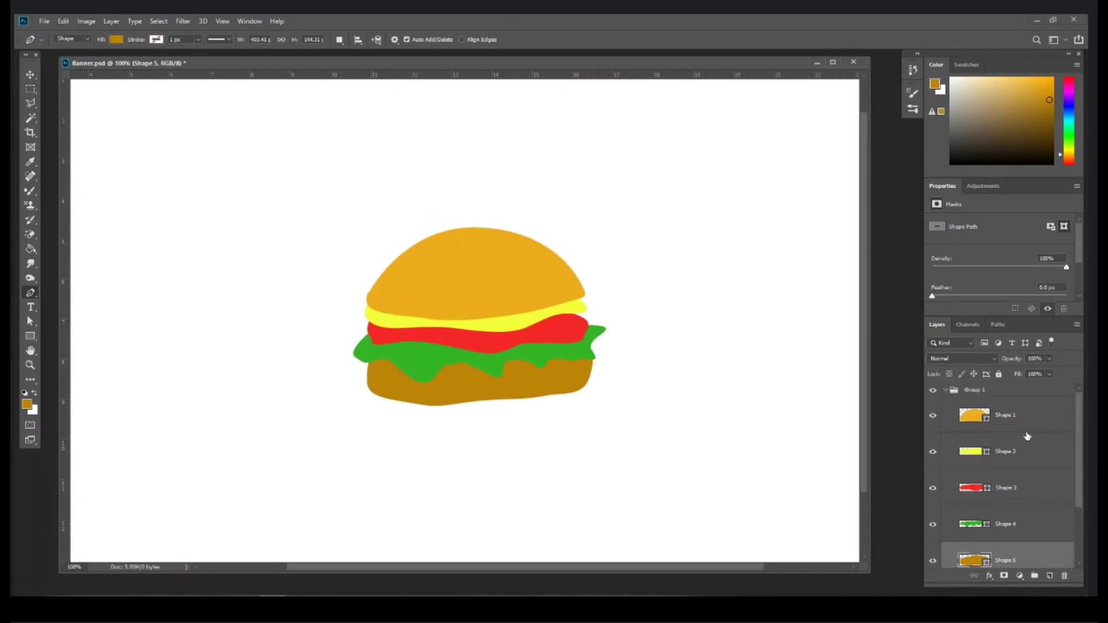
# Step: Add a new layer above the bun and set the foreground colour to white
pyautogui.click(1030, 421)
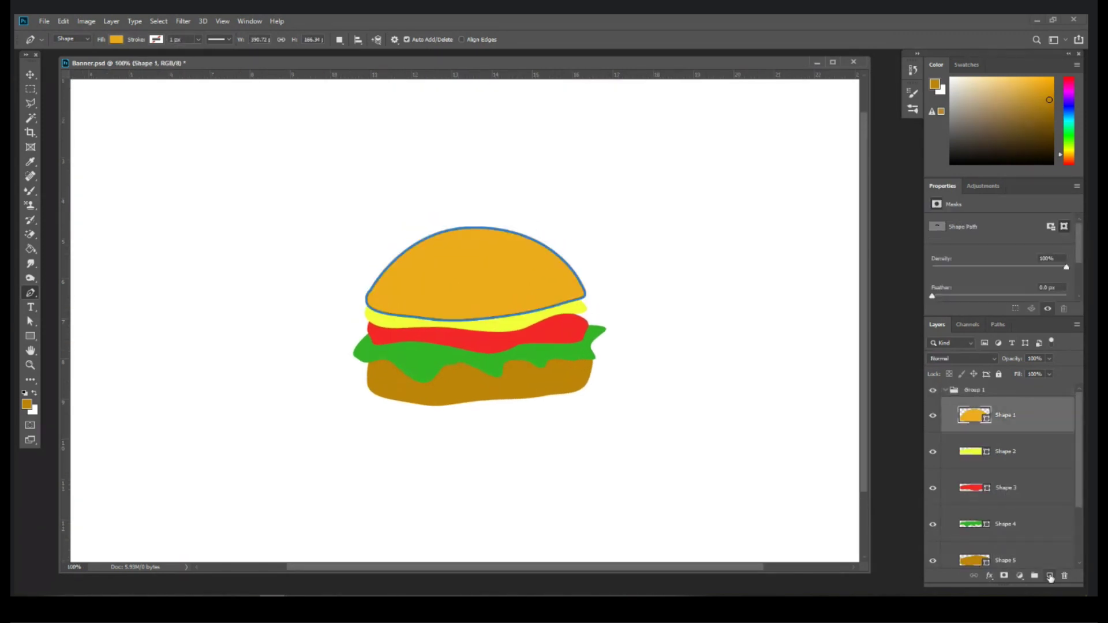
pyautogui.click(1049, 576)
pyautogui.click(27, 403)
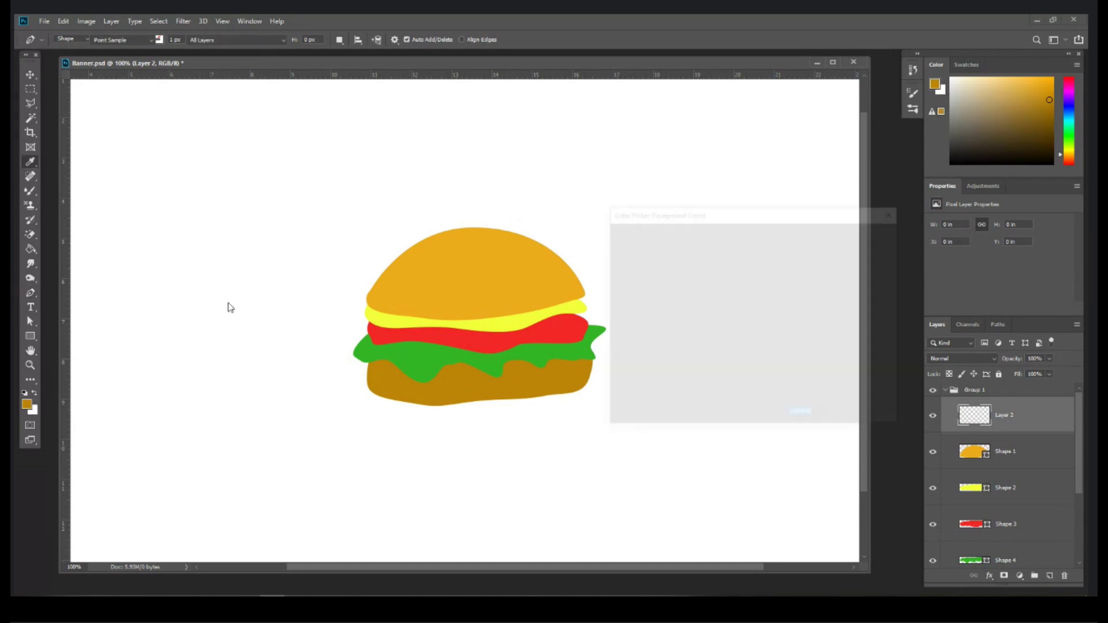
pyautogui.press('Return')
pyautogui.press('p')
# Step: Draw four small white sesame seeds on the bun top
pyautogui.click(462, 241)
pyautogui.moveTo(463, 252)
pyautogui.mouseDown()
pyautogui.moveTo(482, 242)
pyautogui.moveTo(459, 239)
pyautogui.moveTo(497, 239)
pyautogui.mouseUp()
pyautogui.click(462, 241)
pyautogui.click(474, 237)
pyautogui.click(474, 237)
pyautogui.click(453, 235)
pyautogui.click(454, 235)
pyautogui.click(492, 245)
pyautogui.click(492, 245)
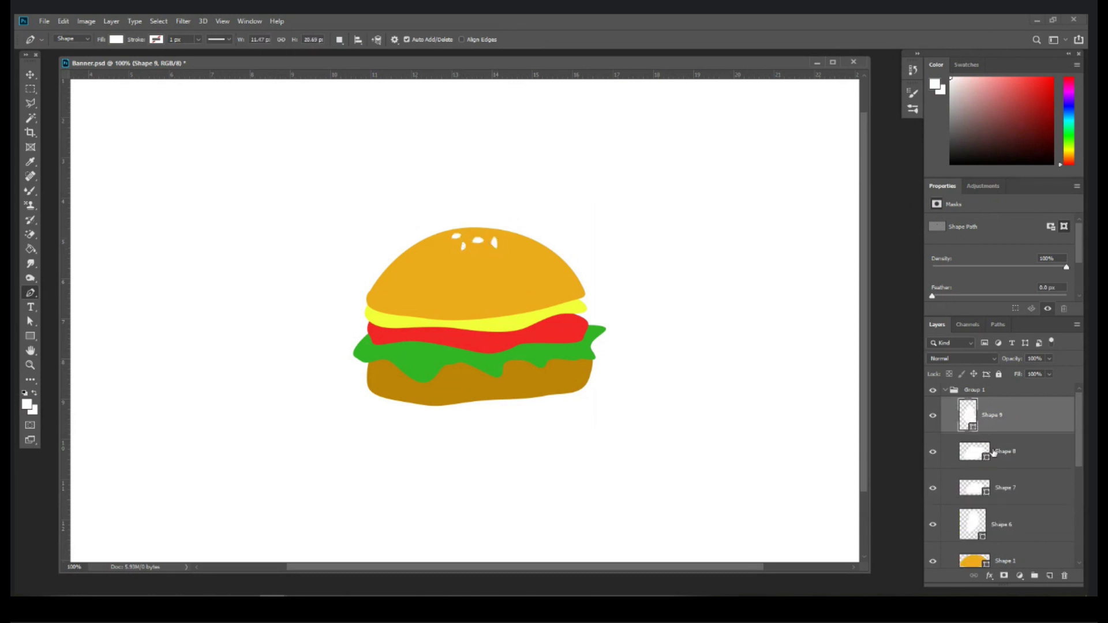
# Step: Collapse Group 1 and add an empty layer above it
pyautogui.scroll(-1, 991, 445)
pyautogui.scroll(1, 989, 427)
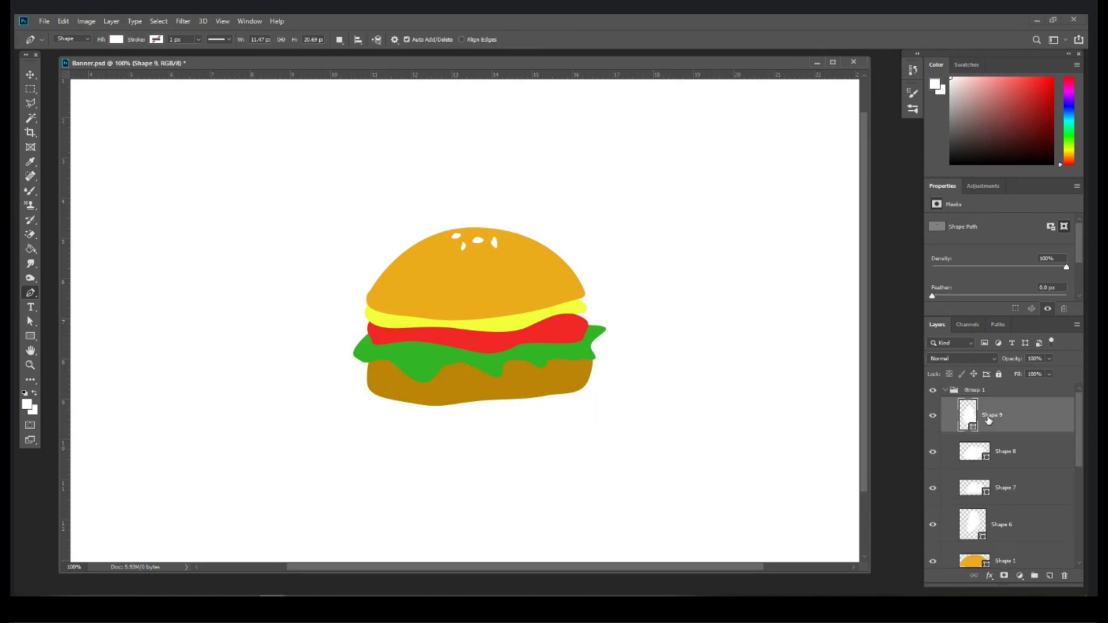
pyautogui.click(953, 391)
pyautogui.click(946, 390)
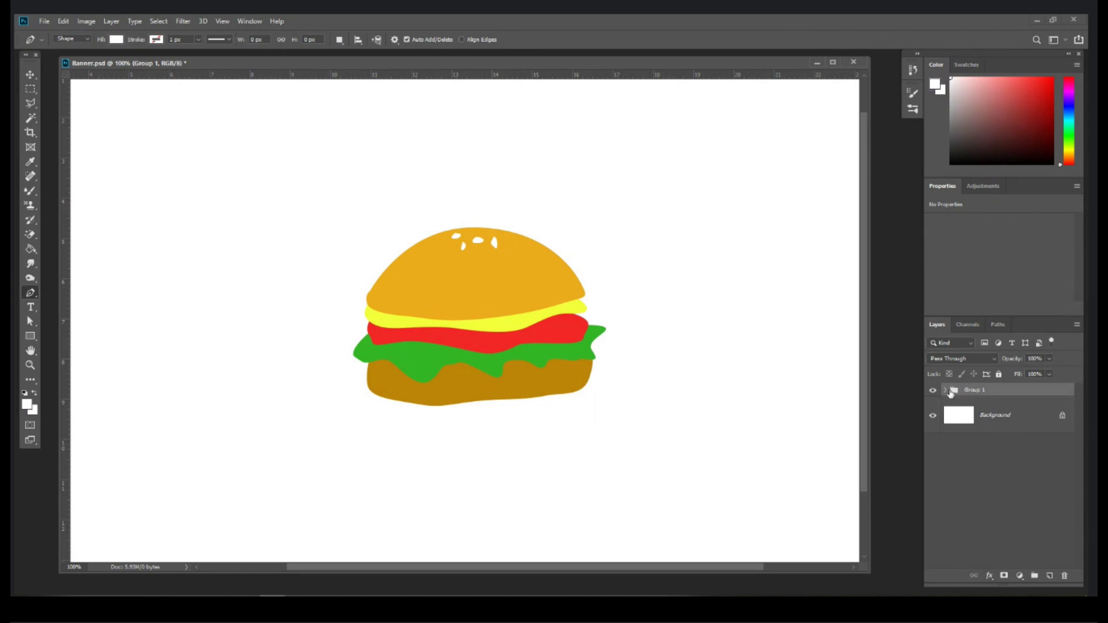
pyautogui.click(945, 392)
pyautogui.click(946, 392)
pyautogui.click(1049, 577)
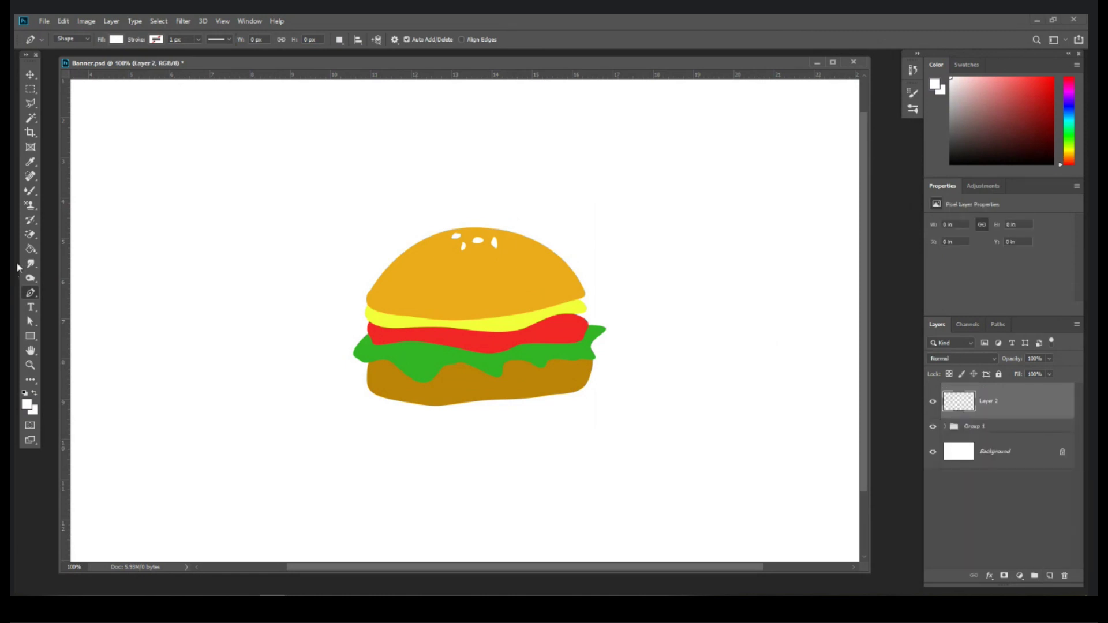
# Step: Draw a red square right of the burger, replacing a first white attempt
pyautogui.click(30, 335)
pyautogui.moveTo(617, 154); pyautogui.dragTo(673, 224)
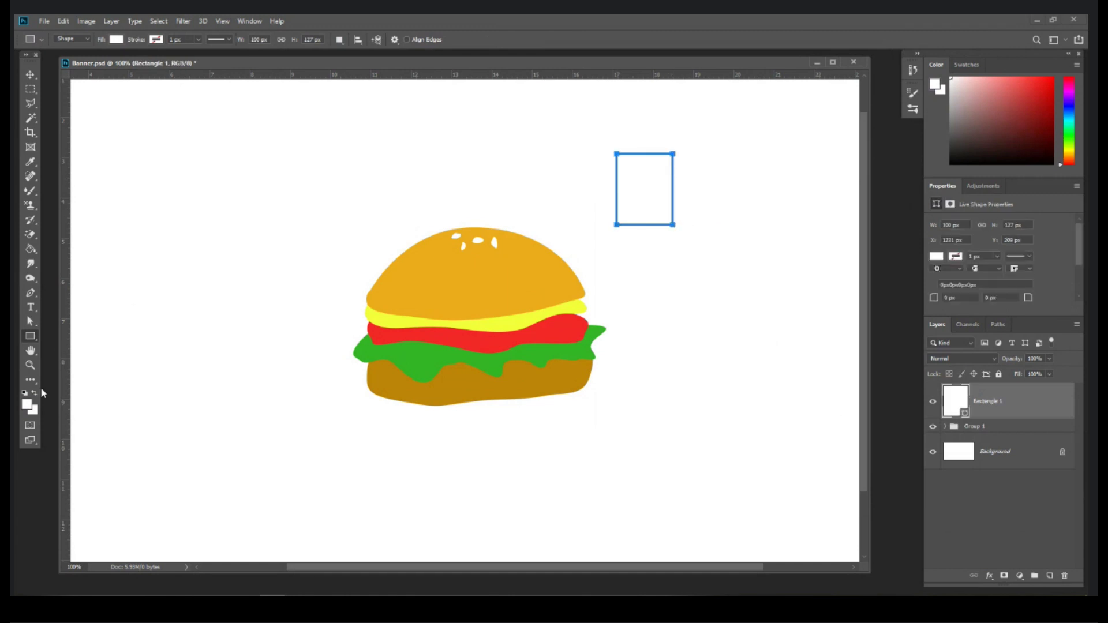
pyautogui.hotkey('ctrl', 'z')
pyautogui.click(26, 404)
pyautogui.click(723, 266)
pyautogui.press('Return')
pyautogui.moveTo(672, 144); pyautogui.dragTo(735, 208)
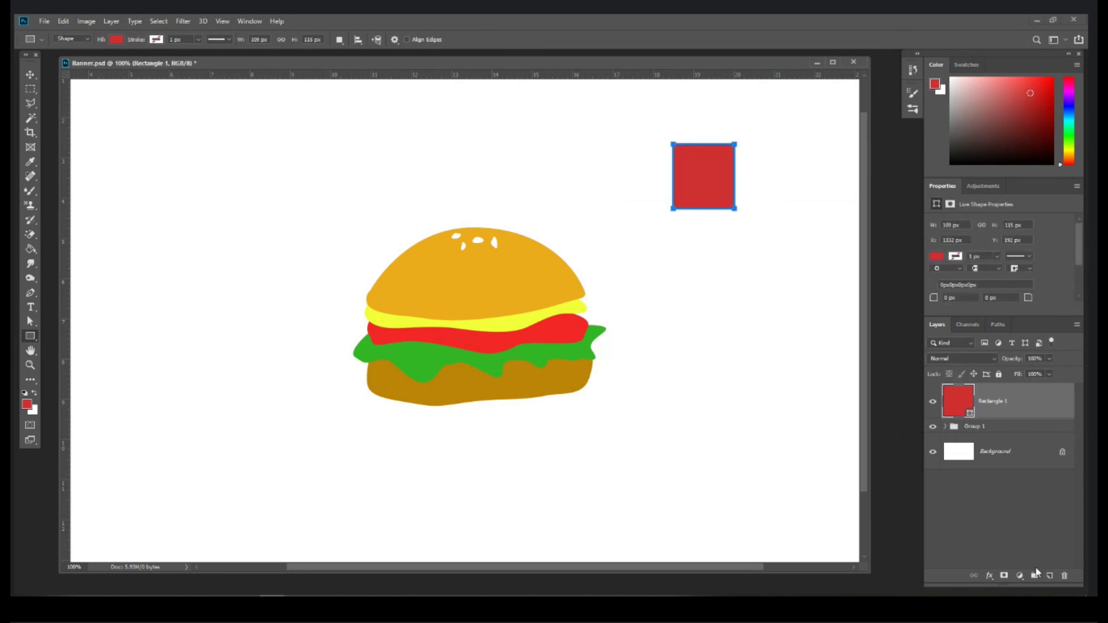
# Step: On a new layer, draw a tall rectangle below the square in the sampled bun orange
pyautogui.click(1049, 575)
pyautogui.click(27, 403)
pyautogui.click(452, 284)
pyautogui.press('Return')
pyautogui.moveTo(685, 242); pyautogui.dragTo(733, 319)
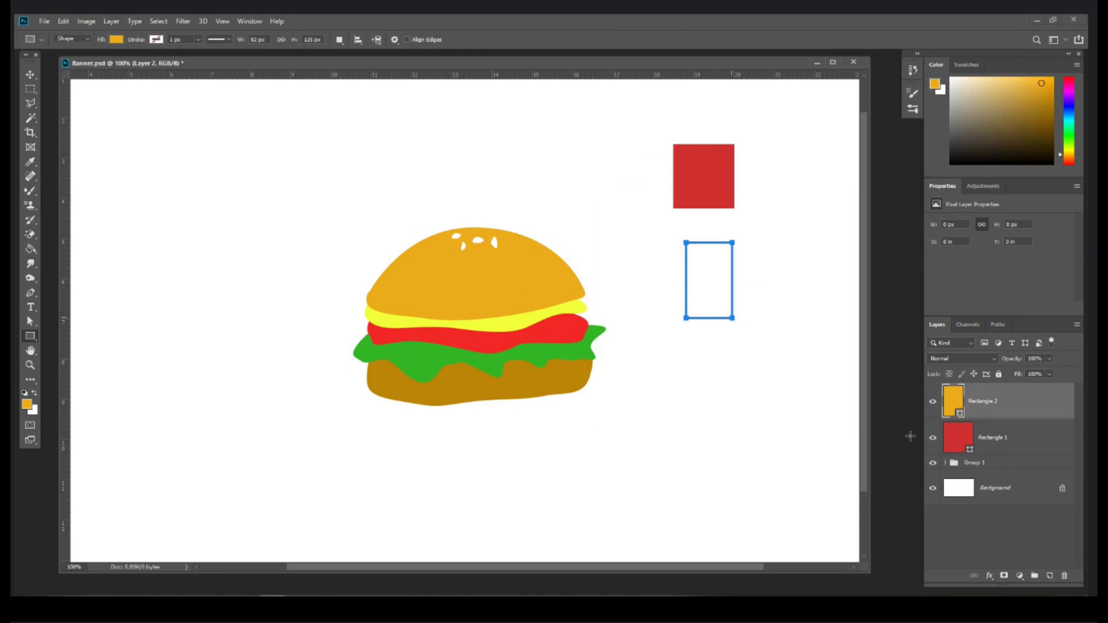
# Step: Put both rectangles into a new Group 2 and collapse it
pyautogui.keyDown('shift'); pyautogui.click(1020, 444); pyautogui.keyUp('shift')
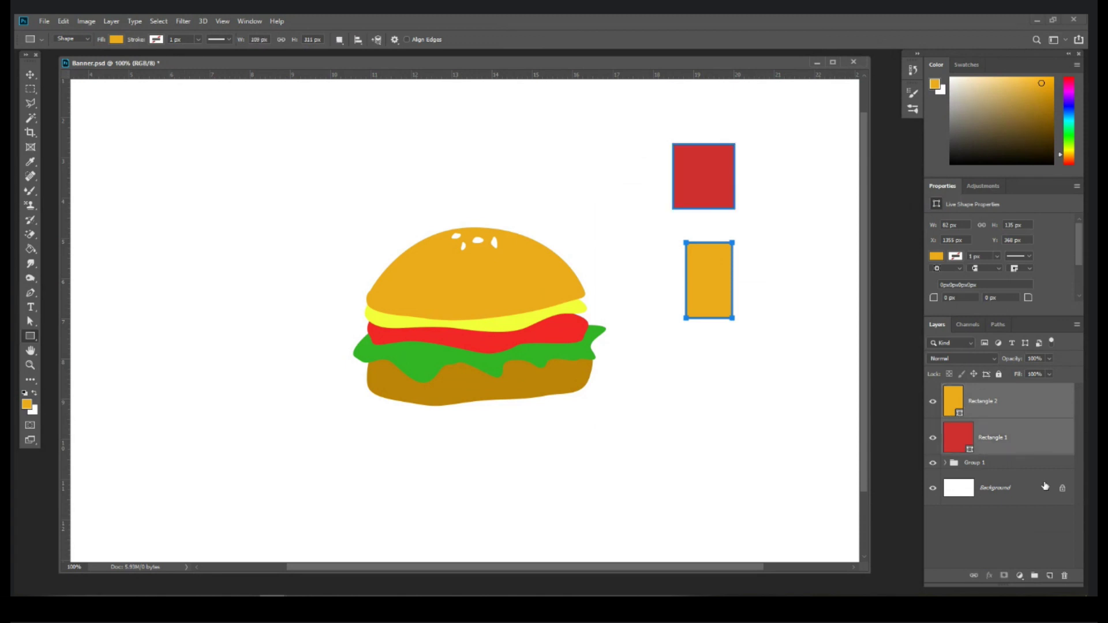
pyautogui.keyDown('ctrl'); pyautogui.click(1045, 437); pyautogui.keyUp('ctrl')
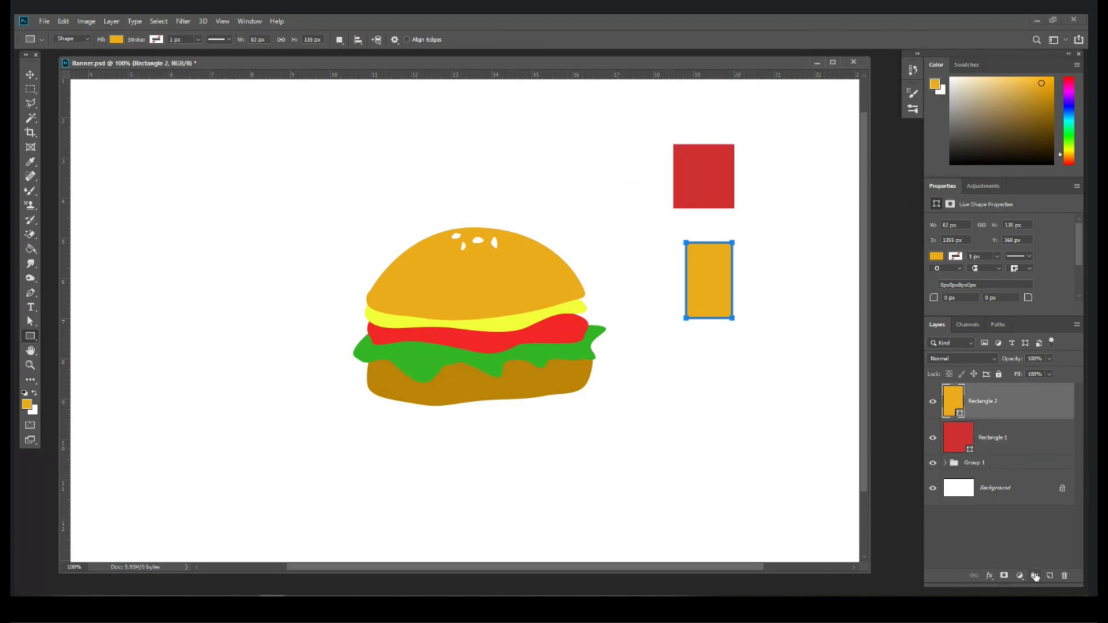
pyautogui.click(1034, 576)
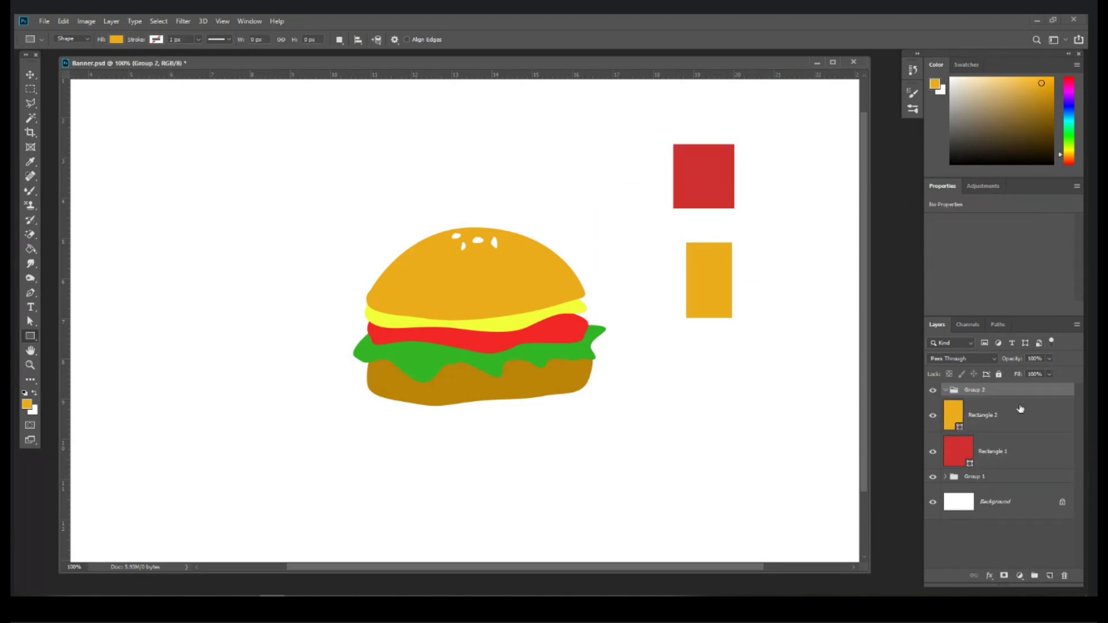
pyautogui.moveTo(1004, 449); pyautogui.dragTo(1009, 428)
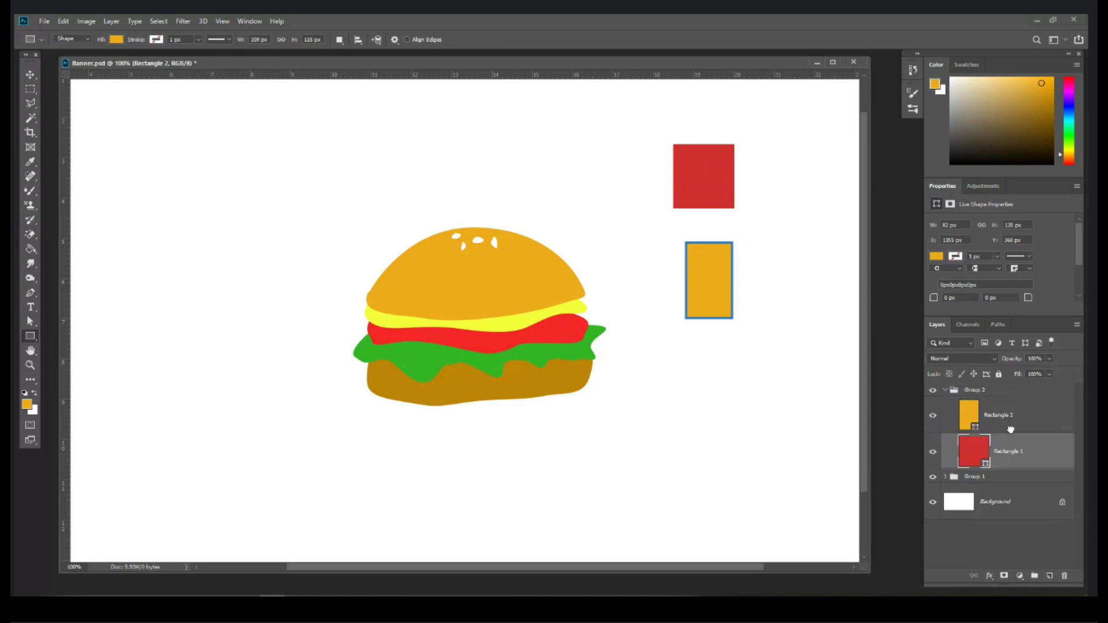
pyautogui.click(945, 391)
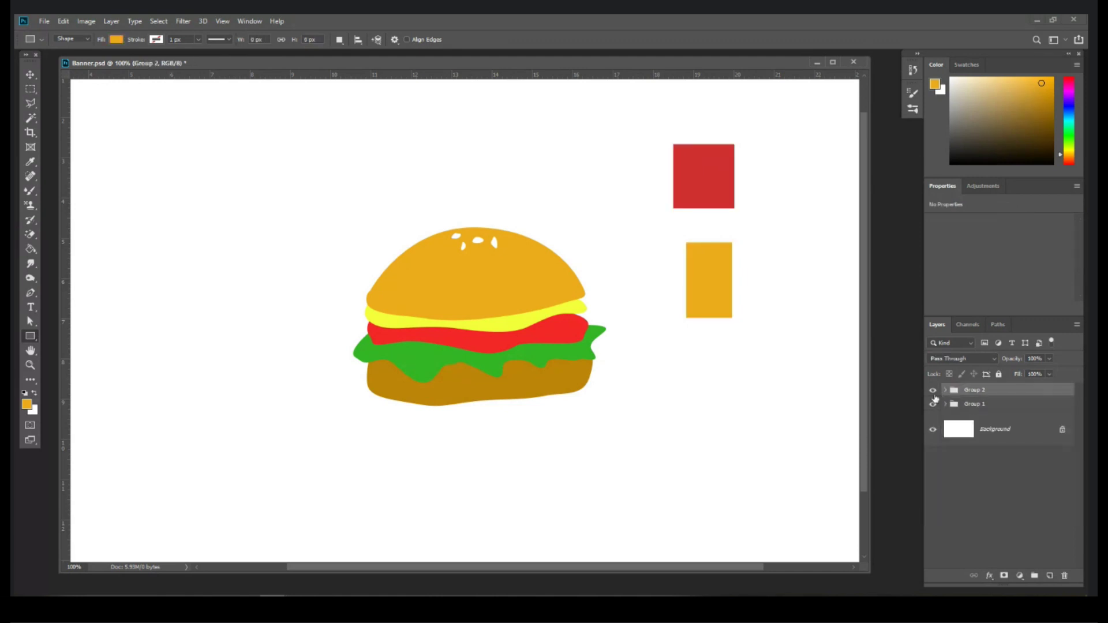
# Step: Check the rectangles and burger visibility, then delete Group 2 with its rectangles
pyautogui.click(933, 391)
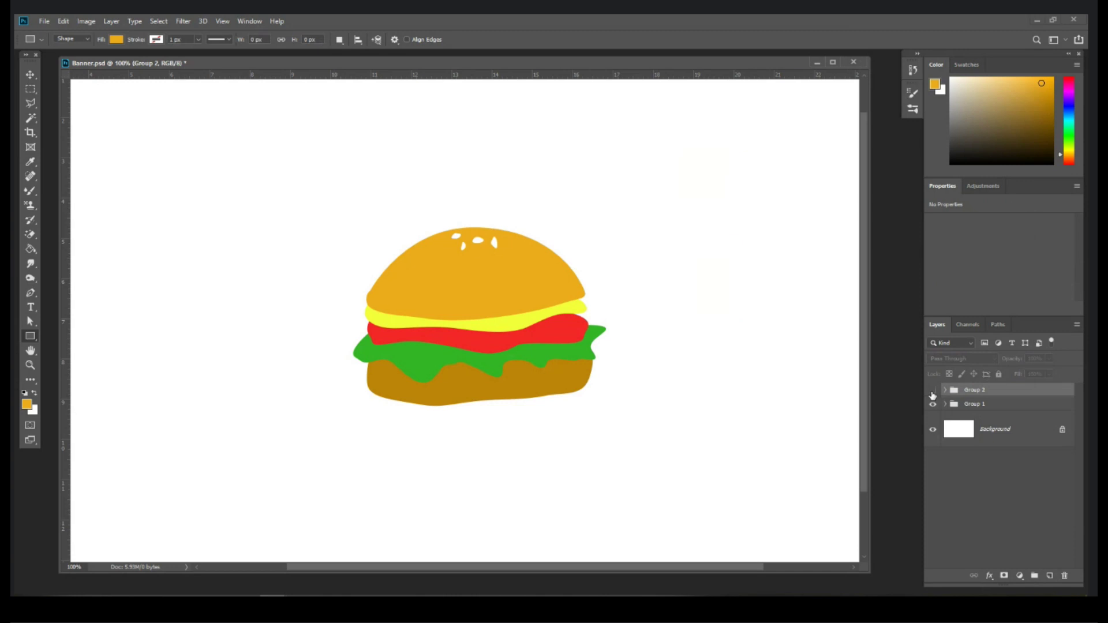
pyautogui.click(932, 391)
pyautogui.click(933, 405)
pyautogui.click(932, 405)
pyautogui.press('Delete')
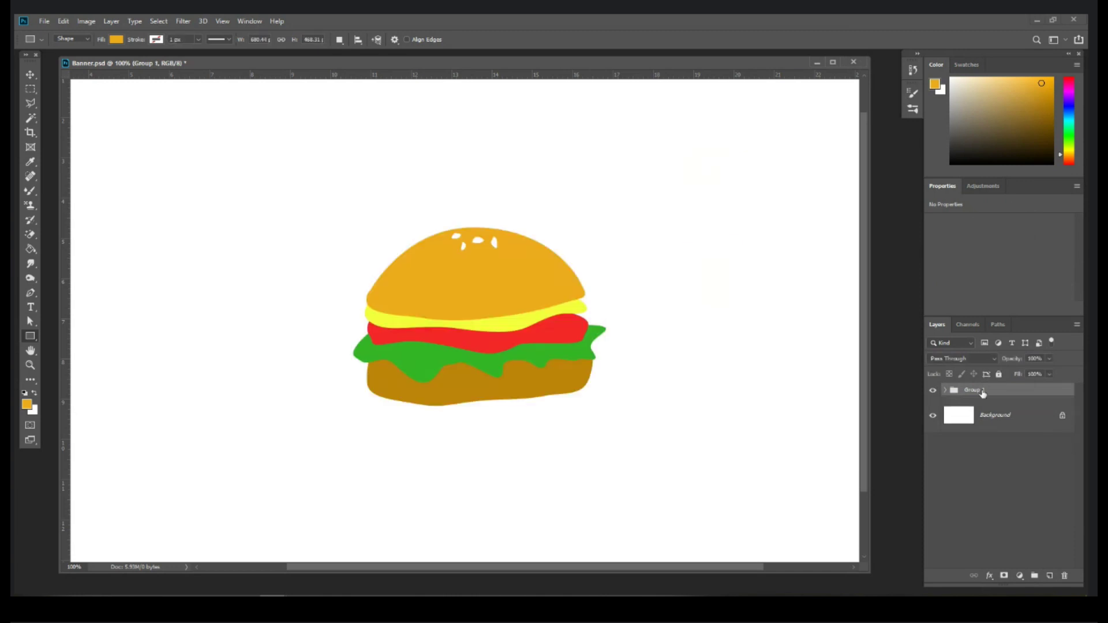
# Step: Set the Move tool's Auto-Select to groups and regroup the burger shapes into Group 1
pyautogui.click(30, 75)
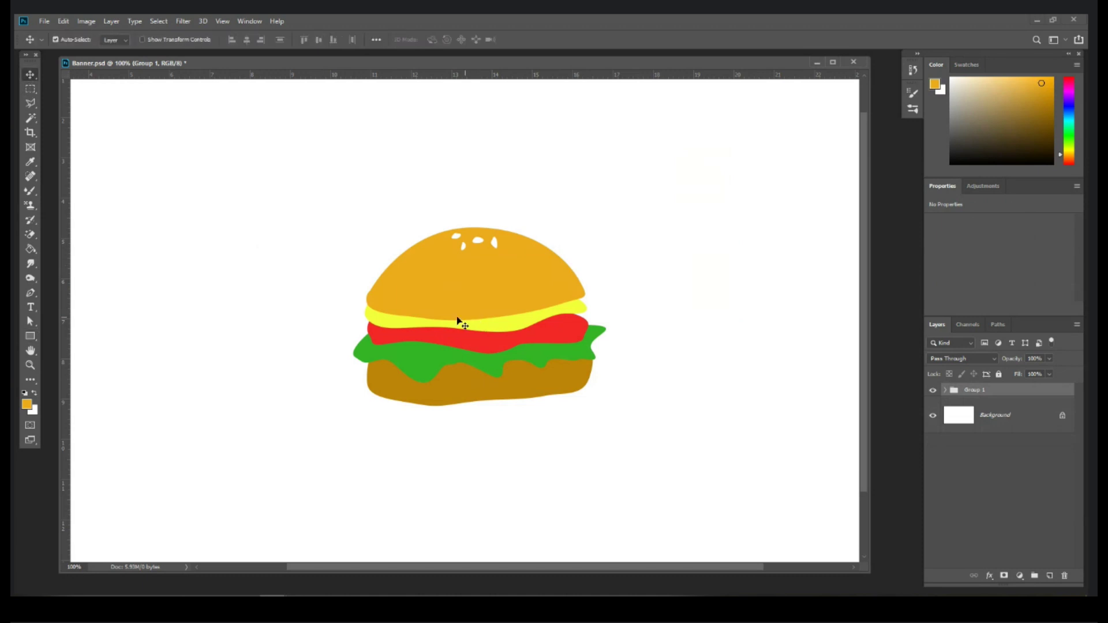
pyautogui.click(467, 287)
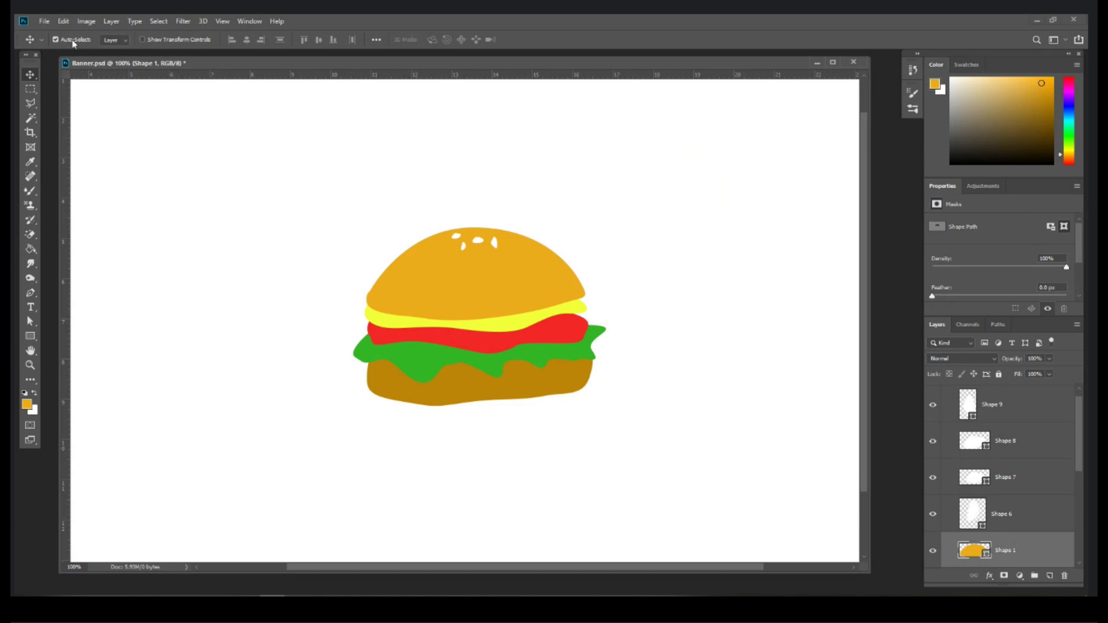
pyautogui.click(125, 40)
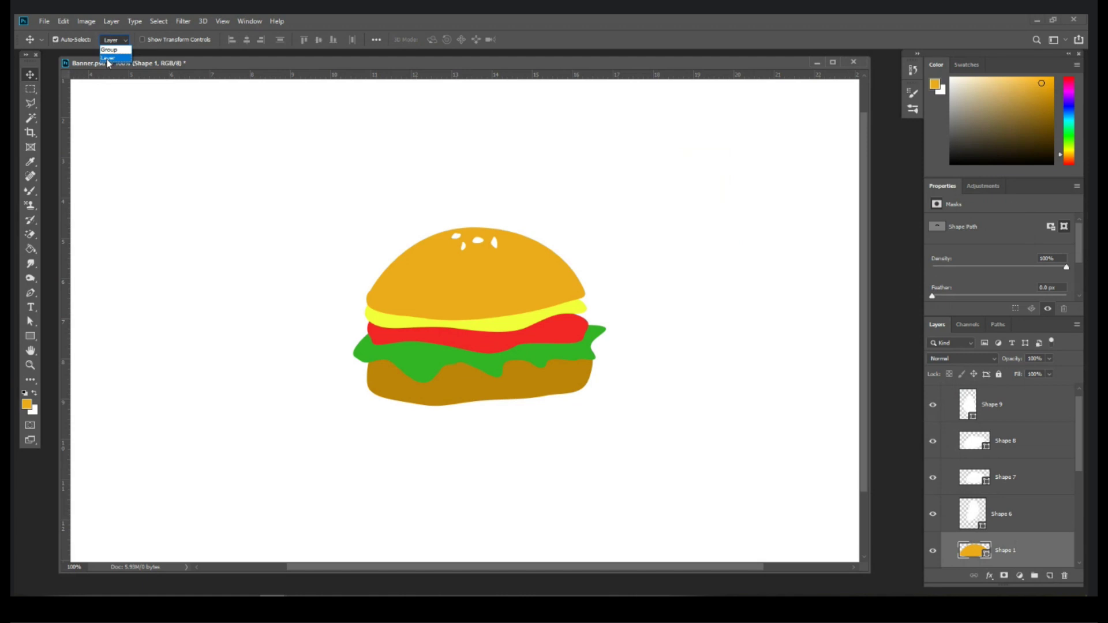
pyautogui.click(109, 50)
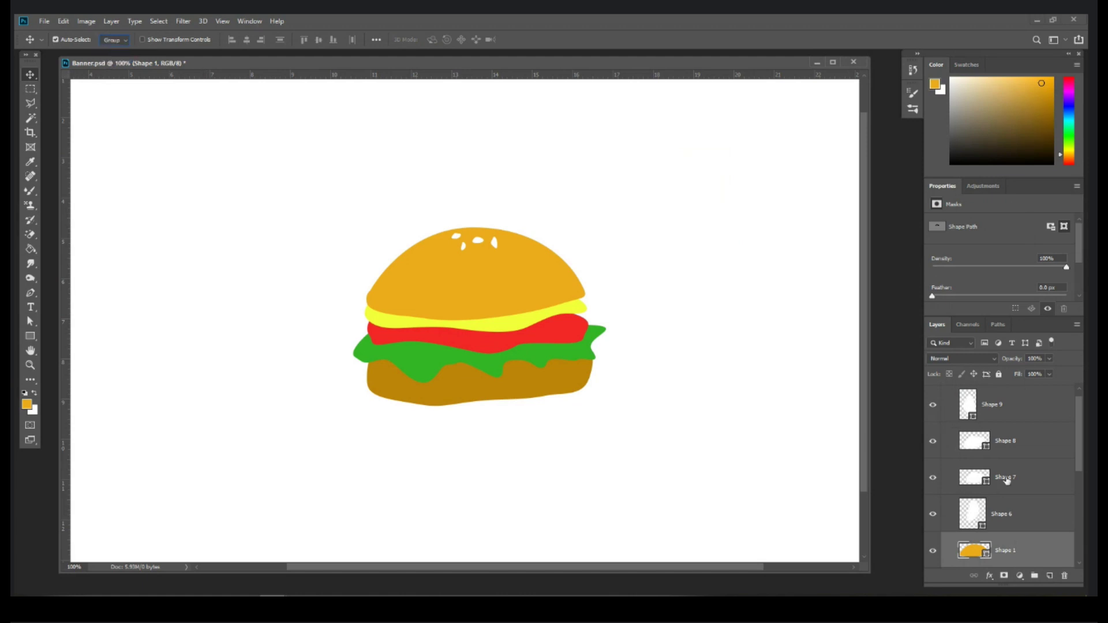
pyautogui.hotkey('ctrl', 'g')
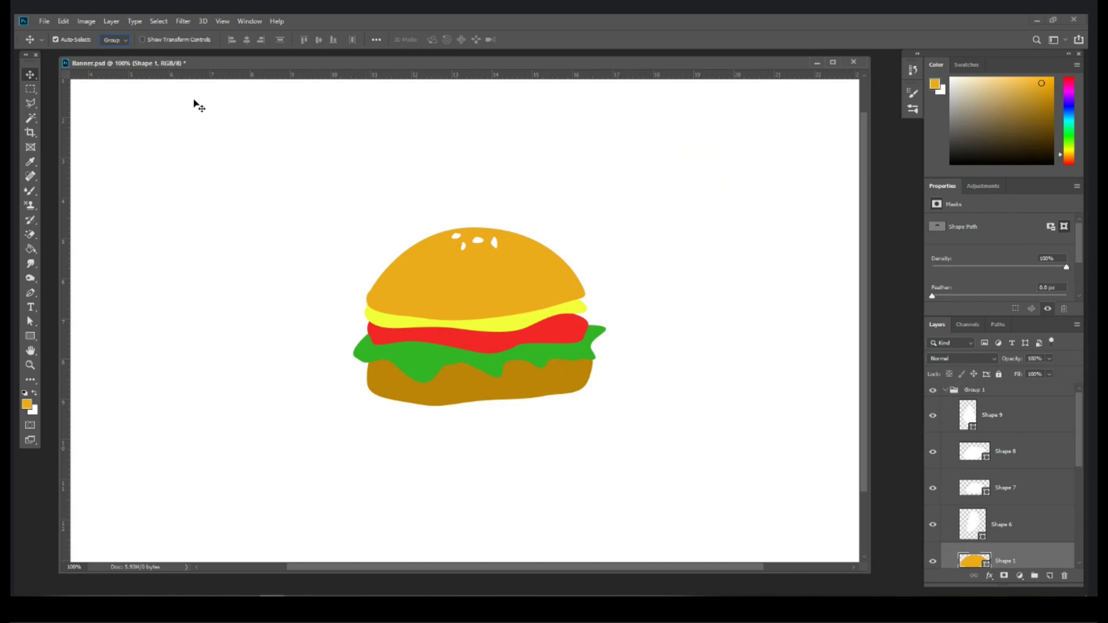
# Step: Return Auto-Select to layers, collapse Group 1, and create a new empty group above it
pyautogui.click(109, 60)
pyautogui.click(945, 391)
pyautogui.click(931, 391)
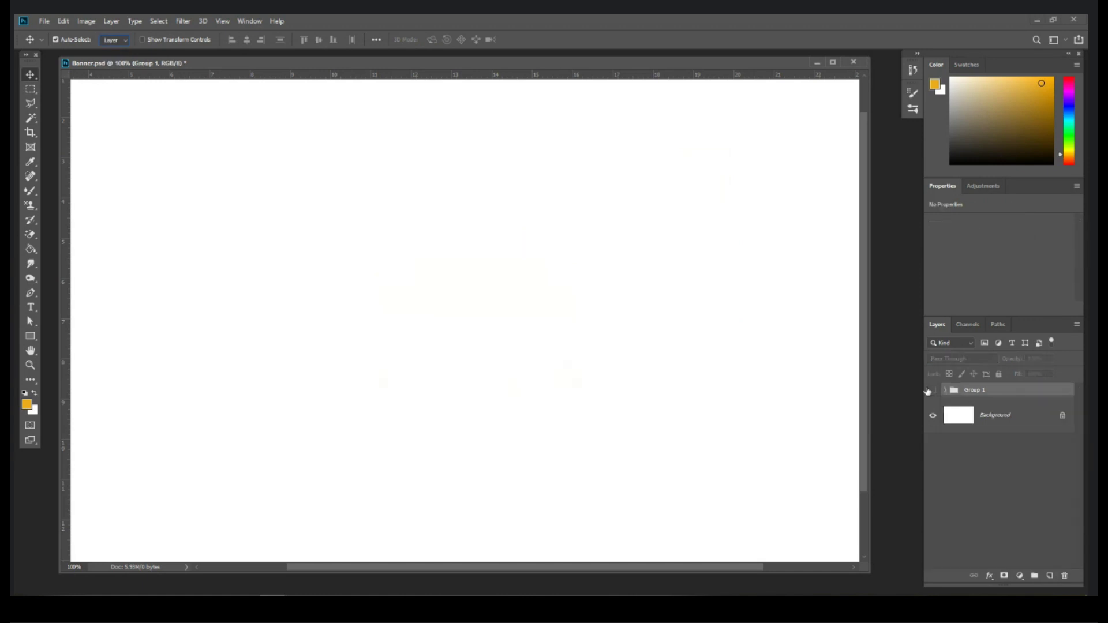
pyautogui.click(932, 390)
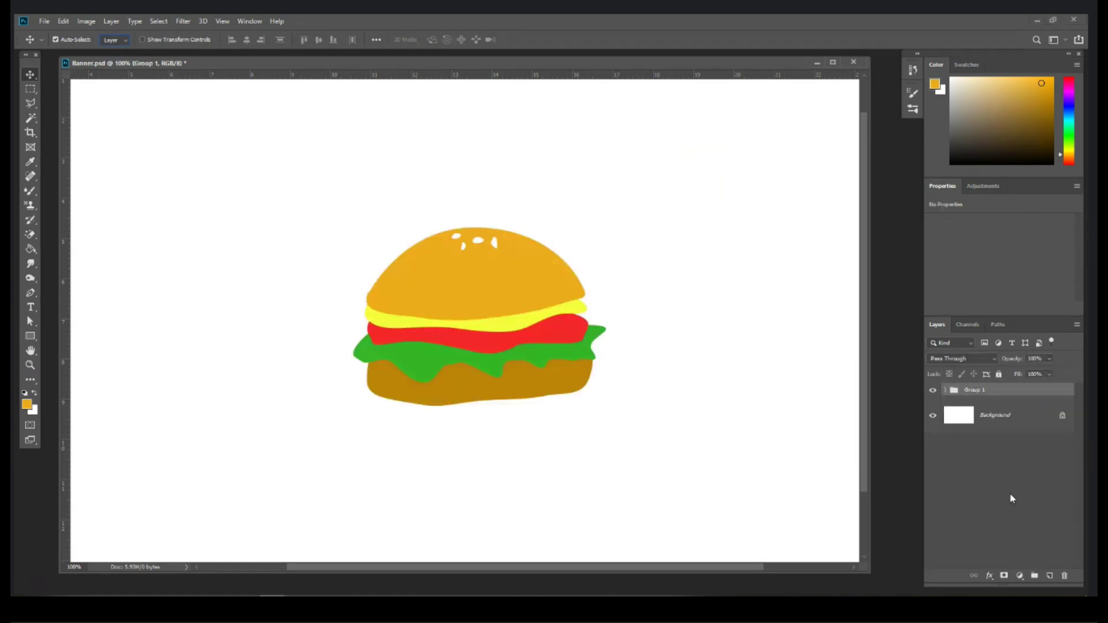
pyautogui.click(1034, 575)
# Step: Add a layer inside Group 2 and set the foreground colour to light grey
pyautogui.click(1050, 576)
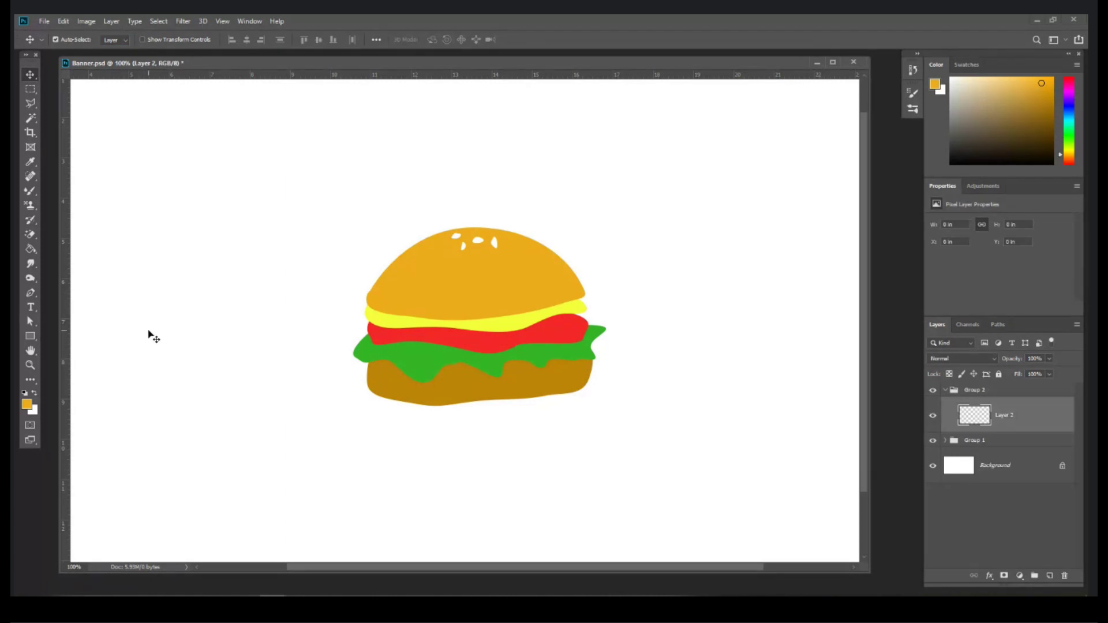
pyautogui.click(30, 337)
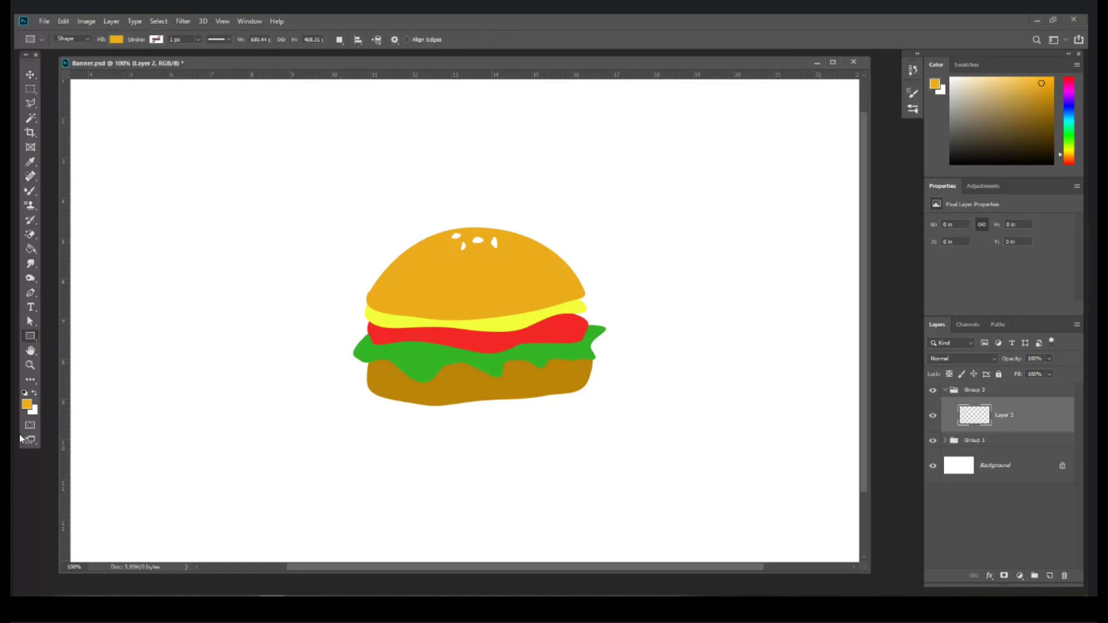
pyautogui.click(27, 405)
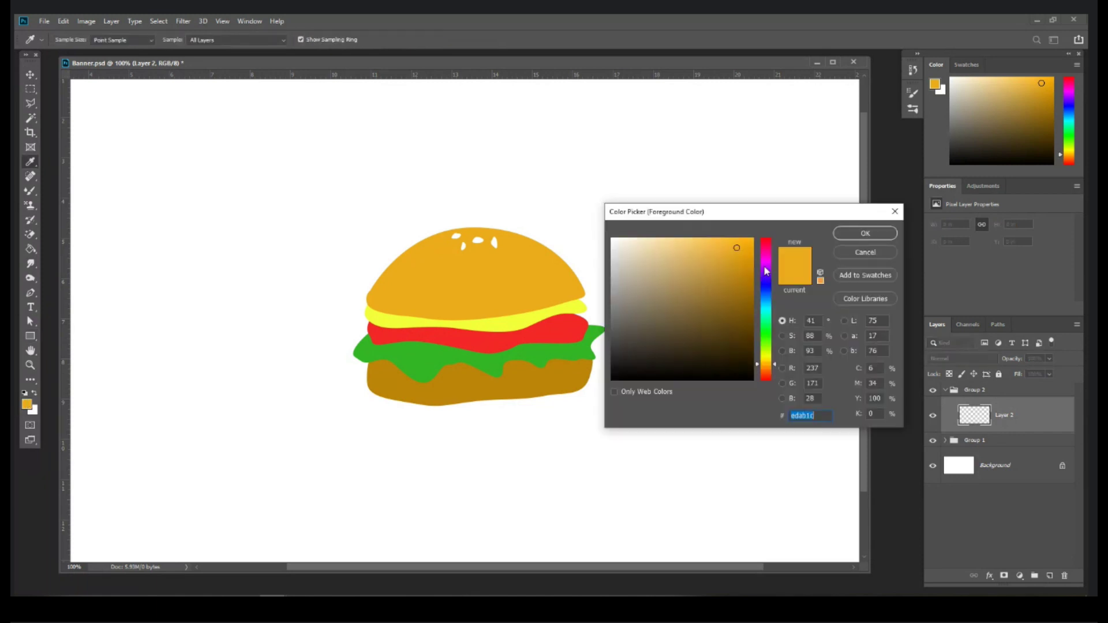
pyautogui.moveTo(764, 278); pyautogui.dragTo(765, 252)
pyautogui.moveTo(695, 249); pyautogui.dragTo(652, 240)
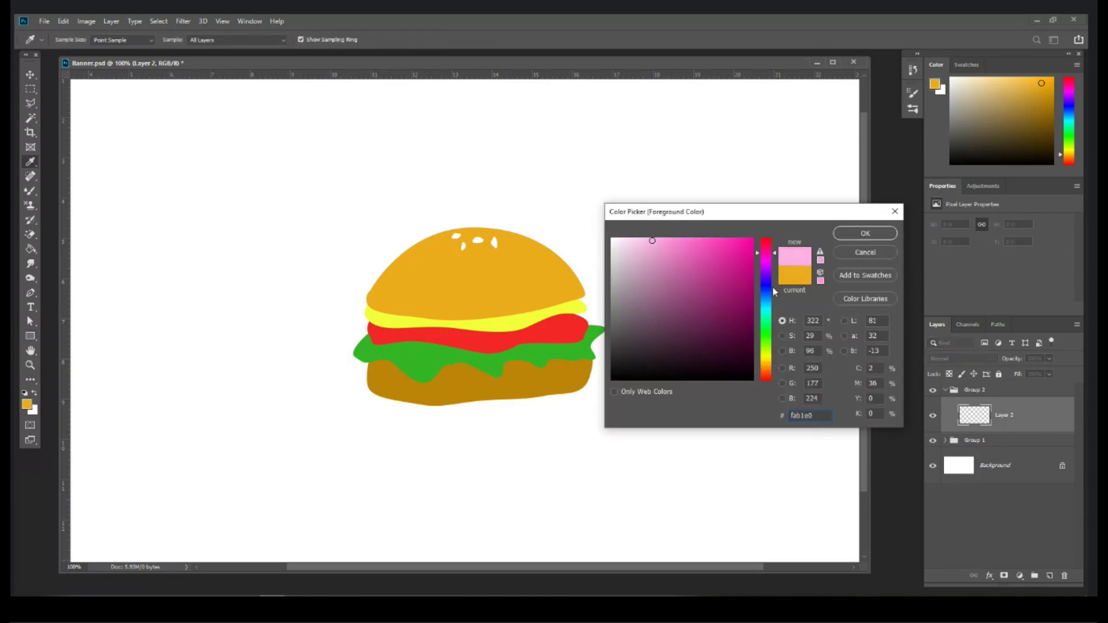
pyautogui.moveTo(669, 311); pyautogui.dragTo(611, 266)
pyautogui.press('Return')
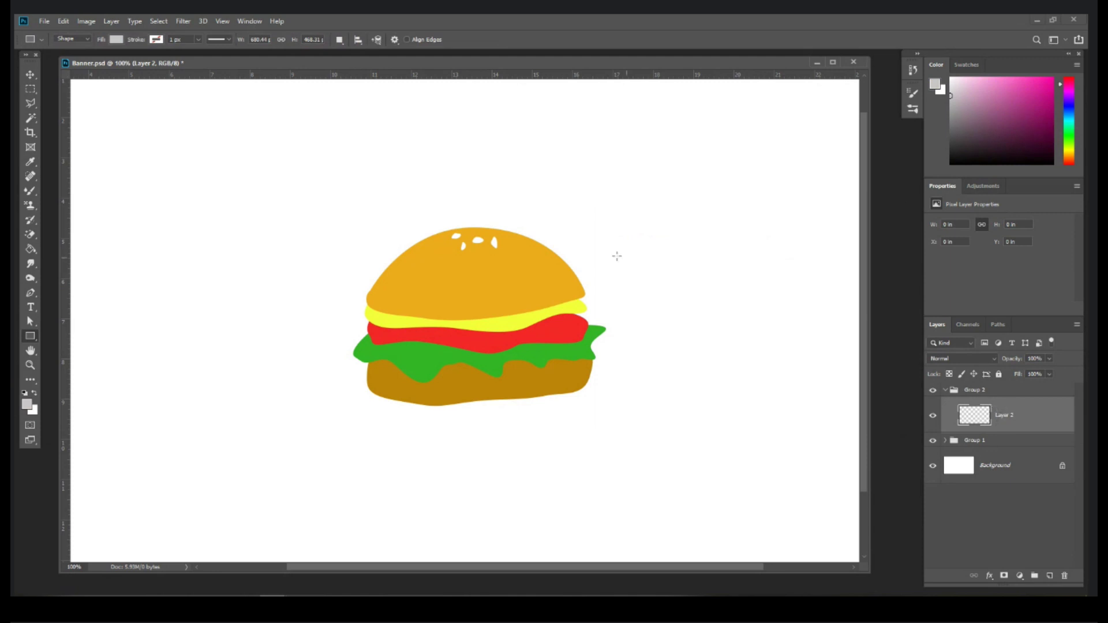
# Step: Draw a tall 239 × 411 px grey rectangle right of the burger
pyautogui.moveTo(21, 339); pyautogui.dragTo(58, 338)
pyautogui.moveTo(621, 165); pyautogui.dragTo(755, 395)
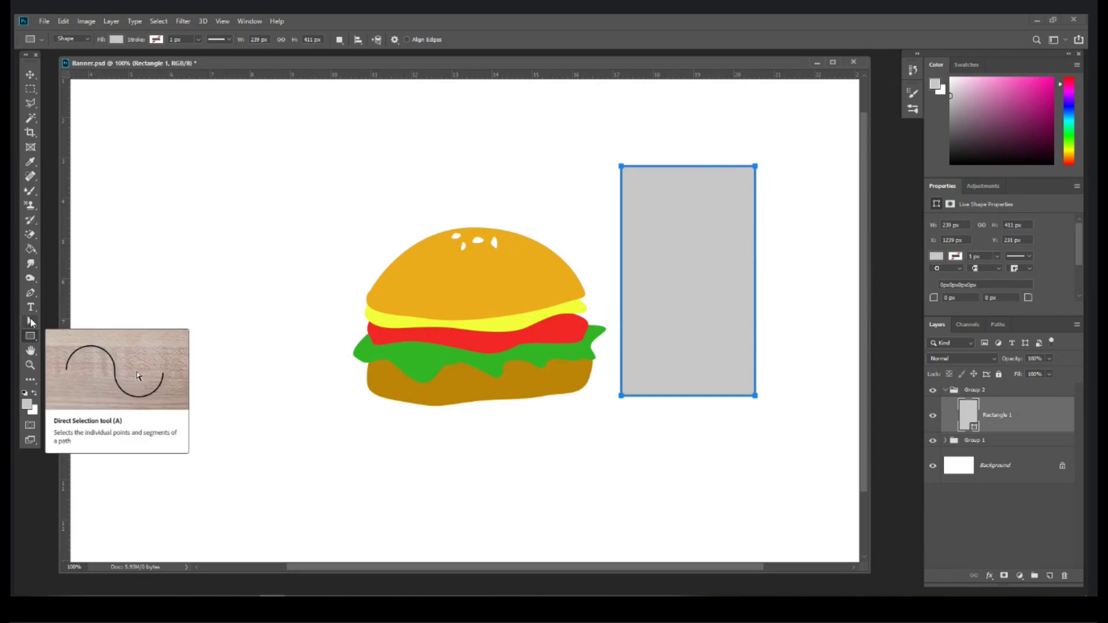
pyautogui.click(32, 322)
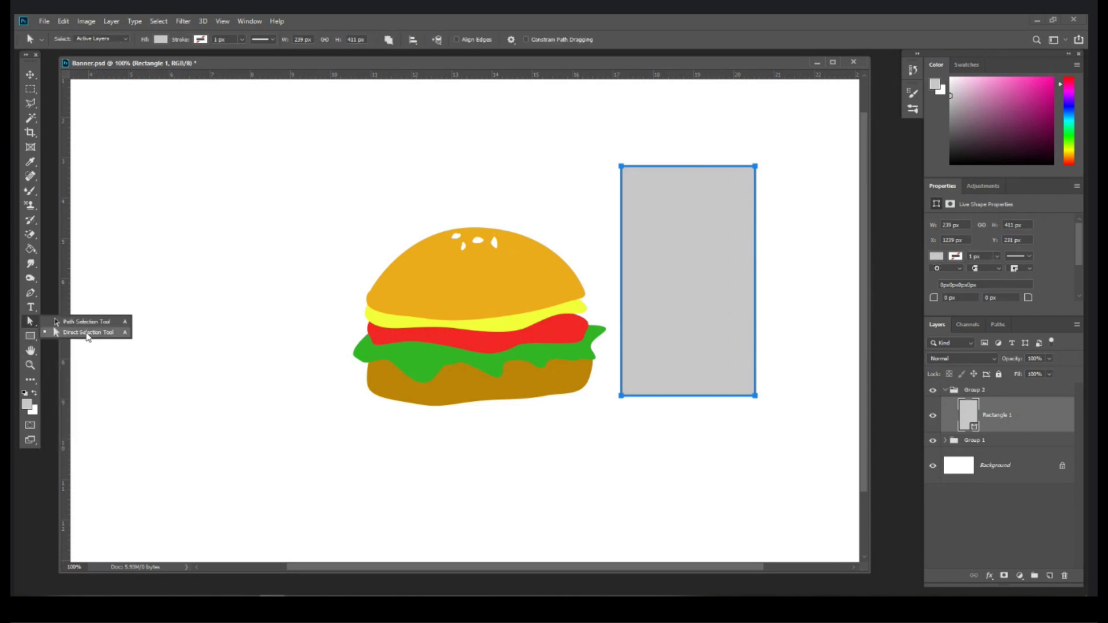
# Step: Convert the grey rectangle to an editable path, undoing the accidental corner distortions
pyautogui.click(83, 333)
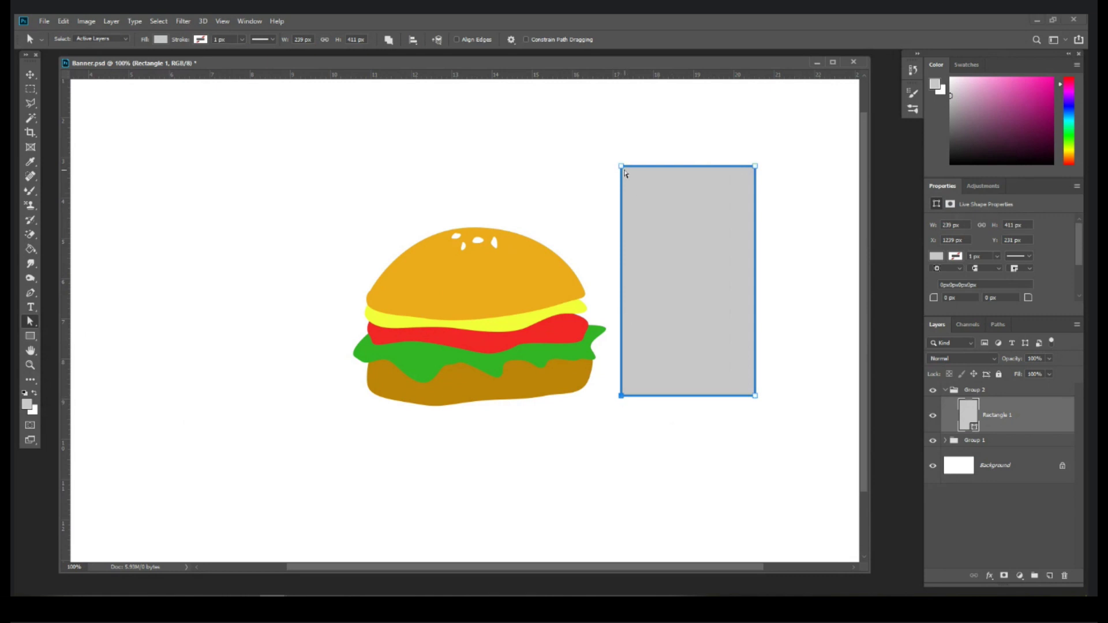
pyautogui.click(758, 167)
pyautogui.moveTo(622, 166); pyautogui.dragTo(379, 117)
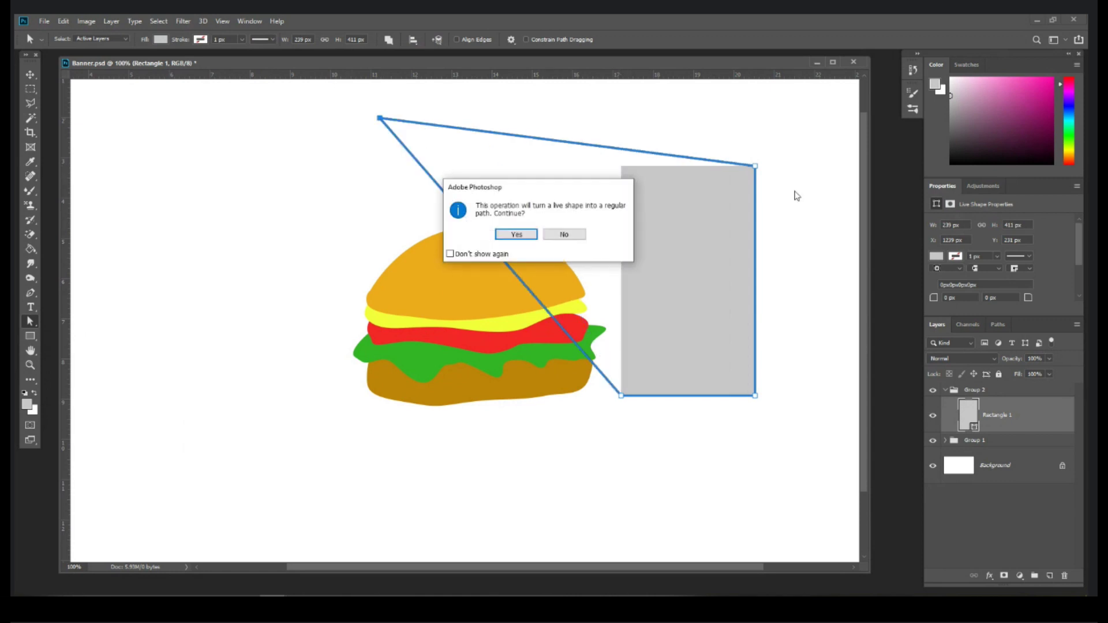
pyautogui.click(521, 235)
pyautogui.hotkey('ctrl', 'z')
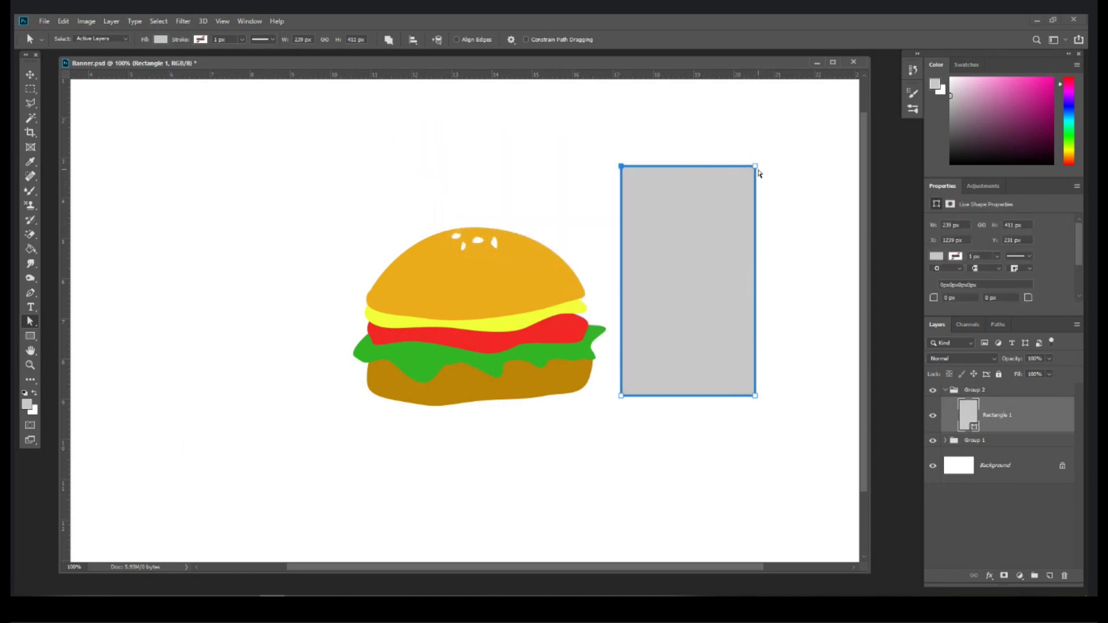
pyautogui.click(686, 307)
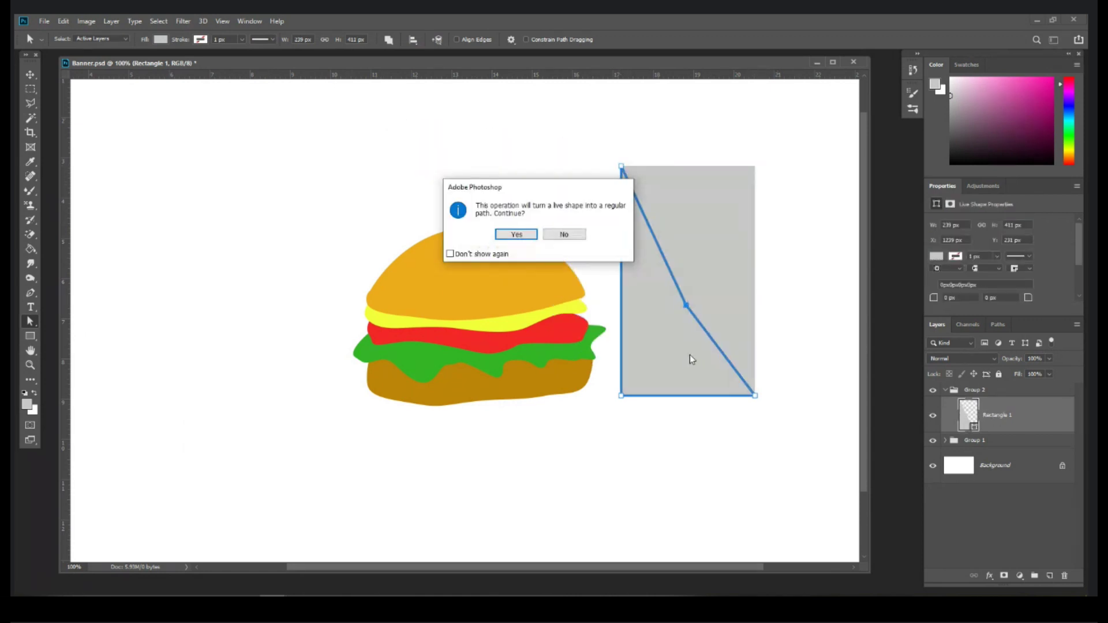
pyautogui.press('Return')
pyautogui.hotkey('ctrl', 'z')
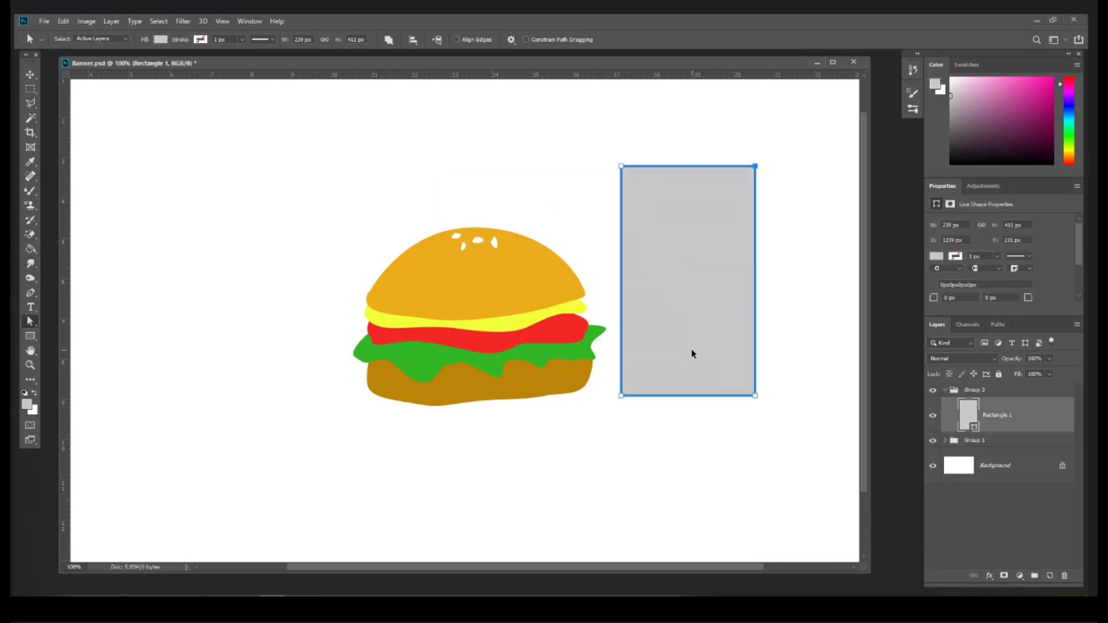
# Step: Nudge the bottom corner points inward so the cup tapers toward its base
pyautogui.click(621, 397)
pyautogui.moveTo(607, 386); pyautogui.dragTo(624, 411)
pyautogui.moveTo(626, 409); pyautogui.dragTo(623, 400)
pyautogui.press('Delete')
pyautogui.press('Return')
pyautogui.press('Right')
pyautogui.press('Right')
pyautogui.press('Right')
pyautogui.press('Right')
pyautogui.press('Right')
pyautogui.press('Right')
pyautogui.press('Right')
pyautogui.press('Right')
pyautogui.press('Right')
pyautogui.press('Right')
pyautogui.press('Right')
pyautogui.press('Right')
pyautogui.press('Right')
pyautogui.press('Right')
pyautogui.press('Right')
pyautogui.press('Right')
pyautogui.press('Right')
pyautogui.press('Right')
pyautogui.press('Right')
pyautogui.press('Right')
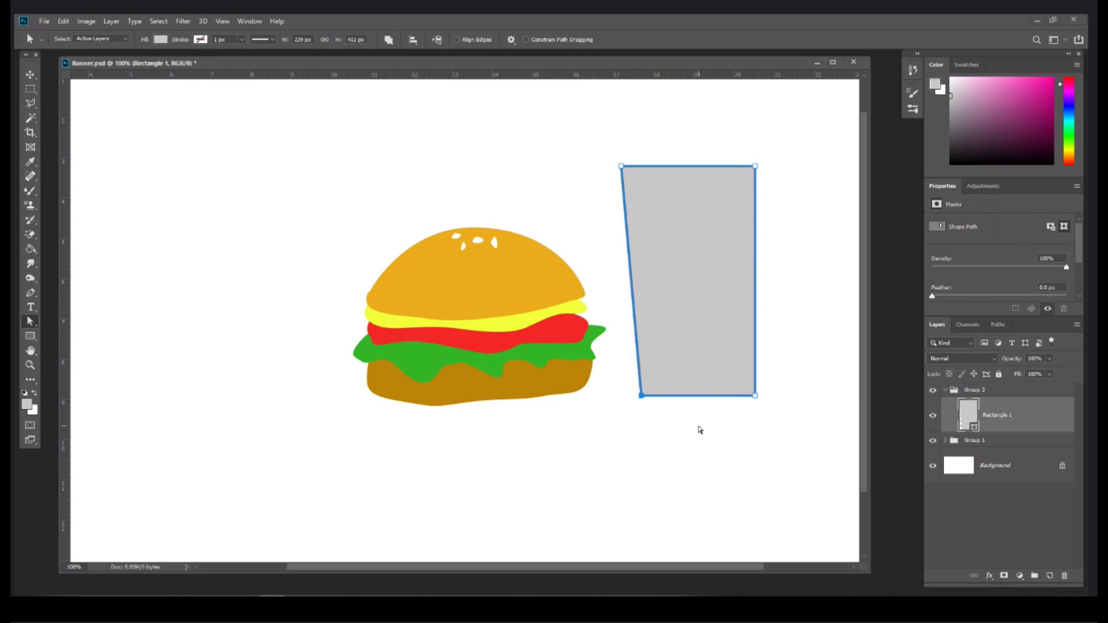
pyautogui.press('Left')
pyautogui.press('Left')
pyautogui.press('Left')
pyautogui.press('Left')
pyautogui.press('Left')
pyautogui.press('Left')
pyautogui.press('Left')
pyautogui.press('Left')
pyautogui.press('Left')
pyautogui.press('Left')
pyautogui.press('Left')
pyautogui.press('Left')
pyautogui.press('Left')
pyautogui.press('Left')
pyautogui.press('Left')
pyautogui.press('Left')
pyautogui.press('Left')
pyautogui.press('Left')
pyautogui.press('Left')
pyautogui.press('Left')
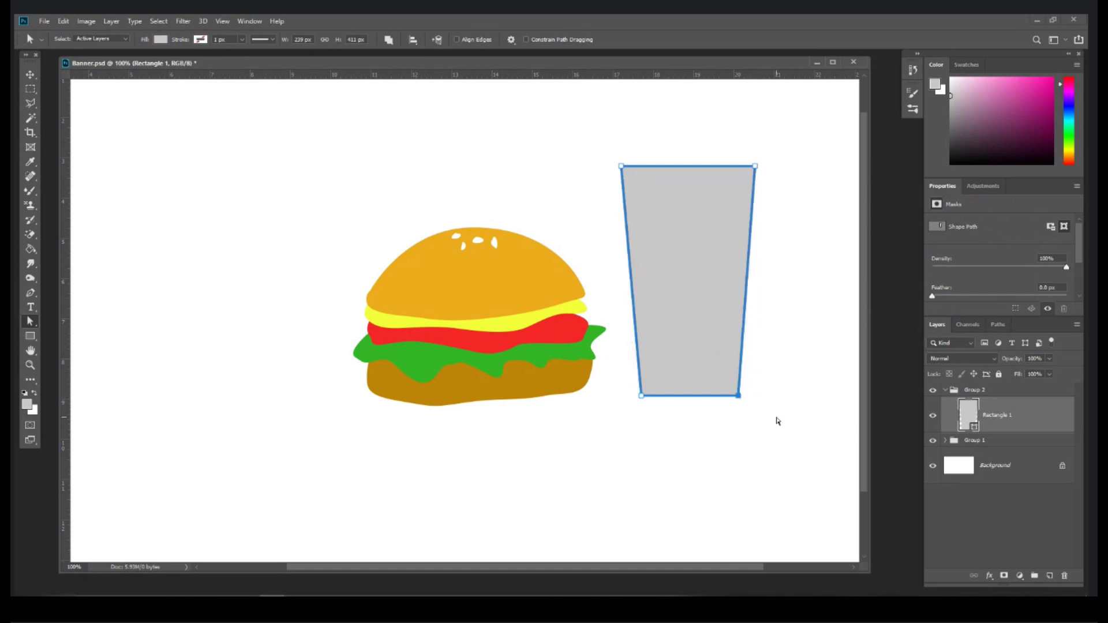
# Step: Lower both top corner points about 20 px, leaving the cup 239 × 391 px
pyautogui.moveTo(600, 148); pyautogui.dragTo(791, 181)
pyautogui.click(785, 167)
pyautogui.press('Return')
pyautogui.press('Return')
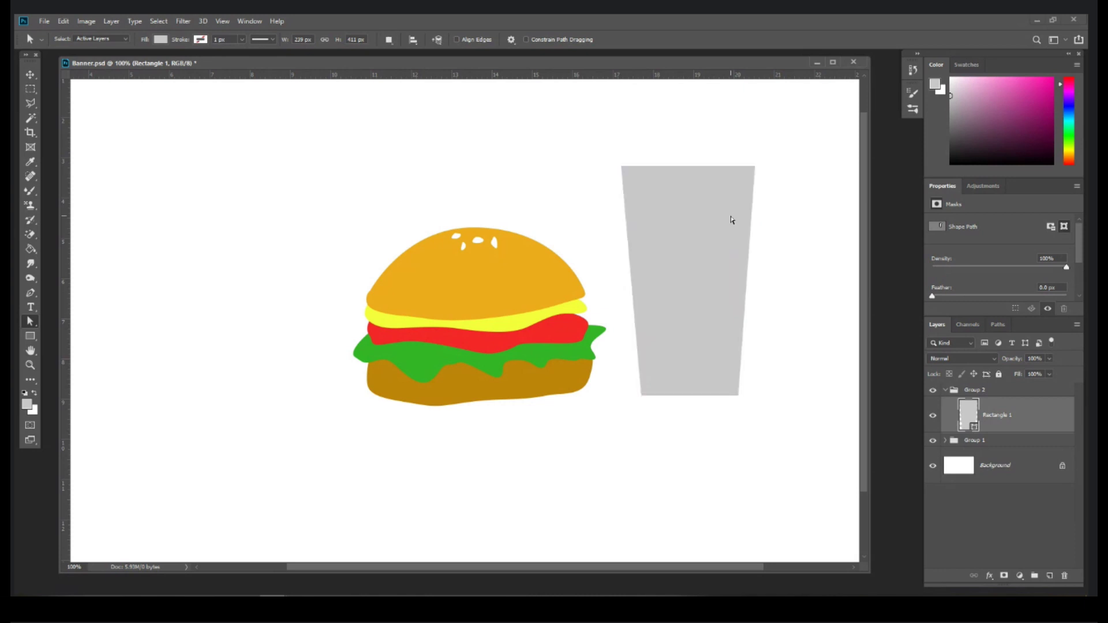
pyautogui.click(732, 219)
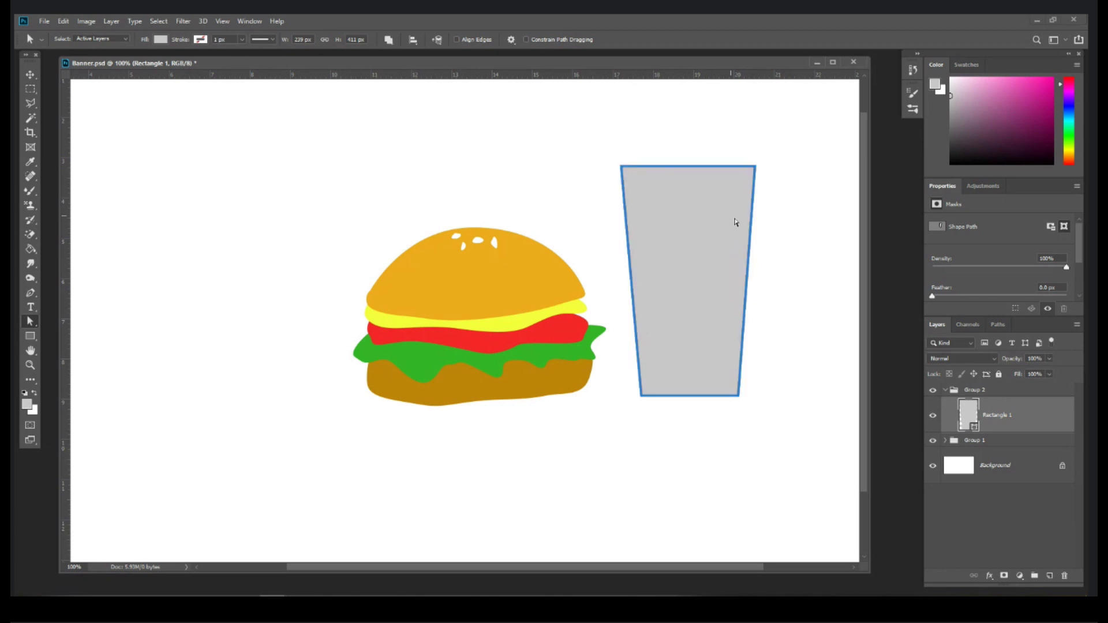
pyautogui.click(621, 168)
pyautogui.moveTo(586, 141); pyautogui.dragTo(593, 153)
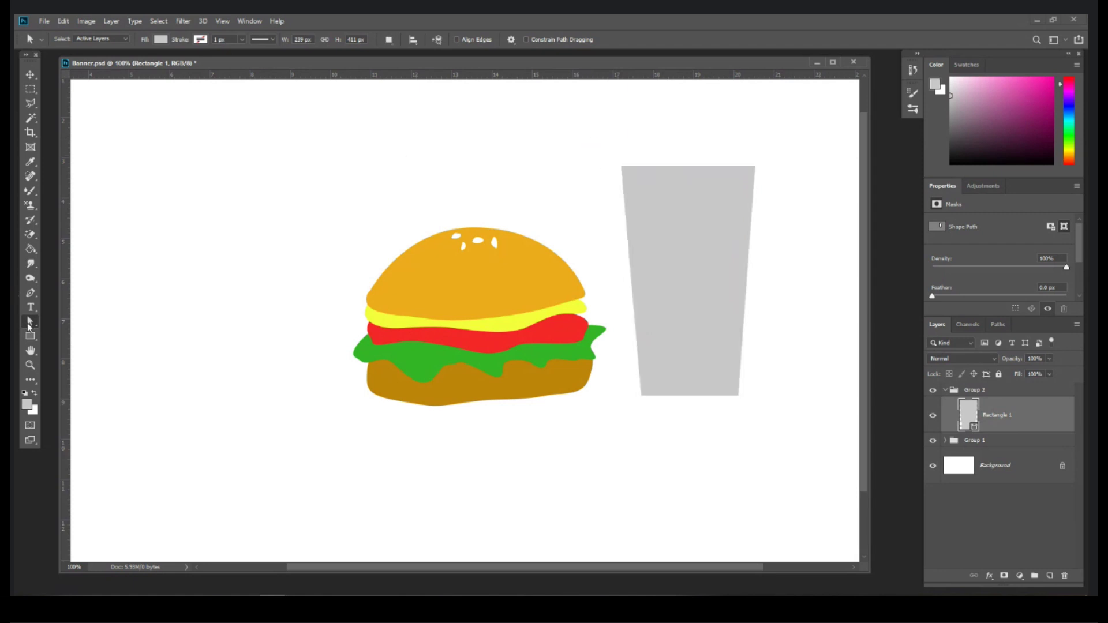
pyautogui.rightClick(29, 326)
pyautogui.click(113, 334)
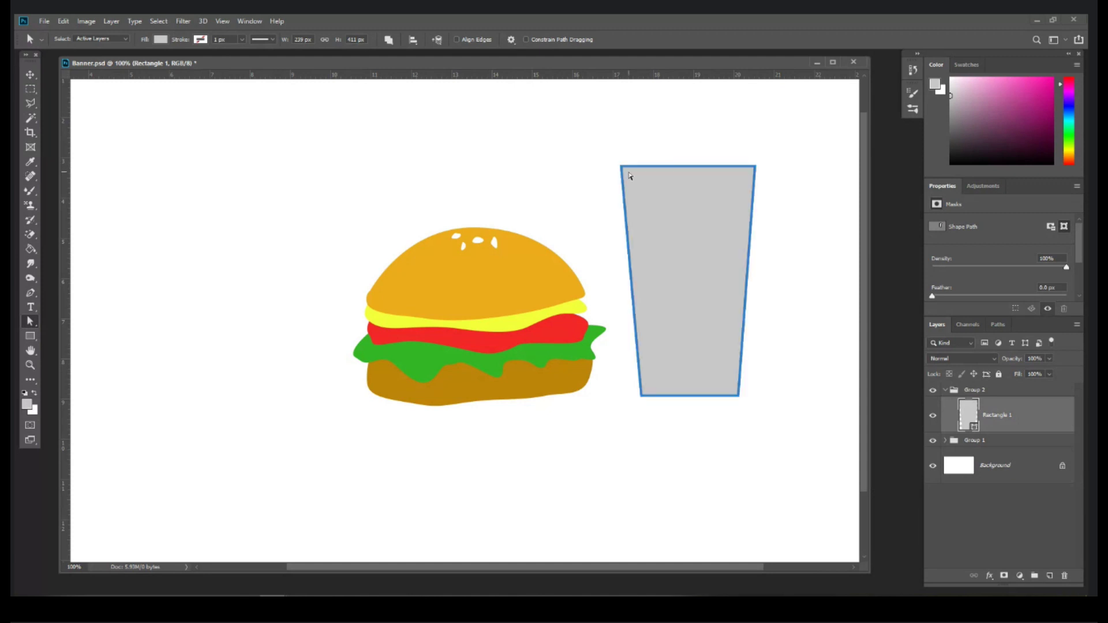
pyautogui.moveTo(600, 147); pyautogui.dragTo(799, 187)
pyautogui.hotkey('shift', 'Down')
pyautogui.hotkey('shift', 'Down')
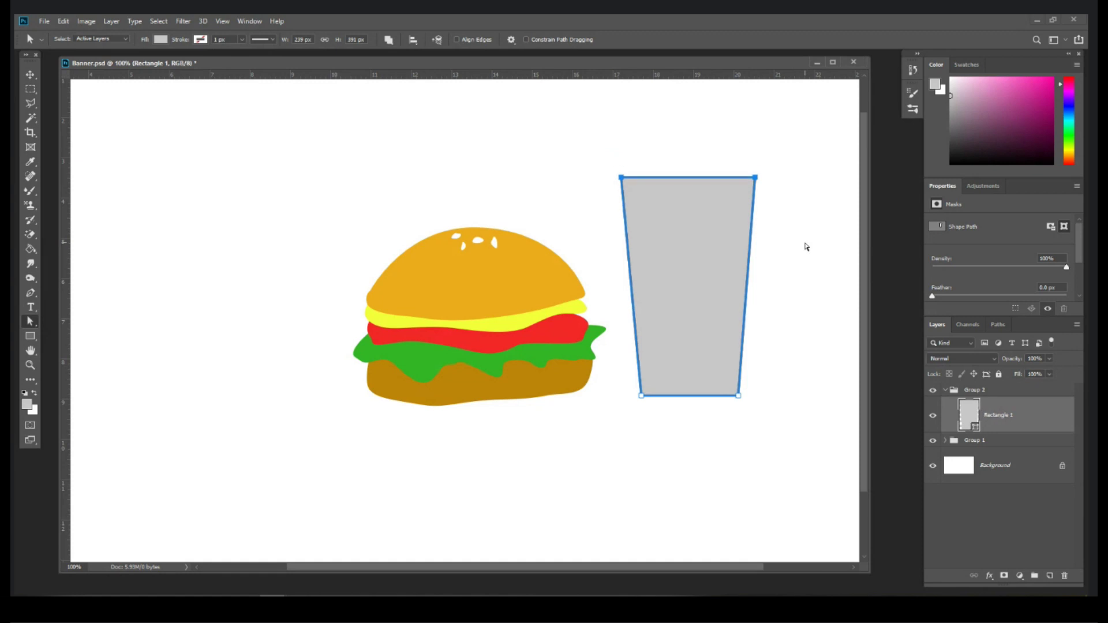
pyautogui.click(806, 247)
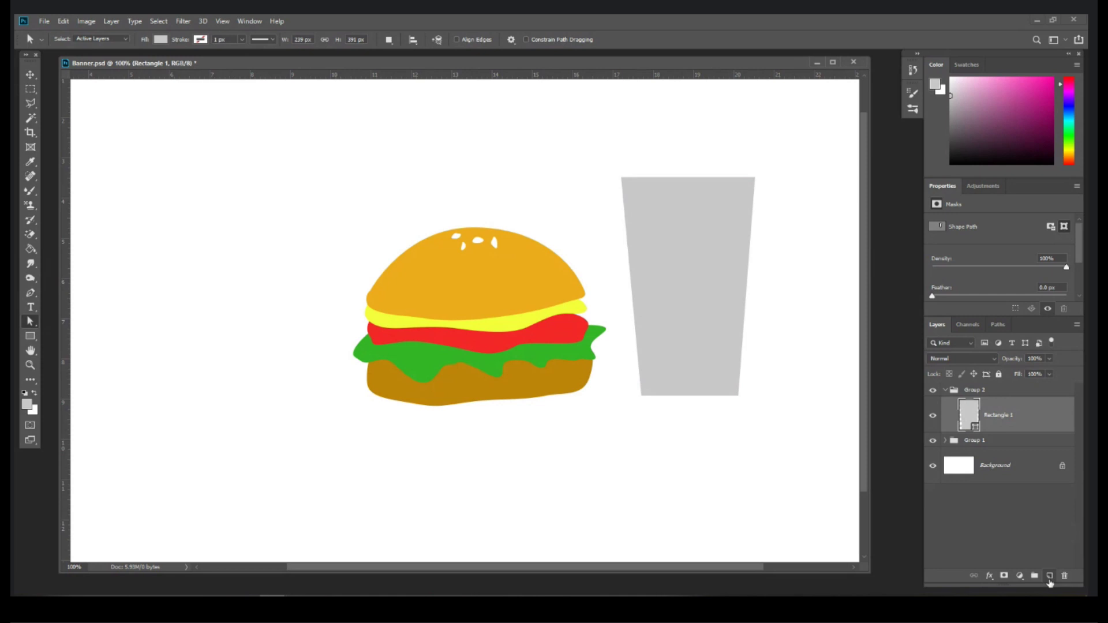
# Step: On a new layer, draw a light grey rounded-rectangle lid across the cup's top
pyautogui.click(1049, 576)
pyautogui.click(30, 335)
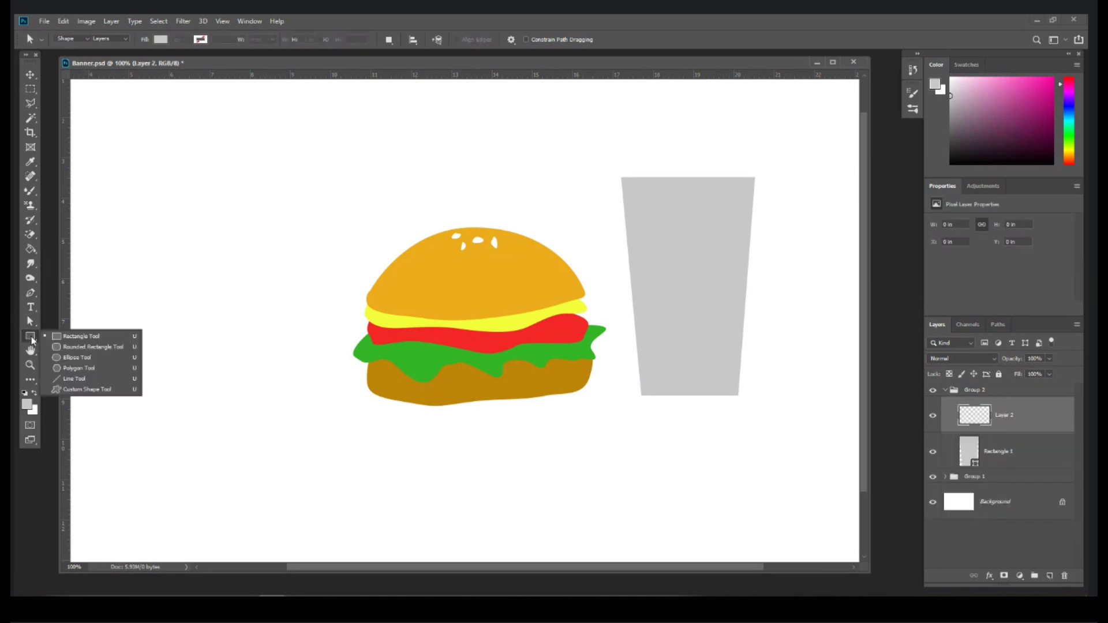
pyautogui.click(88, 348)
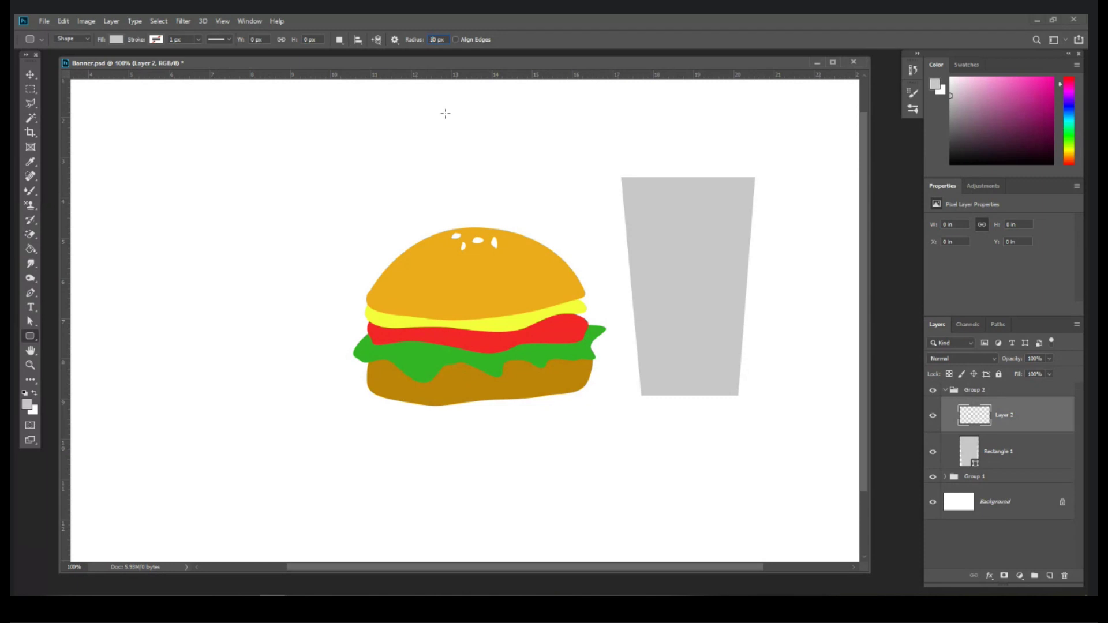
pyautogui.moveTo(600, 156); pyautogui.dragTo(774, 181)
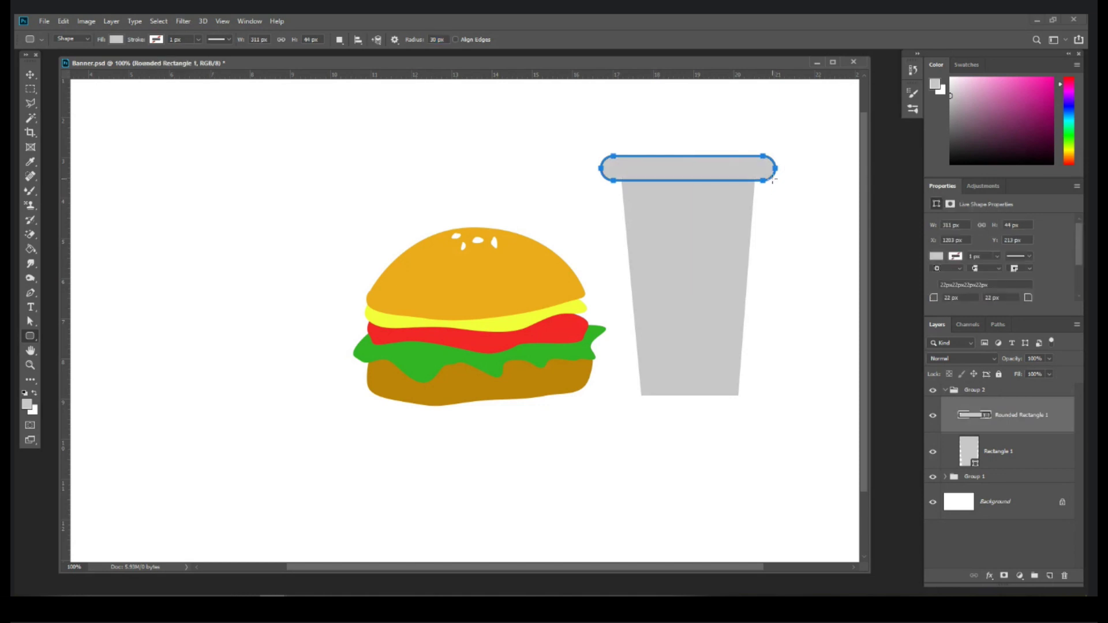
pyautogui.click(30, 74)
pyautogui.click(725, 173)
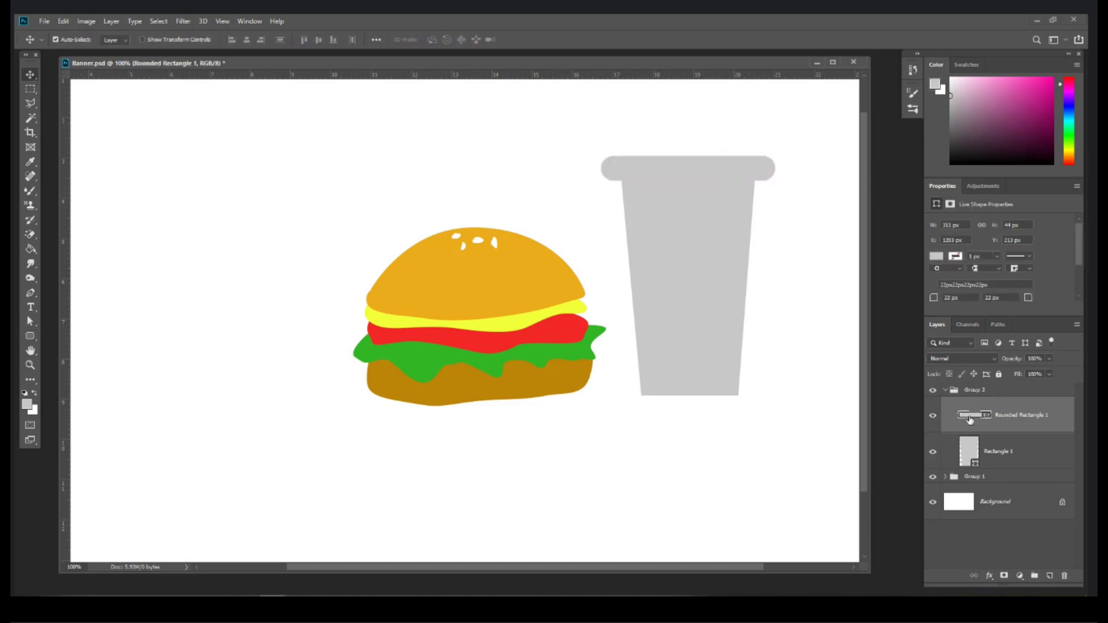
pyautogui.doubleClick(970, 416)
pyautogui.click(619, 255)
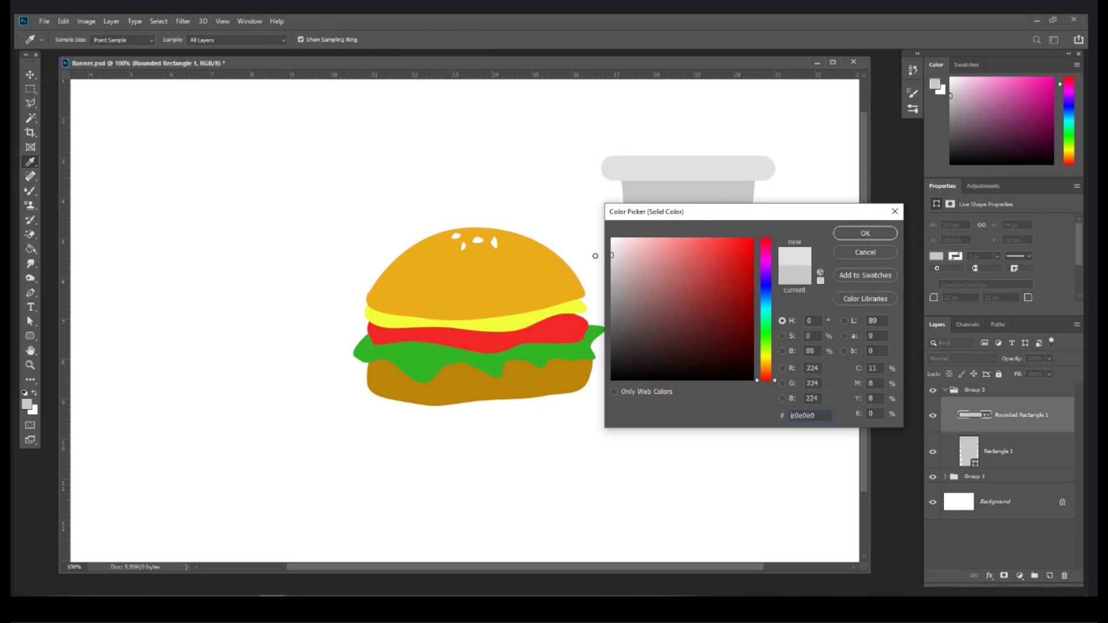
pyautogui.press('Return')
# Step: Add a mid-bottom anchor and bow the cup's base downward, making it 239 × 407 px
pyautogui.click(687, 306)
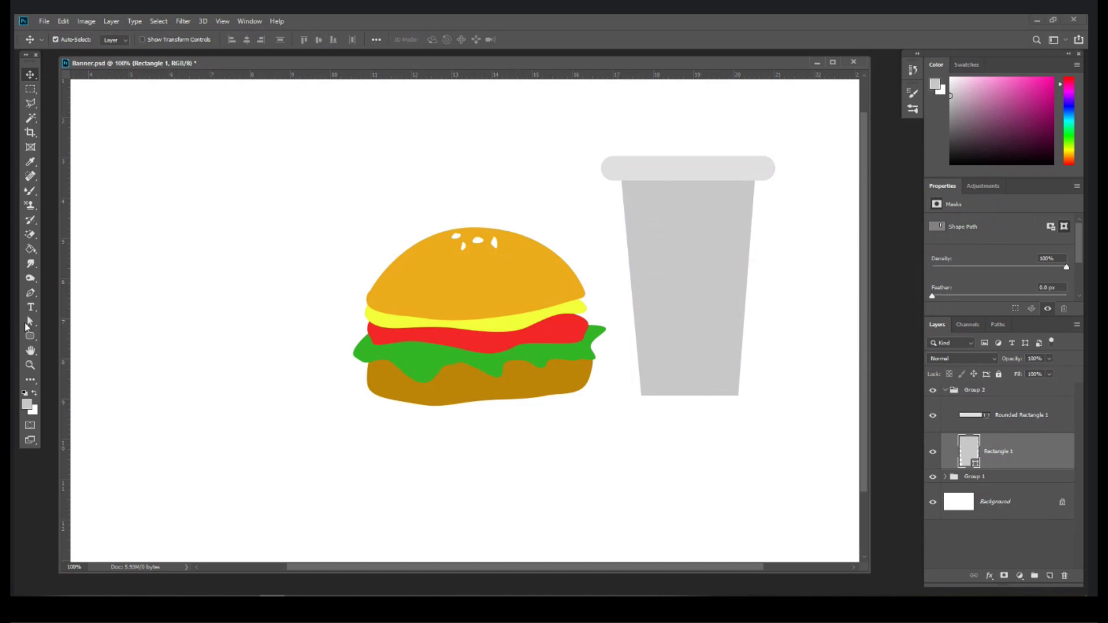
pyautogui.click(28, 323)
pyautogui.click(693, 399)
pyautogui.rightClick(692, 400)
pyautogui.press('Escape')
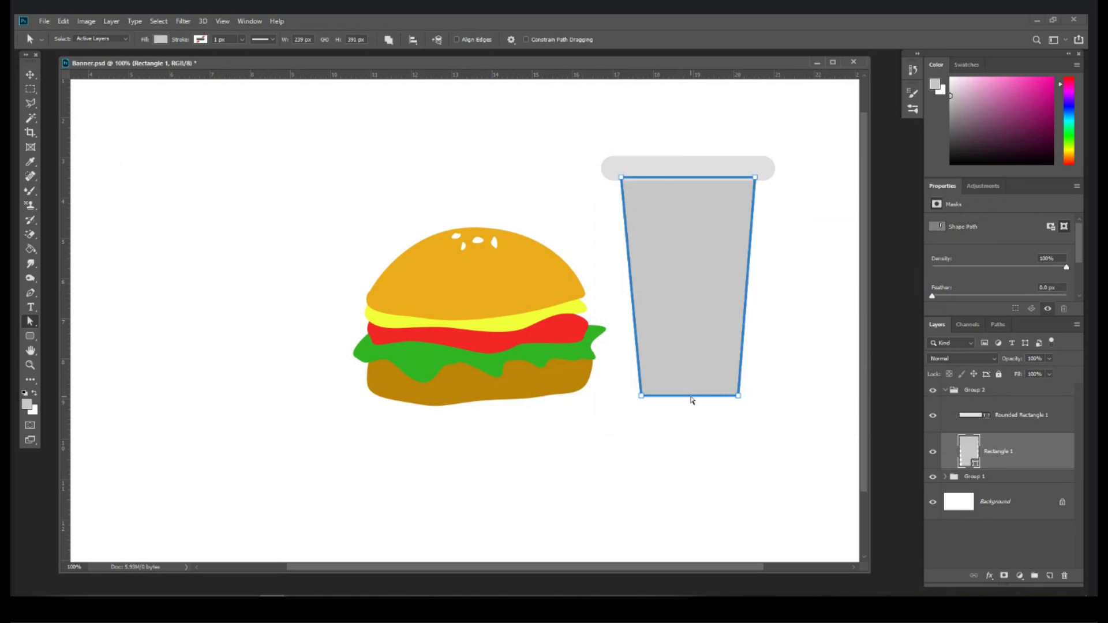
pyautogui.rightClick(693, 399)
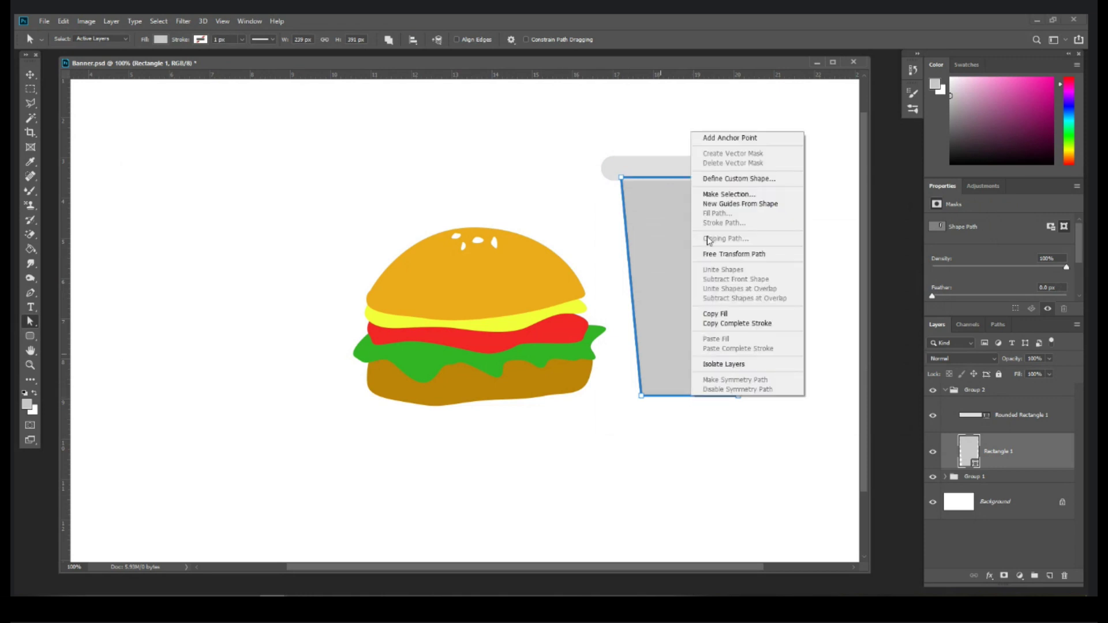
pyautogui.click(714, 139)
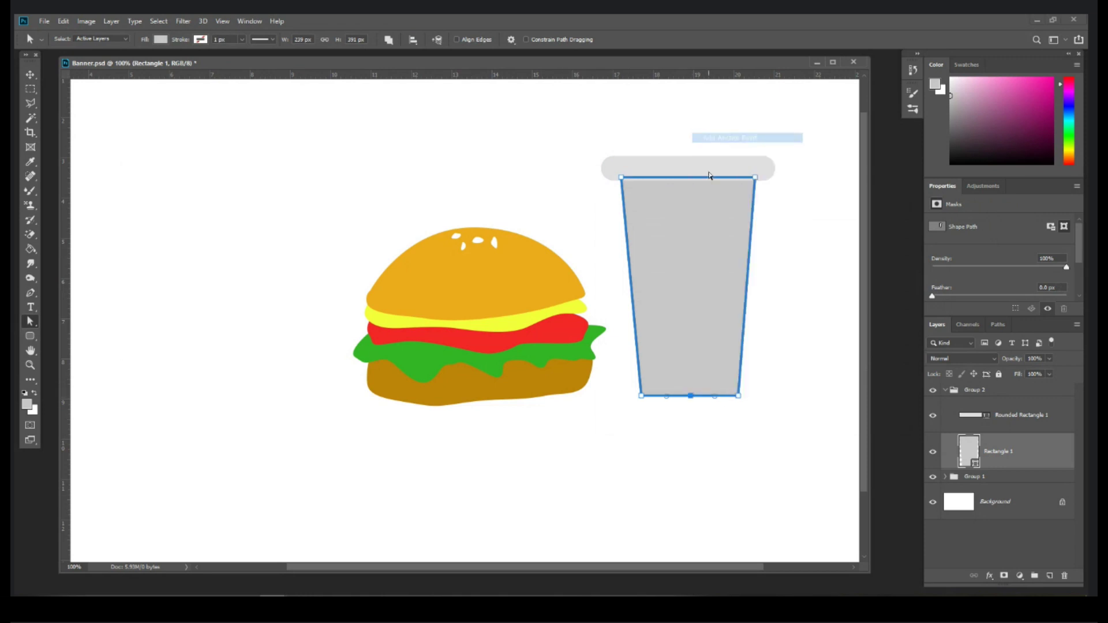
pyautogui.moveTo(691, 395); pyautogui.dragTo(694, 407)
pyautogui.click(714, 428)
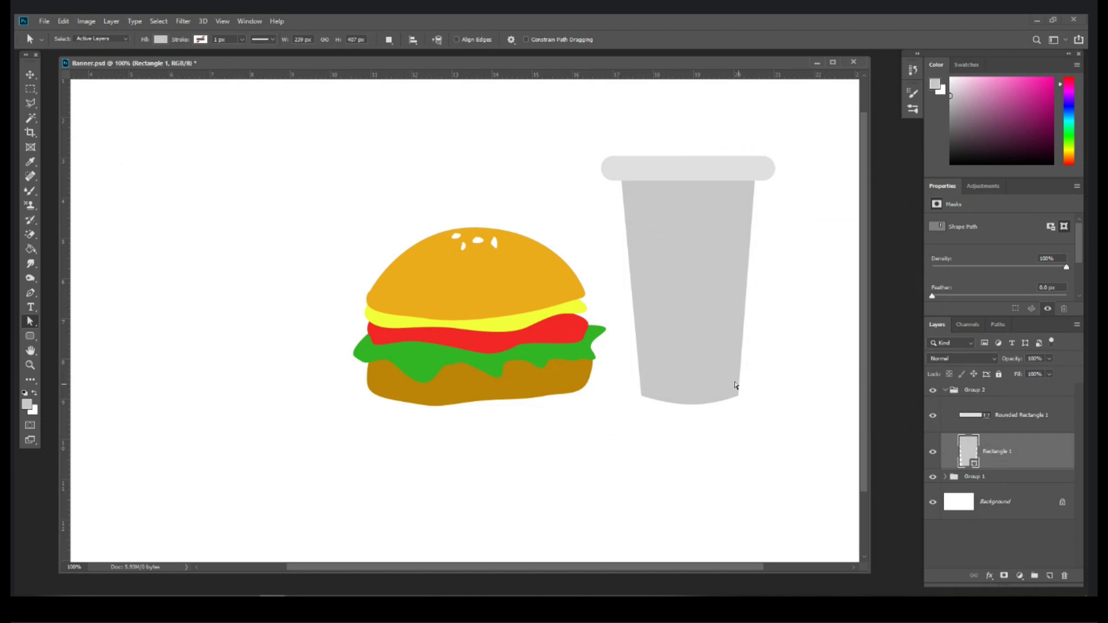
# Step: Nudge the grey cup body slightly and duplicate its layer as Rectangle 1 copy
pyautogui.click(30, 74)
pyautogui.moveTo(654, 301); pyautogui.dragTo(691, 292)
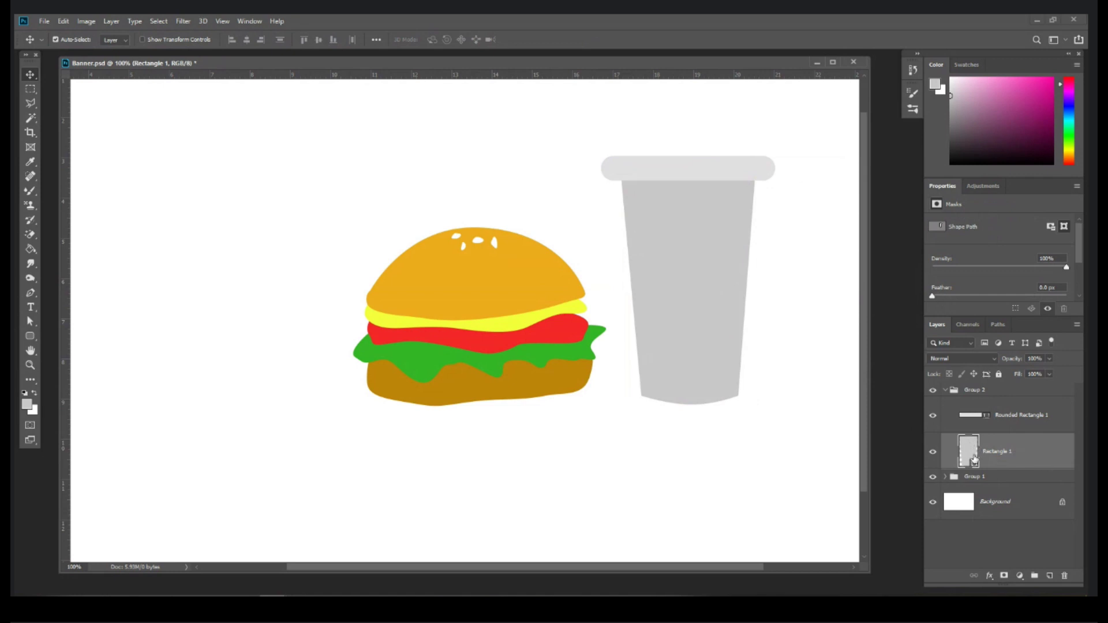
pyautogui.moveTo(1030, 454); pyautogui.dragTo(1049, 574)
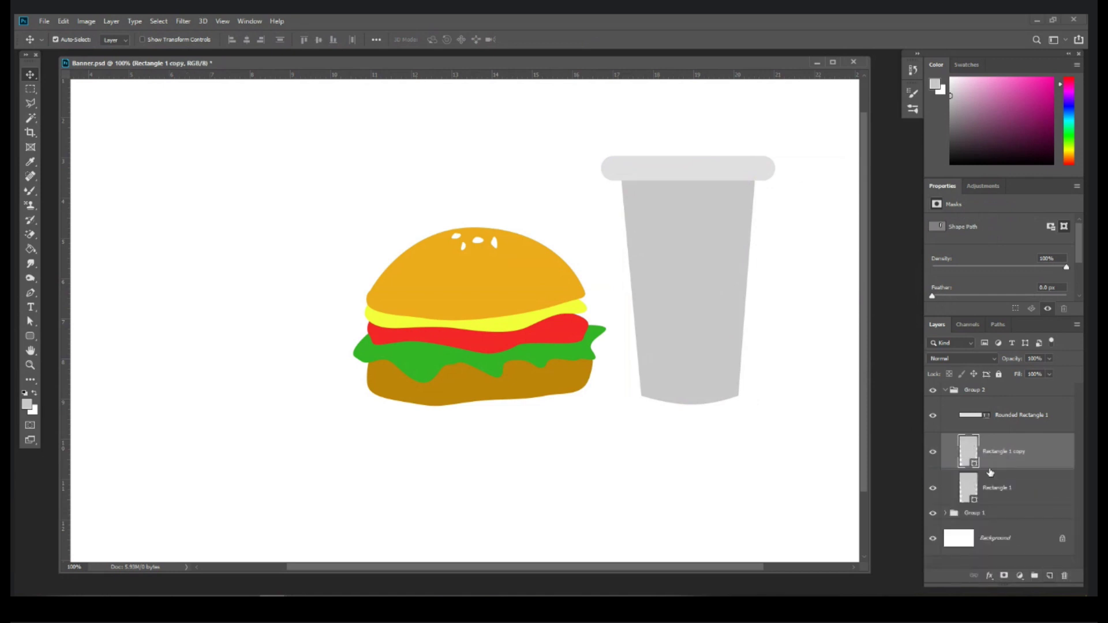
# Step: Fill the cup copy with the burger bun's orange colour
pyautogui.doubleClick(971, 452)
pyautogui.click(556, 265)
pyautogui.press('Return')
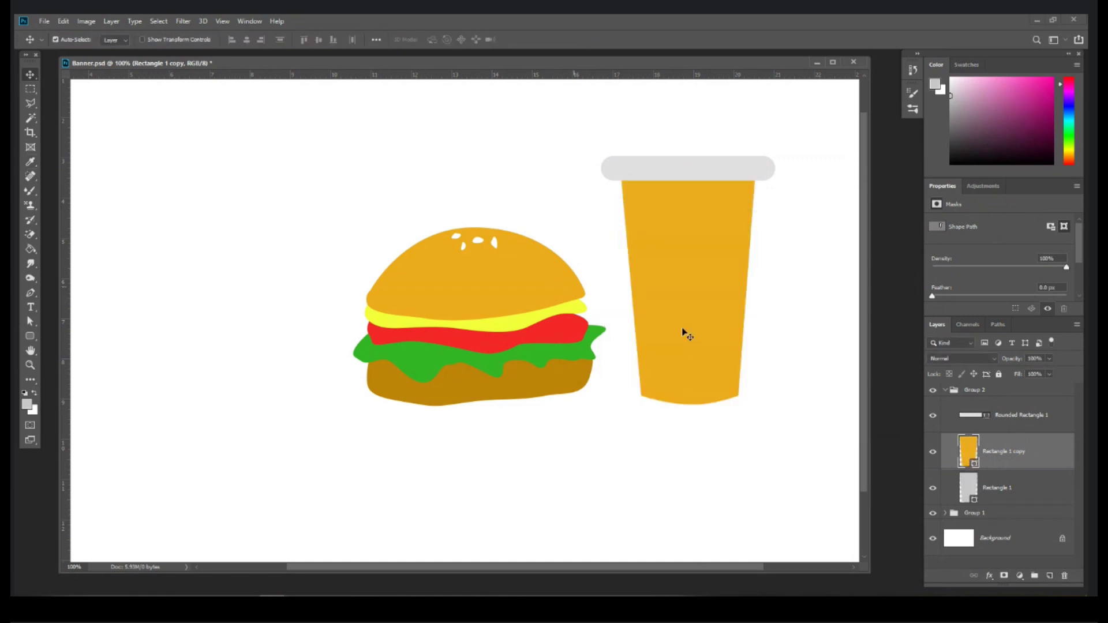
pyautogui.click(932, 451)
pyautogui.click(931, 452)
# Step: Subtract rectangles over the copy's top and bottom, then merge shape components into one band
pyautogui.moveTo(30, 336); pyautogui.dragTo(81, 339)
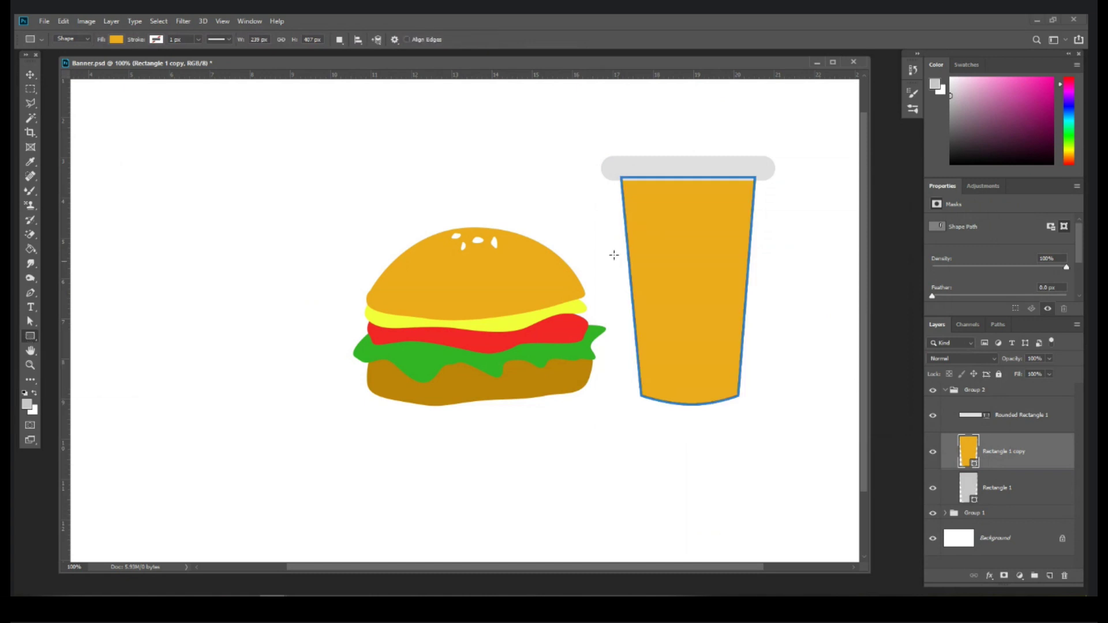
pyautogui.click(340, 42)
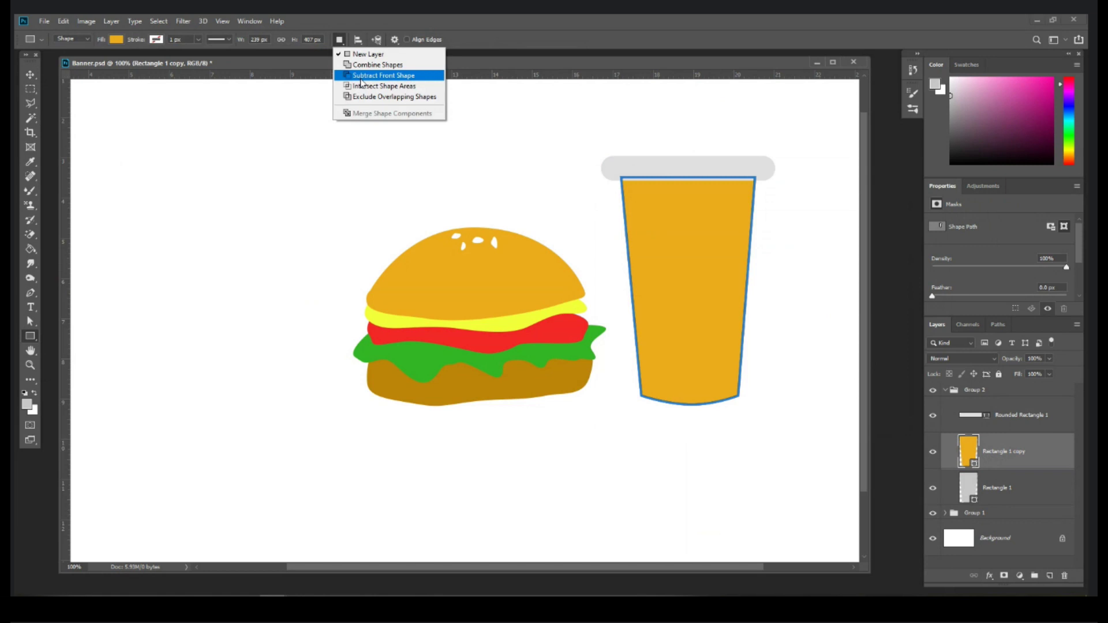
pyautogui.click(361, 75)
pyautogui.moveTo(589, 134); pyautogui.dragTo(785, 245)
pyautogui.moveTo(798, 442); pyautogui.dragTo(574, 325)
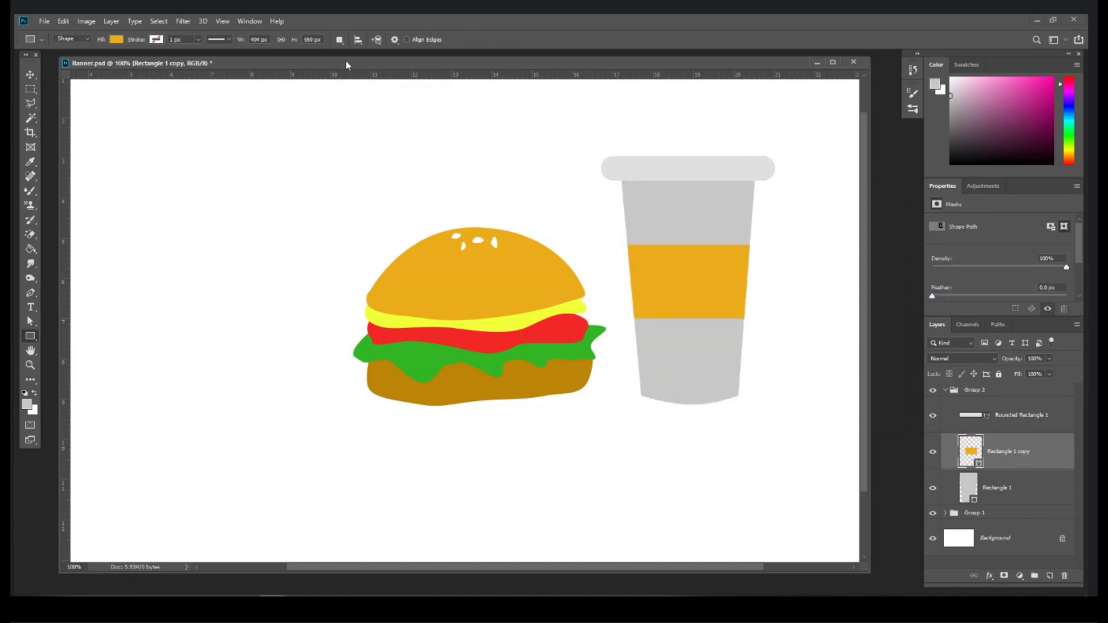
pyautogui.click(340, 40)
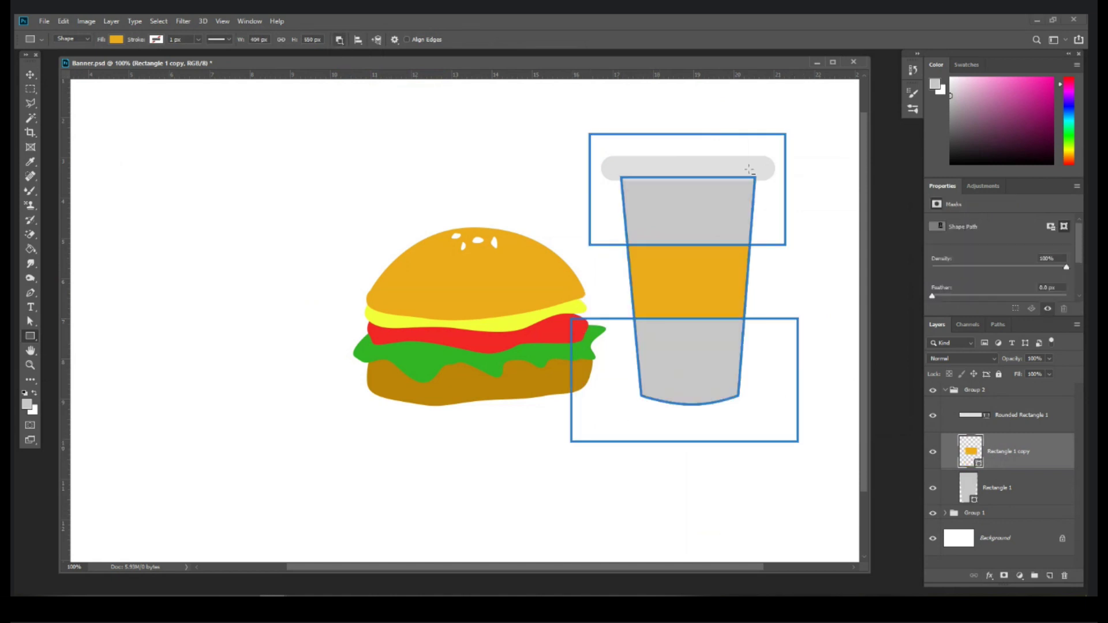
pyautogui.click(340, 42)
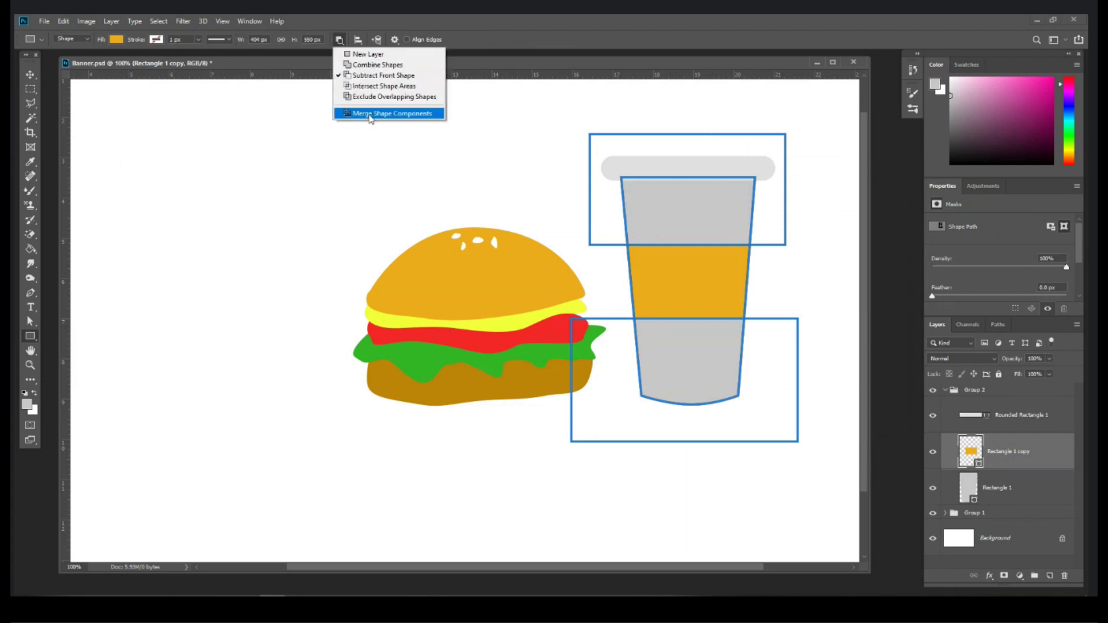
pyautogui.click(369, 113)
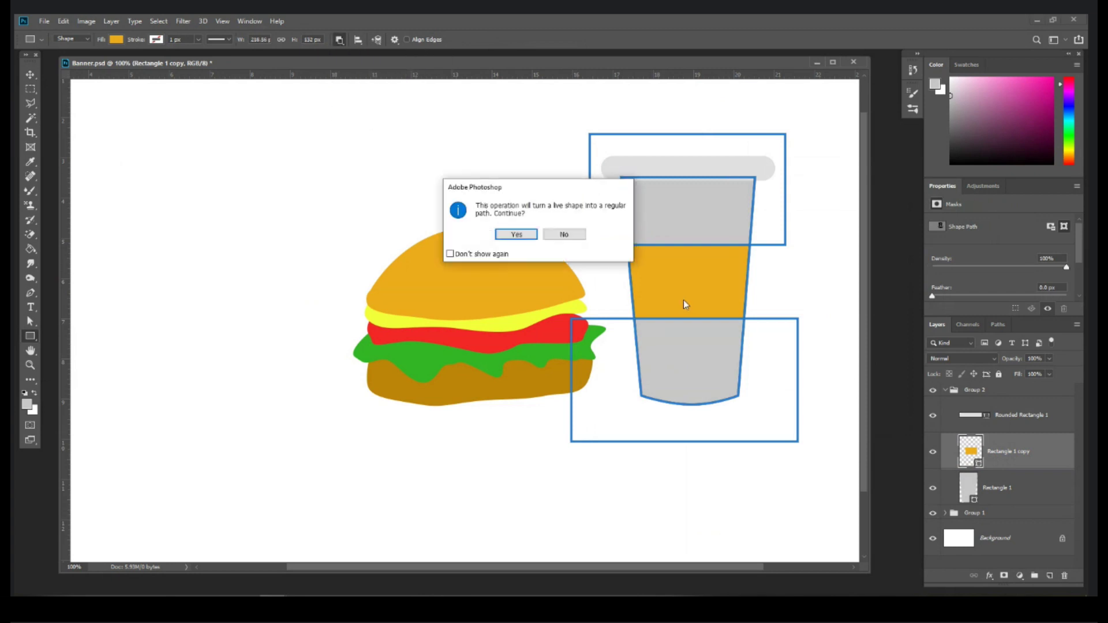
pyautogui.press('Return')
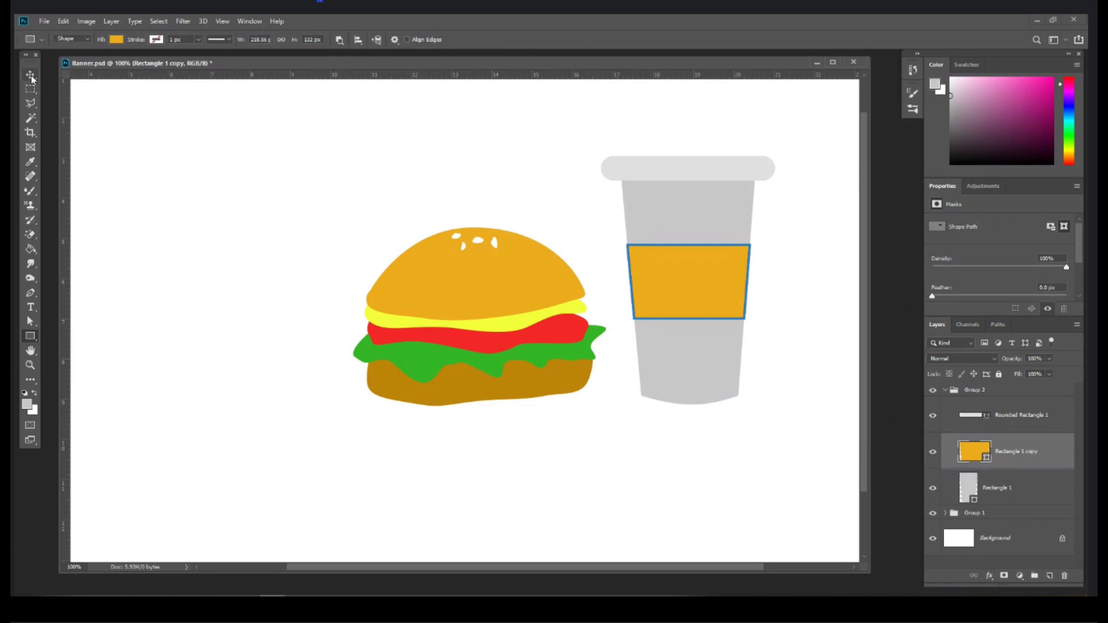
# Step: Change the band's fill colour from orange to red
pyautogui.click(30, 74)
pyautogui.doubleClick(967, 443)
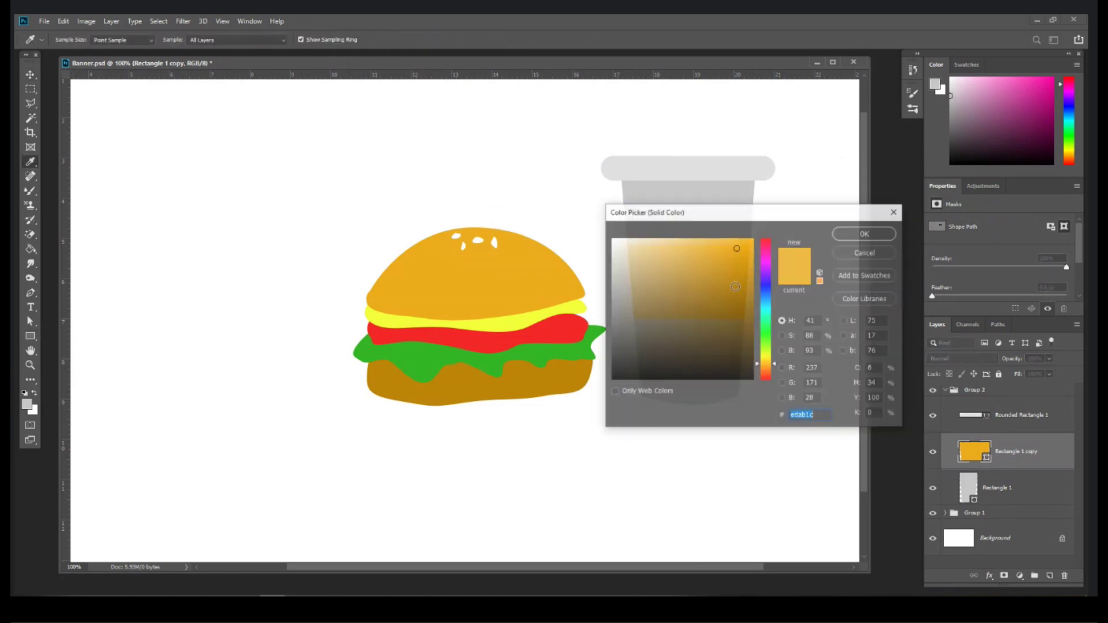
pyautogui.moveTo(648, 216); pyautogui.dragTo(649, 323)
pyautogui.click(764, 356)
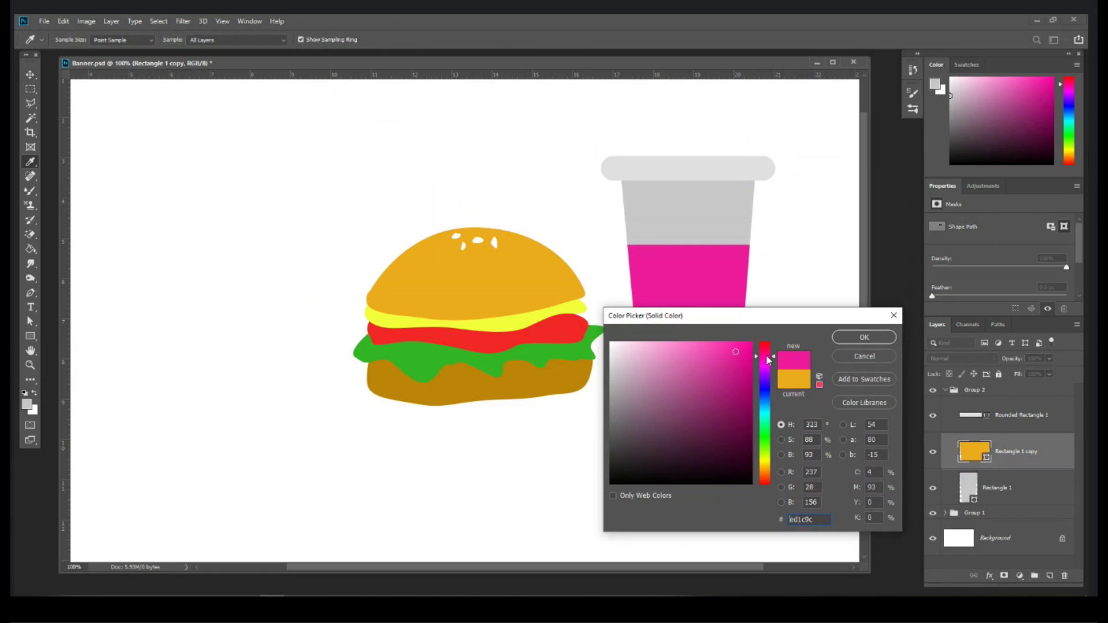
pyautogui.click(748, 344)
pyautogui.moveTo(758, 358); pyautogui.dragTo(763, 343)
pyautogui.click(749, 347)
pyautogui.press('Return')
pyautogui.hotkey('ctrl', '+')
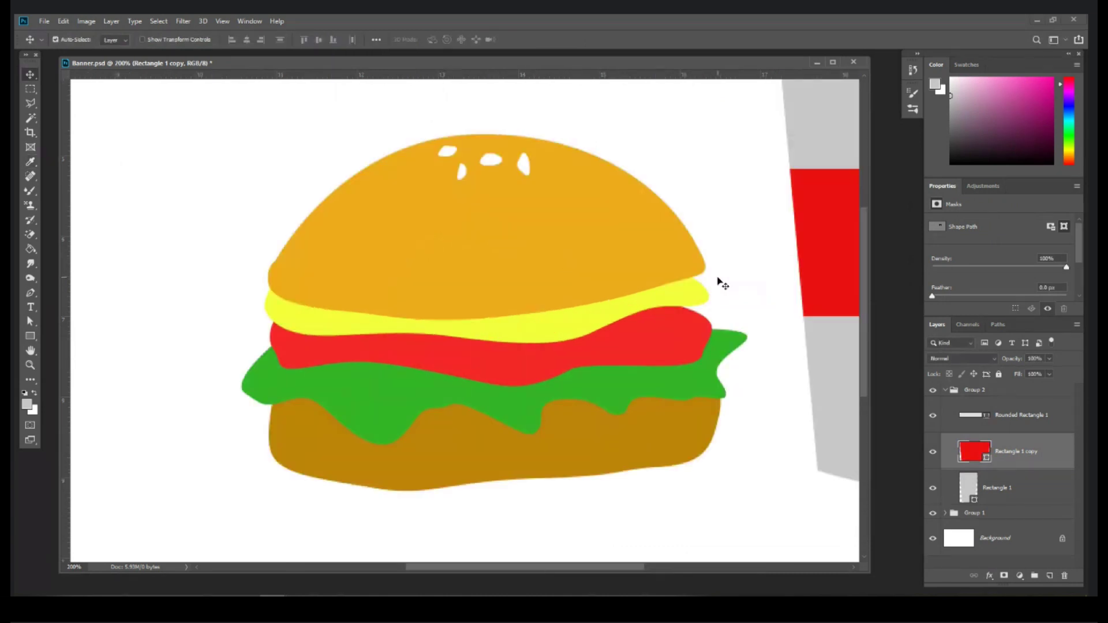
pyautogui.hotkey('ctrl', '-')
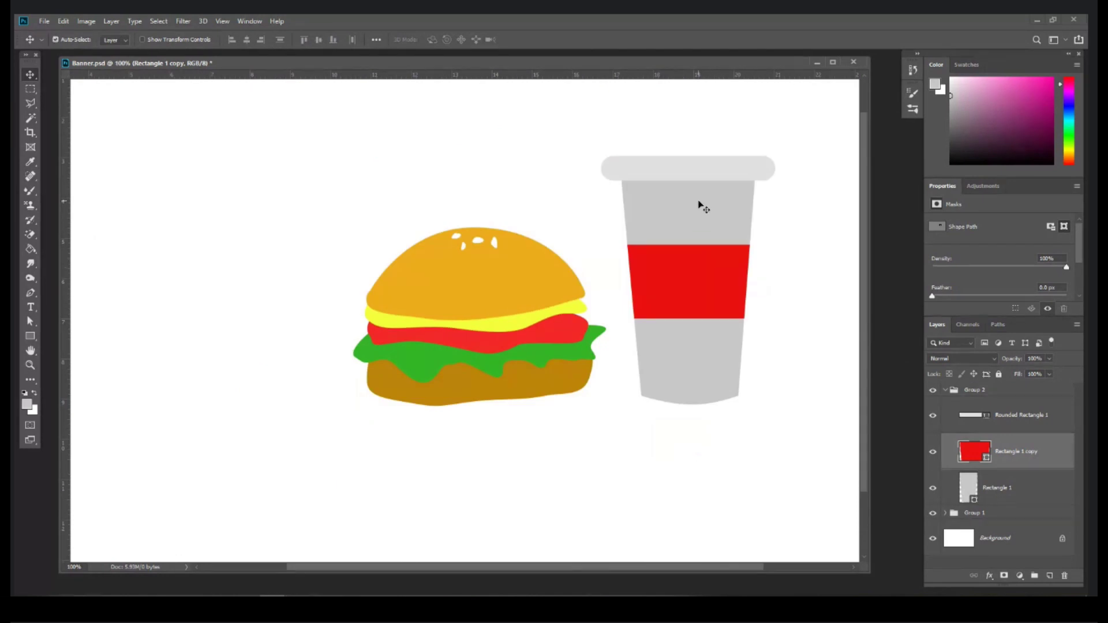
# Step: Align the lid, red band and cup body on horizontal centres and move them left toward the burger
pyautogui.click(1019, 414)
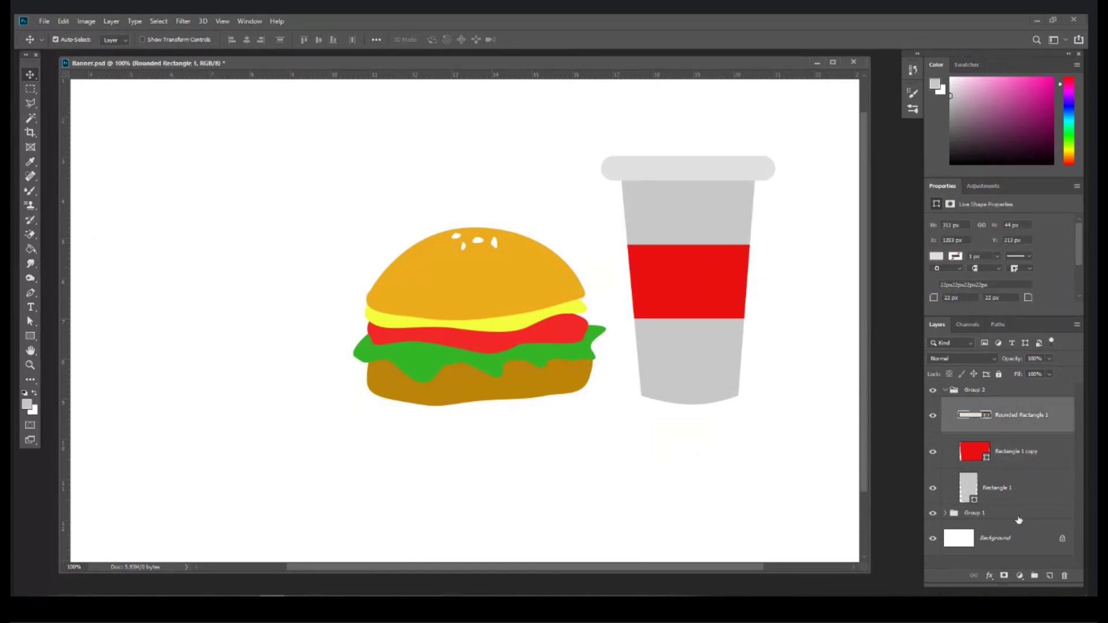
pyautogui.click(1025, 456)
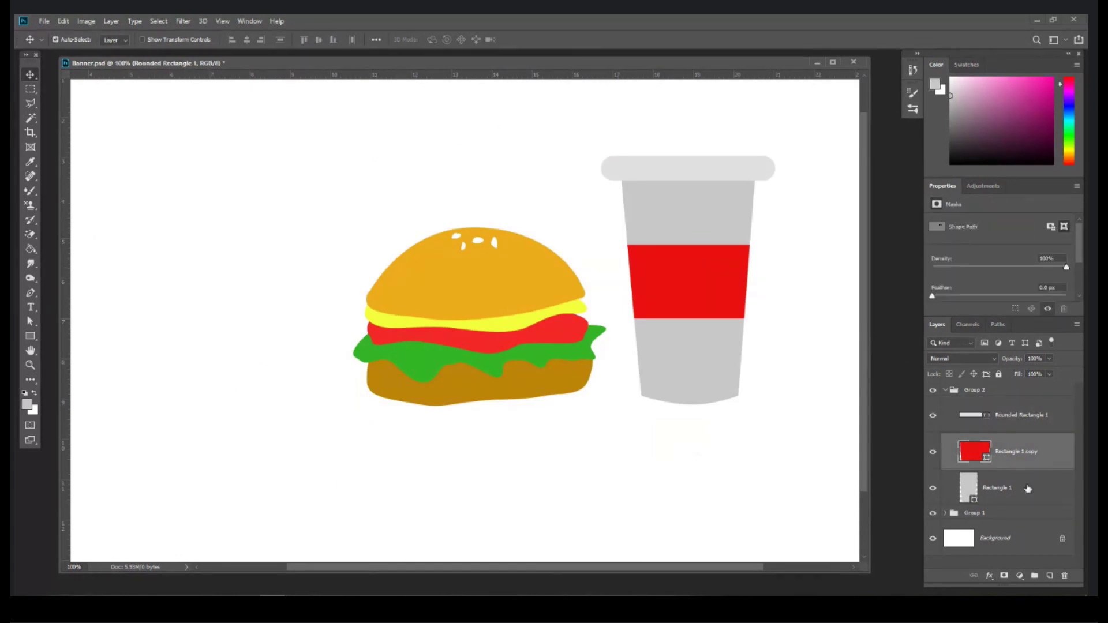
pyautogui.click(1024, 489)
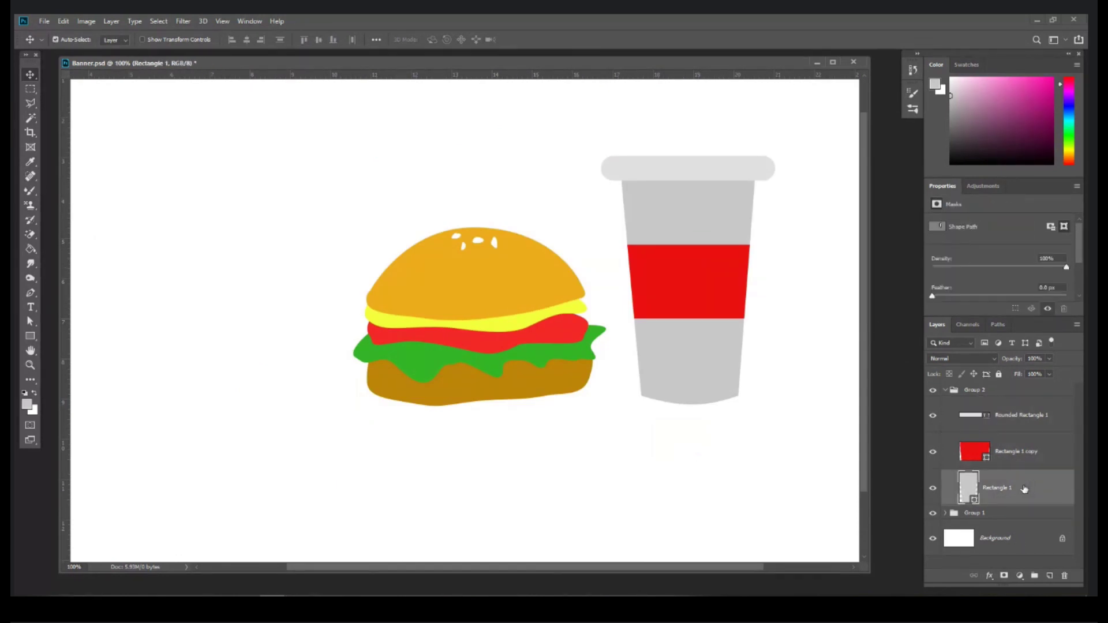
pyautogui.keyDown('shift'); pyautogui.click(1029, 416); pyautogui.keyUp('shift')
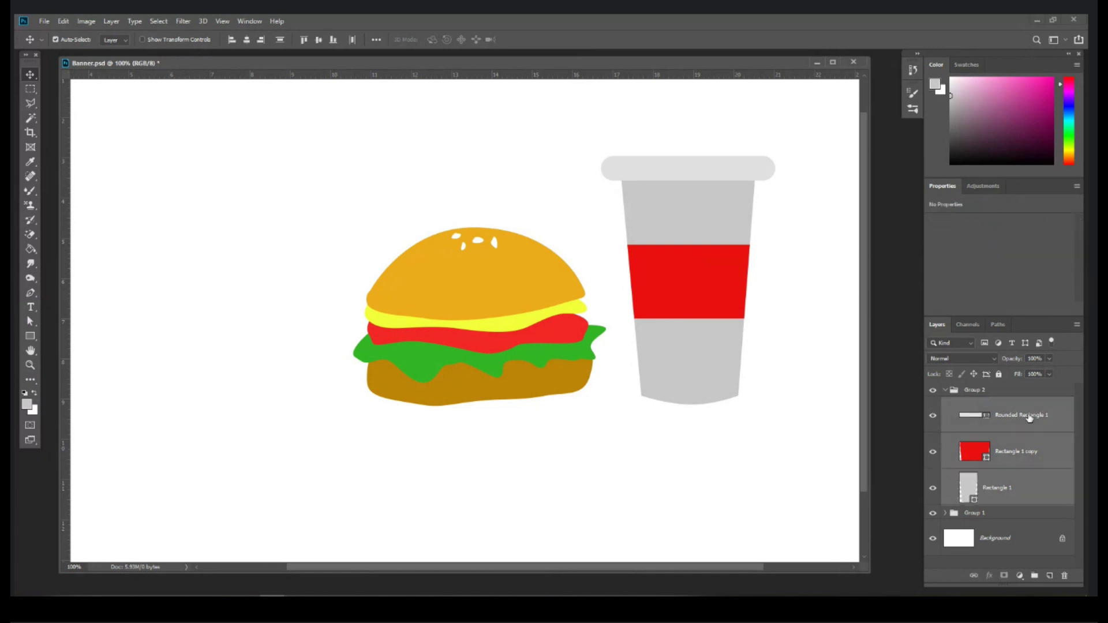
pyautogui.click(245, 41)
pyautogui.moveTo(721, 256); pyautogui.dragTo(702, 266)
# Step: Scale the whole cup down to about 91%
pyautogui.hotkey('ctrl', '-')
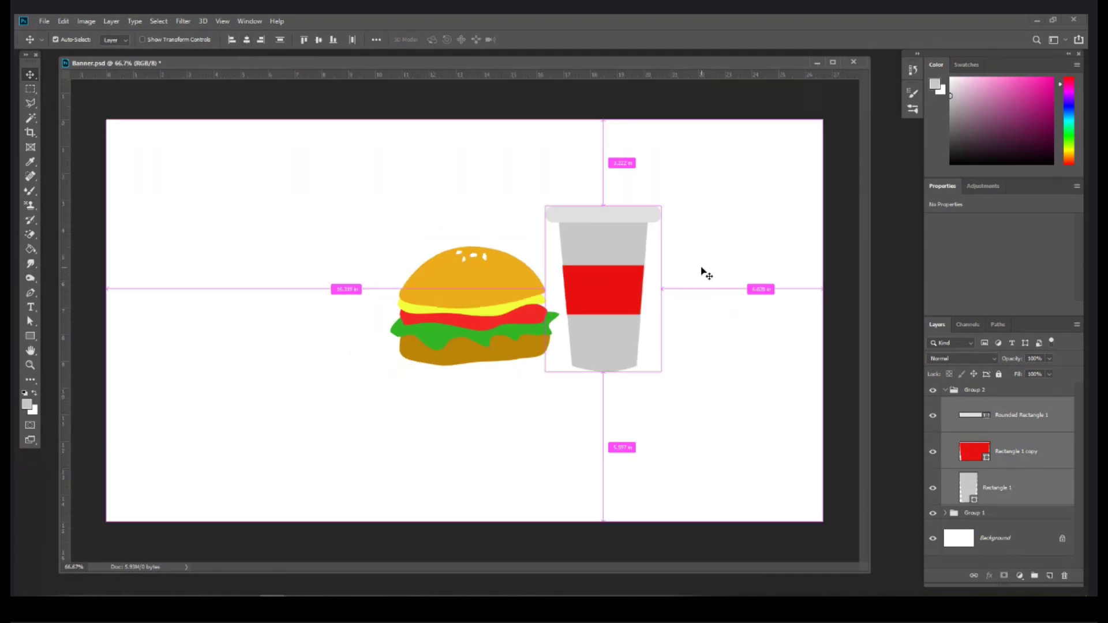
pyautogui.hotkey('ctrl', 't')
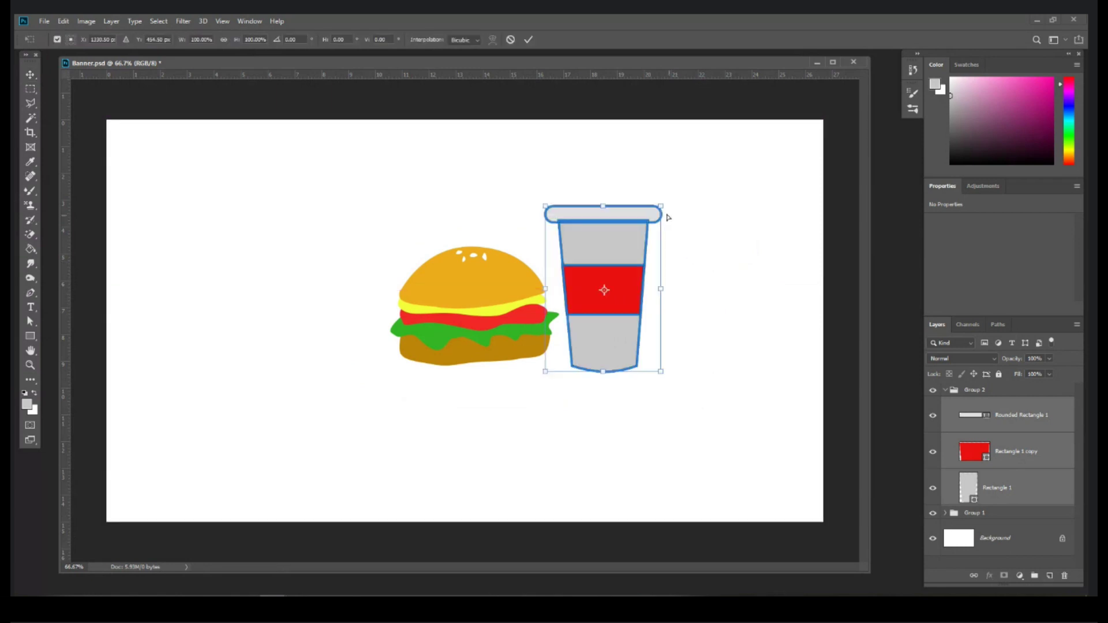
pyautogui.moveTo(662, 206); pyautogui.dragTo(666, 214)
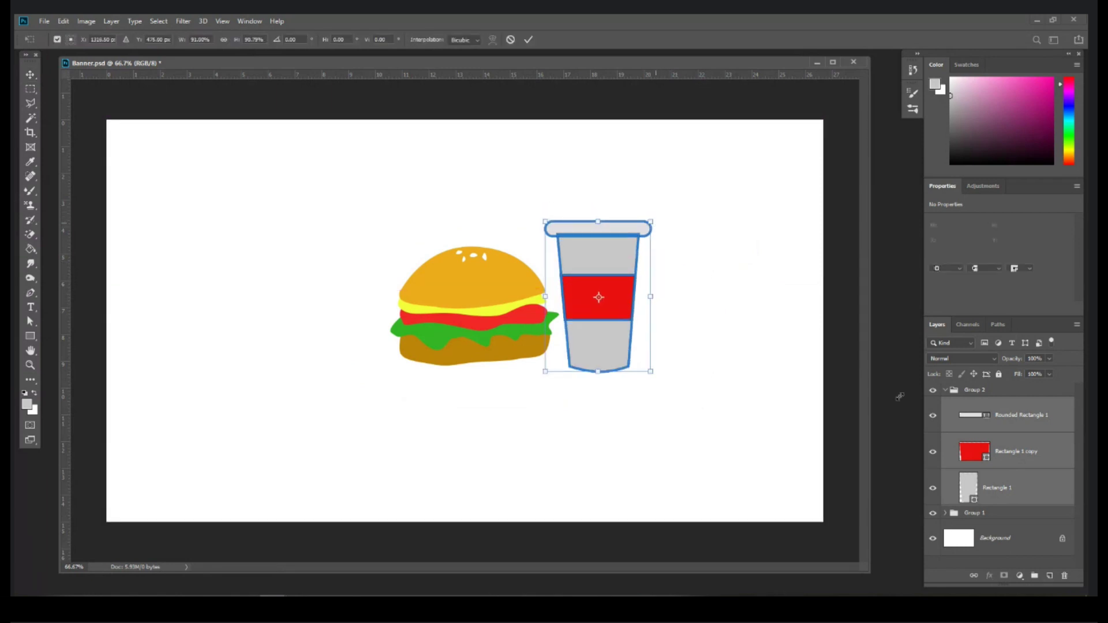
pyautogui.press('Return')
pyautogui.hotkey('ctrl', '+')
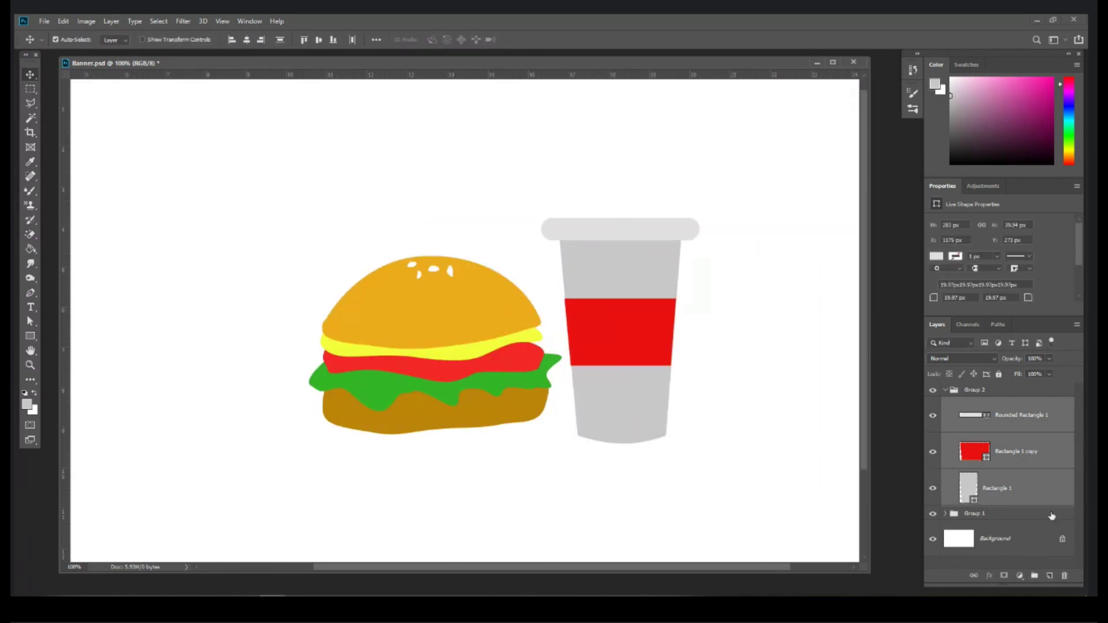
pyautogui.click(663, 381)
# Step: Draw a thin rounded-rectangle straw and move it into the top of the cup
pyautogui.click(30, 336)
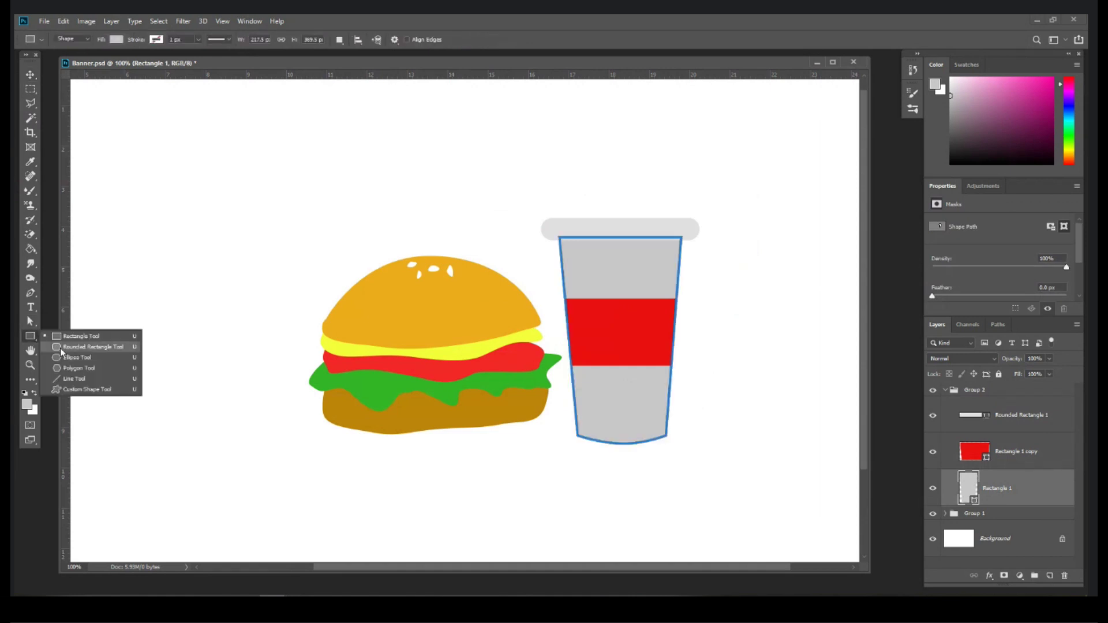
pyautogui.click(80, 347)
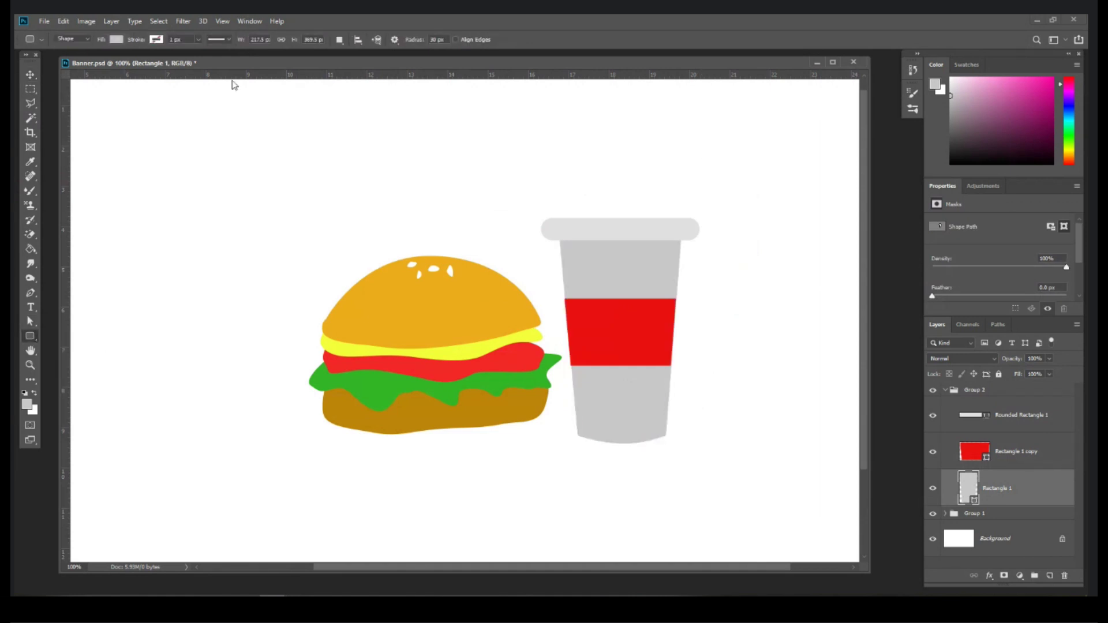
pyautogui.rightClick(31, 339)
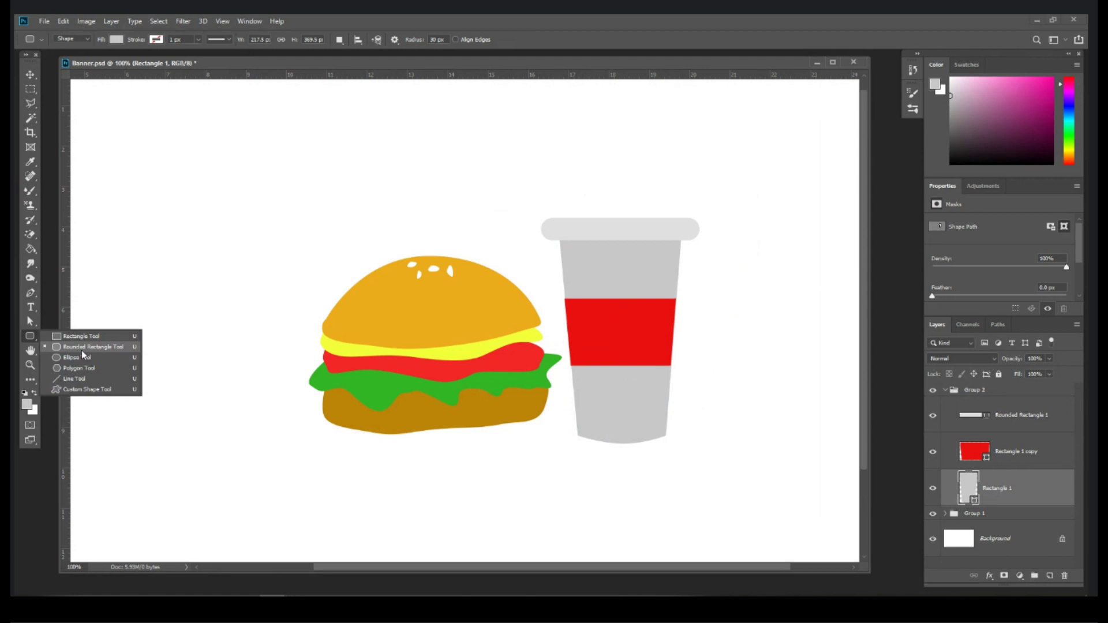
pyautogui.click(432, 39)
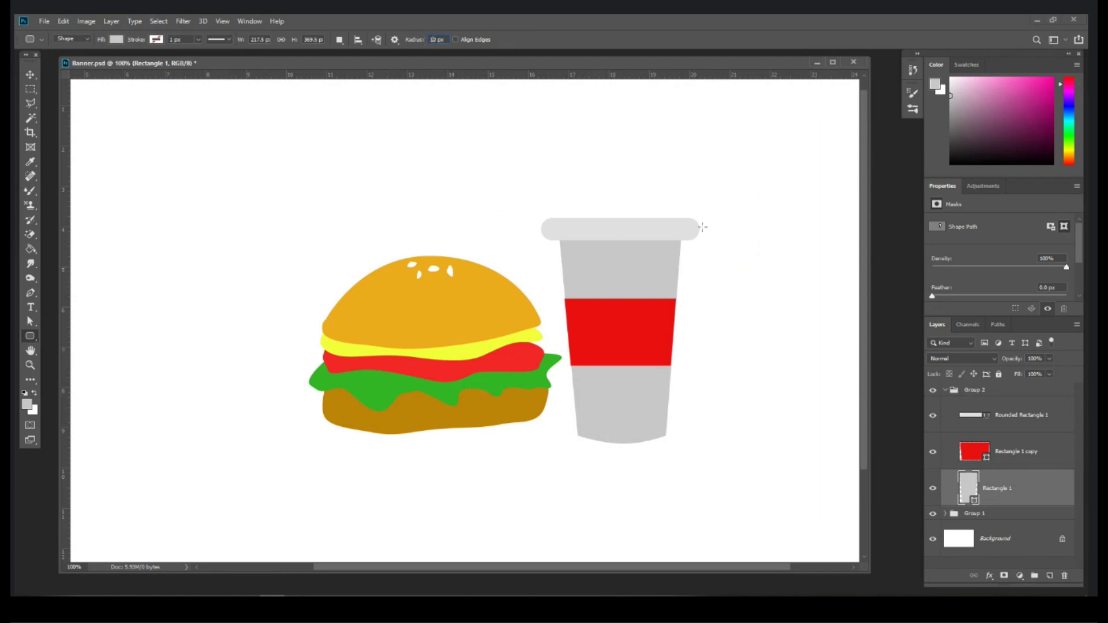
pyautogui.moveTo(706, 138); pyautogui.dragTo(718, 219)
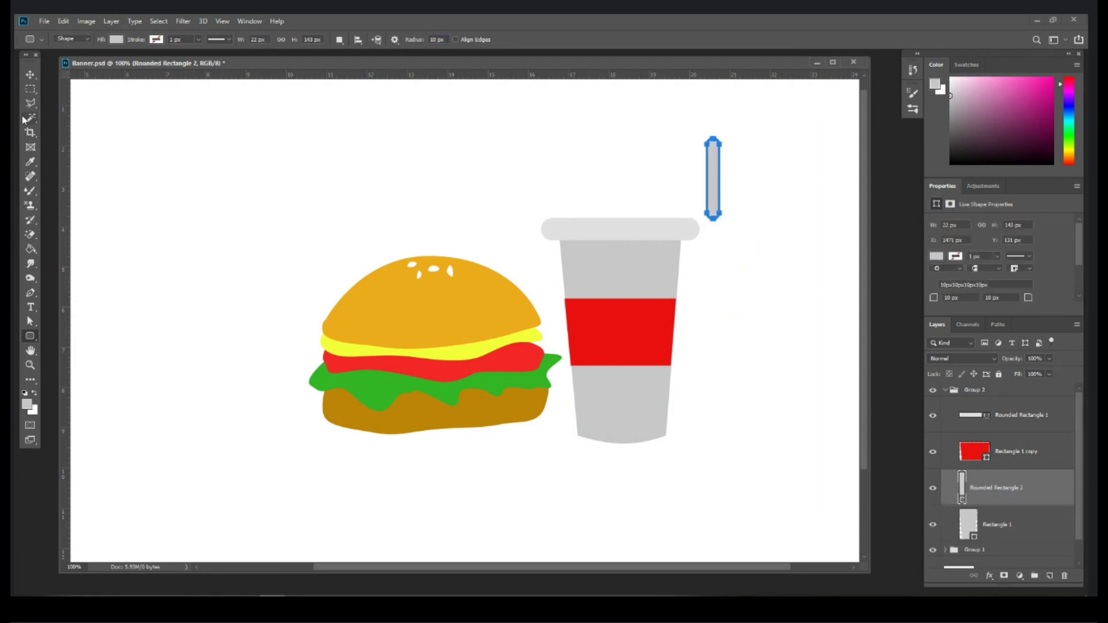
pyautogui.press('v')
pyautogui.moveTo(711, 174); pyautogui.dragTo(608, 180)
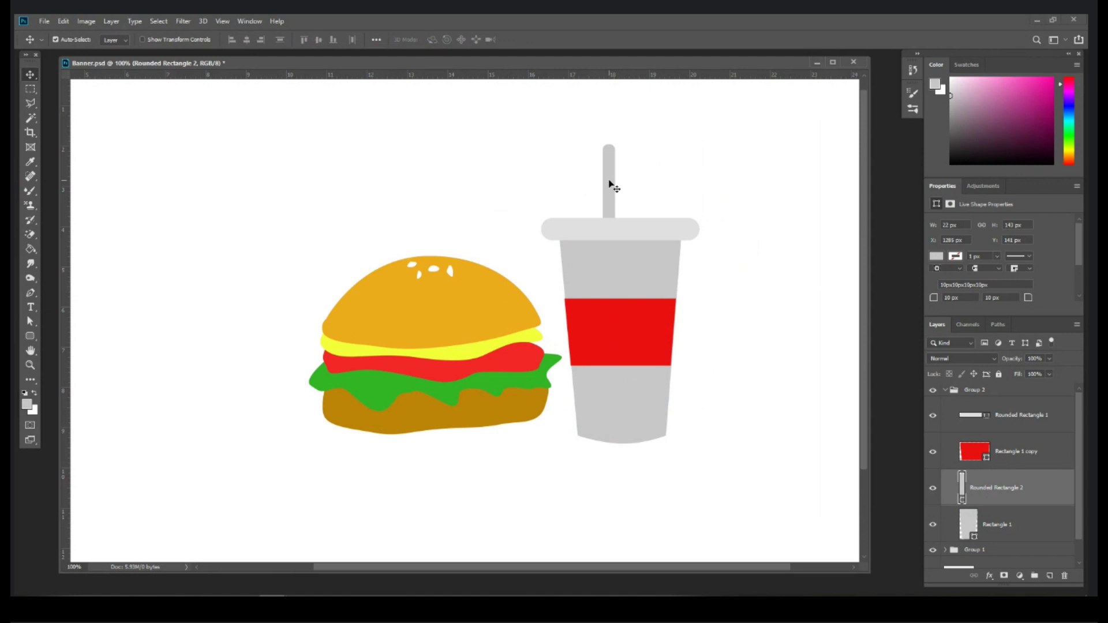
# Step: Duplicate the straw and rotate the copy to 53.5 degrees as the bent piece
pyautogui.moveTo(610, 184); pyautogui.dragTo(642, 160)
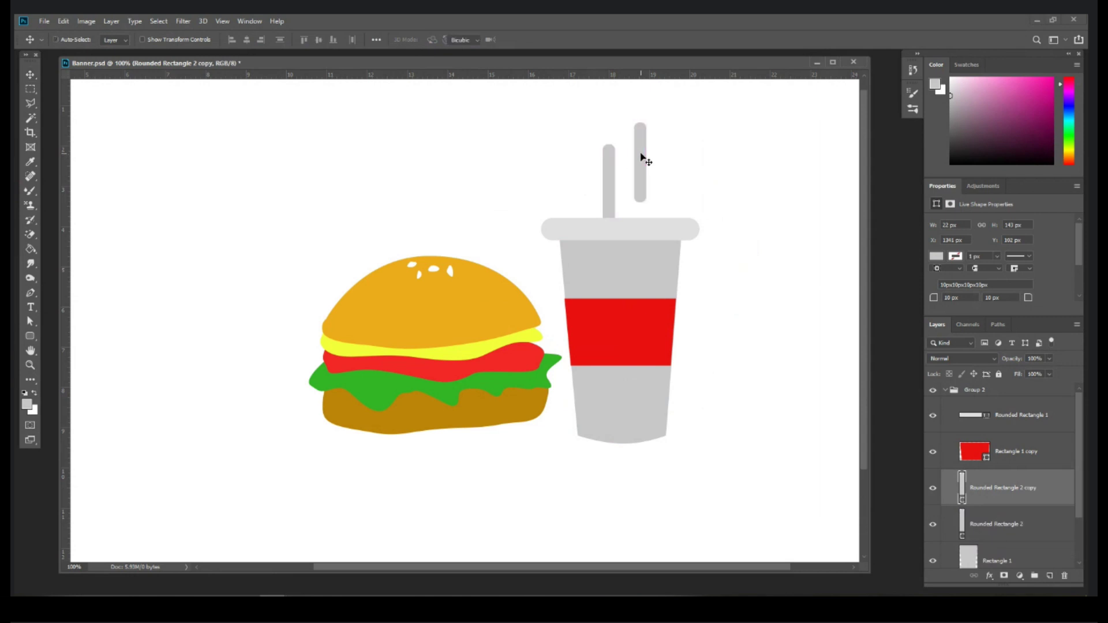
pyautogui.hotkey('ctrl', 't')
pyautogui.moveTo(643, 154)
pyautogui.mouseDown()
pyautogui.moveTo(595, 139)
pyautogui.moveTo(659, 145)
pyautogui.moveTo(637, 148)
pyautogui.mouseUp()
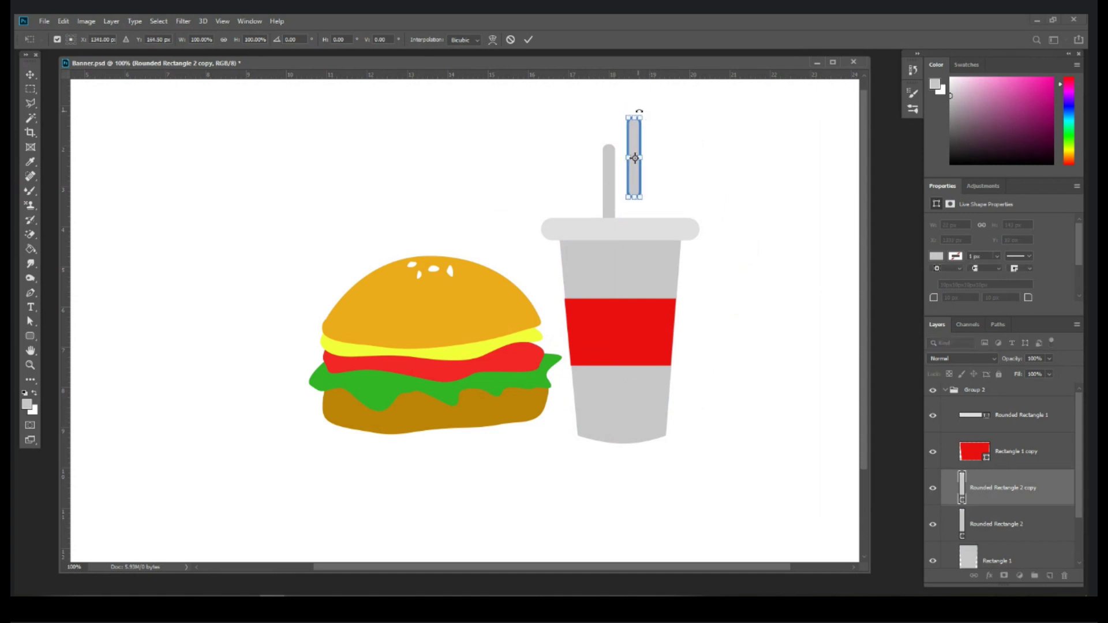
pyautogui.moveTo(640, 109); pyautogui.dragTo(645, 134)
pyautogui.press('Return')
# Step: Nudge the diagonal straw piece up to meet the vertical one, then select both straw layers
pyautogui.press('Up')
pyautogui.press('Up')
pyautogui.press('Up')
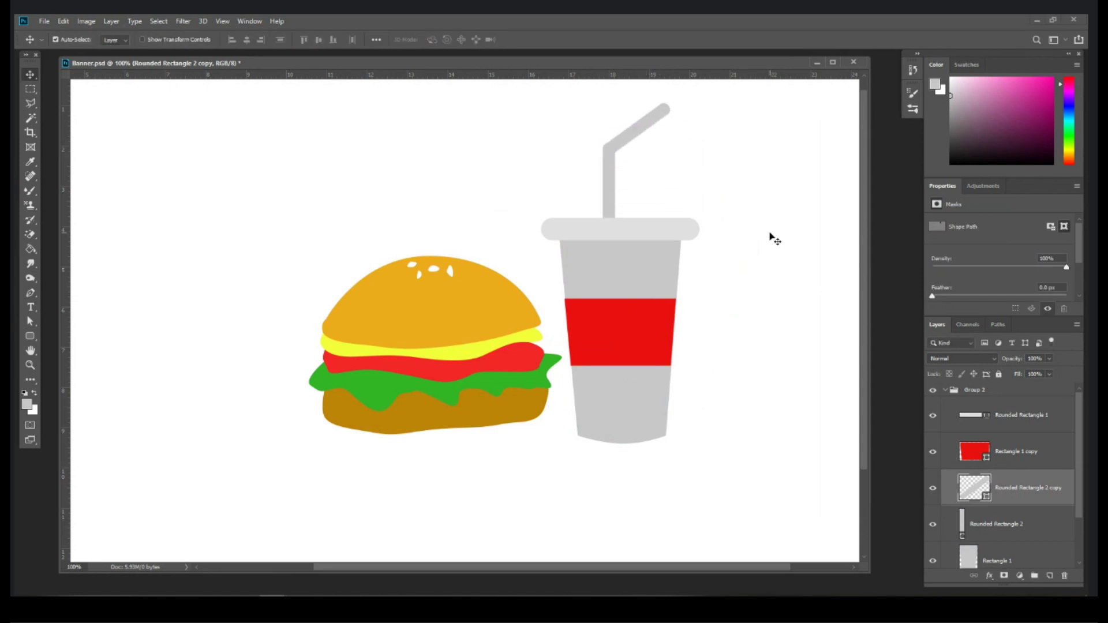
pyautogui.scroll(-1, 997, 455)
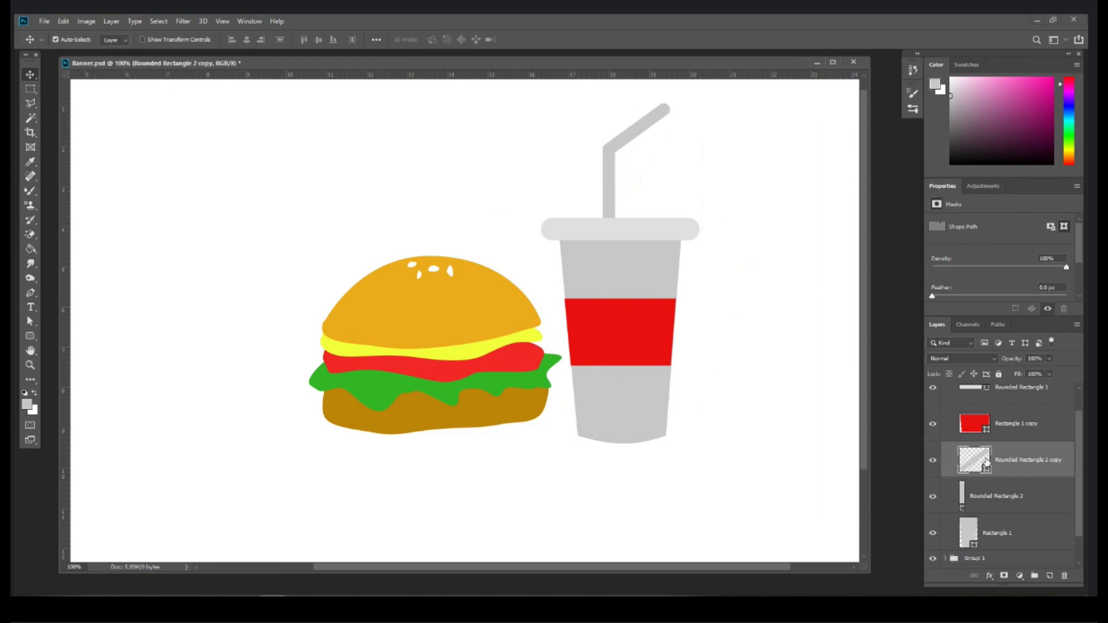
pyautogui.click(932, 460)
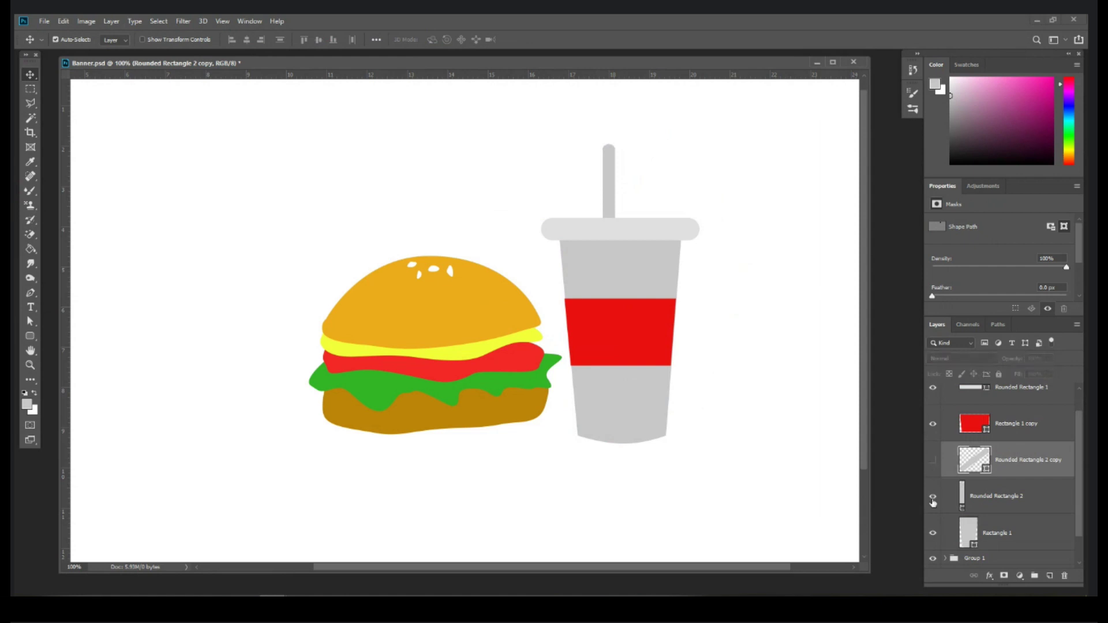
pyautogui.click(932, 497)
pyautogui.click(932, 499)
pyautogui.click(932, 460)
pyautogui.keyDown('shift'); pyautogui.click(1018, 507); pyautogui.keyUp('shift')
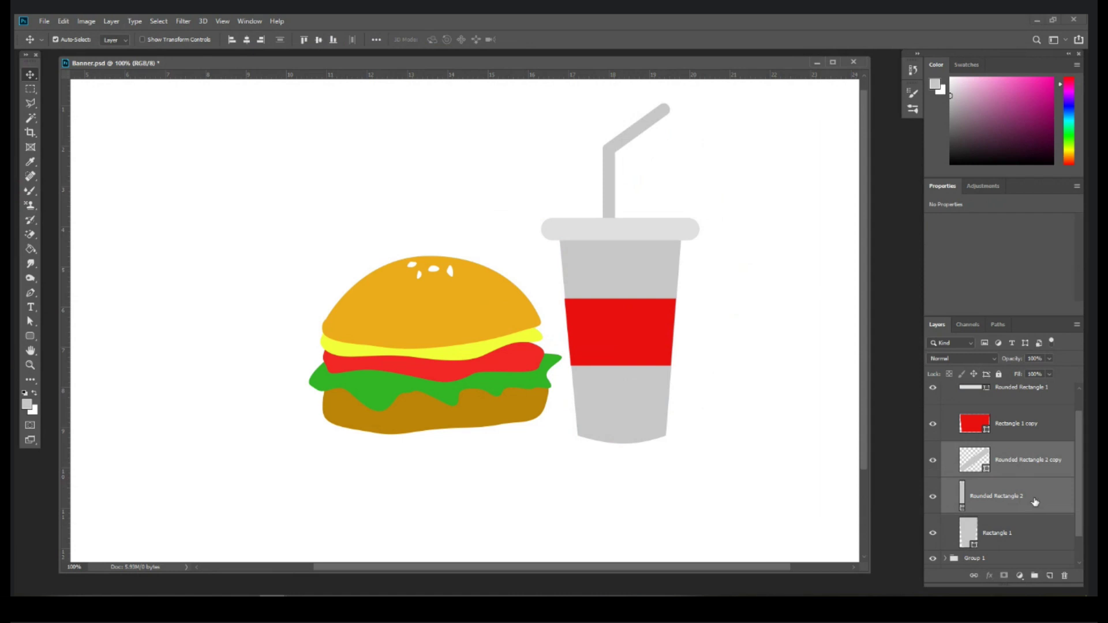
# Step: Merge the two straw pieces into one shape and shift it slightly right
pyautogui.rightClick(1034, 500)
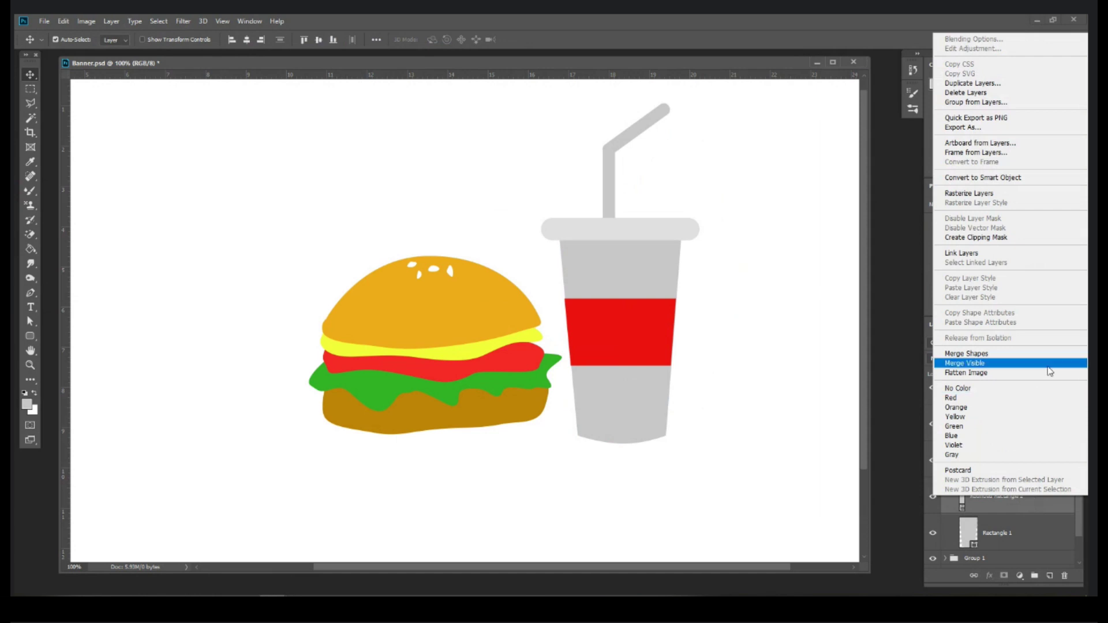
pyautogui.click(999, 354)
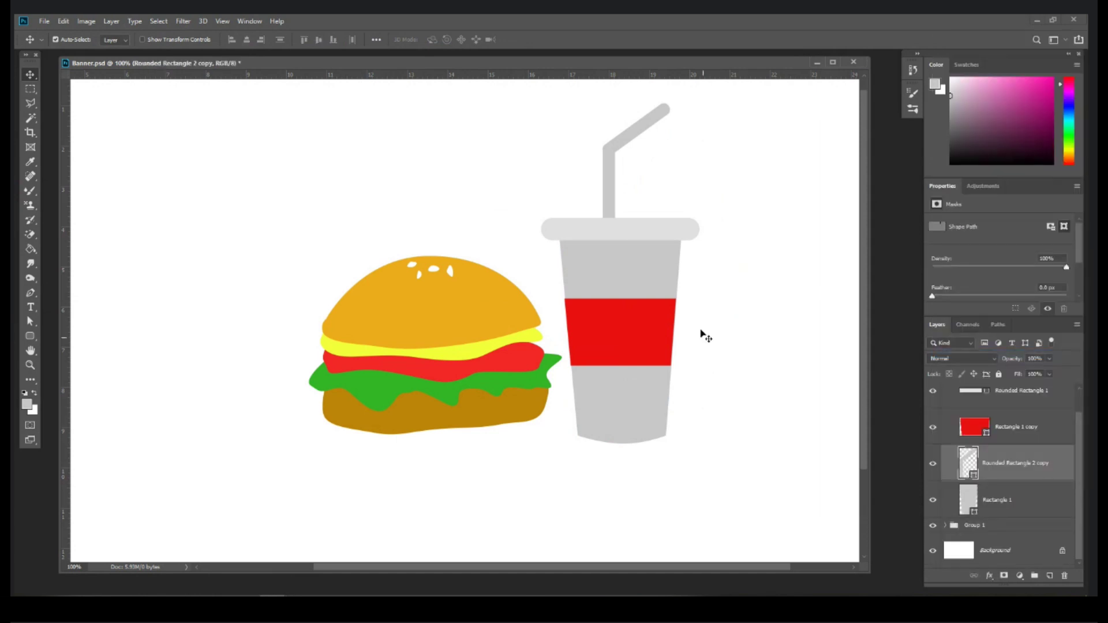
pyautogui.moveTo(606, 205); pyautogui.dragTo(612, 208)
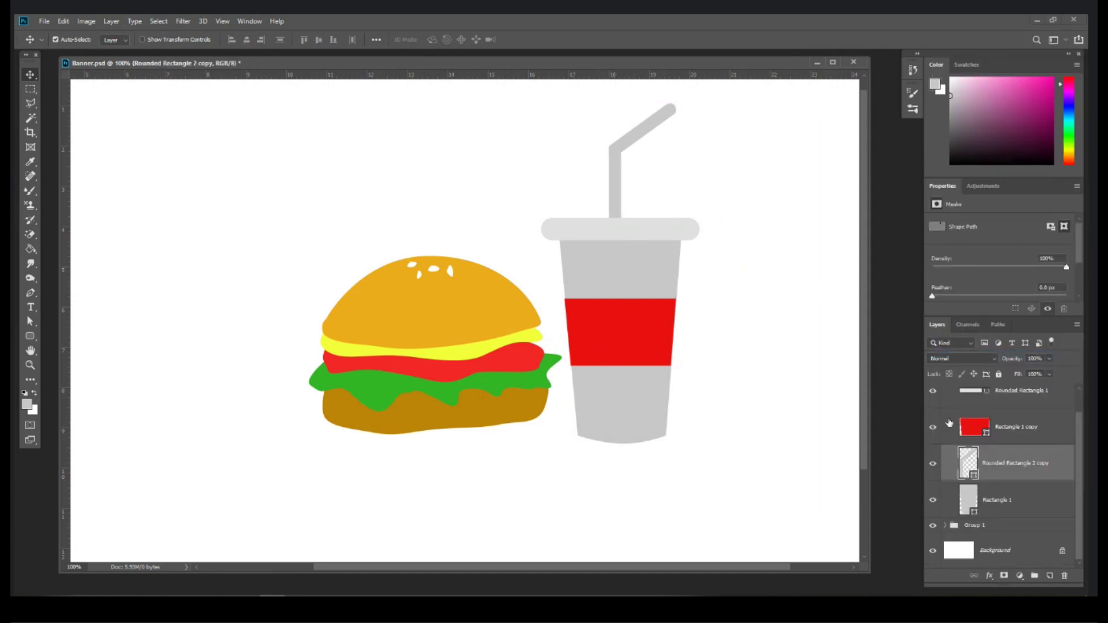
pyautogui.scroll(1, 949, 423)
# Step: Select the burger and cup groups, move them left and down, and scale them down together
pyautogui.keyDown('shift'); pyautogui.click(946, 397); pyautogui.keyUp('shift')
pyautogui.hotkey('ctrl', 'g')
pyautogui.click(931, 391)
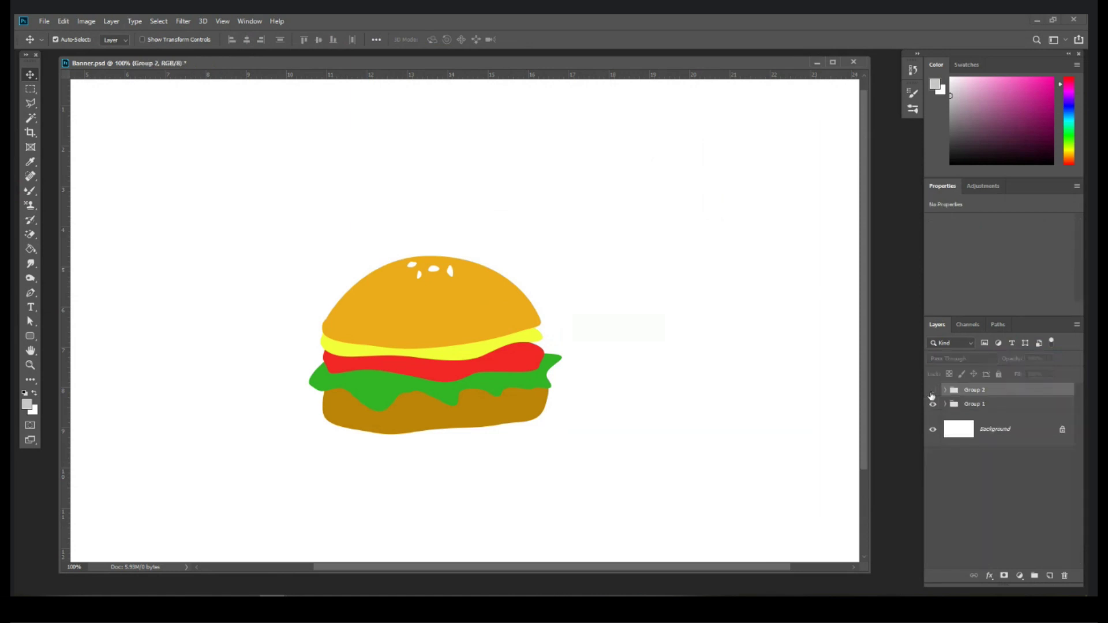
pyautogui.hotkey('ctrl', '-')
pyautogui.click(931, 391)
pyautogui.click(930, 392)
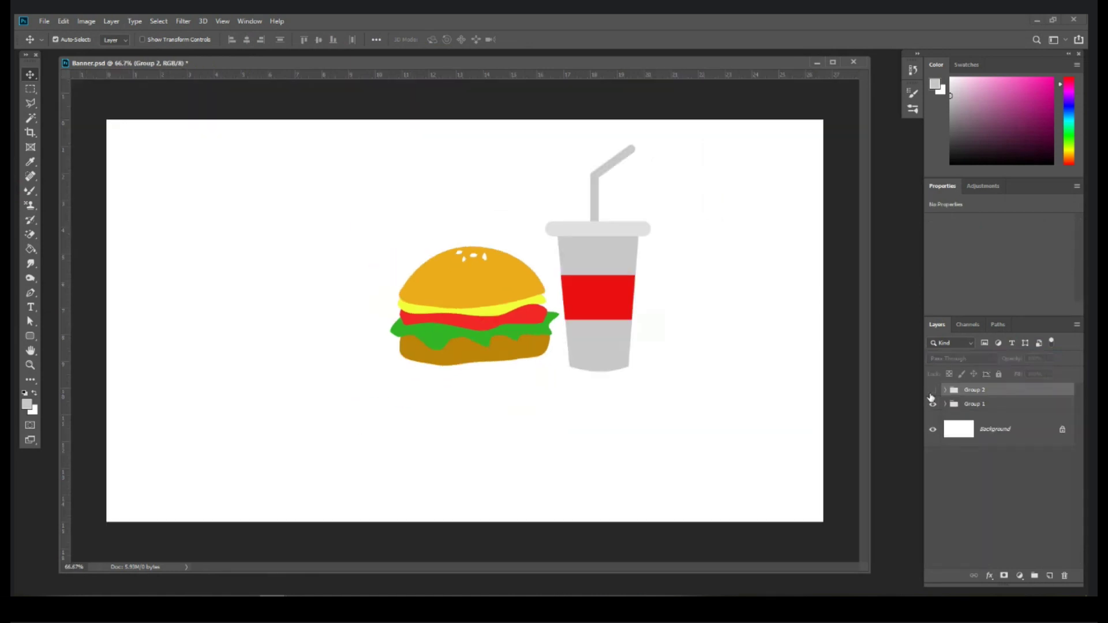
pyautogui.click(930, 394)
pyautogui.keyDown('shift'); pyautogui.click(983, 403); pyautogui.keyUp('shift')
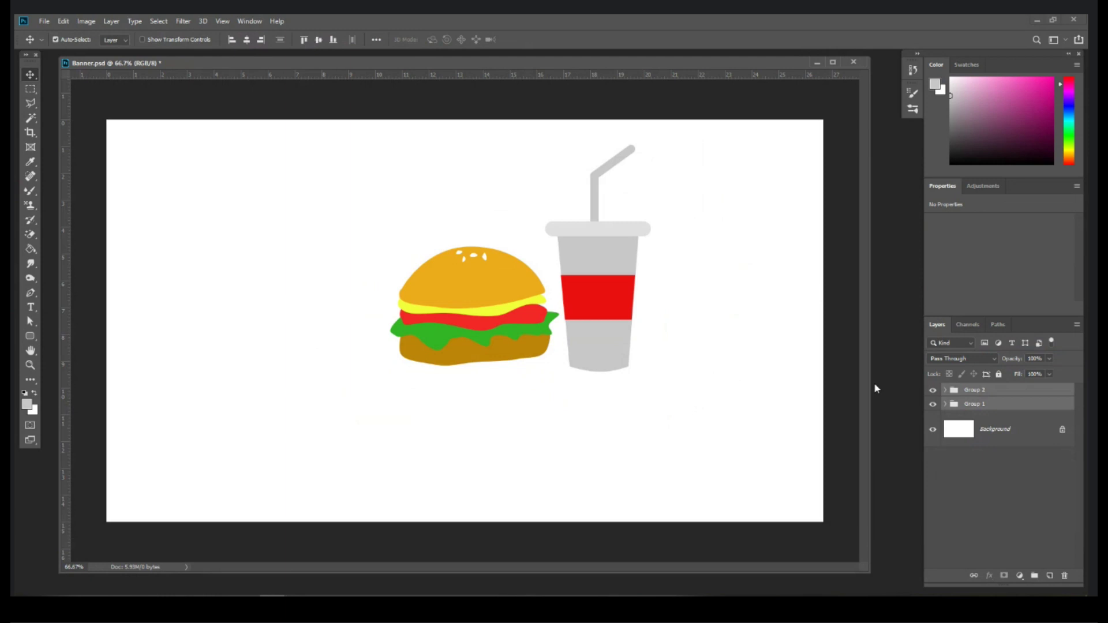
pyautogui.click(68, 41)
pyautogui.moveTo(488, 280); pyautogui.dragTo(436, 317)
pyautogui.hotkey('ctrl', 't')
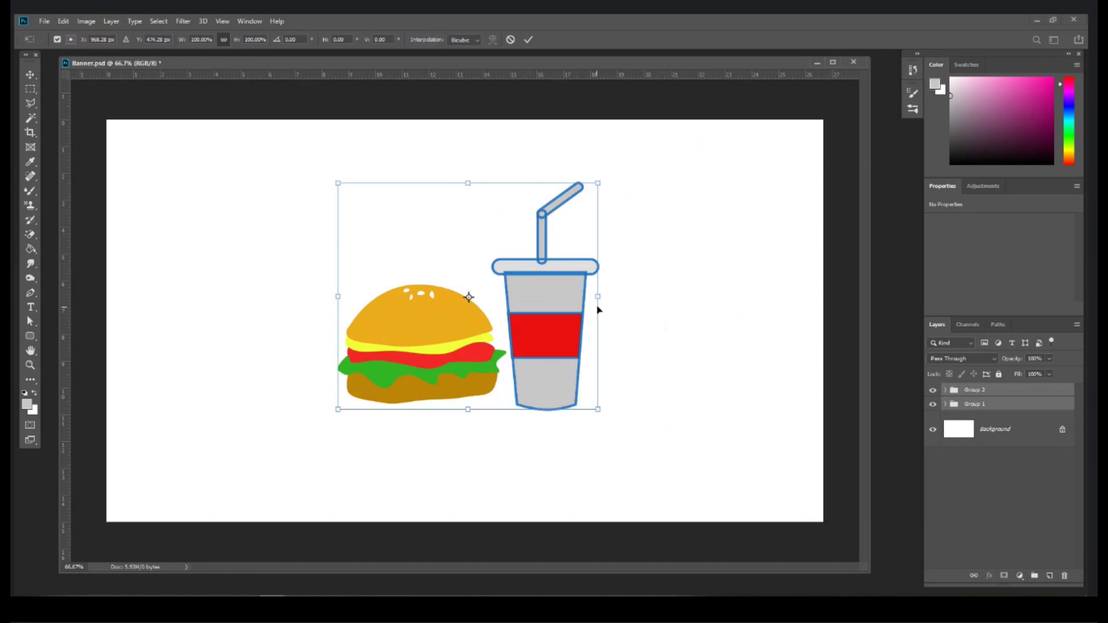
pyautogui.moveTo(600, 296); pyautogui.dragTo(537, 309)
# Step: Apply the resize of both groups and create a new empty group for the logo
pyautogui.press('Return')
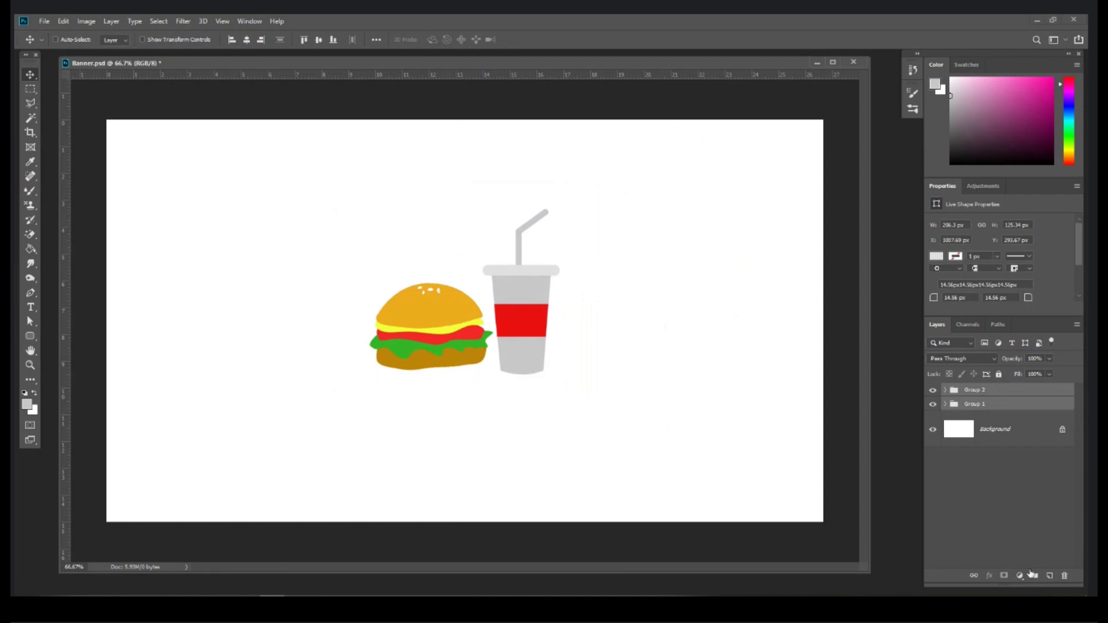
pyautogui.click(1034, 577)
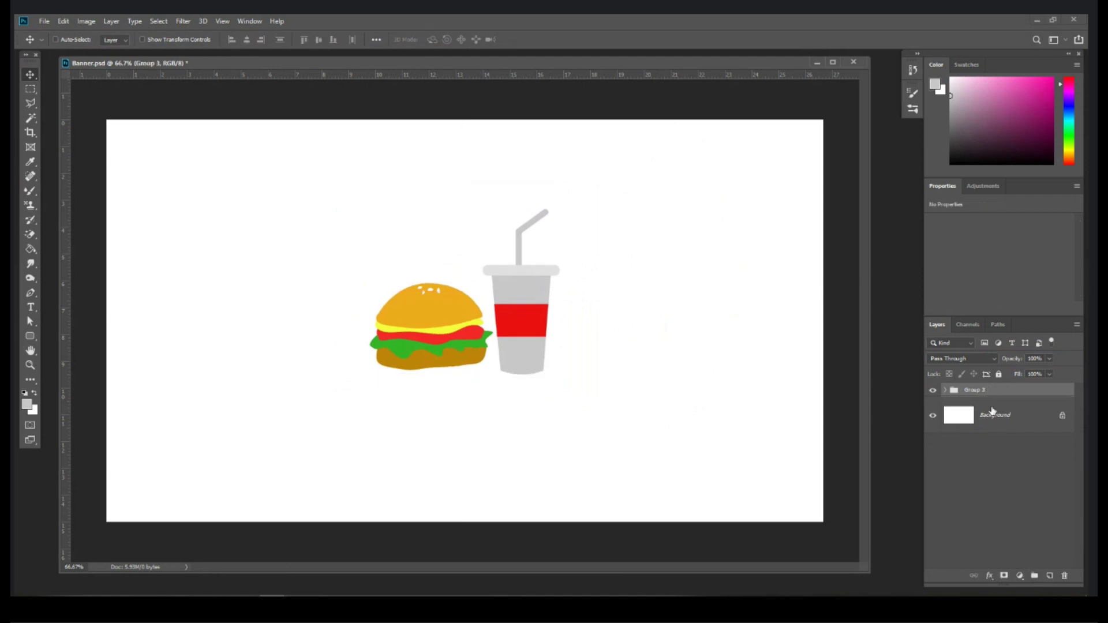
pyautogui.hotkey('ctrl', 'z')
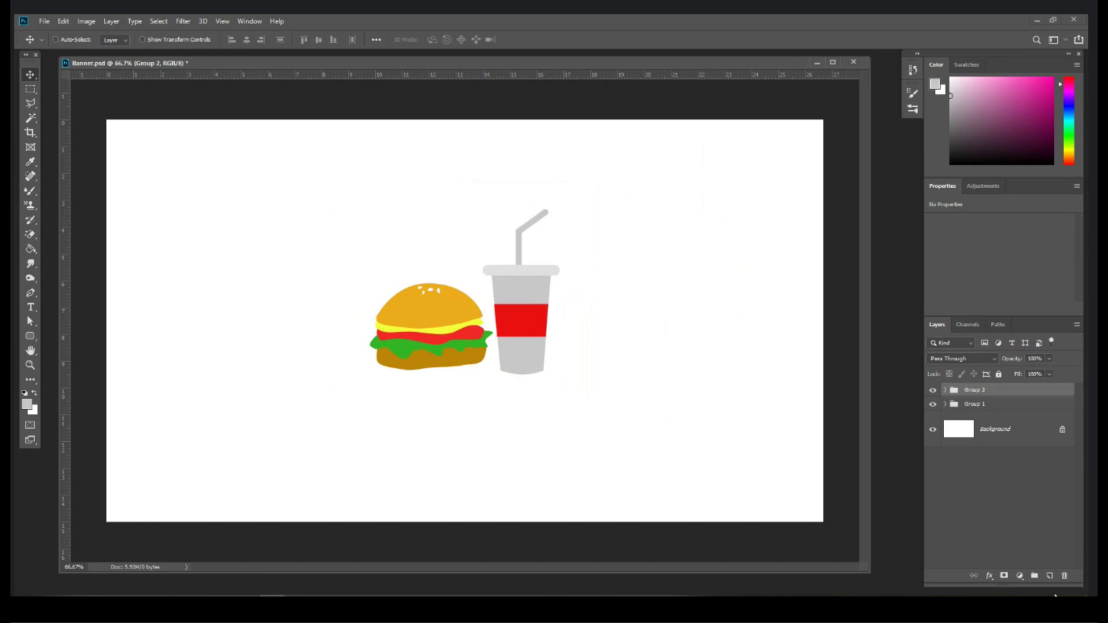
pyautogui.click(1034, 577)
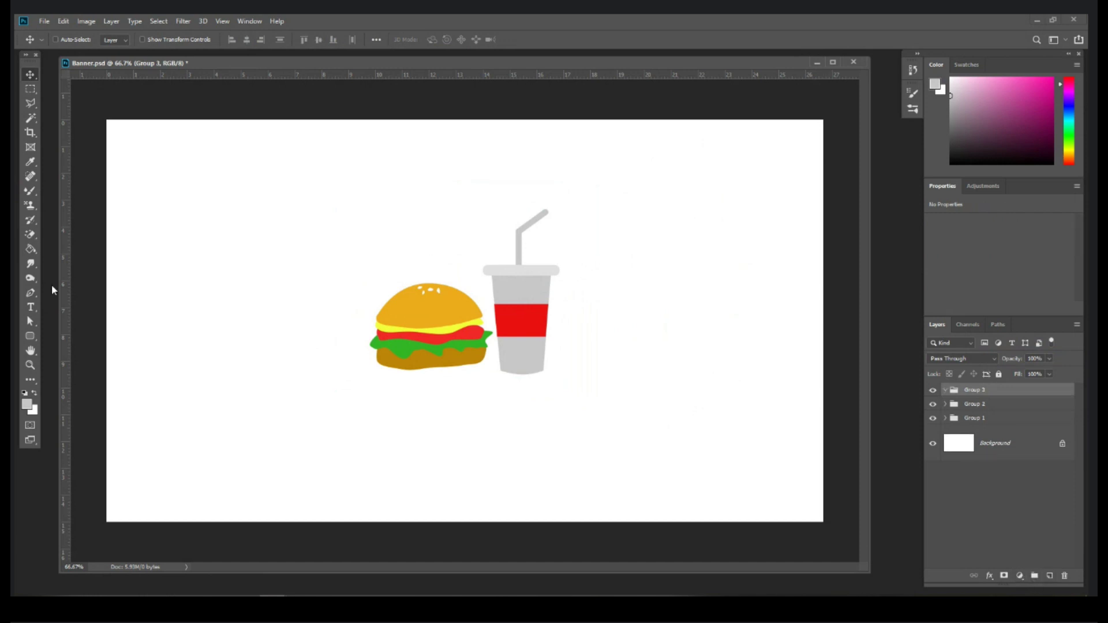
# Step: Type 'Neklim' below the burger and set it to 112 pt
pyautogui.click(32, 307)
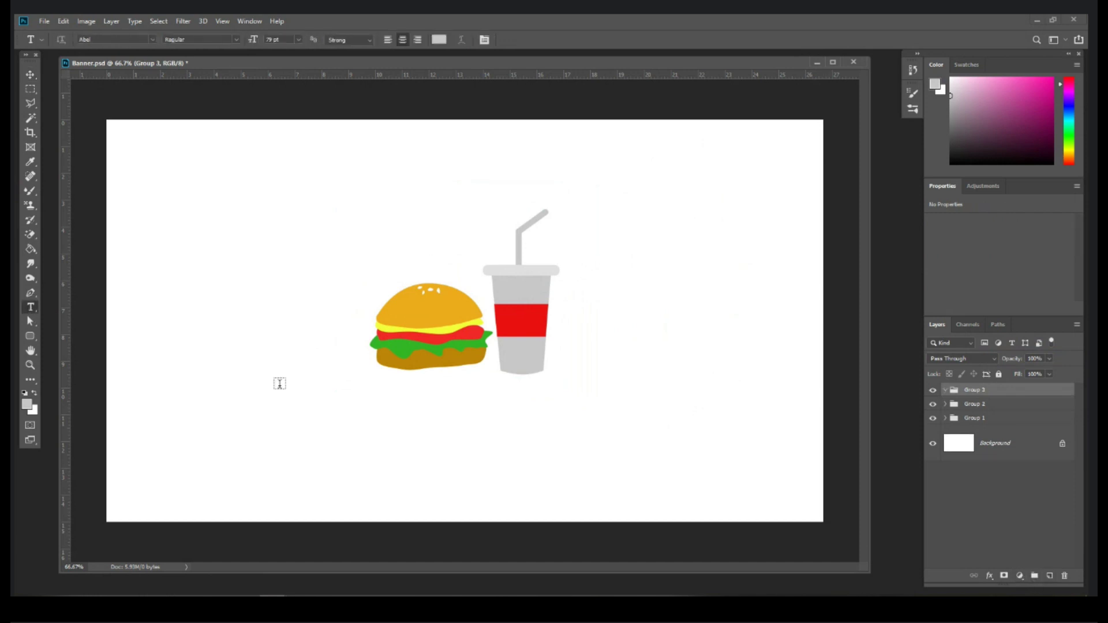
pyautogui.click(405, 427)
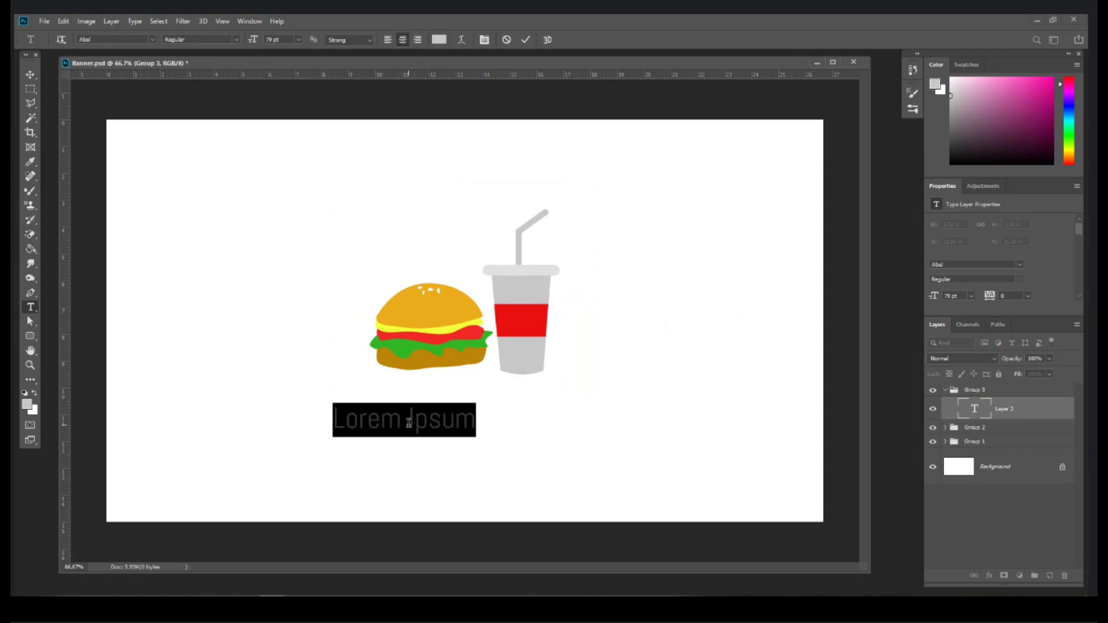
pyautogui.write('Neklim')
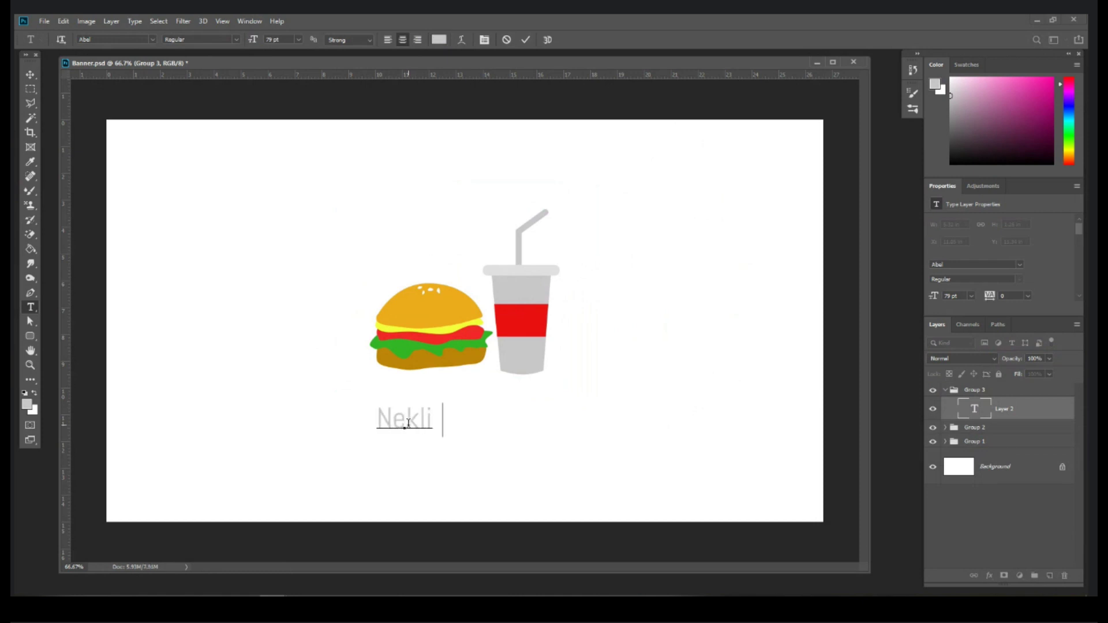
pyautogui.hotkey('ctrl', 'a')
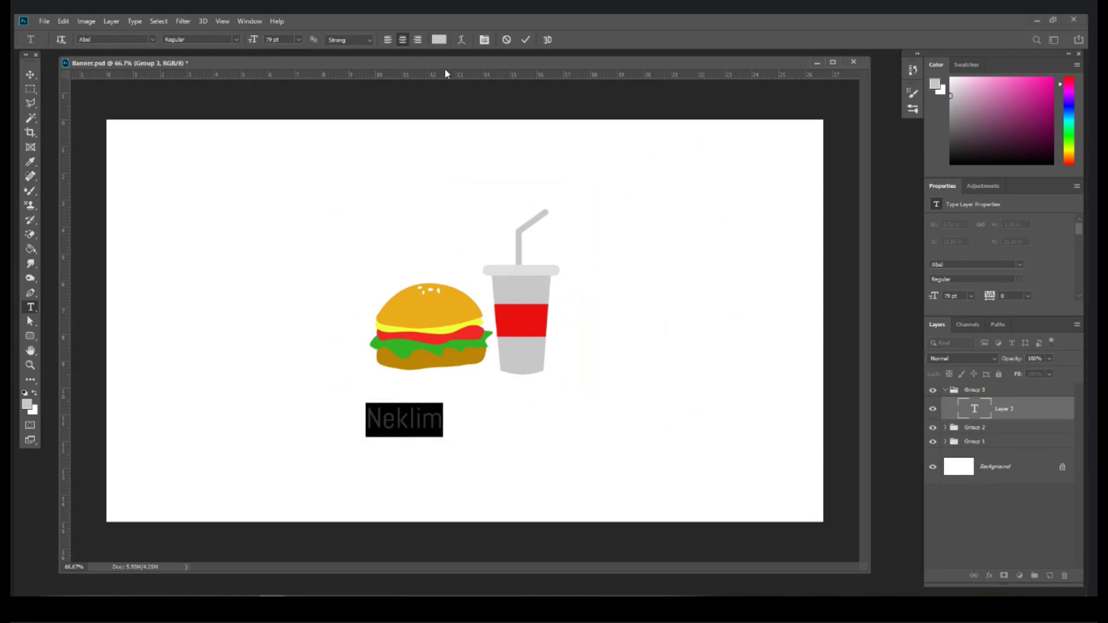
pyautogui.click(439, 39)
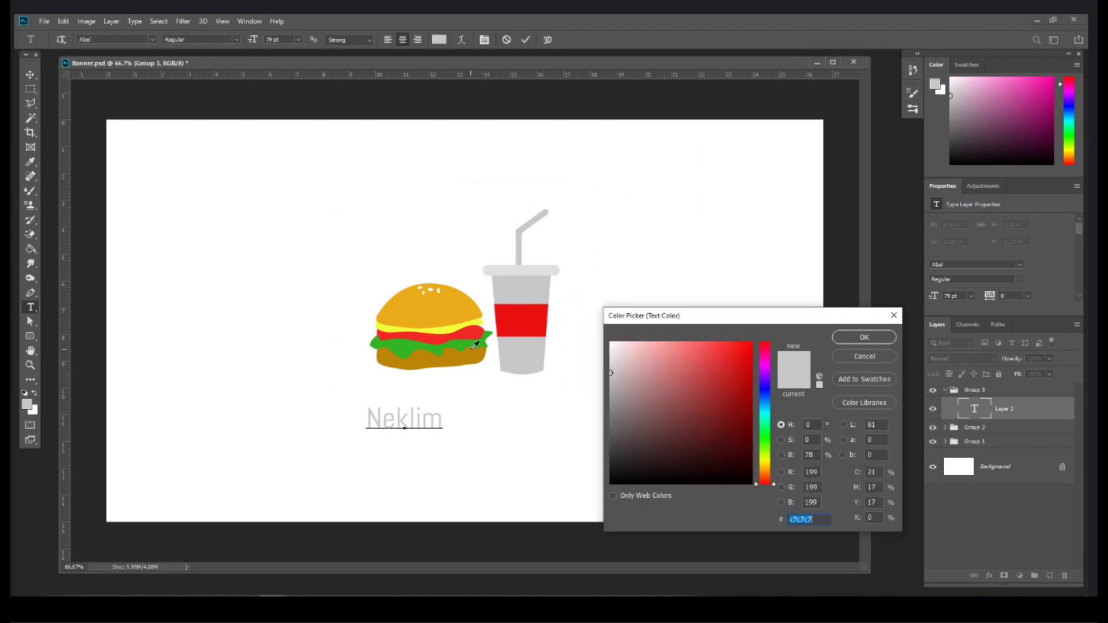
pyautogui.click(474, 345)
pyautogui.click(860, 338)
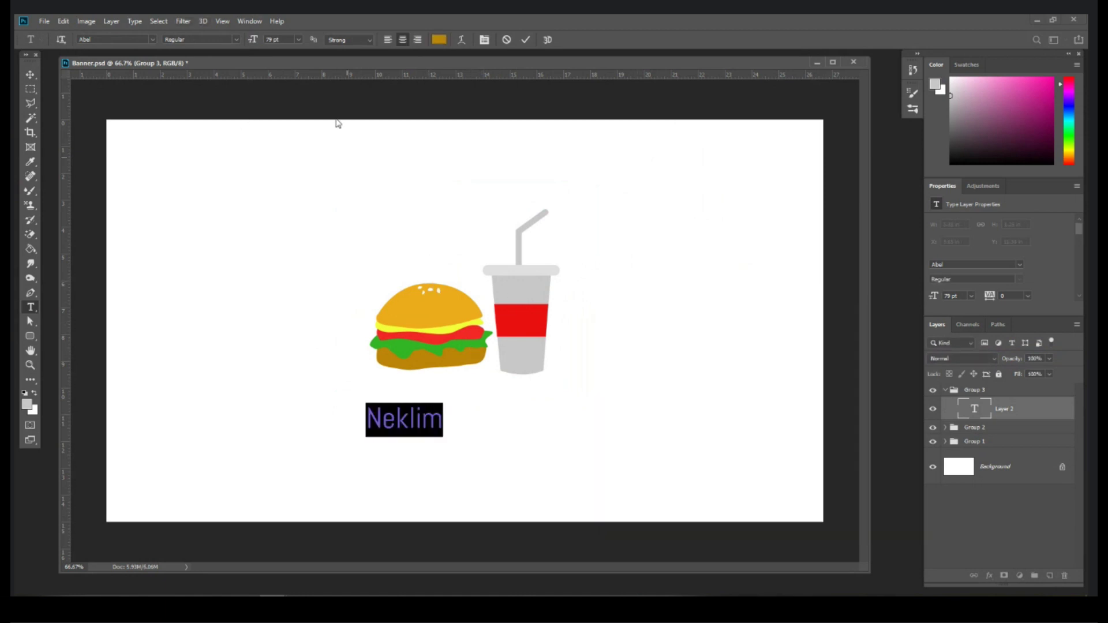
pyautogui.moveTo(254, 40); pyautogui.dragTo(273, 43)
# Step: Change the Neklim text colour to a vivid red
pyautogui.click(438, 39)
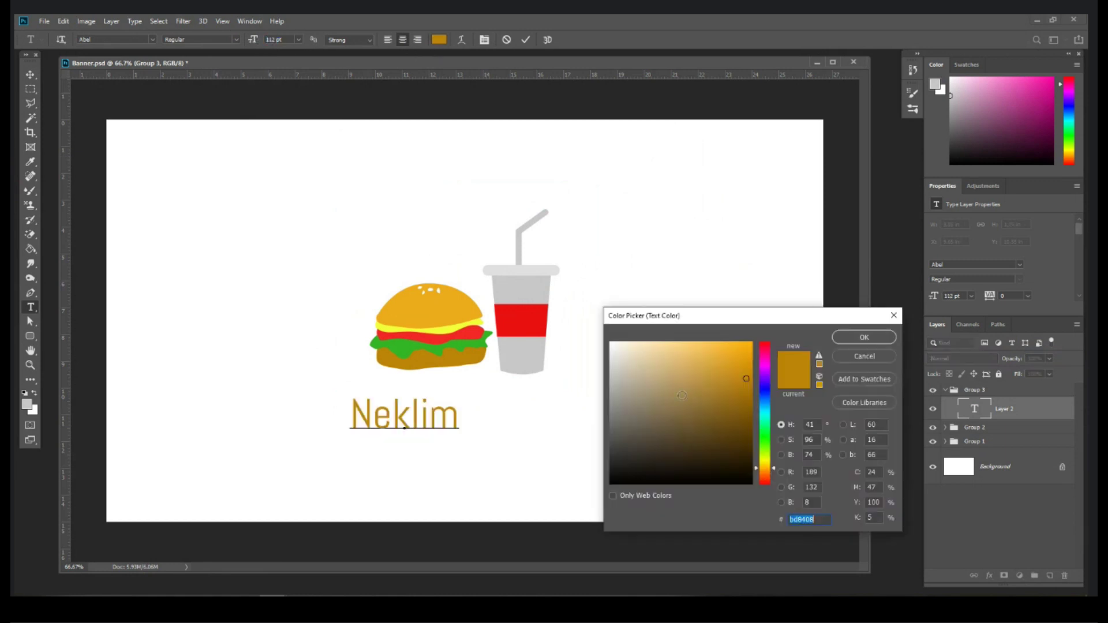
pyautogui.click(751, 483)
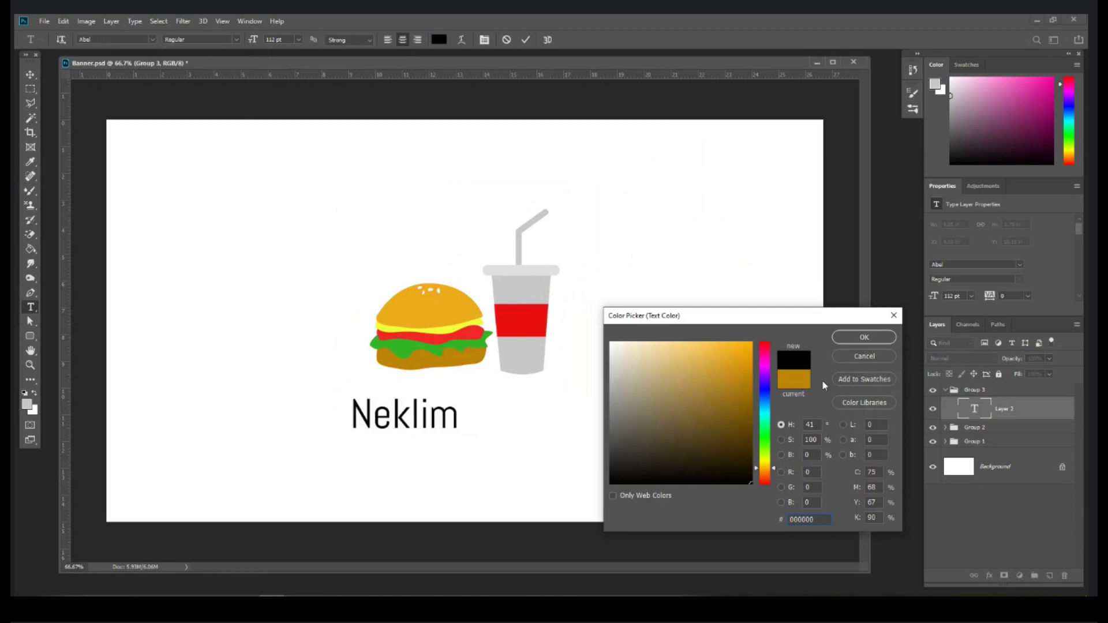
pyautogui.moveTo(767, 358); pyautogui.dragTo(768, 342)
pyautogui.click(750, 345)
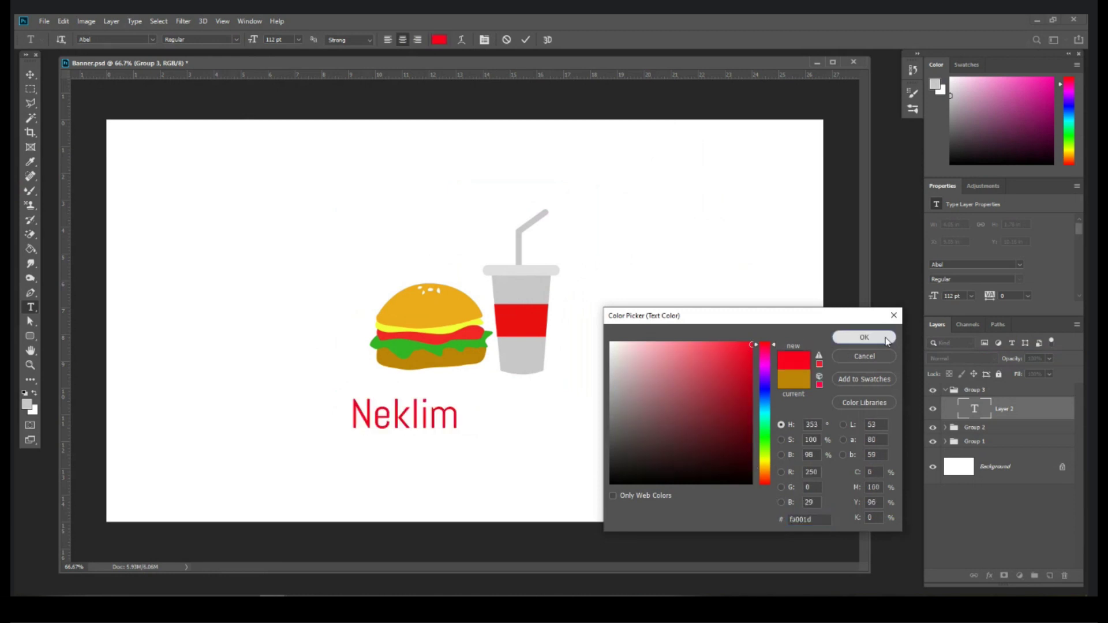
pyautogui.click(864, 336)
pyautogui.click(151, 39)
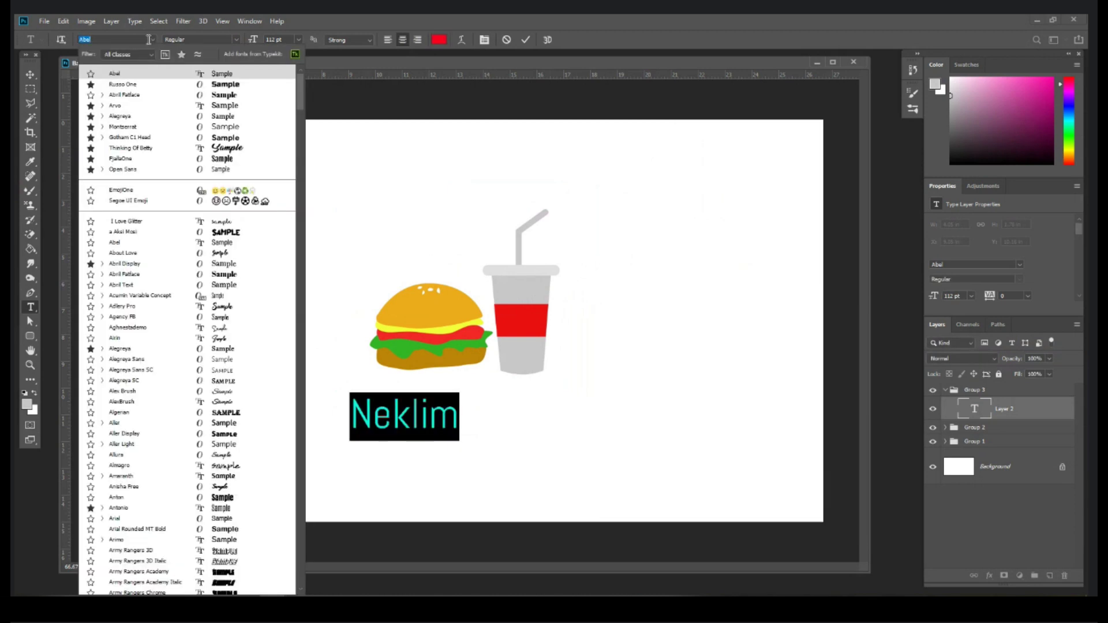
# Step: Set Neklim in the Thinking Of Betty font from favourites and move it up under the burger
pyautogui.click(182, 54)
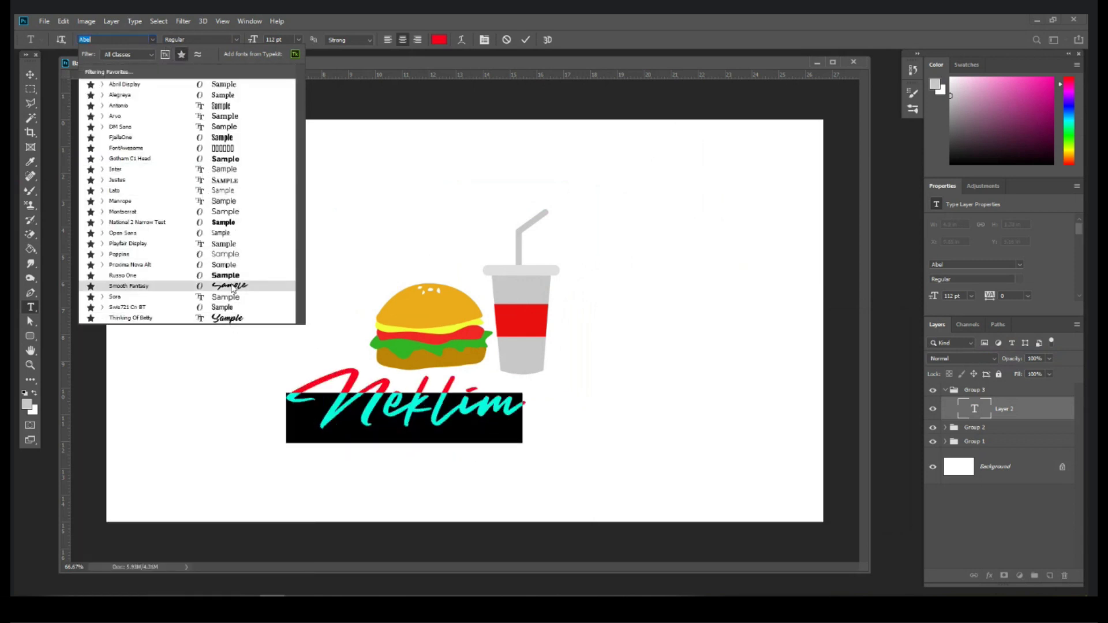
pyautogui.click(231, 318)
pyautogui.click(30, 74)
pyautogui.moveTo(425, 401); pyautogui.dragTo(444, 408)
pyautogui.hotkey('ctrl', 't')
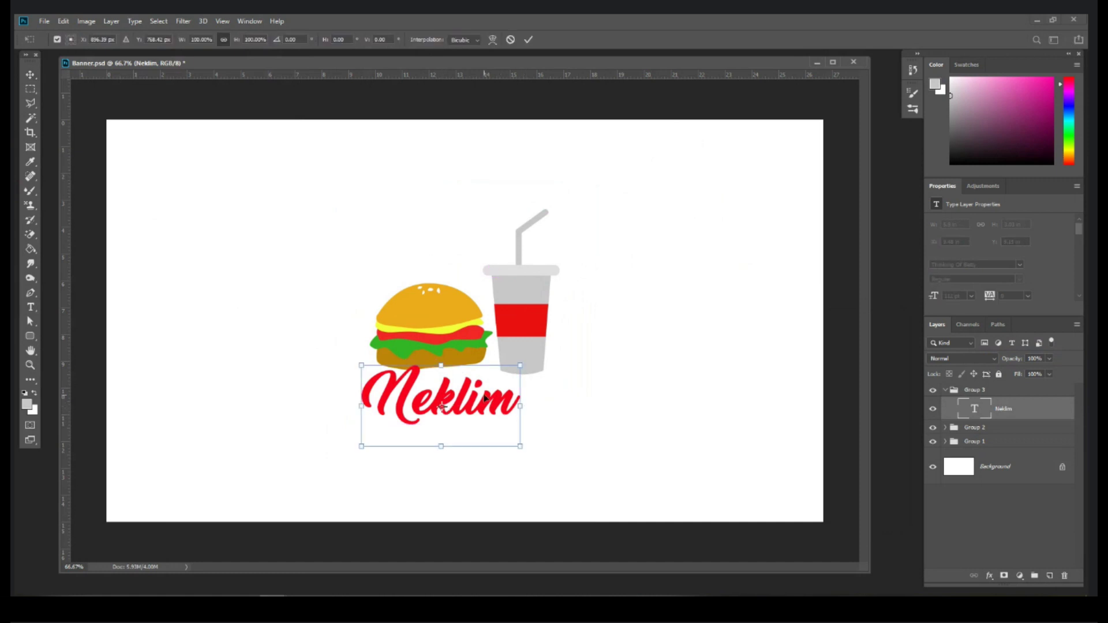
pyautogui.press('Return')
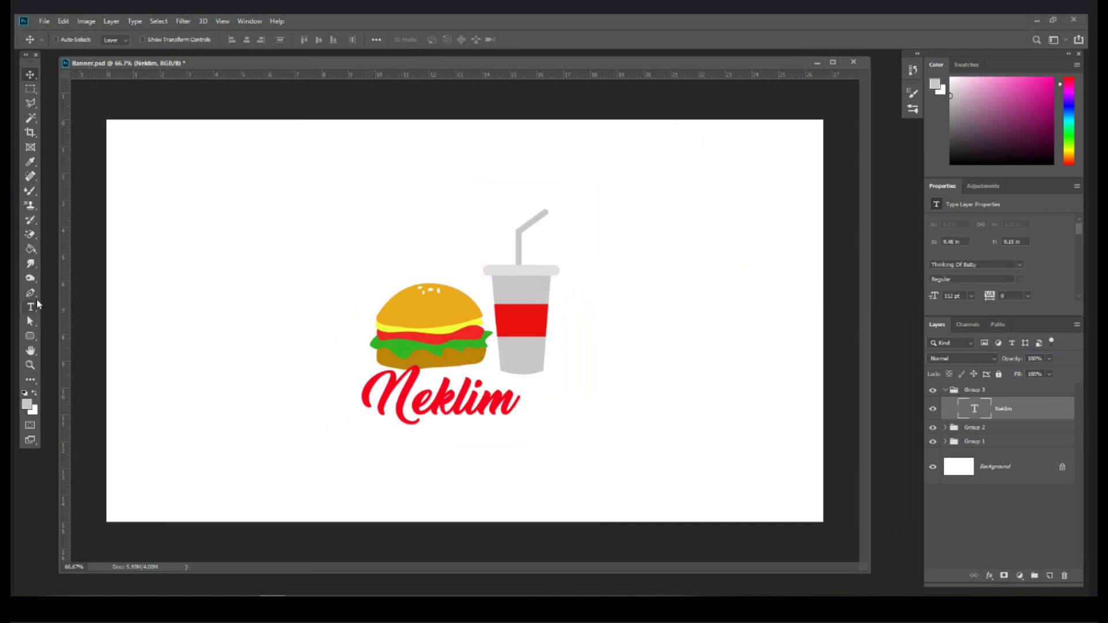
# Step: Raise the Neklim font size to 131 pt
pyautogui.click(31, 307)
pyautogui.click(433, 386)
pyautogui.moveTo(517, 403); pyautogui.dragTo(348, 395)
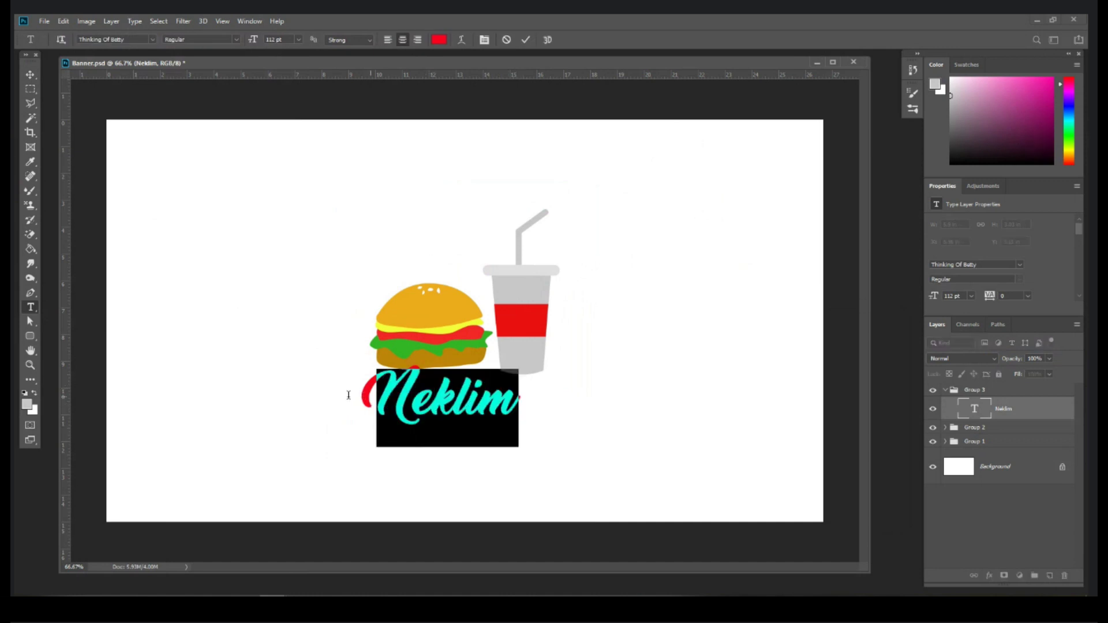
pyautogui.click(298, 39)
pyautogui.click(254, 41)
pyautogui.moveTo(254, 41); pyautogui.dragTo(264, 39)
pyautogui.click(30, 74)
# Step: Move Neklim down and right, overlapping the burger's base, and enlarge it about 130%
pyautogui.moveTo(439, 397); pyautogui.dragTo(454, 420)
pyautogui.hotkey('ctrl', 't')
pyautogui.moveTo(542, 431); pyautogui.dragTo(504, 396)
pyautogui.press('Return')
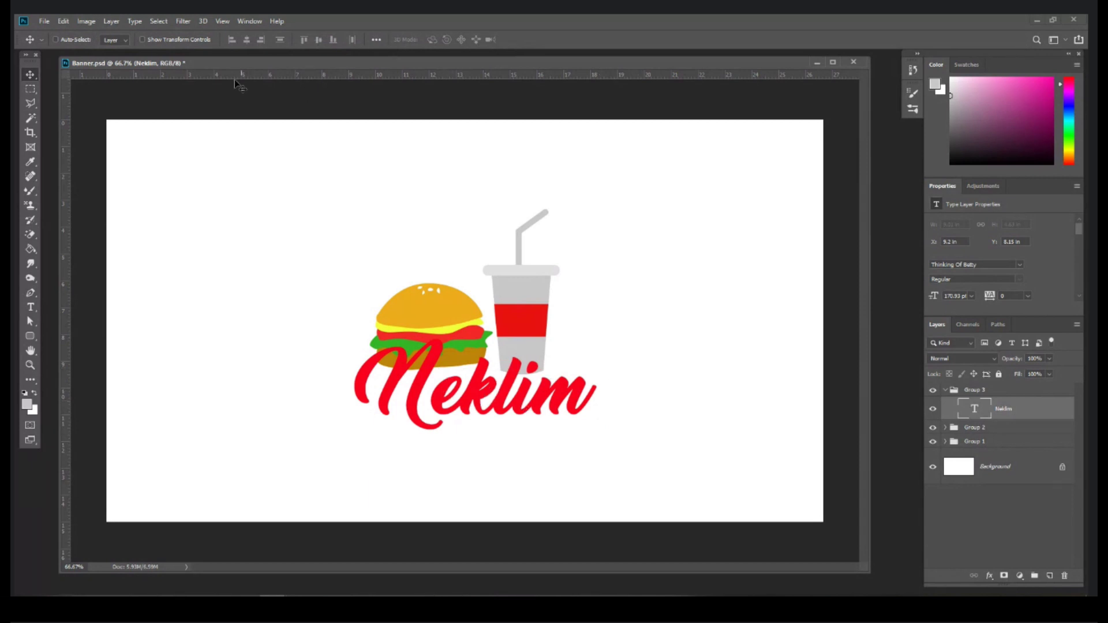
pyautogui.click(112, 21)
pyautogui.moveTo(132, 136)
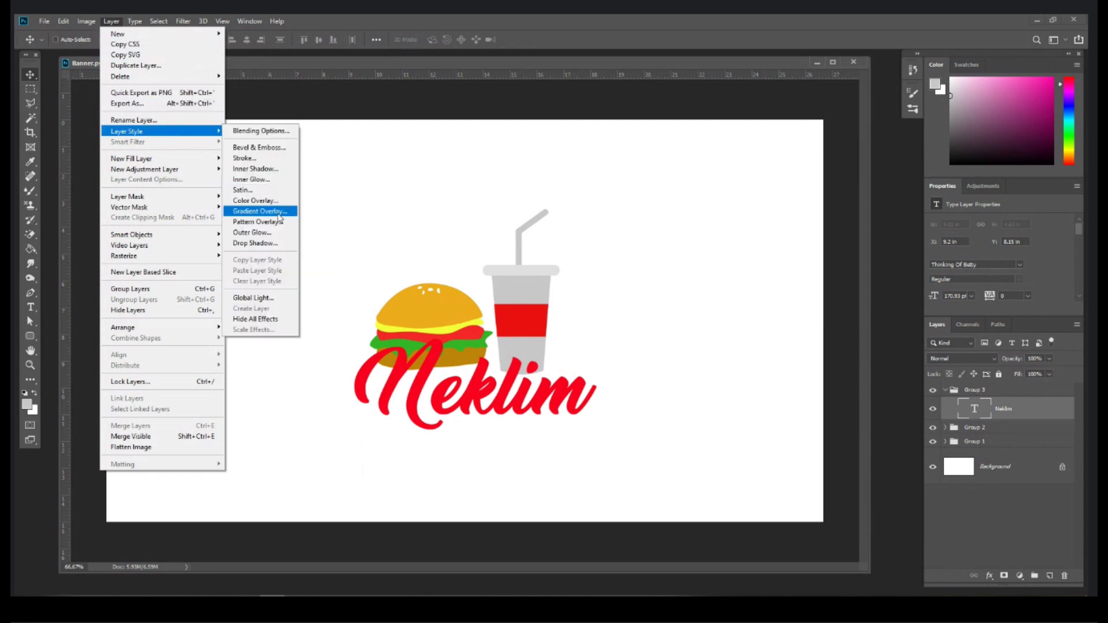
# Step: Add a gradient overlay to Neklim and remove the gradient's middle colour stop
pyautogui.click(278, 211)
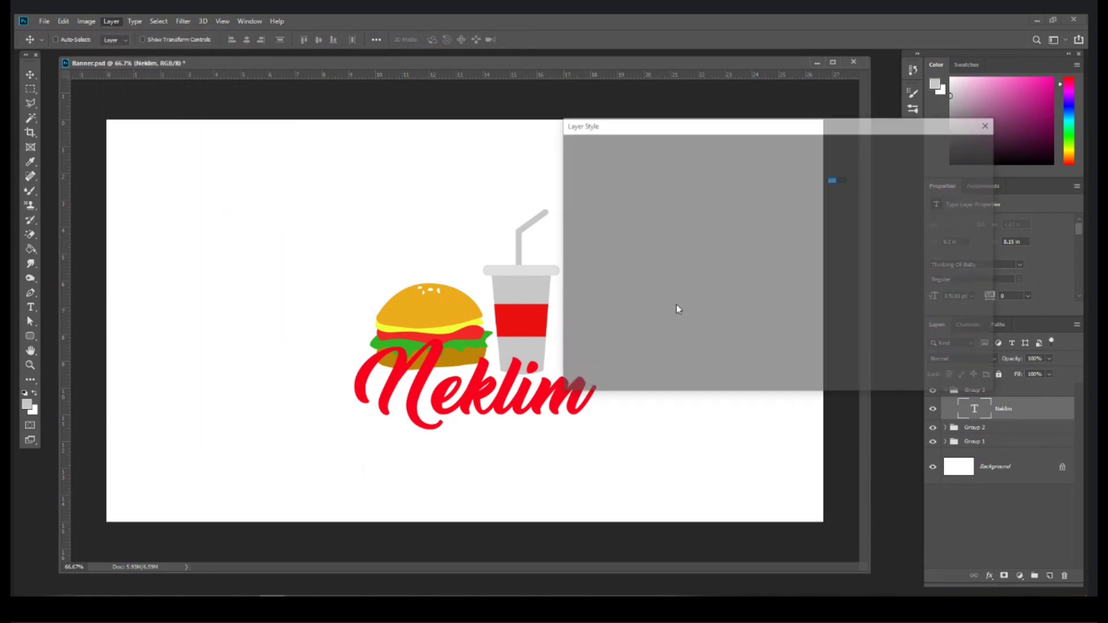
pyautogui.click(784, 195)
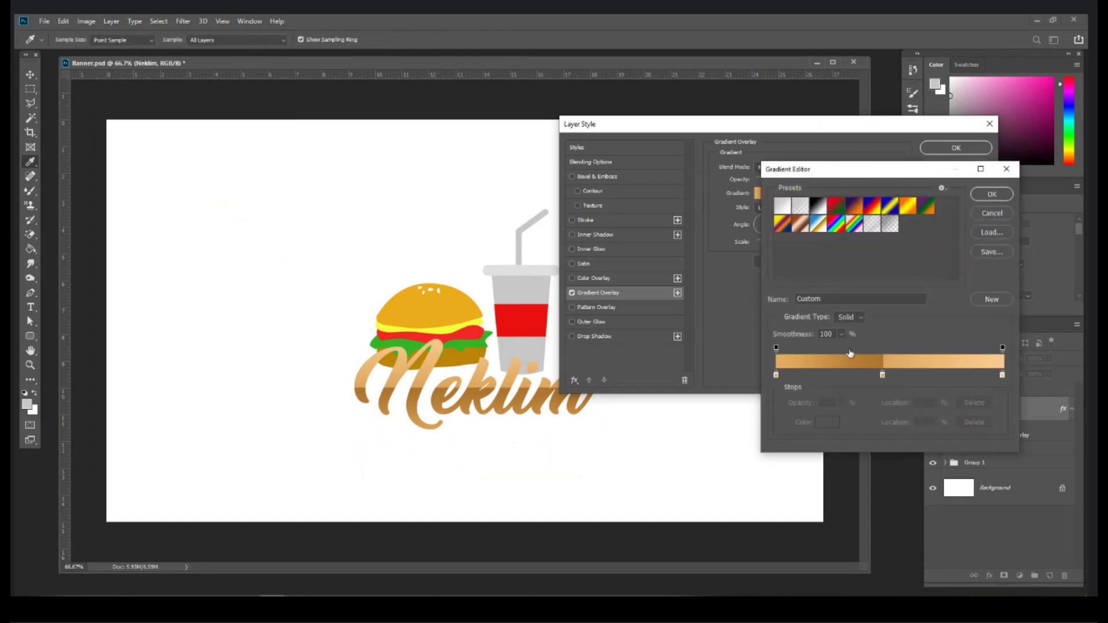
pyautogui.moveTo(881, 377); pyautogui.dragTo(814, 376)
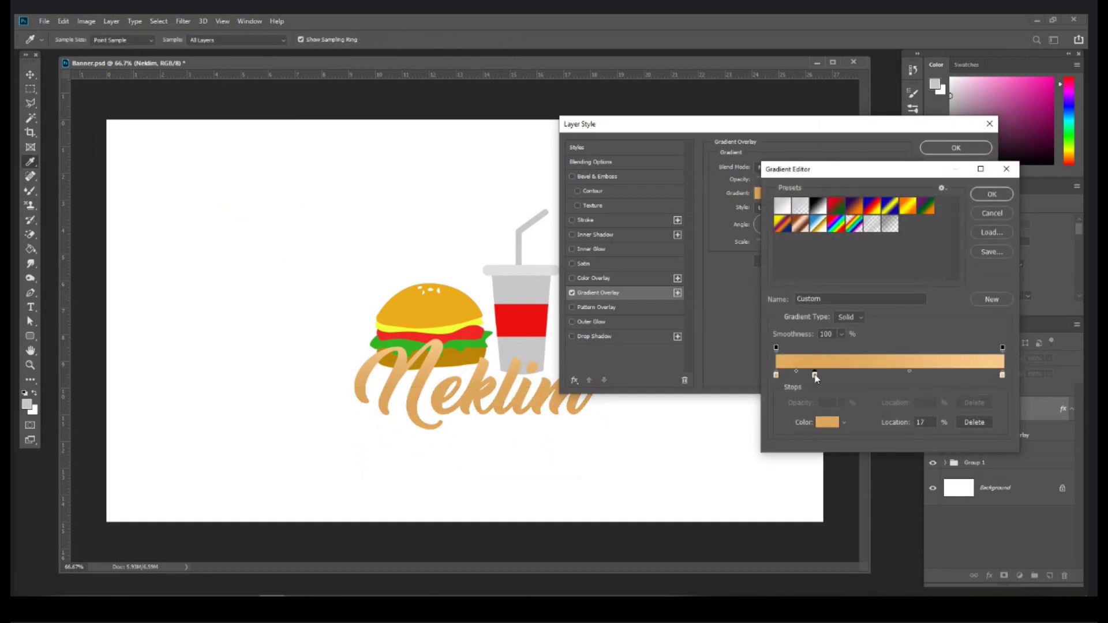
pyautogui.click(804, 392)
pyautogui.moveTo(814, 377); pyautogui.dragTo(784, 400)
# Step: Make the left gradient stop a darker orange, apply the overlay, and nudge Neklim into place
pyautogui.click(776, 376)
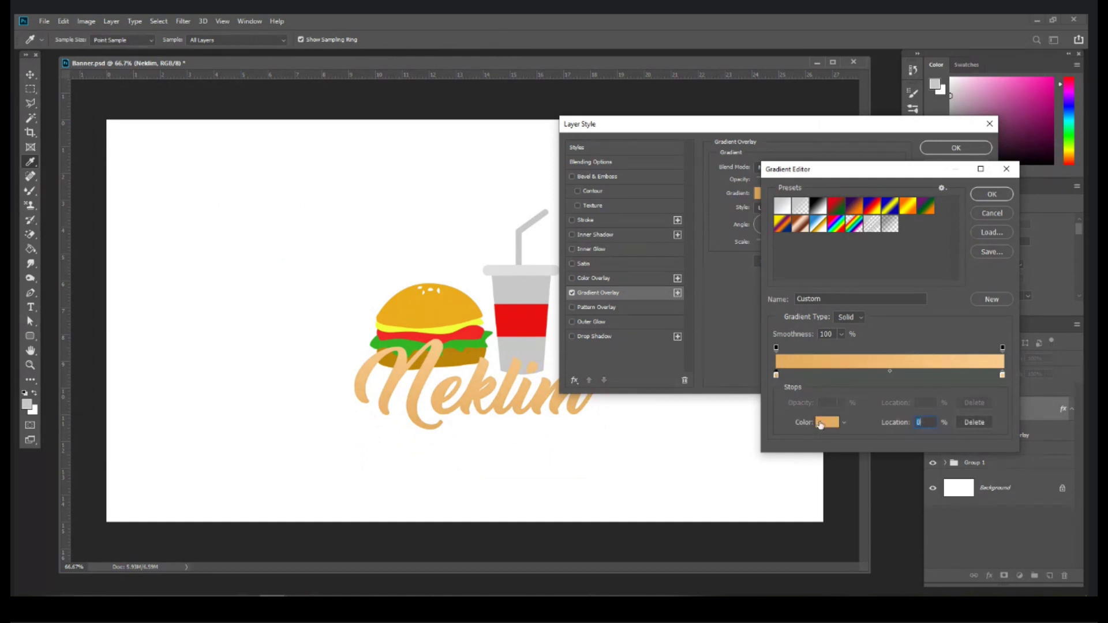
pyautogui.click(820, 424)
pyautogui.click(720, 375)
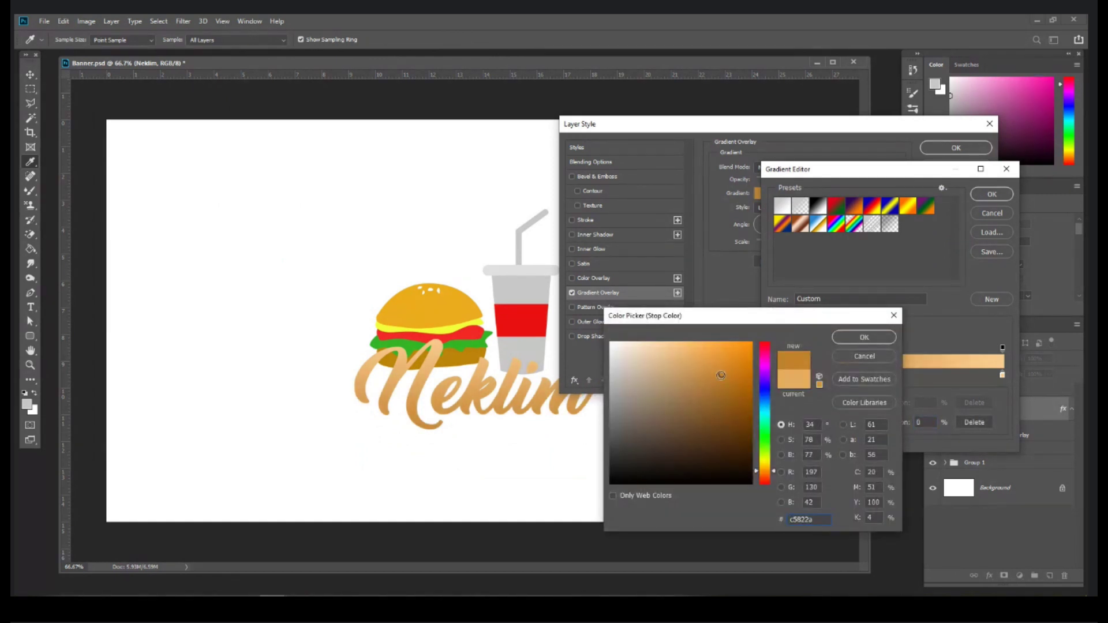
pyautogui.moveTo(721, 374); pyautogui.dragTo(723, 372)
pyautogui.click(863, 337)
pyautogui.press('Return')
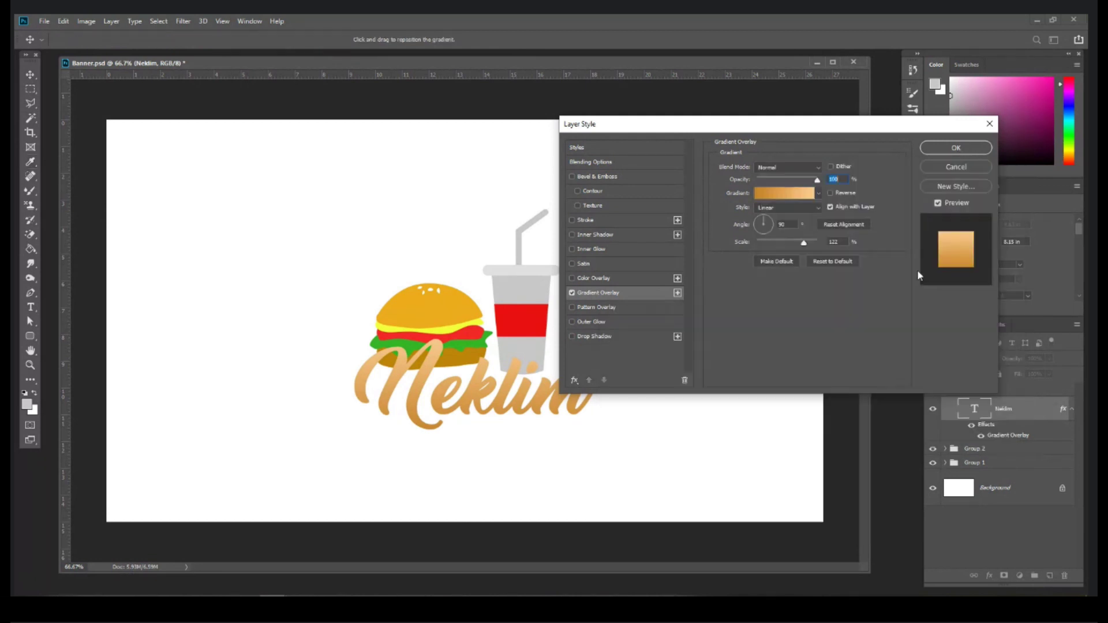
pyautogui.press('Return')
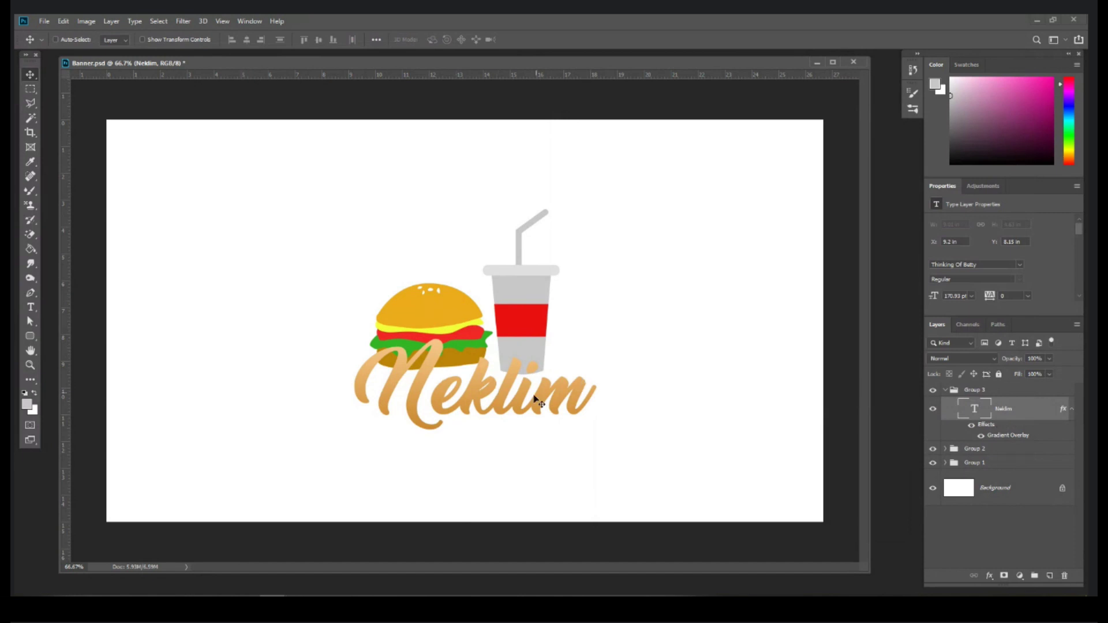
pyautogui.moveTo(525, 408); pyautogui.dragTo(517, 405)
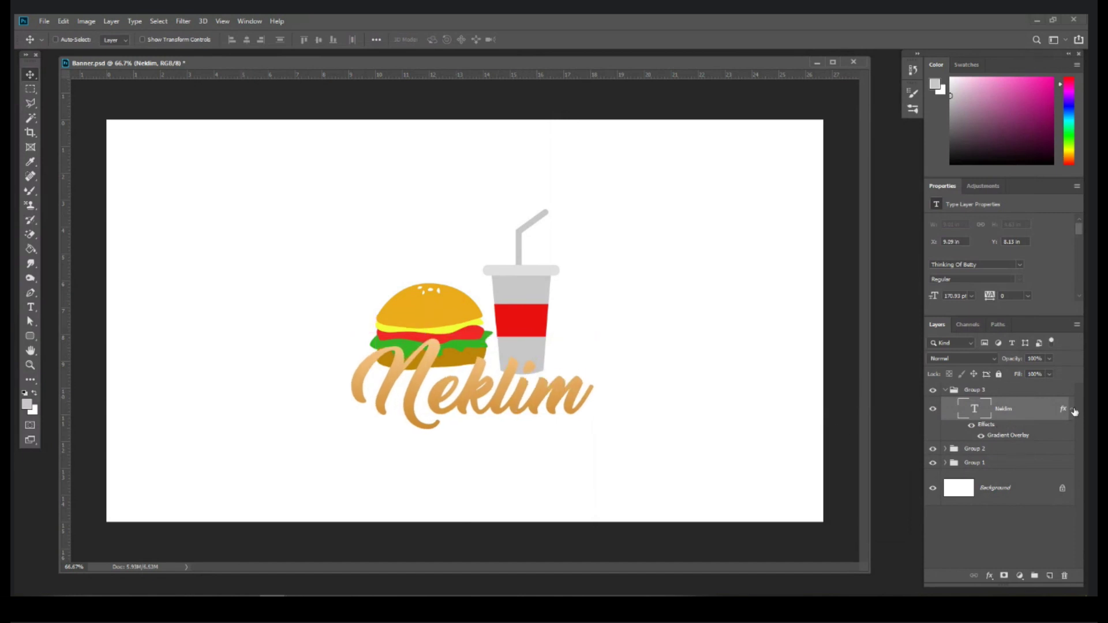
pyautogui.click(1073, 408)
pyautogui.click(112, 21)
# Step: Add a Stroke layer style to the Neklim text with a solid Color fill positioned Outside
pyautogui.moveTo(198, 134)
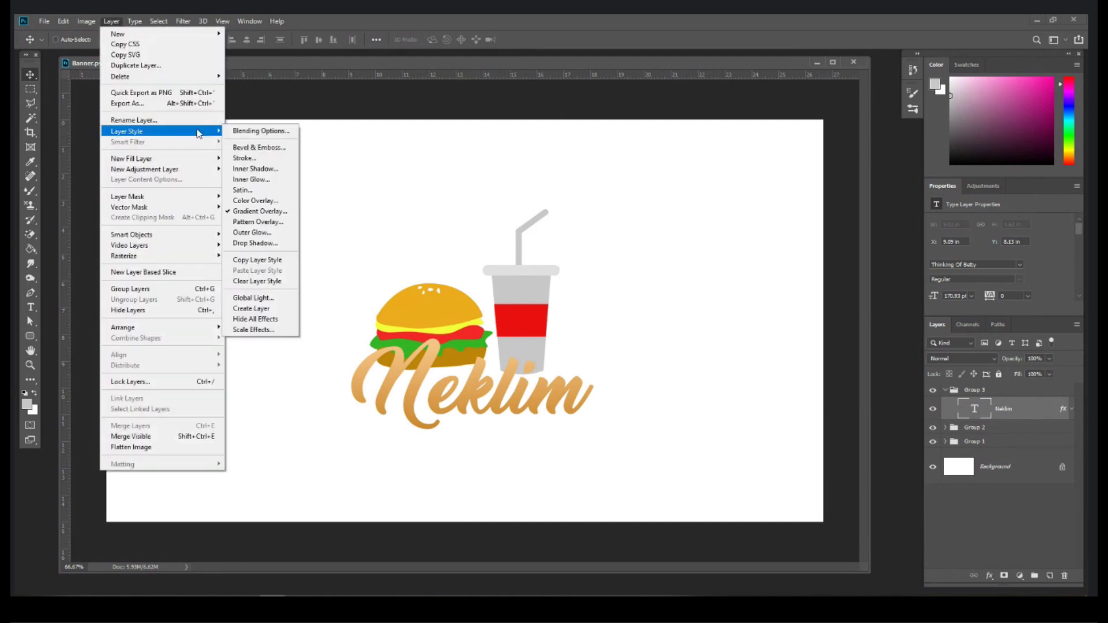
pyautogui.click(265, 158)
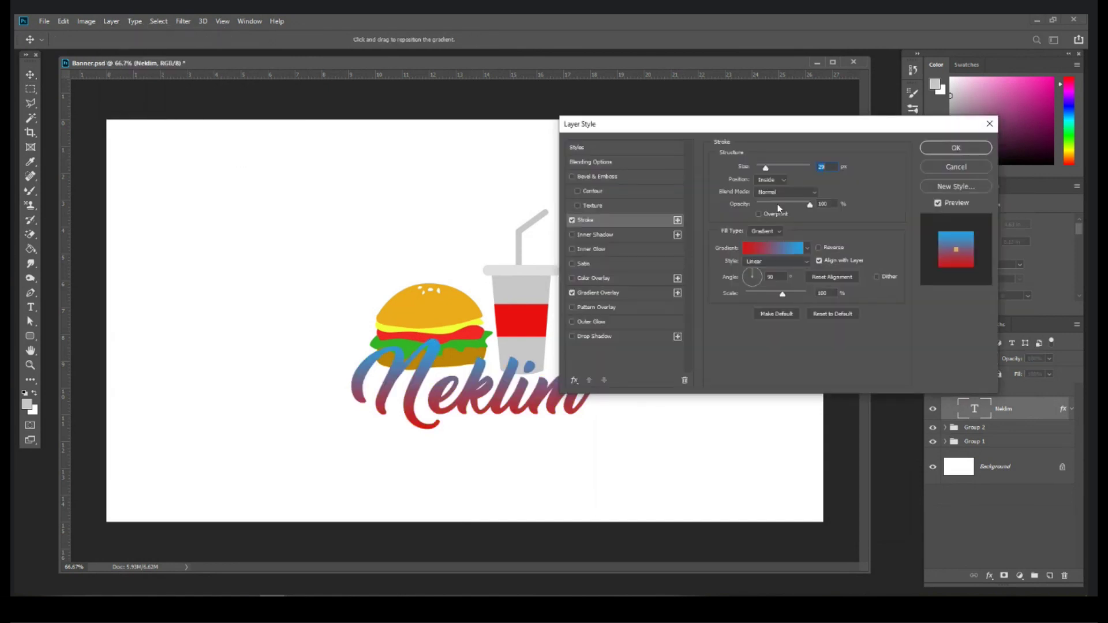
pyautogui.click(794, 251)
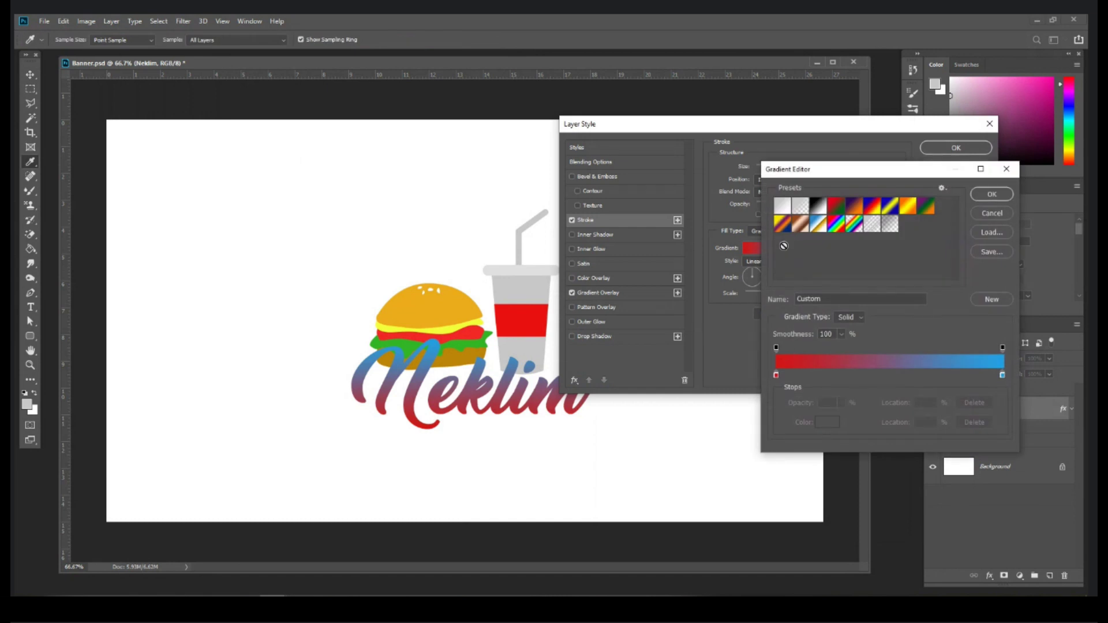
pyautogui.click(782, 207)
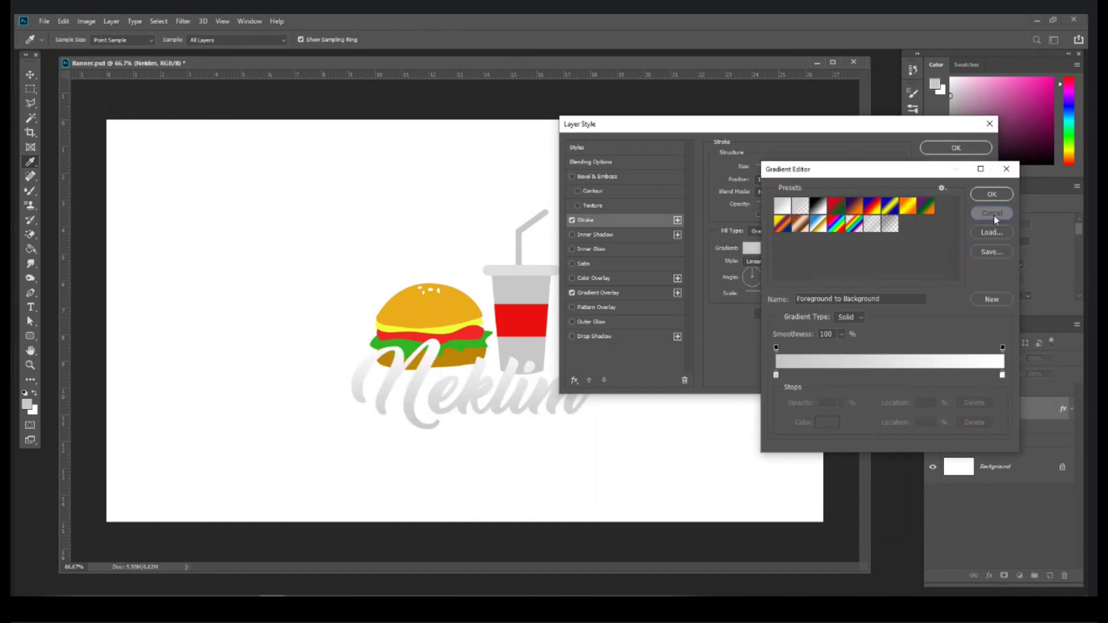
pyautogui.click(993, 213)
pyautogui.click(777, 233)
pyautogui.click(758, 243)
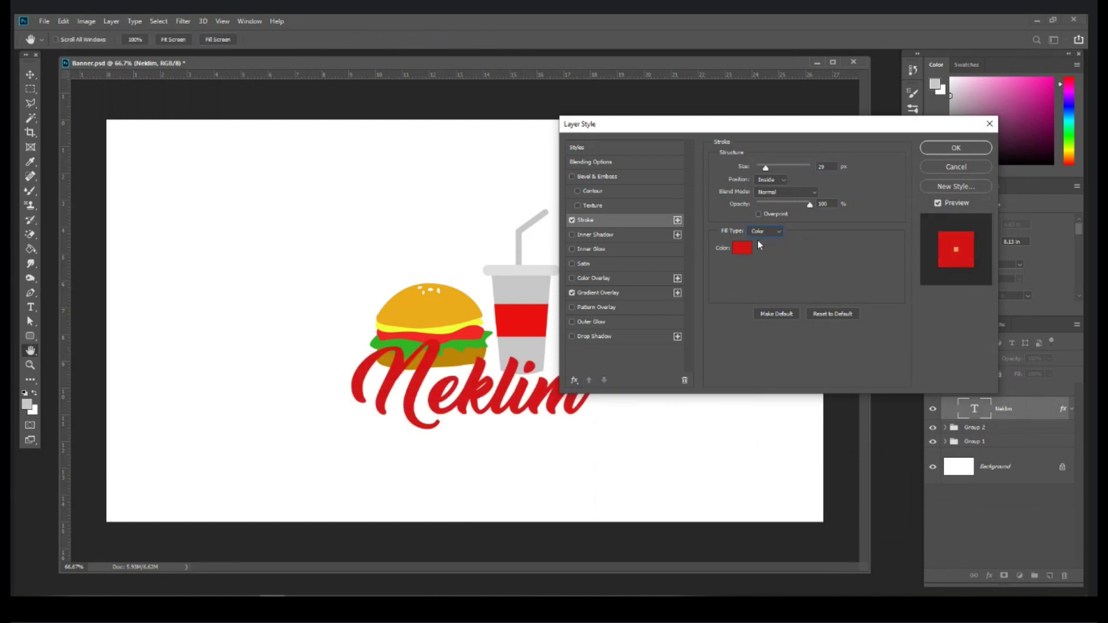
pyautogui.click(782, 181)
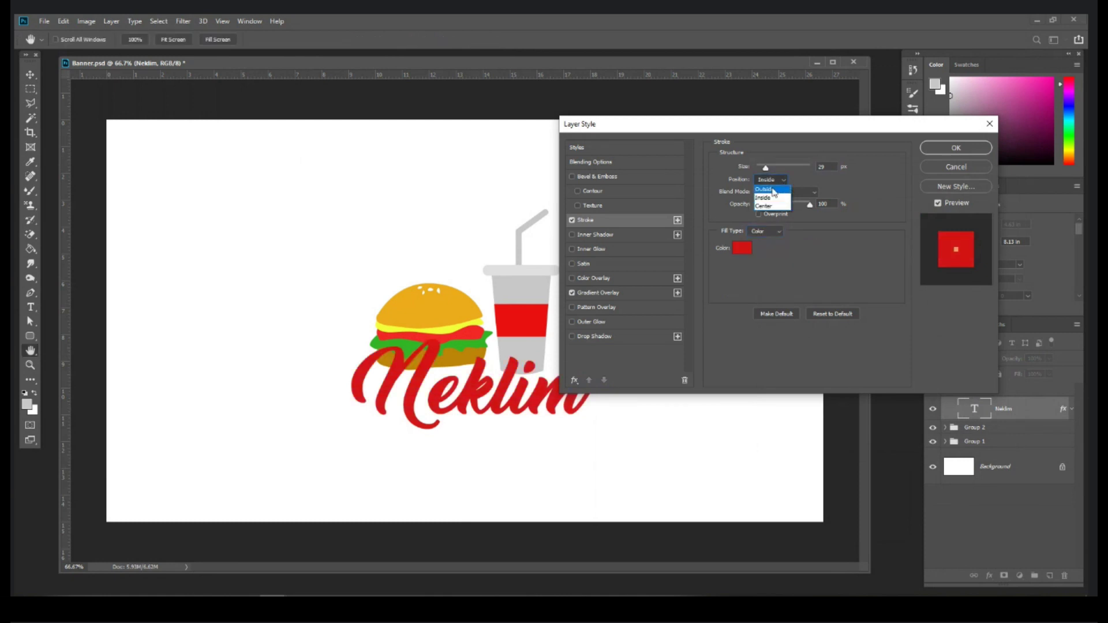
pyautogui.click(765, 189)
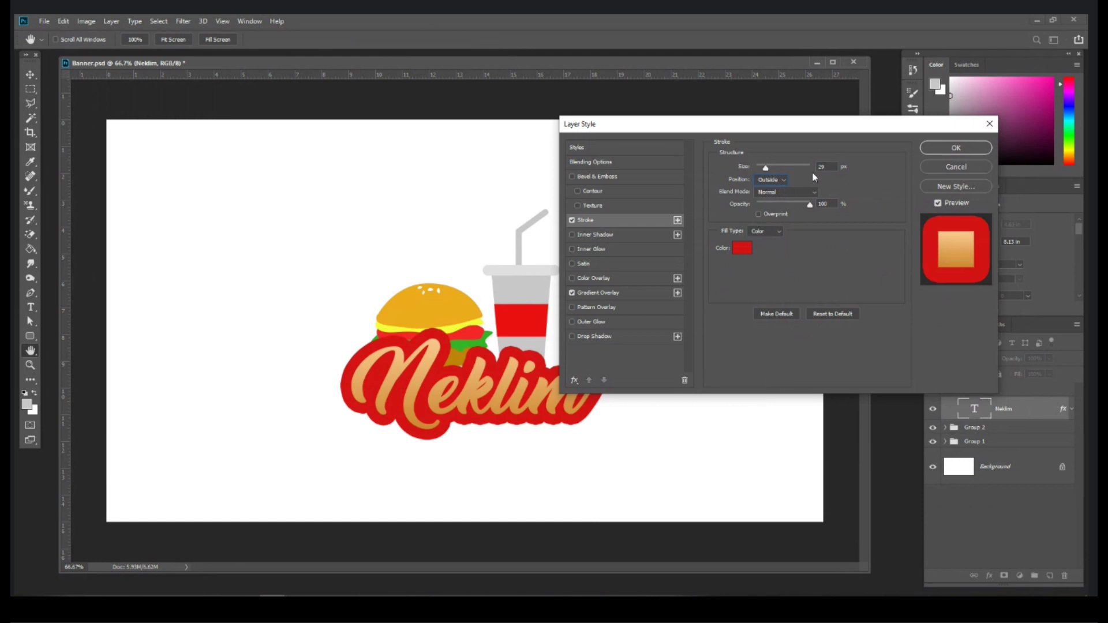
# Step: Make the stroke dark grey #3c3b3b at about 2 px, apply it, and reposition the text
pyautogui.click(749, 248)
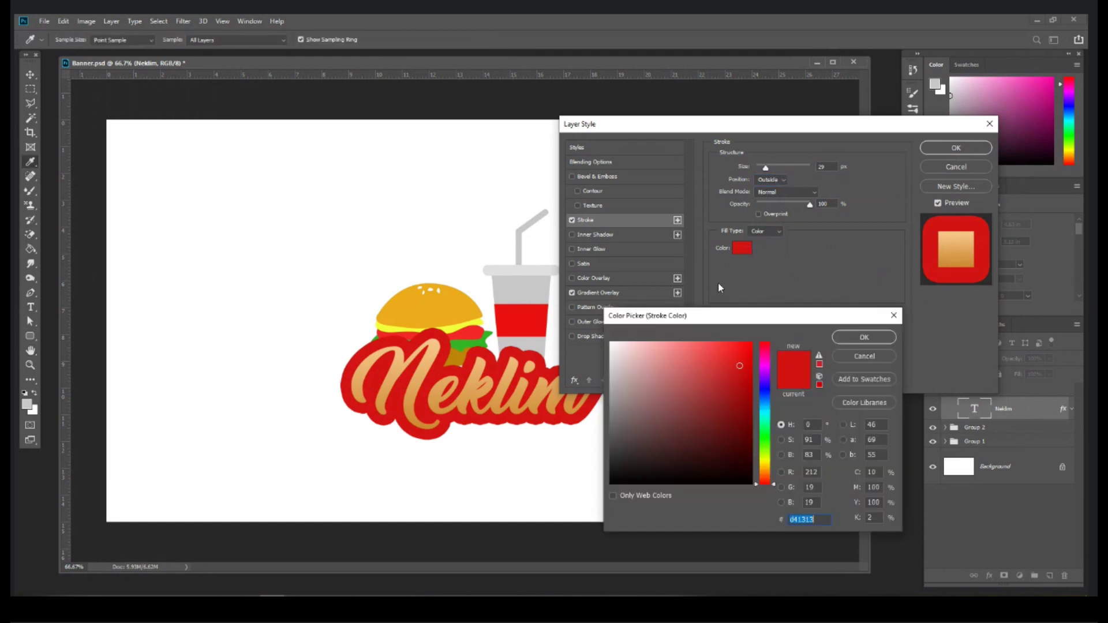
pyautogui.click(613, 448)
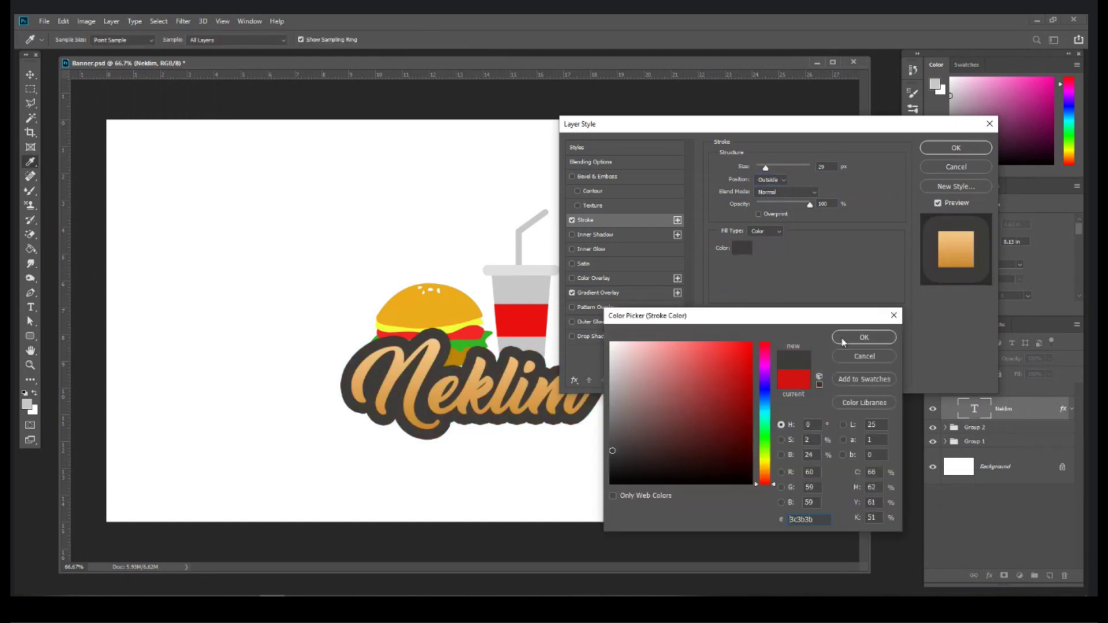
pyautogui.click(842, 341)
pyautogui.moveTo(765, 168); pyautogui.dragTo(761, 169)
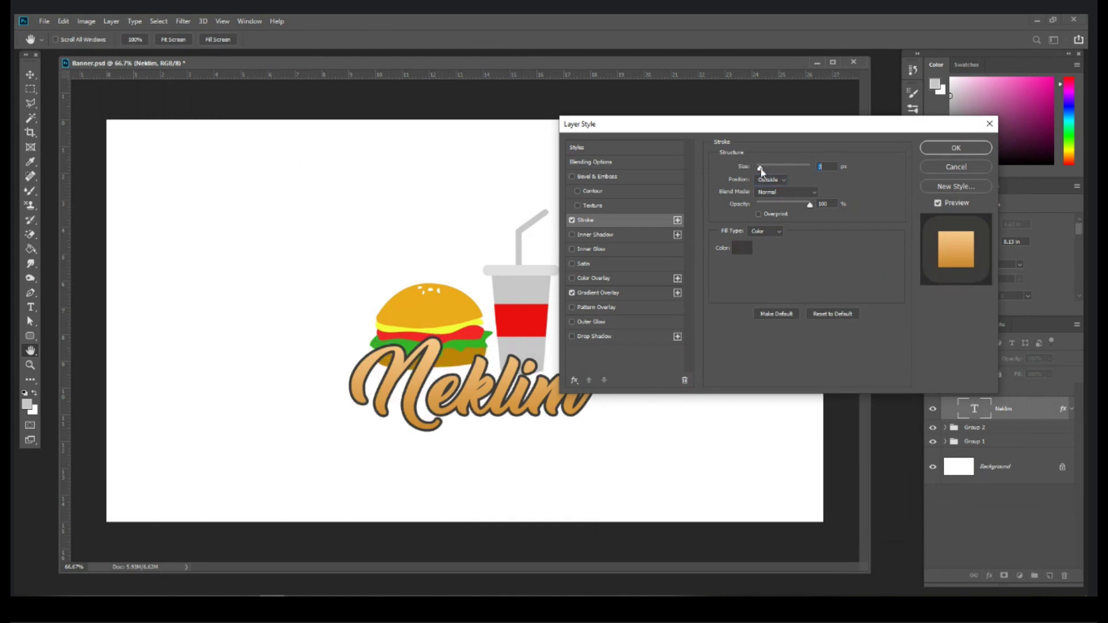
pyautogui.press('Return')
pyautogui.moveTo(554, 398); pyautogui.dragTo(550, 394)
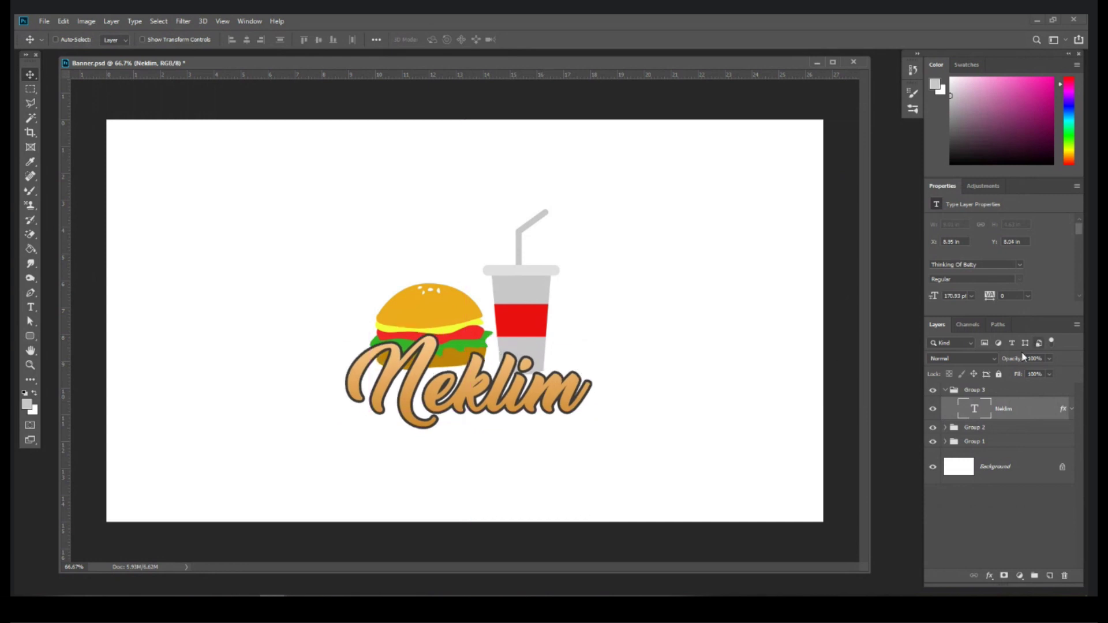
pyautogui.press('ctrl')
# Step: Add a new group above Background and draw a rounded square over the logo
pyautogui.click(994, 465)
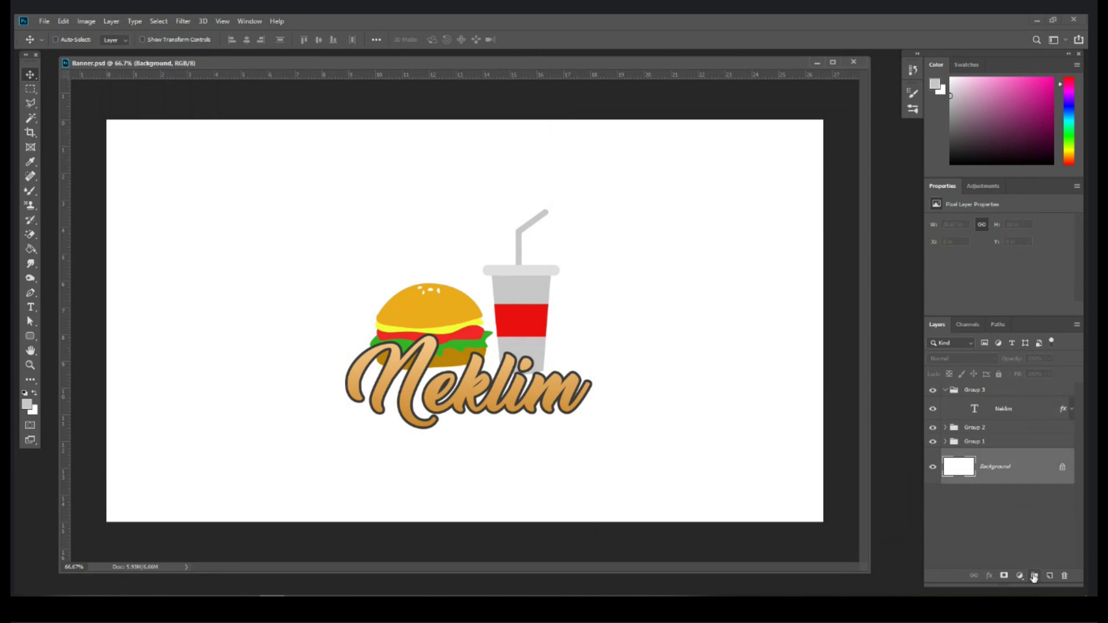
pyautogui.click(1033, 576)
pyautogui.click(32, 335)
pyautogui.rightClick(31, 335)
pyautogui.click(58, 349)
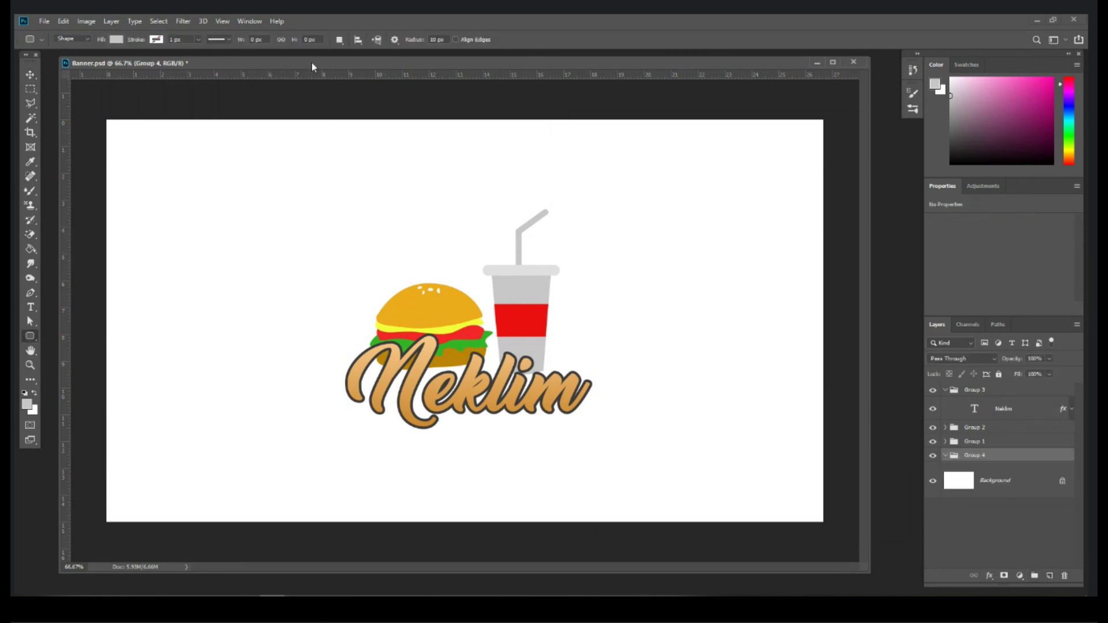
pyautogui.rightClick(32, 338)
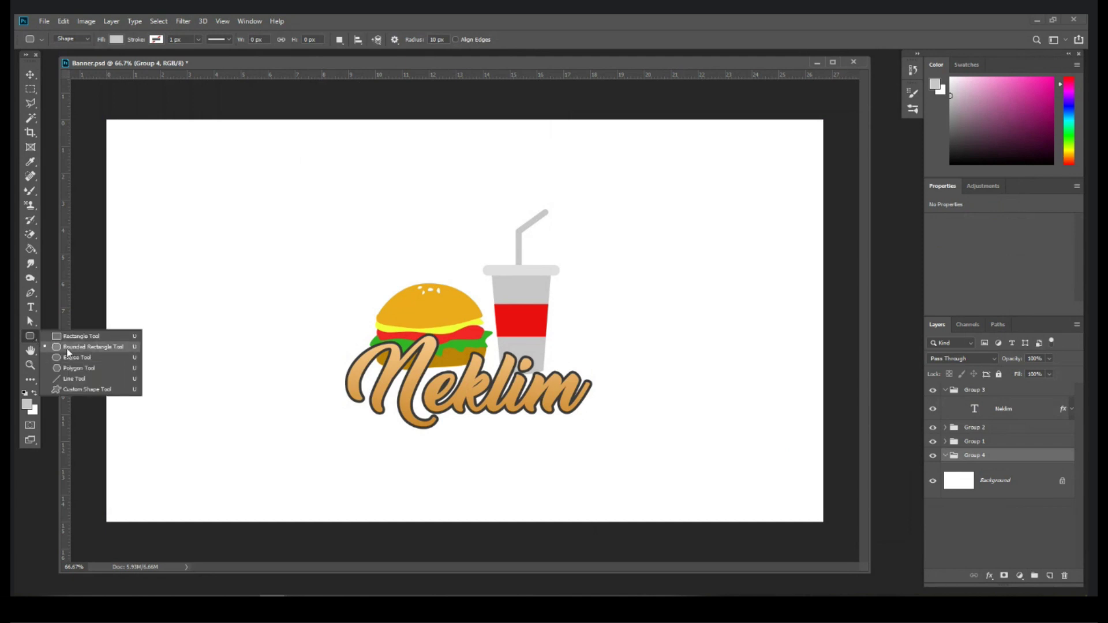
pyautogui.click(433, 38)
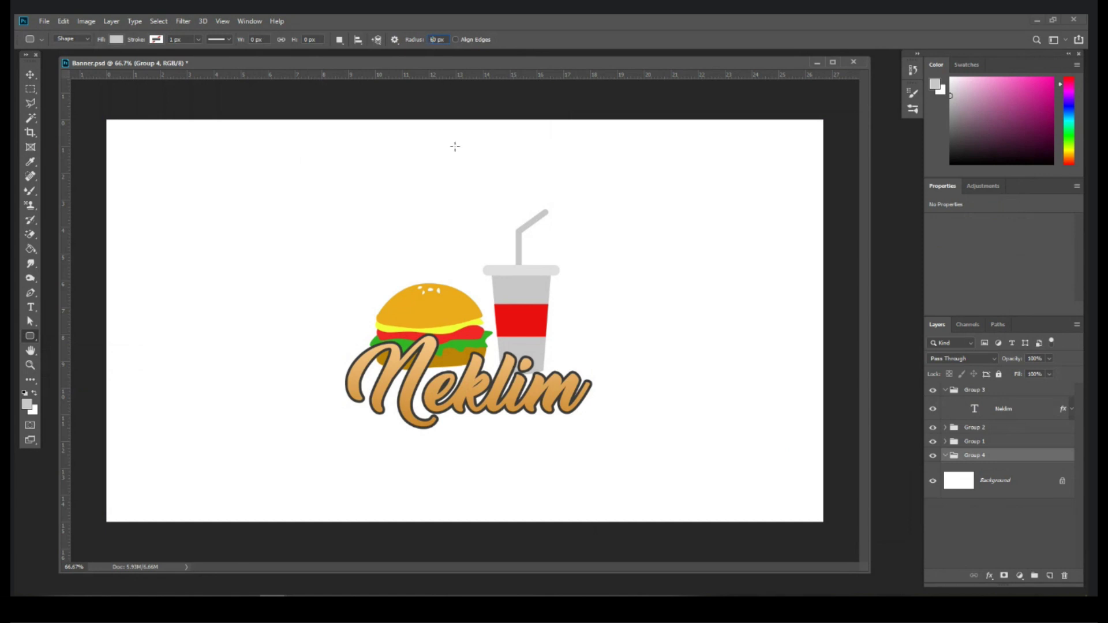
pyautogui.moveTo(379, 181); pyautogui.dragTo(608, 407)
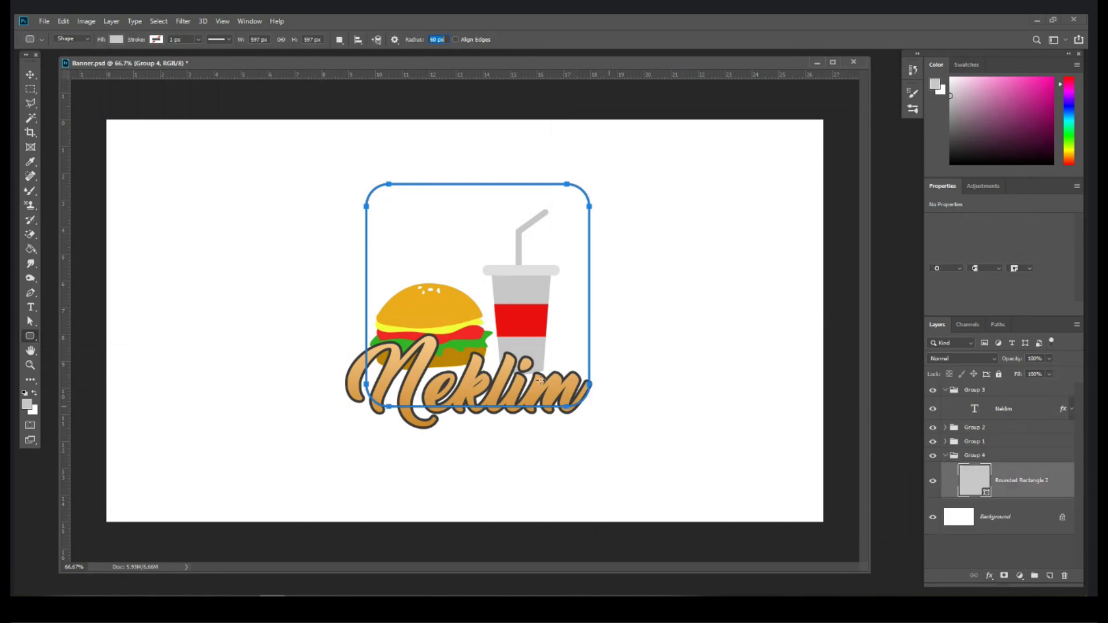
# Step: Fill the rounded square green and centre it behind the logo
pyautogui.click(33, 72)
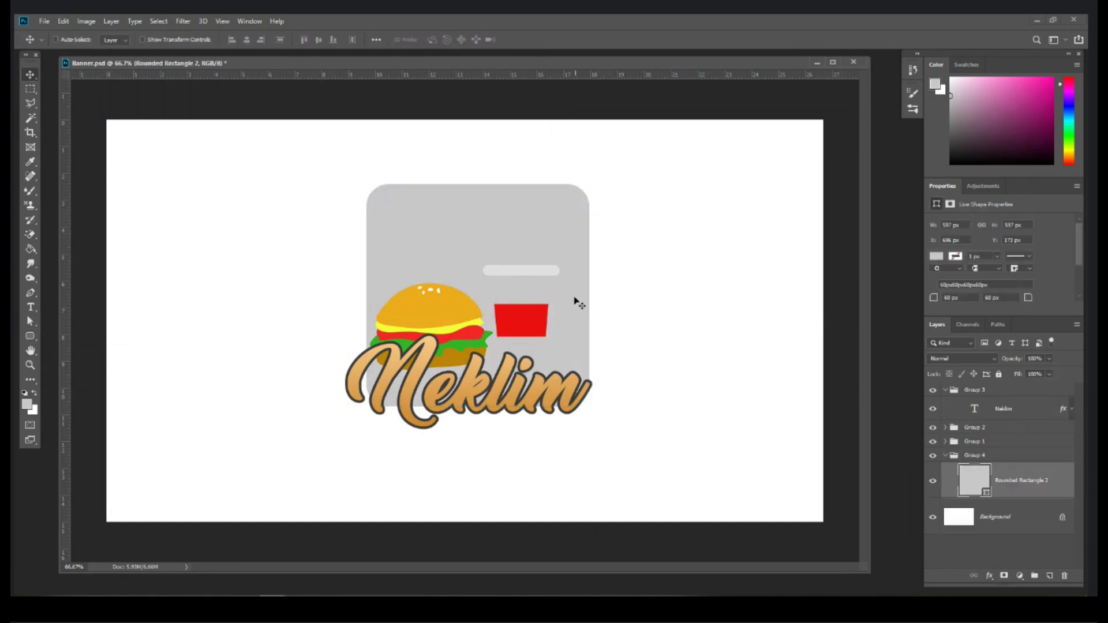
pyautogui.moveTo(562, 212); pyautogui.dragTo(546, 238)
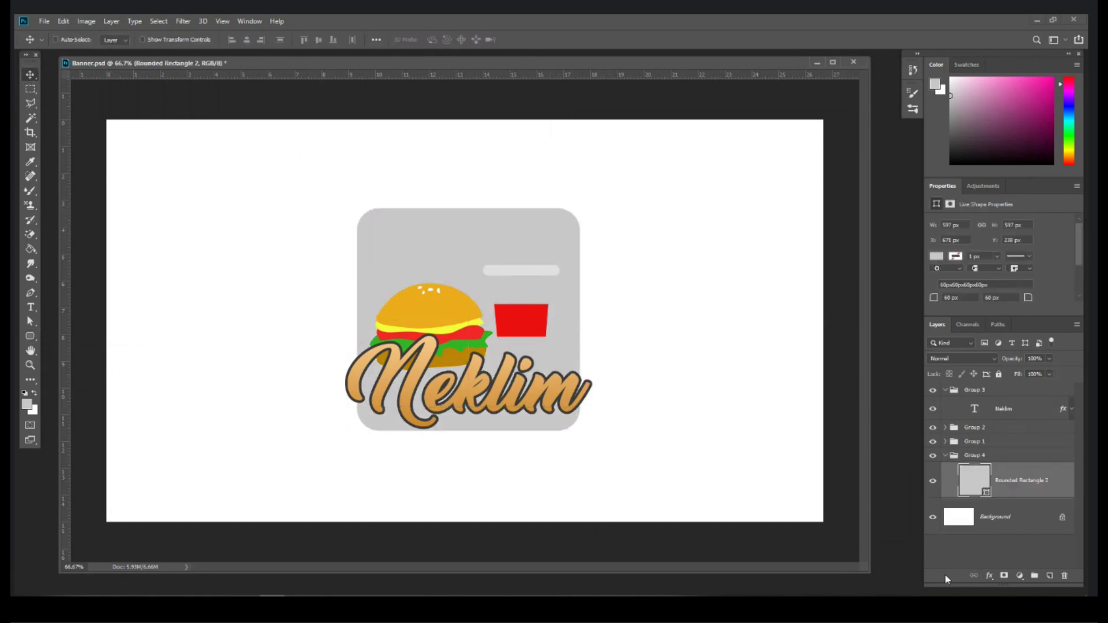
pyautogui.doubleClick(973, 480)
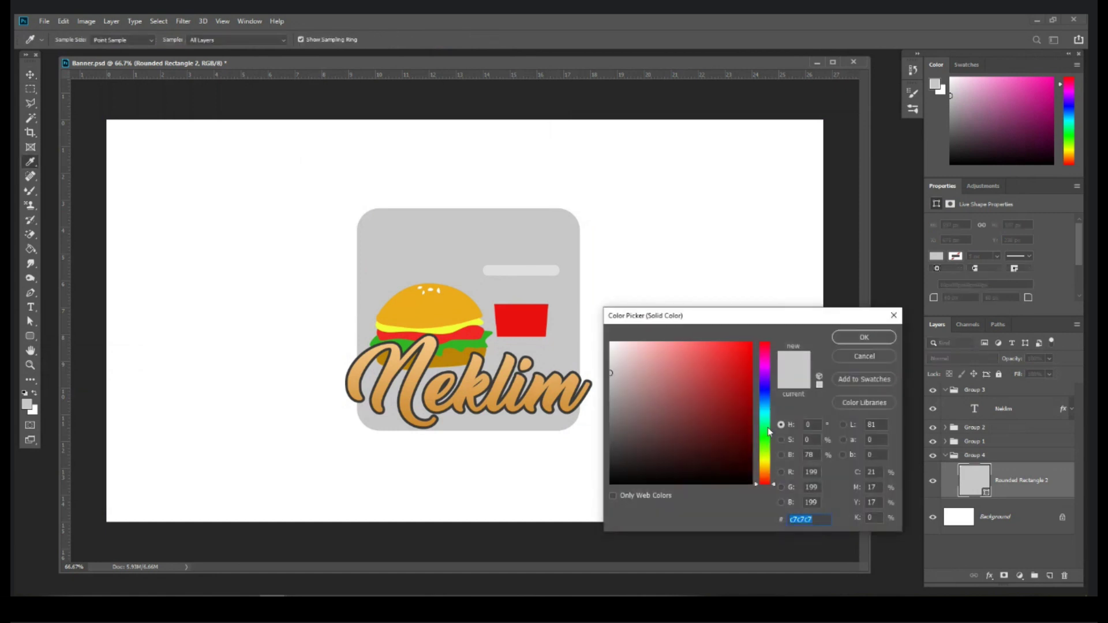
pyautogui.write('3ac05d')
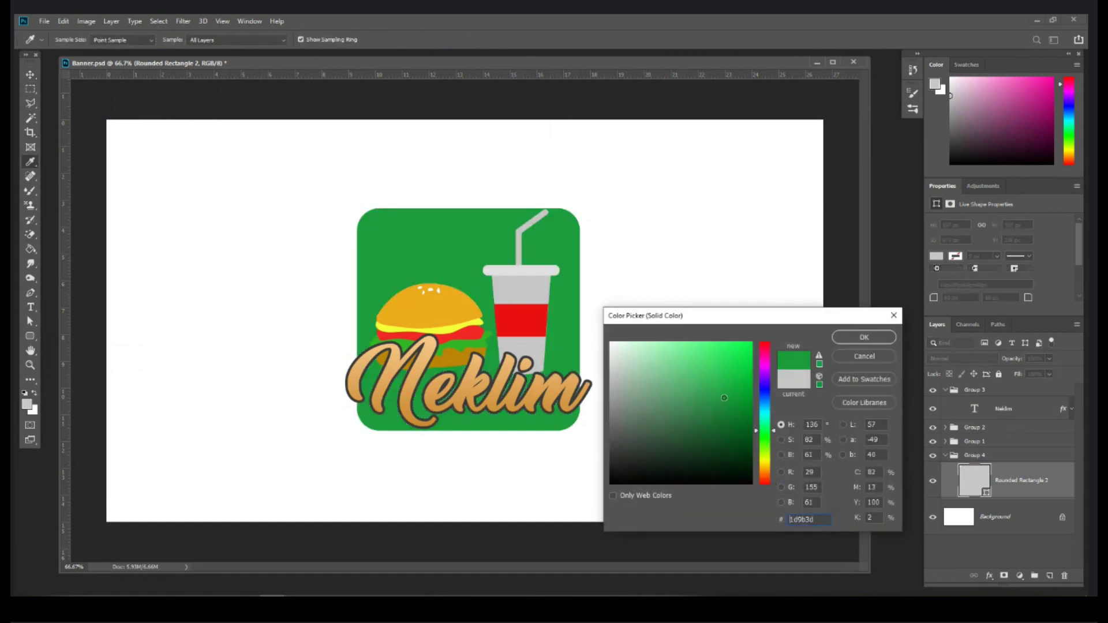
pyautogui.write('33904b')
pyautogui.press('Return')
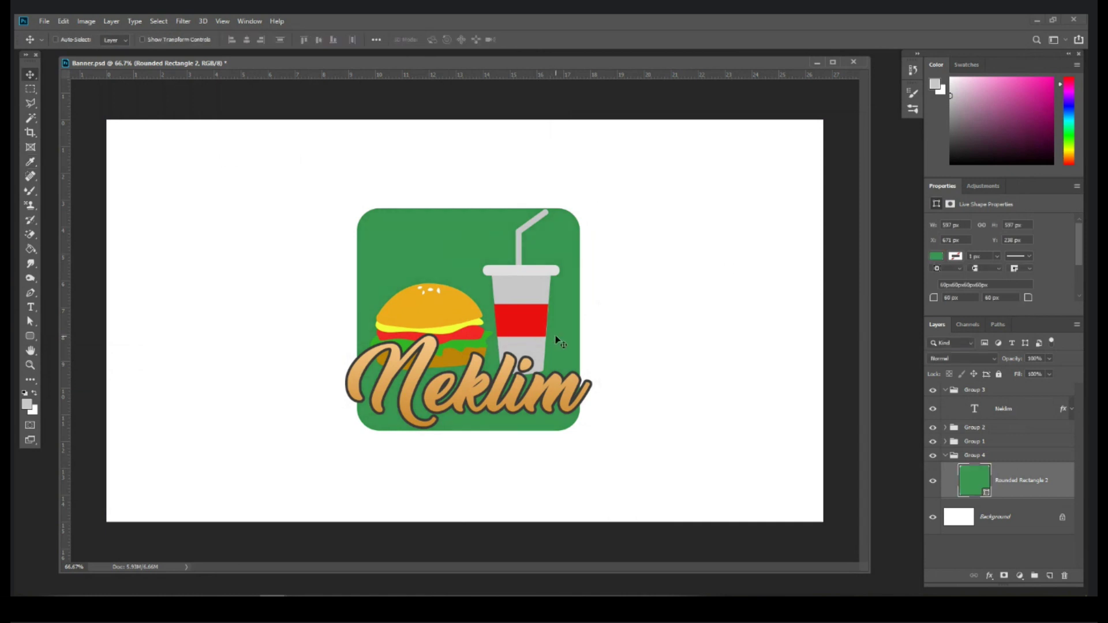
pyautogui.moveTo(563, 336)
pyautogui.mouseDown()
pyautogui.moveTo(544, 353)
pyautogui.moveTo(584, 340)
pyautogui.moveTo(562, 335)
pyautogui.moveTo(586, 338)
pyautogui.moveTo(576, 340)
pyautogui.mouseUp()
# Step: Rotate the green square into a diamond and shrink it slightly vertically
pyautogui.hotkey('ctrl', 't')
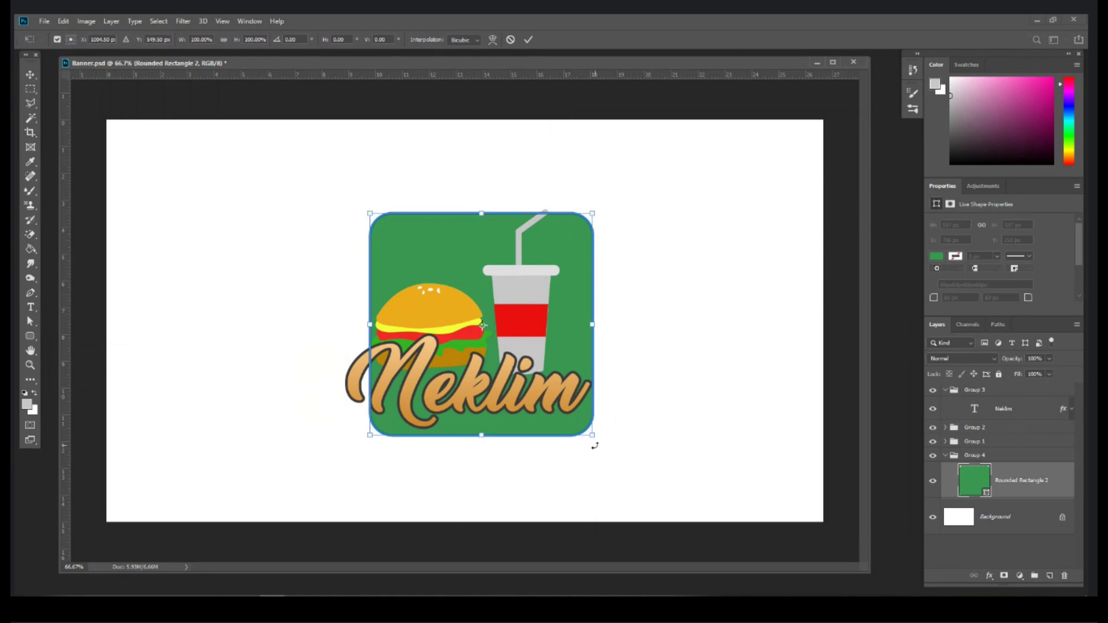
pyautogui.moveTo(594, 446); pyautogui.dragTo(615, 344)
pyautogui.press('Return')
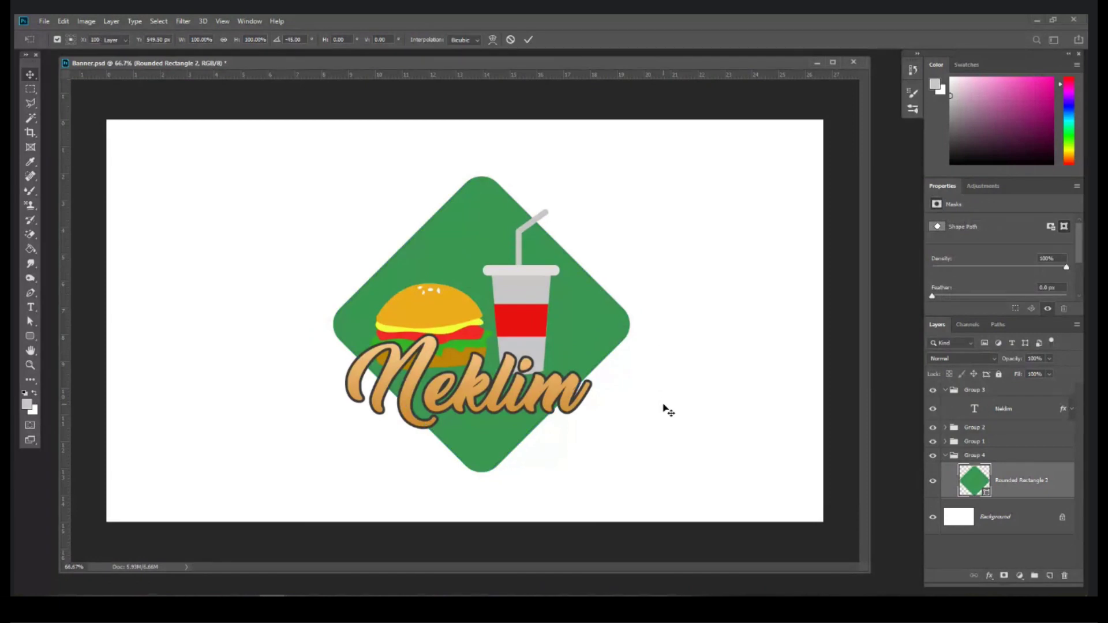
pyautogui.hotkey('ctrl', 't')
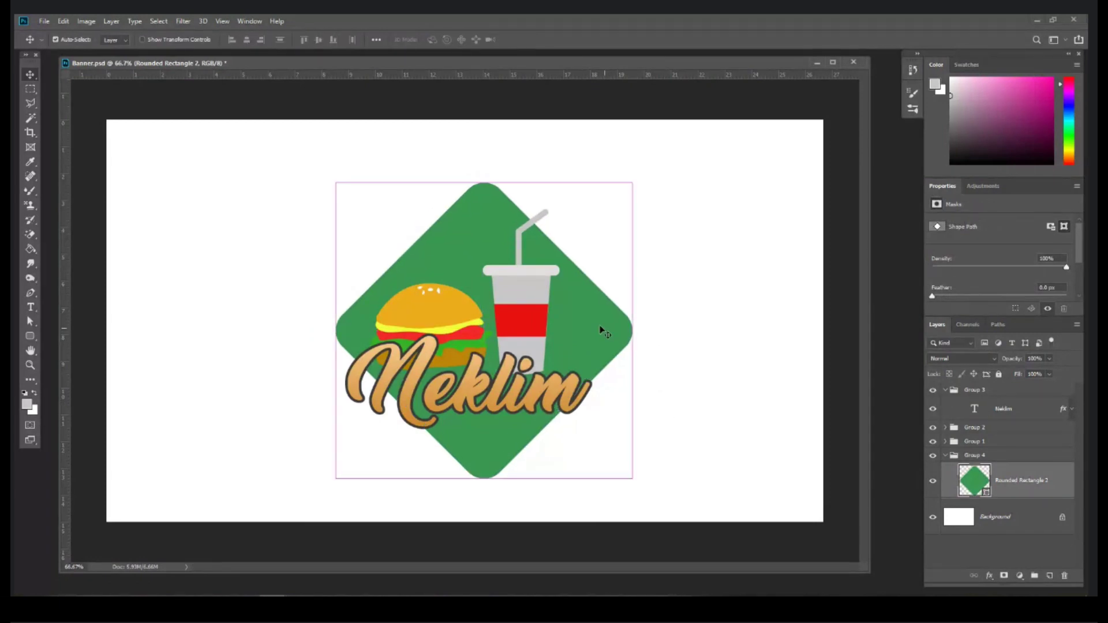
pyautogui.moveTo(485, 181); pyautogui.dragTo(485, 188)
pyautogui.press('Return')
# Step: Nudge the green diamond slightly right and collapse Group 3
pyautogui.moveTo(591, 335); pyautogui.dragTo(587, 337)
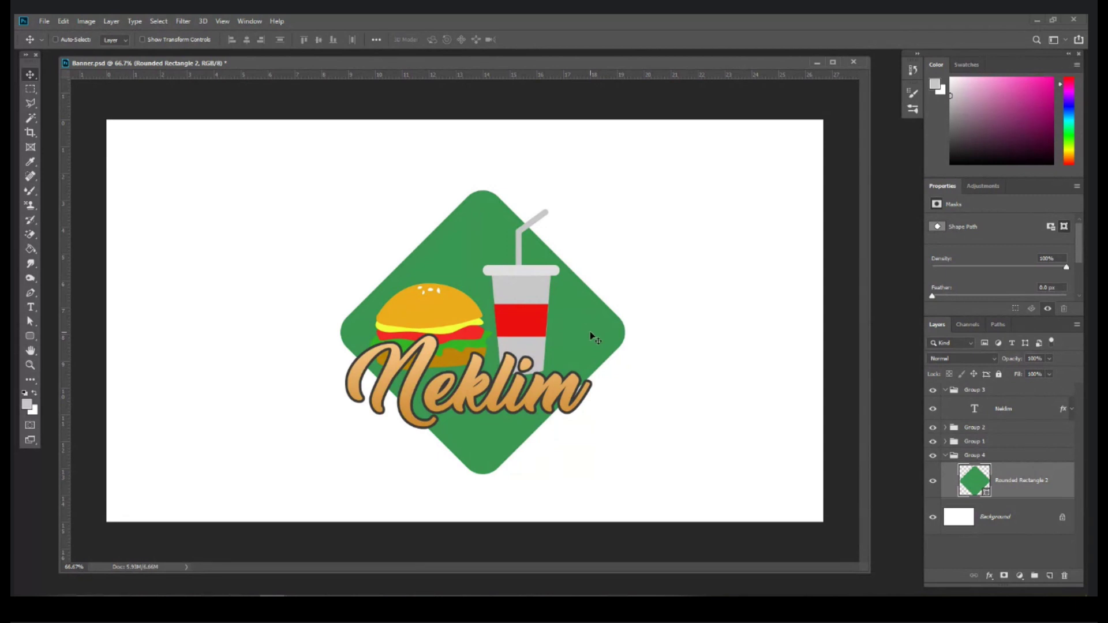
pyautogui.moveTo(590, 337); pyautogui.dragTo(614, 336)
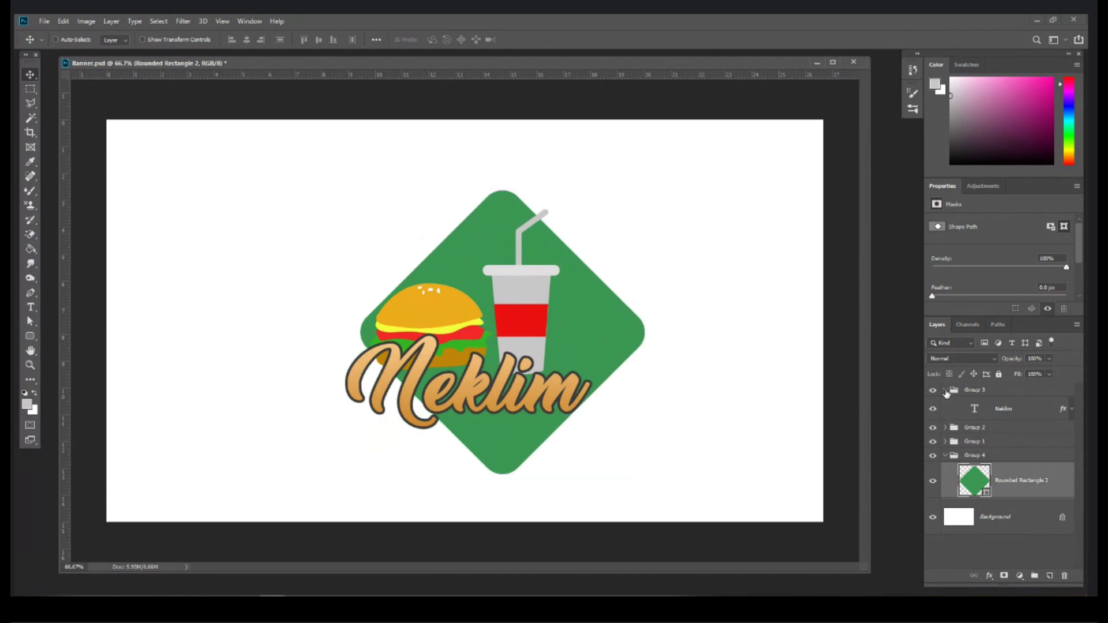
pyautogui.click(945, 390)
# Step: Hide the logo groups and duplicate the Rounded Rectangle 2 diamond layer
pyautogui.moveTo(933, 418); pyautogui.dragTo(933, 390)
pyautogui.moveTo(512, 341)
pyautogui.mouseDown()
pyautogui.moveTo(511, 329)
pyautogui.moveTo(512, 347)
pyautogui.mouseUp()
pyautogui.moveTo(1045, 459); pyautogui.dragTo(1048, 576)
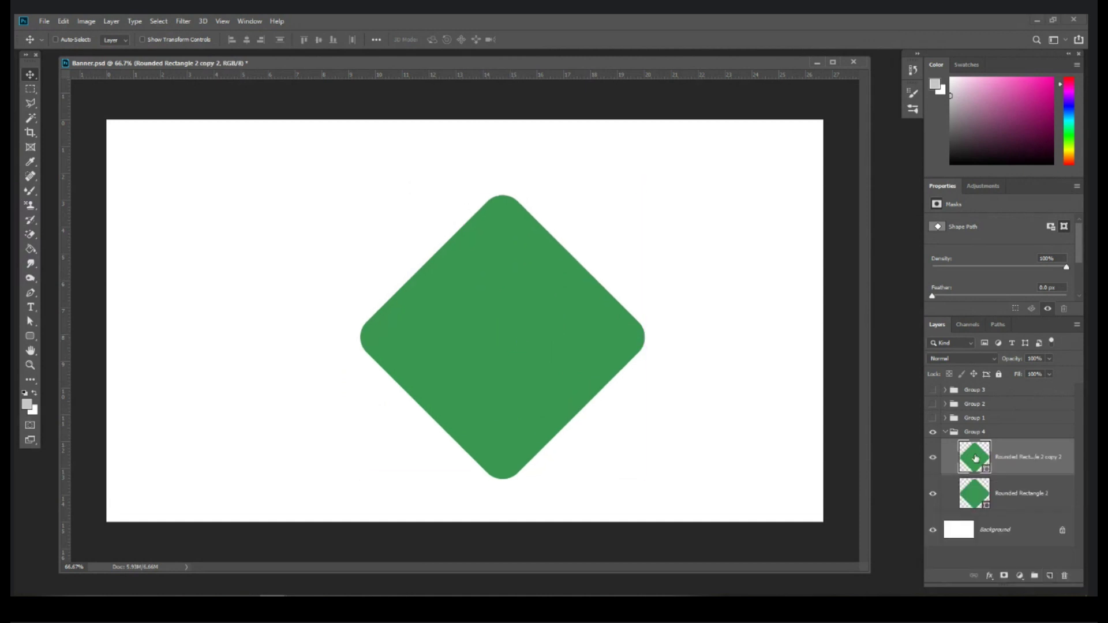
# Step: Change the copied diamond's fill colour to red
pyautogui.doubleClick(975, 459)
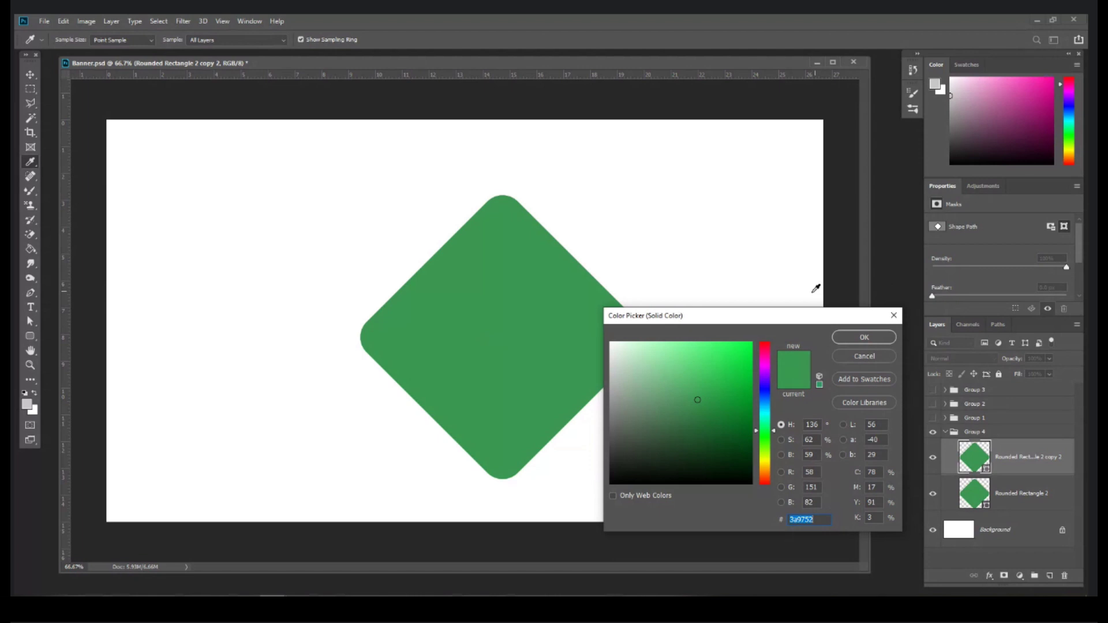
pyautogui.click(765, 352)
pyautogui.click(714, 369)
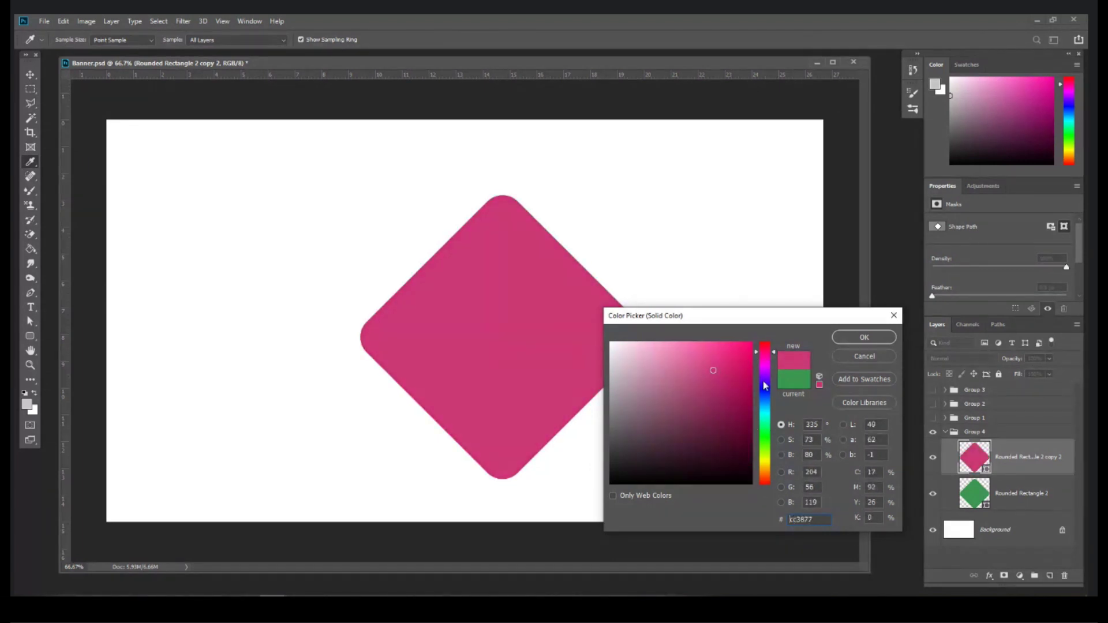
pyautogui.moveTo(760, 350); pyautogui.dragTo(715, 371)
pyautogui.click(847, 345)
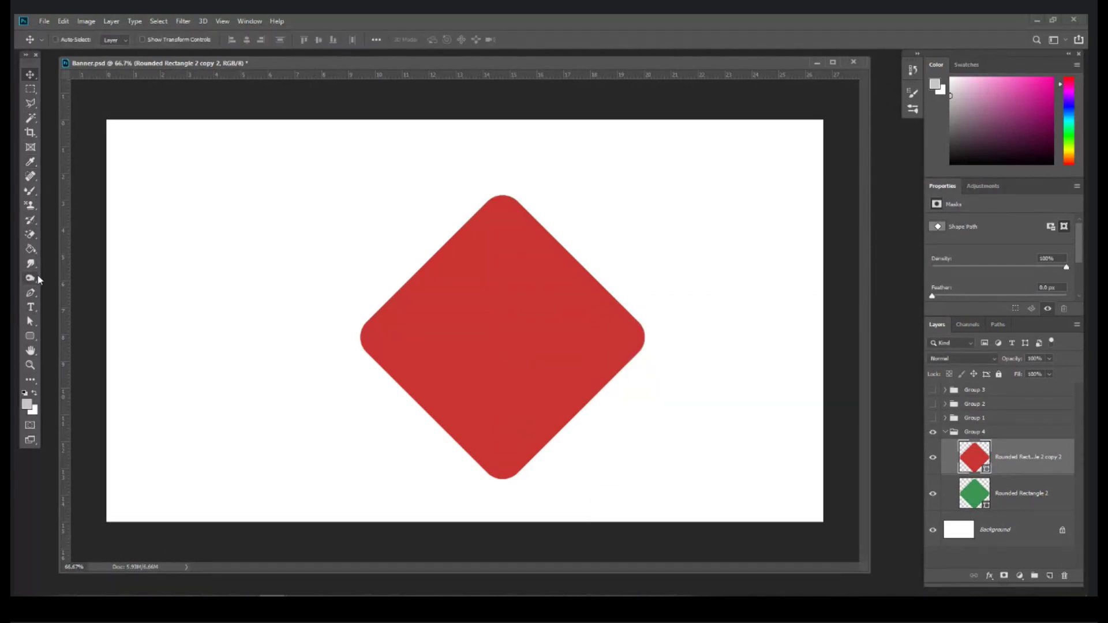
# Step: Set the Freeform Pen tool to Subtract Front Shape mode
pyautogui.click(30, 294)
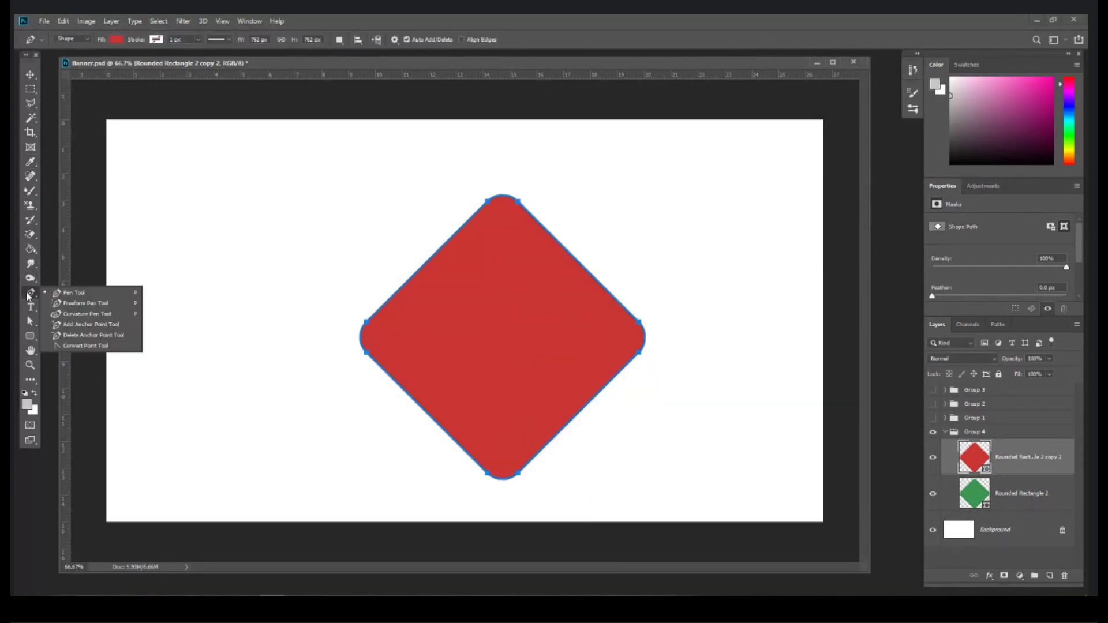
pyautogui.click(72, 294)
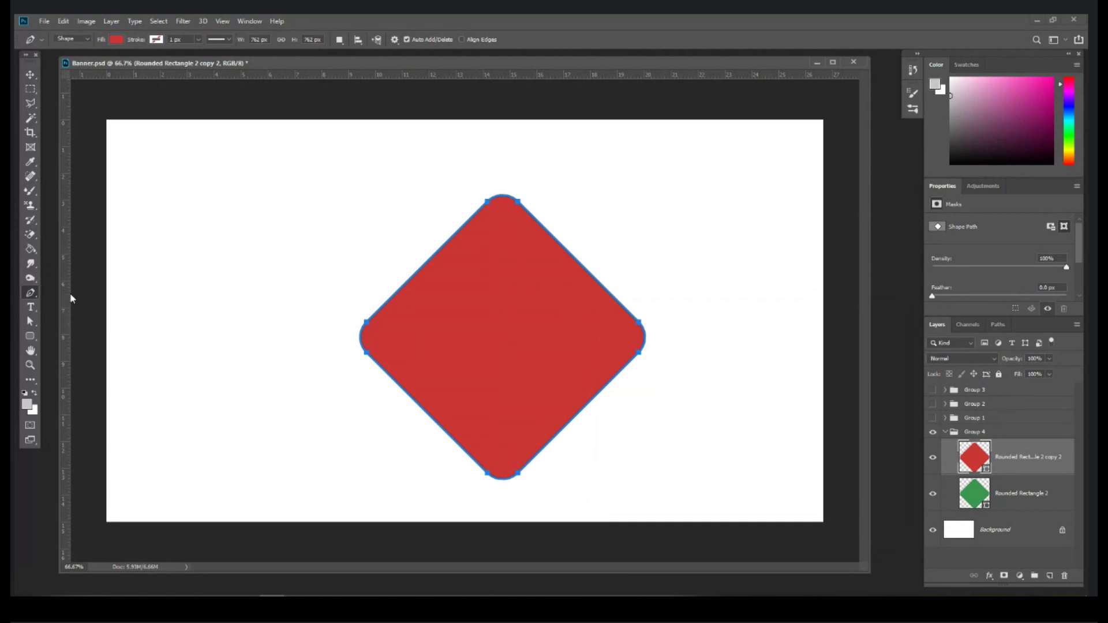
pyautogui.click(340, 39)
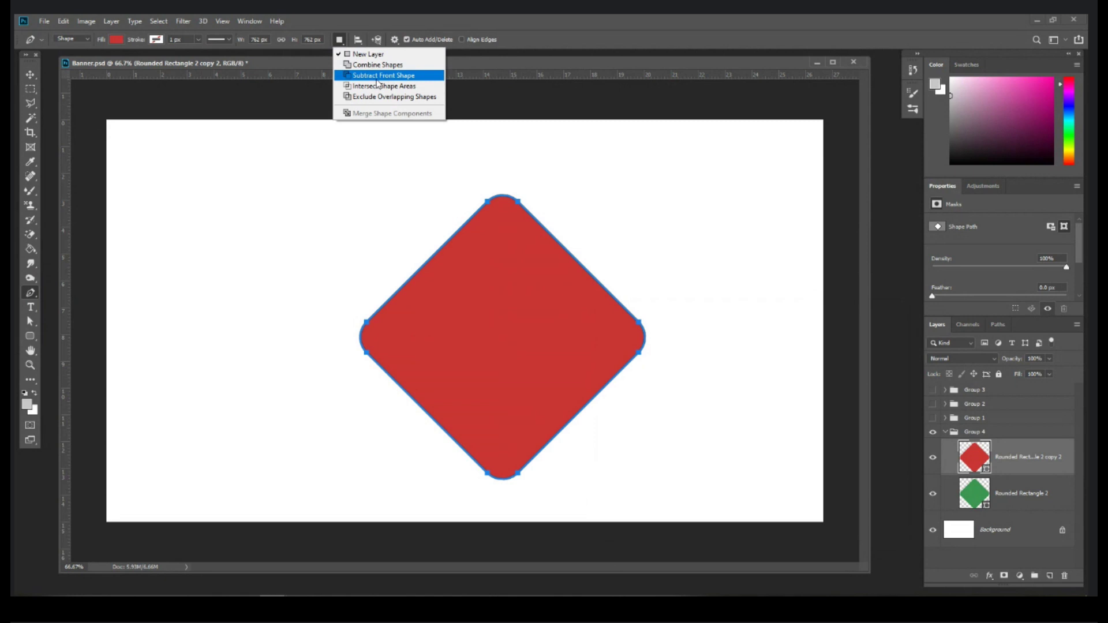
pyautogui.click(377, 79)
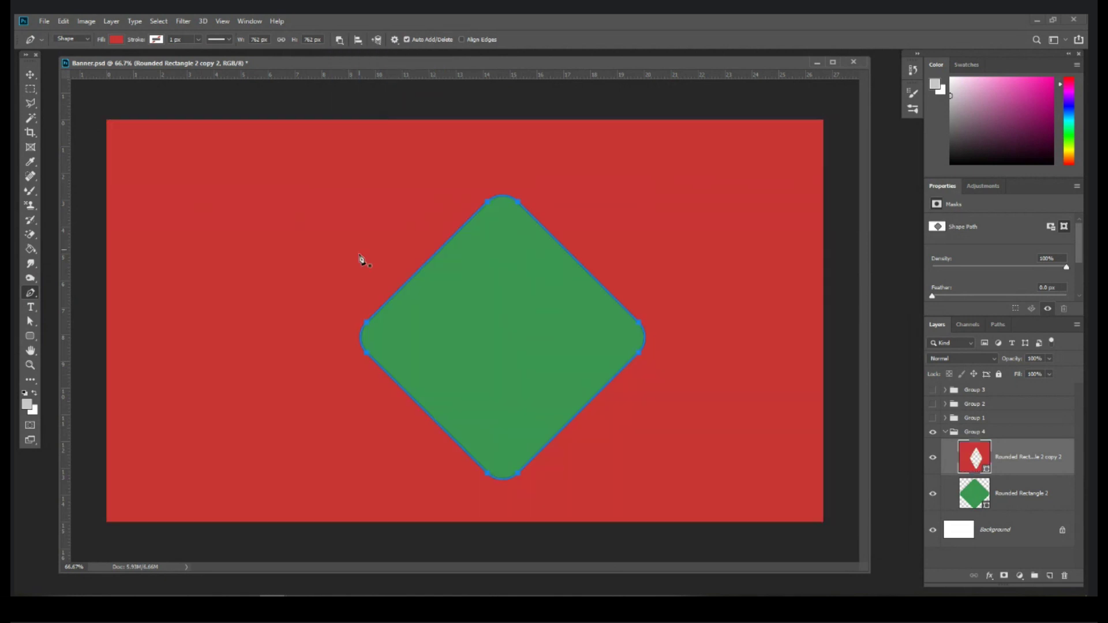
pyautogui.hotkey('ctrl', 'z')
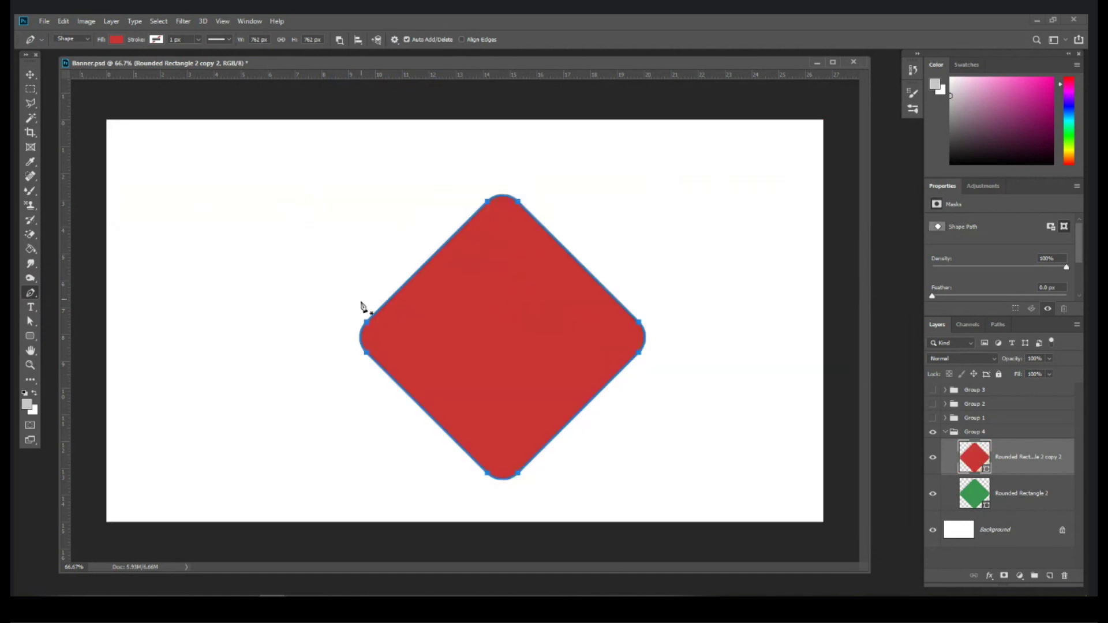
# Step: Draw a closed path with a wavy lower edge around the diamond's top to cut it away
pyautogui.click(373, 294)
pyautogui.moveTo(456, 298); pyautogui.dragTo(502, 321)
pyautogui.moveTo(554, 366); pyautogui.dragTo(617, 391)
pyautogui.click(637, 381)
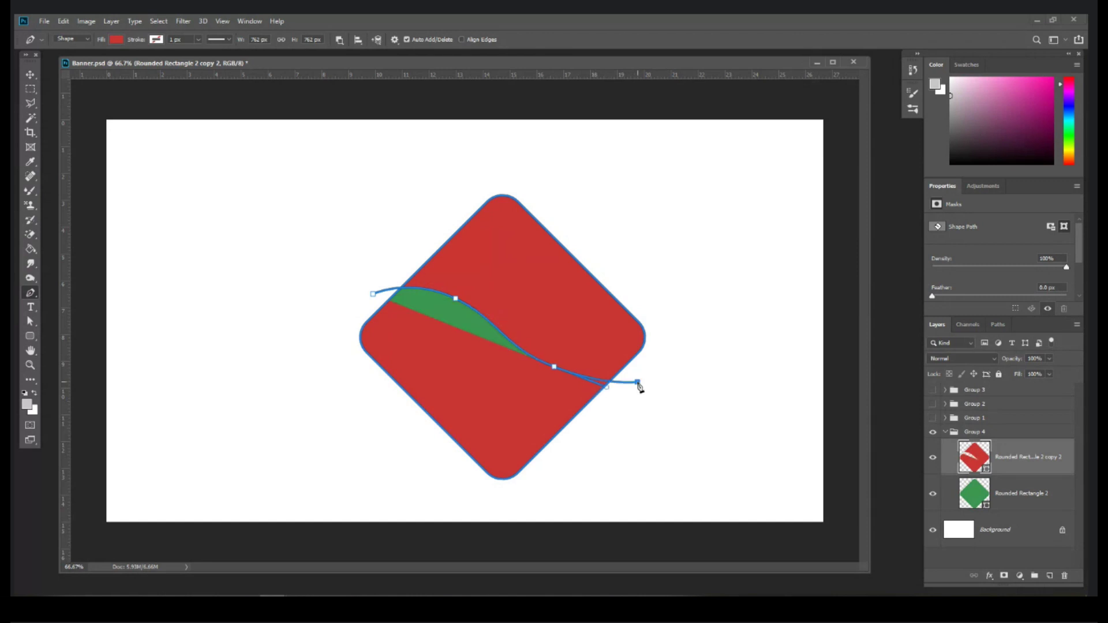
pyautogui.click(665, 329)
pyautogui.click(594, 184)
pyautogui.click(459, 168)
pyautogui.click(389, 214)
pyautogui.click(373, 294)
# Step: Merge the red shape's components and make the logo groups visible again
pyautogui.click(339, 39)
pyautogui.click(351, 113)
pyautogui.click(30, 75)
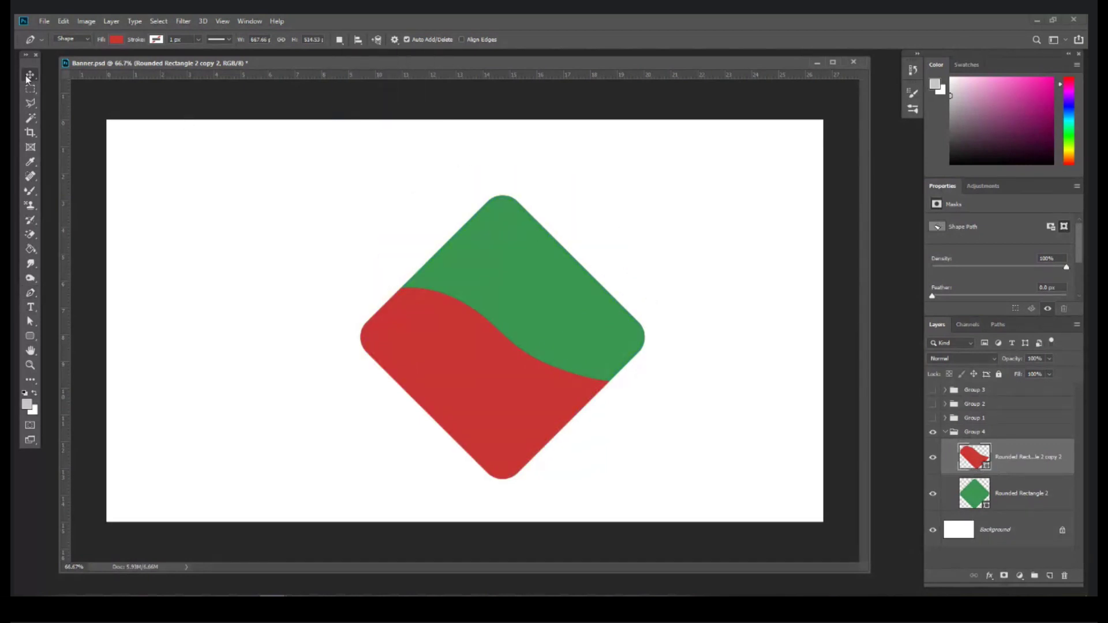
pyautogui.moveTo(933, 403); pyautogui.dragTo(932, 390)
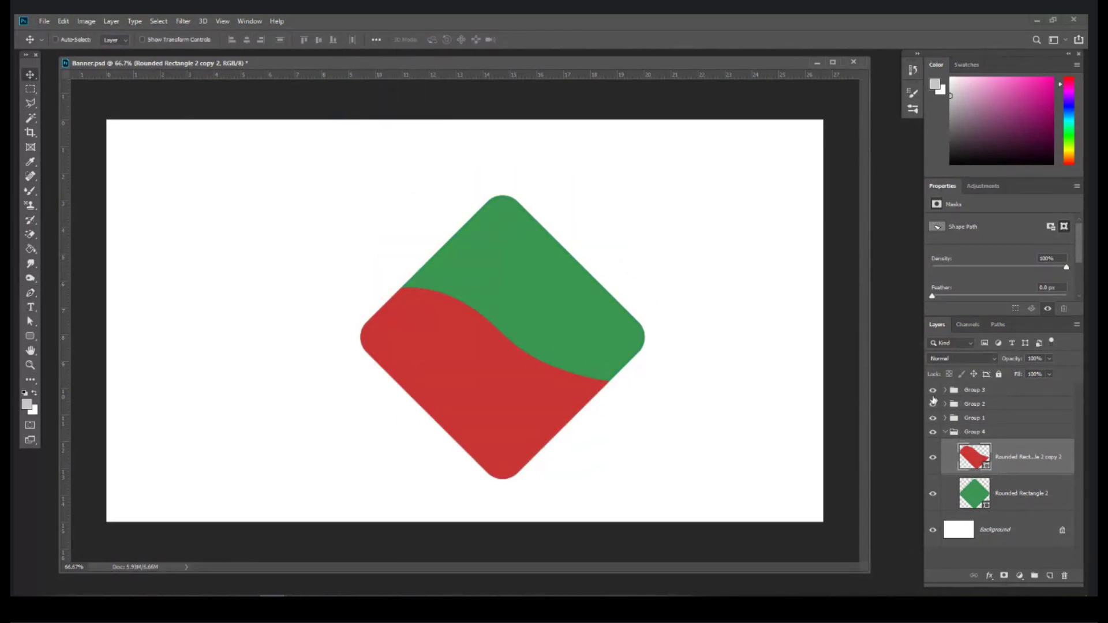
# Step: Change the red shape to a brighter red, leaving the green diamond unchanged
pyautogui.doubleClick(974, 465)
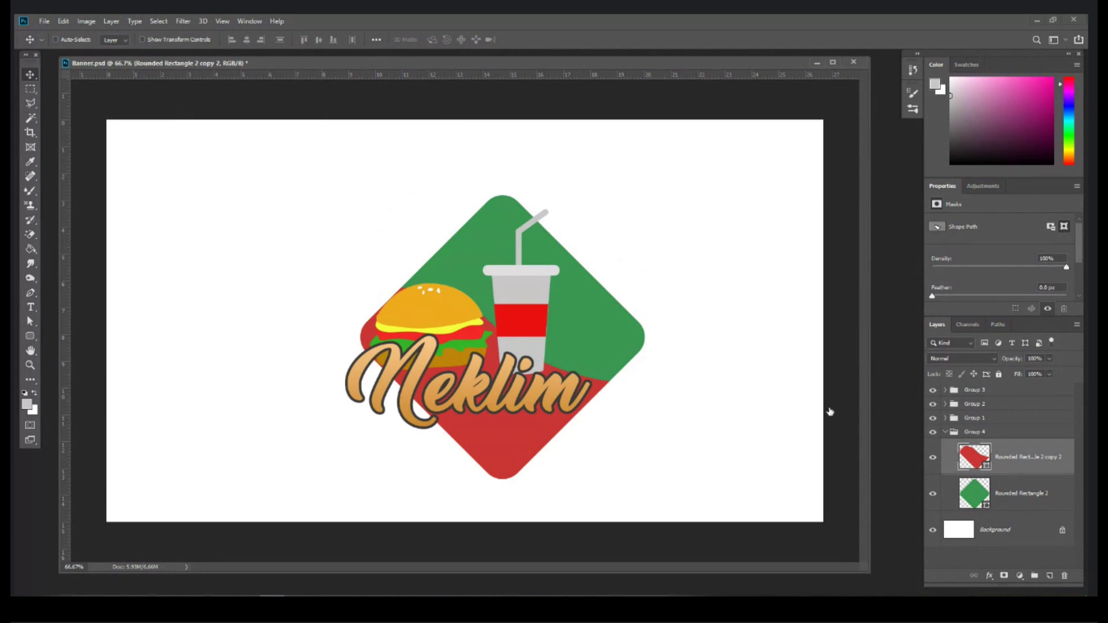
pyautogui.click(738, 358)
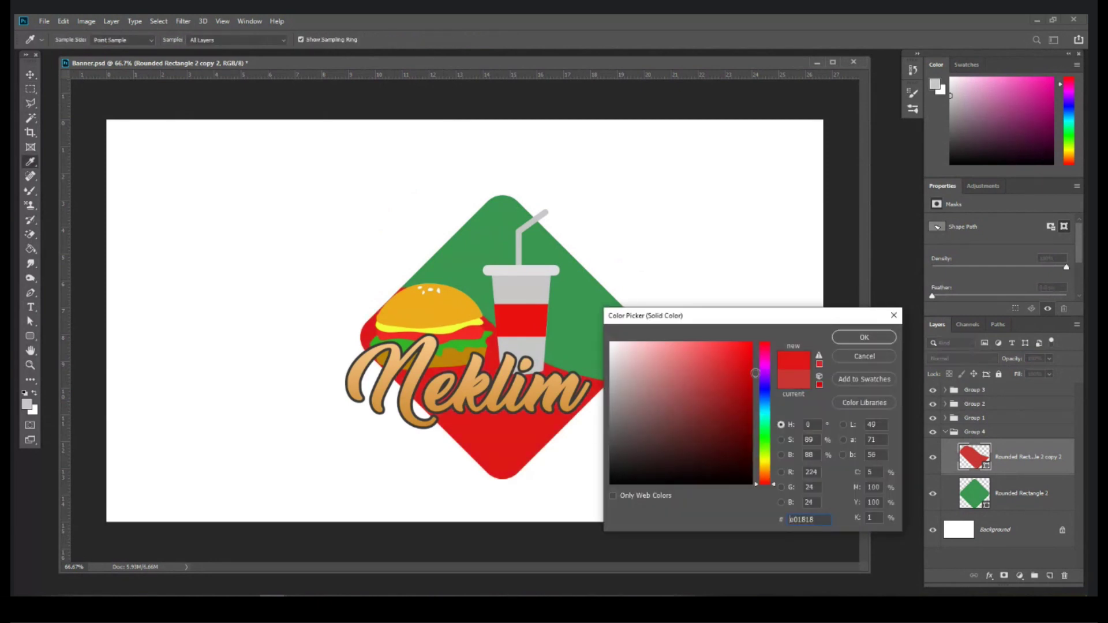
pyautogui.click(863, 337)
pyautogui.doubleClick(974, 494)
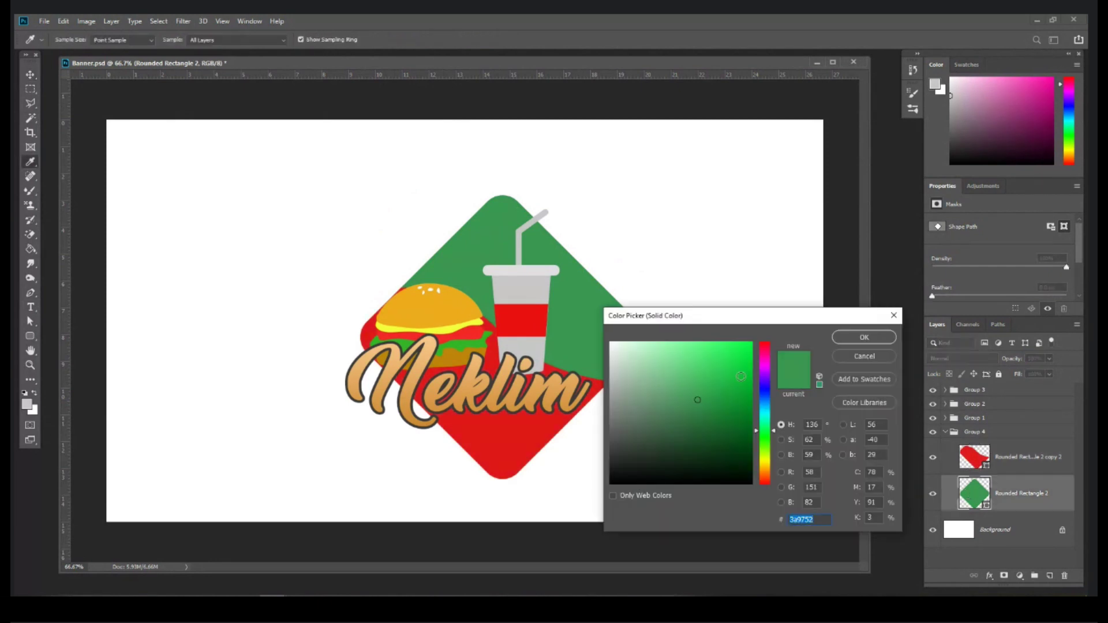
pyautogui.click(863, 337)
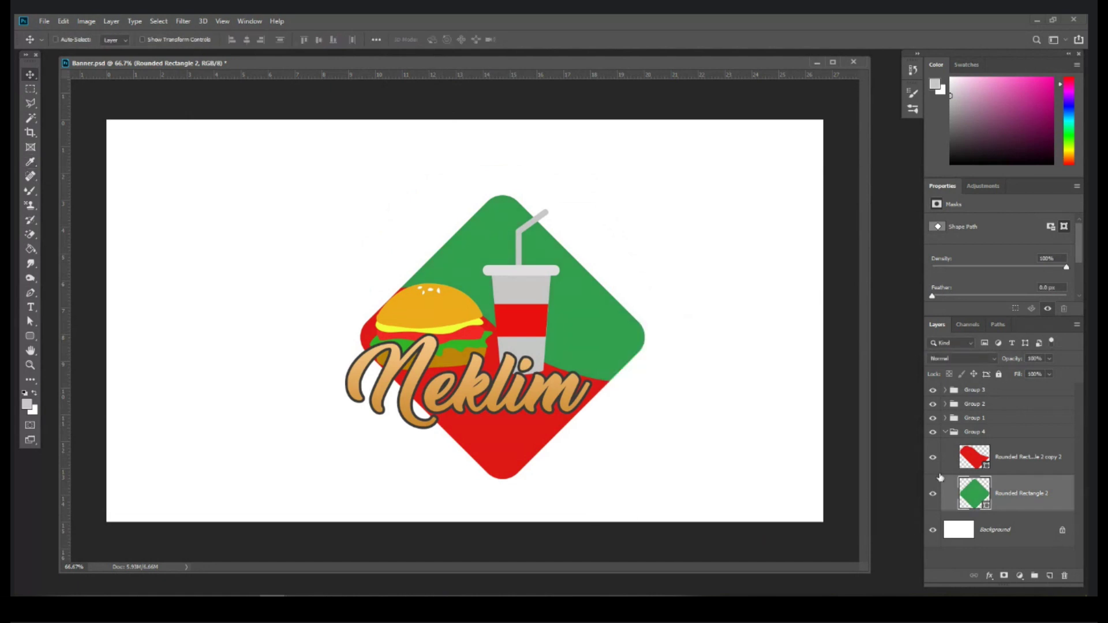
# Step: Collapse Group 4, select Groups 1–4 and move the logo slightly up and left
pyautogui.click(978, 433)
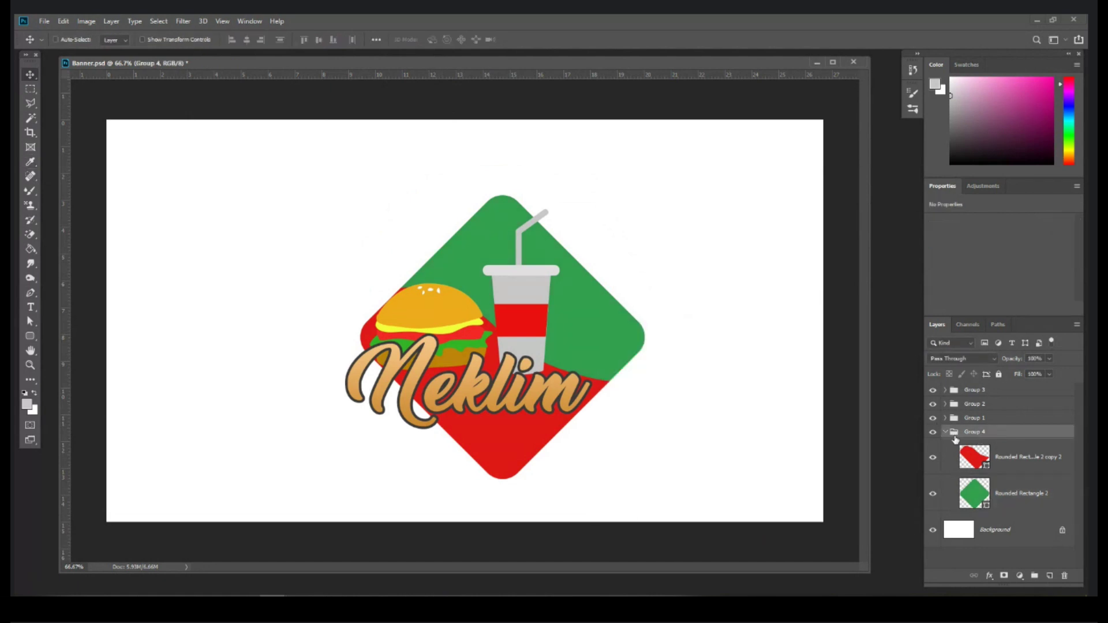
pyautogui.click(945, 432)
pyautogui.keyDown('shift'); pyautogui.click(978, 392); pyautogui.keyUp('shift')
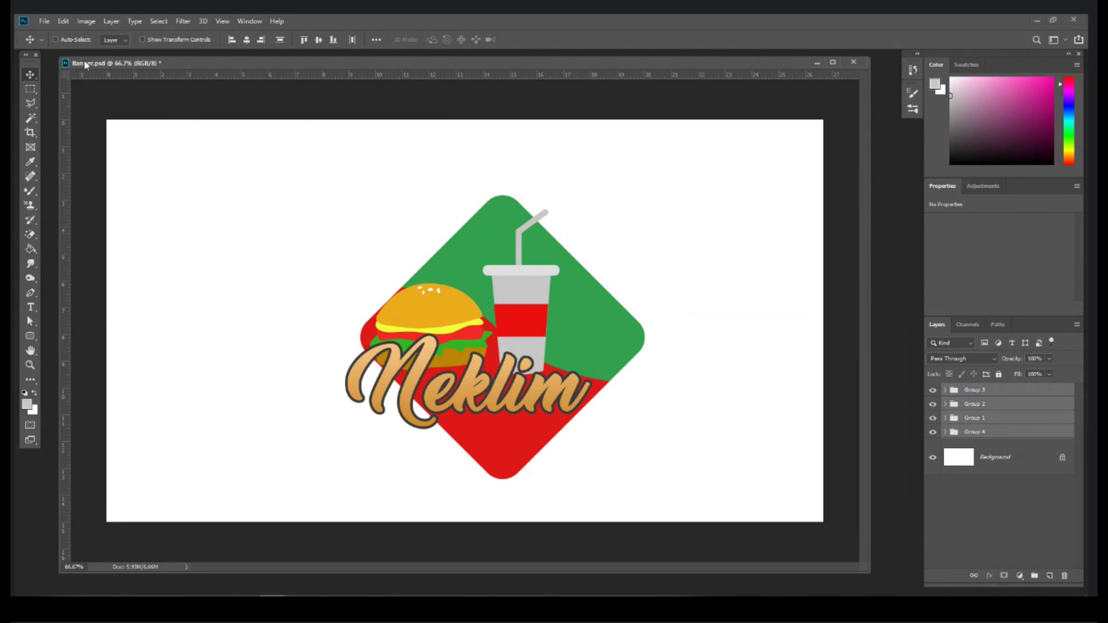
pyautogui.moveTo(516, 365); pyautogui.dragTo(497, 348)
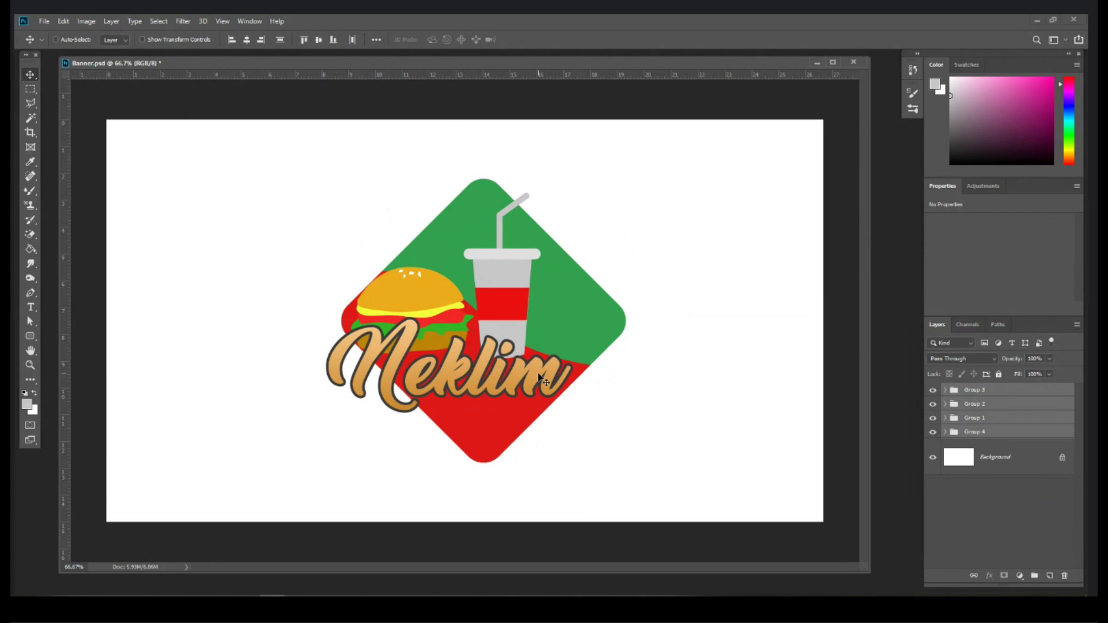
pyautogui.click(1024, 465)
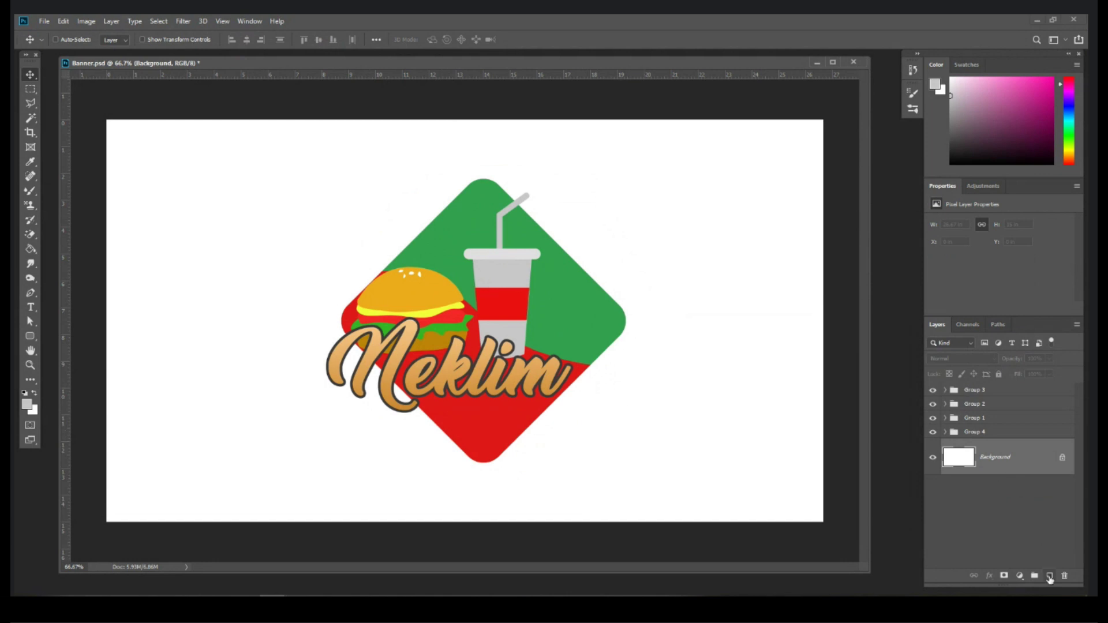
# Step: Try bucket-filling a new layer with light grey, then undo it
pyautogui.click(1050, 576)
pyautogui.click(31, 251)
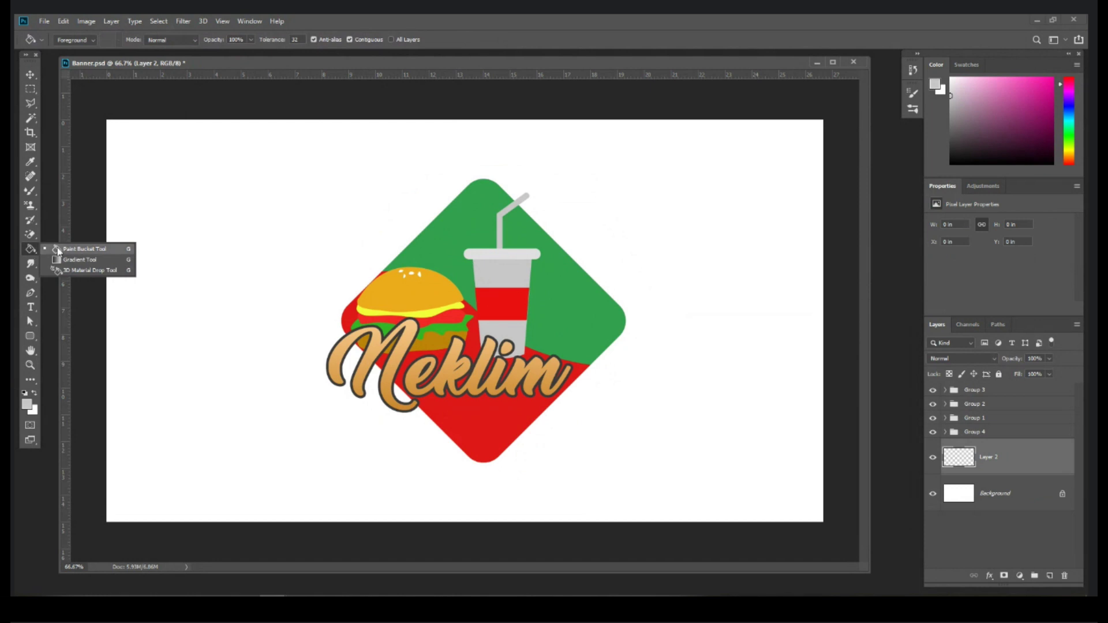
pyautogui.click(60, 249)
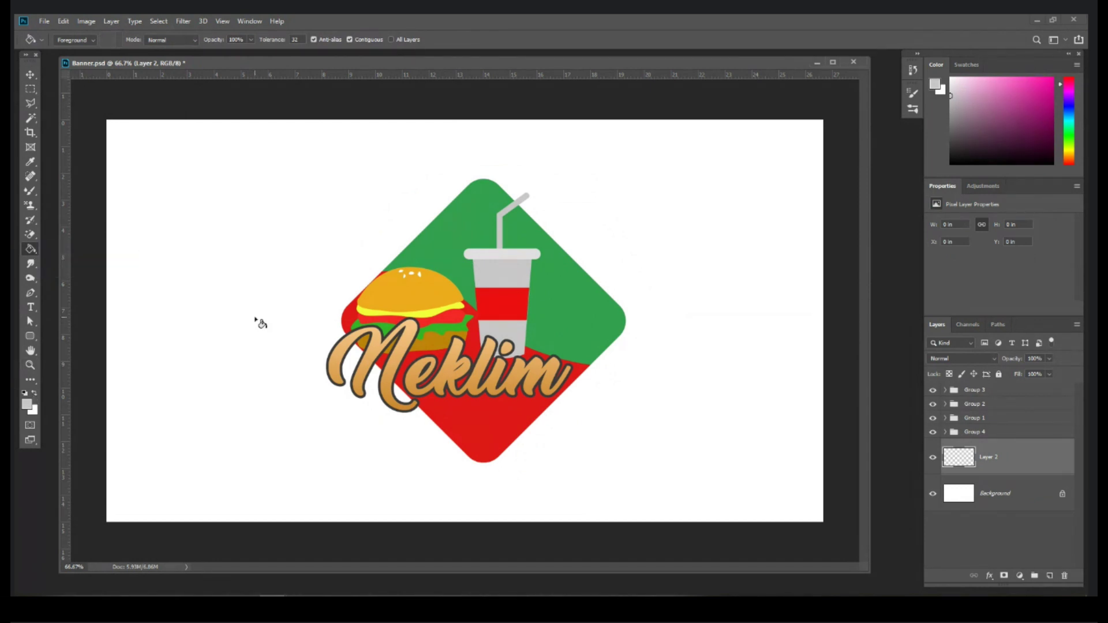
pyautogui.click(257, 321)
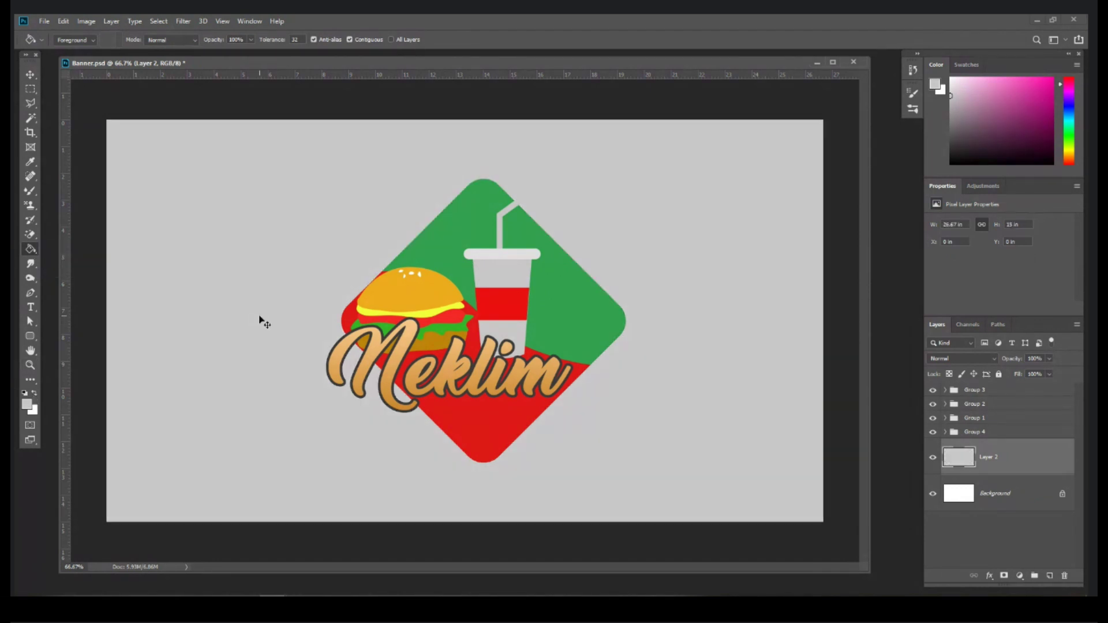
pyautogui.hotkey('ctrl', 'z')
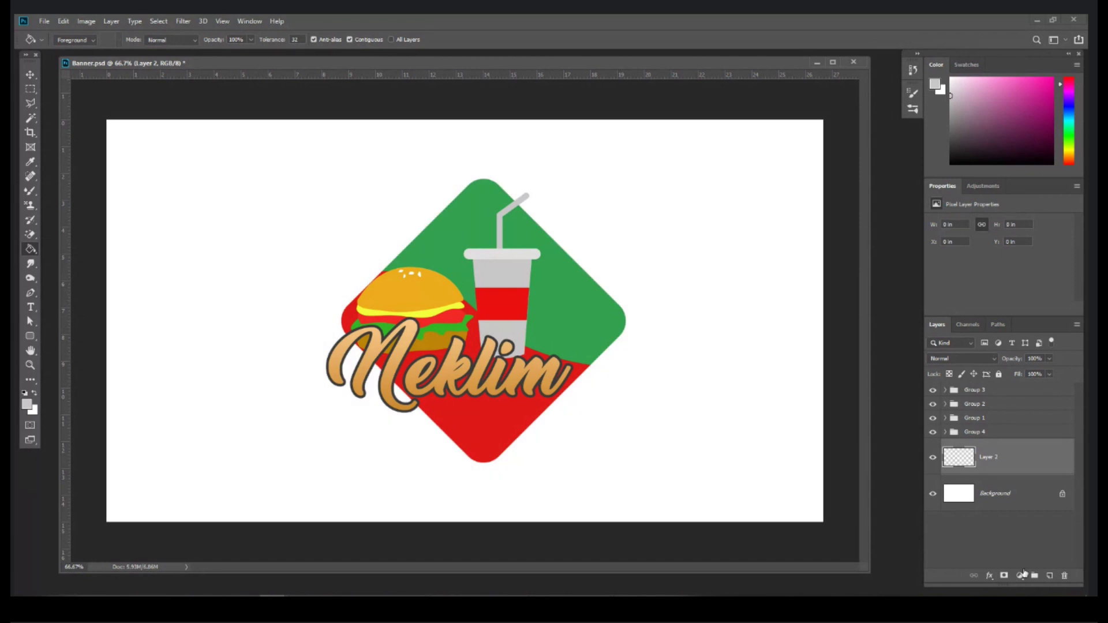
pyautogui.click(1019, 576)
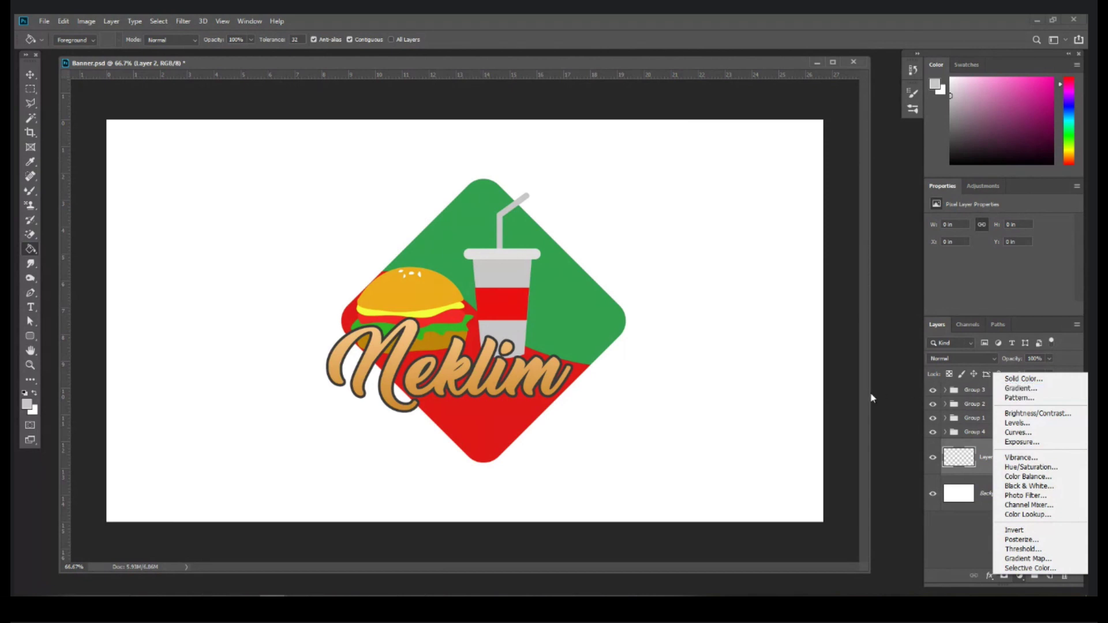
pyautogui.press('Escape')
# Step: Draw a rectangle covering the whole canvas and add a Gradient Overlay style to it
pyautogui.click(26, 334)
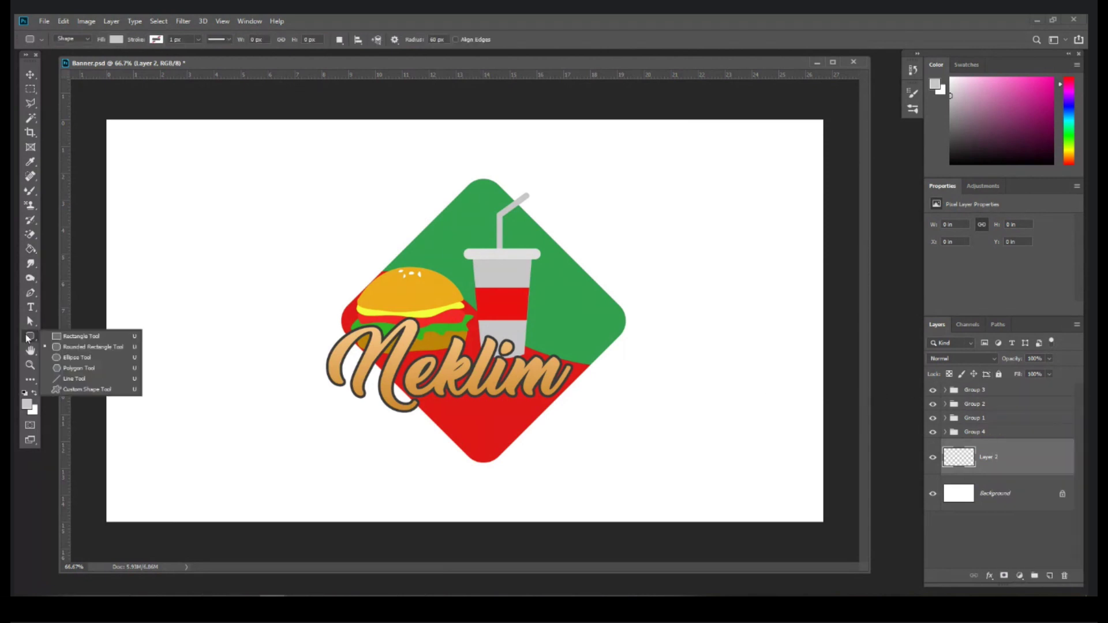
pyautogui.click(54, 338)
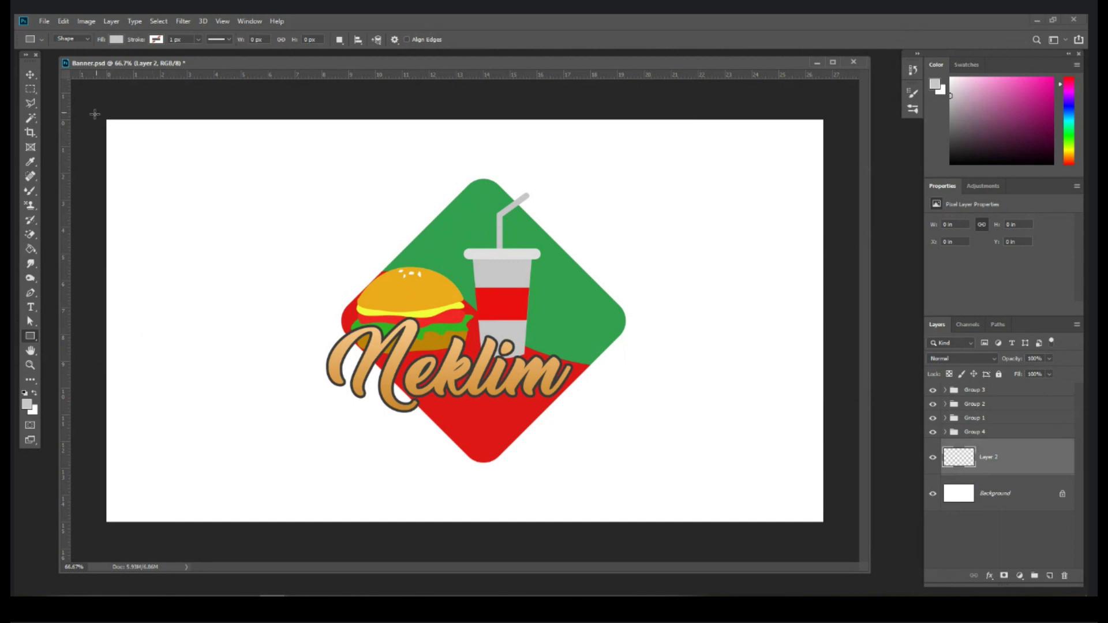
pyautogui.moveTo(104, 118); pyautogui.dragTo(825, 525)
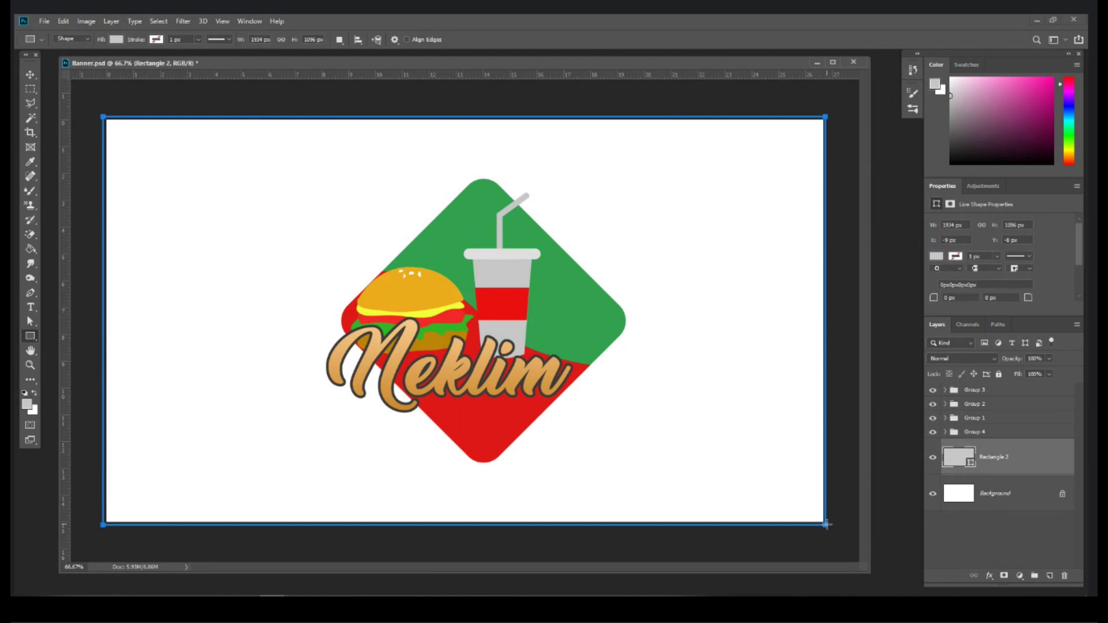
pyautogui.press('Return')
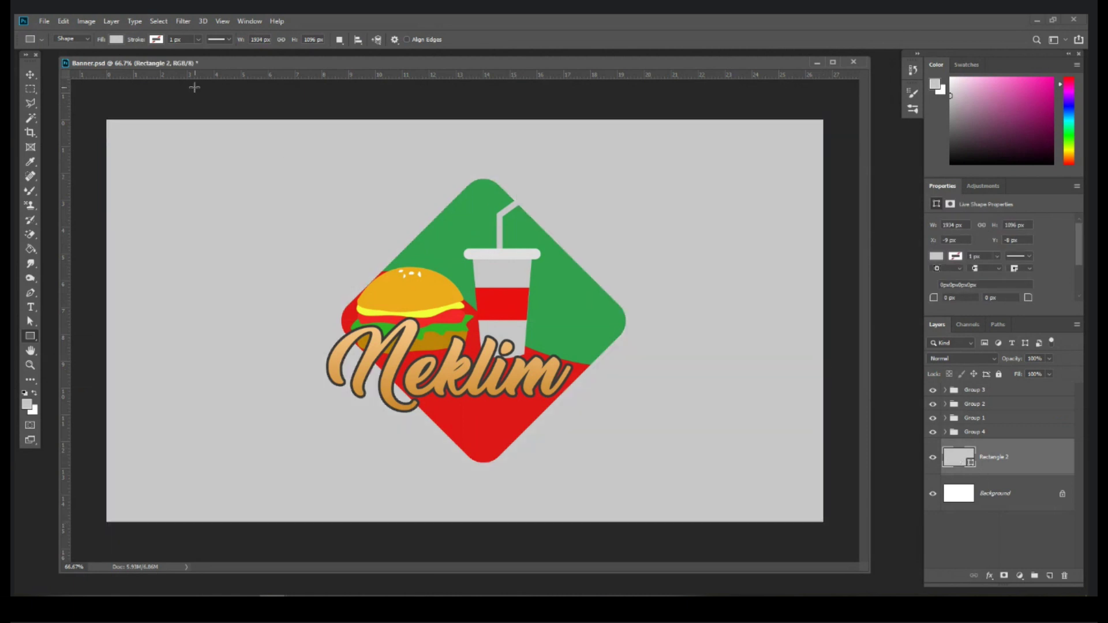
pyautogui.click(118, 23)
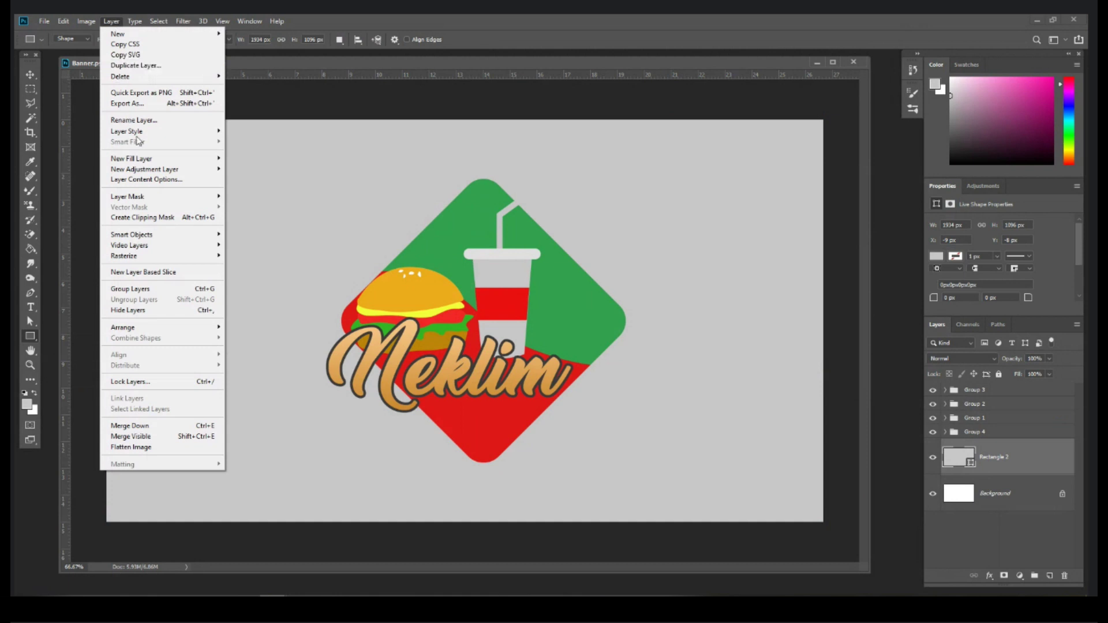
pyautogui.moveTo(139, 135)
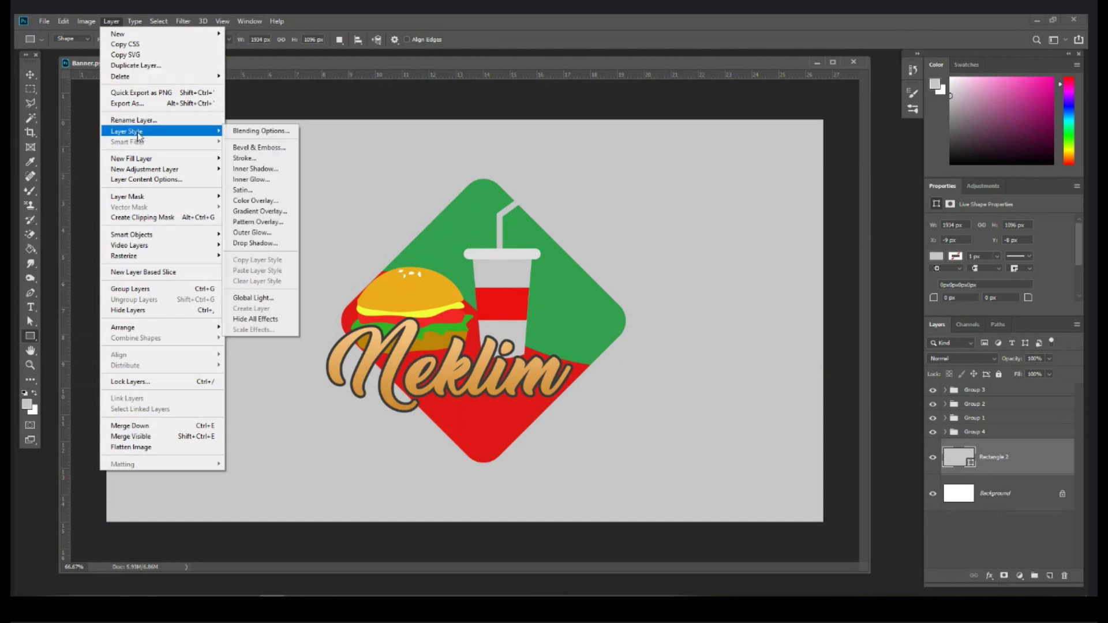
pyautogui.click(292, 211)
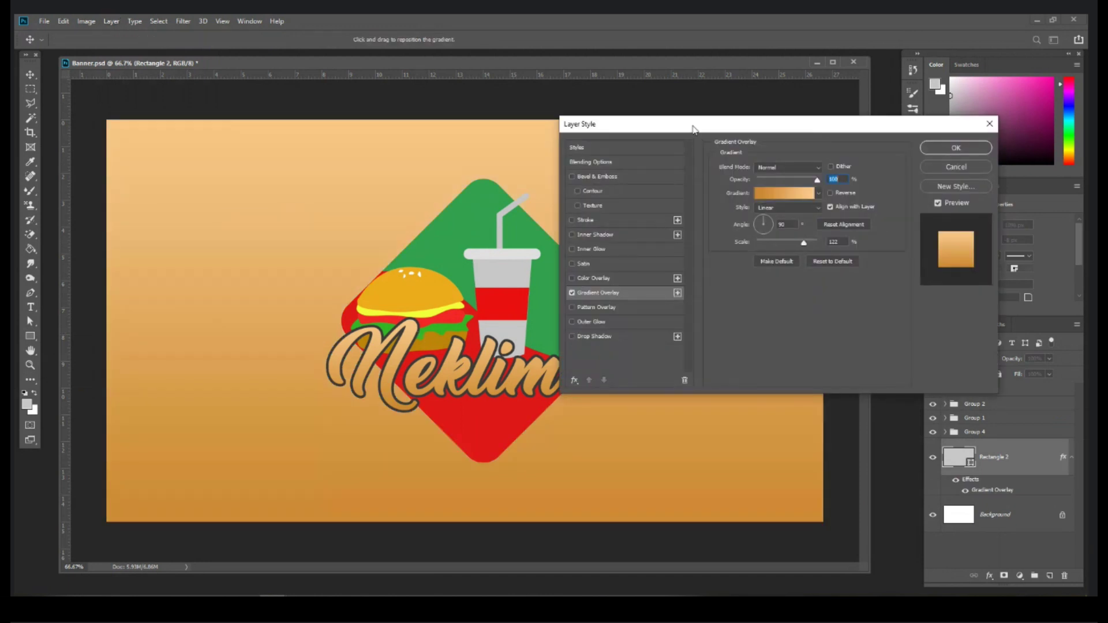
# Step: Set the gradient overlay style to Radial
pyautogui.moveTo(692, 128); pyautogui.dragTo(684, 153)
pyautogui.click(776, 234)
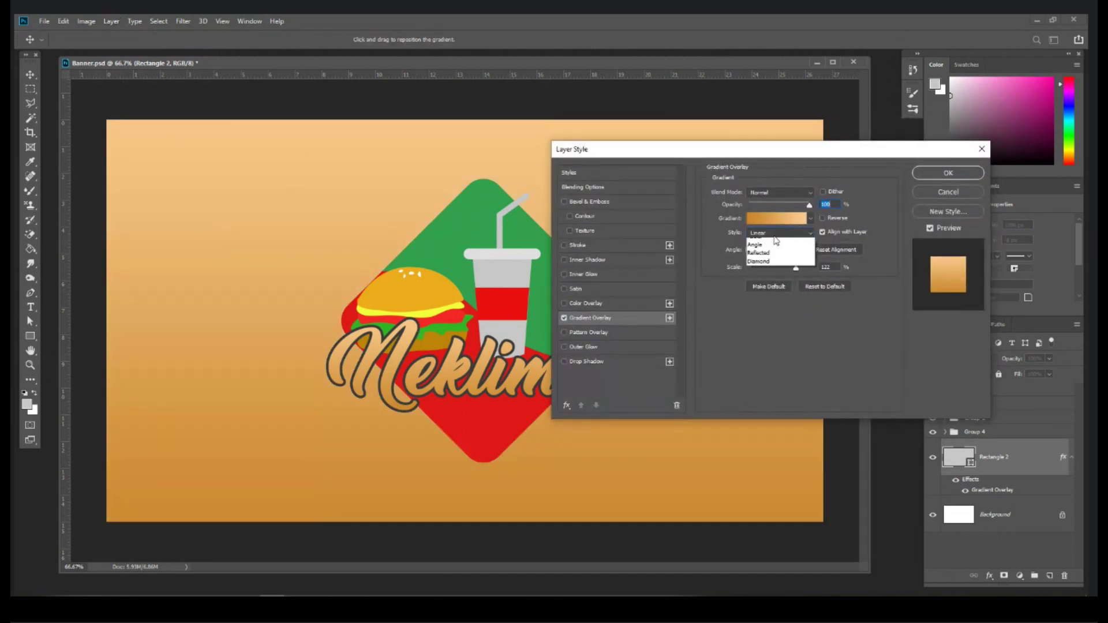
pyautogui.click(772, 251)
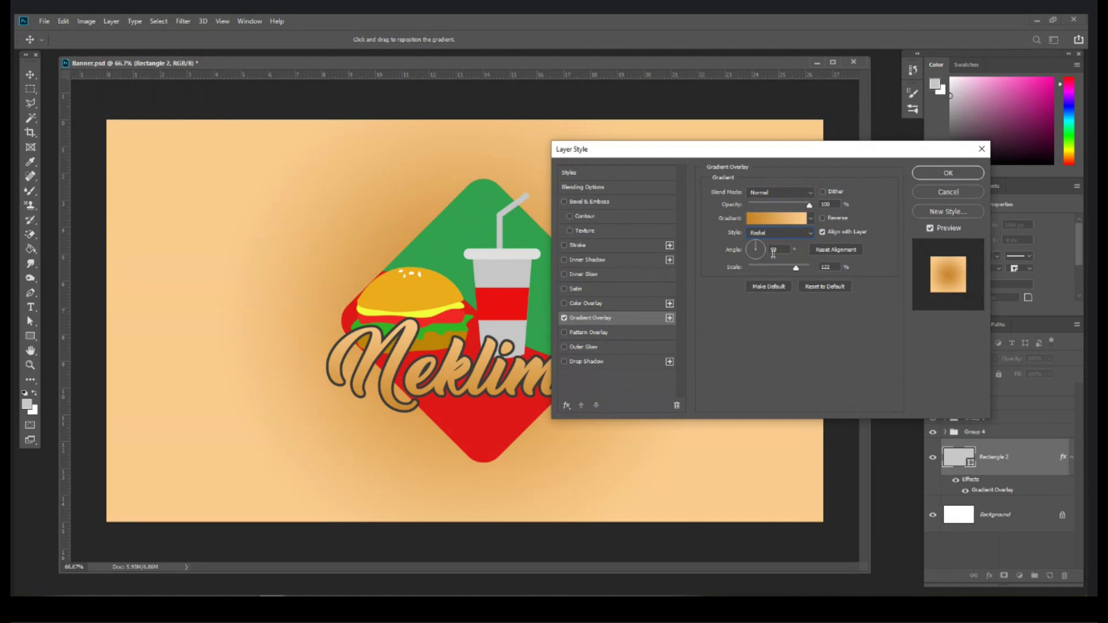
pyautogui.moveTo(712, 153); pyautogui.dragTo(796, 70)
pyautogui.click(854, 145)
pyautogui.click(854, 155)
# Step: In the Gradient Editor, make the stops black and remove the tan stop
pyautogui.click(861, 130)
pyautogui.click(775, 375)
pyautogui.click(835, 424)
pyautogui.moveTo(681, 439); pyautogui.dragTo(514, 526)
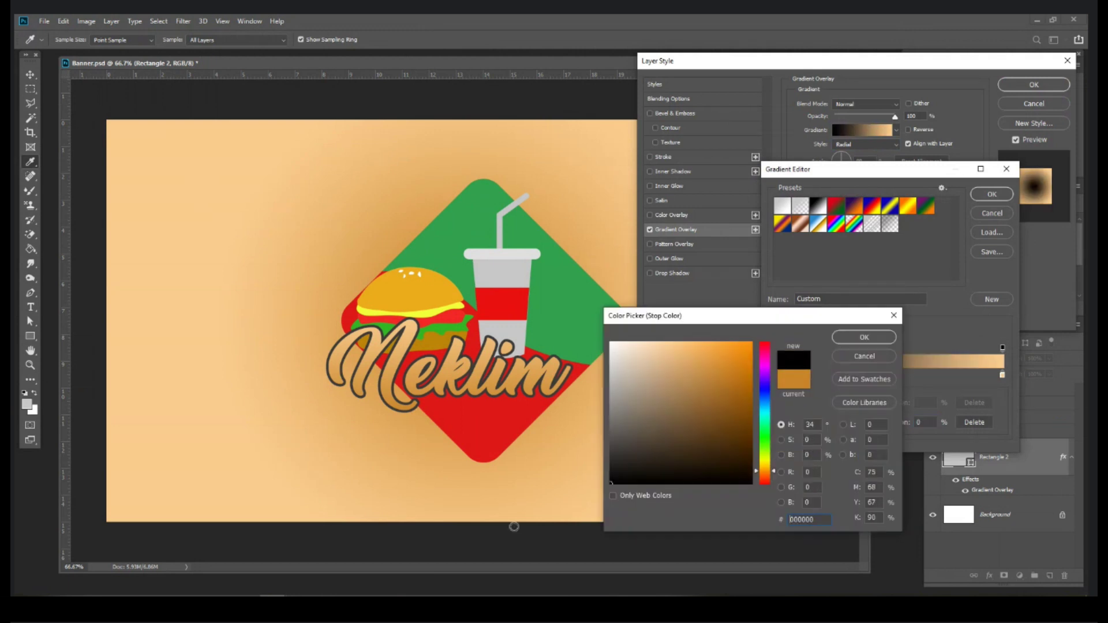
pyautogui.press('Return')
pyautogui.click(961, 376)
pyautogui.moveTo(1002, 375)
pyautogui.mouseDown()
pyautogui.moveTo(969, 400)
pyautogui.moveTo(960, 376)
pyautogui.moveTo(1007, 378)
pyautogui.mouseUp()
# Step: Set the centre stop to dark grey #434343 and apply the grey-to-black radial overlay
pyautogui.click(776, 378)
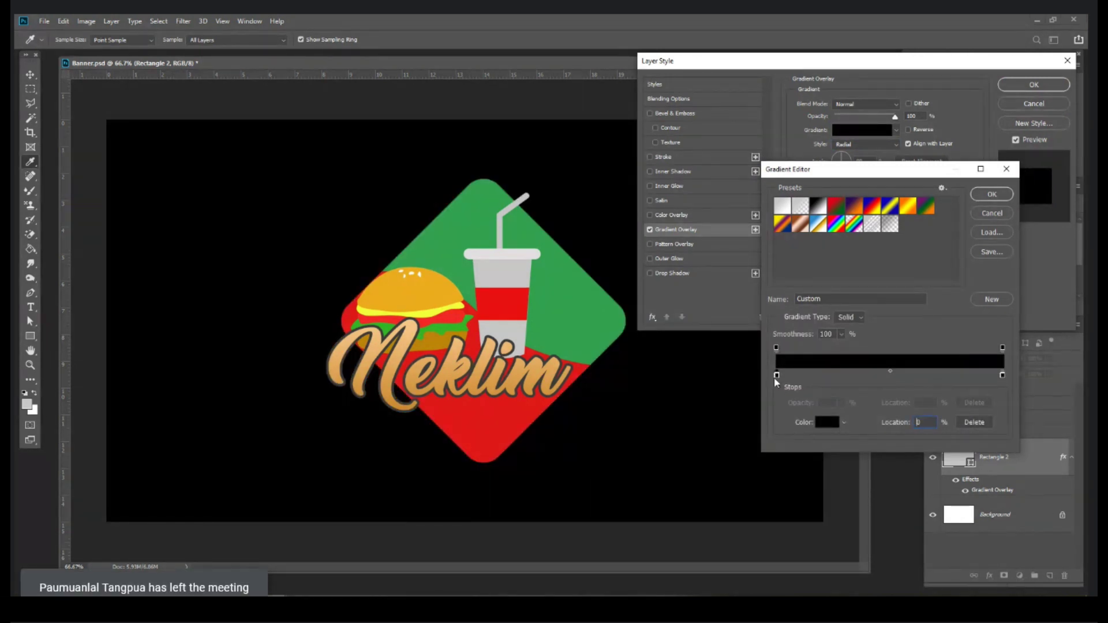
pyautogui.click(827, 426)
pyautogui.click(610, 458)
pyautogui.moveTo(609, 457); pyautogui.dragTo(601, 447)
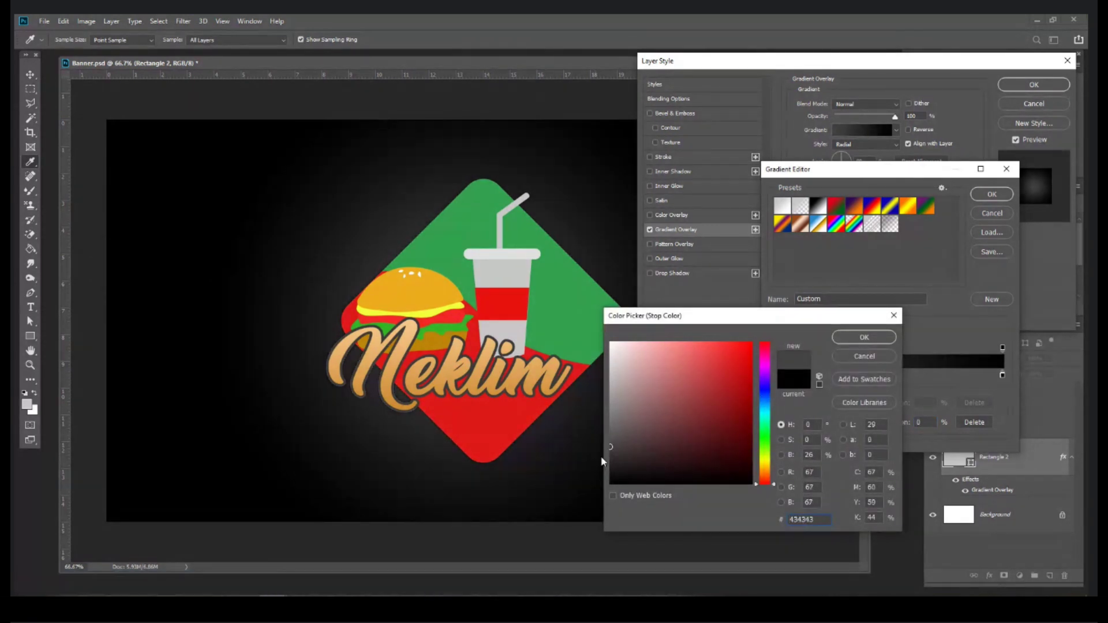
pyautogui.click(613, 442)
pyautogui.press('Return')
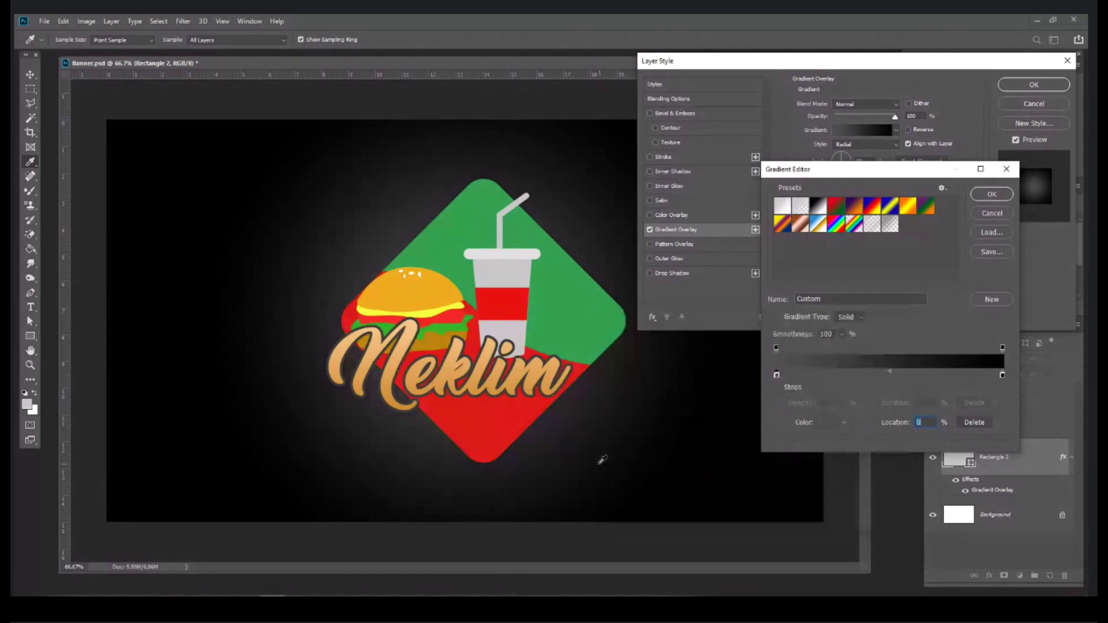
pyautogui.press('Return')
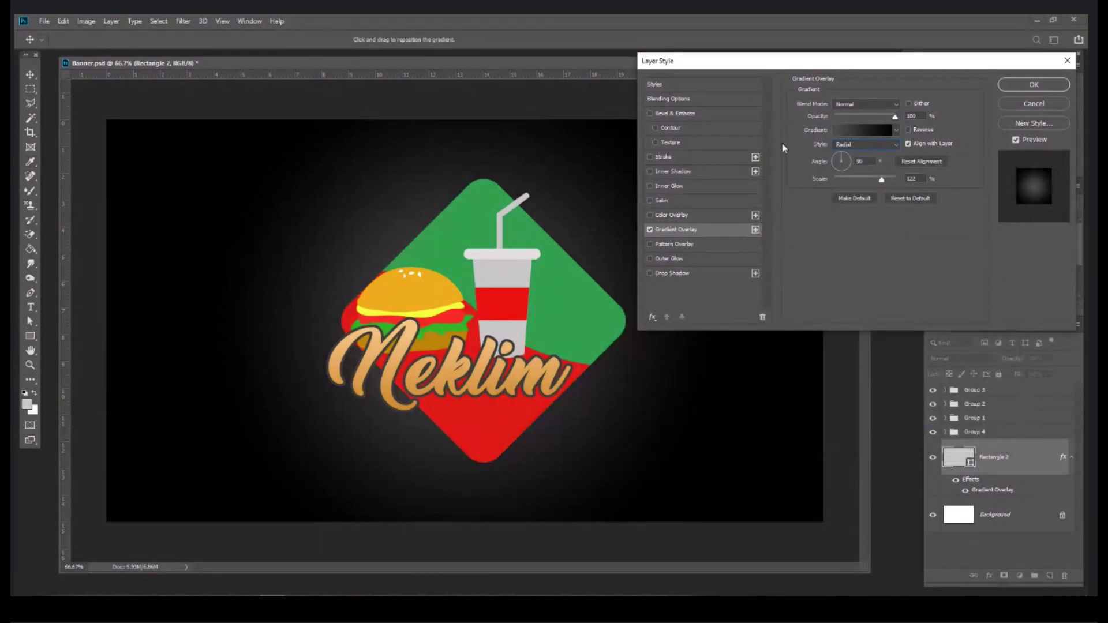
pyautogui.press('Return')
pyautogui.click(36, 73)
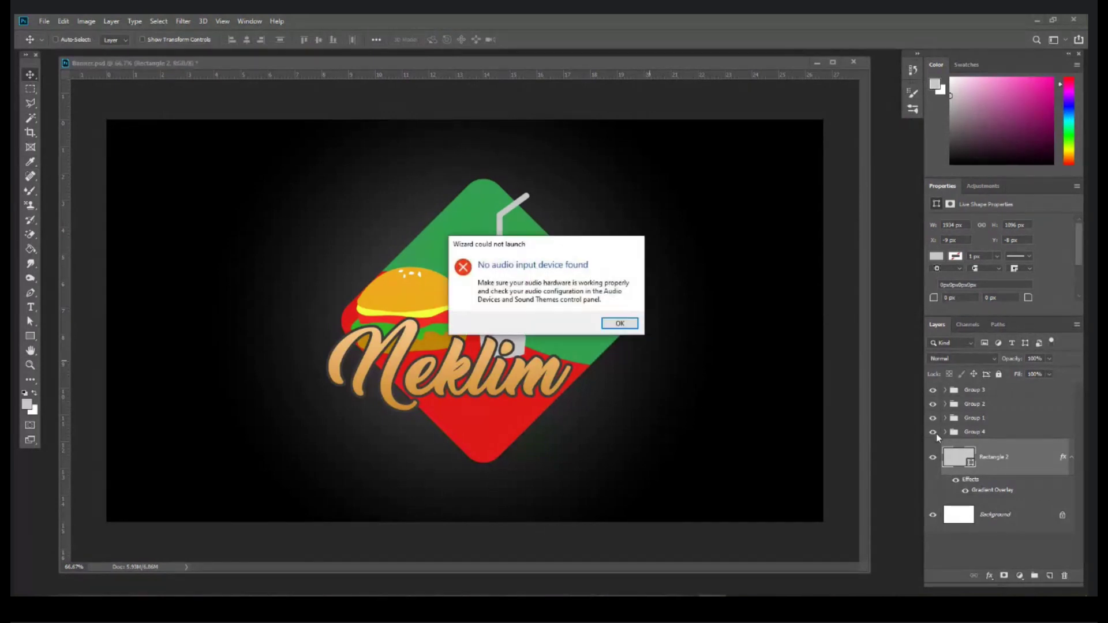
# Step: Select Groups 1–4 and move the logo toward the right of the banner
pyautogui.click(1071, 452)
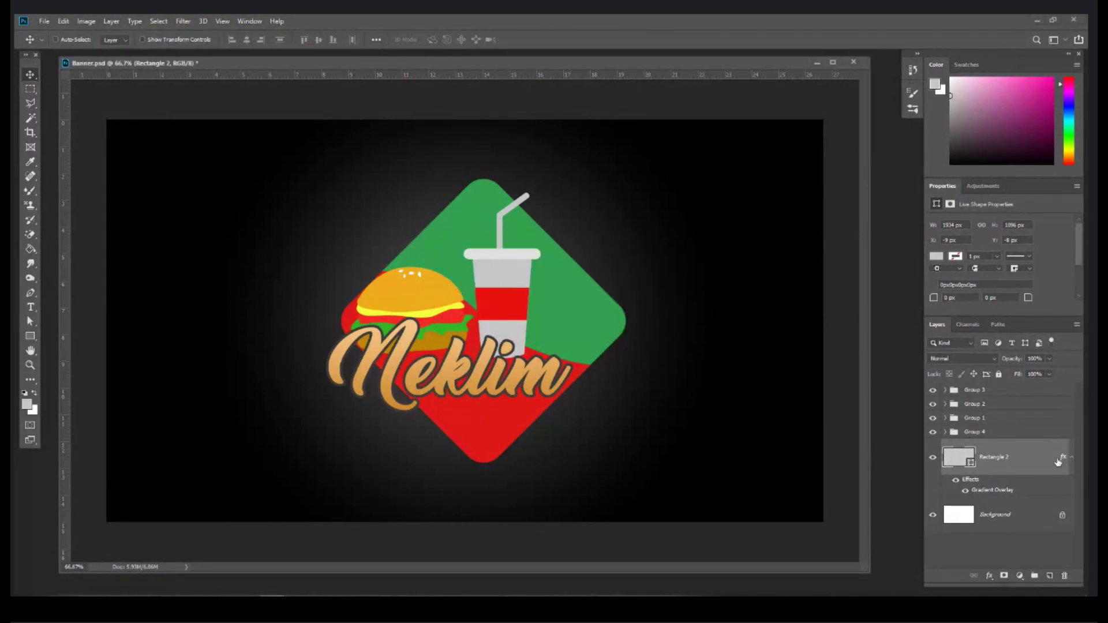
pyautogui.click(1071, 457)
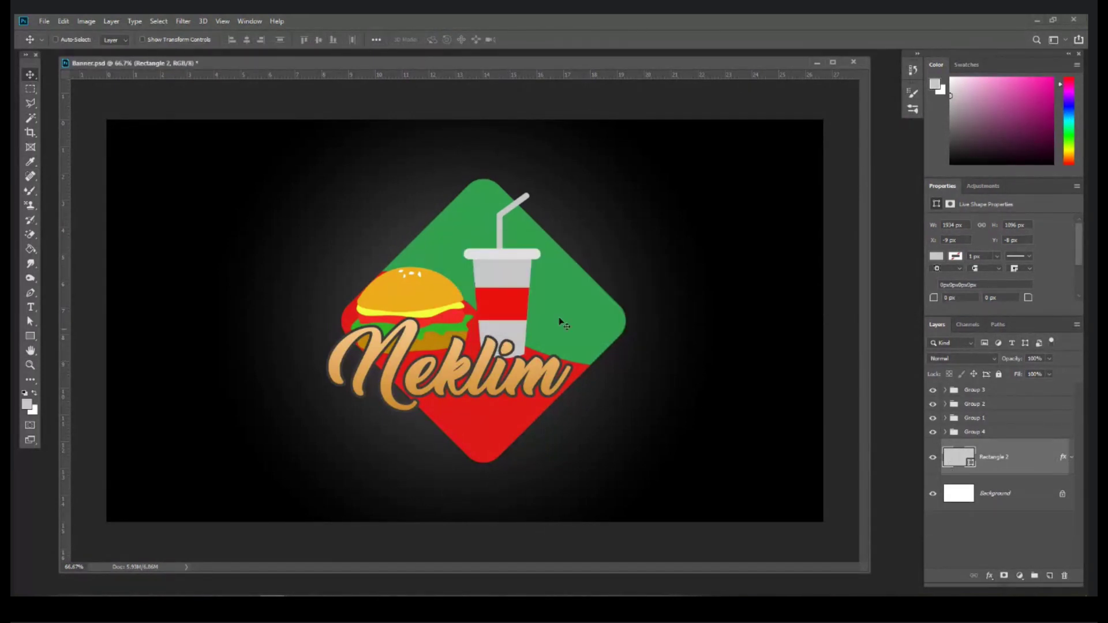
pyautogui.click(990, 434)
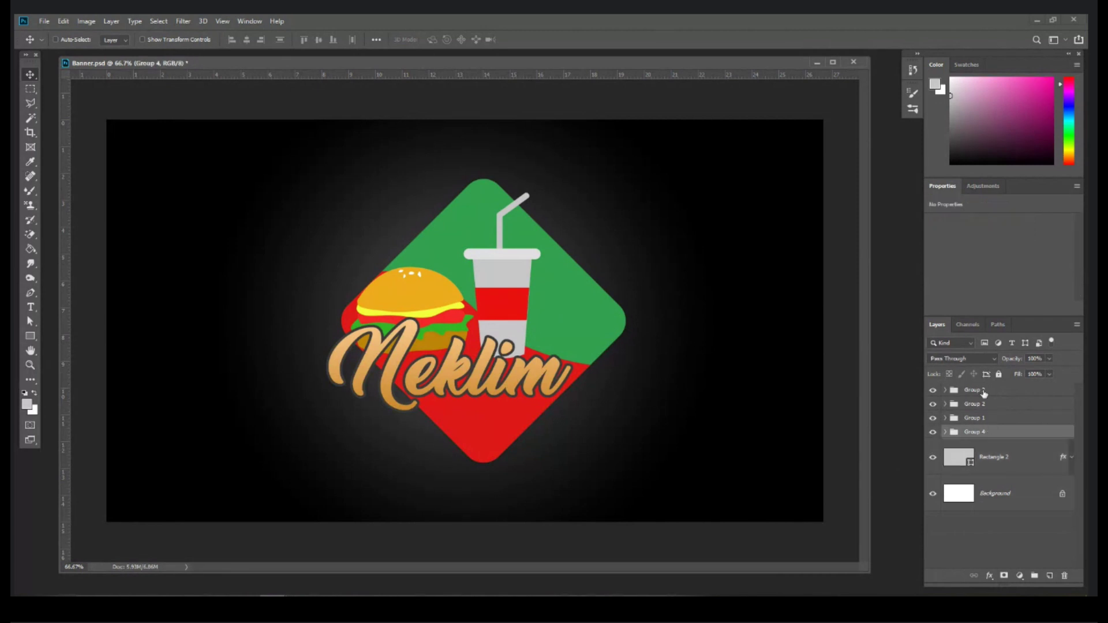
pyautogui.keyDown('shift'); pyautogui.click(983, 390); pyautogui.keyUp('shift')
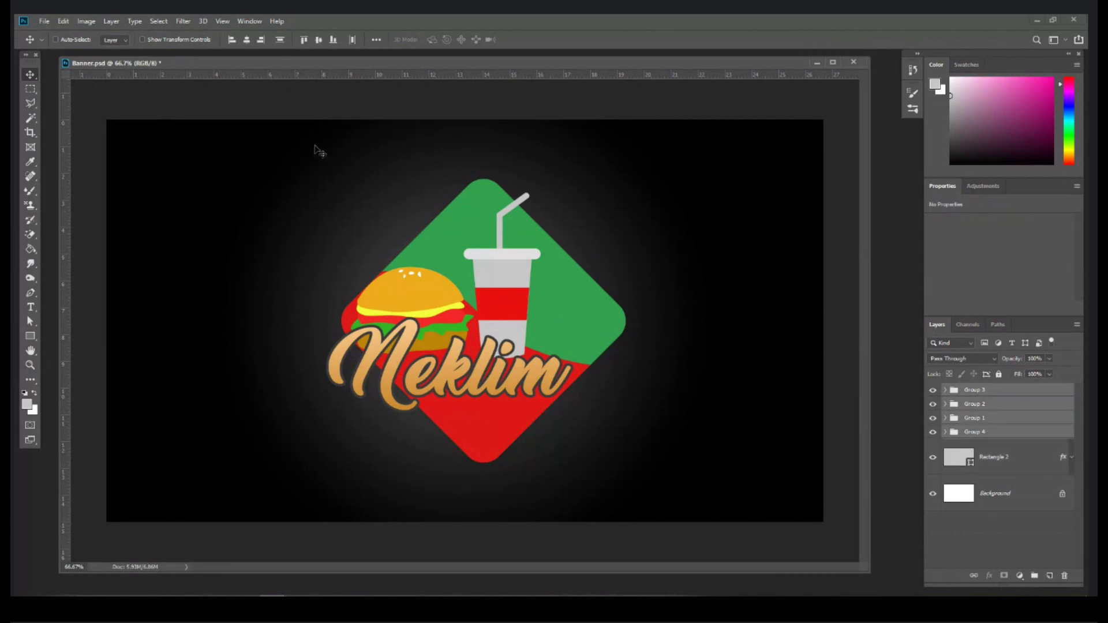
pyautogui.moveTo(458, 268); pyautogui.dragTo(574, 283)
# Step: Scale the logo down proportionally and nudge it into place
pyautogui.hotkey('ctrl', 't')
pyautogui.moveTo(441, 332); pyautogui.dragTo(457, 332)
pyautogui.hotkey('ctrl', 'z')
pyautogui.moveTo(442, 470); pyautogui.dragTo(471, 440)
pyautogui.press('Return')
pyautogui.moveTo(637, 359); pyautogui.dragTo(639, 370)
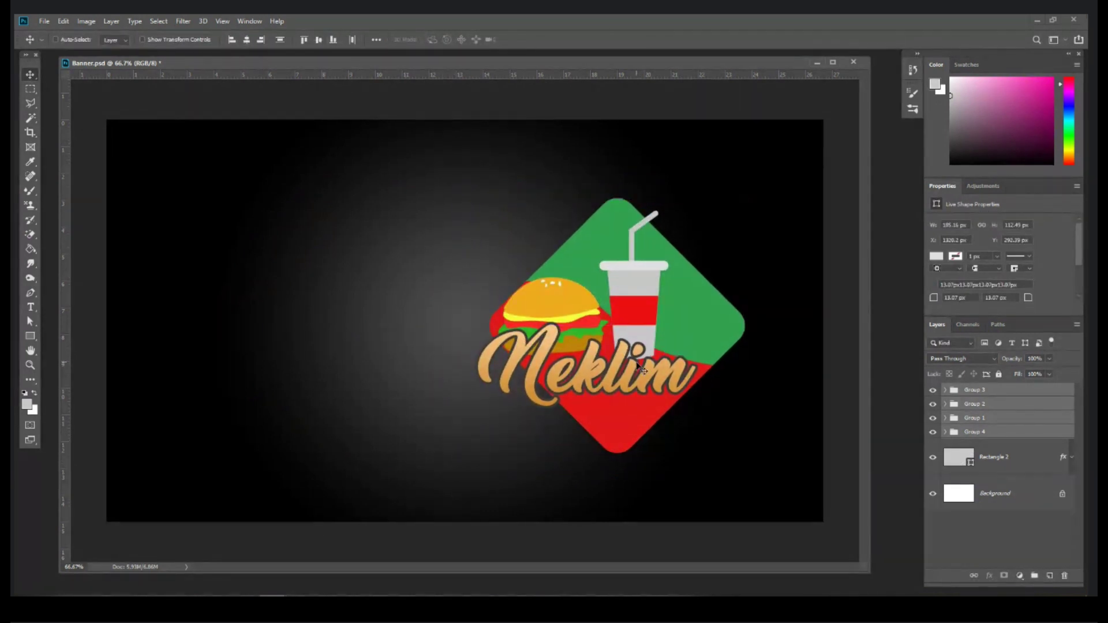
pyautogui.moveTo(652, 361); pyautogui.dragTo(642, 364)
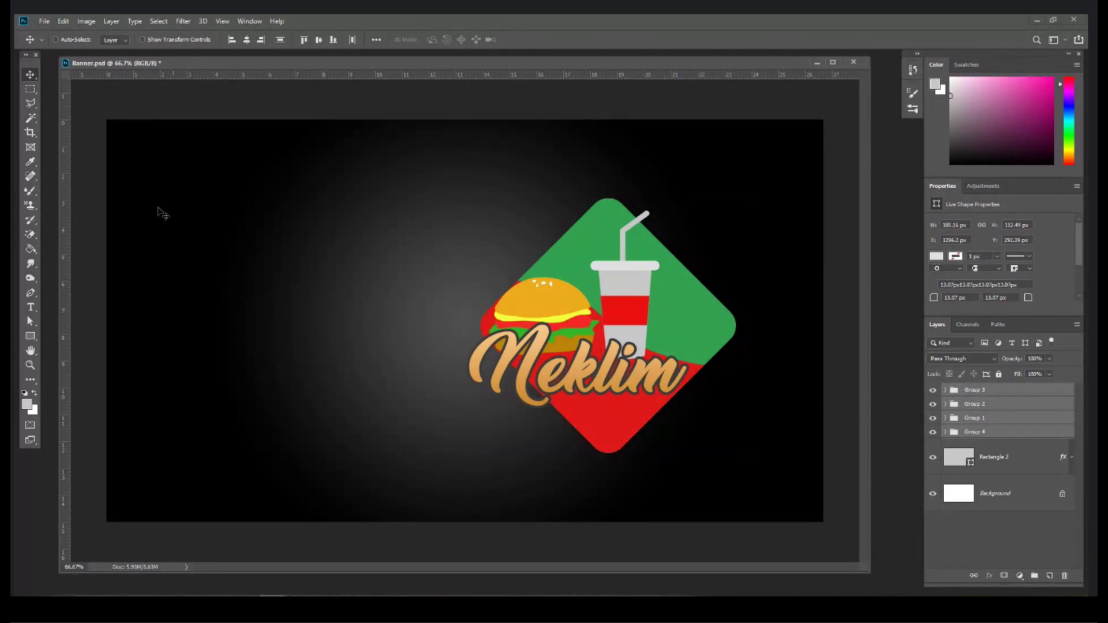
pyautogui.moveTo(665, 355); pyautogui.dragTo(661, 350)
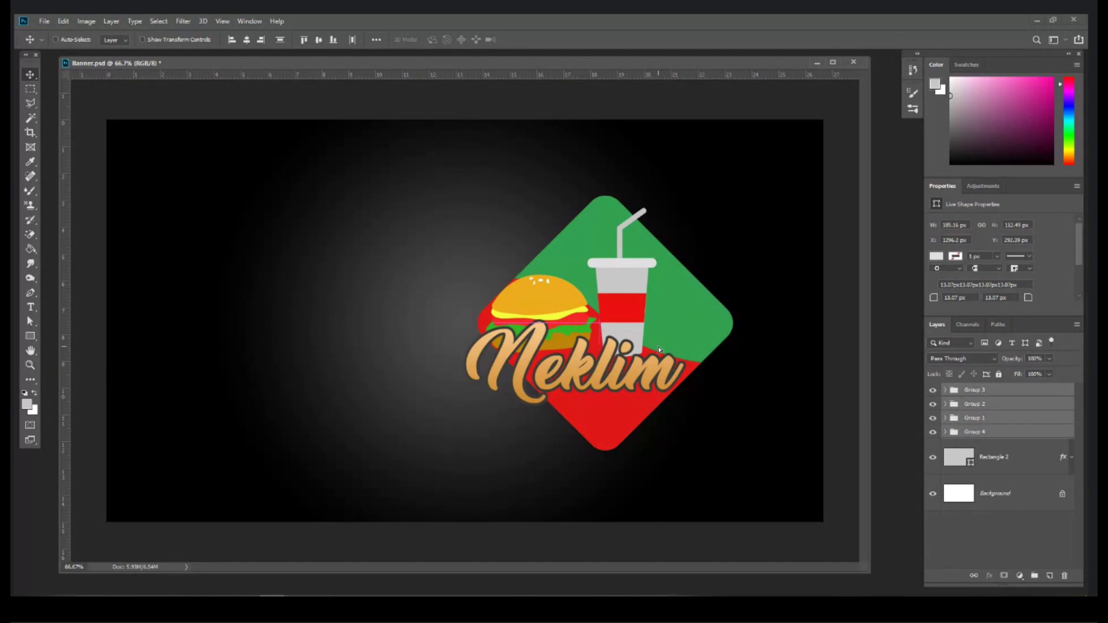
# Step: Drag the background gradient overlay's radial glow centre onto the logo
pyautogui.click(1072, 458)
pyautogui.click(984, 492)
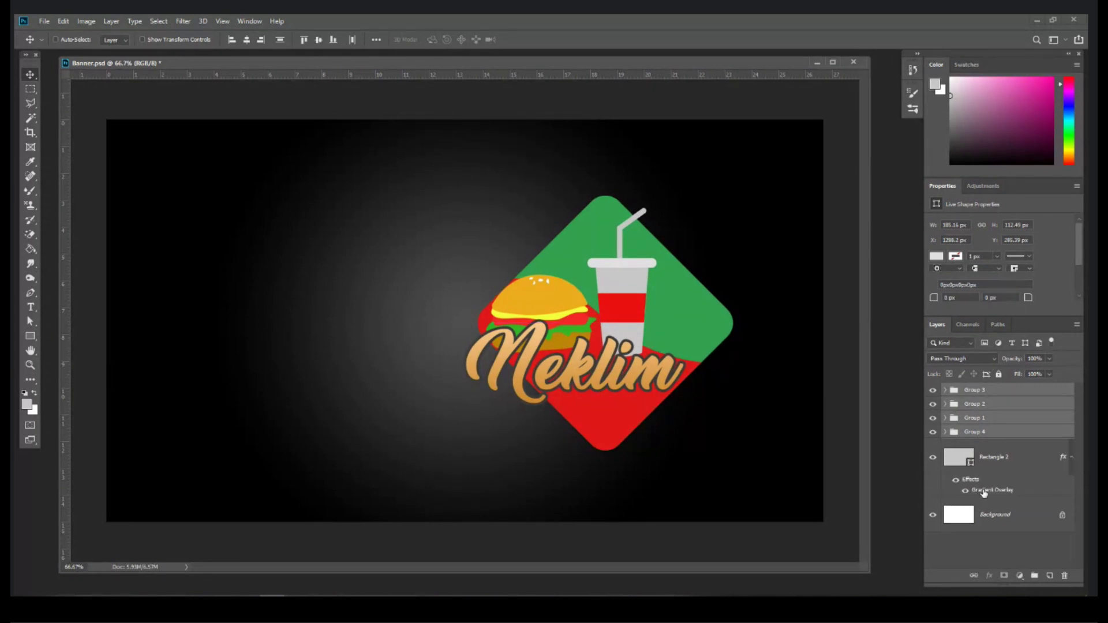
pyautogui.doubleClick(983, 492)
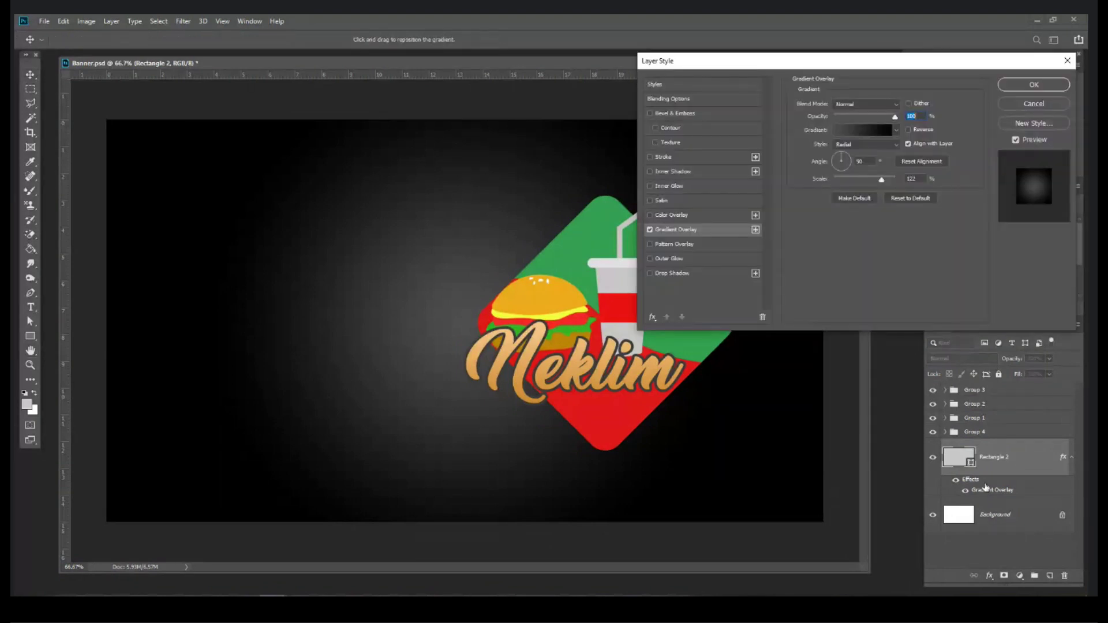
pyautogui.moveTo(485, 282); pyautogui.dragTo(617, 355)
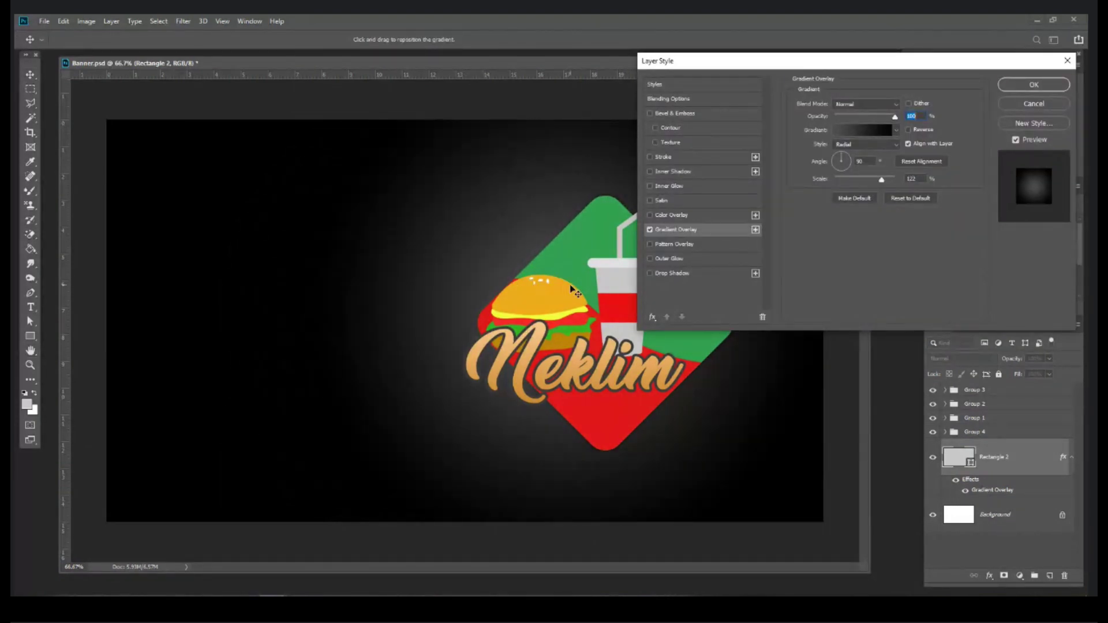
# Step: Darken the glow's centre colour stop, apply it, and add an empty Group 5
pyautogui.click(858, 133)
pyautogui.click(776, 375)
pyautogui.click(817, 360)
pyautogui.press('Return')
pyautogui.press('Return')
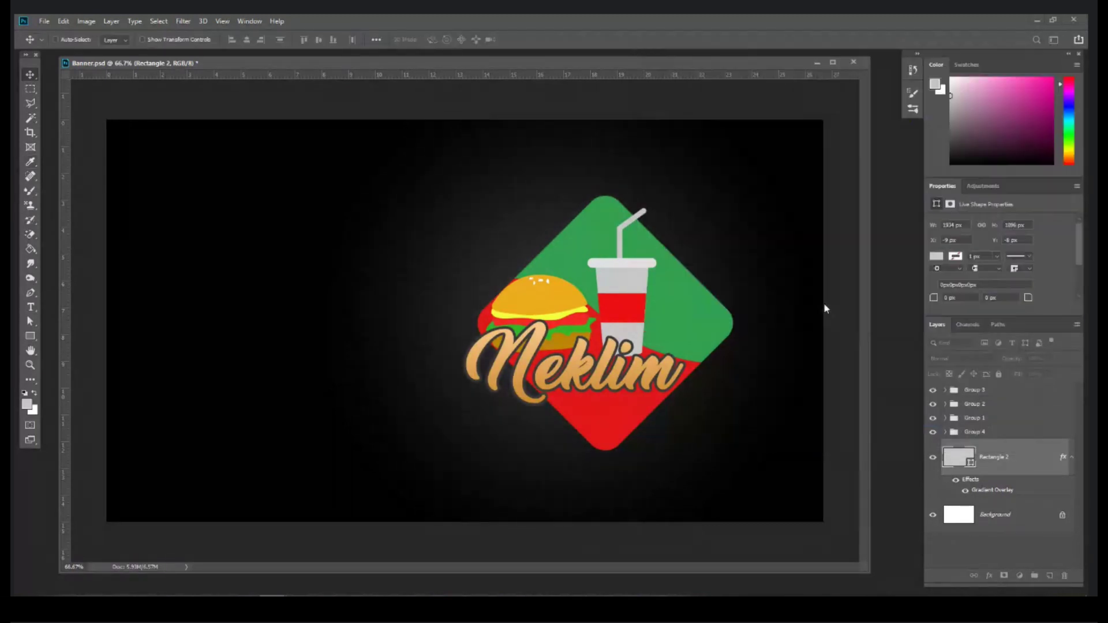
pyautogui.click(1071, 460)
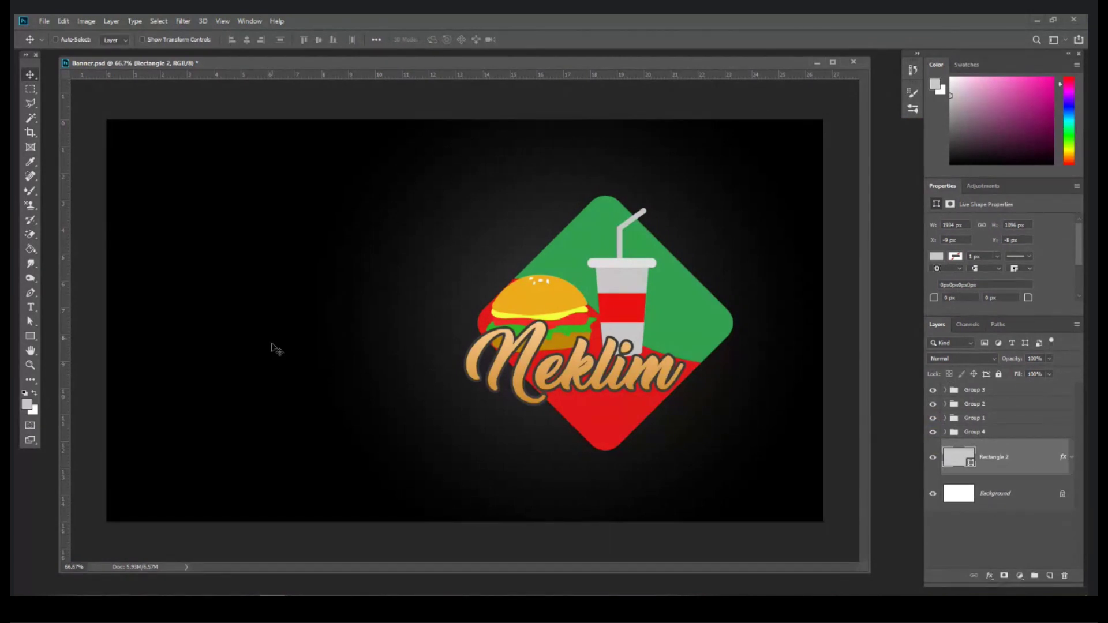
pyautogui.click(1034, 575)
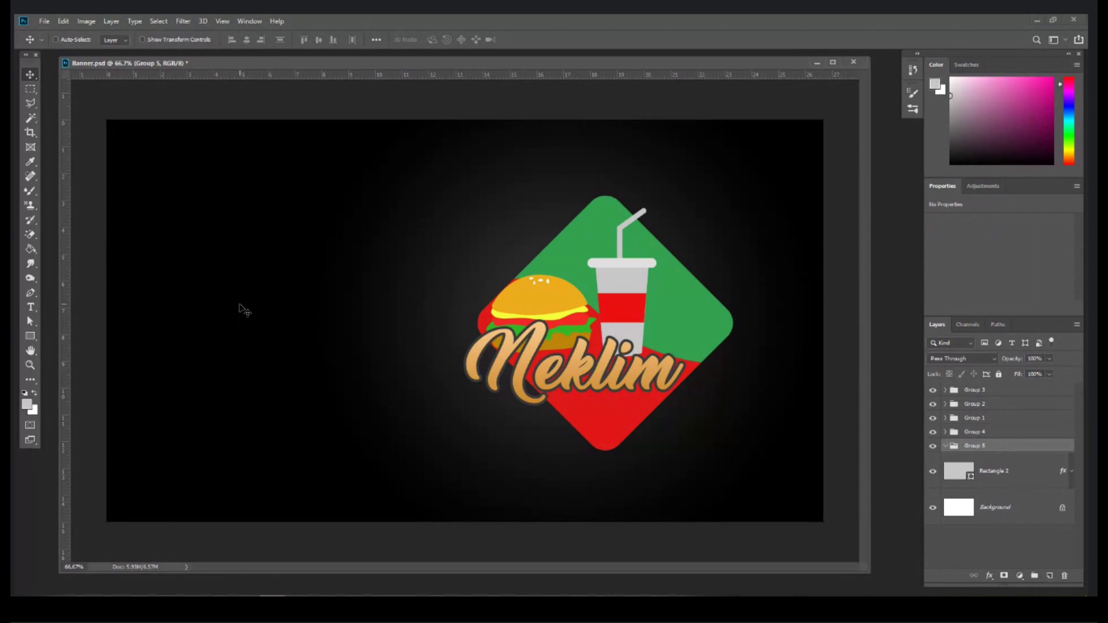
# Step: Draw a large rounded rectangle over the banner's left side and shift it up
pyautogui.hotkey('ctrl', '-')
pyautogui.click(30, 339)
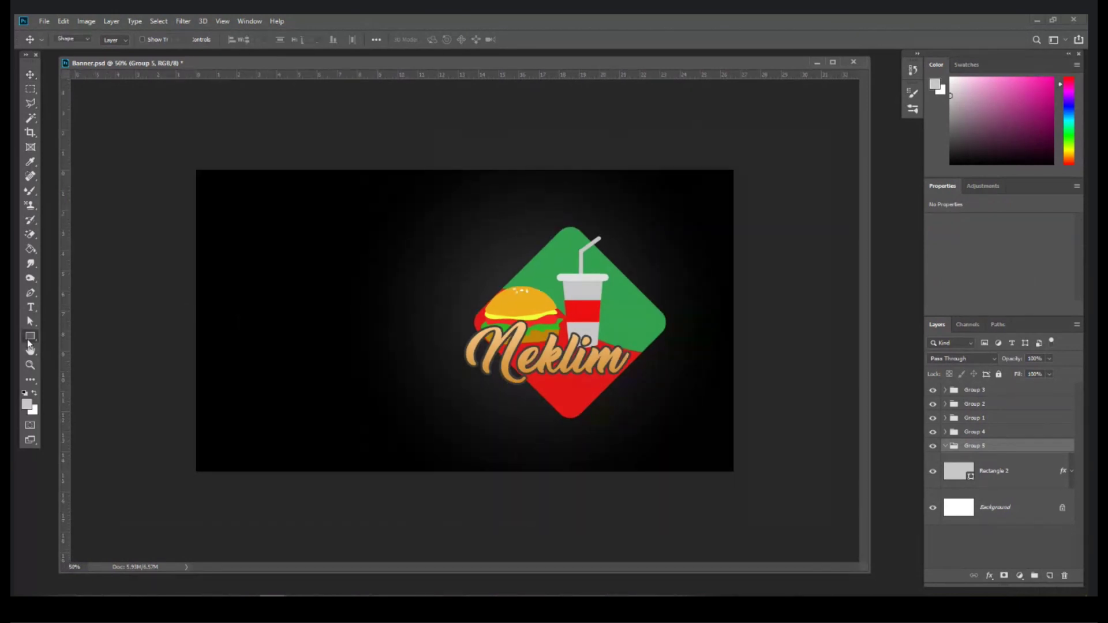
pyautogui.rightClick(30, 344)
pyautogui.click(75, 346)
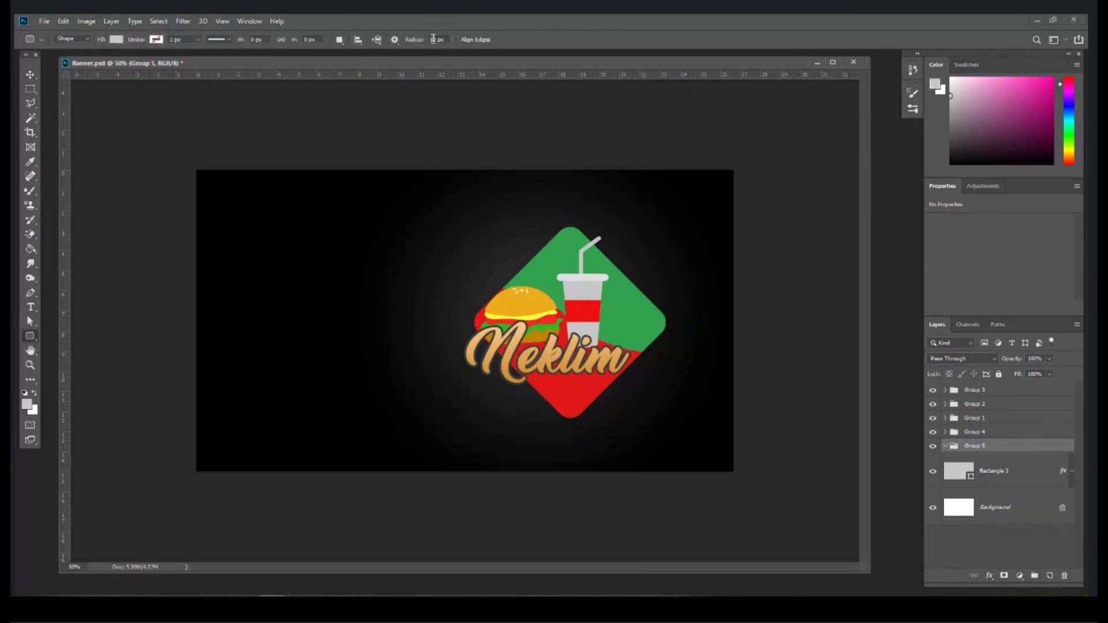
pyautogui.moveTo(88, 238); pyautogui.dragTo(461, 554)
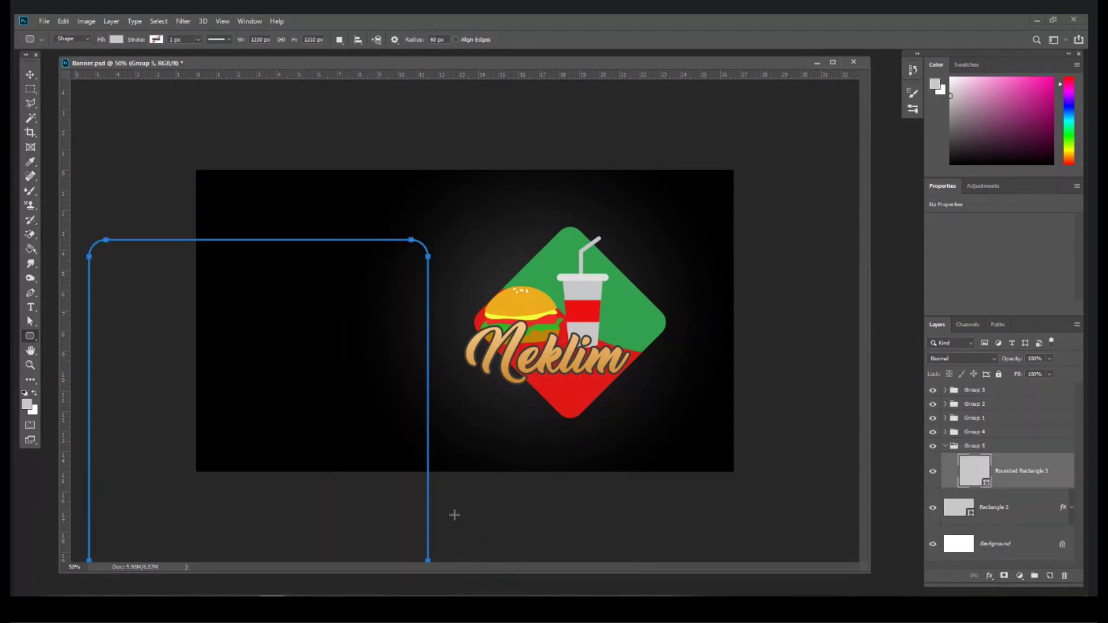
pyautogui.click(31, 76)
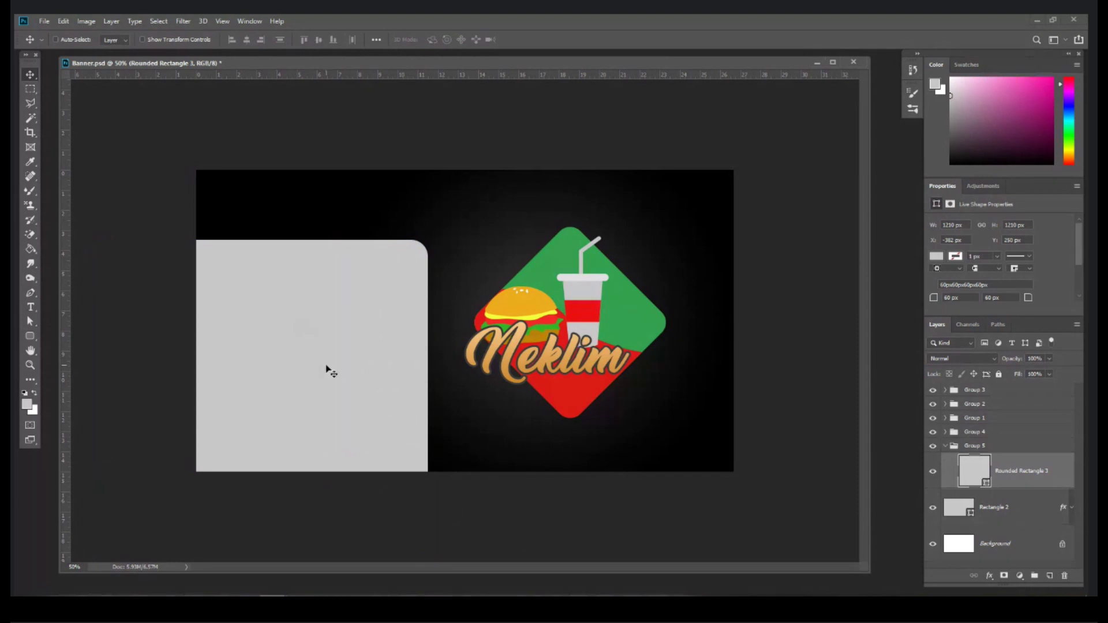
pyautogui.hotkey('ctrl', '+')
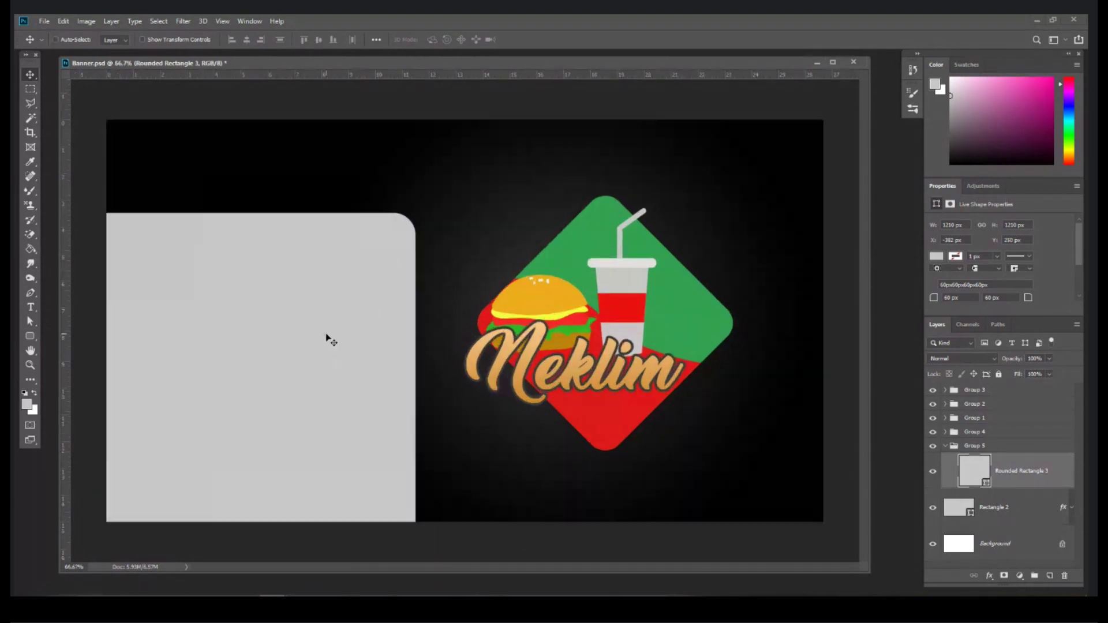
pyautogui.moveTo(334, 296); pyautogui.dragTo(340, 269)
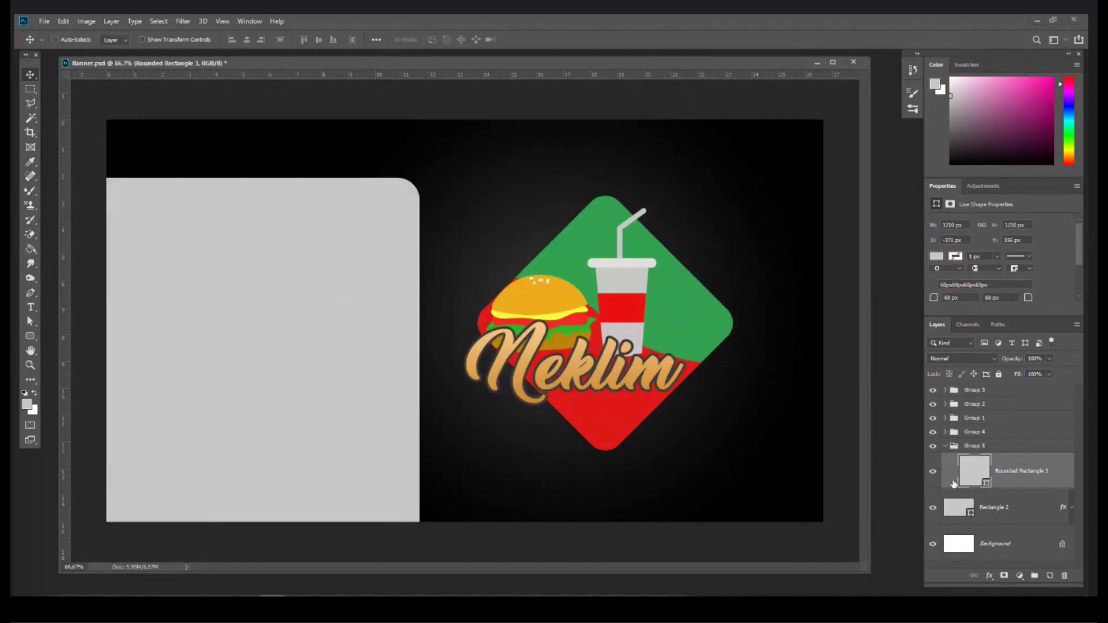
# Step: Change the rounded rectangle's fill to lemon yellow #e9d530
pyautogui.doubleClick(981, 467)
pyautogui.click(564, 314)
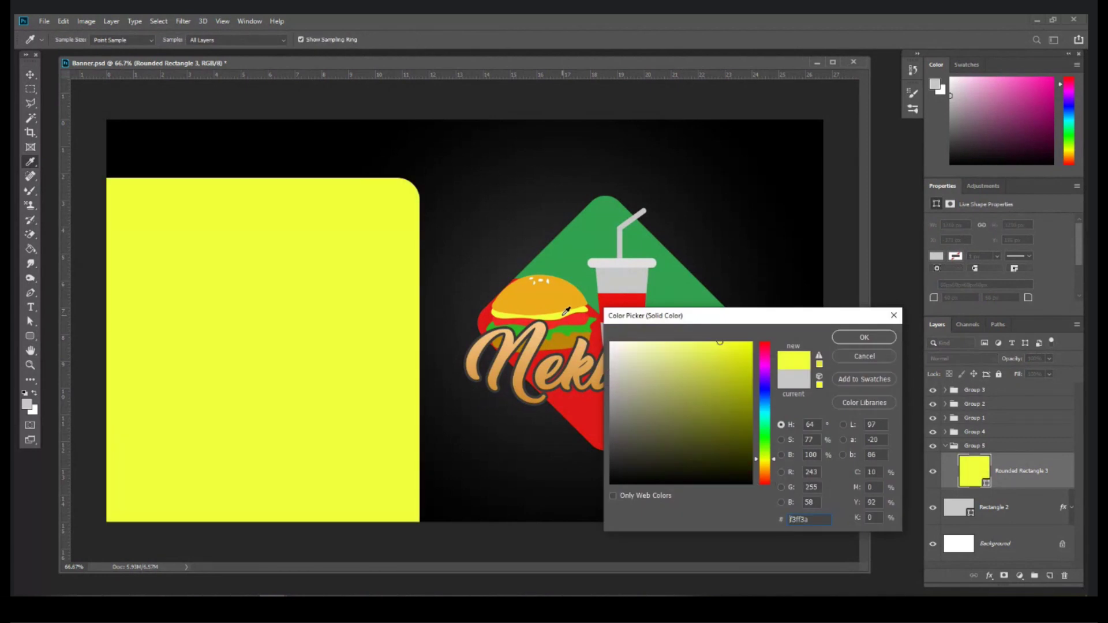
pyautogui.click(564, 300)
pyautogui.click(715, 352)
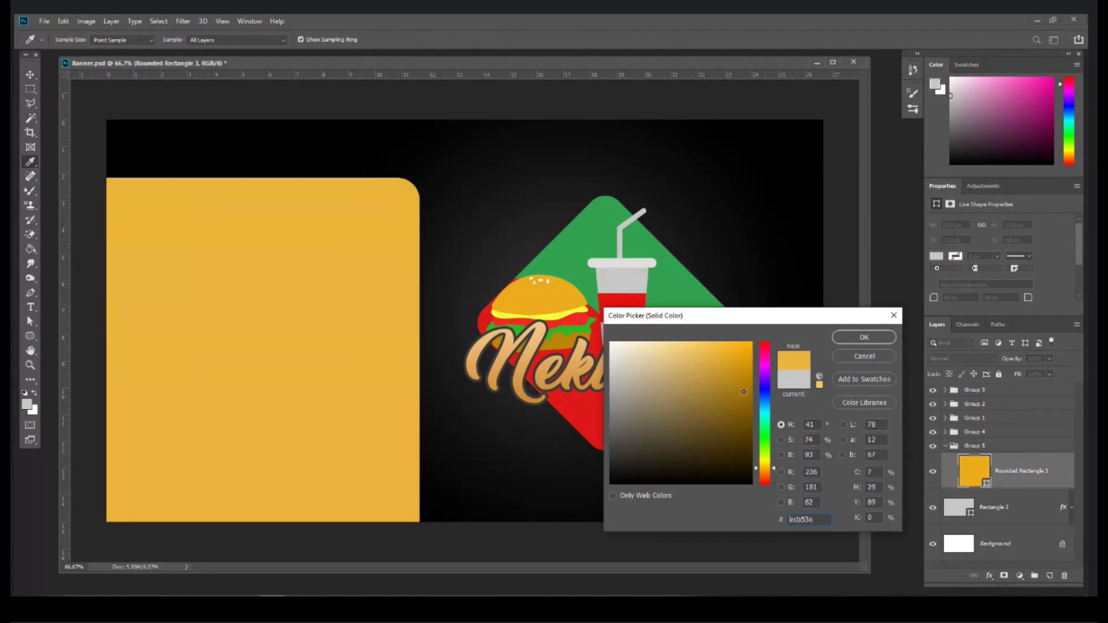
pyautogui.moveTo(757, 470); pyautogui.dragTo(758, 468)
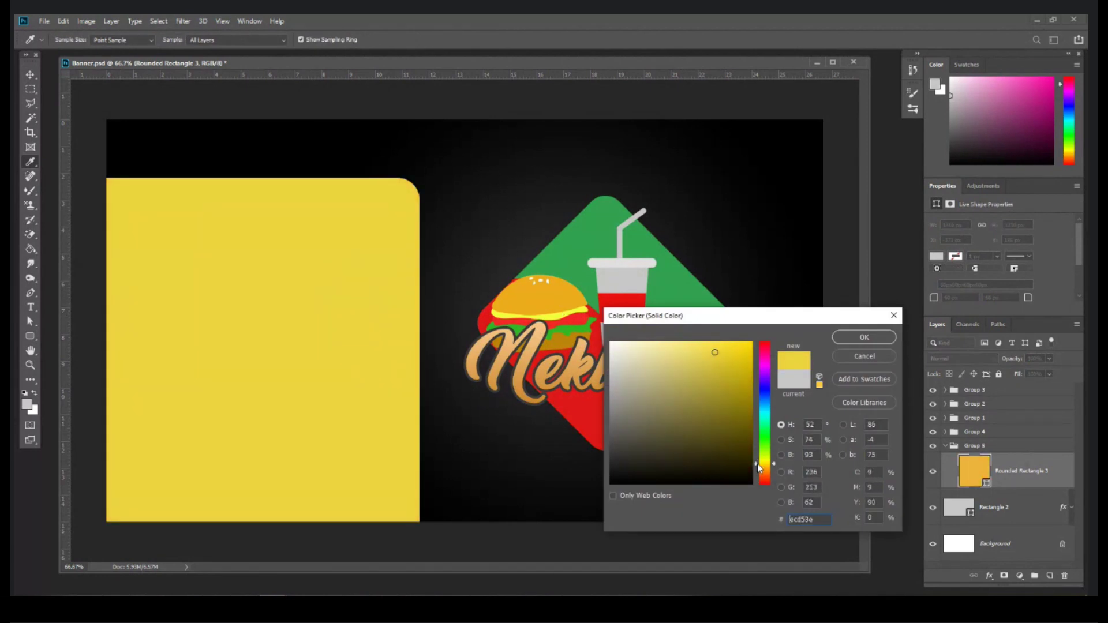
pyautogui.click(722, 354)
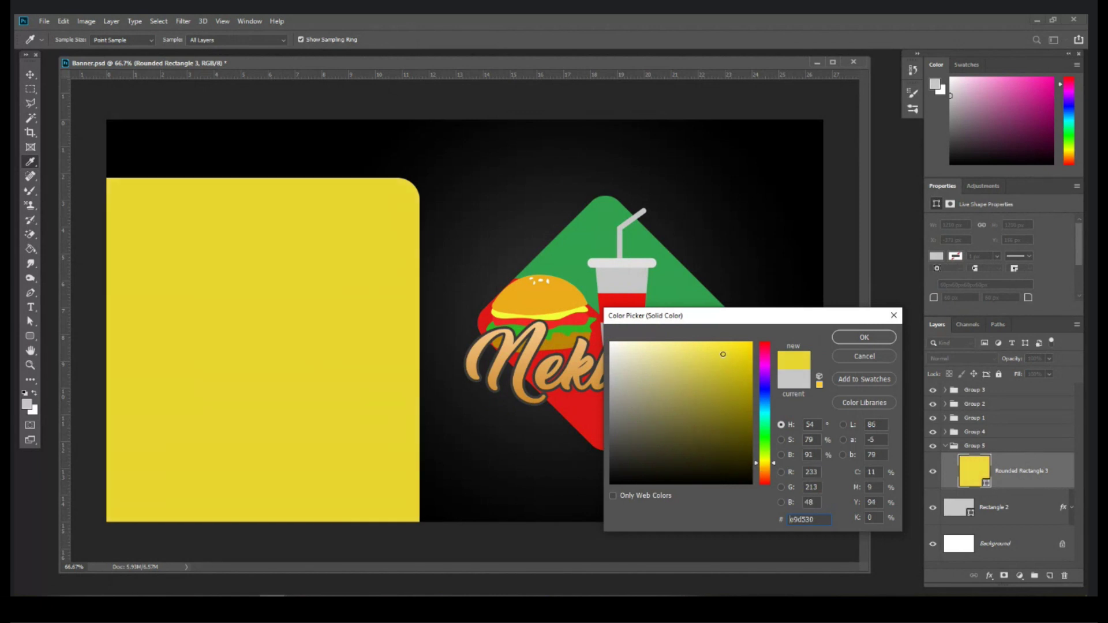
pyautogui.click(862, 337)
# Step: Nudge the yellow panel slightly upward on the banner
pyautogui.press('v')
pyautogui.moveTo(324, 253)
pyautogui.mouseDown()
pyautogui.moveTo(319, 128)
pyautogui.moveTo(338, 247)
pyautogui.mouseUp()
pyautogui.hotkey('ctrl', '-')
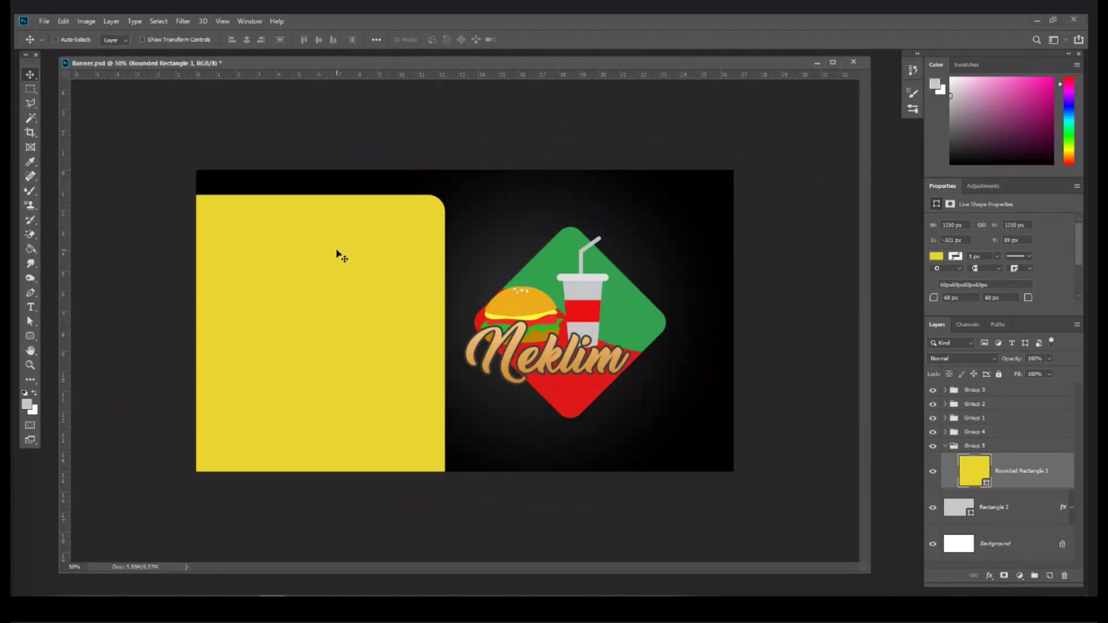
pyautogui.hotkey('ctrl', 't')
# Step: Rotate the yellow panel clockwise and shift the four Neklim logo groups slightly right
pyautogui.moveTo(452, 184); pyautogui.dragTo(372, 292)
pyautogui.press('Return')
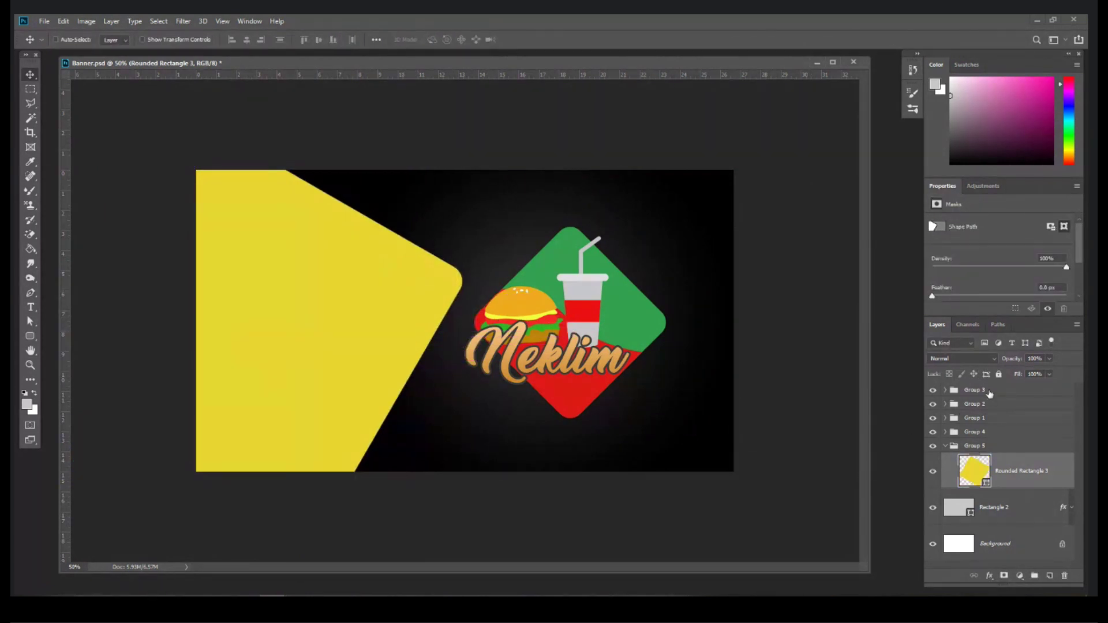
pyautogui.click(981, 390)
pyautogui.keyDown('shift'); pyautogui.click(939, 429); pyautogui.keyUp('shift')
pyautogui.moveTo(559, 315); pyautogui.dragTo(573, 313)
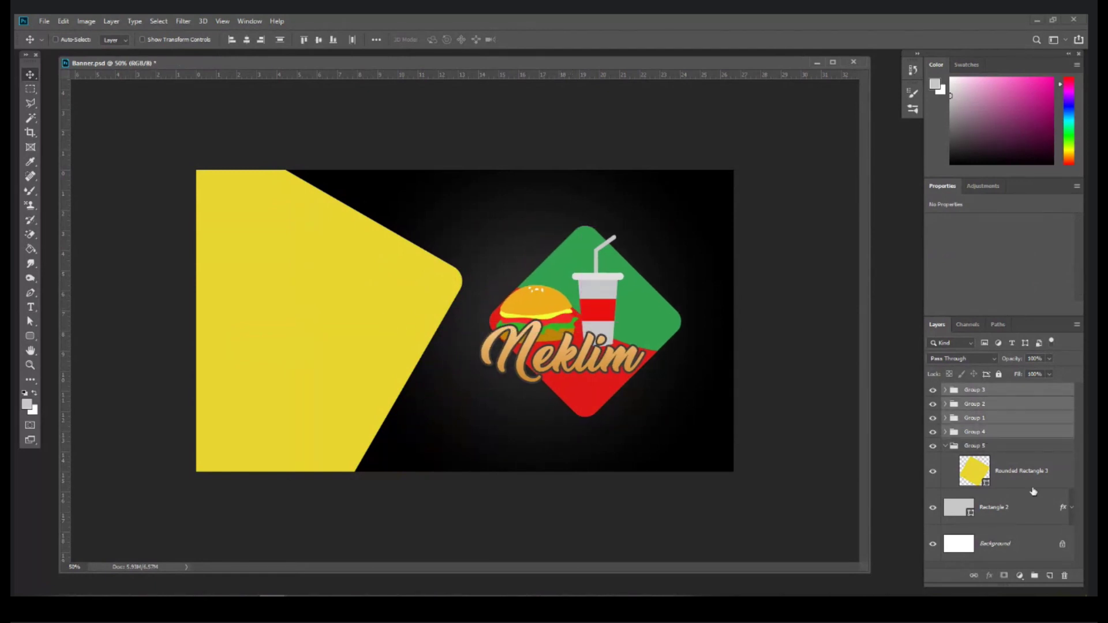
# Step: Raise Rounded Rectangle 3, rotate it back slightly counterclockwise, and move it right
pyautogui.click(1047, 471)
pyautogui.moveTo(353, 304)
pyautogui.mouseDown()
pyautogui.moveTo(358, 275)
pyautogui.moveTo(355, 286)
pyautogui.mouseUp()
pyautogui.hotkey('ctrl', 't')
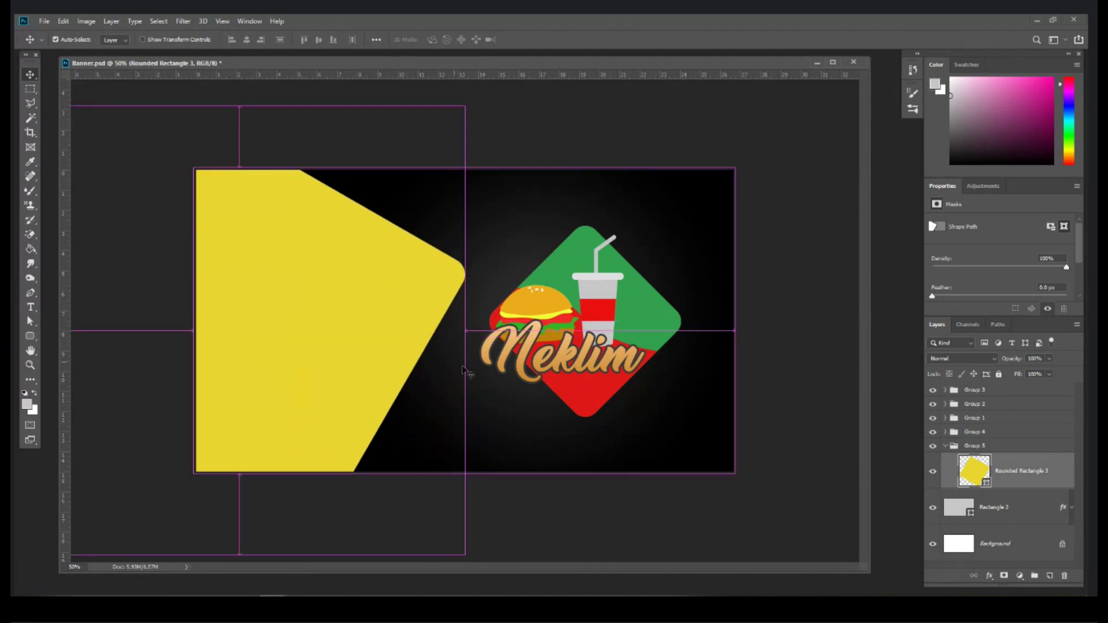
pyautogui.moveTo(491, 540); pyautogui.dragTo(500, 350)
pyautogui.press('Return')
pyautogui.moveTo(369, 254)
pyautogui.mouseDown()
pyautogui.moveTo(366, 271)
pyautogui.moveTo(389, 245)
pyautogui.moveTo(376, 251)
pyautogui.mouseUp()
pyautogui.hotkey('ctrl', '+')
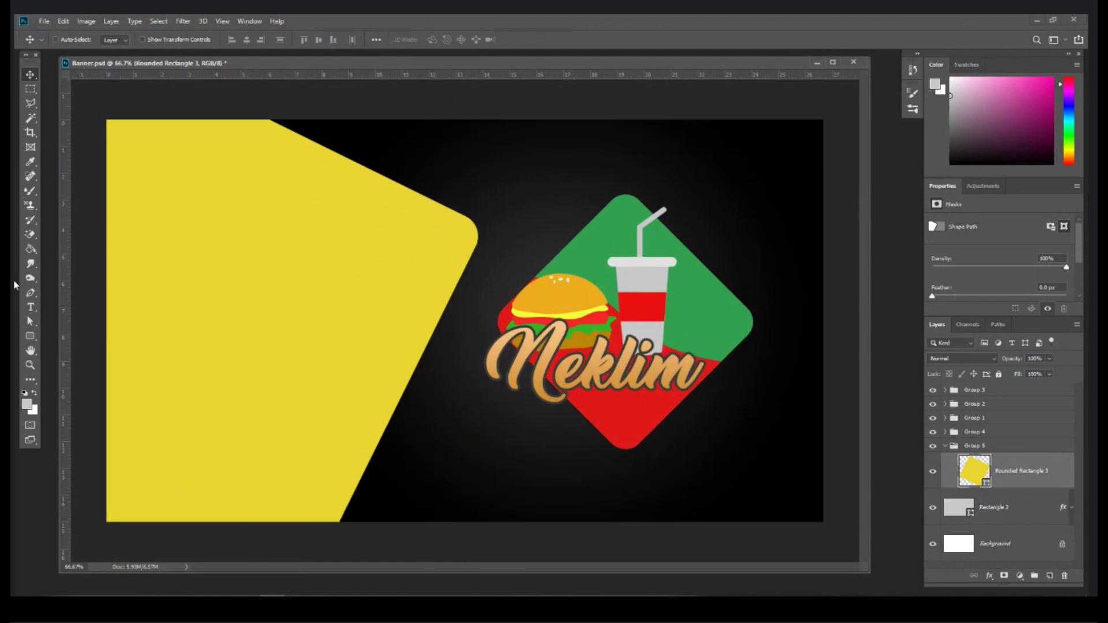
pyautogui.click(31, 307)
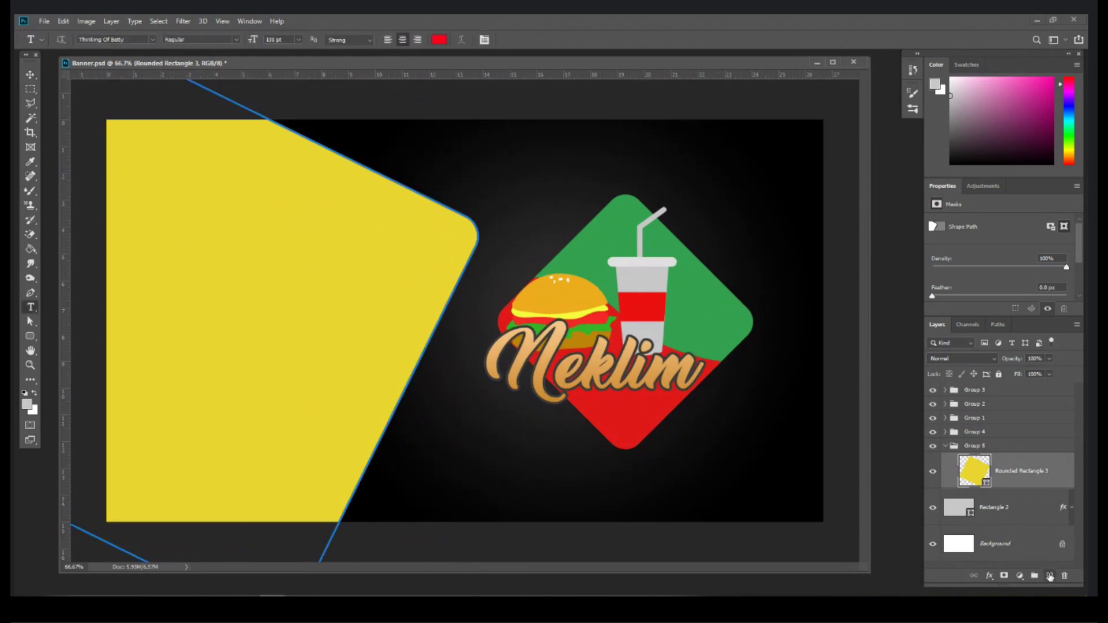
# Step: Add a left-aligned text layer on the yellow panel reading 'Family Pack'
pyautogui.click(1049, 576)
pyautogui.click(198, 233)
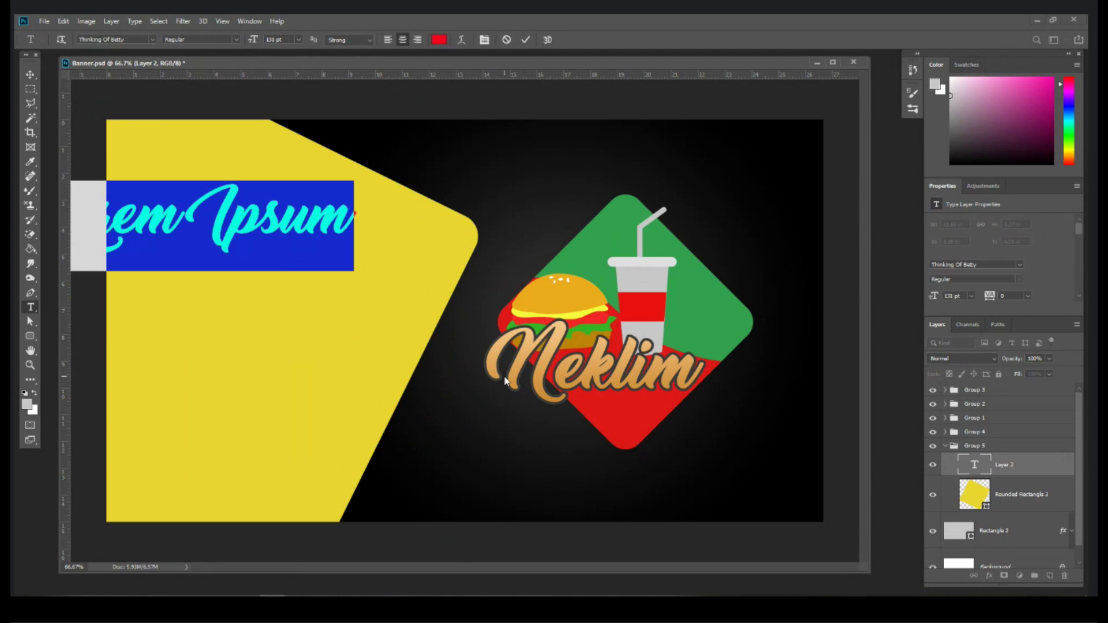
pyautogui.click(387, 39)
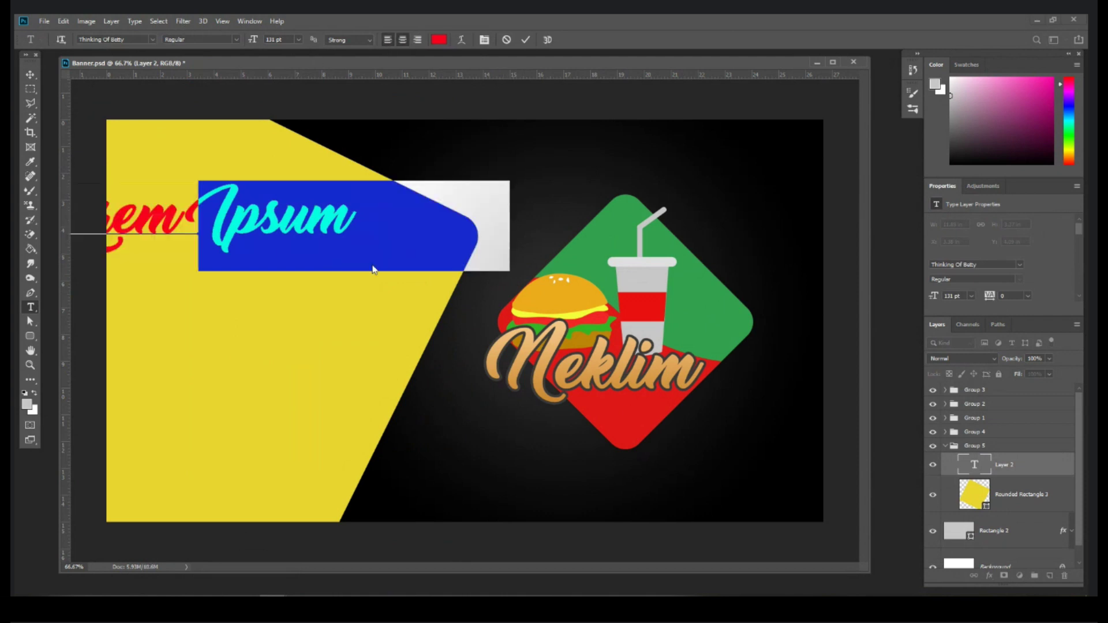
pyautogui.write('Fmi')
pyautogui.hotkey('ctrl', 'a')
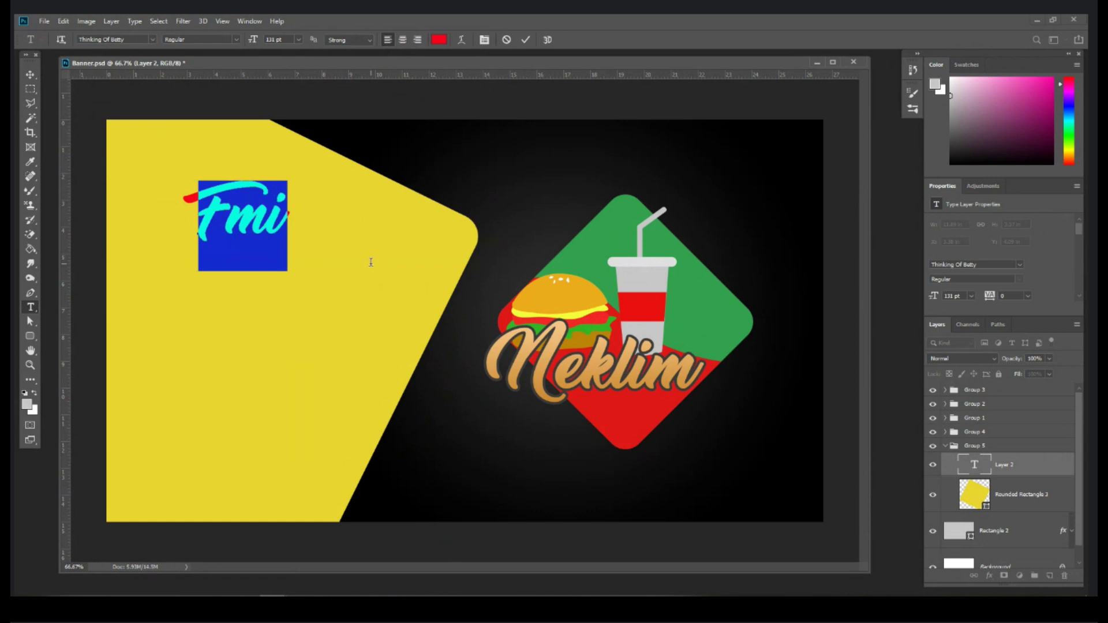
pyautogui.write('Famil')
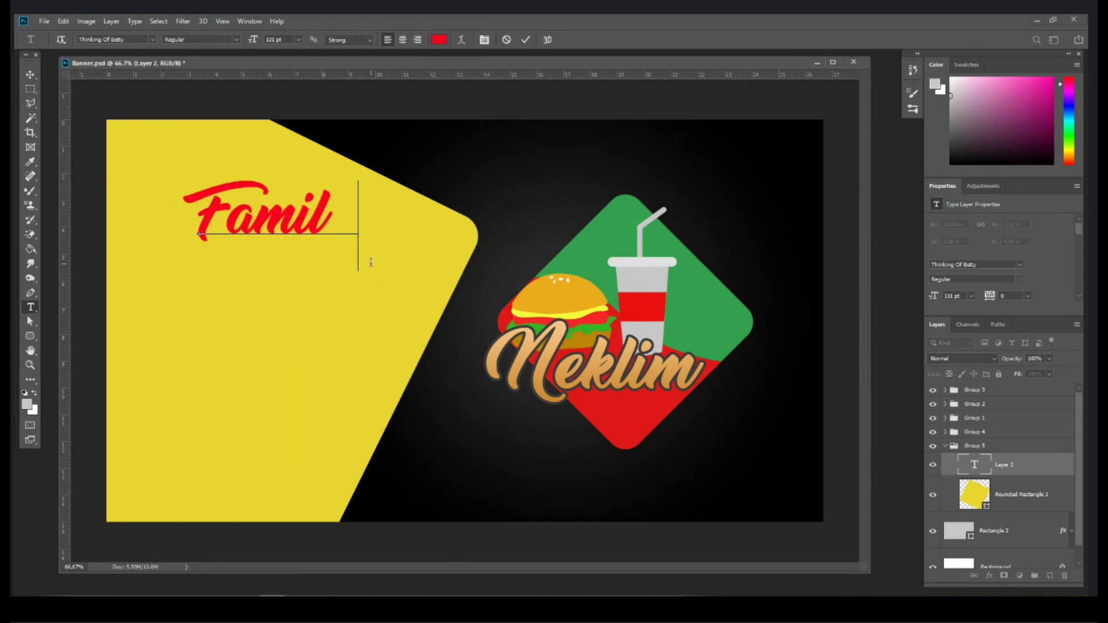
pyautogui.write('y Pack')
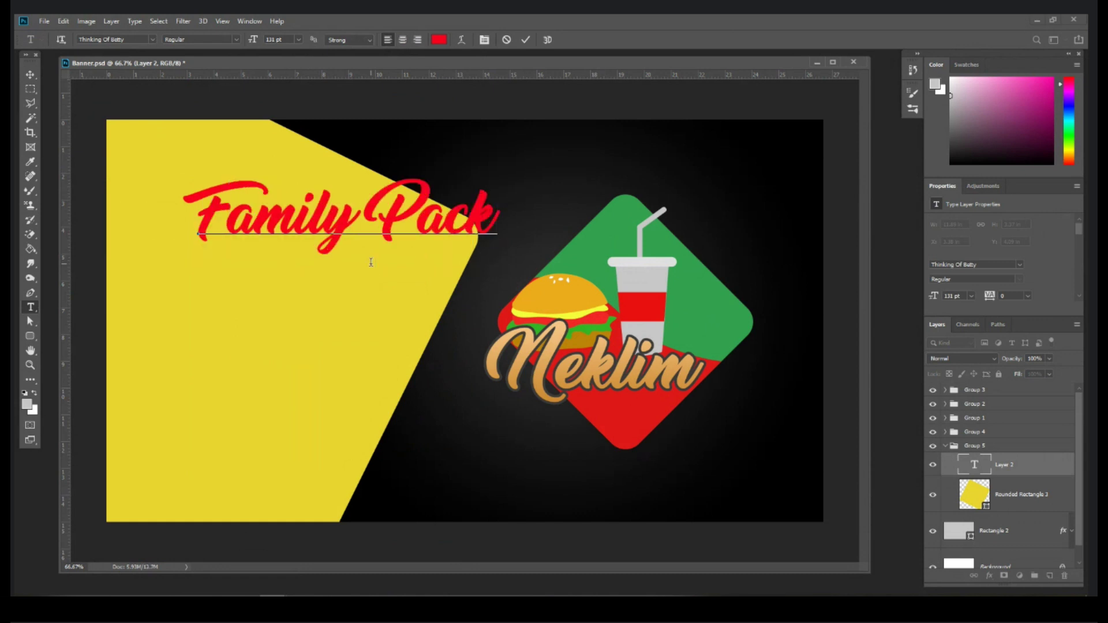
pyautogui.hotkey('ctrl', 'a')
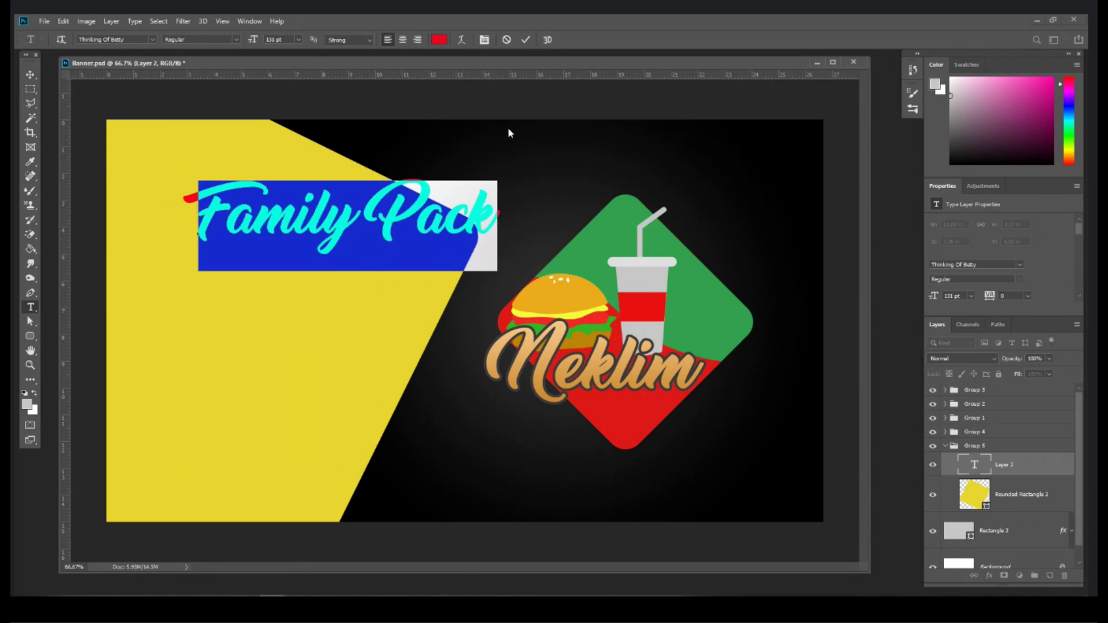
# Step: Colour the Family Pack text black (000000)
pyautogui.click(438, 39)
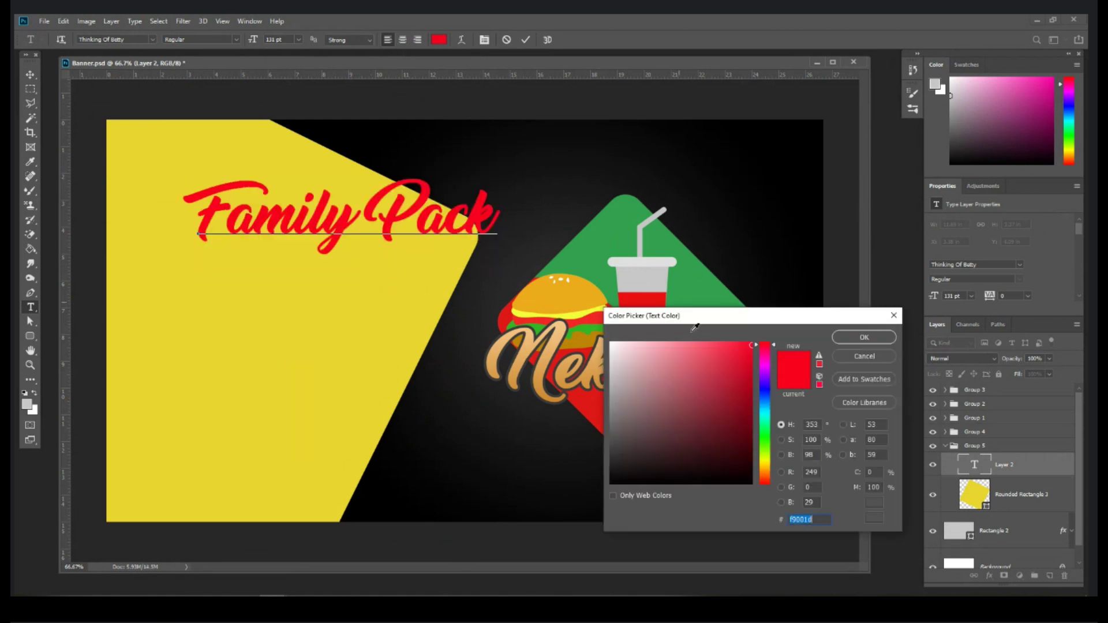
pyautogui.moveTo(682, 316); pyautogui.dragTo(617, 275)
pyautogui.write('000000')
pyautogui.click(798, 294)
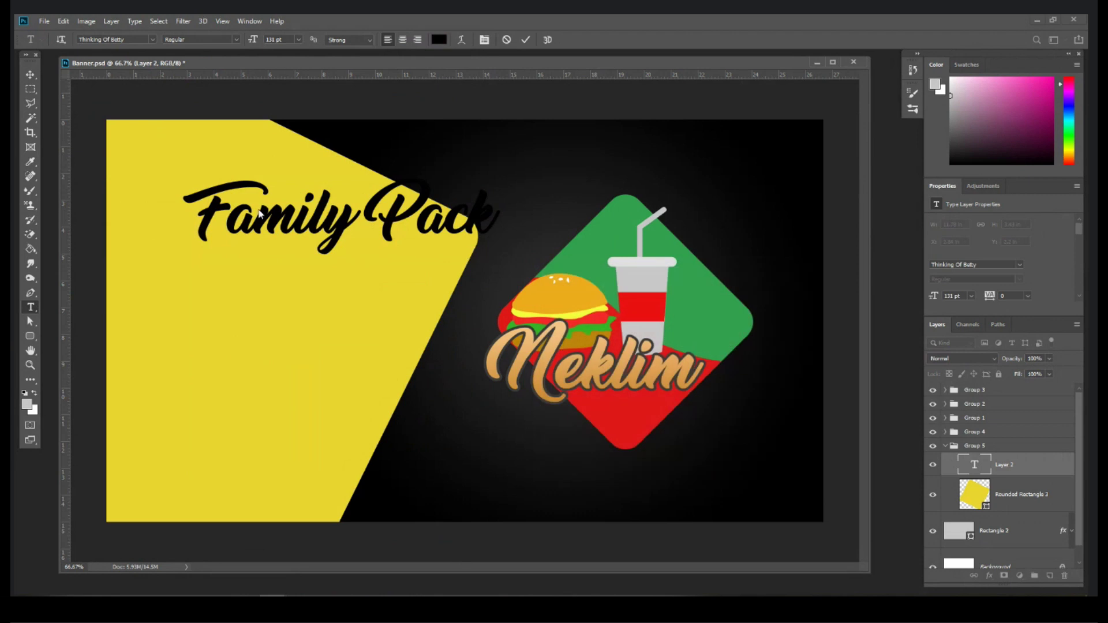
# Step: Set the heading to Montserrat Extra Bold in All Caps
pyautogui.click(152, 39)
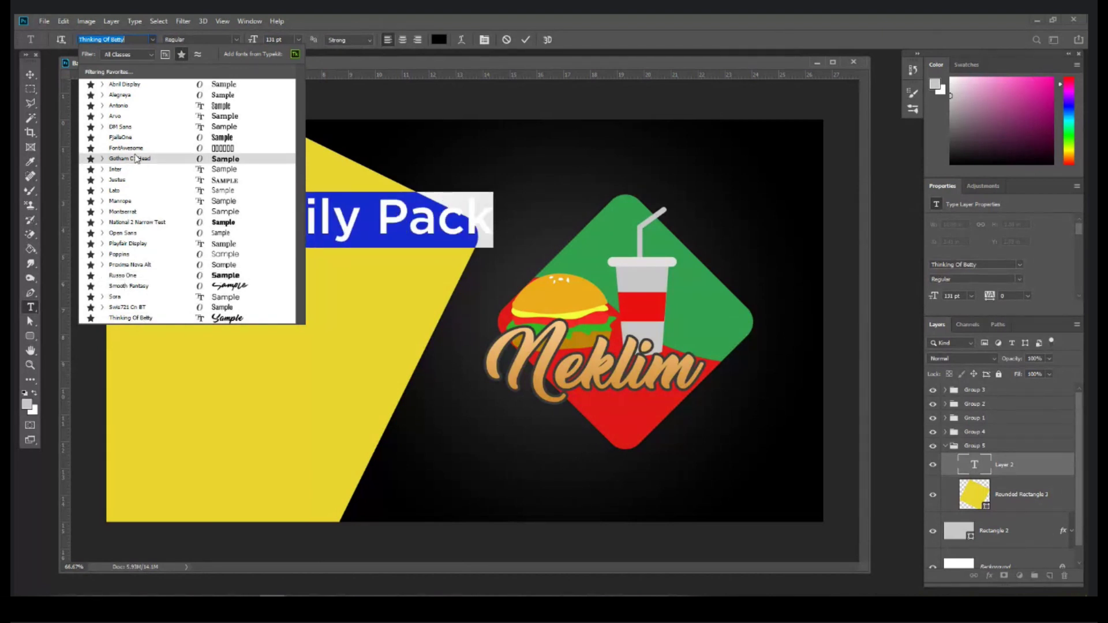
pyautogui.click(138, 211)
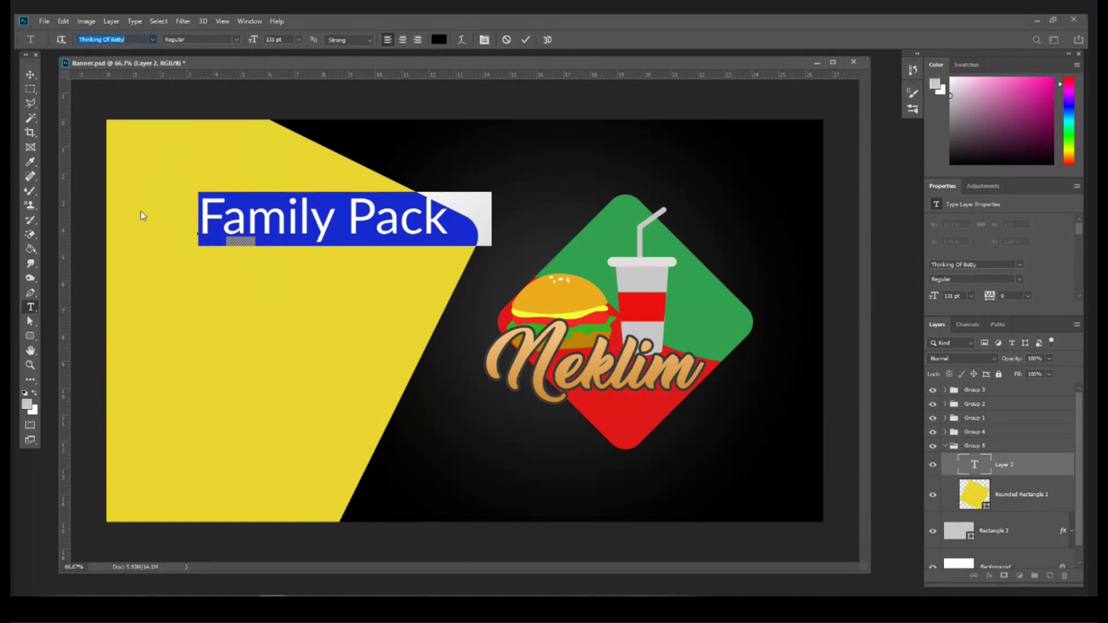
pyautogui.click(236, 41)
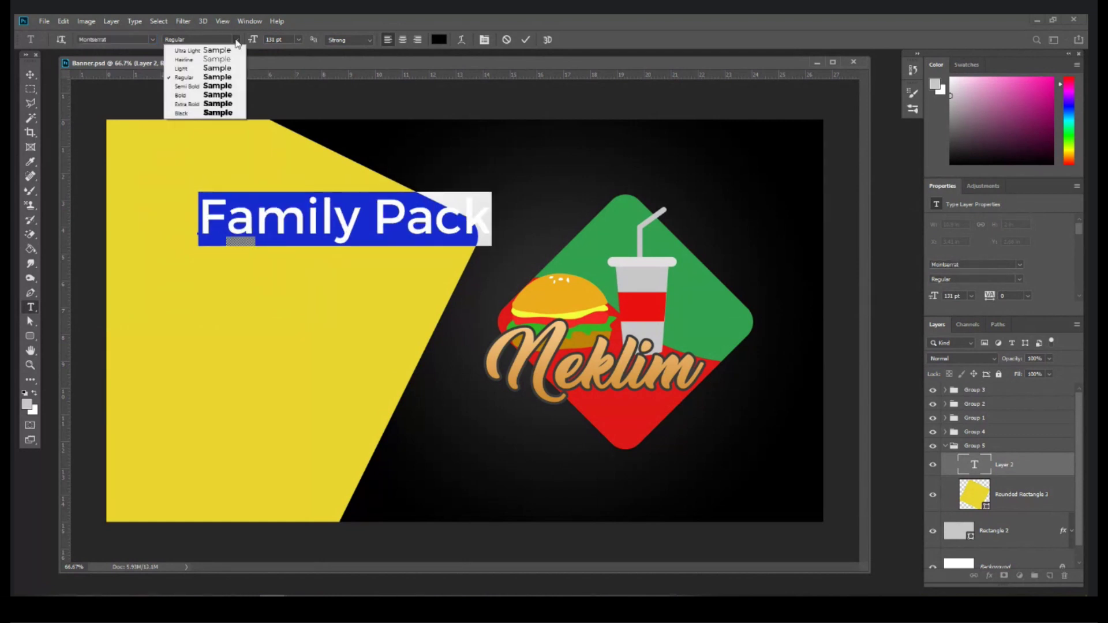
pyautogui.click(213, 104)
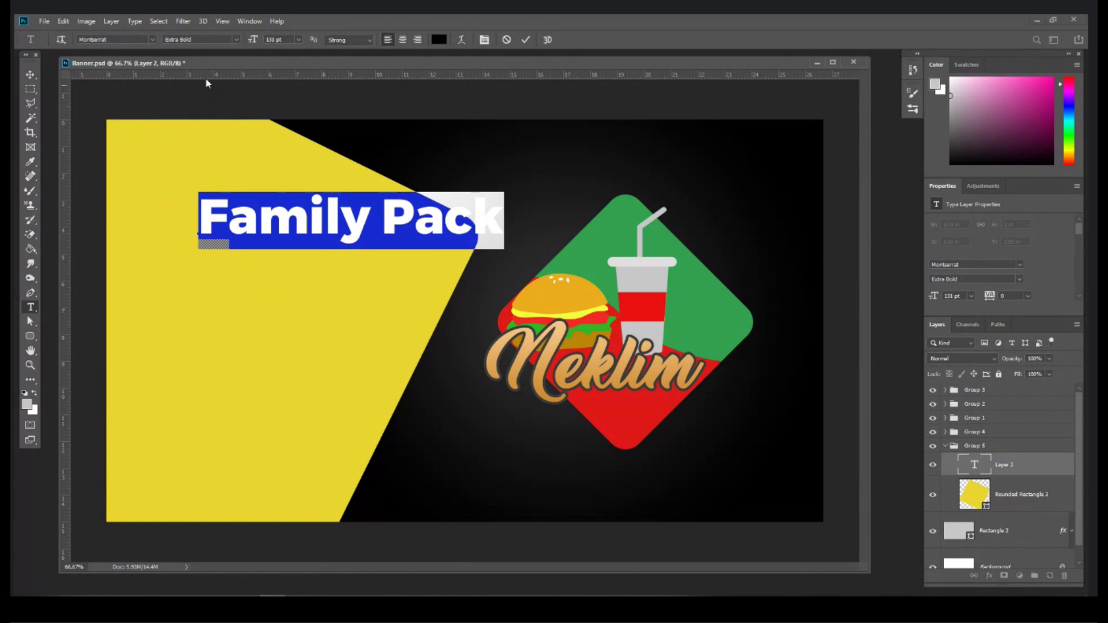
pyautogui.click(321, 215)
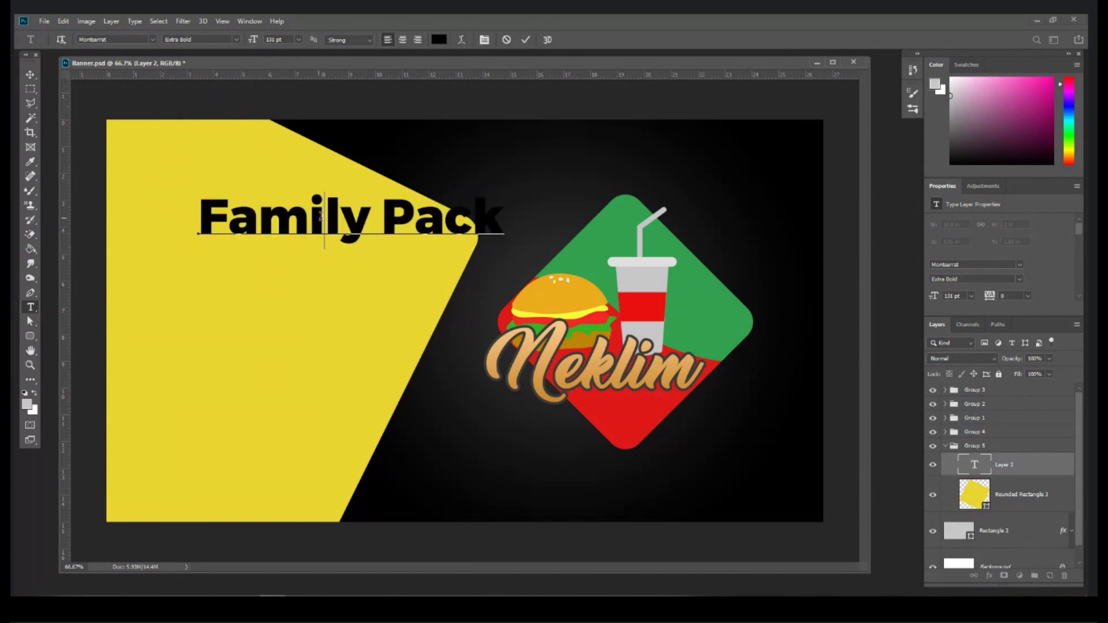
pyautogui.moveTo(208, 210); pyautogui.dragTo(521, 215)
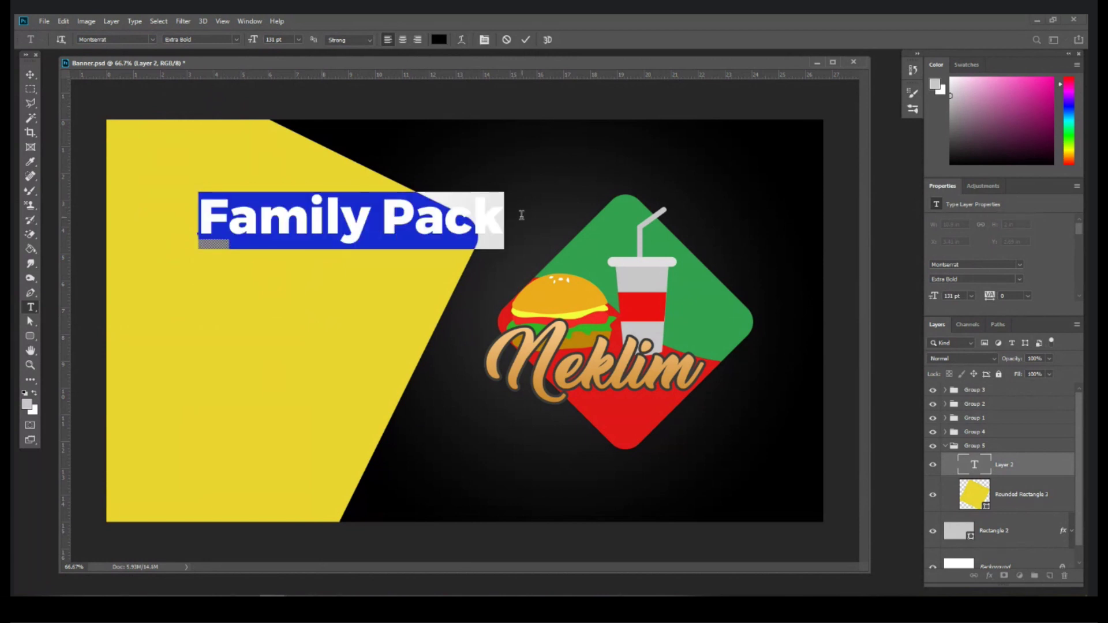
pyautogui.click(484, 40)
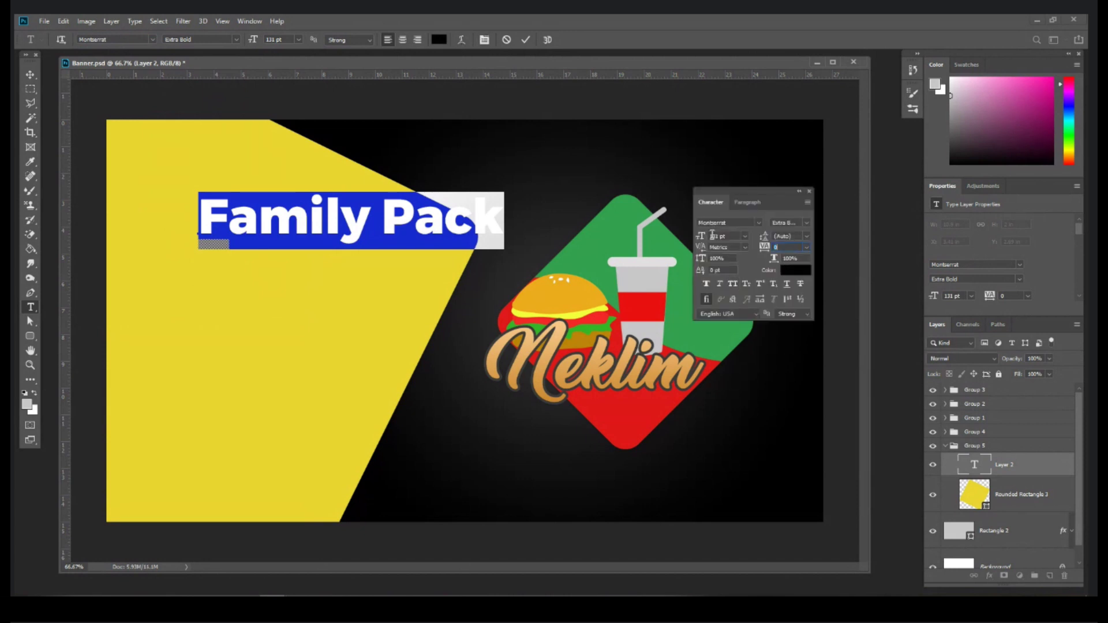
pyautogui.click(732, 283)
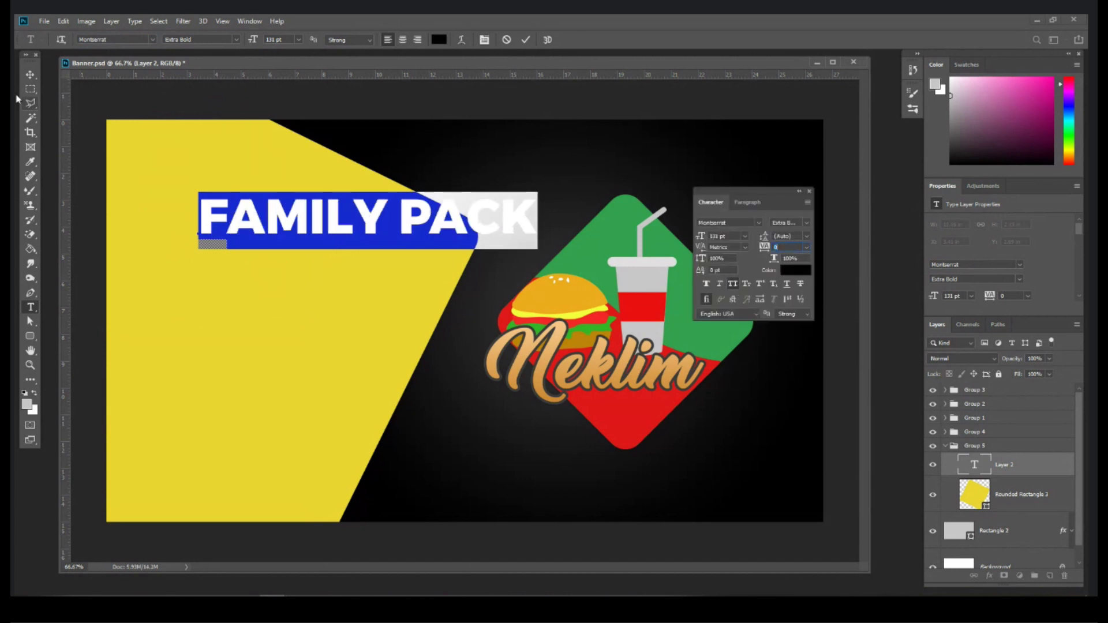
pyautogui.click(30, 75)
# Step: Break FAMILY PACK onto two lines with 117 pt leading
pyautogui.doubleClick(382, 218)
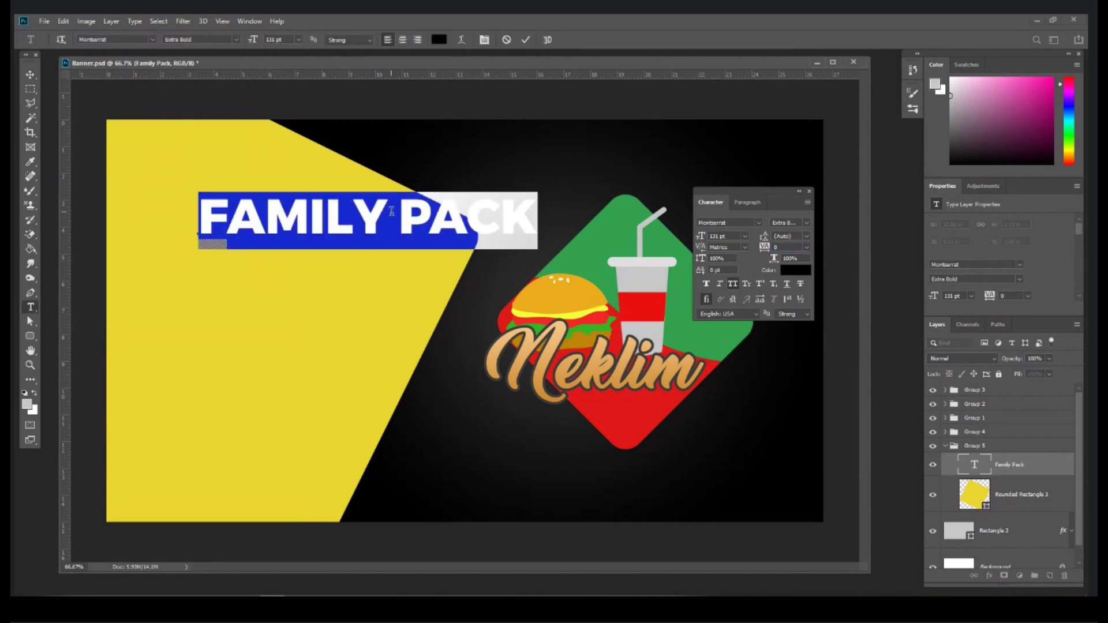
pyautogui.click(399, 214)
pyautogui.press('Return')
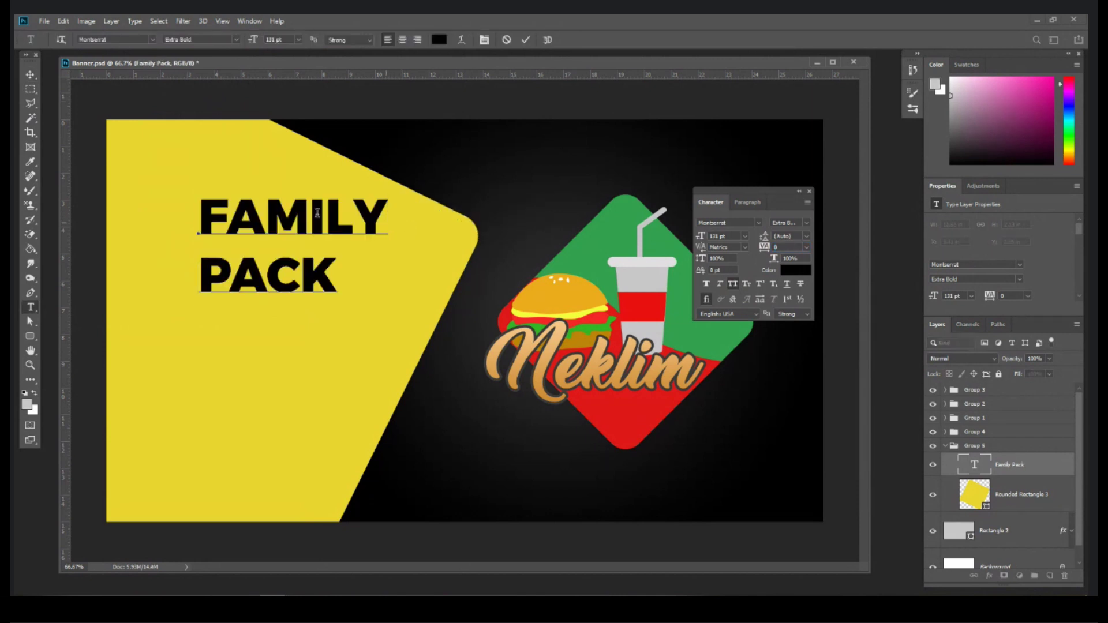
pyautogui.hotkey('ctrl', 'a')
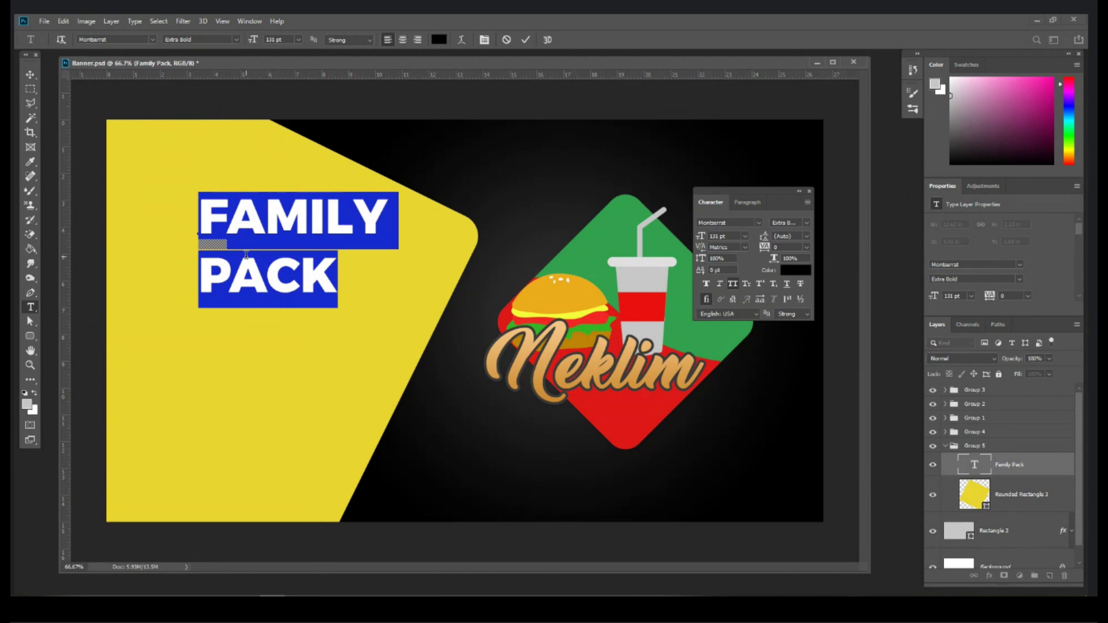
pyautogui.moveTo(764, 239)
pyautogui.mouseDown()
pyautogui.moveTo(808, 244)
pyautogui.moveTo(745, 249)
pyautogui.moveTo(807, 240)
pyautogui.moveTo(751, 241)
pyautogui.mouseUp()
pyautogui.click(806, 238)
pyautogui.click(30, 74)
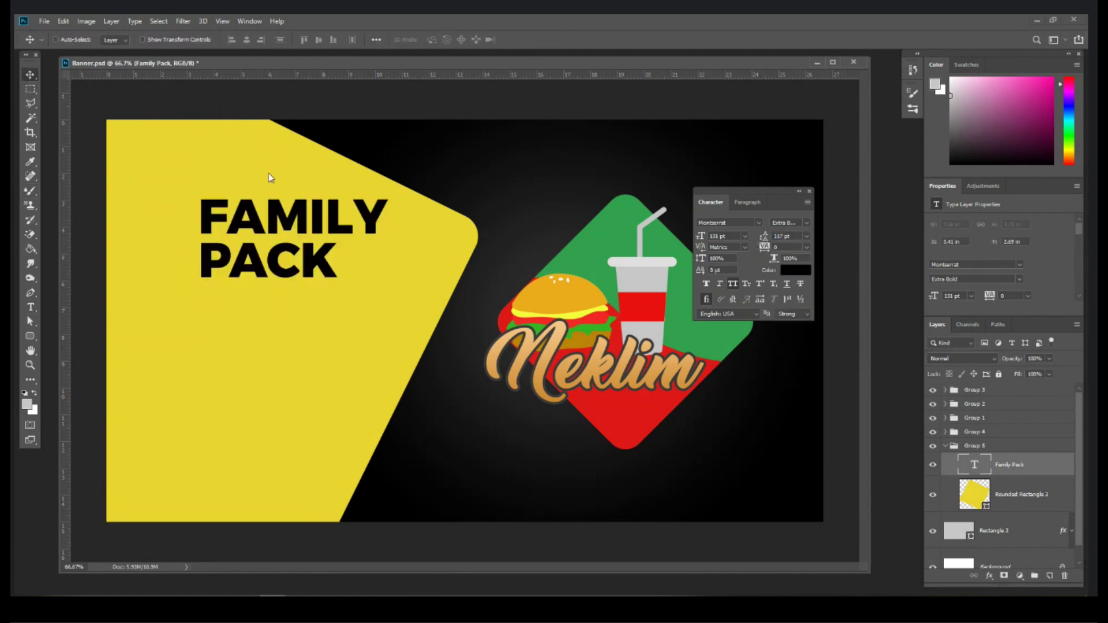
# Step: Move the heading left and down and enlarge it to about 114%
pyautogui.moveTo(306, 250); pyautogui.dragTo(264, 269)
pyautogui.hotkey('ctrl', 't')
pyautogui.moveTo(345, 266); pyautogui.dragTo(371, 263)
pyautogui.moveTo(285, 286); pyautogui.dragTo(283, 286)
pyautogui.press('Return')
pyautogui.click(31, 308)
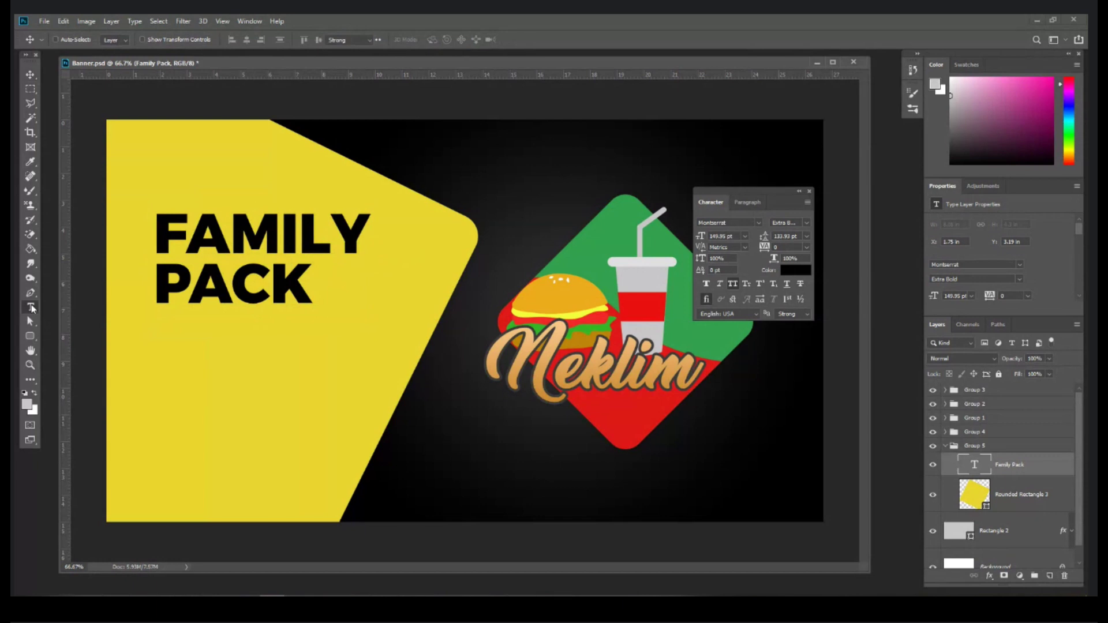
# Step: Add the text 'OFFER VALID 5 SEPT 2021' below the heading at 37 pt
pyautogui.click(160, 358)
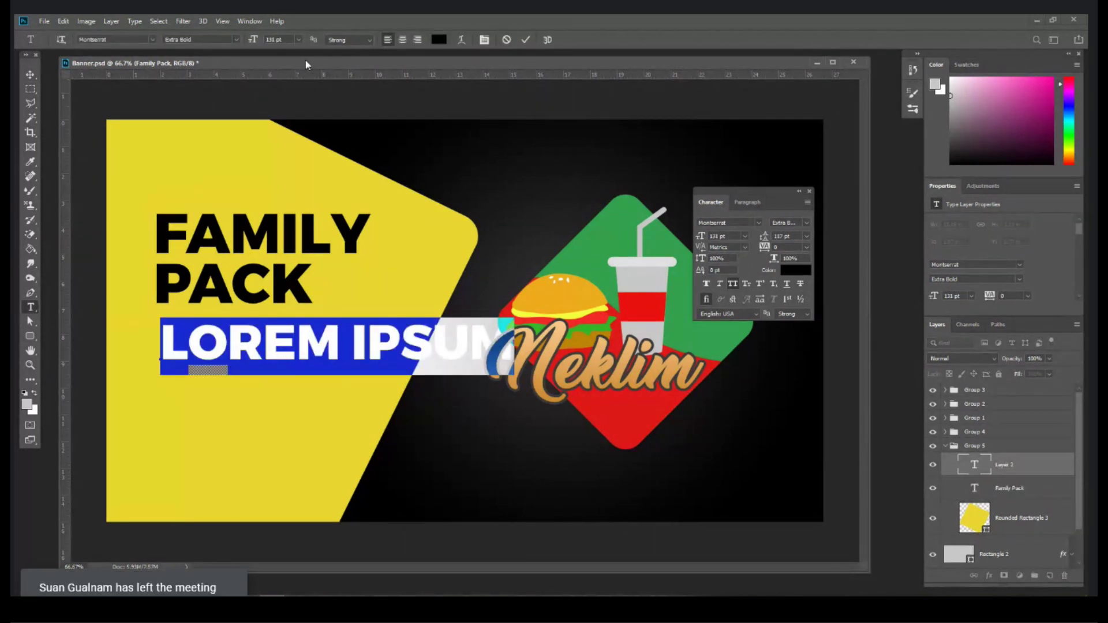
pyautogui.click(298, 39)
pyautogui.click(283, 115)
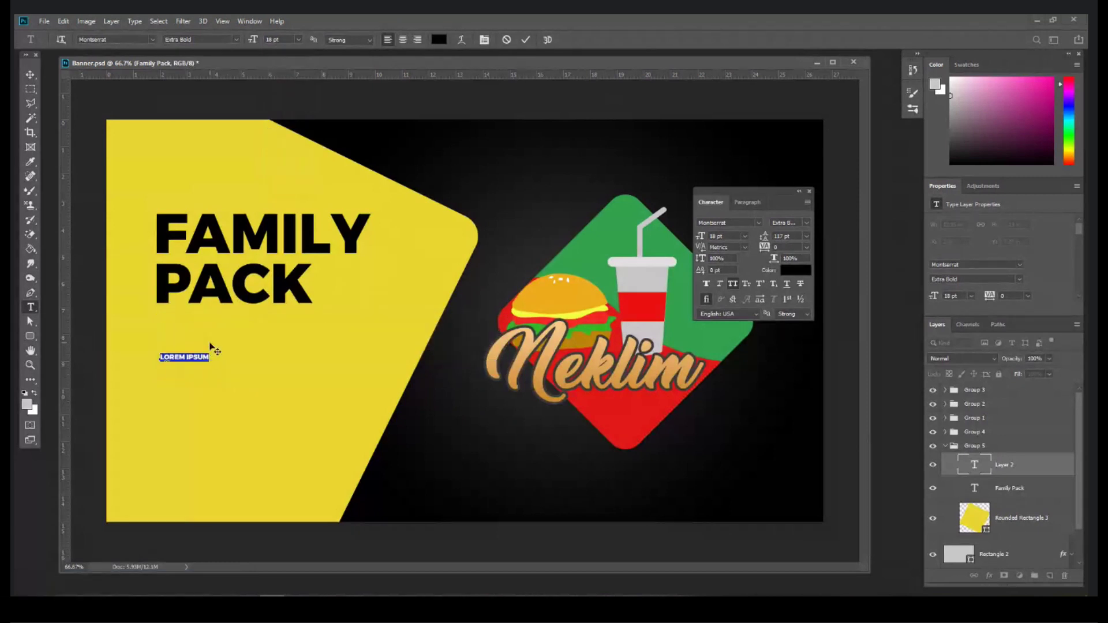
pyautogui.hotkey('ctrl', 'shift', '.')
pyautogui.hotkey('ctrl', 'shift', '.')
pyautogui.hotkey('ctrl', 'shift', '.')
pyautogui.hotkey('ctrl', 'shift', '.')
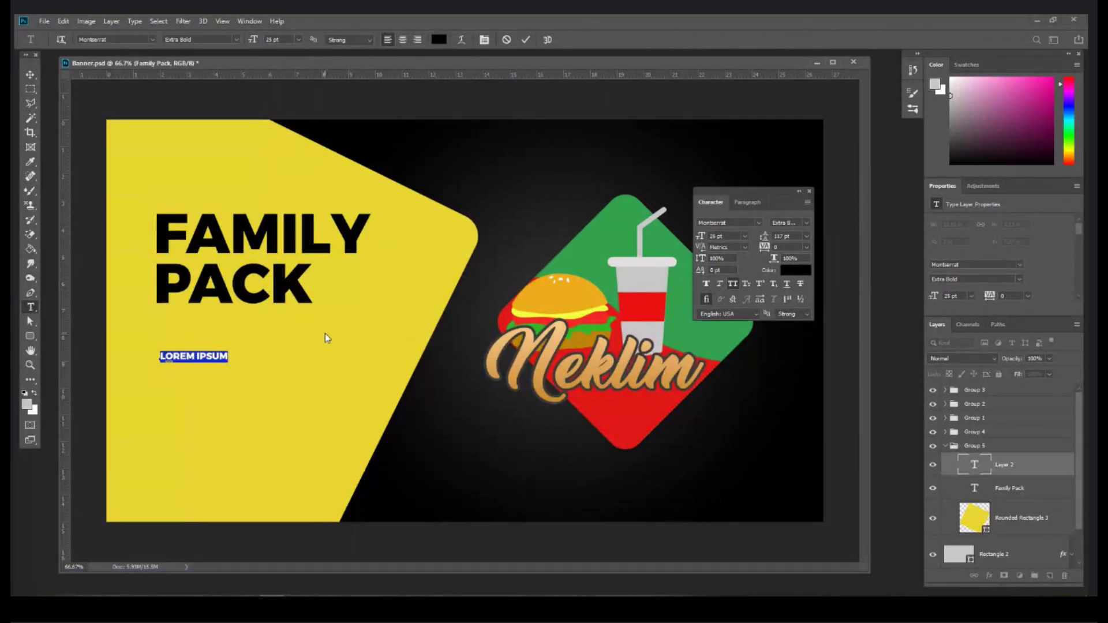
pyautogui.write('OFFE')
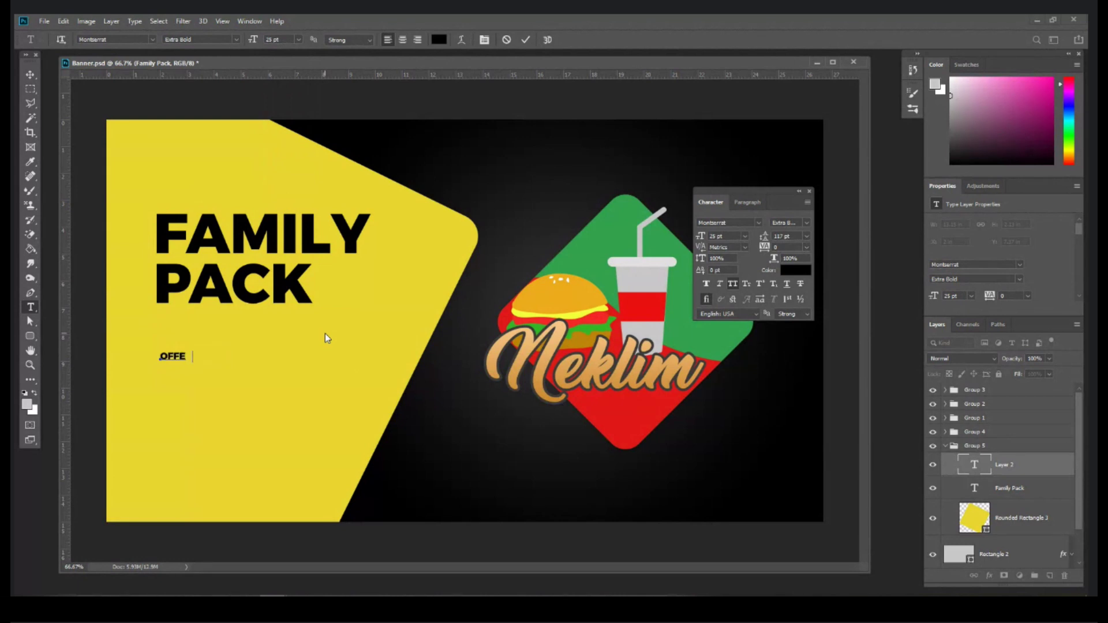
pyautogui.write('R VALID 5 SEPT 2021')
pyautogui.hotkey('ctrl', 'a')
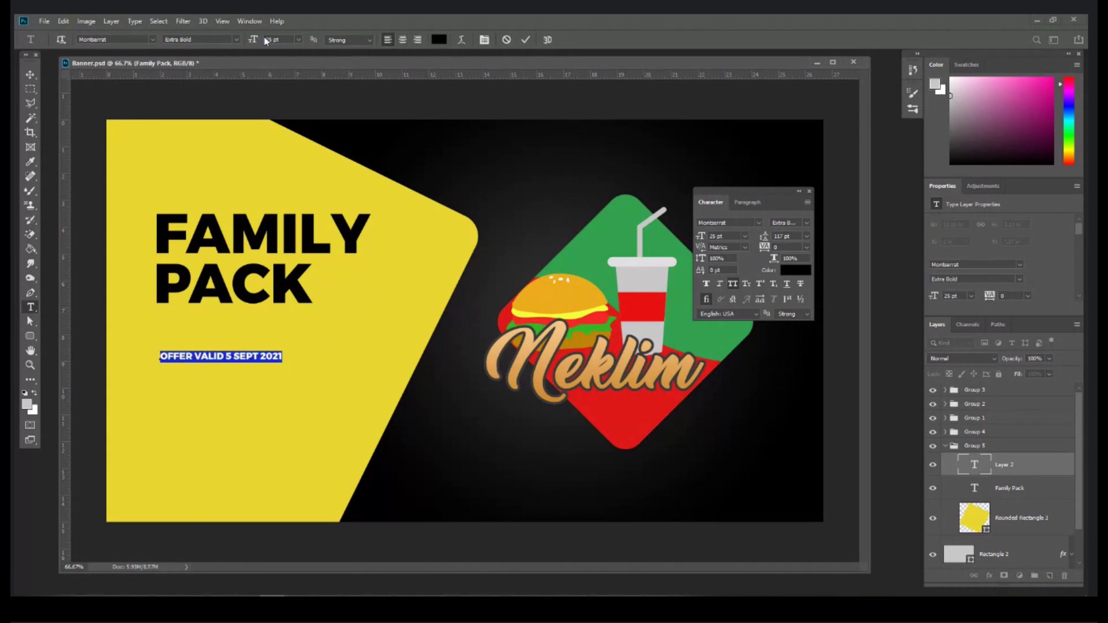
pyautogui.moveTo(251, 42); pyautogui.dragTo(258, 43)
pyautogui.click(31, 75)
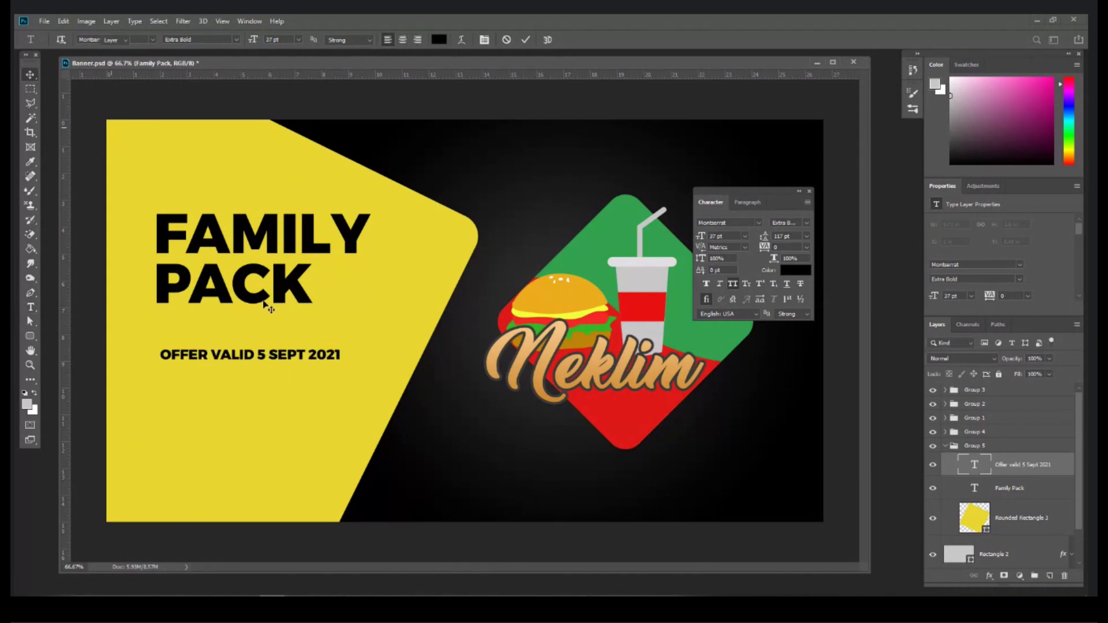
# Step: Place the offer line under FAMILY PACK and duplicate it just below
pyautogui.moveTo(288, 331); pyautogui.dragTo(286, 317)
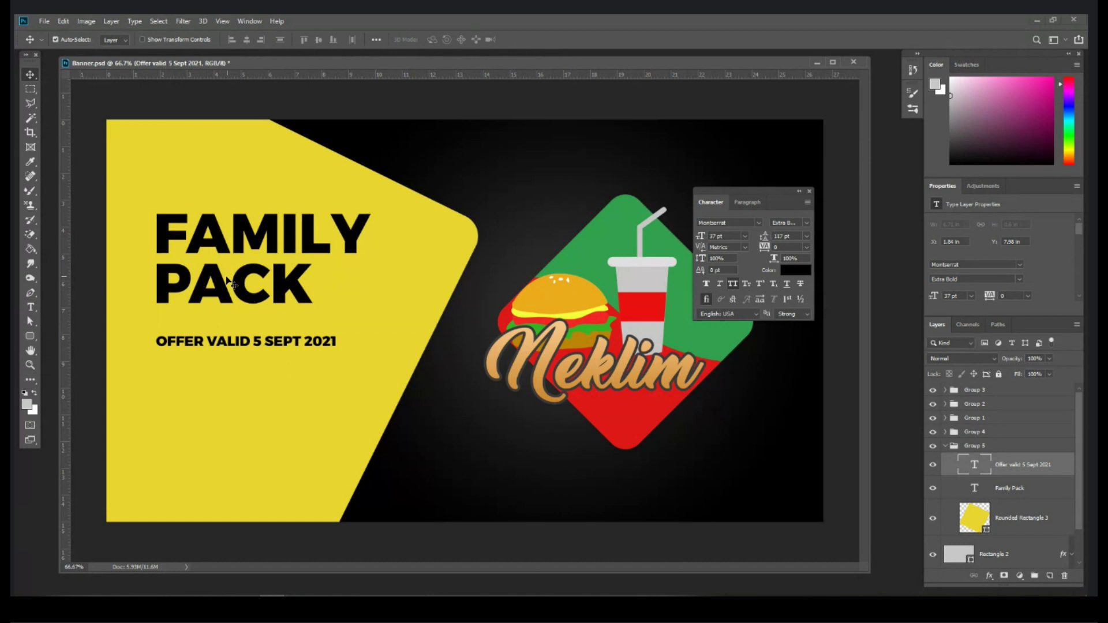
pyautogui.hotkey('ctrl', 'z')
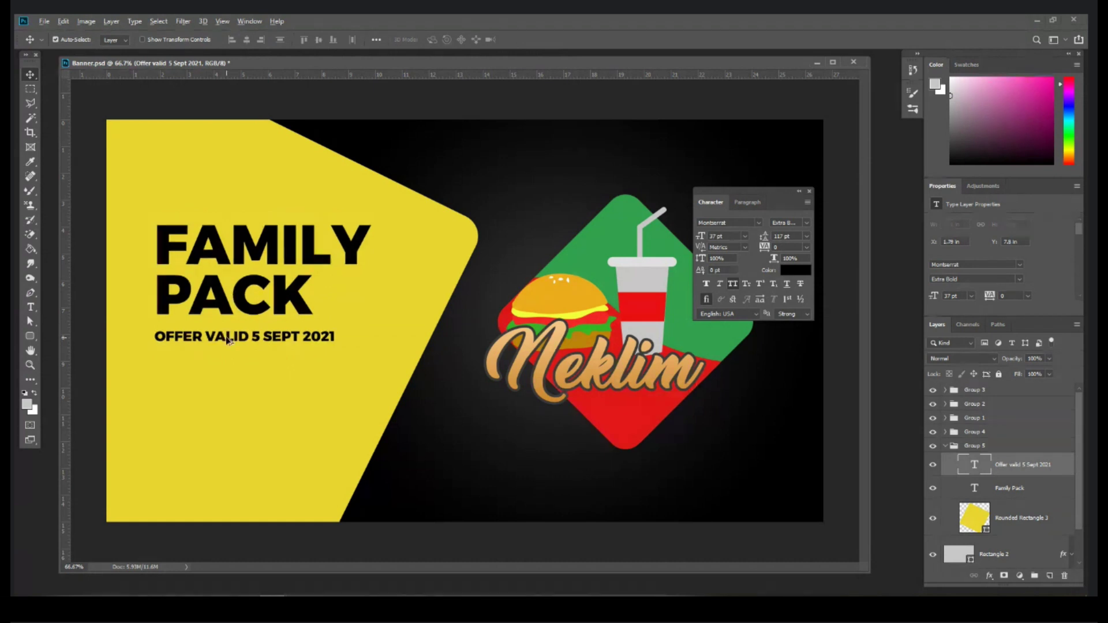
pyautogui.moveTo(228, 340); pyautogui.dragTo(229, 392)
pyautogui.doubleClick(229, 389)
# Step: Retype the copied line as 'CALL NOW' with a phone number on a second line
pyautogui.click(230, 385)
pyautogui.hotkey('ctrl', 'a')
pyautogui.write('CALL')
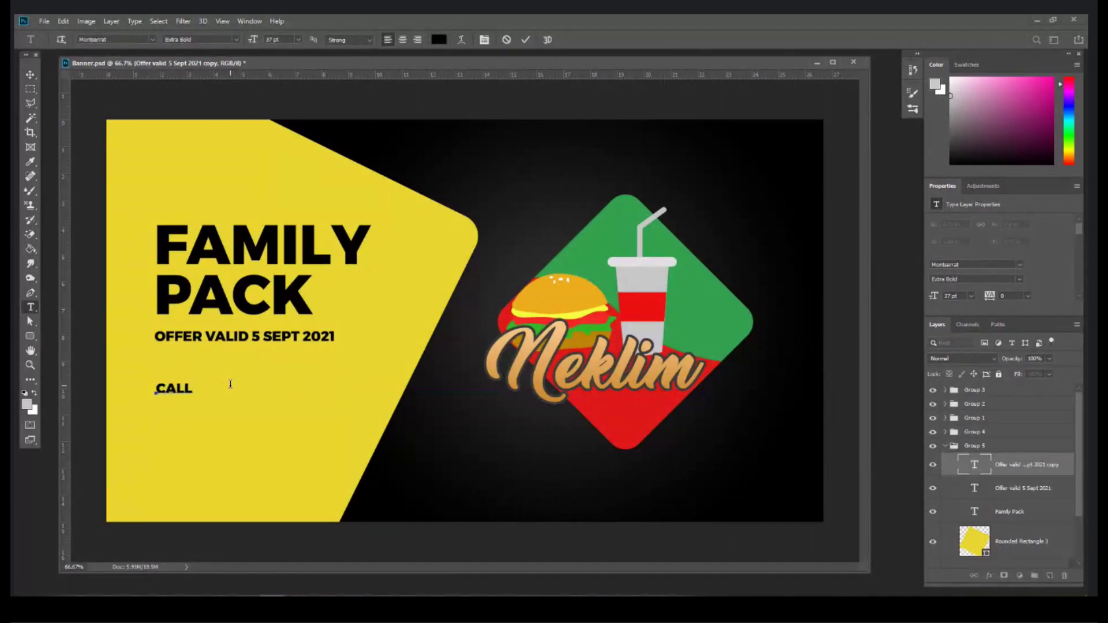
pyautogui.write(' US')
pyautogui.press('BackSpace')
pyautogui.write('NOW')
pyautogui.press('Return')
pyautogui.press('Return')
pyautogui.write('9876')
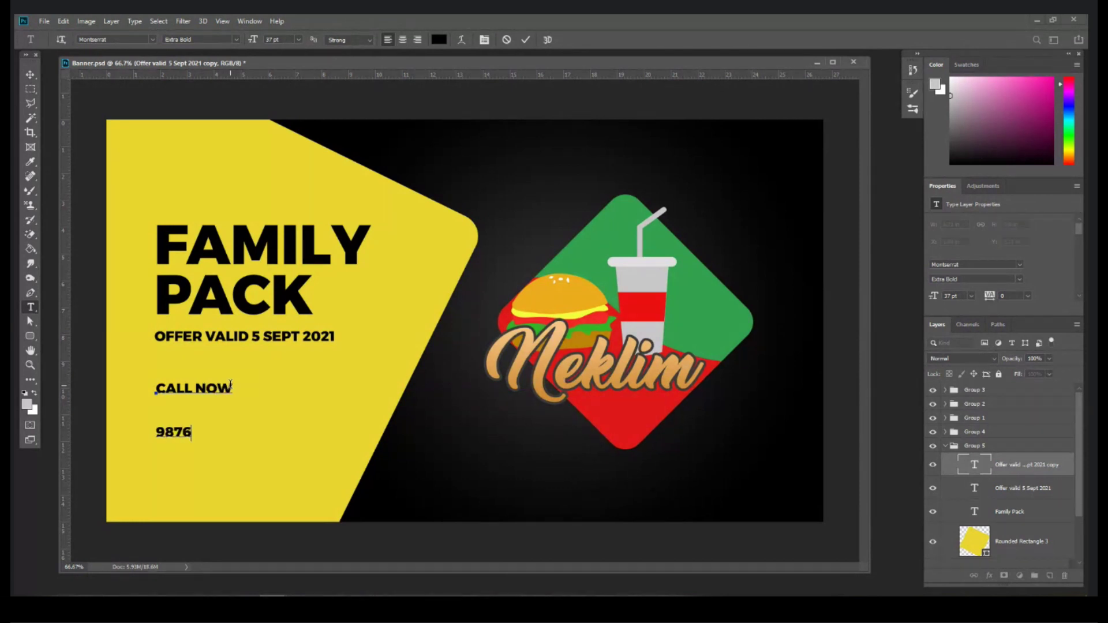
pyautogui.write('5 43210')
# Step: Set the call text leading to Auto, then the phone number to 80 pt with 34 pt leading
pyautogui.hotkey('ctrl', 'a')
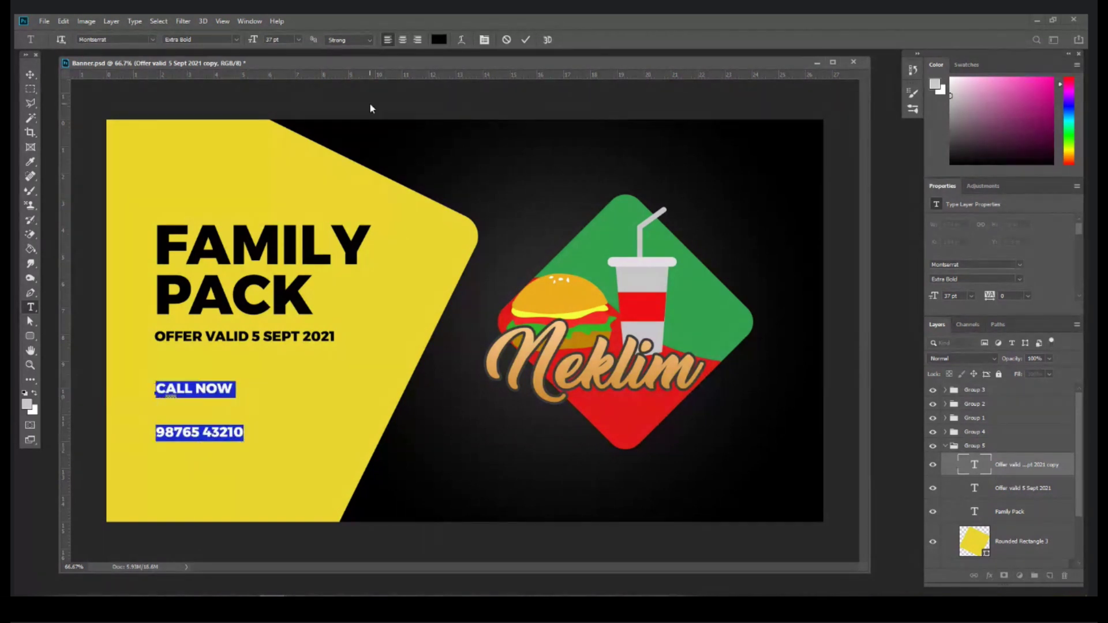
pyautogui.click(484, 40)
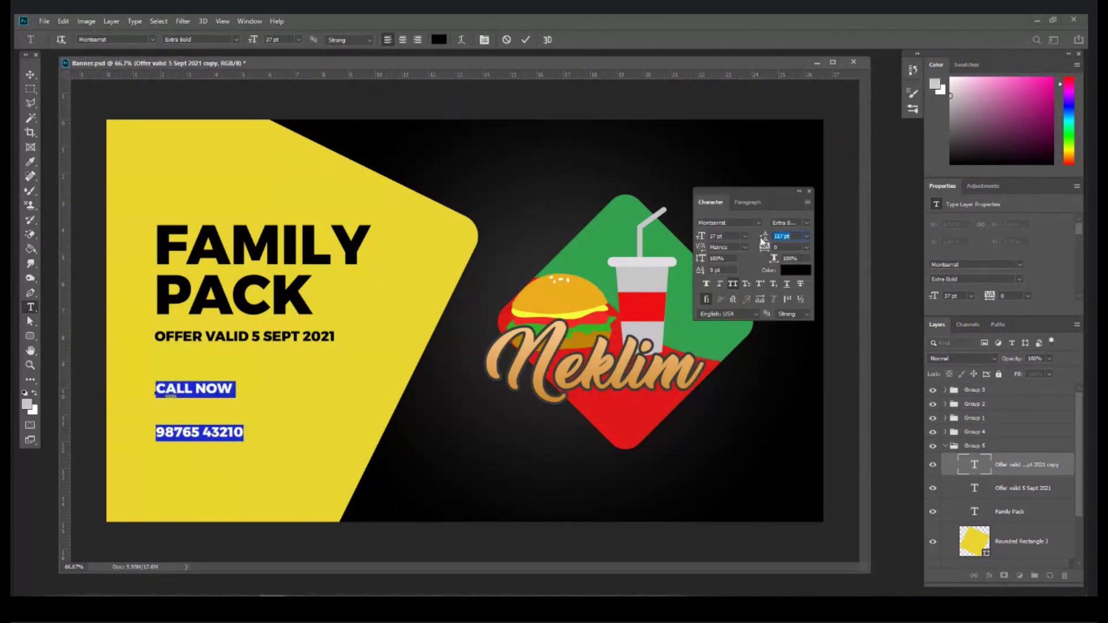
pyautogui.click(805, 235)
pyautogui.click(785, 237)
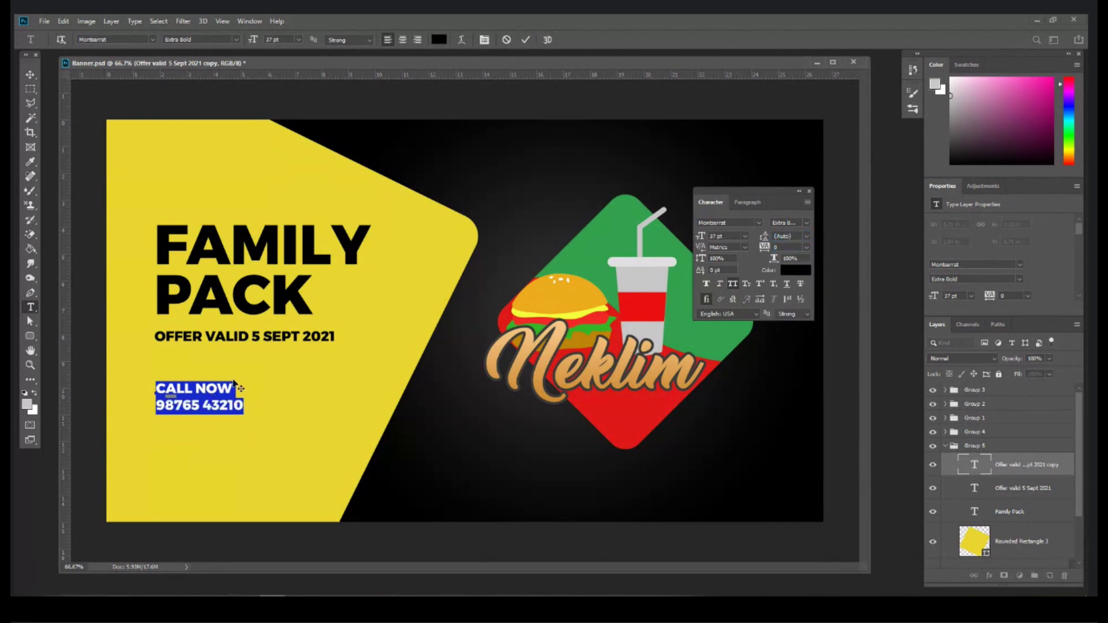
pyautogui.click(245, 407)
pyautogui.moveTo(245, 407); pyautogui.dragTo(151, 406)
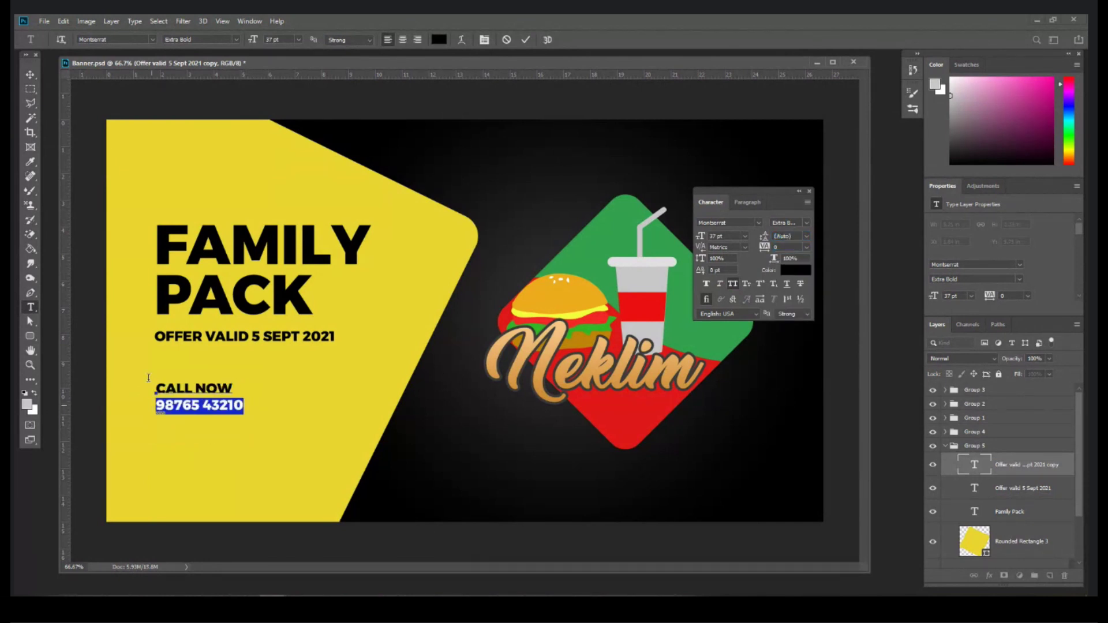
pyautogui.moveTo(253, 43); pyautogui.dragTo(274, 42)
pyautogui.moveTo(763, 237); pyautogui.dragTo(780, 236)
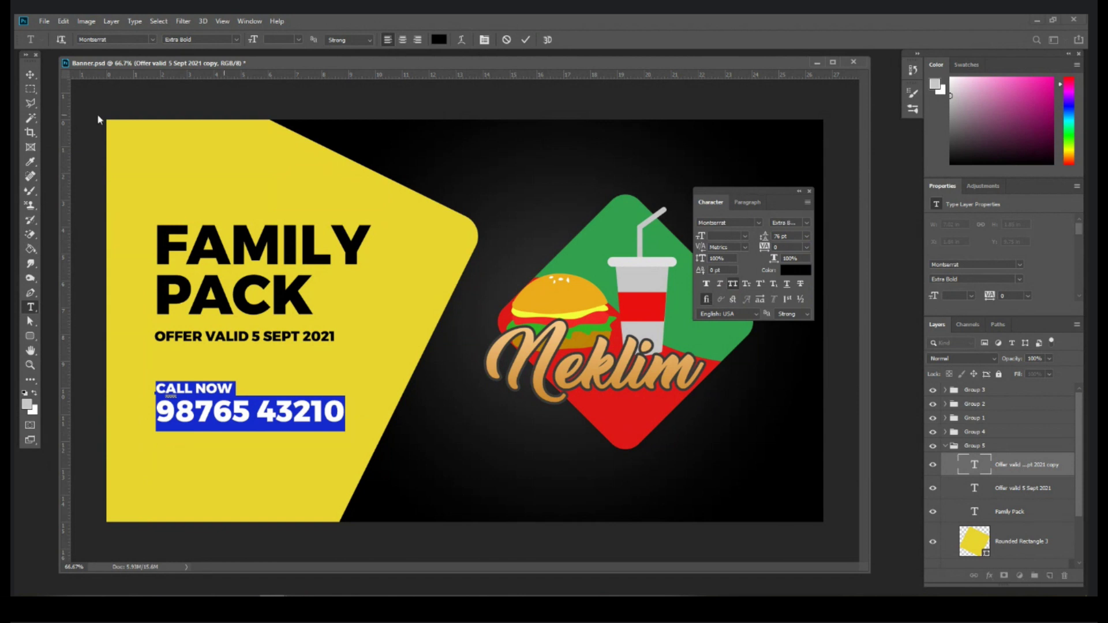
pyautogui.click(29, 76)
# Step: Shift the call text, heading and offer line up and align them left
pyautogui.moveTo(264, 407); pyautogui.dragTo(266, 406)
pyautogui.moveTo(266, 299); pyautogui.dragTo(267, 279)
pyautogui.moveTo(269, 337); pyautogui.dragTo(272, 323)
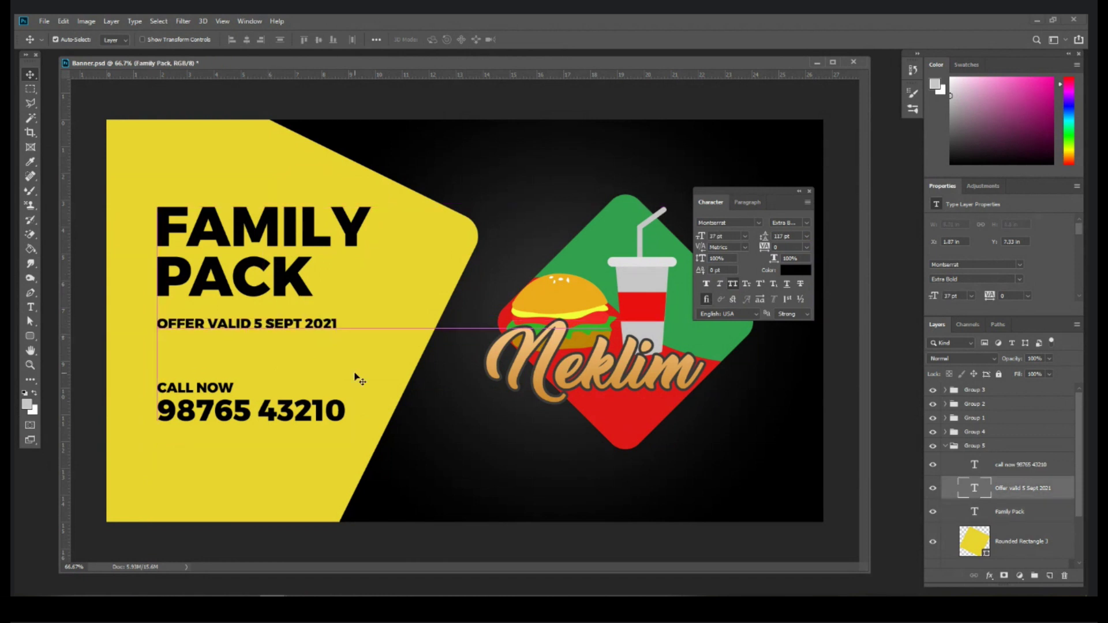
pyautogui.click(359, 376)
pyautogui.moveTo(318, 414); pyautogui.dragTo(319, 410)
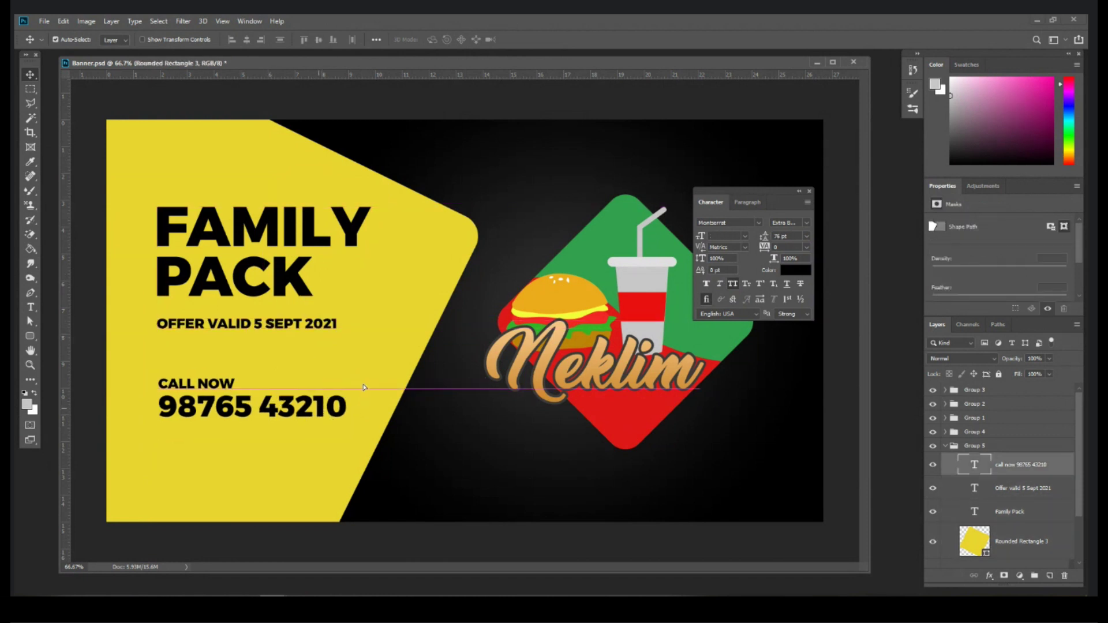
pyautogui.click(426, 280)
# Step: Duplicate Rounded Rectangle 3 and fill the copy with the logo's red #e01818
pyautogui.scroll(-3, 994, 508)
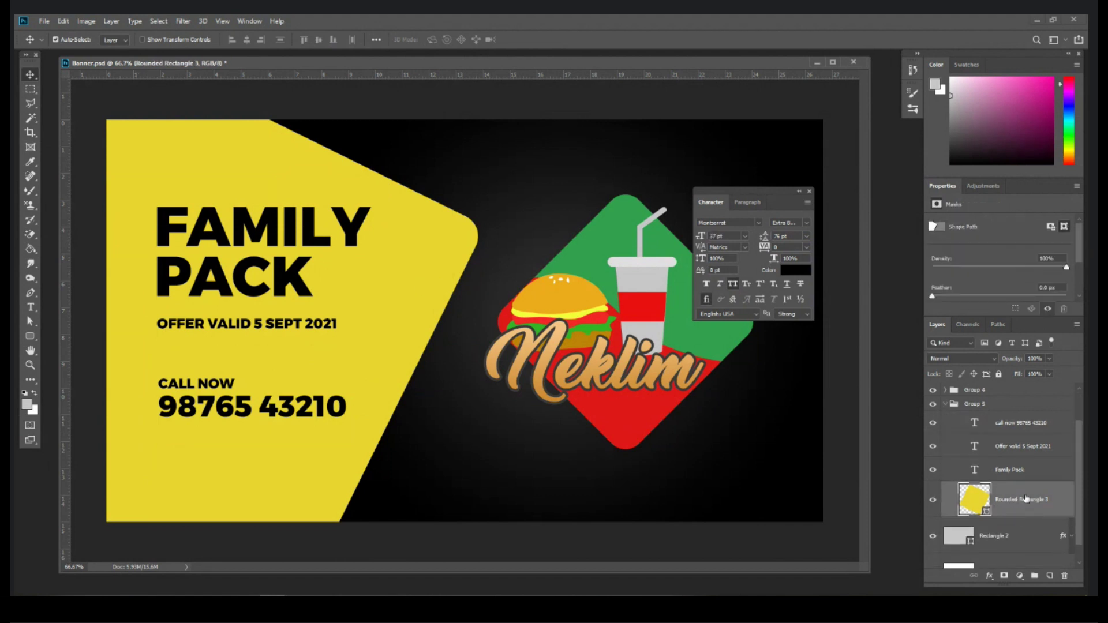
pyautogui.moveTo(1027, 497); pyautogui.dragTo(1051, 578)
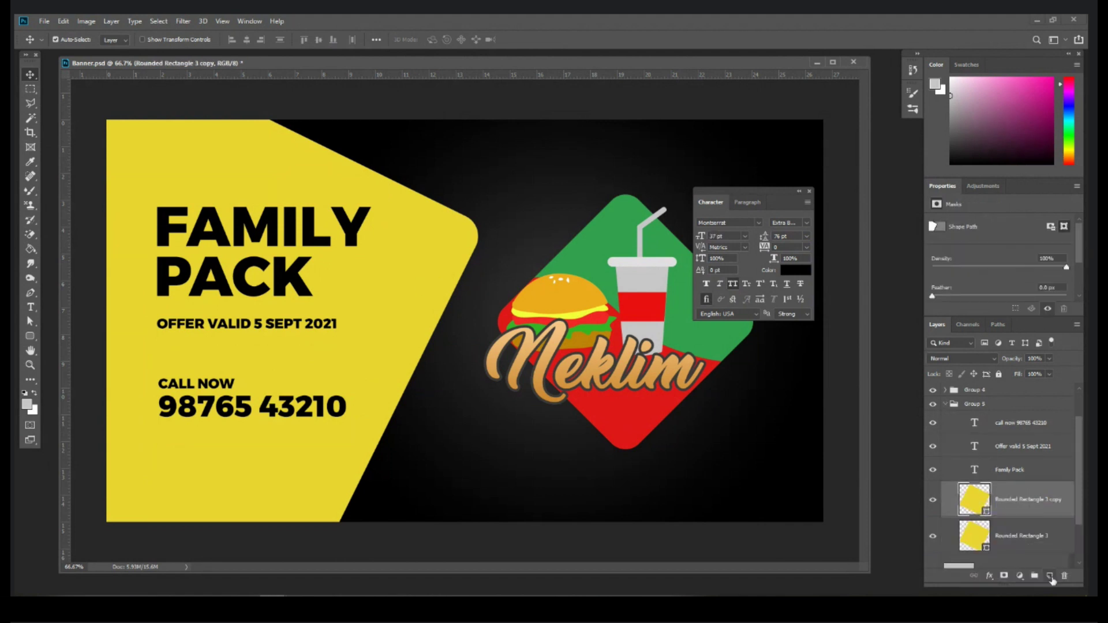
pyautogui.doubleClick(974, 499)
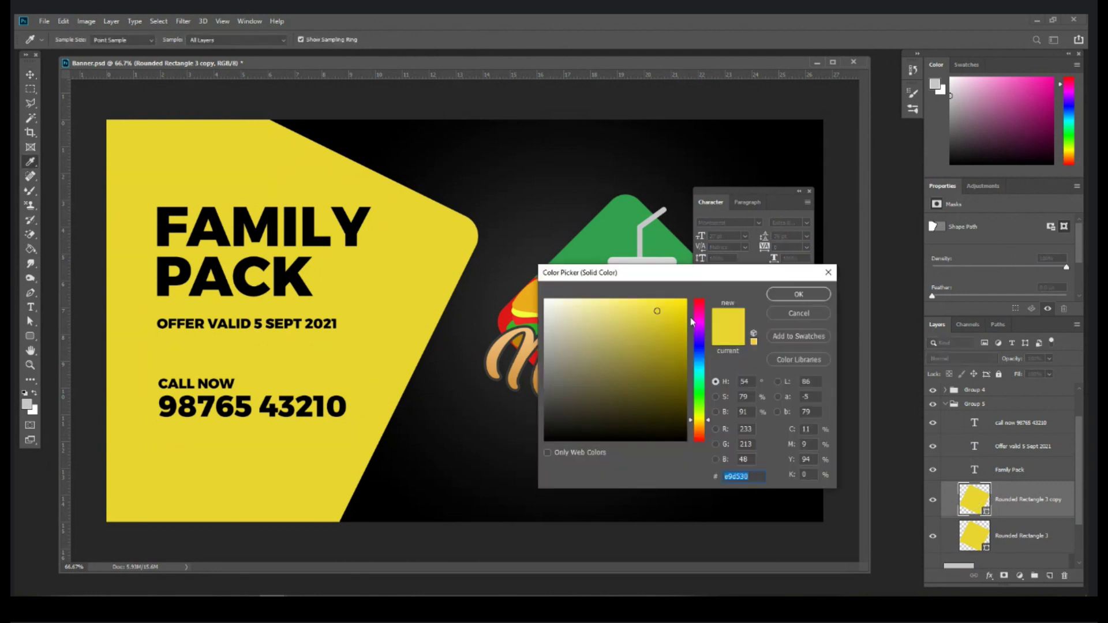
pyautogui.click(505, 316)
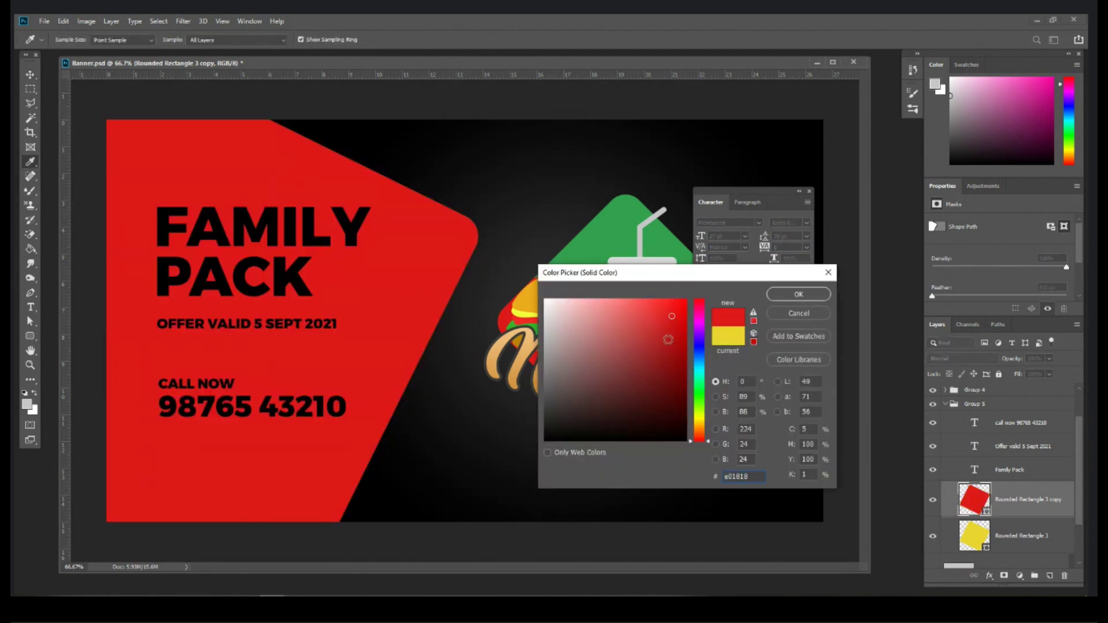
pyautogui.click(798, 295)
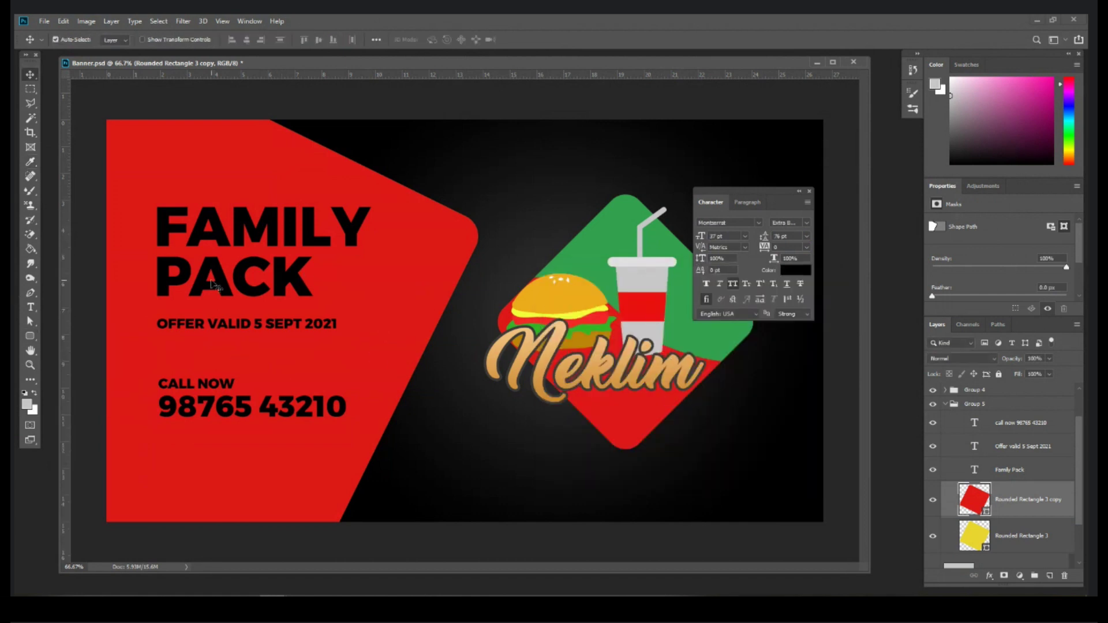
# Step: Subtract rectangles above and below the CALL NOW area from the red panel copy
pyautogui.hotkey('ctrl', '-')
pyautogui.hotkey('ctrl', '-')
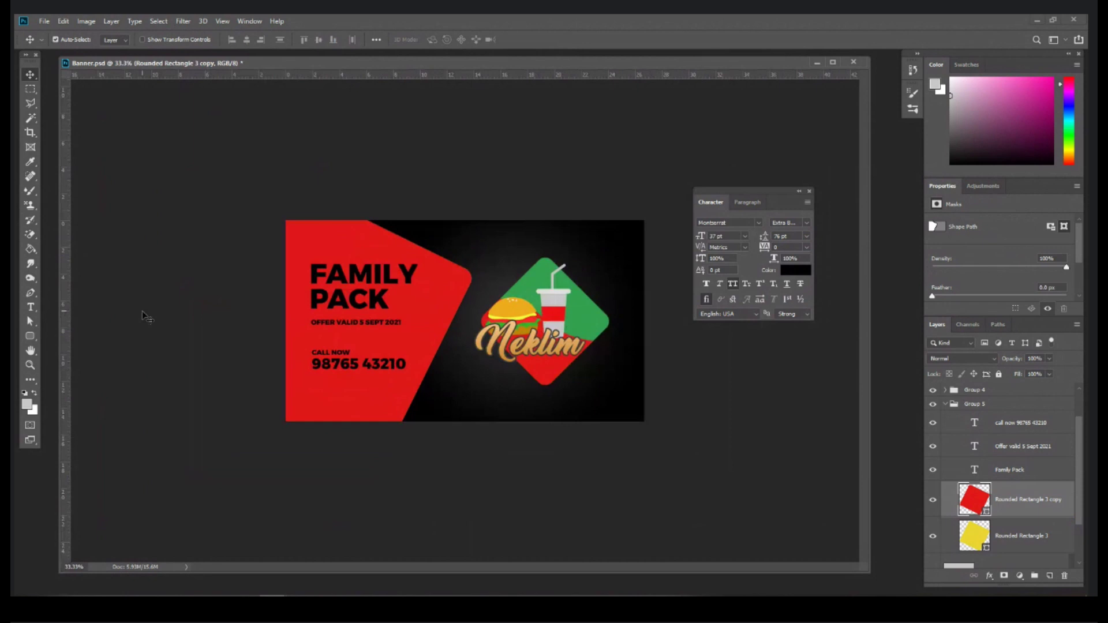
pyautogui.click(30, 337)
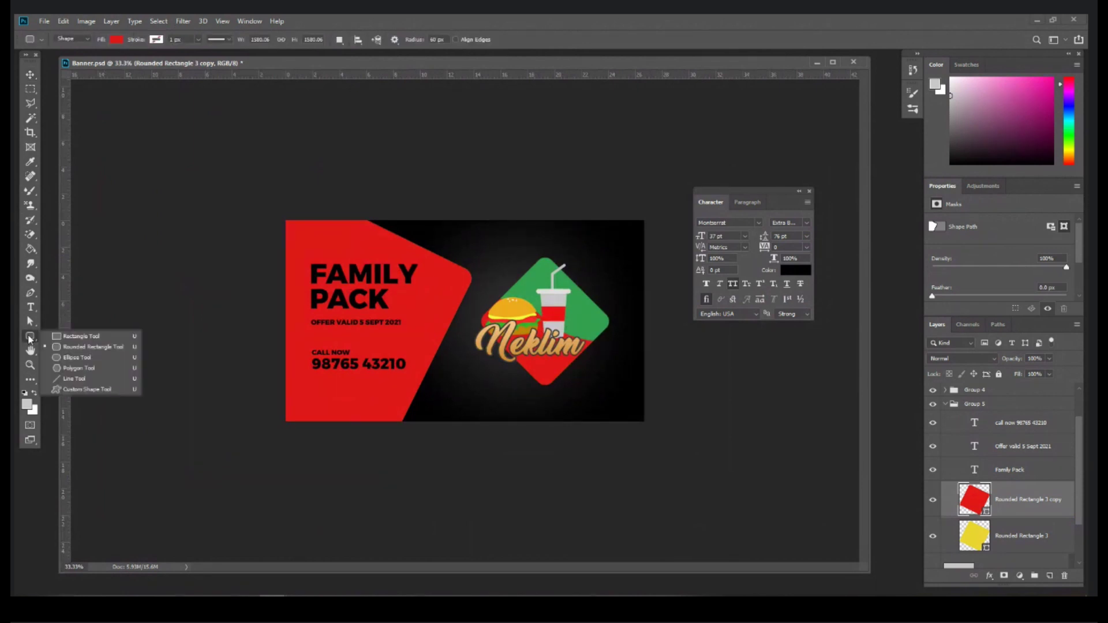
pyautogui.click(79, 336)
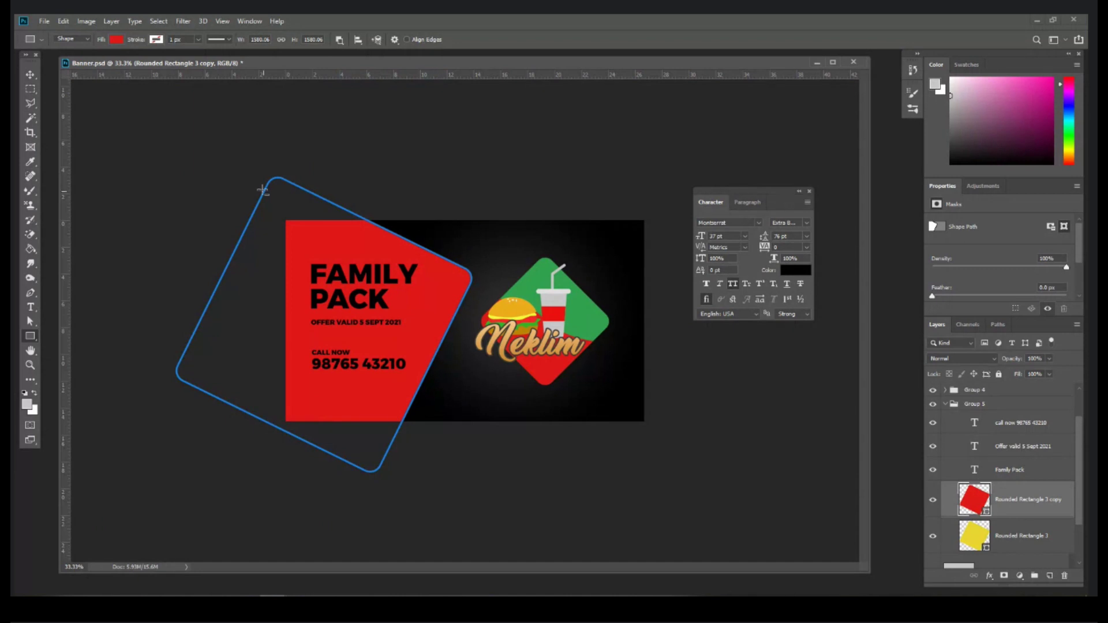
pyautogui.moveTo(171, 163); pyautogui.dragTo(483, 343)
pyautogui.moveTo(495, 498); pyautogui.dragTo(120, 378)
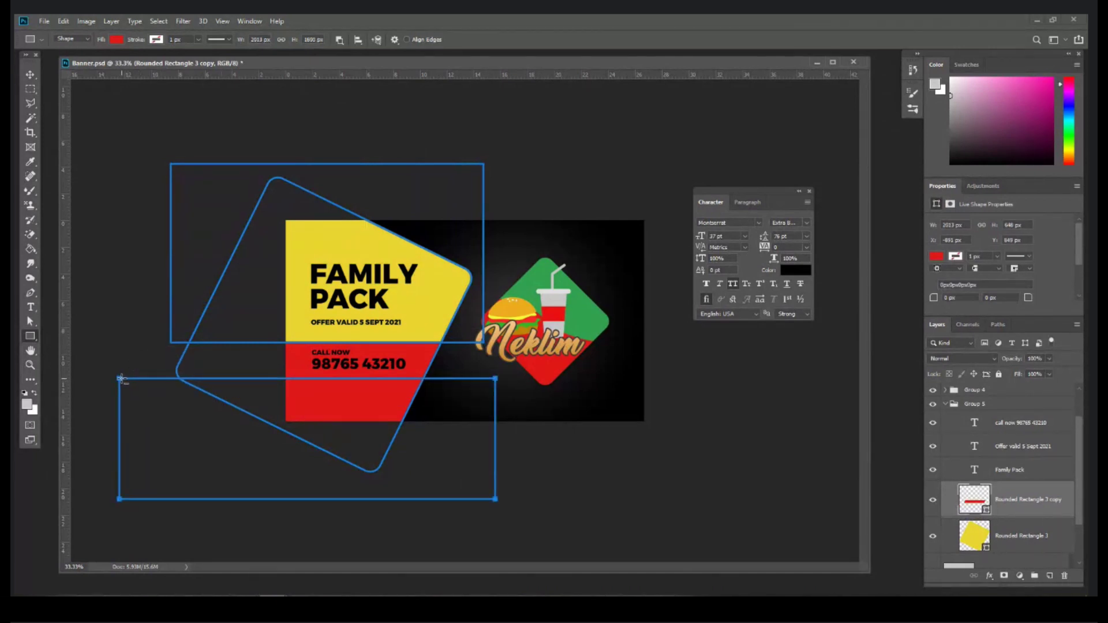
pyautogui.press('Return')
# Step: Merge the red copy's shape components into a single band
pyautogui.click(340, 41)
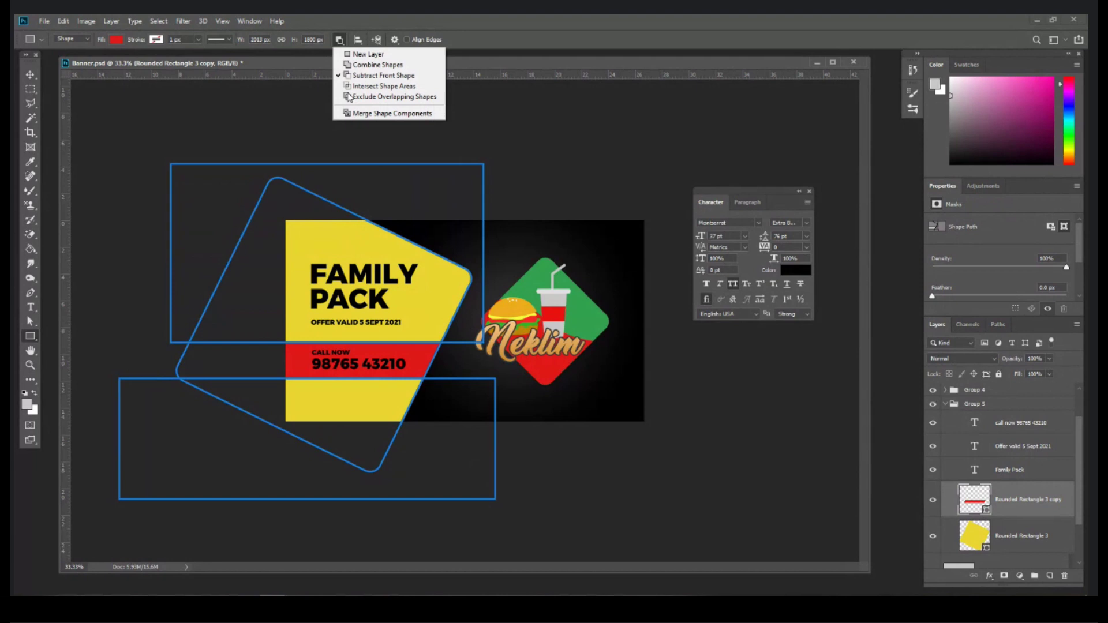
pyautogui.click(354, 114)
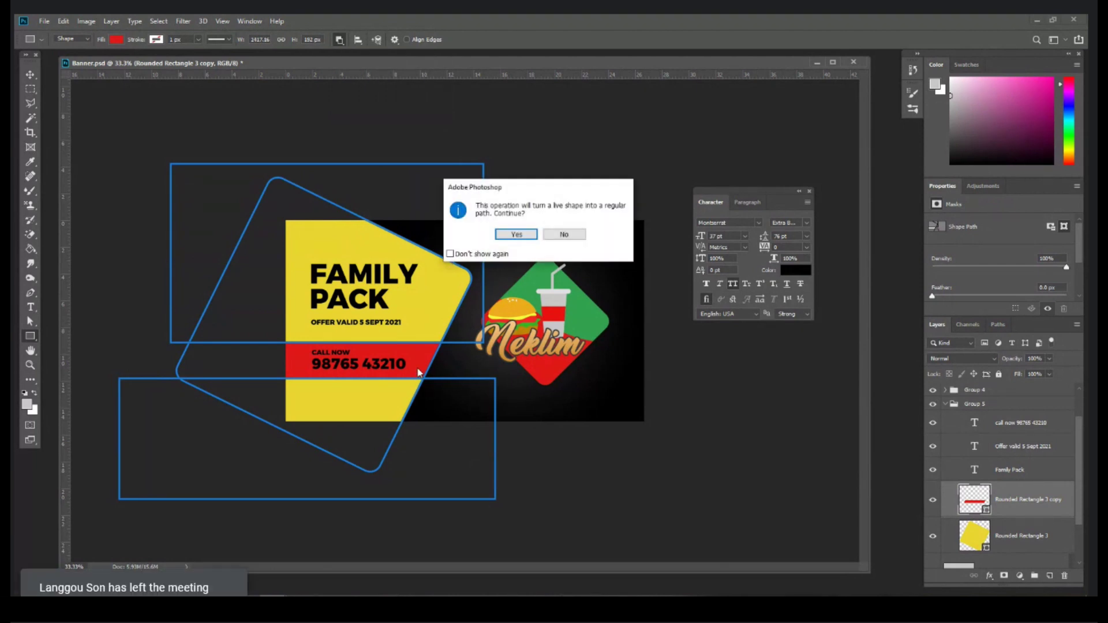
pyautogui.press('Return')
pyautogui.hotkey('ctrl', '+')
pyautogui.hotkey('ctrl', '+')
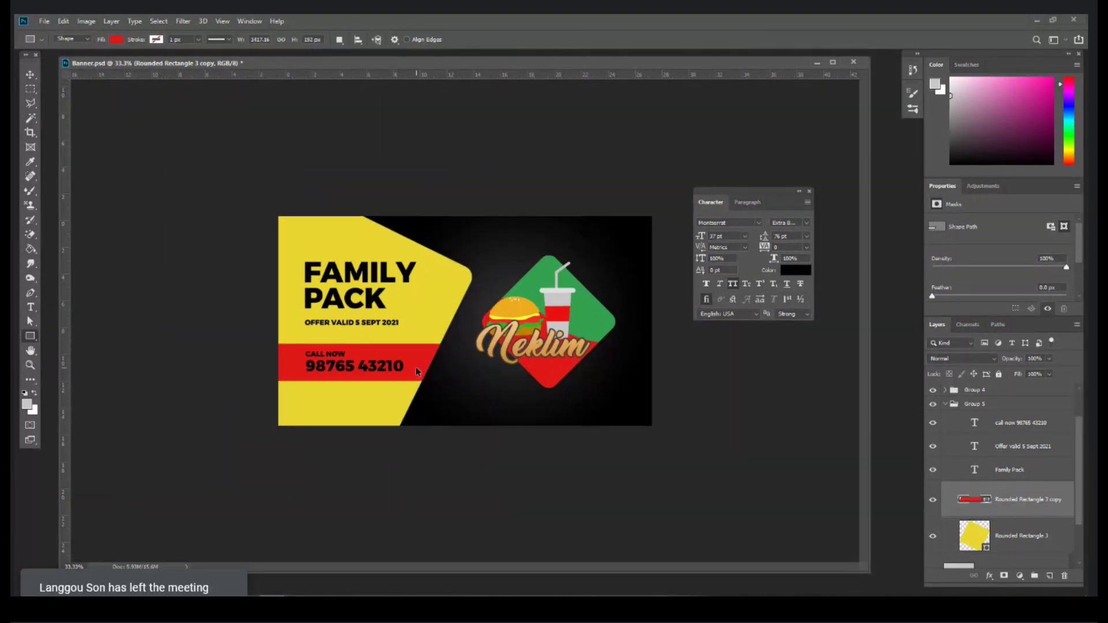
# Step: Make the CALL NOW text and phone number white
pyautogui.click(30, 307)
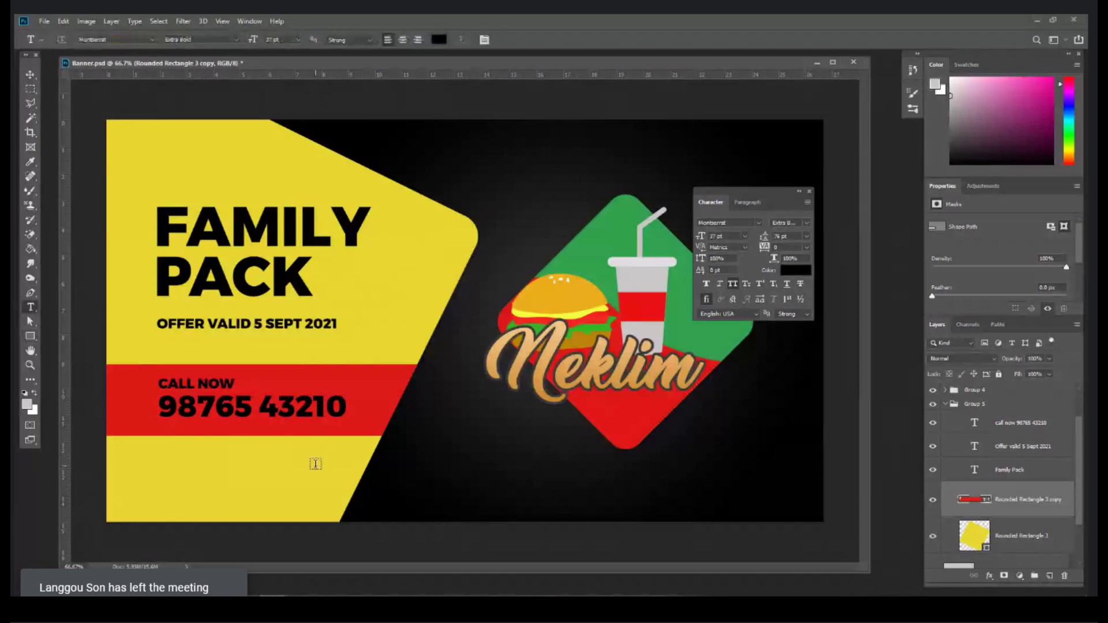
pyautogui.click(309, 415)
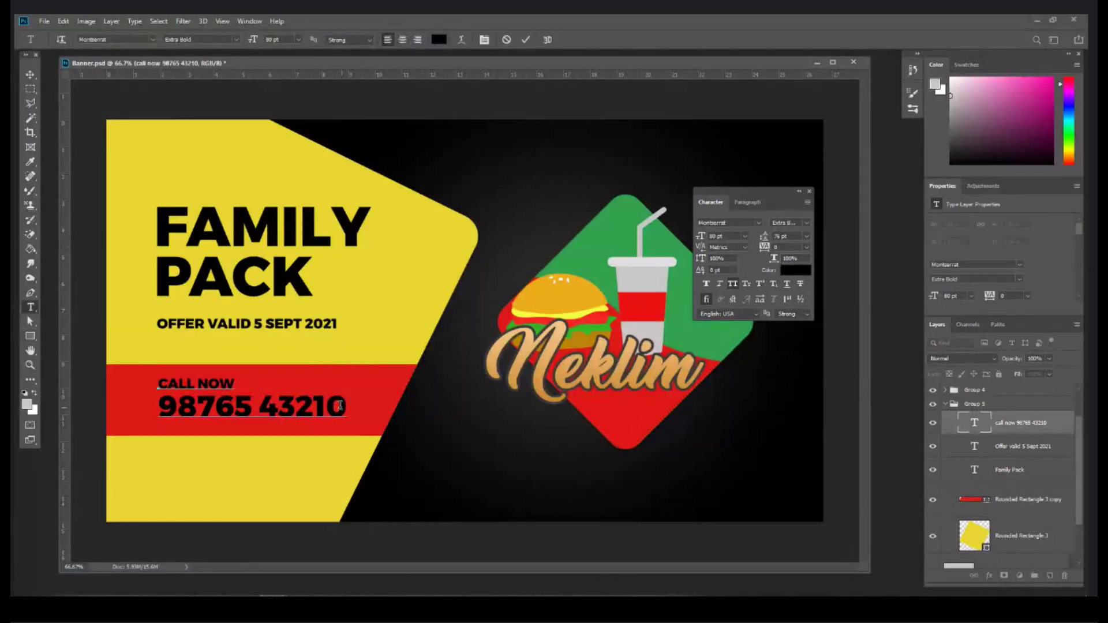
pyautogui.hotkey('ctrl', 'a')
pyautogui.click(438, 39)
pyautogui.moveTo(638, 395); pyautogui.dragTo(417, 269)
pyautogui.press('Return')
pyautogui.click(30, 75)
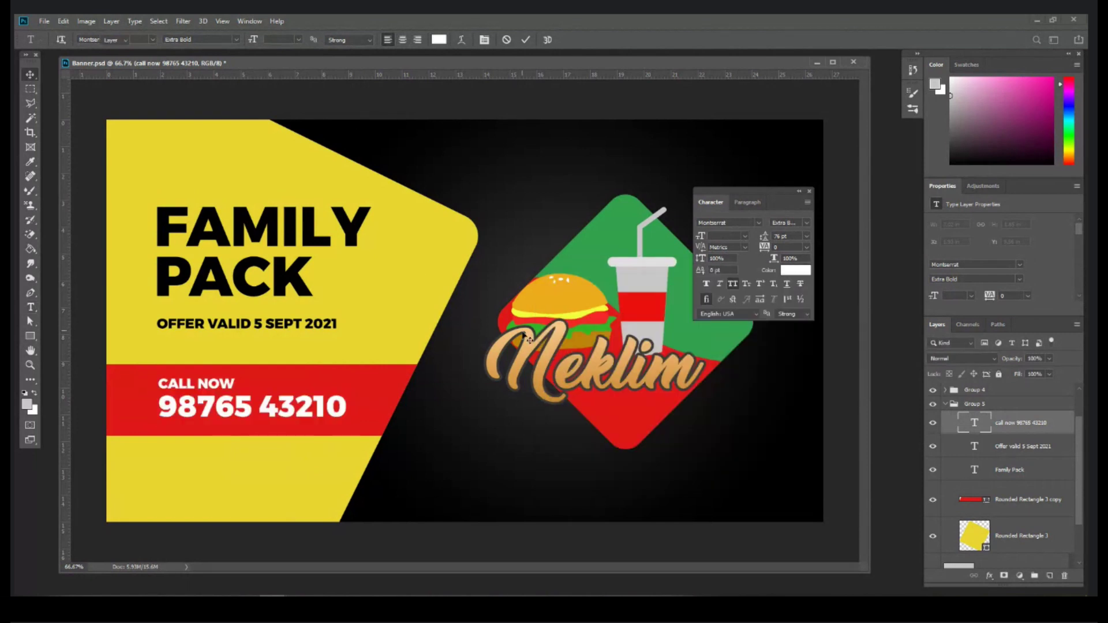
# Step: Nudge the CALL NOW text left and select the OFFER VALID layer
pyautogui.hotkey('ctrl', '-')
pyautogui.press('Left')
pyautogui.press('Left')
pyautogui.press('Left')
pyautogui.press('Left')
pyautogui.press('Left')
pyautogui.press('Left')
pyautogui.press('Left')
pyautogui.press('Left')
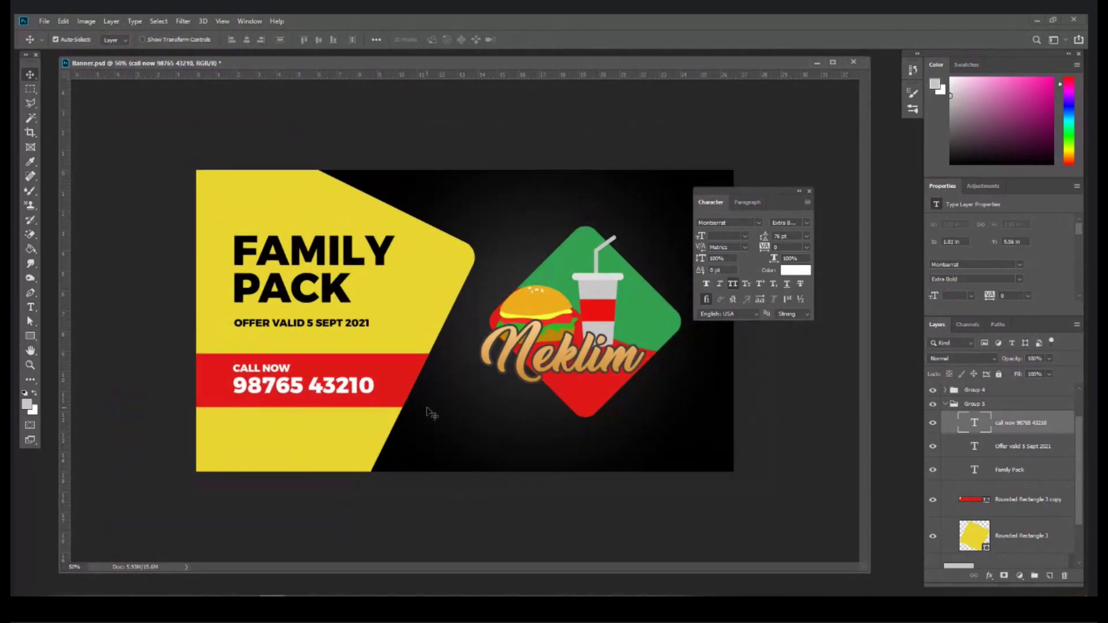
pyautogui.click(287, 324)
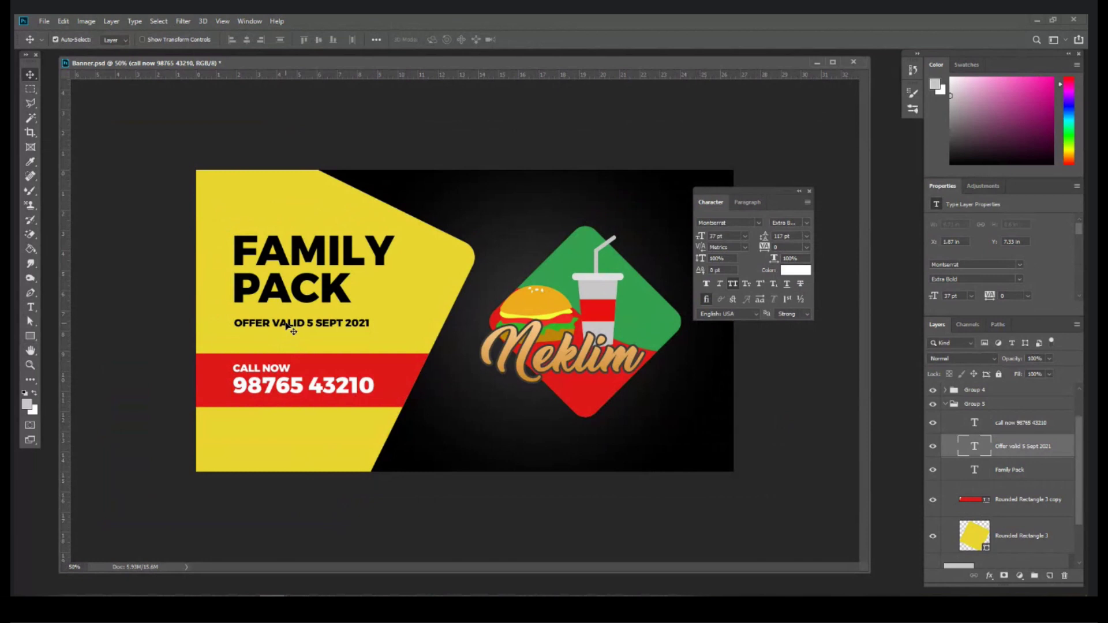
# Step: Copy the OFFER VALID line lower and retype one copy as the footnote '* A test na ahi' with All Caps off
pyautogui.moveTo(286, 324); pyautogui.dragTo(297, 459)
pyautogui.press('t')
pyautogui.tripleClick(297, 458)
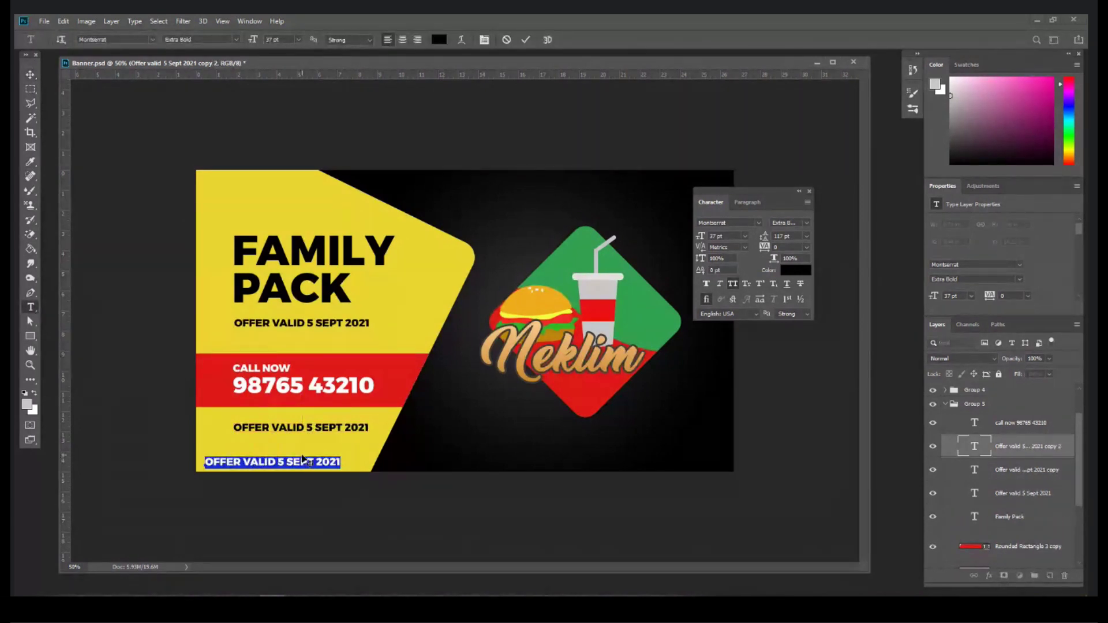
pyautogui.press('BackSpace')
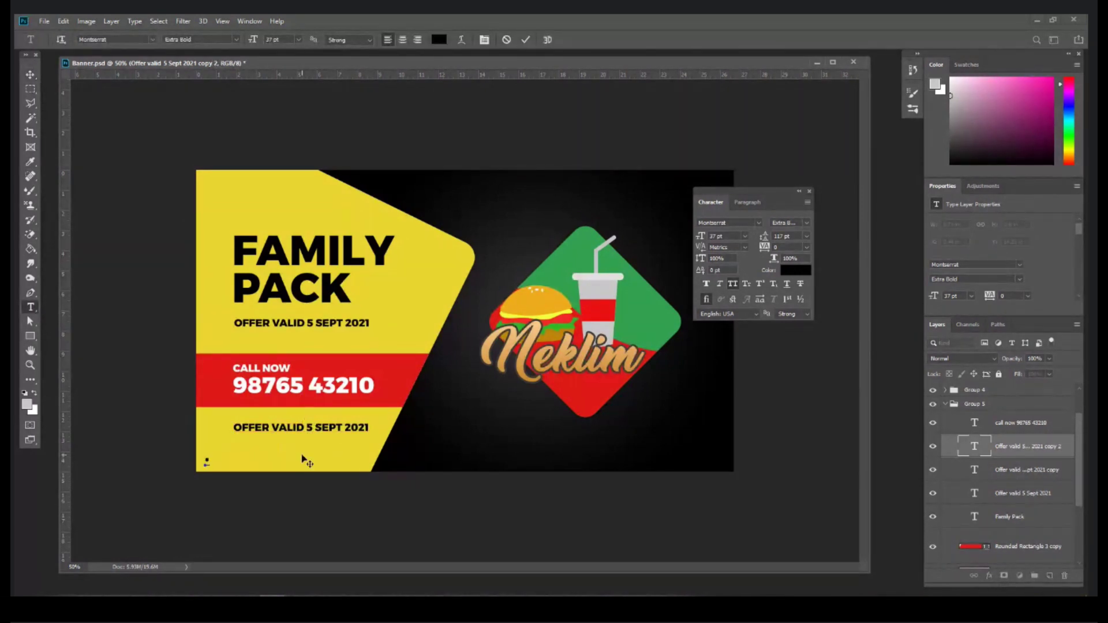
pyautogui.write('LATEST NA AHI')
pyautogui.hotkey('ctrl', 'a')
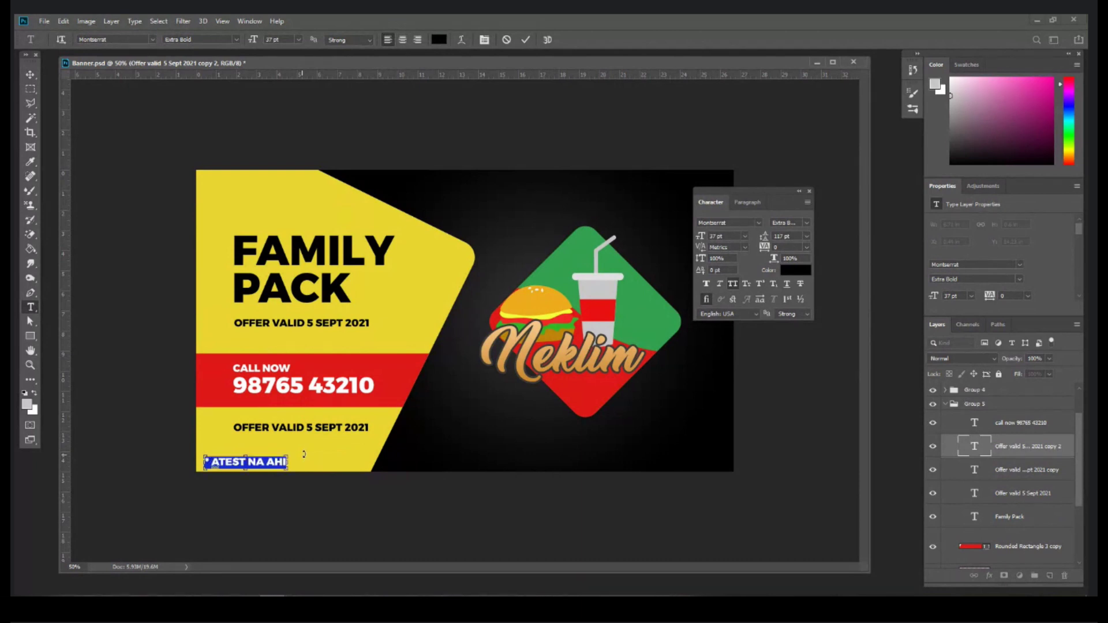
pyautogui.click(733, 285)
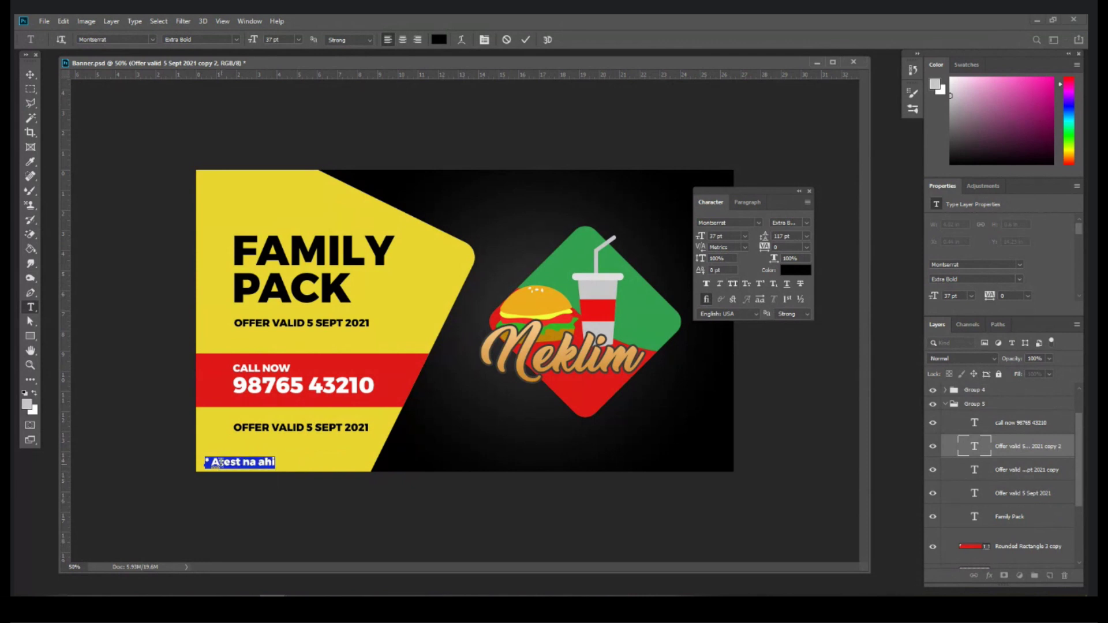
pyautogui.press('Escape')
pyautogui.press('v')
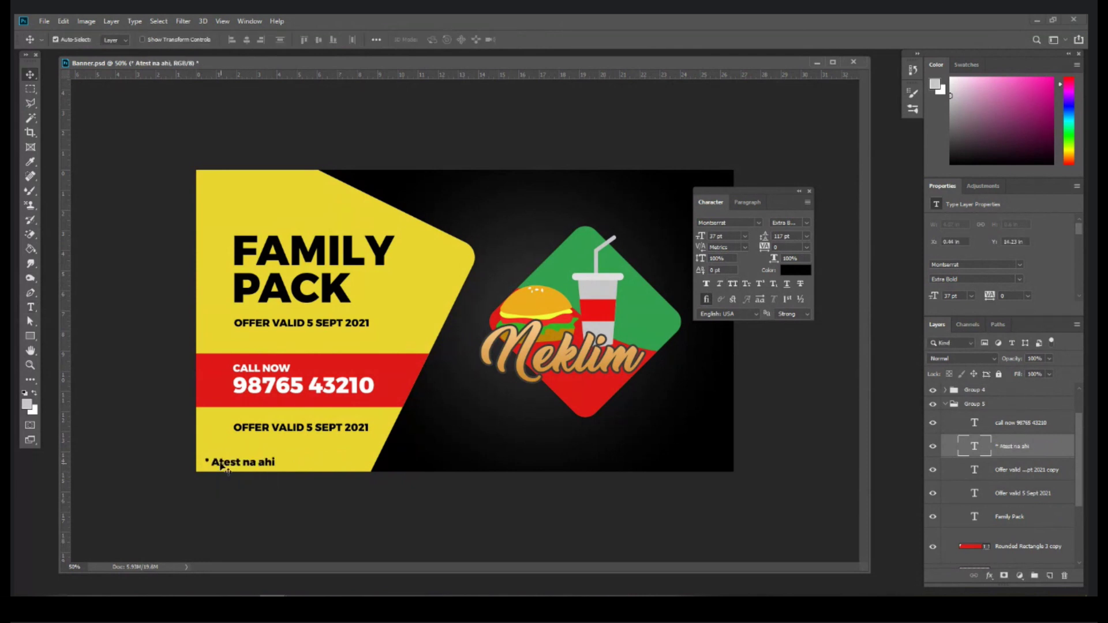
# Step: Make the footnote Light weight at 24 pt and shift the lower offer line slightly
pyautogui.doubleClick(225, 465)
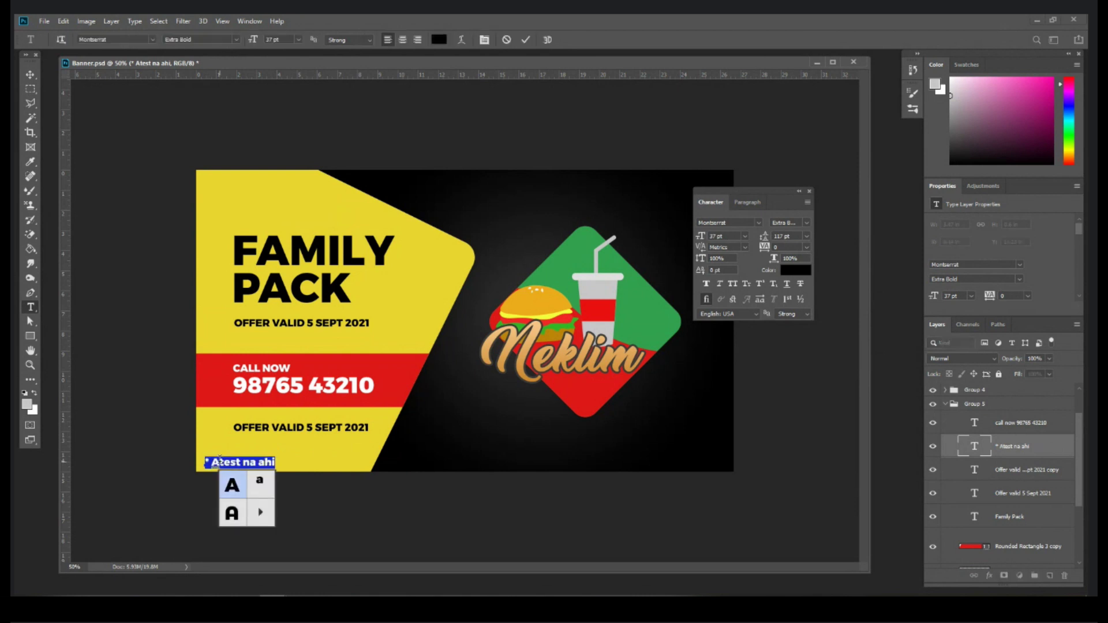
pyautogui.moveTo(276, 462); pyautogui.dragTo(202, 462)
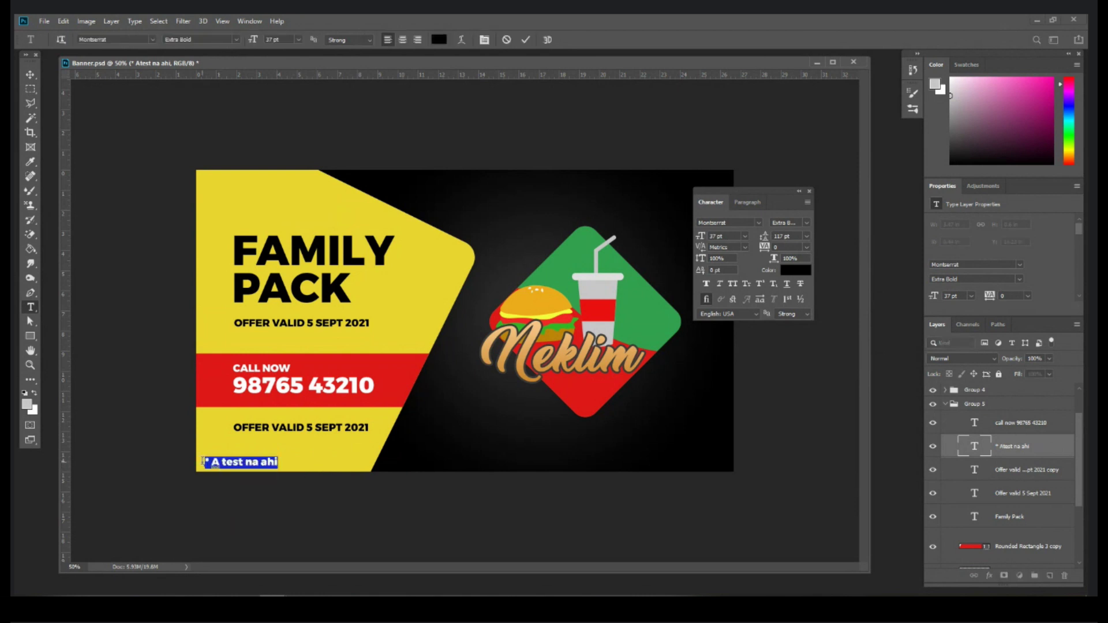
pyautogui.click(235, 41)
pyautogui.click(184, 64)
pyautogui.click(298, 39)
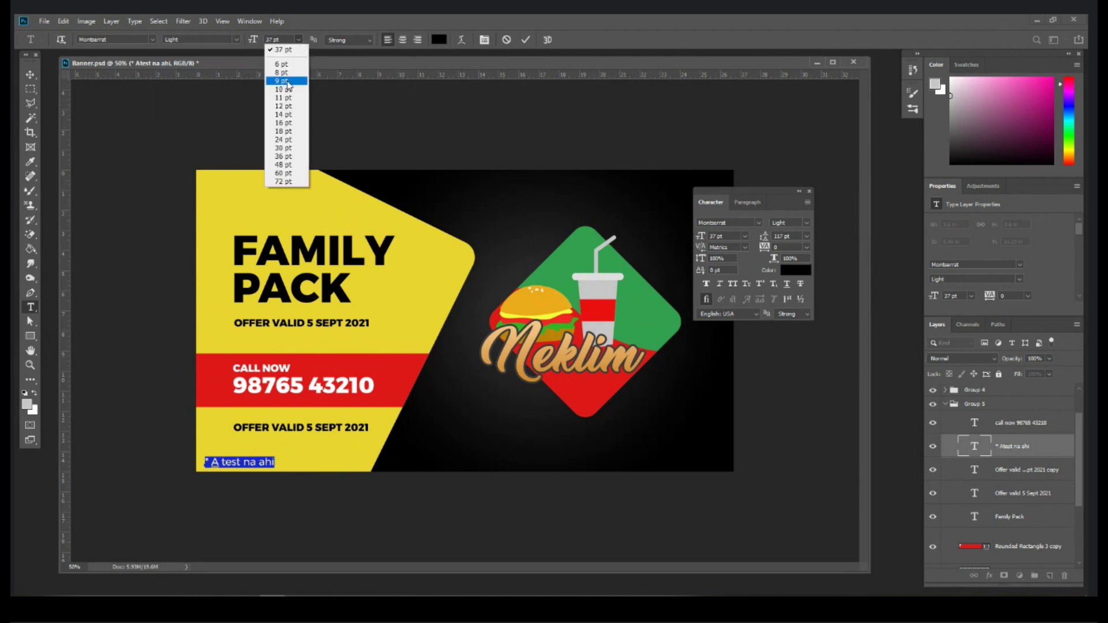
pyautogui.click(283, 140)
pyautogui.click(30, 75)
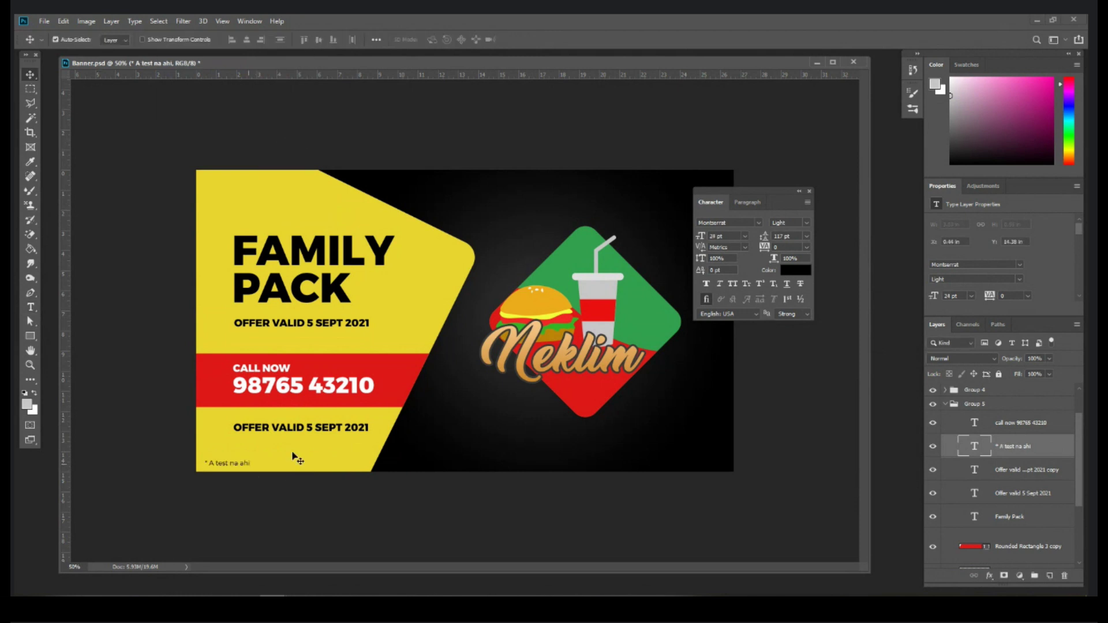
pyautogui.moveTo(301, 429); pyautogui.dragTo(299, 428)
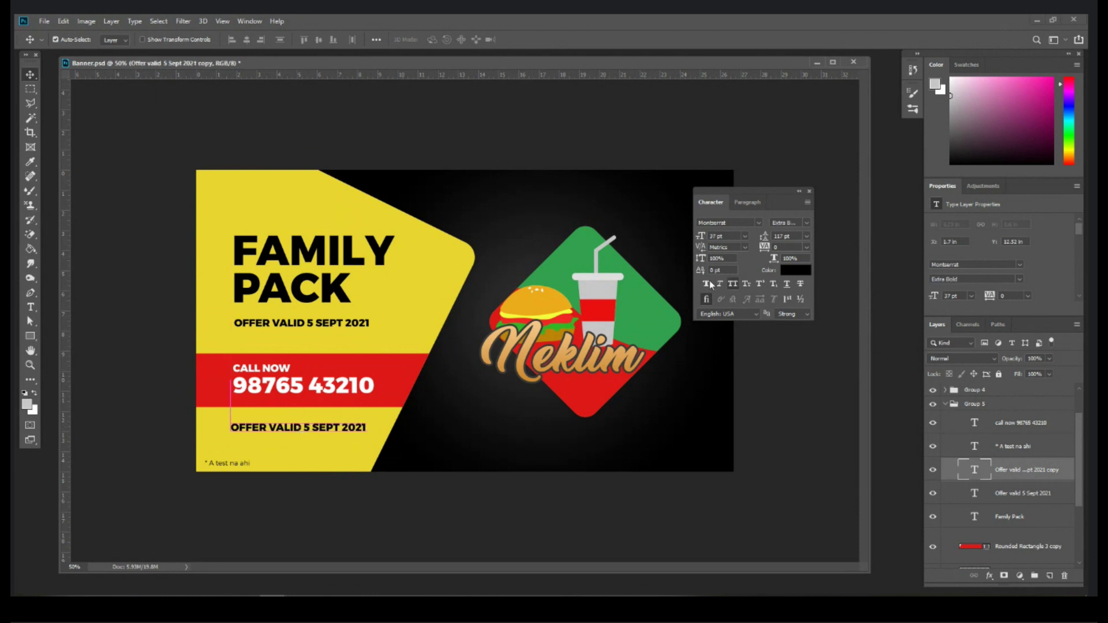
# Step: Close the Character panel, refit the banner view, and expand the Neklim layer's Stroke and Gradient Overlay effects
pyautogui.click(809, 191)
pyautogui.hotkey('ctrl', '-')
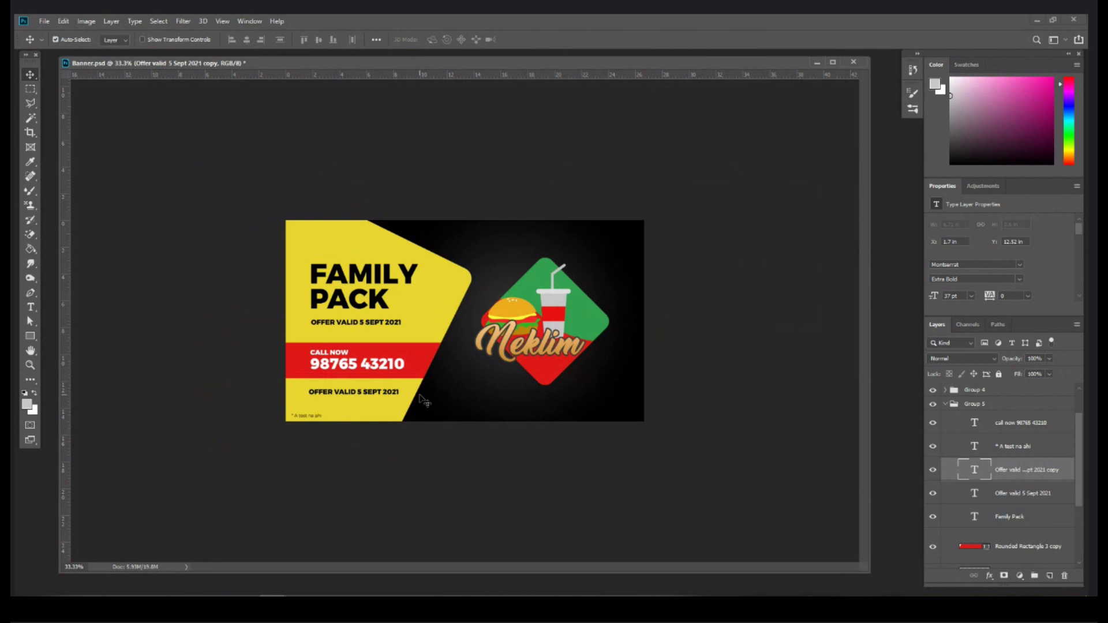
pyautogui.hotkey('ctrl', '+')
pyautogui.hotkey('ctrl', '+')
pyautogui.keyDown('ctrl'); pyautogui.click(518, 352); pyautogui.keyUp('ctrl')
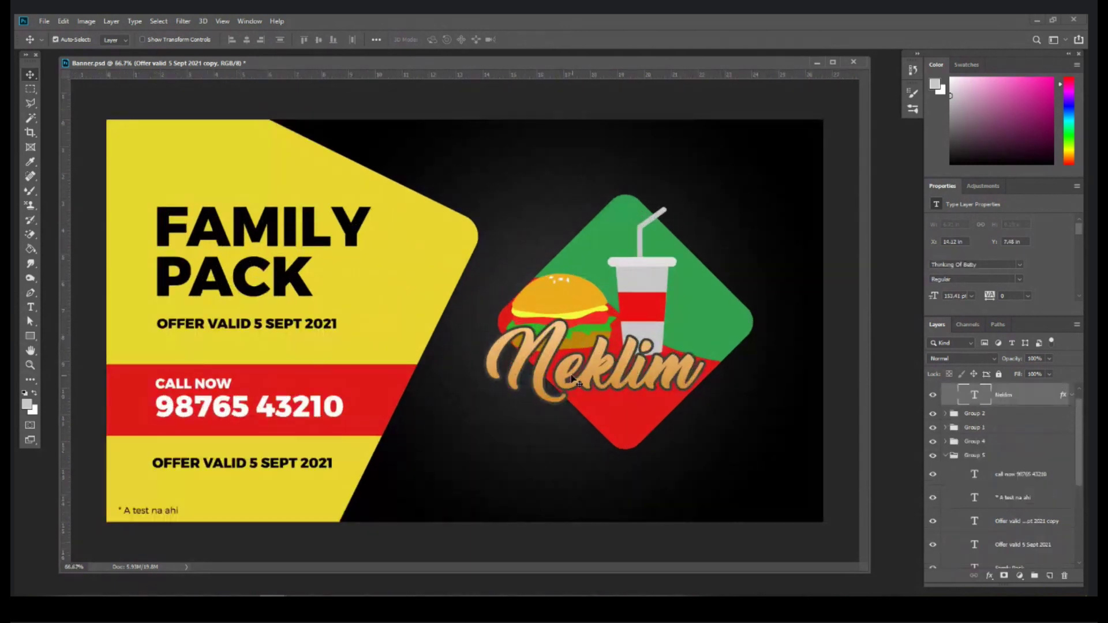
pyautogui.click(1070, 396)
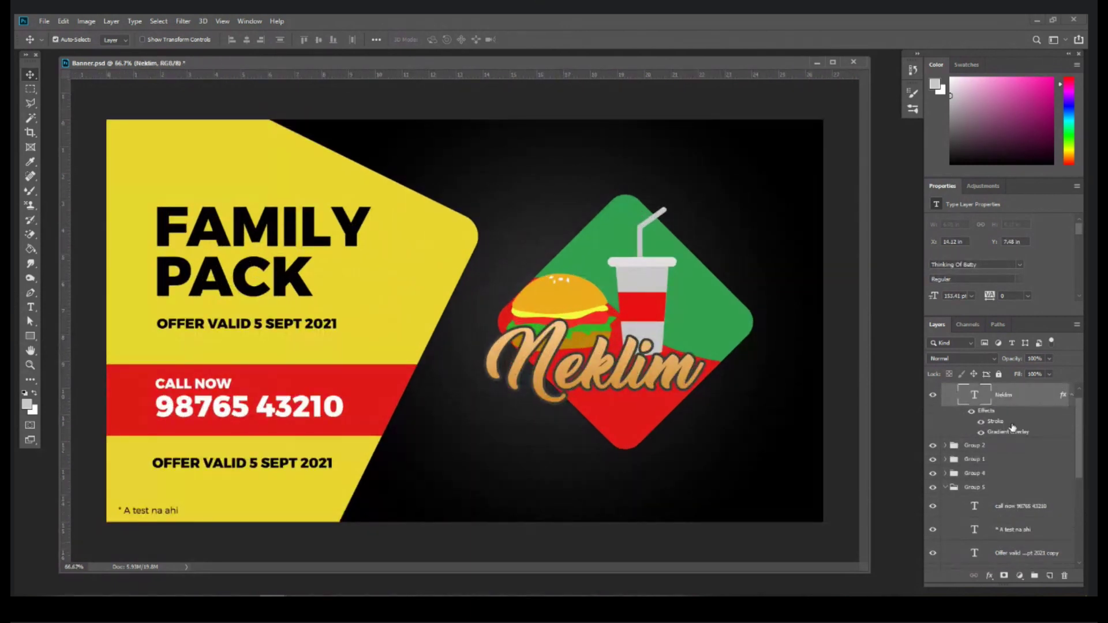
# Step: Set the Neklim stroke colour to ffffff at 7 px, then create a Neklim copy layer
pyautogui.doubleClick(994, 425)
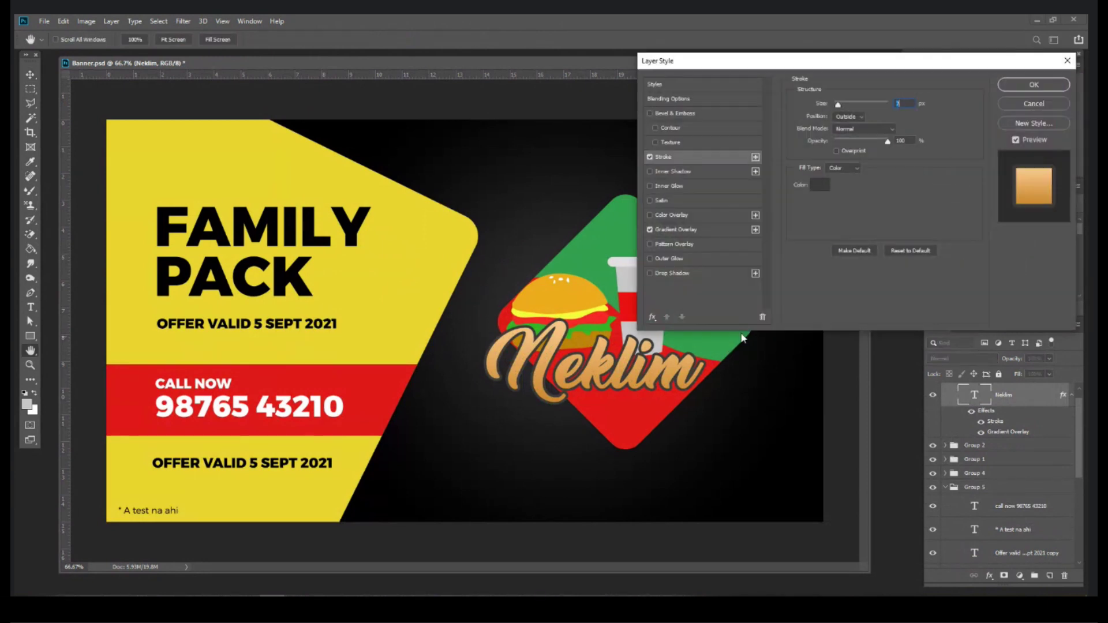
pyautogui.click(819, 184)
pyautogui.write('ffffff')
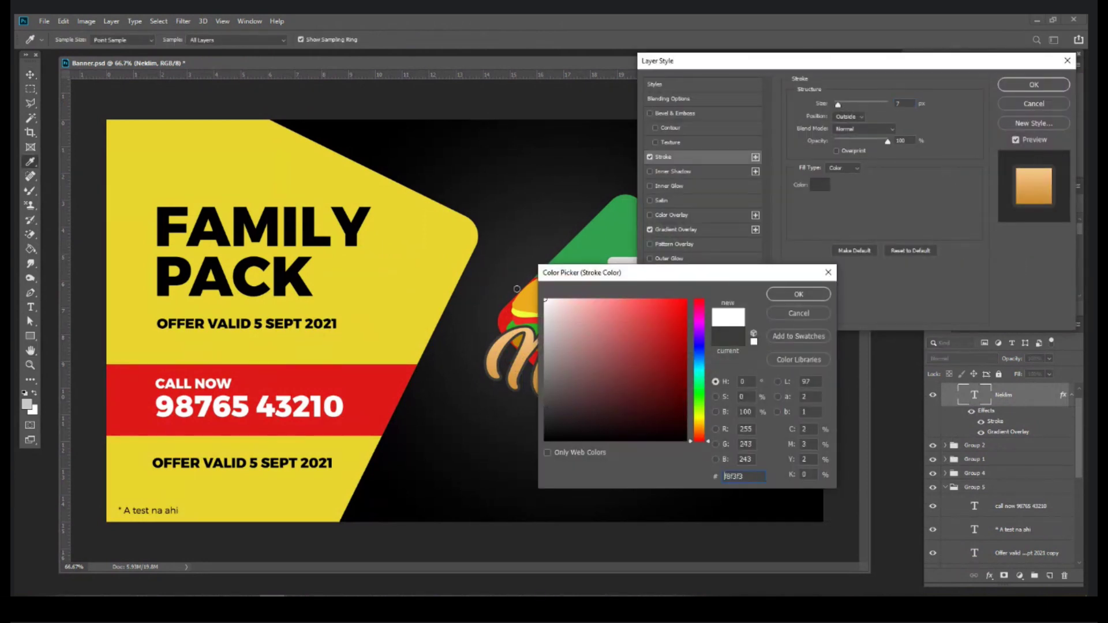
pyautogui.press('Return')
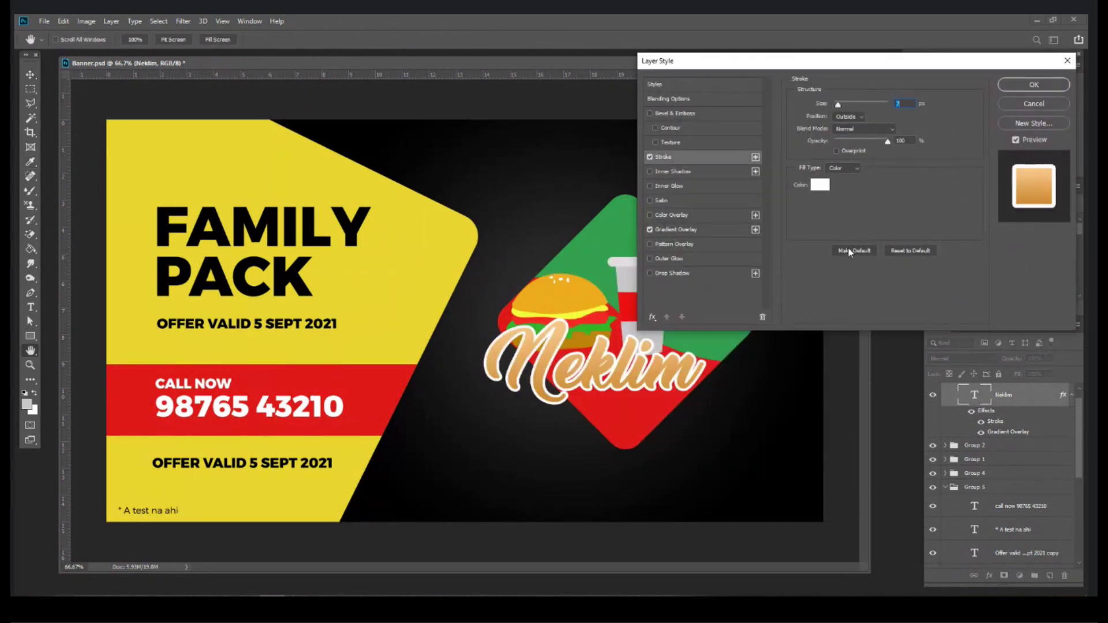
pyautogui.press('Return')
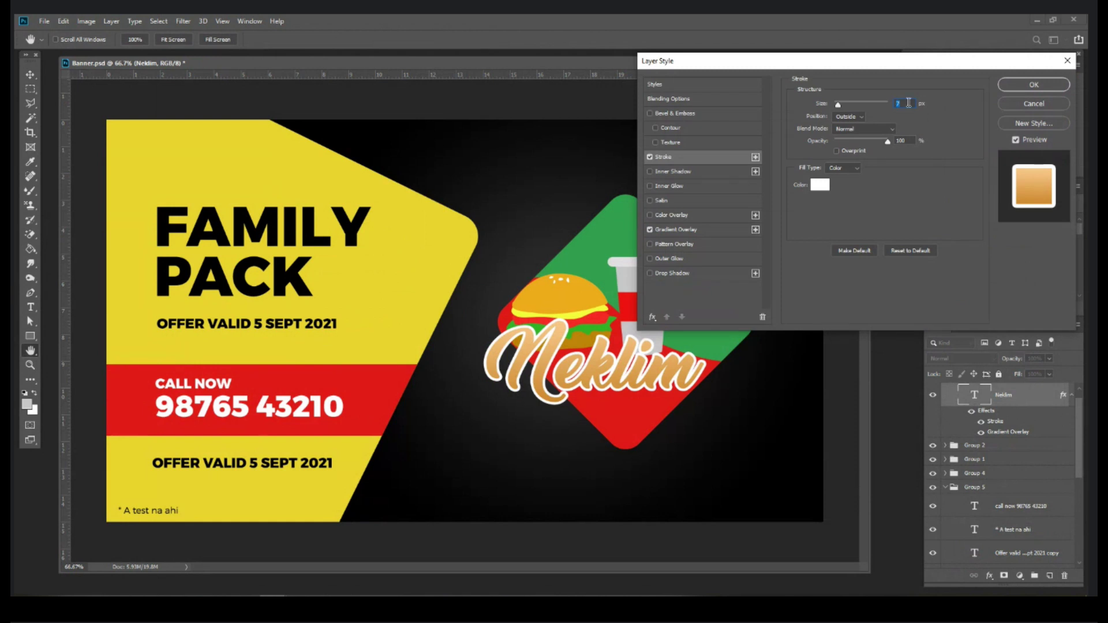
pyautogui.press('BackSpace')
pyautogui.press('Return')
pyautogui.click(1071, 397)
pyautogui.moveTo(1035, 404); pyautogui.dragTo(1050, 575)
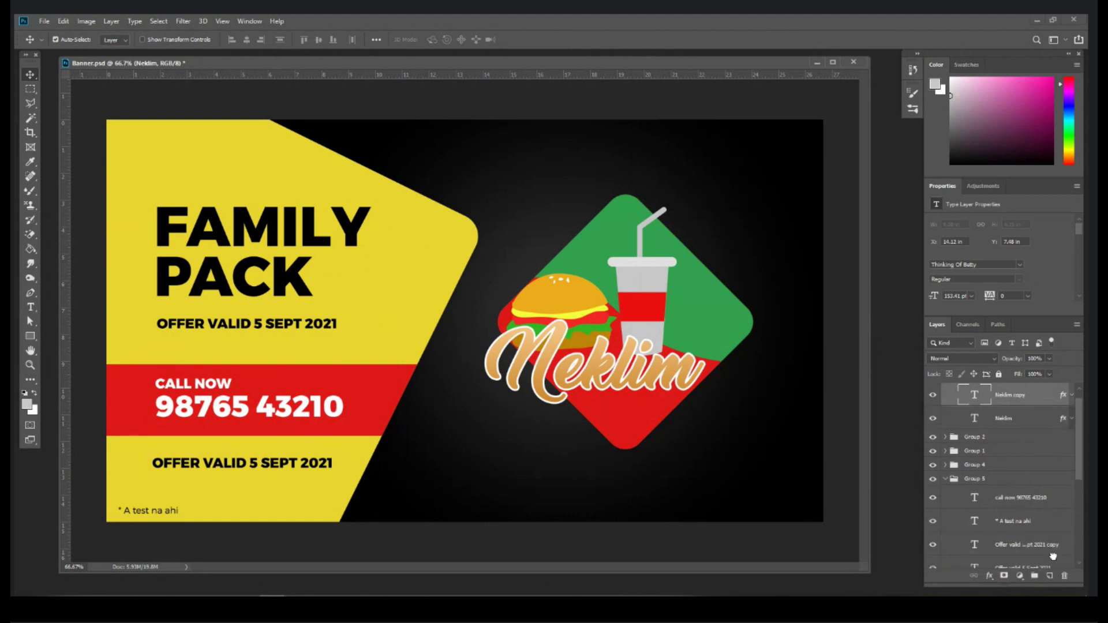
# Step: Give the original Neklim layer a thicker 13 px near-black #130909 stroke beneath the copy
pyautogui.click(1071, 419)
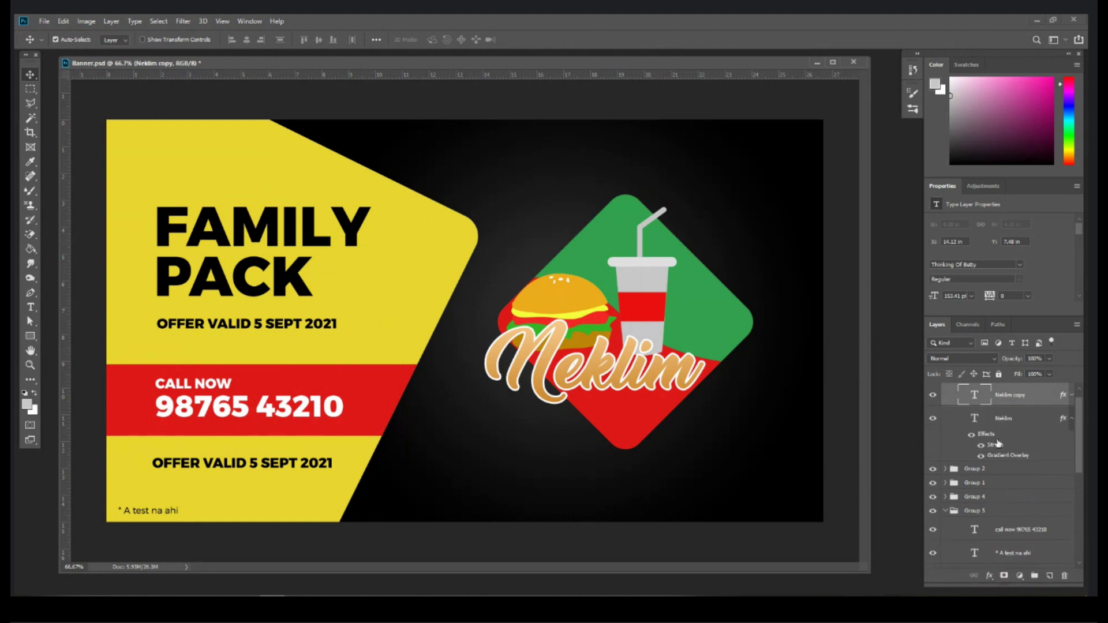
pyautogui.click(996, 446)
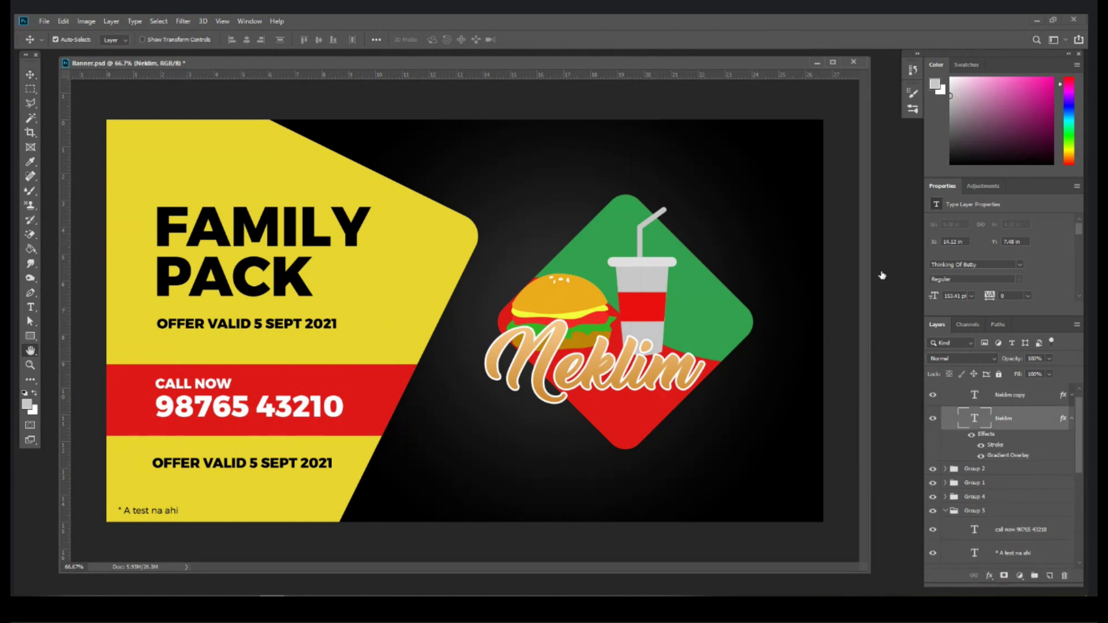
pyautogui.click(819, 186)
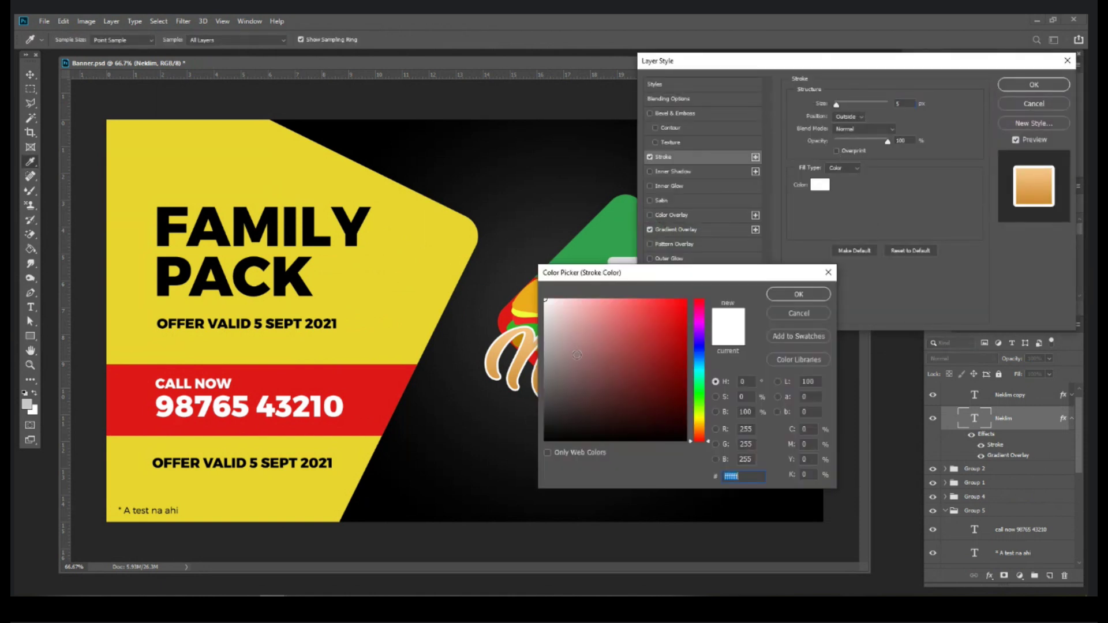
pyautogui.click(504, 310)
pyautogui.click(798, 295)
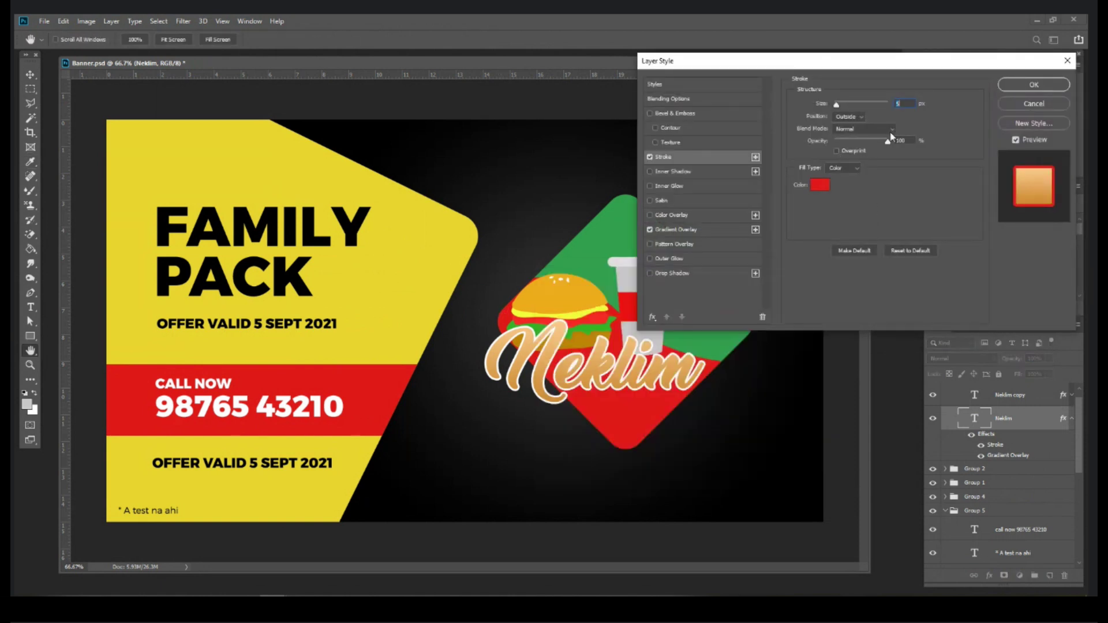
pyautogui.moveTo(836, 104); pyautogui.dragTo(842, 105)
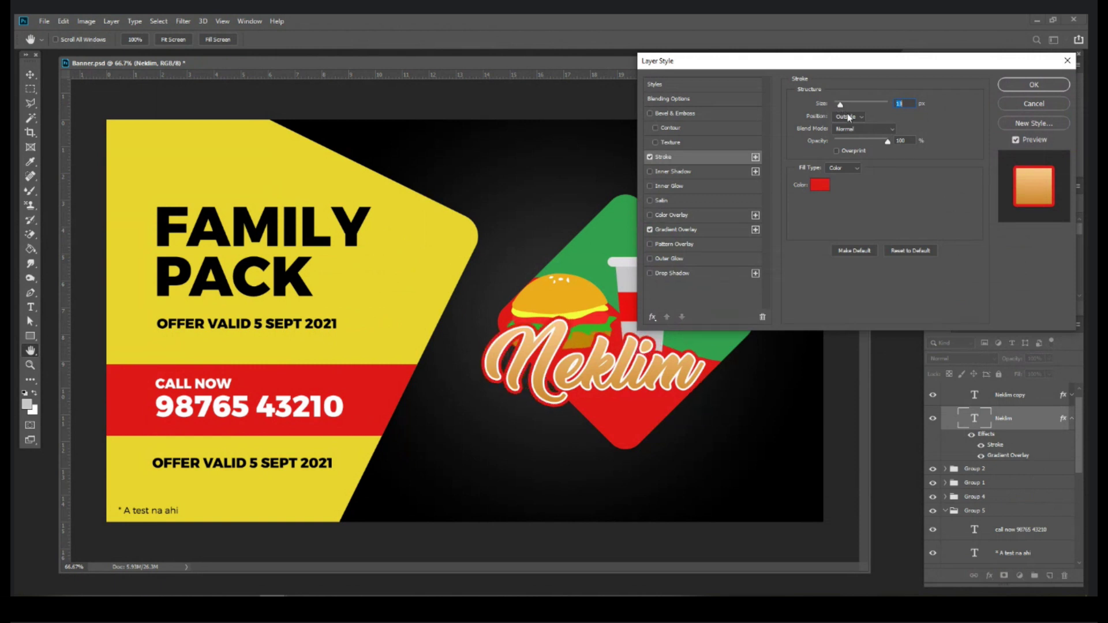
pyautogui.click(820, 184)
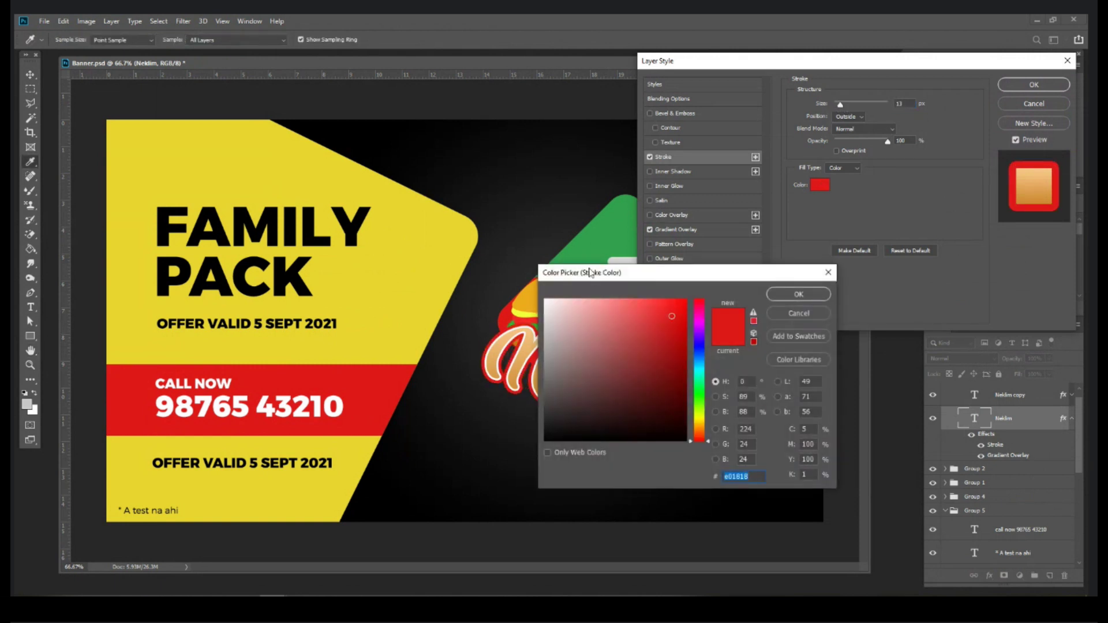
pyautogui.moveTo(590, 272); pyautogui.dragTo(725, 312)
pyautogui.moveTo(733, 410)
pyautogui.mouseDown()
pyautogui.moveTo(717, 447)
pyautogui.moveTo(810, 481)
pyautogui.moveTo(751, 470)
pyautogui.mouseUp()
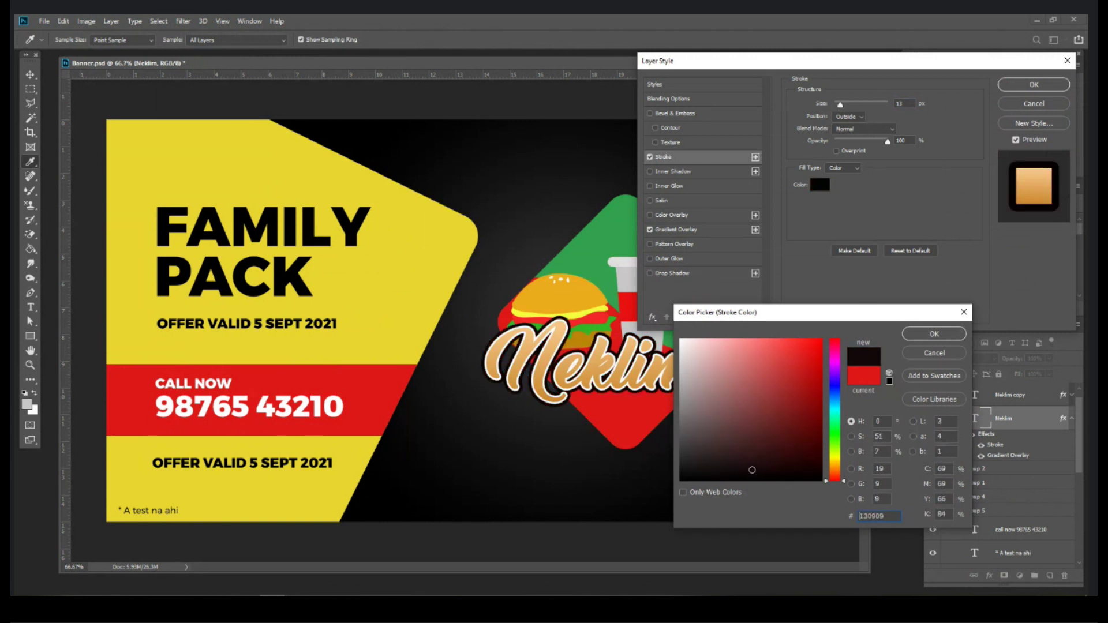
pyautogui.click(934, 334)
pyautogui.press('Return')
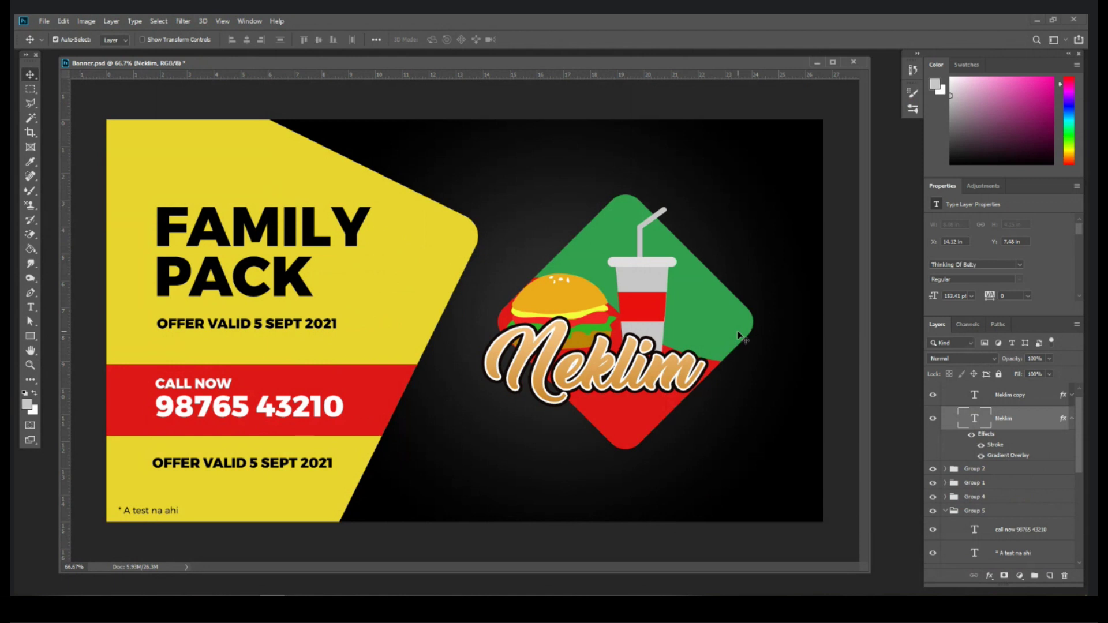
# Step: Save Banner.psd, then move the Neklim logo text up a touch
pyautogui.click(44, 21)
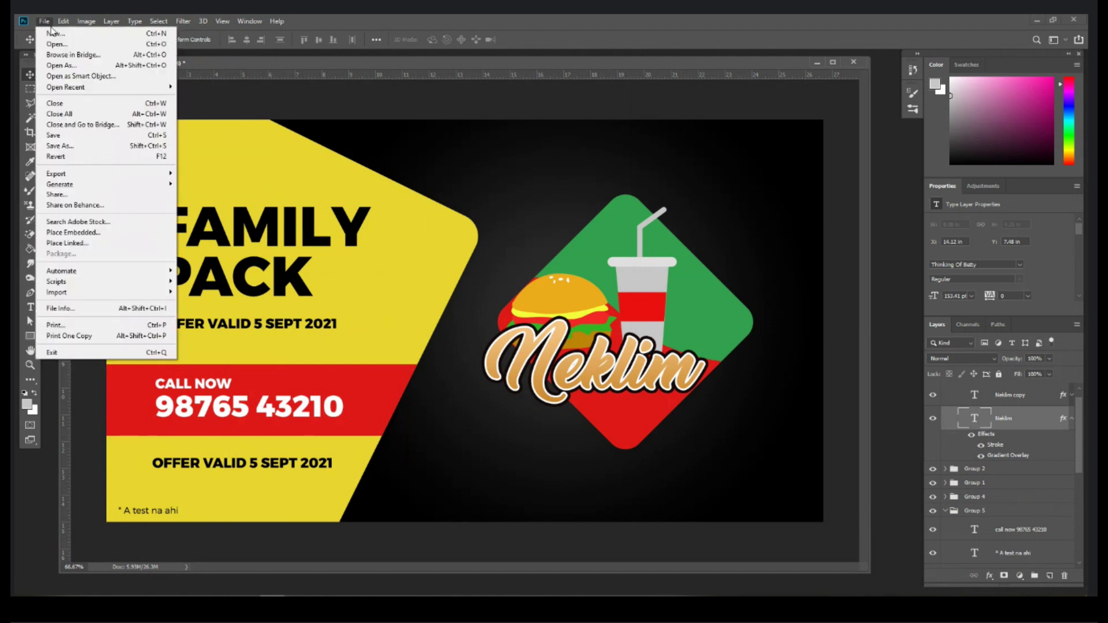
pyautogui.click(80, 136)
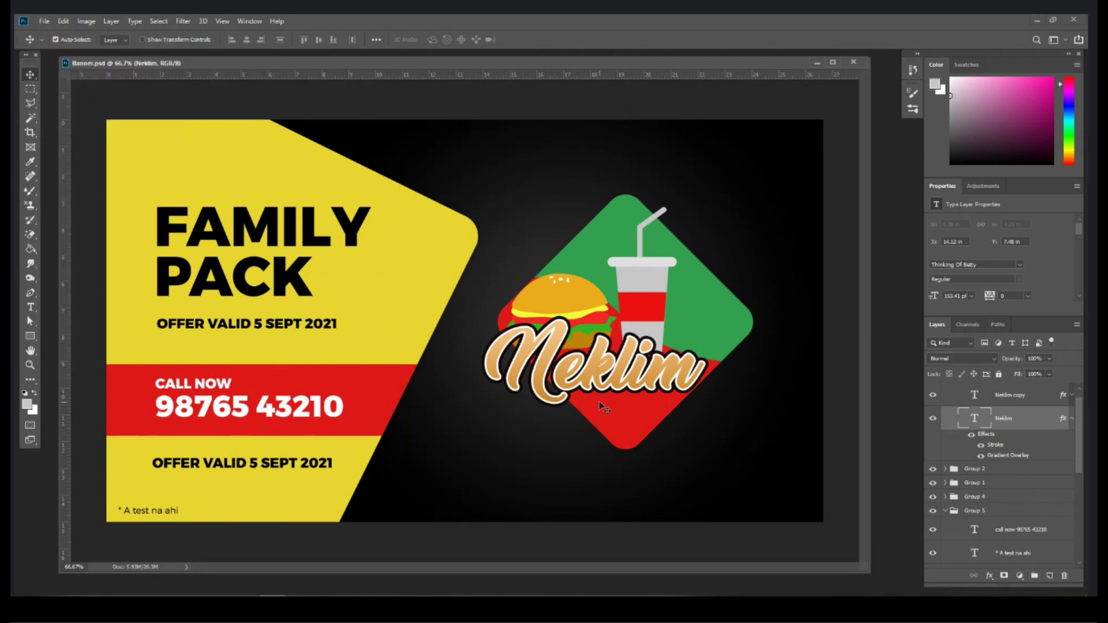
pyautogui.press('Up')
pyautogui.press('Up')
pyautogui.press('Up')
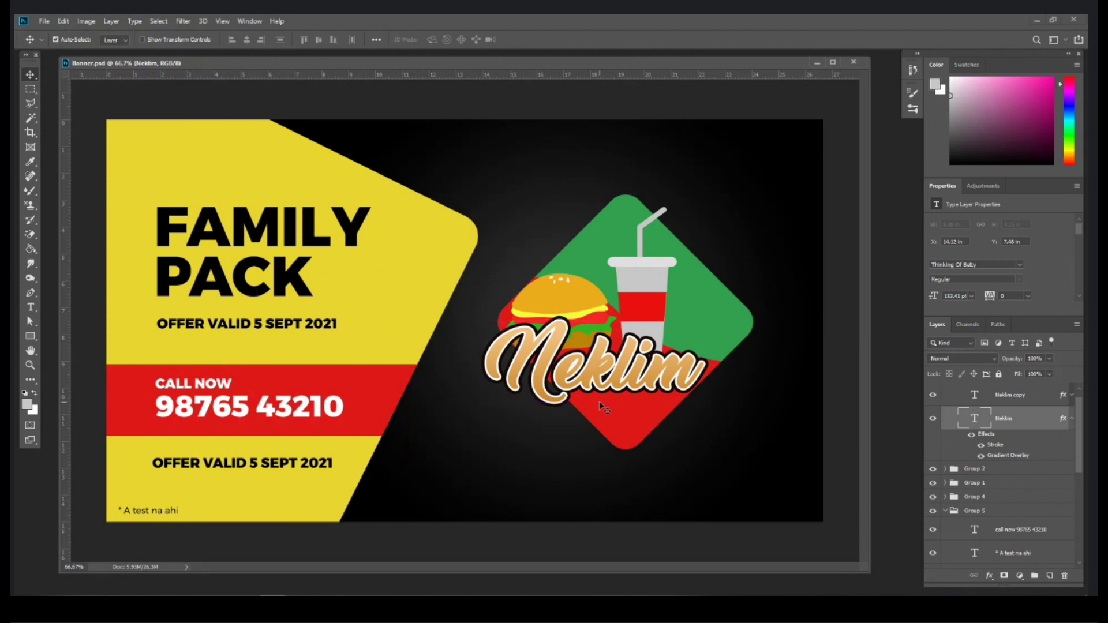